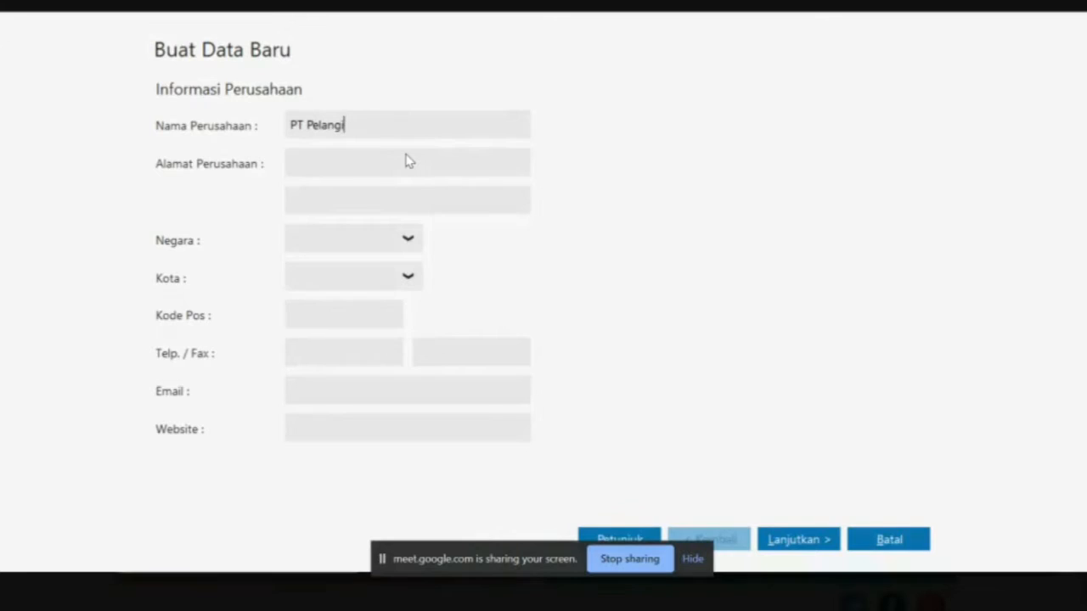
Paste the company address copied from the PDF and set country Indonesia, city Jakarta
{"action": "key", "text": "alt+Tab"}
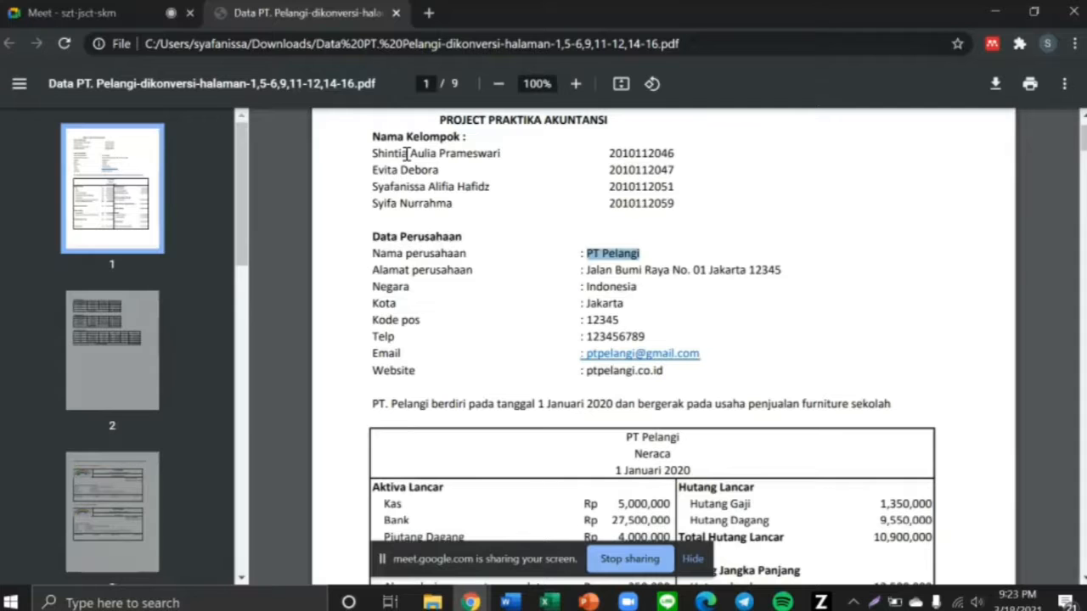
{"action": "left_click_drag", "start_coordinate": [584, 270], "coordinate": [789, 270]}
{"action": "key", "text": "ctrl+c"}
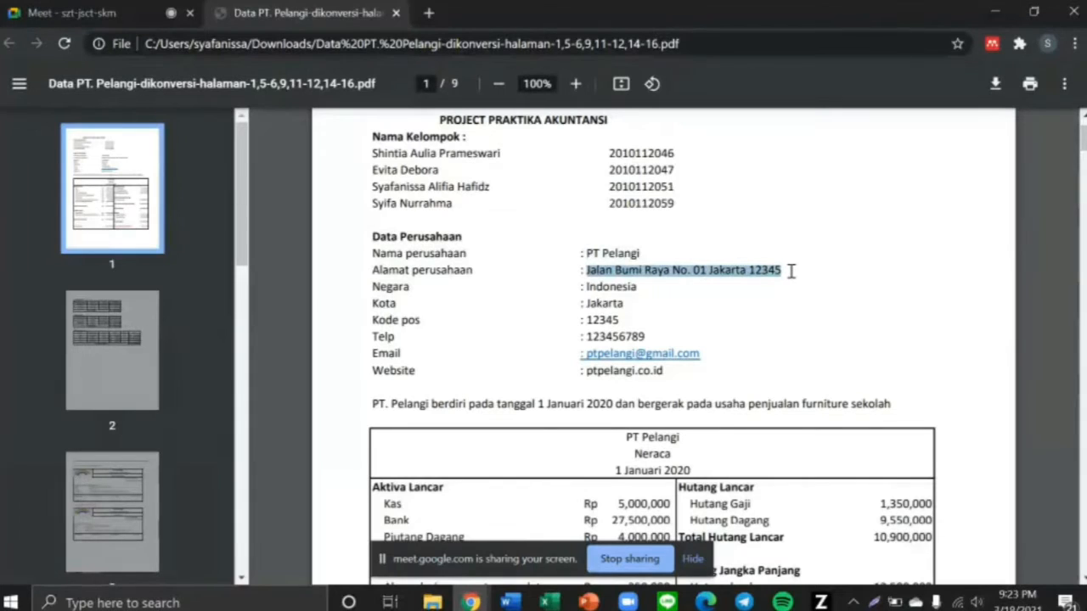
{"action": "key", "text": "alt+Tab"}
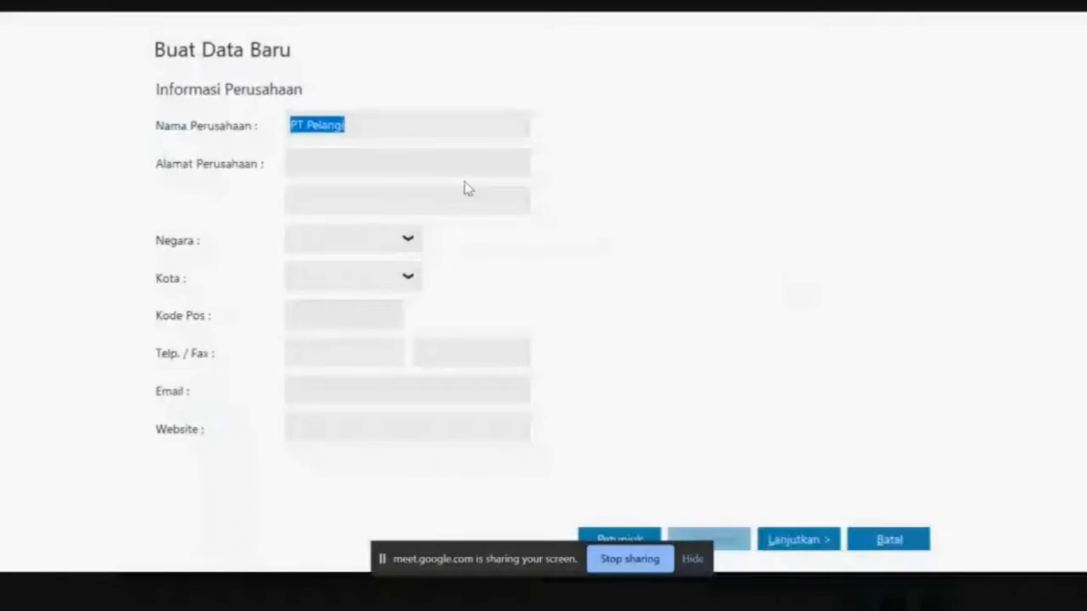
{"action": "left_click", "coordinate": [406, 163]}
{"action": "key", "text": "ctrl+v"}
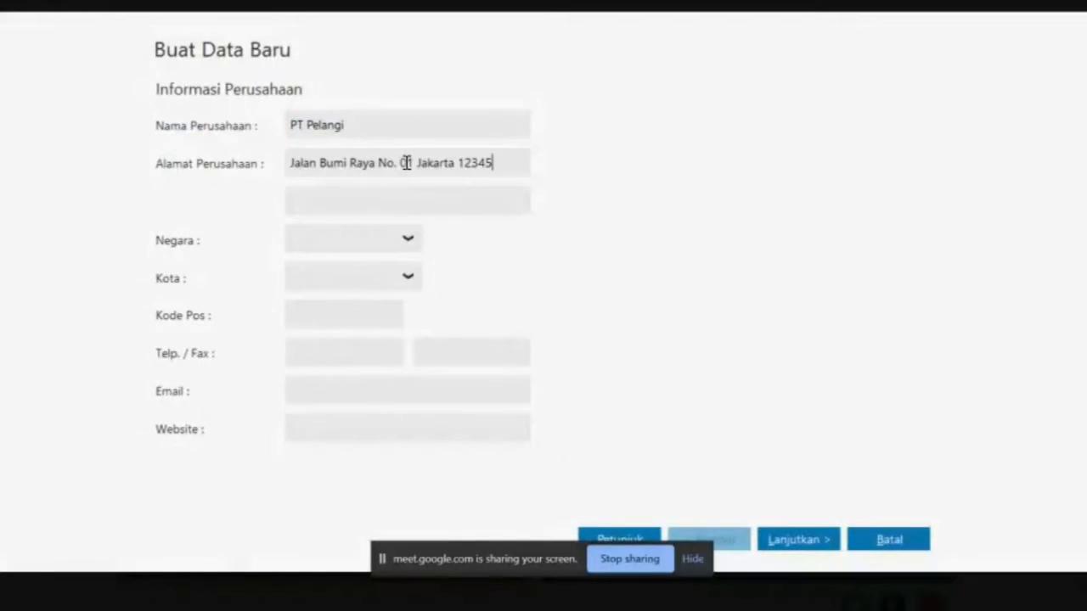
{"action": "left_click", "coordinate": [407, 245]}
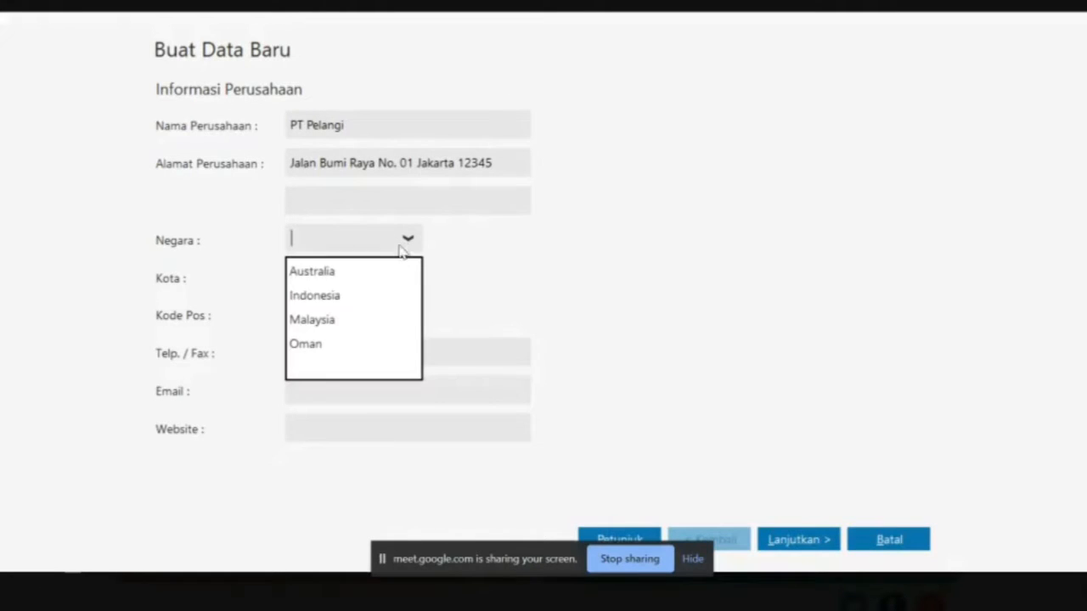
{"action": "left_click", "coordinate": [357, 295]}
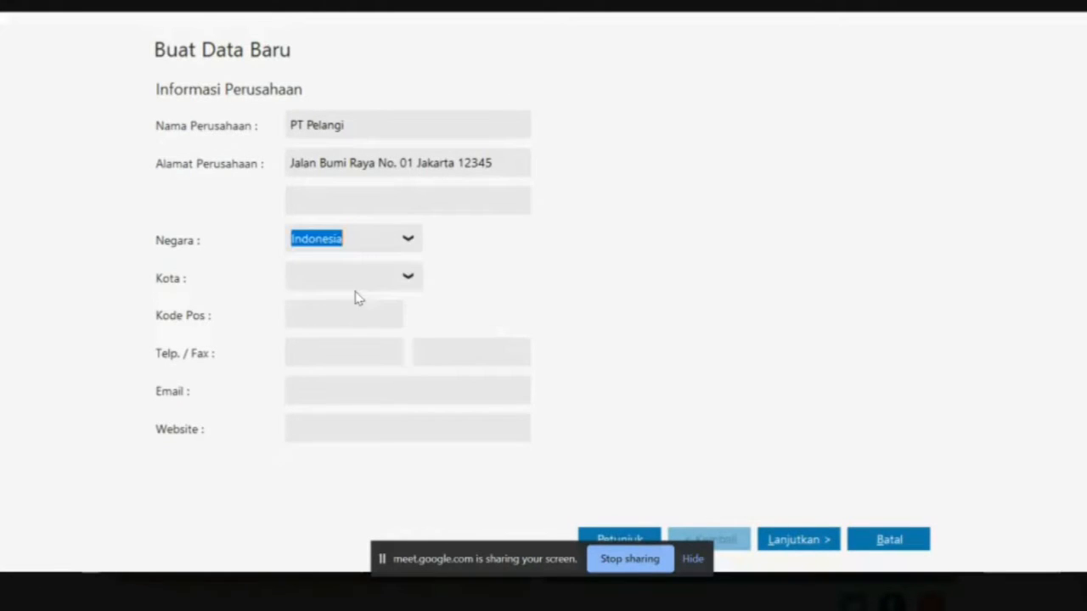
{"action": "left_click", "coordinate": [406, 277]}
{"action": "left_click", "coordinate": [355, 409]}
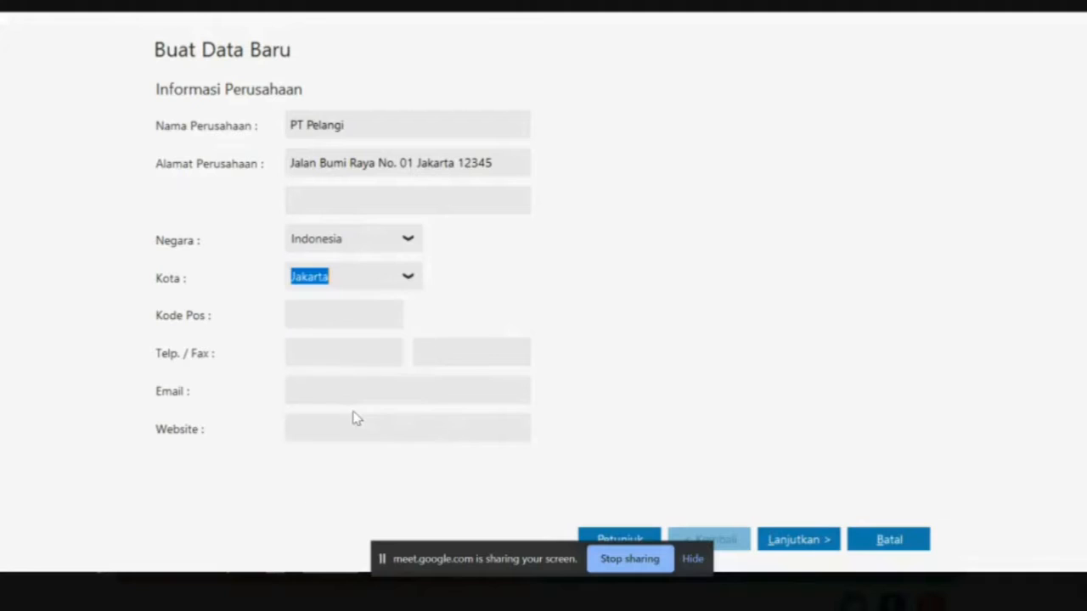
Enter the company's postal code and phone number
{"action": "left_click", "coordinate": [344, 316]}
{"action": "type", "text": "12345"}
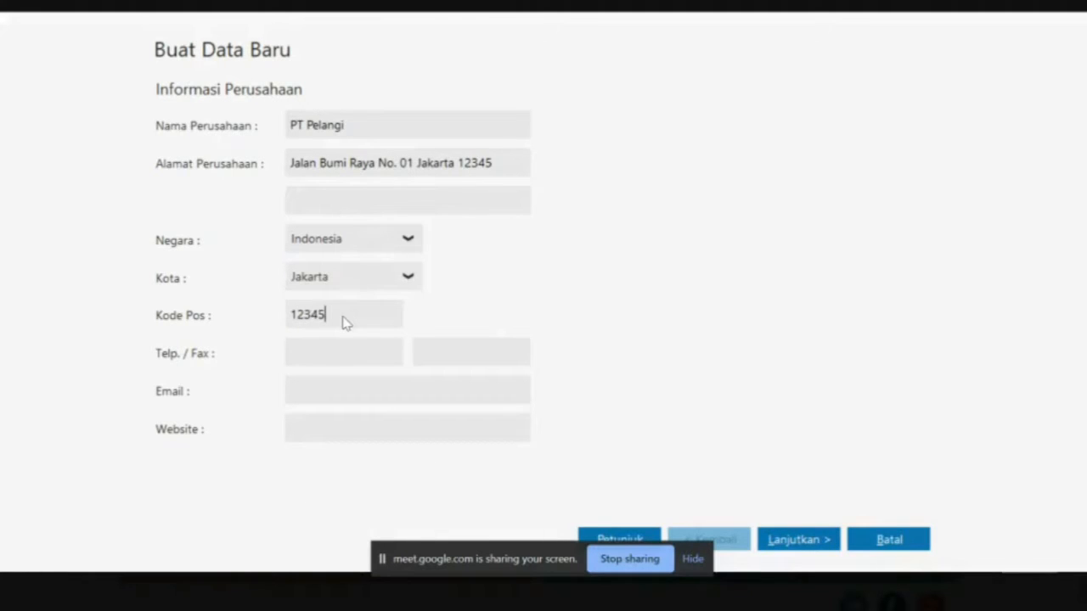
{"action": "left_click", "coordinate": [297, 357]}
{"action": "key", "text": "alt+Tab"}
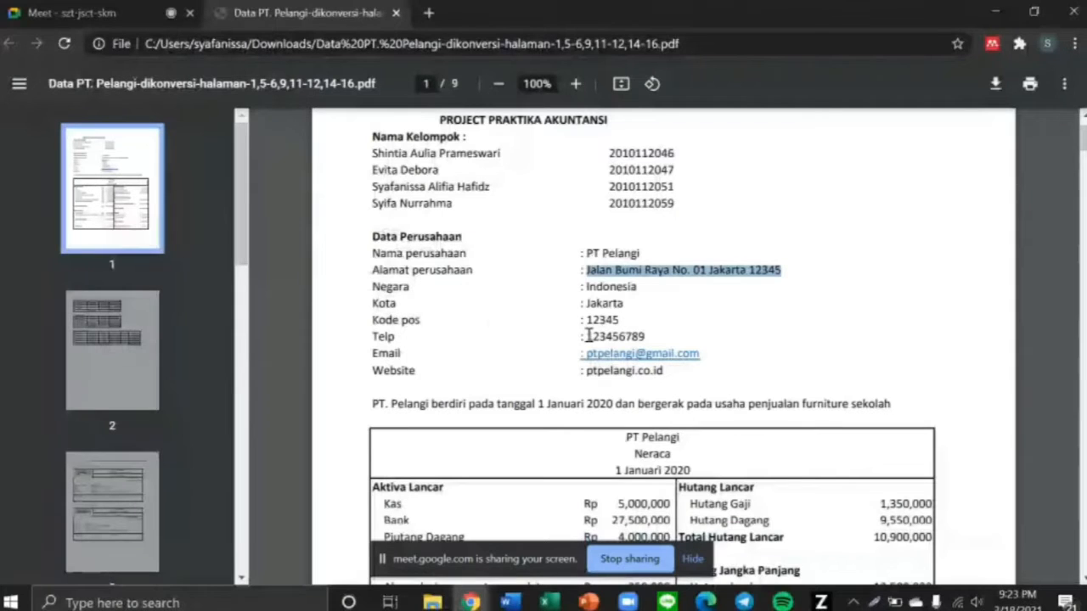
{"action": "key", "text": "alt+Tab"}
{"action": "type", "text": "1"}
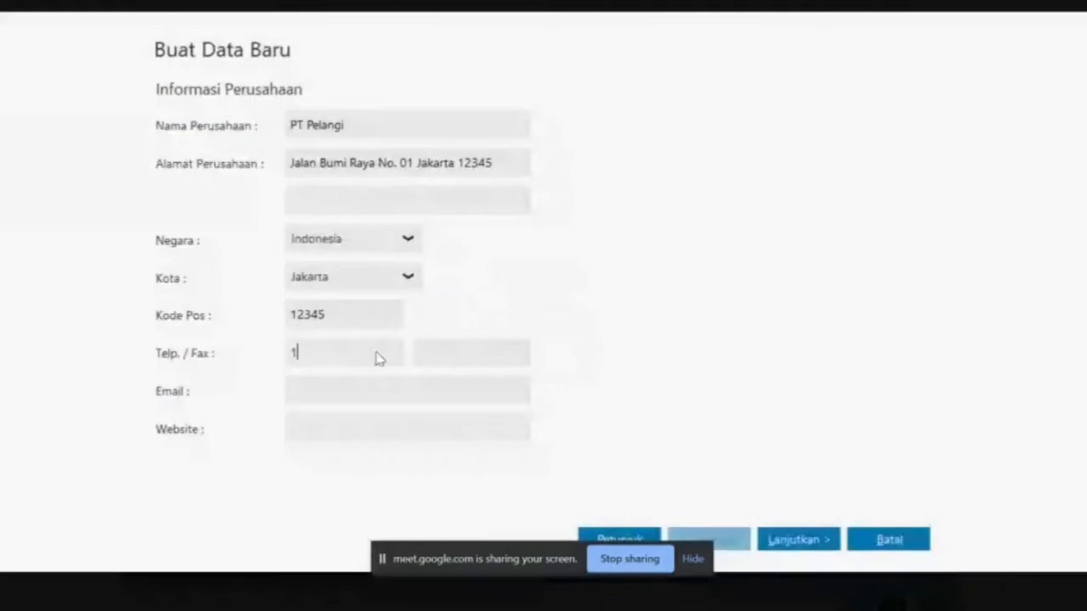
{"action": "type", "text": "23456789"}
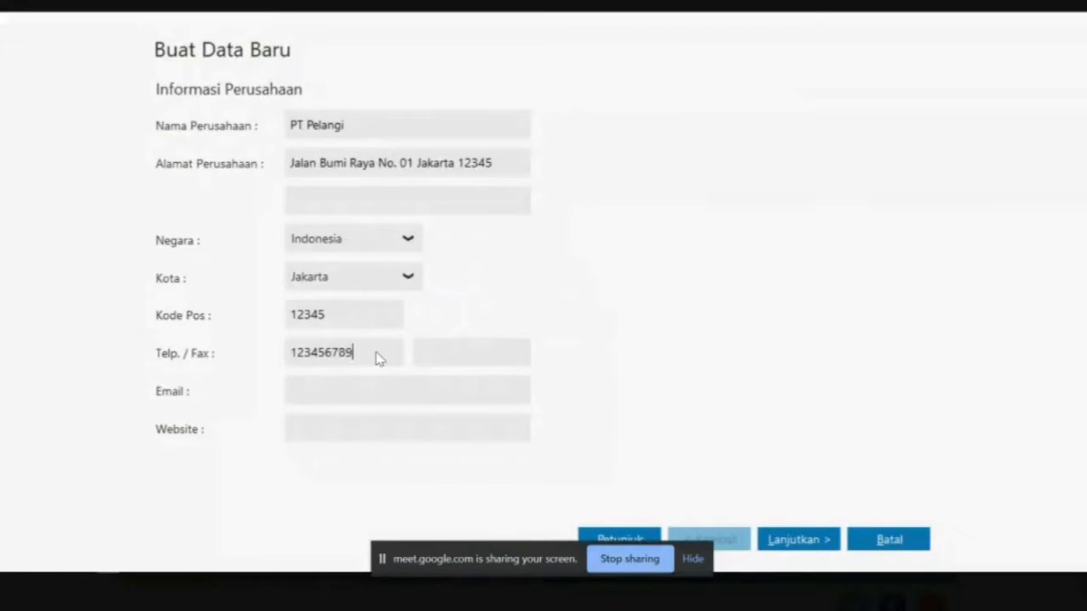
Fill in the company e-mail and the website copied from the PDF, then proceed
{"action": "left_click", "coordinate": [349, 393]}
{"action": "key", "text": "alt+Tab"}
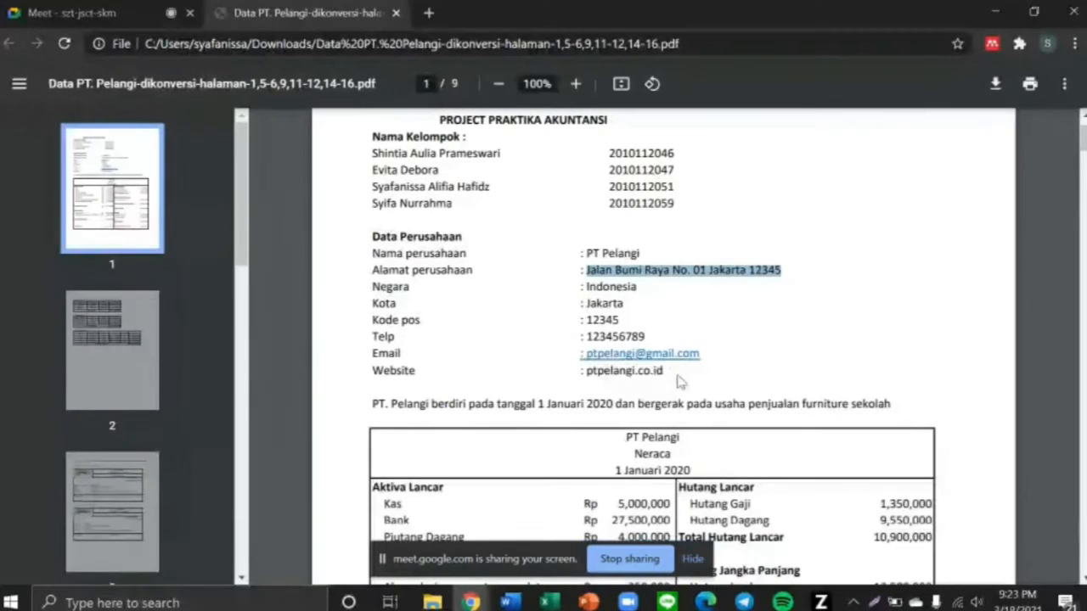
{"action": "left_click_drag", "start_coordinate": [583, 371], "coordinate": [669, 374]}
{"action": "key", "text": "ctrl+c"}
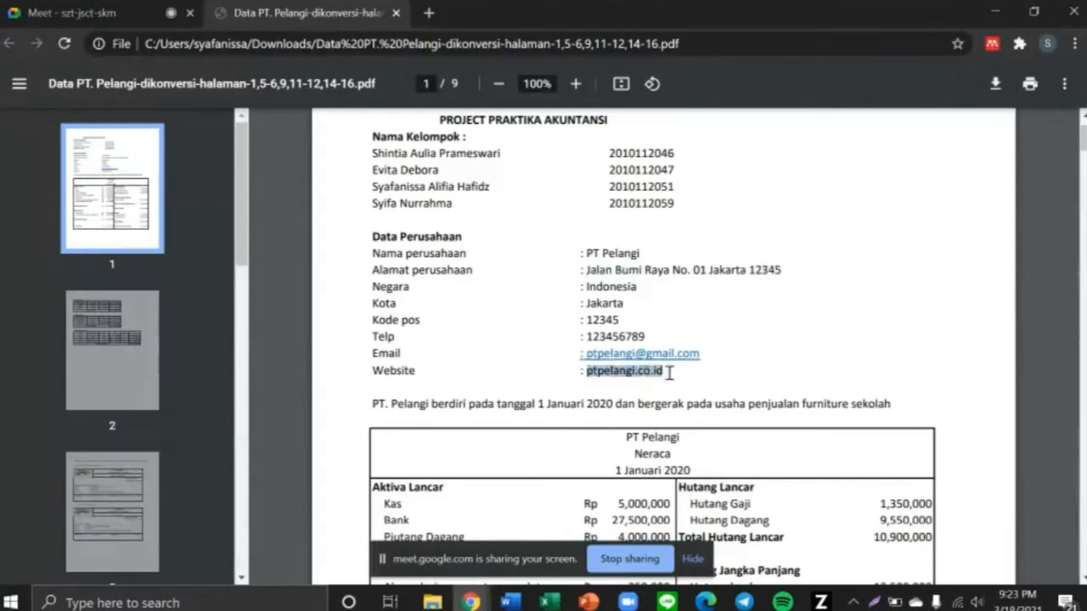
{"action": "key", "text": "alt+Tab"}
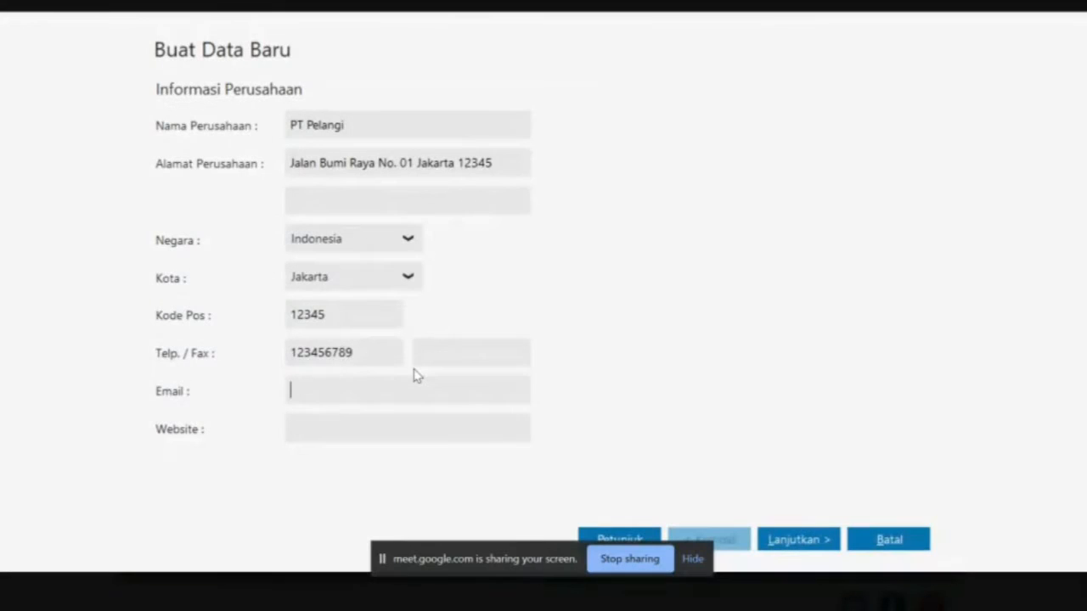
{"action": "key", "text": "Tab"}
{"action": "key", "text": "ctrl+v"}
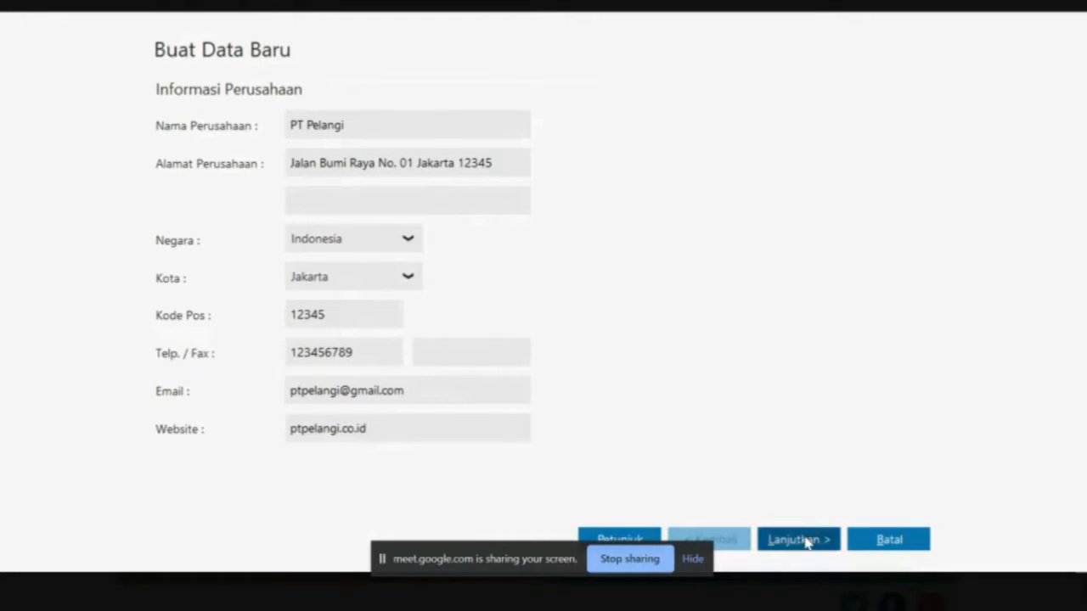
{"action": "left_click", "coordinate": [805, 540]}
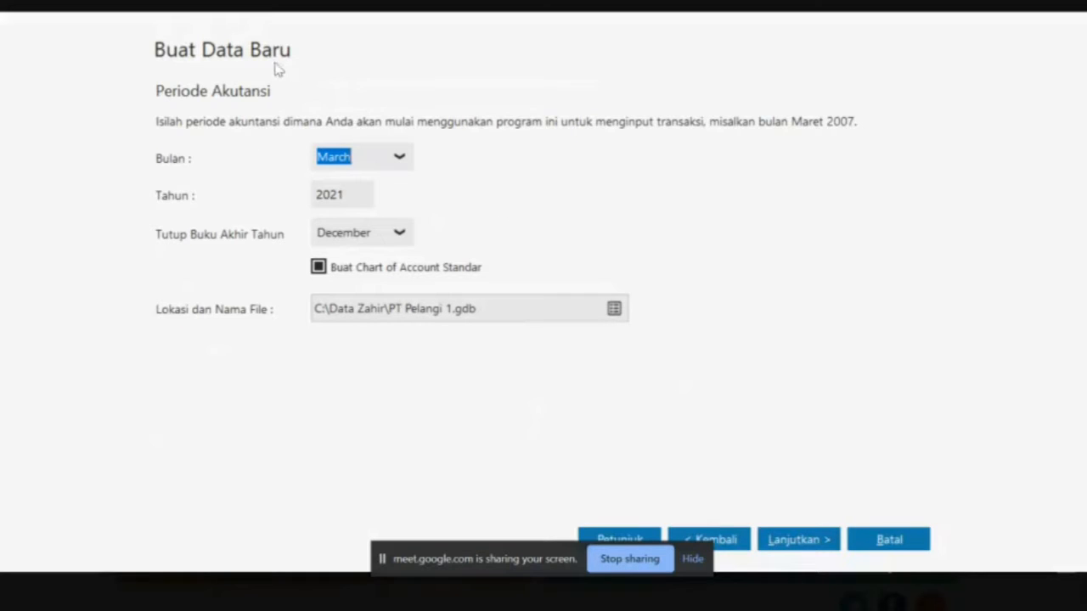
Look up the 1 Januari 2020 start date in the company data PDF
{"action": "key", "text": "alt+Tab"}
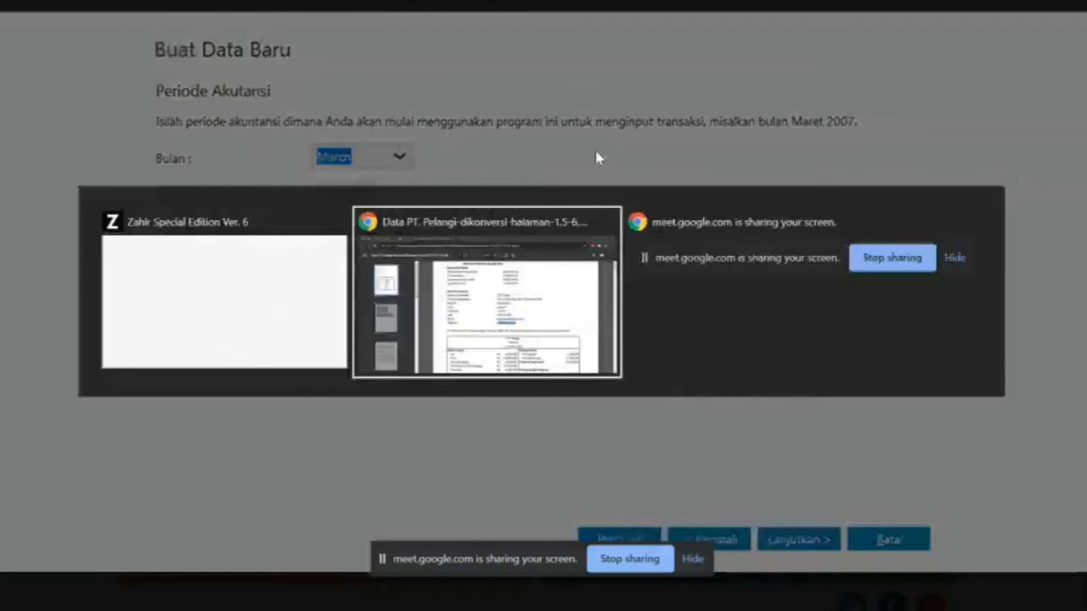
{"action": "scroll", "coordinate": [592, 340], "scroll_direction": "down", "scroll_amount": 3}
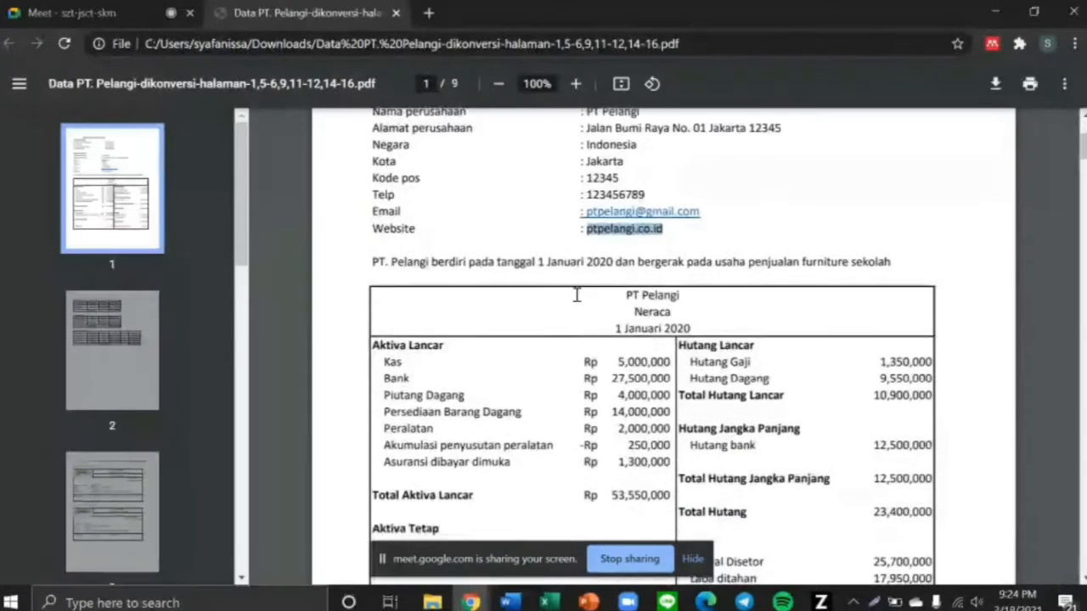
{"action": "scroll", "coordinate": [574, 294], "scroll_direction": "up", "scroll_amount": 4}
{"action": "scroll", "coordinate": [578, 294], "scroll_direction": "down", "scroll_amount": 3}
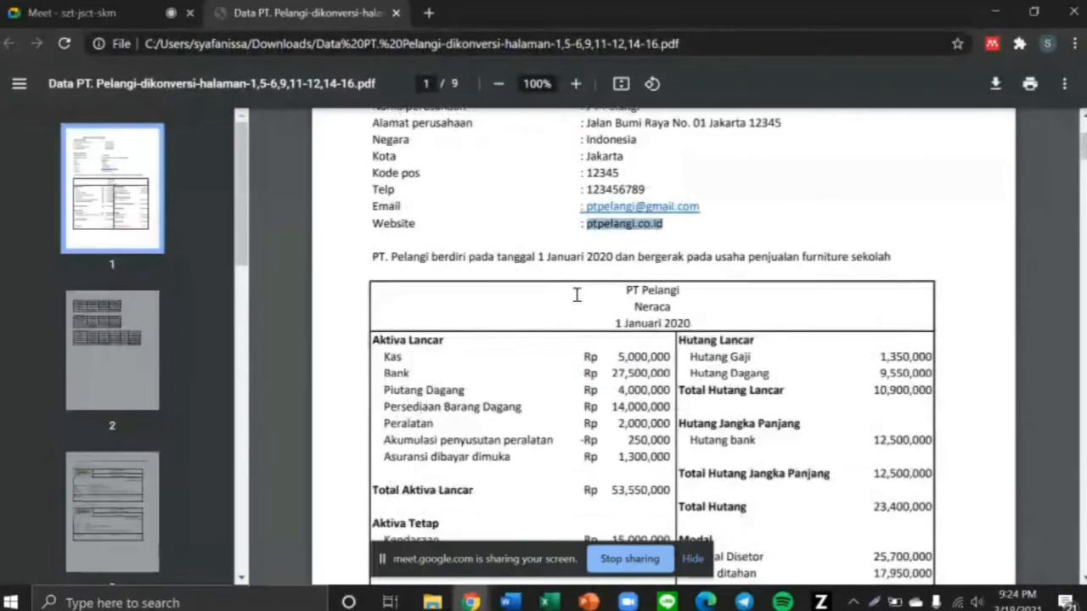
{"action": "left_click", "coordinate": [577, 293]}
{"action": "left_click_drag", "start_coordinate": [539, 234], "coordinate": [611, 238]}
{"action": "key", "text": "alt+Tab"}
Set the starting month to January and keep December as the year-end closing month
{"action": "left_click", "coordinate": [405, 159]}
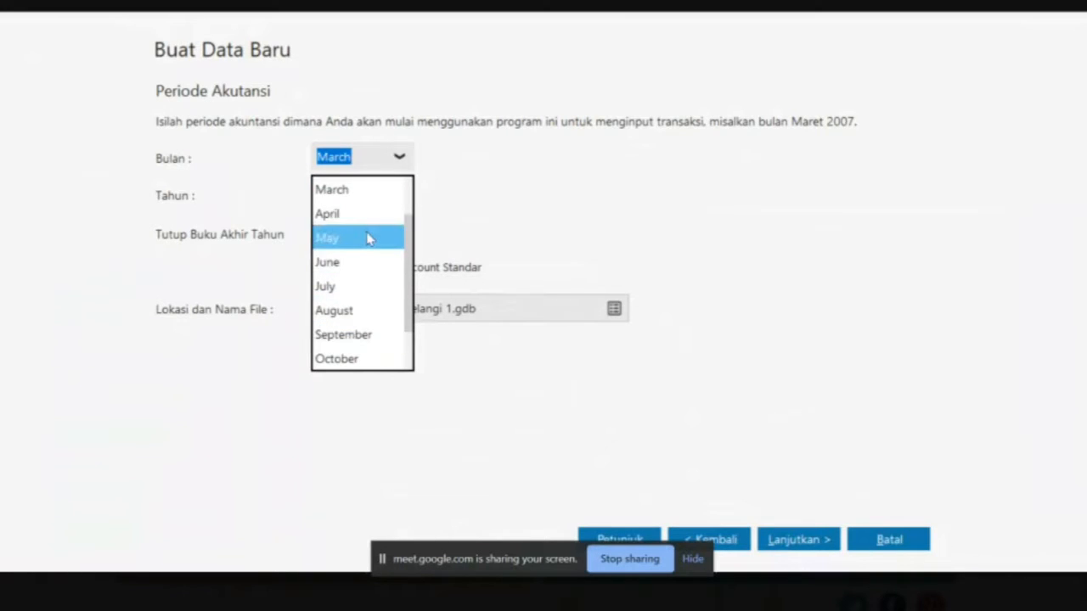
{"action": "scroll", "coordinate": [369, 238], "scroll_direction": "up", "scroll_amount": 1}
{"action": "left_click", "coordinate": [355, 212]}
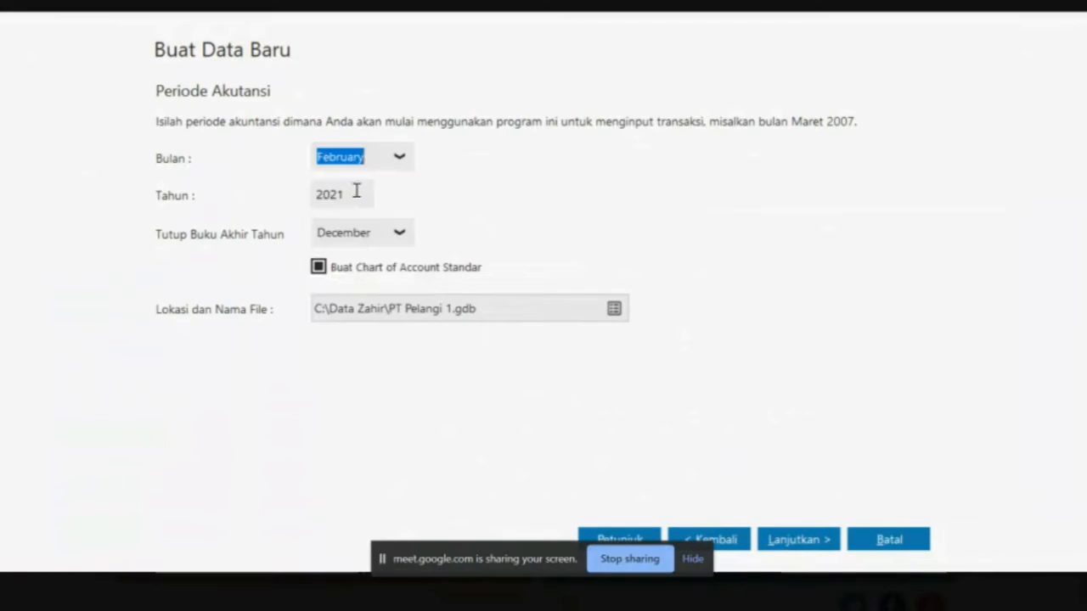
{"action": "left_click", "coordinate": [400, 158]}
{"action": "scroll", "coordinate": [357, 216], "scroll_direction": "up", "scroll_amount": 1}
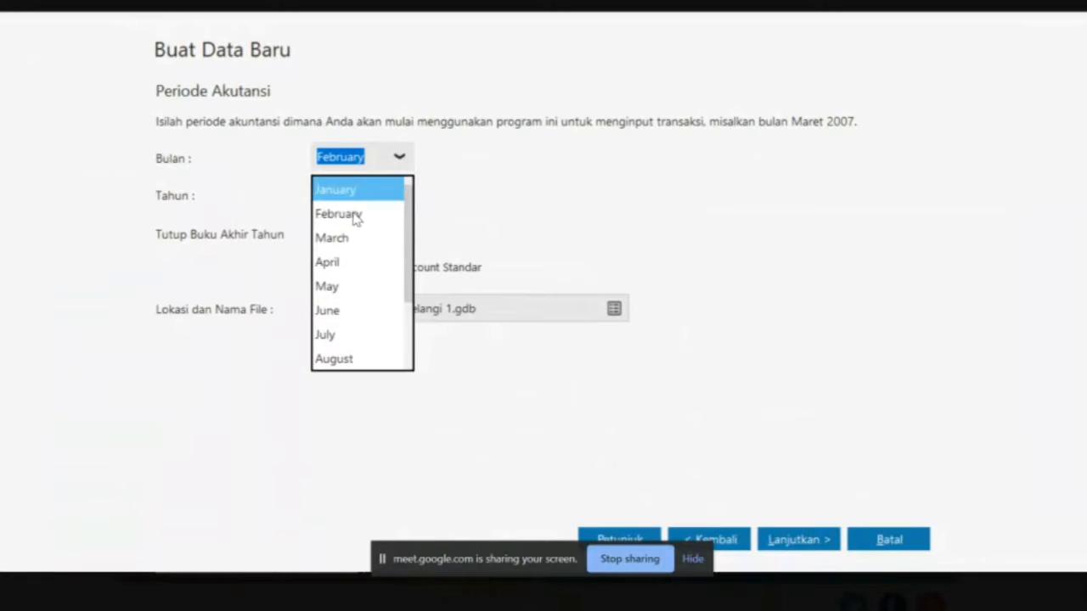
{"action": "left_click", "coordinate": [351, 190]}
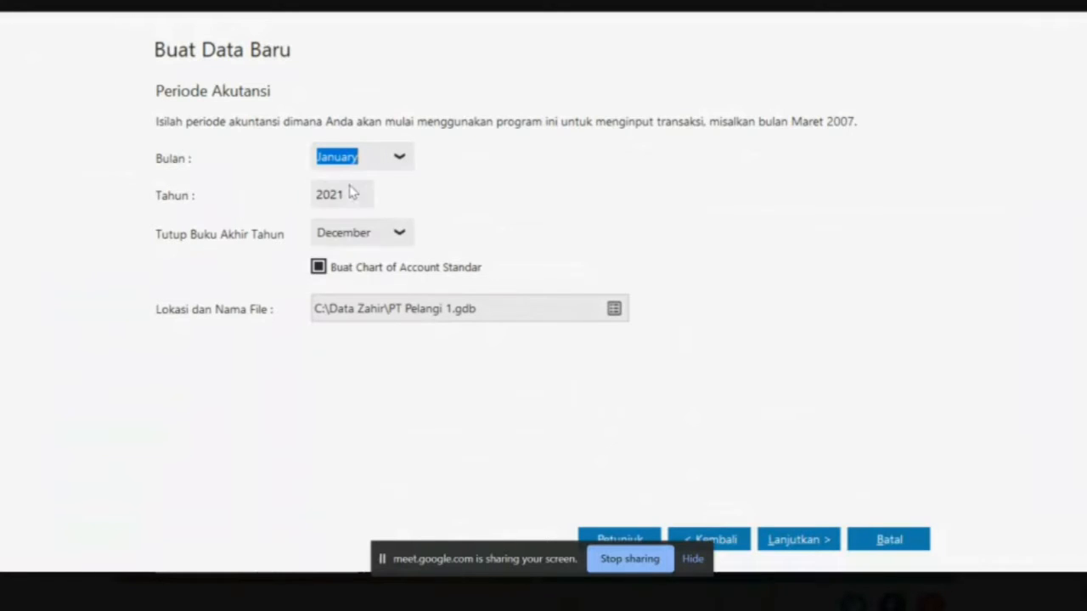
{"action": "left_click", "coordinate": [400, 232]}
{"action": "left_click", "coordinate": [450, 210]}
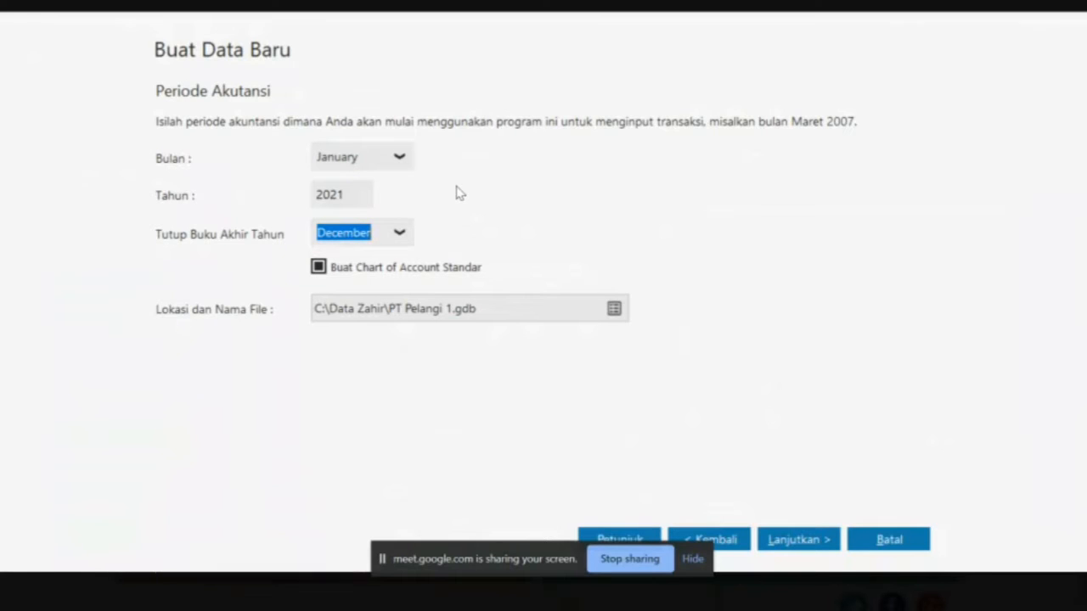
Begin correcting the year 2021 by deleting its last digit
{"action": "key", "text": "alt+Tab"}
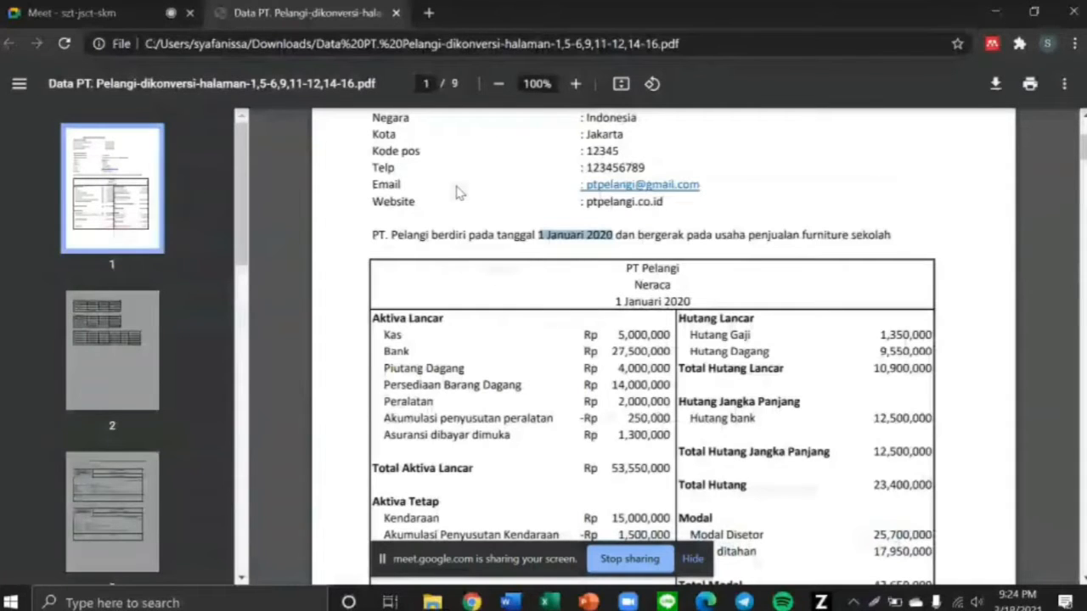
{"action": "key", "text": "alt+Tab"}
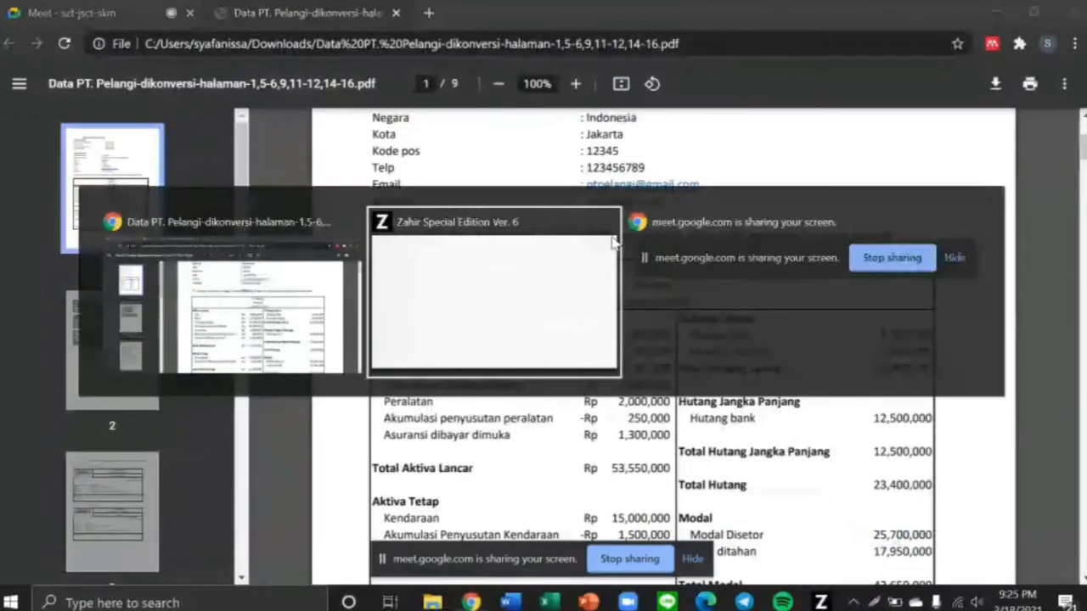
{"action": "double_click", "coordinate": [353, 196]}
{"action": "left_click", "coordinate": [353, 195]}
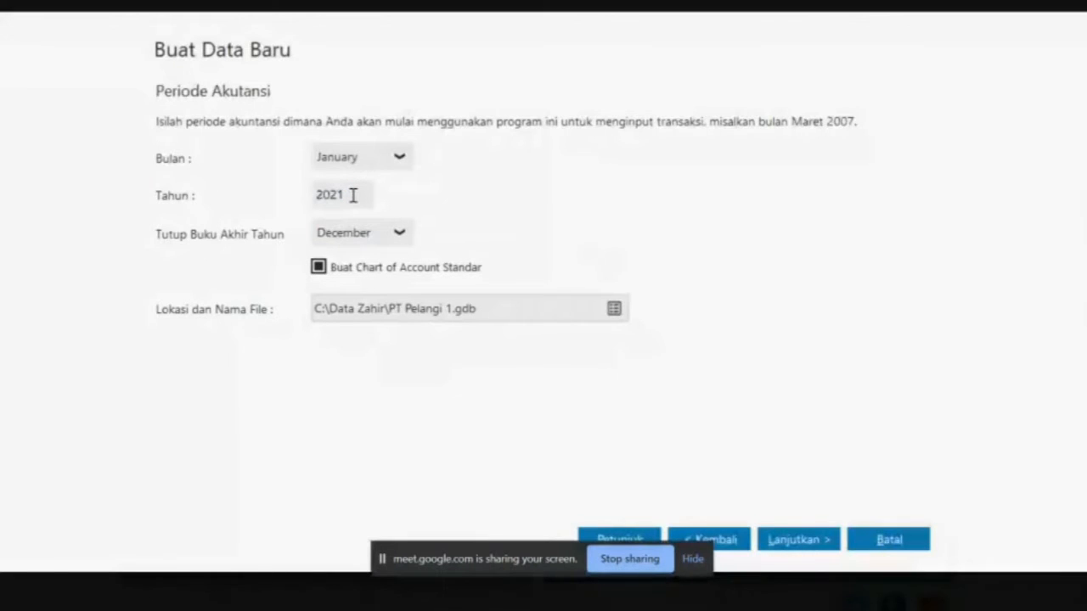
{"action": "key", "text": "BackSpace"}
Complete the year as 2020, save the database as PT Pelangi12345 in Documents, and continue
{"action": "type", "text": "0"}
{"action": "left_click", "coordinate": [614, 308]}
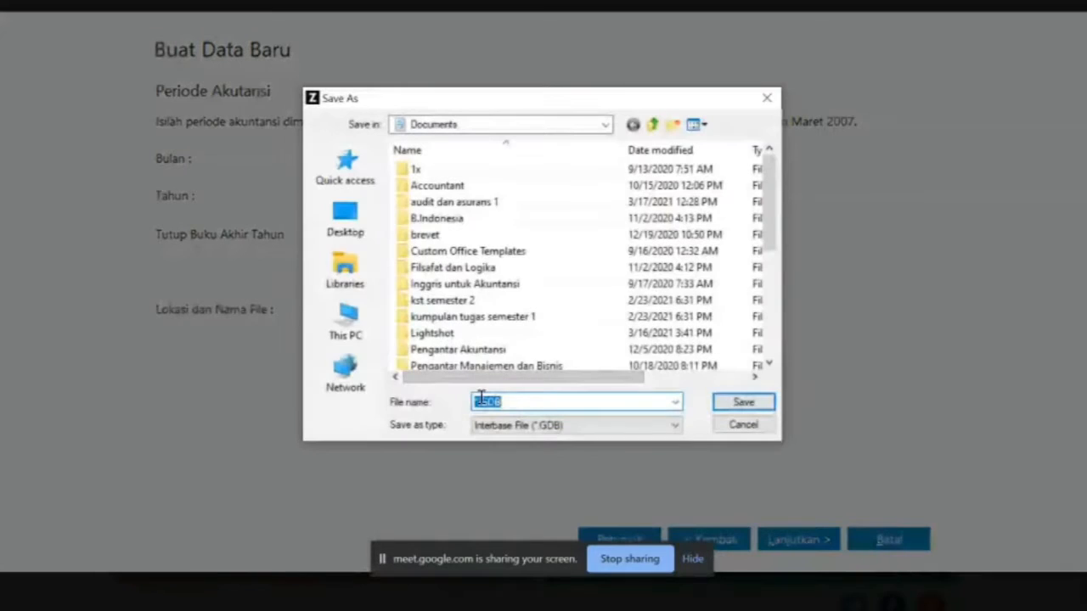
{"action": "left_click", "coordinate": [481, 399]}
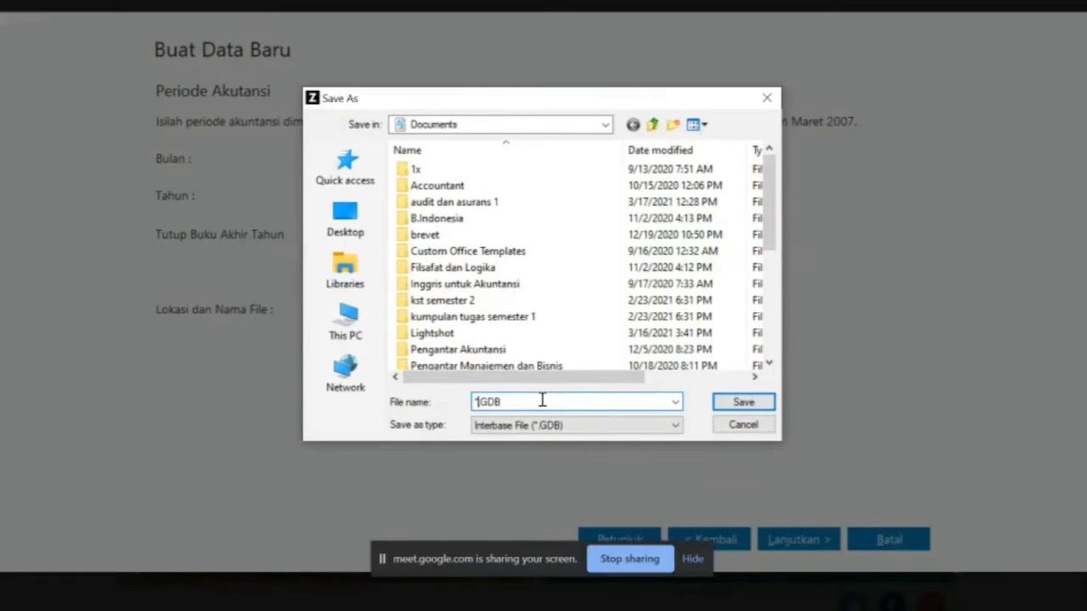
{"action": "key", "text": "Delete"}
{"action": "key", "text": "Delete"}
{"action": "type", "text": "P"}
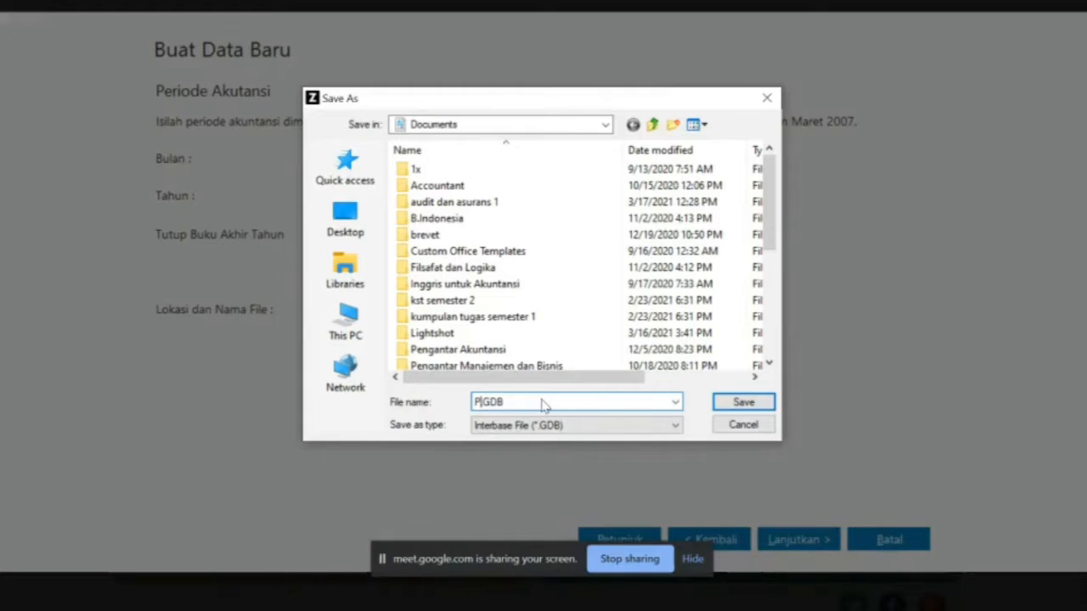
{"action": "type", "text": "T"}
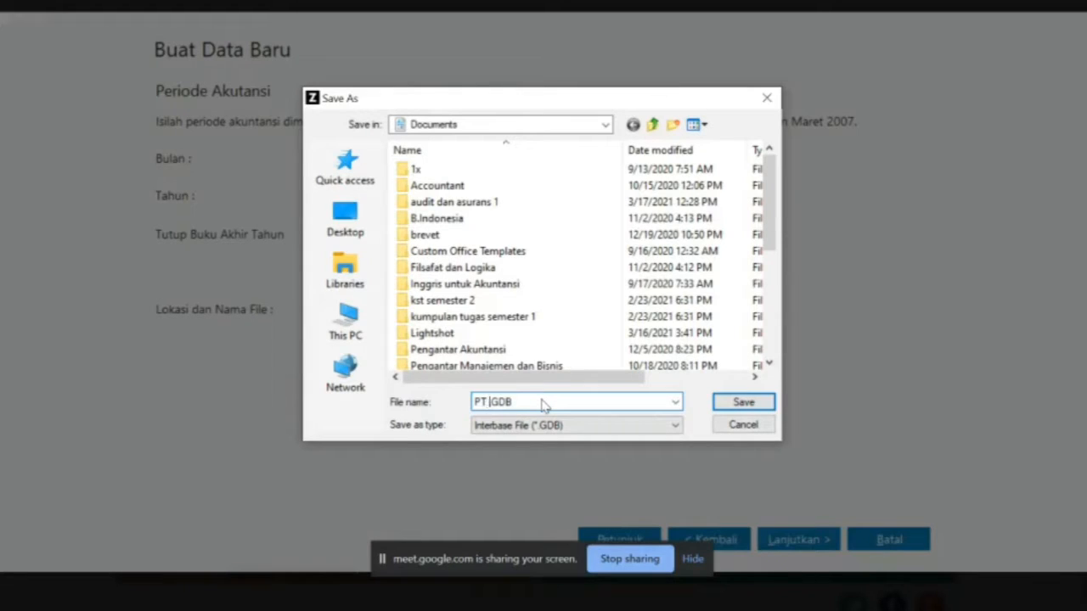
{"action": "type", "text": " Pelangi"}
{"action": "type", "text": "1234"}
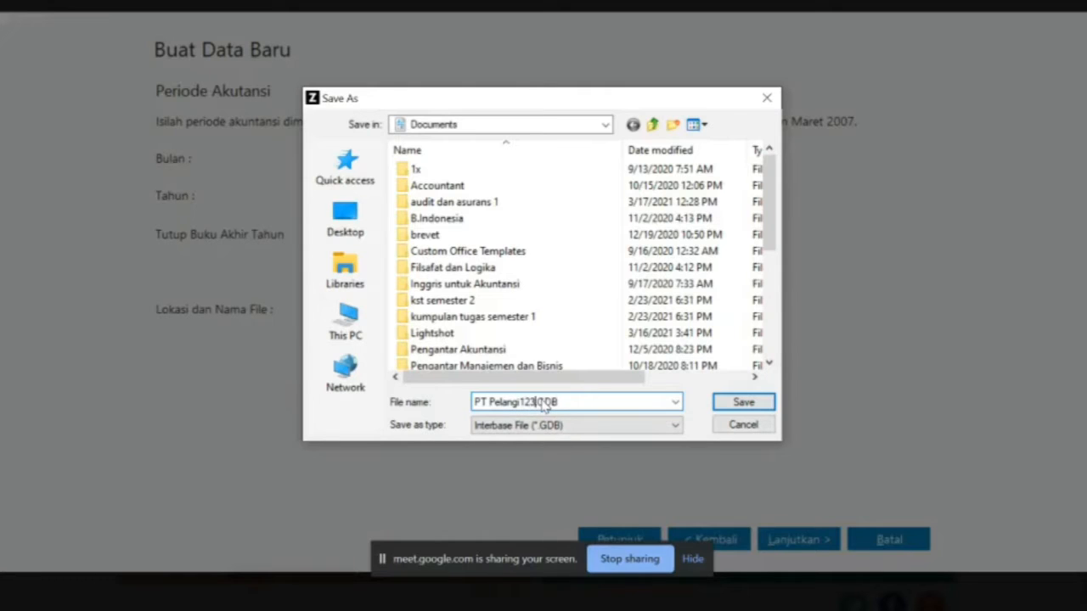
{"action": "type", "text": "5"}
{"action": "left_click", "coordinate": [719, 404]}
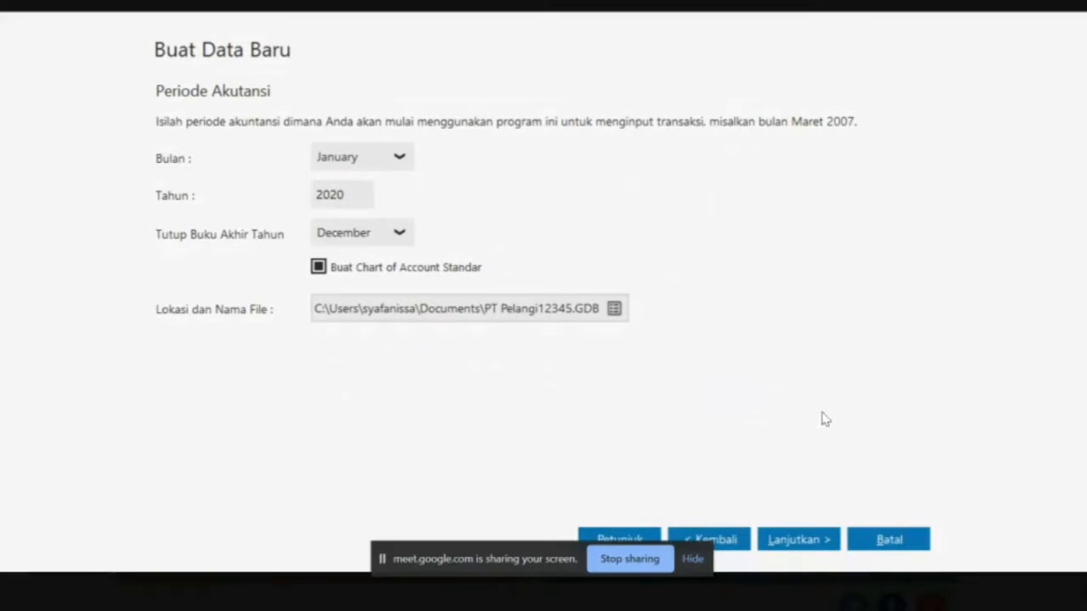
{"action": "left_click", "coordinate": [793, 538]}
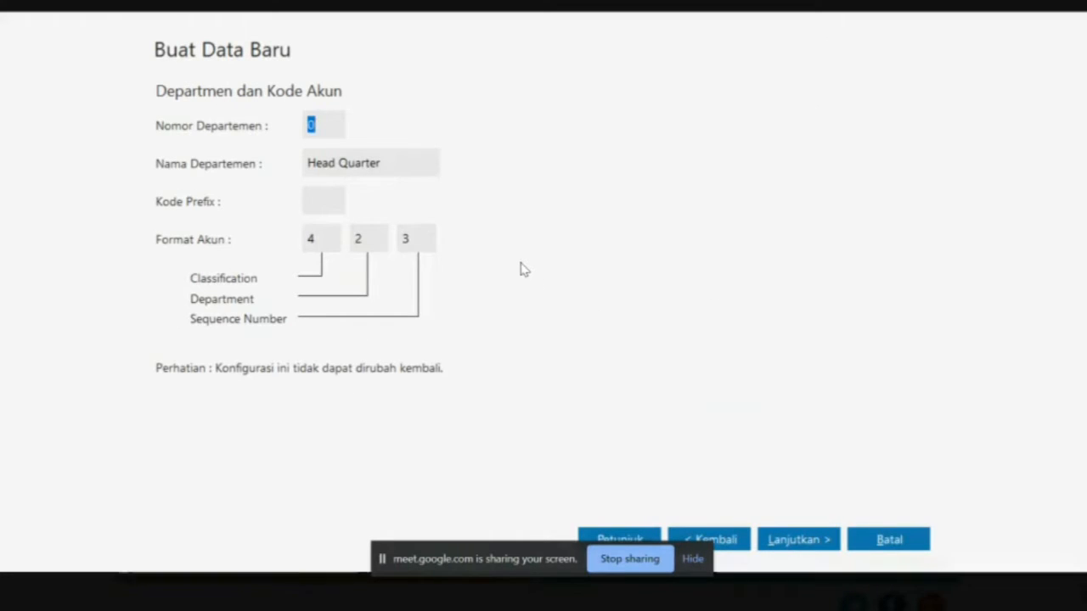
Accept the default account format, review the final confirmation, and run Proses to build the database
{"action": "left_click", "coordinate": [798, 538]}
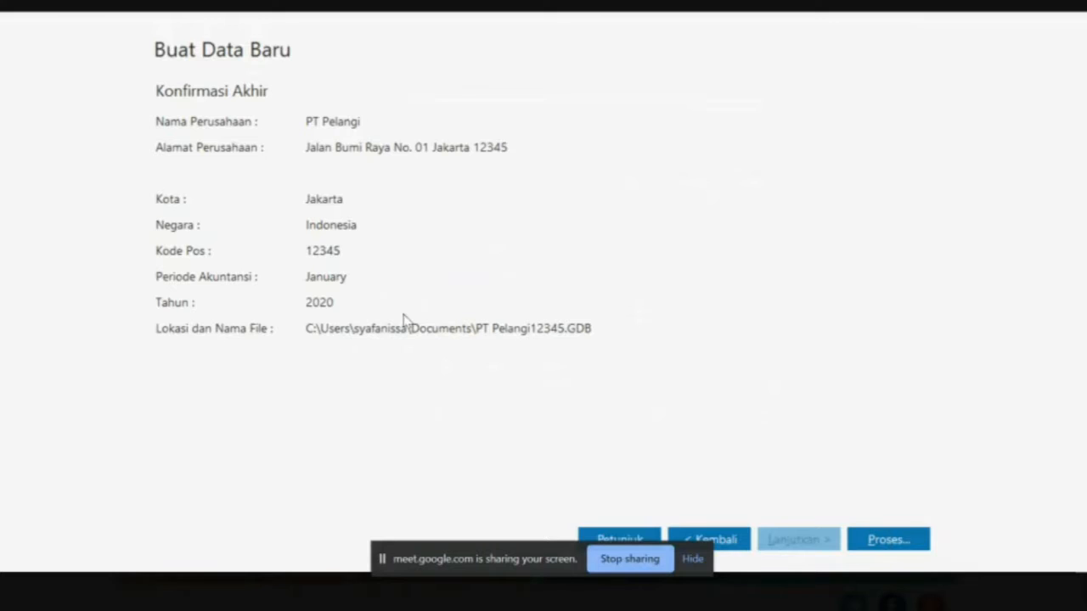
{"action": "left_click", "coordinate": [885, 543]}
{"action": "left_click", "coordinate": [887, 540]}
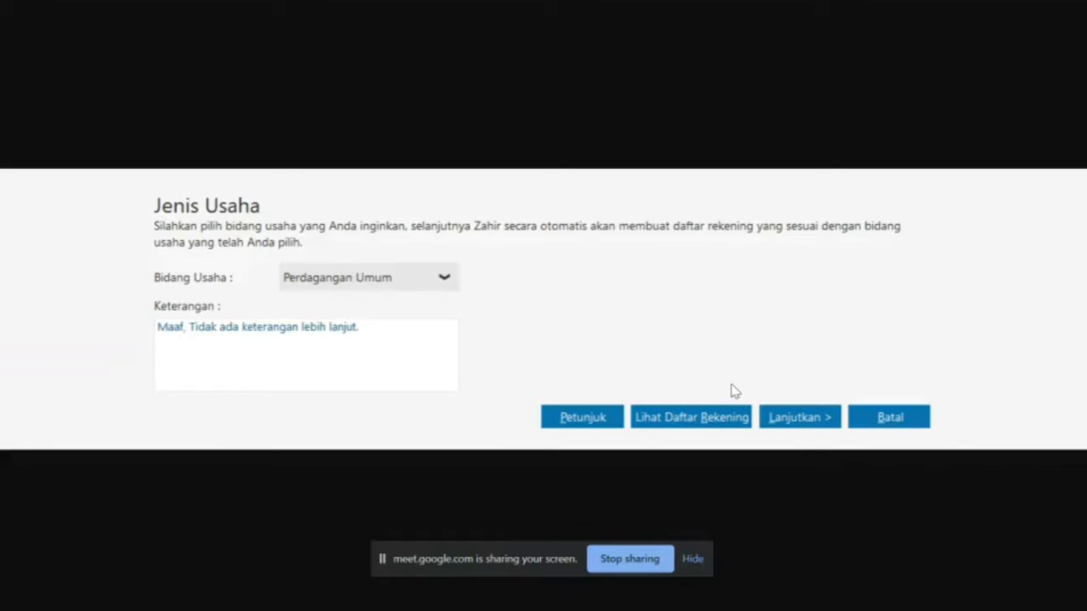
Verify the business line in the PDF, then confirm Perdagangan Umum and answer Ya to generate accounts
{"action": "key", "text": "alt+Tab"}
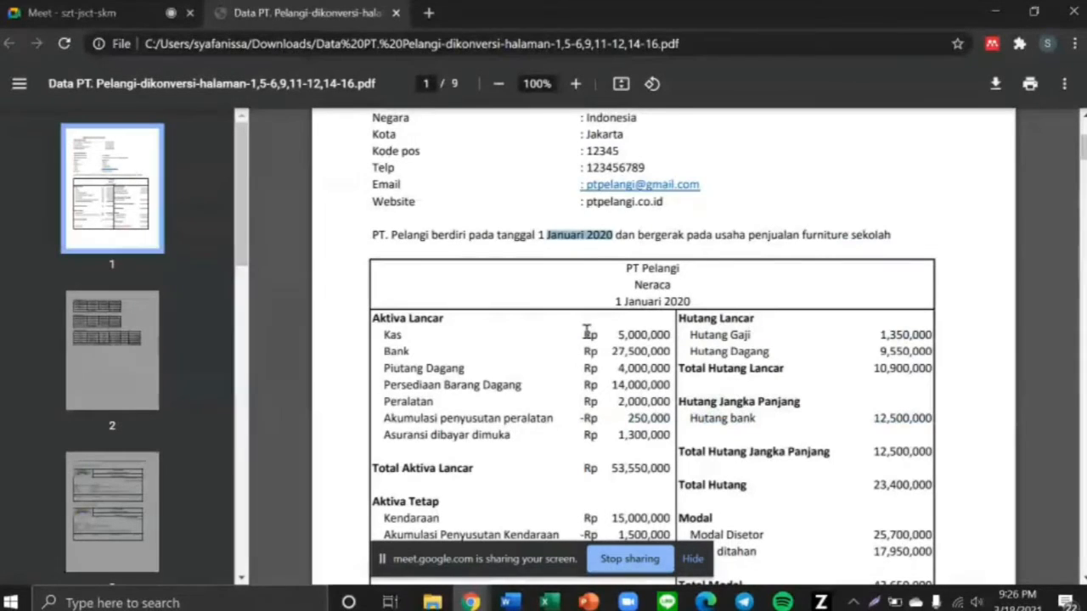
{"action": "scroll", "coordinate": [715, 354], "scroll_direction": "up", "scroll_amount": 3}
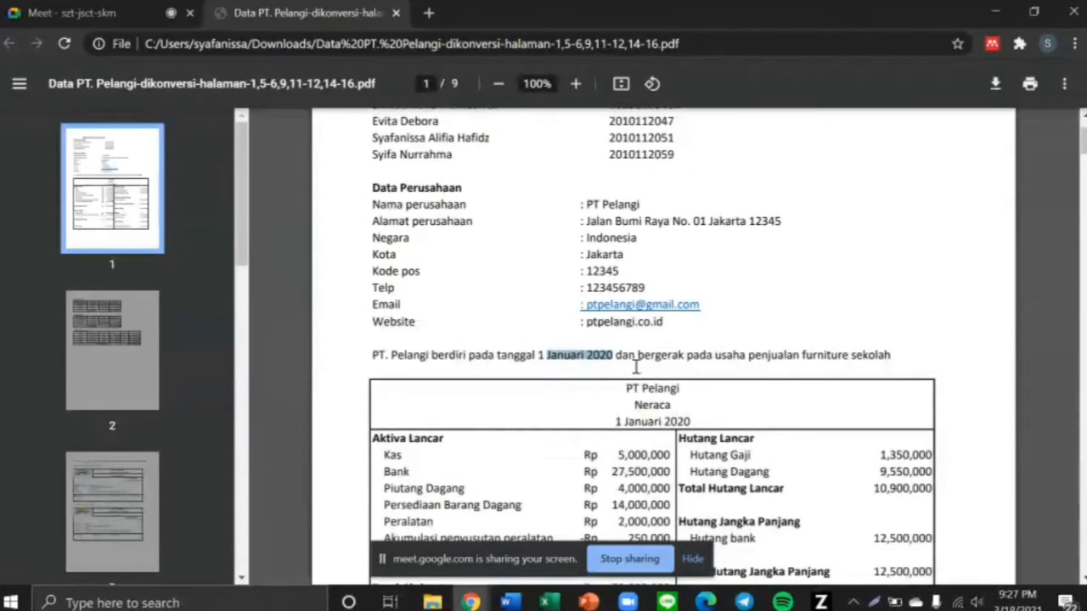
{"action": "left_click_drag", "start_coordinate": [659, 357], "coordinate": [891, 356]}
{"action": "key", "text": "alt+Tab"}
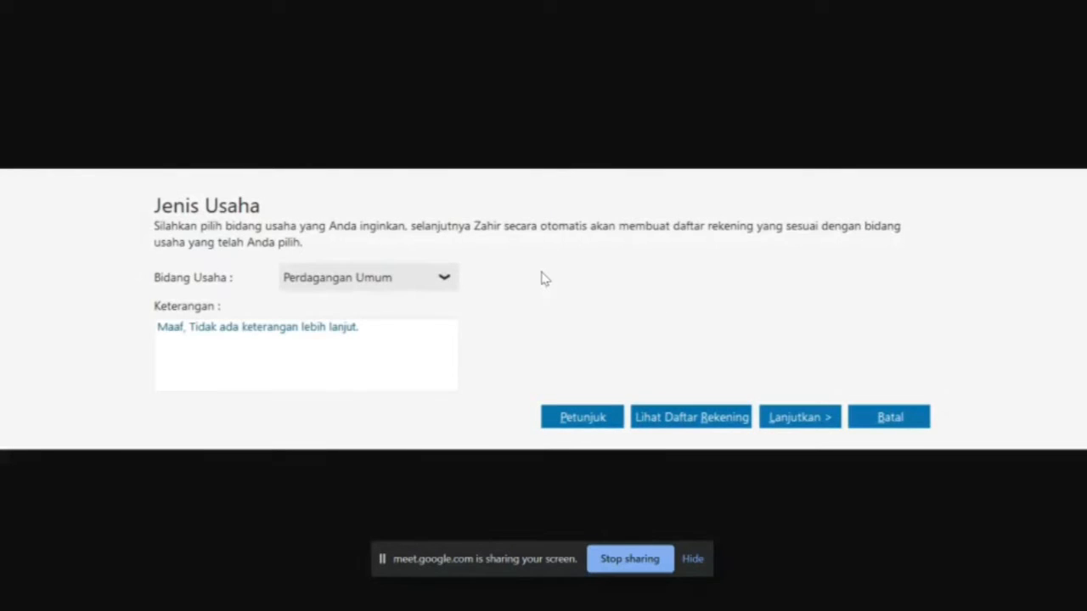
{"action": "left_click", "coordinate": [789, 419]}
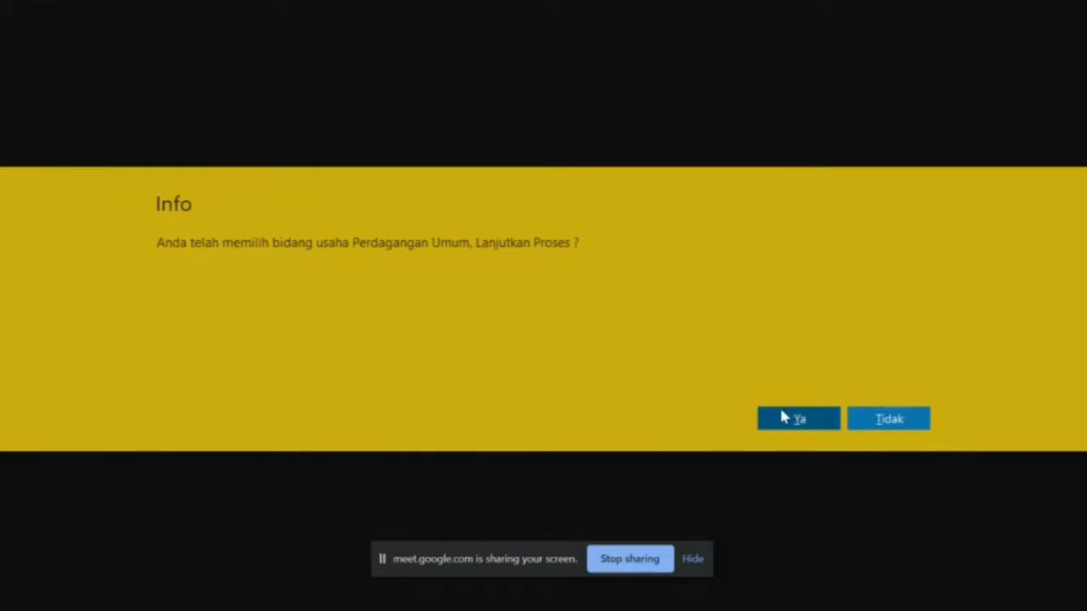
{"action": "left_click", "coordinate": [790, 420]}
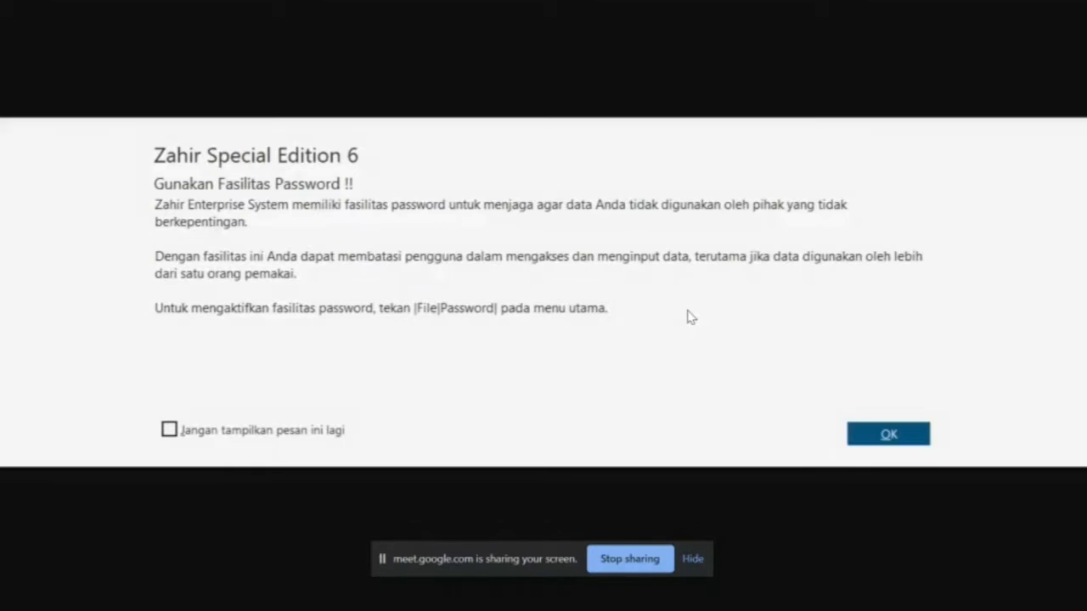
Dismiss the password notice, keep Rupiah and USD at 10,000 IDR, and finish the wizard
{"action": "left_click", "coordinate": [886, 446]}
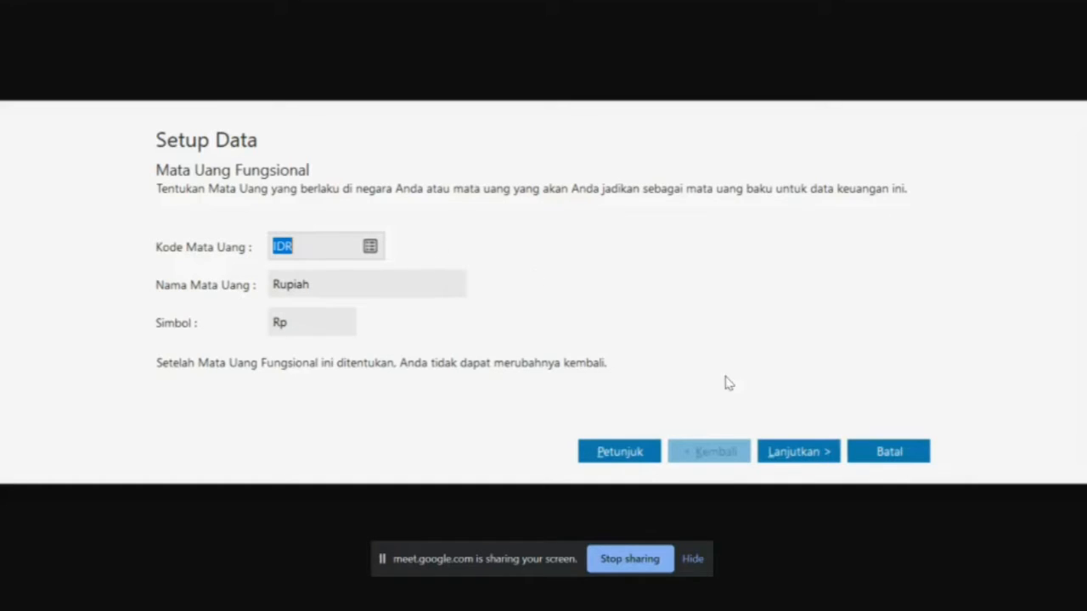
{"action": "left_click", "coordinate": [796, 453]}
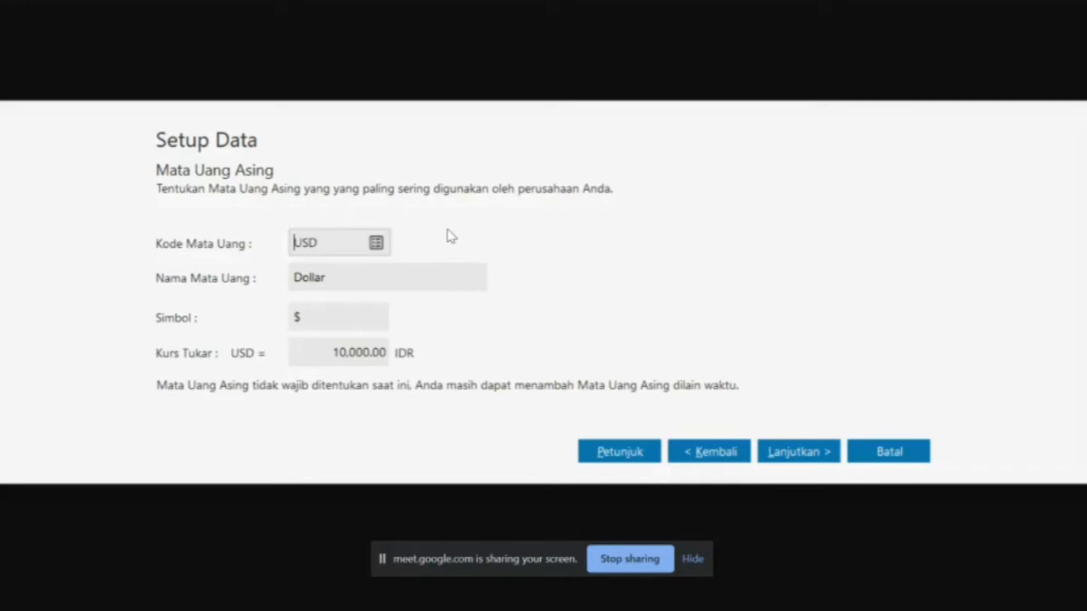
{"action": "left_click", "coordinate": [821, 453]}
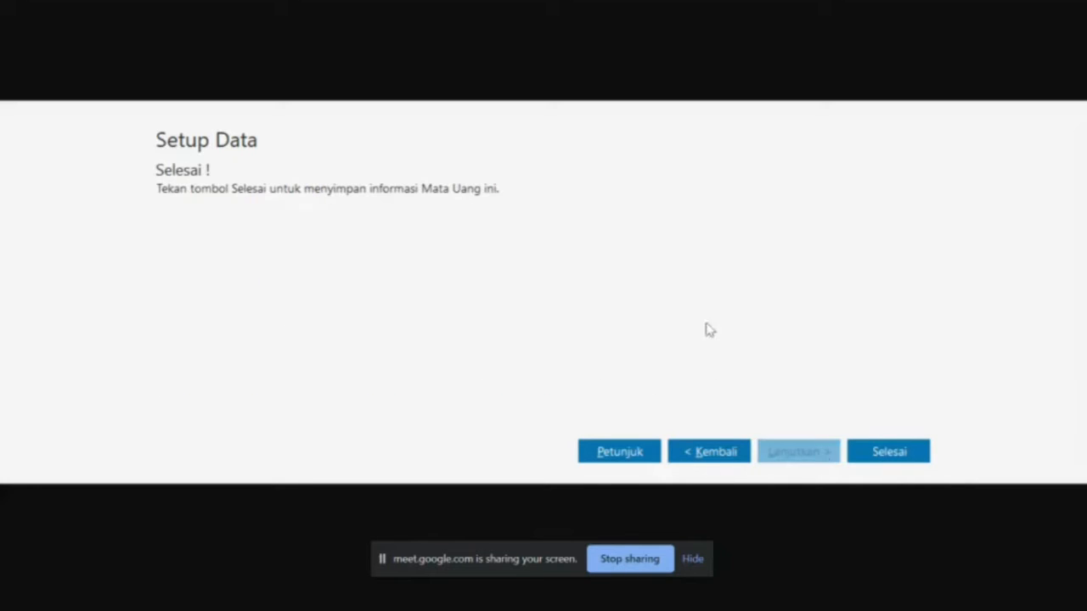
{"action": "left_click", "coordinate": [876, 452]}
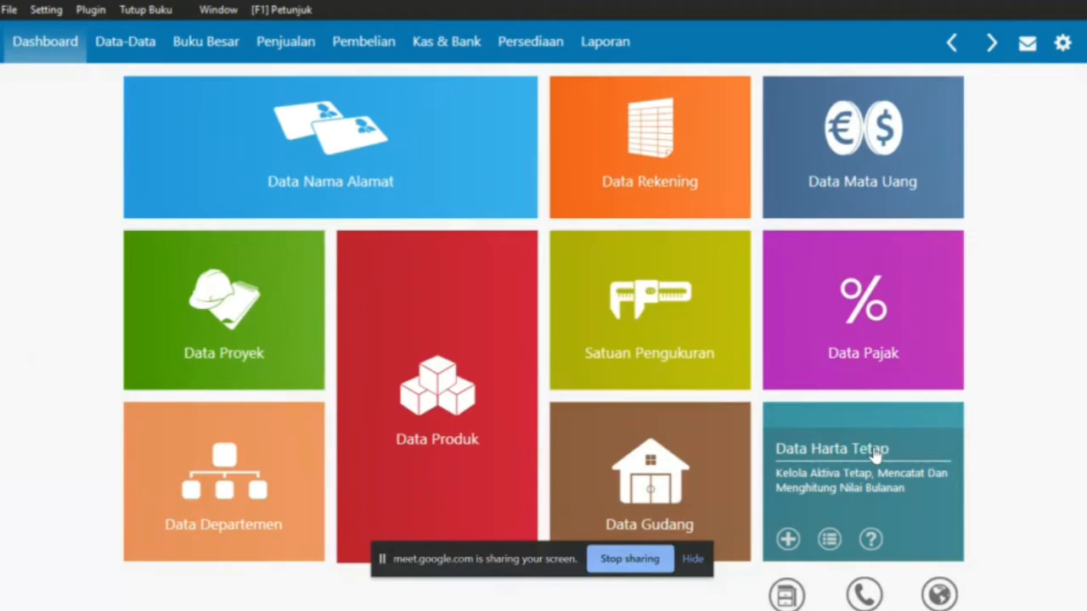
Open the Data-Data tab in the top navigation bar
{"action": "key", "text": "alt+Tab"}
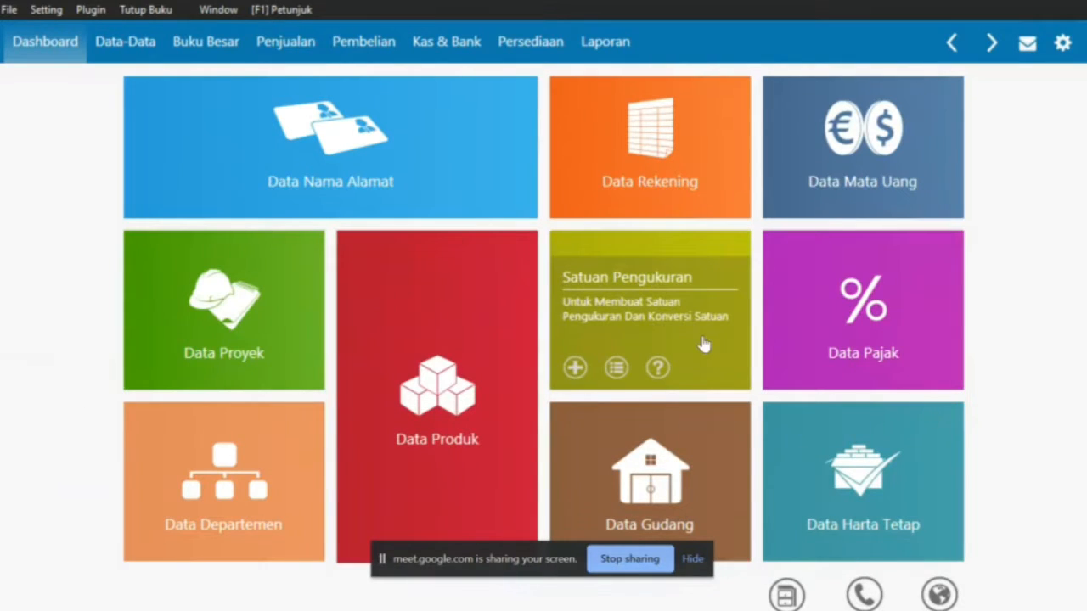
{"action": "mouse_move", "coordinate": [238, 212]}
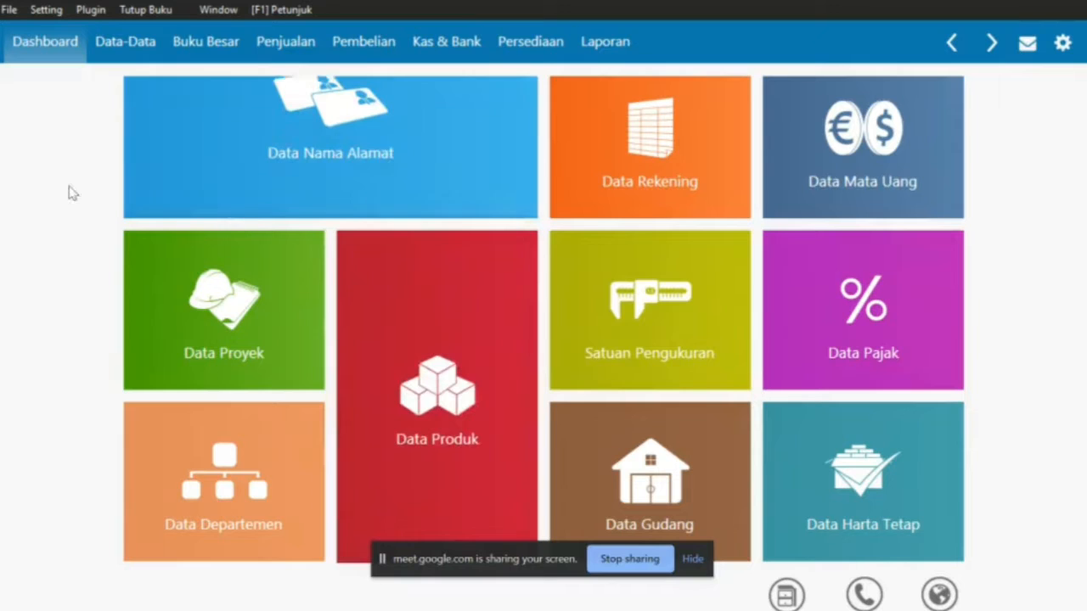
{"action": "left_click", "coordinate": [131, 54]}
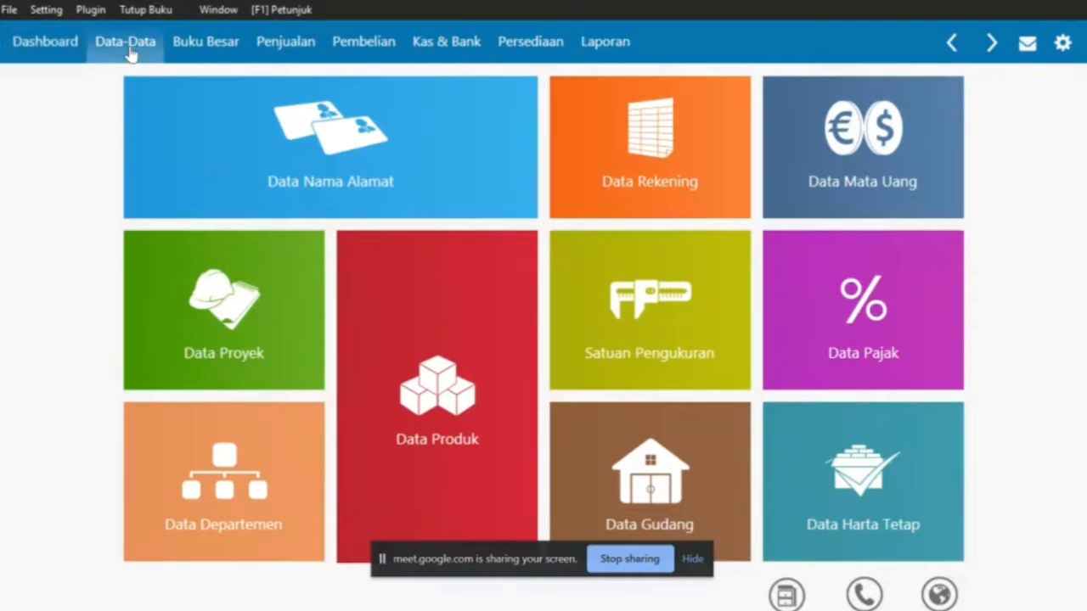
Open Data Rekening and compare the account list against the PDF balance sheet
{"action": "left_click", "coordinate": [593, 174]}
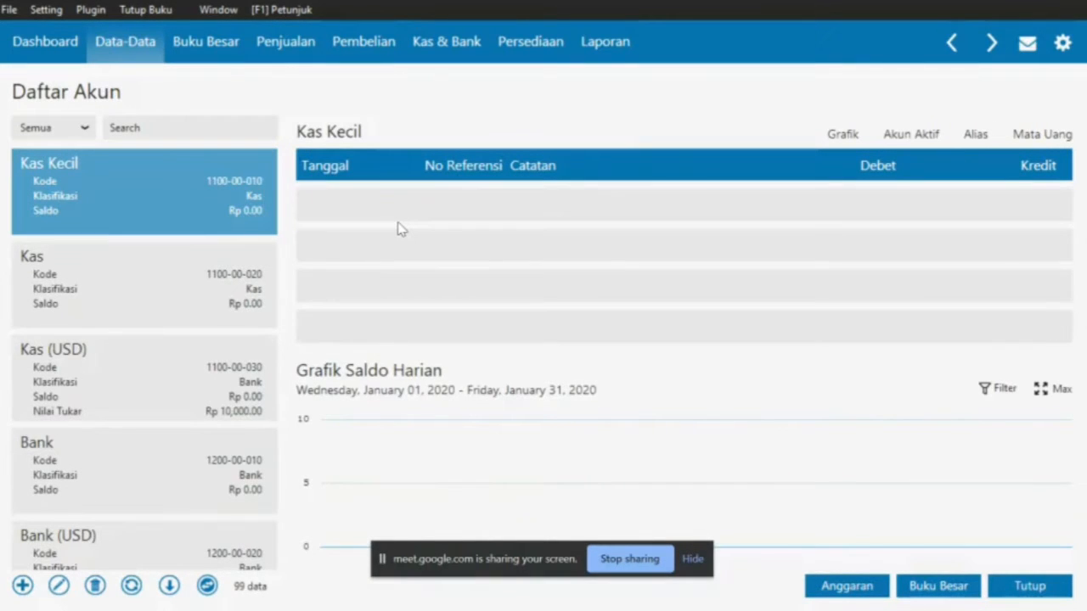
{"action": "key", "text": "alt+Tab"}
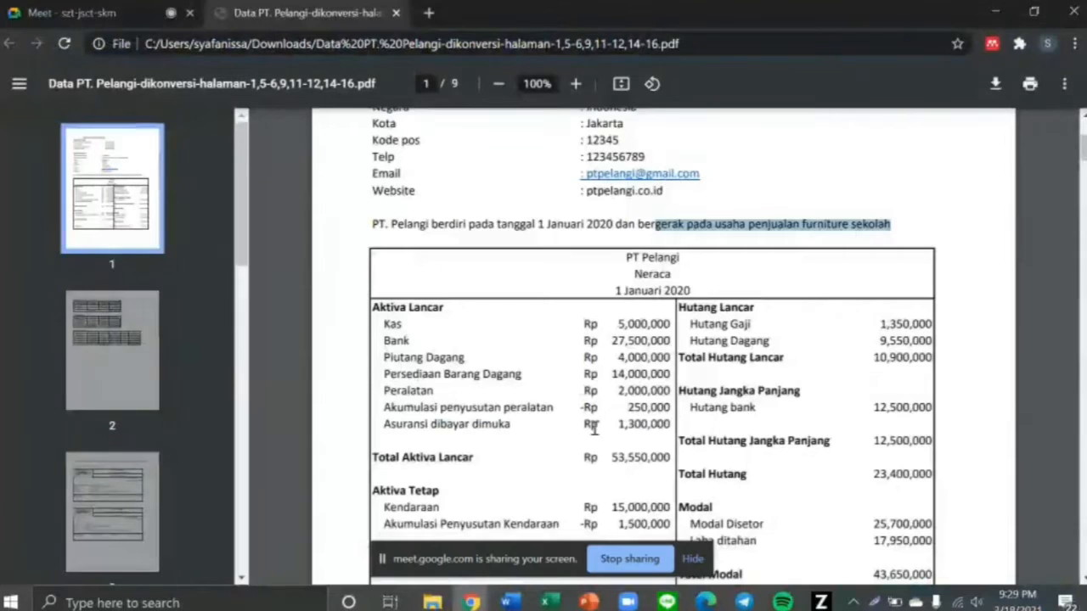
{"action": "scroll", "coordinate": [594, 429], "scroll_direction": "down", "scroll_amount": 1}
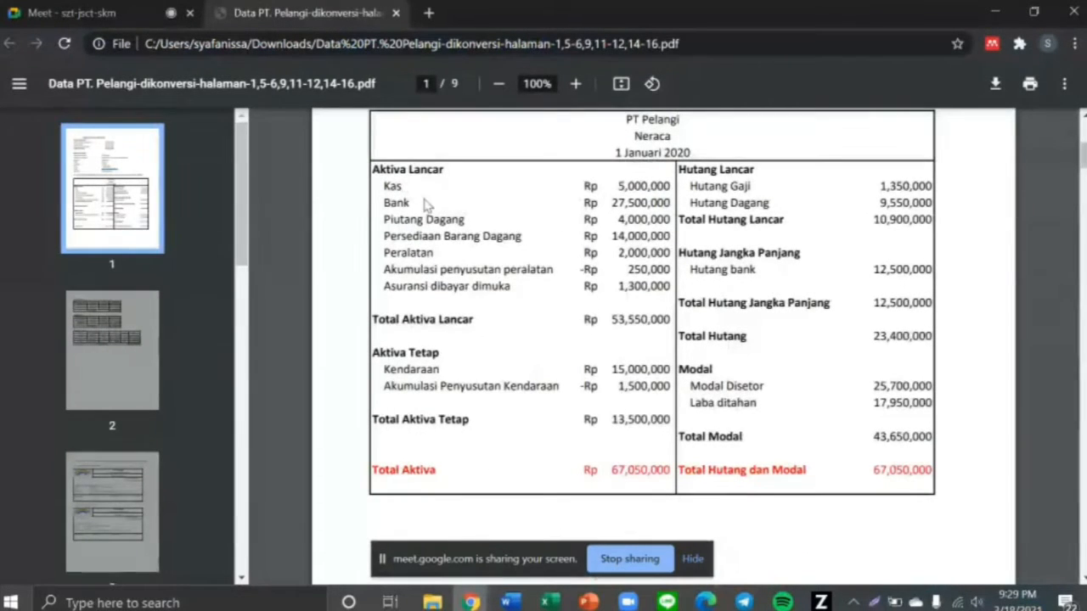
{"action": "key", "text": "alt+Tab"}
Select the Kas account, recheck the balance sheet, and scroll the list to Piutang Usaha
{"action": "left_click", "coordinate": [158, 276]}
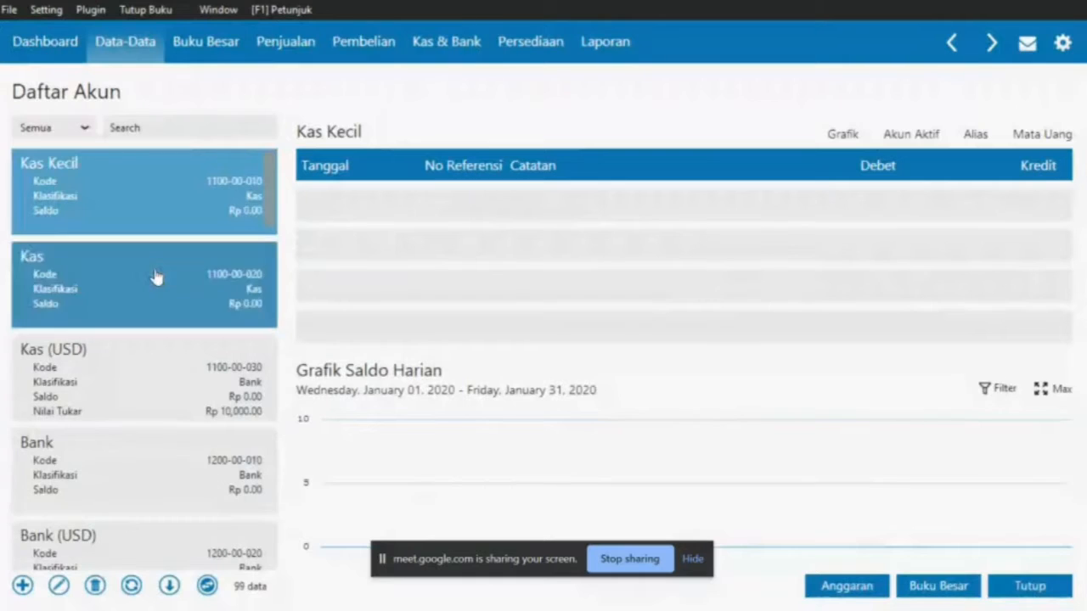
{"action": "scroll", "coordinate": [156, 277], "scroll_direction": "down", "scroll_amount": 1}
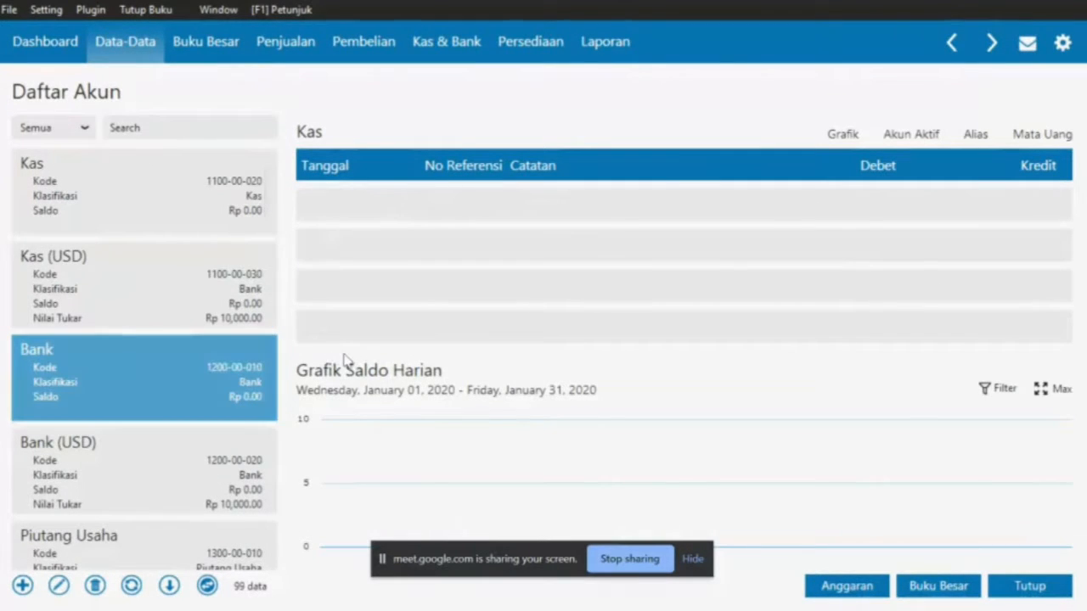
{"action": "key", "text": "alt+Tab"}
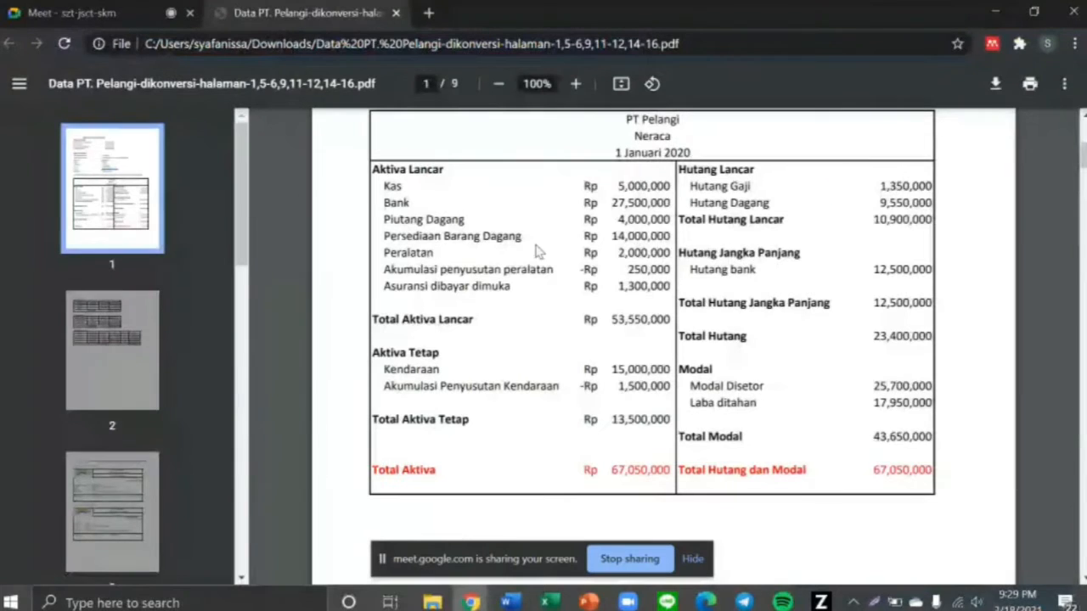
{"action": "key", "text": "alt+Tab"}
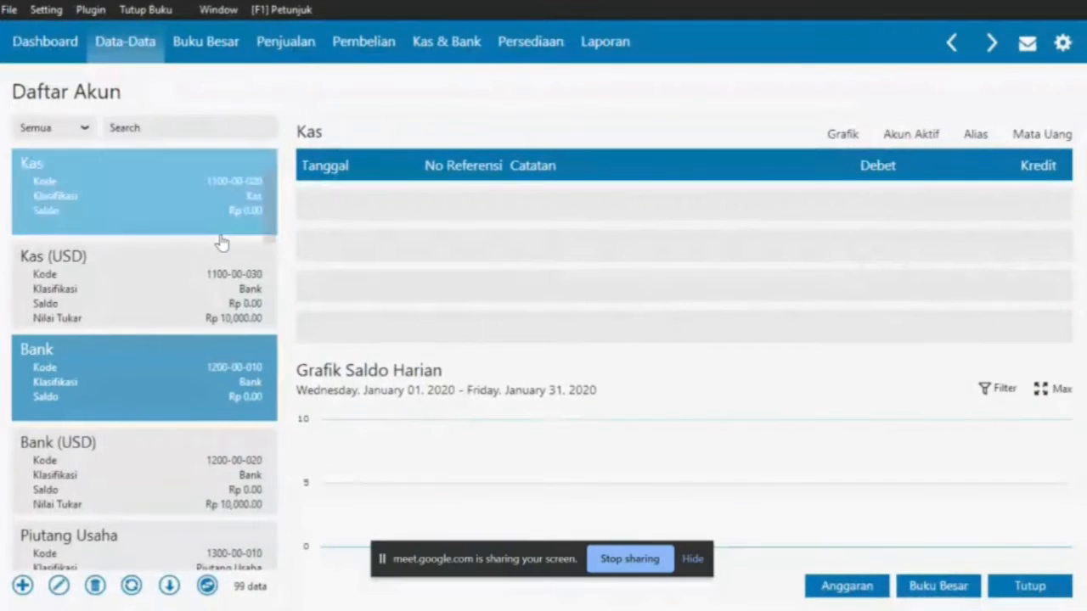
{"action": "scroll", "coordinate": [220, 244], "scroll_direction": "down", "scroll_amount": 2}
{"action": "scroll", "coordinate": [221, 243], "scroll_direction": "down", "scroll_amount": 2}
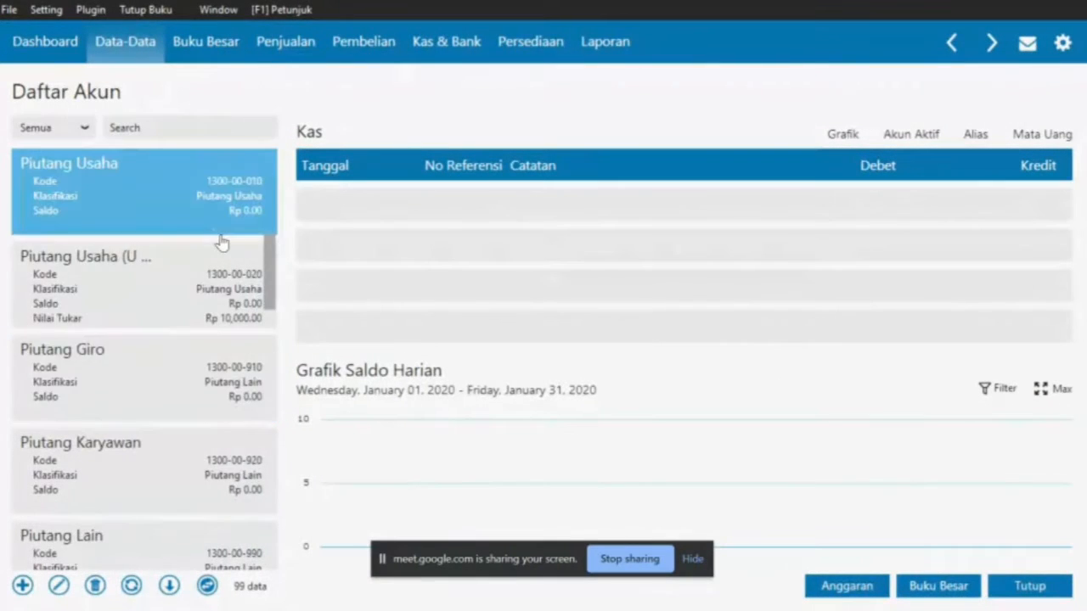
{"action": "scroll", "coordinate": [221, 244], "scroll_direction": "up", "scroll_amount": 1}
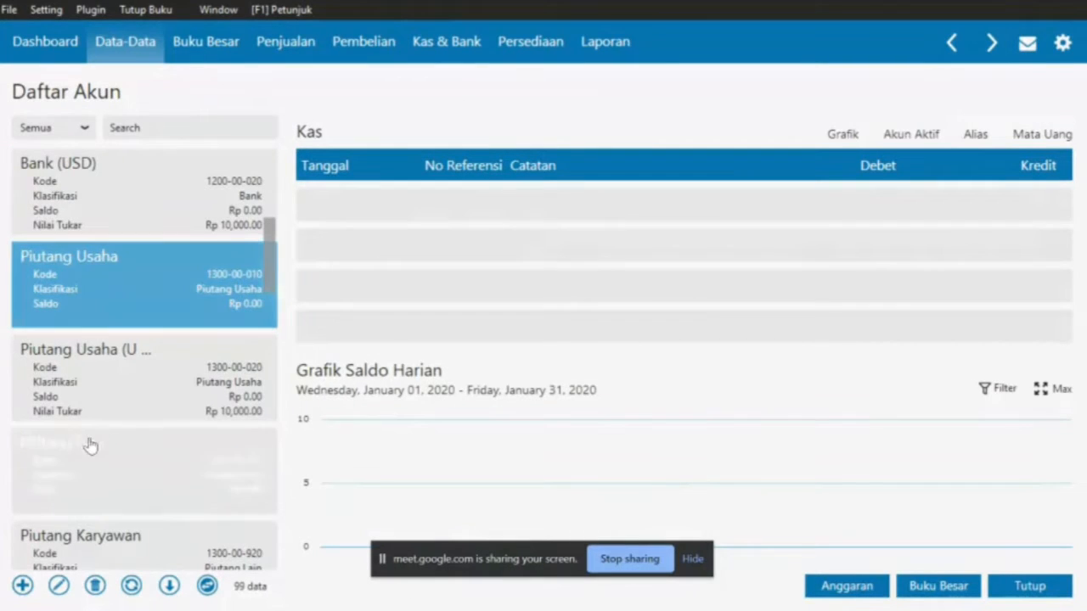
{"action": "left_click", "coordinate": [59, 585]}
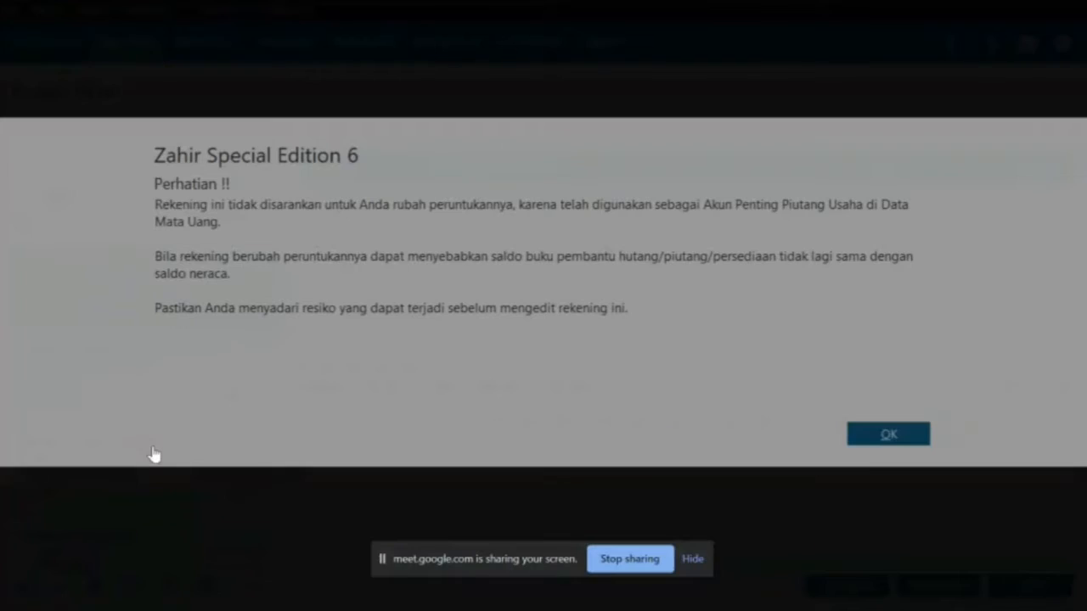
{"action": "left_click", "coordinate": [866, 435]}
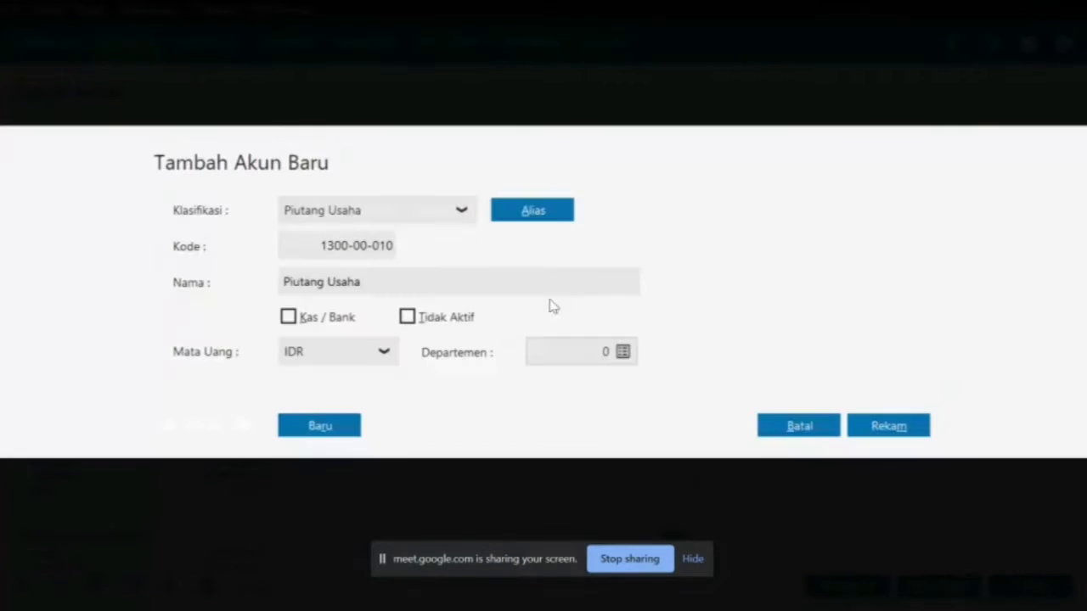
{"action": "left_click", "coordinate": [424, 281]}
{"action": "double_click", "coordinate": [423, 281]}
{"action": "key", "text": "BackSpace"}
{"action": "type", "text": "Dagang"}
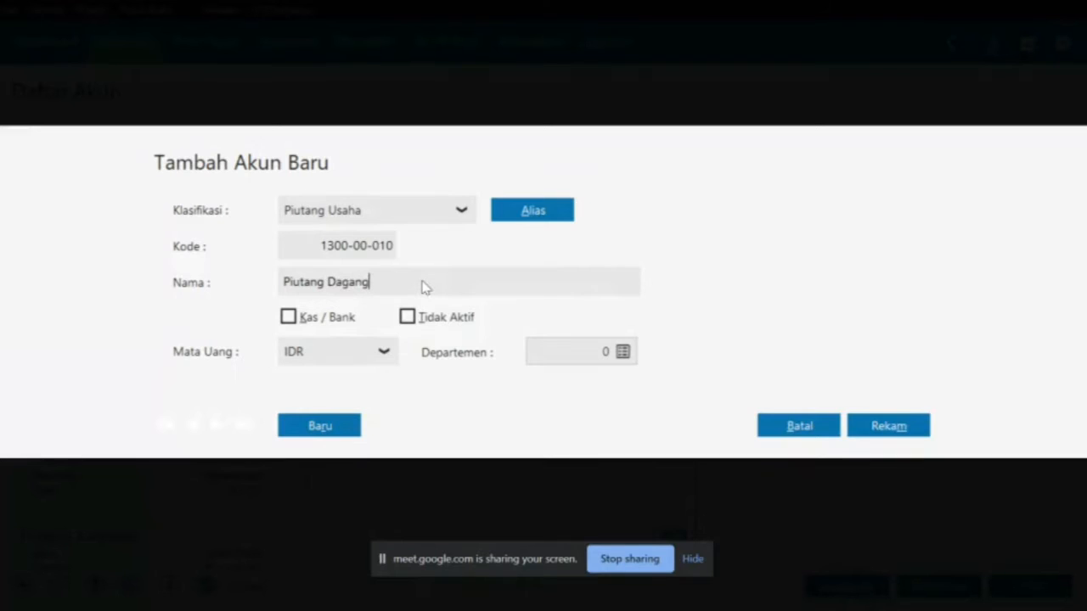
{"action": "left_click", "coordinate": [881, 422]}
{"action": "key", "text": "alt+Tab"}
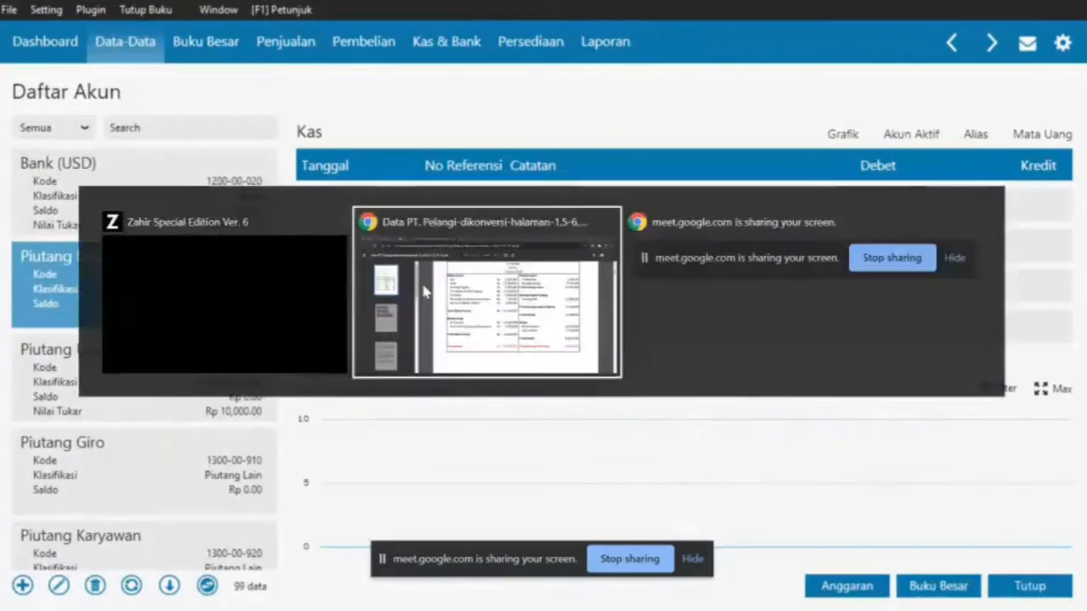
{"action": "left_click_drag", "start_coordinate": [384, 244], "coordinate": [526, 246]}
{"action": "key", "text": "alt+Tab"}
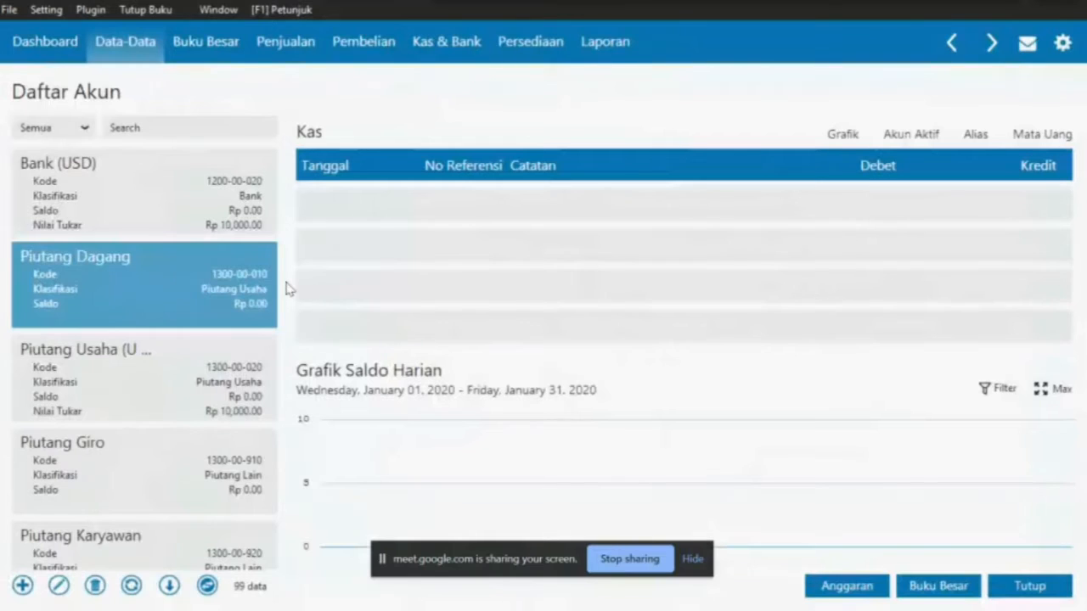
Rename account 1400-00-010 from Persediaan # 1 to Persediaan Barang Dagang and save it
{"action": "key", "text": "Down"}
{"action": "key", "text": "Down"}
{"action": "key", "text": "Down"}
{"action": "key", "text": "Down"}
{"action": "key", "text": "Down"}
{"action": "key", "text": "Down"}
{"action": "key", "text": "Down"}
{"action": "key", "text": "Down"}
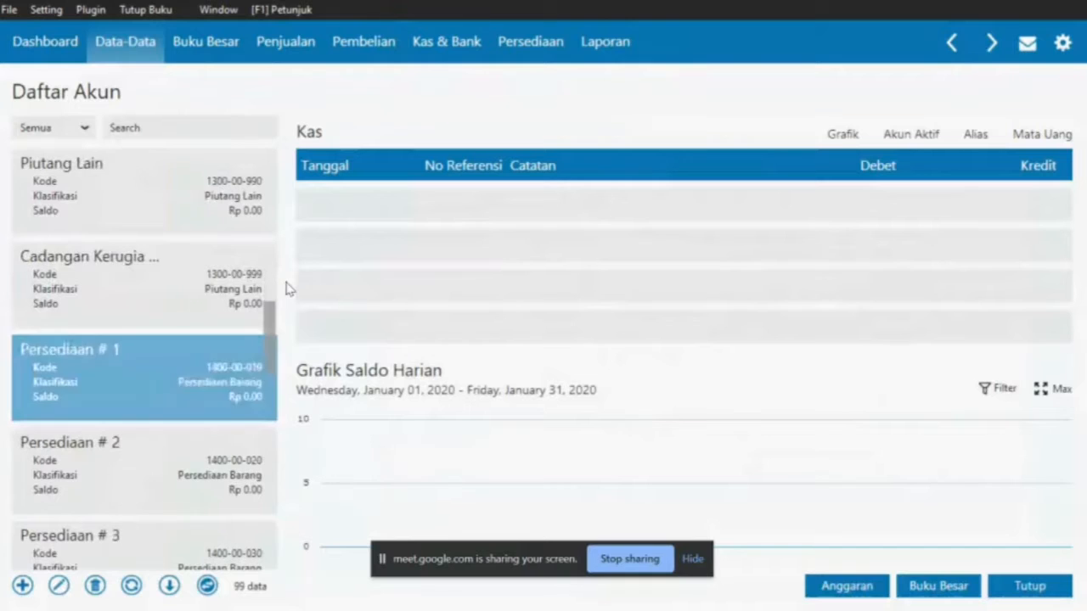
{"action": "key", "text": "Up"}
{"action": "key", "text": "Up"}
{"action": "key", "text": "Up"}
{"action": "key", "text": "Down"}
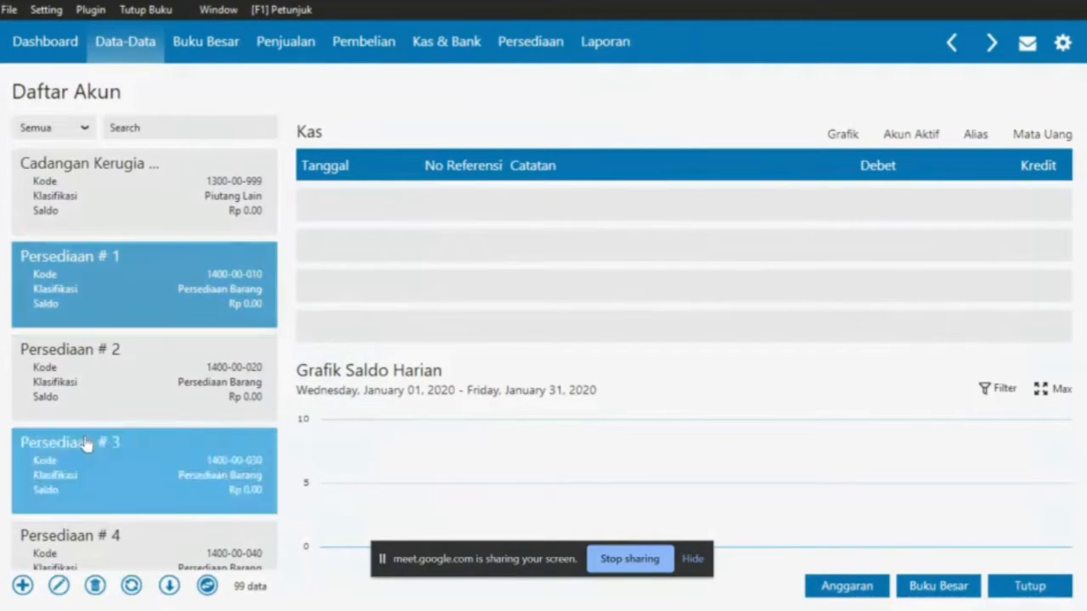
{"action": "left_click", "coordinate": [58, 586]}
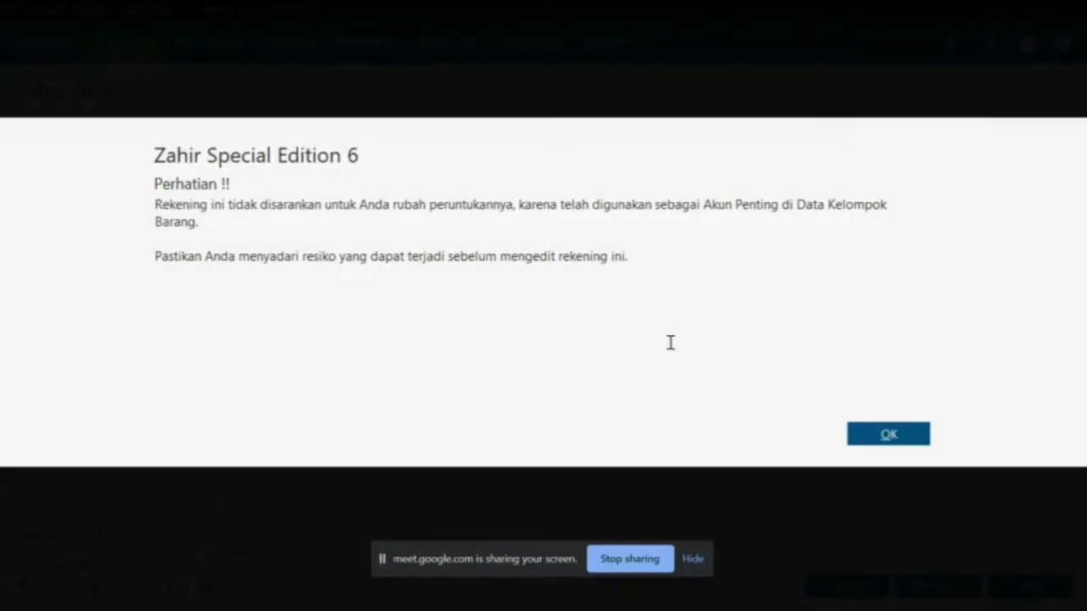
{"action": "left_click", "coordinate": [889, 440]}
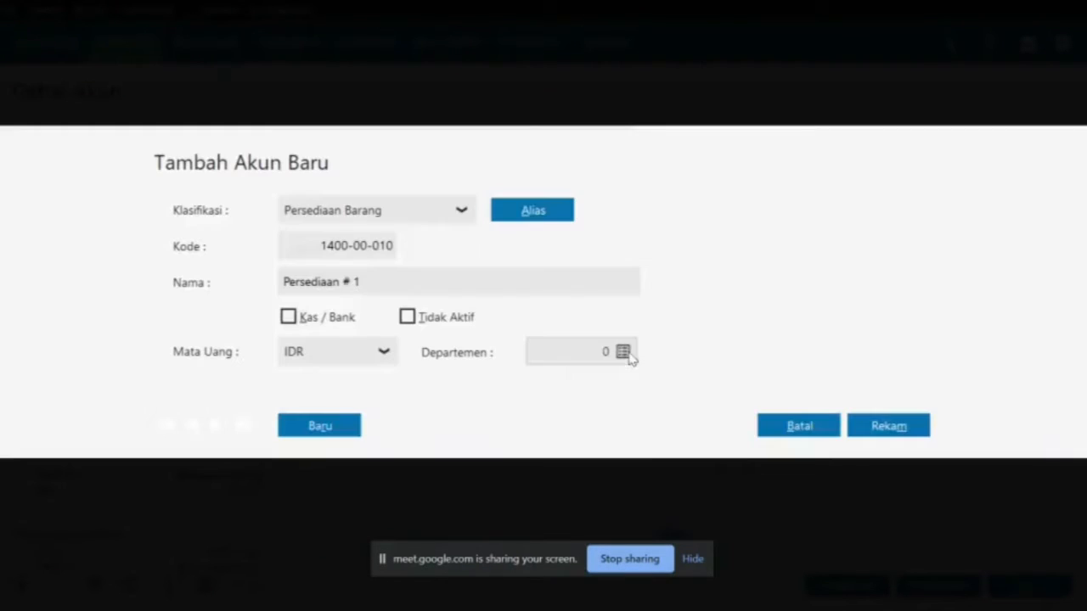
{"action": "left_click", "coordinate": [483, 291]}
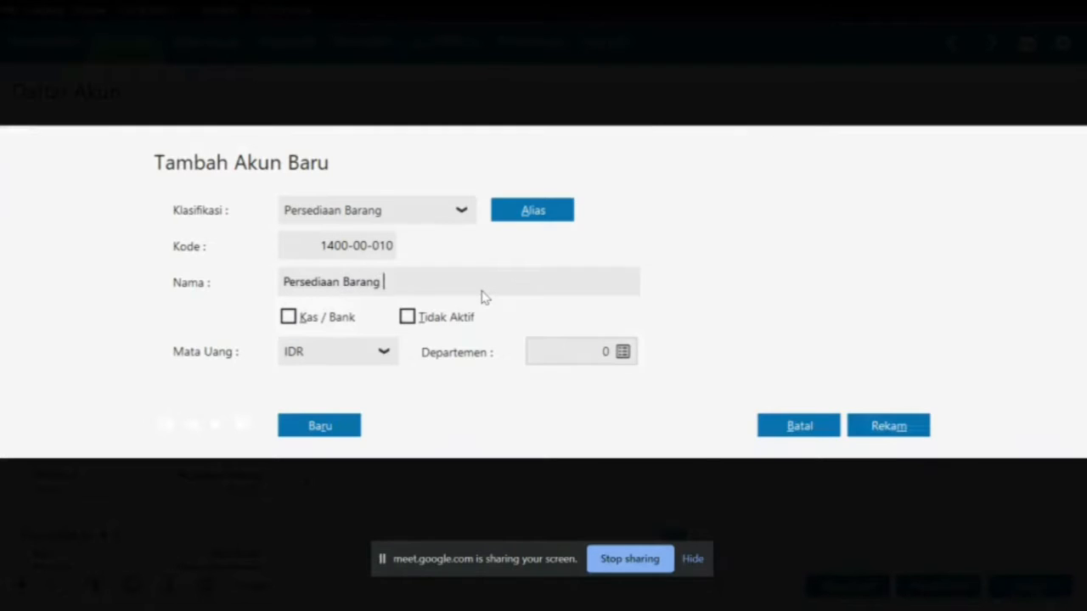
{"action": "type", "text": "Barang Dagang"}
{"action": "left_click", "coordinate": [891, 425]}
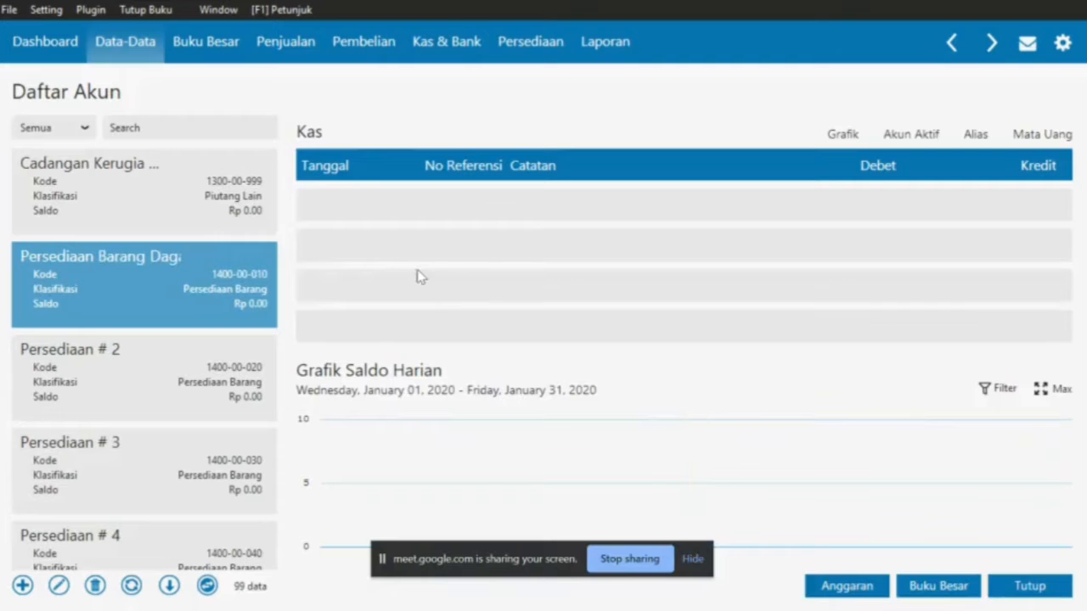
Check Peralatan on the PDF balance sheet and move down the list to Mesin & Peralatan
{"action": "key", "text": "alt+Tab"}
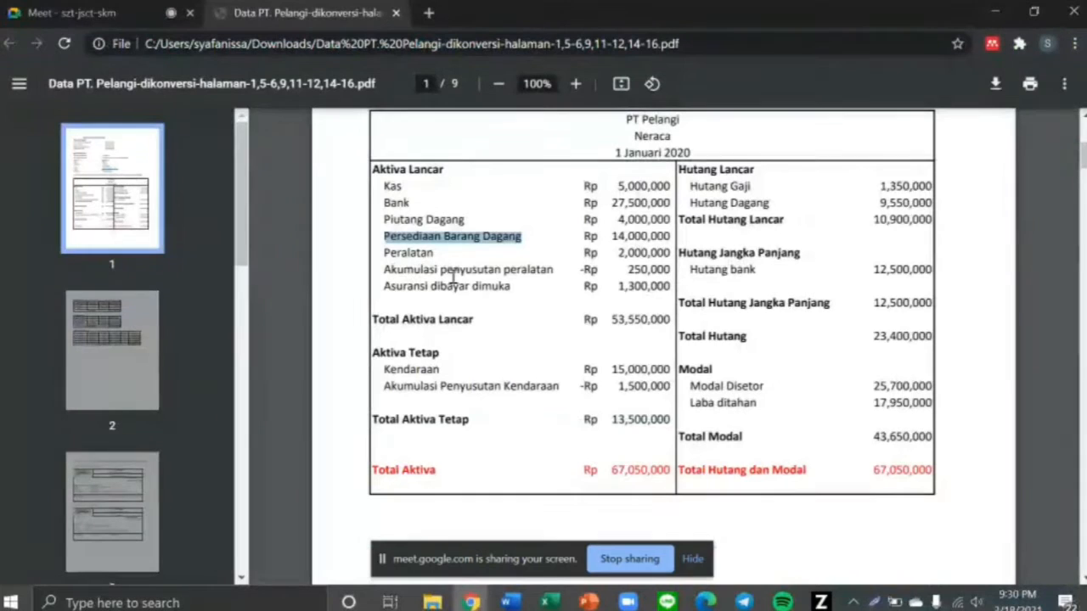
{"action": "left_click_drag", "start_coordinate": [385, 253], "coordinate": [439, 257]}
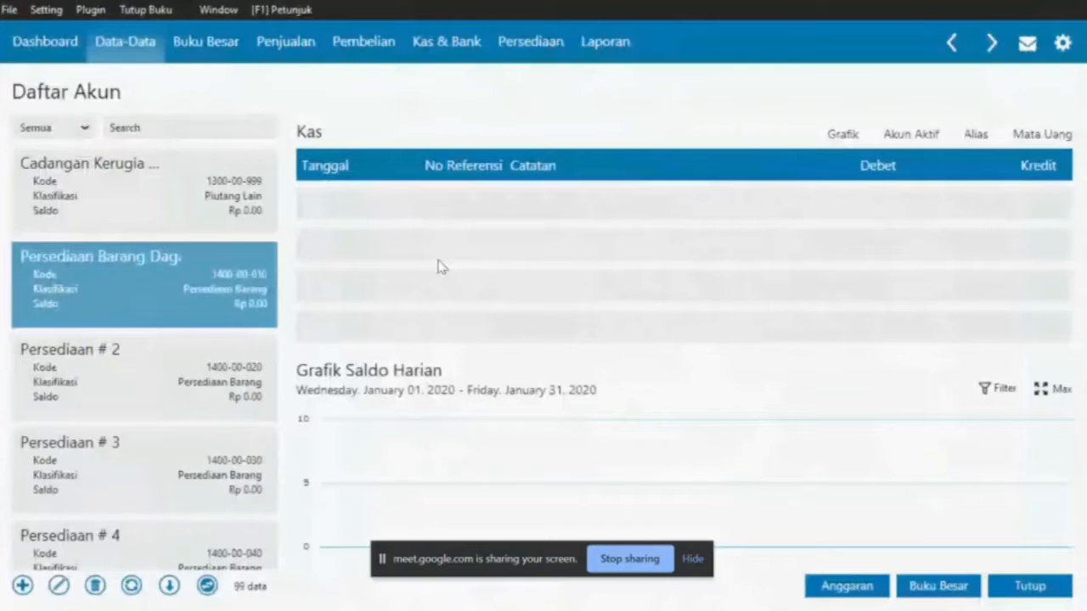
{"action": "key", "text": "alt+Tab"}
{"action": "key", "text": "Down"}
{"action": "key", "text": "Down"}
{"action": "key", "text": "Down"}
{"action": "key", "text": "Down"}
{"action": "key", "text": "Down"}
{"action": "key", "text": "Down"}
{"action": "key", "text": "Down"}
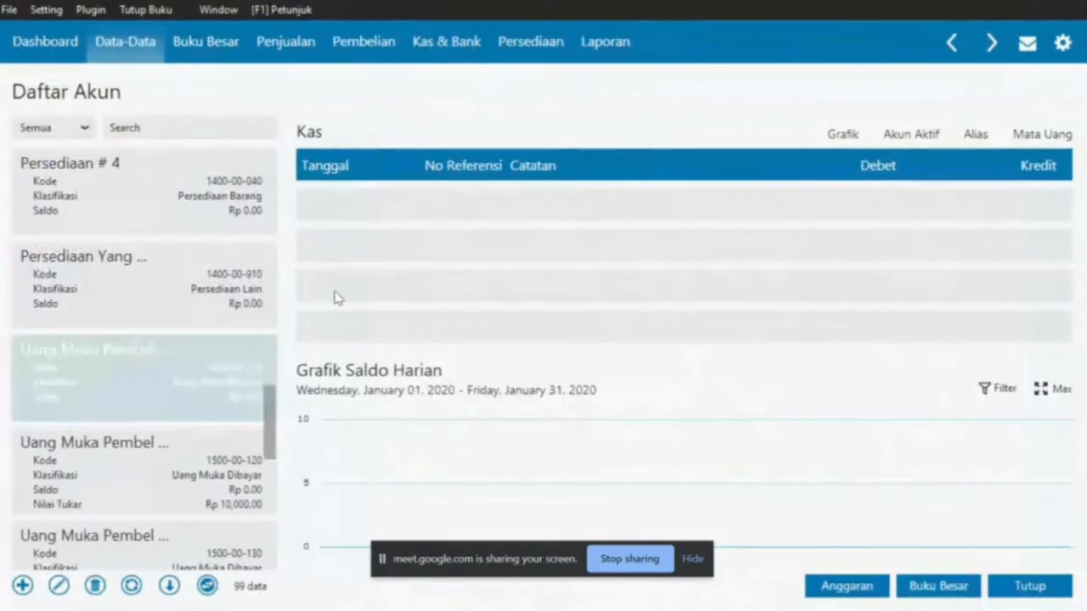
{"action": "key", "text": "Down"}
{"action": "key", "text": "Down"}
{"action": "key", "text": "Down"}
{"action": "key", "text": "Down"}
{"action": "key", "text": "Down"}
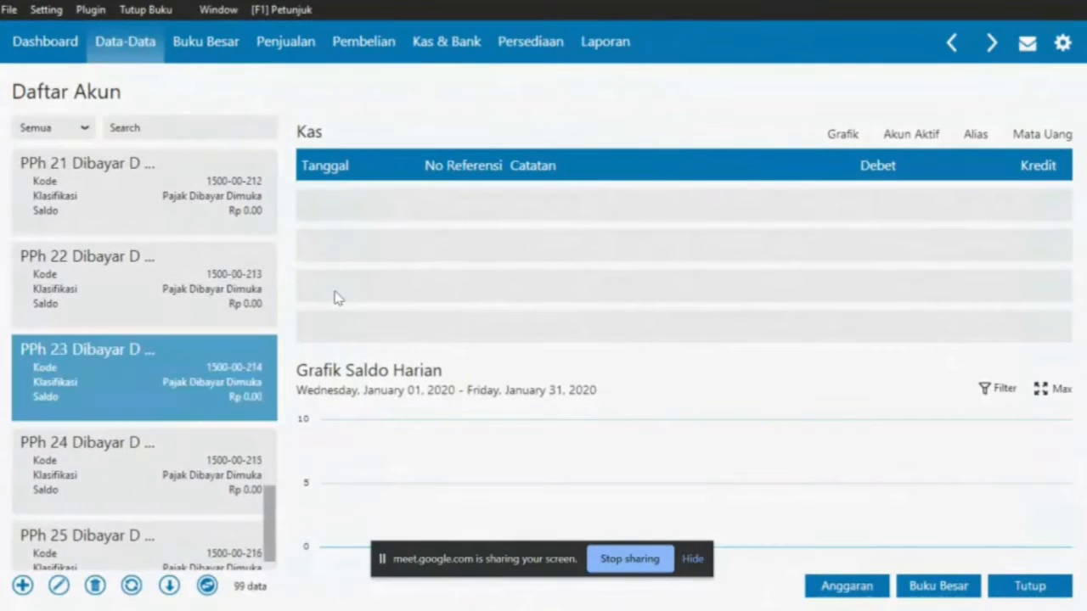
{"action": "key", "text": "Down"}
{"action": "key", "text": "Down"}
{"action": "key", "text": "Down"}
{"action": "key", "text": "Down"}
{"action": "key", "text": "Down"}
{"action": "key", "text": "Down"}
{"action": "key", "text": "Down"}
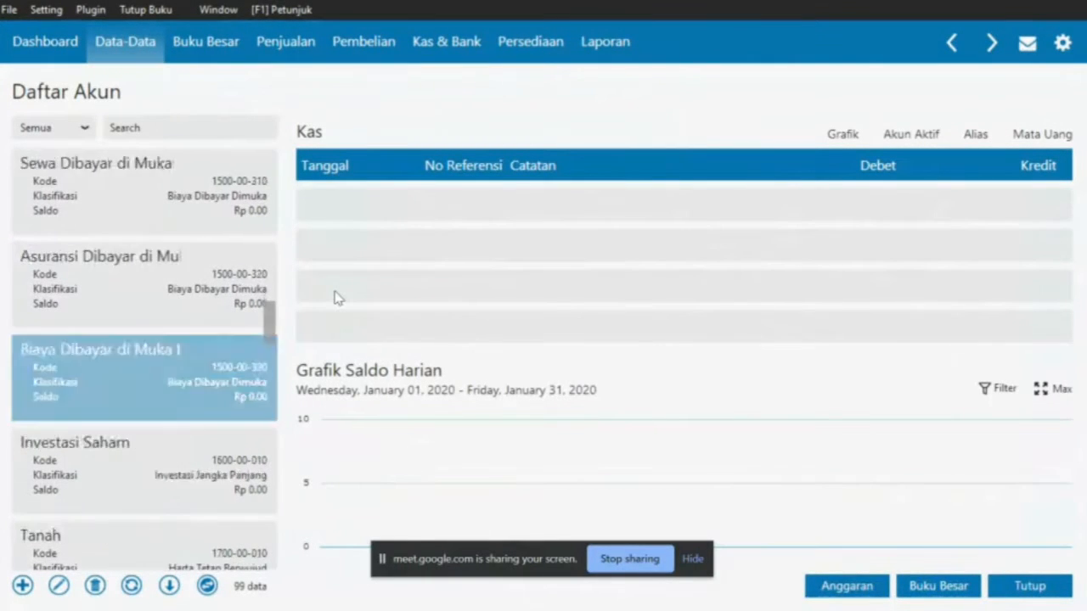
{"action": "key", "text": "Down"}
{"action": "key", "text": "Down"}
{"action": "key", "text": "Down"}
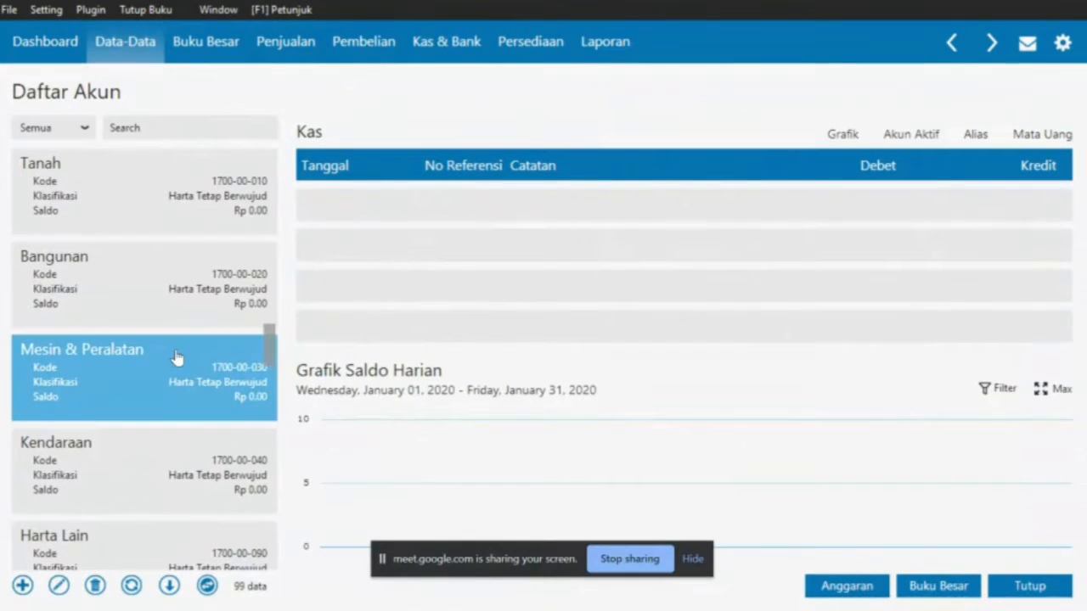
Edit account 1700-00-030, removing 'Mesin & ' so the name reads Peralatan, and save
{"action": "left_click", "coordinate": [57, 585]}
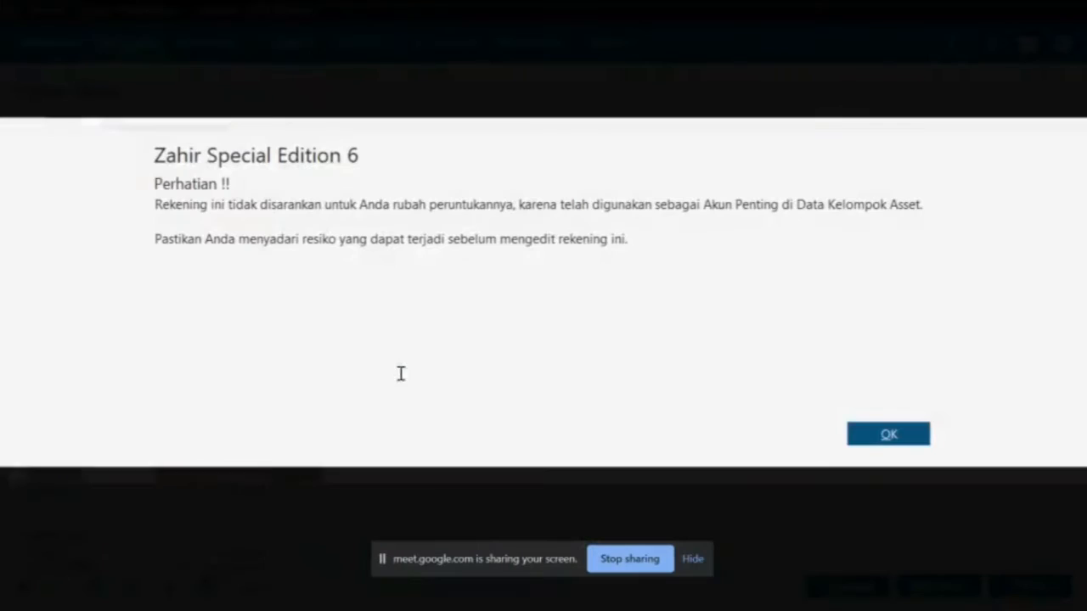
{"action": "left_click", "coordinate": [883, 435]}
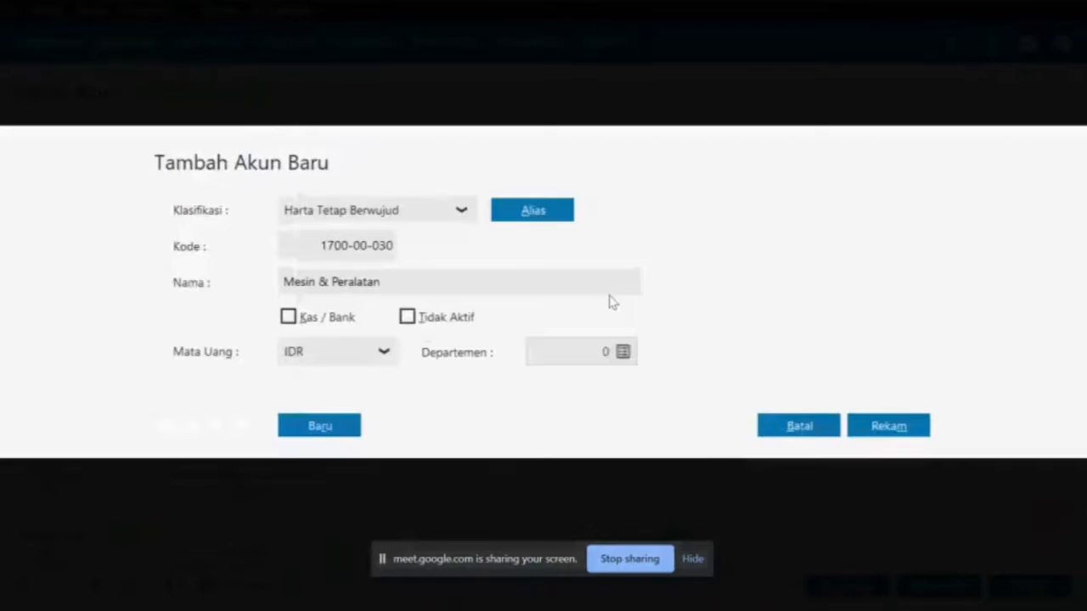
{"action": "left_click", "coordinate": [337, 284]}
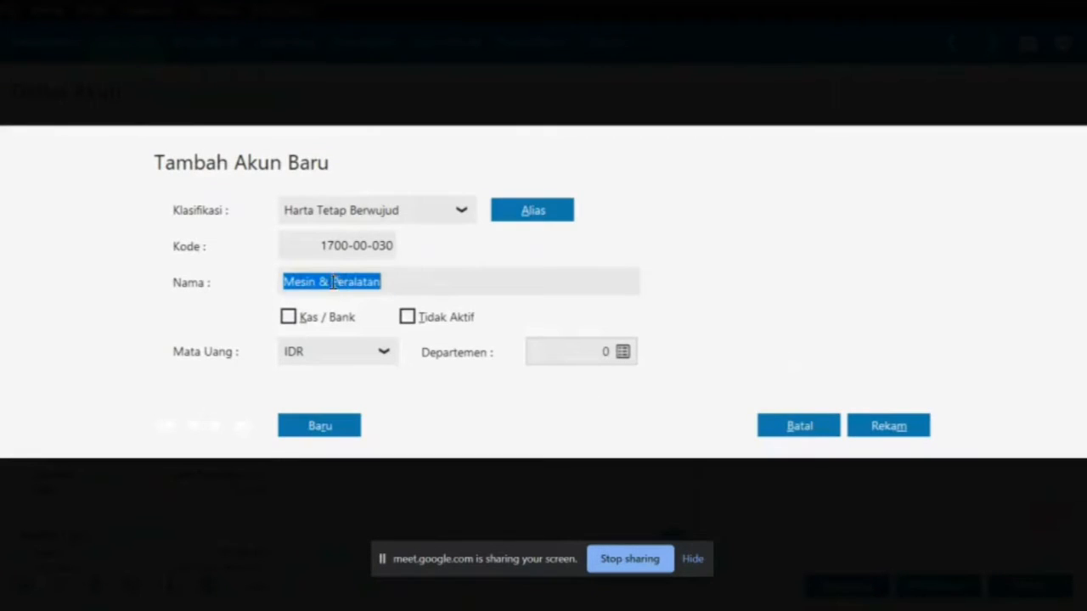
{"action": "left_click", "coordinate": [329, 283]}
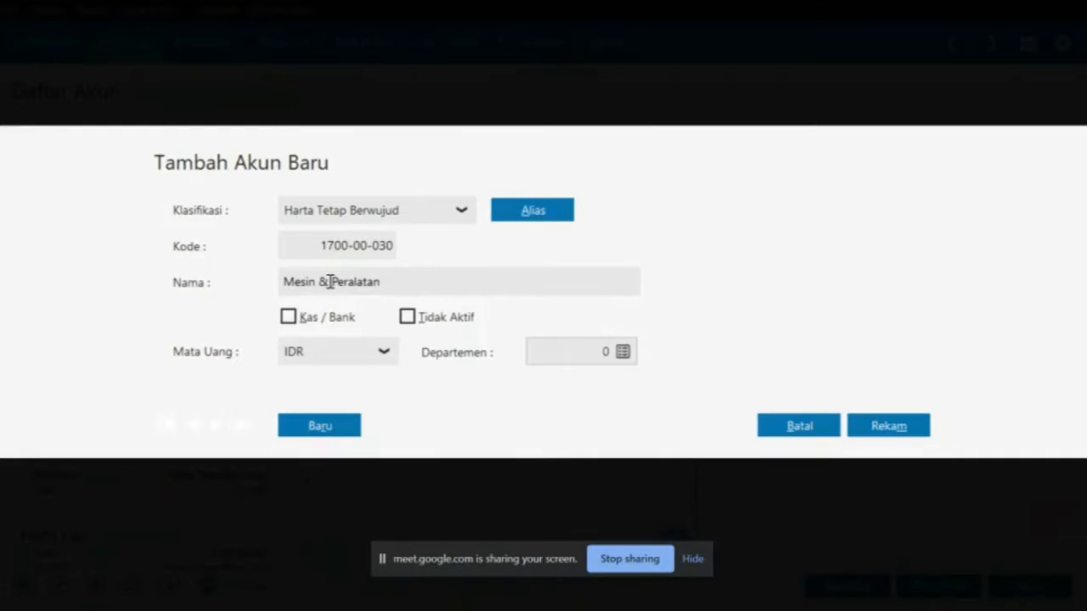
{"action": "key", "text": "BackSpace"}
{"action": "key", "text": "BackSpace"}
{"action": "key", "text": "BackSpace"}
{"action": "key", "text": "BackSpace"}
{"action": "key", "text": "BackSpace"}
{"action": "key", "text": "BackSpace"}
{"action": "key", "text": "BackSpace"}
{"action": "key", "text": "BackSpace"}
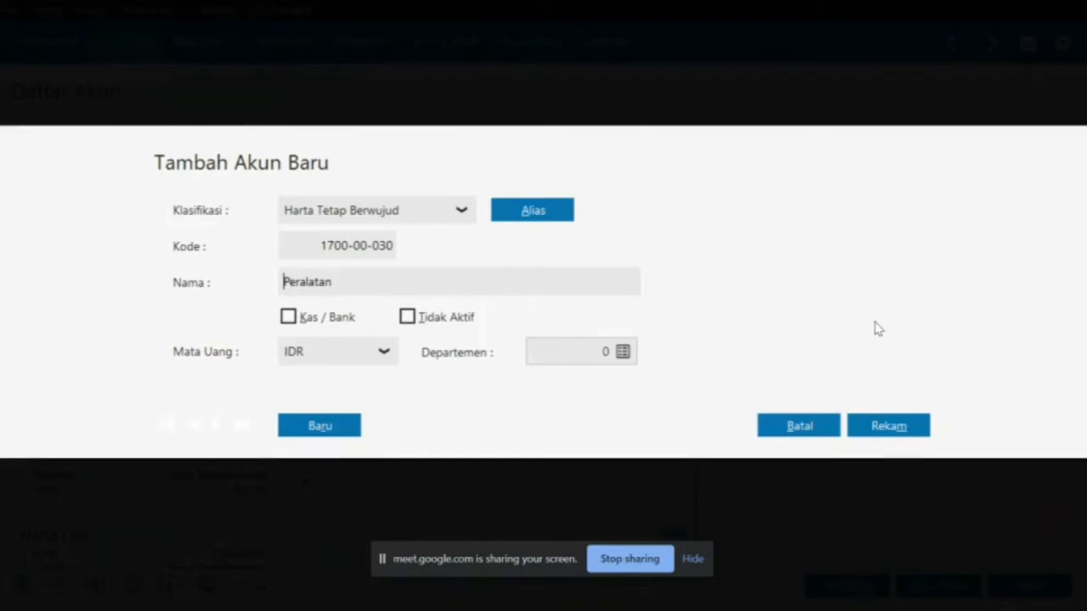
{"action": "left_click", "coordinate": [887, 426]}
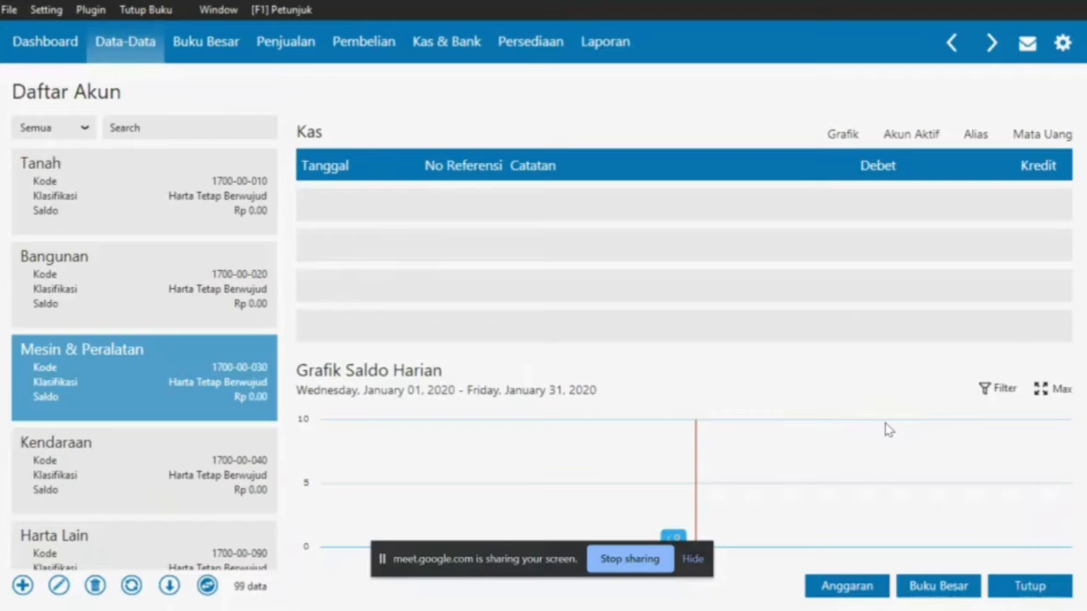
Find 'Akumulasi penyusutan peralatan' on the balance sheet and select account 1700-00-130
{"action": "key", "text": "alt+Tab"}
{"action": "left_click_drag", "start_coordinate": [384, 270], "coordinate": [551, 273]}
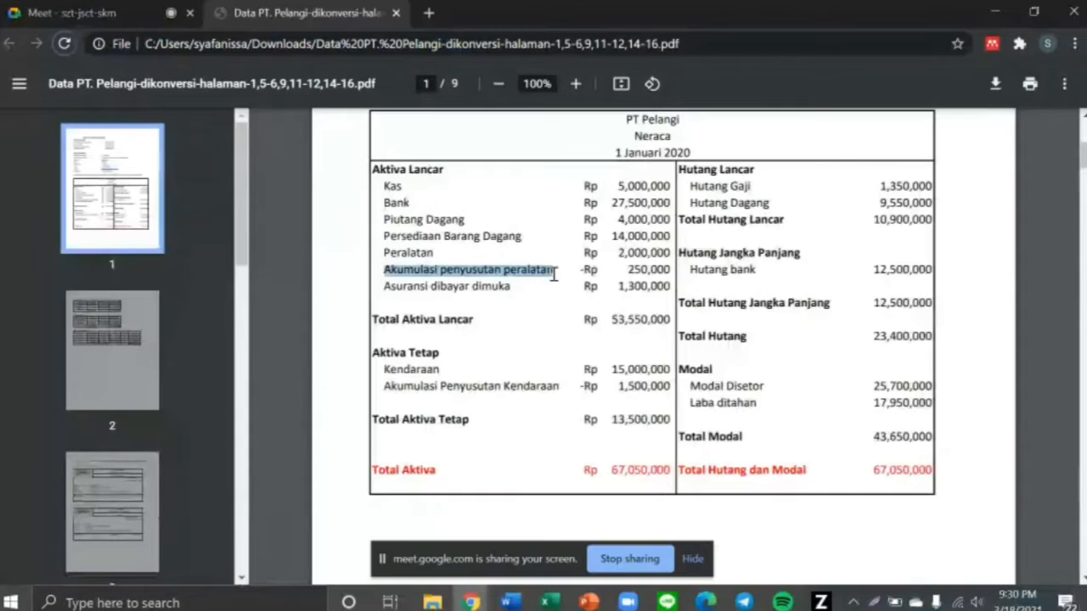
{"action": "key", "text": "alt+Tab"}
{"action": "scroll", "coordinate": [259, 335], "scroll_direction": "down", "scroll_amount": 3}
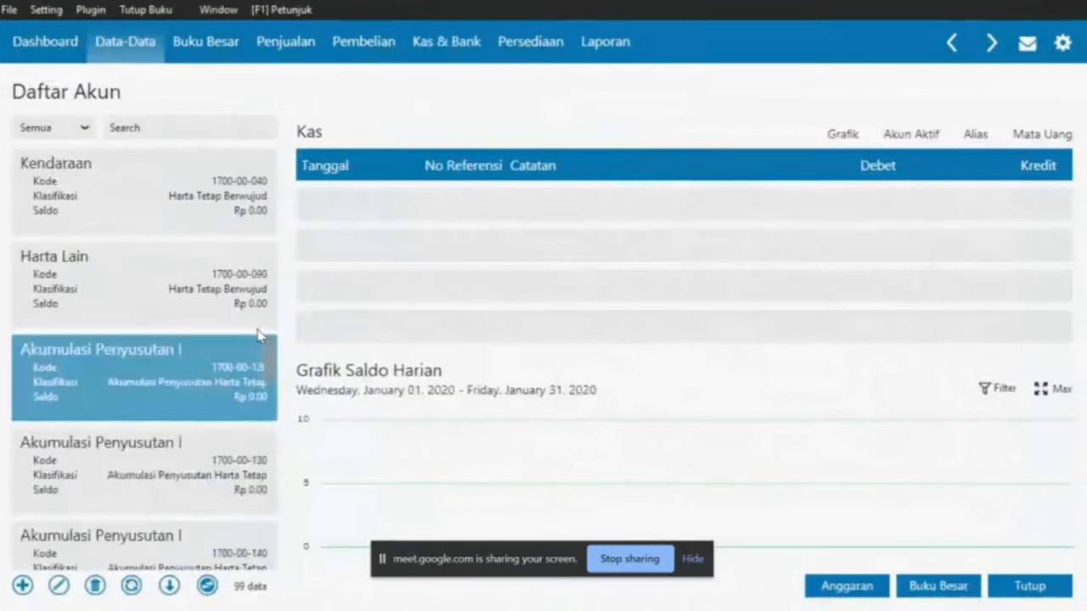
{"action": "left_click", "coordinate": [179, 455]}
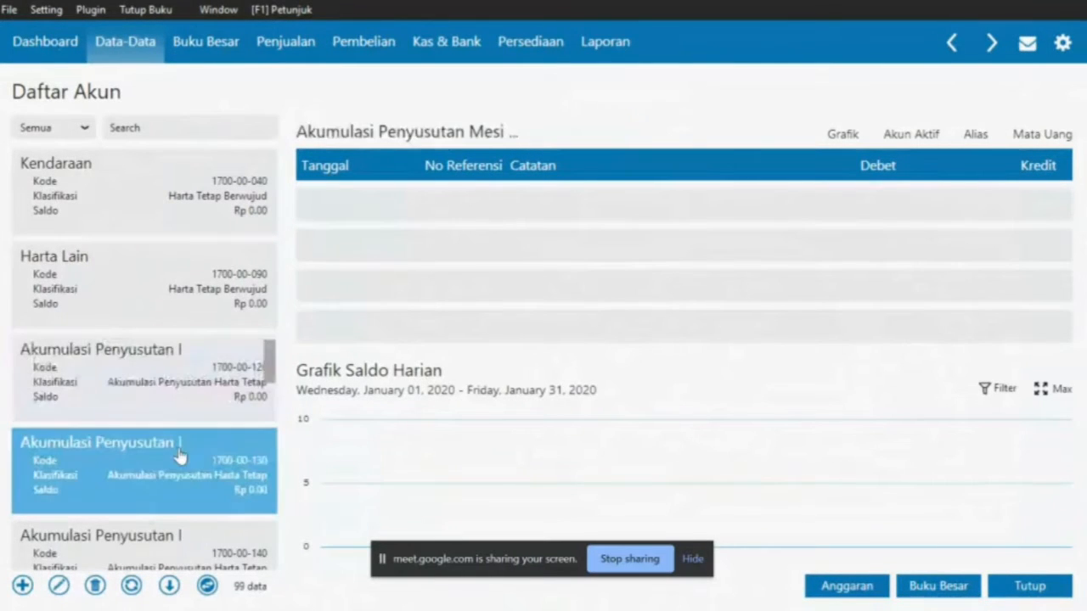
{"action": "left_click", "coordinate": [183, 398]}
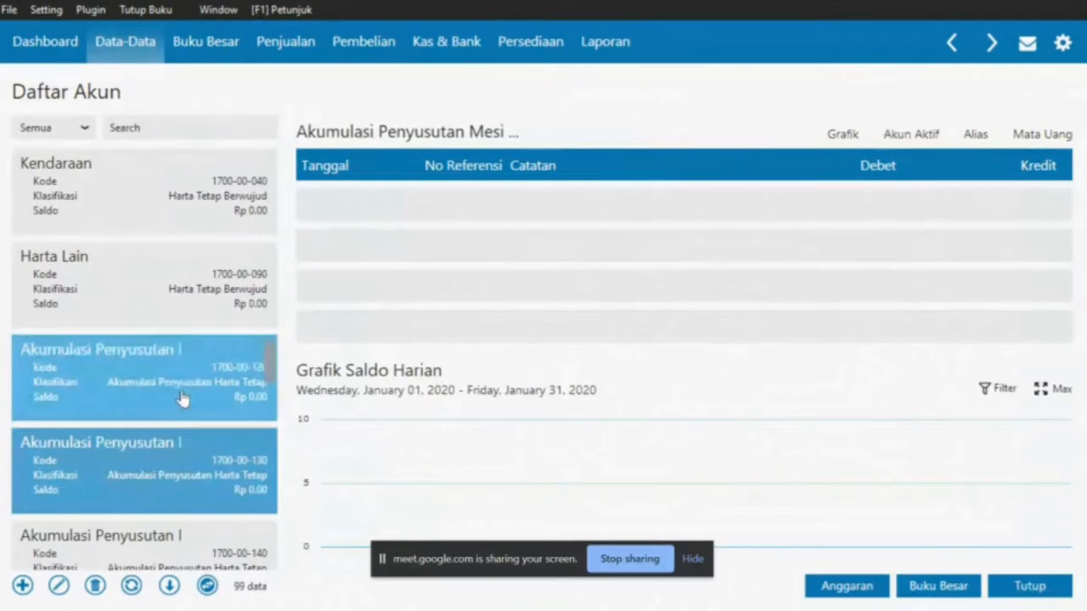
Rename account 1700-00-130 to 'Akumulasi Penyusutan Peralatan' by removing 'Mesin & ', and save it
{"action": "left_click", "coordinate": [59, 588]}
{"action": "left_click", "coordinate": [862, 437]}
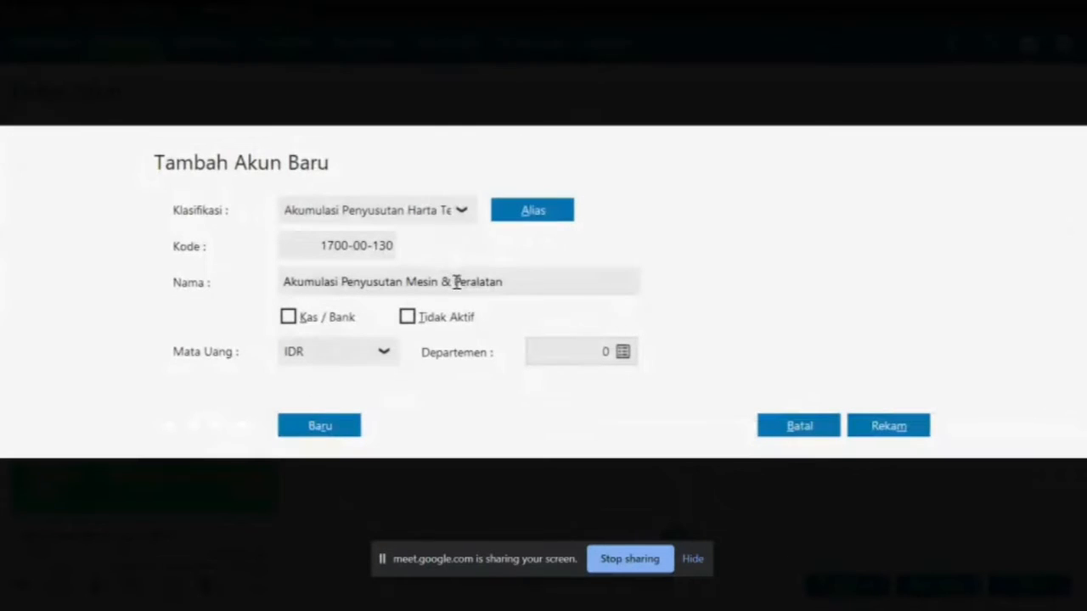
{"action": "double_click", "coordinate": [456, 282]}
{"action": "key", "text": "BackSpace"}
{"action": "key", "text": "BackSpace"}
{"action": "key", "text": "BackSpace"}
{"action": "key", "text": "BackSpace"}
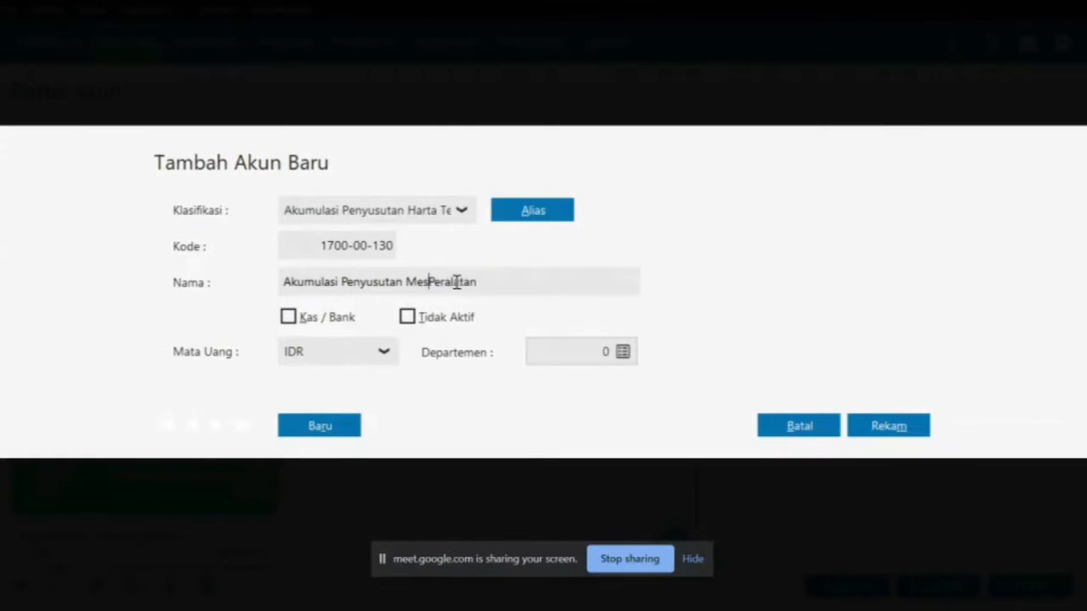
{"action": "key", "text": "BackSpace"}
{"action": "key", "text": "BackSpace"}
{"action": "key", "text": "BackSpace"}
{"action": "left_click", "coordinate": [887, 425]}
{"action": "key", "text": "alt+Tab"}
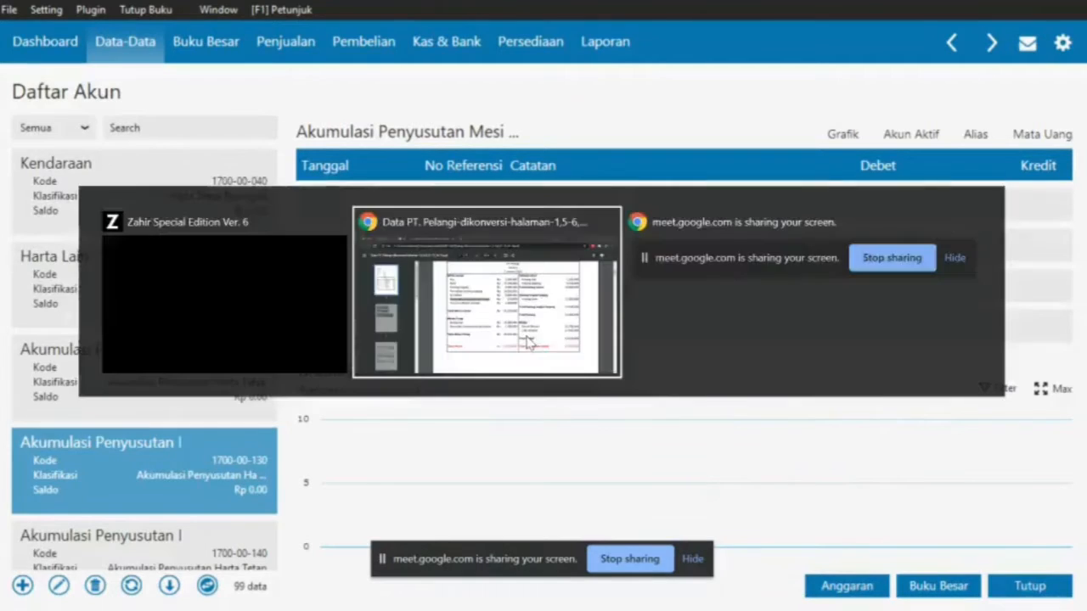
Check the balance sheet's Asuransi dibayar dimuka and Kendaraan lines against the fixed asset accounts
{"action": "left_click_drag", "start_coordinate": [382, 288], "coordinate": [514, 288]}
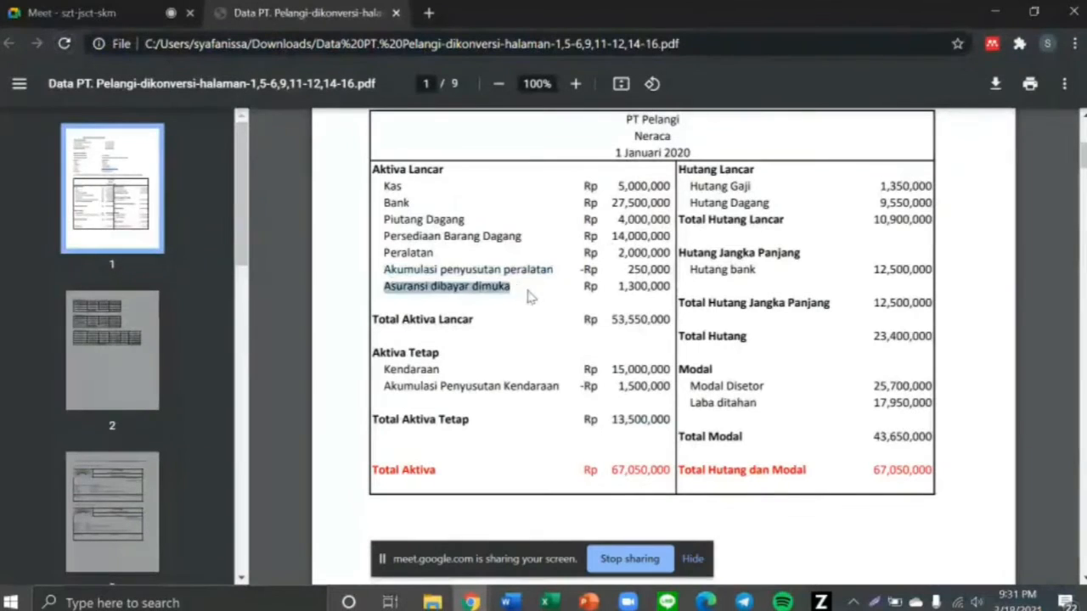
{"action": "key", "text": "alt+Tab"}
{"action": "scroll", "coordinate": [242, 316], "scroll_direction": "up", "scroll_amount": 9}
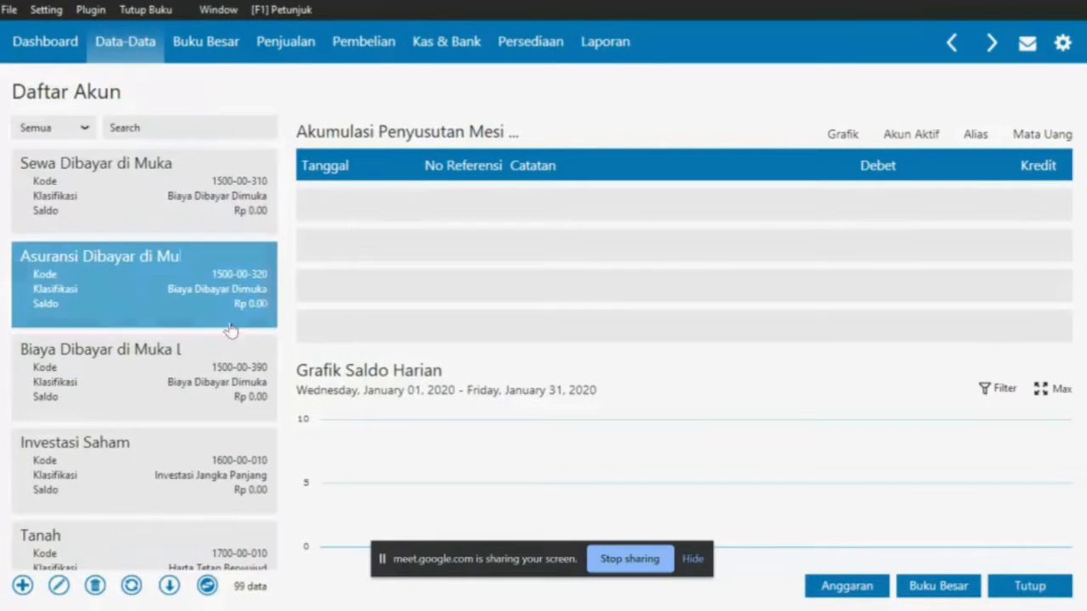
{"action": "key", "text": "alt+Tab"}
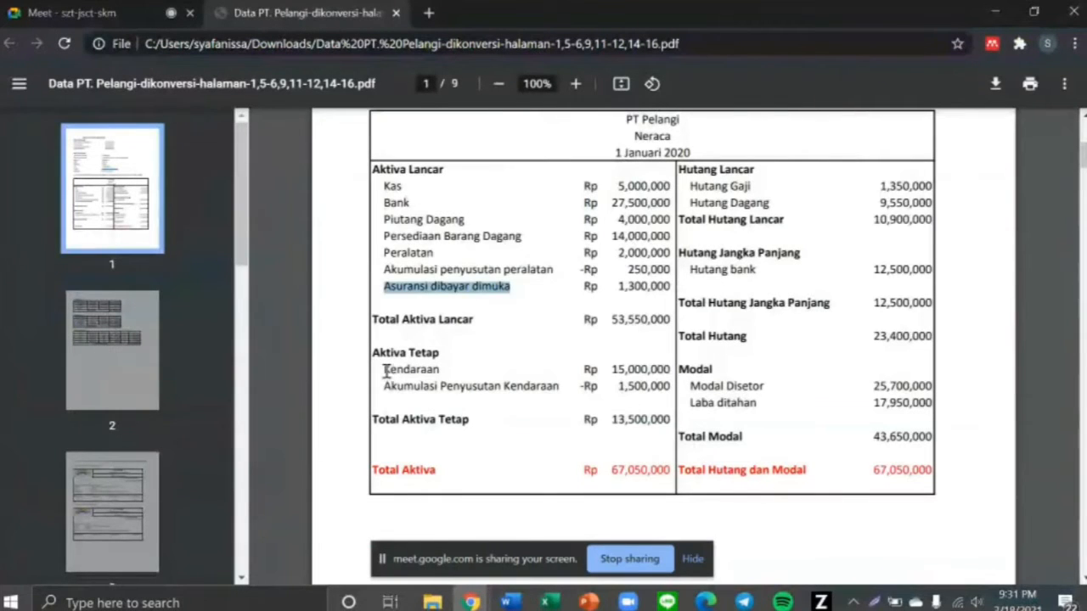
{"action": "left_click_drag", "start_coordinate": [383, 371], "coordinate": [457, 367]}
{"action": "key", "text": "alt+Tab"}
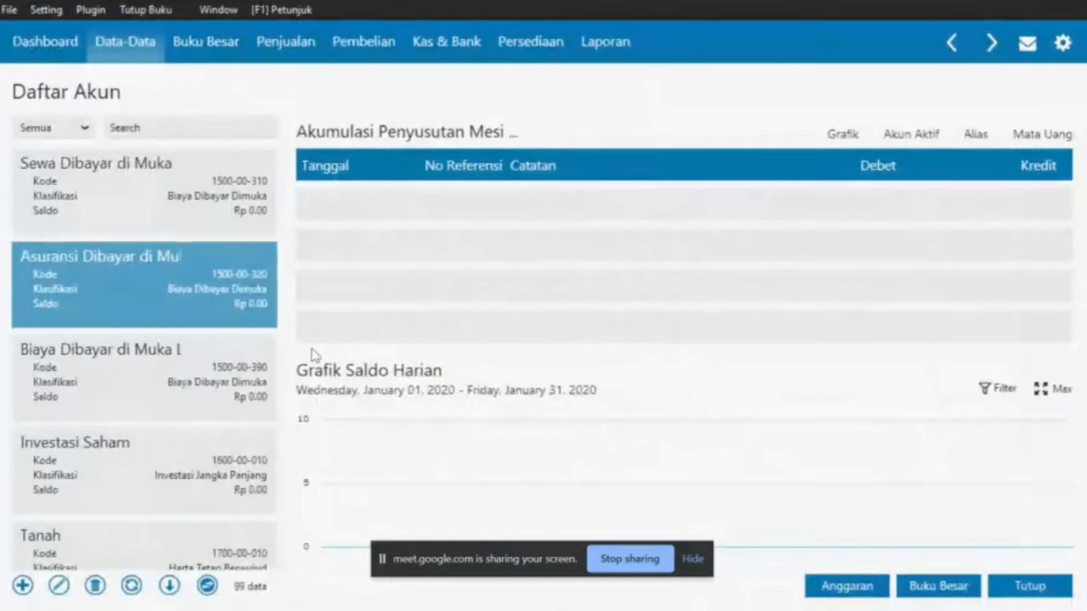
{"action": "key", "text": "Up"}
{"action": "key", "text": "Up"}
{"action": "key", "text": "Up"}
{"action": "key", "text": "Up"}
{"action": "key", "text": "Up"}
{"action": "key", "text": "Up"}
{"action": "key", "text": "Up"}
{"action": "key", "text": "Up"}
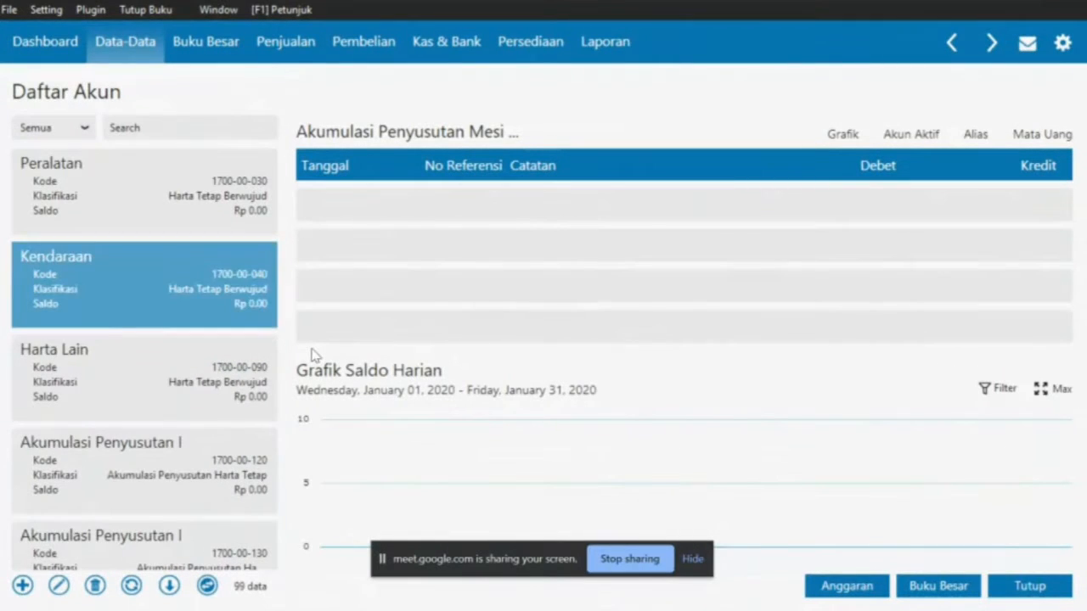
{"action": "key", "text": "Down"}
{"action": "key", "text": "Down"}
{"action": "key", "text": "Down"}
{"action": "key", "text": "Down"}
{"action": "key", "text": "Down"}
{"action": "key", "text": "Down"}
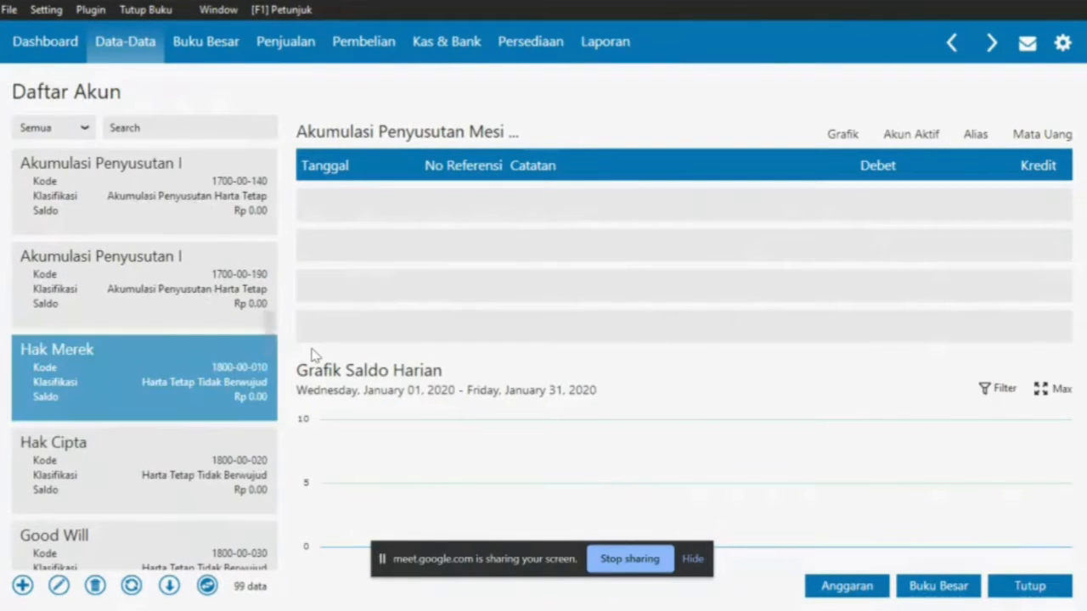
Review the depreciation accounts 1700-00-190, 1700-00-130 and 1700-00-140 in the chart
{"action": "key", "text": "alt+Tab"}
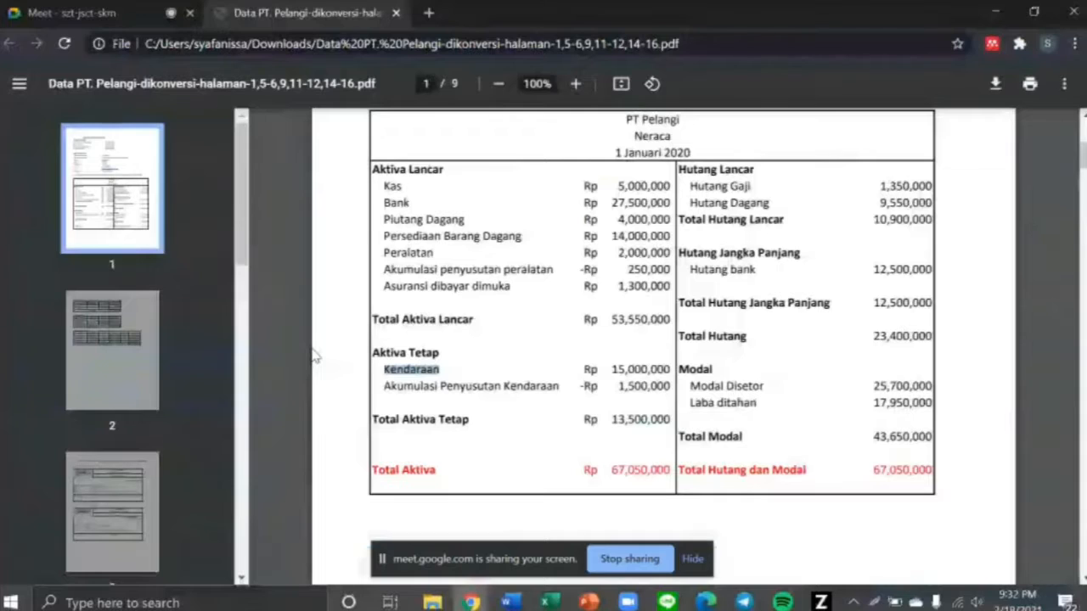
{"action": "key", "text": "alt+Tab"}
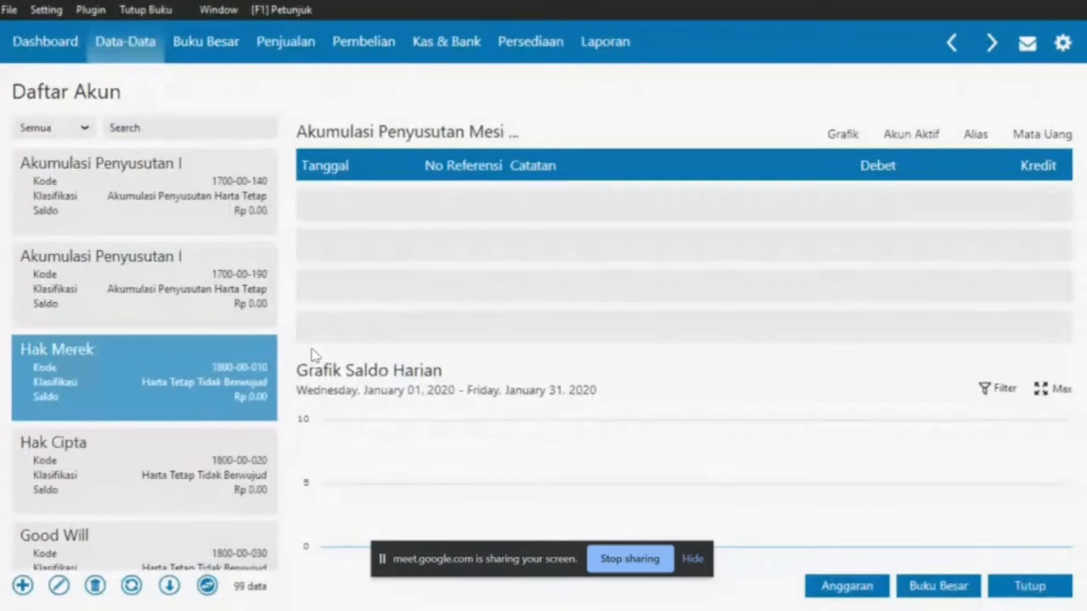
{"action": "left_click", "coordinate": [171, 297]}
{"action": "scroll", "coordinate": [171, 298], "scroll_direction": "up", "scroll_amount": 1}
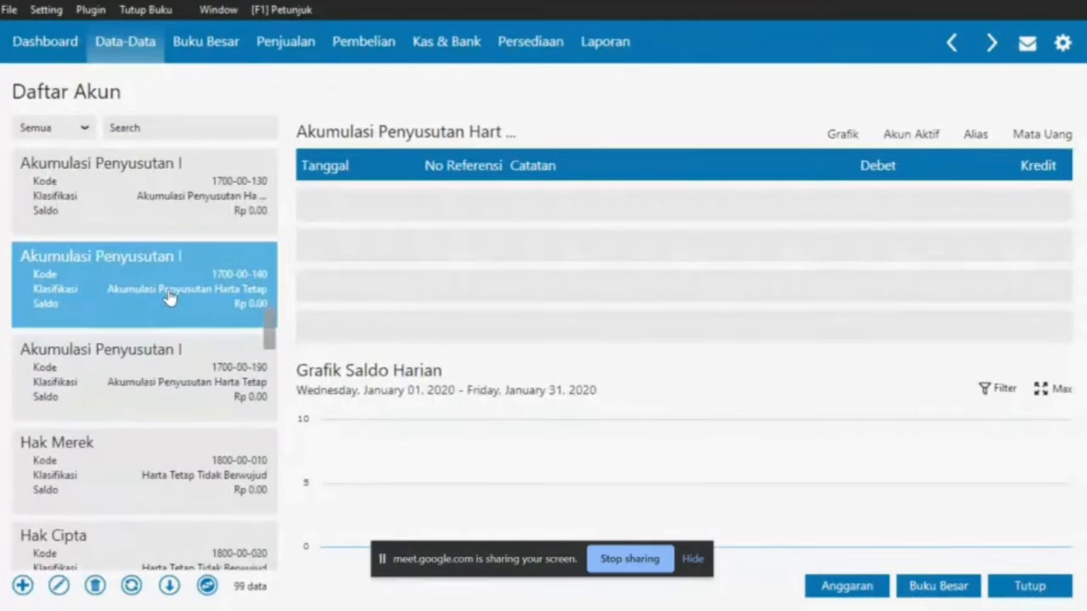
{"action": "left_click", "coordinate": [126, 223]}
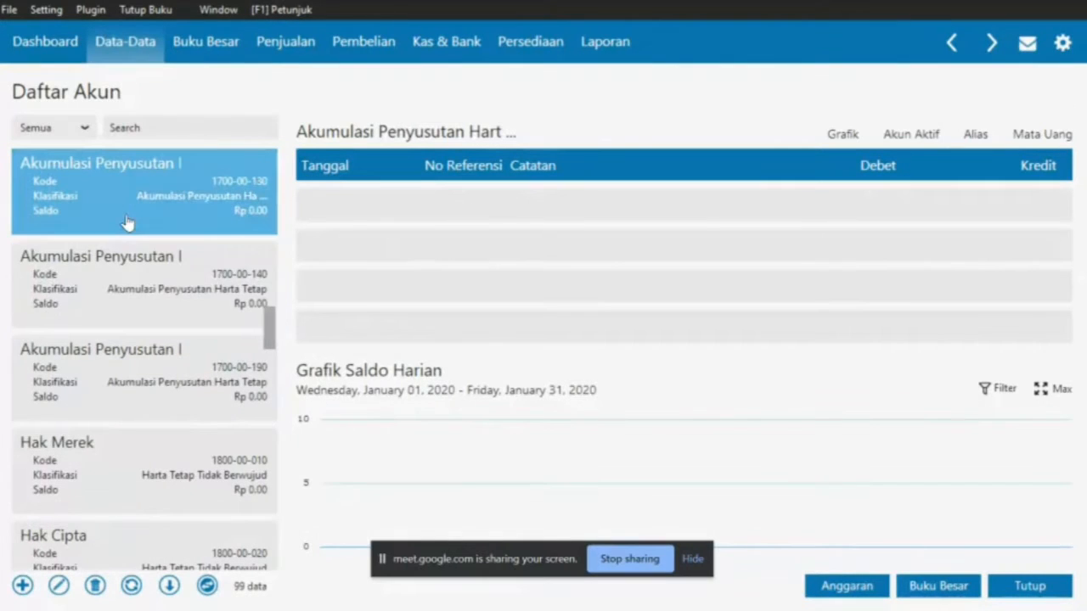
{"action": "left_click", "coordinate": [138, 276]}
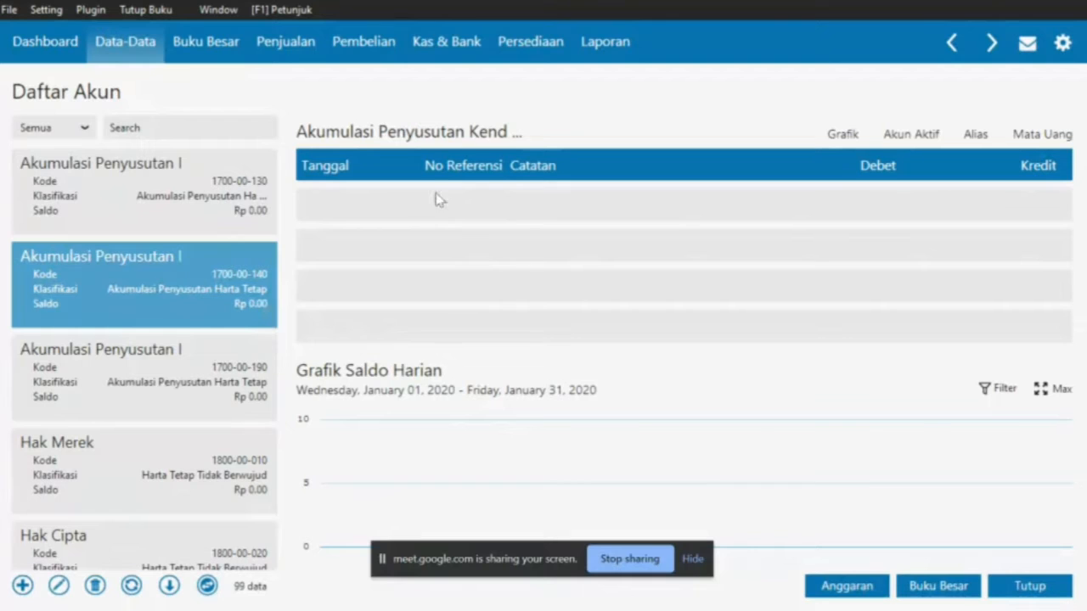
Find Hutang Gaji on the balance sheet, then move to the Utang Usaha account
{"action": "key", "text": "alt+Tab"}
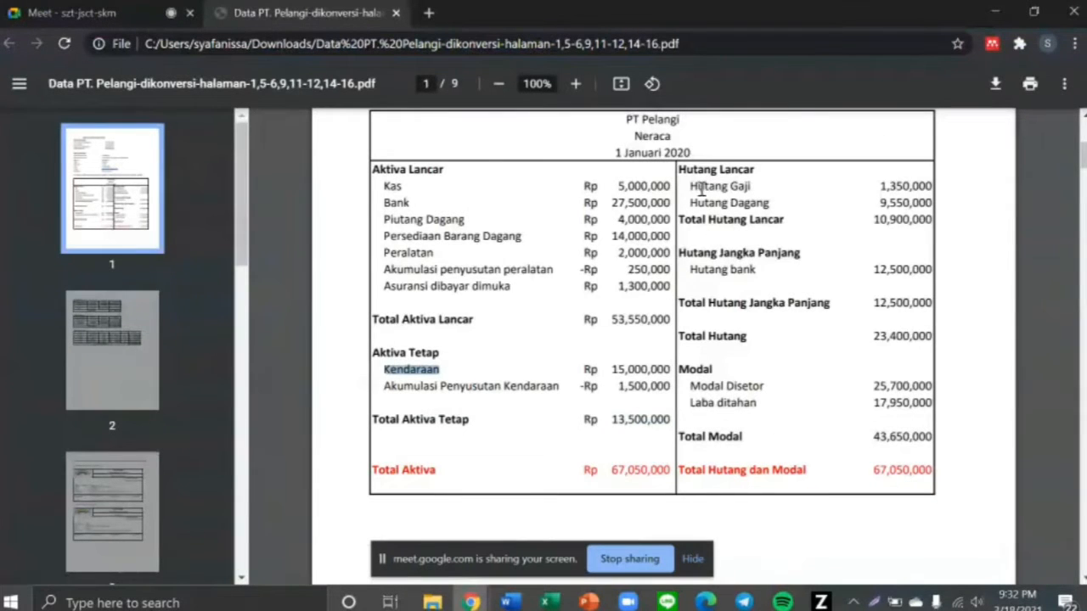
{"action": "left_click_drag", "start_coordinate": [691, 188], "coordinate": [767, 195]}
{"action": "key", "text": "alt+Tab"}
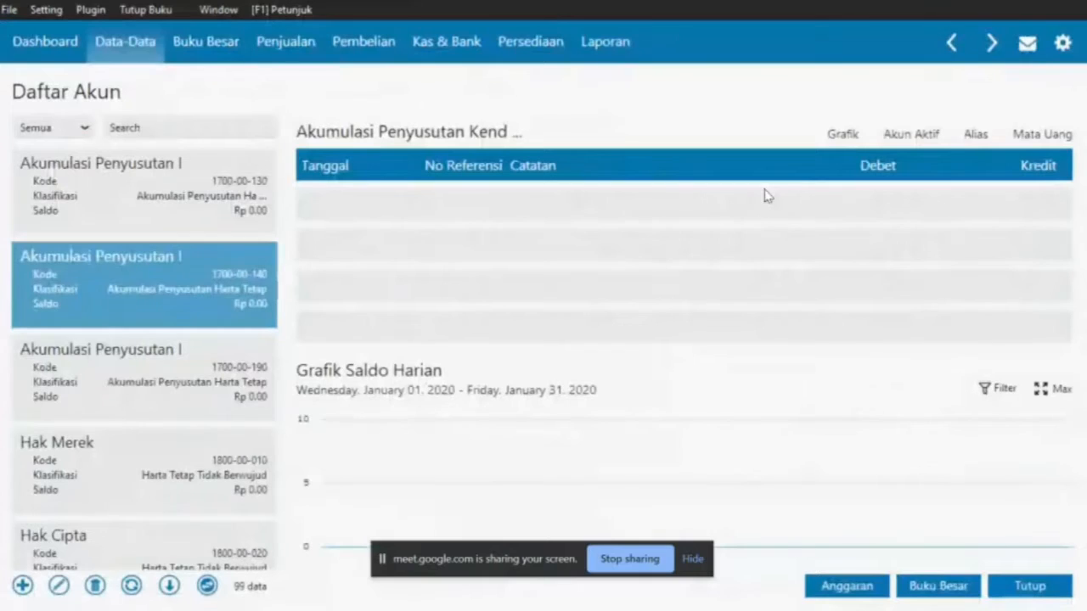
{"action": "key", "text": "u"}
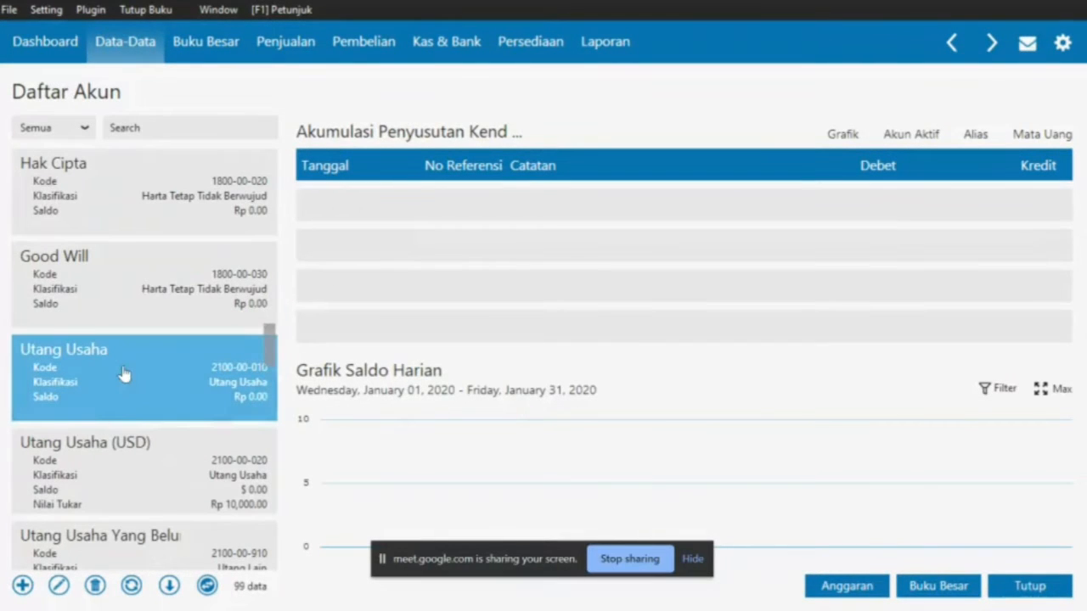
Rename account 2100-00-010 from Utang Usaha to 'Hutang Dagang' and save it
{"action": "left_click", "coordinate": [57, 585]}
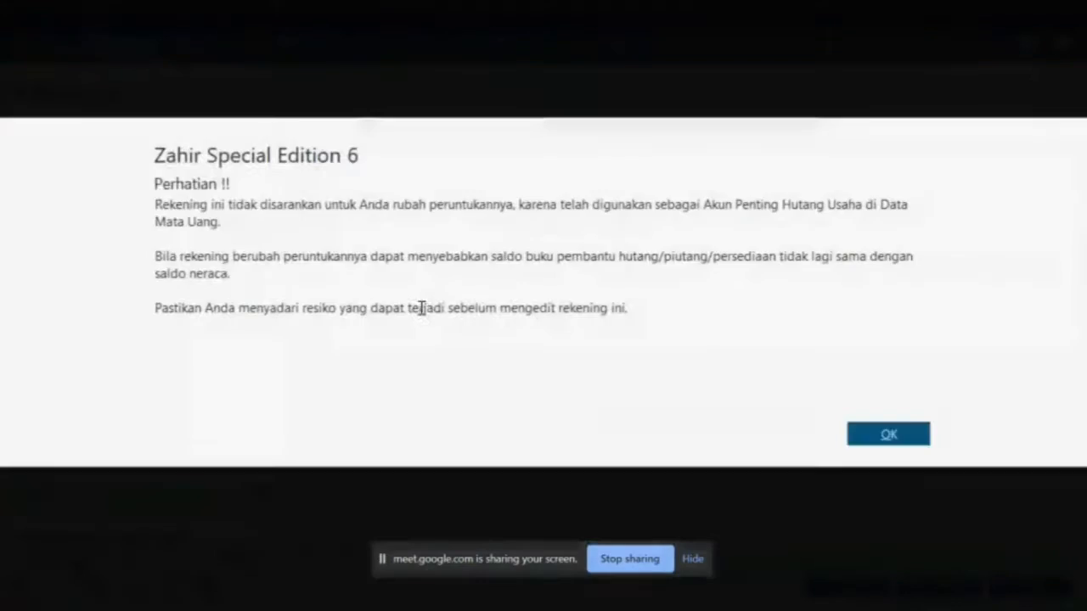
{"action": "left_click", "coordinate": [855, 439]}
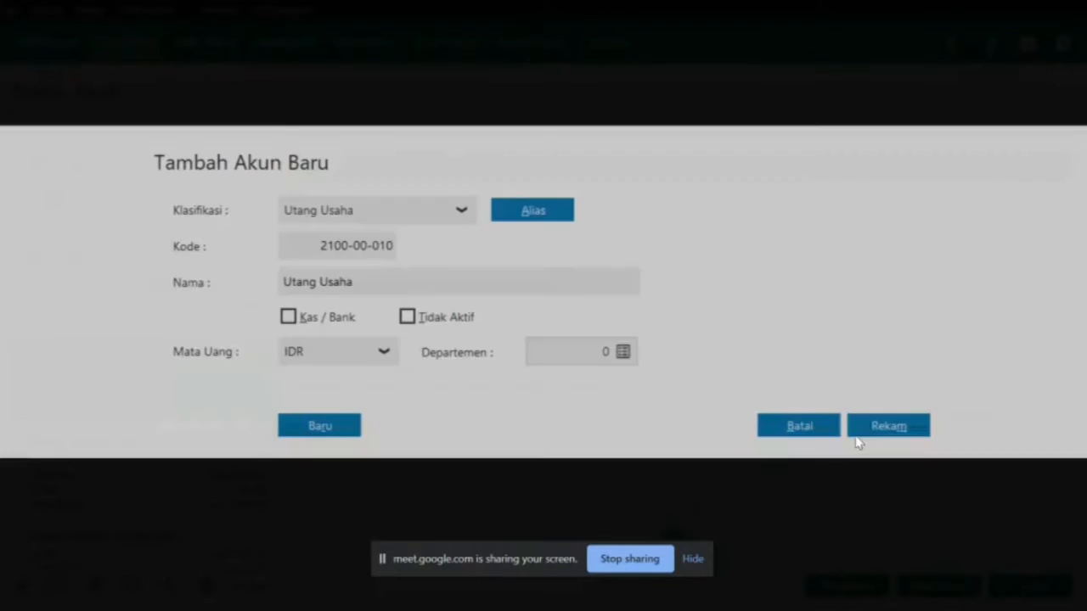
{"action": "left_click", "coordinate": [358, 282]}
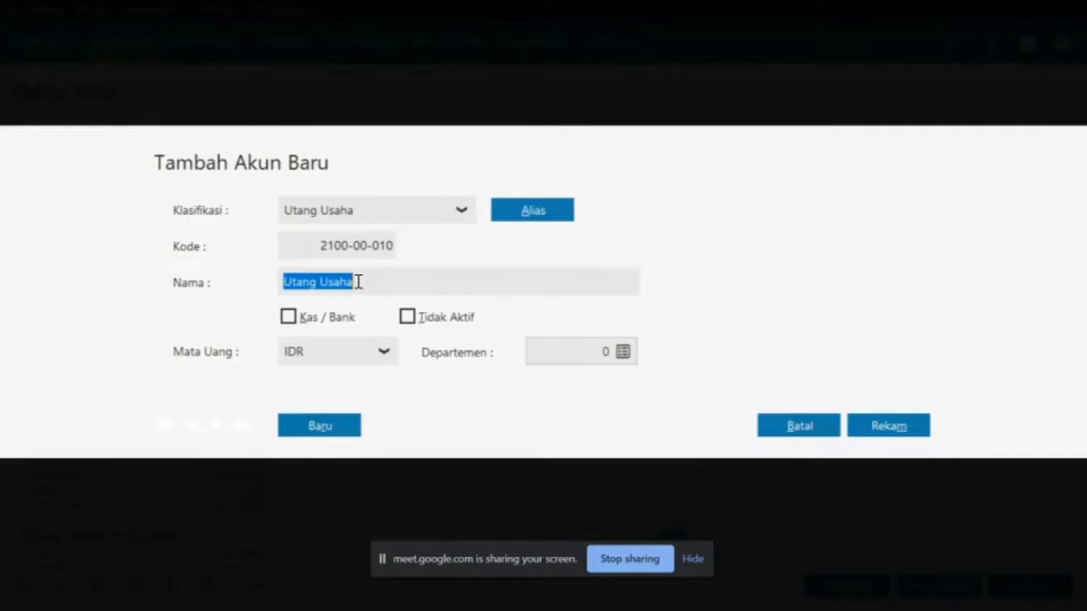
{"action": "type", "text": "Hutang"}
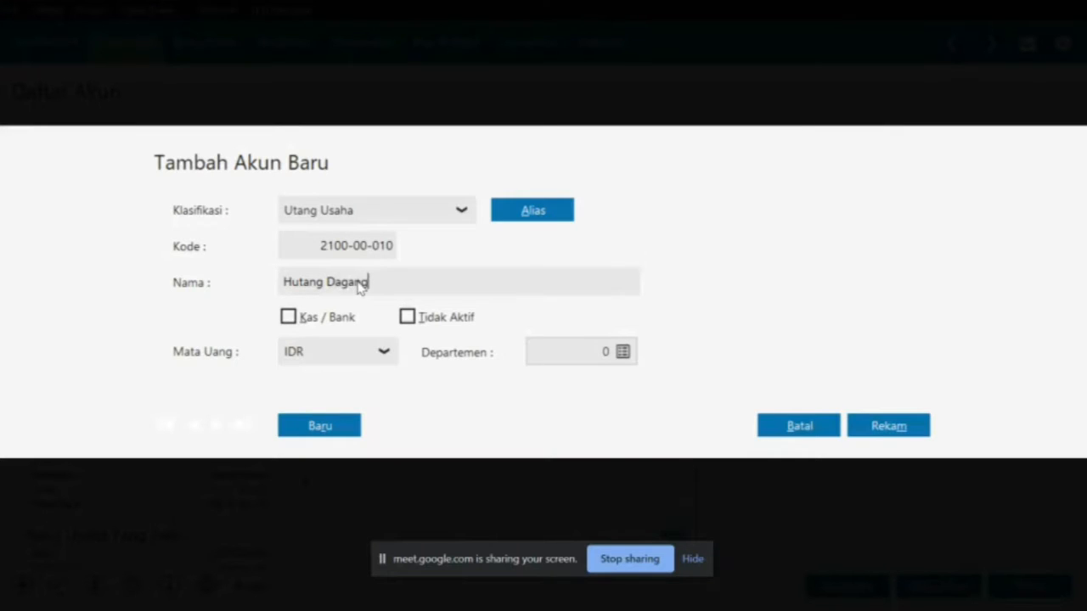
{"action": "left_click", "coordinate": [889, 429]}
Rename account 2100-00-940 from Utang Gaji & Upah to 'Hutang Gaji' and save it
{"action": "key", "text": "alt+Tab"}
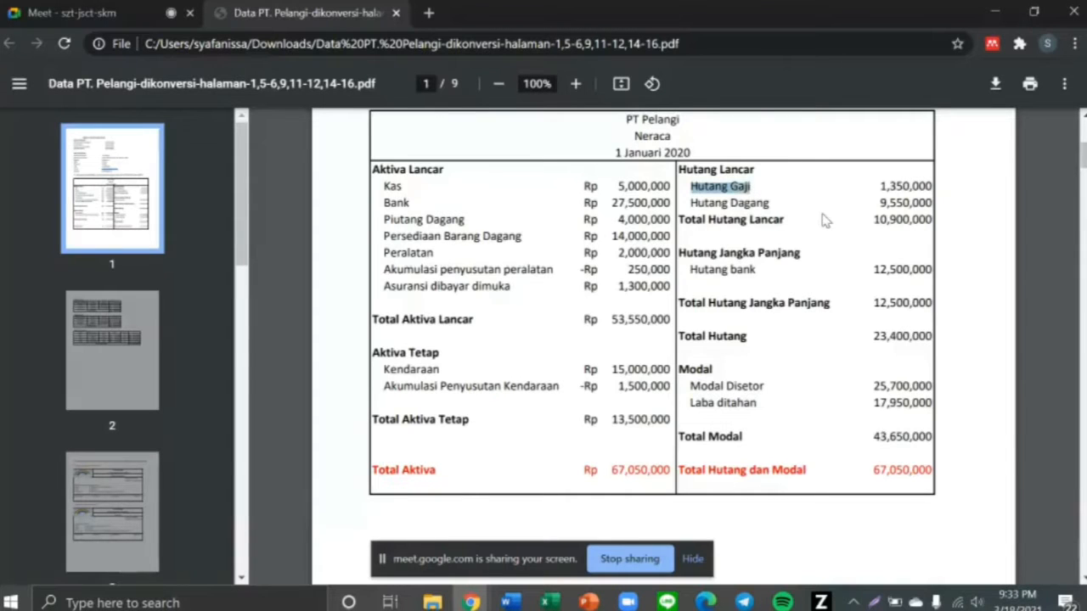
{"action": "key", "text": "alt+Tab"}
{"action": "key", "text": "Down"}
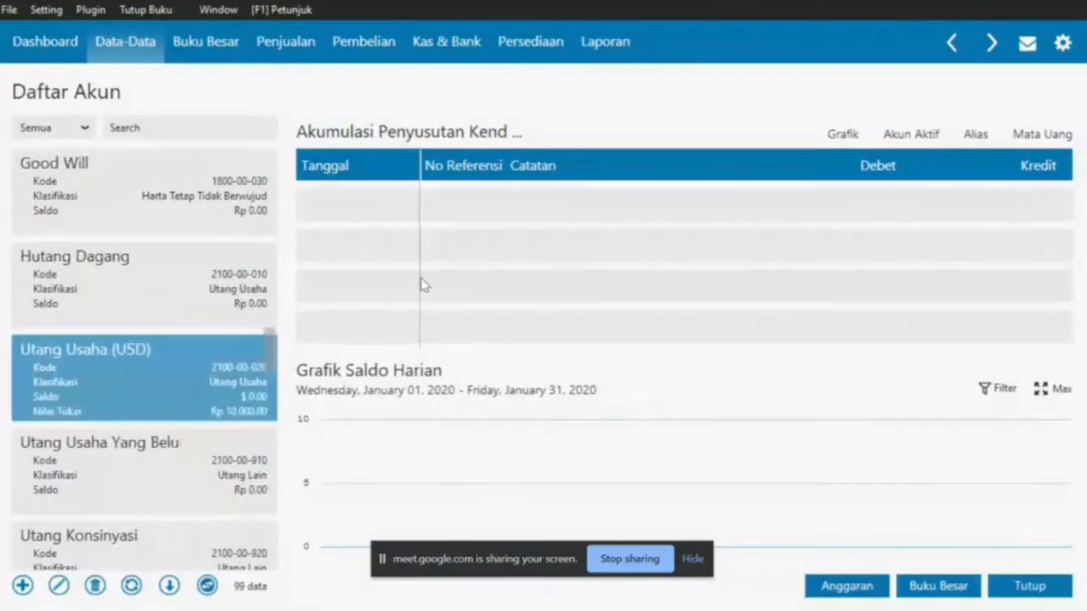
{"action": "key", "text": "Down"}
{"action": "key", "text": "Down"}
{"action": "key", "text": "Down"}
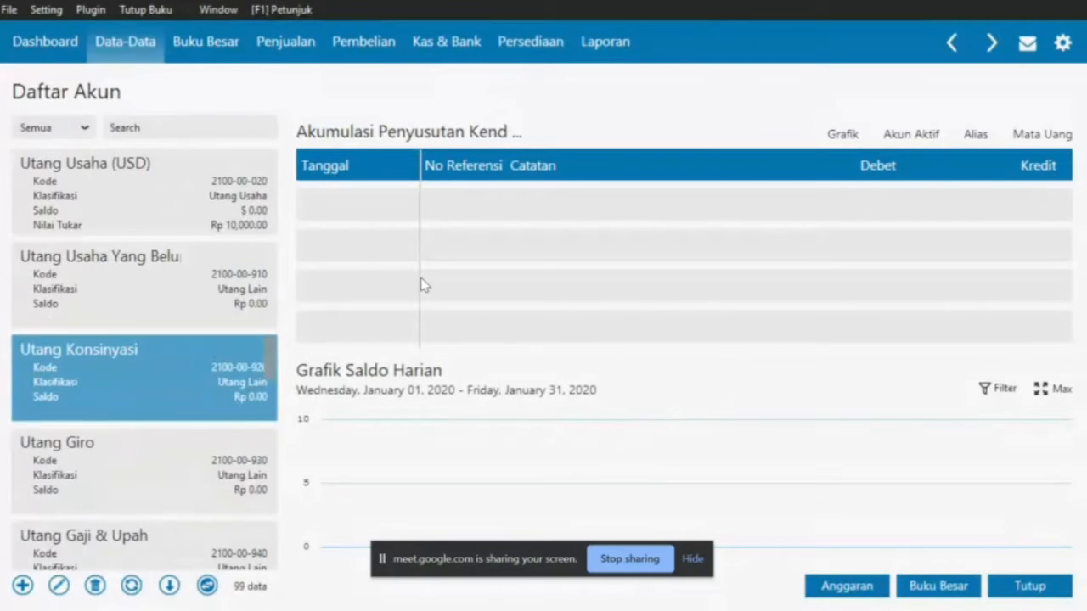
{"action": "key", "text": "Down"}
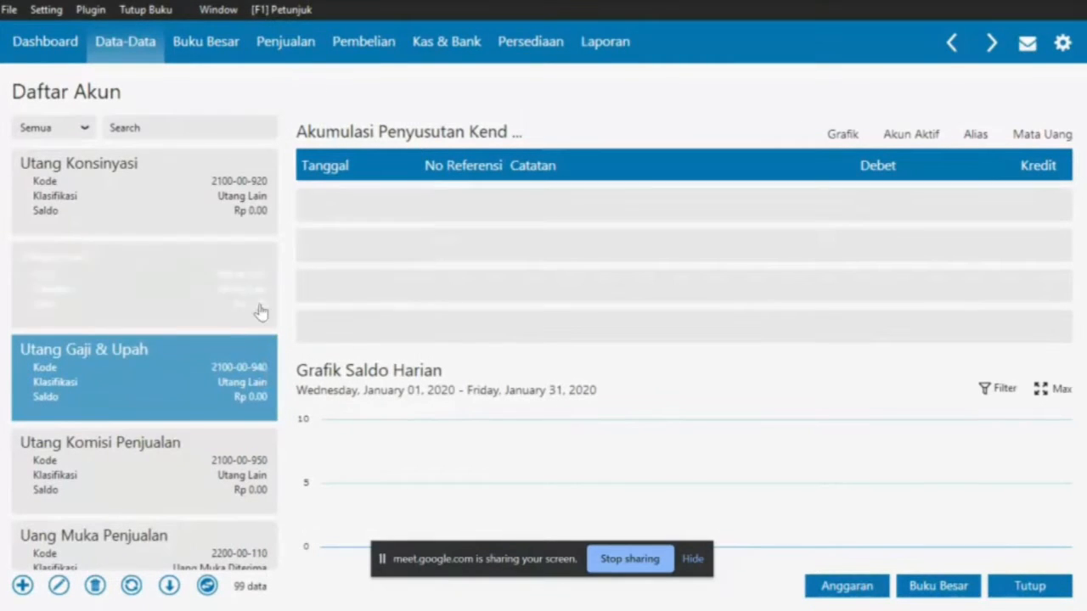
{"action": "left_click", "coordinate": [59, 587]}
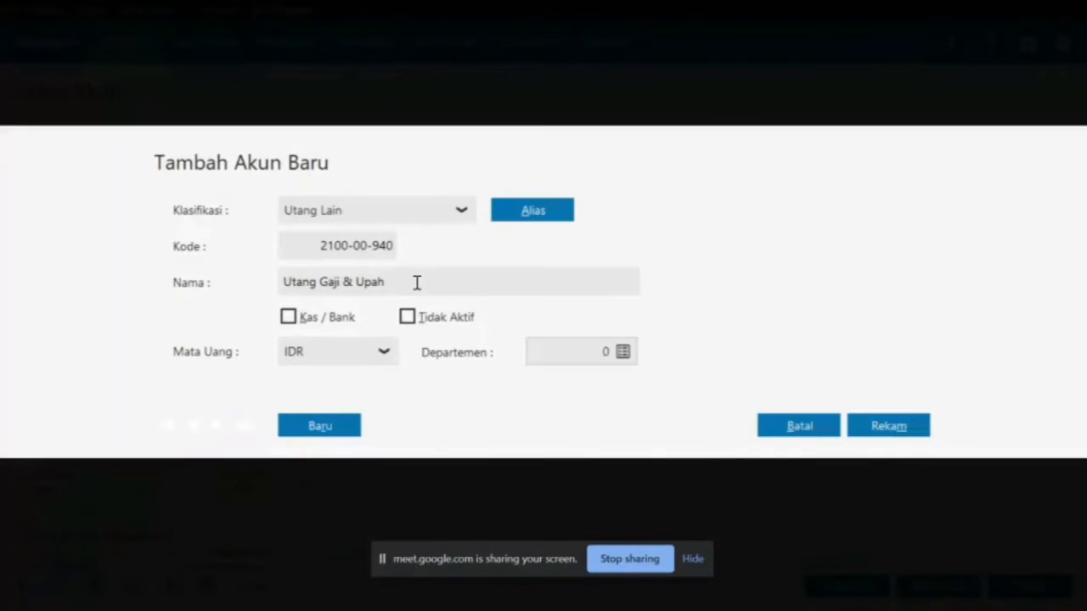
{"action": "left_click", "coordinate": [417, 282]}
{"action": "type", "text": "Huta"}
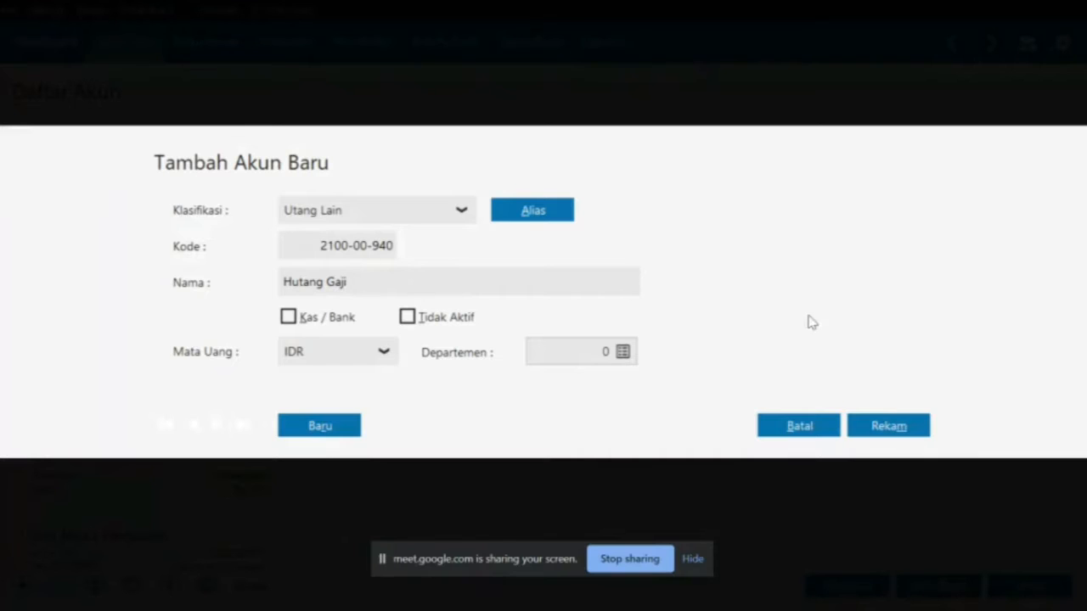
{"action": "left_click", "coordinate": [887, 428]}
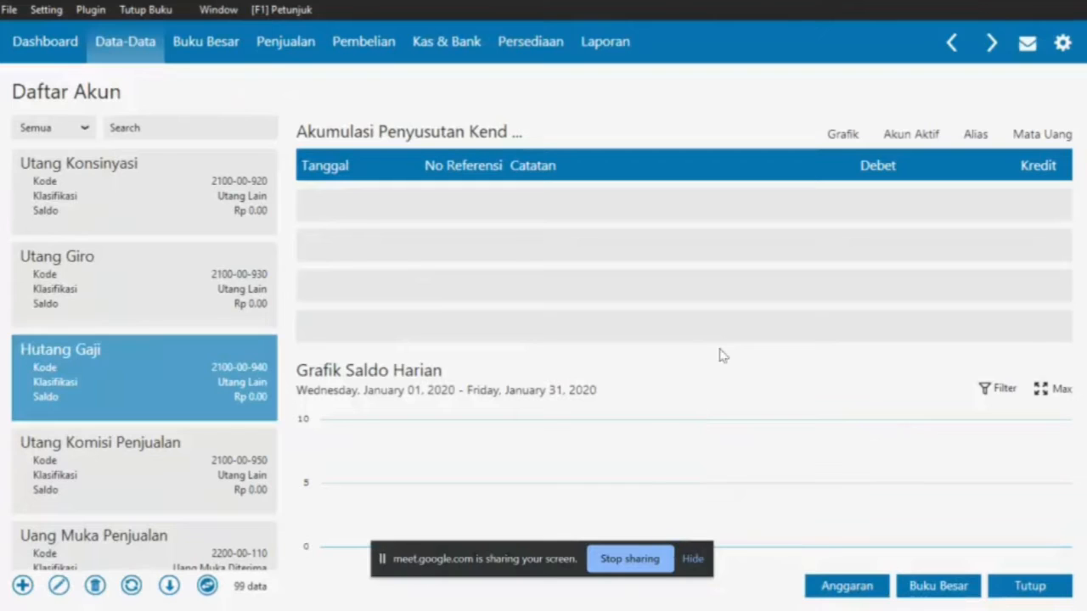
Rename account 2500-00-010 from Utang Bank to 'Hutang Bank' to match the balance sheet
{"action": "key", "text": "alt+Tab"}
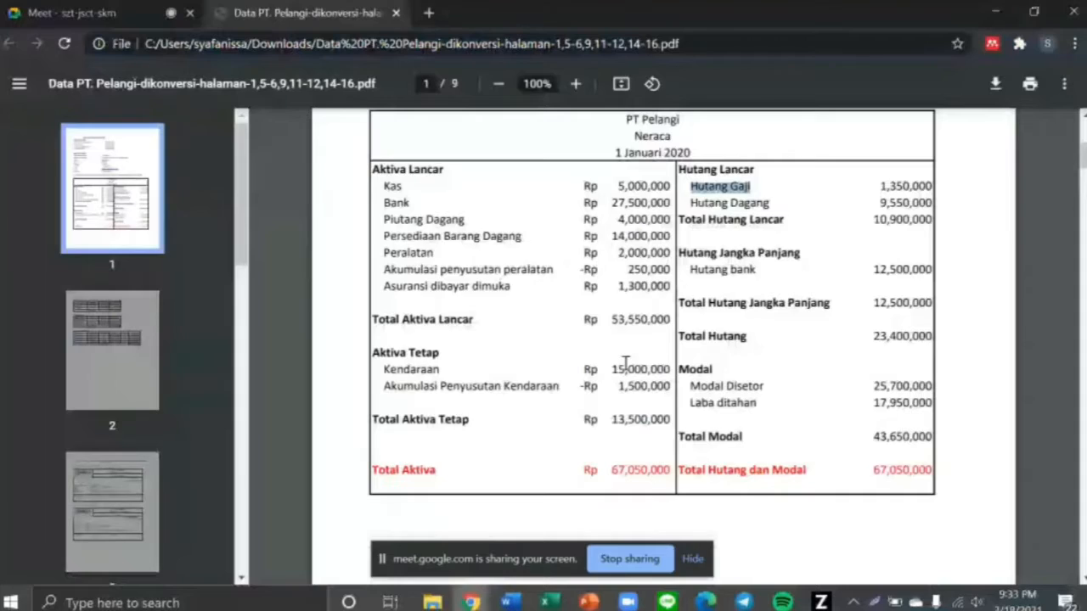
{"action": "left_click_drag", "start_coordinate": [688, 273], "coordinate": [764, 273]}
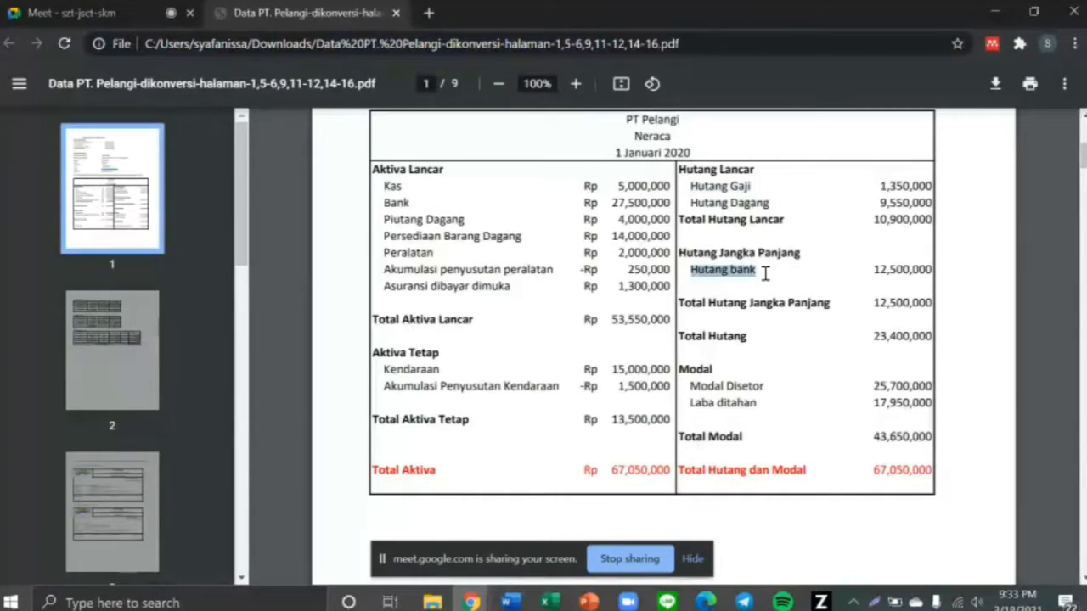
{"action": "key", "text": "alt+Tab"}
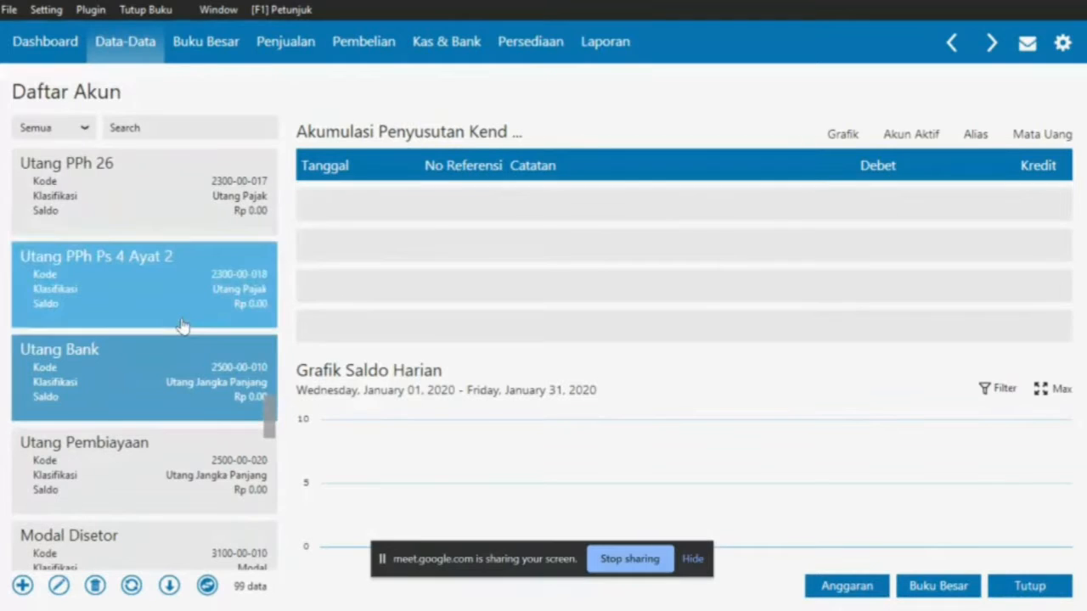
{"action": "left_click", "coordinate": [59, 586]}
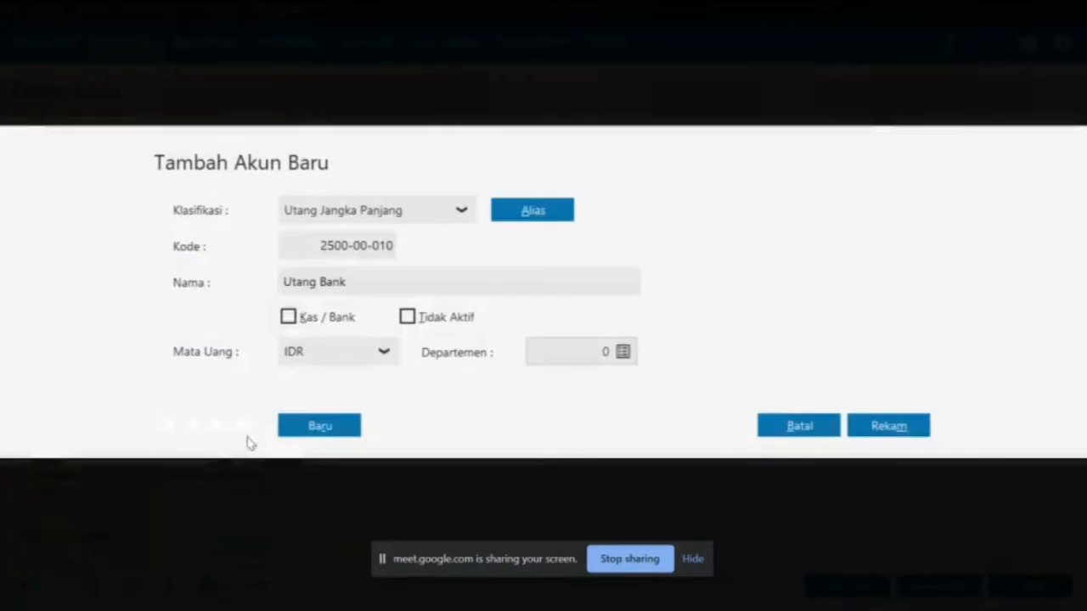
{"action": "left_click", "coordinate": [297, 281]}
{"action": "double_click", "coordinate": [289, 282]}
{"action": "left_click", "coordinate": [291, 281]}
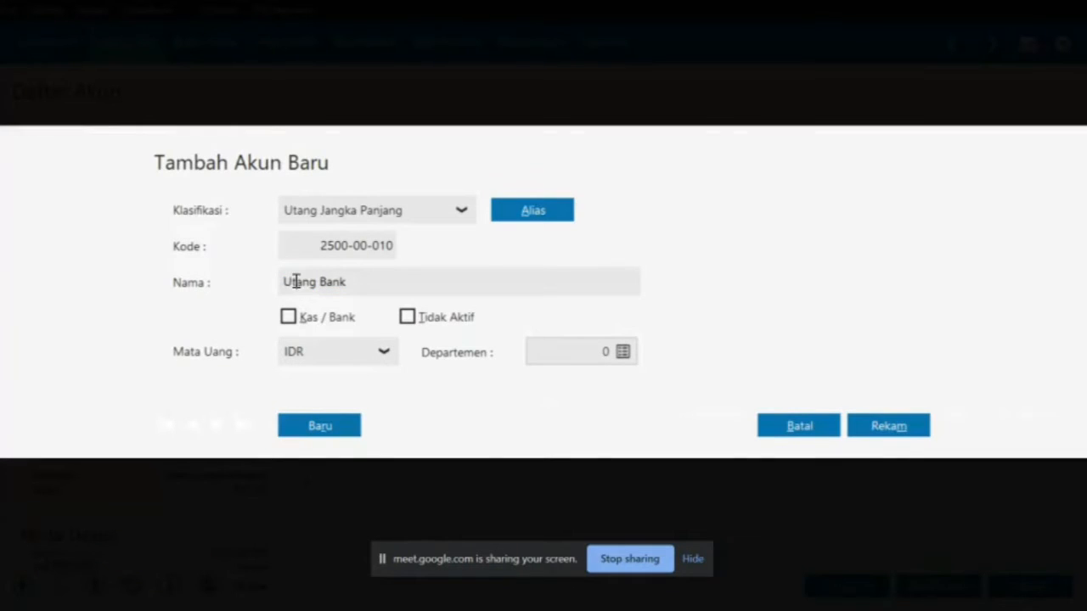
{"action": "key", "text": "BackSpace"}
{"action": "key", "text": "BackSpace"}
{"action": "type", "text": "Hut"}
{"action": "left_click", "coordinate": [900, 417]}
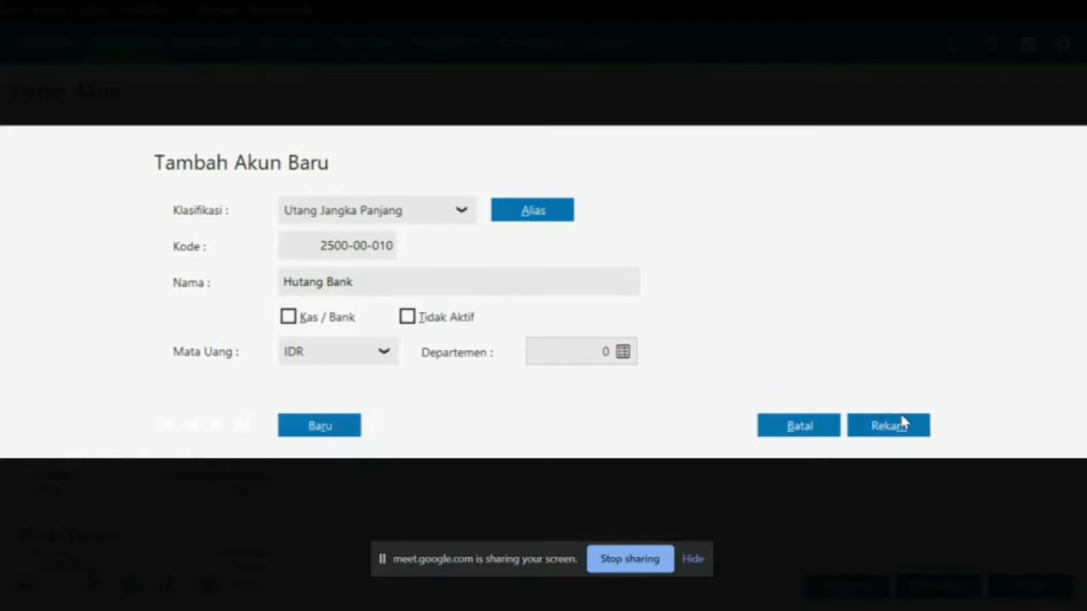
Check Modal Disetor and Laba ditahan against the balance sheet, then close the chart of accounts
{"action": "key", "text": "alt+Tab"}
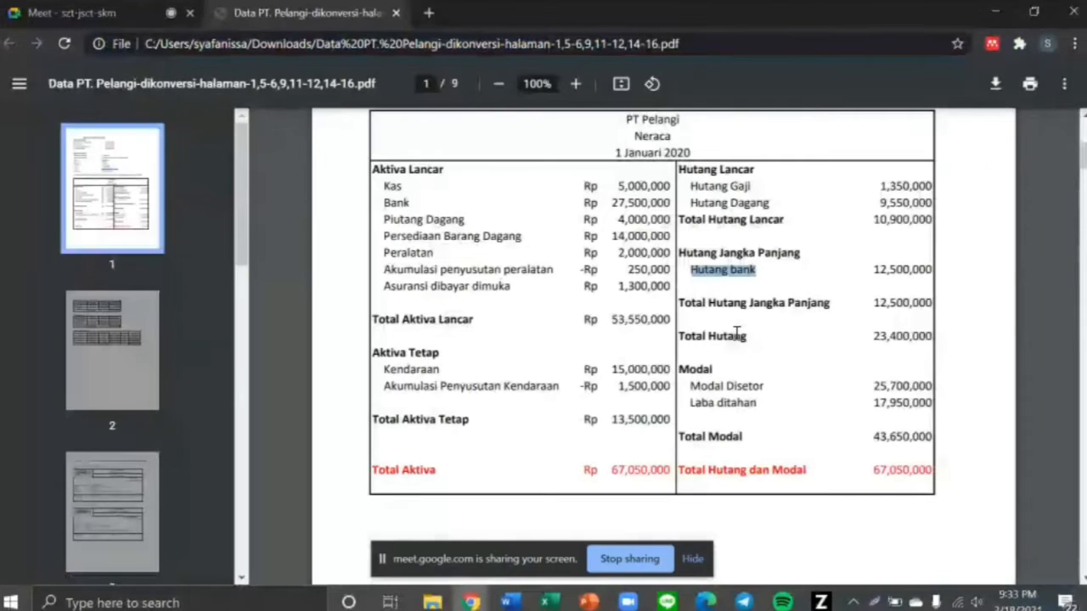
{"action": "left_click_drag", "start_coordinate": [690, 386], "coordinate": [767, 389]}
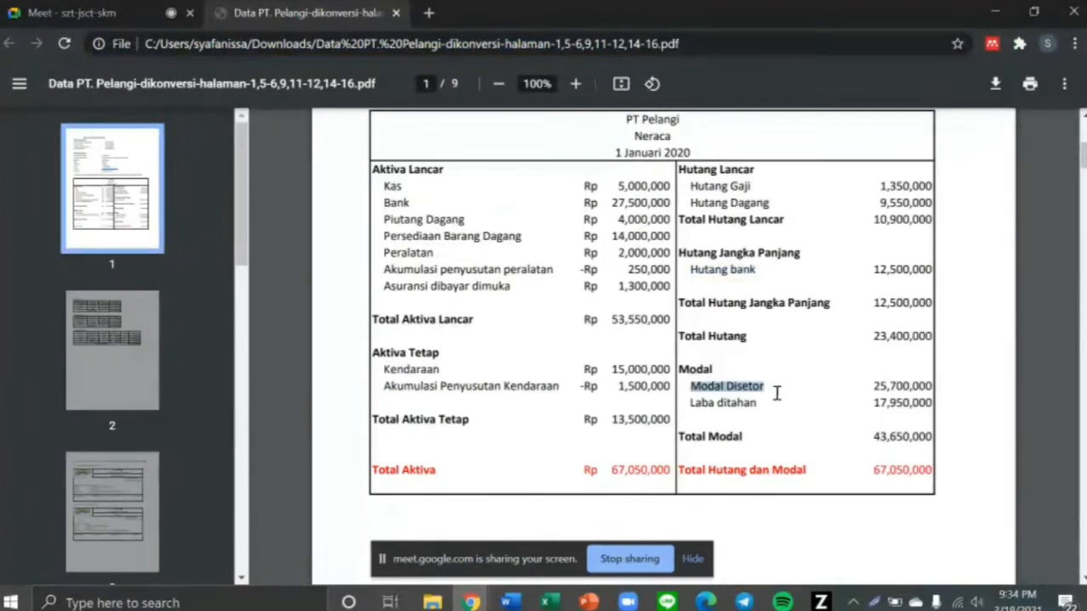
{"action": "key", "text": "alt+Tab"}
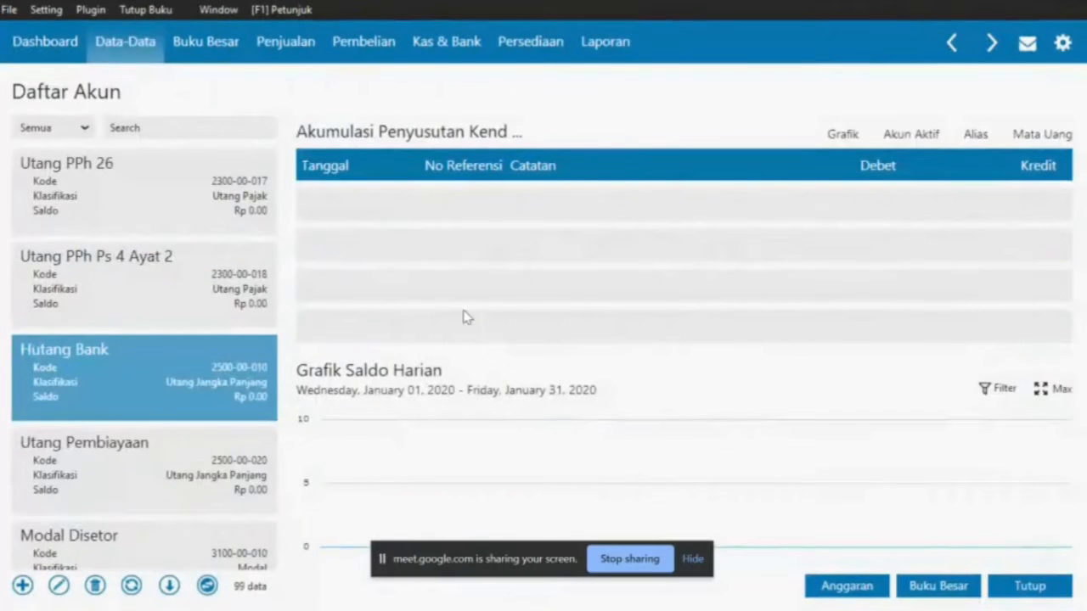
{"action": "key", "text": "Down"}
{"action": "key", "text": "Down"}
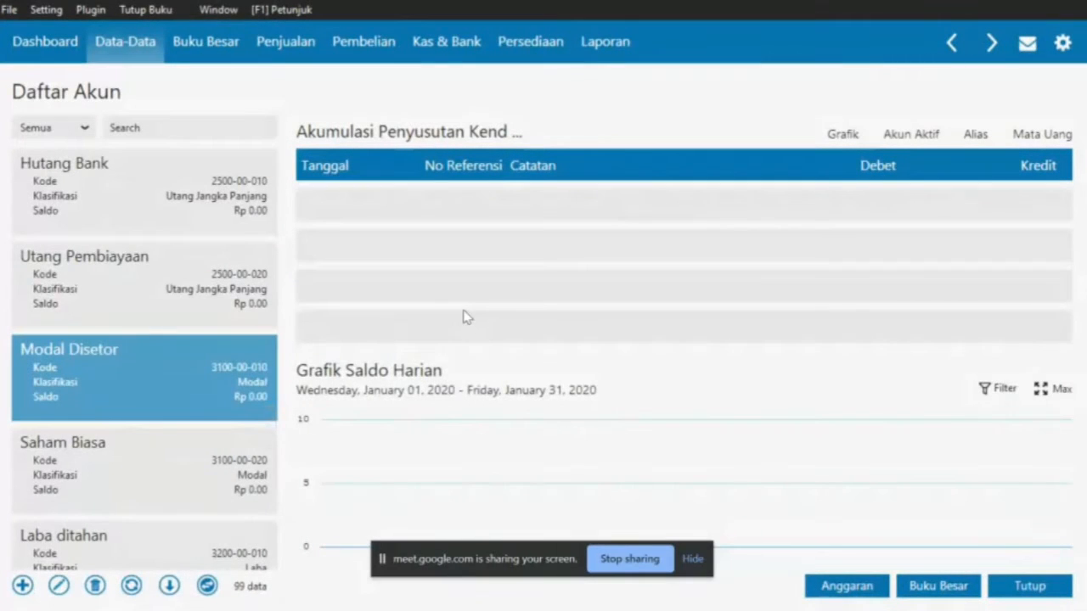
{"action": "key", "text": "Down"}
{"action": "key", "text": "Down"}
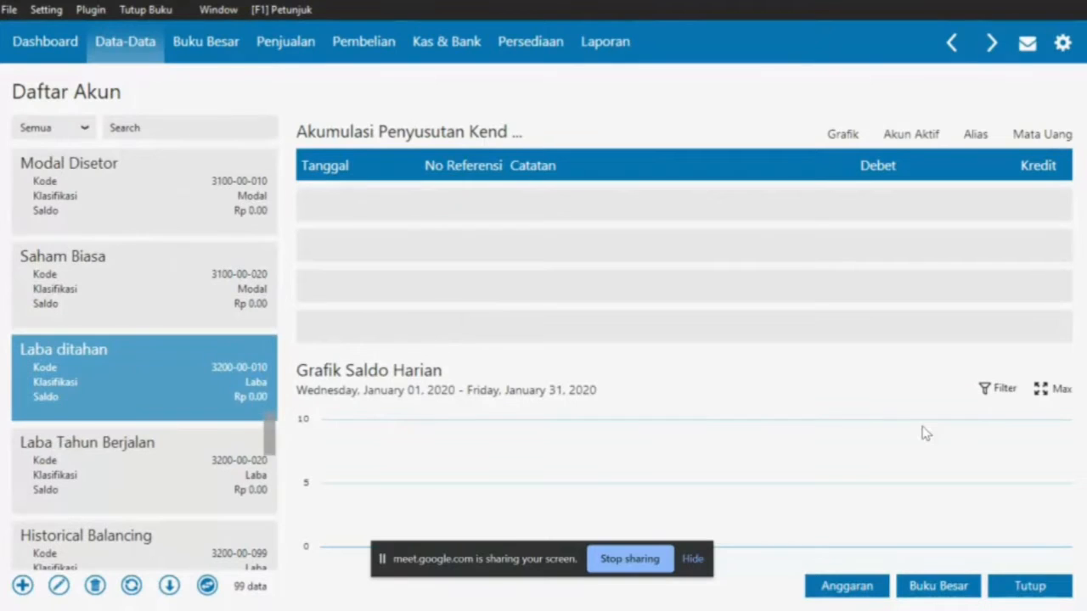
{"action": "left_click", "coordinate": [1041, 585]}
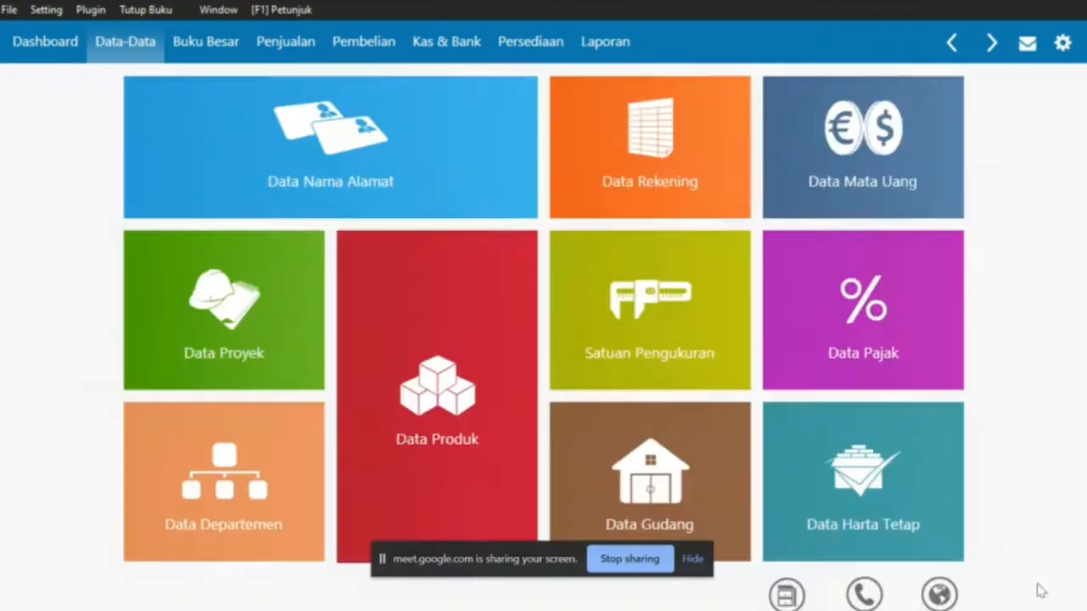
Open the Data Nama Alamat tile on the Data-Data menu
{"action": "mouse_move", "coordinate": [584, 328]}
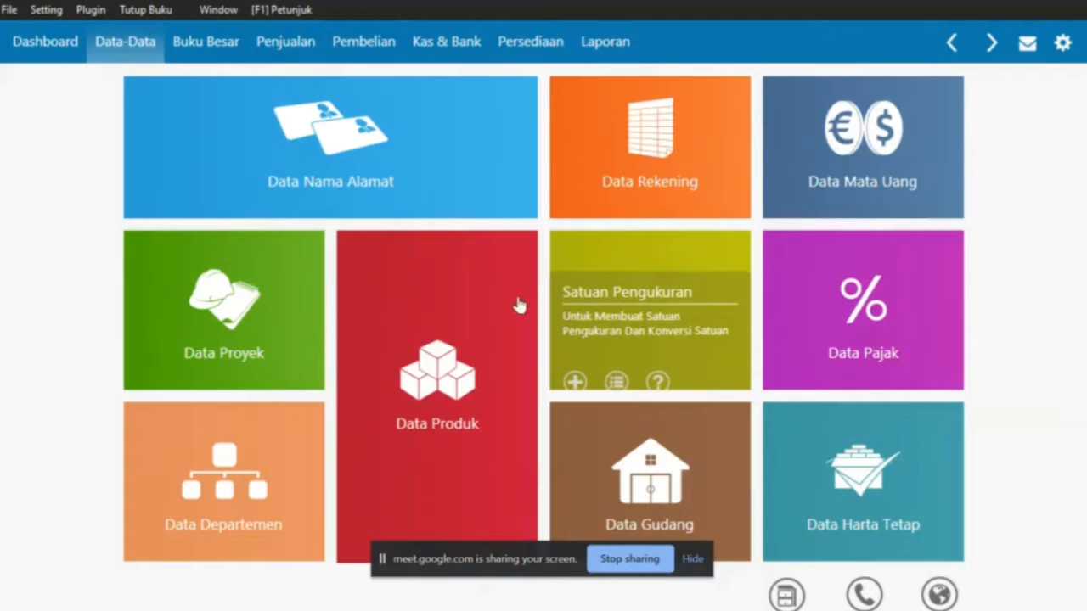
{"action": "mouse_move", "coordinate": [386, 280]}
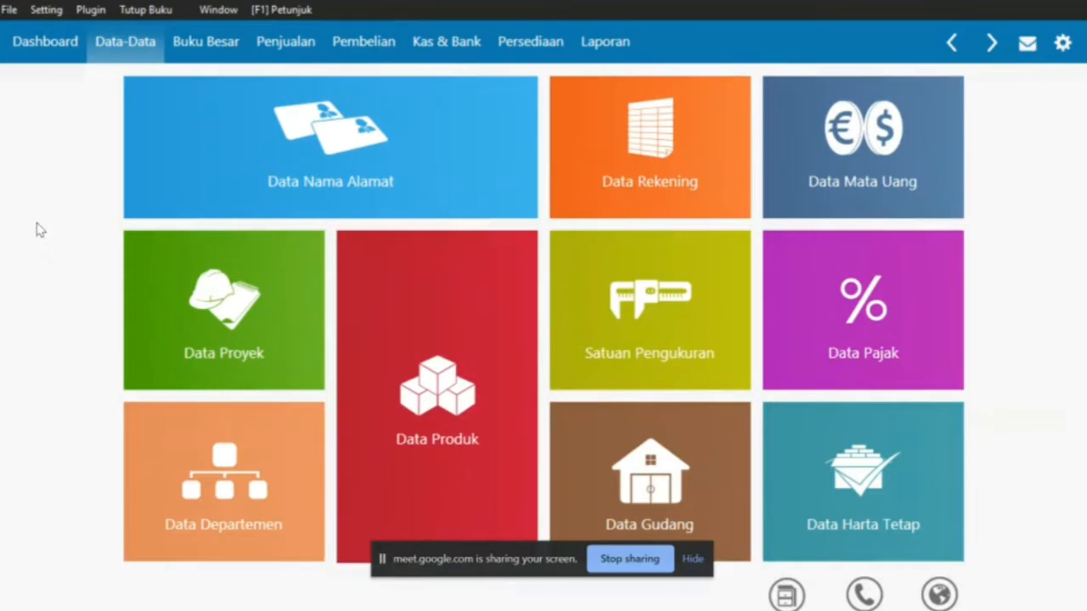
{"action": "mouse_move", "coordinate": [317, 177]}
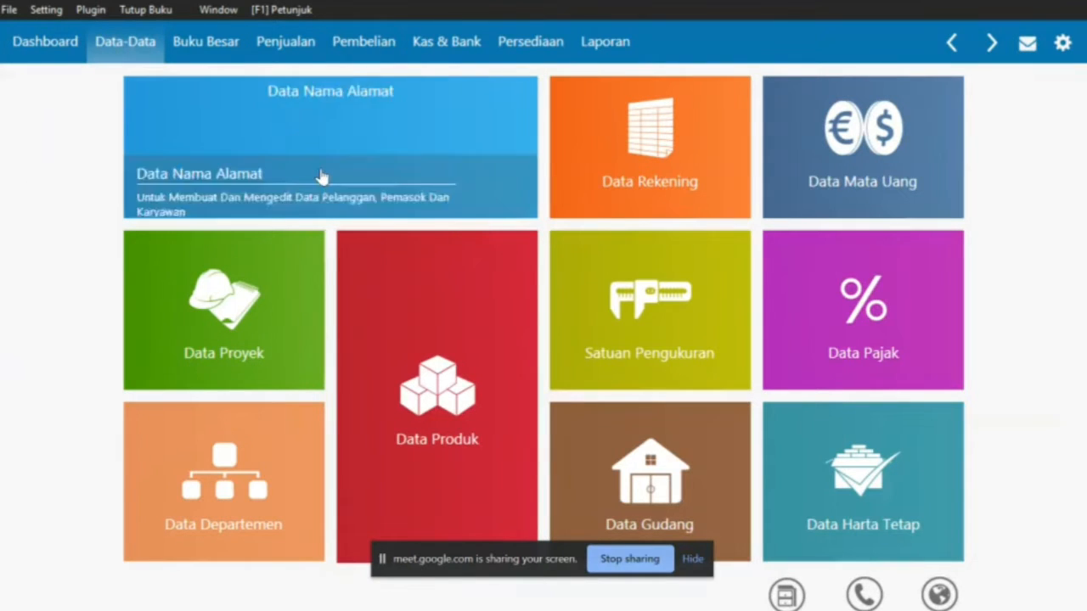
{"action": "left_click", "coordinate": [319, 171]}
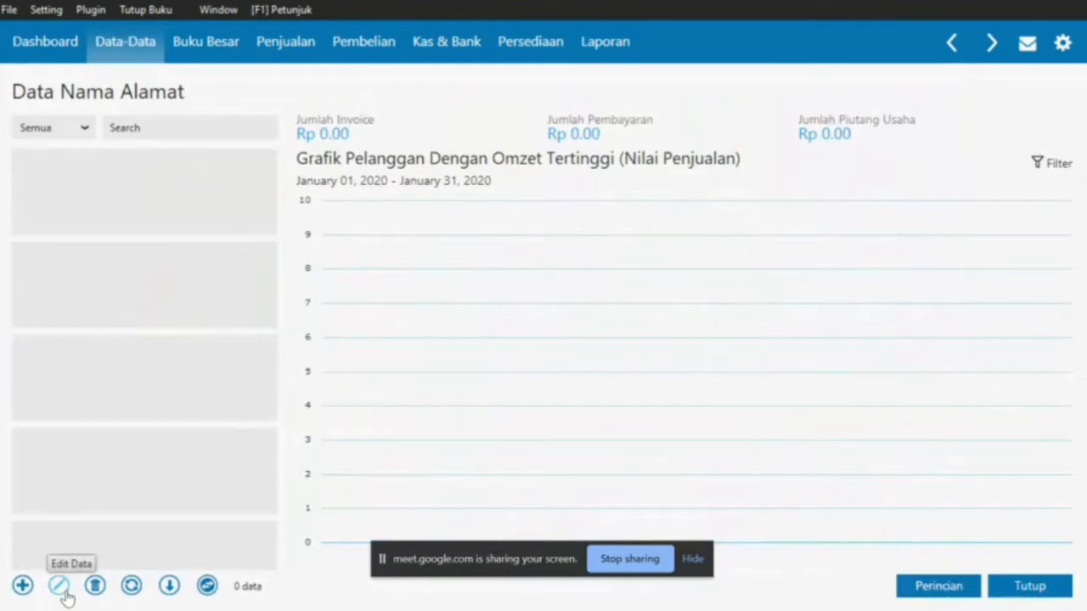
Look up the customer names in the PDF's Nama Pelanggan table
{"action": "key", "text": "alt+Tab"}
{"action": "scroll", "coordinate": [490, 250], "scroll_direction": "up", "scroll_amount": 1}
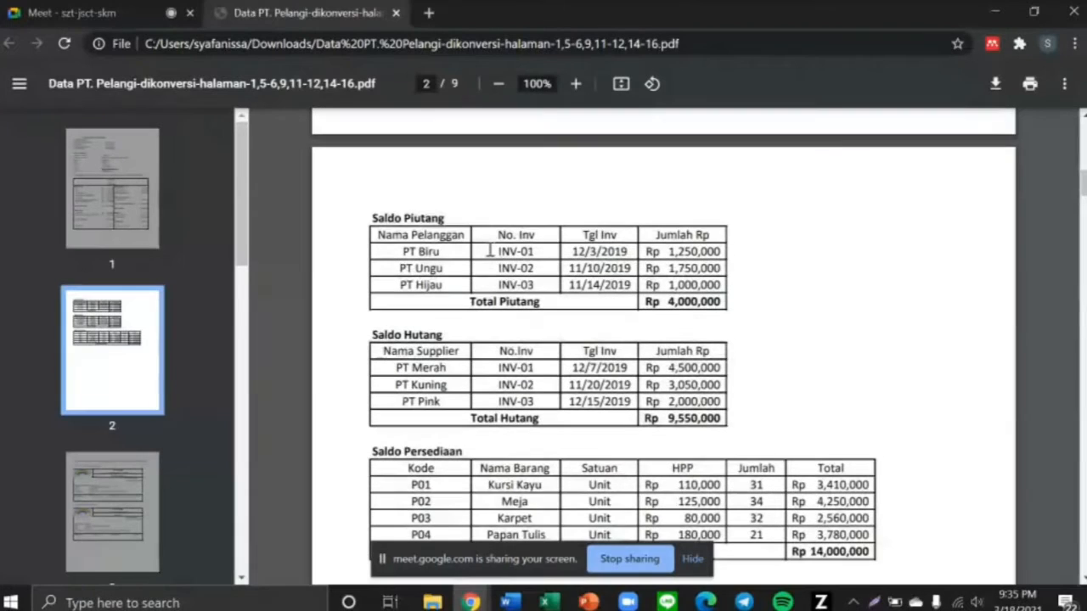
{"action": "left_click_drag", "start_coordinate": [379, 234], "coordinate": [465, 237]}
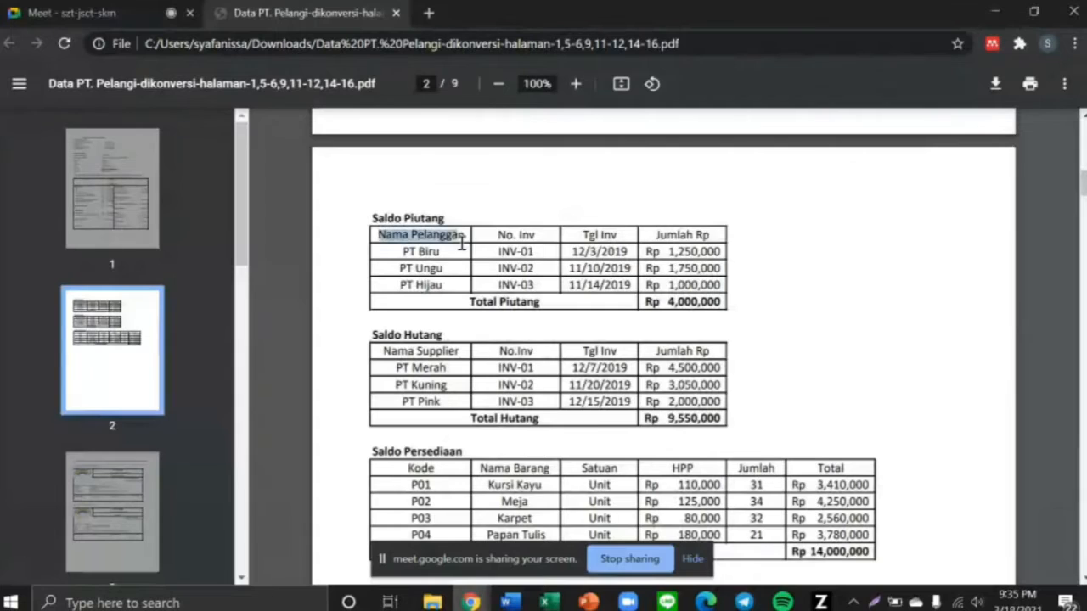
{"action": "left_click", "coordinate": [403, 265]}
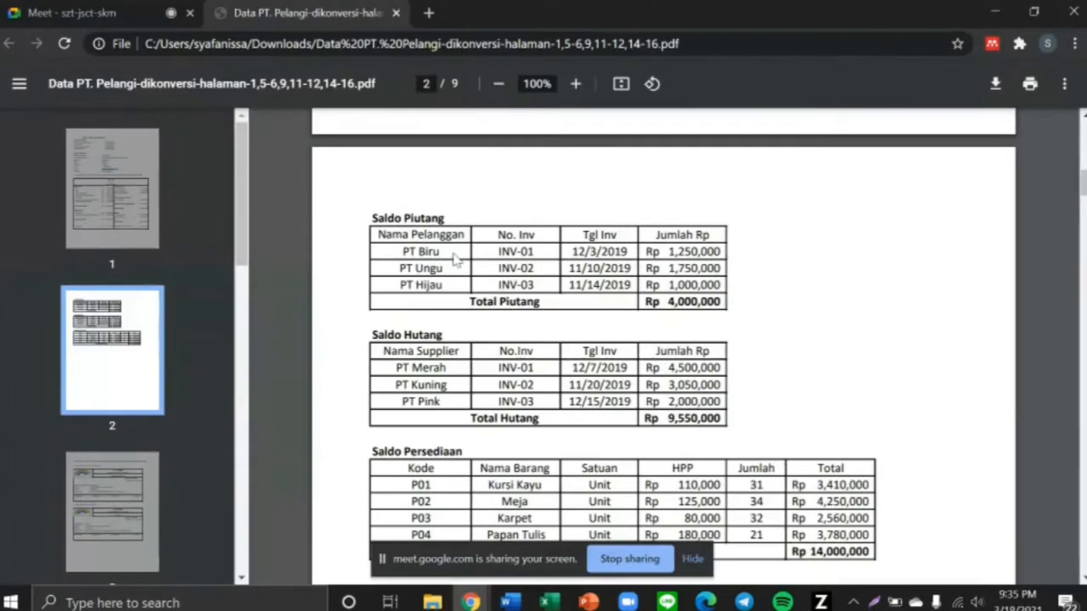
{"action": "key", "text": "alt+Tab"}
Add customer PT Biru and save it without a tax ID
{"action": "left_click", "coordinate": [319, 125]}
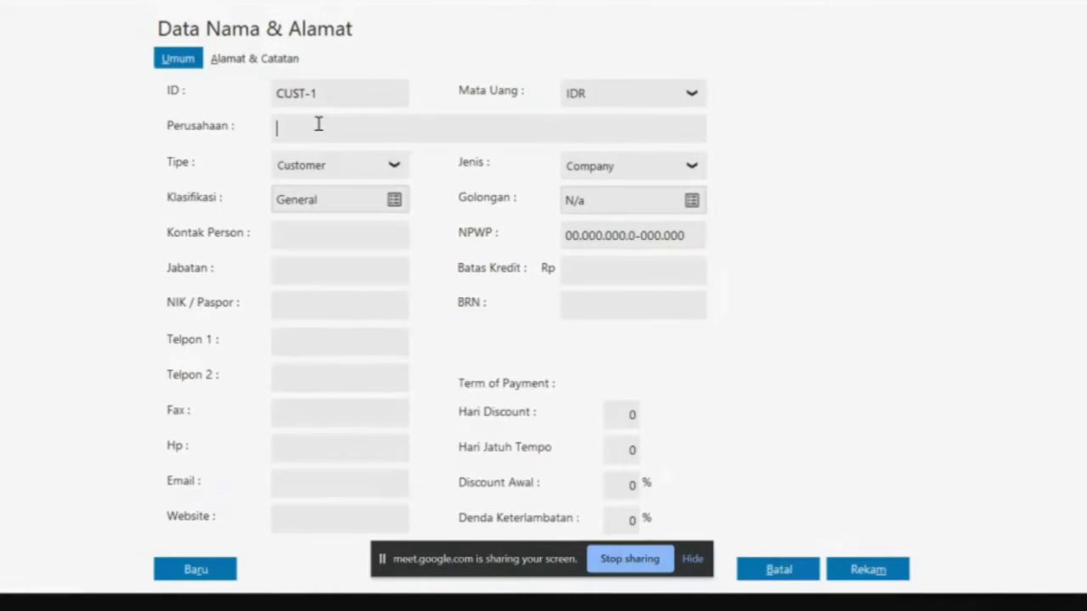
{"action": "type", "text": "PT Biru"}
{"action": "key", "text": "alt+Tab"}
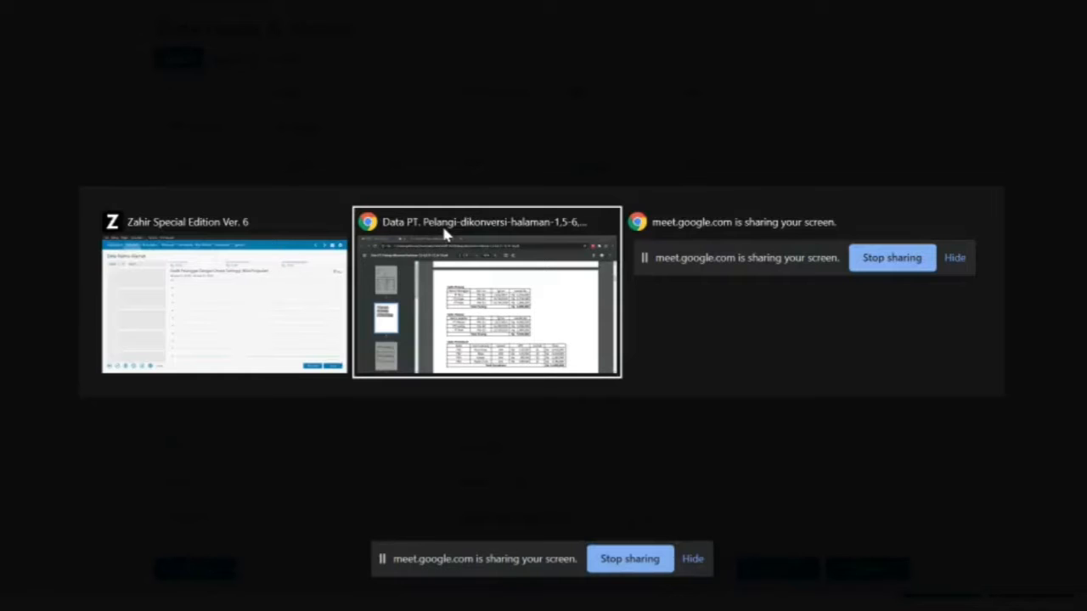
{"action": "left_click", "coordinate": [441, 223]}
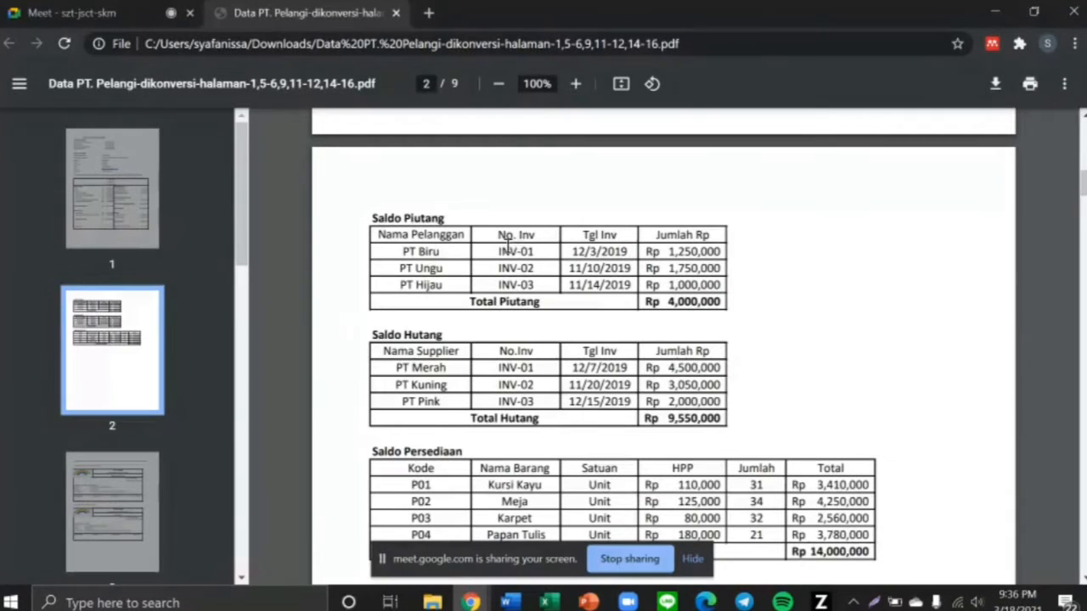
{"action": "key", "text": "alt+Tab"}
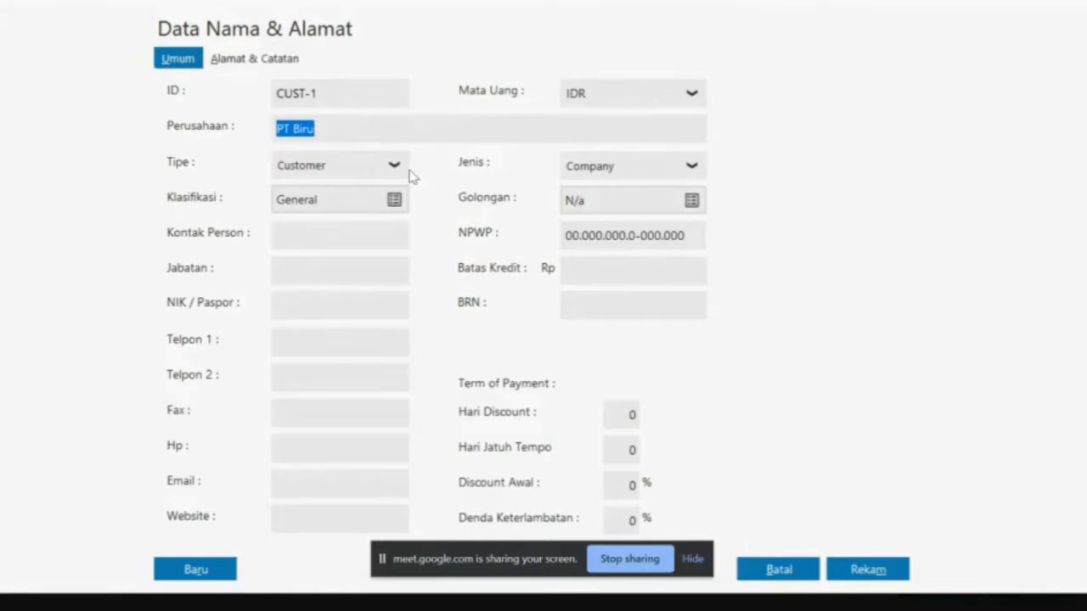
{"action": "key", "text": "alt+Tab"}
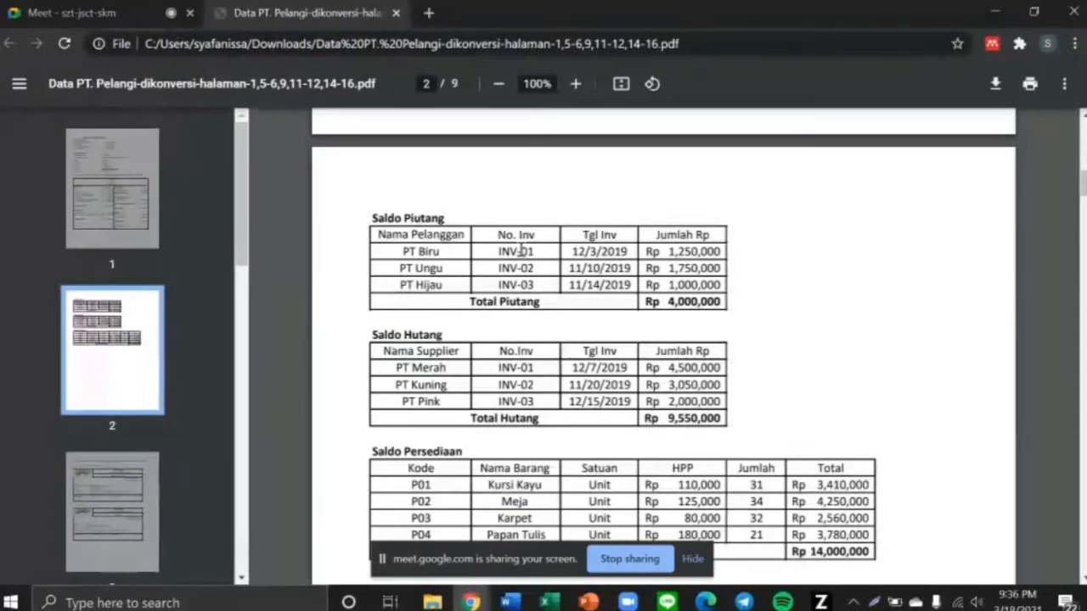
{"action": "key", "text": "alt+Tab"}
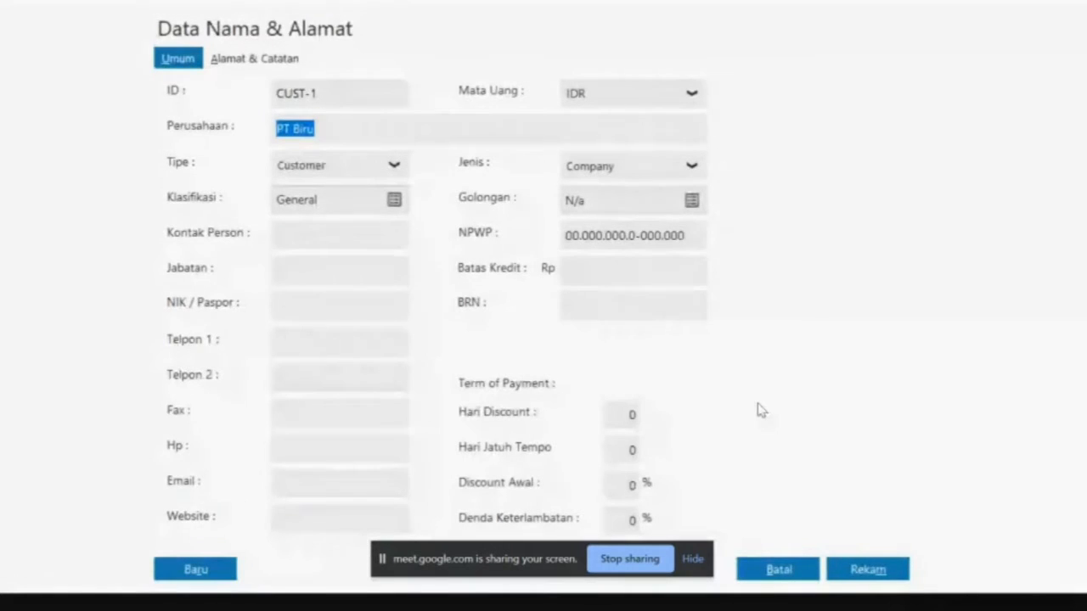
{"action": "left_click", "coordinate": [860, 572]}
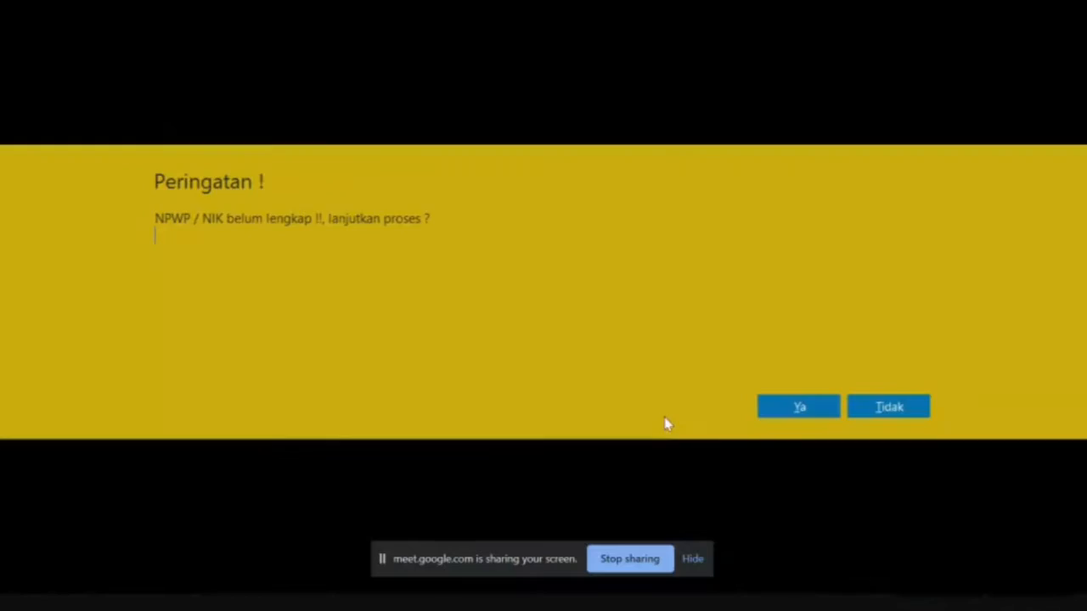
{"action": "left_click", "coordinate": [798, 407]}
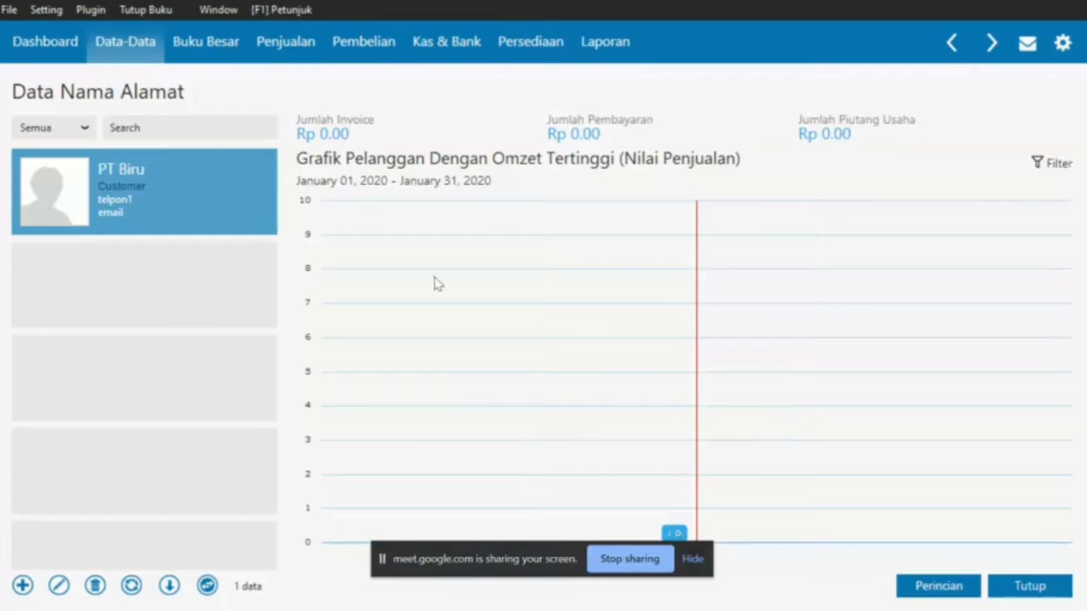
Add customer PT Ungu and save it without a tax ID
{"action": "left_click", "coordinate": [21, 585]}
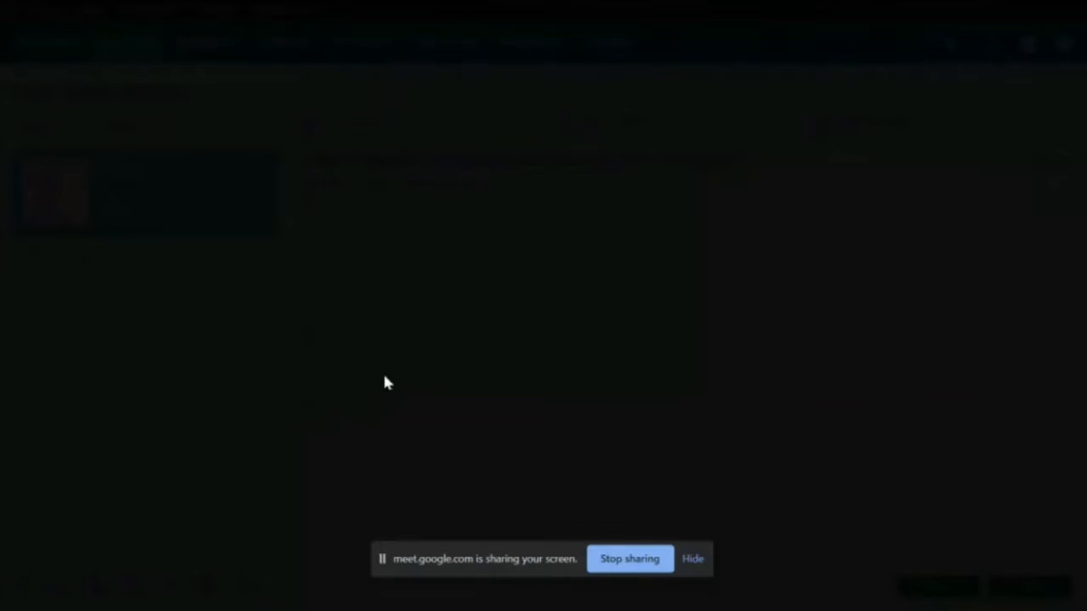
{"action": "left_click", "coordinate": [355, 130]}
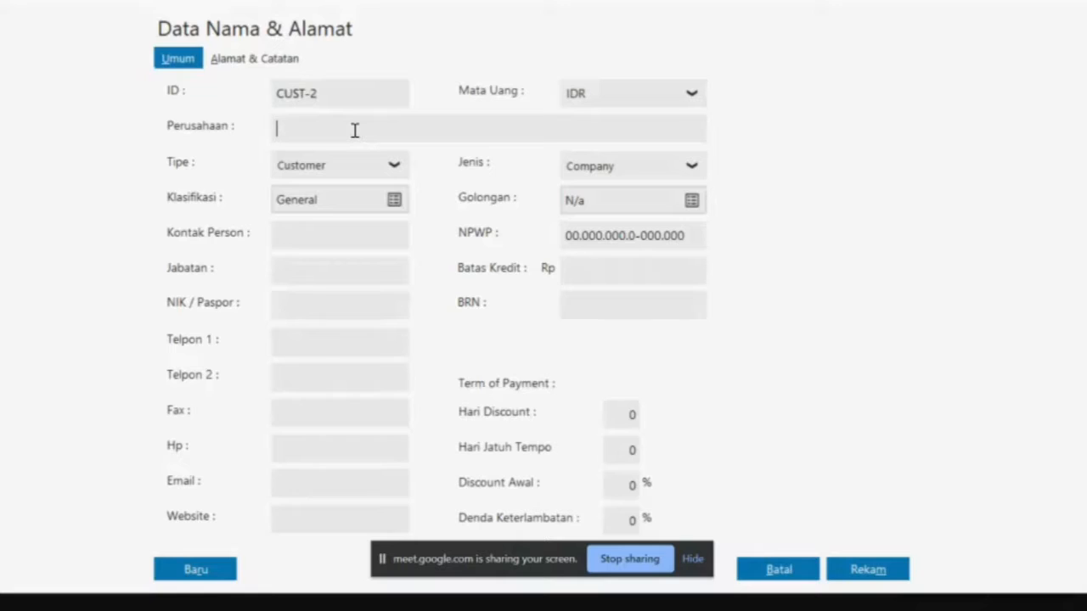
{"action": "key", "text": "alt+Tab"}
{"action": "key", "text": "alt+Tab"}
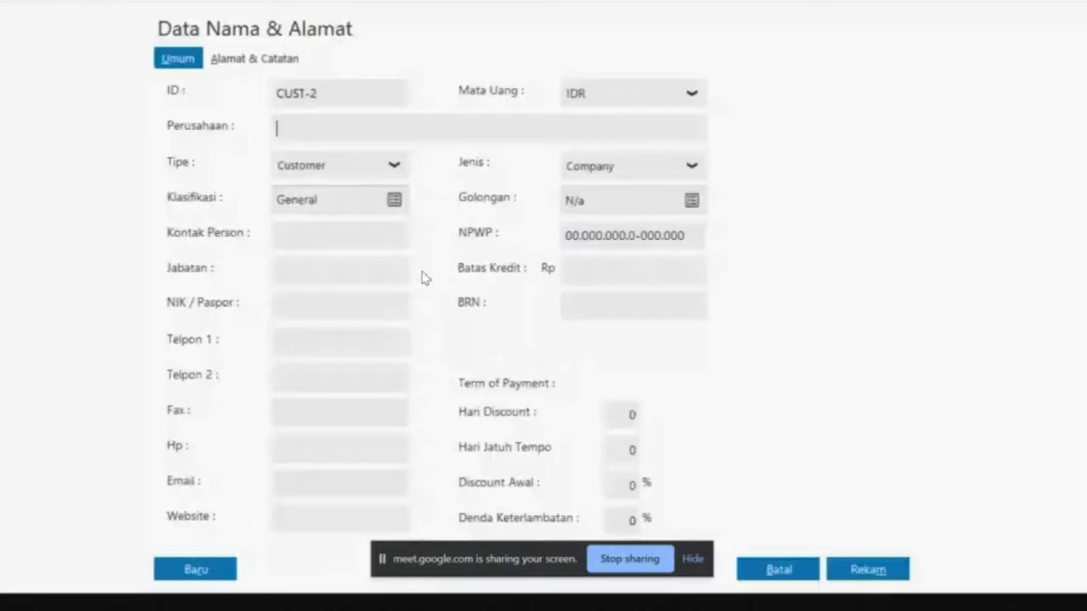
{"action": "type", "text": "PT Ungu"}
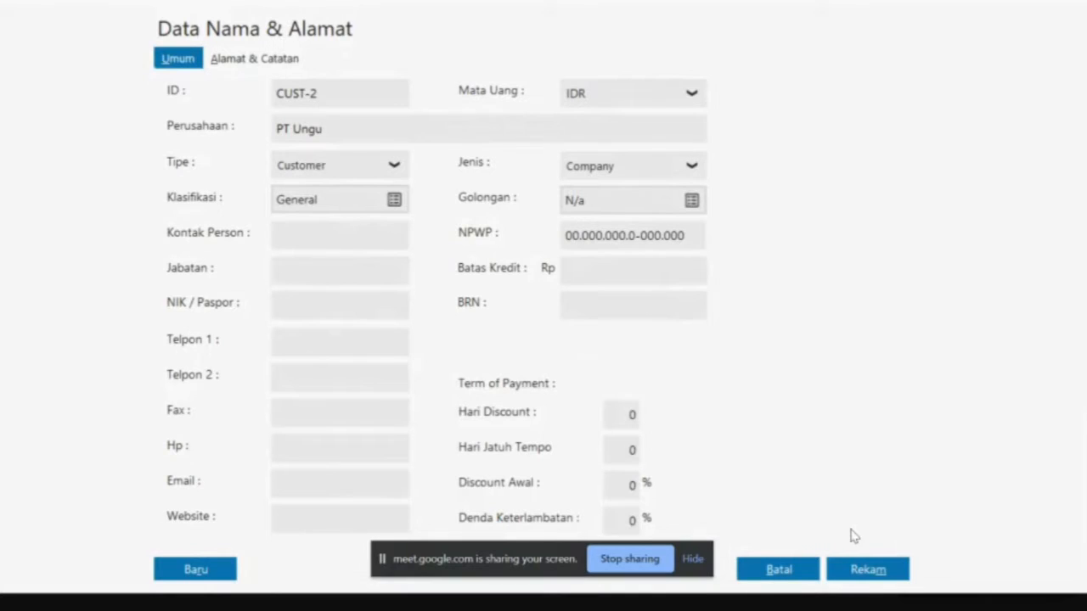
{"action": "left_click", "coordinate": [866, 572]}
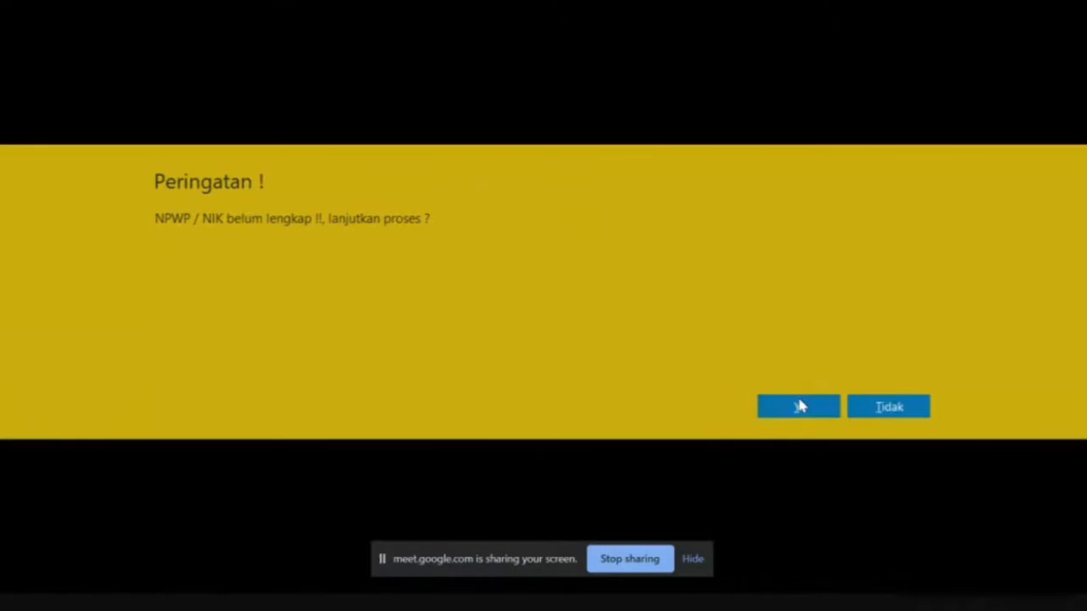
{"action": "left_click", "coordinate": [797, 405]}
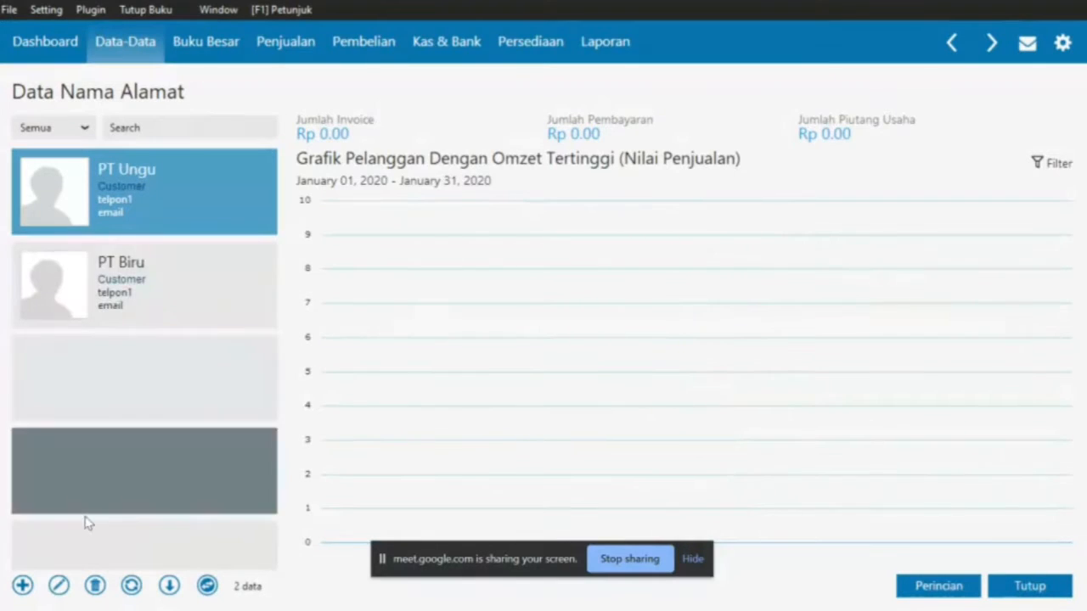
Add customer PT Hijau and save it without a tax ID
{"action": "left_click", "coordinate": [22, 587]}
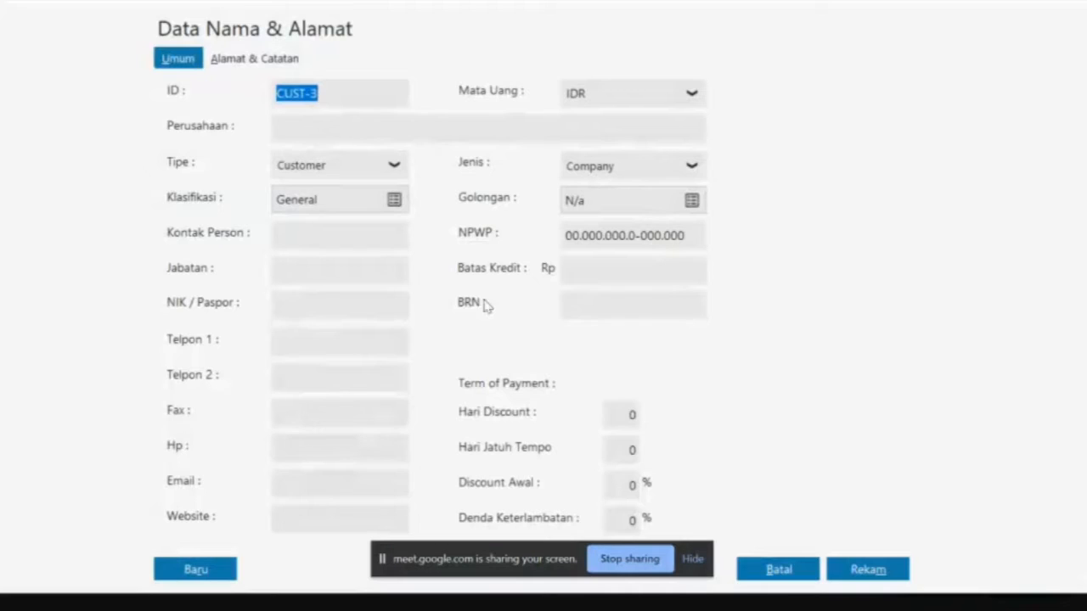
{"action": "left_click", "coordinate": [358, 127]}
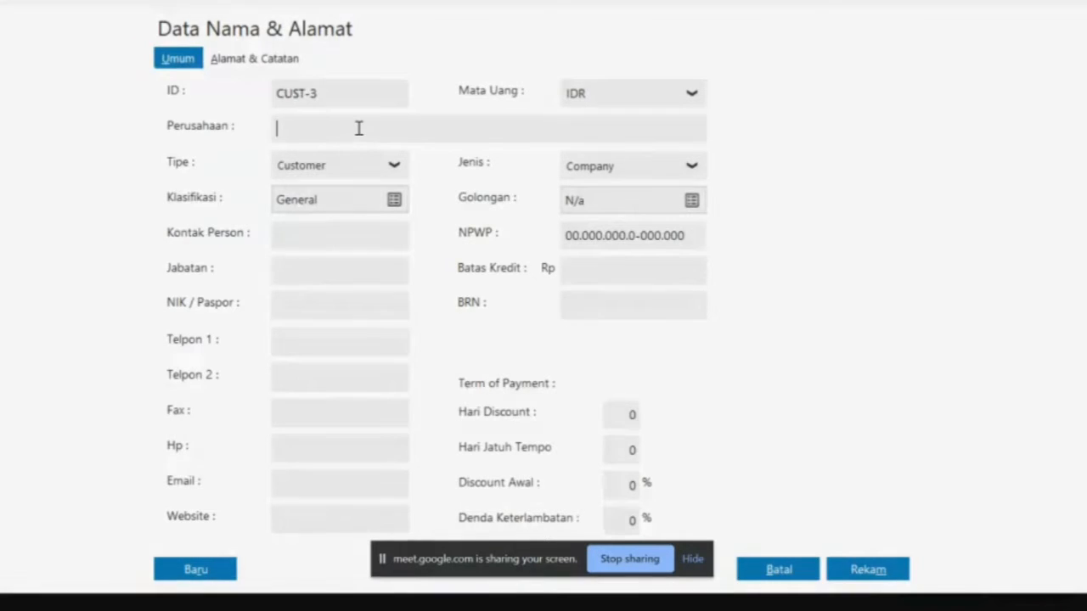
{"action": "key", "text": "alt+Tab"}
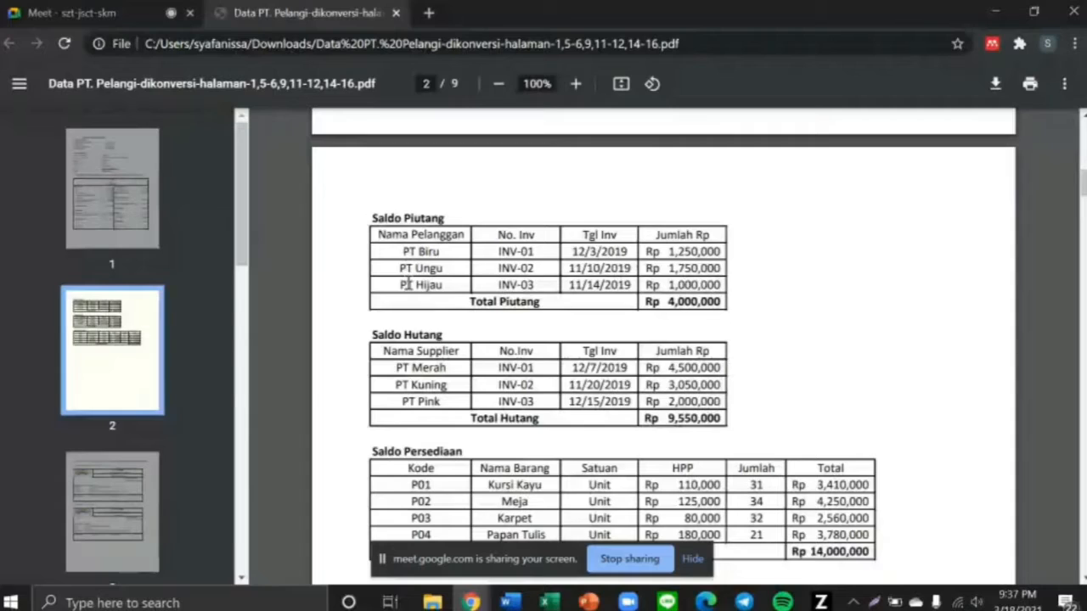
{"action": "key", "text": "alt+Tab"}
{"action": "type", "text": "PT Hi"}
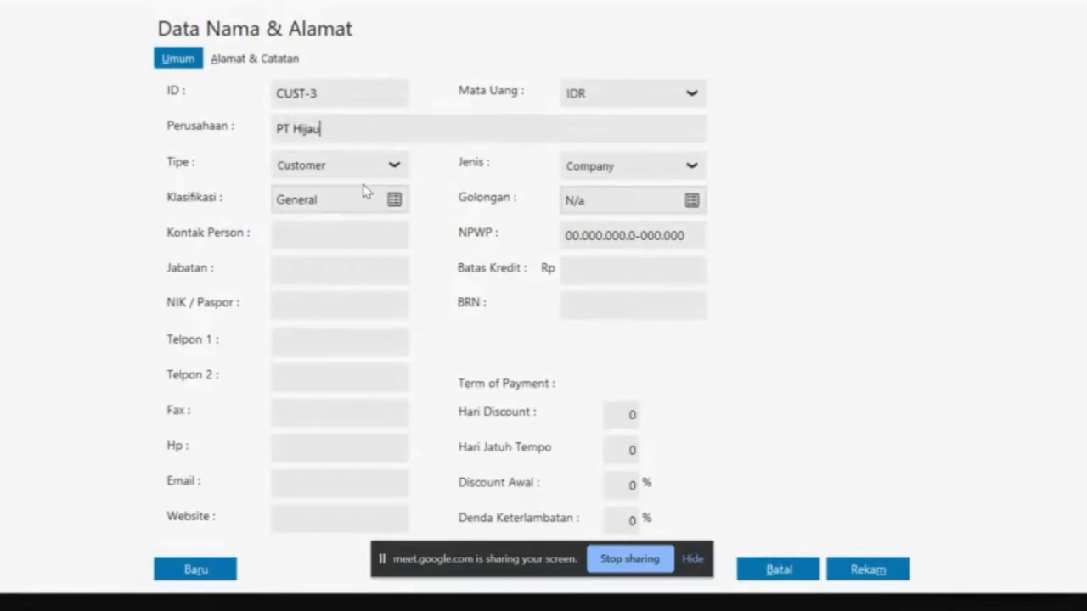
{"action": "left_click", "coordinate": [862, 570]}
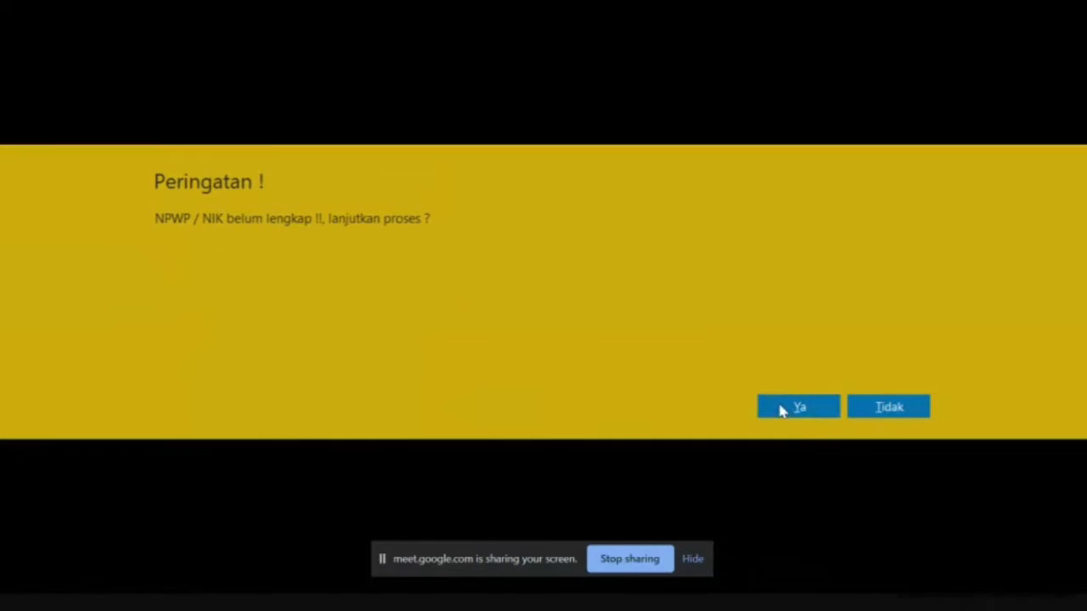
{"action": "left_click", "coordinate": [782, 410]}
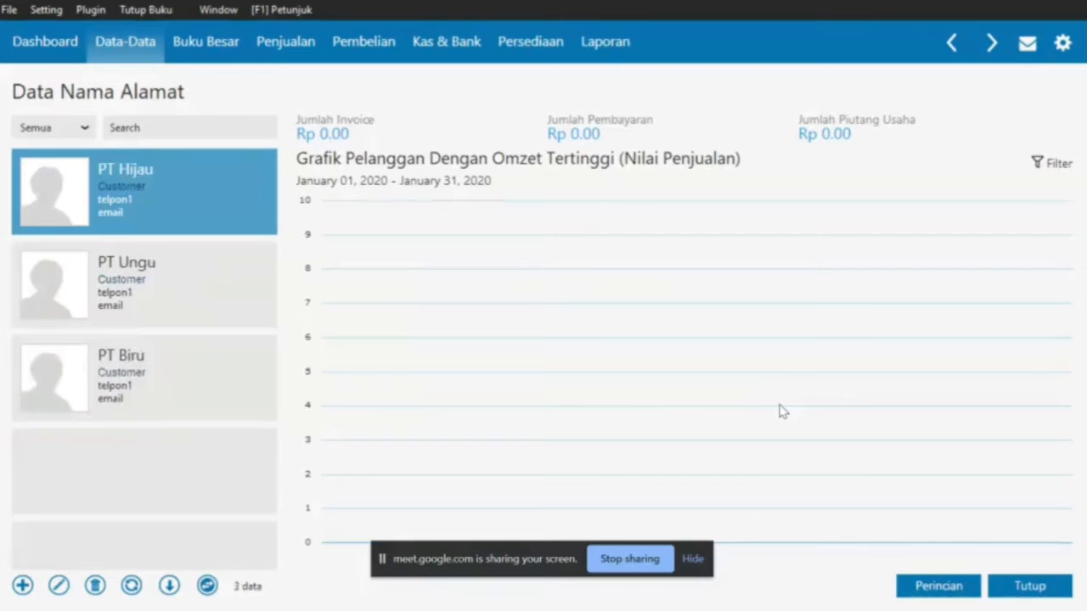
{"action": "left_click", "coordinate": [22, 585]}
Add PT Merah as a Vendor contact and save it without a tax number
{"action": "key", "text": "alt+Tab"}
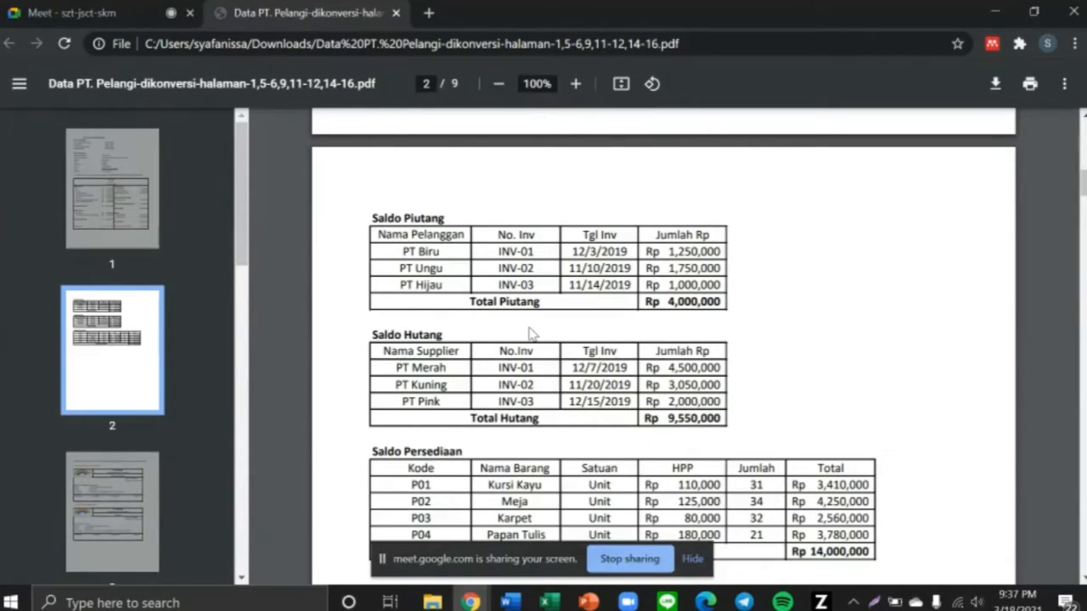
{"action": "left_click_drag", "start_coordinate": [394, 368], "coordinate": [454, 379]}
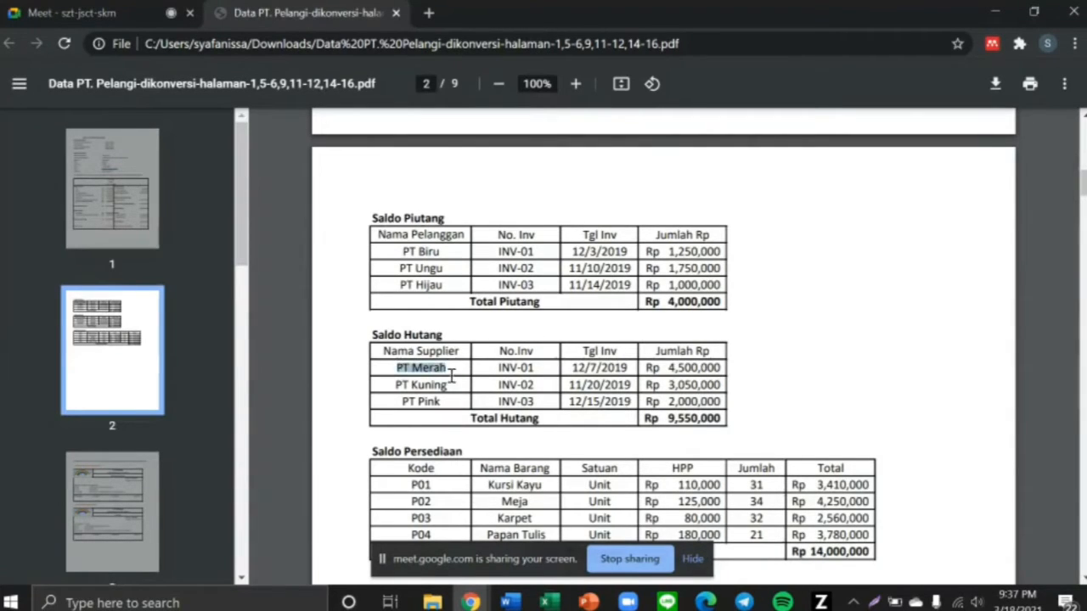
{"action": "key", "text": "alt+Tab"}
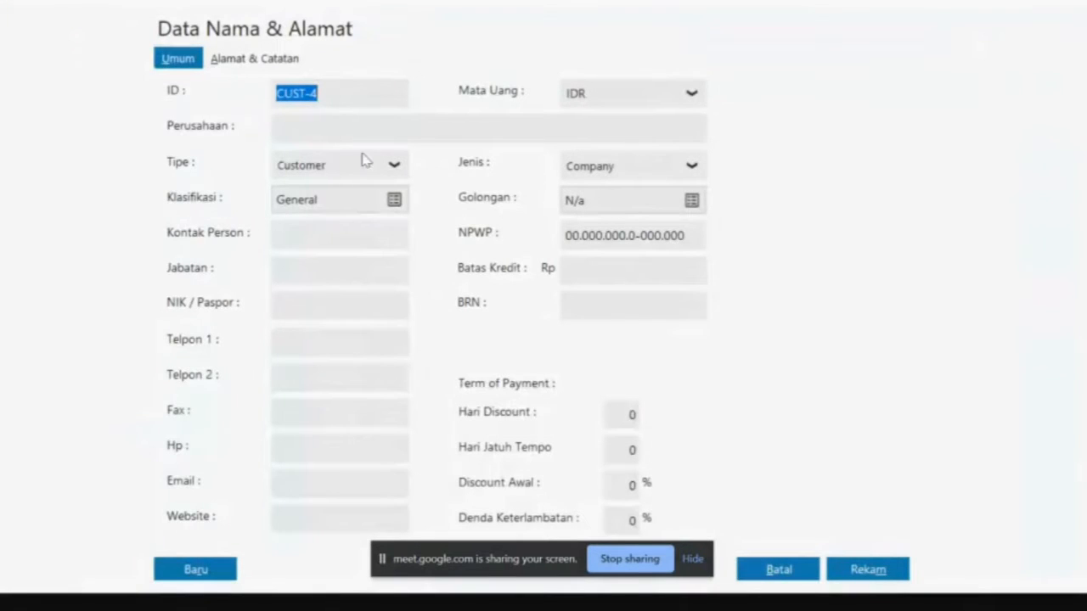
{"action": "left_click", "coordinate": [399, 167]}
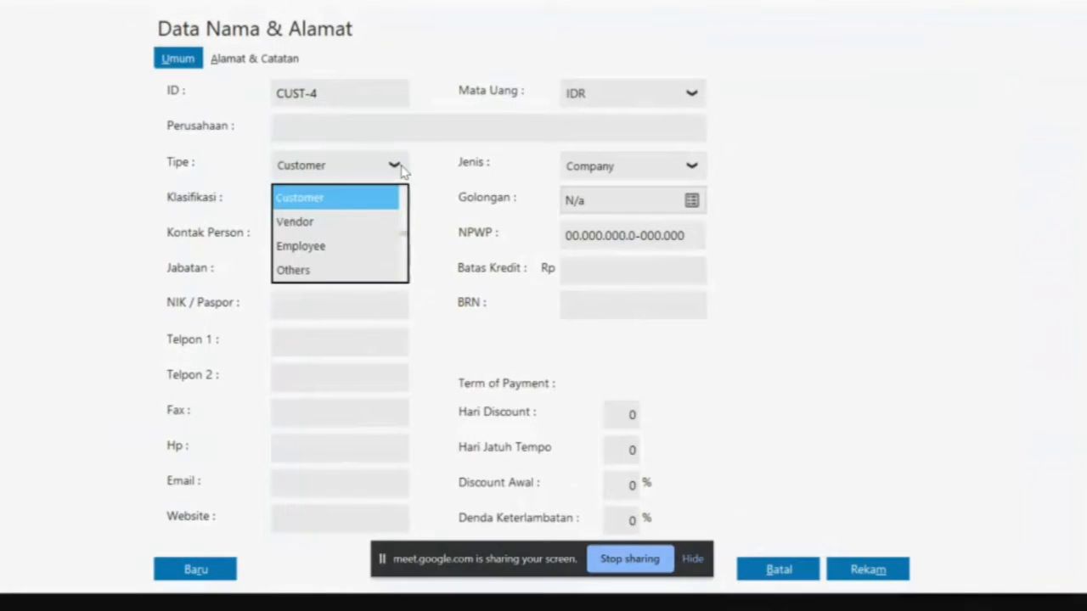
{"action": "left_click", "coordinate": [350, 222]}
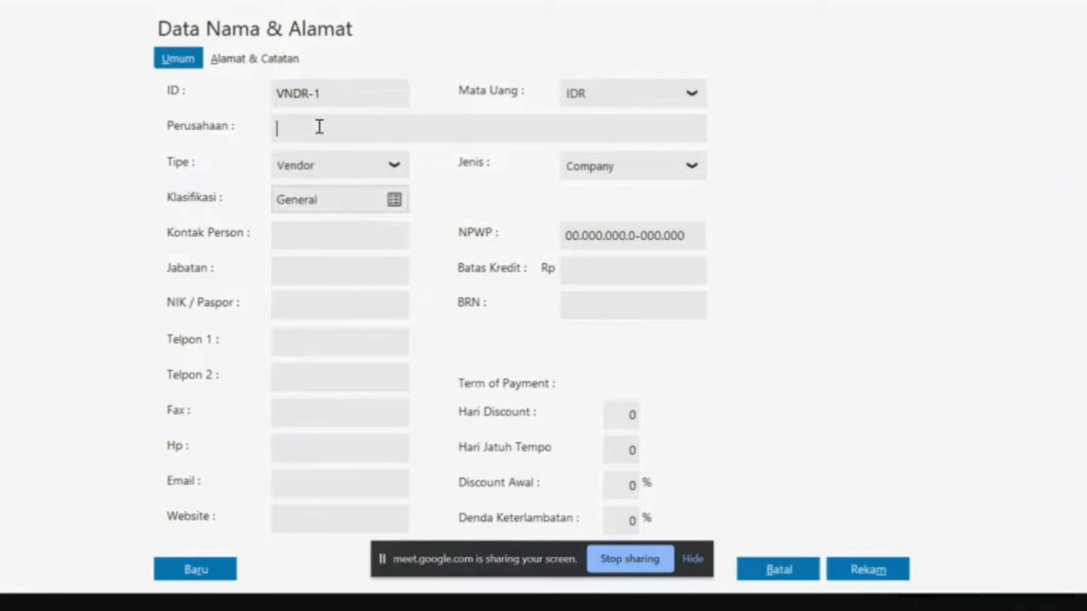
{"action": "type", "text": "PT Merah"}
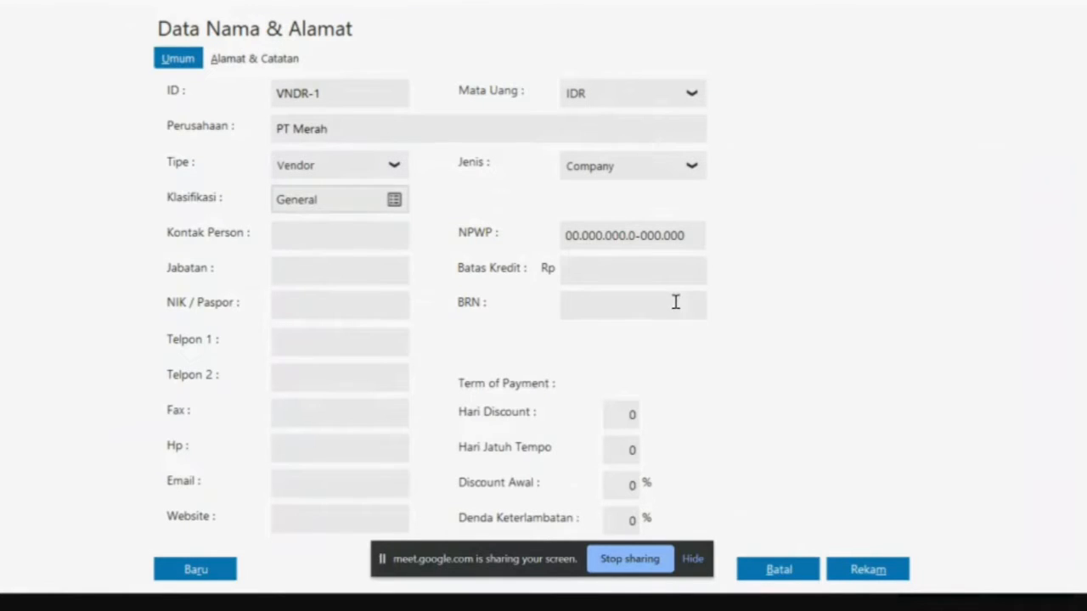
{"action": "left_click", "coordinate": [857, 571]}
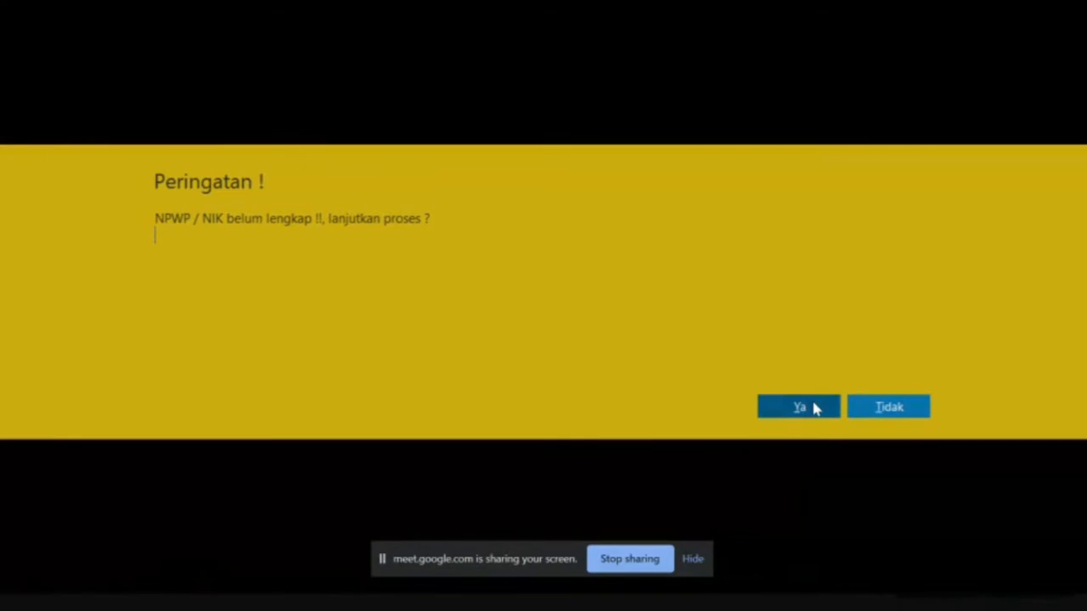
{"action": "left_click", "coordinate": [811, 407]}
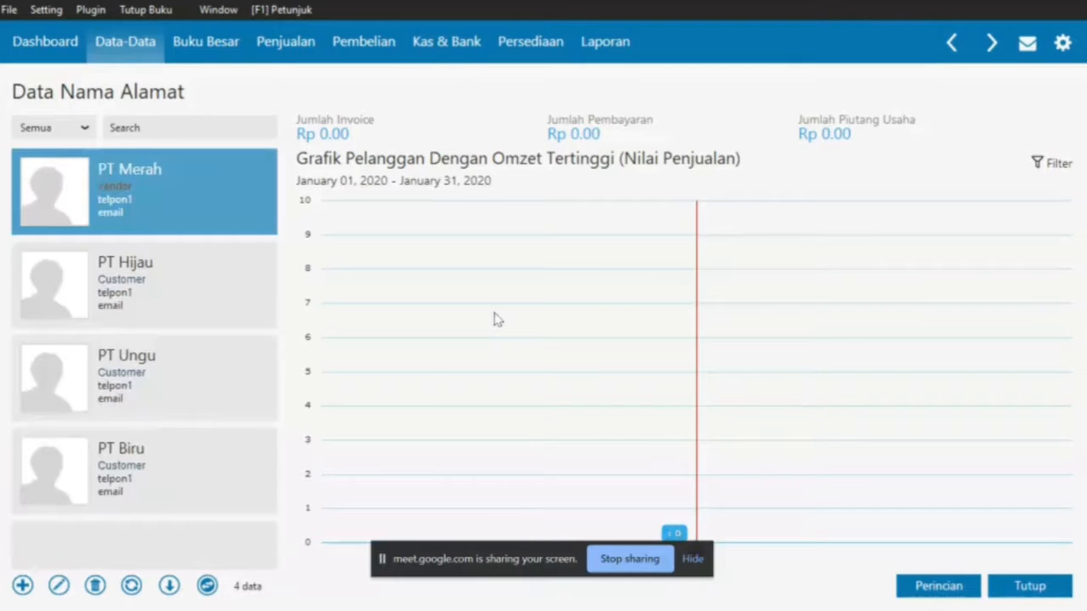
Add PT Kuning as a Vendor contact and save it without a tax number
{"action": "left_click", "coordinate": [21, 586]}
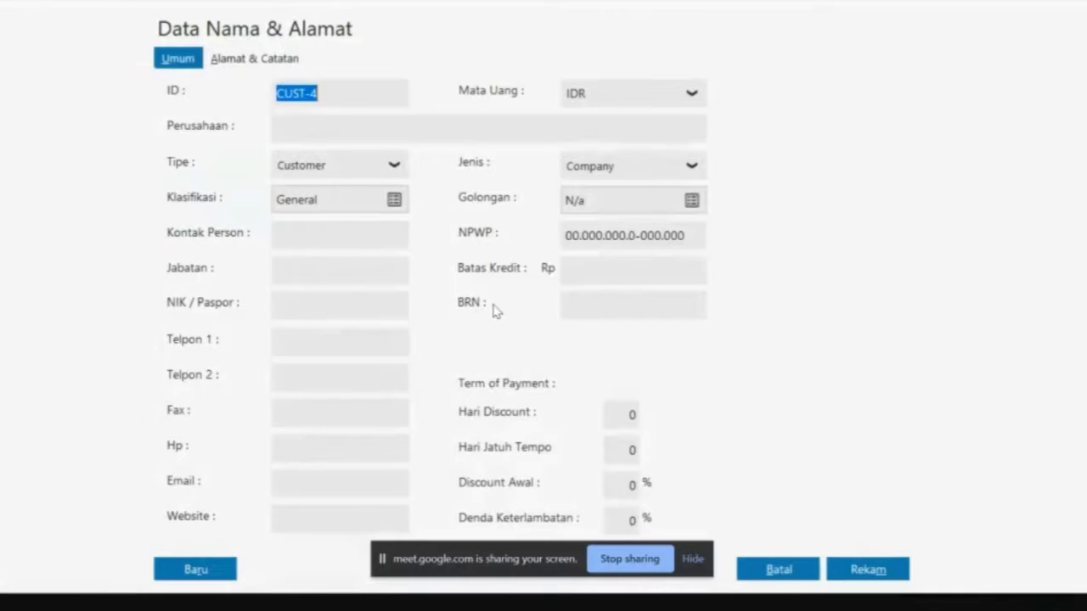
{"action": "key", "text": "alt+Tab"}
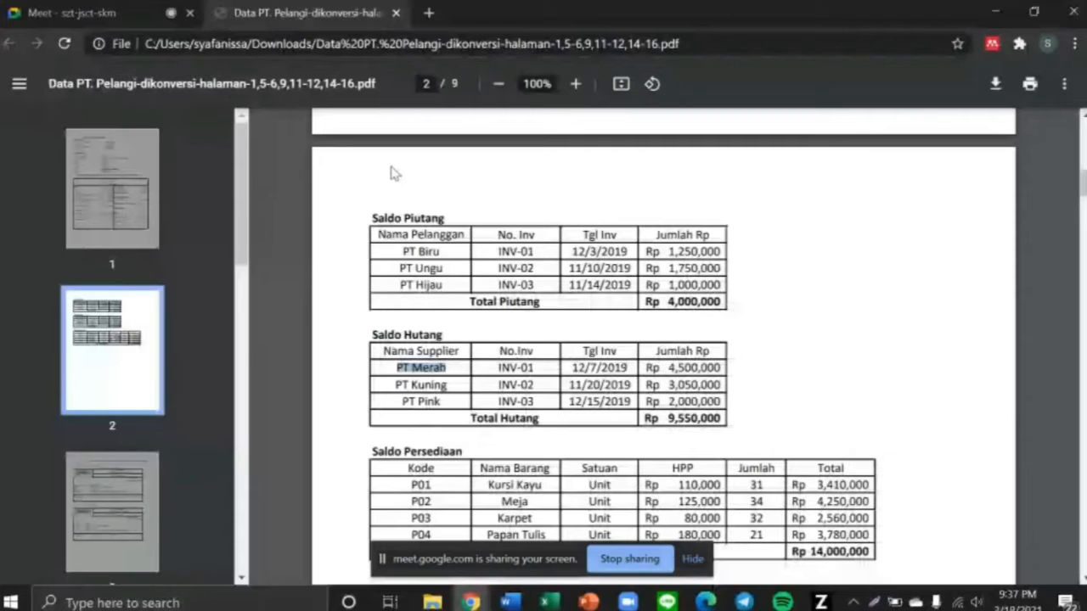
{"action": "left_click_drag", "start_coordinate": [389, 386], "coordinate": [454, 384]}
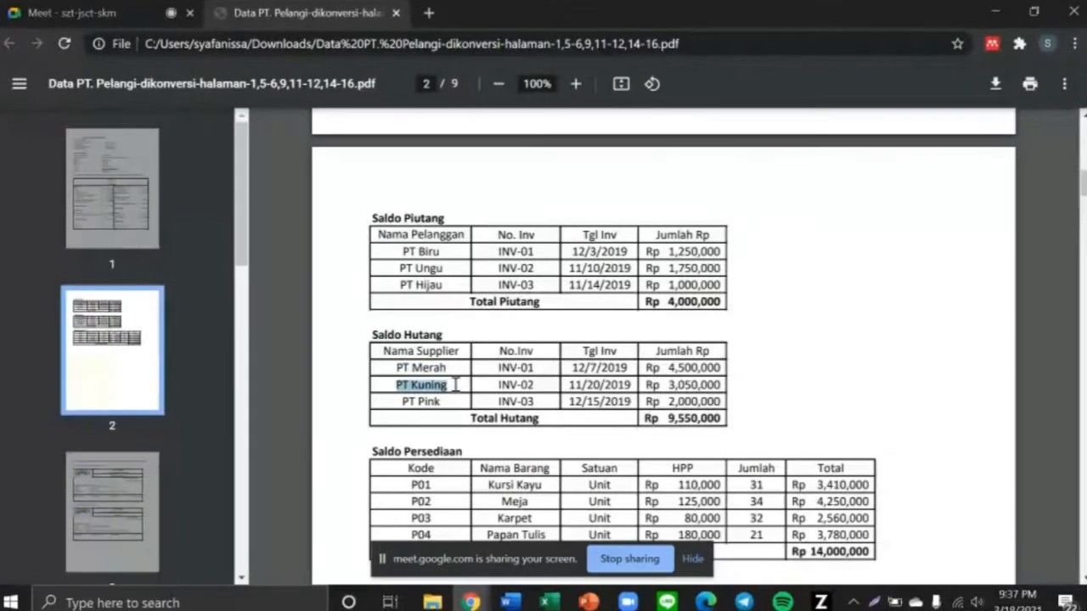
{"action": "key", "text": "alt+Tab"}
{"action": "left_click", "coordinate": [371, 136]}
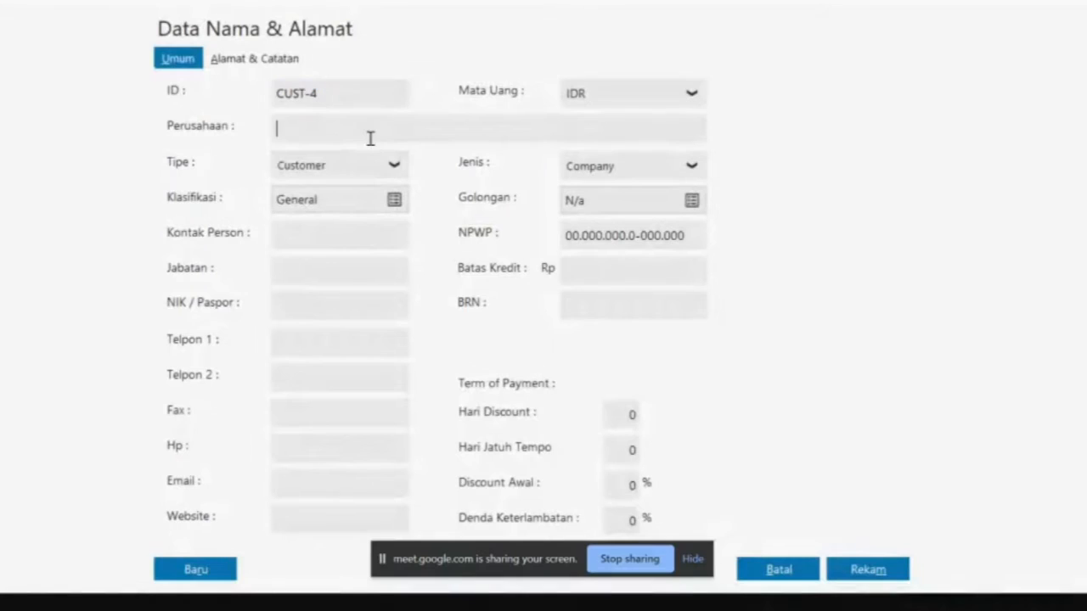
{"action": "type", "text": "PT Kunin"}
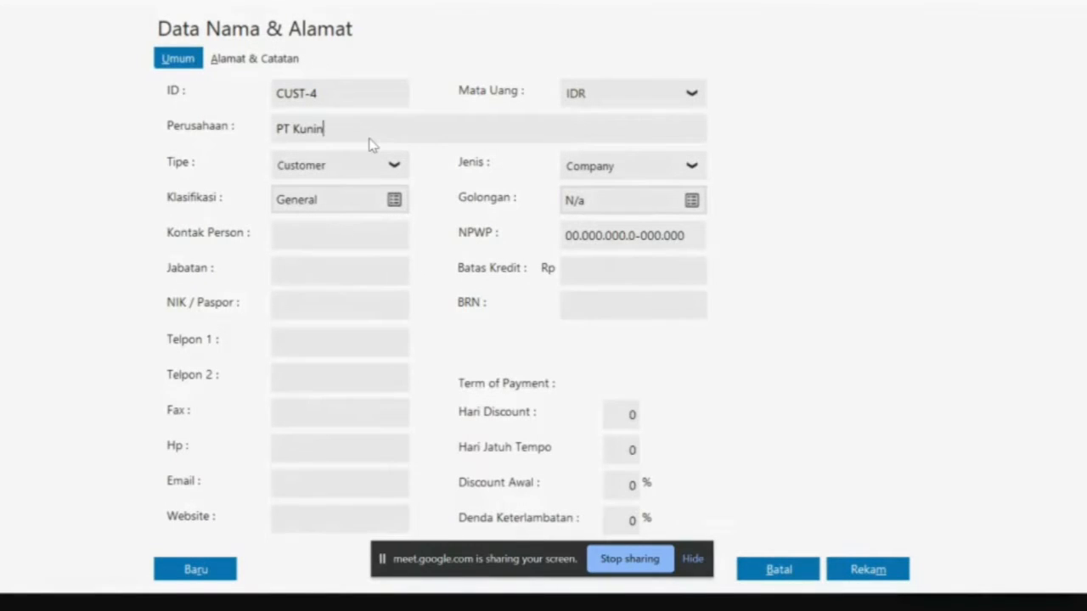
{"action": "type", "text": "g"}
{"action": "left_click", "coordinate": [394, 166]}
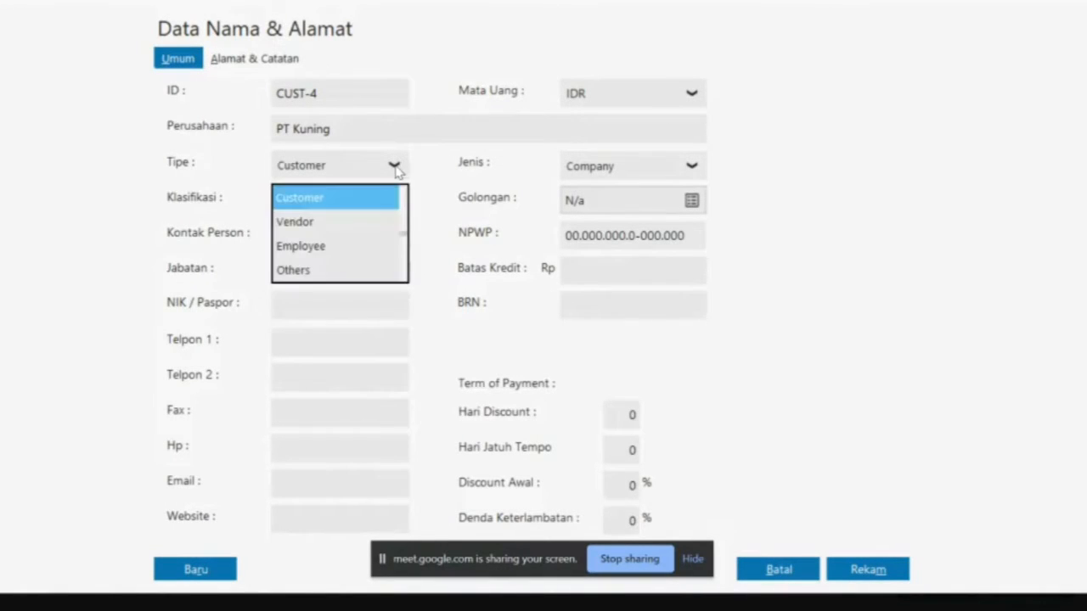
{"action": "left_click", "coordinate": [356, 222]}
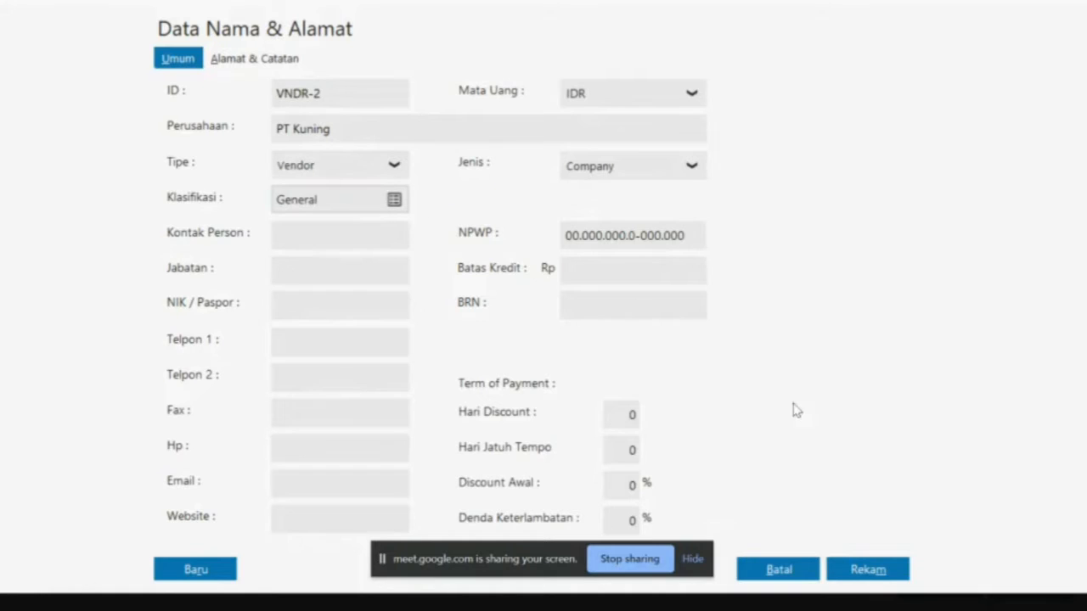
{"action": "left_click", "coordinate": [877, 572]}
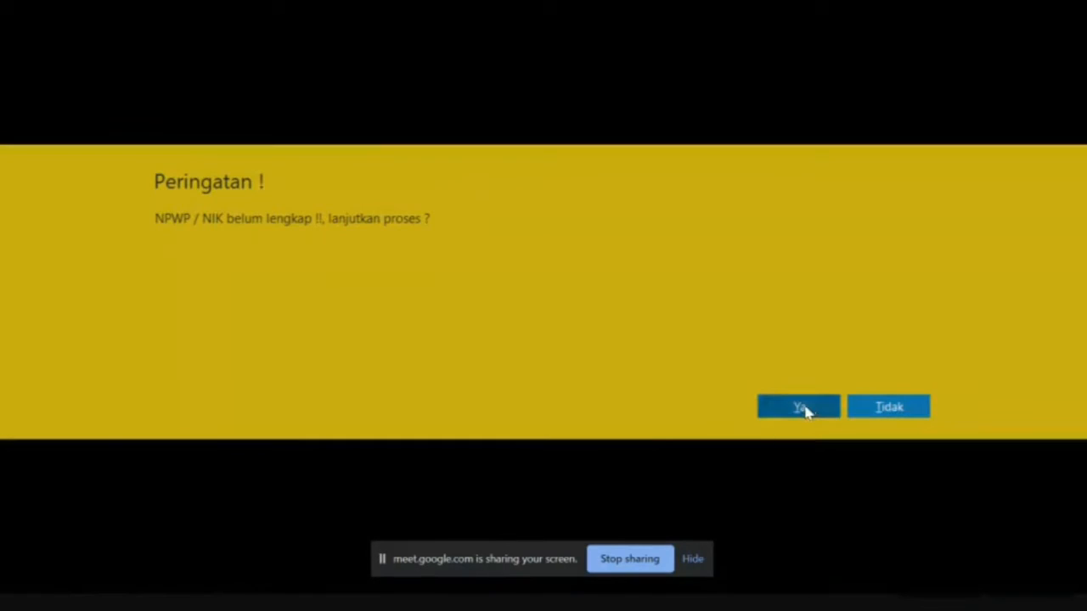
{"action": "left_click", "coordinate": [801, 408]}
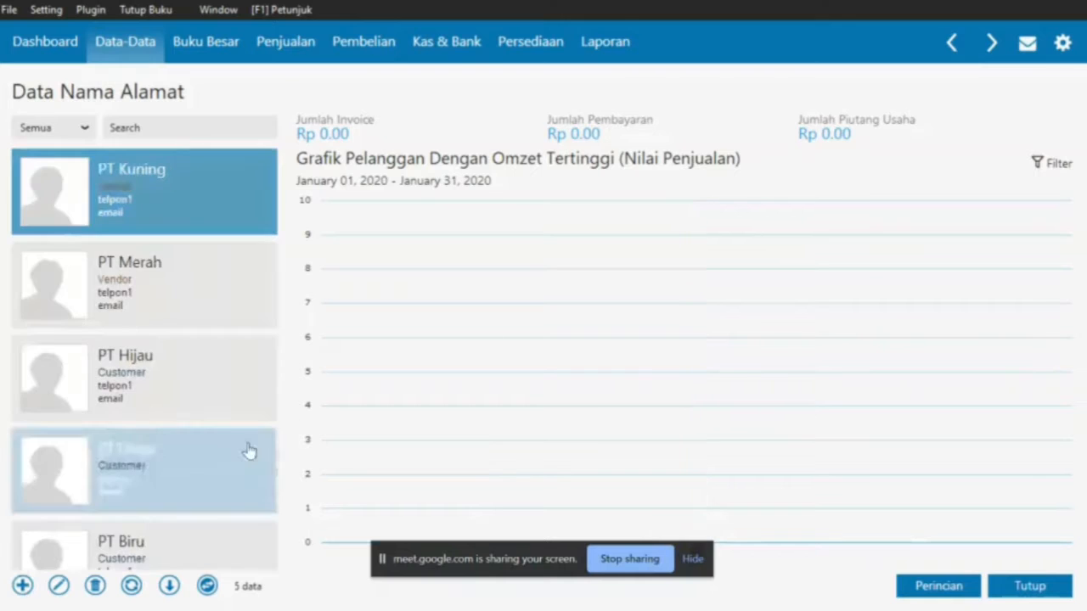
Add PT Pink as a Vendor contact and save it without a tax number
{"action": "left_click", "coordinate": [22, 585]}
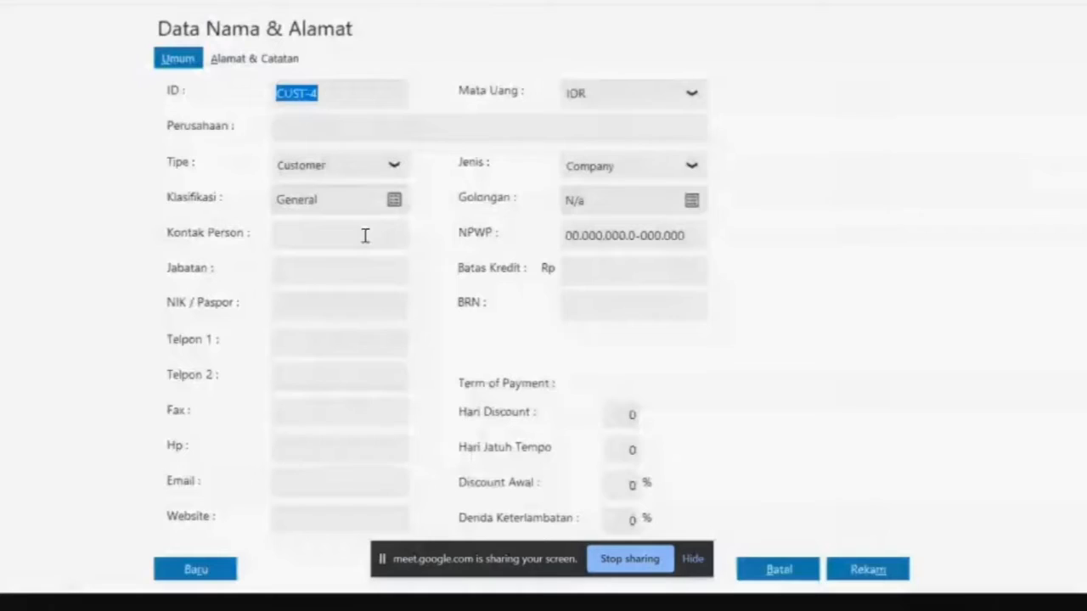
{"action": "key", "text": "alt+Tab"}
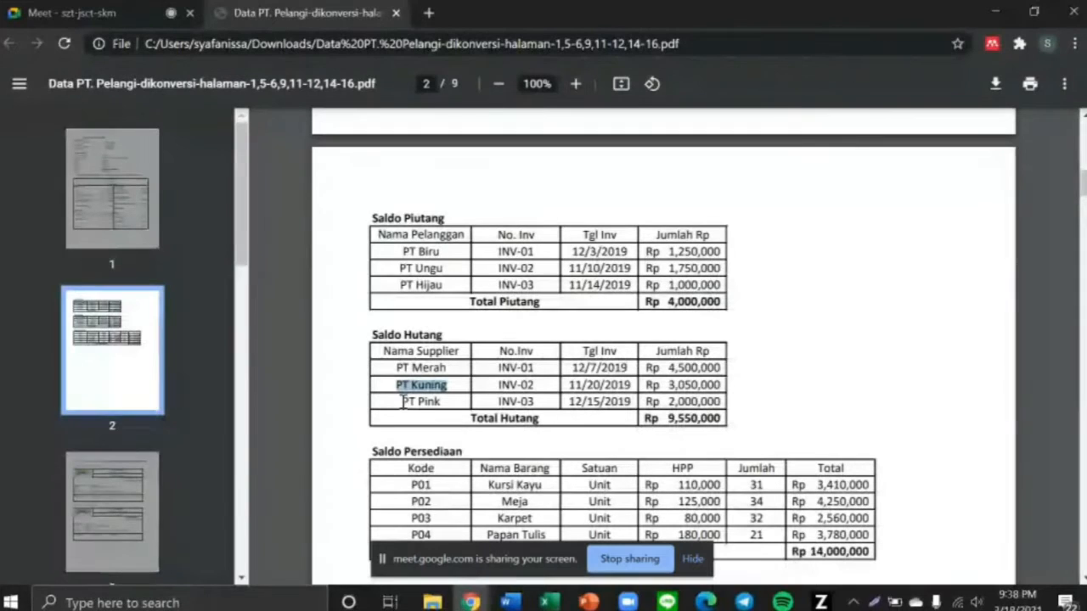
{"action": "left_click_drag", "start_coordinate": [403, 402], "coordinate": [443, 401]}
{"action": "key", "text": "alt+Tab"}
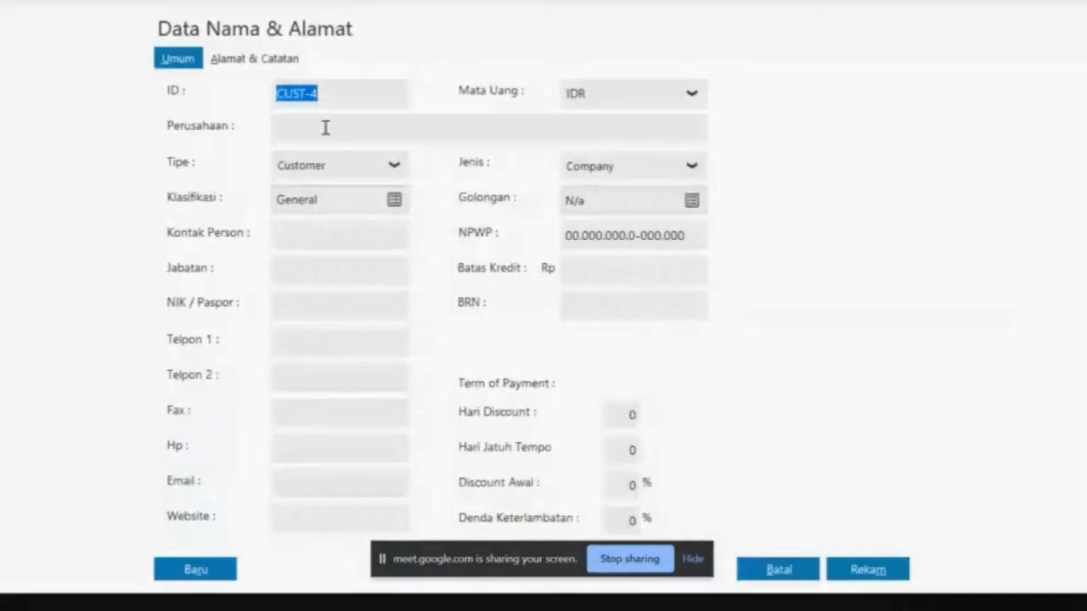
{"action": "left_click", "coordinate": [318, 136]}
{"action": "type", "text": "PT"}
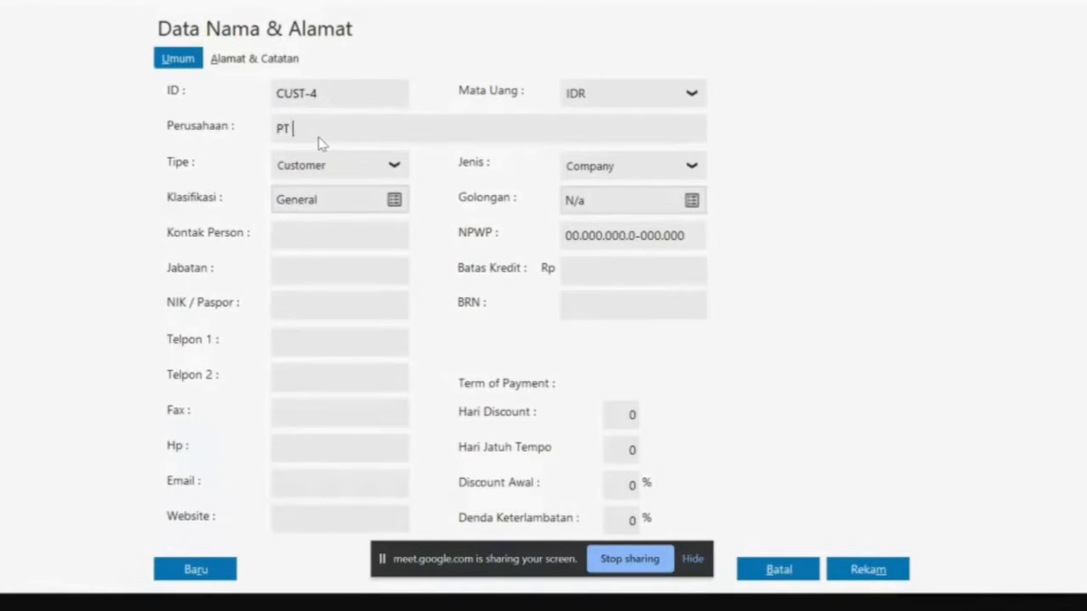
{"action": "type", "text": " Pink"}
{"action": "left_click", "coordinate": [394, 164]}
{"action": "left_click", "coordinate": [359, 222]}
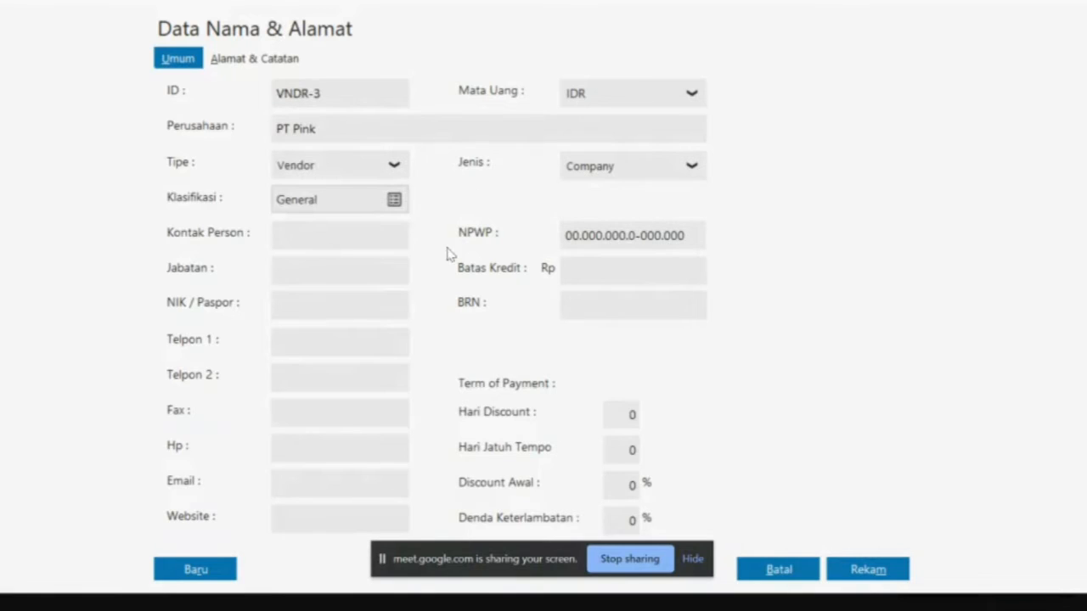
{"action": "left_click", "coordinate": [855, 564]}
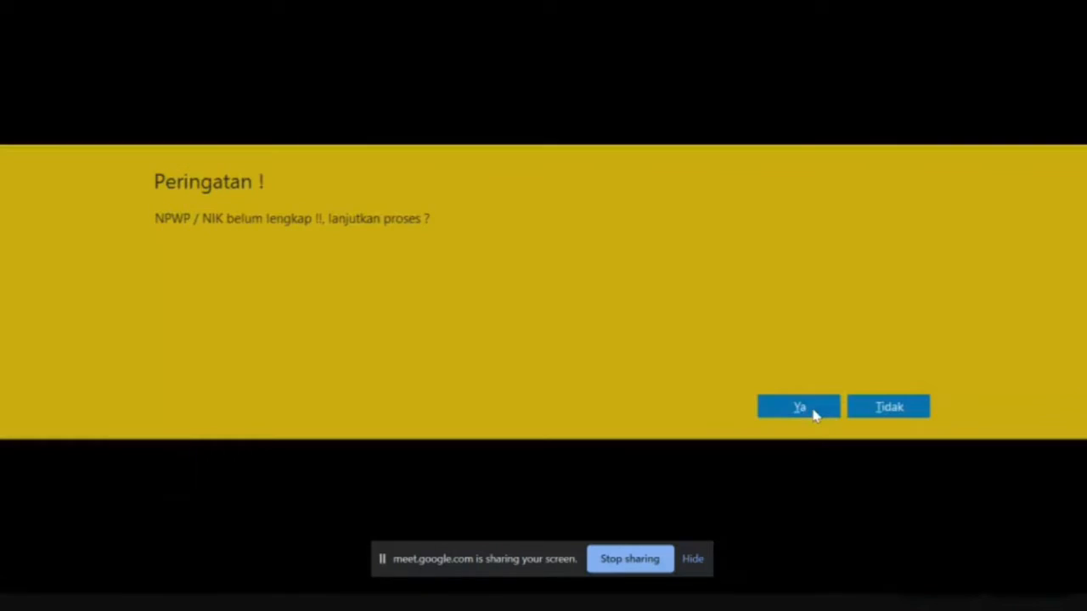
{"action": "left_click", "coordinate": [802, 407]}
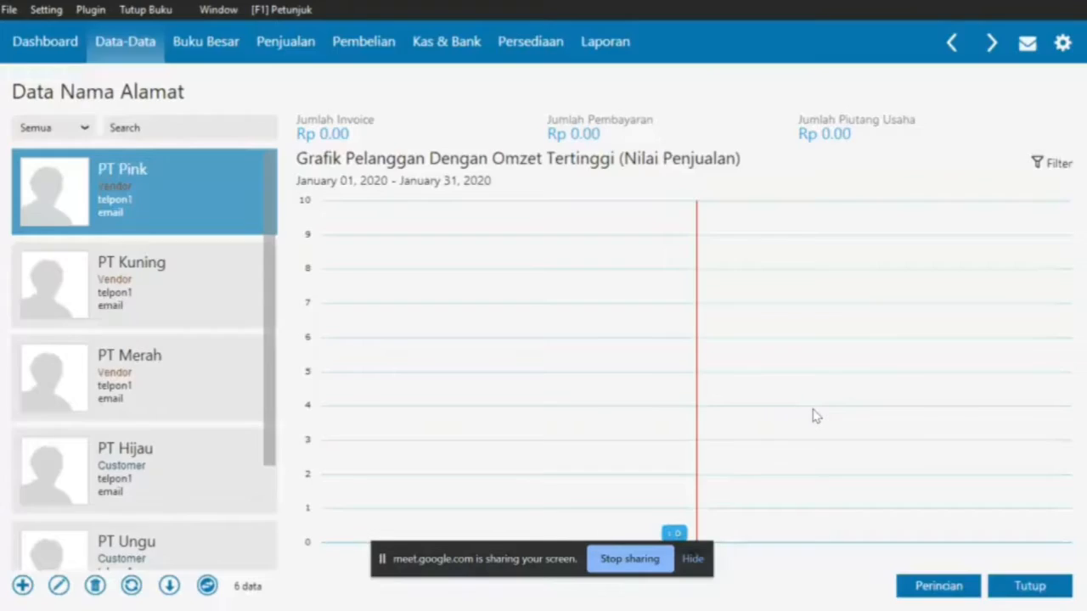
Reload the contact list to show all six contacts
{"action": "left_click", "coordinate": [130, 587]}
{"action": "scroll", "coordinate": [167, 449], "scroll_direction": "down", "scroll_amount": 3}
{"action": "scroll", "coordinate": [165, 448], "scroll_direction": "up", "scroll_amount": 3}
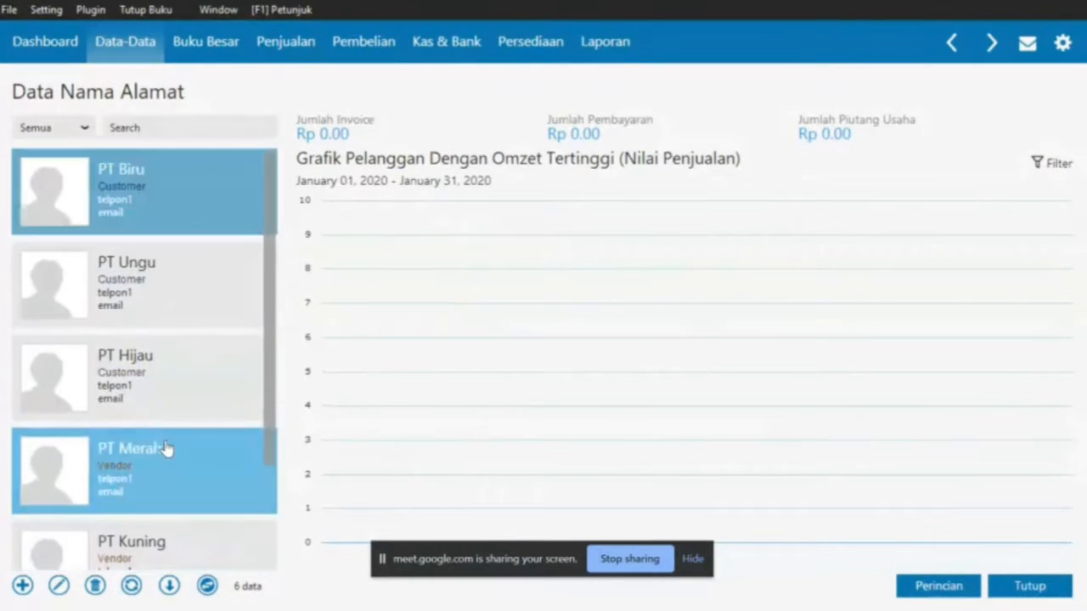
Close the address list and start a new opening receivable for customer PT Biru
{"action": "left_click", "coordinate": [1029, 579]}
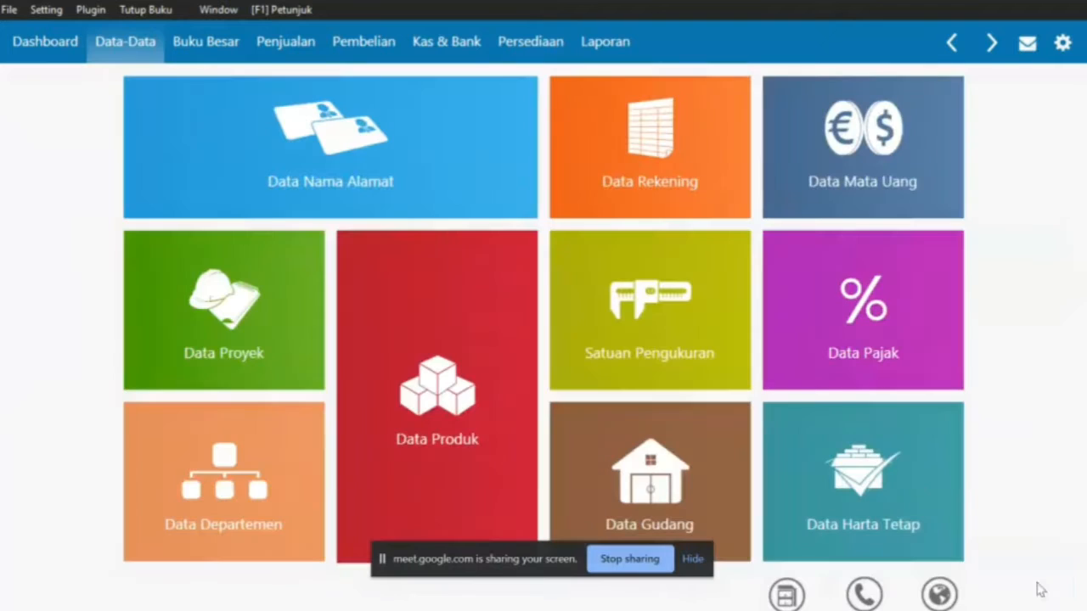
{"action": "mouse_move", "coordinate": [569, 361]}
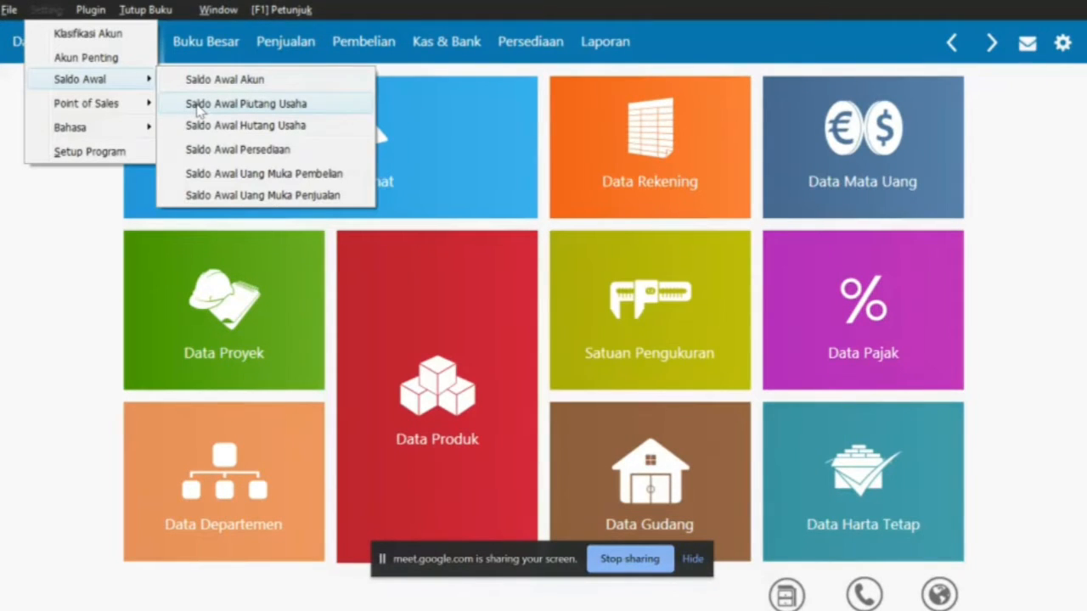
{"action": "left_click", "coordinate": [198, 105]}
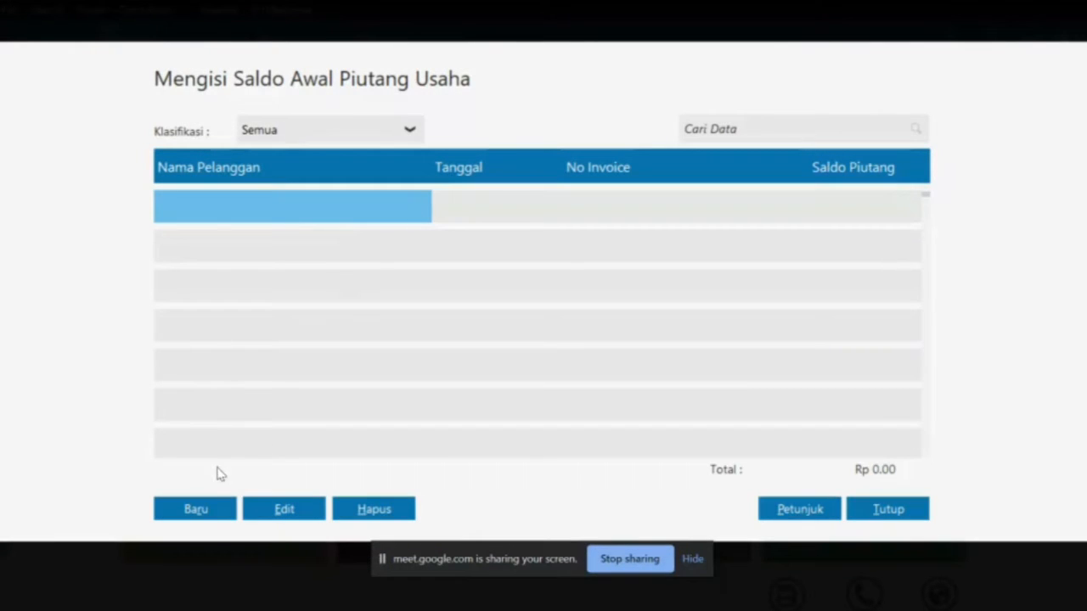
{"action": "left_click", "coordinate": [203, 510]}
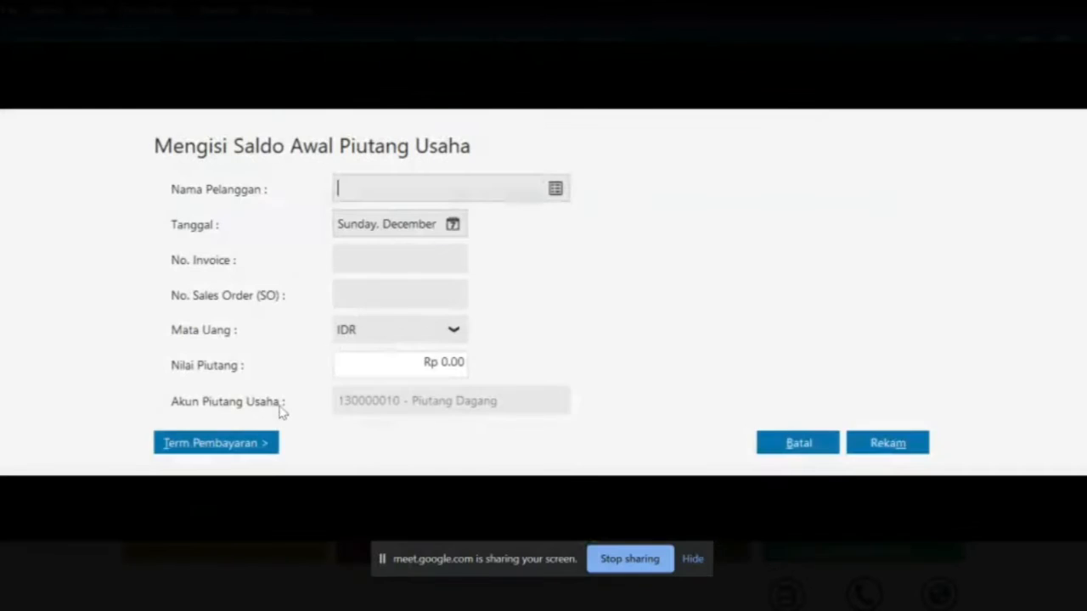
{"action": "left_click", "coordinate": [560, 185]}
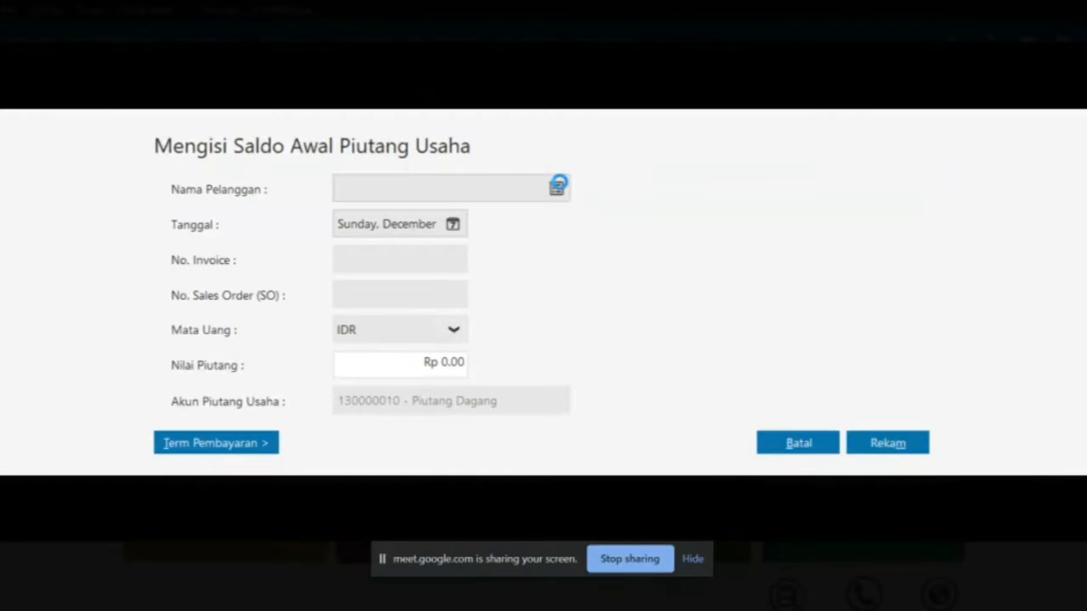
{"action": "double_click", "coordinate": [512, 196]}
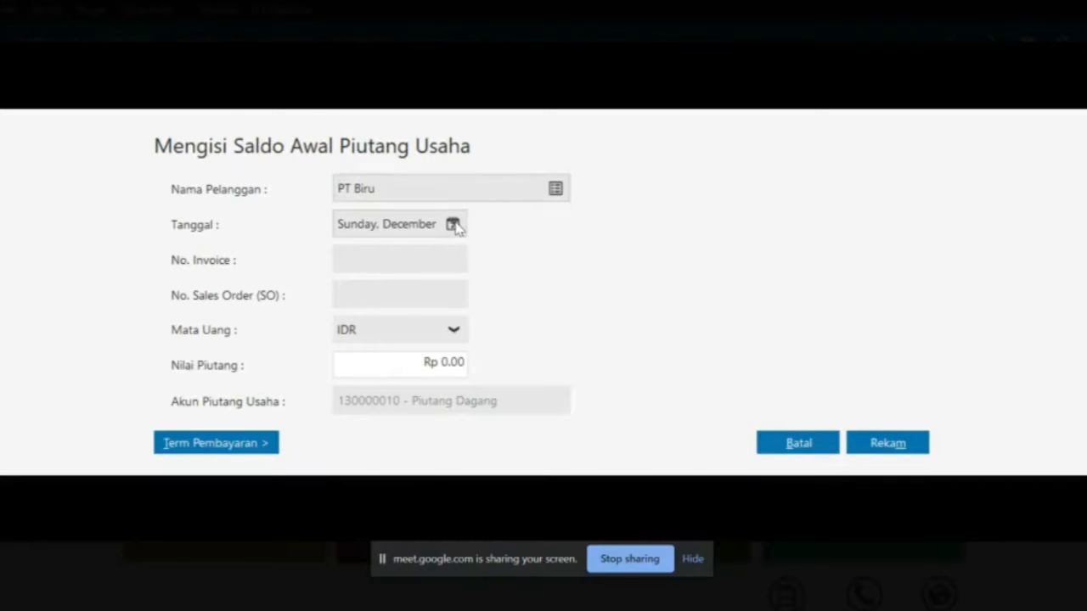
Date PT Biru's receivable 3 December 2019, matching the PDF, and save the entry
{"action": "key", "text": "alt+Tab"}
{"action": "left_click_drag", "start_coordinate": [571, 252], "coordinate": [628, 254]}
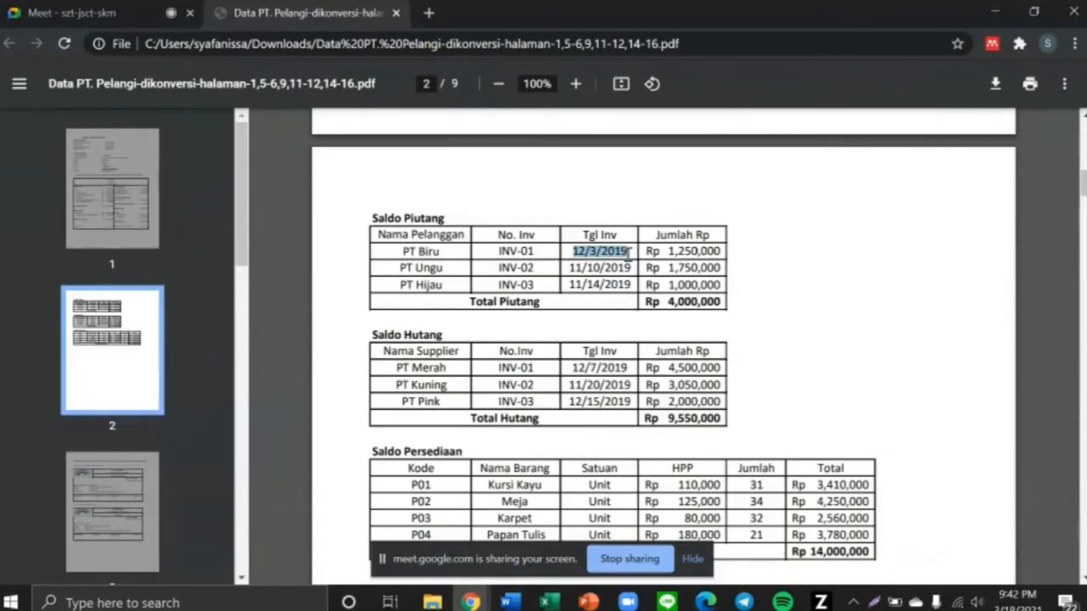
{"action": "key", "text": "alt+Tab"}
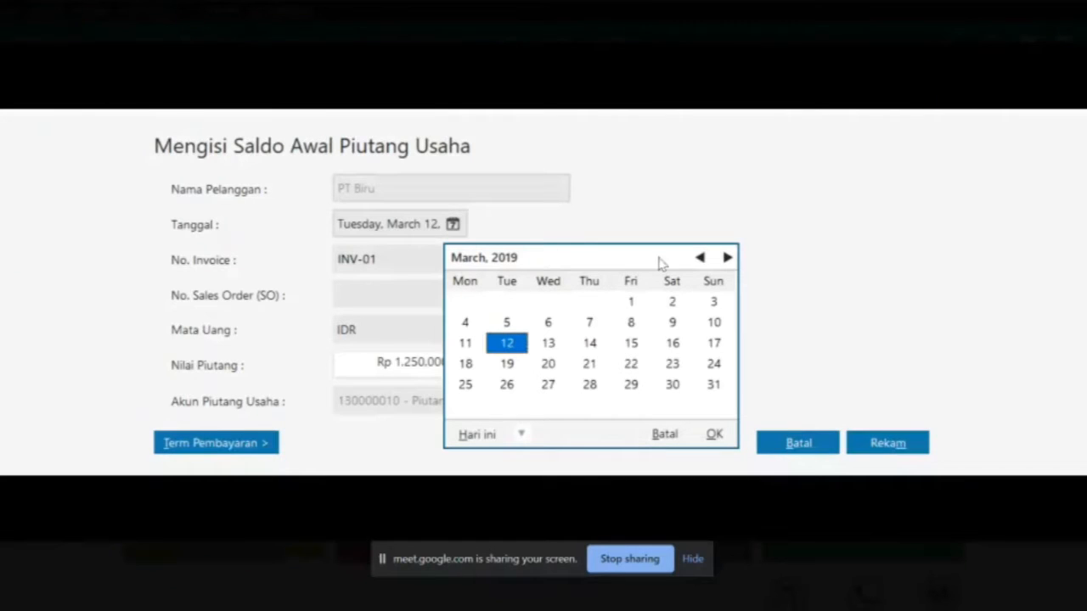
{"action": "left_click", "coordinate": [728, 258]}
{"action": "left_click", "coordinate": [729, 258]}
{"action": "left_click", "coordinate": [728, 258]}
{"action": "left_click", "coordinate": [728, 258]}
{"action": "left_click", "coordinate": [728, 258]}
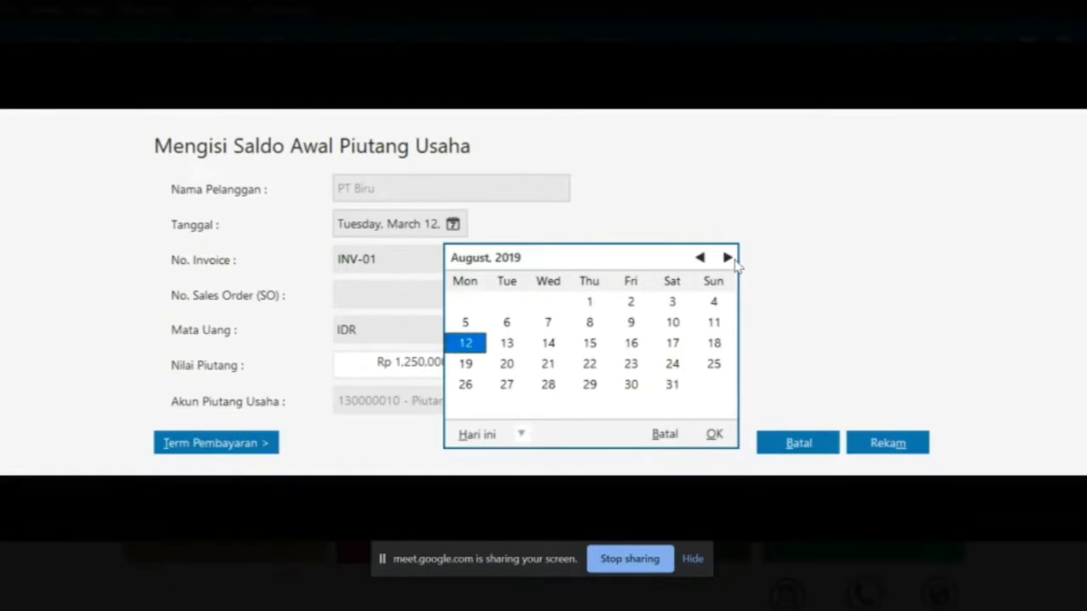
{"action": "left_click", "coordinate": [734, 261]}
{"action": "left_click", "coordinate": [734, 262]}
{"action": "left_click", "coordinate": [734, 262]}
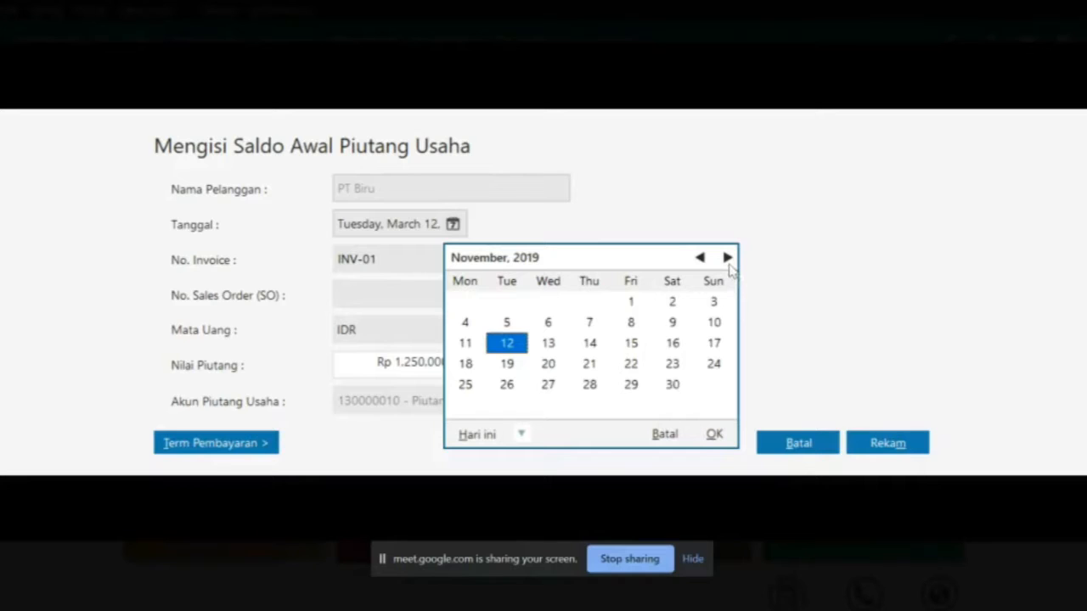
{"action": "left_click", "coordinate": [728, 258]}
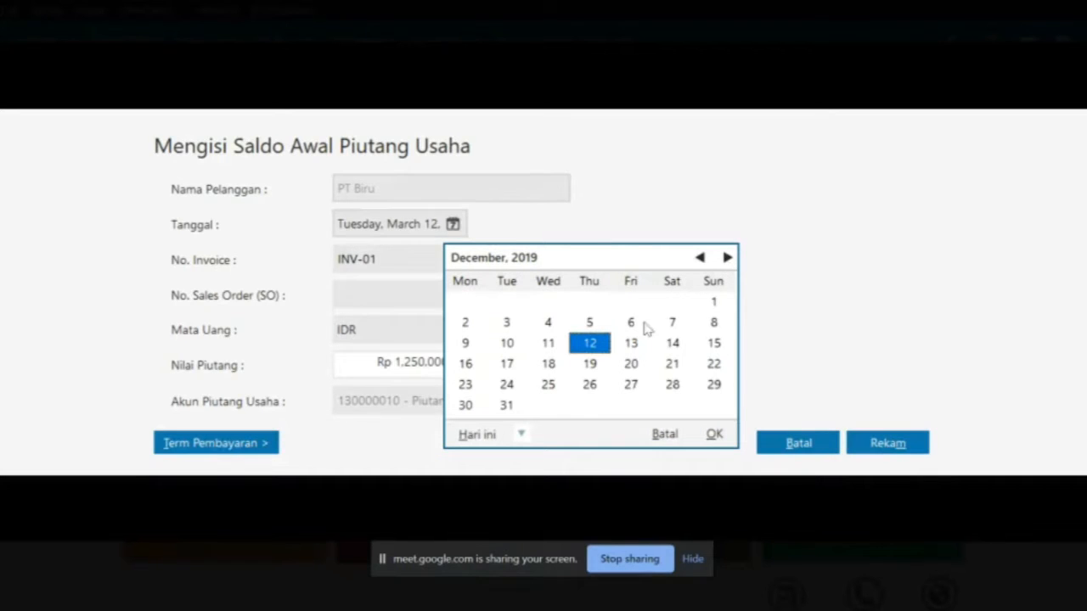
{"action": "left_click", "coordinate": [508, 324]}
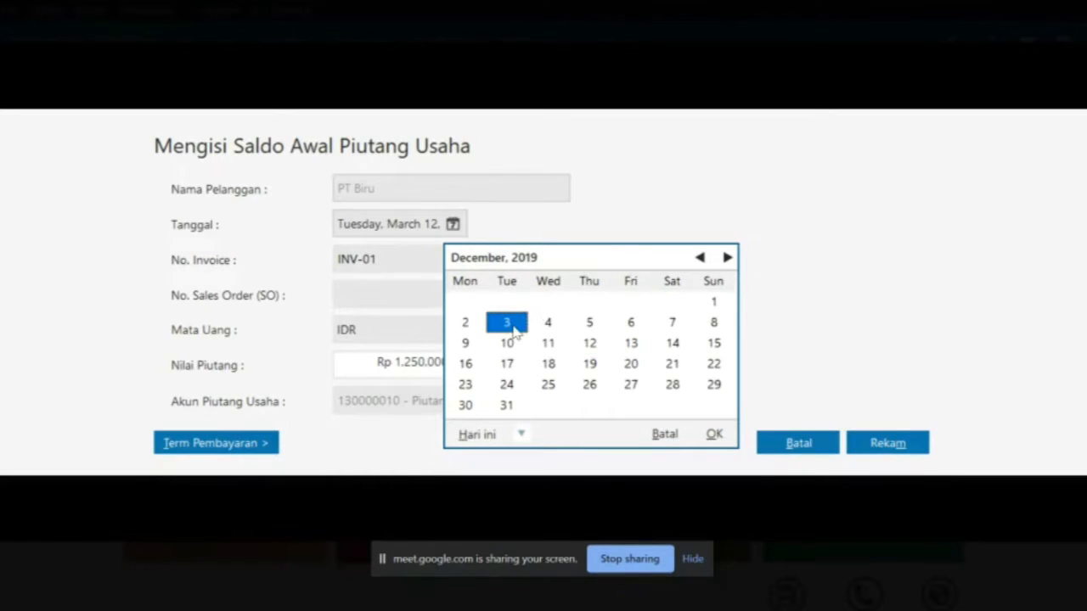
{"action": "left_click", "coordinate": [715, 437]}
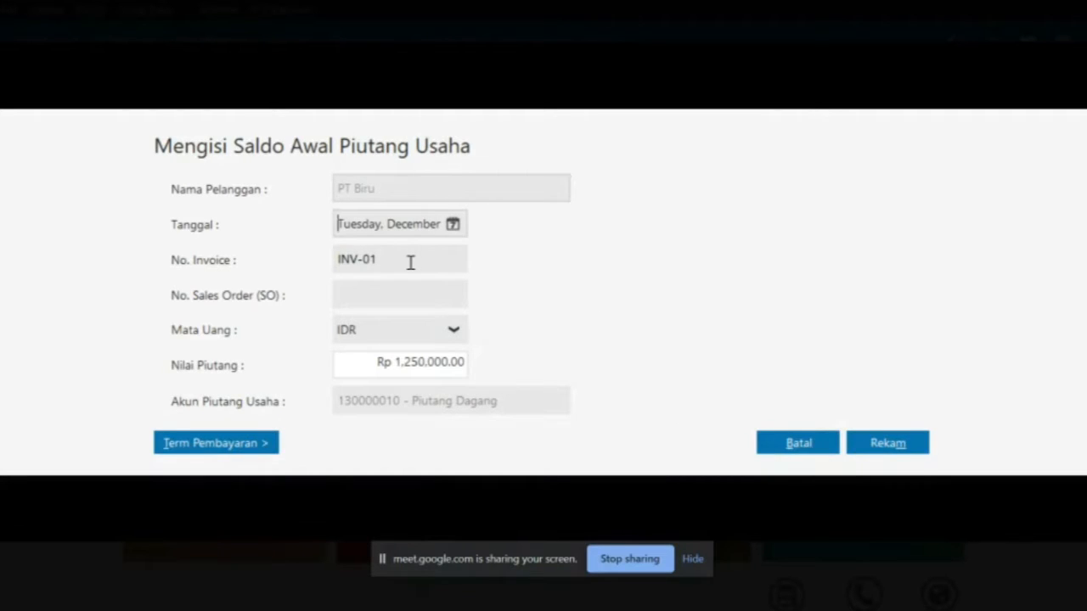
{"action": "left_click", "coordinate": [878, 439]}
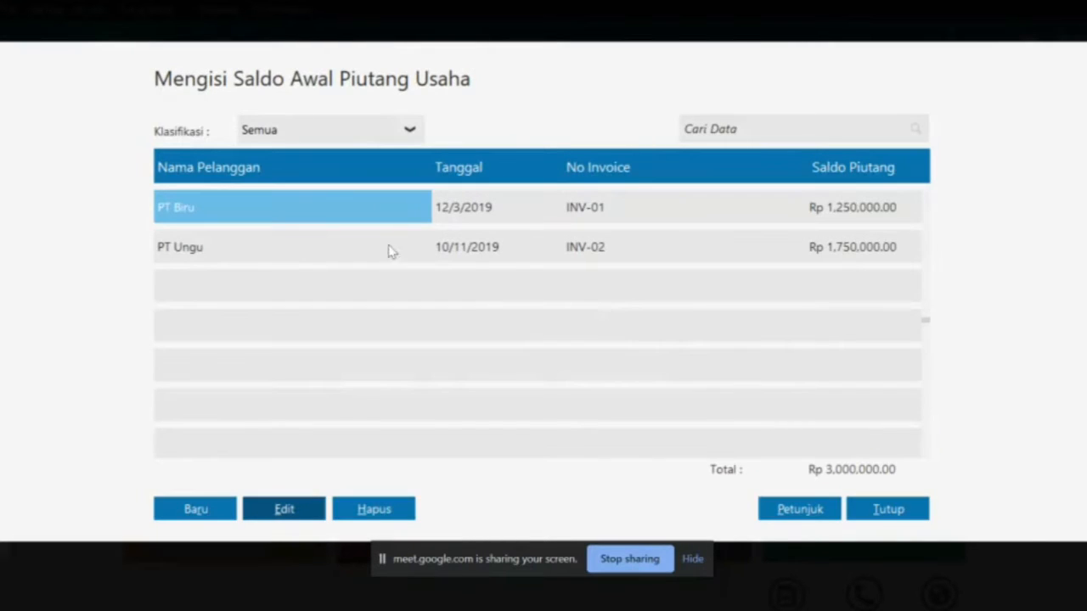
{"action": "left_click", "coordinate": [388, 246]}
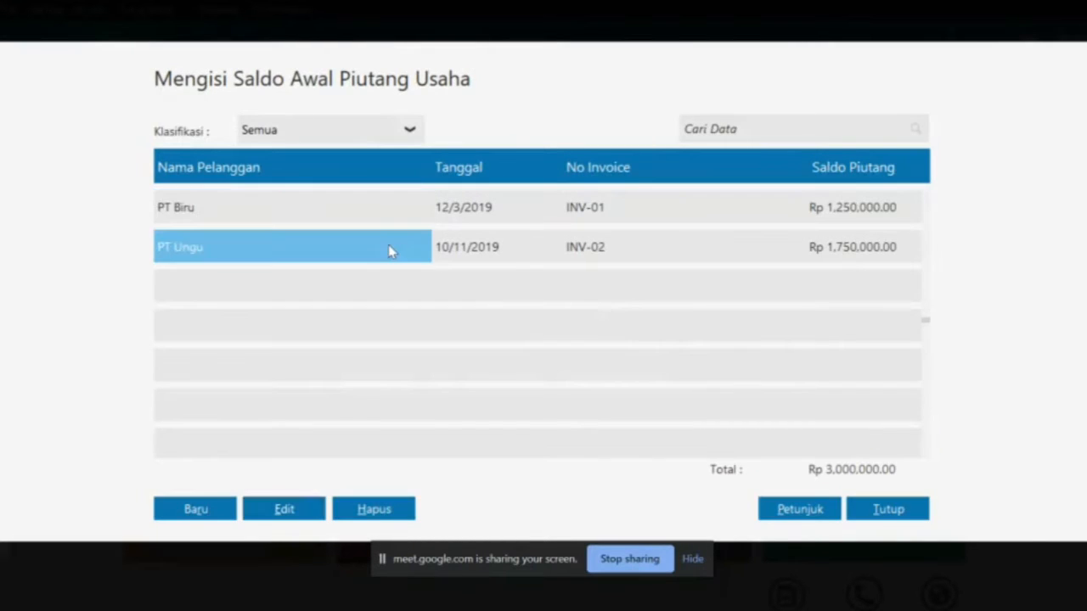
Edit PT Ungu's INV-02 receivable to date it 10 November 2019 and save the correction
{"action": "left_click", "coordinate": [279, 515]}
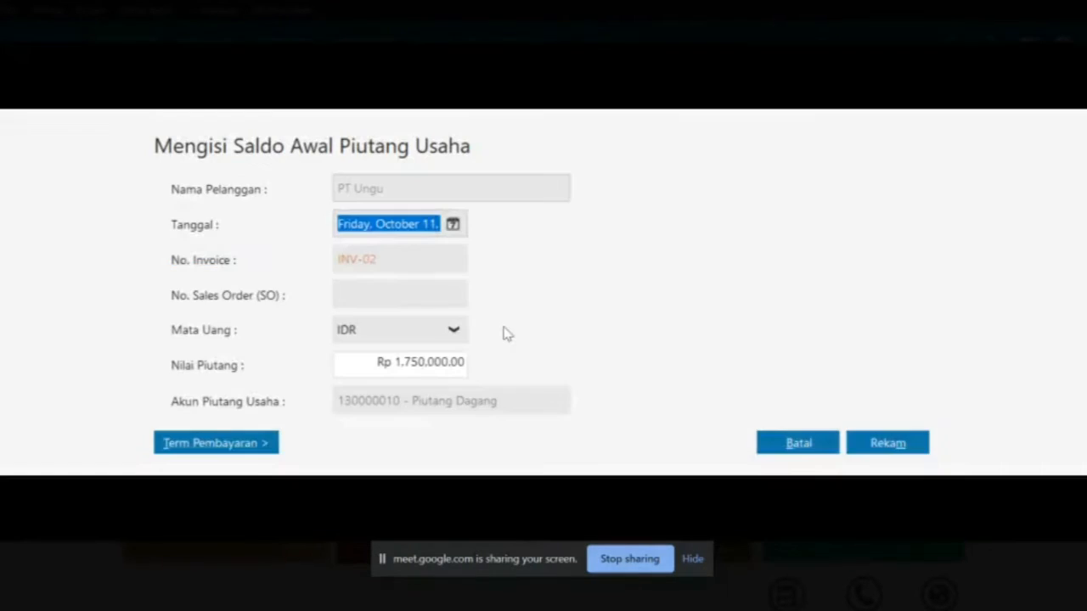
{"action": "left_click", "coordinate": [453, 224]}
{"action": "key", "text": "alt+Tab"}
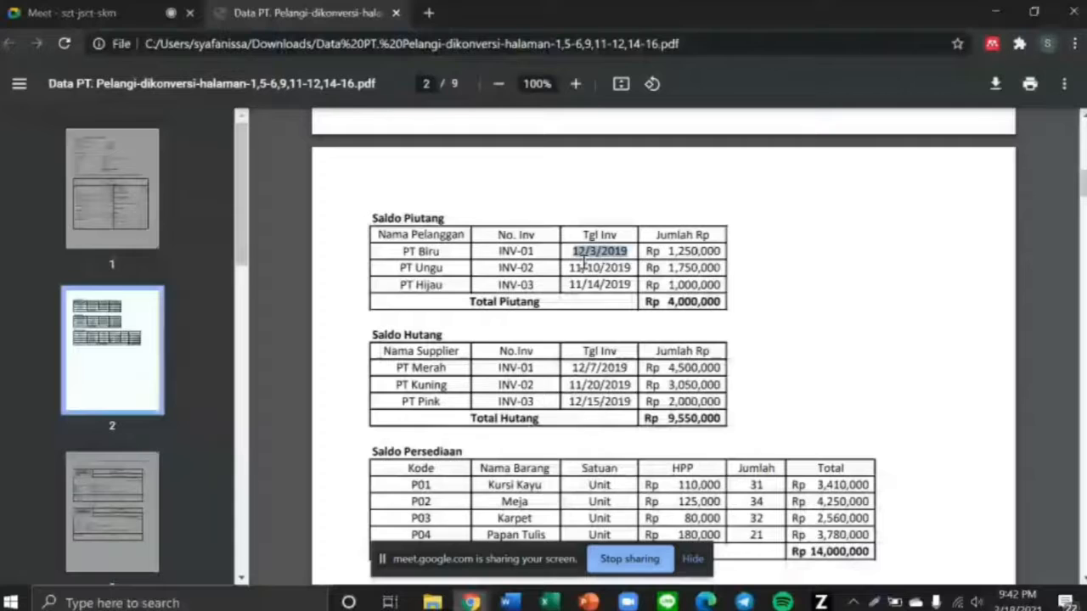
{"action": "left_click_drag", "start_coordinate": [567, 267], "coordinate": [641, 268]}
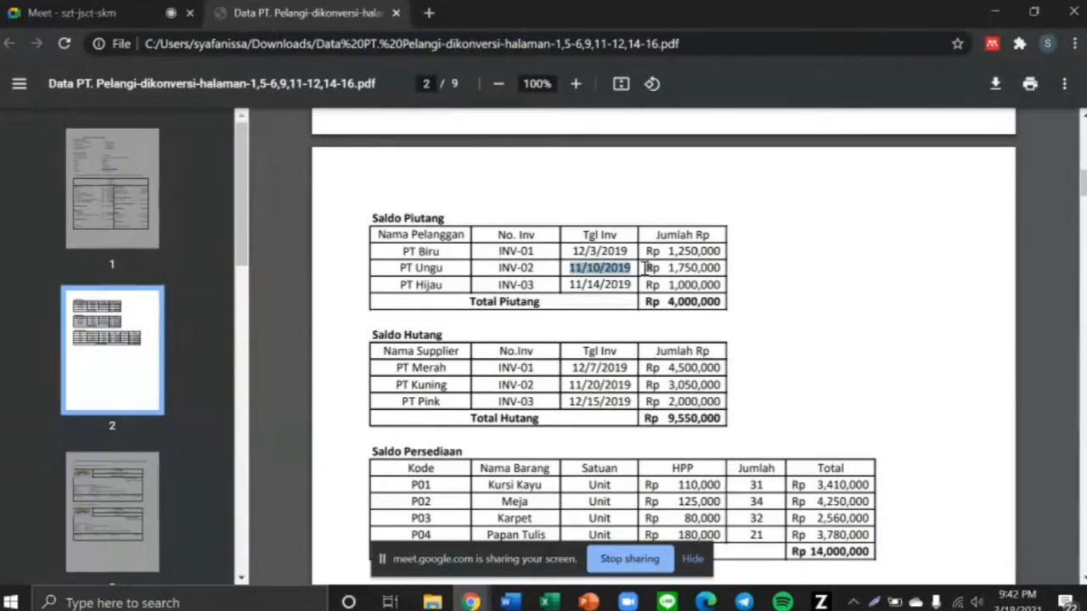
{"action": "key", "text": "alt+Tab"}
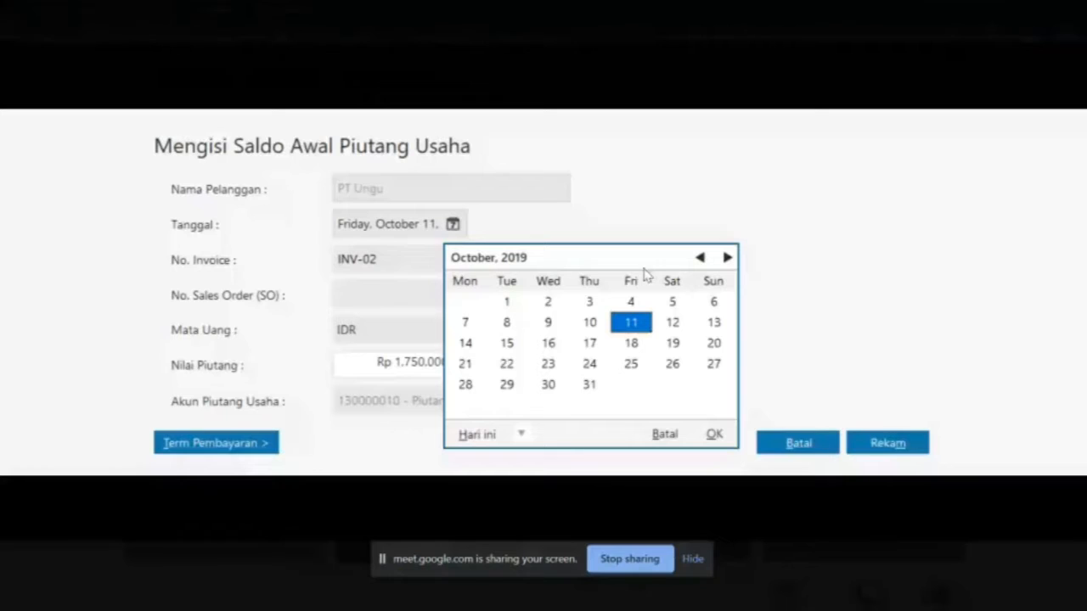
{"action": "left_click", "coordinate": [727, 258]}
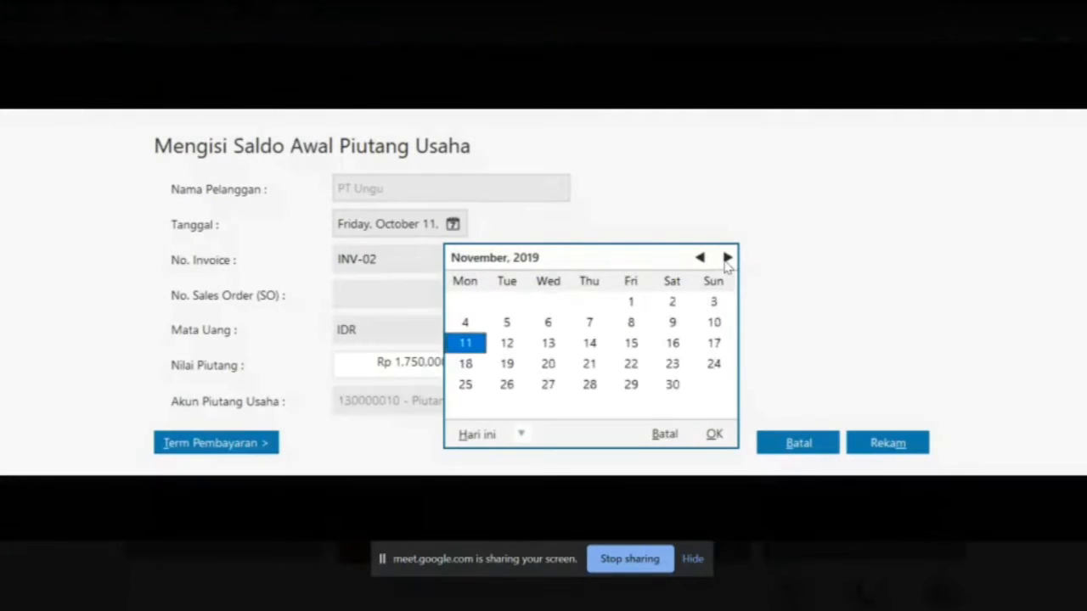
{"action": "left_click", "coordinate": [713, 323]}
{"action": "left_click", "coordinate": [714, 435]}
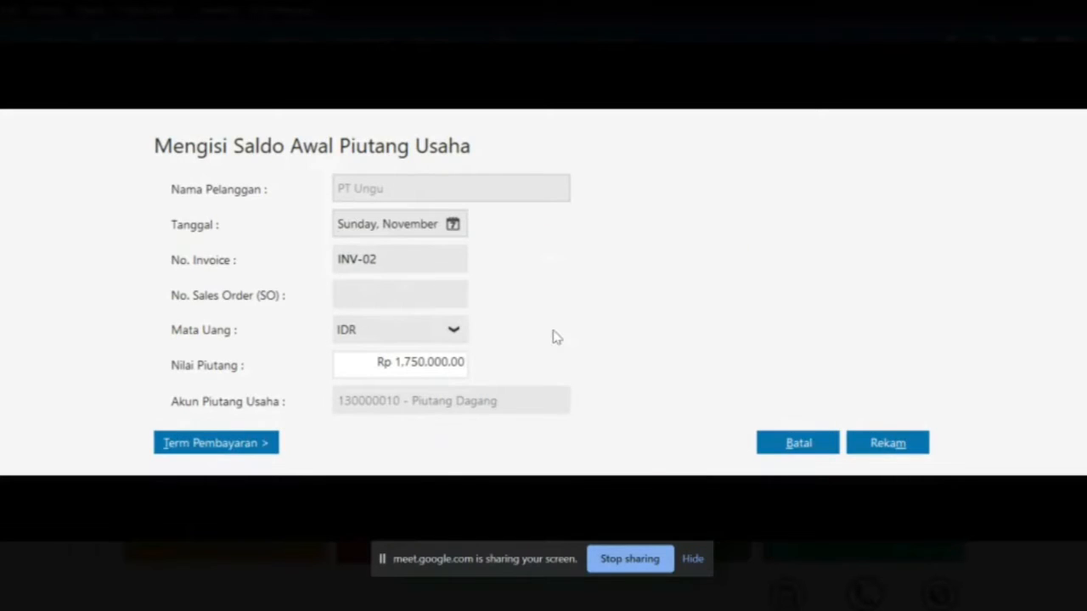
{"action": "left_click", "coordinate": [886, 443]}
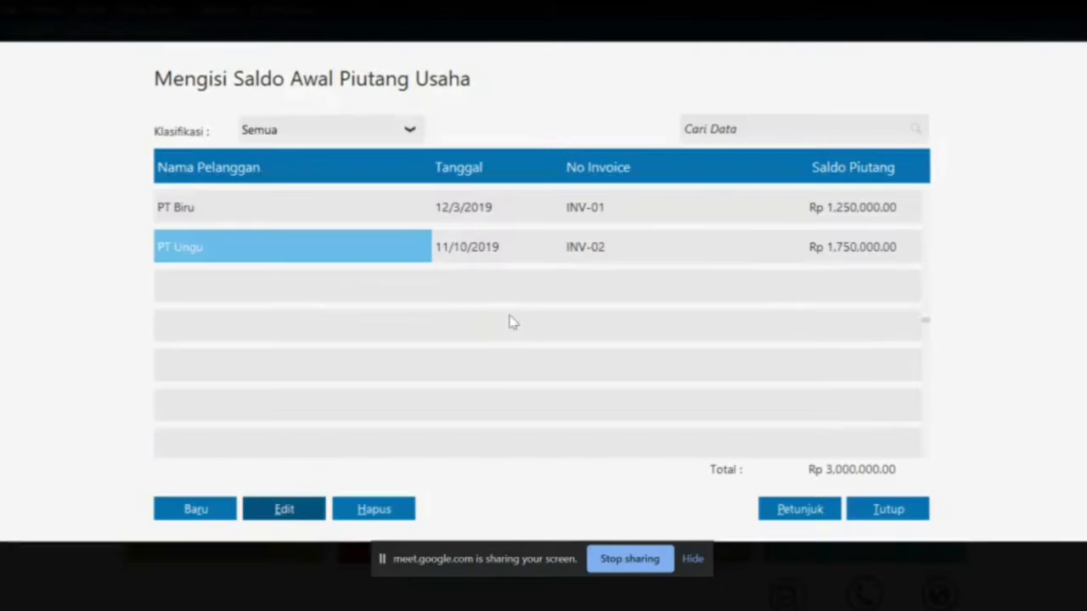
{"action": "left_click", "coordinate": [196, 506]}
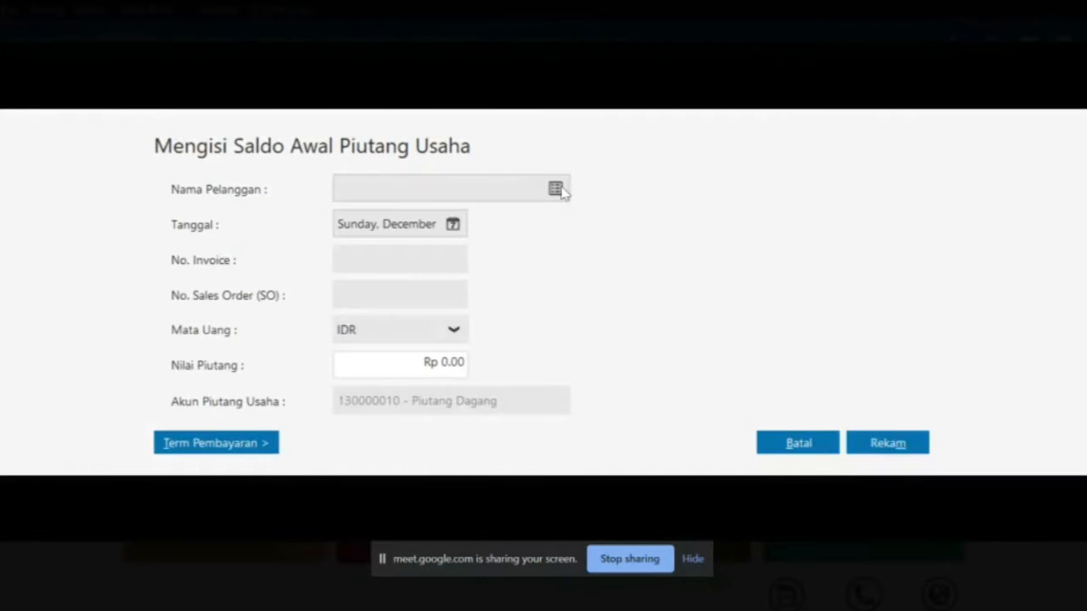
Choose PT Hijau as the customer and date the receivable 14 November 2019
{"action": "left_click", "coordinate": [555, 189]}
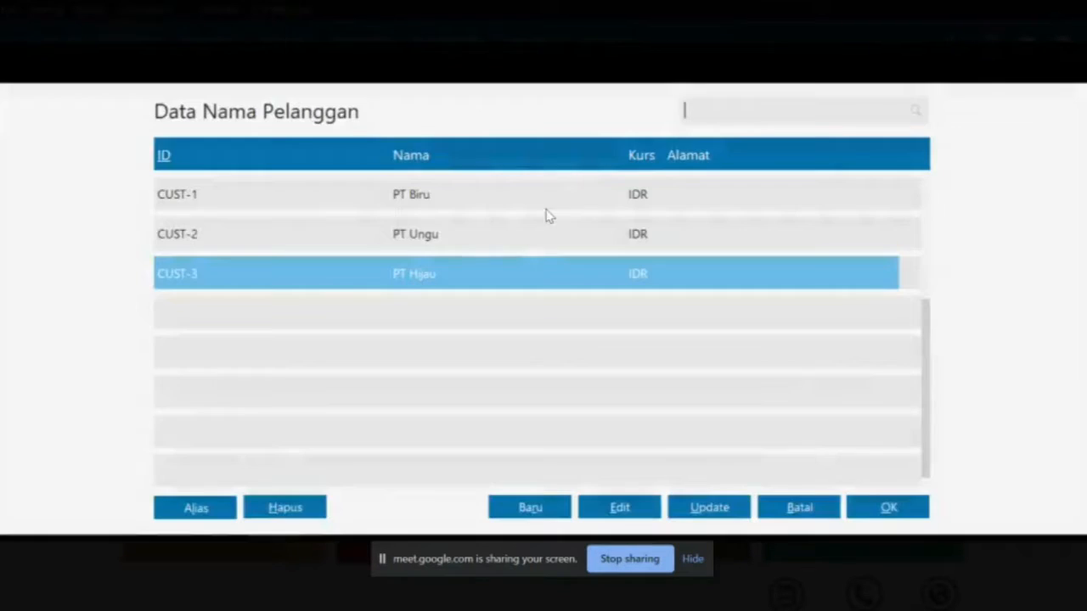
{"action": "double_click", "coordinate": [468, 269]}
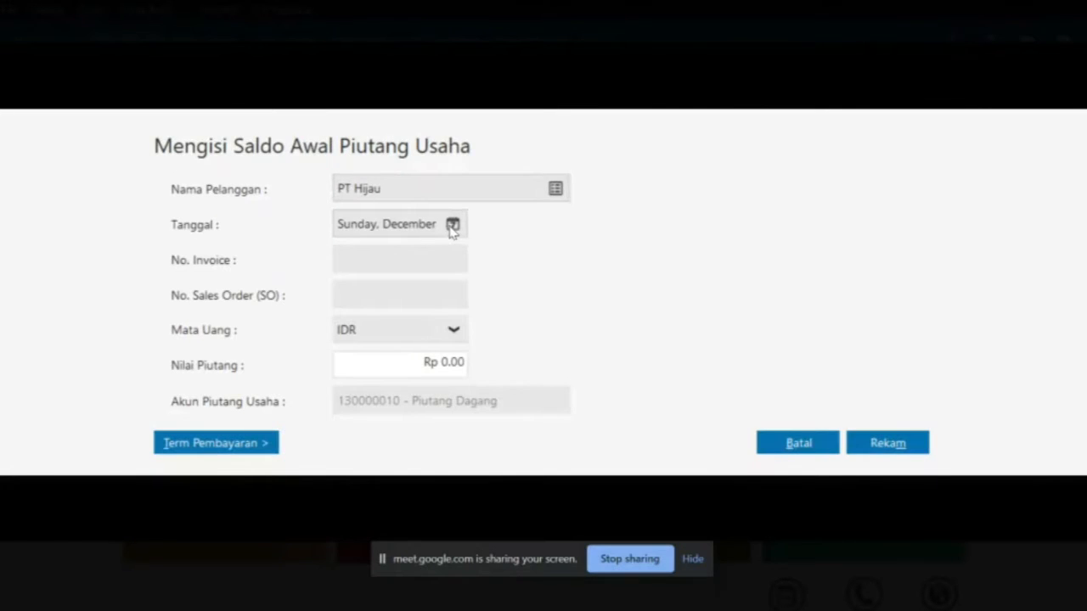
{"action": "key", "text": "alt+Tab"}
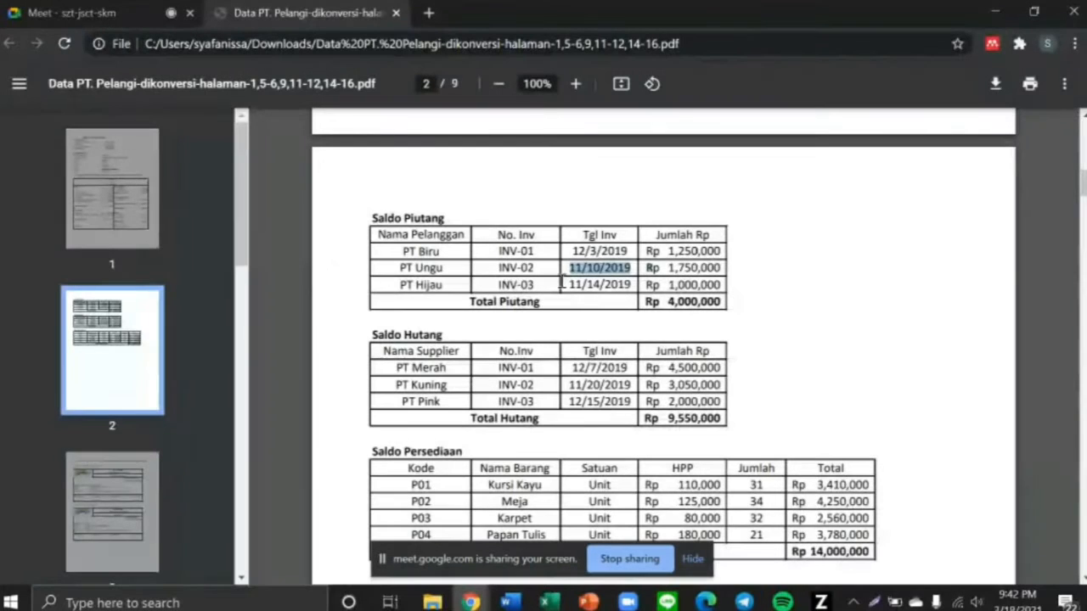
{"action": "left_click_drag", "start_coordinate": [561, 285], "coordinate": [638, 286]}
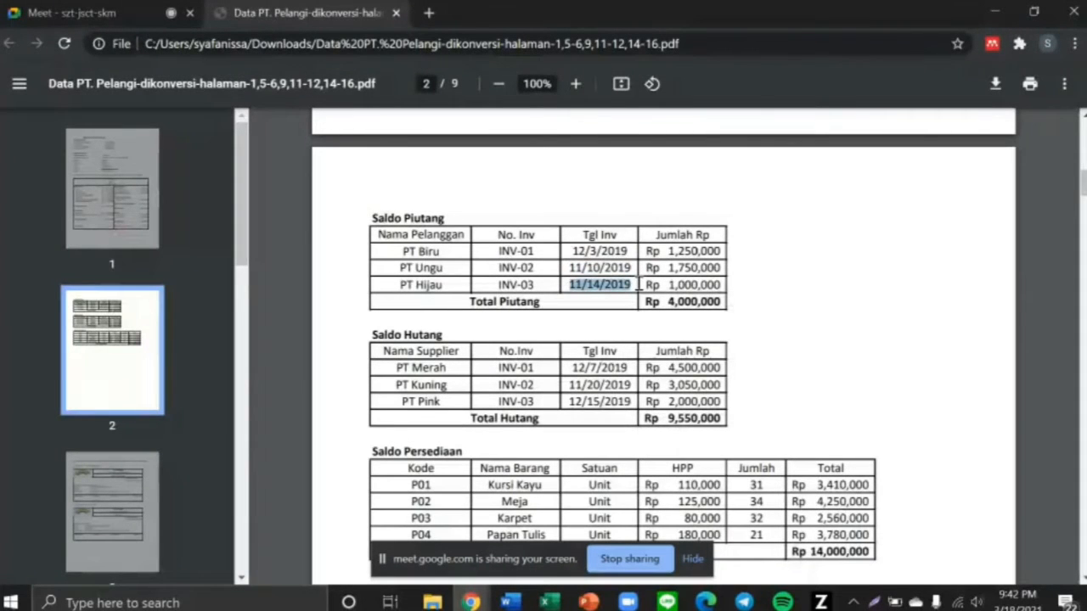
{"action": "key", "text": "alt+Tab"}
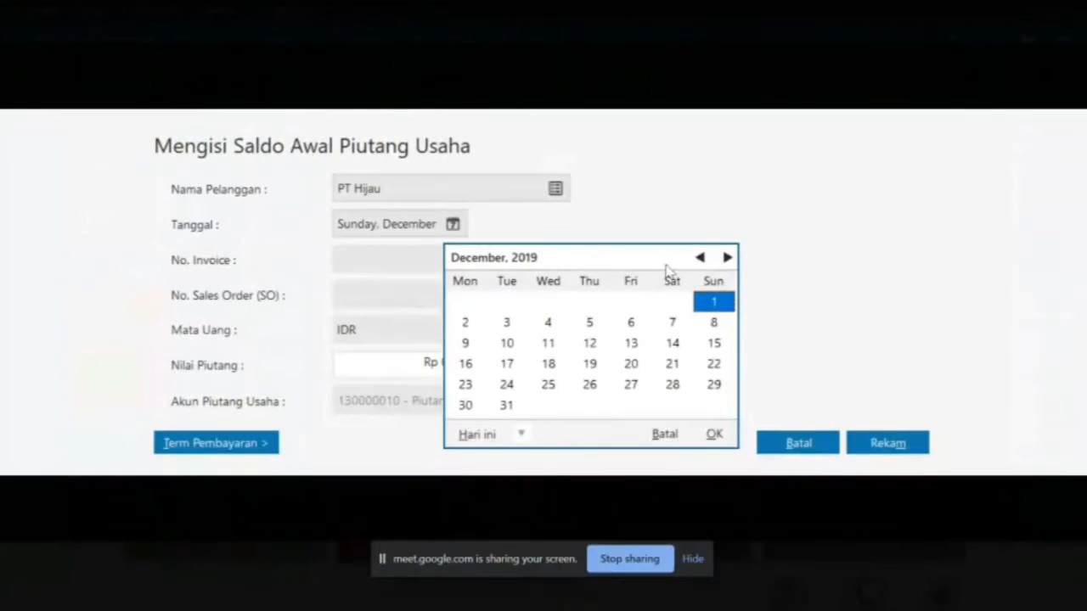
{"action": "left_click", "coordinate": [700, 258]}
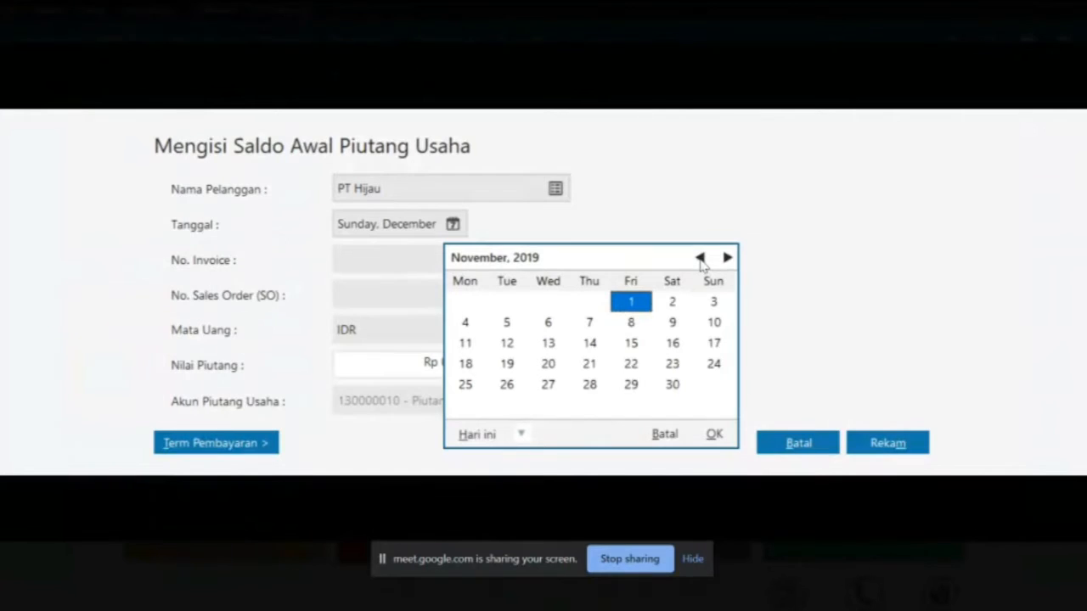
{"action": "left_click", "coordinate": [587, 347]}
{"action": "left_click", "coordinate": [713, 433]}
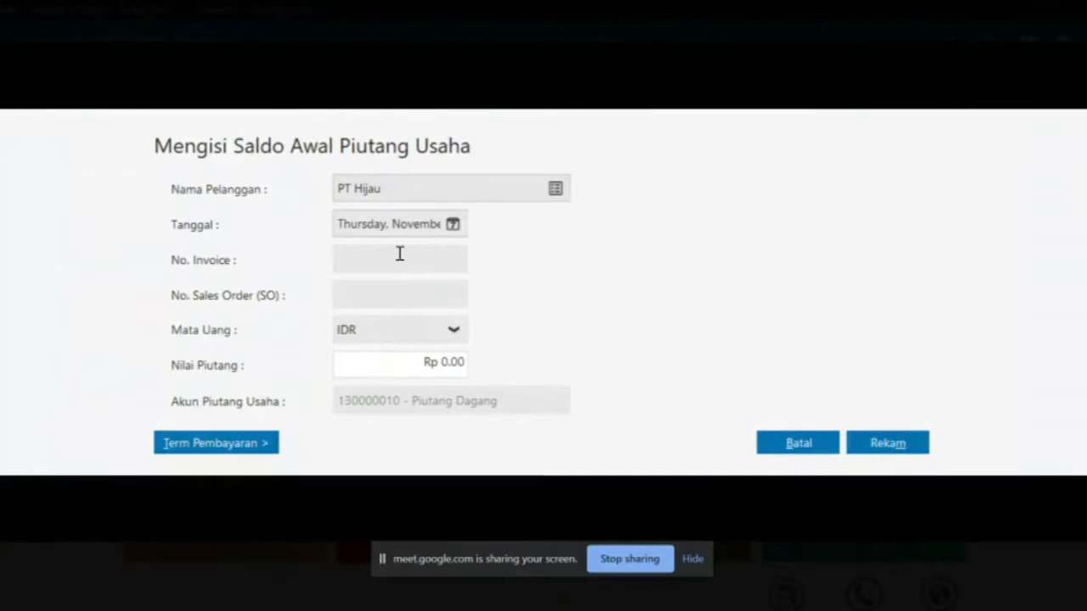
Enter invoice INV-03 with an amount of Rp 1,000,000 and save PT Hijau's receivable
{"action": "key", "text": "alt+Tab"}
{"action": "left_click_drag", "start_coordinate": [500, 286], "coordinate": [544, 289]}
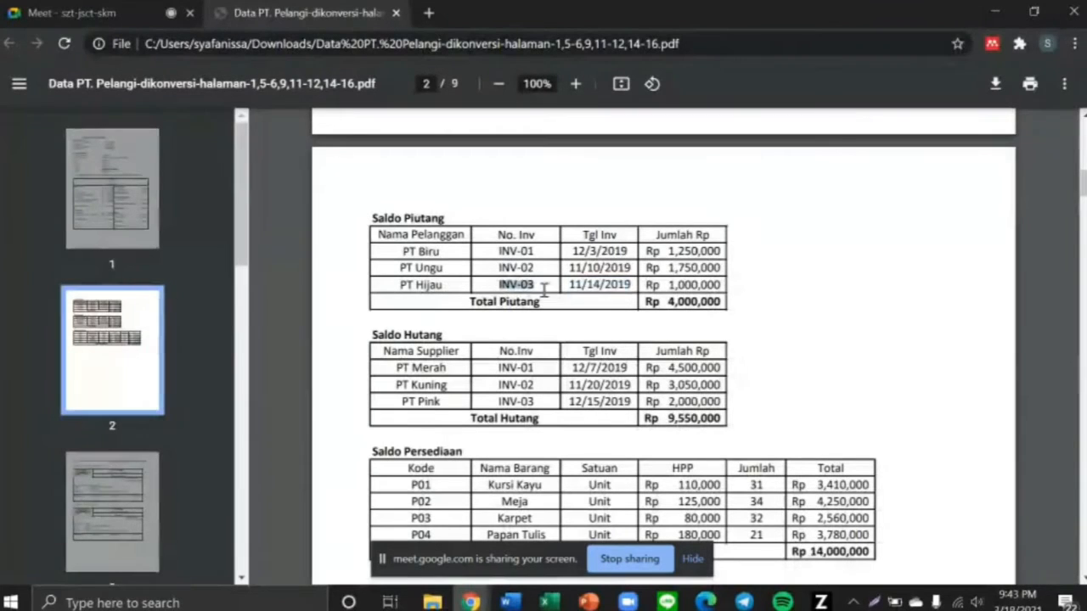
{"action": "key", "text": "alt+Tab"}
{"action": "type", "text": "IN"}
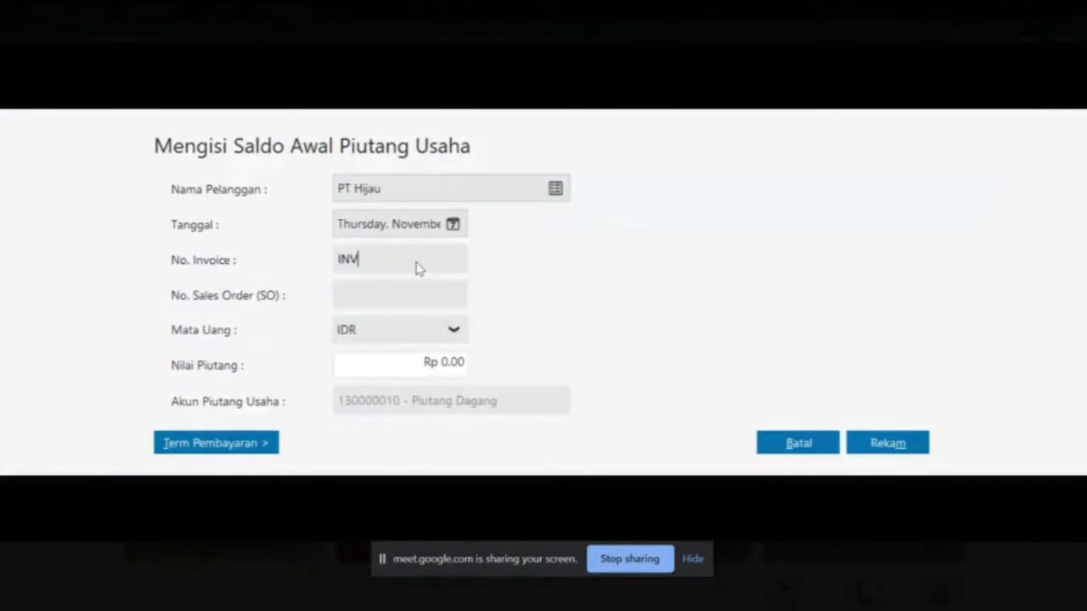
{"action": "left_click", "coordinate": [445, 362]}
{"action": "key", "text": "alt+Tab"}
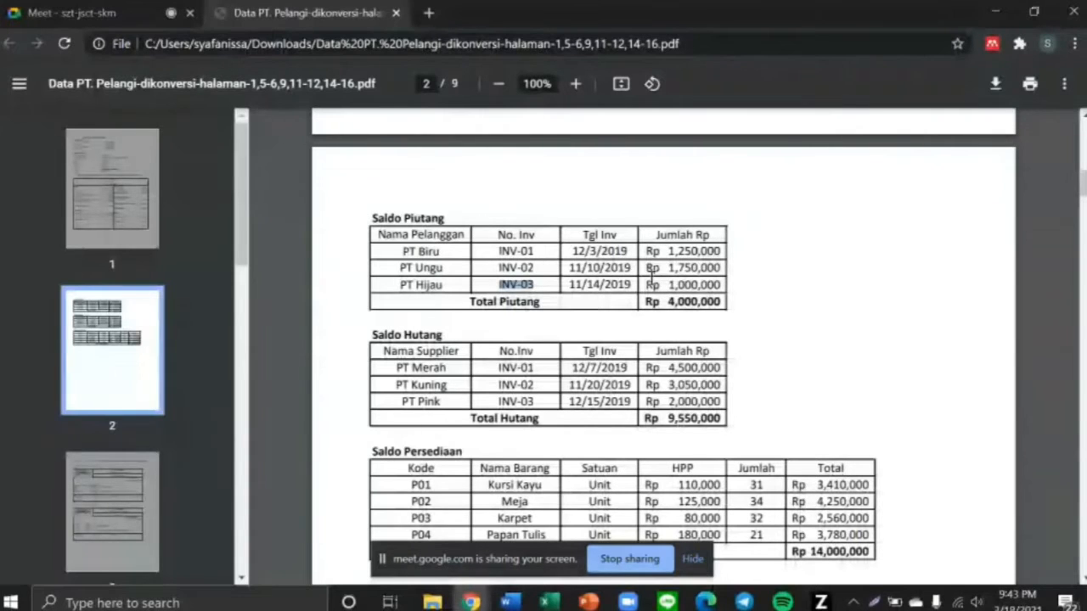
{"action": "left_click_drag", "start_coordinate": [649, 284], "coordinate": [722, 286]}
{"action": "key", "text": "alt+Tab"}
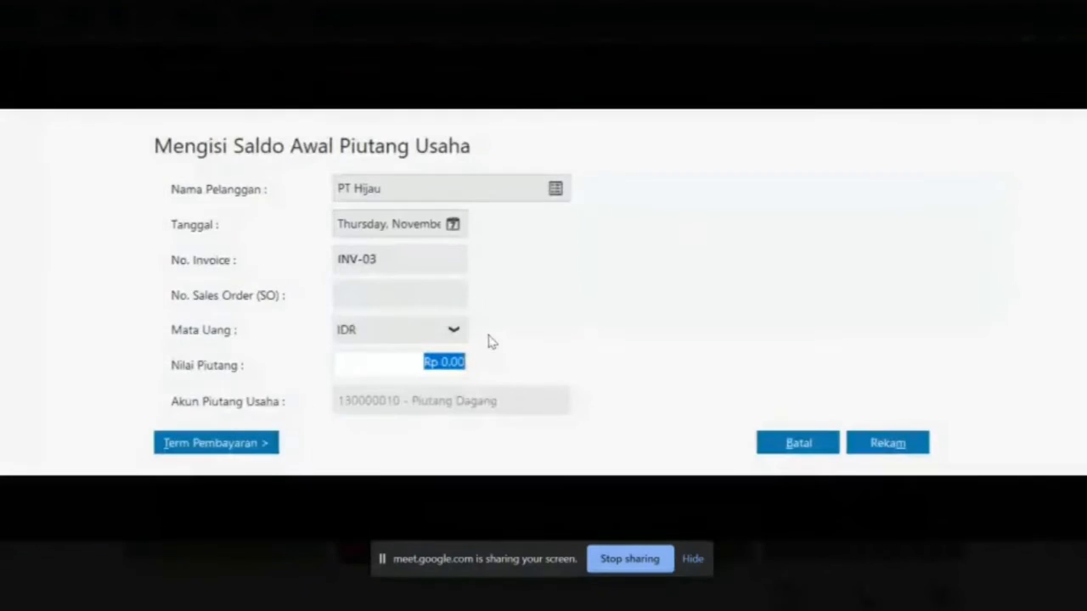
{"action": "type", "text": "1."}
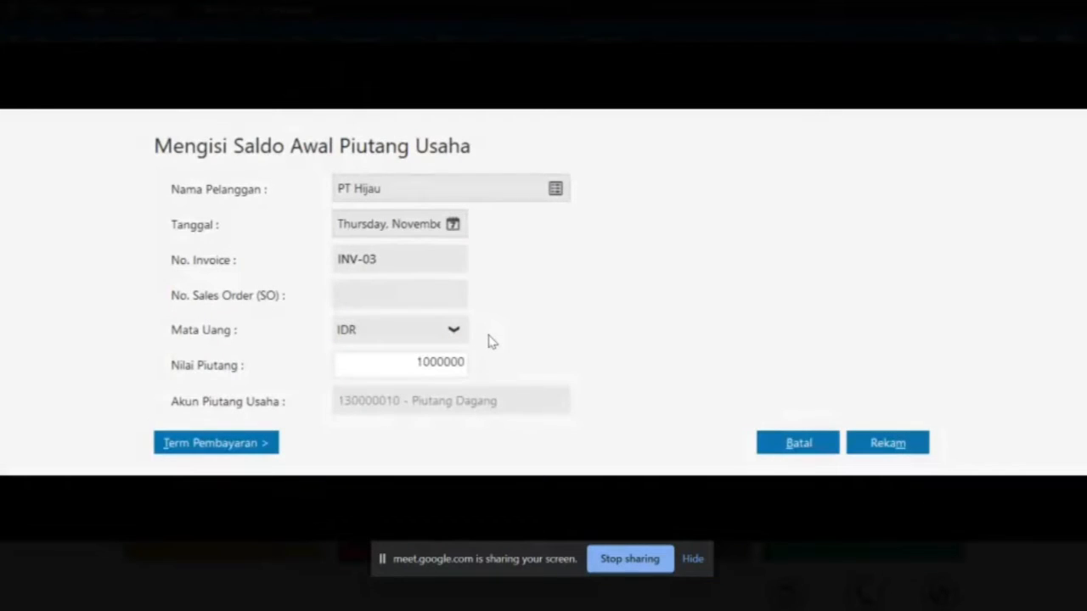
{"action": "type", "text": "000.000"}
{"action": "key", "text": "Tab"}
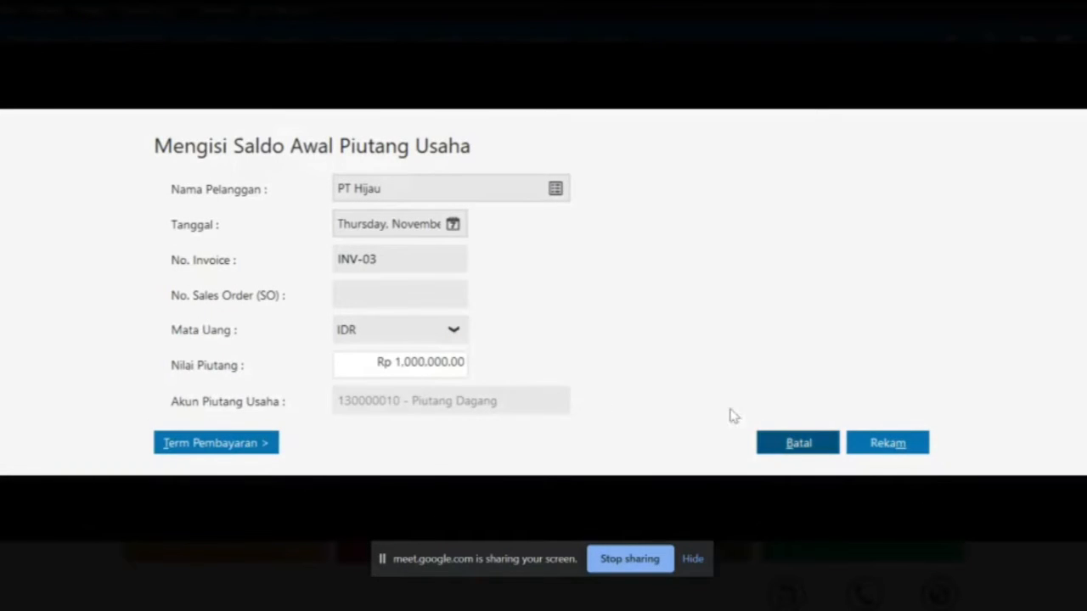
{"action": "left_click", "coordinate": [871, 441]}
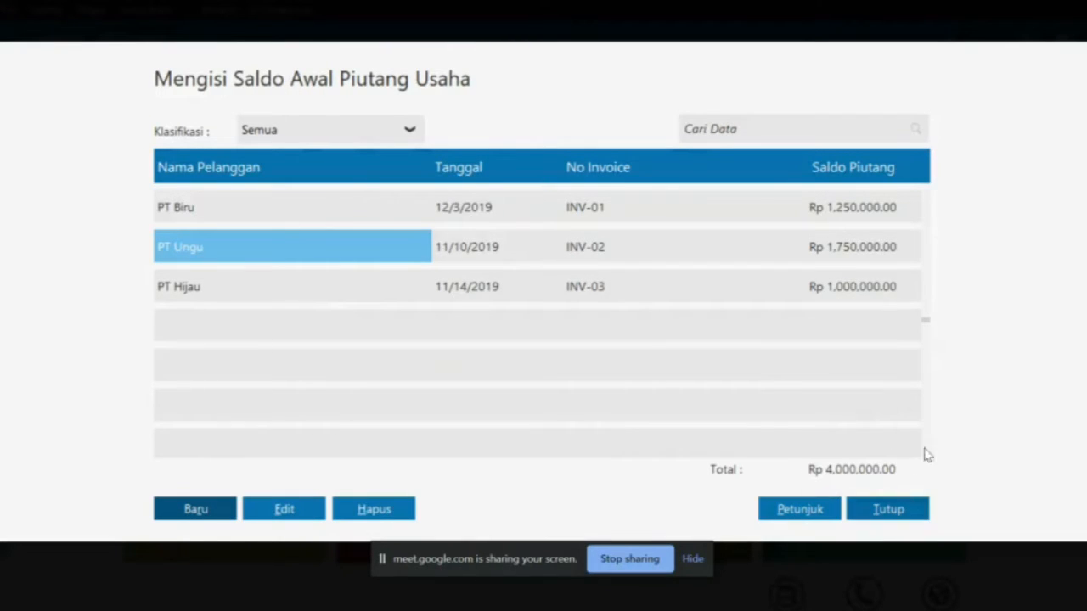
{"action": "key", "text": "alt+Tab"}
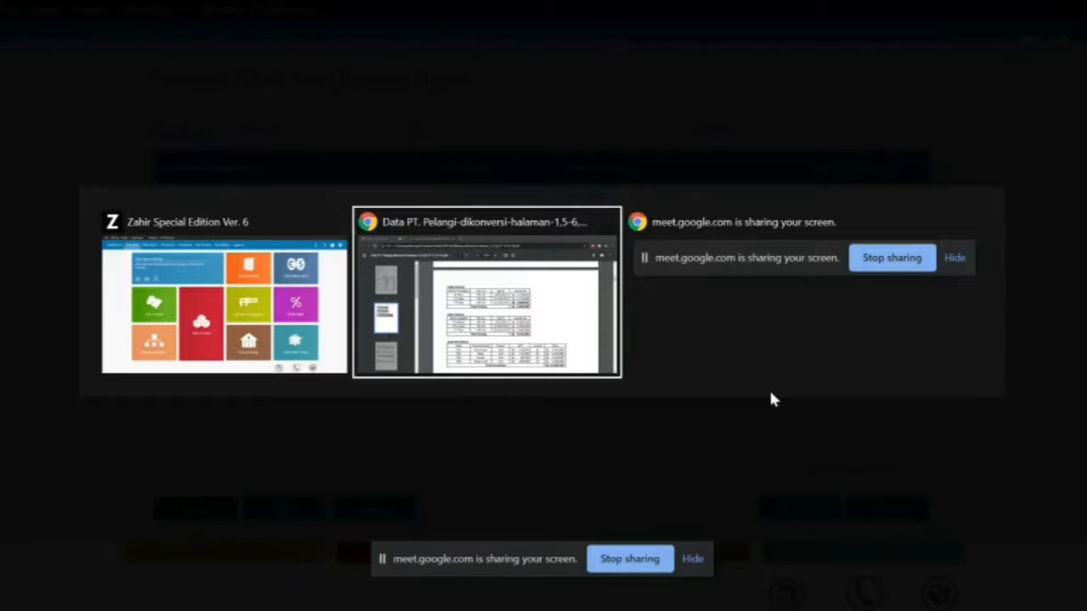
Check the PDF's 4,000,000 Piutang Dagang balance against the page 2 receivables table
{"action": "scroll", "coordinate": [645, 318], "scroll_direction": "up", "scroll_amount": 5}
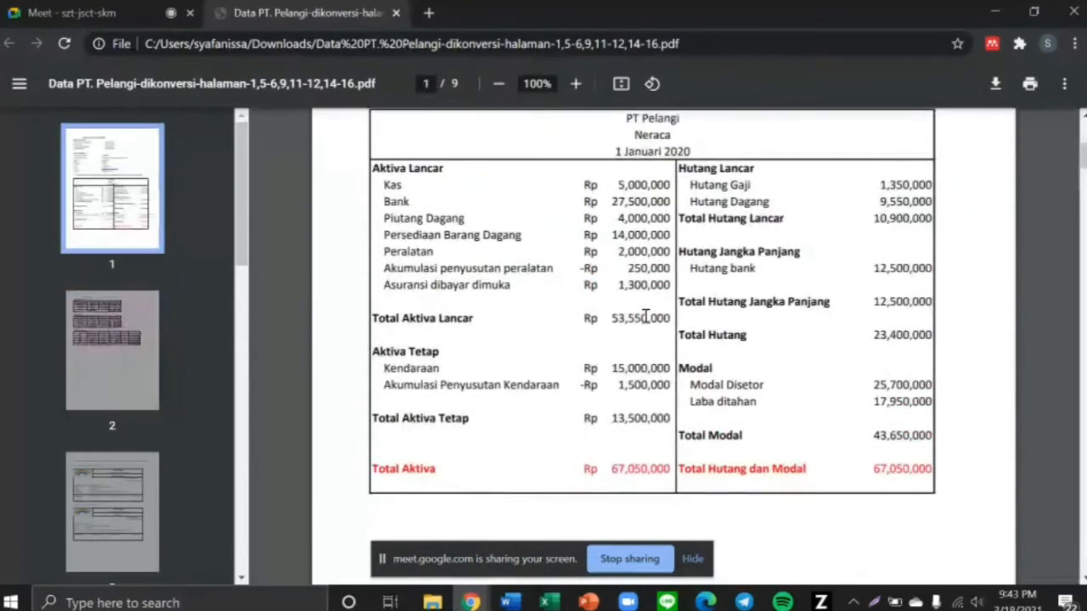
{"action": "scroll", "coordinate": [646, 316], "scroll_direction": "up", "scroll_amount": 1}
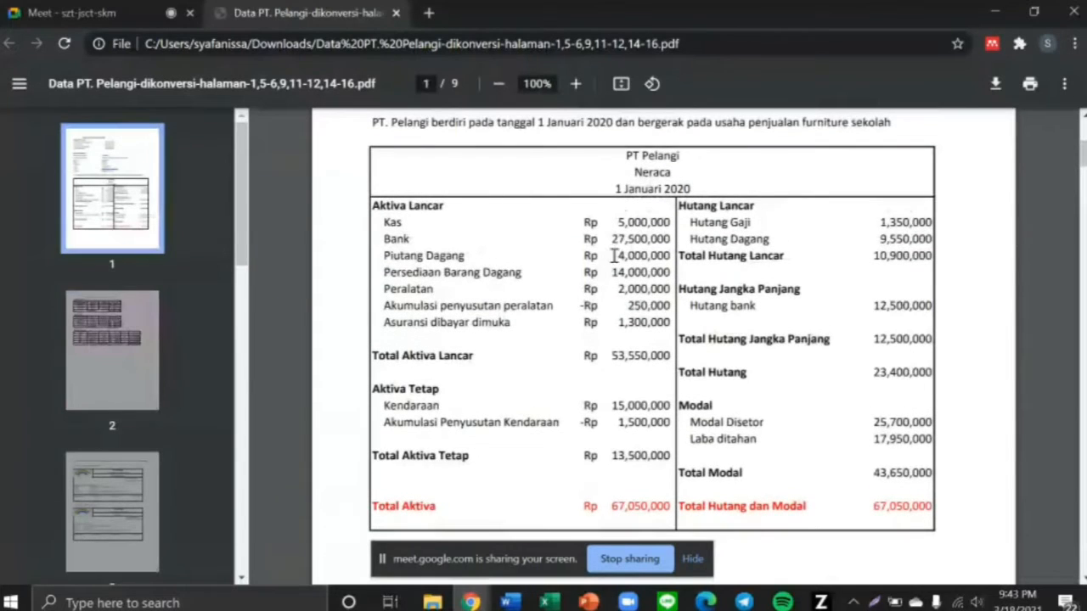
{"action": "left_click_drag", "start_coordinate": [609, 256], "coordinate": [671, 260]}
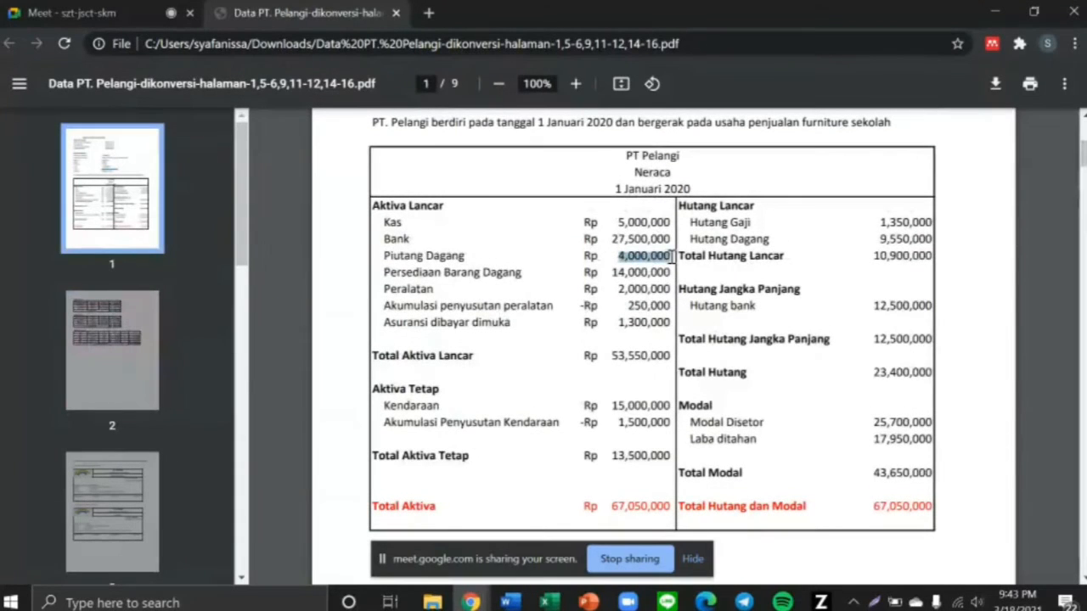
{"action": "scroll", "coordinate": [671, 384], "scroll_direction": "down", "scroll_amount": 7}
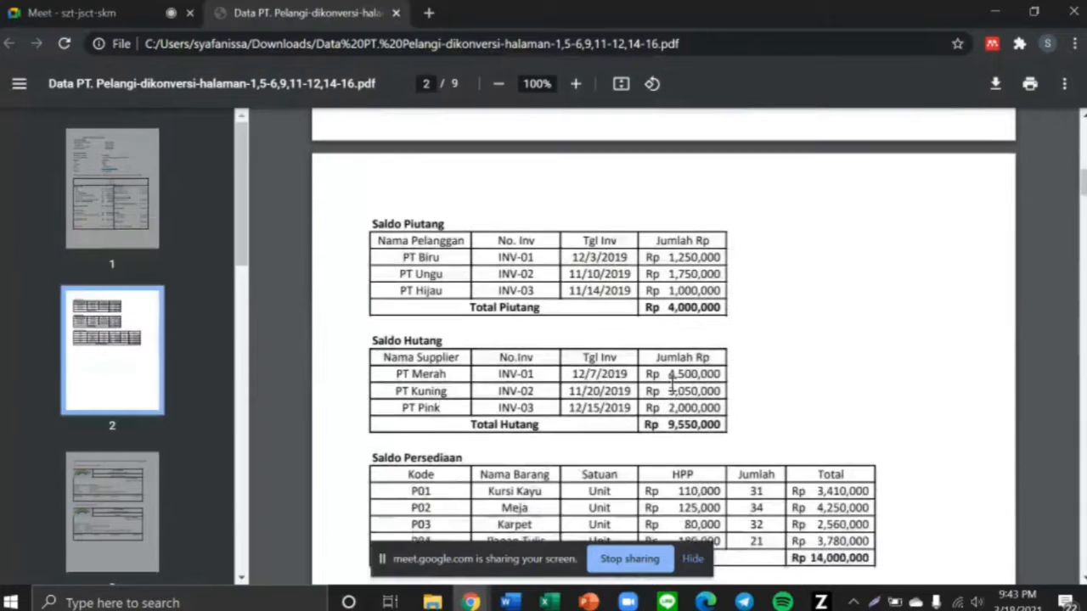
{"action": "key", "text": "alt+Tab"}
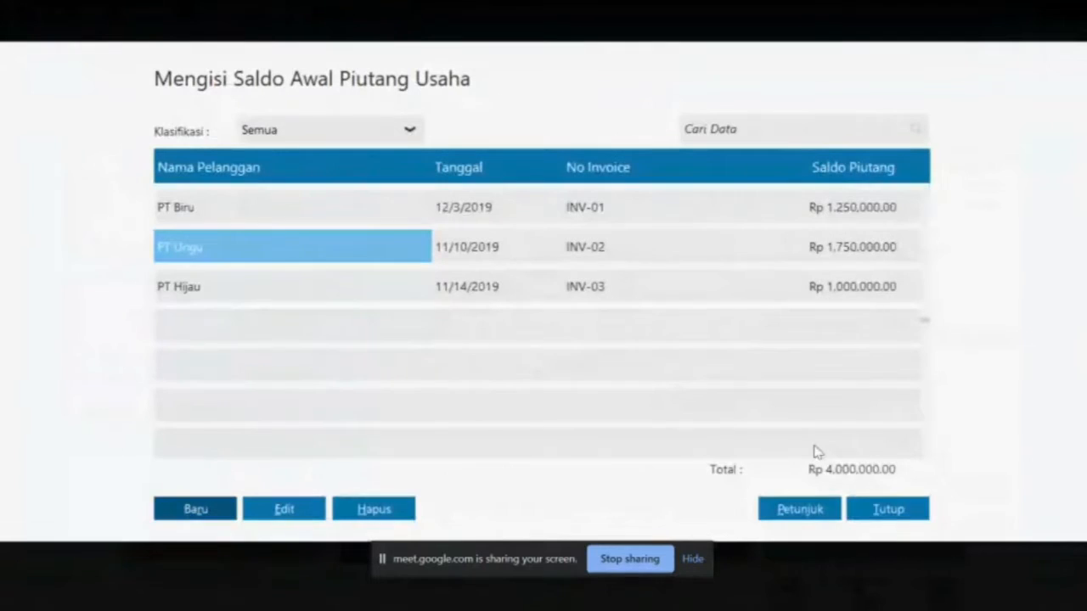
Open Saldo Awal Hutang Usaha and start a new opening payable for supplier PT Merah
{"action": "left_click", "coordinate": [888, 510]}
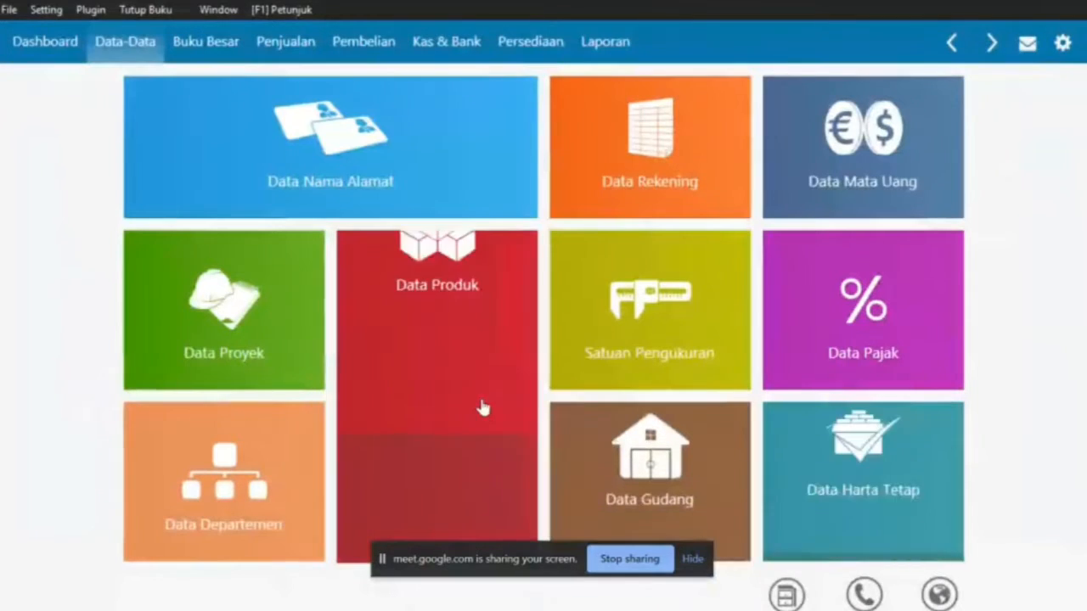
{"action": "left_click", "coordinate": [46, 9]}
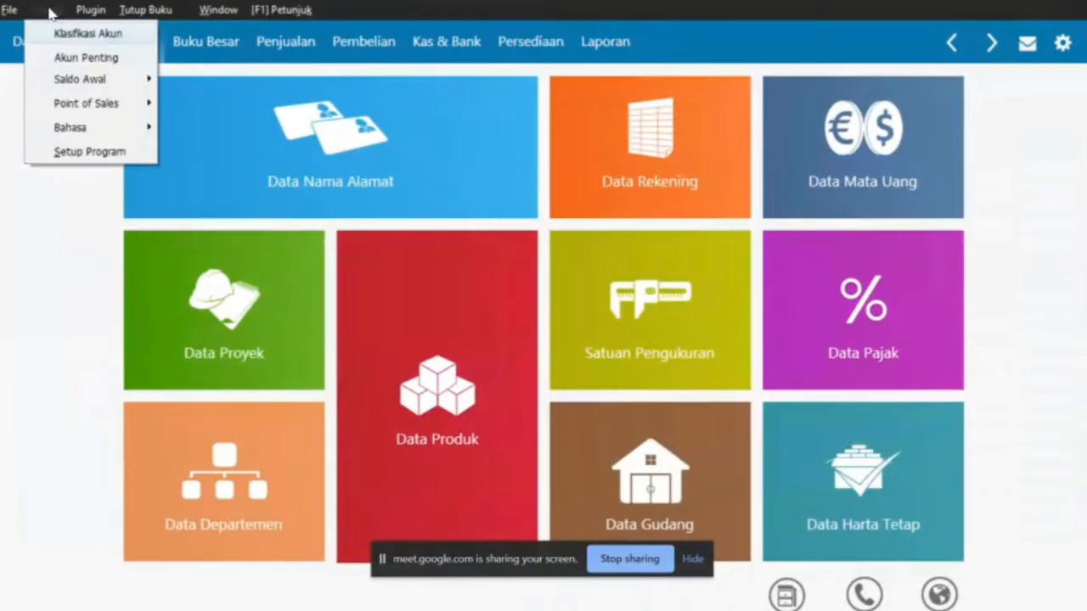
{"action": "mouse_move", "coordinate": [98, 80]}
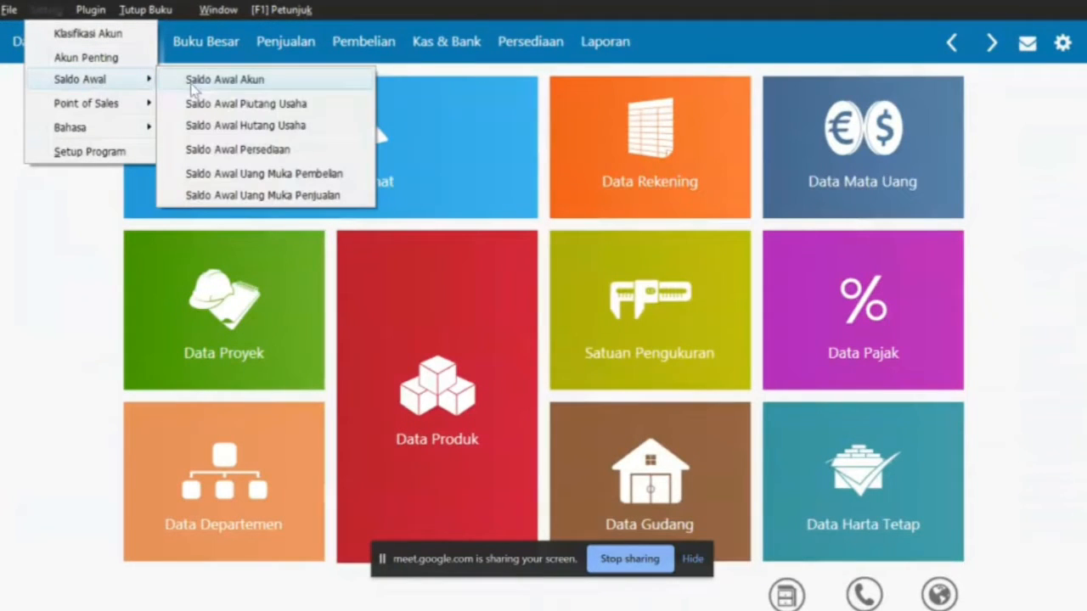
{"action": "left_click", "coordinate": [230, 119]}
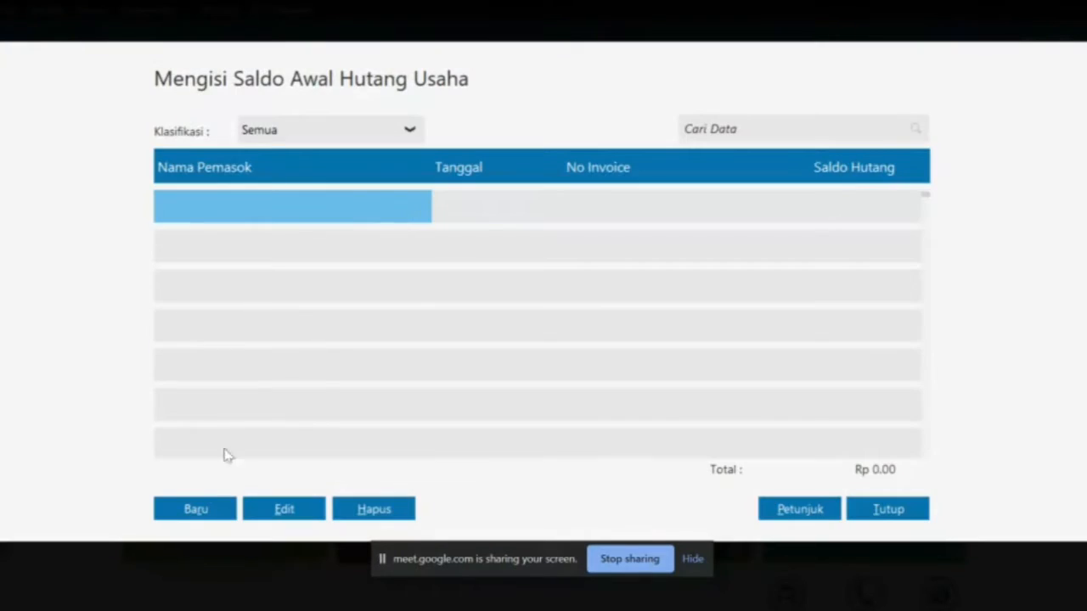
{"action": "left_click", "coordinate": [202, 513]}
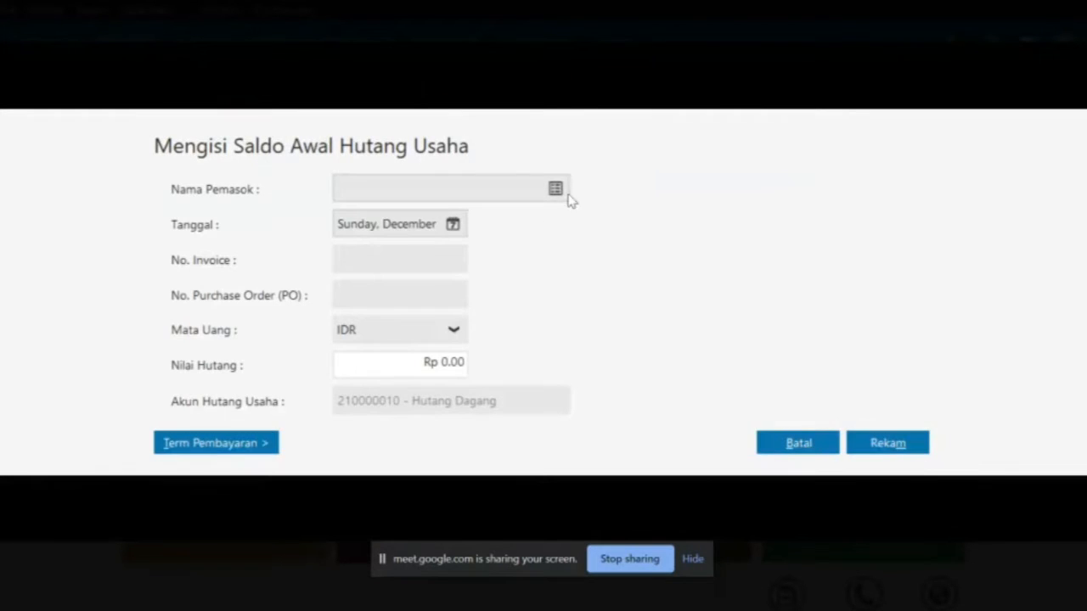
{"action": "left_click", "coordinate": [555, 190]}
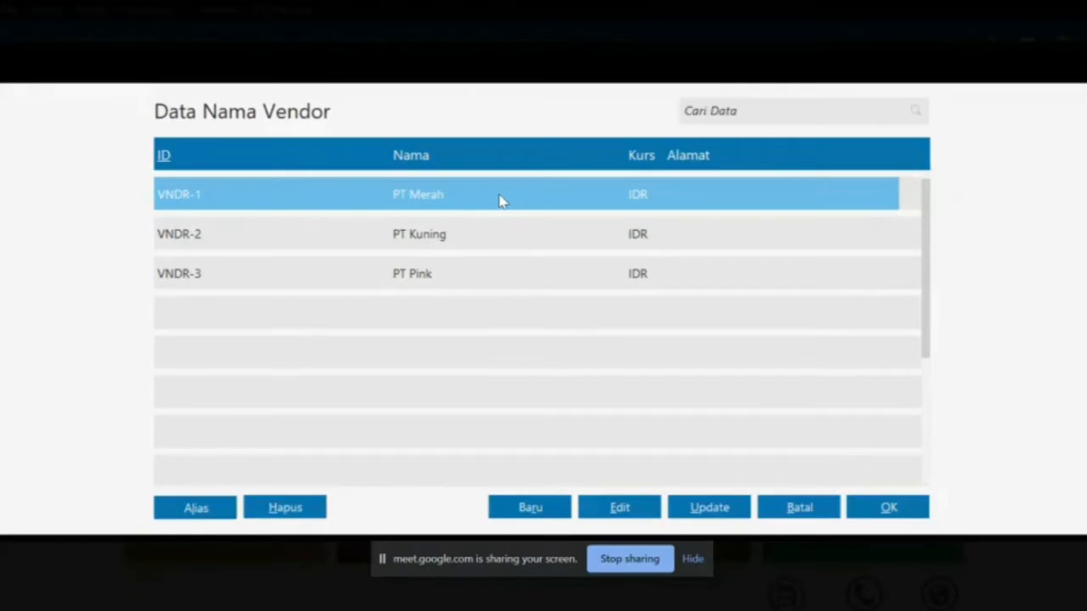
{"action": "double_click", "coordinate": [501, 200]}
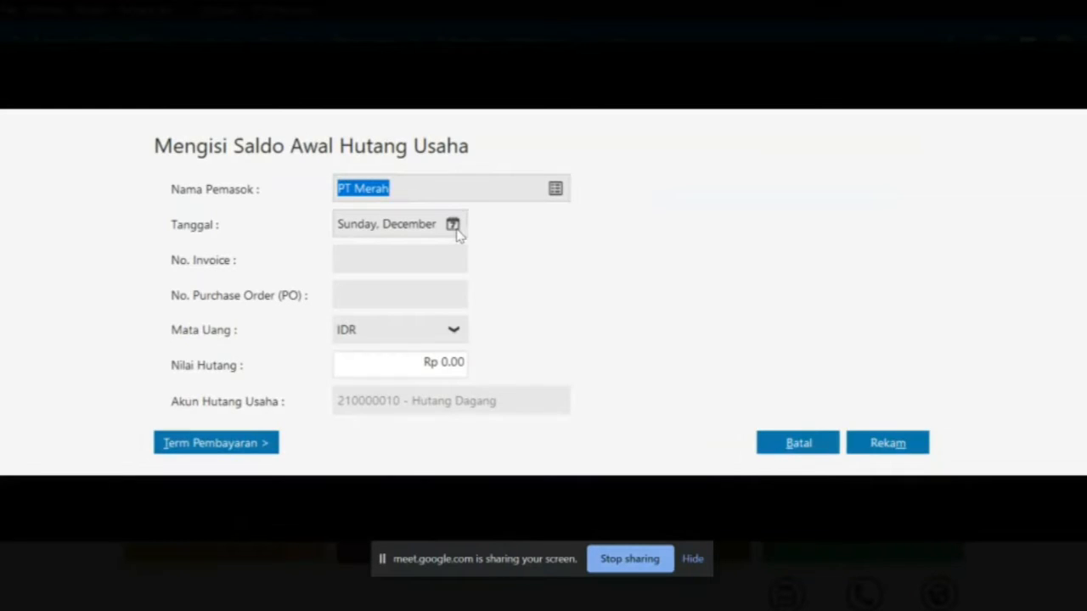
Set PT Merah's payable date to 7 December 2019
{"action": "key", "text": "alt+Tab"}
{"action": "scroll", "coordinate": [491, 340], "scroll_direction": "down", "scroll_amount": 1}
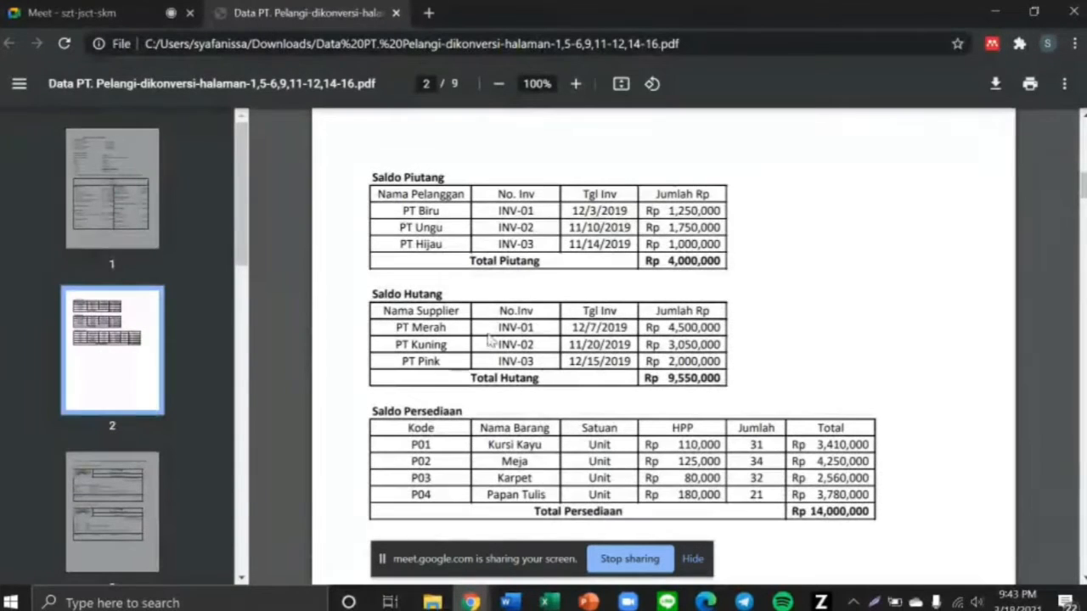
{"action": "left_click_drag", "start_coordinate": [566, 329], "coordinate": [634, 332]}
{"action": "key", "text": "alt+Tab"}
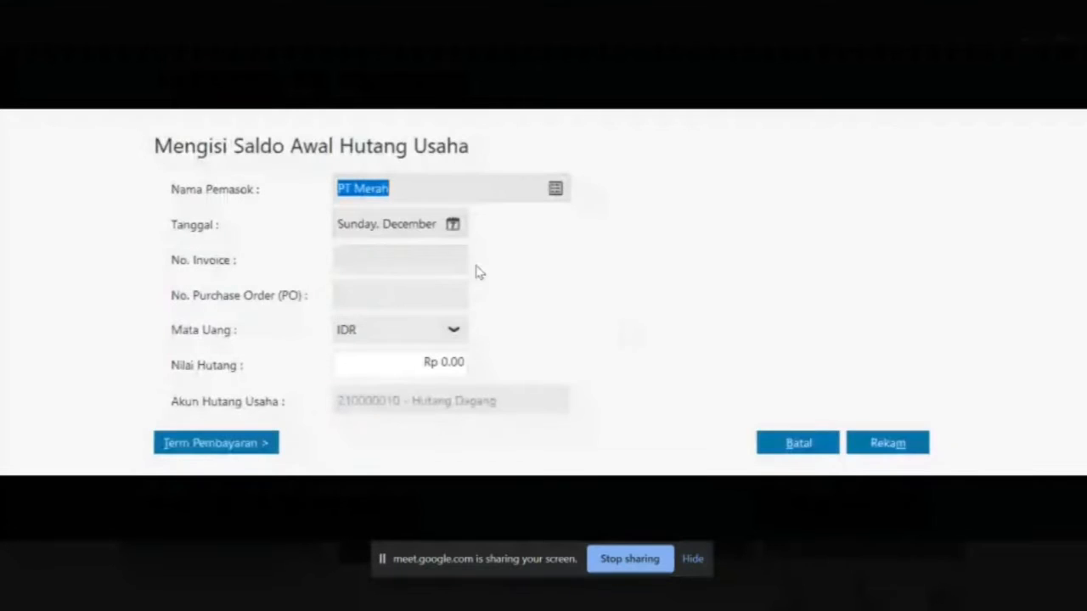
{"action": "left_click", "coordinate": [454, 226]}
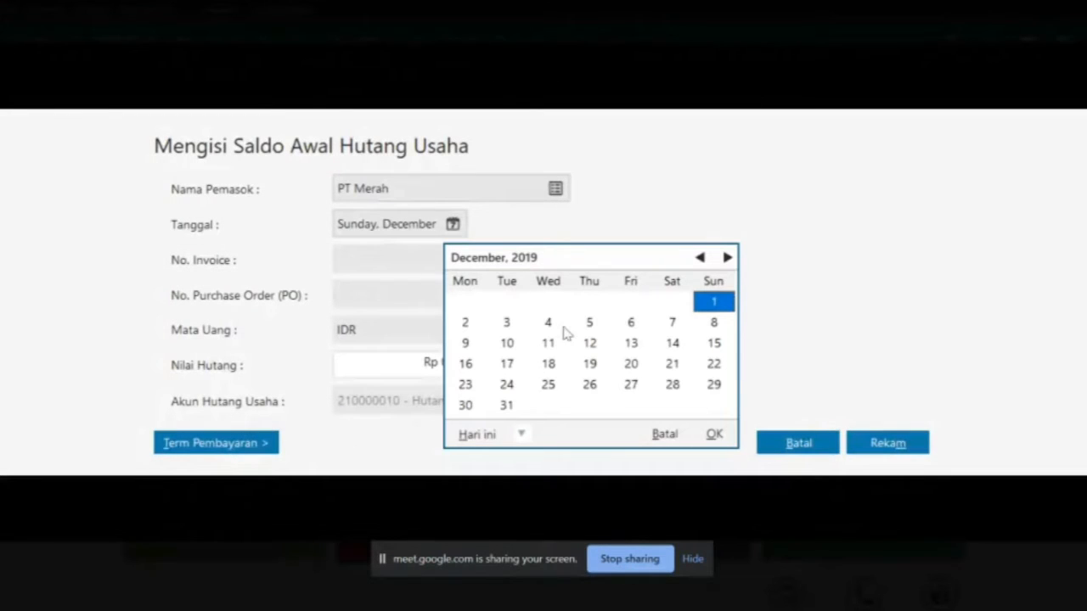
{"action": "left_click", "coordinate": [671, 324]}
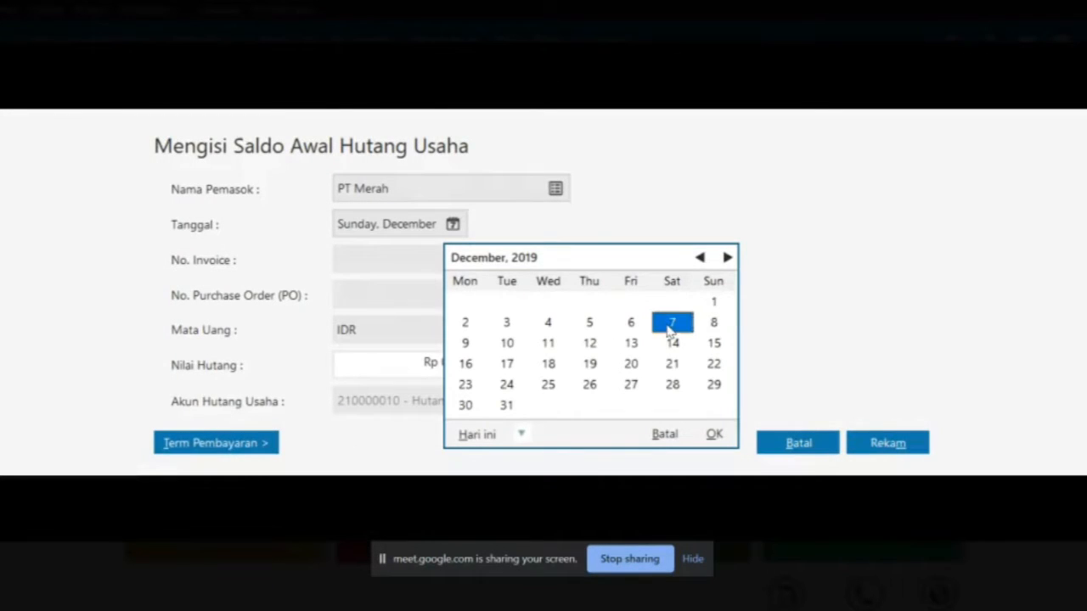
{"action": "left_click", "coordinate": [714, 433]}
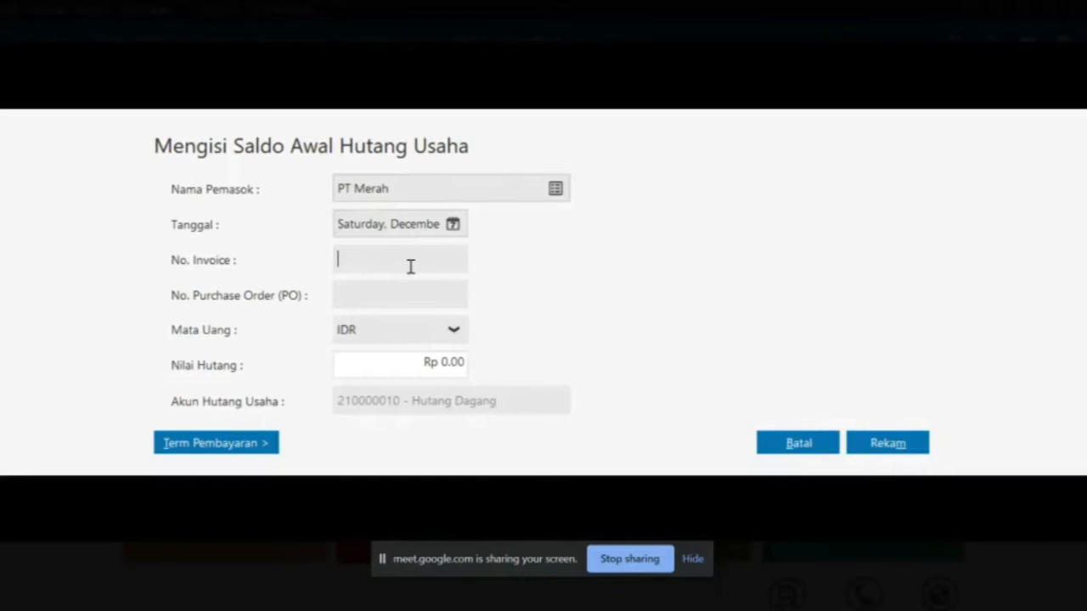
Enter invoice INV-01 with Rp 4,500,000 and save PT Merah's payable
{"action": "key", "text": "alt+Tab"}
{"action": "left_click_drag", "start_coordinate": [496, 327], "coordinate": [543, 329]}
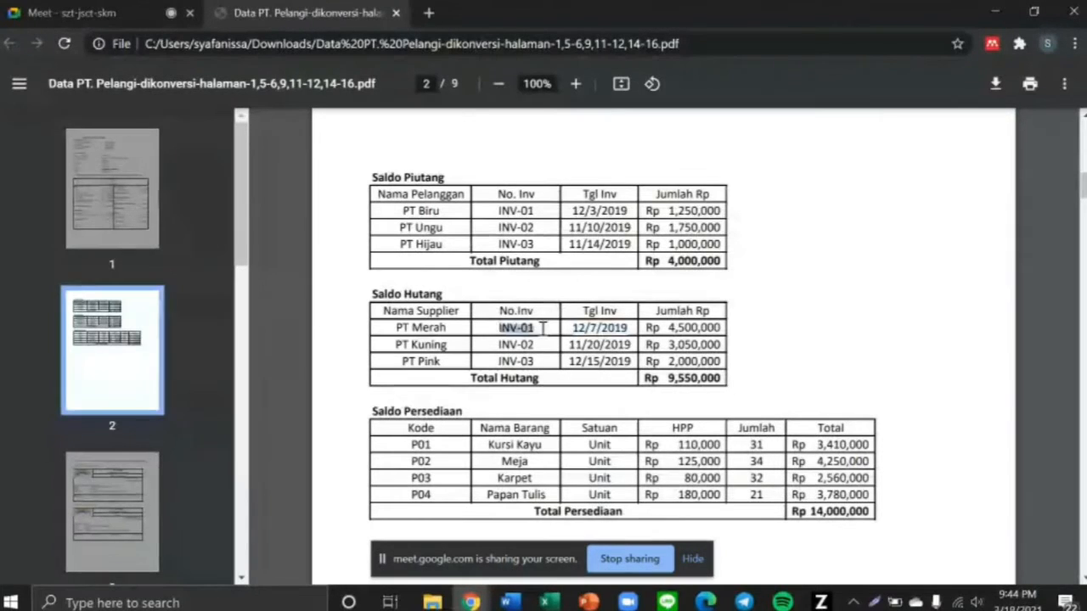
{"action": "key", "text": "alt+Tab"}
{"action": "type", "text": "INV"}
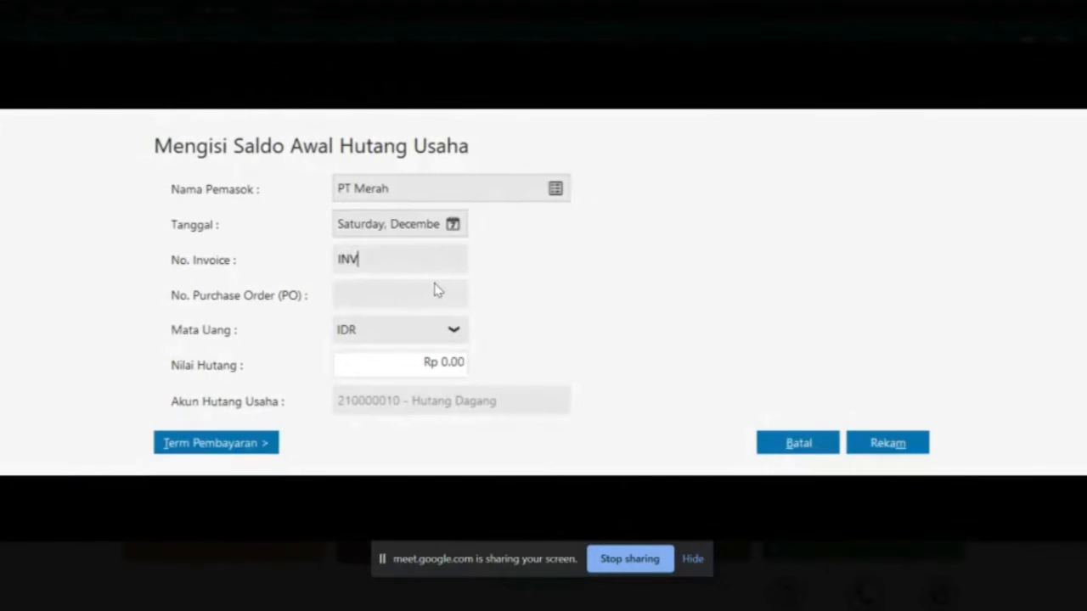
{"action": "type", "text": "-01"}
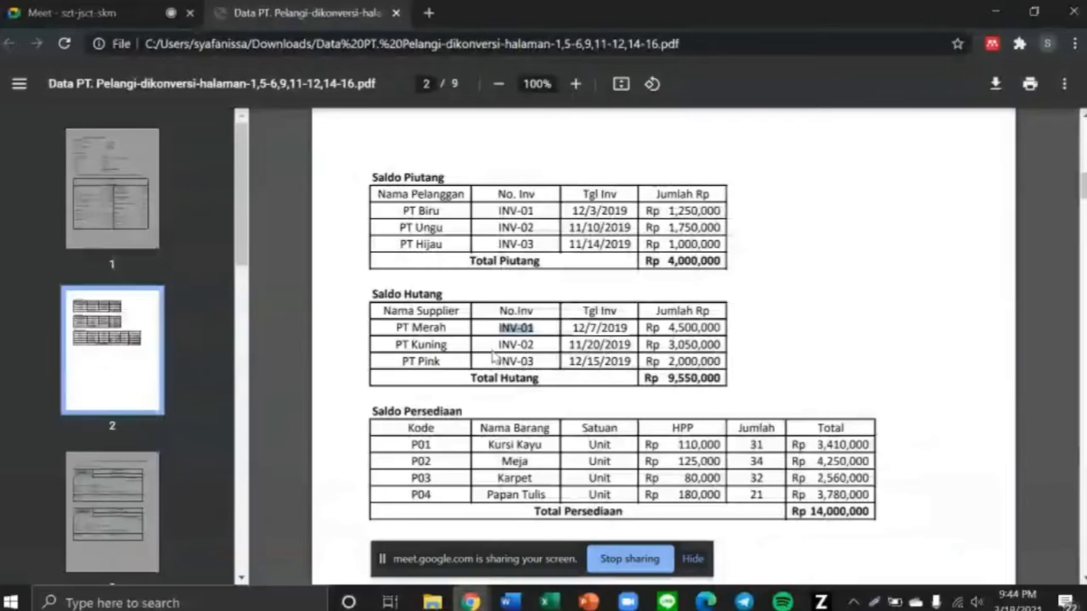
{"action": "key", "text": "alt+Tab"}
{"action": "left_click_drag", "start_coordinate": [656, 328], "coordinate": [727, 327]}
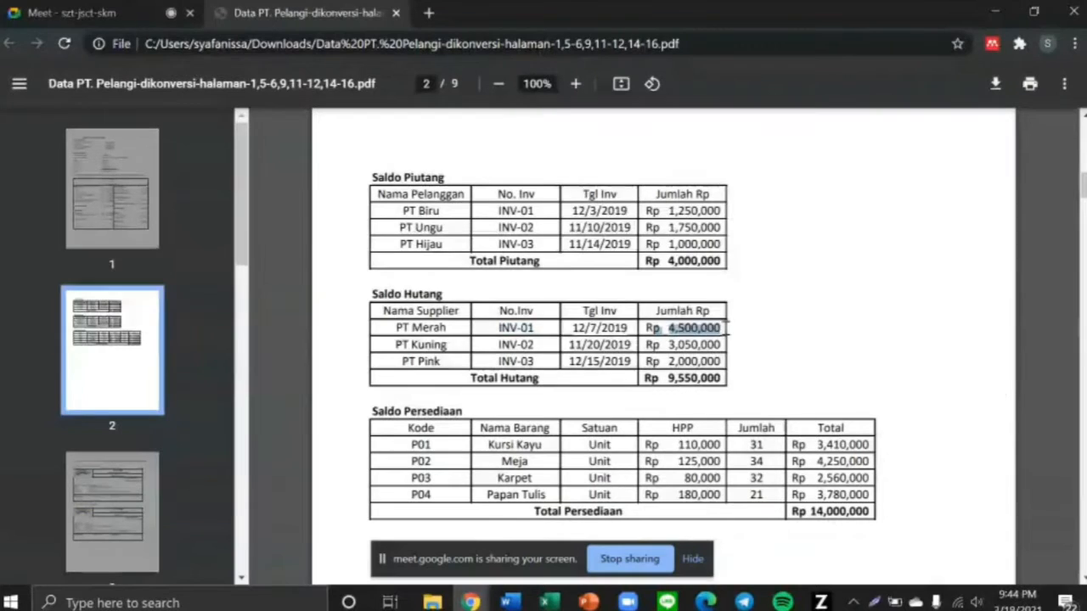
{"action": "key", "text": "alt+Tab"}
{"action": "left_click", "coordinate": [432, 359]}
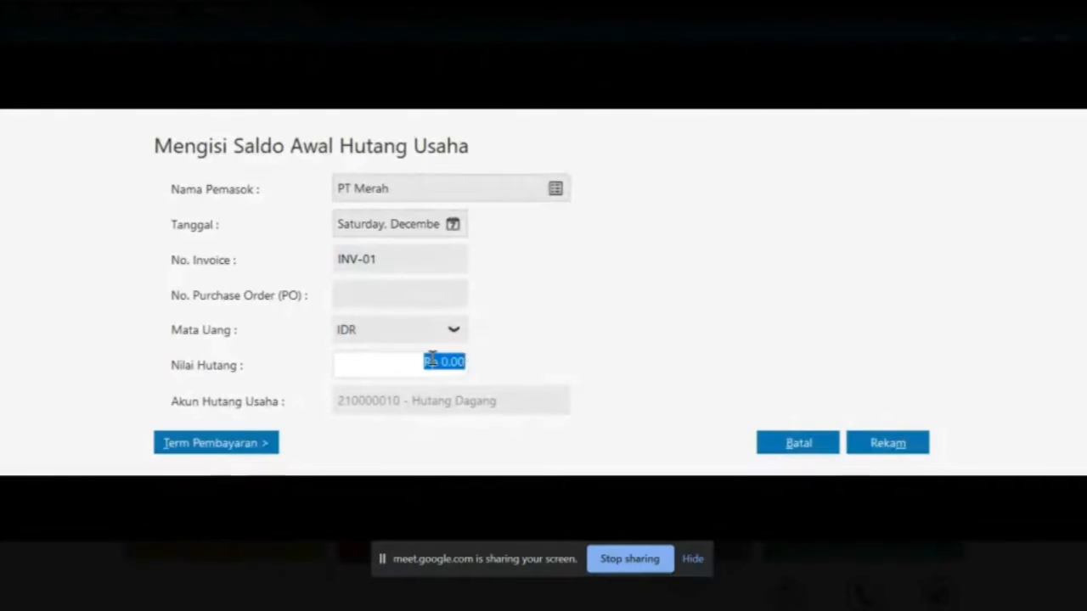
{"action": "type", "text": "4500000"}
{"action": "key", "text": "Tab"}
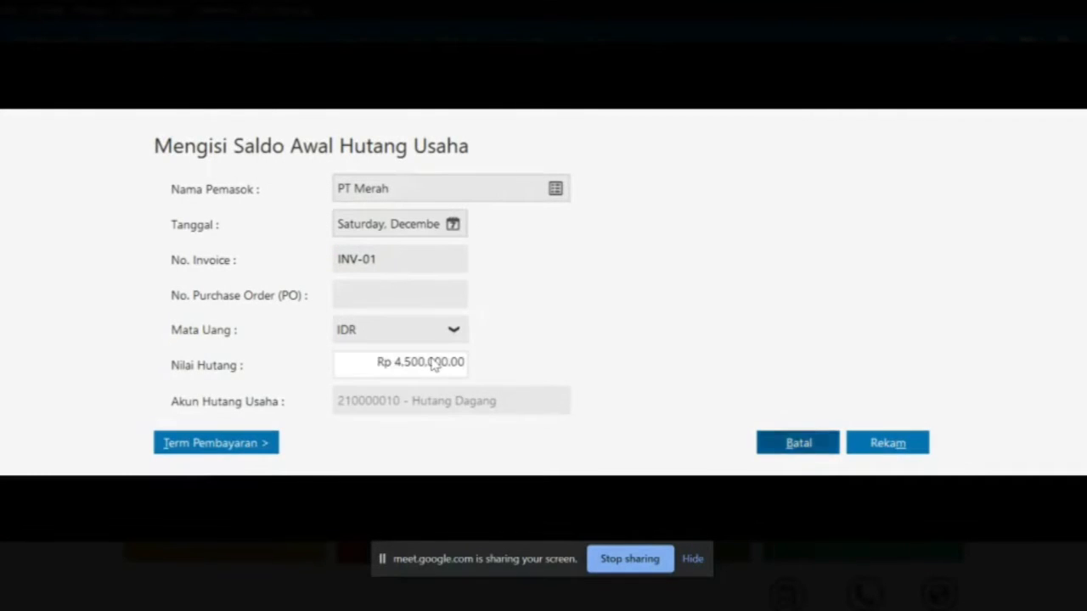
{"action": "left_click", "coordinate": [891, 447]}
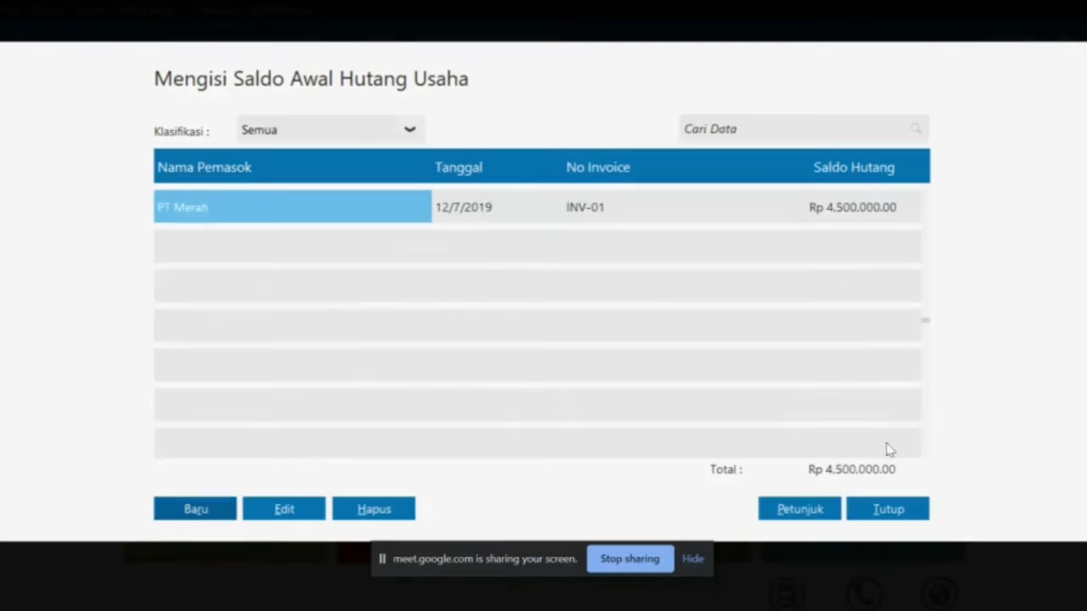
Start a new opening payable for PT Kuning dated 20 November 2019
{"action": "left_click", "coordinate": [210, 512]}
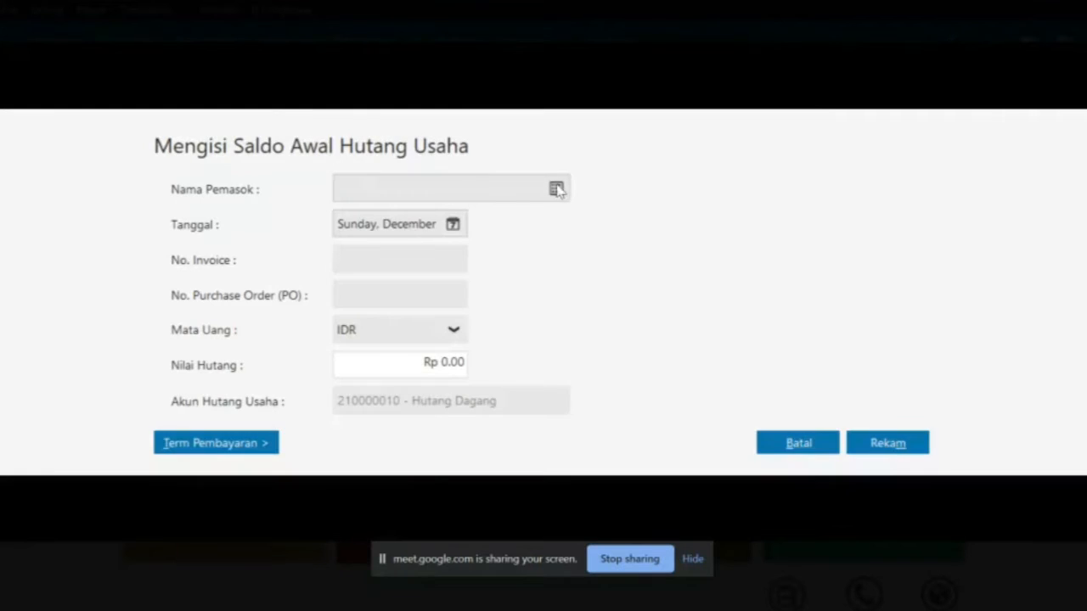
{"action": "left_click", "coordinate": [556, 189]}
{"action": "double_click", "coordinate": [580, 236]}
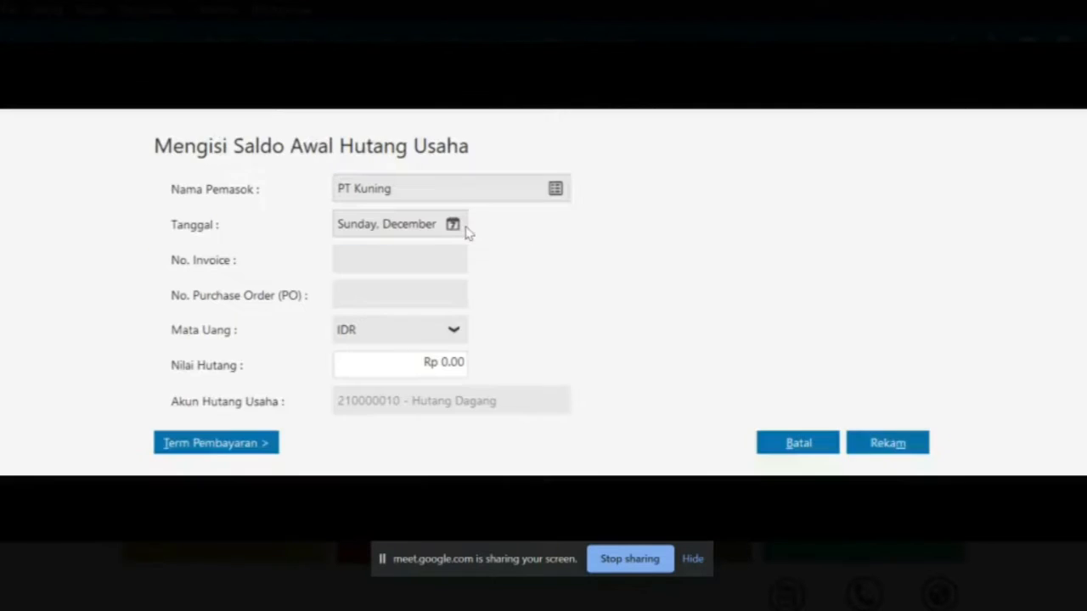
{"action": "left_click", "coordinate": [455, 226]}
{"action": "key", "text": "alt+Tab"}
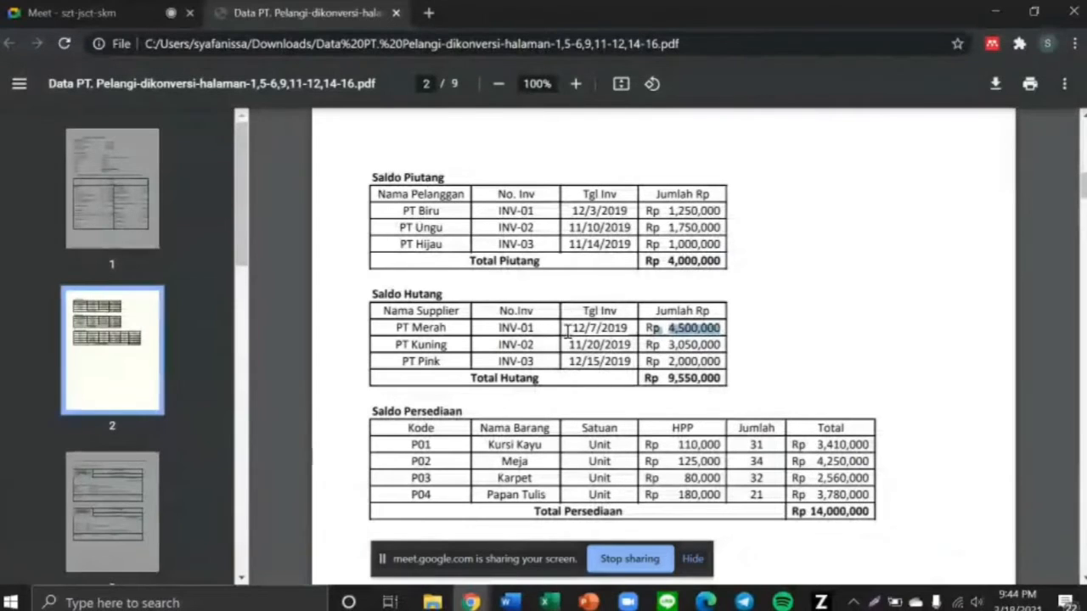
{"action": "left_click_drag", "start_coordinate": [565, 348], "coordinate": [643, 346]}
{"action": "key", "text": "alt+Tab"}
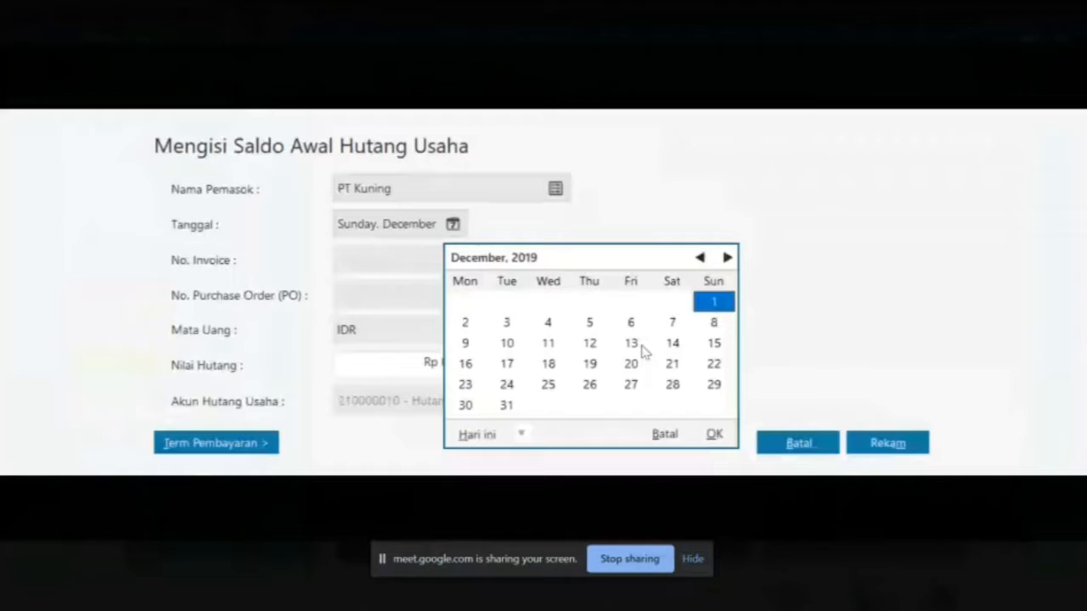
{"action": "left_click", "coordinate": [701, 258]}
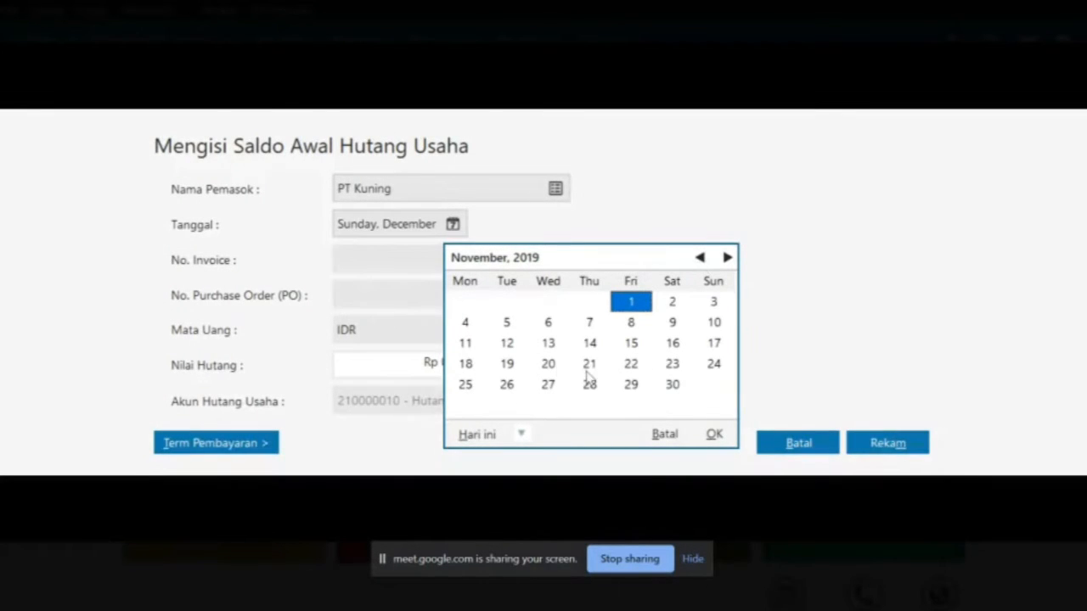
{"action": "left_click", "coordinate": [547, 363]}
{"action": "left_click", "coordinate": [714, 437]}
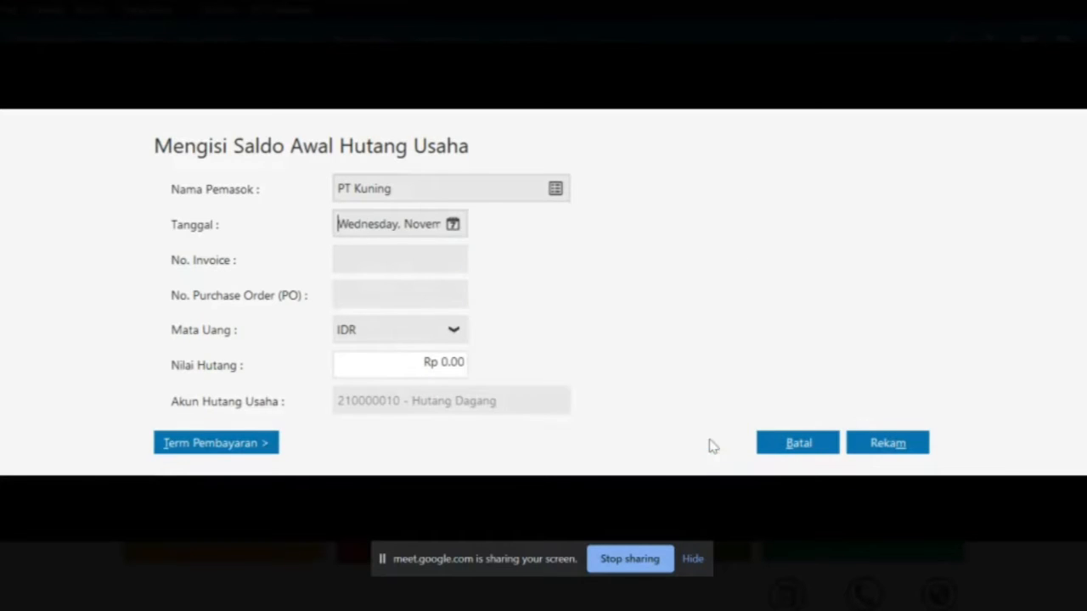
Enter invoice INV-02 with Rp 3,050,000 and save PT Kuning's payable
{"action": "key", "text": "alt+Tab"}
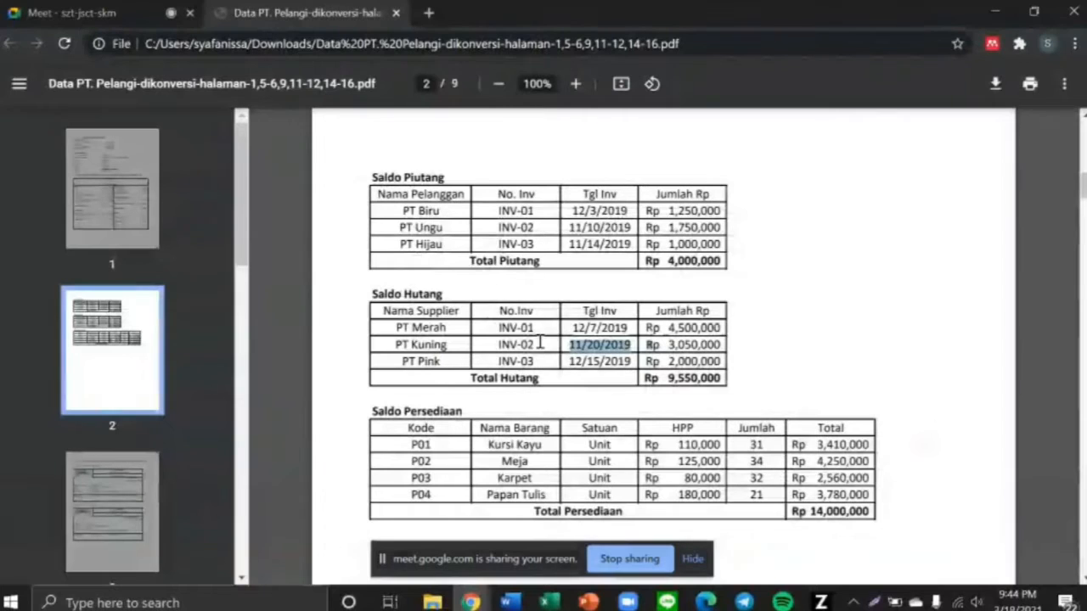
{"action": "left_click_drag", "start_coordinate": [498, 345], "coordinate": [544, 343]}
{"action": "key", "text": "alt+Tab"}
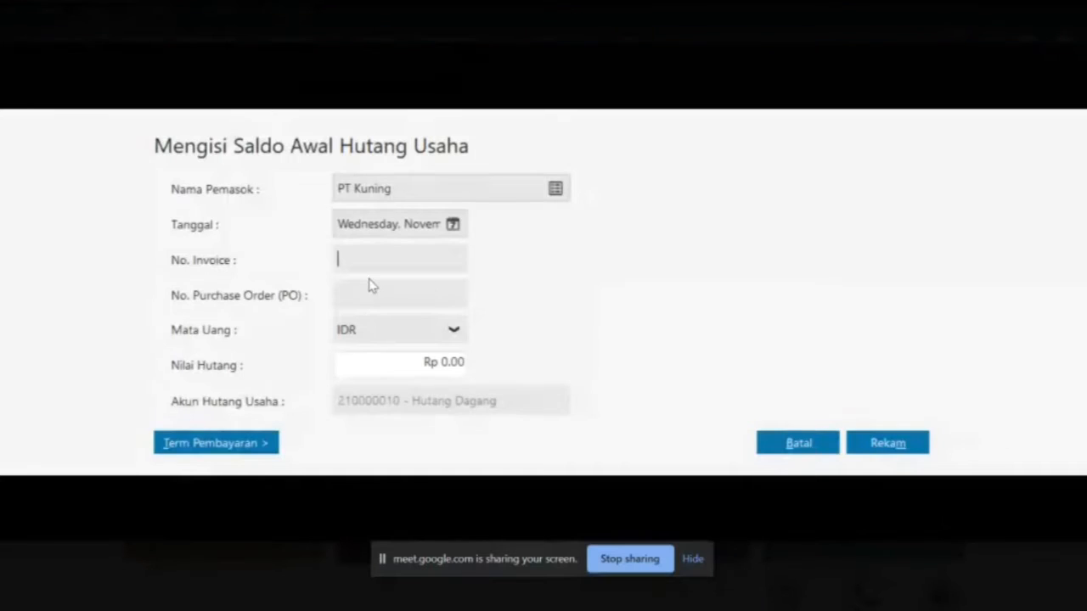
{"action": "type", "text": "INV-02"}
{"action": "left_click", "coordinate": [442, 360]}
{"action": "key", "text": "alt+Tab"}
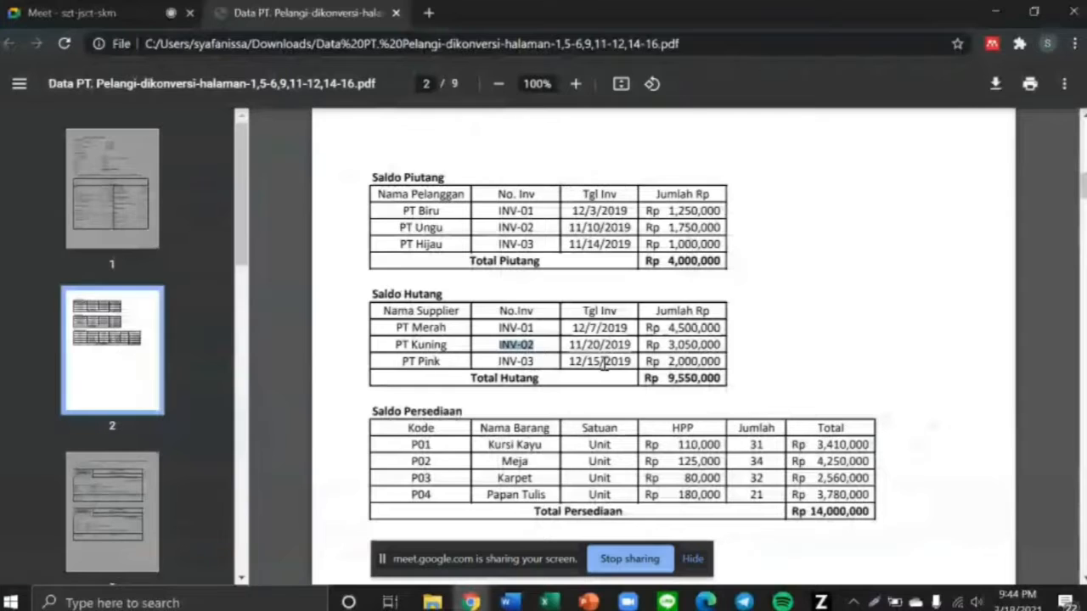
{"action": "left_click_drag", "start_coordinate": [645, 345], "coordinate": [723, 345]}
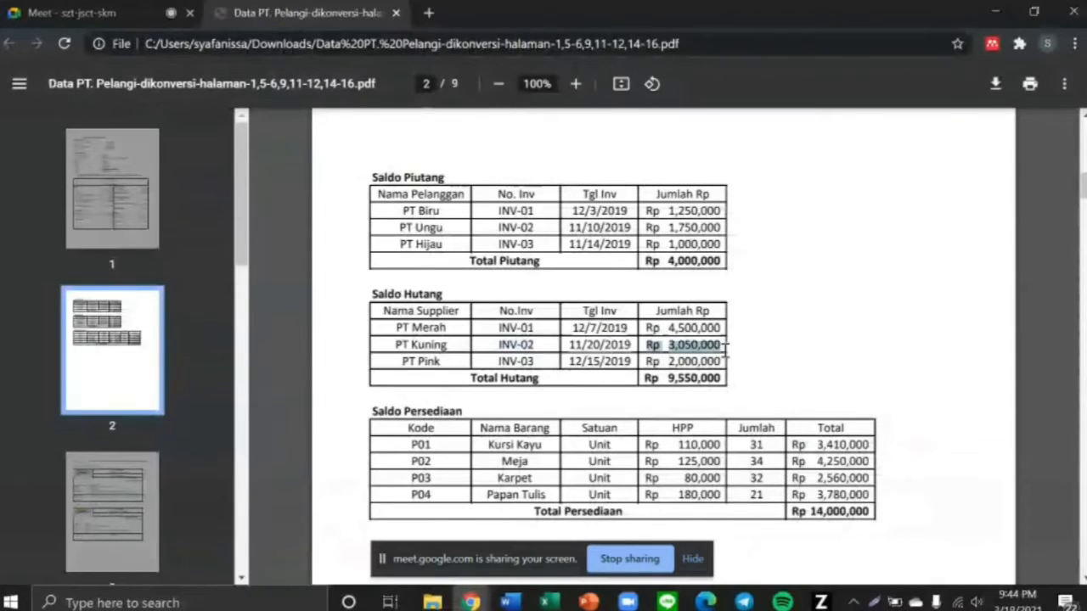
{"action": "key", "text": "alt+Tab"}
{"action": "type", "text": "3."}
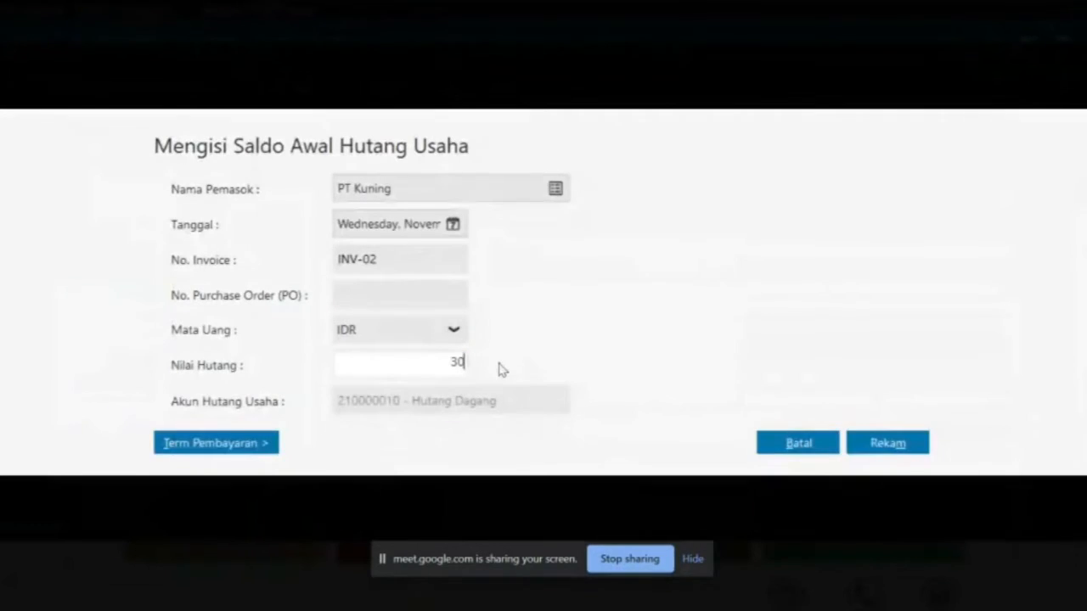
{"action": "type", "text": "050.000"}
{"action": "key", "text": "Tab"}
{"action": "key", "text": "Tab"}
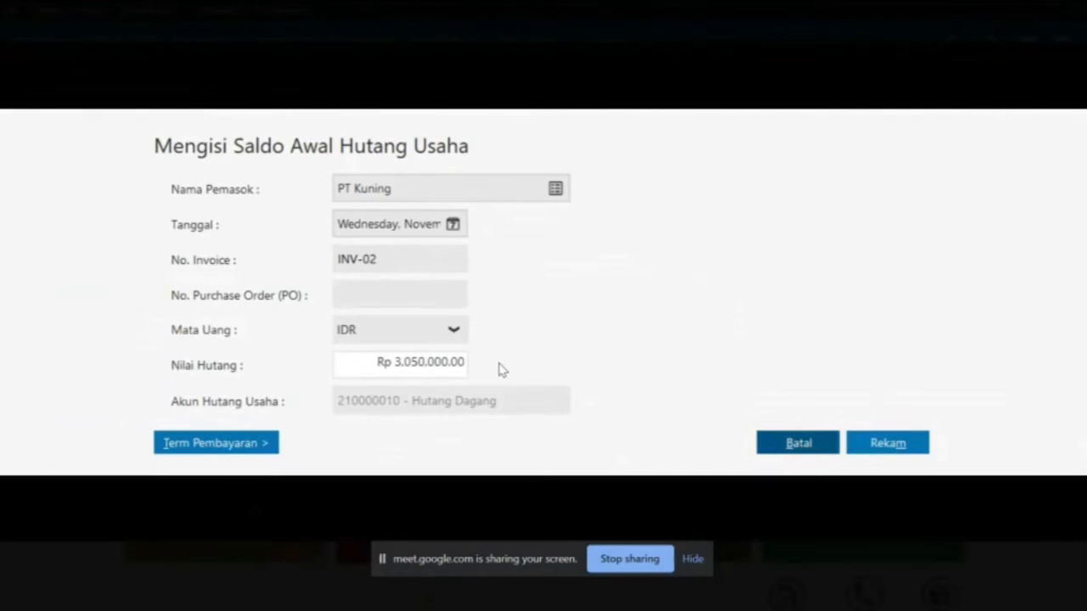
{"action": "left_click", "coordinate": [891, 441]}
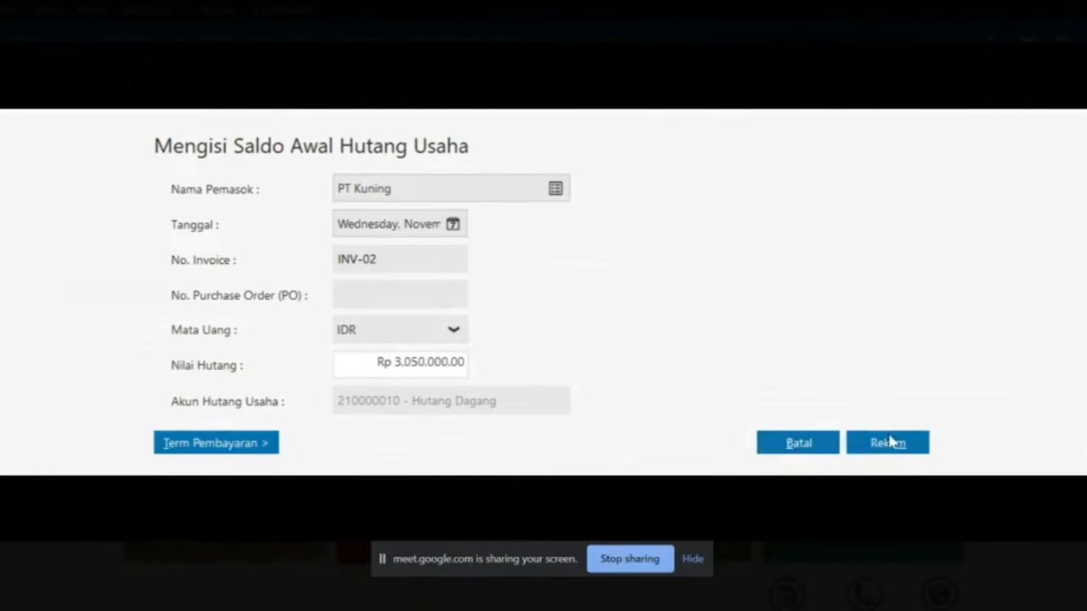
{"action": "left_click", "coordinate": [208, 516]}
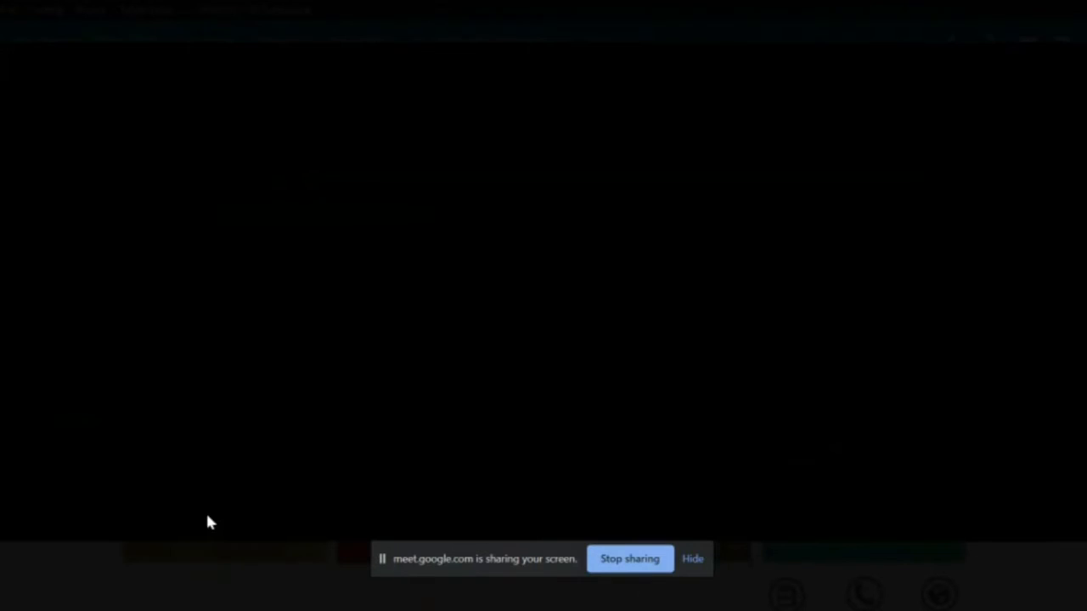
Choose PT Pink as the supplier and date the payable 15 December 2019
{"action": "left_click", "coordinate": [555, 187]}
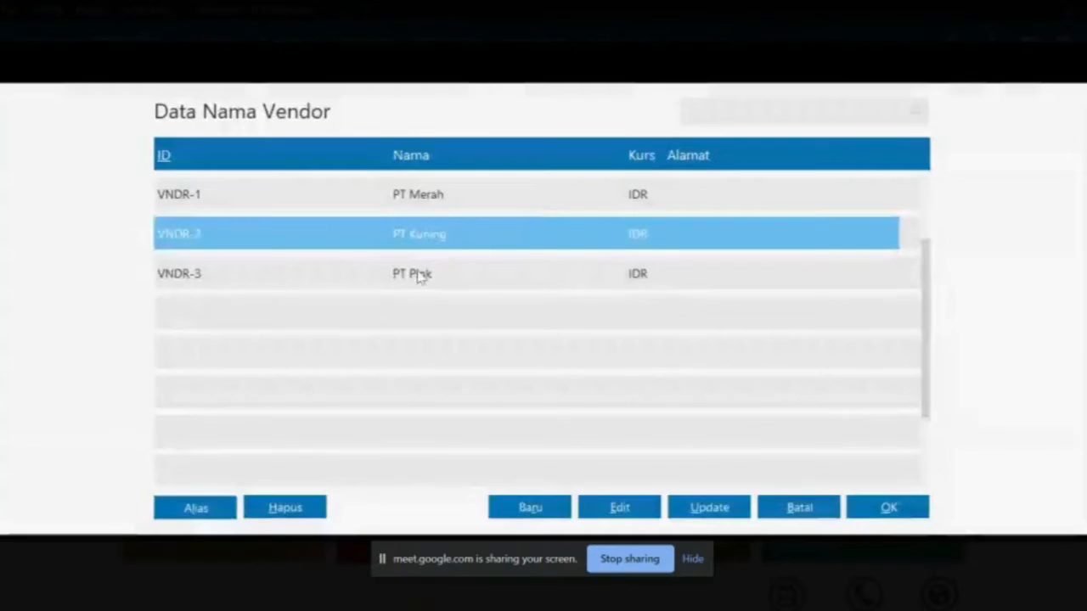
{"action": "double_click", "coordinate": [417, 274]}
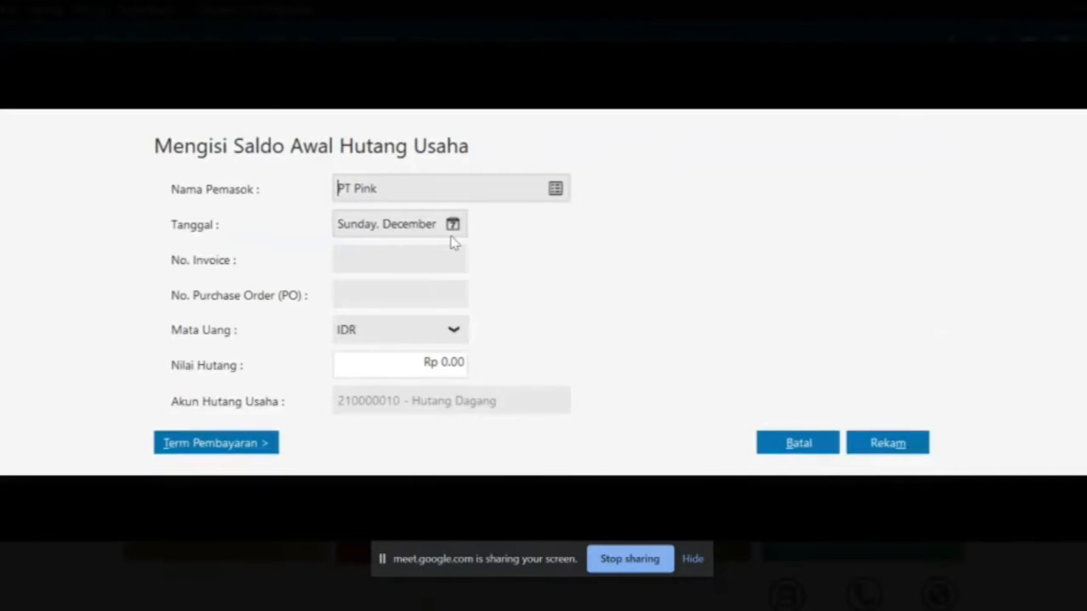
{"action": "key", "text": "alt+Tab"}
{"action": "left_click_drag", "start_coordinate": [567, 361], "coordinate": [639, 361]}
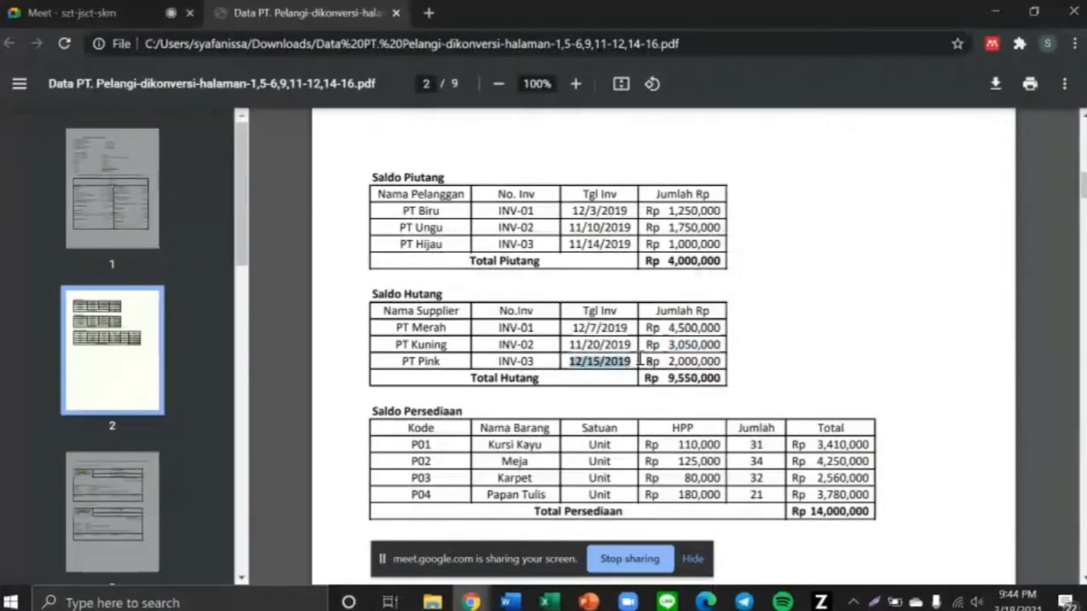
{"action": "key", "text": "alt+Tab"}
{"action": "left_click", "coordinate": [453, 225]}
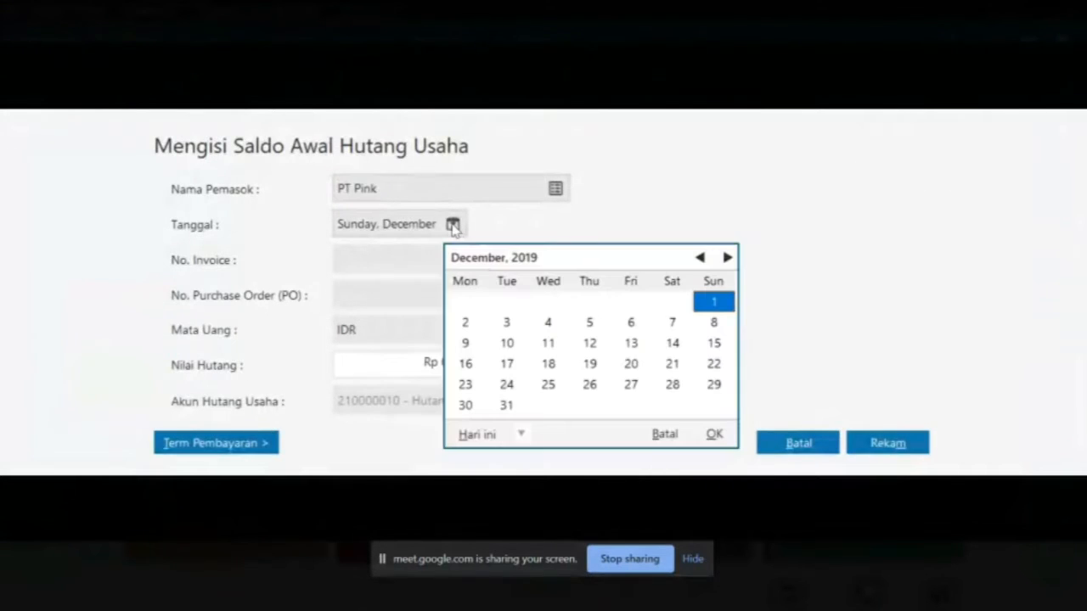
{"action": "left_click", "coordinate": [716, 349]}
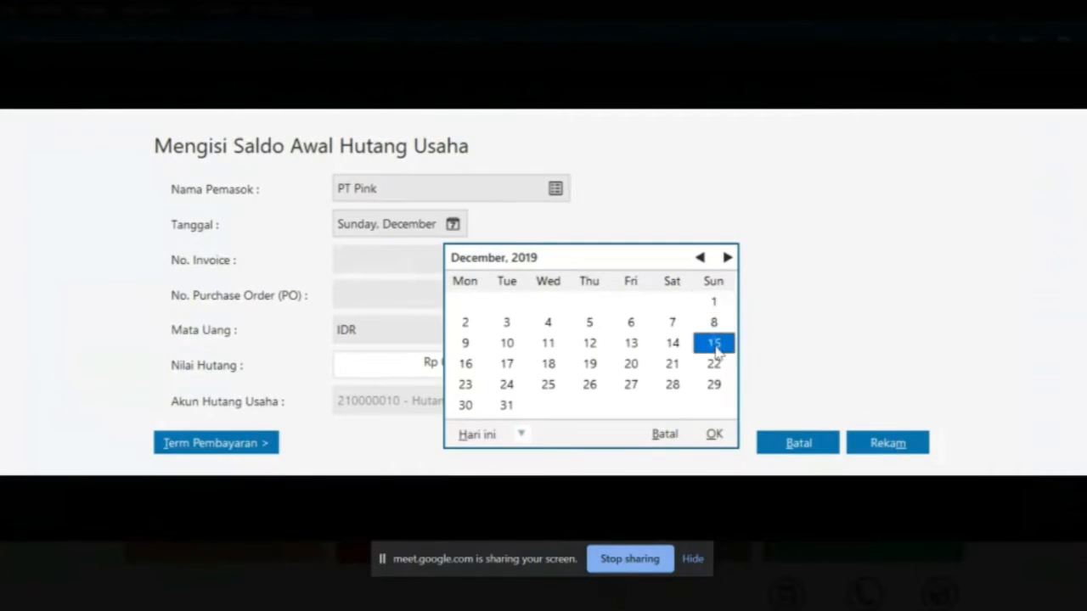
{"action": "left_click", "coordinate": [714, 434]}
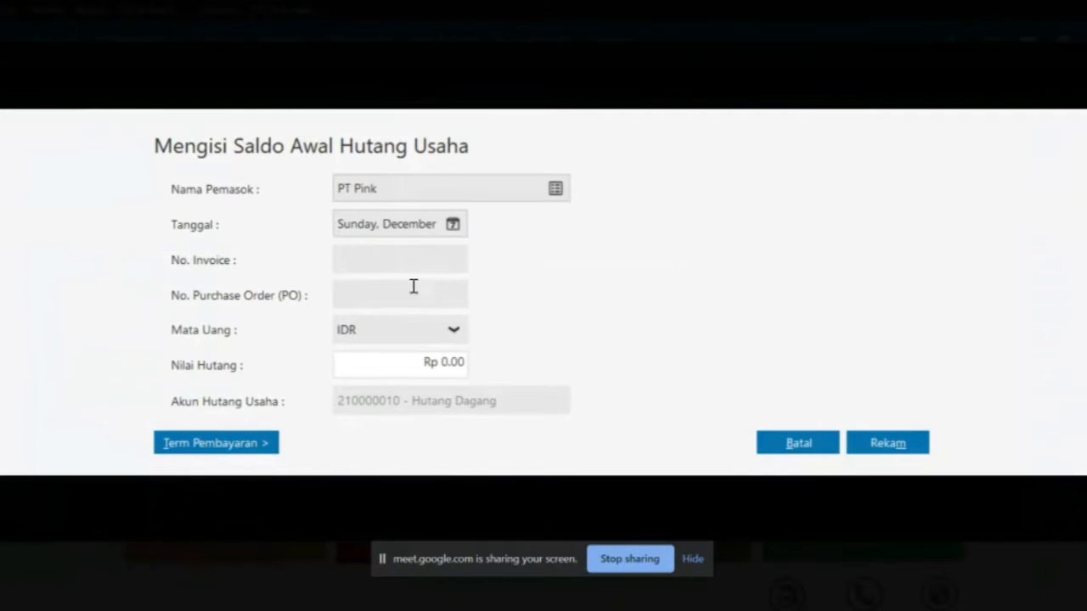
Enter invoice INV-03 with Rp 2,000,000 and save PT Pink's payable
{"action": "left_click", "coordinate": [388, 264]}
{"action": "key", "text": "alt+Tab"}
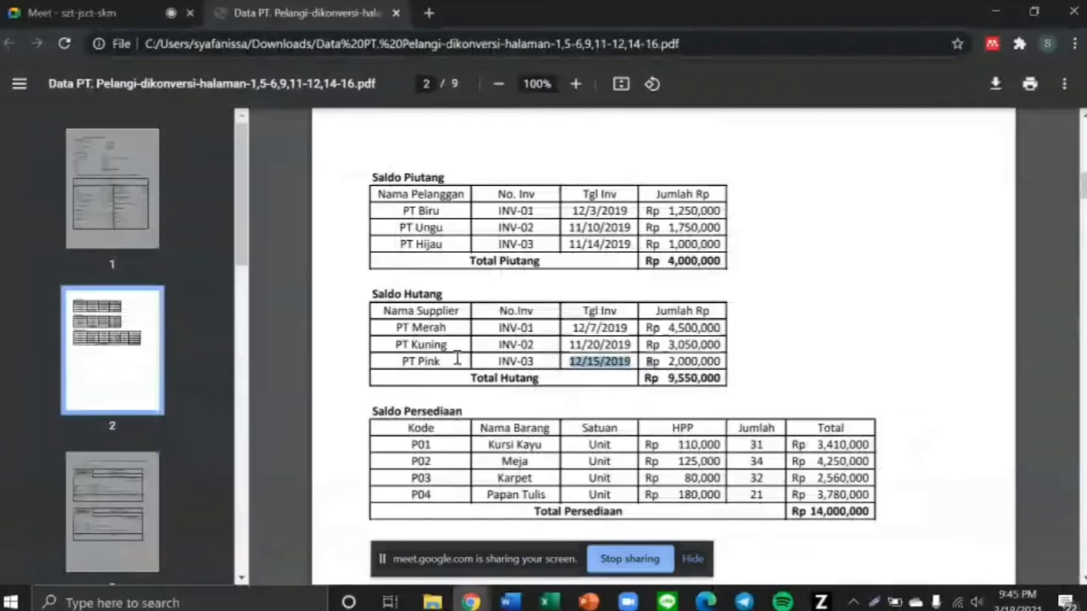
{"action": "left_click", "coordinate": [485, 366]}
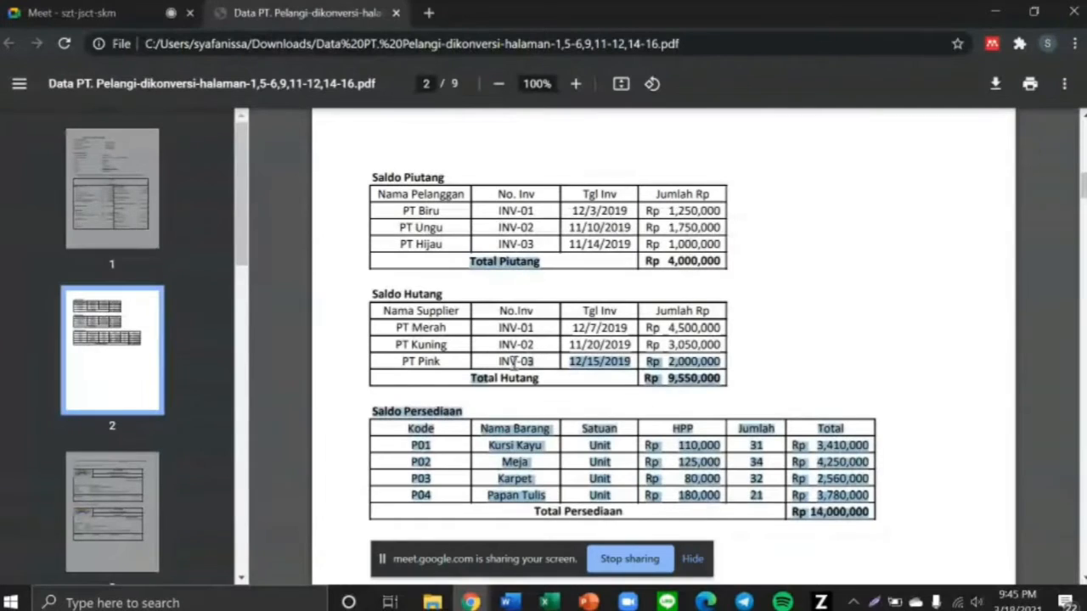
{"action": "left_click_drag", "start_coordinate": [492, 360], "coordinate": [539, 362]}
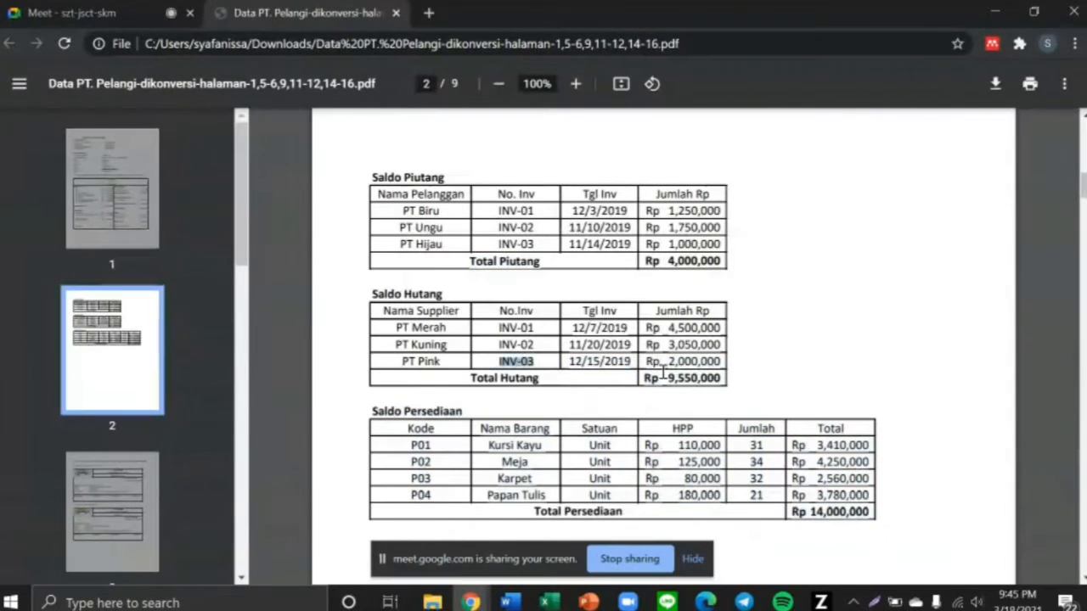
{"action": "left_click_drag", "start_coordinate": [658, 363], "coordinate": [727, 367]}
{"action": "key", "text": "alt+Tab"}
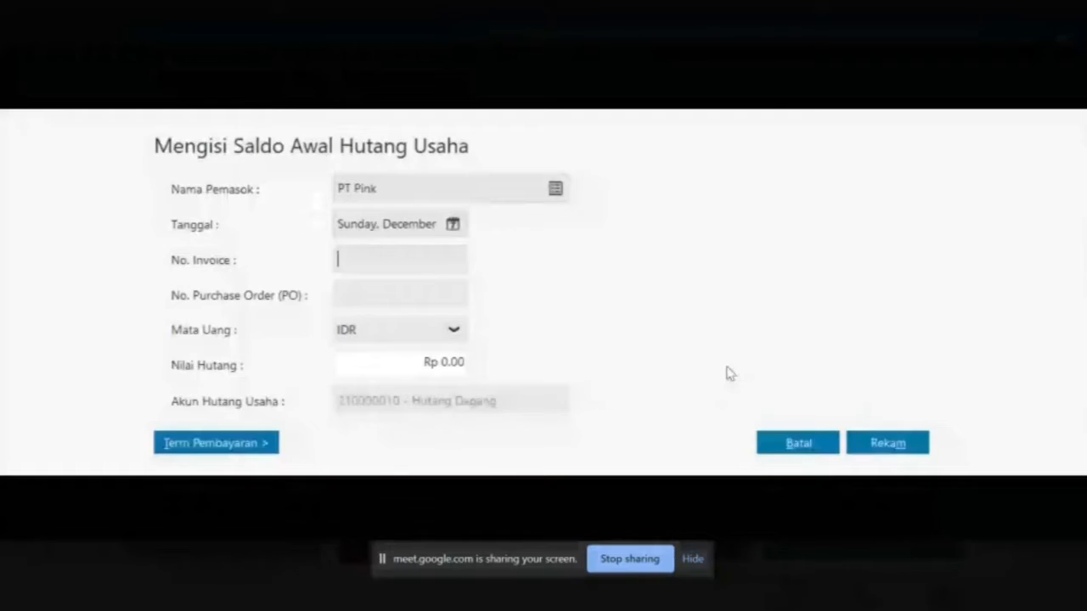
{"action": "type", "text": "INV-03"}
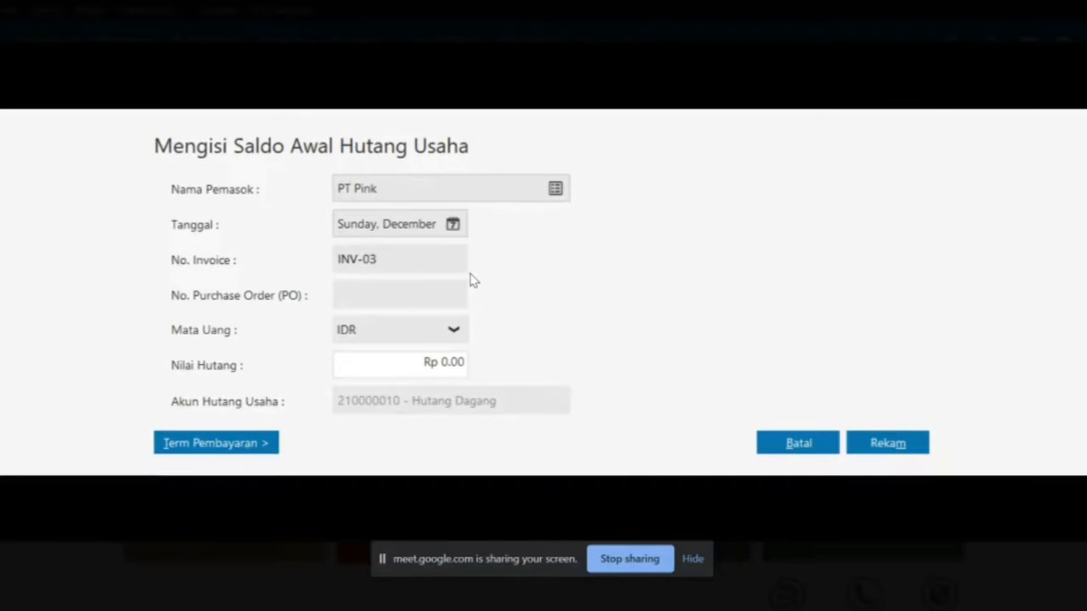
{"action": "left_click", "coordinate": [453, 361]}
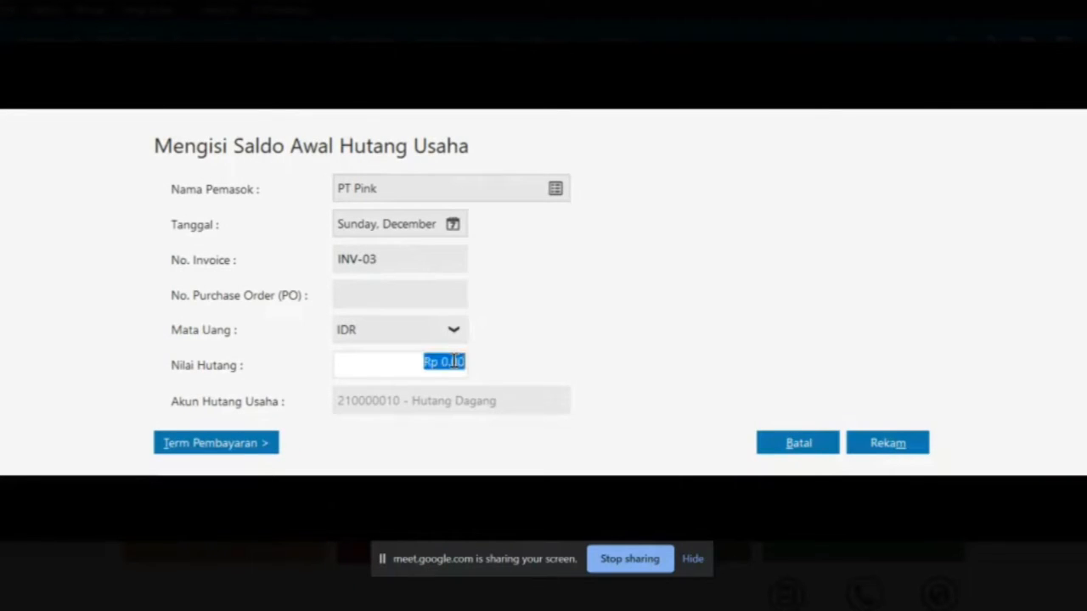
{"action": "type", "text": "2.0"}
{"action": "type", "text": "00.000"}
{"action": "key", "text": "Tab"}
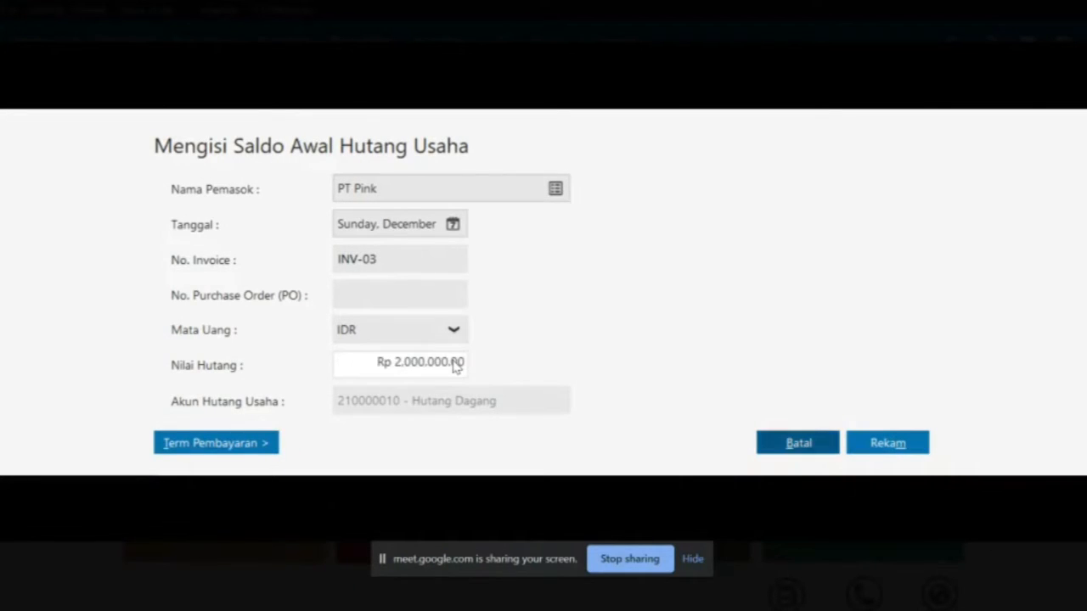
{"action": "left_click", "coordinate": [891, 441]}
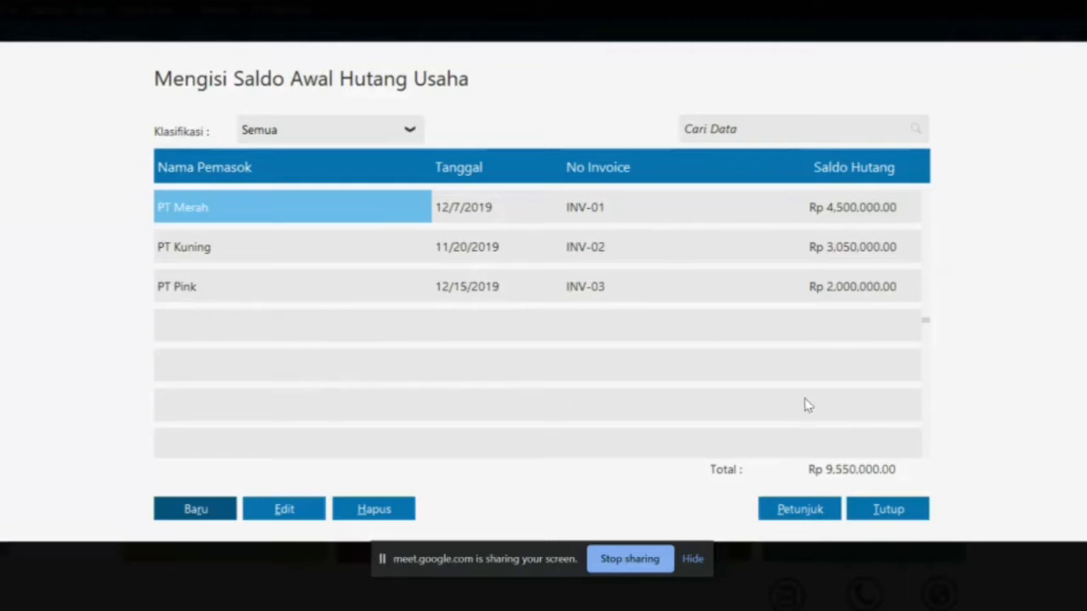
Verify the Rp 9,550,000 payables total against Hutang Dagang in the PDF, then close the list
{"action": "key", "text": "alt+Tab"}
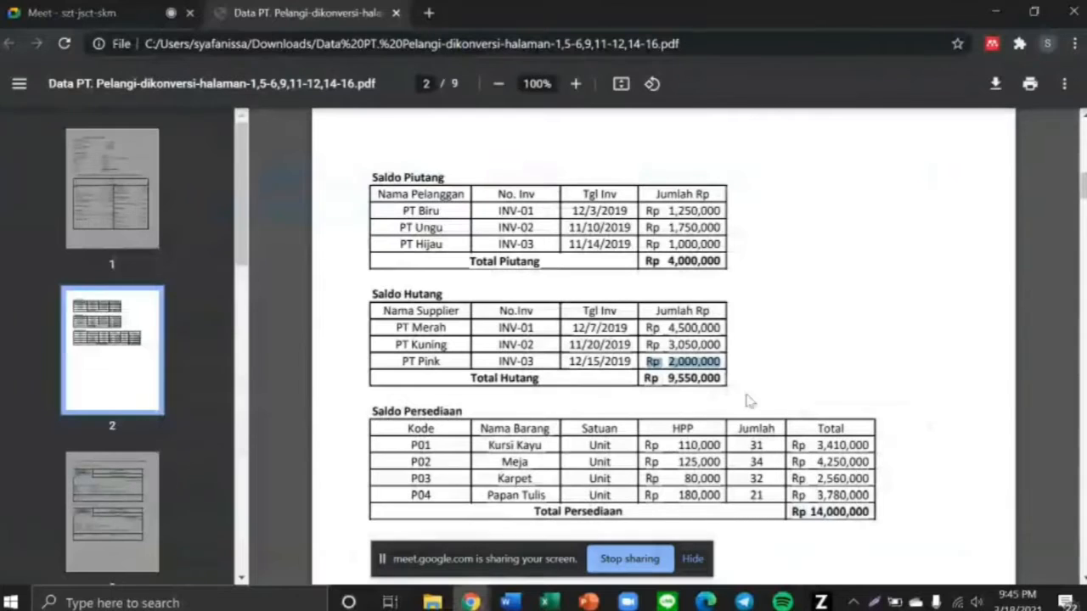
{"action": "scroll", "coordinate": [655, 367], "scroll_direction": "up", "scroll_amount": 10}
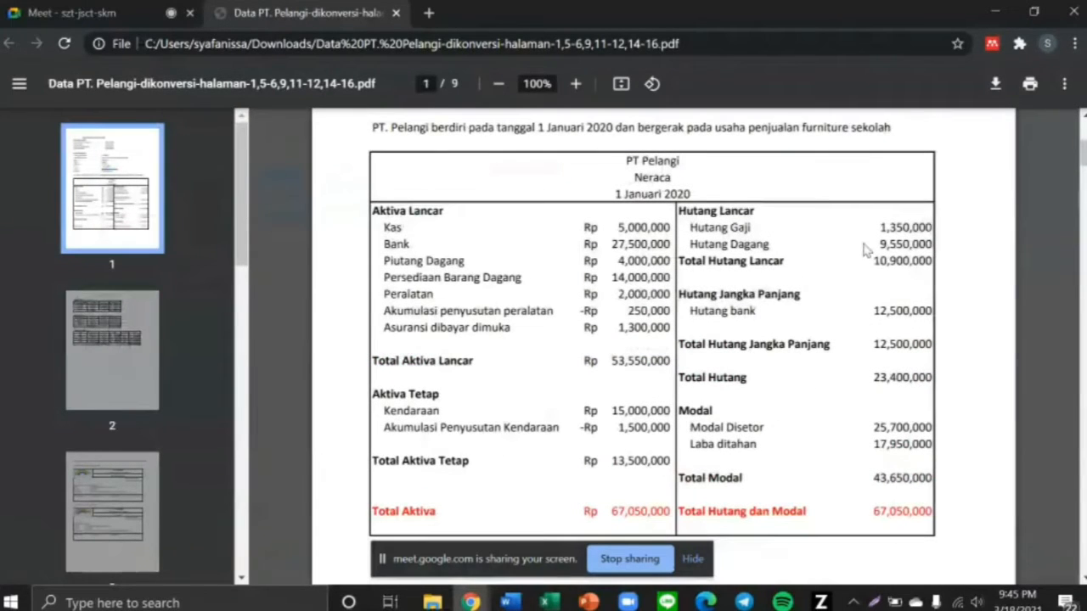
{"action": "left_click_drag", "start_coordinate": [874, 244], "coordinate": [930, 245]}
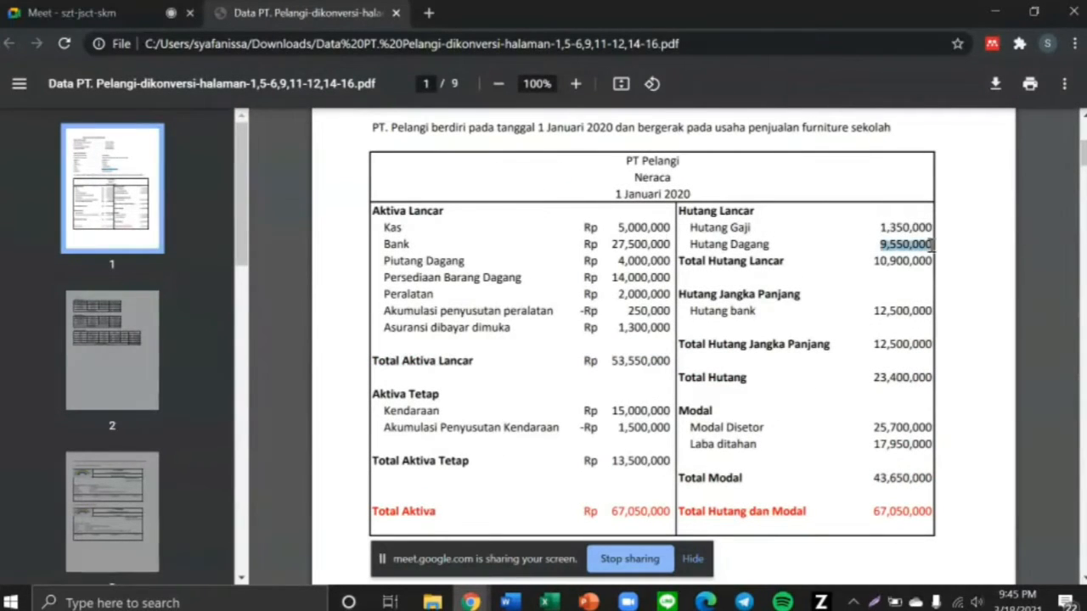
{"action": "key", "text": "alt+Tab"}
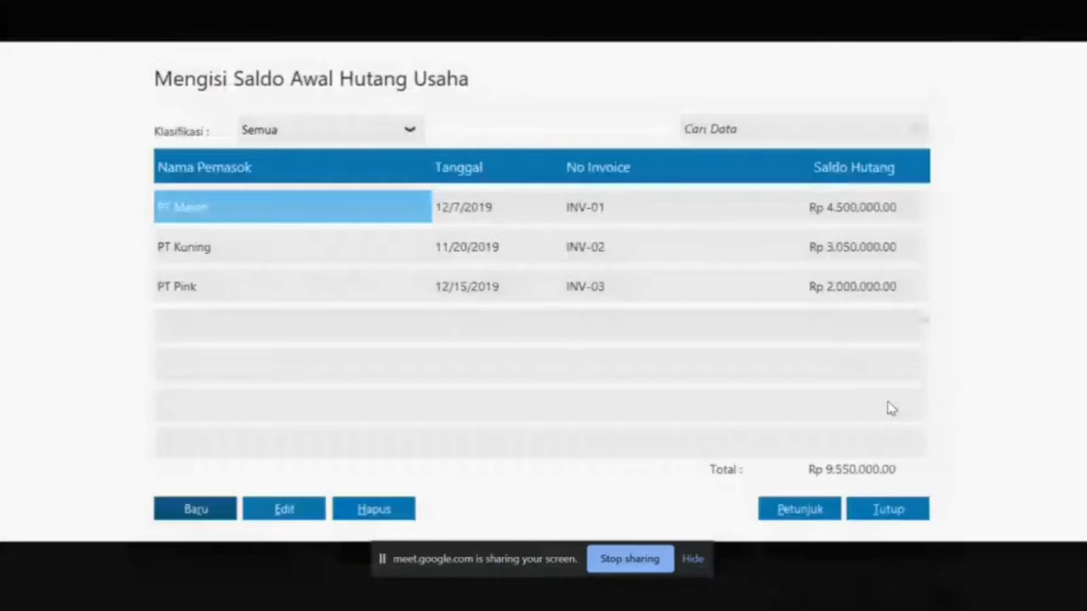
{"action": "left_click", "coordinate": [924, 510]}
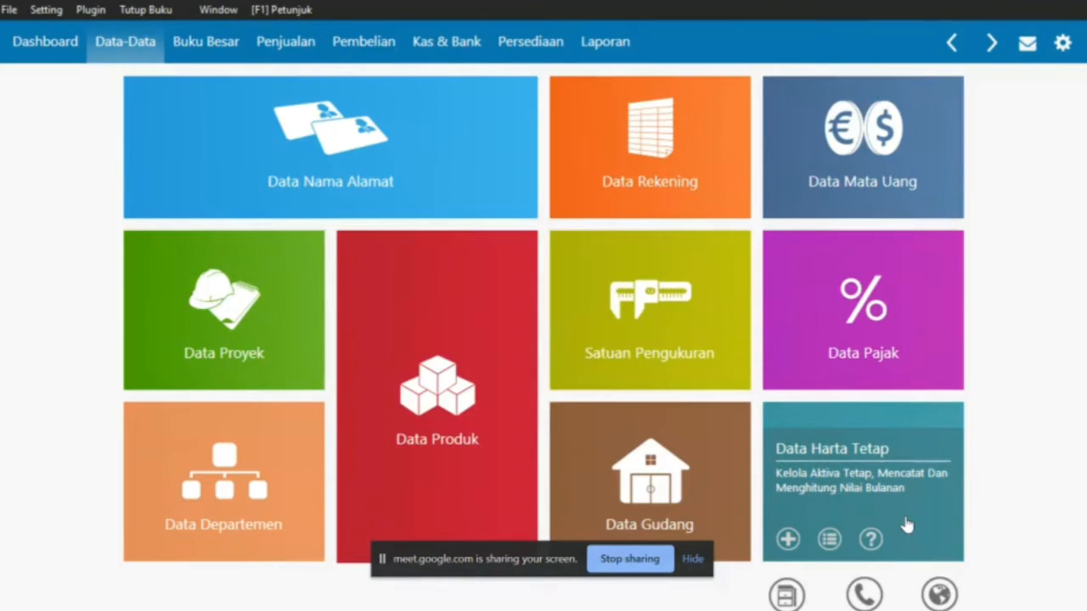
Create base measurement unit 'Unit' in Satuan Pengukuran and close the units list
{"action": "left_click", "coordinate": [675, 331]}
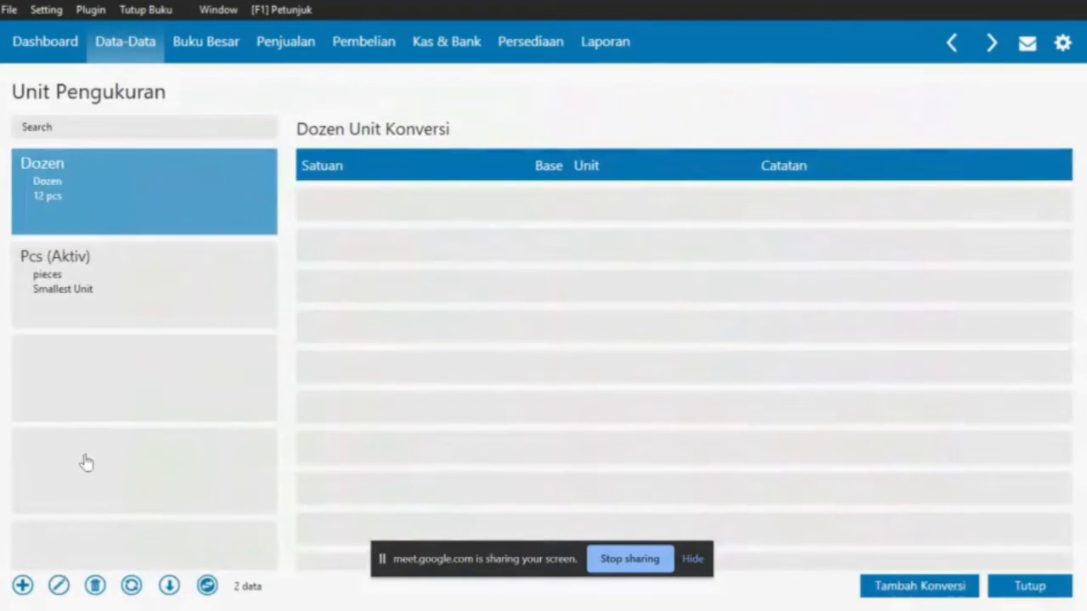
{"action": "left_click", "coordinate": [24, 586]}
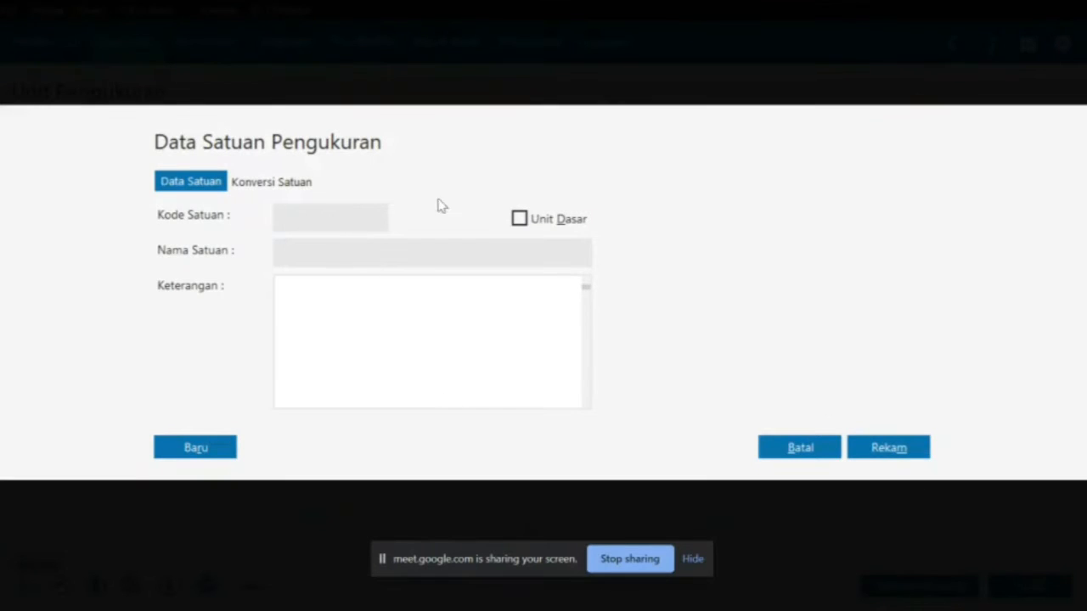
{"action": "left_click", "coordinate": [521, 223]}
{"action": "left_click", "coordinate": [321, 216]}
{"action": "type", "text": "Un"}
{"action": "type", "text": "Un"}
{"action": "left_click", "coordinate": [867, 443]}
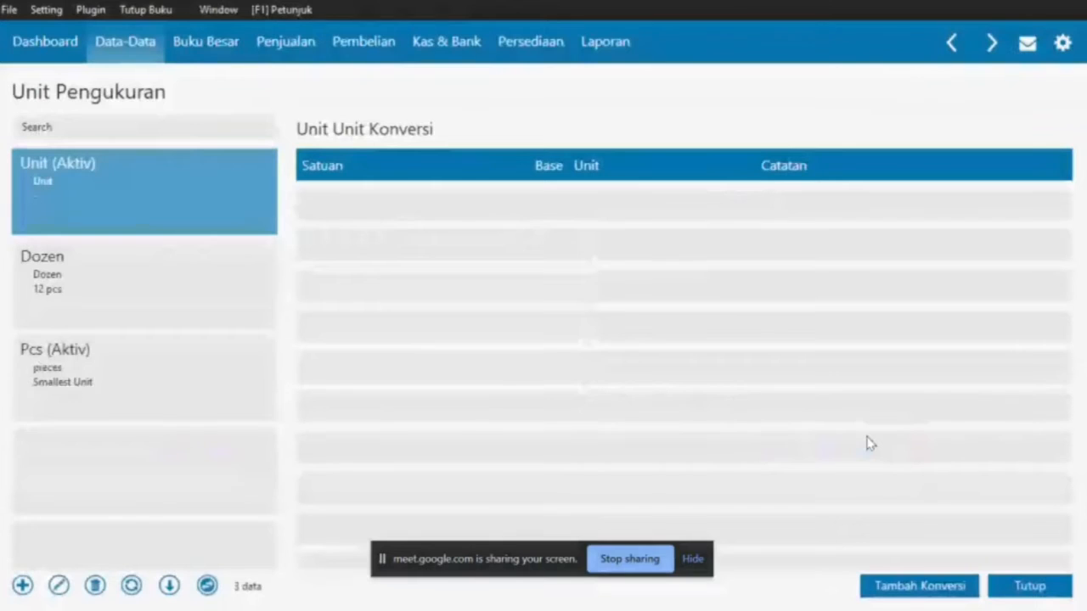
{"action": "left_click", "coordinate": [1029, 586]}
{"action": "mouse_move", "coordinate": [658, 356]}
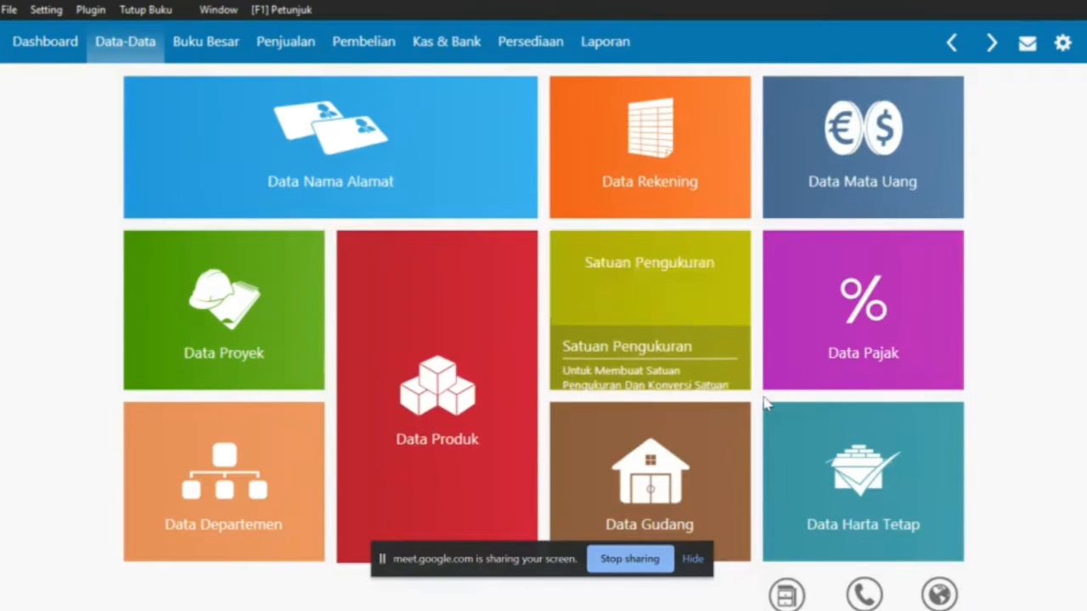
Edit item group Product 1 and rename it to Barang Dagang
{"action": "left_click", "coordinate": [788, 599]}
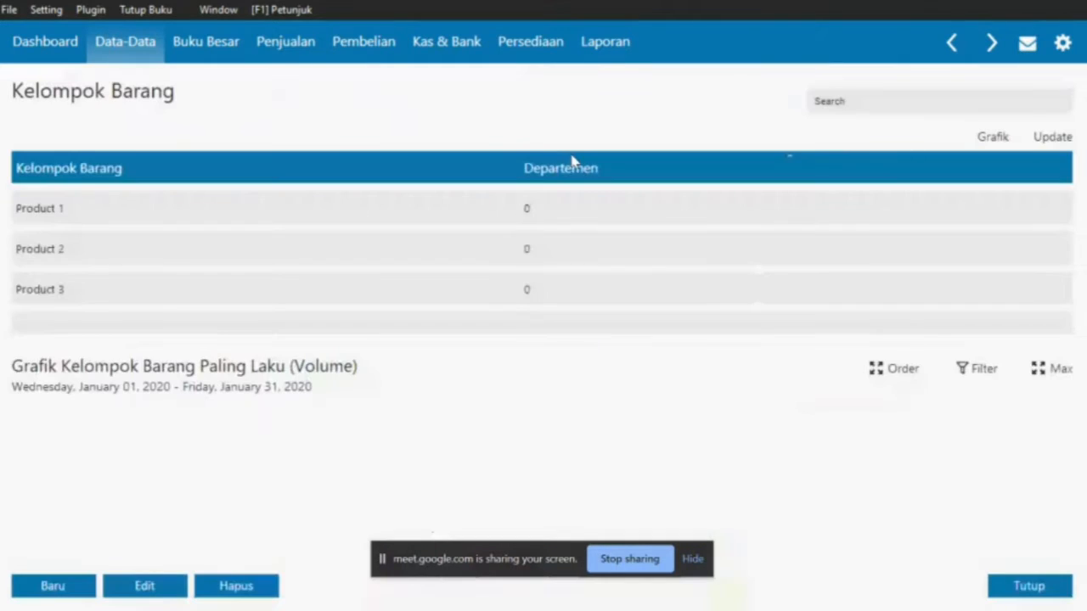
{"action": "left_click", "coordinate": [374, 214]}
{"action": "left_click", "coordinate": [298, 291], "text": "ctrl"}
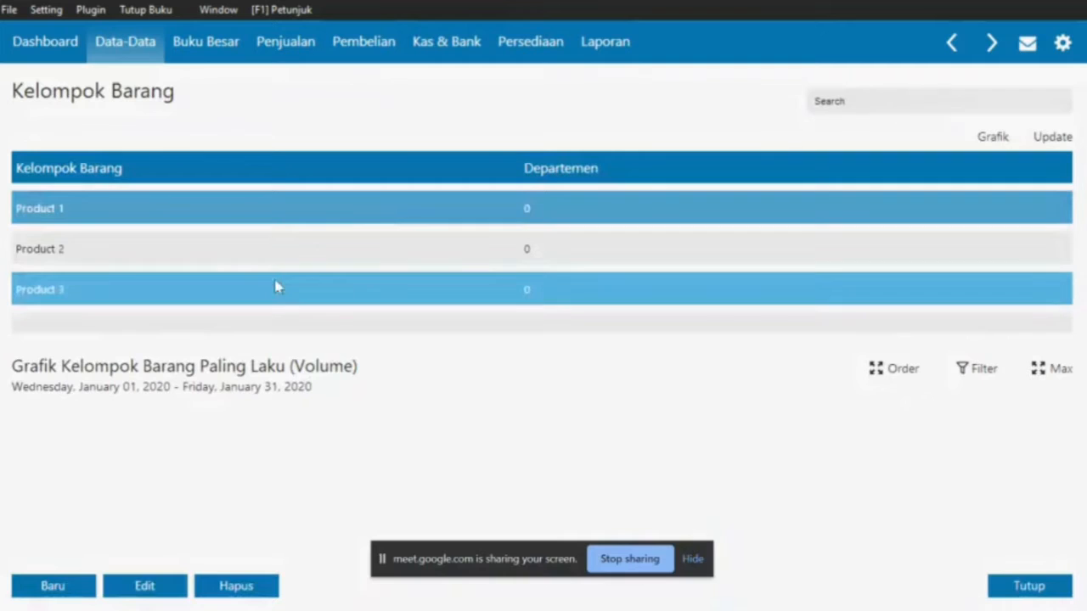
{"action": "left_click", "coordinate": [141, 588]}
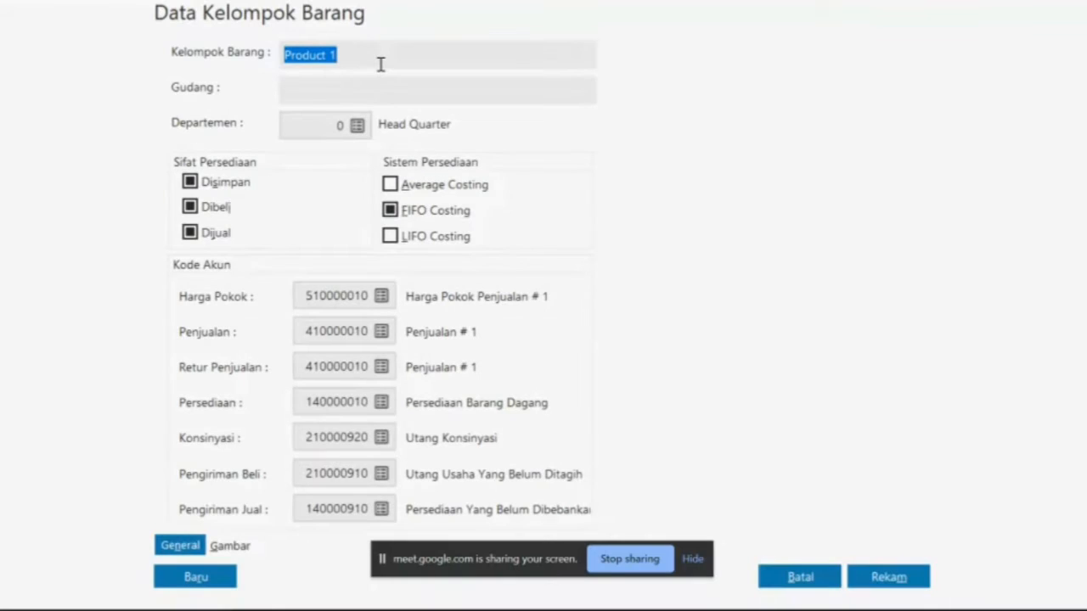
{"action": "type", "text": "Baran"}
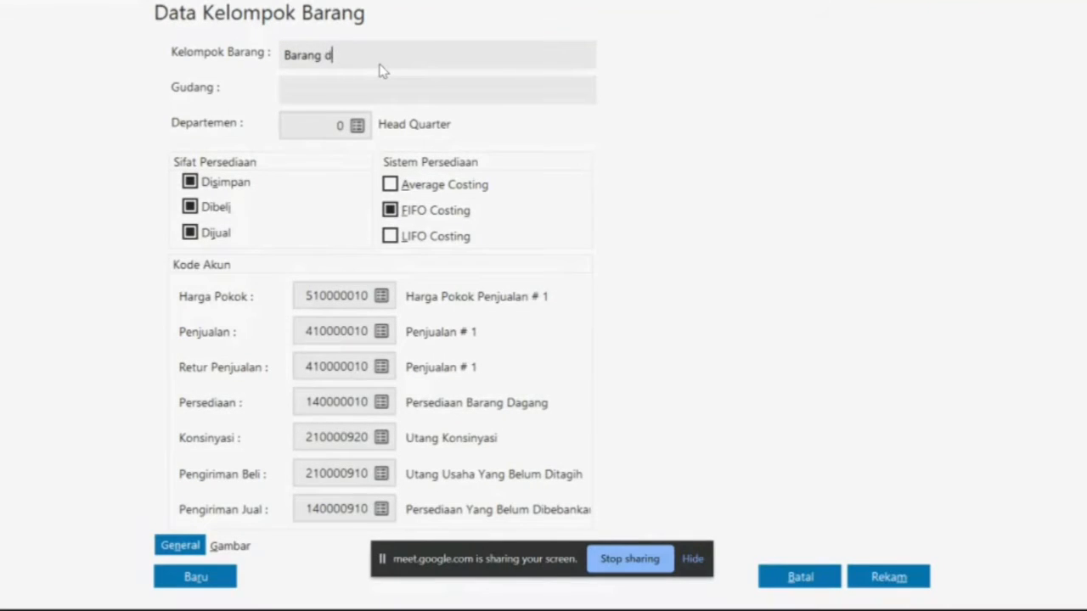
{"action": "type", "text": "g Dagang"}
Rename the Harga Pokok Penjualan # 1 account for Barang Dagang and assign it as cost of sales
{"action": "left_click", "coordinate": [382, 297]}
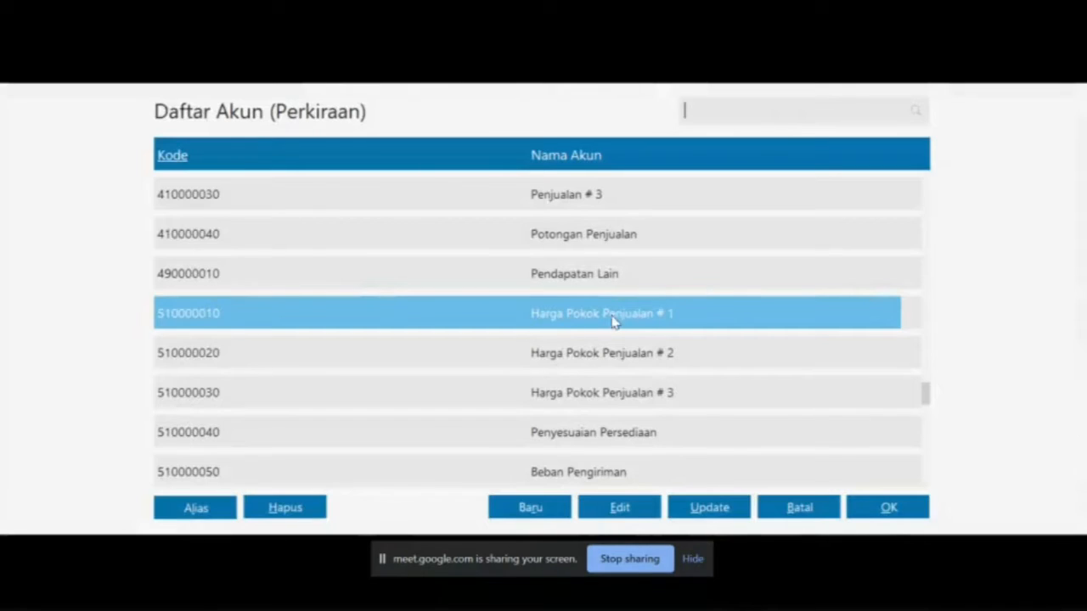
{"action": "left_click", "coordinate": [603, 504]}
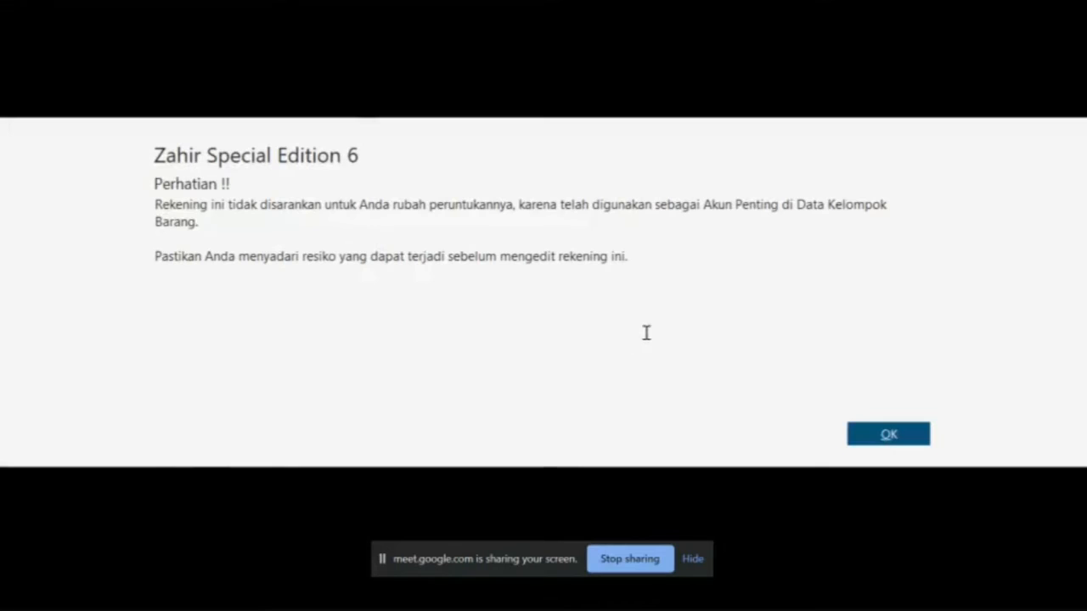
{"action": "left_click", "coordinate": [898, 440]}
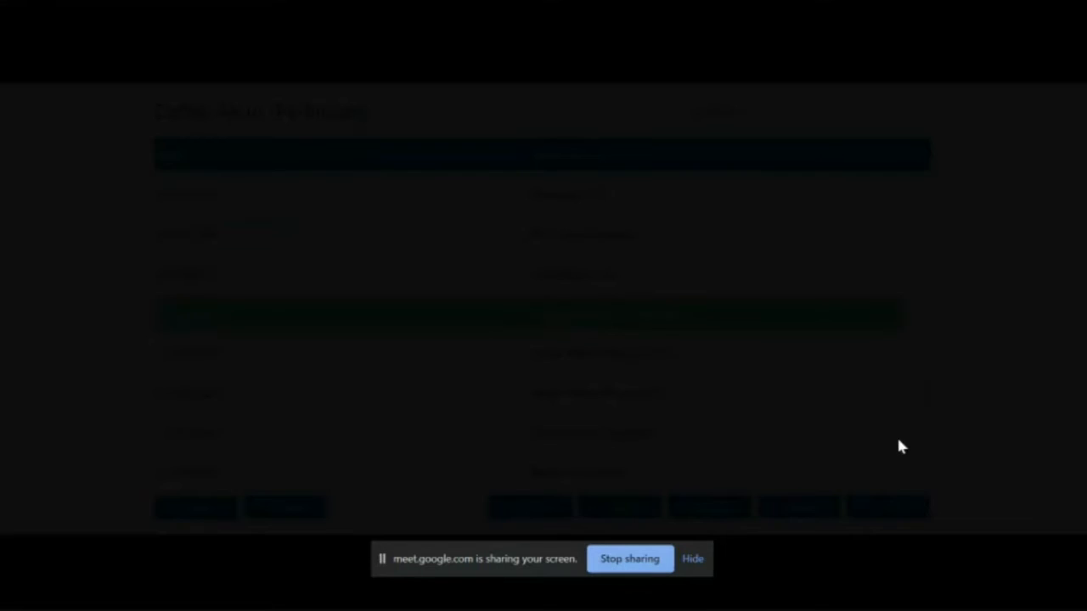
{"action": "double_click", "coordinate": [532, 283]}
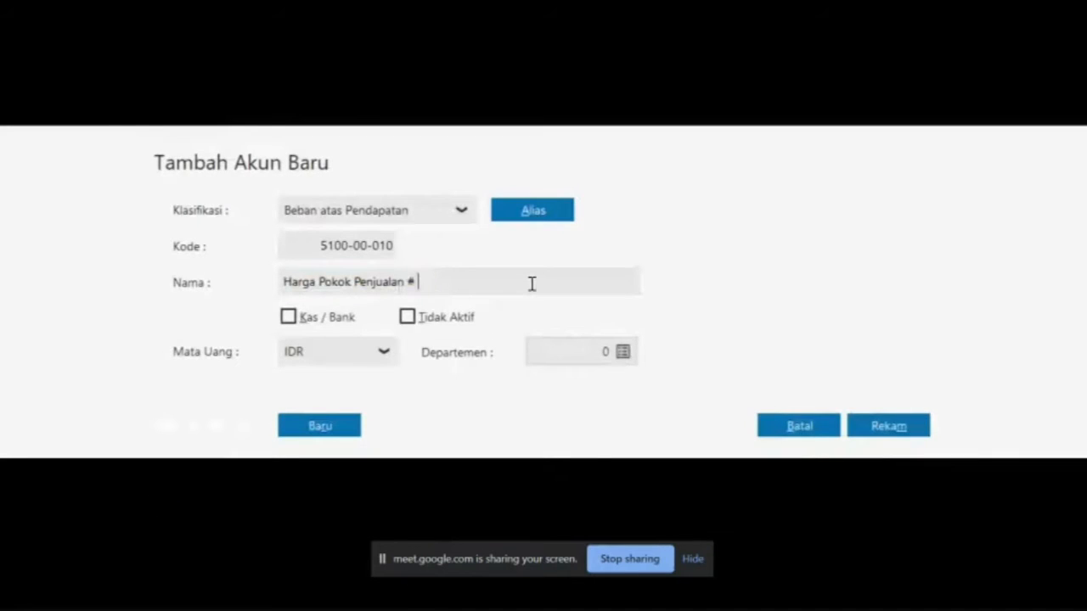
{"action": "key", "text": "BackSpace"}
{"action": "type", "text": "Barang Dagang"}
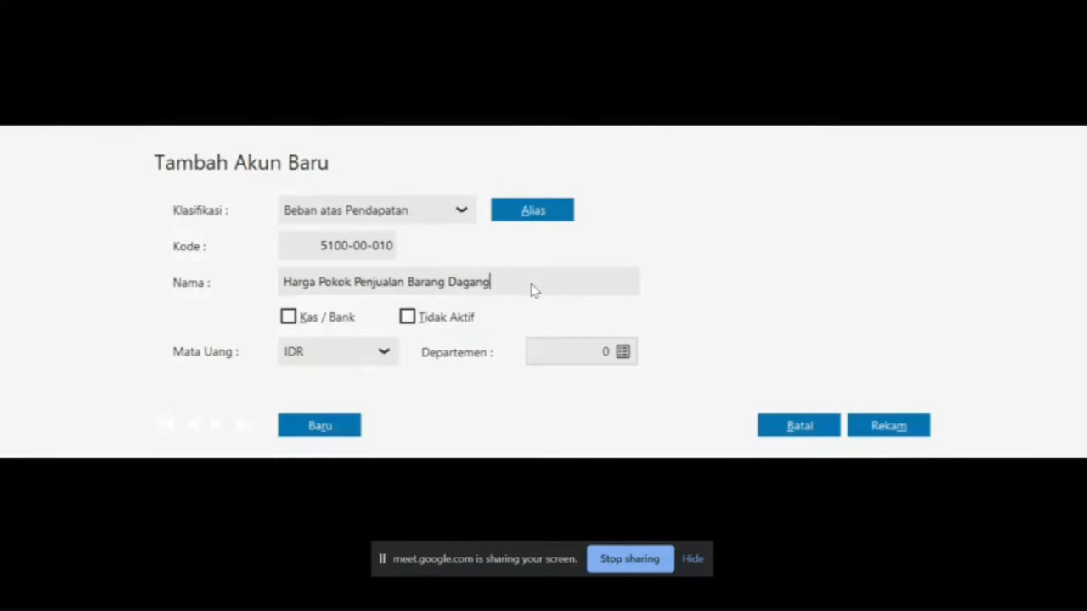
{"action": "left_click", "coordinate": [890, 426]}
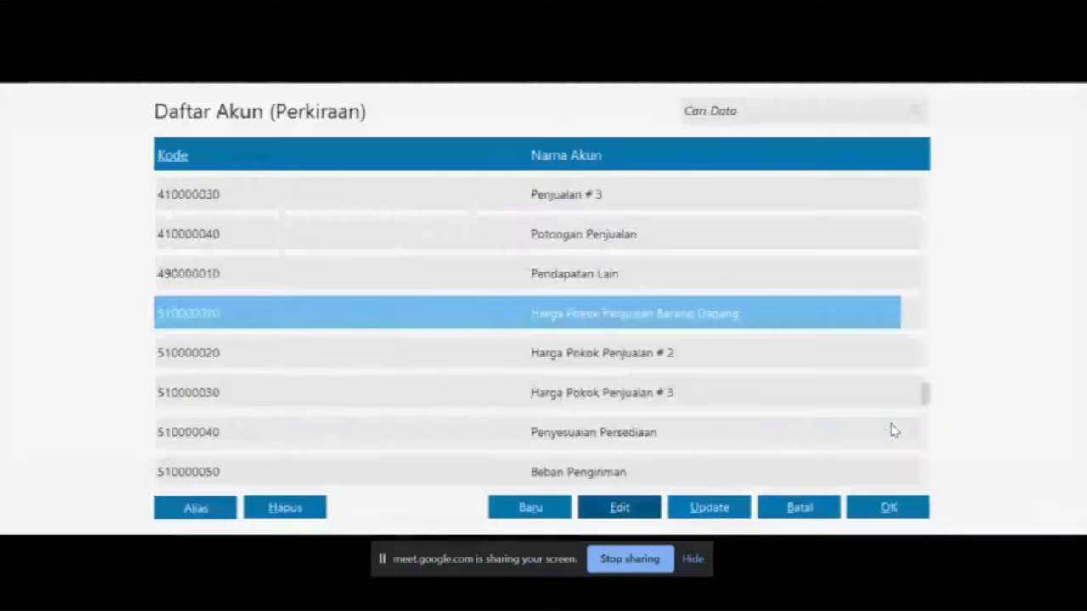
{"action": "left_click", "coordinate": [878, 509]}
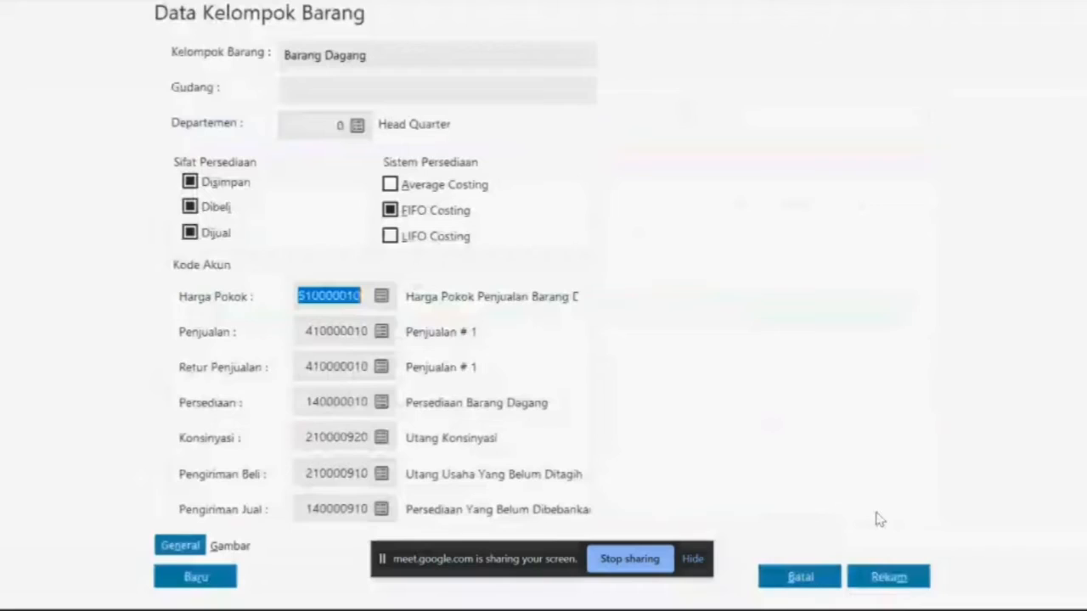
Rename Penjualan # 1 to Penjualan Barang Dagang and assign it as the sales account
{"action": "left_click", "coordinate": [381, 332]}
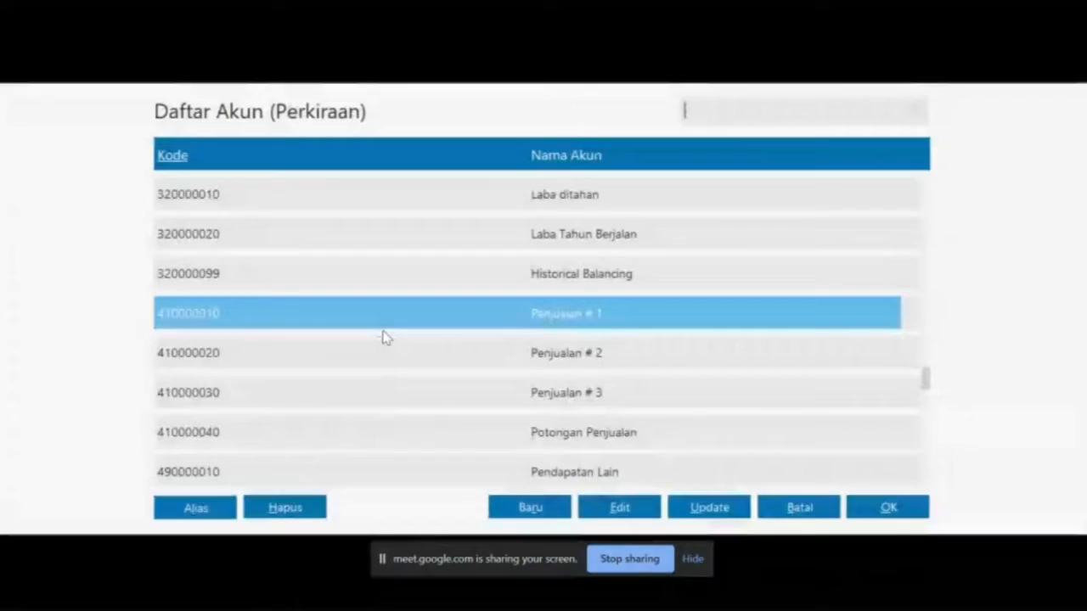
{"action": "left_click", "coordinate": [637, 507]}
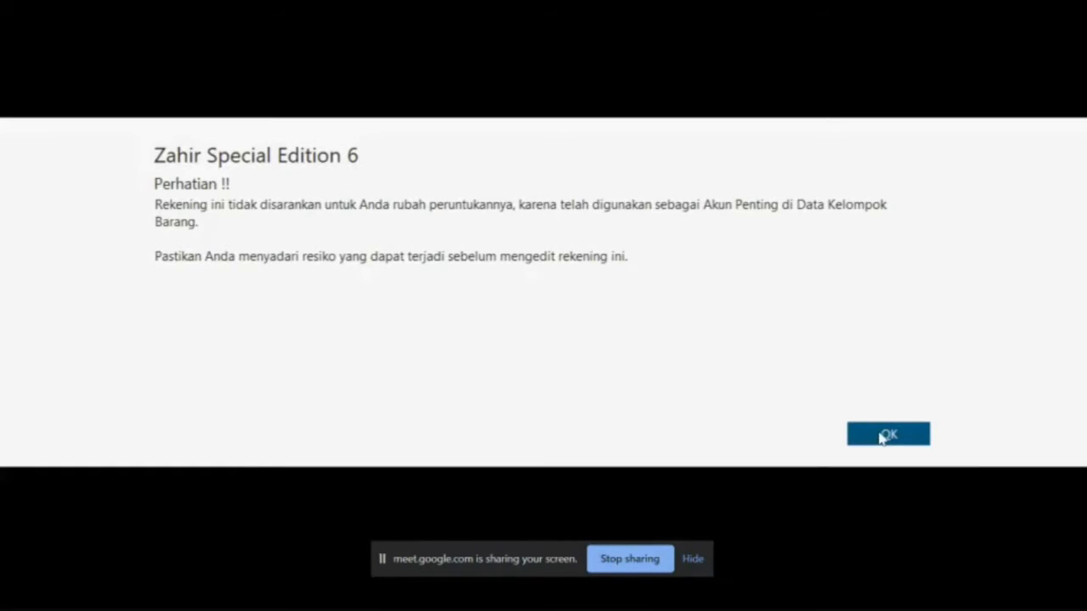
{"action": "left_click", "coordinate": [881, 437]}
{"action": "double_click", "coordinate": [475, 281]}
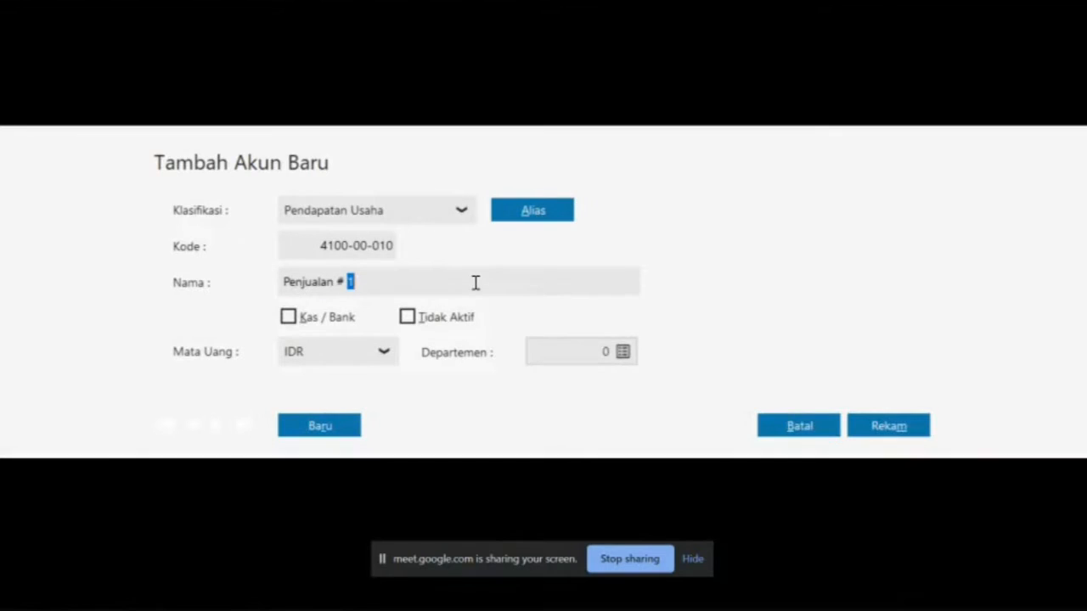
{"action": "type", "text": "Barang Dagang"}
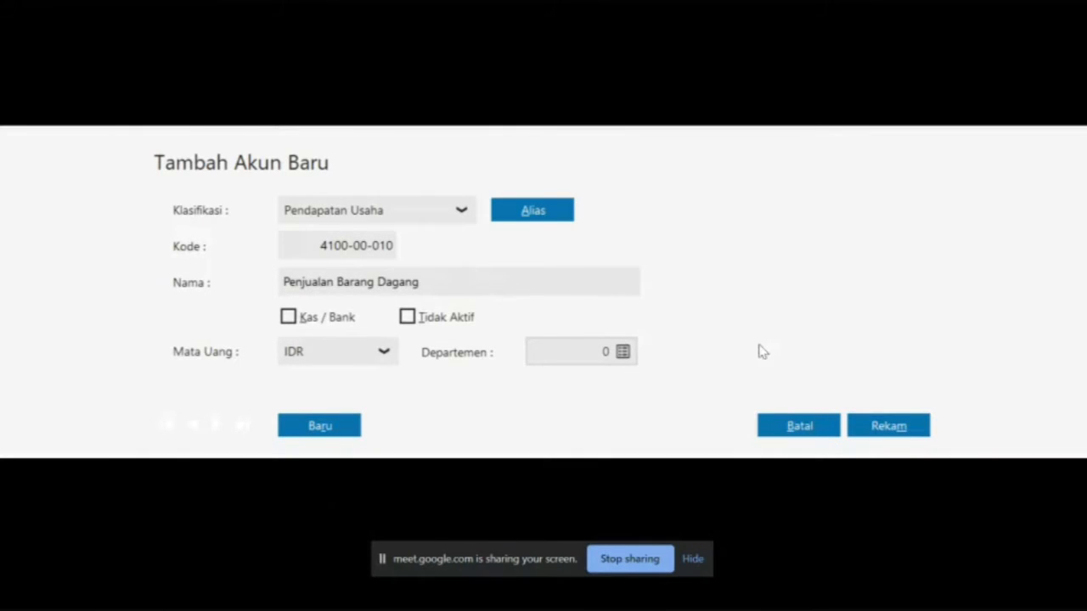
{"action": "left_click", "coordinate": [893, 429]}
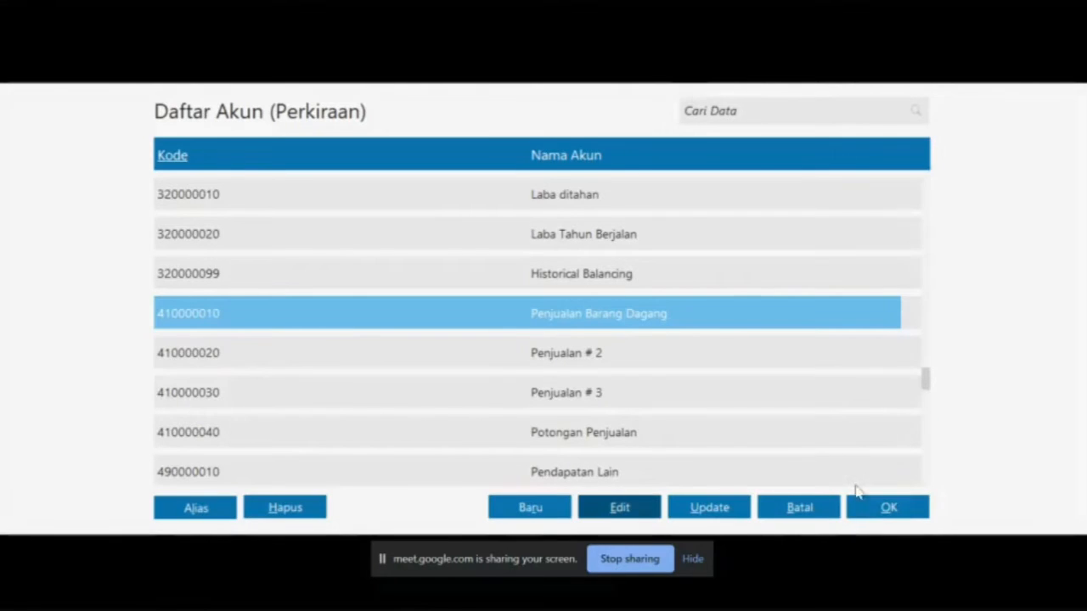
{"action": "left_click", "coordinate": [888, 507]}
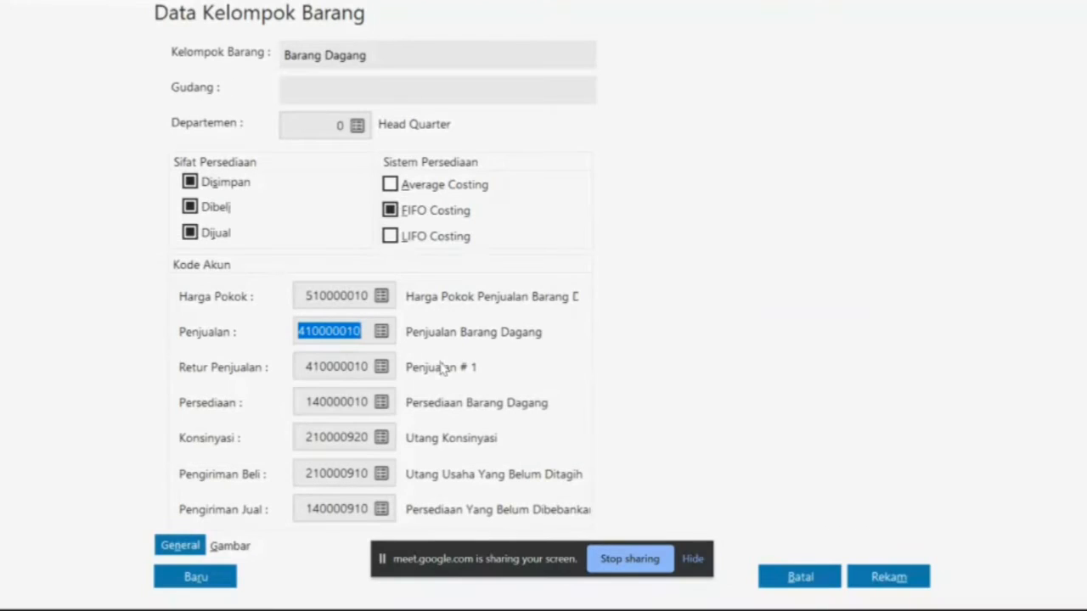
Use Penjualan Barang Dagang for sales returns, save the group and apply to all products
{"action": "left_click", "coordinate": [382, 367]}
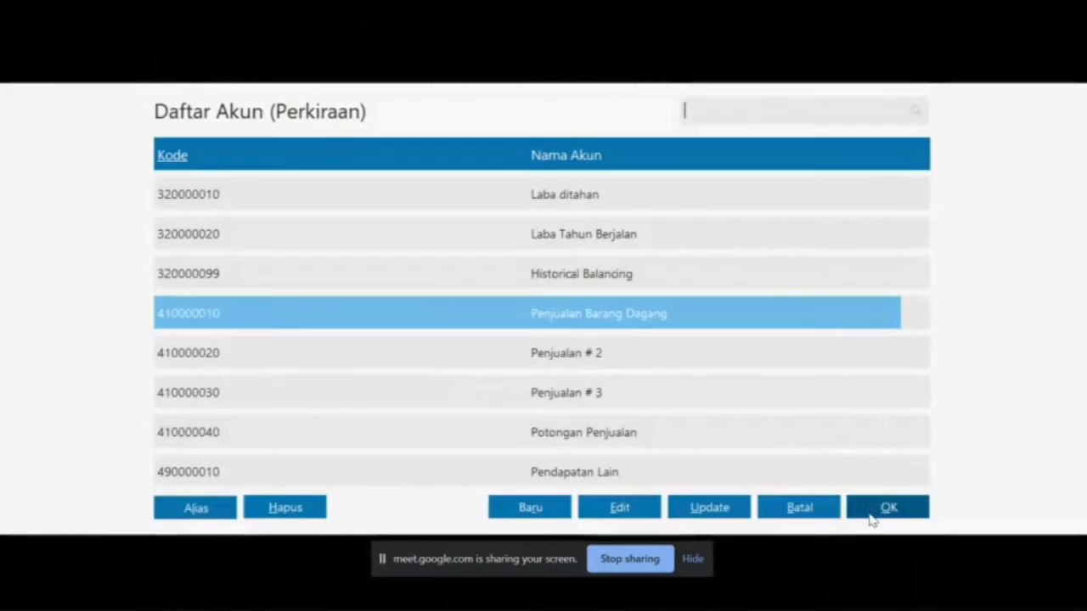
{"action": "left_click", "coordinate": [873, 514]}
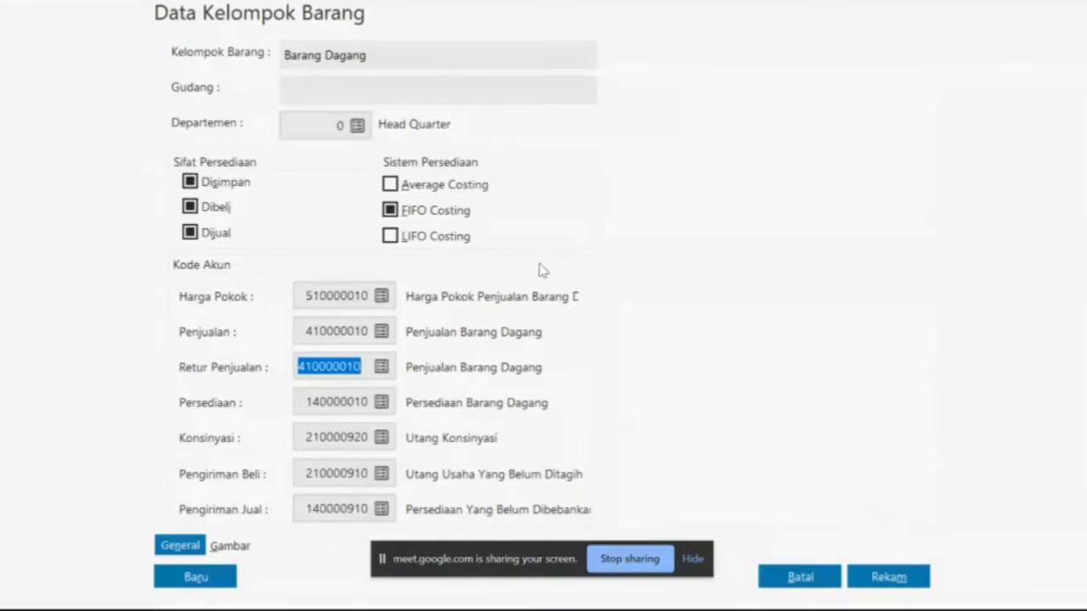
{"action": "left_click", "coordinate": [887, 579]}
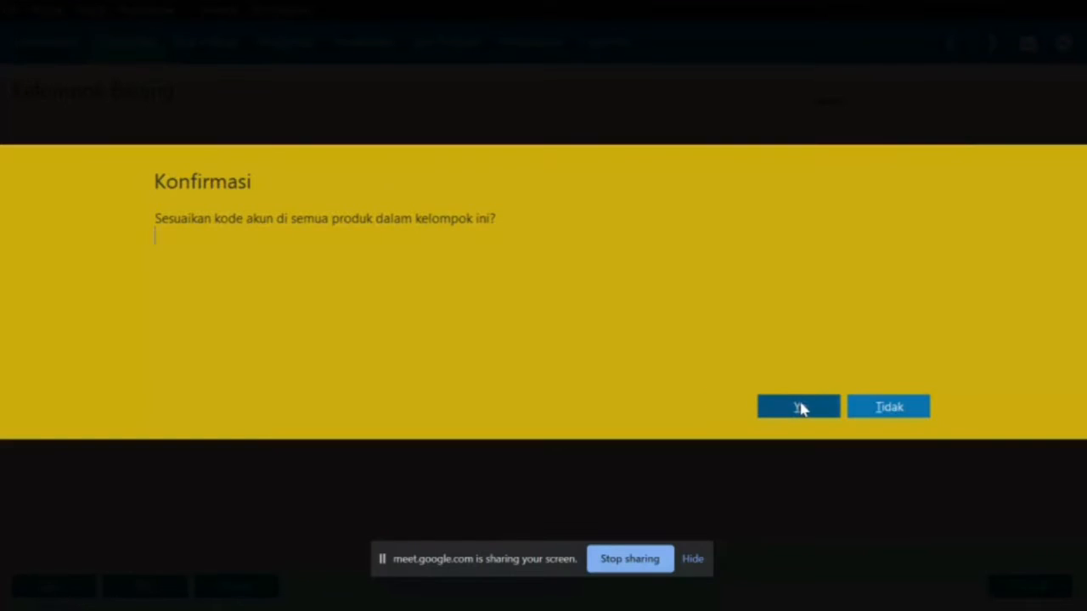
{"action": "left_click", "coordinate": [801, 408]}
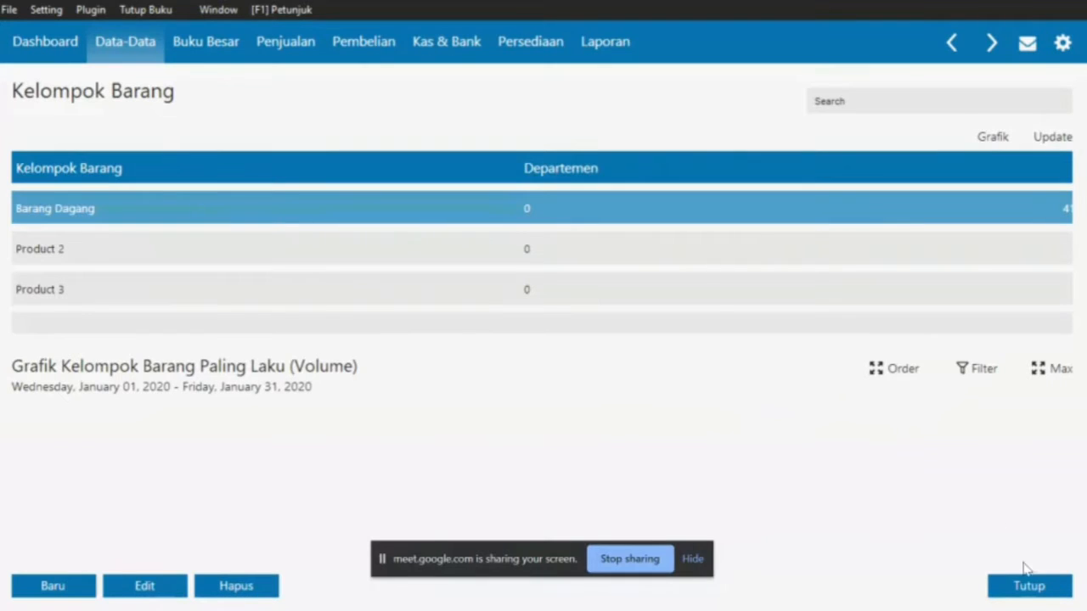
Add item P01 Kursi Kayu with base unit Unit, copying its details from the PDF
{"action": "left_click", "coordinate": [1029, 588]}
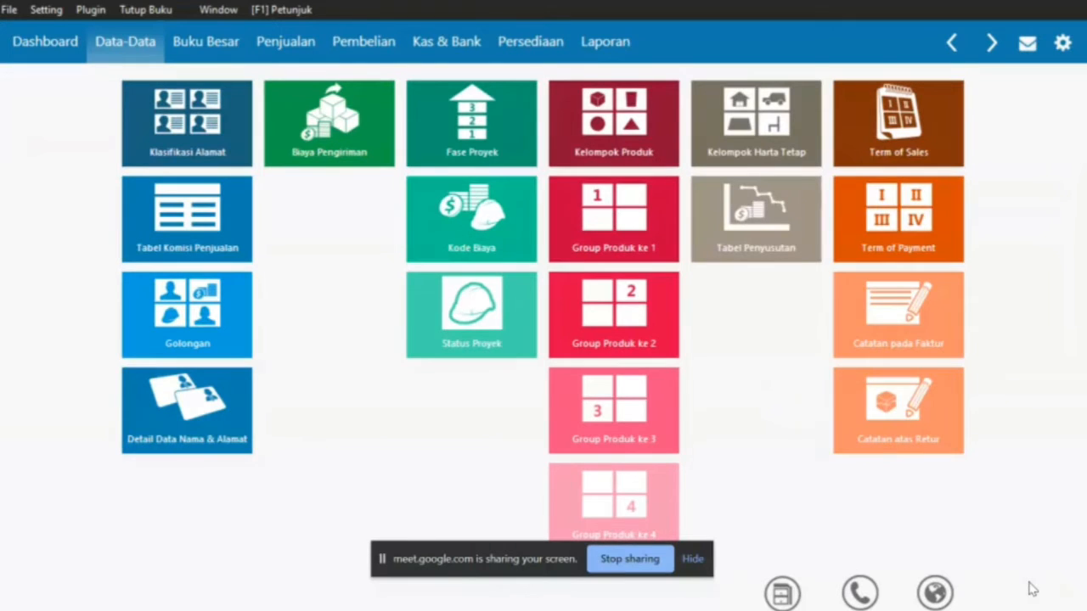
{"action": "scroll", "coordinate": [1032, 588], "scroll_direction": "up", "scroll_amount": 6}
{"action": "left_click", "coordinate": [428, 424]}
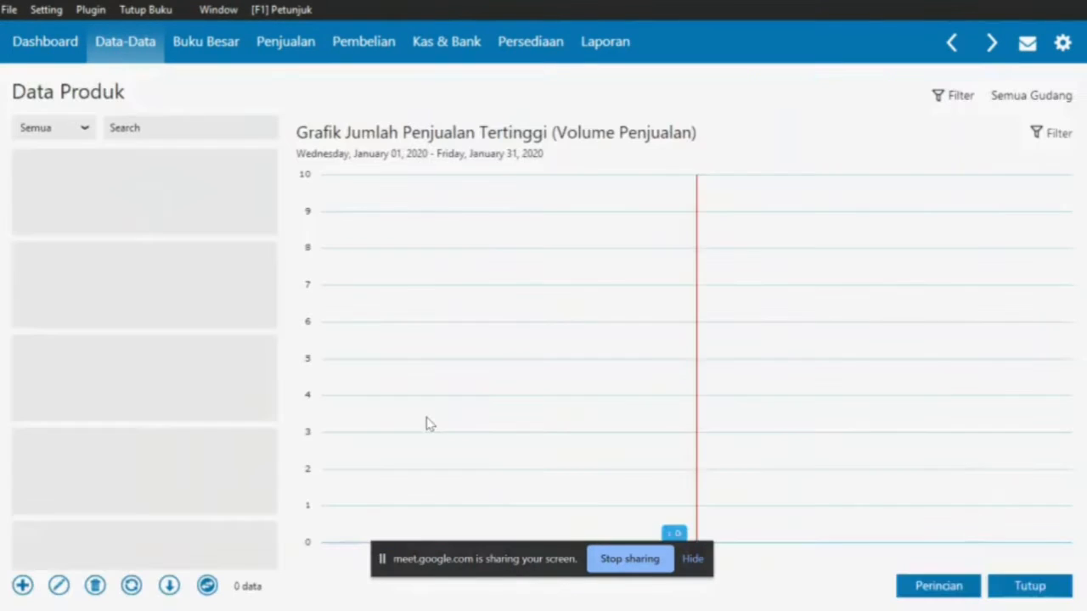
{"action": "left_click", "coordinate": [23, 586]}
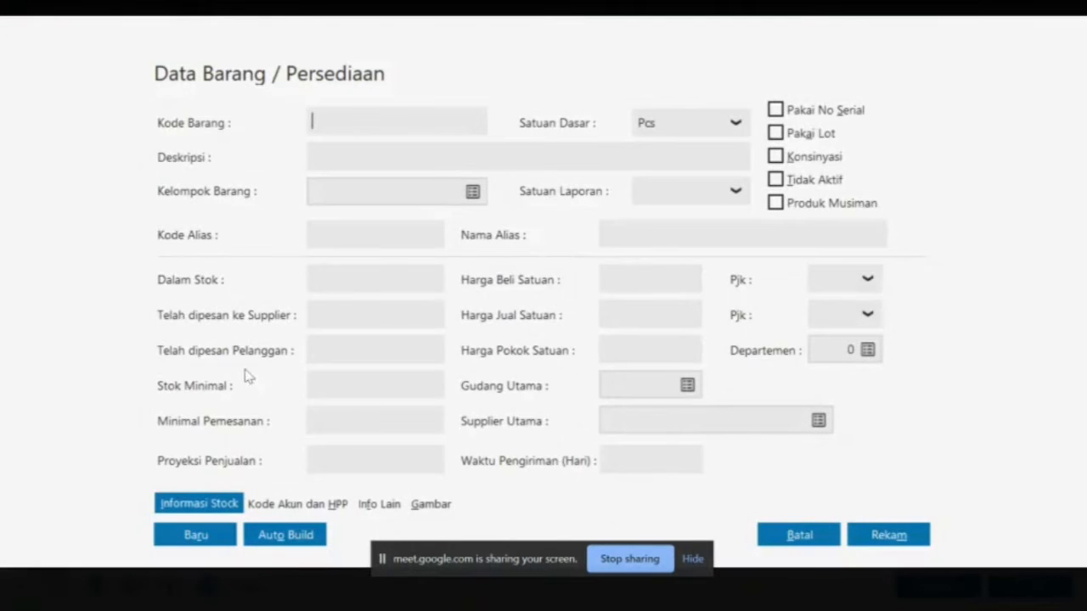
{"action": "key", "text": "alt+Tab"}
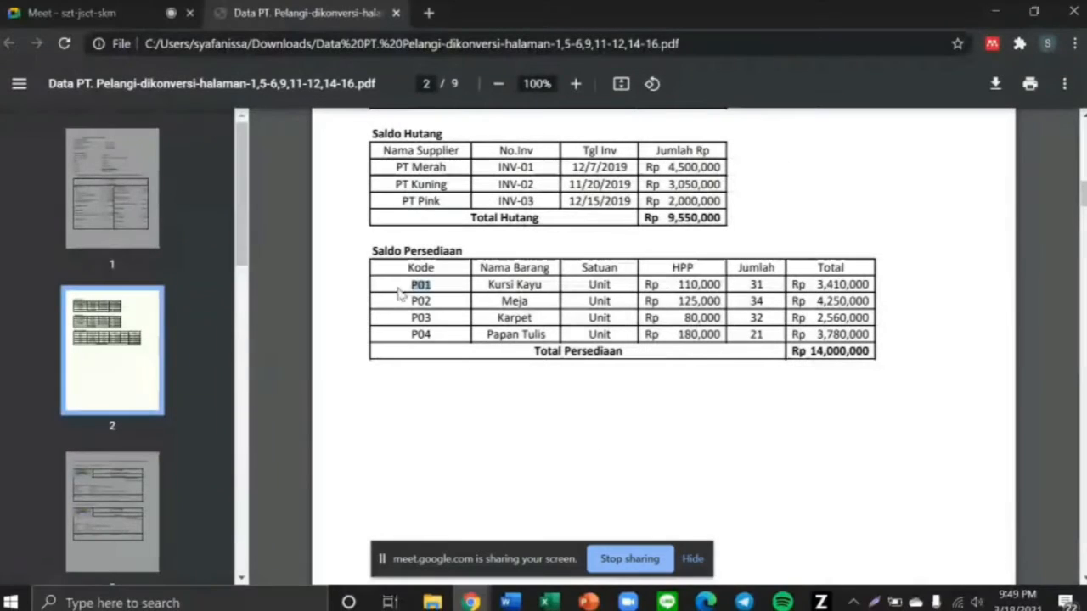
{"action": "double_click", "coordinate": [412, 284]}
{"action": "key", "text": "alt+Tab"}
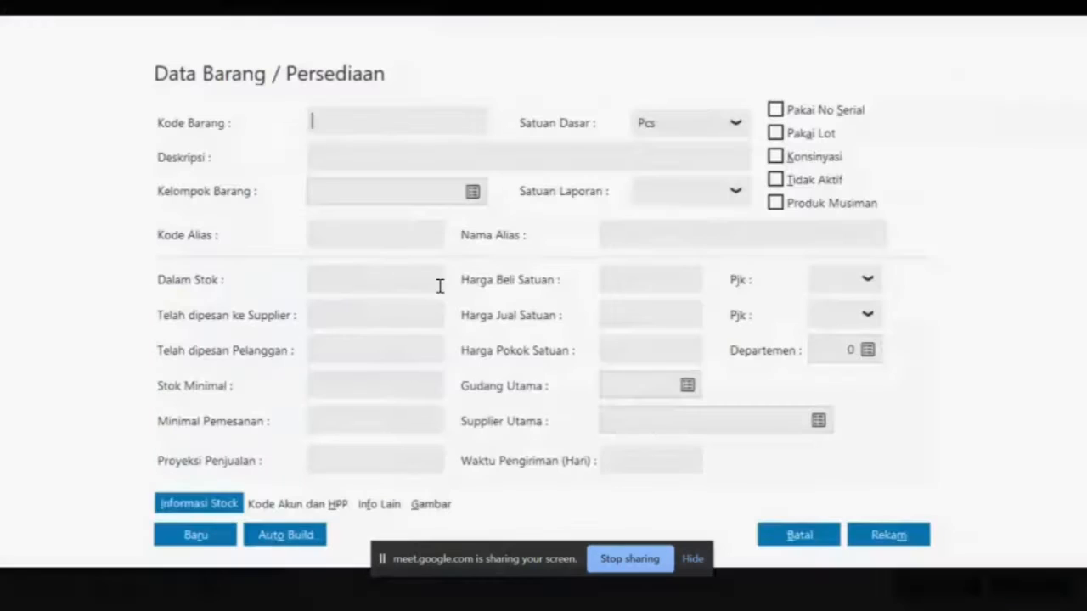
{"action": "type", "text": "P01"}
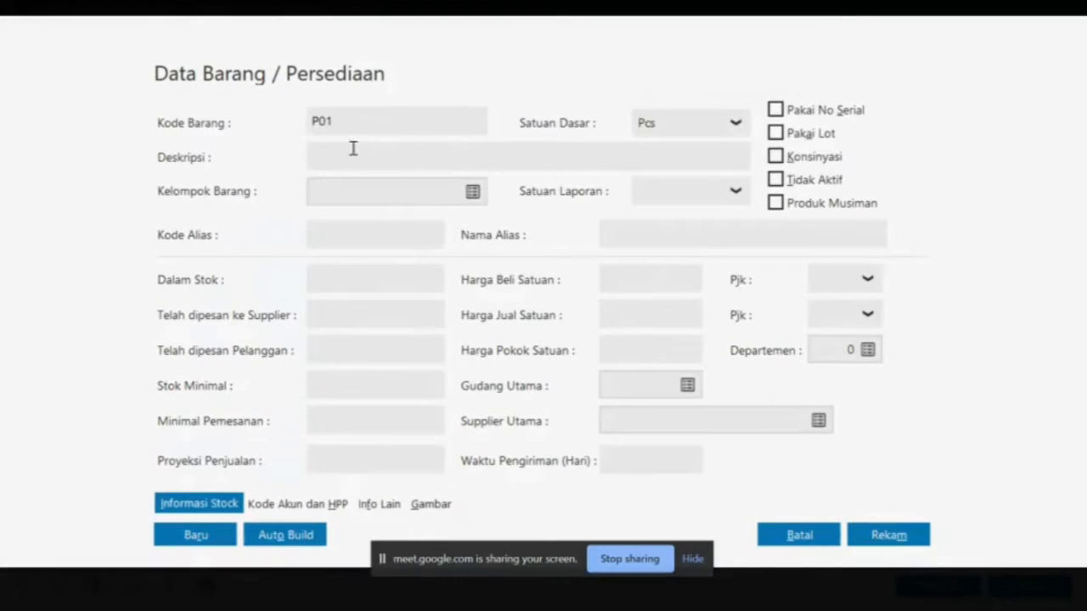
{"action": "left_click", "coordinate": [353, 162]}
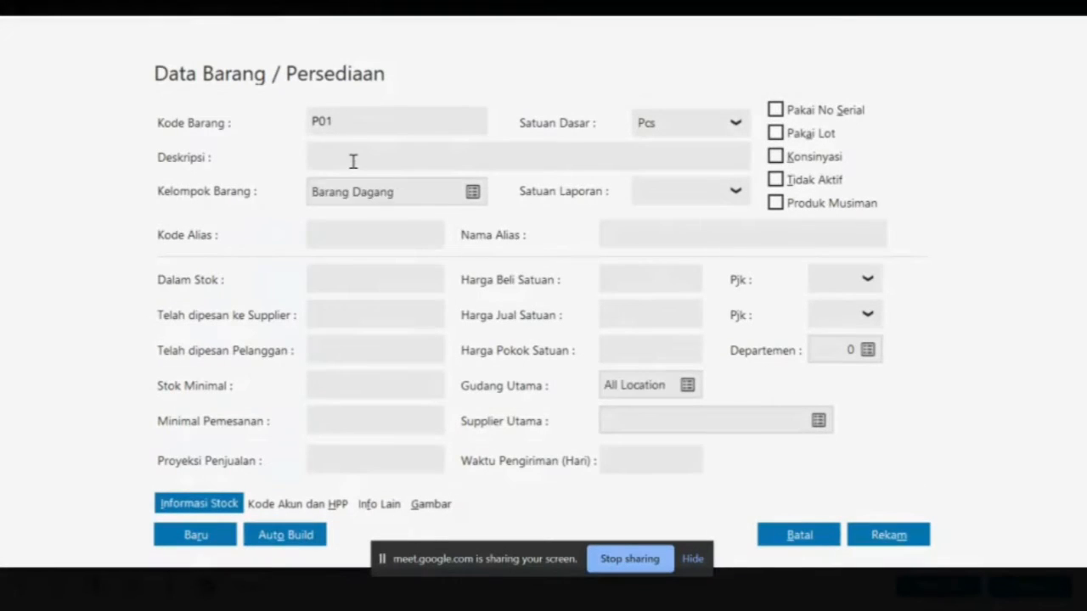
{"action": "key", "text": "alt+Tab"}
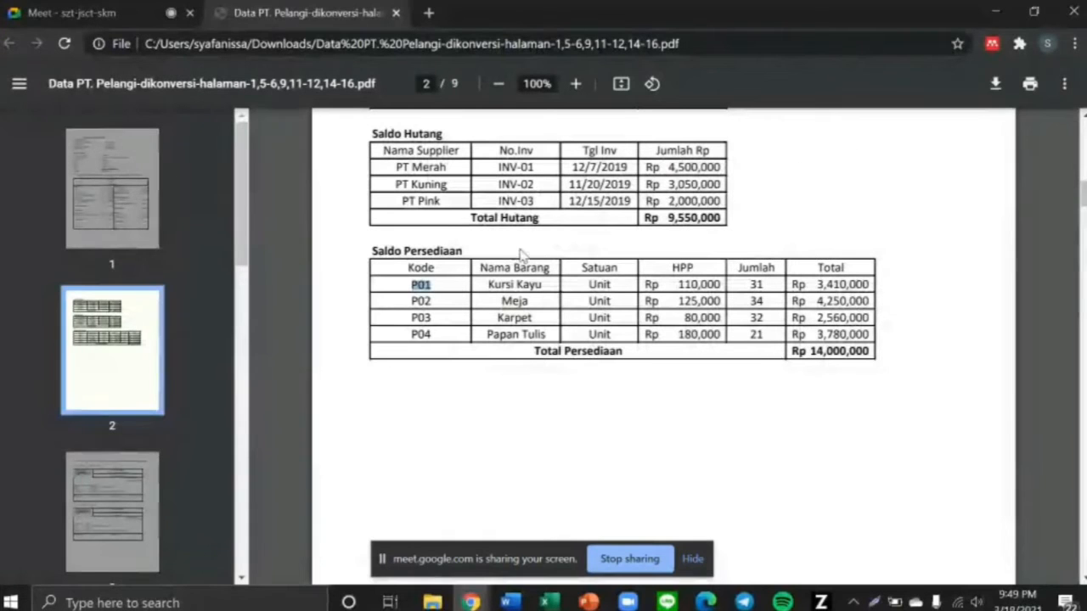
{"action": "left_click_drag", "start_coordinate": [489, 284], "coordinate": [543, 284]}
{"action": "key", "text": "alt+Tab"}
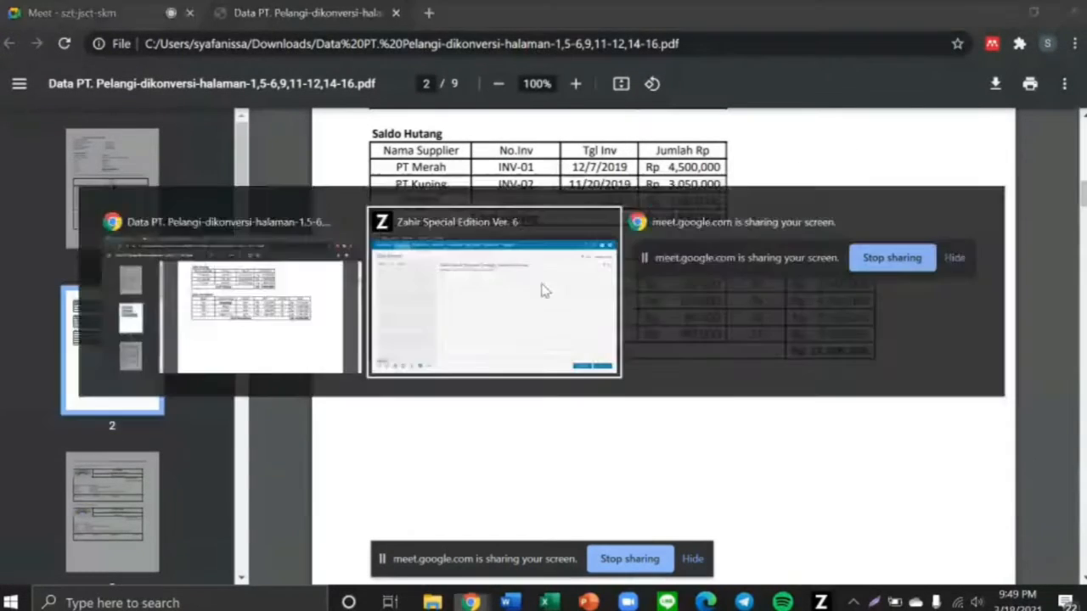
{"action": "type", "text": "Kursi Kayu"}
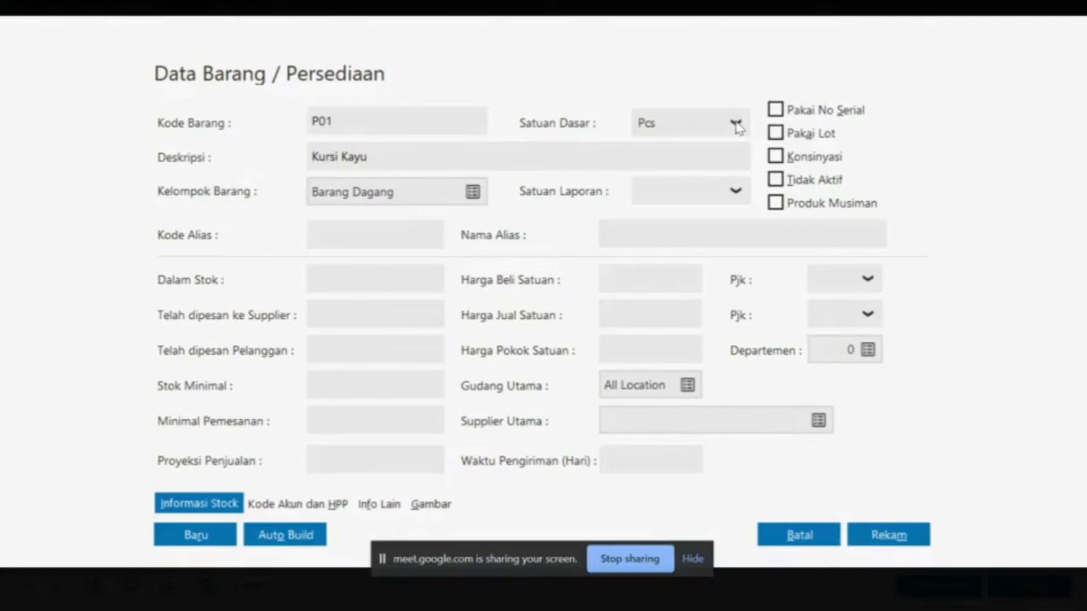
{"action": "left_click", "coordinate": [736, 123]}
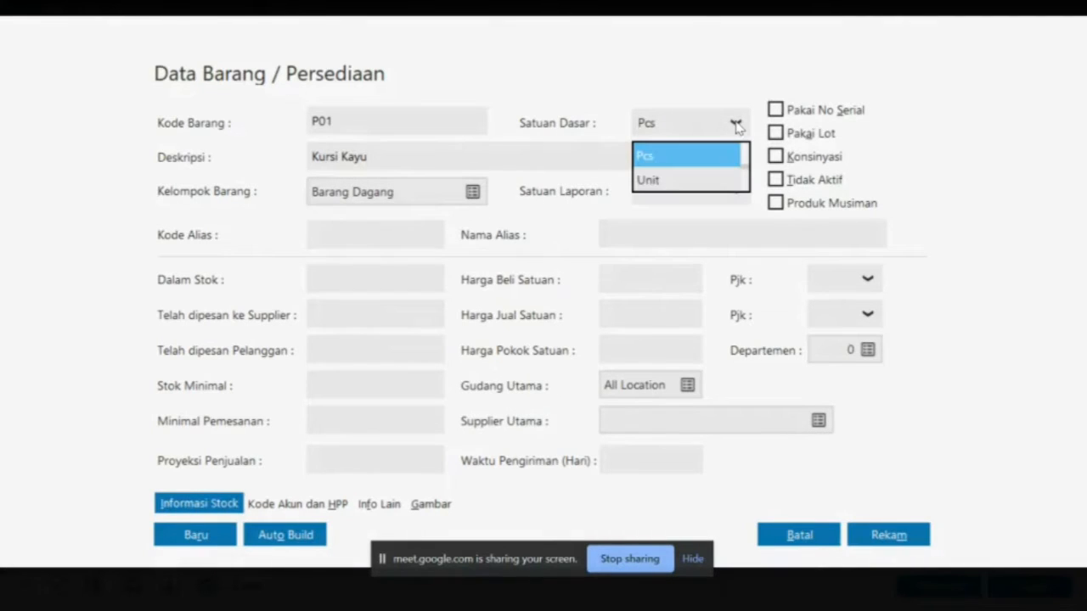
{"action": "left_click", "coordinate": [711, 176]}
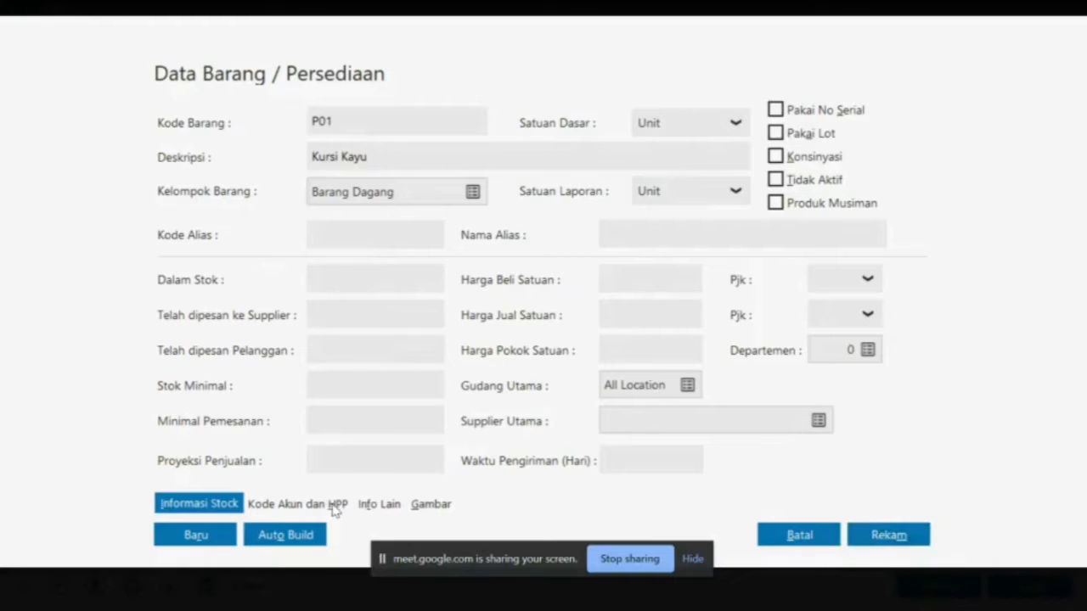
{"action": "left_click", "coordinate": [212, 543]}
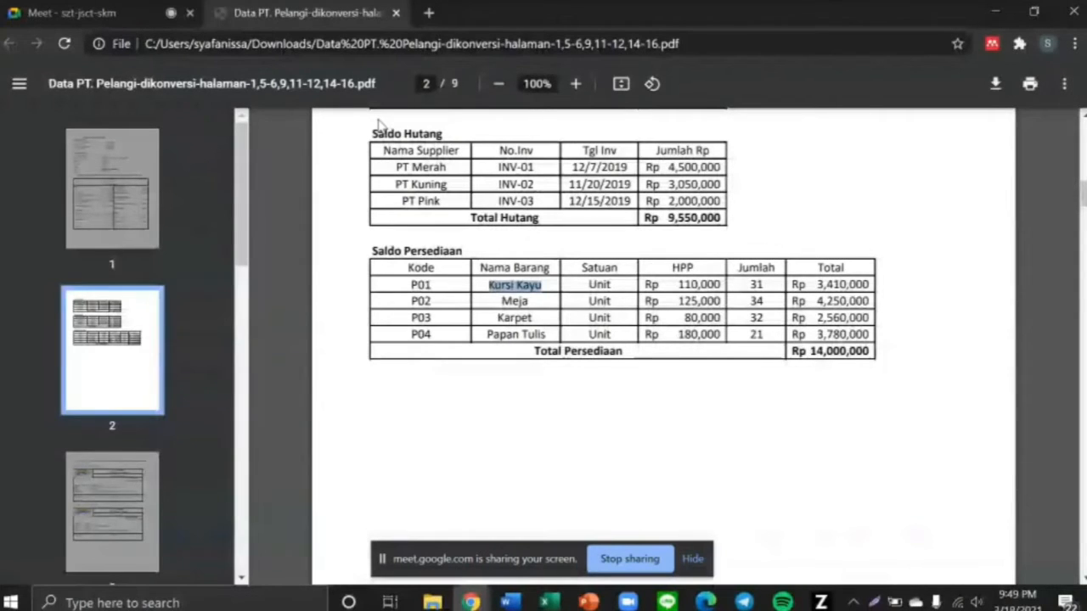
Add item P02 Meja with base unit Unit
{"action": "left_click", "coordinate": [423, 296]}
{"action": "key", "text": "alt+Tab"}
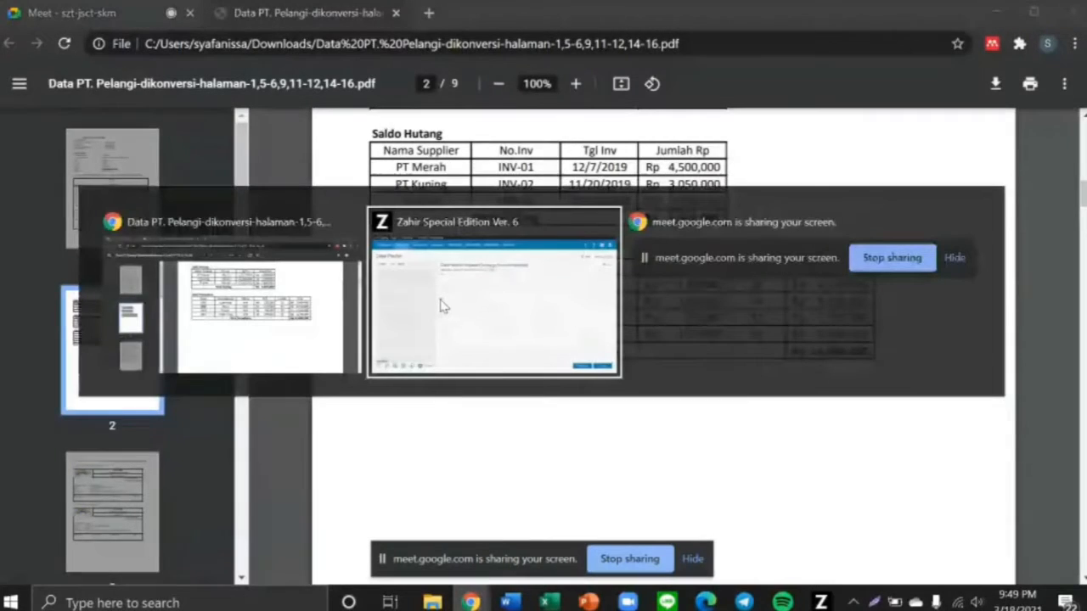
{"action": "type", "text": "P02"}
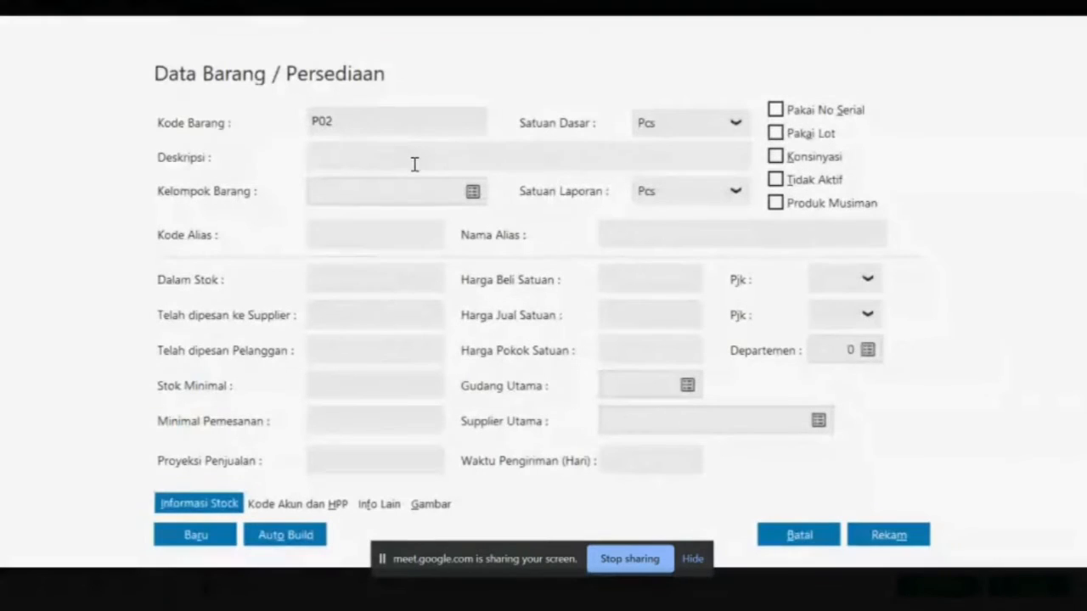
{"action": "left_click", "coordinate": [396, 162]}
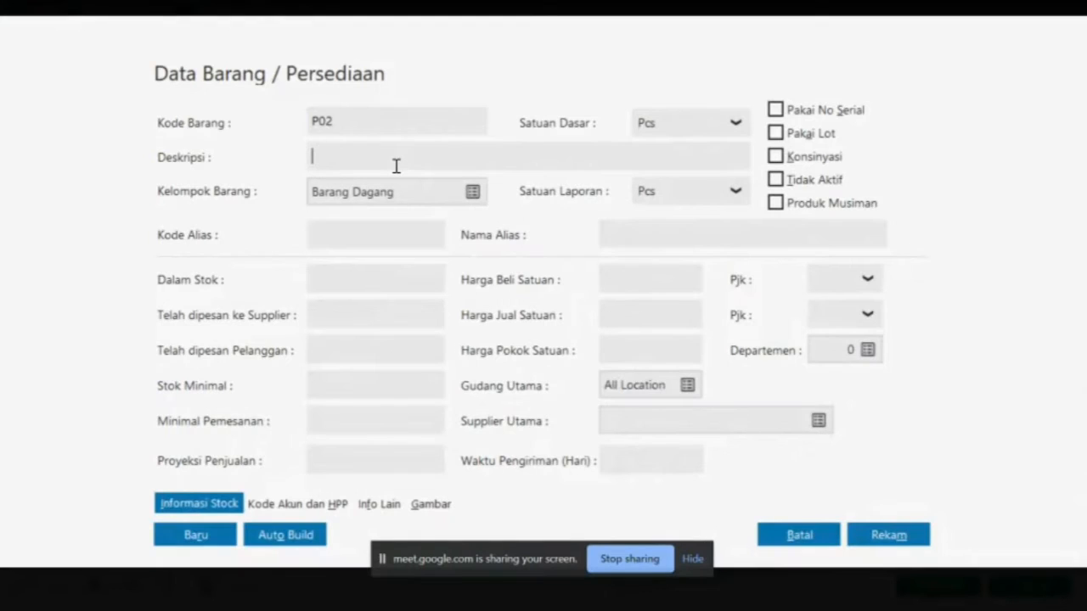
{"action": "key", "text": "alt+Tab"}
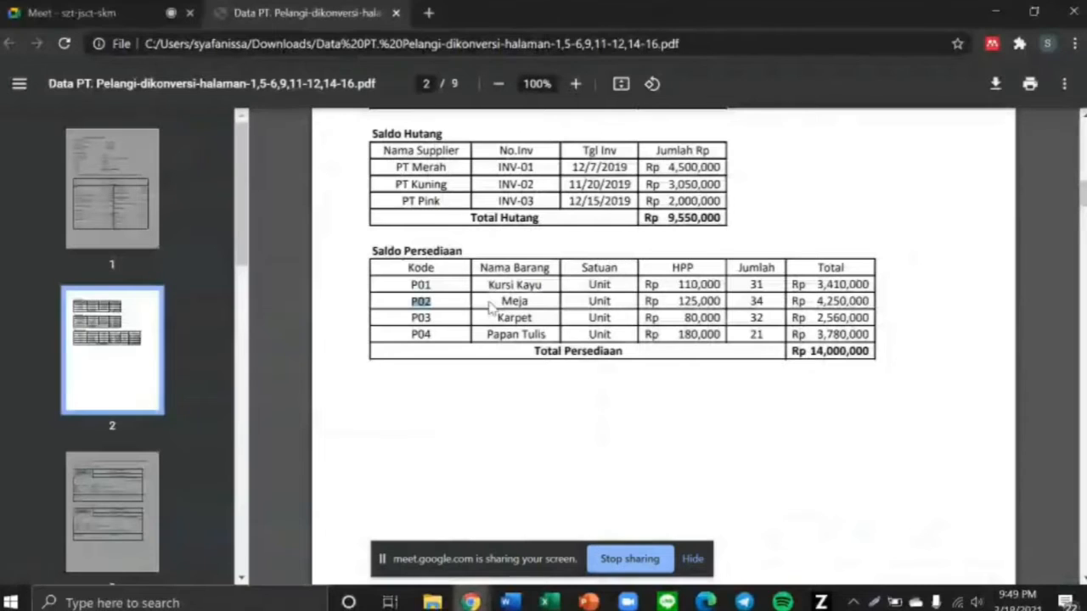
{"action": "left_click_drag", "start_coordinate": [496, 301], "coordinate": [530, 301]}
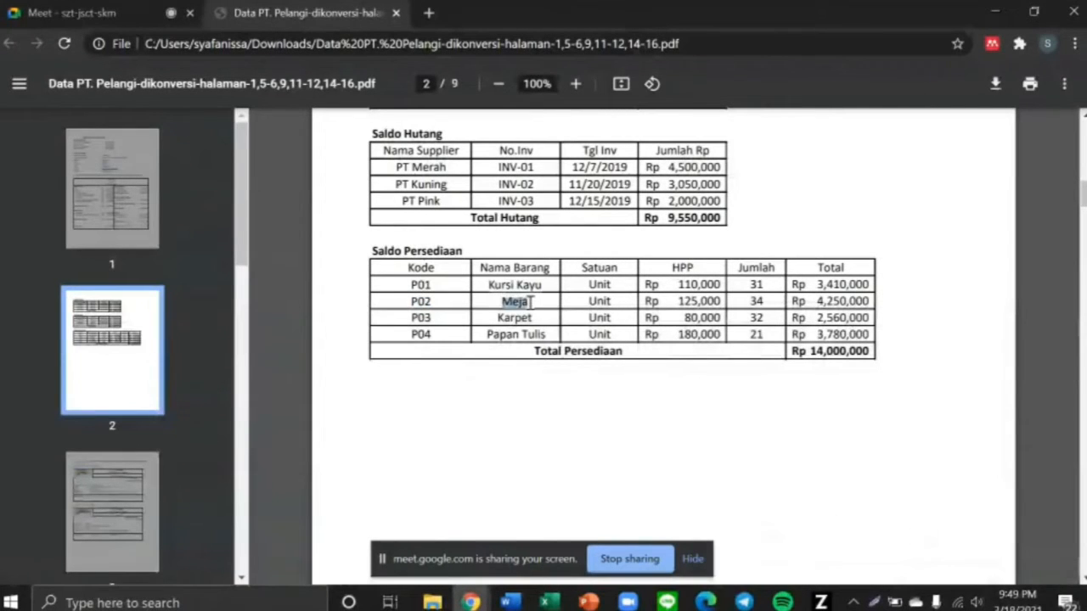
{"action": "key", "text": "alt+Tab"}
{"action": "type", "text": "M"}
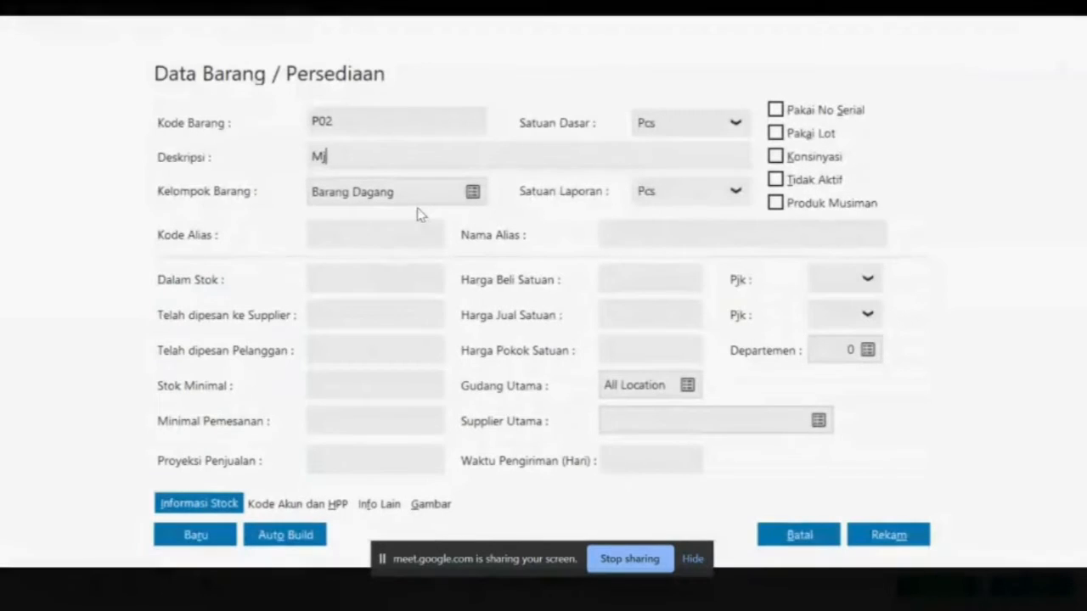
{"action": "type", "text": "eja"}
{"action": "left_click", "coordinate": [720, 125]}
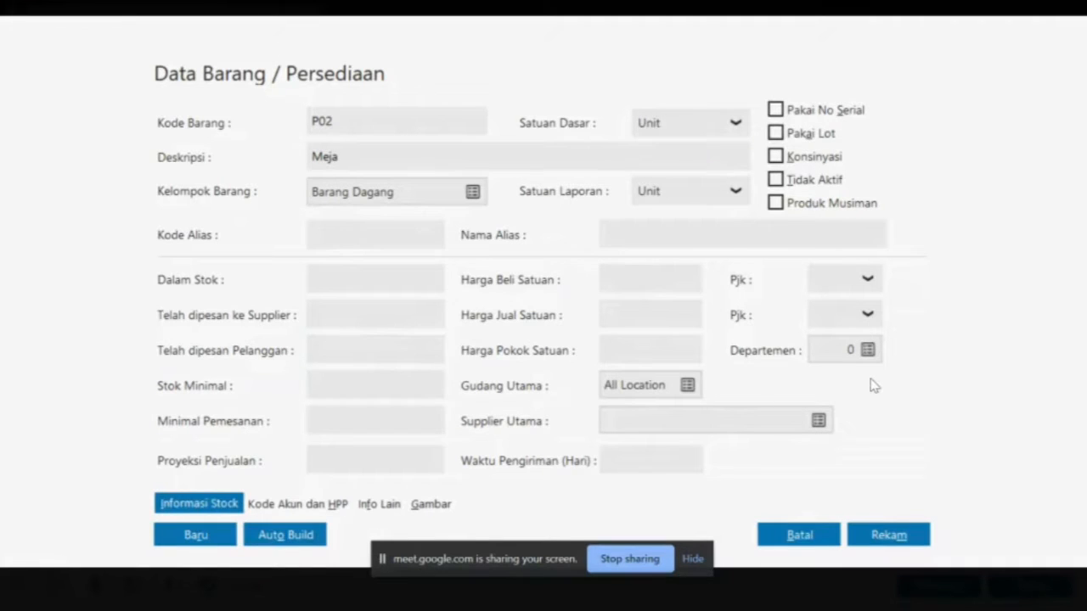
{"action": "left_click", "coordinate": [189, 547]}
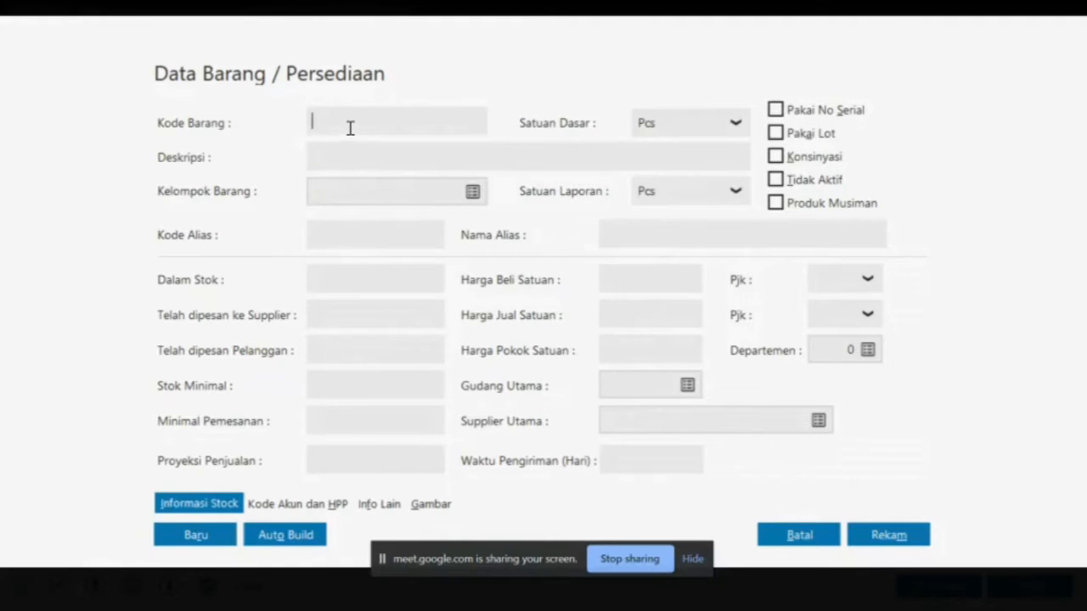
Add item P03 Karpet with base unit Unit
{"action": "key", "text": "alt+Tab"}
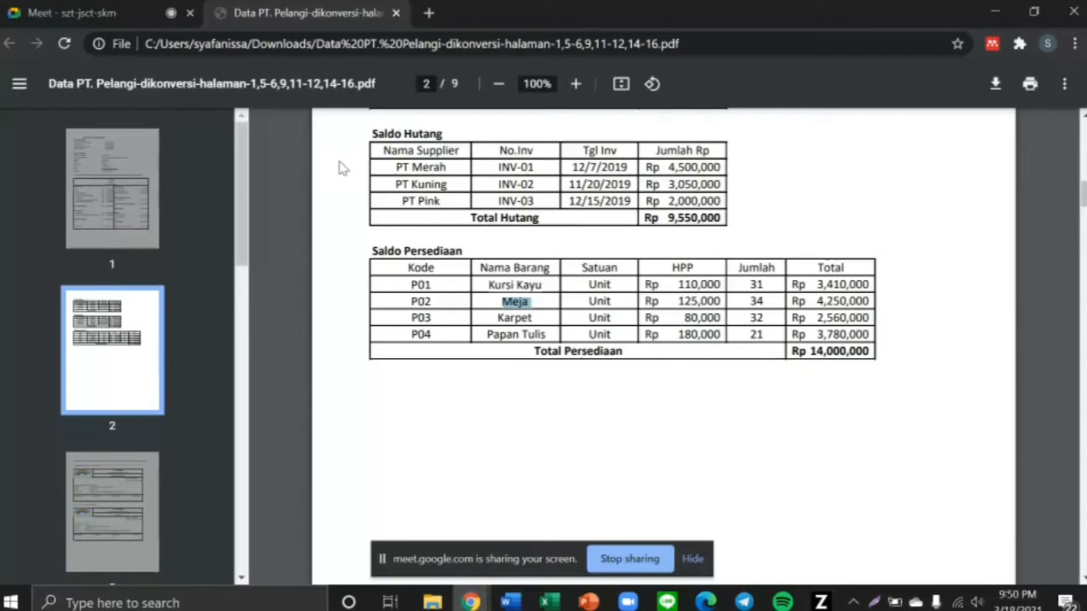
{"action": "double_click", "coordinate": [430, 317]}
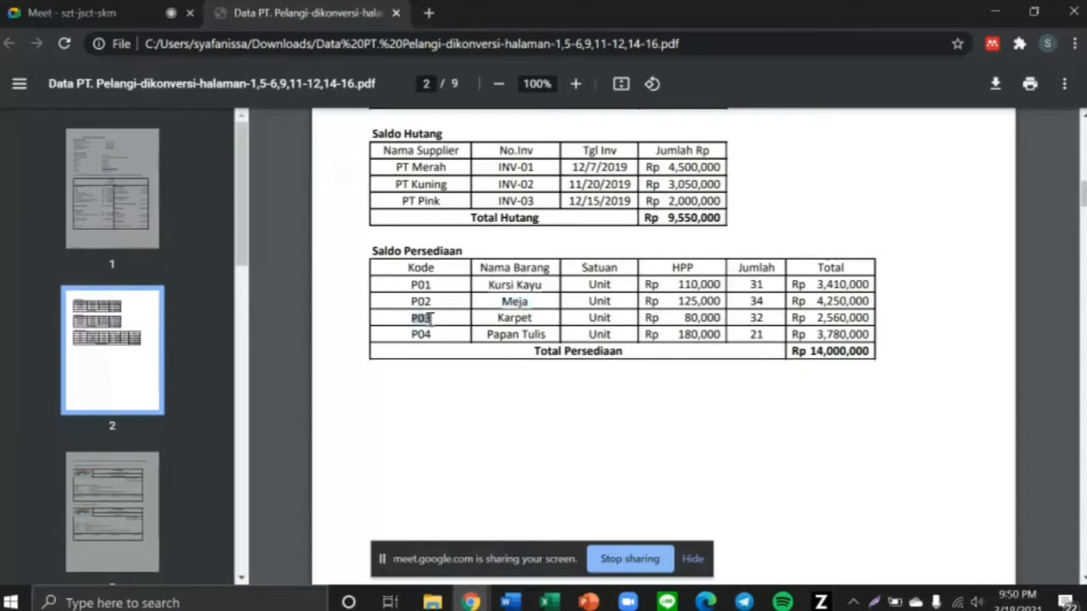
{"action": "left_click_drag", "start_coordinate": [486, 321], "coordinate": [539, 319]}
{"action": "key", "text": "alt+Tab"}
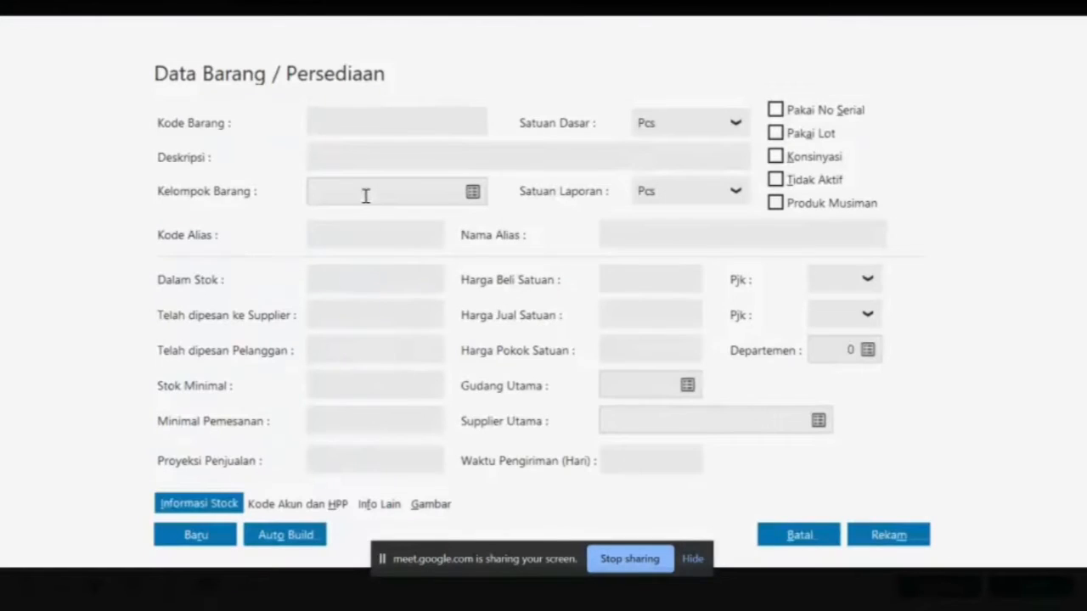
{"action": "type", "text": "P03"}
{"action": "left_click", "coordinate": [354, 155]}
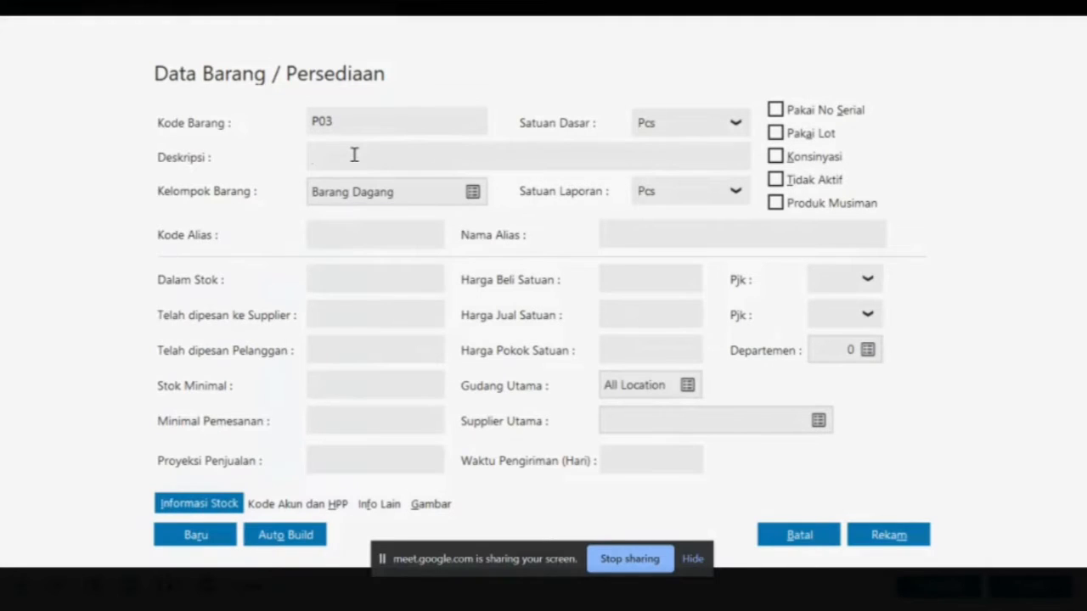
{"action": "type", "text": "Karpet"}
{"action": "left_click", "coordinate": [737, 123]}
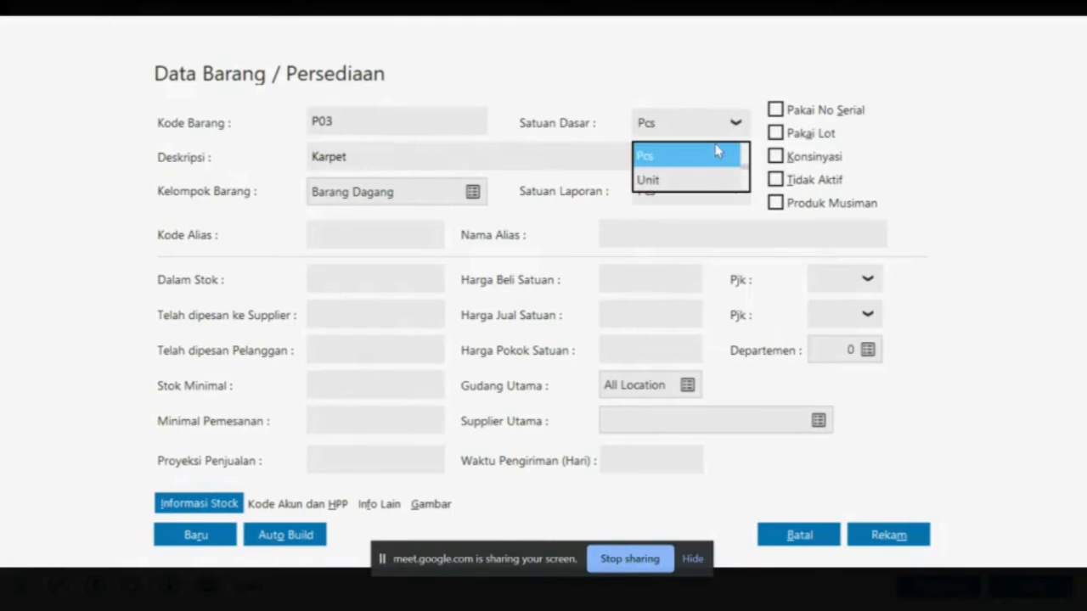
{"action": "left_click", "coordinate": [570, 237]}
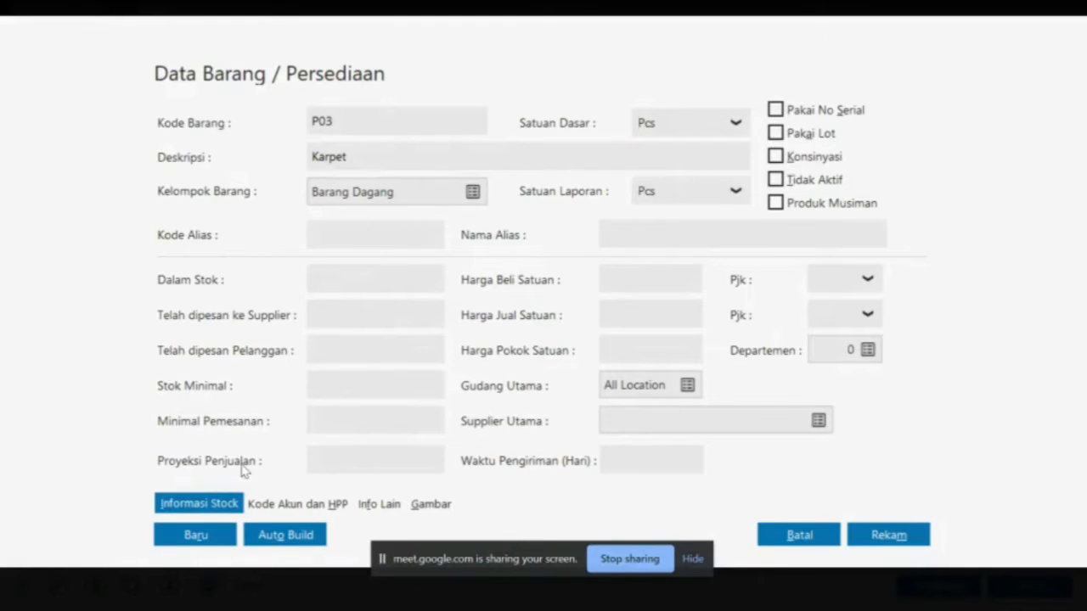
{"action": "left_click", "coordinate": [209, 536]}
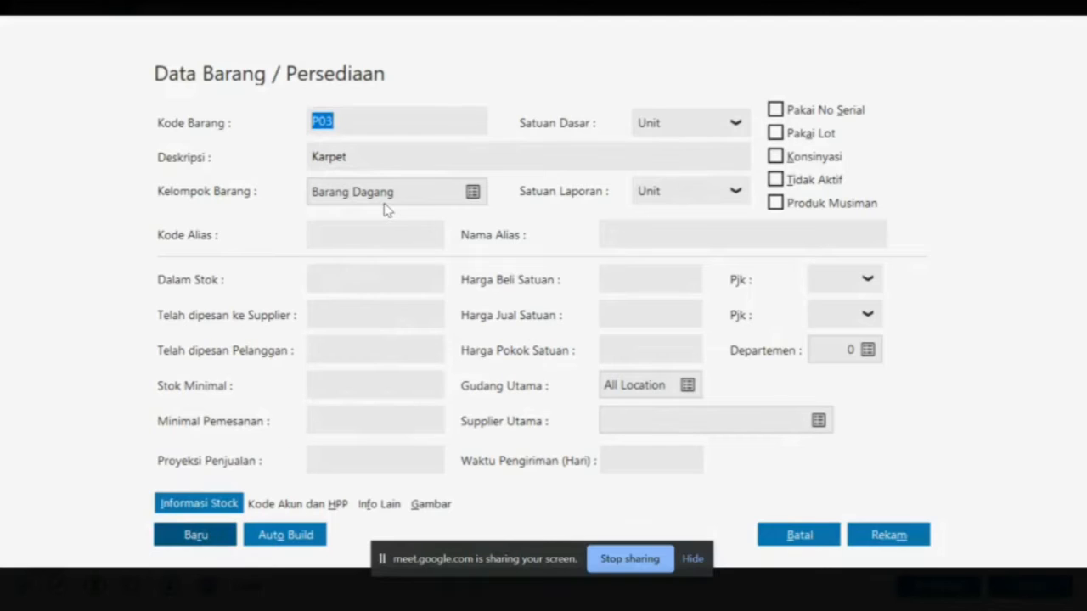
{"action": "key", "text": "alt+Tab"}
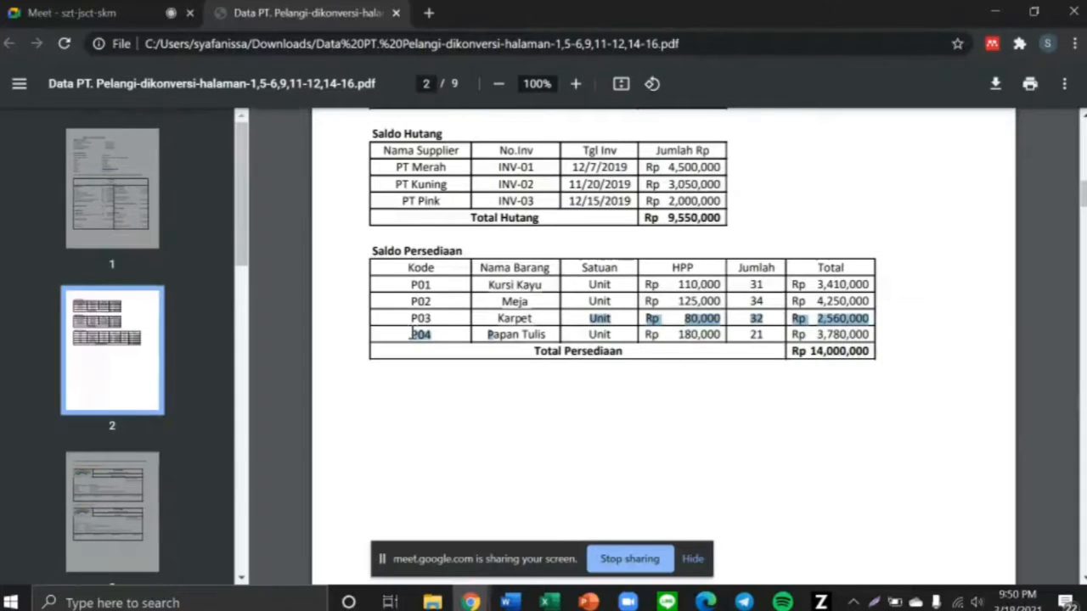
Add item P04 Papan Tulis with base unit Unit and save it, closing the item form
{"action": "left_click_drag", "start_coordinate": [412, 334], "coordinate": [548, 336]}
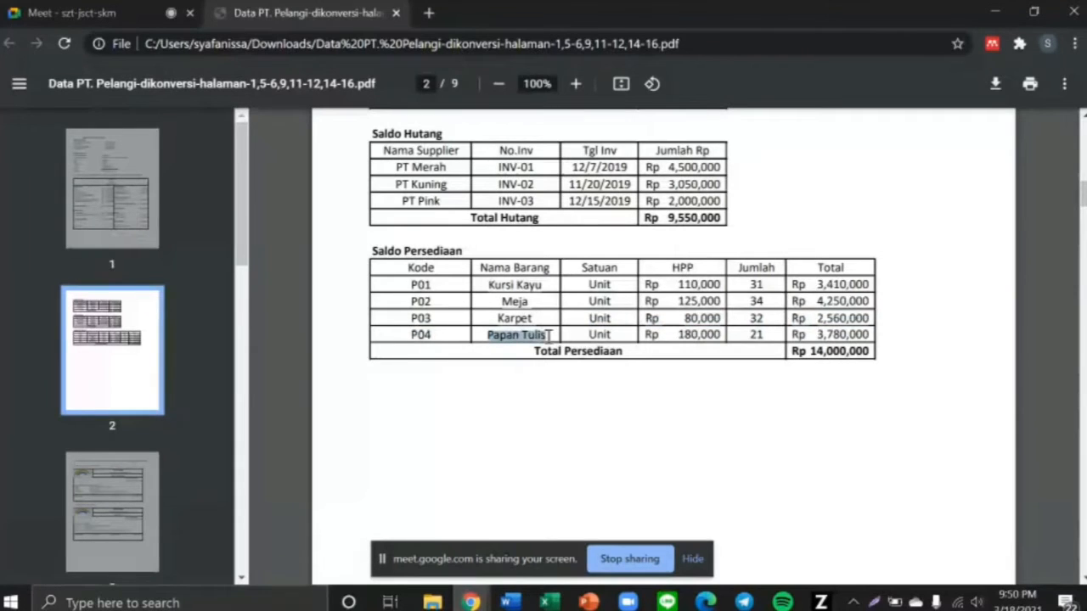
{"action": "key", "text": "alt+Tab"}
{"action": "type", "text": "P0"}
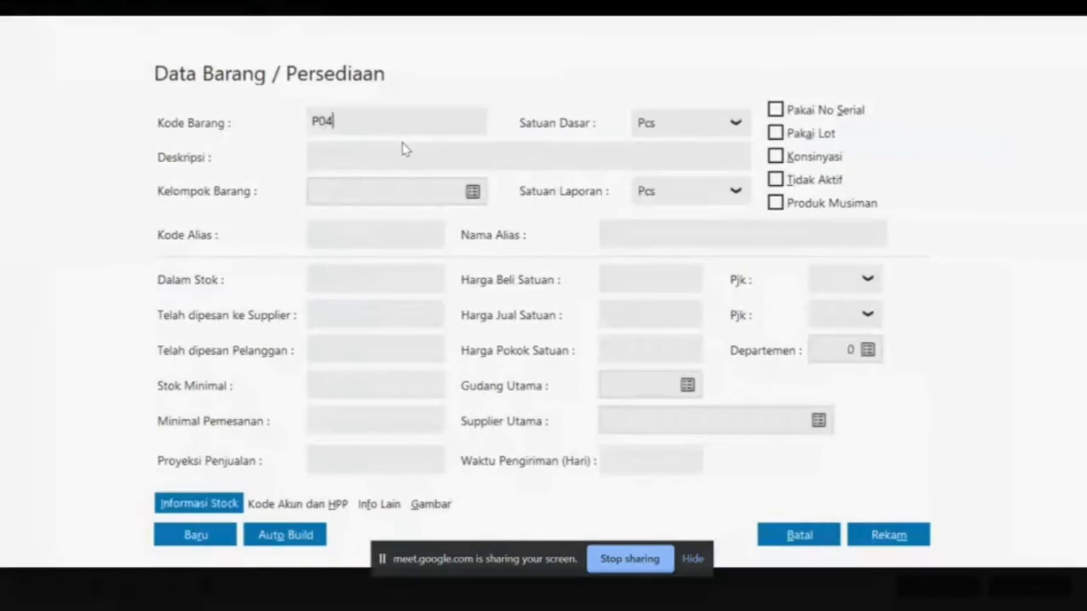
{"action": "type", "text": "4"}
{"action": "left_click", "coordinate": [343, 157]}
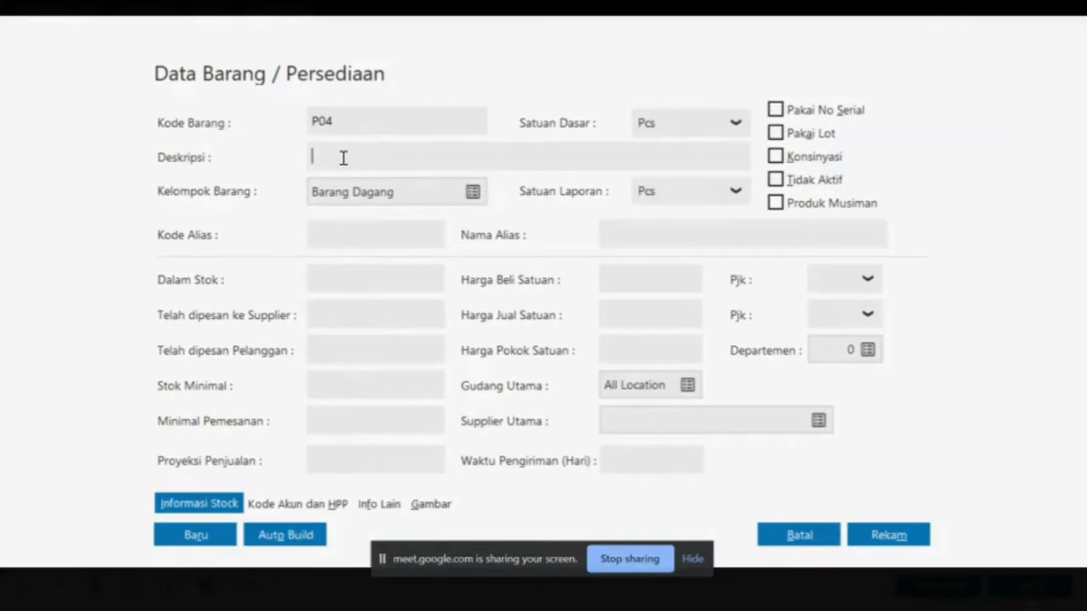
{"action": "type", "text": "Papan Tulis"}
{"action": "left_click", "coordinate": [725, 133]}
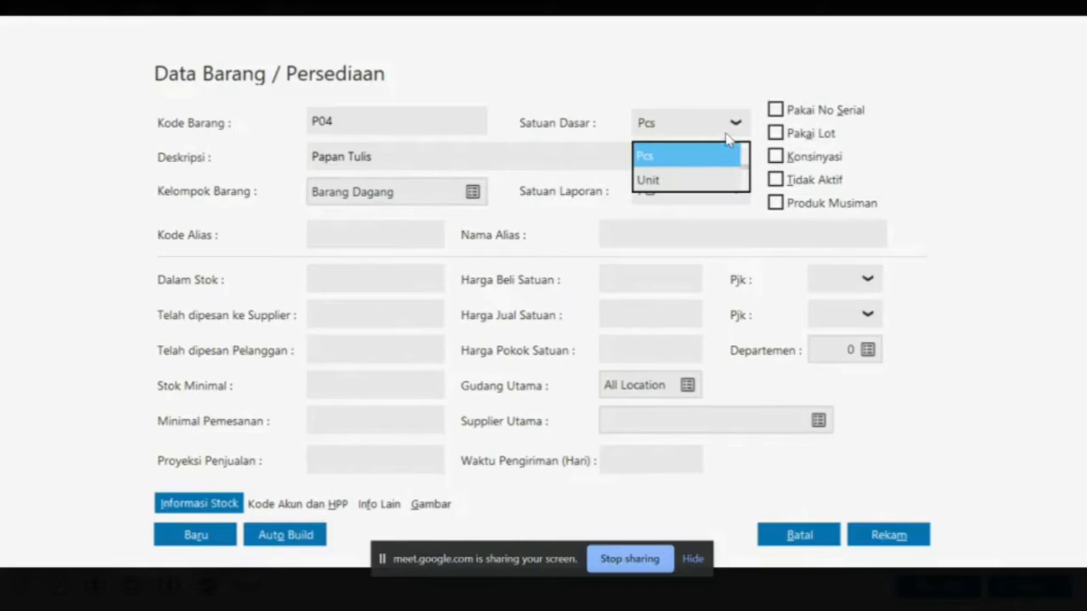
{"action": "left_click", "coordinate": [700, 178]}
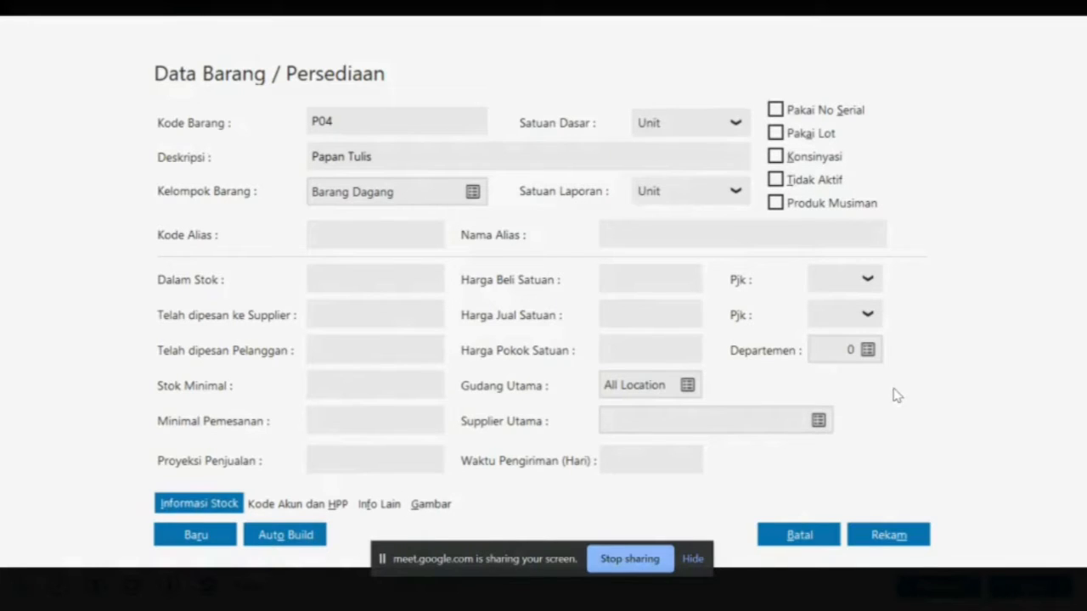
{"action": "left_click", "coordinate": [901, 536]}
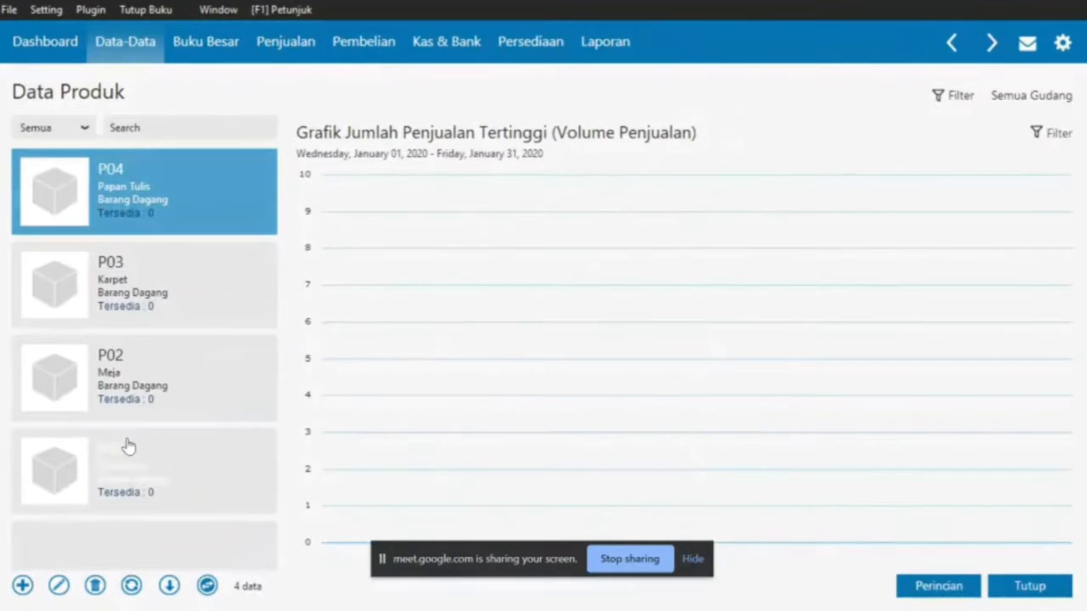
Check the P01–P04 rows in the PDF inventory table, then close the Data Produk list
{"action": "key", "text": "alt+Tab"}
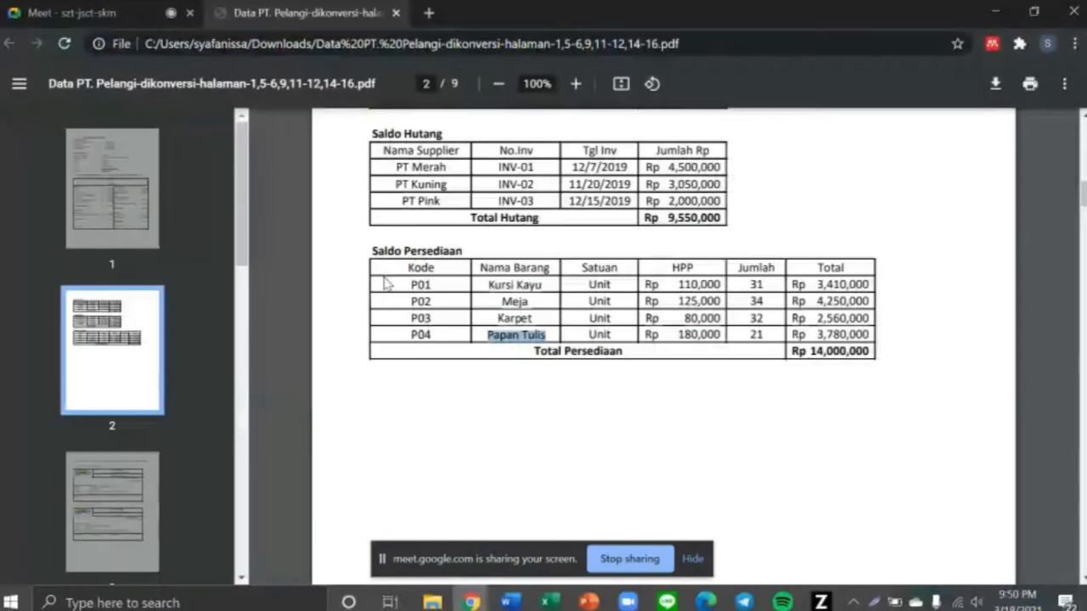
{"action": "left_click", "coordinate": [393, 282]}
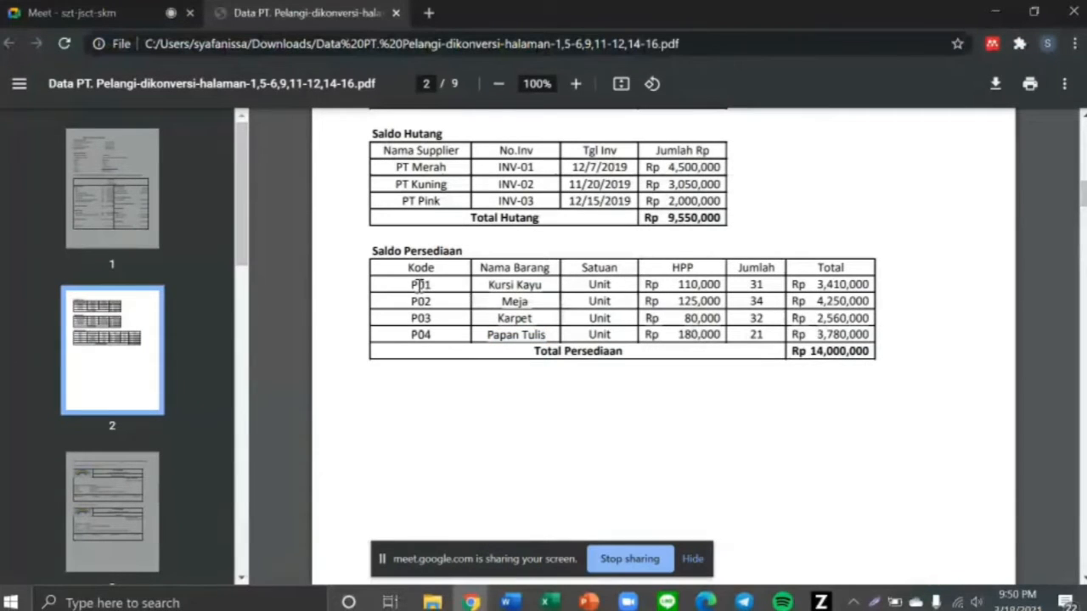
{"action": "left_click_drag", "start_coordinate": [407, 285], "coordinate": [873, 336]}
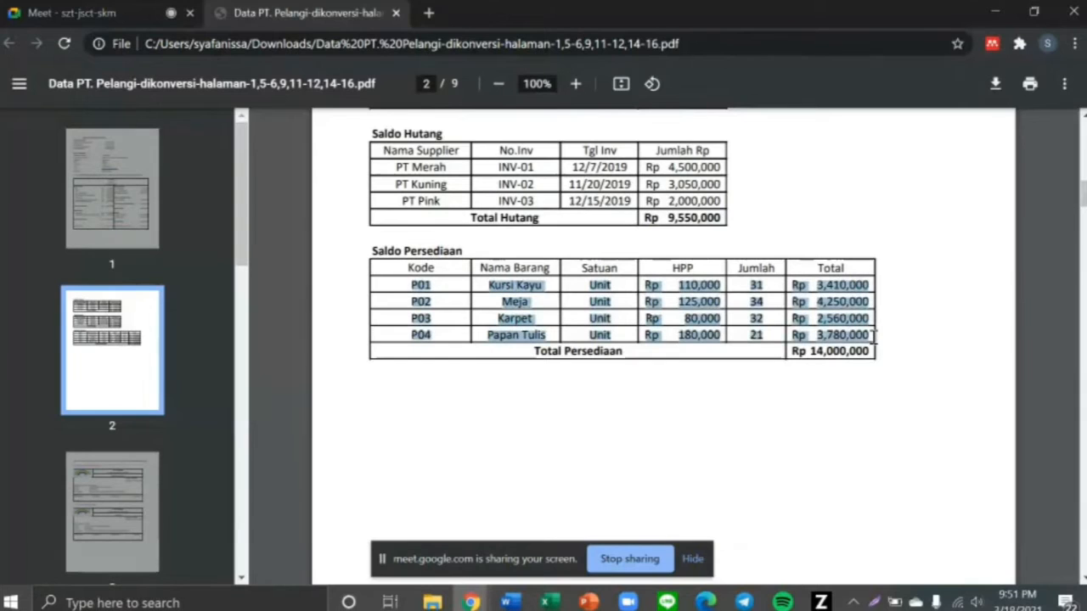
{"action": "scroll", "coordinate": [797, 409], "scroll_direction": "down", "scroll_amount": 3}
{"action": "scroll", "coordinate": [796, 409], "scroll_direction": "down", "scroll_amount": 5}
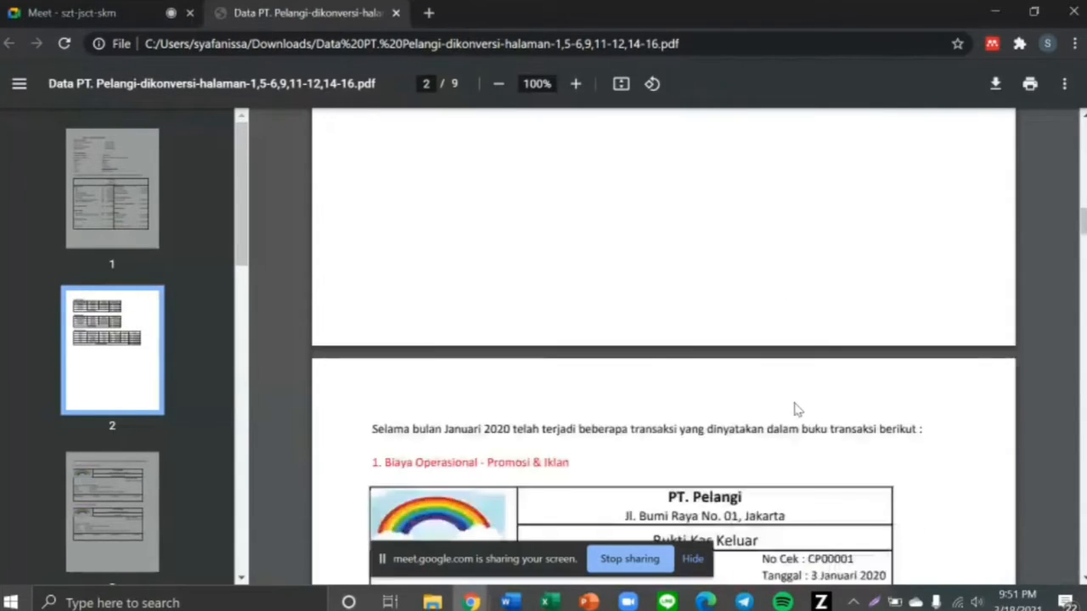
{"action": "scroll", "coordinate": [796, 409], "scroll_direction": "up", "scroll_amount": 8}
{"action": "scroll", "coordinate": [796, 409], "scroll_direction": "up", "scroll_amount": 3}
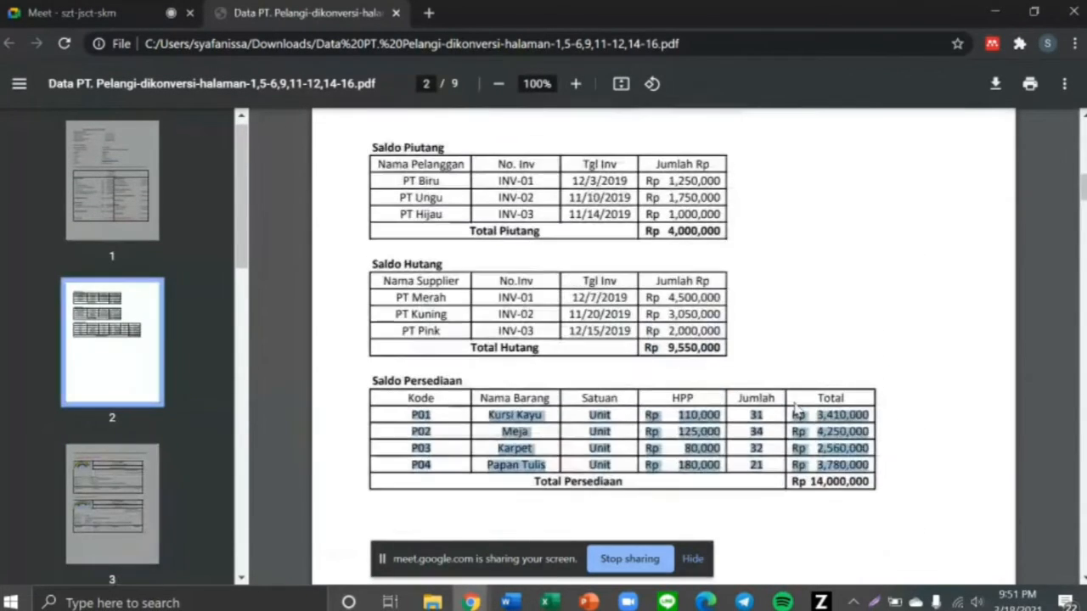
{"action": "left_click", "coordinate": [793, 317]}
{"action": "key", "text": "alt+Tab"}
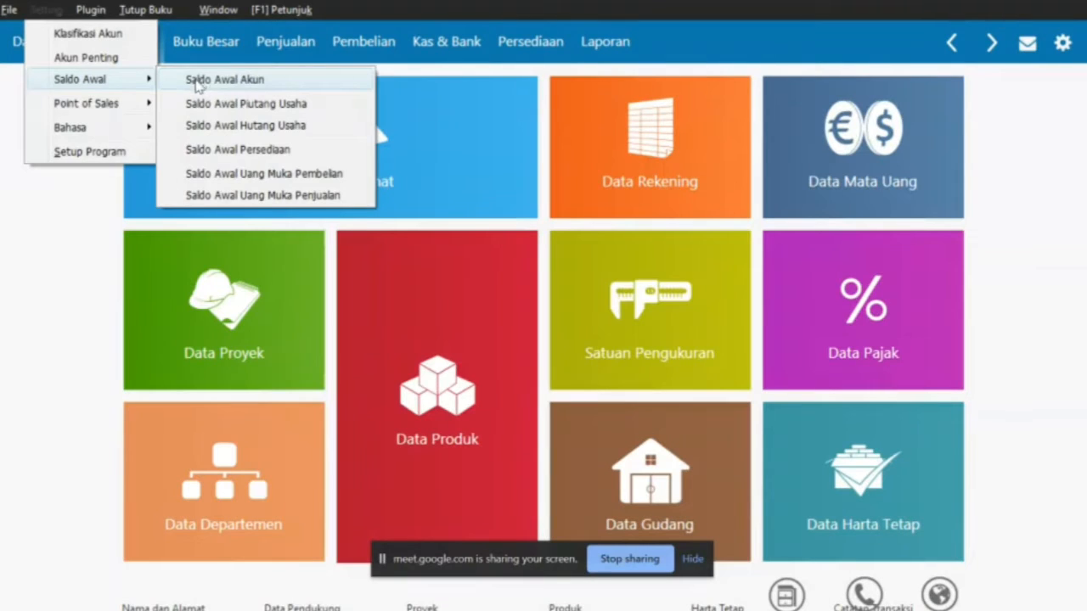
{"action": "left_click", "coordinate": [71, 249]}
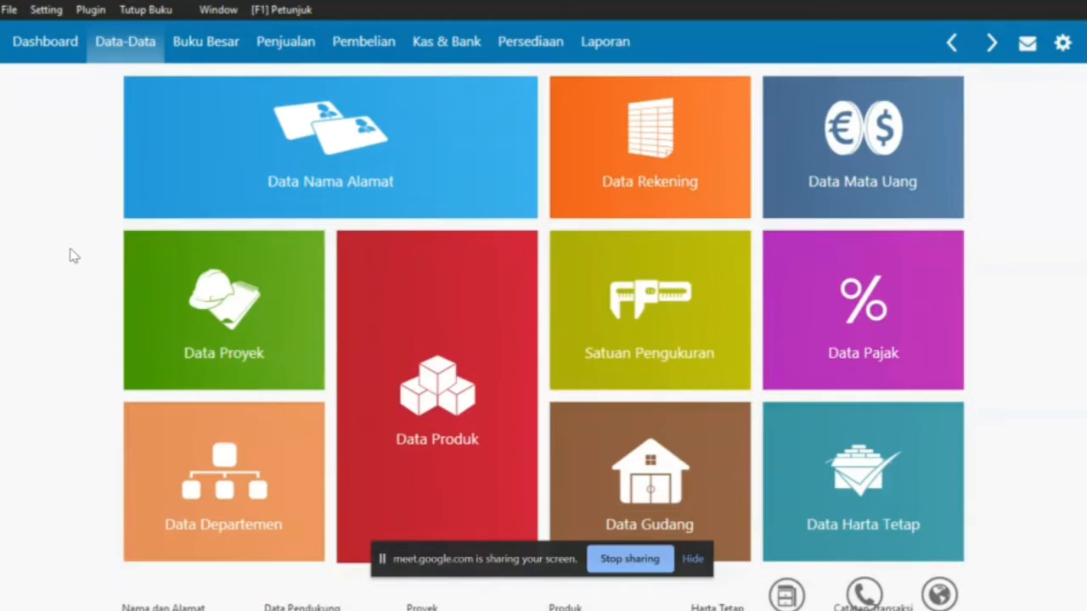
Start opening account balances and record Kas as 5,000,000
{"action": "left_click", "coordinate": [49, 10]}
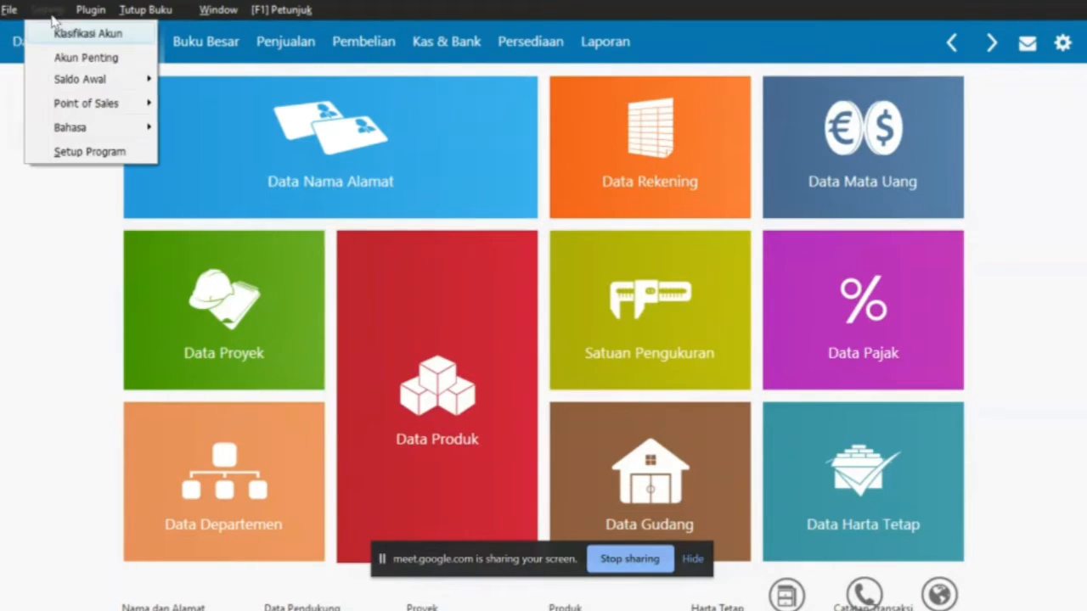
{"action": "mouse_move", "coordinate": [110, 85]}
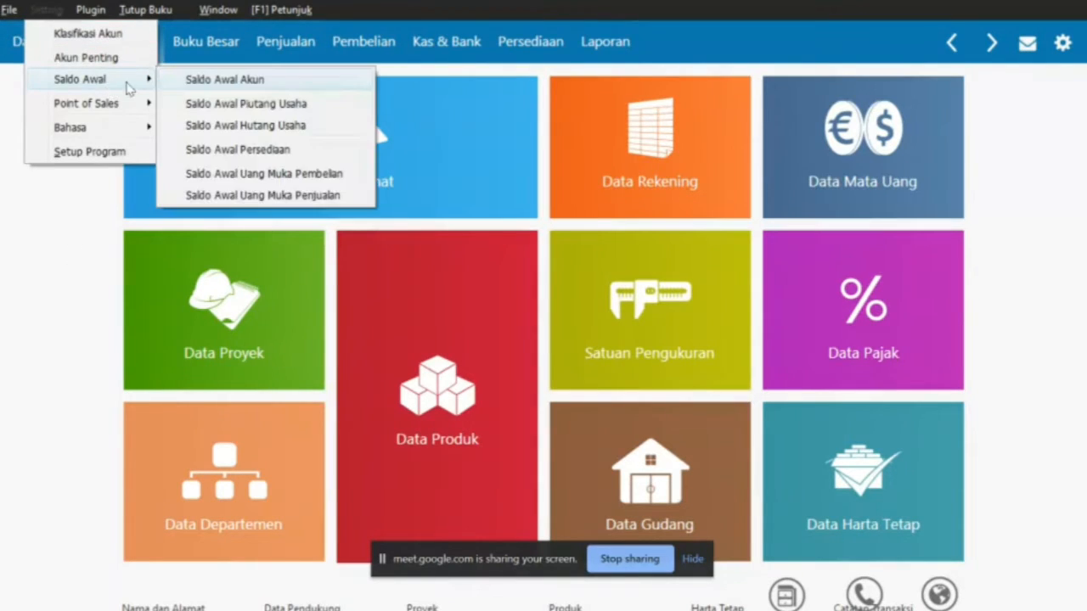
{"action": "left_click", "coordinate": [183, 81]}
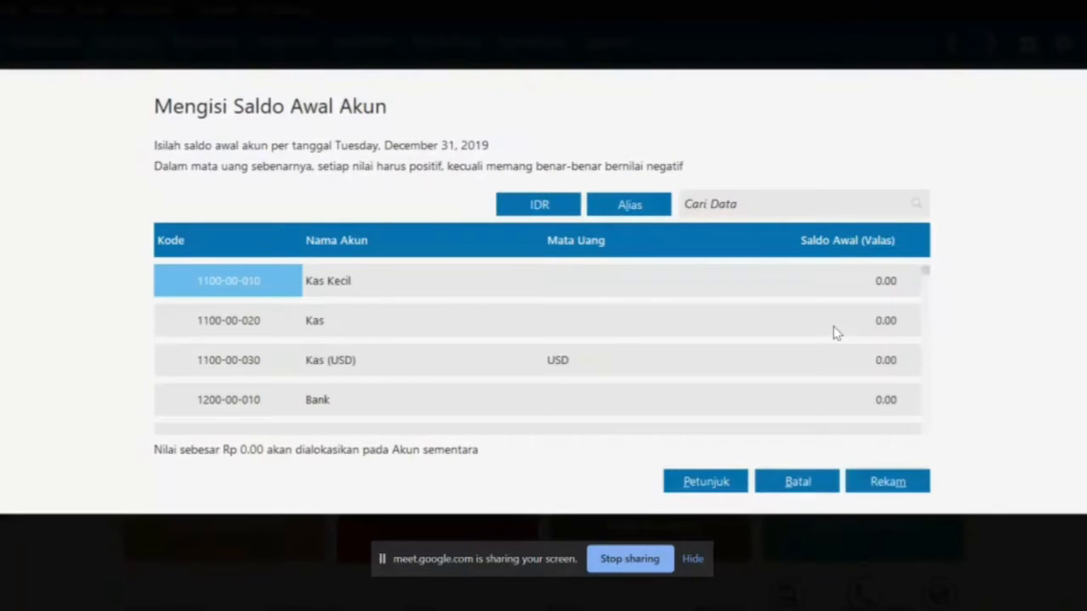
{"action": "key", "text": "alt+Tab"}
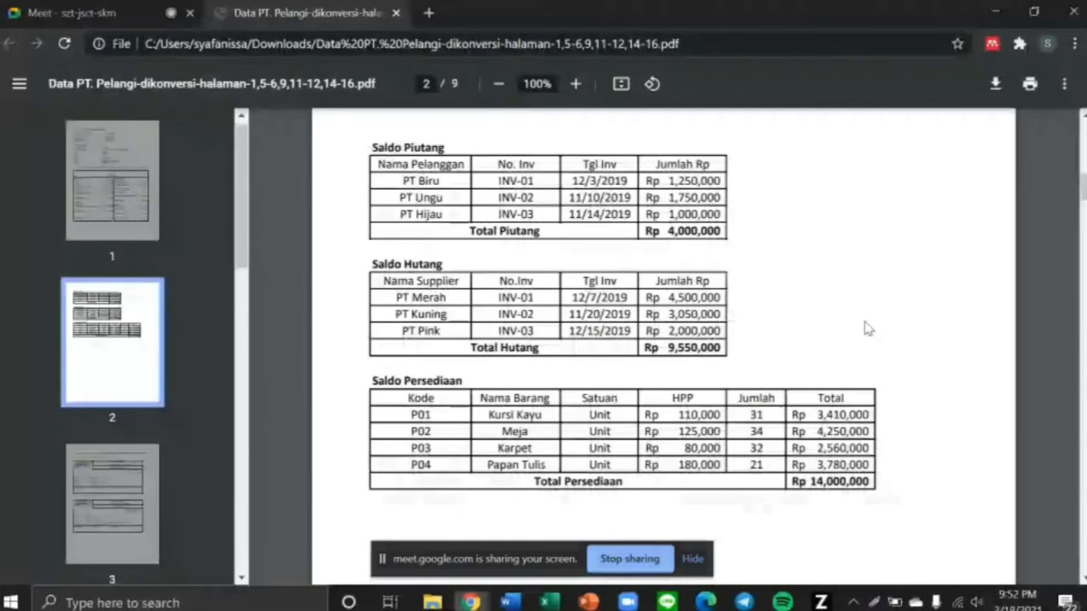
{"action": "scroll", "coordinate": [584, 253], "scroll_direction": "up", "scroll_amount": 5}
{"action": "scroll", "coordinate": [584, 252], "scroll_direction": "up", "scroll_amount": 3}
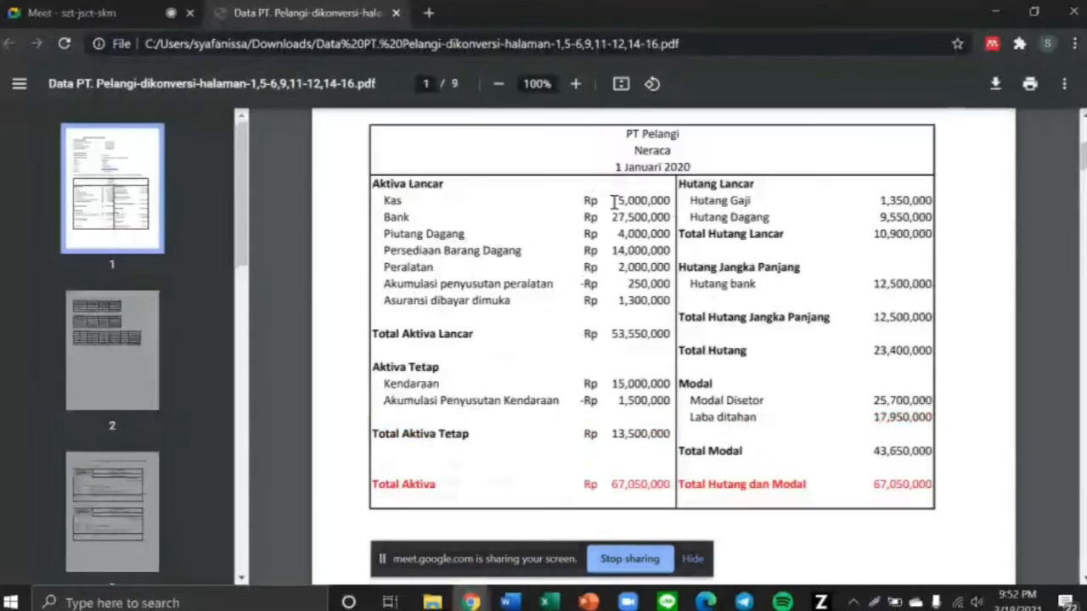
{"action": "key", "text": "alt+Tab"}
{"action": "type", "text": "5,000,"}
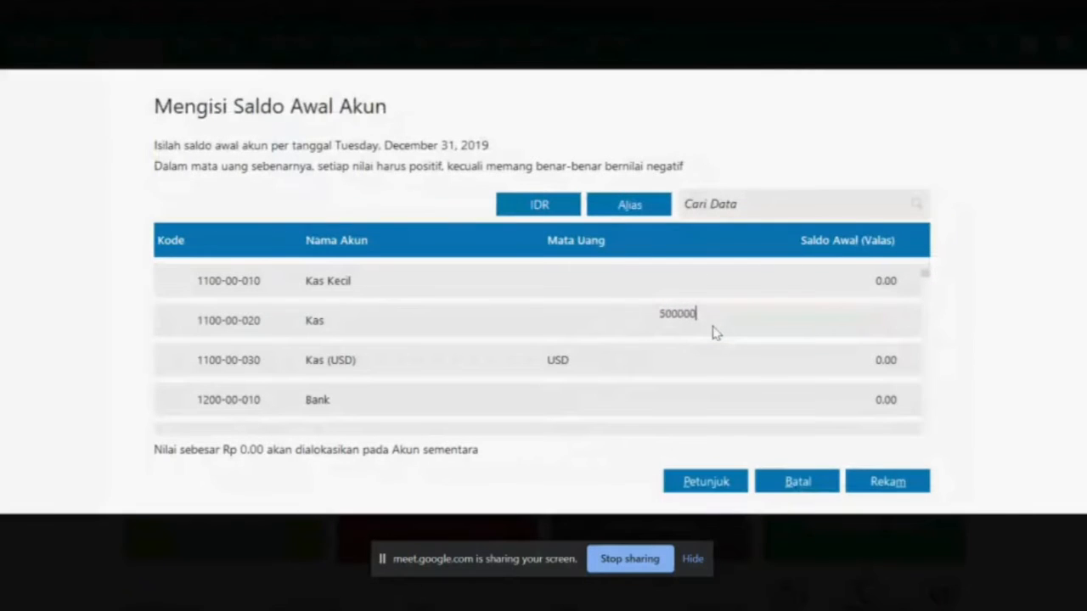
{"action": "type", "text": "000"}
{"action": "key", "text": "Return"}
{"action": "key", "text": "Return"}
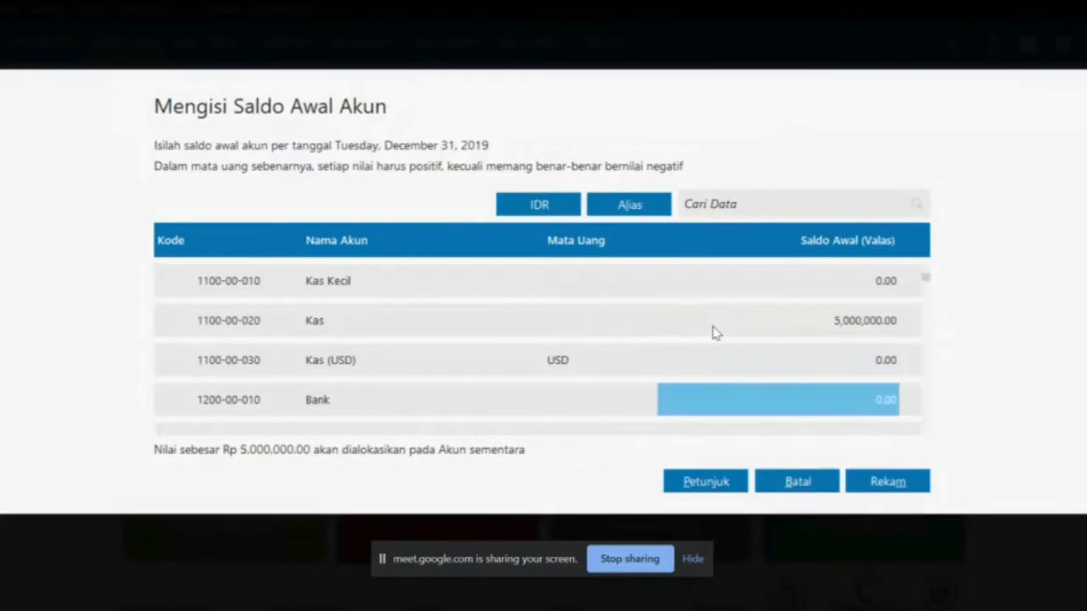
Record opening balances of 27,500,000 for Bank and 4,000,000 for Piutang Dagang
{"action": "key", "text": "alt+Tab"}
{"action": "left_click_drag", "start_coordinate": [616, 206], "coordinate": [670, 217]}
{"action": "key", "text": "alt+Tab"}
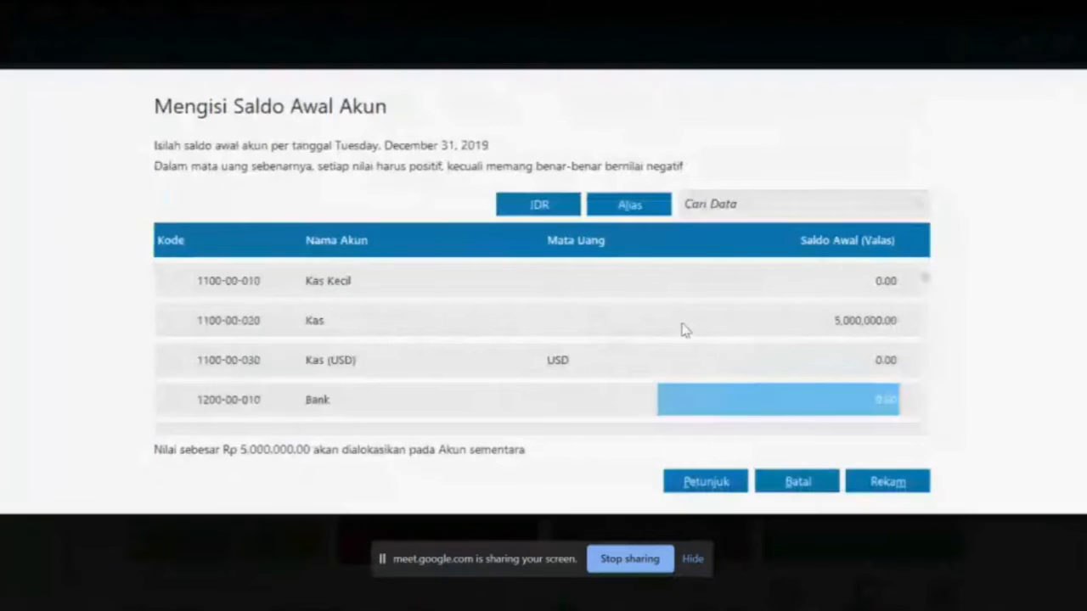
{"action": "type", "text": "27500"}
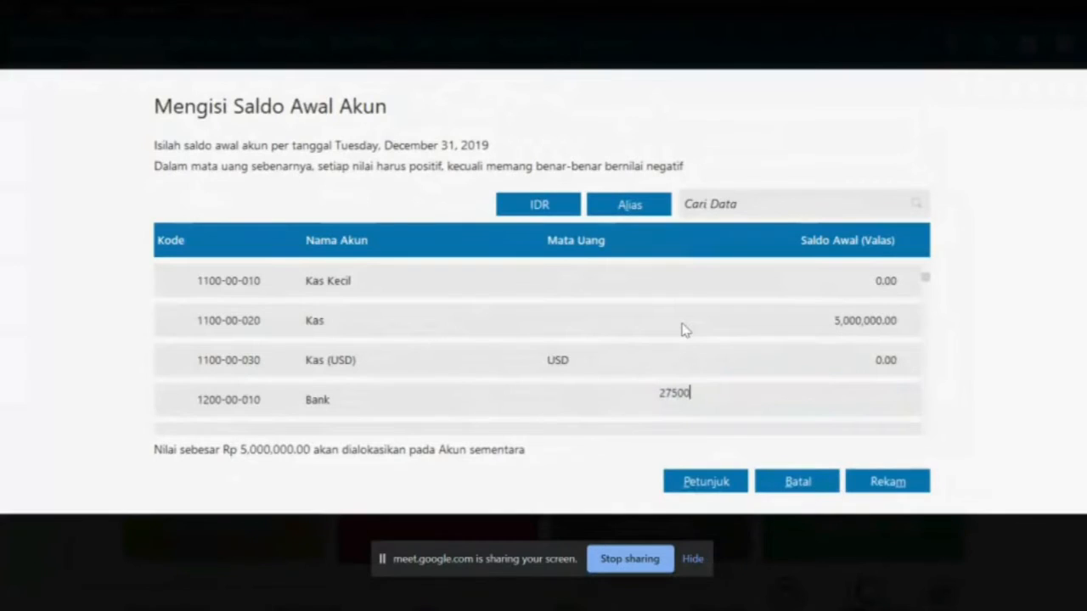
{"action": "type", "text": "000"}
{"action": "key", "text": "Return"}
{"action": "key", "text": "Return"}
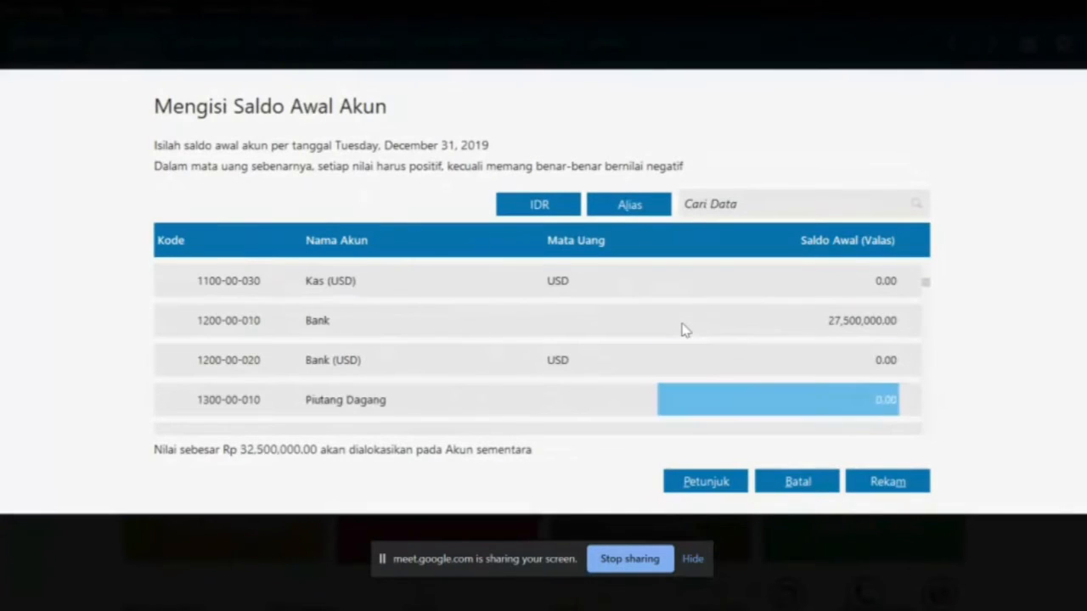
{"action": "key", "text": "alt+Tab"}
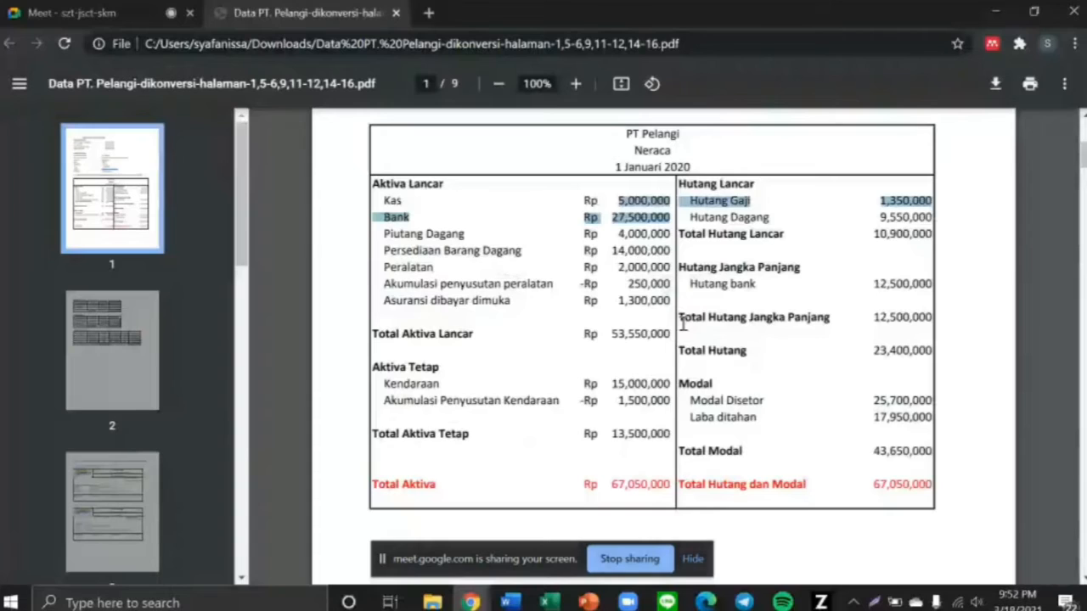
{"action": "left_click_drag", "start_coordinate": [604, 234], "coordinate": [671, 230]}
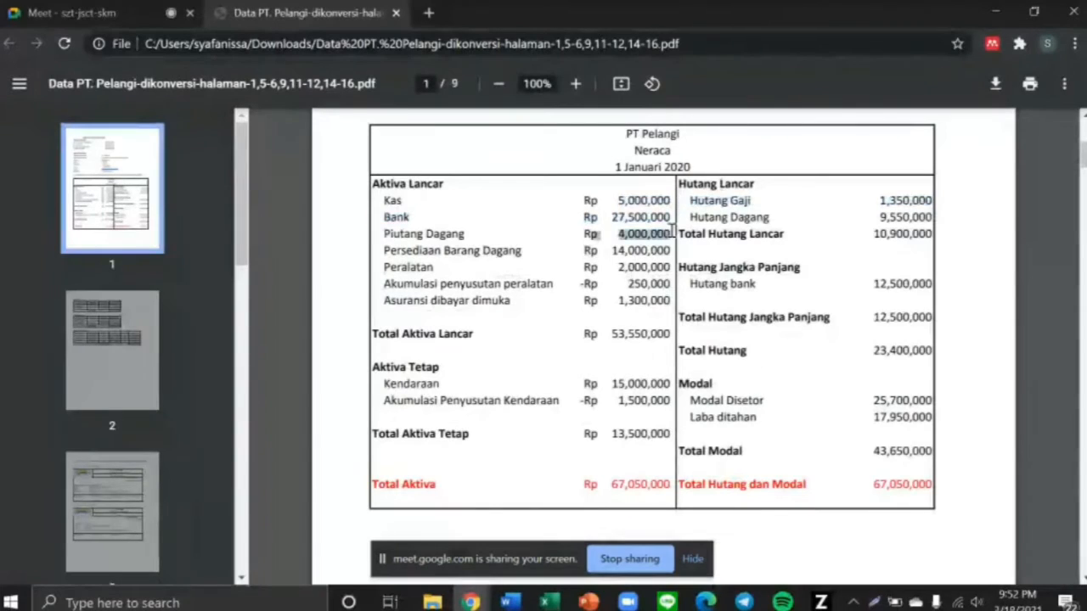
{"action": "key", "text": "alt+Tab"}
{"action": "key", "text": "BackSpace"}
{"action": "type", "text": "4,000,"}
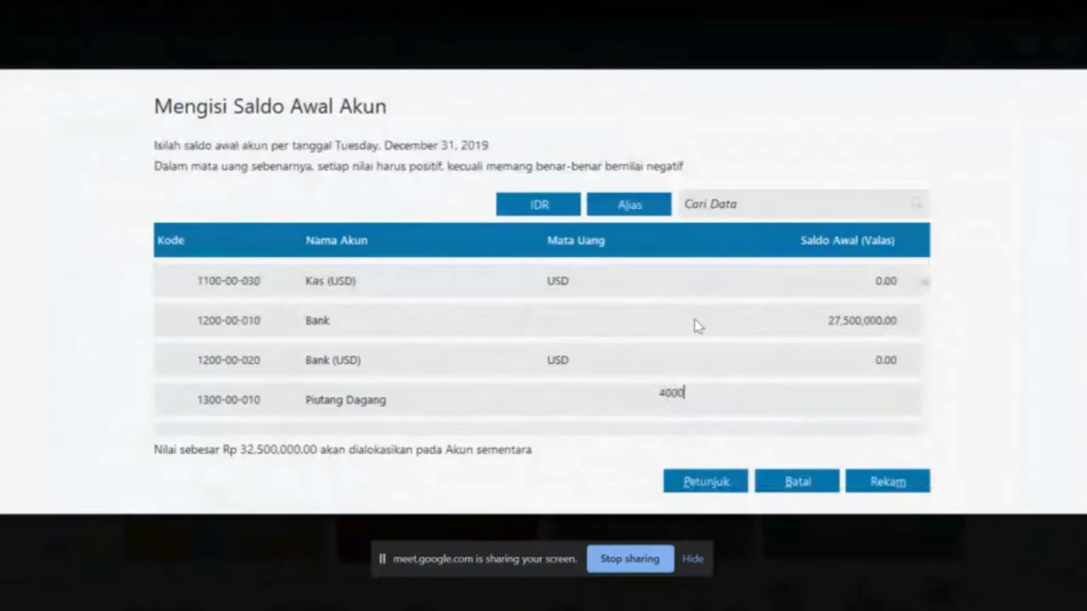
{"action": "type", "text": "000"}
{"action": "key", "text": "Return"}
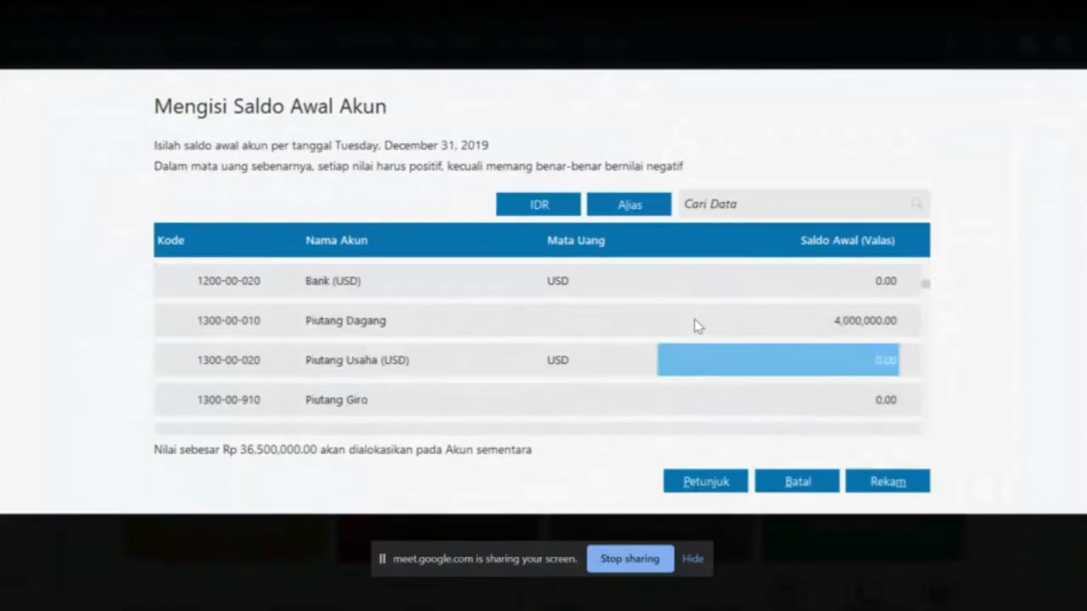
{"action": "key", "text": "Return"}
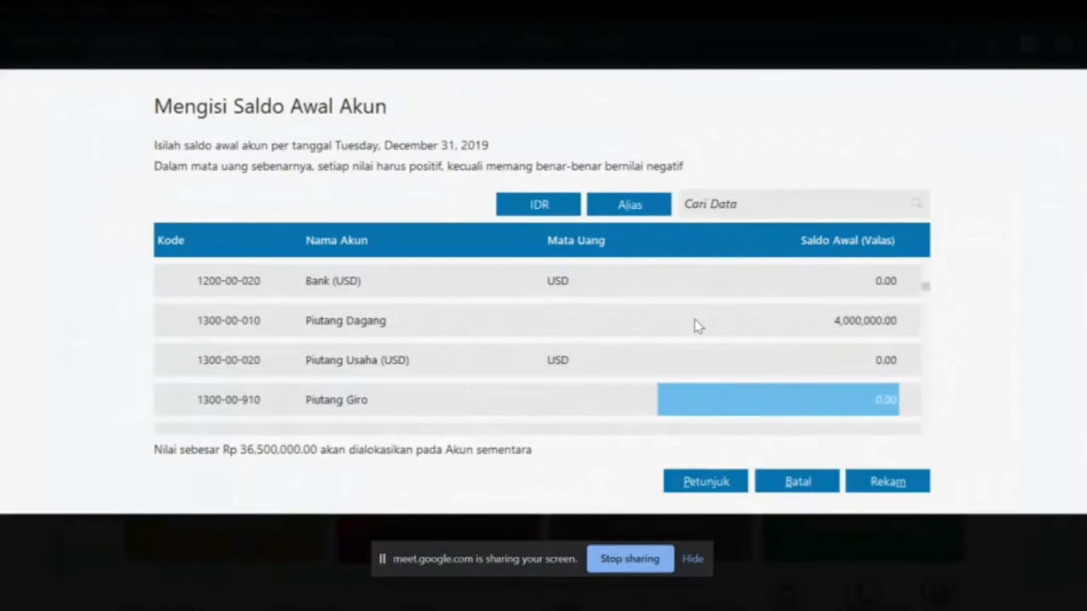
Record the Persediaan Barang Dagang opening balance of 14,000,000
{"action": "key", "text": "alt+Tab"}
{"action": "left_click_drag", "start_coordinate": [613, 248], "coordinate": [670, 251]}
{"action": "key", "text": "alt+Tab"}
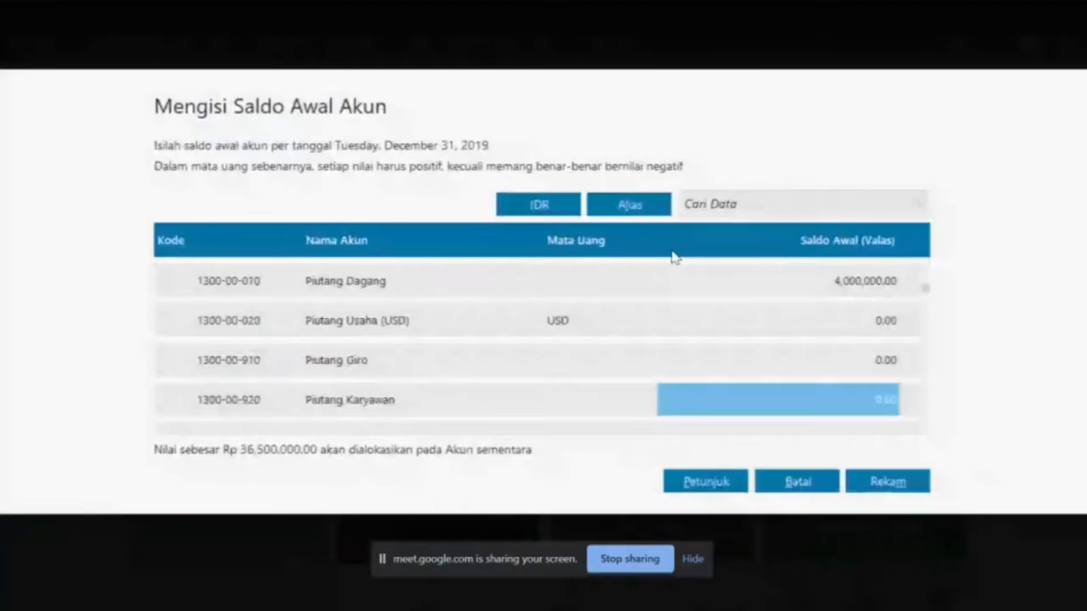
{"action": "key", "text": "Down"}
{"action": "key", "text": "Down"}
{"action": "key", "text": "Down"}
{"action": "key", "text": "Down"}
{"action": "key", "text": "Up"}
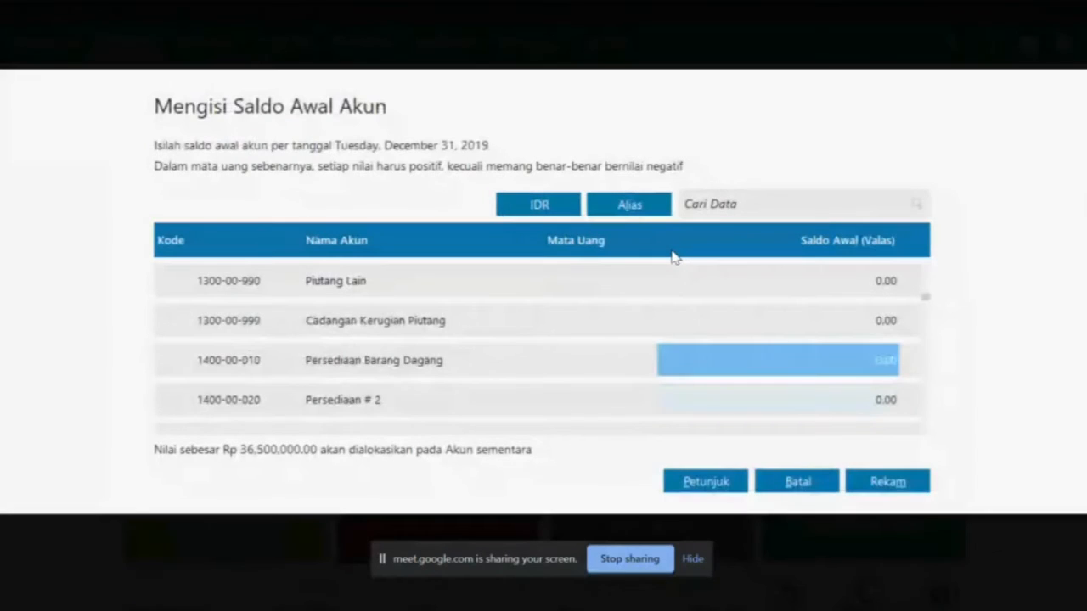
{"action": "key", "text": "alt+Tab"}
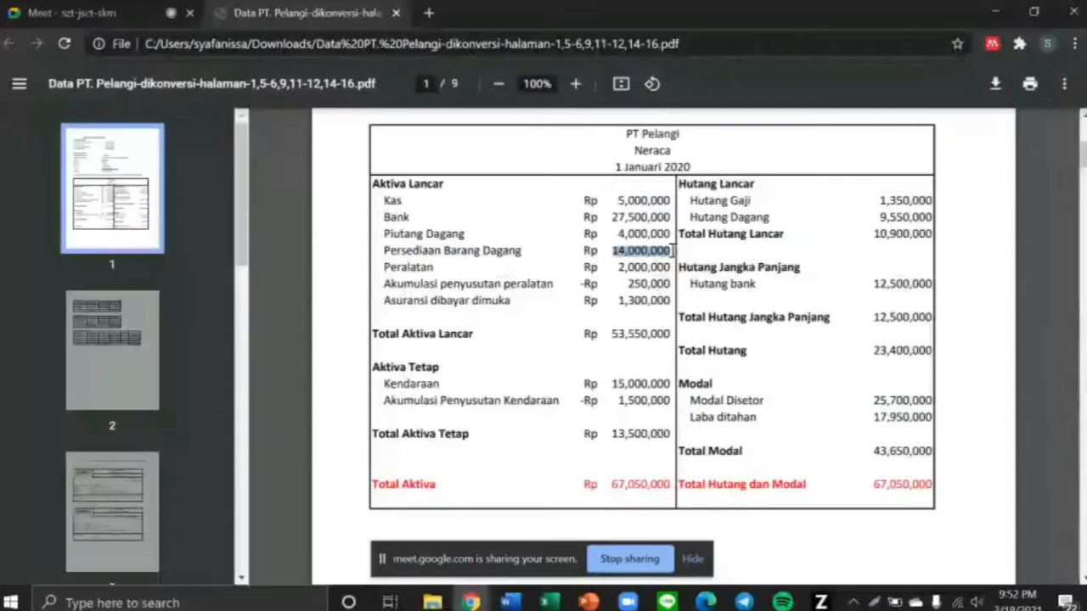
{"action": "key", "text": "alt+Tab"}
{"action": "type", "text": "14,000,00"}
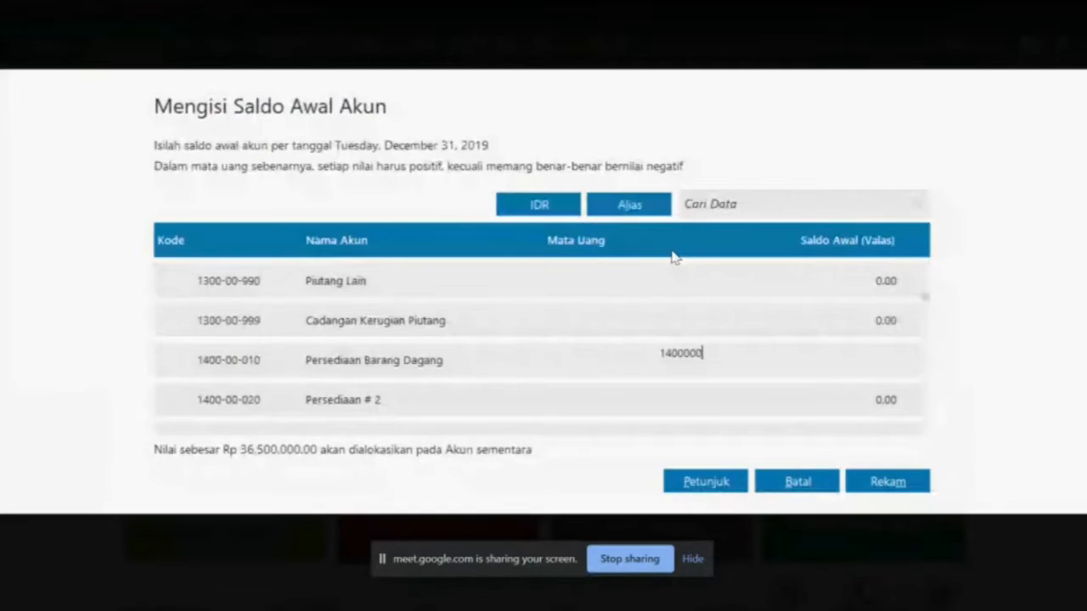
{"action": "type", "text": "0"}
{"action": "key", "text": "Return"}
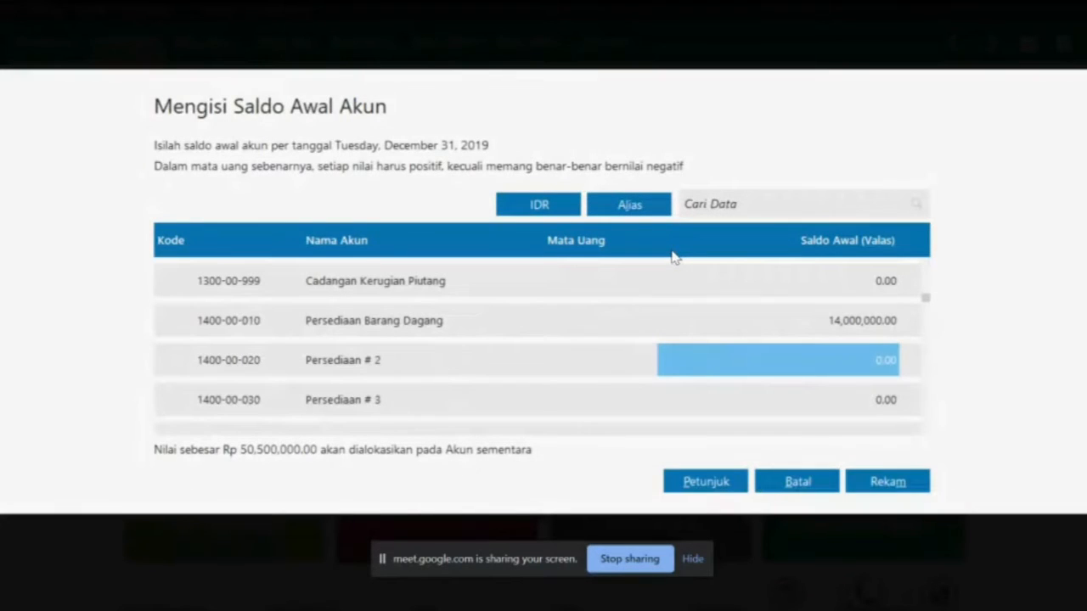
Record the Peralatan opening balance of 2,000,000
{"action": "key", "text": "alt+Tab"}
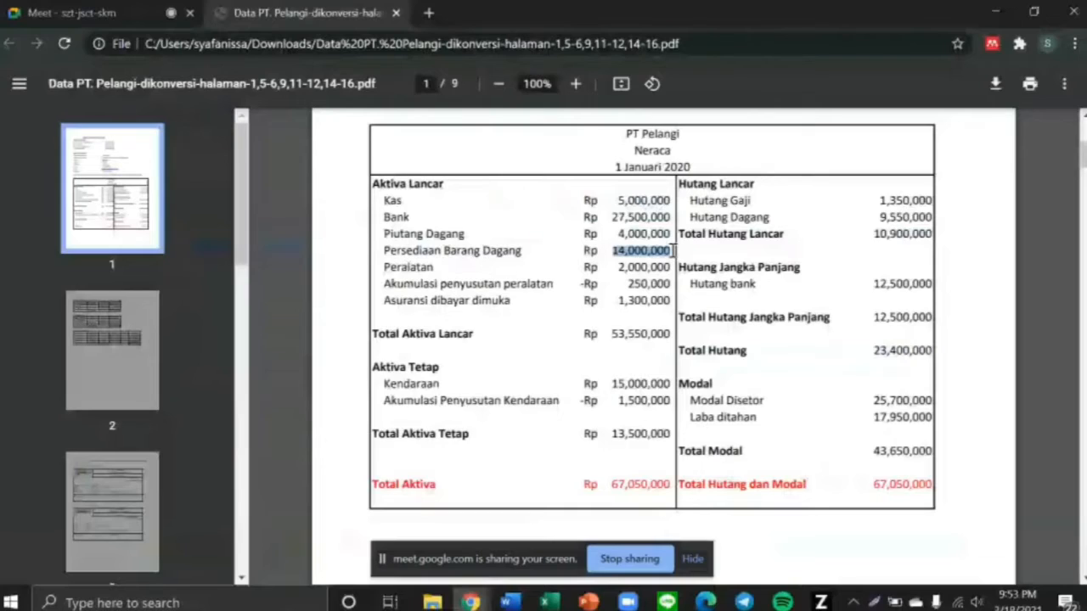
{"action": "key", "text": "alt+Tab"}
{"action": "key", "text": "Return"}
{"action": "key", "text": "Return"}
{"action": "key", "text": "Return"}
{"action": "key", "text": "Return"}
{"action": "key", "text": "Return"}
{"action": "key", "text": "Return"}
{"action": "key", "text": "Return"}
{"action": "key", "text": "Return"}
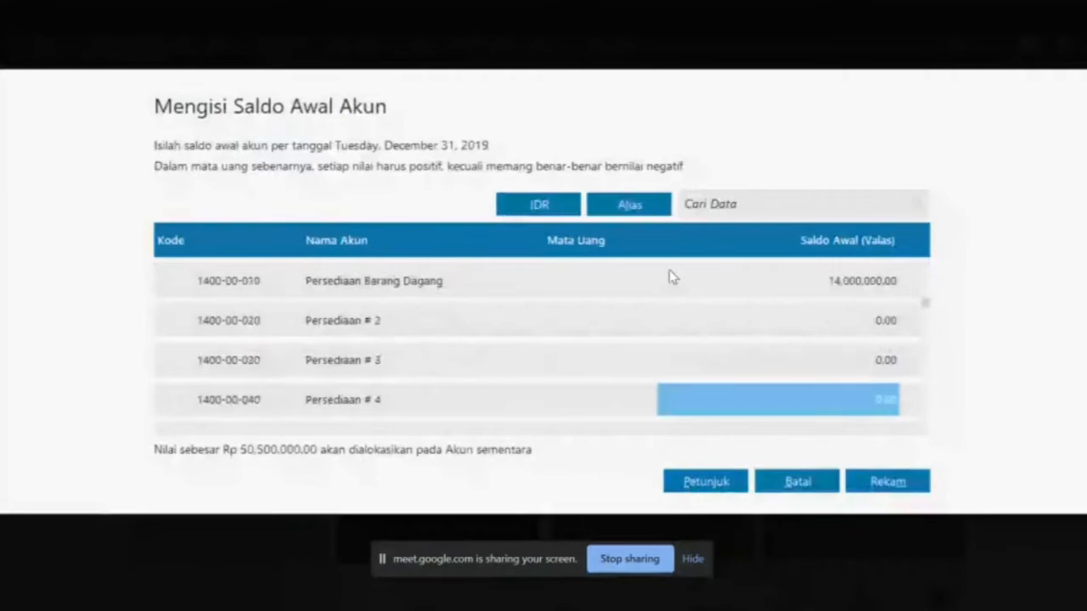
{"action": "key", "text": "Return"}
{"action": "key", "text": "Return"}
{"action": "key", "text": "Return"}
{"action": "key", "text": "Return"}
{"action": "key", "text": "Return"}
{"action": "key", "text": "Return"}
{"action": "key", "text": "Return"}
{"action": "key", "text": "Return"}
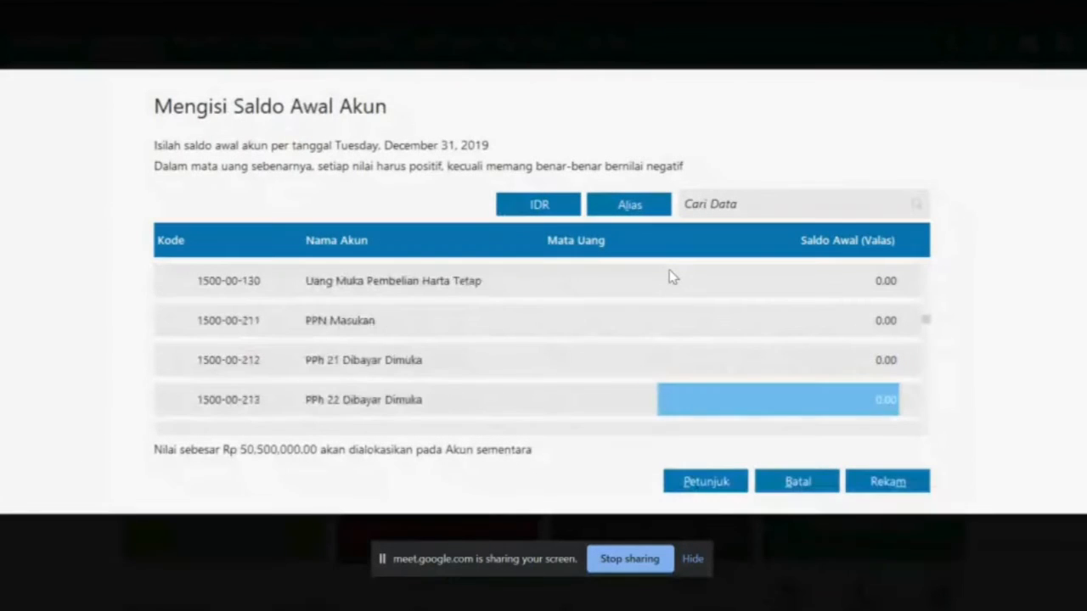
{"action": "key", "text": "Return"}
{"action": "key", "text": "Return"}
{"action": "key", "text": "Return"}
{"action": "key", "text": "Return"}
{"action": "key", "text": "Return"}
{"action": "key", "text": "Return"}
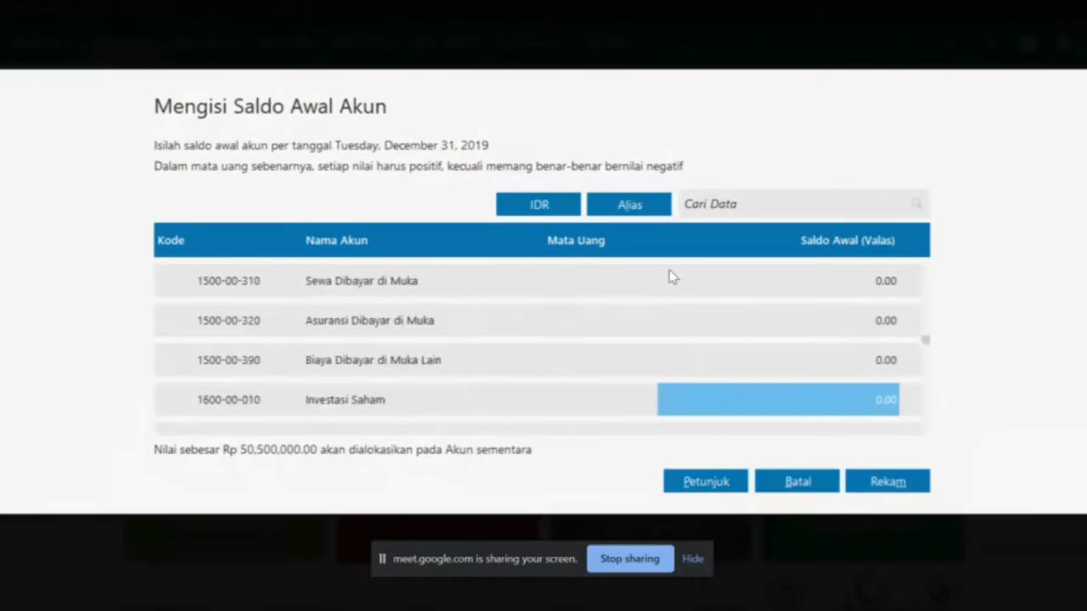
{"action": "key", "text": "Up"}
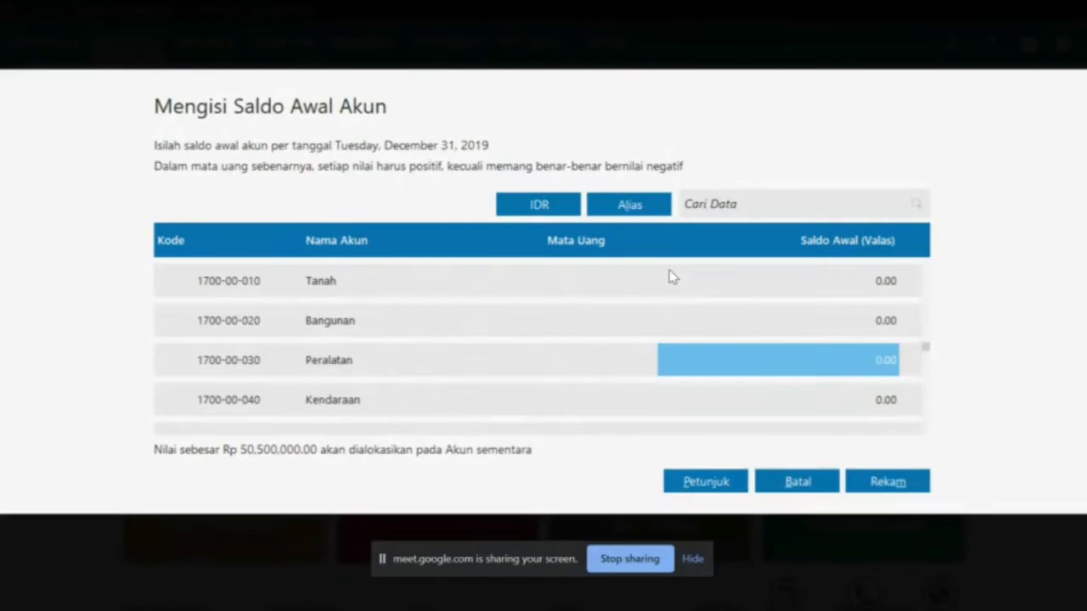
{"action": "type", "text": "20000"}
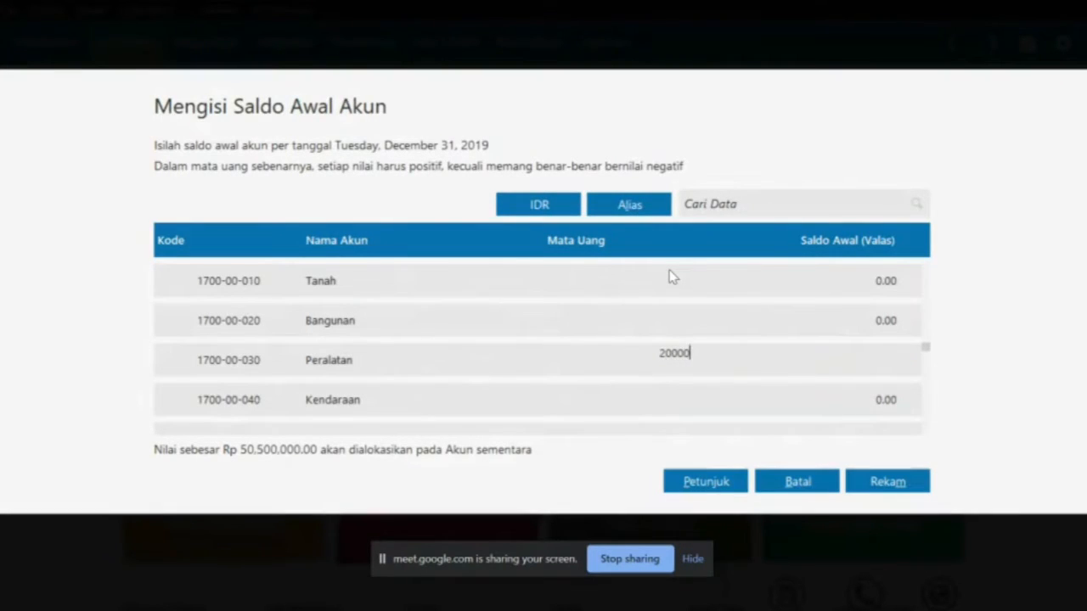
{"action": "key", "text": "Return"}
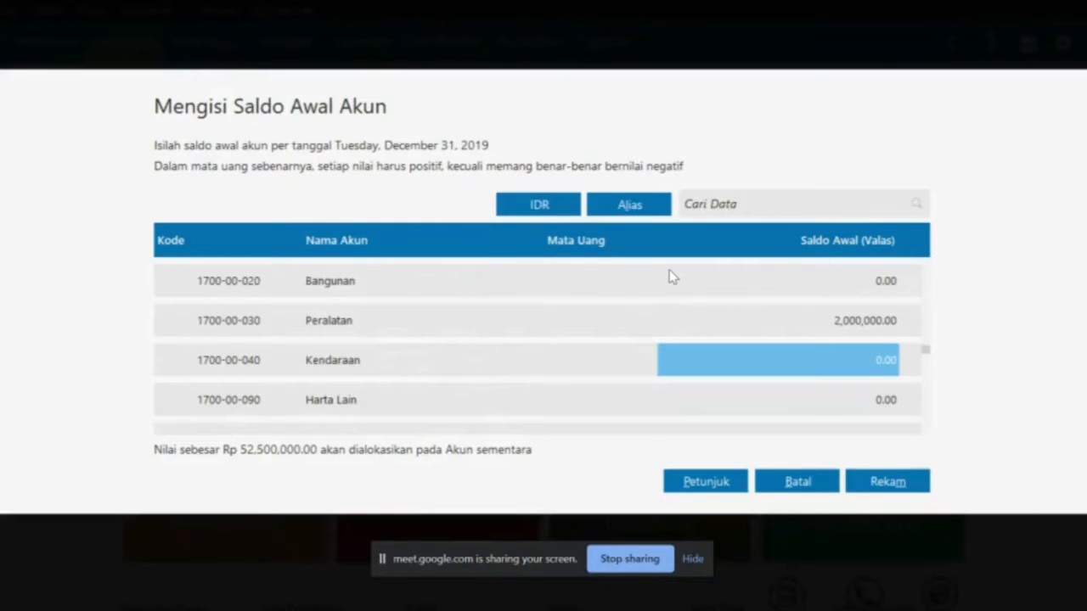
Enter -250,000 as the Akumulasi Penyusutan Peralatan opening balance
{"action": "key", "text": "alt+Tab"}
{"action": "left_click_drag", "start_coordinate": [618, 267], "coordinate": [677, 287]}
{"action": "key", "text": "alt+Tab"}
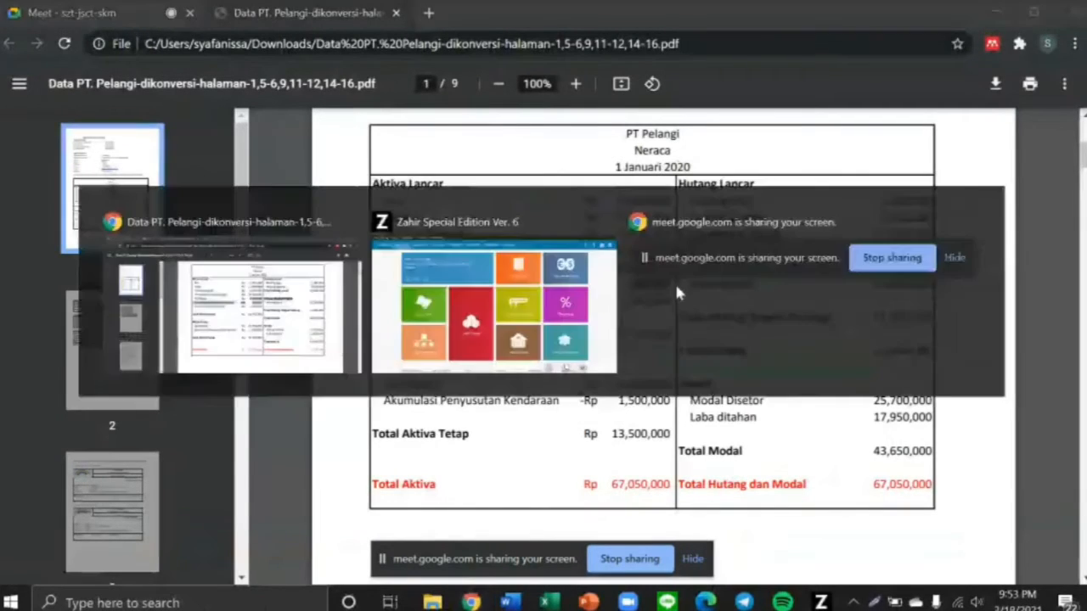
{"action": "key", "text": "Down"}
{"action": "key", "text": "Down"}
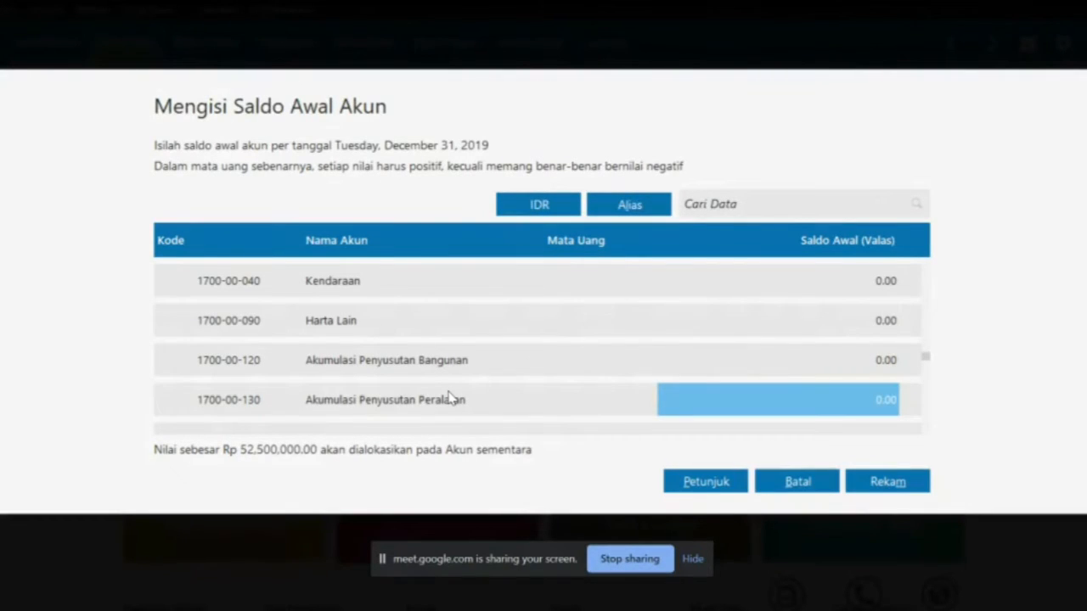
{"action": "key", "text": "BackSpace"}
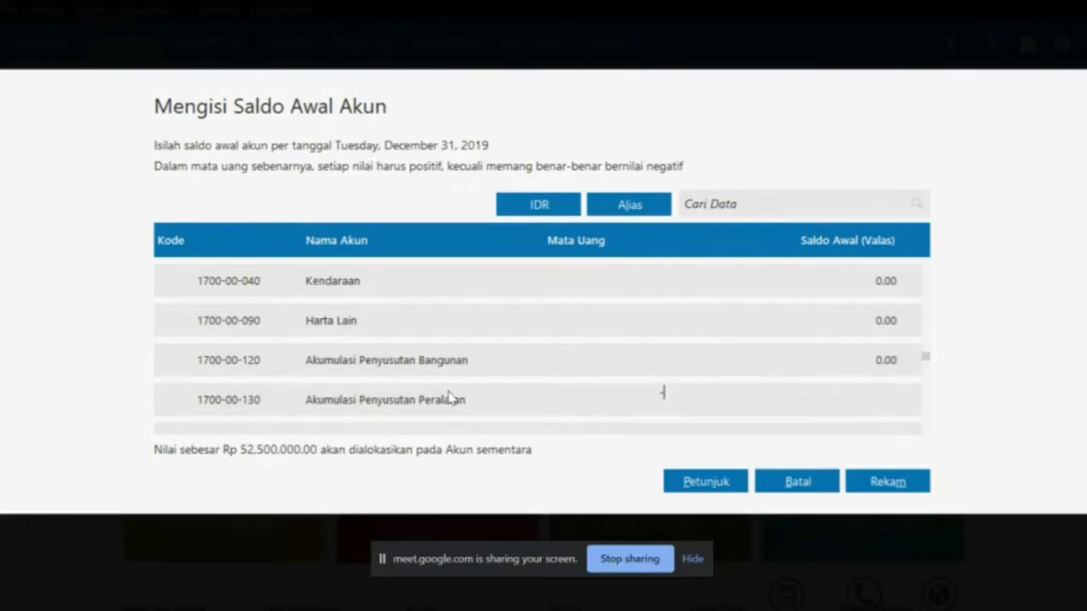
{"action": "key", "text": "alt+Tab"}
{"action": "key", "text": "alt+Tab"}
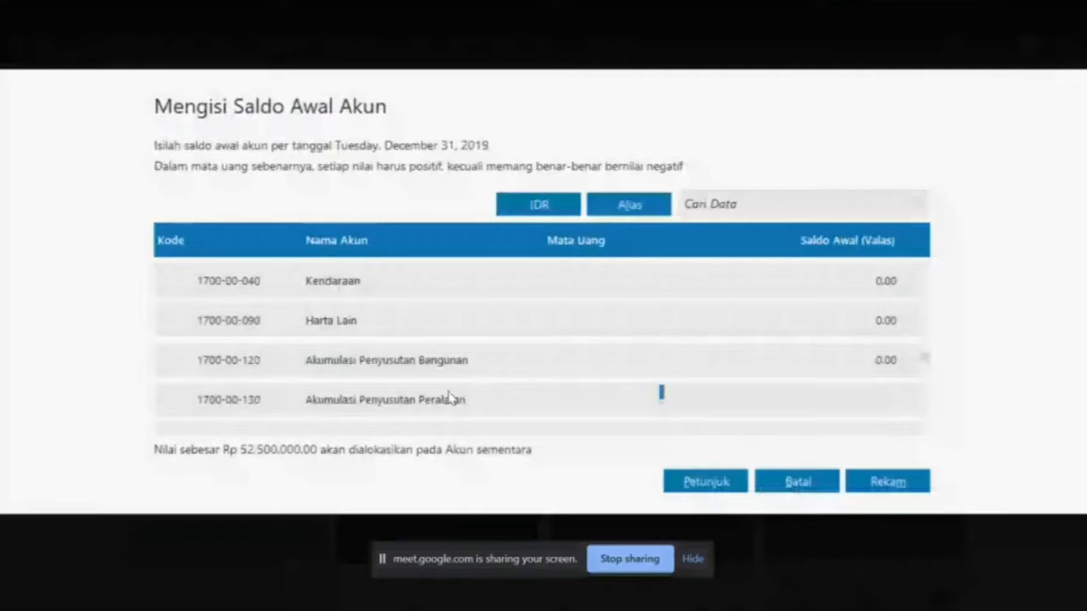
{"action": "type", "text": "250000"}
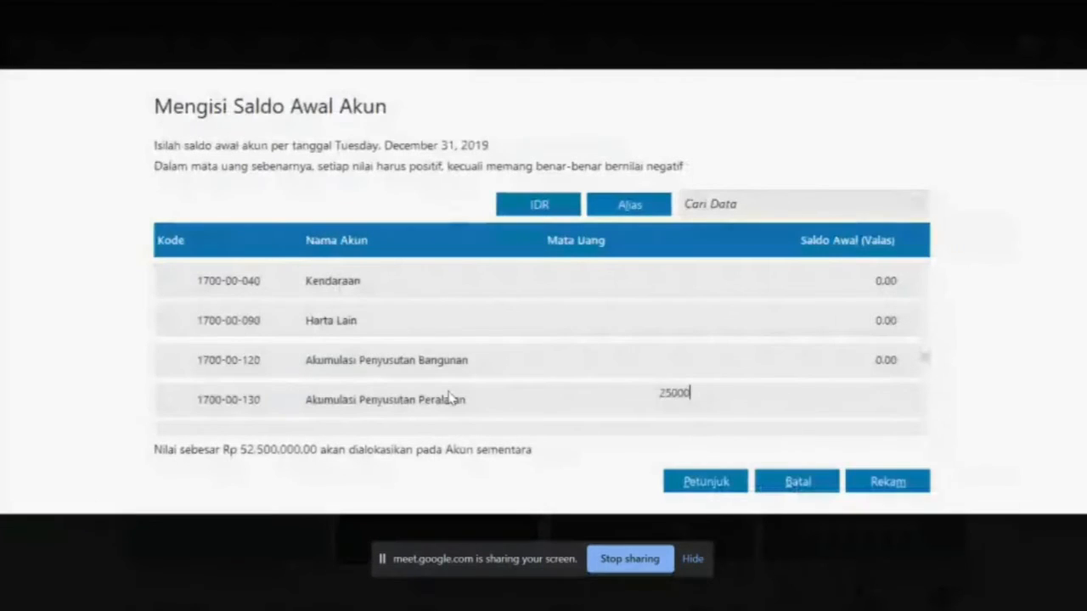
{"action": "key", "text": "BackSpace"}
{"action": "key", "text": "BackSpace"}
{"action": "key", "text": "BackSpace"}
{"action": "key", "text": "BackSpace"}
{"action": "key", "text": "BackSpace"}
{"action": "key", "text": "BackSpace"}
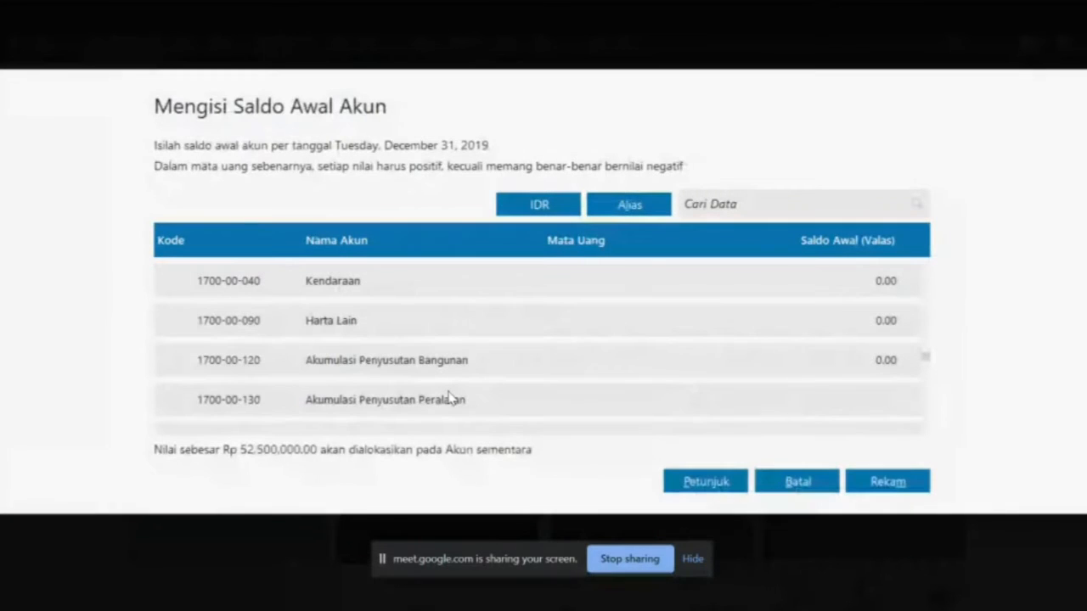
{"action": "type", "text": "-250000"}
{"action": "key", "text": "Return"}
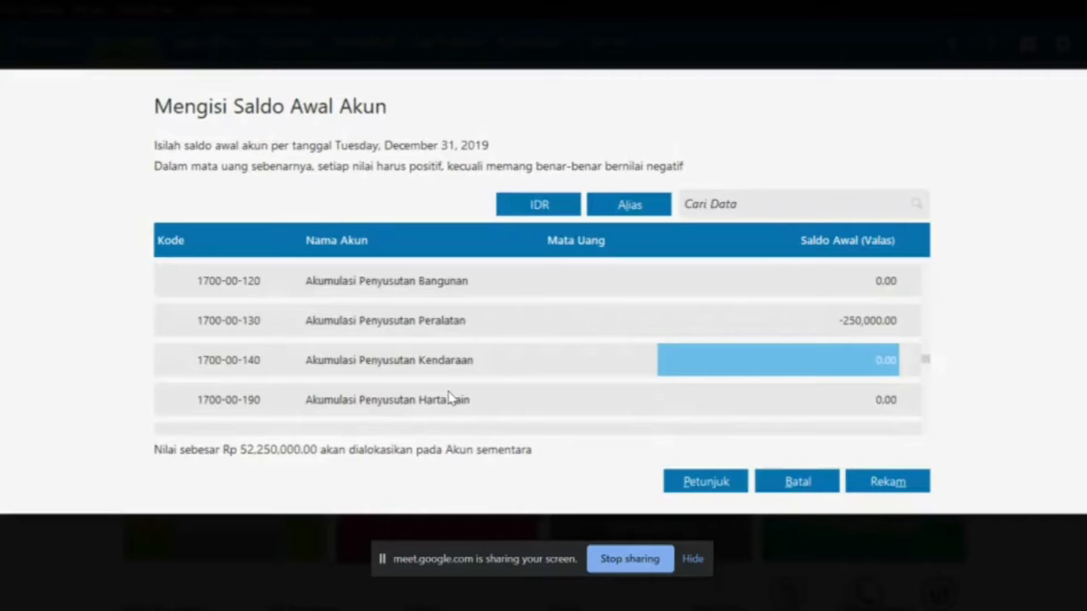
{"action": "key", "text": "alt+Tab"}
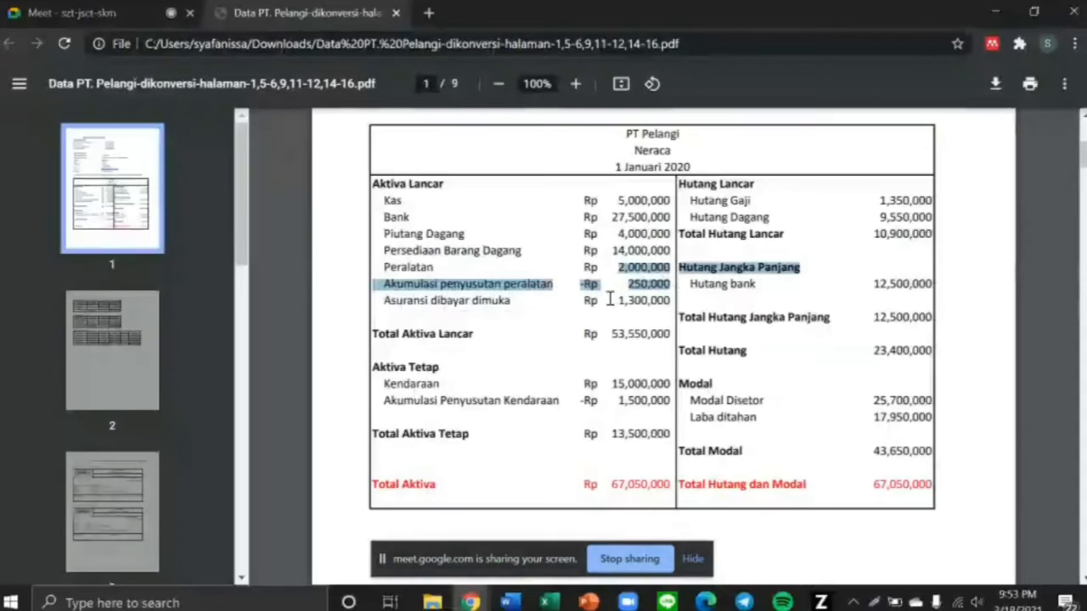
Enter 1,300,000 as the Asuransi Dibayar di Muka opening balance, copied from the balance sheet PDF
{"action": "left_click_drag", "start_coordinate": [608, 299], "coordinate": [674, 308]}
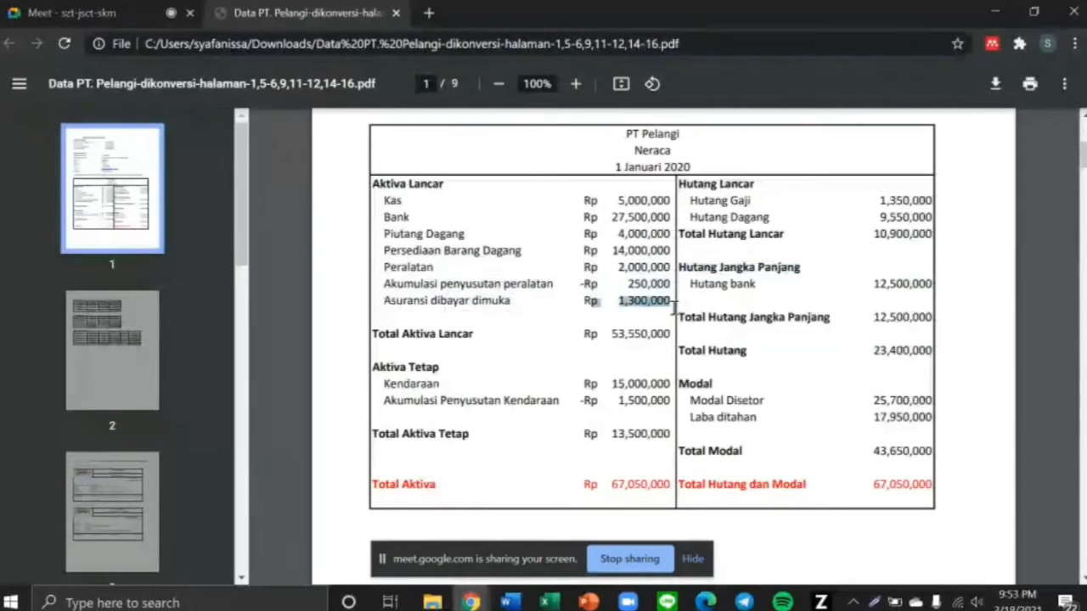
{"action": "key", "text": "alt+Tab"}
{"action": "key", "text": "Return"}
{"action": "key", "text": "Return"}
{"action": "key", "text": "Return"}
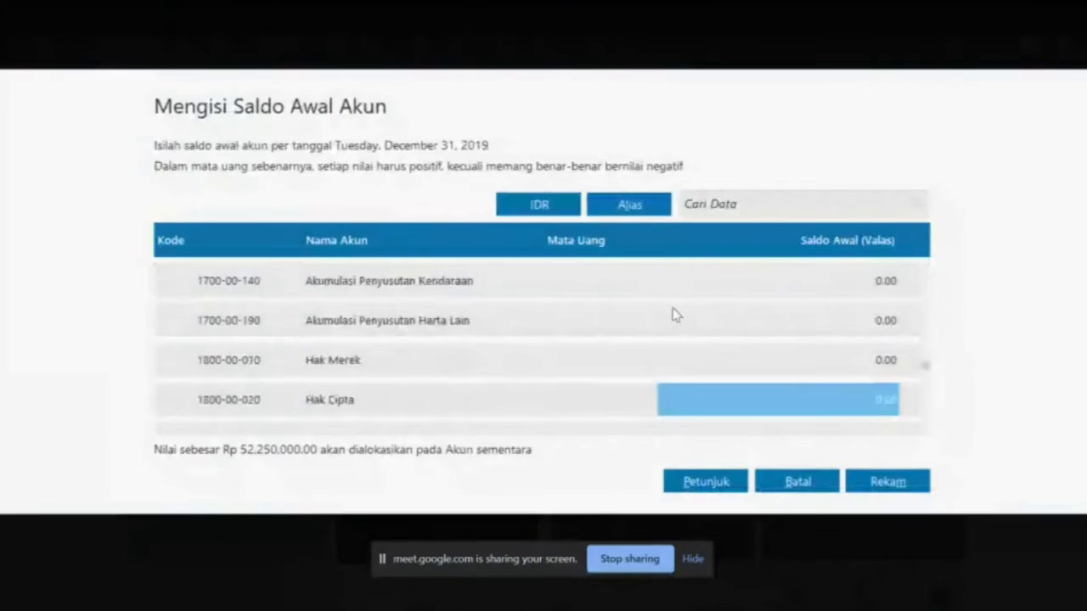
{"action": "key", "text": "Return"}
{"action": "key", "text": "Return"}
{"action": "key", "text": "Return"}
{"action": "key", "text": "Return"}
{"action": "key", "text": "Return"}
{"action": "key", "text": "Return"}
{"action": "key", "text": "Return"}
{"action": "key", "text": "Return"}
{"action": "key", "text": "Return"}
{"action": "key", "text": "Return"}
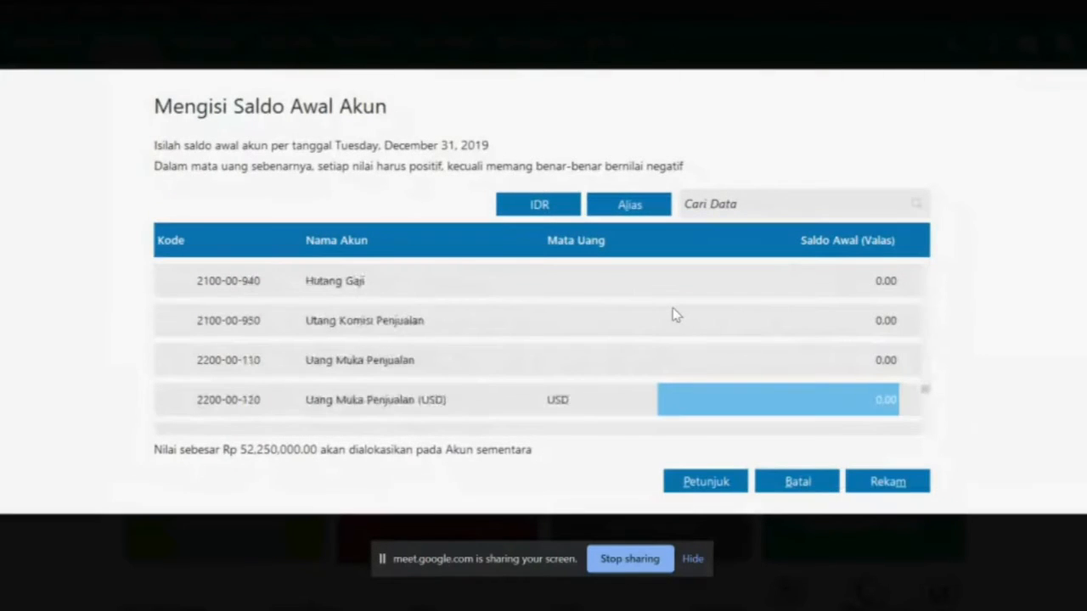
{"action": "key", "text": "Return"}
{"action": "key", "text": "Return"}
{"action": "key", "text": "Return"}
{"action": "key", "text": "Return"}
{"action": "key", "text": "Return"}
{"action": "key", "text": "Return"}
{"action": "key", "text": "Return"}
{"action": "key", "text": "Return"}
{"action": "key", "text": "Return"}
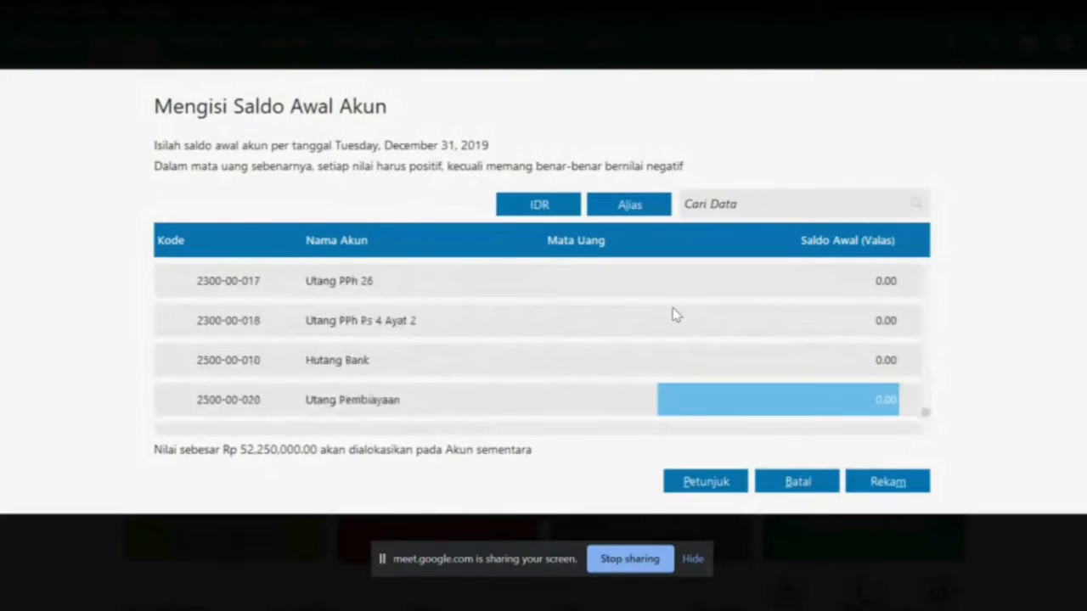
{"action": "key", "text": "Return"}
{"action": "key", "text": "Return"}
{"action": "key", "text": "Return"}
{"action": "key", "text": "Return"}
{"action": "key", "text": "Up"}
{"action": "key", "text": "Up"}
{"action": "key", "text": "Up"}
{"action": "key", "text": "Up"}
{"action": "key", "text": "Up"}
{"action": "key", "text": "Up"}
{"action": "key", "text": "Up"}
{"action": "key", "text": "Up"}
{"action": "key", "text": "Up"}
{"action": "key", "text": "Up"}
{"action": "key", "text": "Up"}
{"action": "key", "text": "Up"}
{"action": "key", "text": "Up"}
{"action": "key", "text": "Up"}
{"action": "key", "text": "Up"}
{"action": "key", "text": "Up"}
{"action": "key", "text": "Up"}
{"action": "key", "text": "Up"}
{"action": "key", "text": "Up"}
{"action": "key", "text": "Up"}
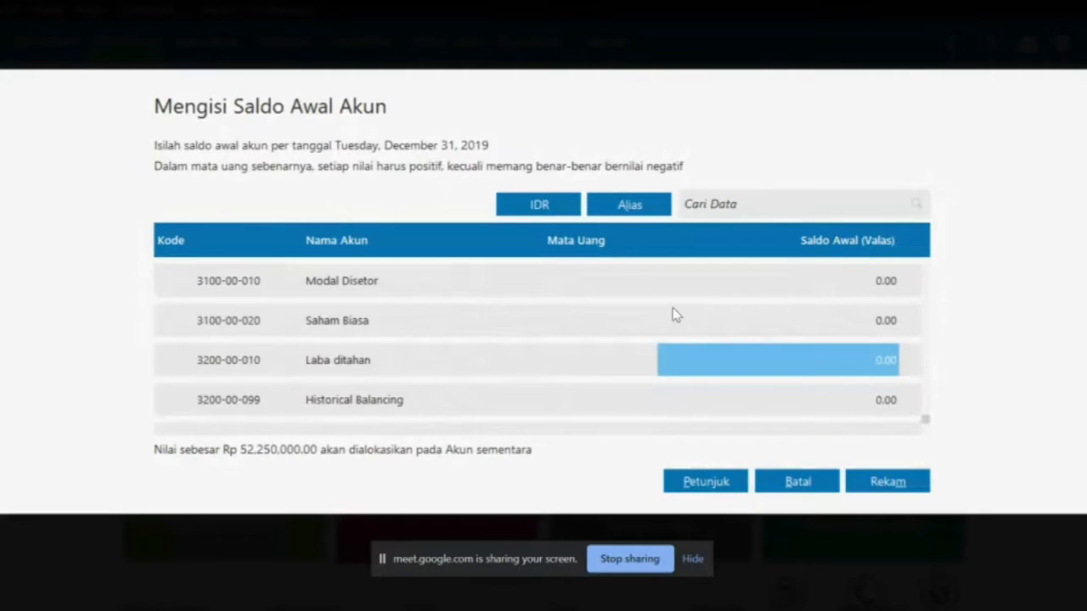
{"action": "key", "text": "Up"}
{"action": "key", "text": "Up"}
{"action": "key", "text": "Up"}
{"action": "key", "text": "Up"}
{"action": "key", "text": "Up"}
{"action": "key", "text": "Up"}
{"action": "key", "text": "Up"}
{"action": "key", "text": "Up"}
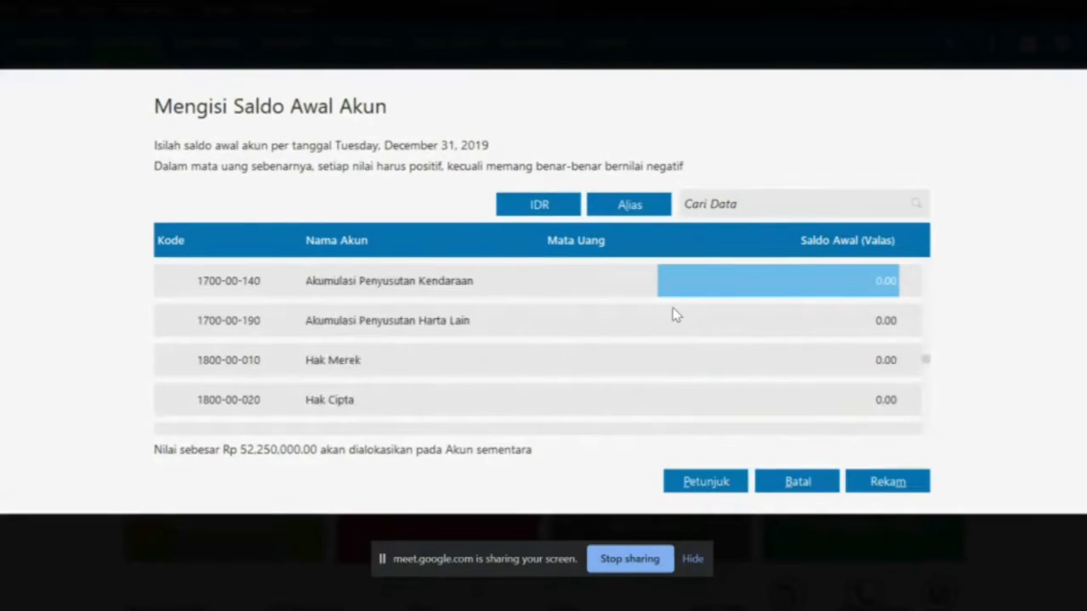
{"action": "key", "text": "Up"}
{"action": "key", "text": "Up"}
{"action": "key", "text": "Up"}
{"action": "key", "text": "Up"}
{"action": "key", "text": "Up"}
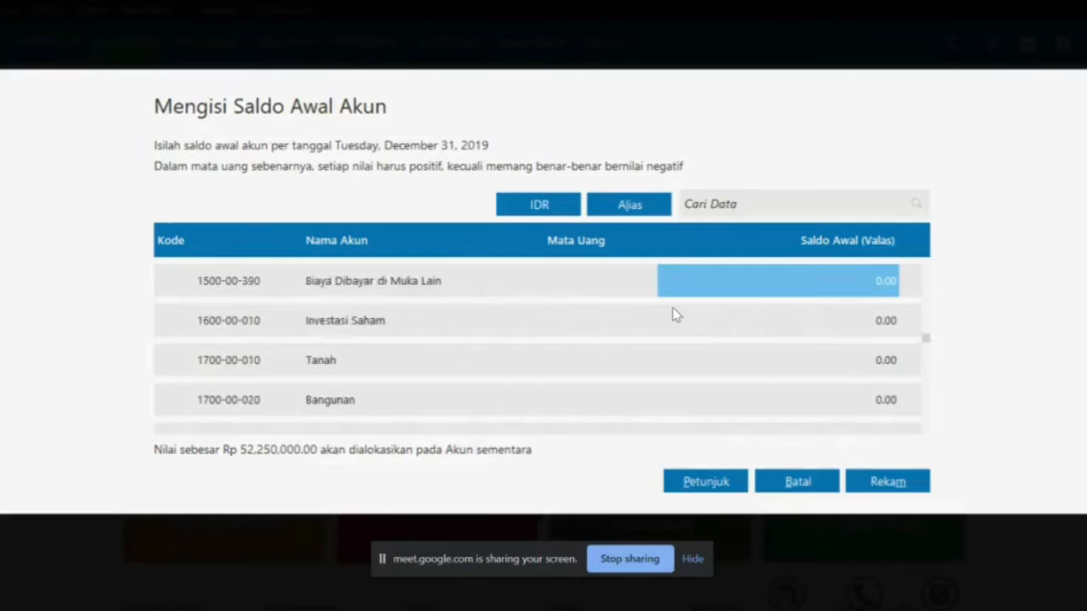
{"action": "key", "text": "Down"}
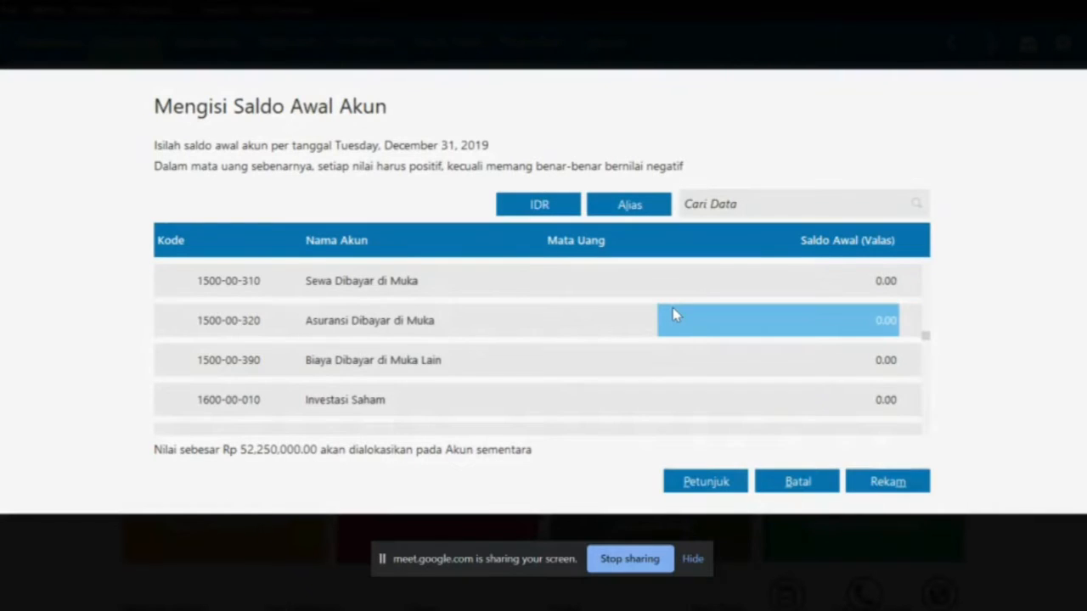
{"action": "key", "text": "alt+Tab"}
{"action": "key", "text": "alt+Tab"}
{"action": "type", "text": "1,"}
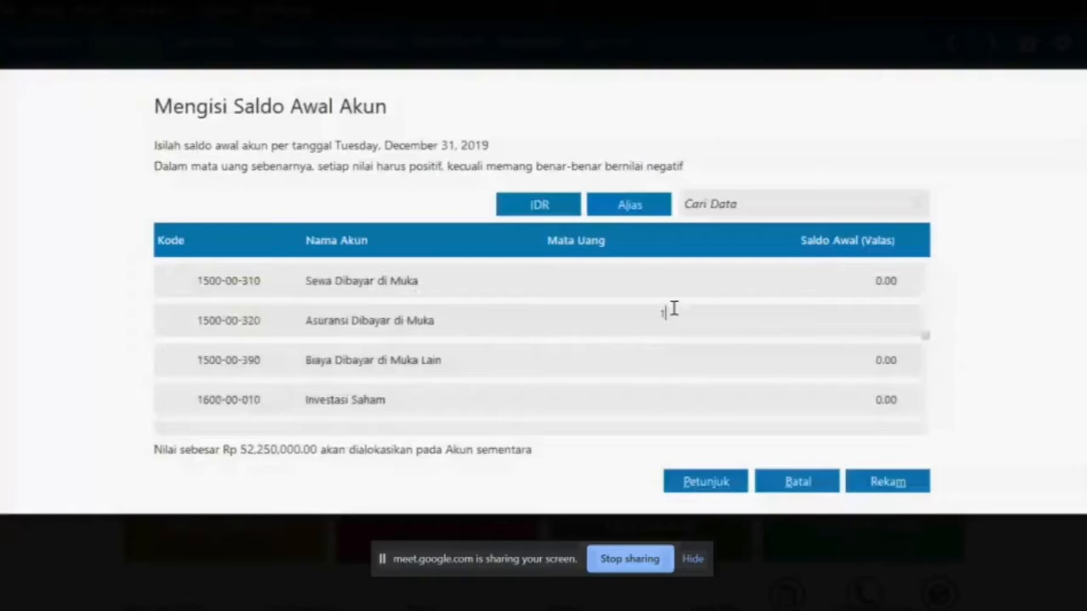
{"action": "type", "text": "300,"}
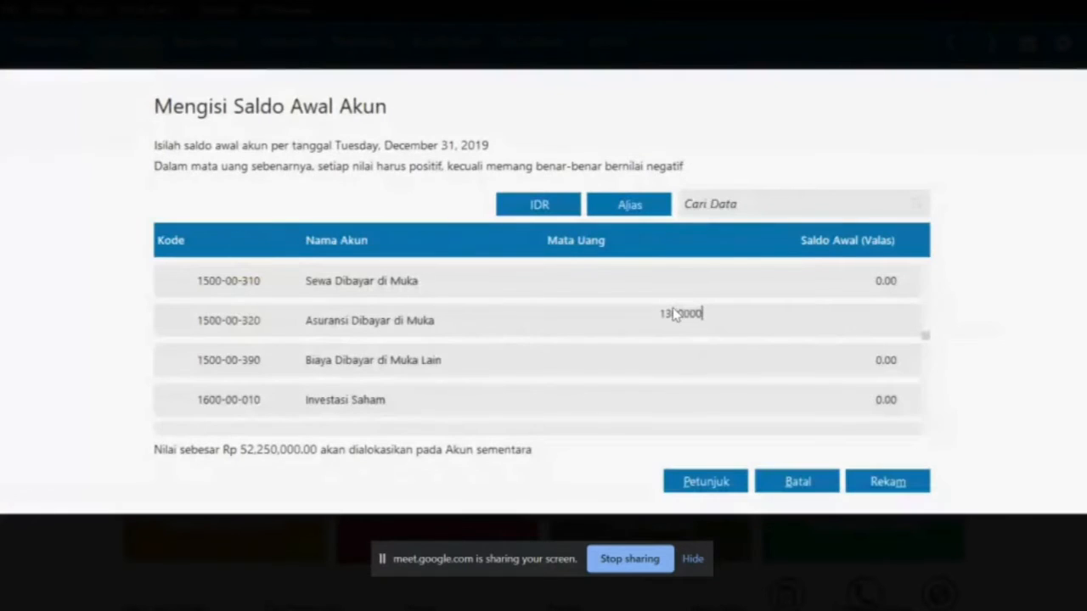
{"action": "type", "text": "000"}
{"action": "key", "text": "Down"}
Enter 15,000,000 as the Kendaraan opening balance
{"action": "key", "text": "alt+Tab"}
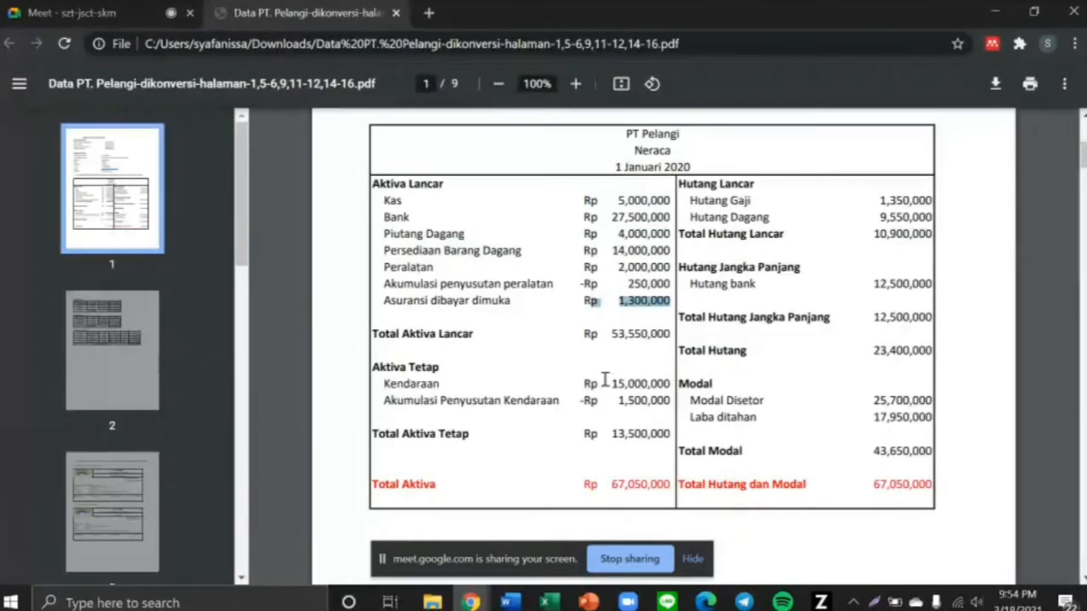
{"action": "left_click_drag", "start_coordinate": [604, 382], "coordinate": [682, 383]}
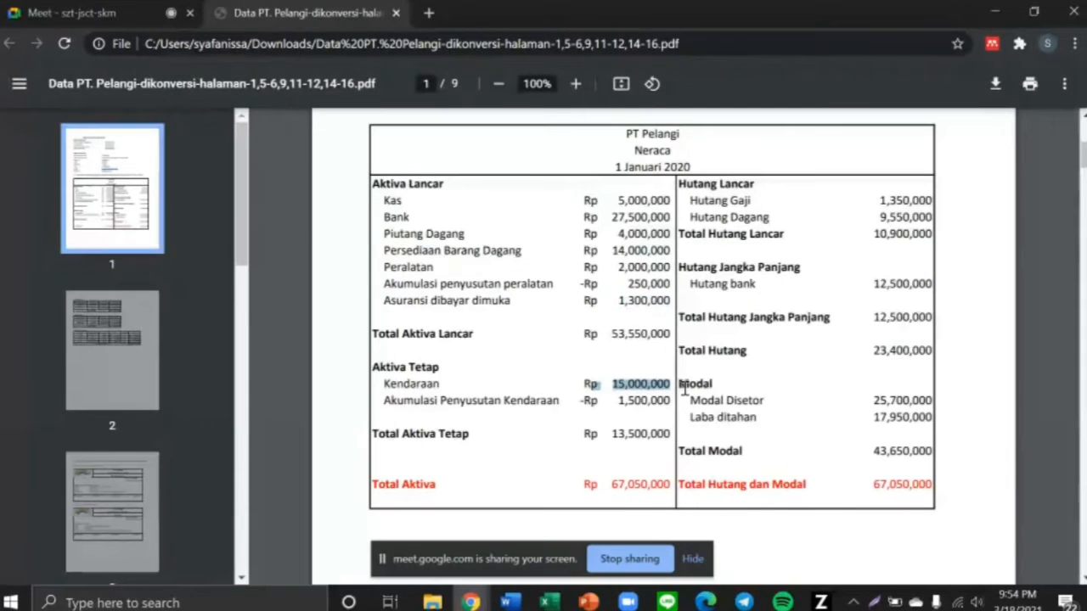
{"action": "key", "text": "alt+Tab"}
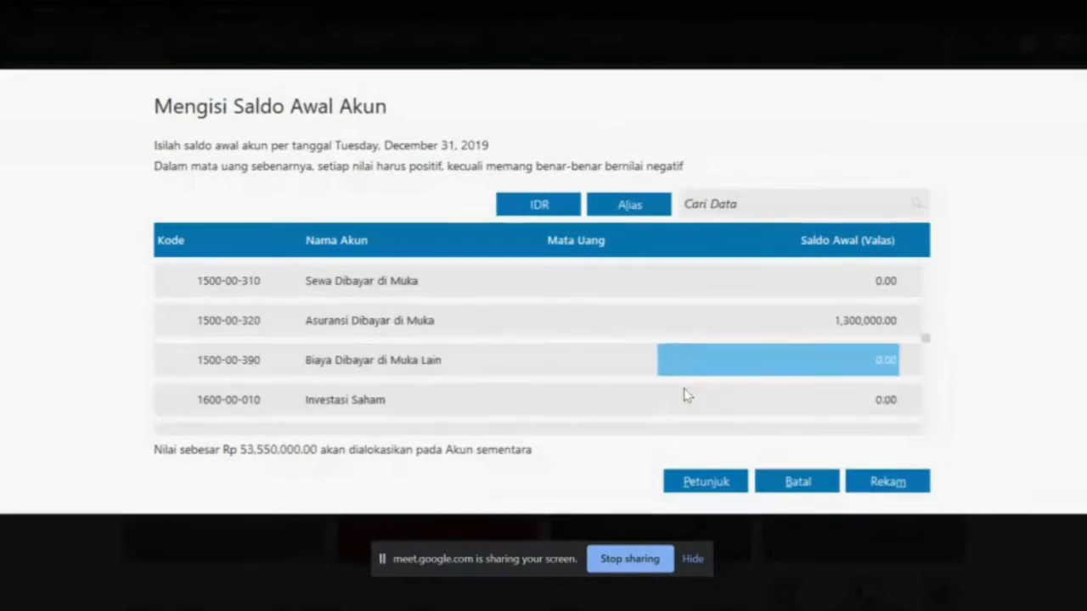
{"action": "key", "text": "Down"}
{"action": "key", "text": "Down"}
{"action": "key", "text": "Down"}
{"action": "key", "text": "Down"}
{"action": "key", "text": "Down"}
{"action": "key", "text": "Down"}
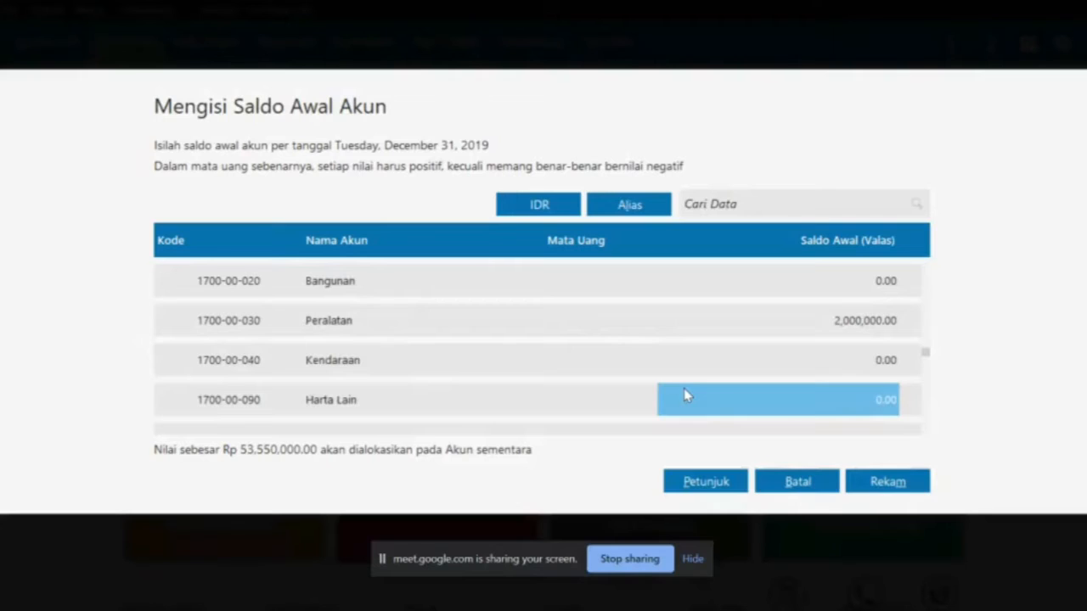
{"action": "key", "text": "Up"}
{"action": "key", "text": "alt+Tab"}
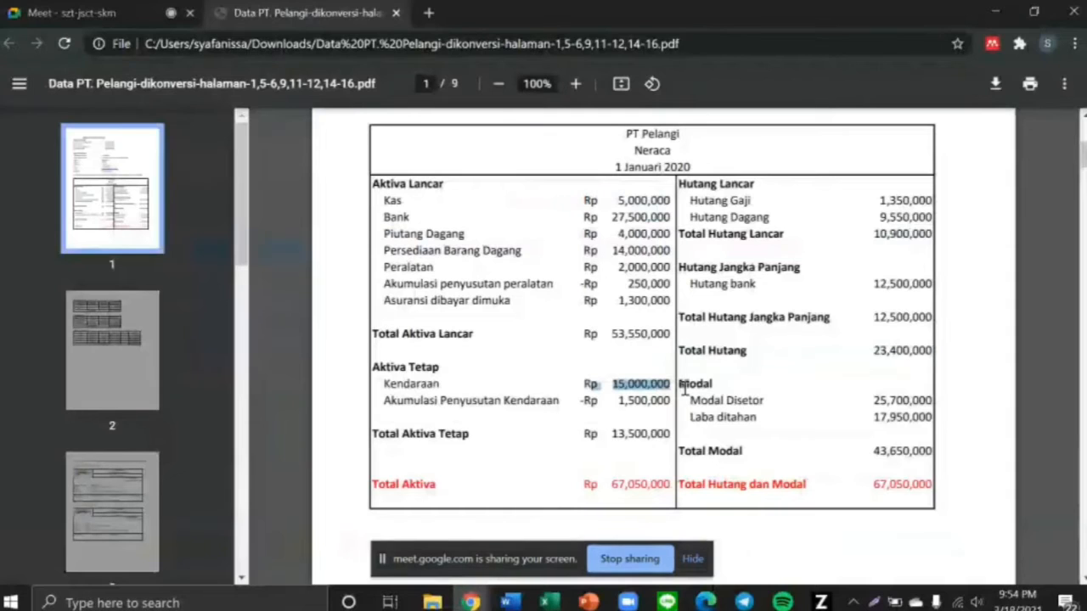
{"action": "key", "text": "alt+Tab"}
{"action": "type", "text": "1"}
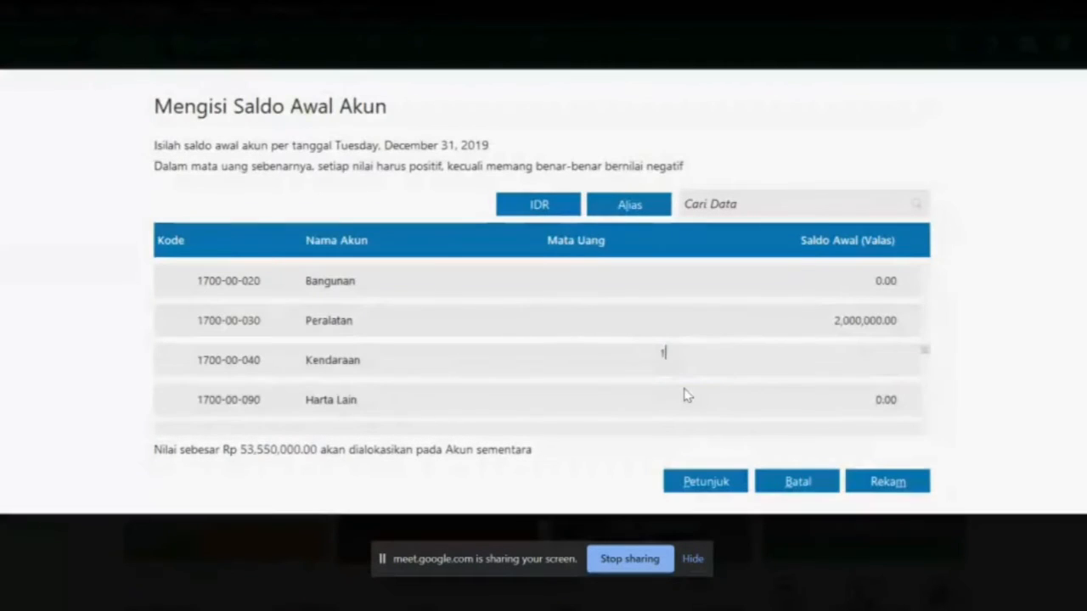
{"action": "type", "text": "5000000"}
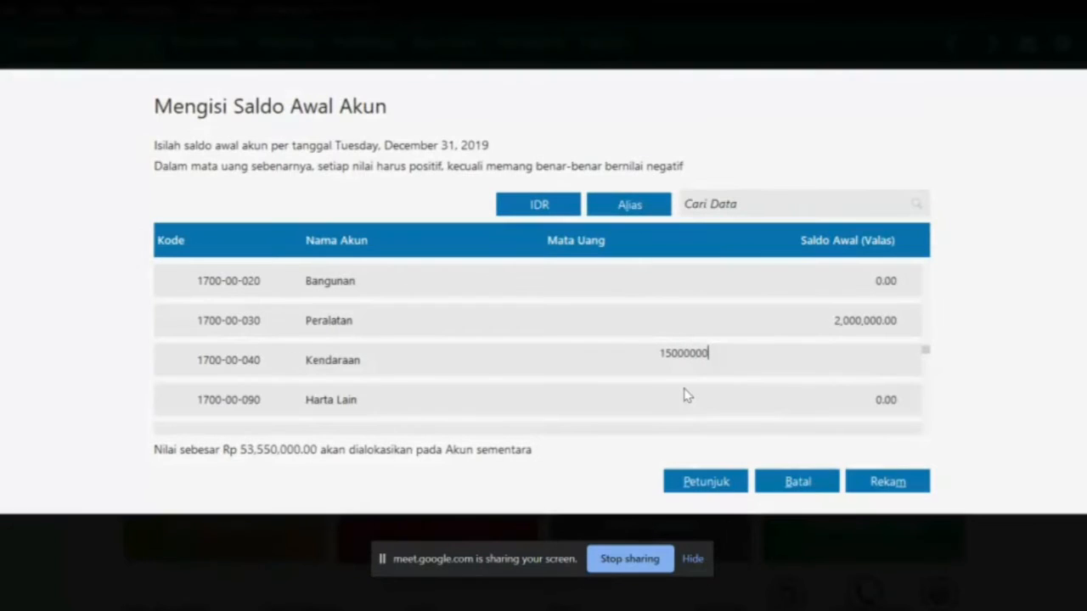
{"action": "key", "text": "Return"}
{"action": "key", "text": "Return"}
{"action": "key", "text": "Return"}
{"action": "key", "text": "Return"}
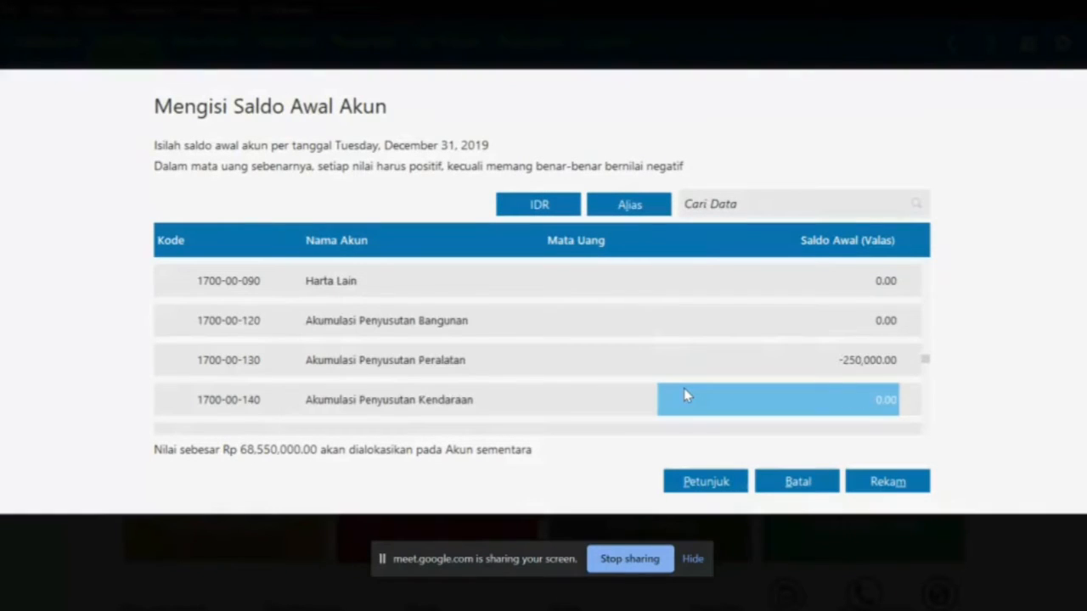
Enter -1,500,000 for Akumulasi Penyusutan Kendaraan, then select Hutang Gaji's 1,350,000 in the PDF
{"action": "key", "text": "alt+Tab"}
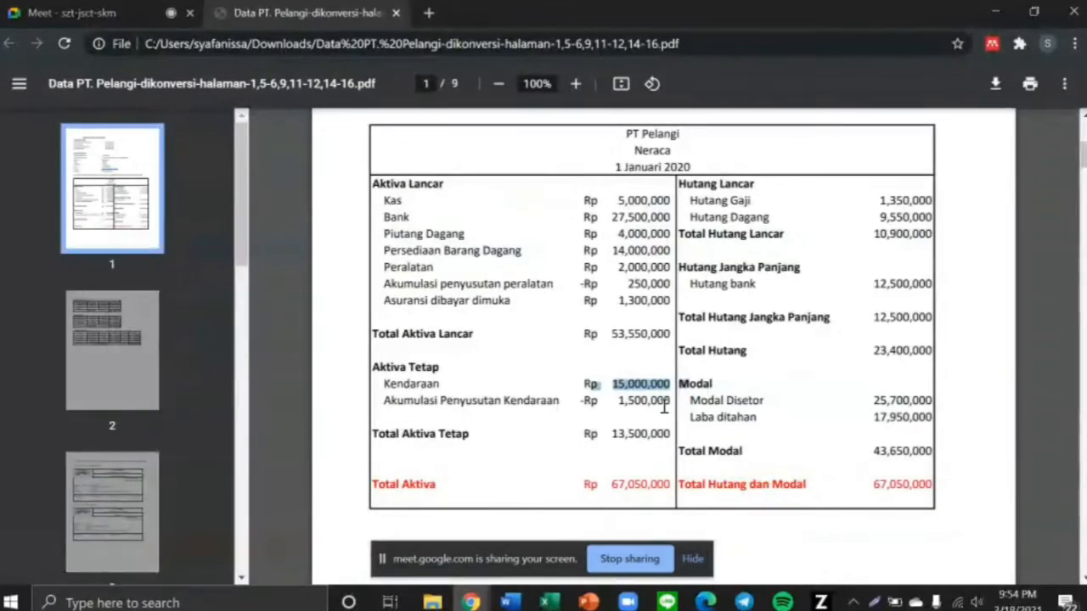
{"action": "left_click_drag", "start_coordinate": [617, 402], "coordinate": [679, 400]}
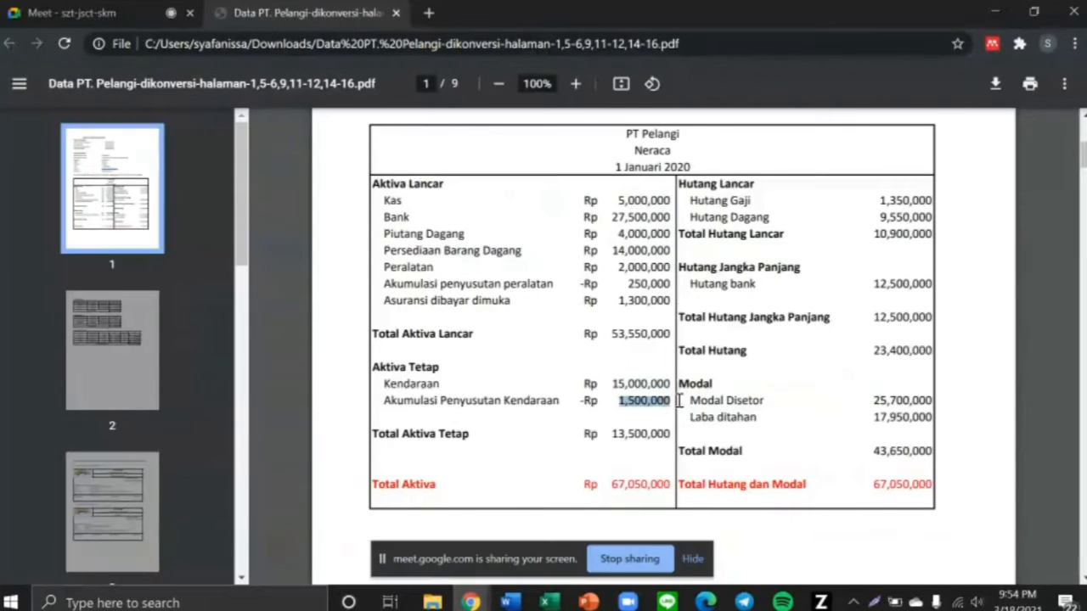
{"action": "key", "text": "alt+Tab"}
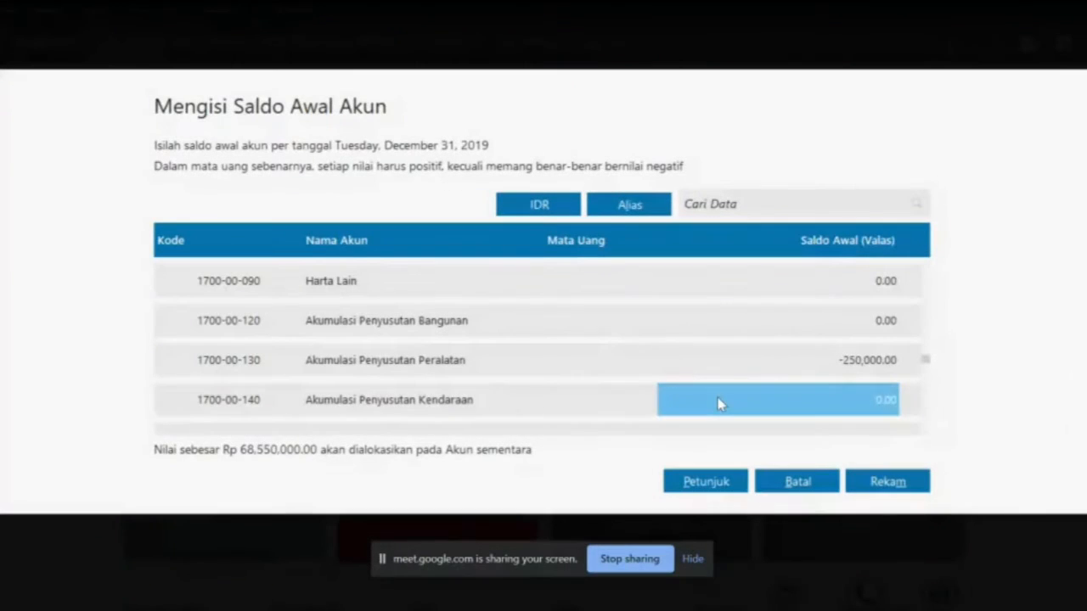
{"action": "type", "text": "-1500000"}
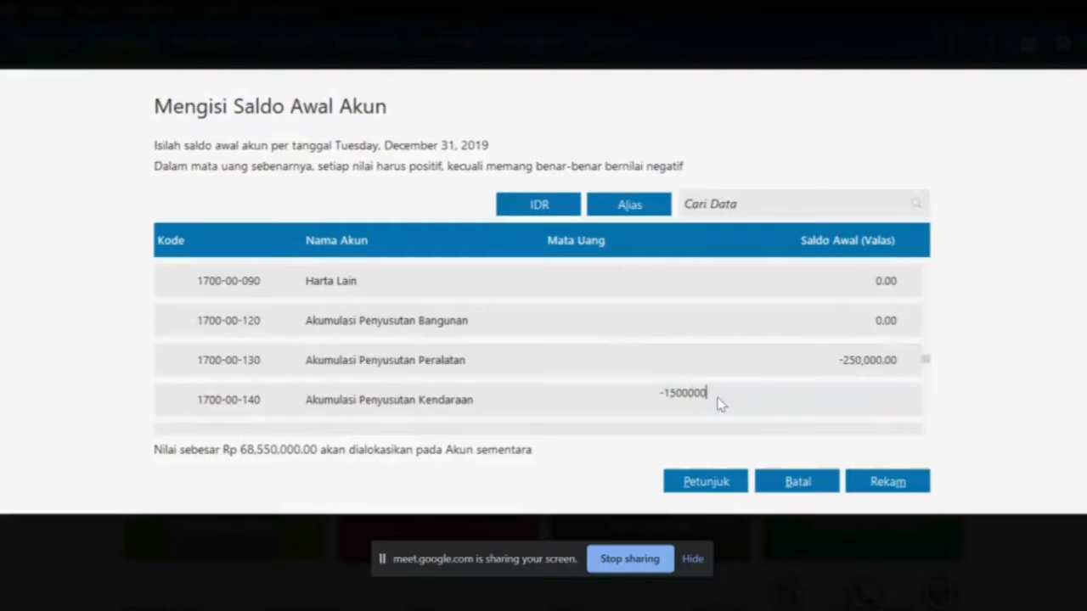
{"action": "key", "text": "Return"}
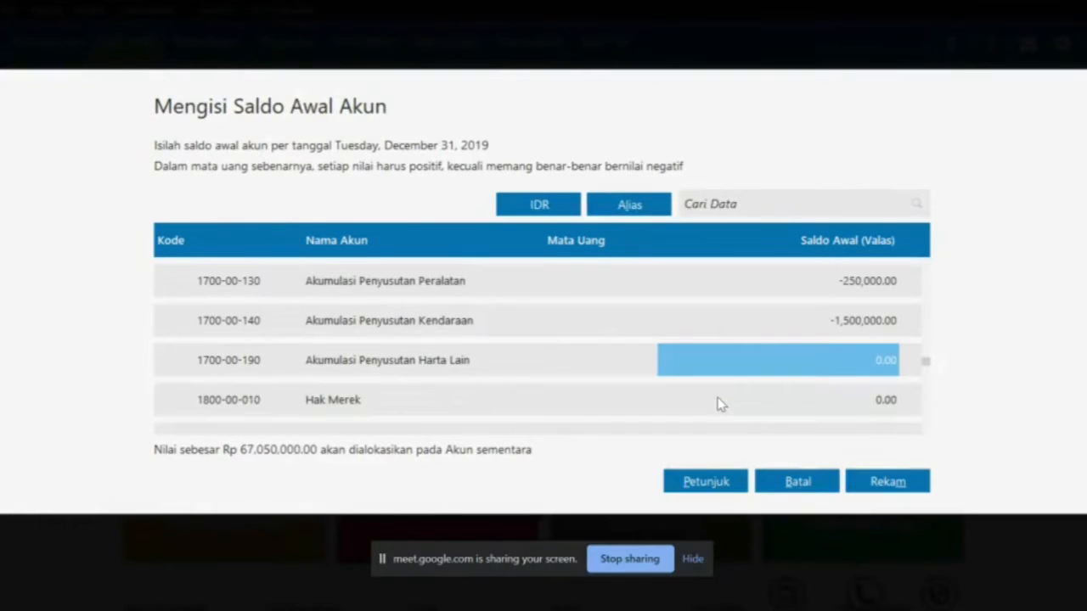
{"action": "key", "text": "alt+Tab"}
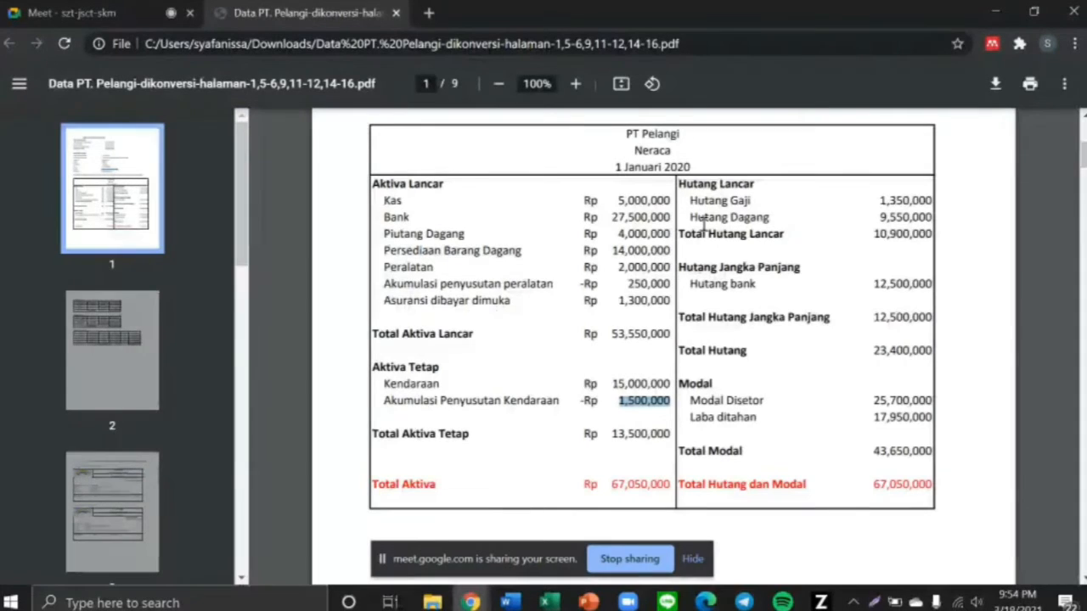
{"action": "left_click", "coordinate": [877, 201]}
{"action": "left_click_drag", "start_coordinate": [877, 200], "coordinate": [944, 204]}
Enter Hutang Gaji 1,350,000 and Hutang Dagang 9,550,000 as opening balances
{"action": "key", "text": "alt+Tab"}
{"action": "key", "text": "Down"}
{"action": "key", "text": "Down"}
{"action": "key", "text": "Down"}
{"action": "key", "text": "Down"}
{"action": "key", "text": "Down"}
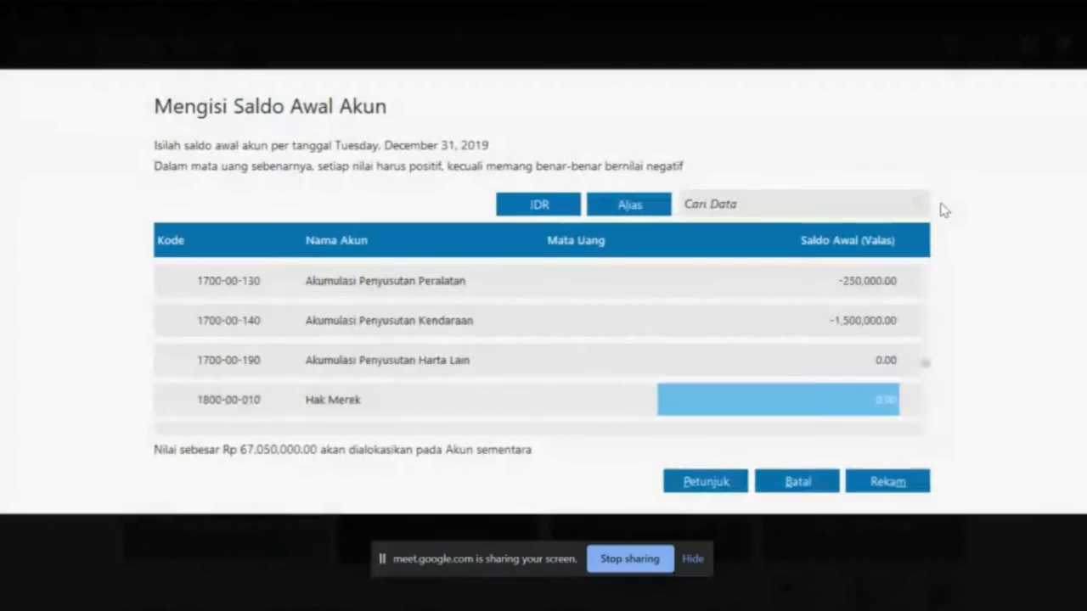
{"action": "key", "text": "Down"}
{"action": "key", "text": "Down"}
{"action": "key", "text": "Down"}
{"action": "key", "text": "Down"}
{"action": "key", "text": "Down"}
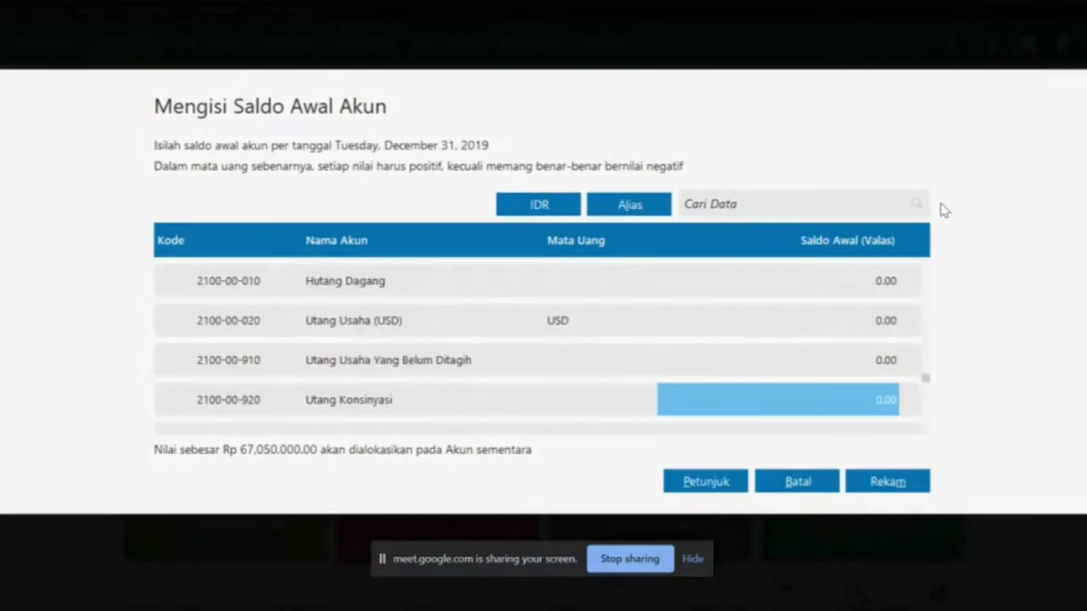
{"action": "key", "text": "Up"}
{"action": "type", "text": "1"}
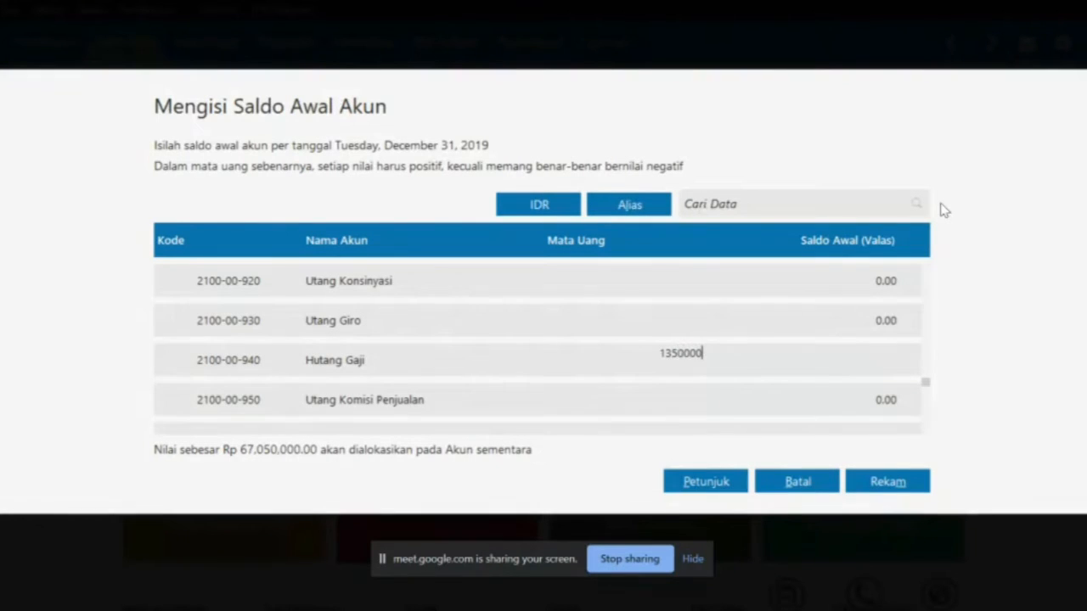
{"action": "key", "text": "Up"}
{"action": "key", "text": "Up"}
{"action": "key", "text": "Up"}
{"action": "key", "text": "Up"}
{"action": "key", "text": "Up"}
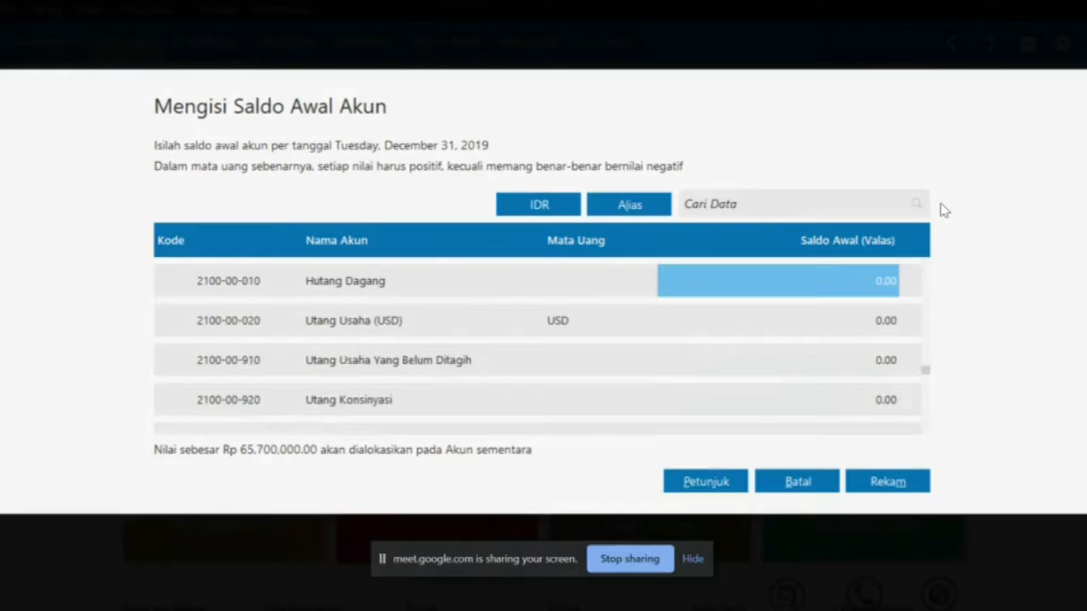
{"action": "key", "text": "alt+Tab"}
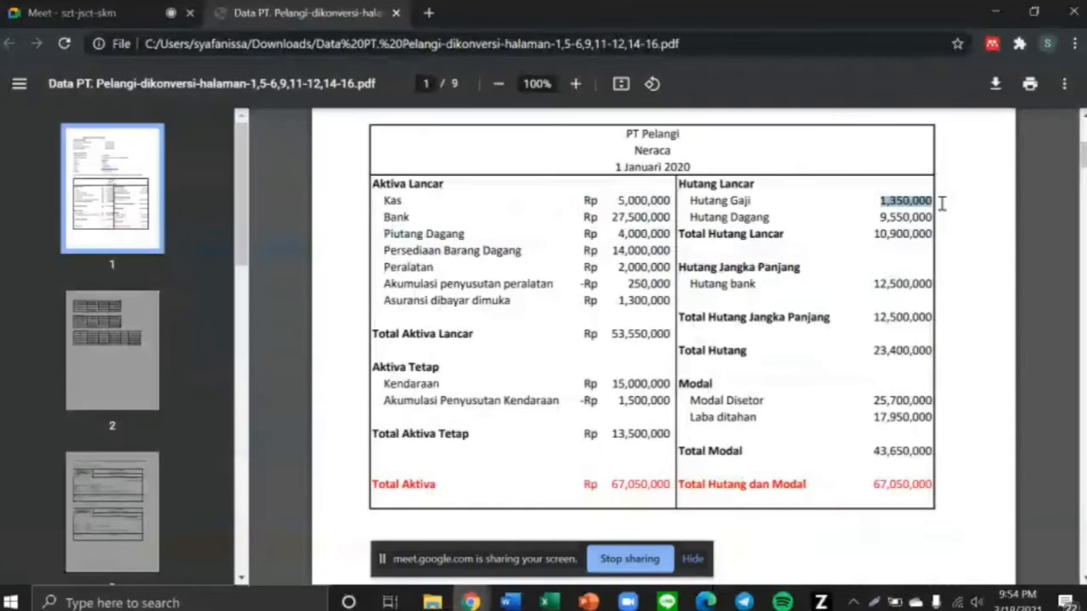
{"action": "left_click", "coordinate": [878, 223]}
{"action": "left_click_drag", "start_coordinate": [879, 224], "coordinate": [934, 219]}
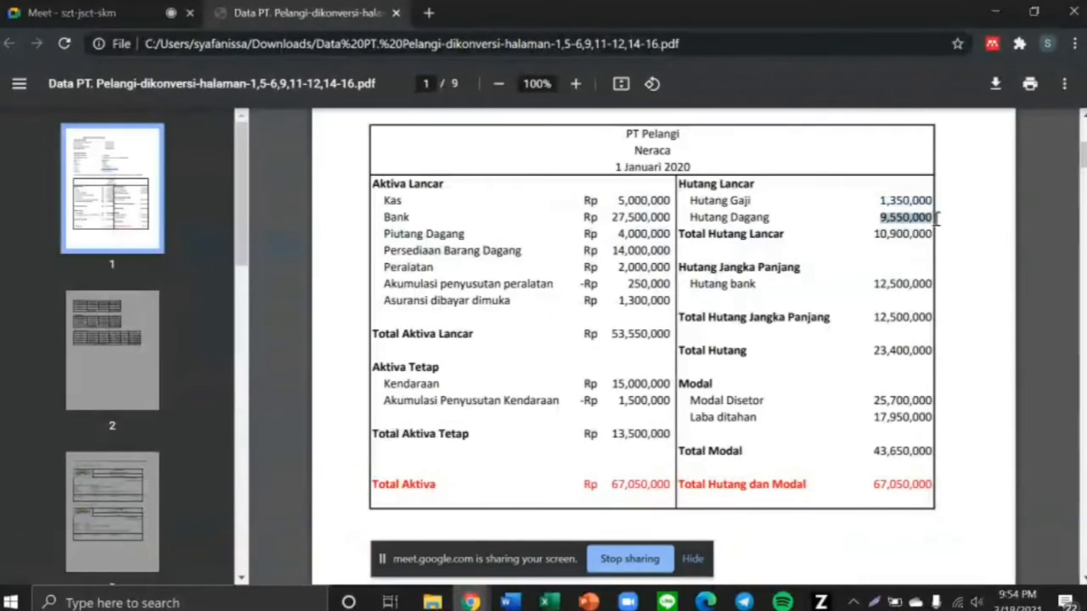
{"action": "key", "text": "alt+Tab"}
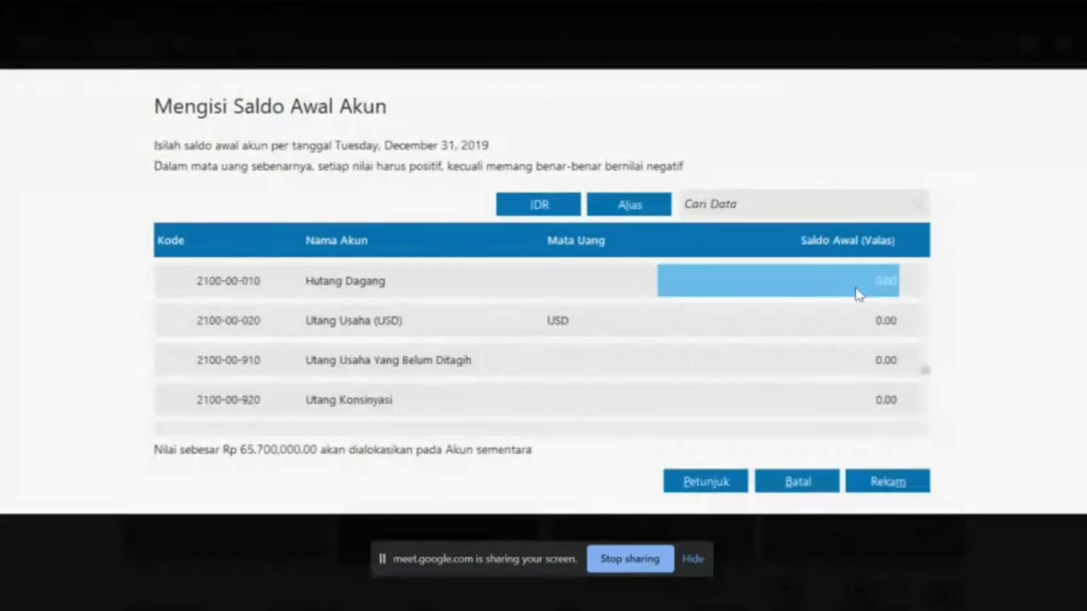
{"action": "type", "text": "9550000"}
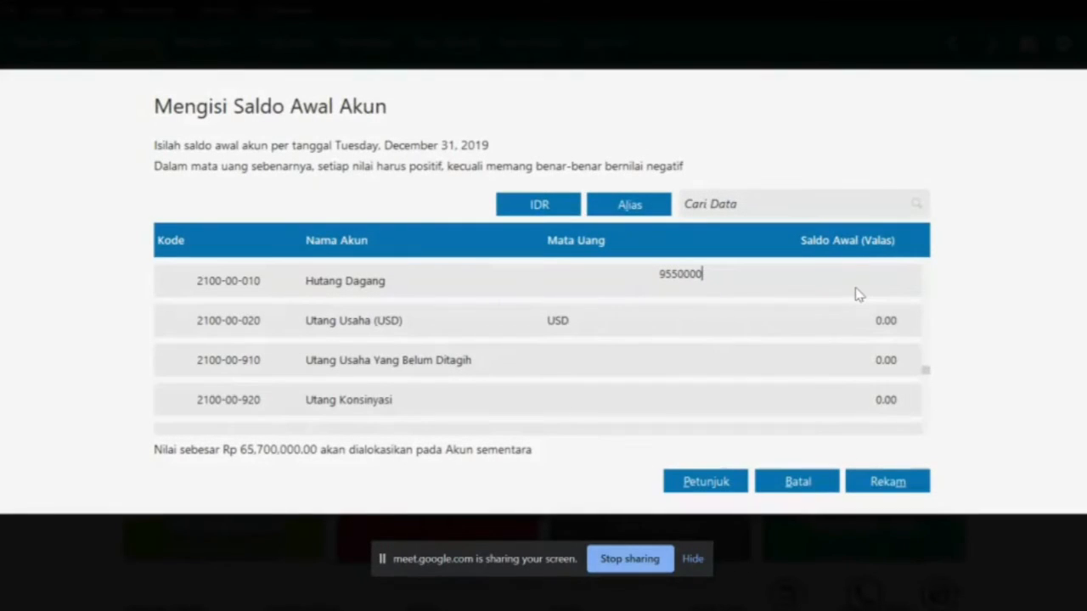
{"action": "key", "text": "Return"}
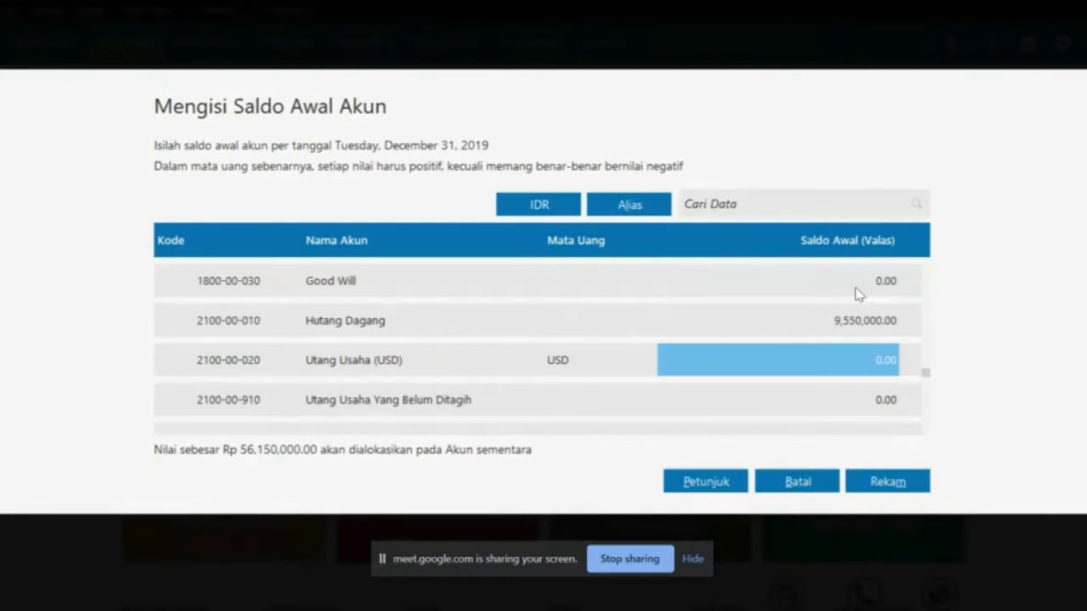
Enter 12,500,000 as the Hutang Bank opening balance
{"action": "key", "text": "alt+Tab"}
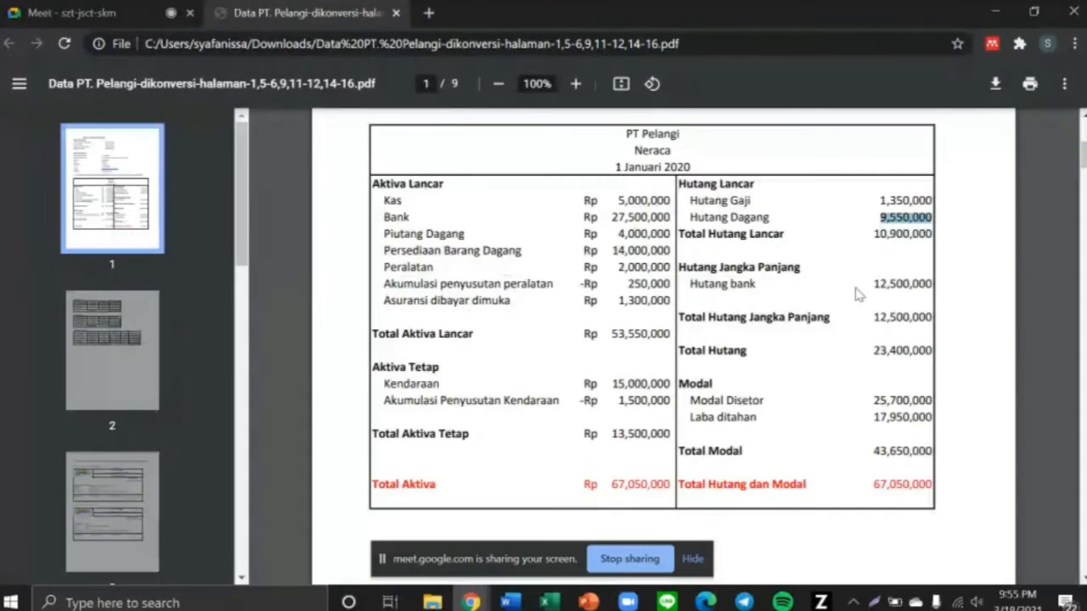
{"action": "left_click_drag", "start_coordinate": [872, 285], "coordinate": [927, 289]}
{"action": "key", "text": "alt+Tab"}
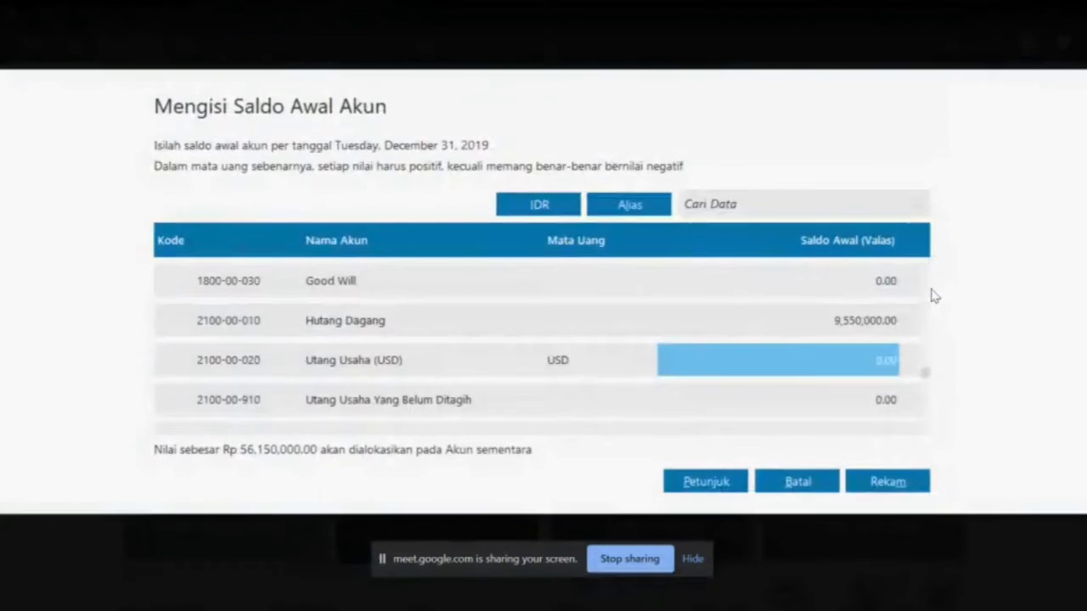
{"action": "key", "text": "Down"}
{"action": "key", "text": "Down"}
{"action": "key", "text": "Down"}
{"action": "key", "text": "Down"}
{"action": "key", "text": "Down"}
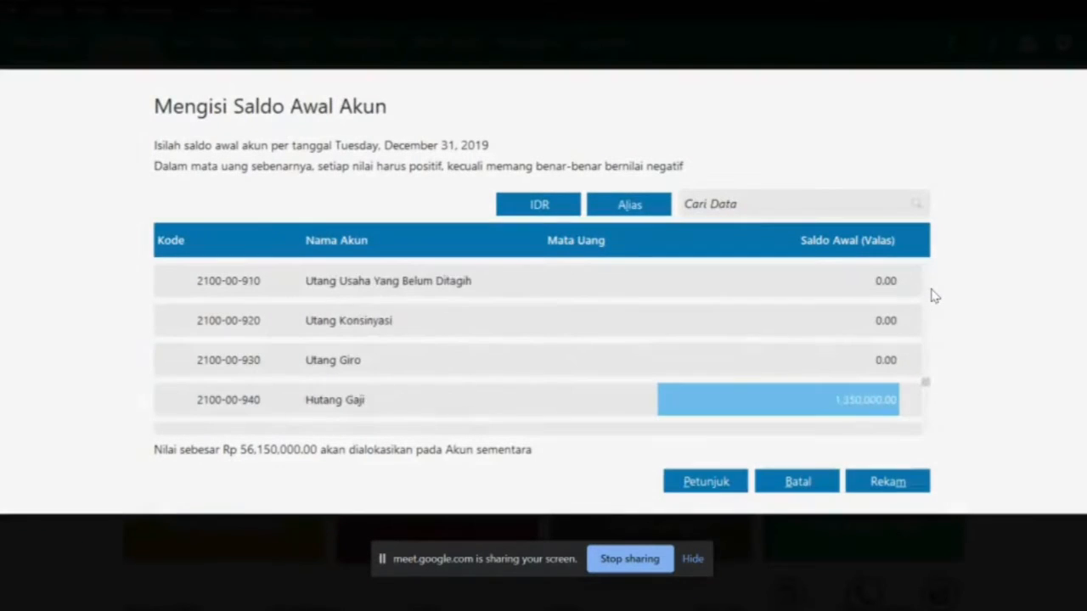
{"action": "key", "text": "Down"}
{"action": "key", "text": "Down"}
{"action": "key", "text": "Down"}
{"action": "key", "text": "Down"}
{"action": "key", "text": "Down"}
{"action": "key", "text": "Down"}
{"action": "key", "text": "Down"}
{"action": "key", "text": "Down"}
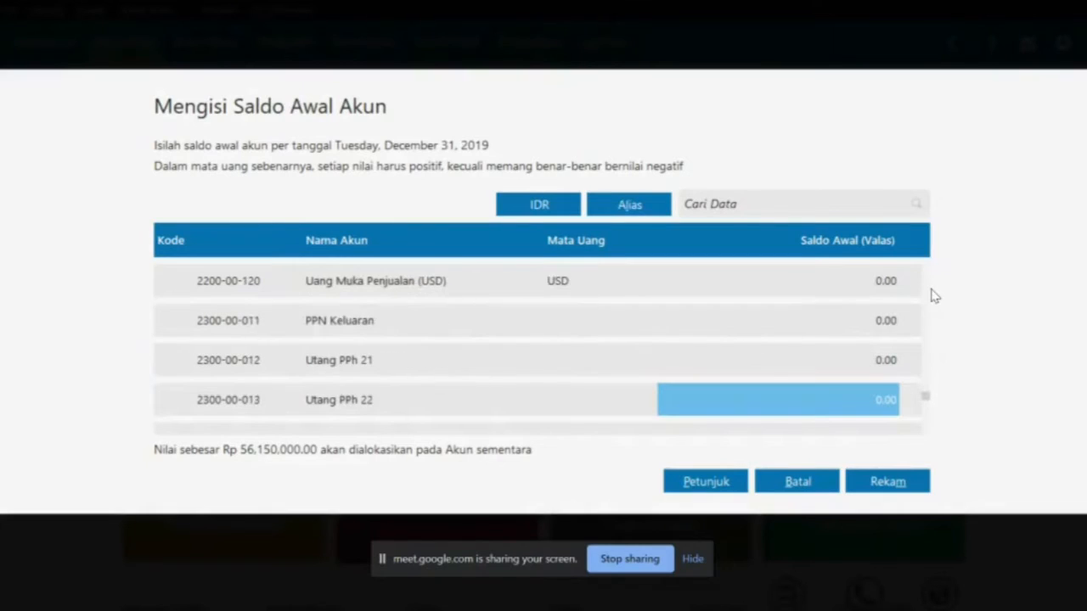
{"action": "key", "text": "Down"}
{"action": "key", "text": "Down"}
{"action": "key", "text": "Down"}
{"action": "key", "text": "Down"}
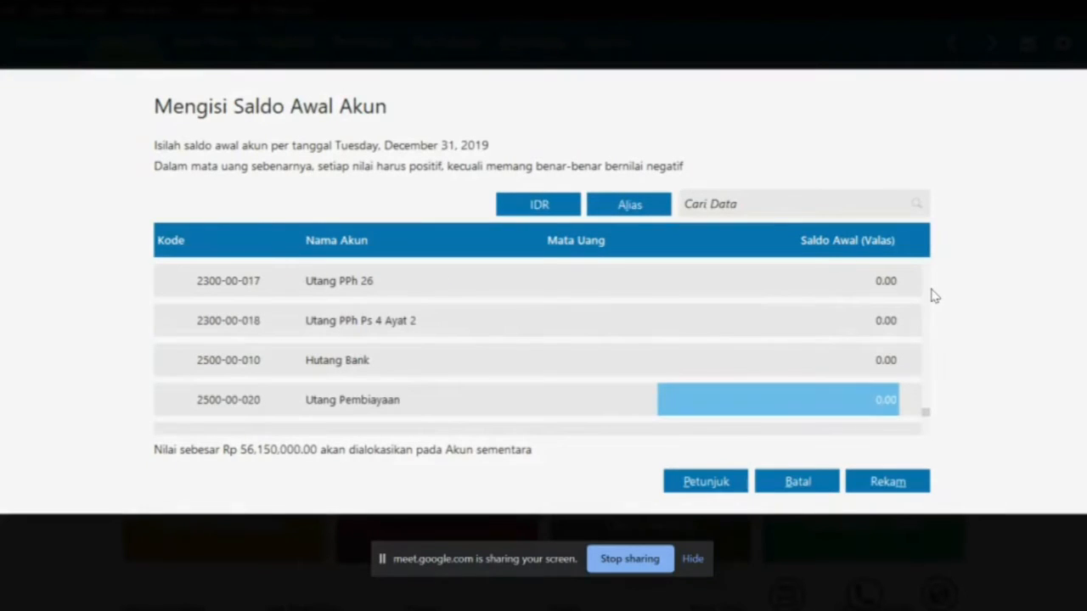
{"action": "key", "text": "Up"}
{"action": "key", "text": "alt+Tab"}
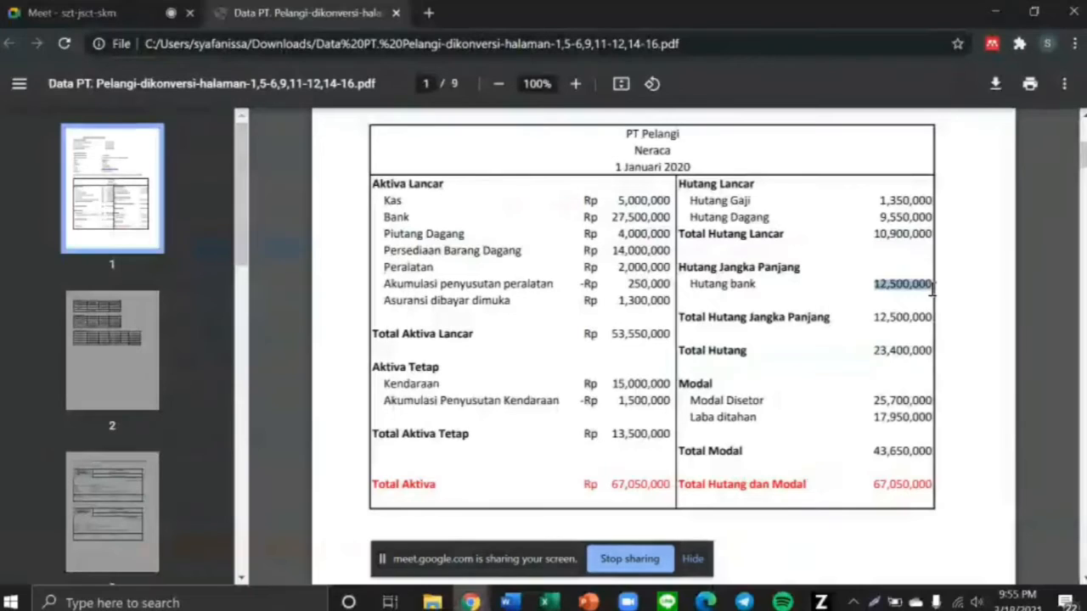
{"action": "key", "text": "alt+Tab"}
{"action": "type", "text": "12,"}
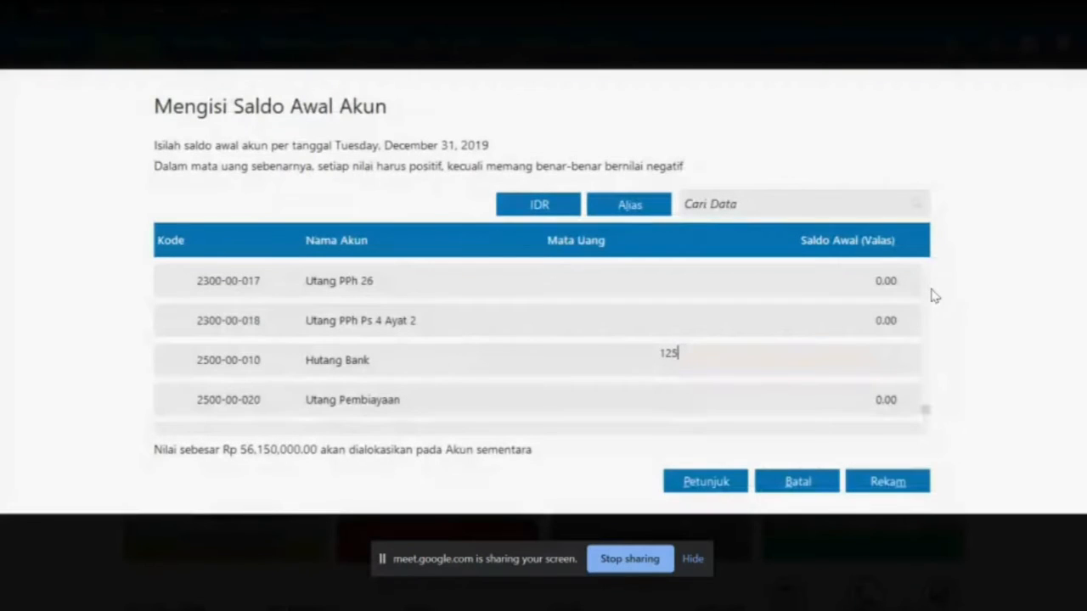
{"action": "type", "text": "500,000"}
{"action": "key", "text": "Return"}
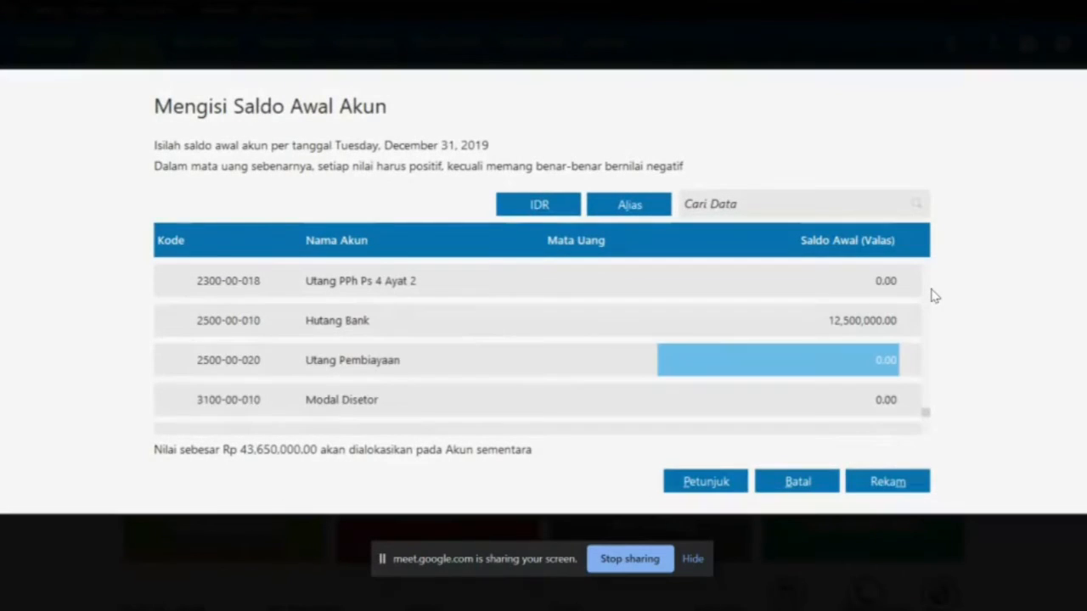
Enter equity balances: Modal Disetor 25,700,000 and Laba ditahan 17,950,000
{"action": "key", "text": "alt+Tab"}
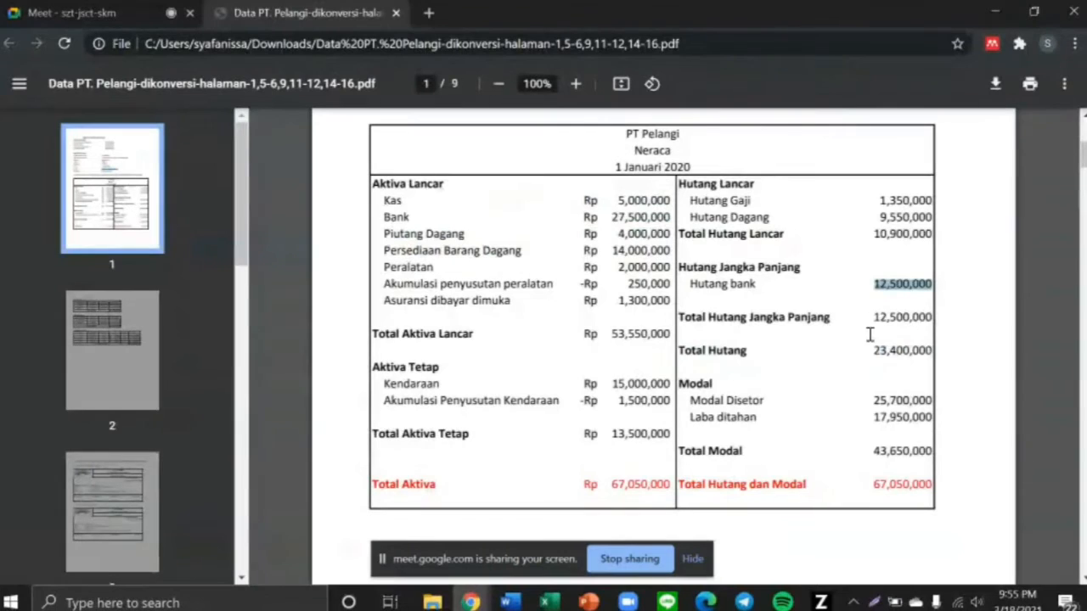
{"action": "left_click_drag", "start_coordinate": [873, 397], "coordinate": [933, 400]}
{"action": "key", "text": "alt+Tab"}
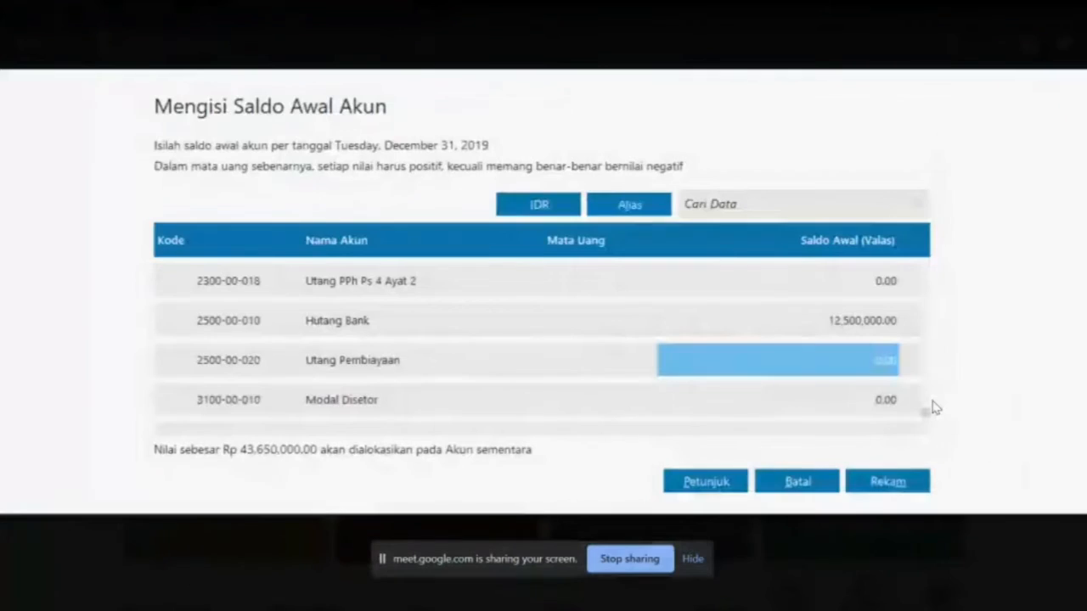
{"action": "key", "text": "Return"}
{"action": "type", "text": "2570000"}
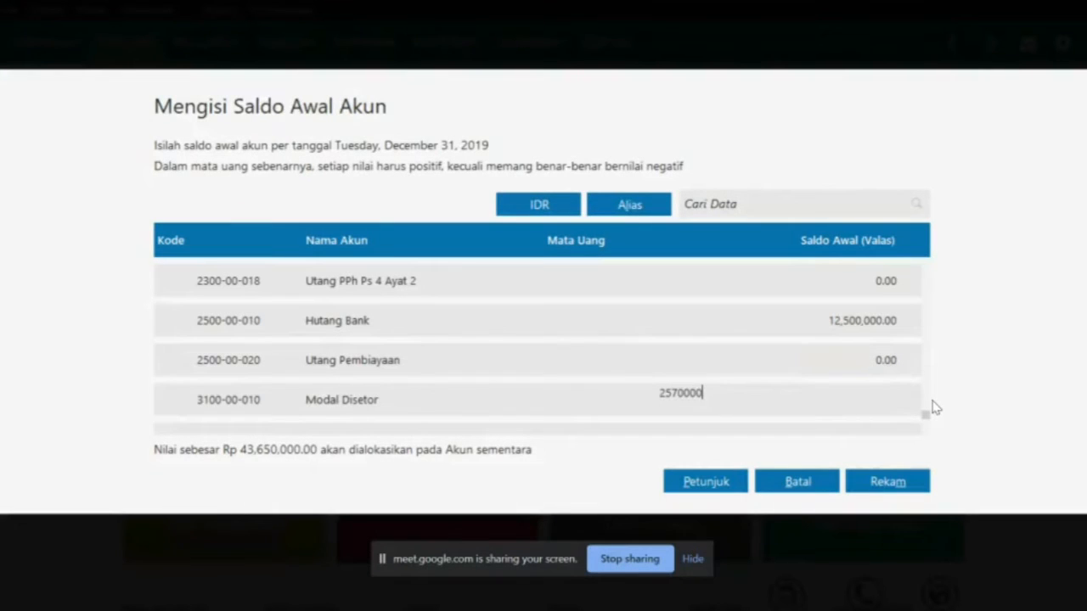
{"action": "type", "text": "5,700,000"}
{"action": "key", "text": "Return"}
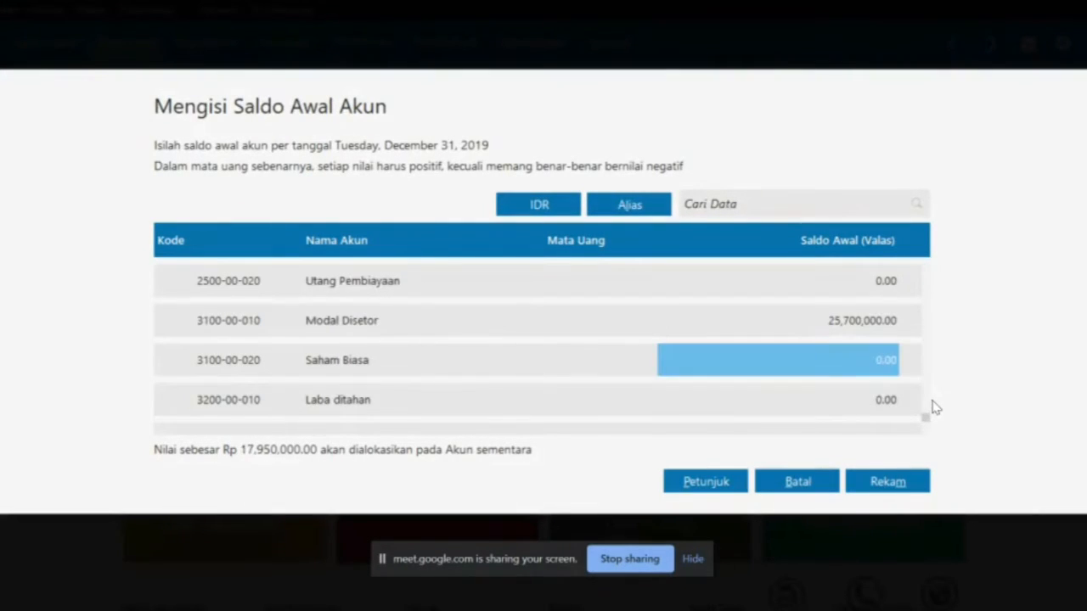
{"action": "key", "text": "Return"}
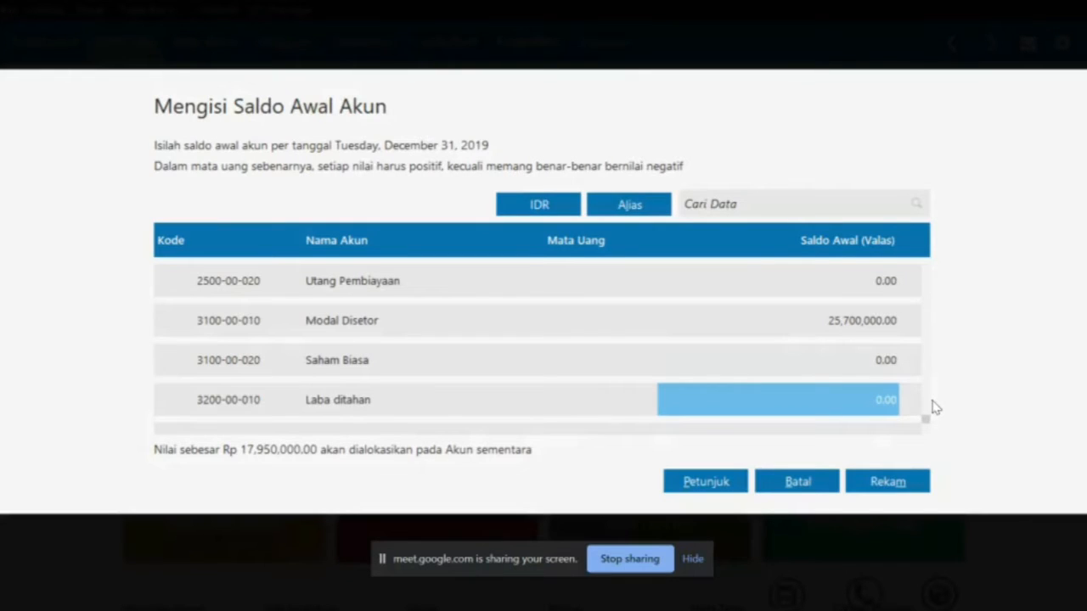
{"action": "key", "text": "alt+Tab"}
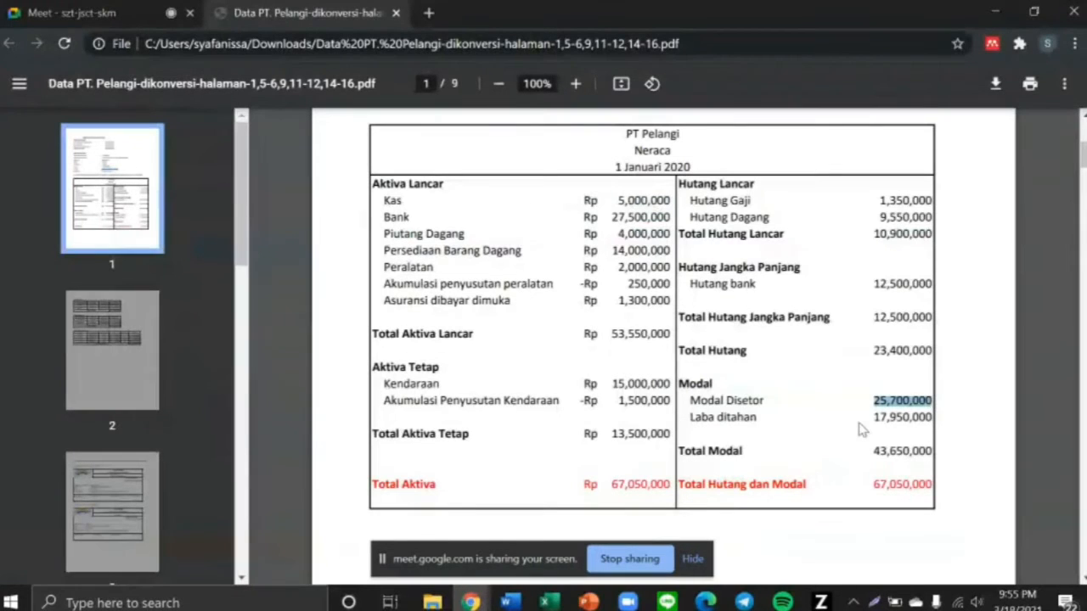
{"action": "left_click_drag", "start_coordinate": [867, 420], "coordinate": [937, 422]}
{"action": "key", "text": "alt+Tab"}
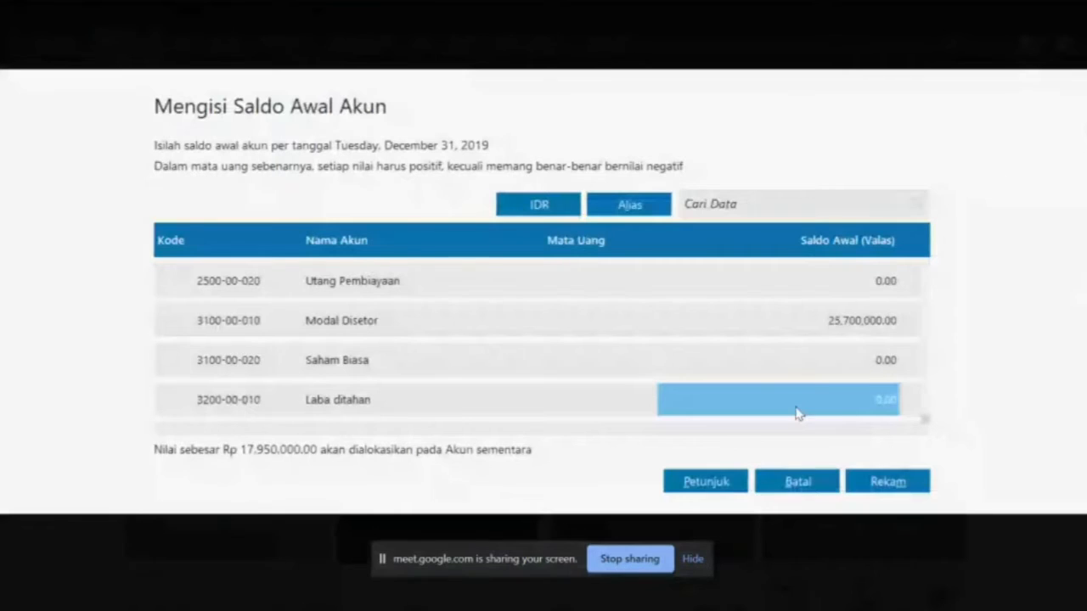
{"action": "key", "text": "BackSpace"}
{"action": "type", "text": "17,95"}
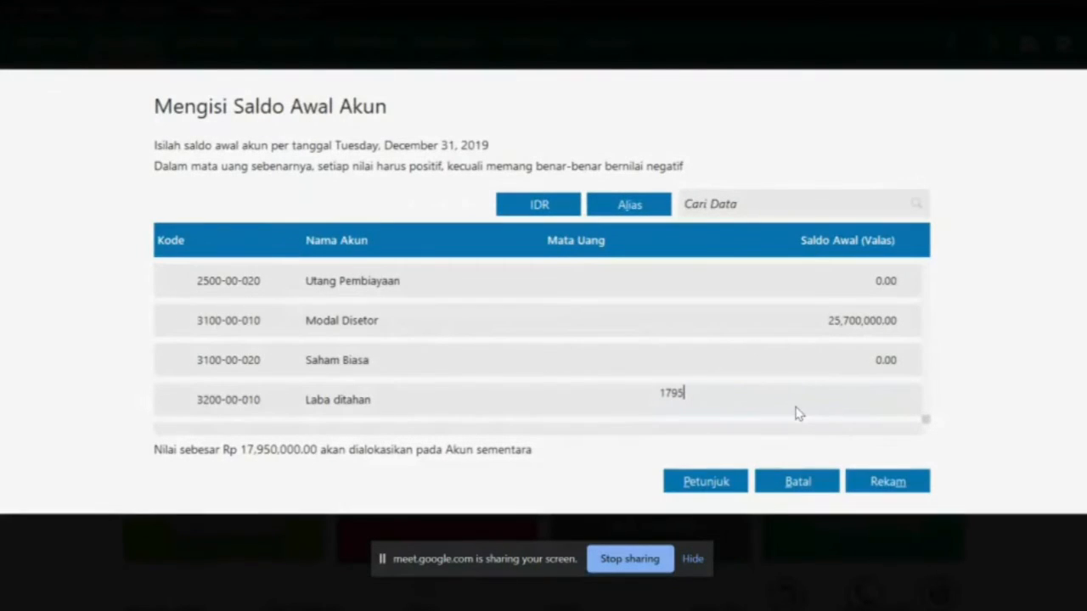
{"action": "type", "text": "0,000"}
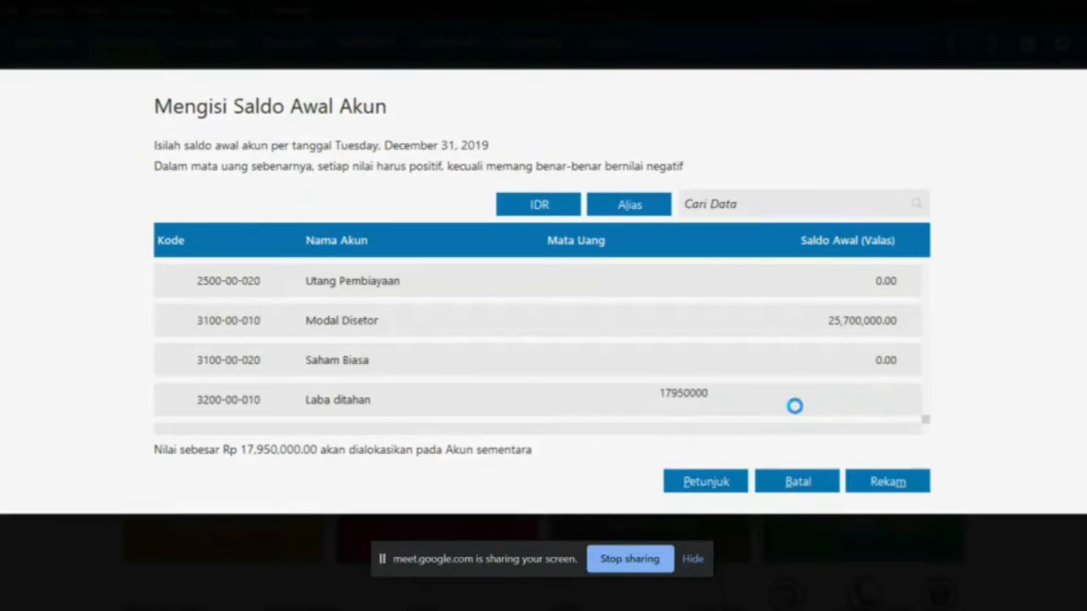
{"action": "key", "text": "Return"}
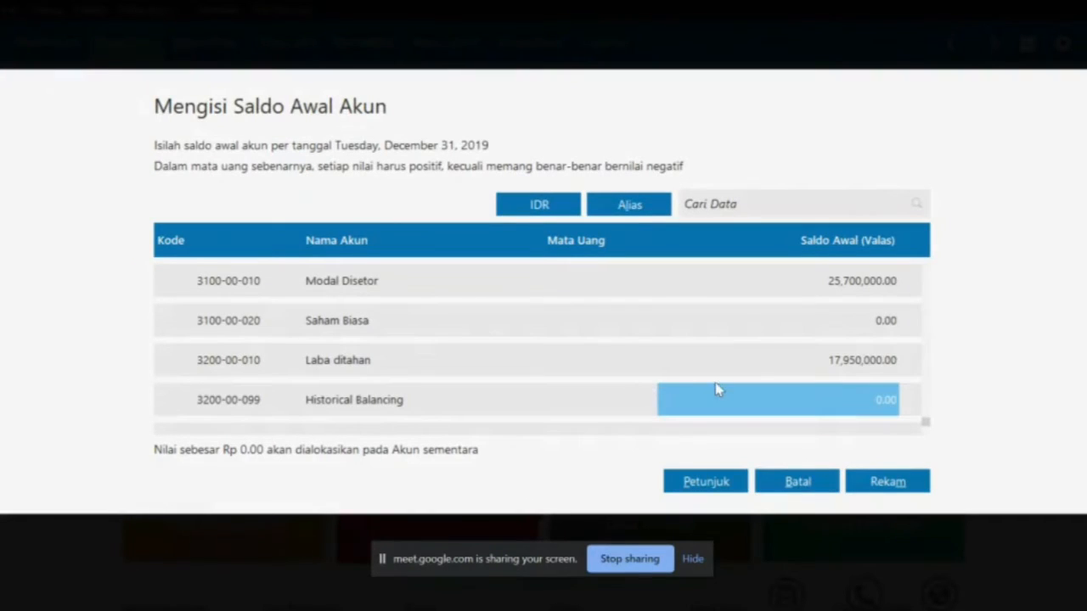
{"action": "key", "text": "alt+Tab"}
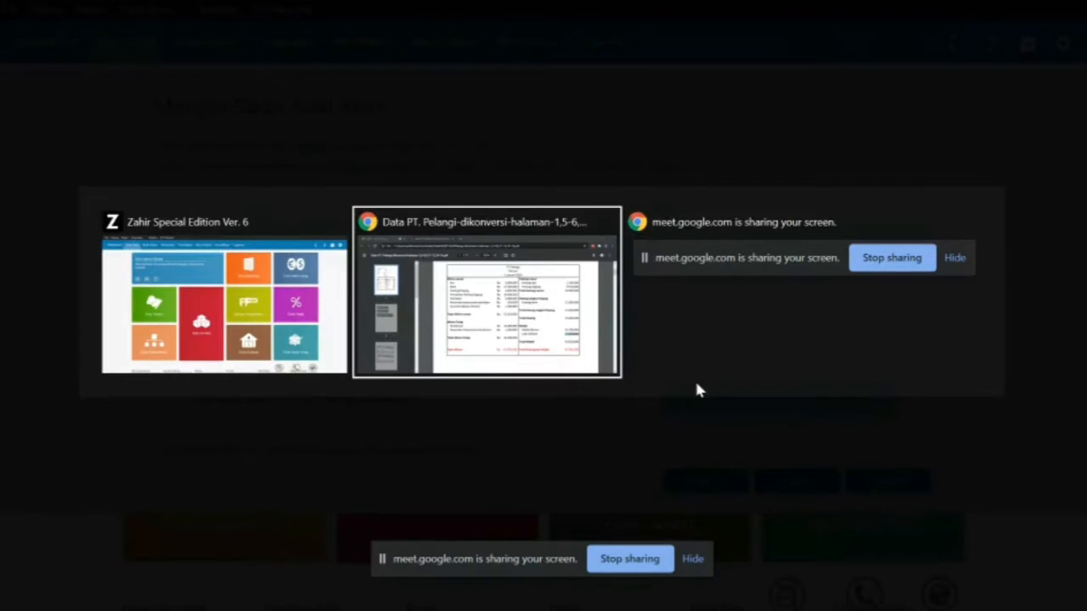
Show the balances in rupiah without decimals and record them with Rekam
{"action": "key", "text": "alt+Tab"}
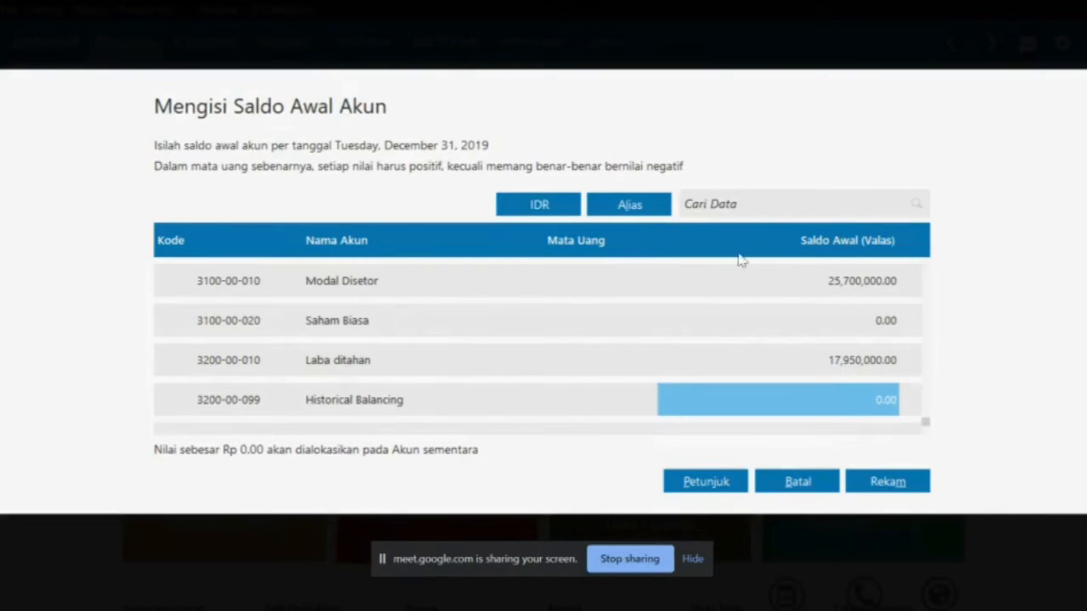
{"action": "left_click", "coordinate": [537, 208]}
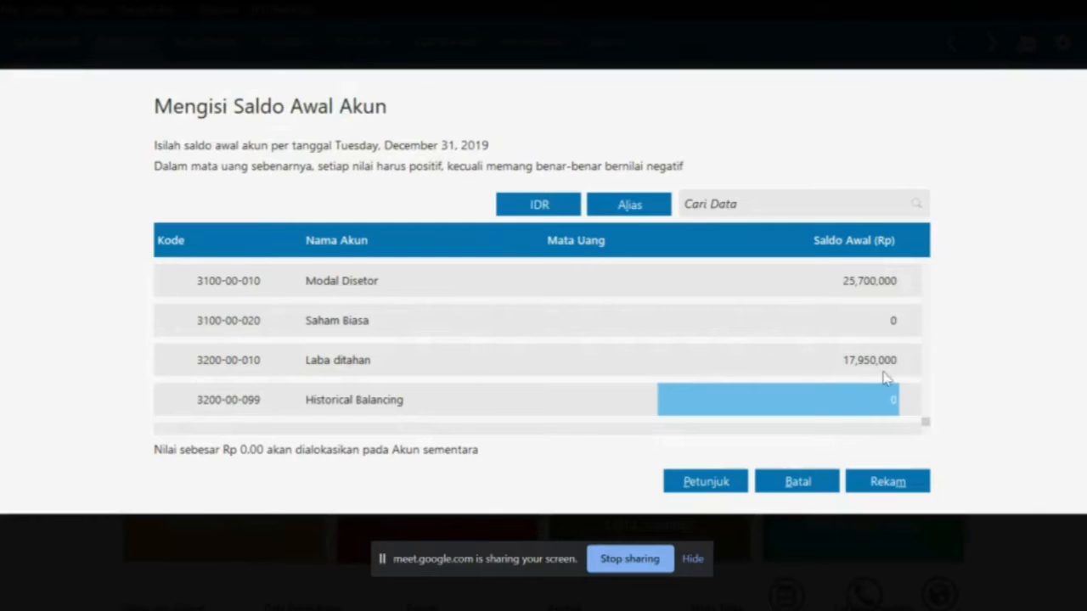
{"action": "left_click", "coordinate": [878, 482]}
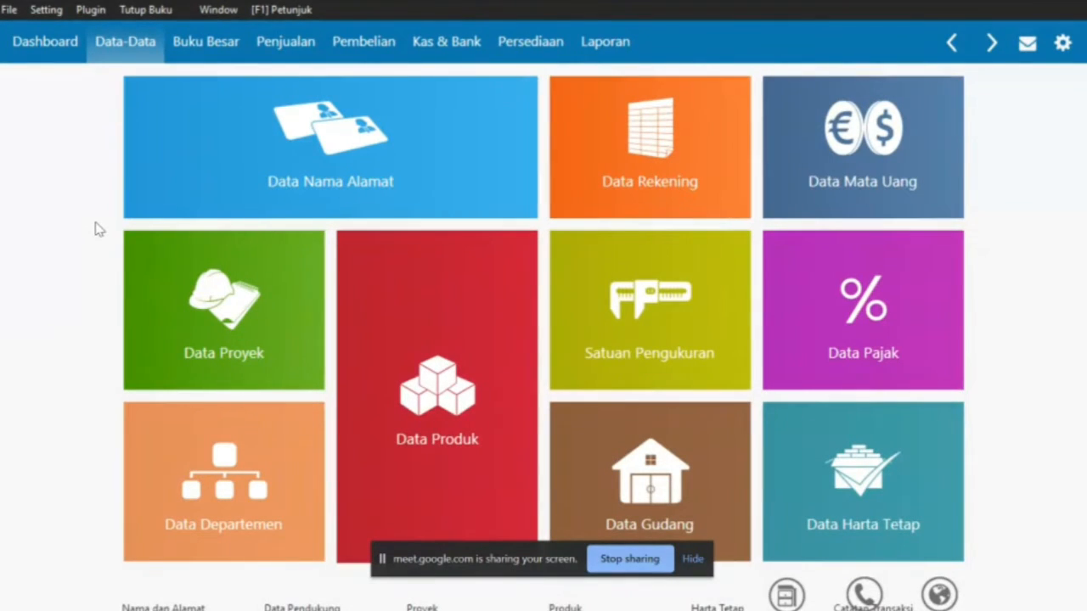
Open Saldo Awal Persediaan and start a new entry for item P01 Kursi Kayu
{"action": "left_click", "coordinate": [48, 9]}
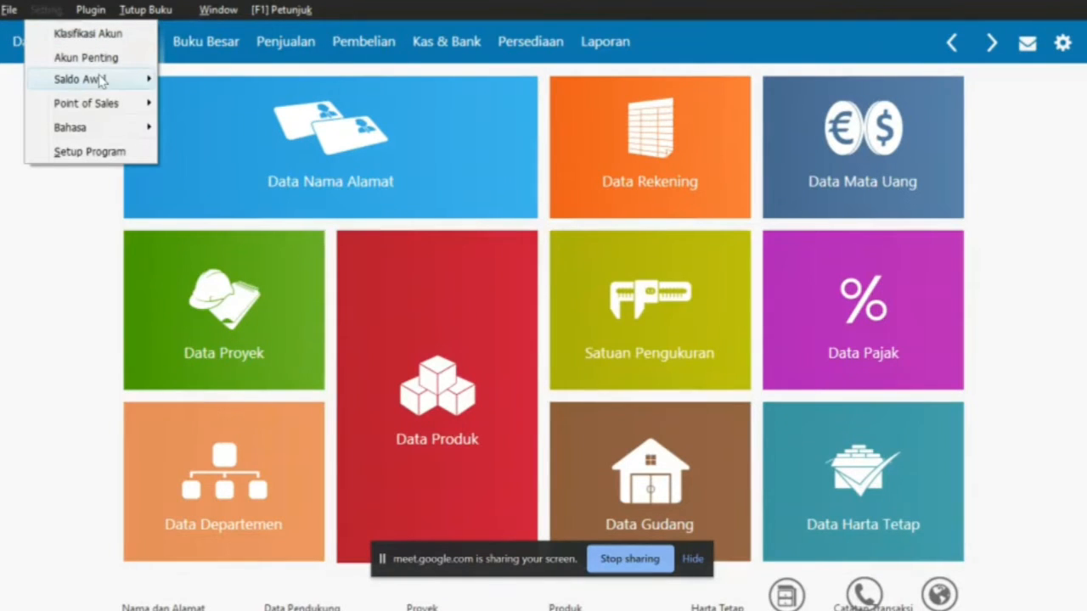
{"action": "mouse_move", "coordinate": [150, 78]}
{"action": "left_click", "coordinate": [259, 149]}
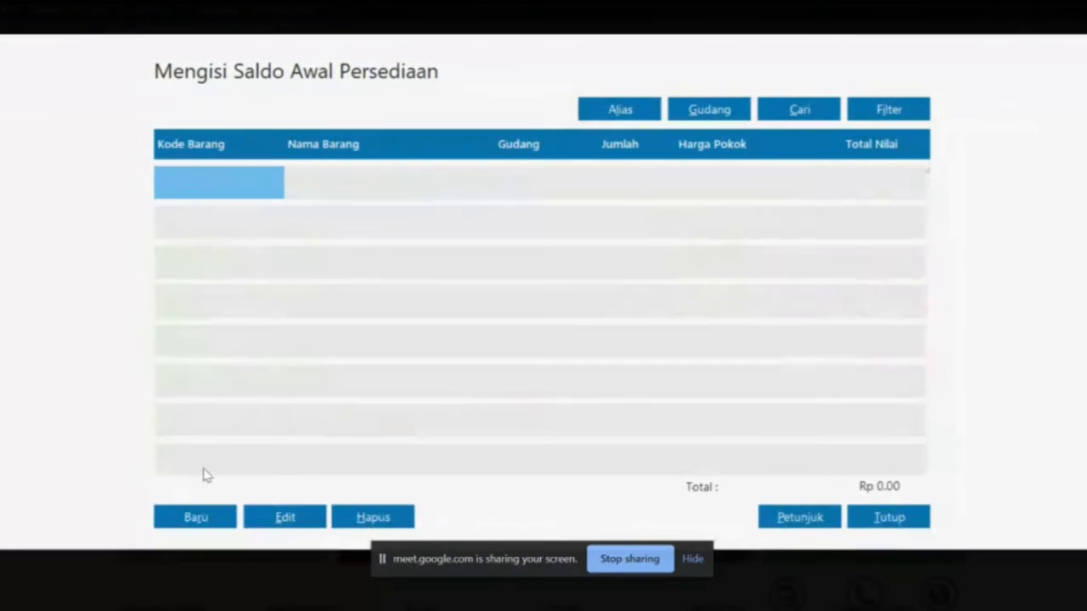
{"action": "left_click", "coordinate": [203, 517]}
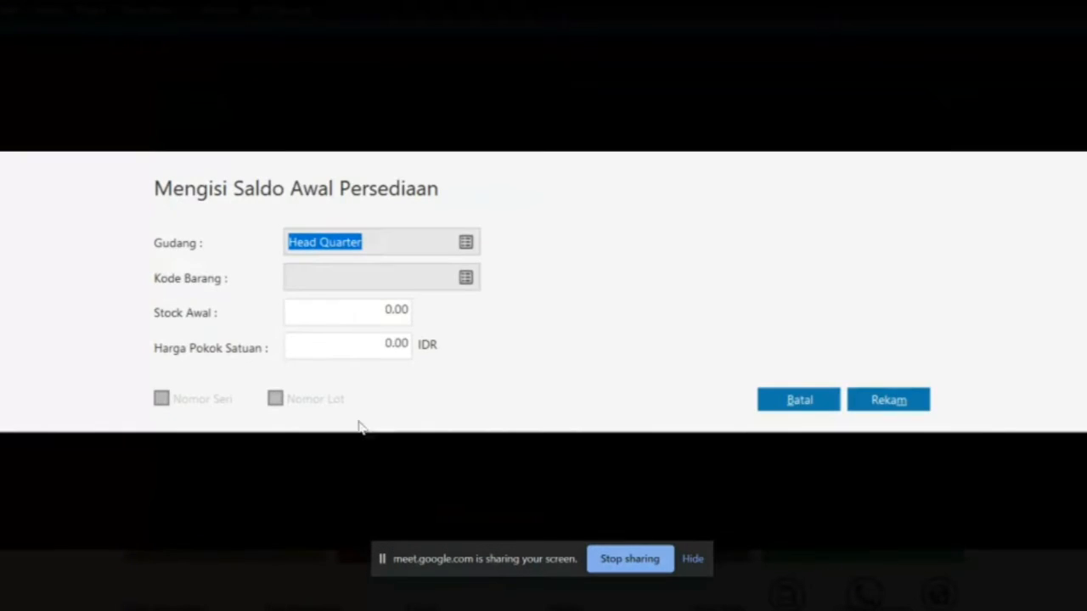
{"action": "left_click", "coordinate": [466, 278]}
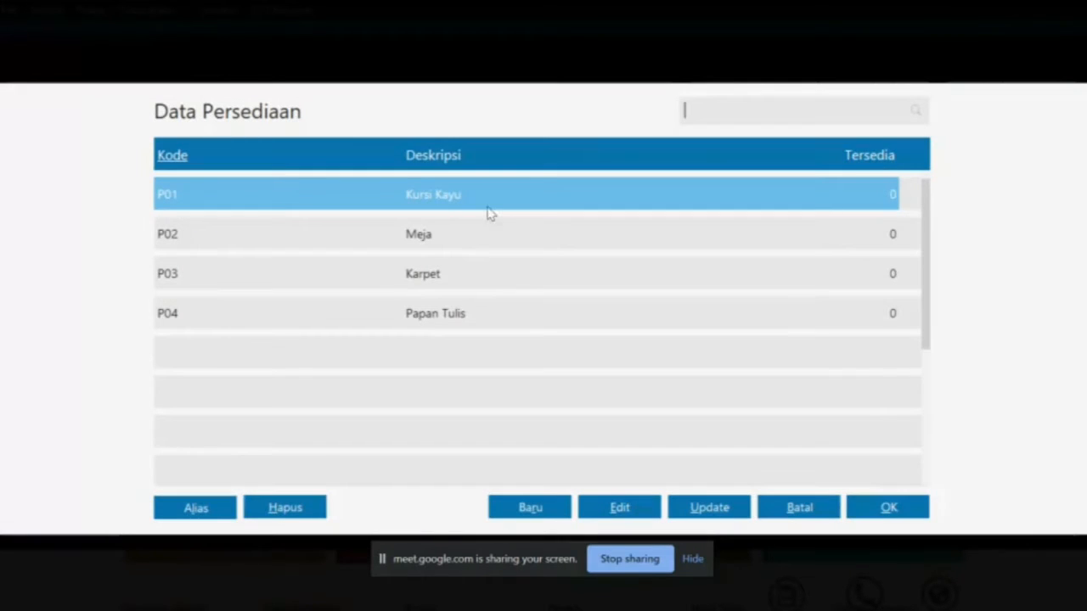
{"action": "double_click", "coordinate": [491, 208]}
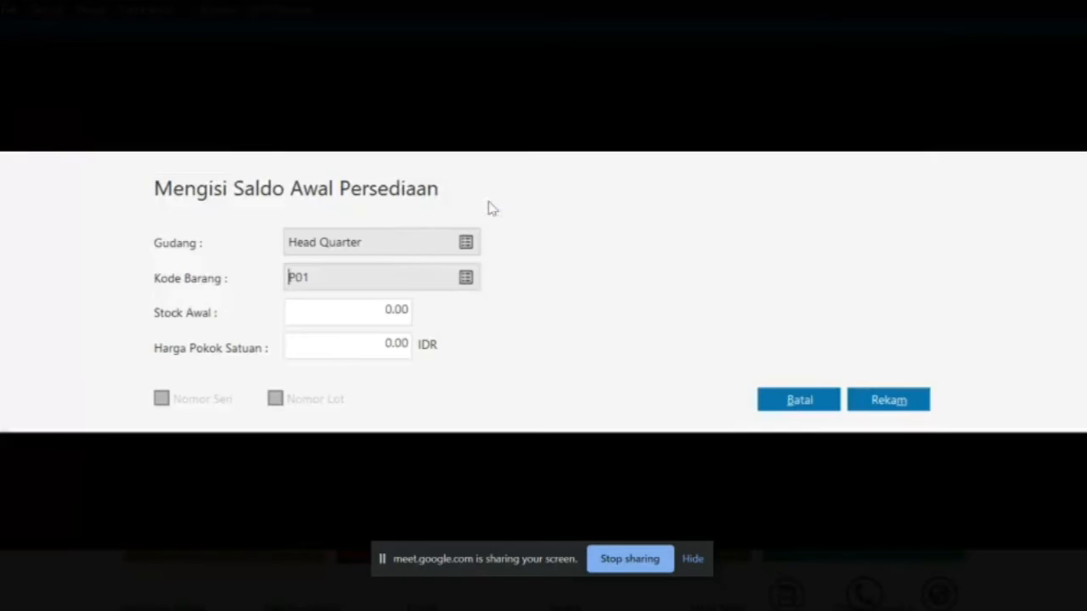
Give P01 an opening stock of 31 at unit cost 110,000 and save it
{"action": "left_click", "coordinate": [405, 316]}
{"action": "key", "text": "alt+Tab"}
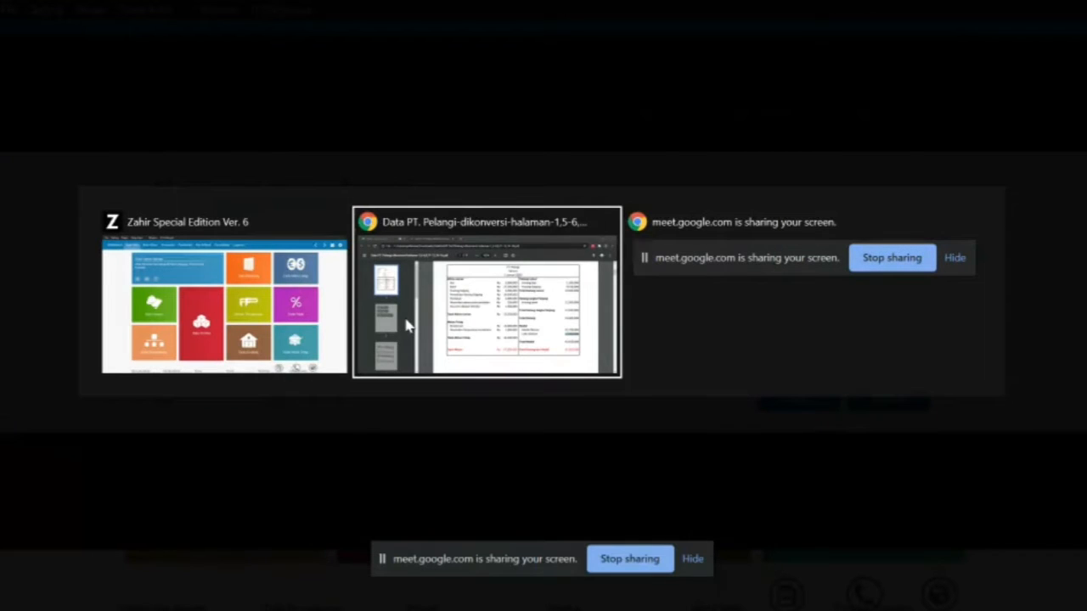
{"action": "scroll", "coordinate": [501, 385], "scroll_direction": "up", "scroll_amount": 1}
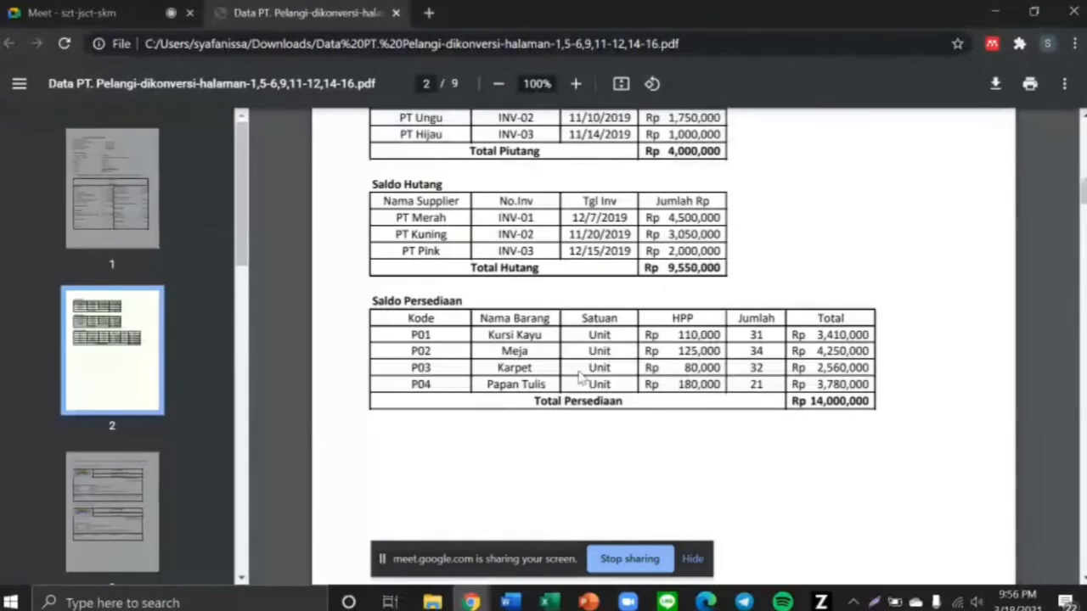
{"action": "left_click_drag", "start_coordinate": [745, 334], "coordinate": [765, 335]}
{"action": "key", "text": "ctrl+c"}
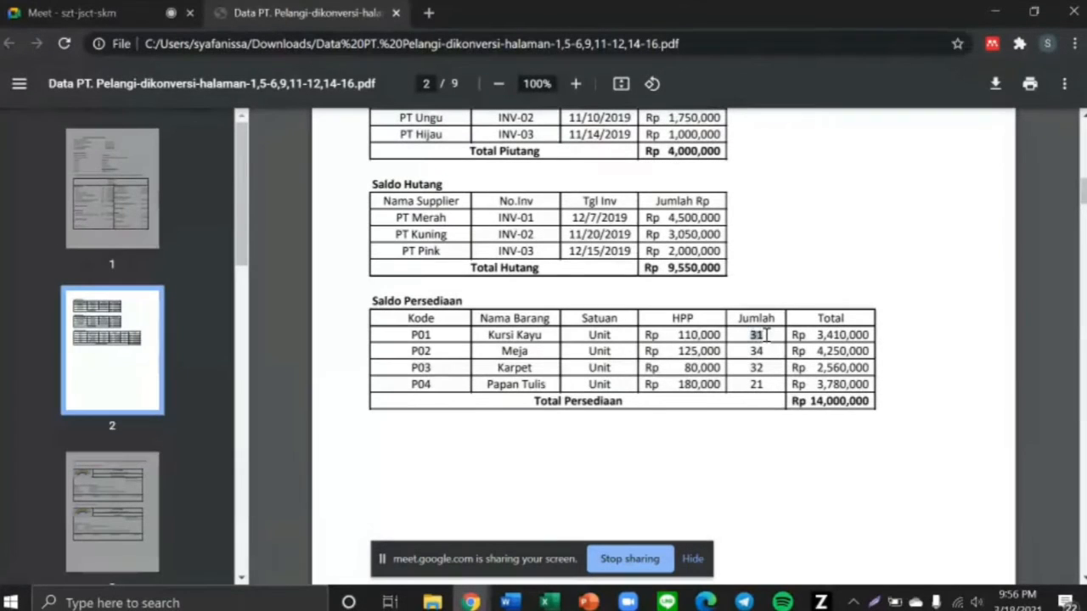
{"action": "key", "text": "alt+Tab"}
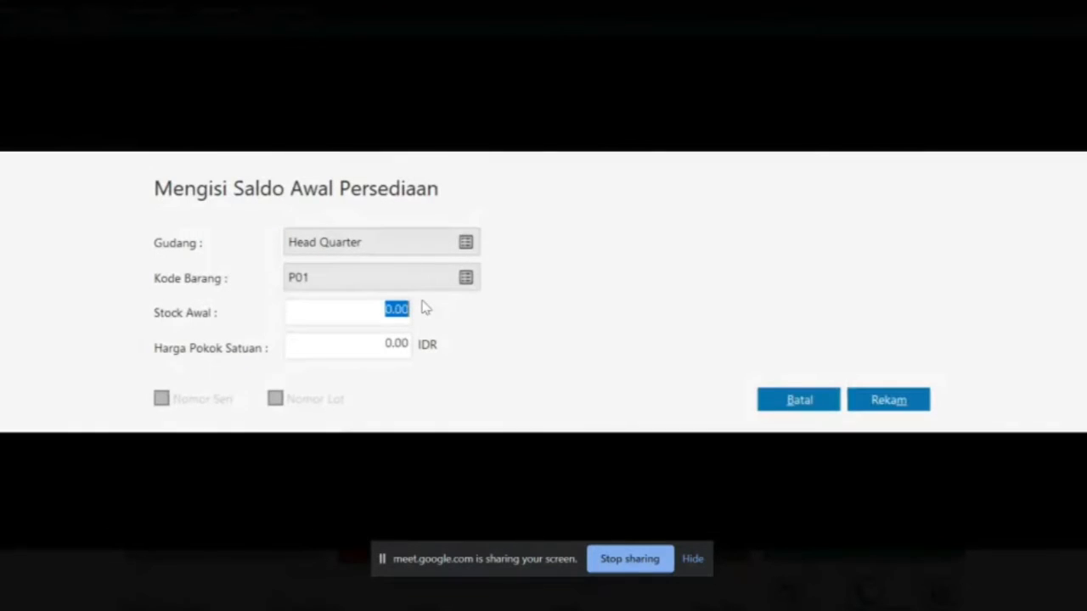
{"action": "key", "text": "ctrl+v"}
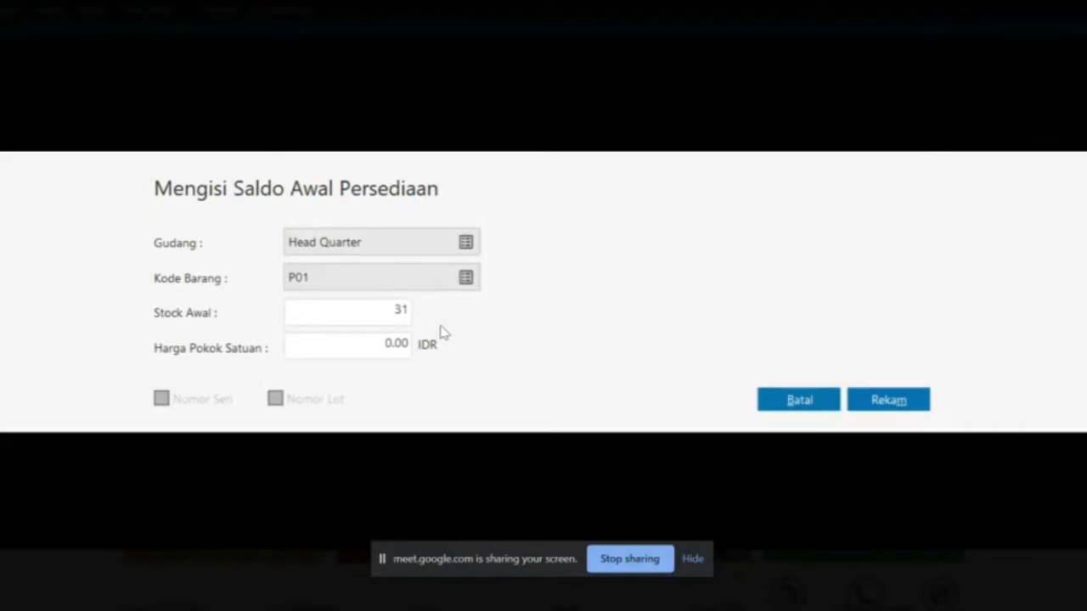
{"action": "key", "text": "alt+Tab"}
{"action": "key", "text": "alt+Tab"}
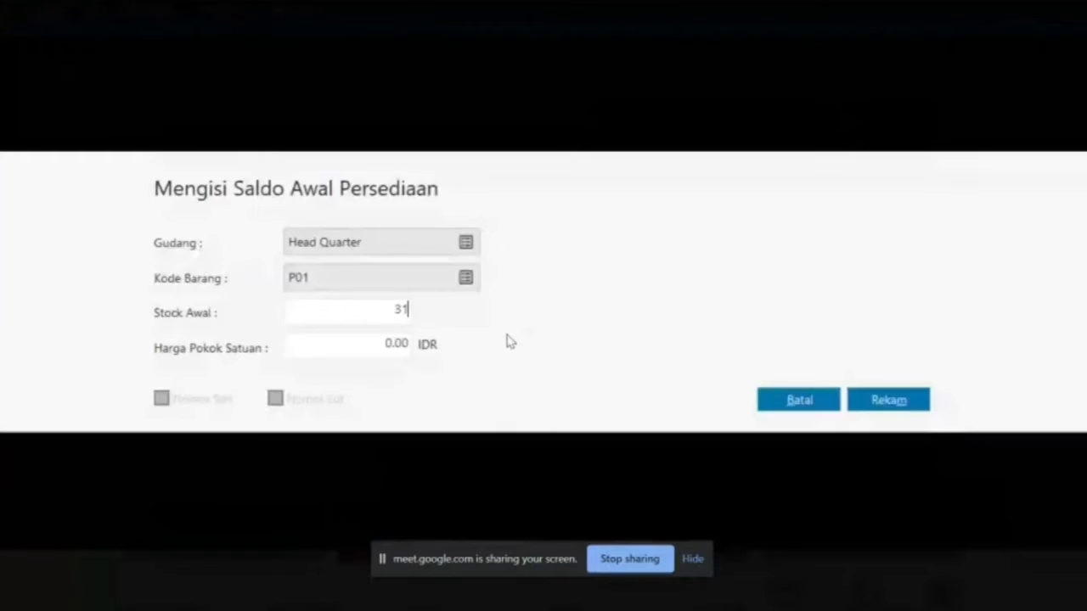
{"action": "key", "text": "alt+Tab"}
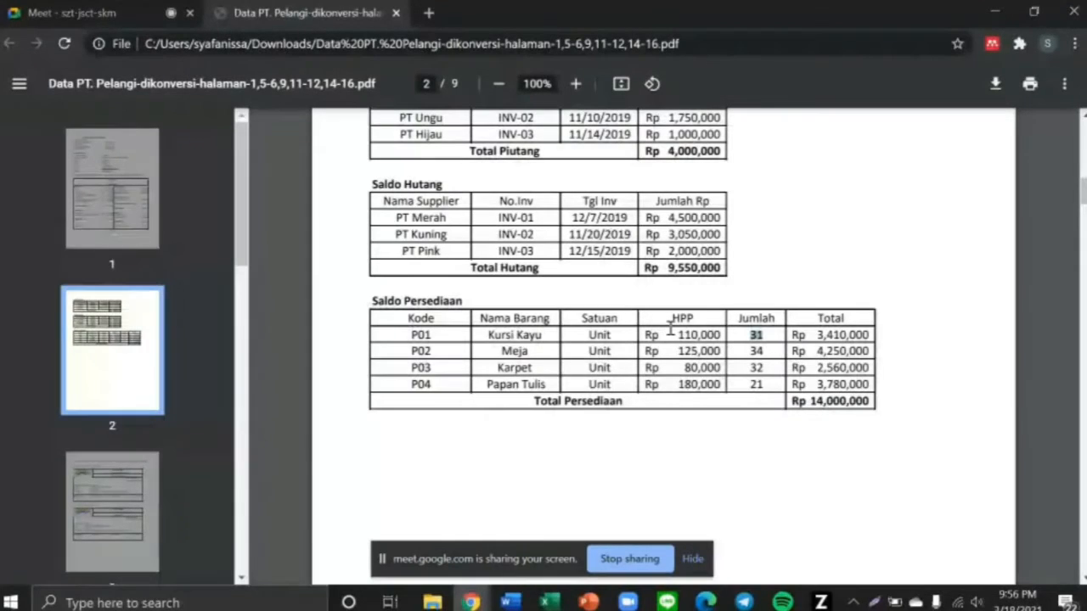
{"action": "double_click", "coordinate": [699, 335]}
{"action": "key", "text": "alt+Tab"}
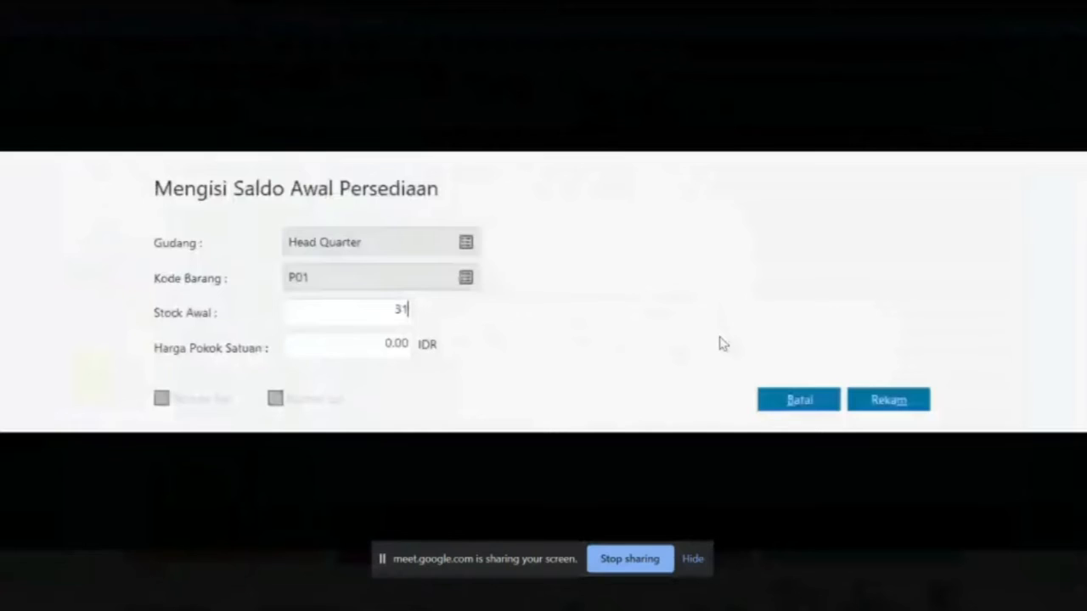
{"action": "left_click", "coordinate": [396, 343]}
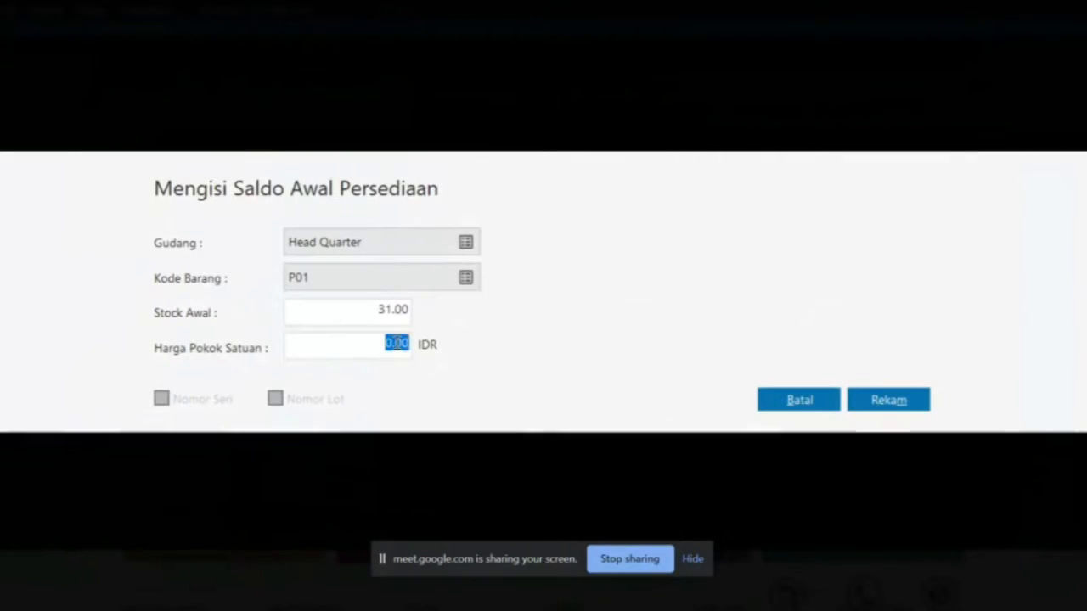
{"action": "type", "text": "110.000"}
{"action": "key", "text": "Tab"}
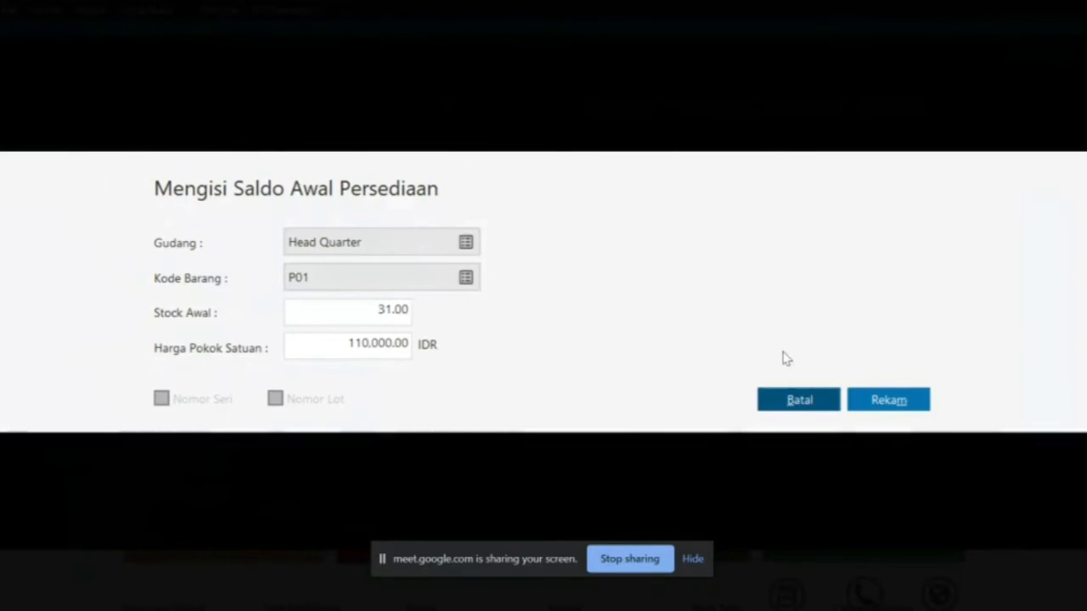
{"action": "left_click", "coordinate": [883, 402]}
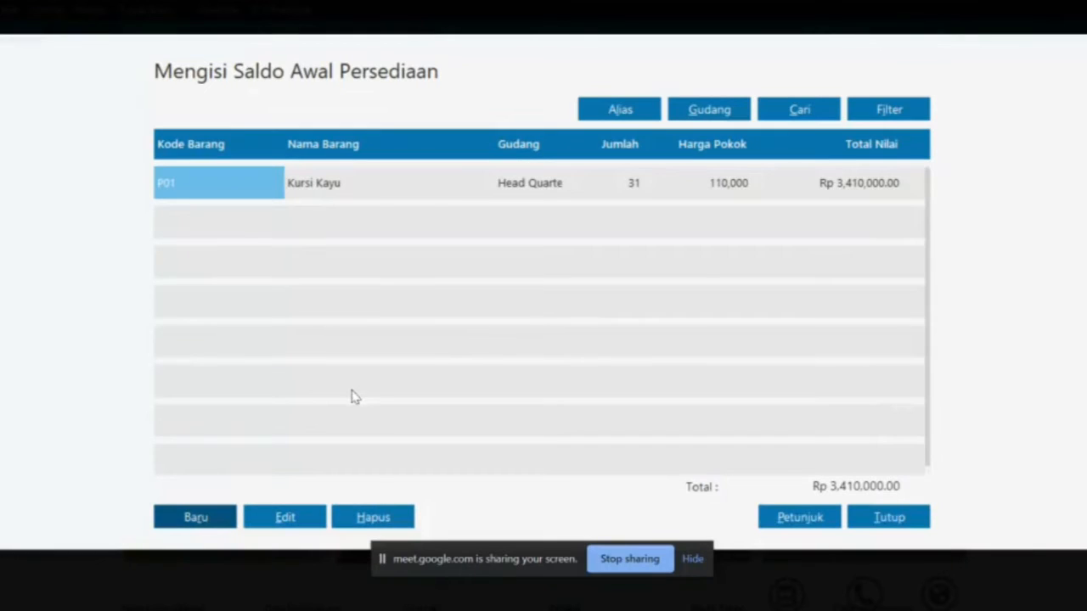
Add P02 Meja with opening stock 34 at unit cost 125,000 and save it
{"action": "left_click", "coordinate": [204, 515]}
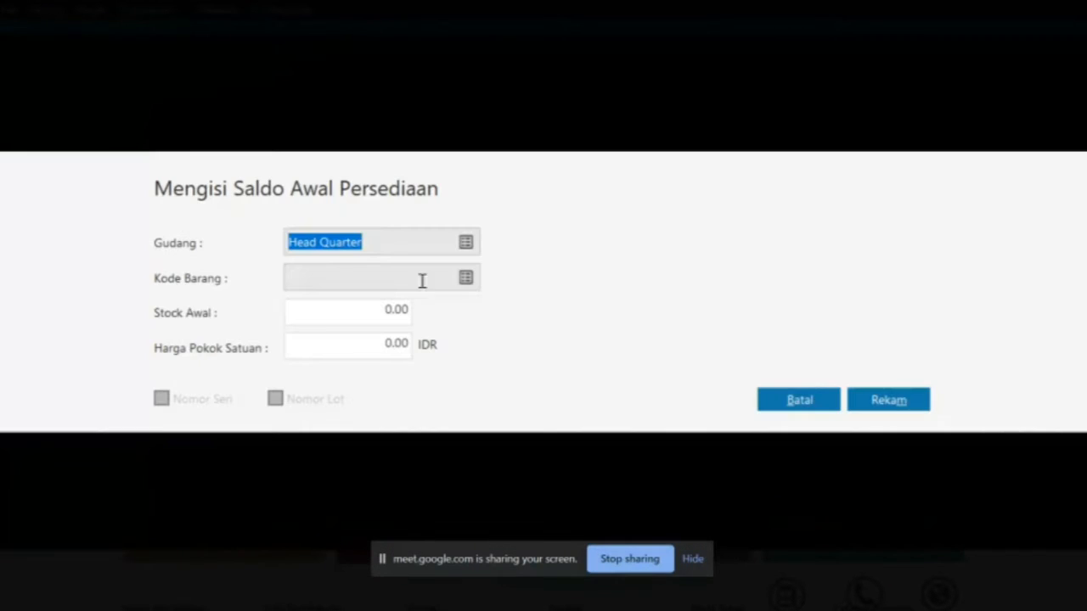
{"action": "left_click", "coordinate": [465, 278]}
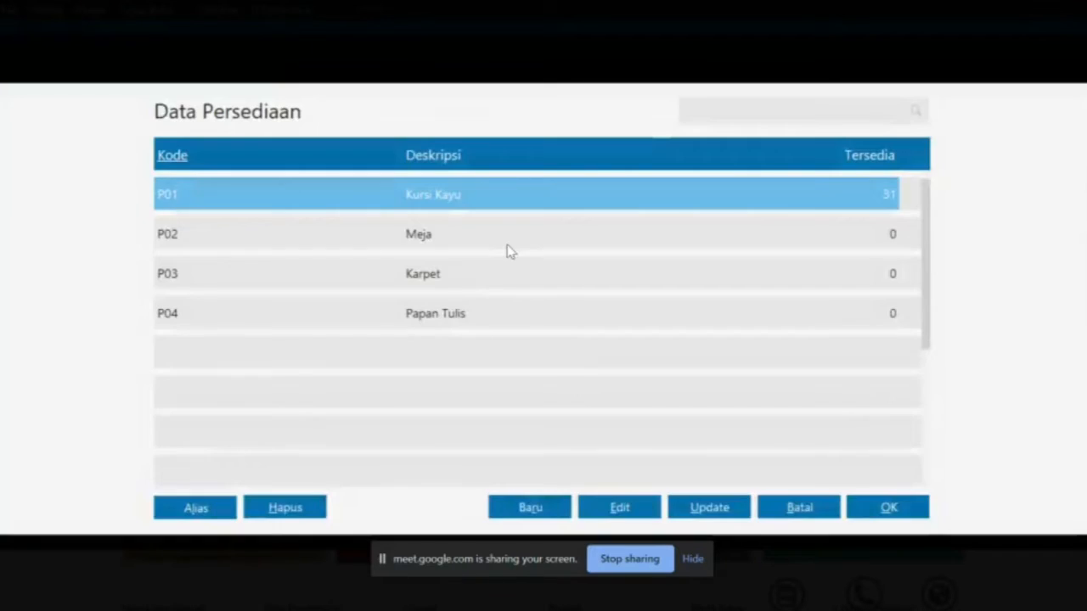
{"action": "double_click", "coordinate": [509, 246]}
{"action": "left_click", "coordinate": [386, 312]}
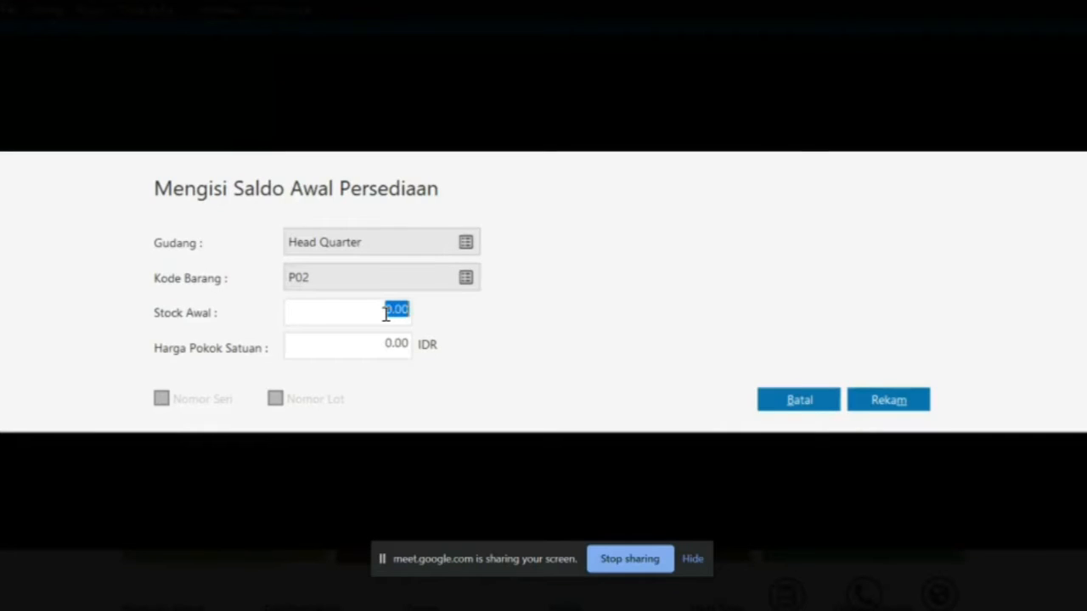
{"action": "key", "text": "alt+Tab"}
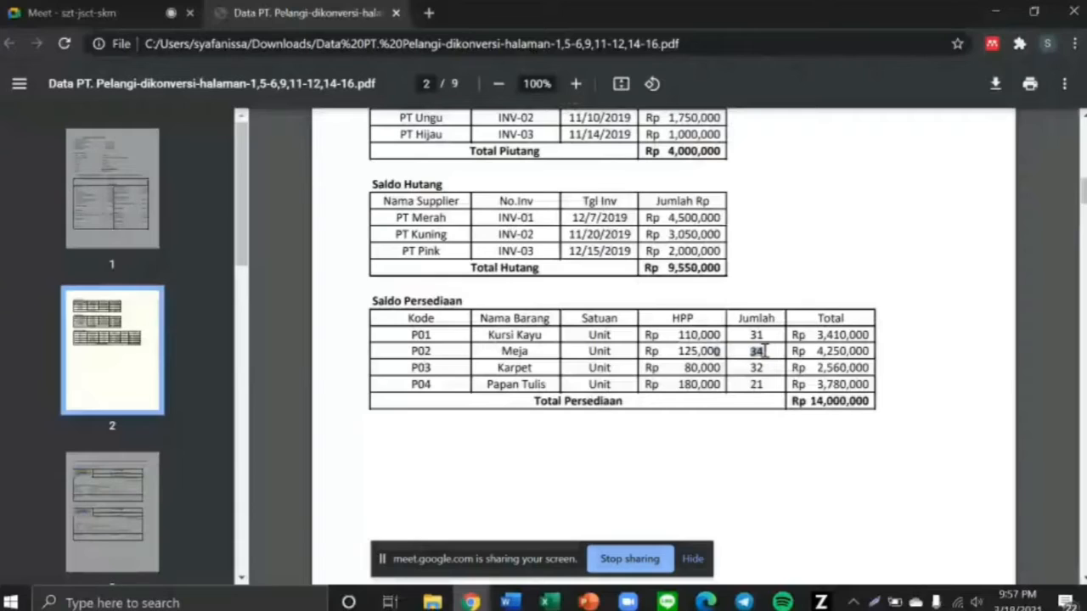
{"action": "key", "text": "alt+Tab"}
{"action": "type", "text": "34"}
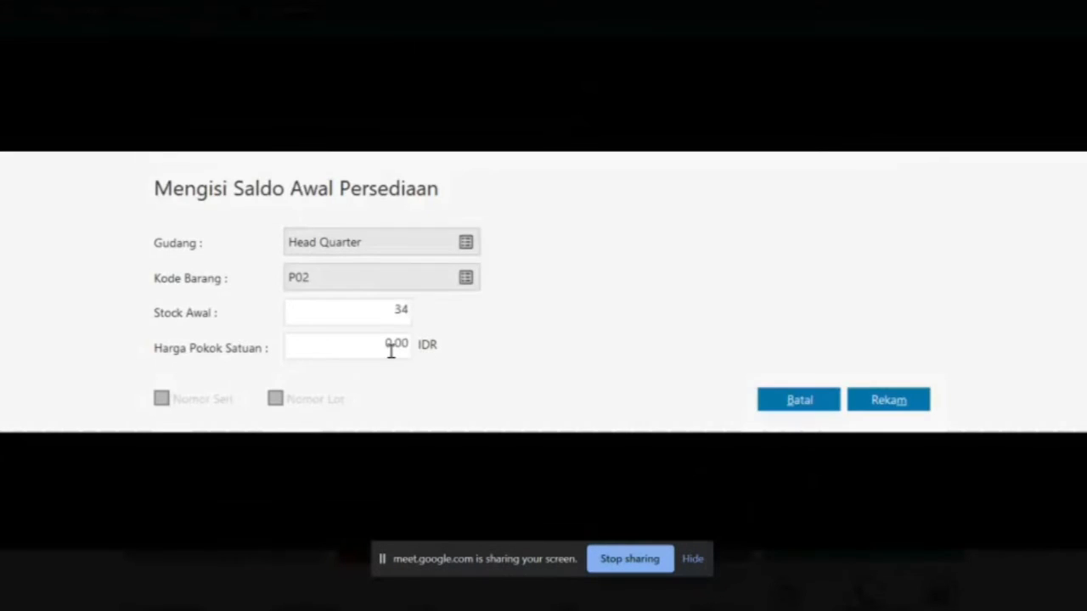
{"action": "key", "text": "Tab"}
{"action": "key", "text": "alt+Tab"}
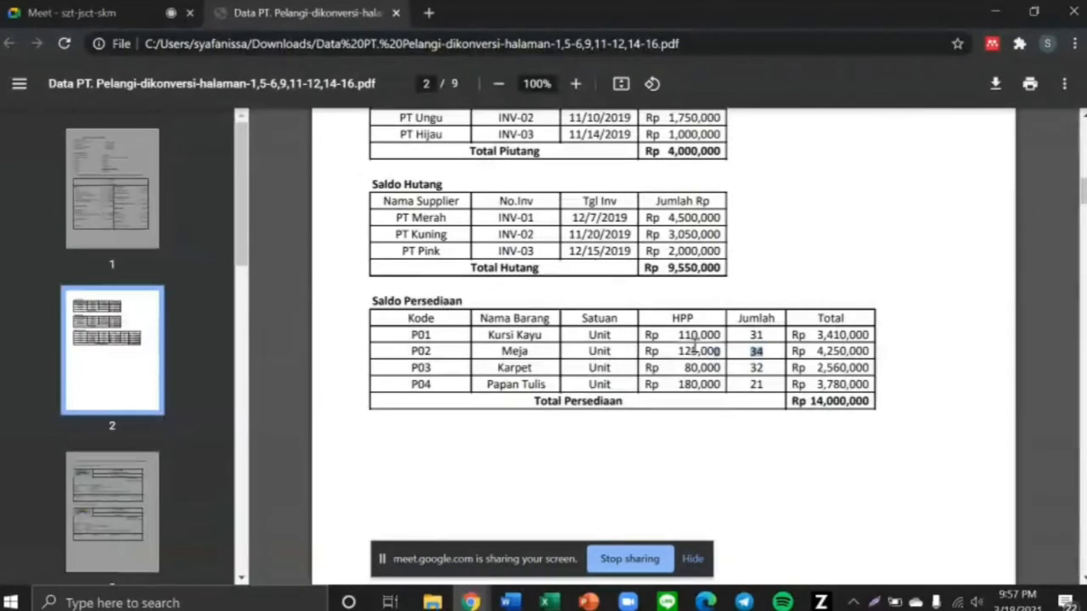
{"action": "left_click_drag", "start_coordinate": [673, 351], "coordinate": [723, 351]}
{"action": "key", "text": "alt+Tab"}
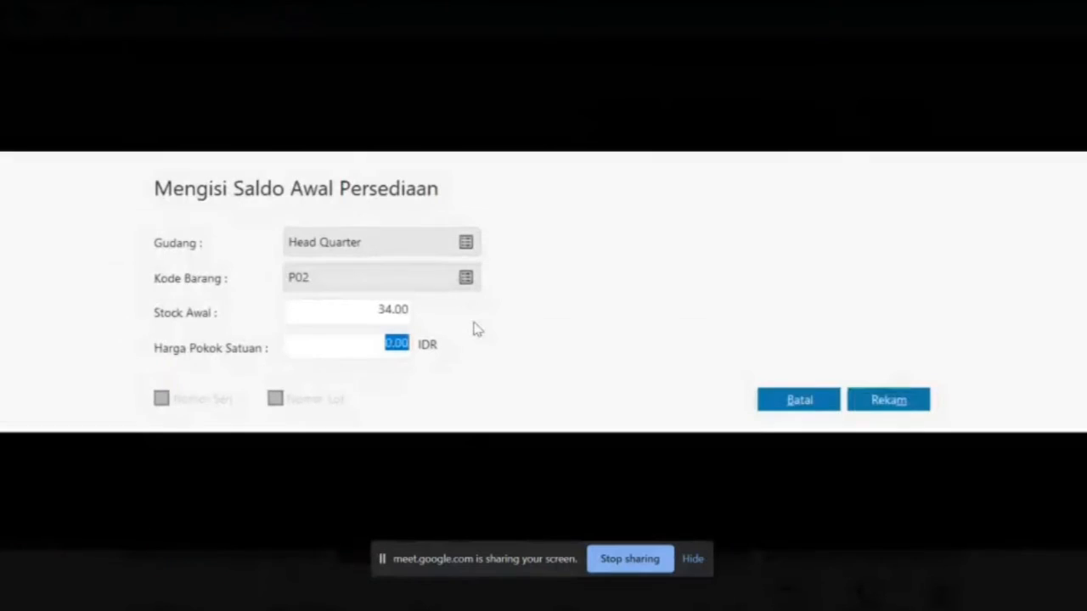
{"action": "type", "text": "125"}
{"action": "type", "text": "000"}
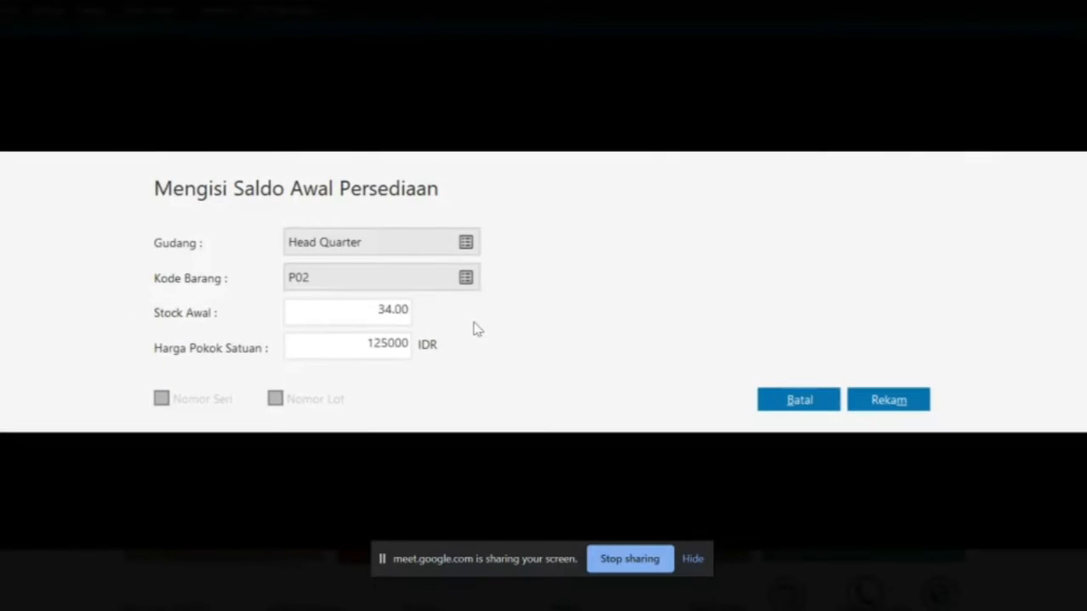
{"action": "left_click", "coordinate": [888, 401]}
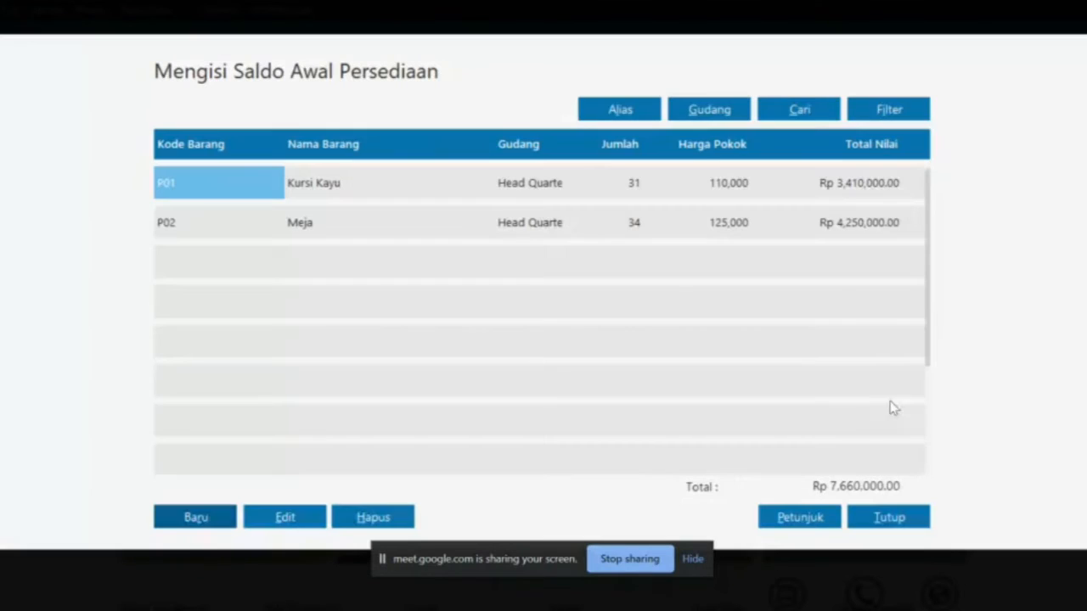
Start a new entry for P03 Karpet with opening stock 32
{"action": "left_click", "coordinate": [204, 518]}
{"action": "left_click", "coordinate": [466, 278]}
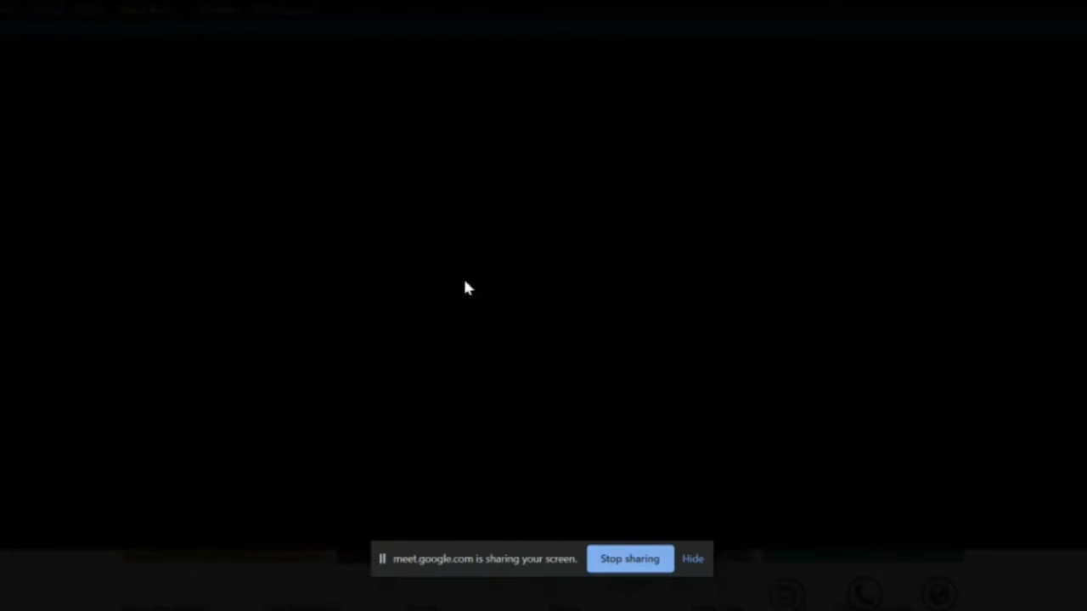
{"action": "double_click", "coordinate": [466, 286]}
{"action": "left_click", "coordinate": [387, 316]}
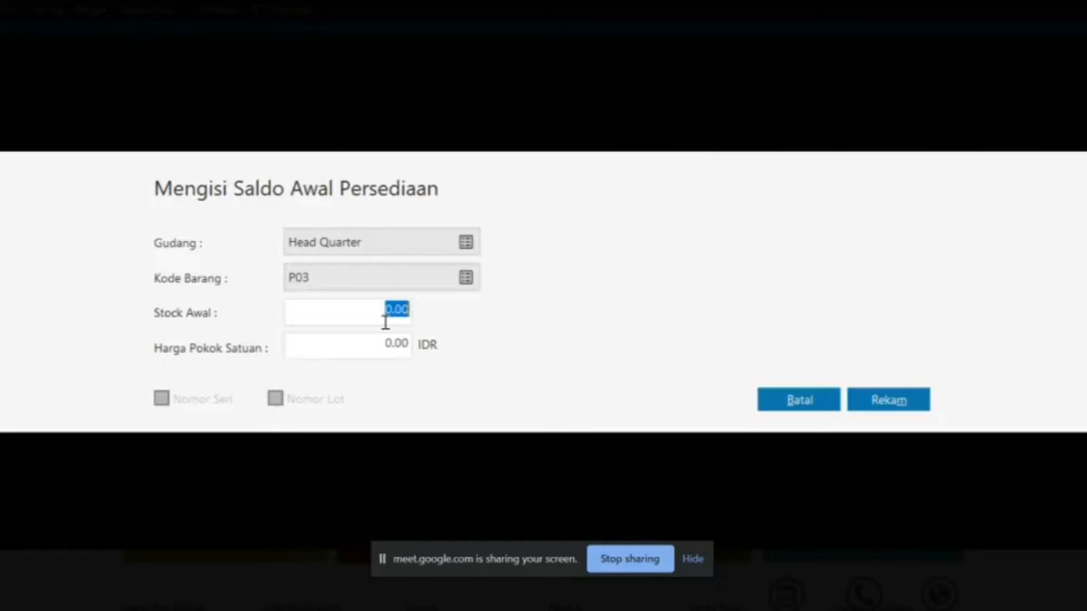
{"action": "key", "text": "alt+Tab"}
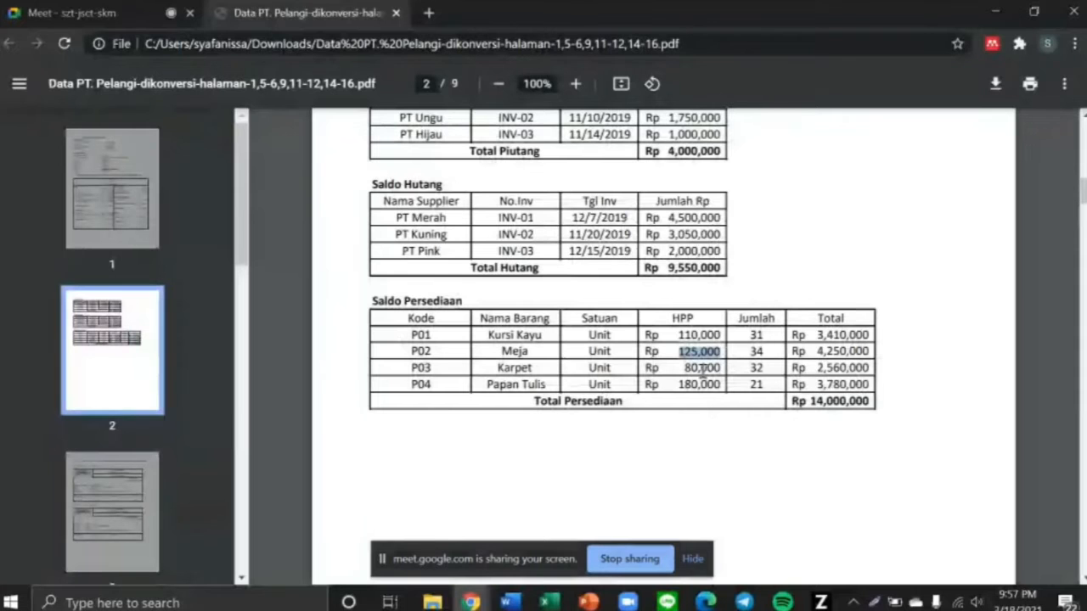
{"action": "left_click", "coordinate": [737, 374]}
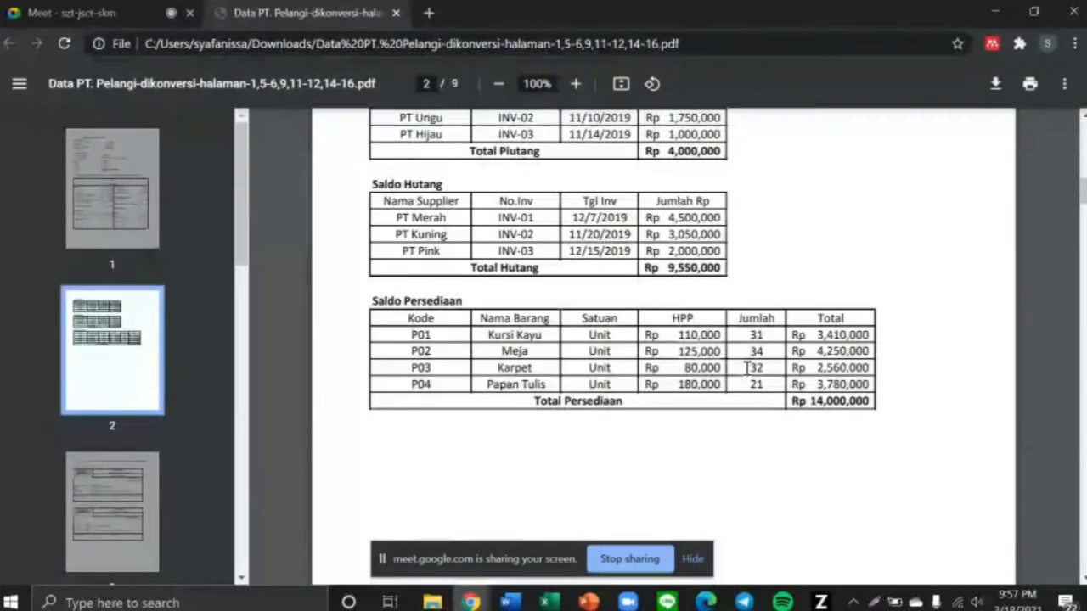
{"action": "left_click_drag", "start_coordinate": [749, 368], "coordinate": [766, 369]}
{"action": "key", "text": "alt+Tab"}
{"action": "type", "text": "32"}
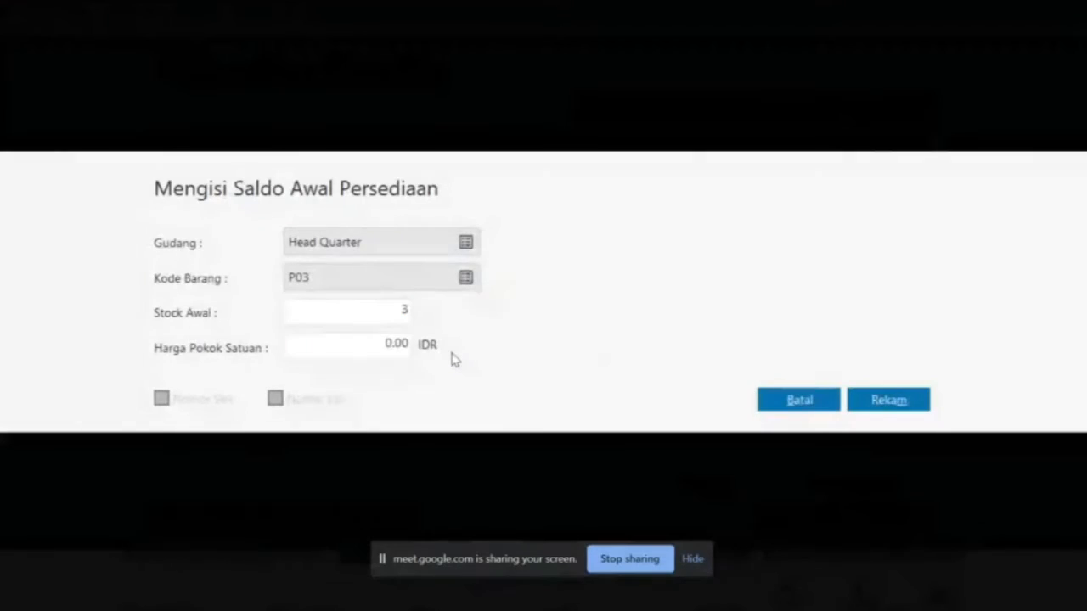
Set P03's unit cost to 80,000 and save the entry
{"action": "left_click", "coordinate": [395, 346]}
{"action": "key", "text": "alt+Tab"}
{"action": "left_click_drag", "start_coordinate": [676, 374], "coordinate": [720, 369]}
{"action": "key", "text": "alt+Tab"}
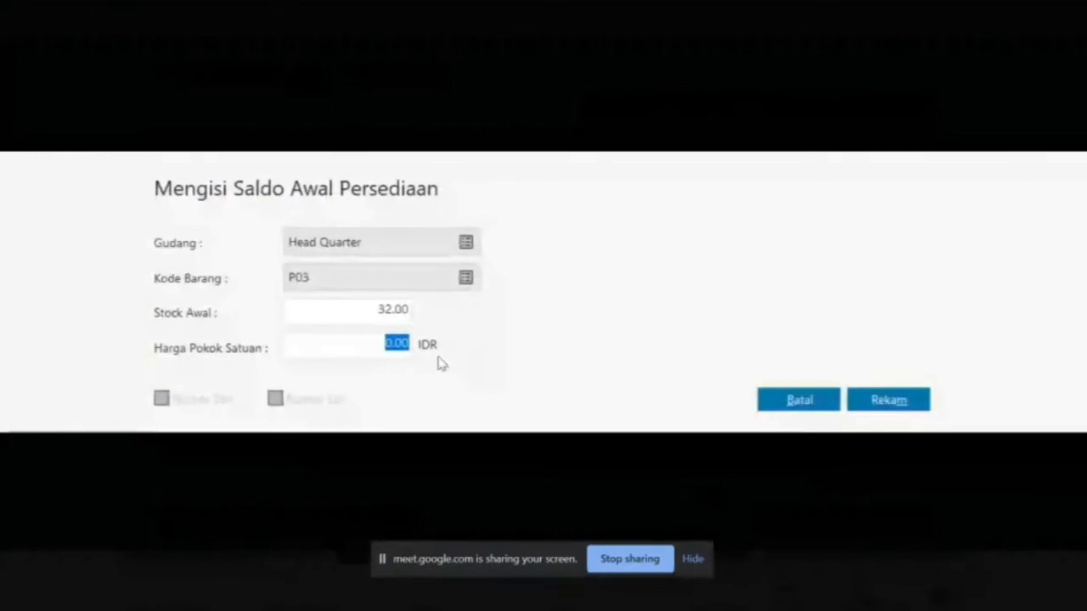
{"action": "type", "text": "80000"}
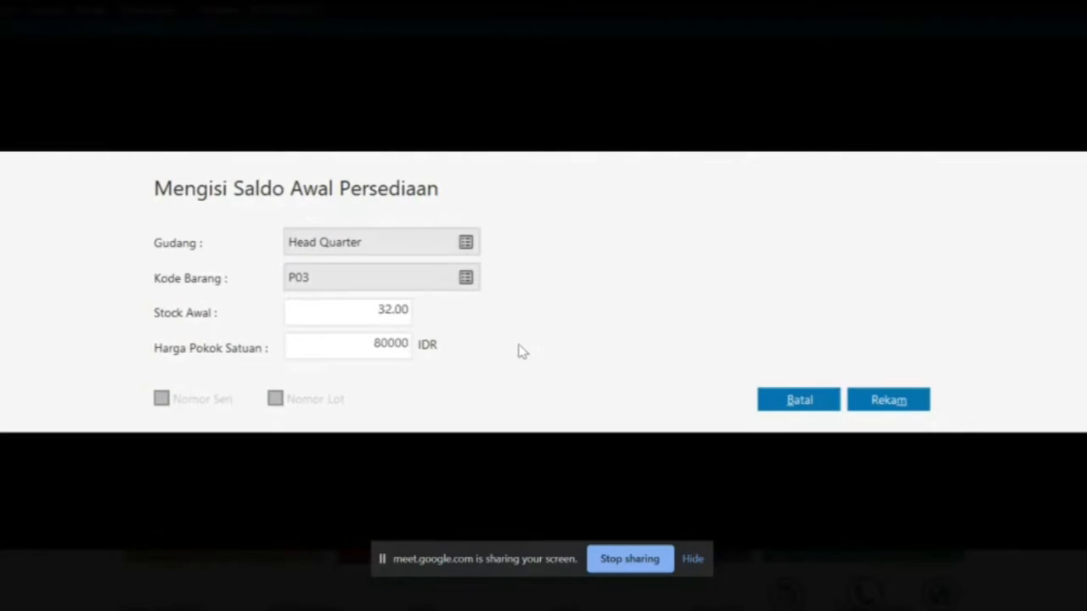
{"action": "left_click", "coordinate": [901, 401]}
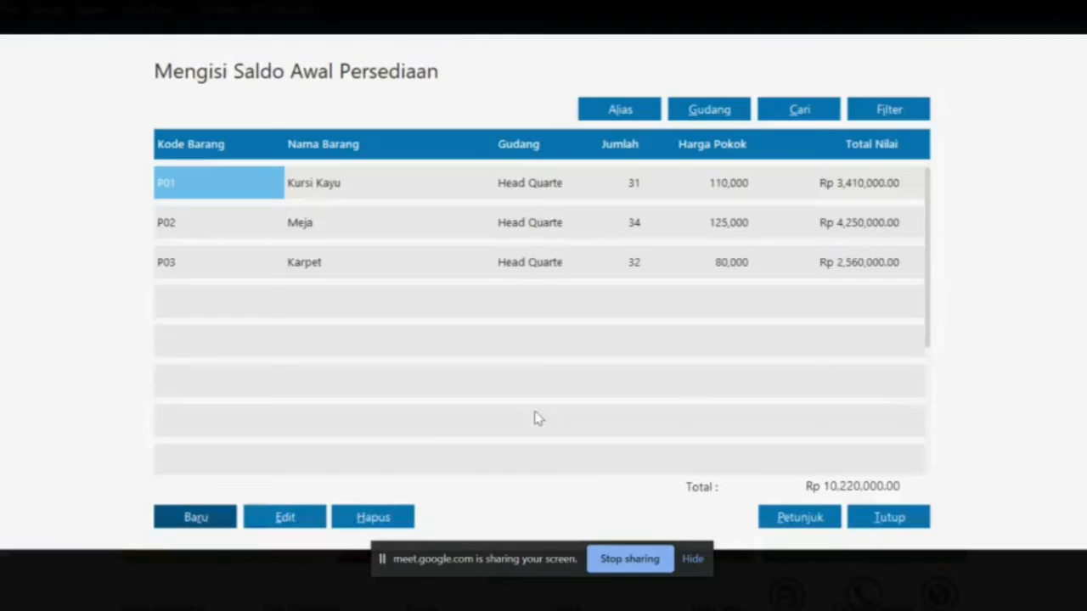
Start a new entry for P04 Papan Tulis with opening stock 21
{"action": "left_click", "coordinate": [223, 517]}
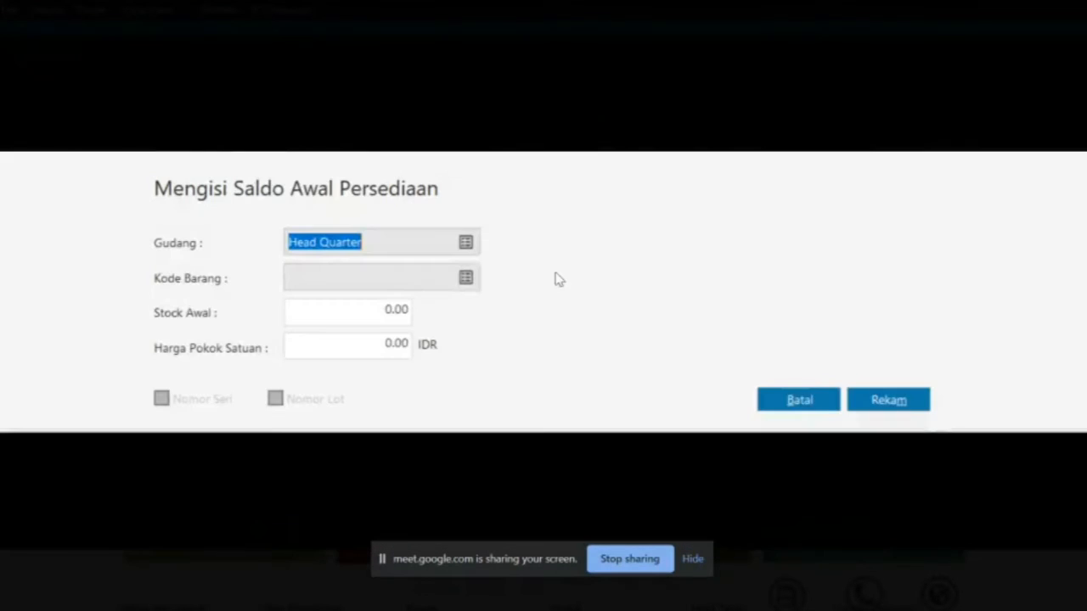
{"action": "left_click", "coordinate": [466, 279]}
{"action": "double_click", "coordinate": [516, 311]}
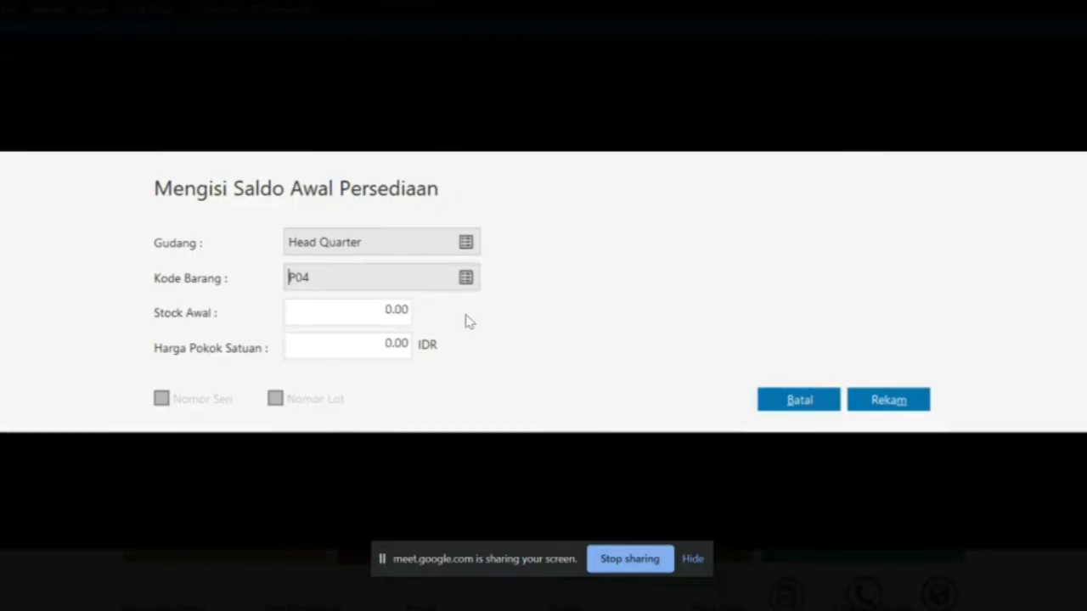
{"action": "left_click", "coordinate": [395, 310]}
{"action": "key", "text": "alt+Tab"}
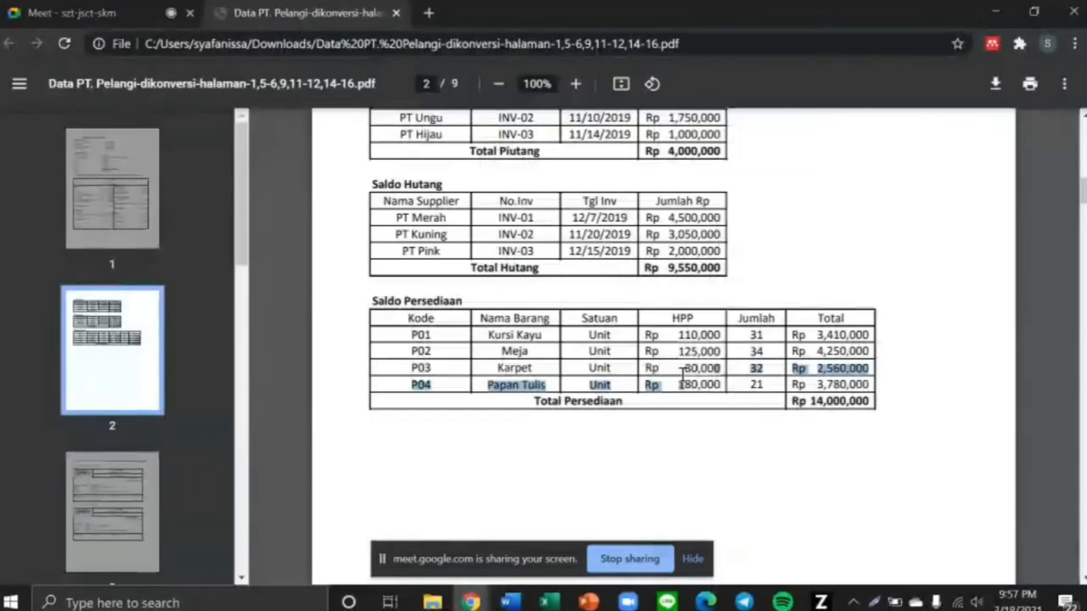
{"action": "left_click", "coordinate": [744, 383]}
{"action": "key", "text": "alt+Tab"}
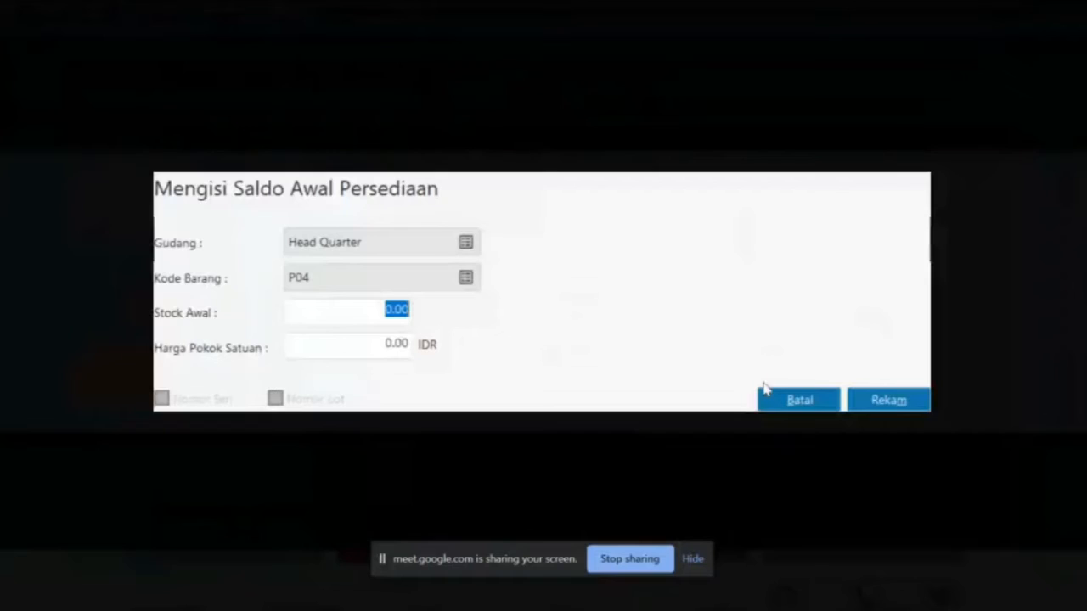
{"action": "type", "text": "21"}
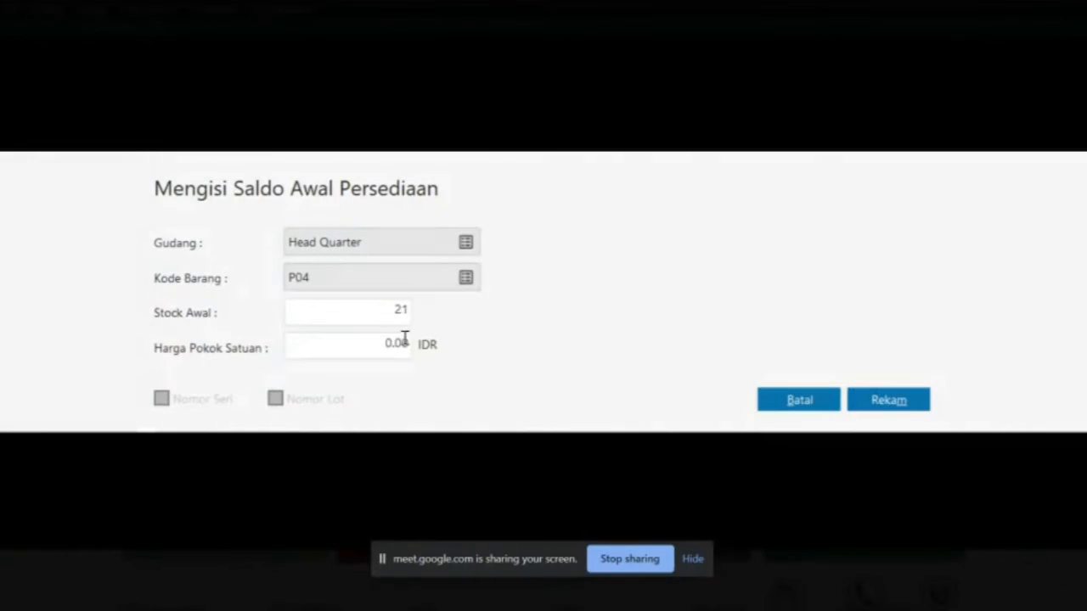
Set P04's unit cost to 180,000, checked against the PDF, and save
{"action": "left_click", "coordinate": [373, 343]}
{"action": "key", "text": "alt+Tab"}
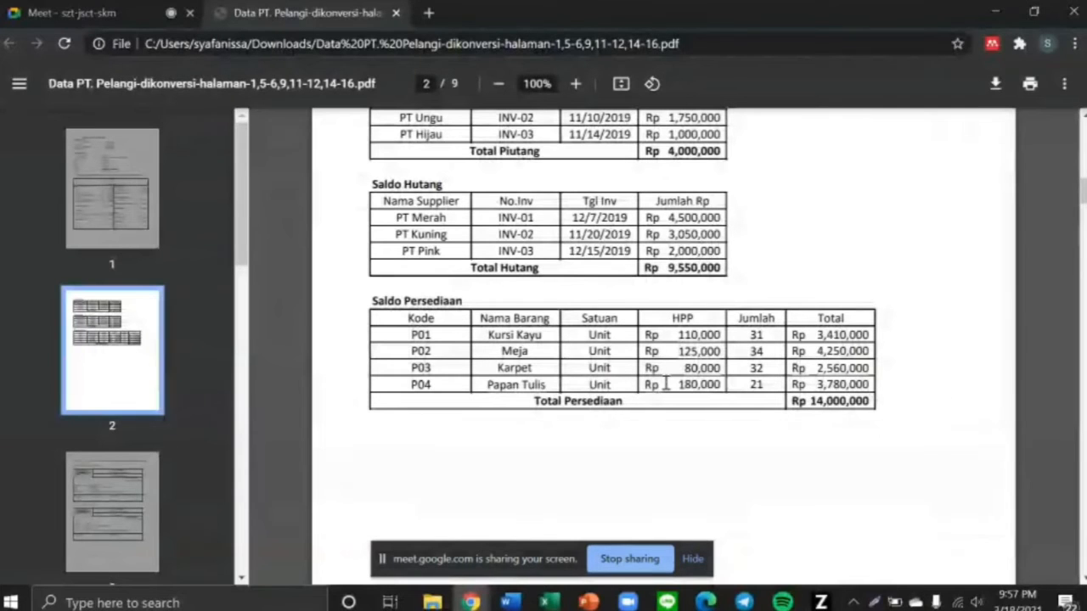
{"action": "left_click_drag", "start_coordinate": [678, 384], "coordinate": [724, 386]}
{"action": "key", "text": "alt+Tab"}
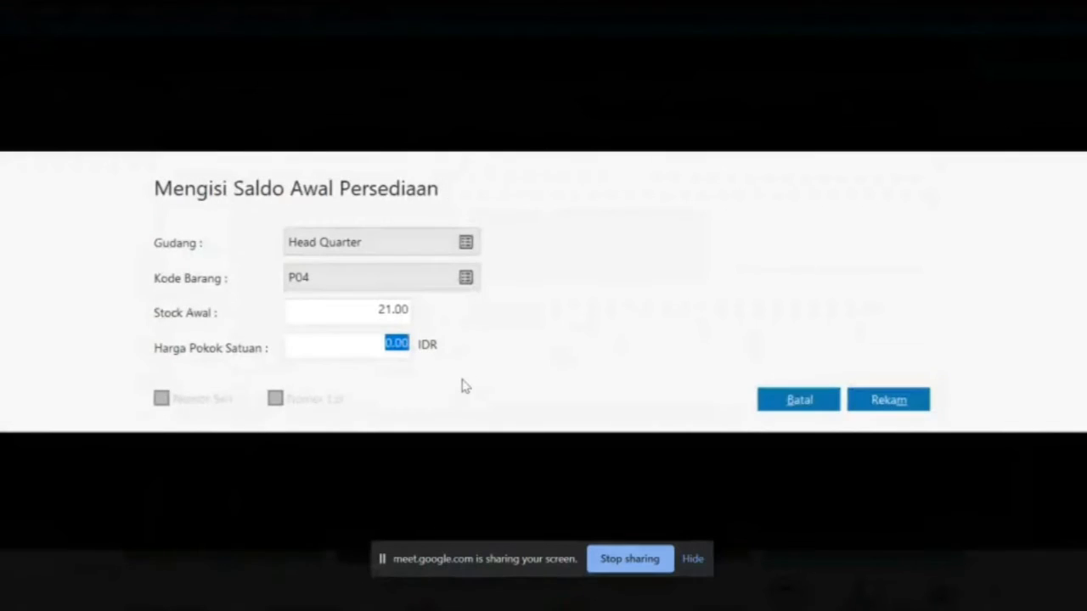
{"action": "type", "text": "18"}
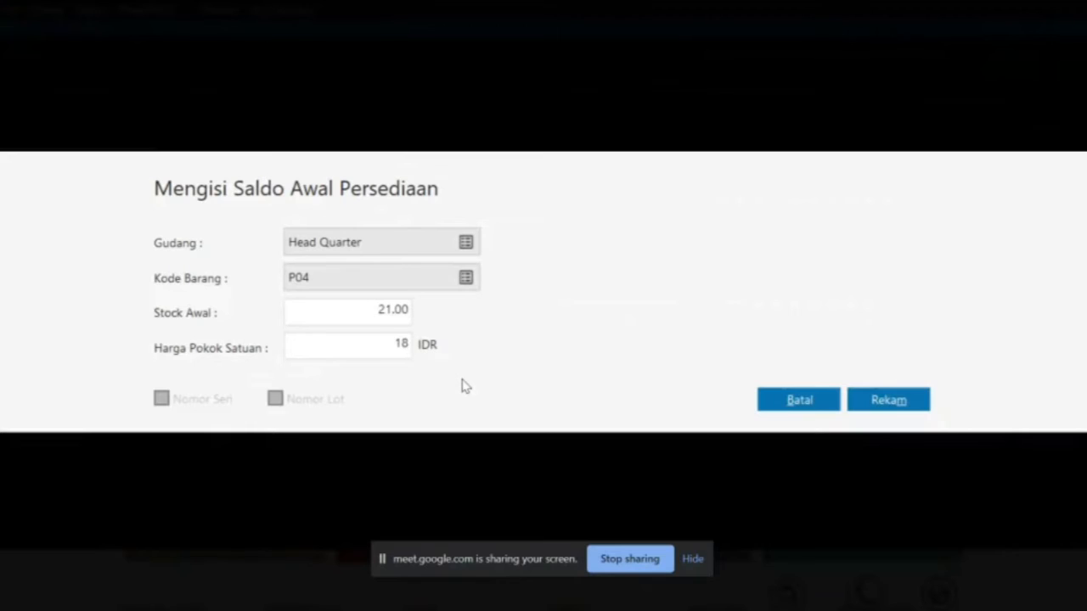
{"action": "type", "text": "0,00"}
{"action": "type", "text": "0000"}
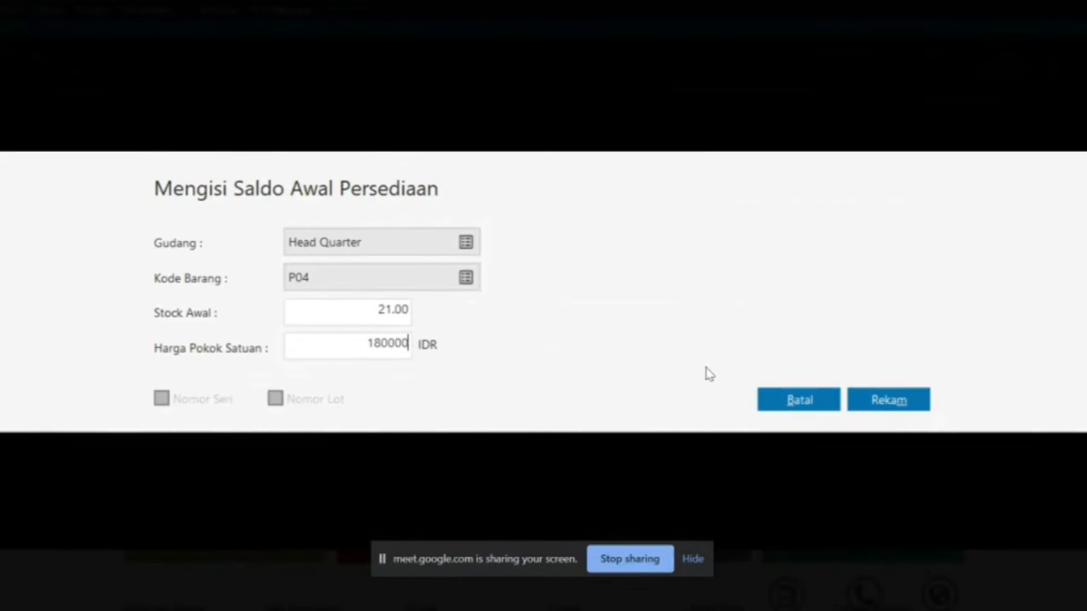
{"action": "left_click", "coordinate": [876, 399]}
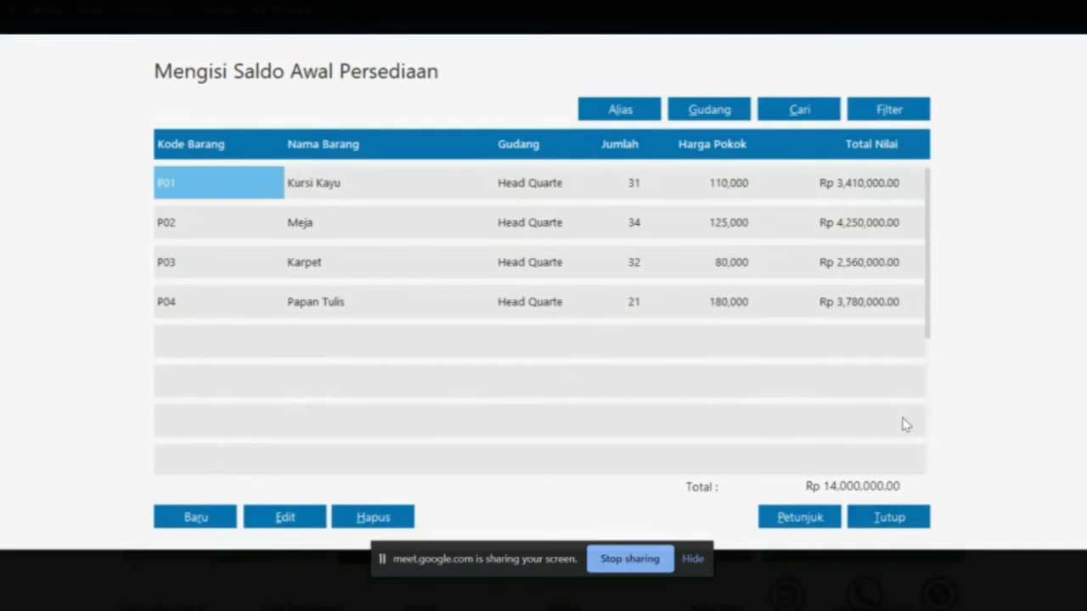
{"action": "key", "text": "alt+Tab"}
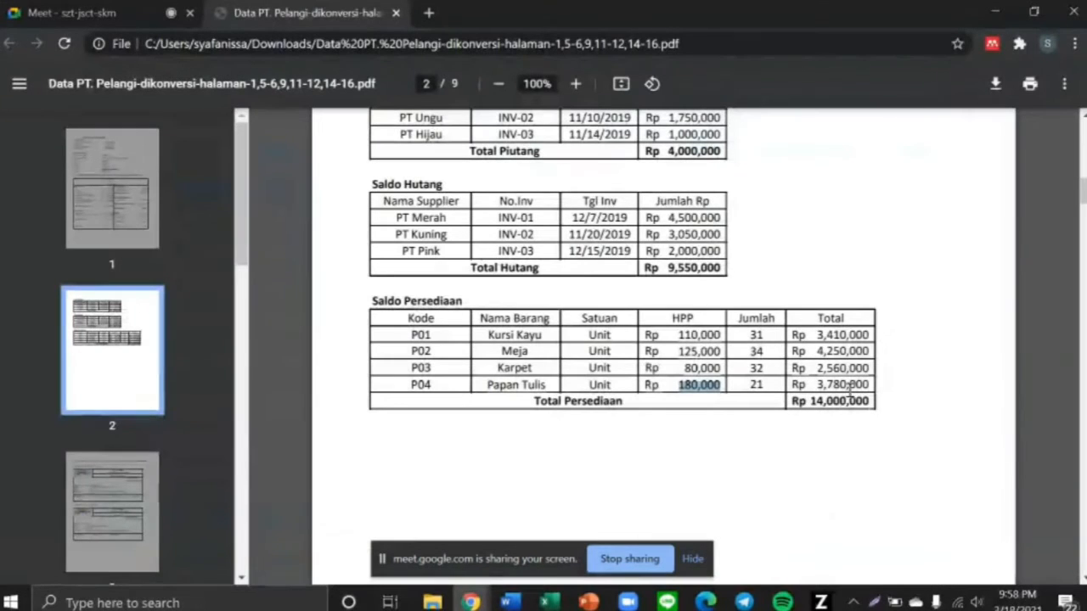
{"action": "left_click_drag", "start_coordinate": [792, 402], "coordinate": [875, 404]}
{"action": "scroll", "coordinate": [875, 403], "scroll_direction": "up", "scroll_amount": 10}
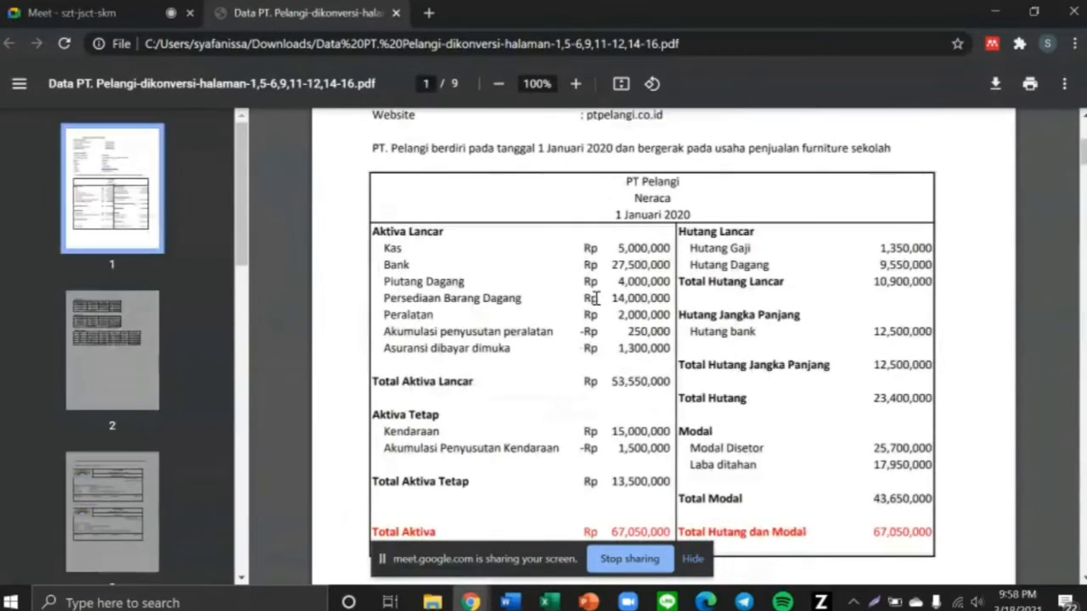
{"action": "left_click_drag", "start_coordinate": [612, 298], "coordinate": [673, 300]}
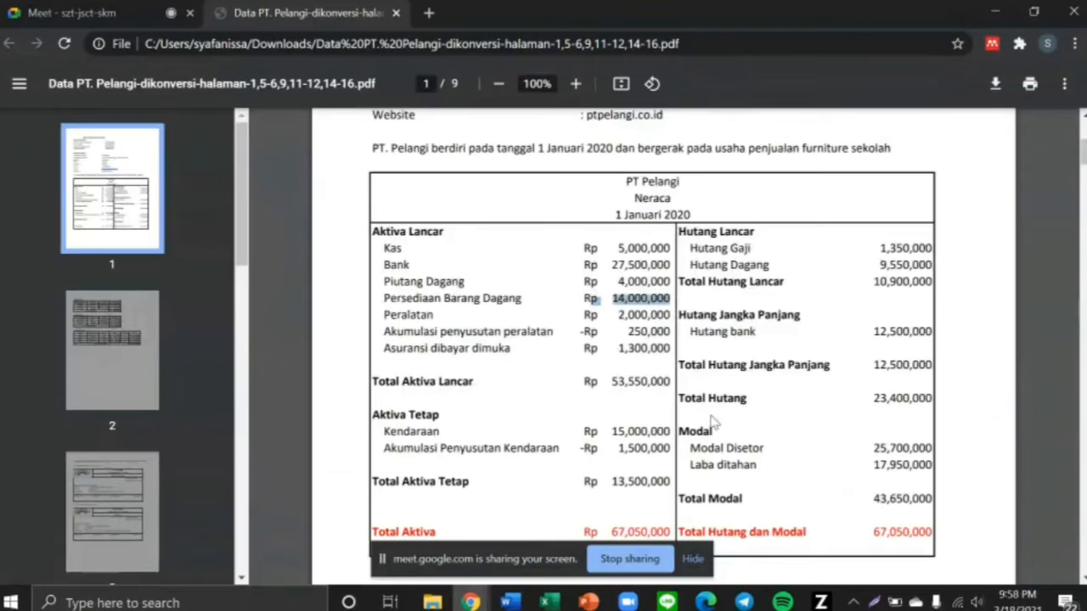
{"action": "scroll", "coordinate": [712, 422], "scroll_direction": "down", "scroll_amount": 10}
{"action": "key", "text": "alt+Tab"}
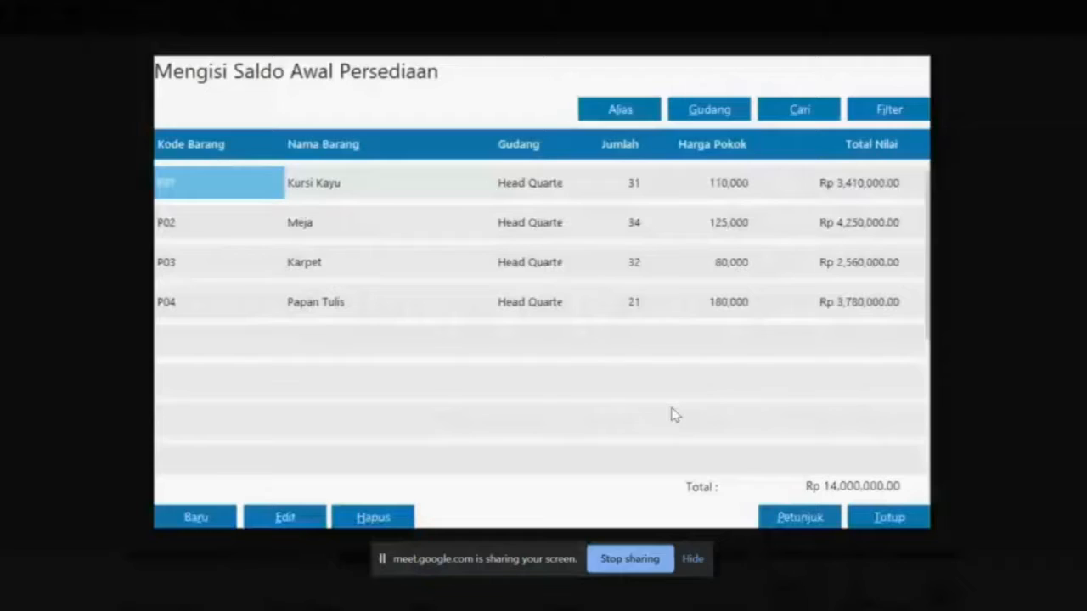
Close the opening stock list, accept recalculating ending stock balances, and dismiss the results
{"action": "left_click", "coordinate": [890, 518]}
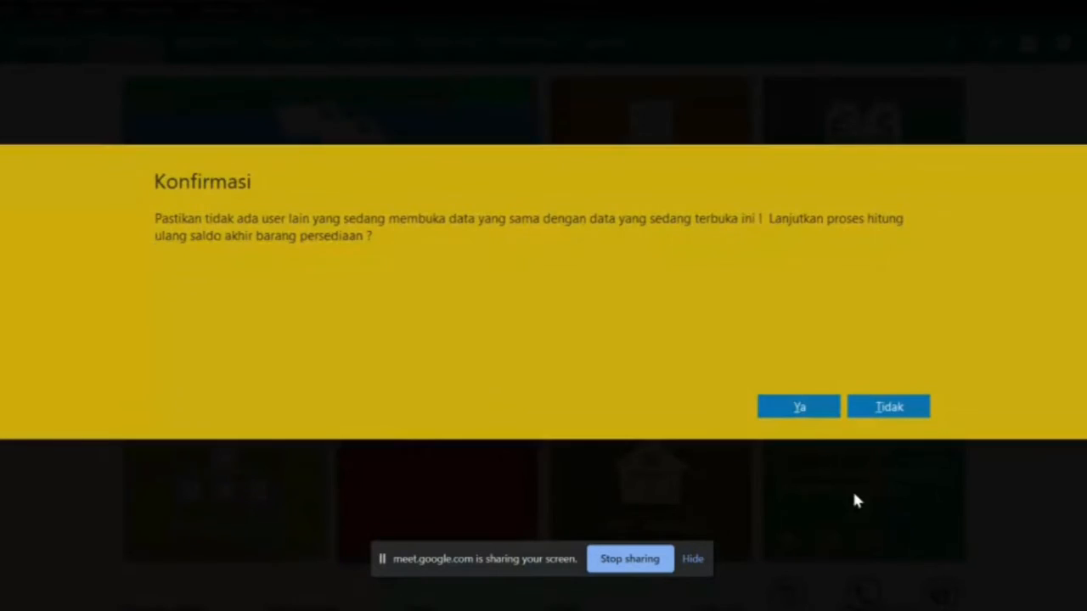
{"action": "left_click", "coordinate": [796, 413]}
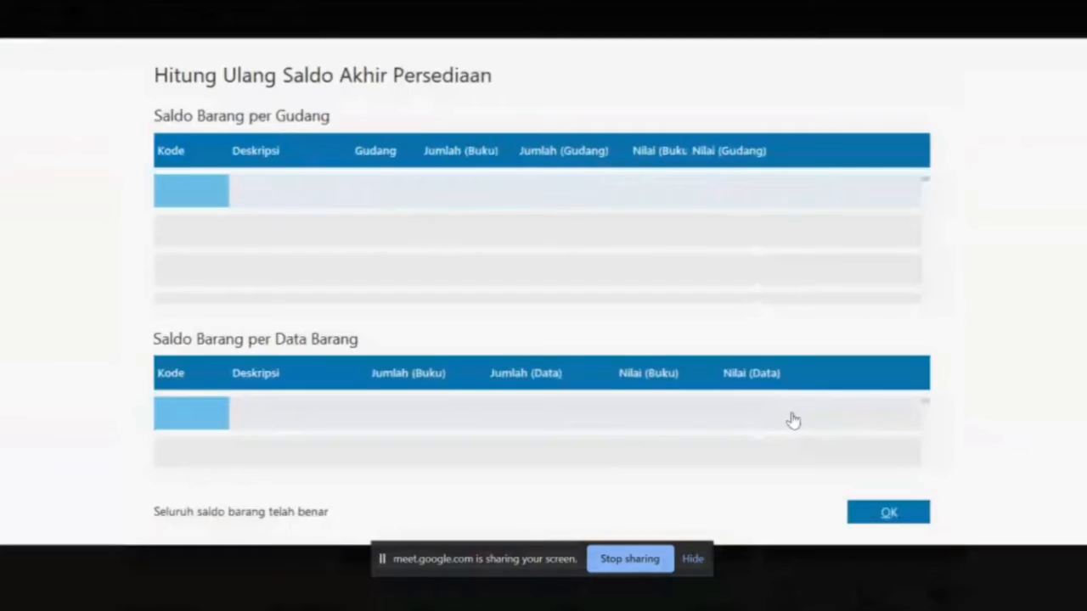
{"action": "left_click", "coordinate": [888, 514]}
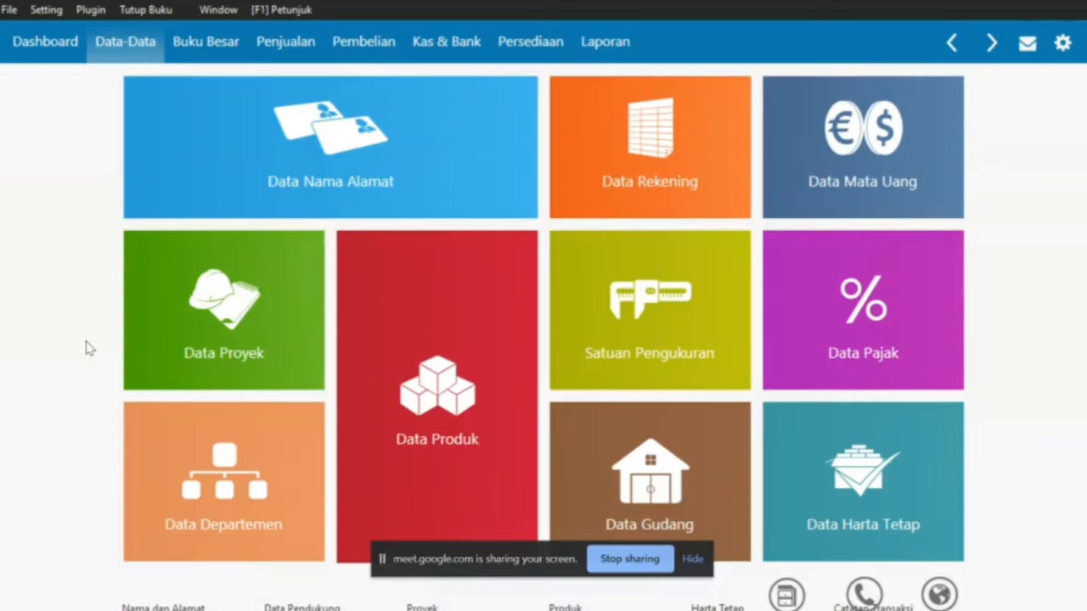
{"action": "key", "text": "alt+Tab"}
{"action": "scroll", "coordinate": [284, 386], "scroll_direction": "down", "scroll_amount": 7}
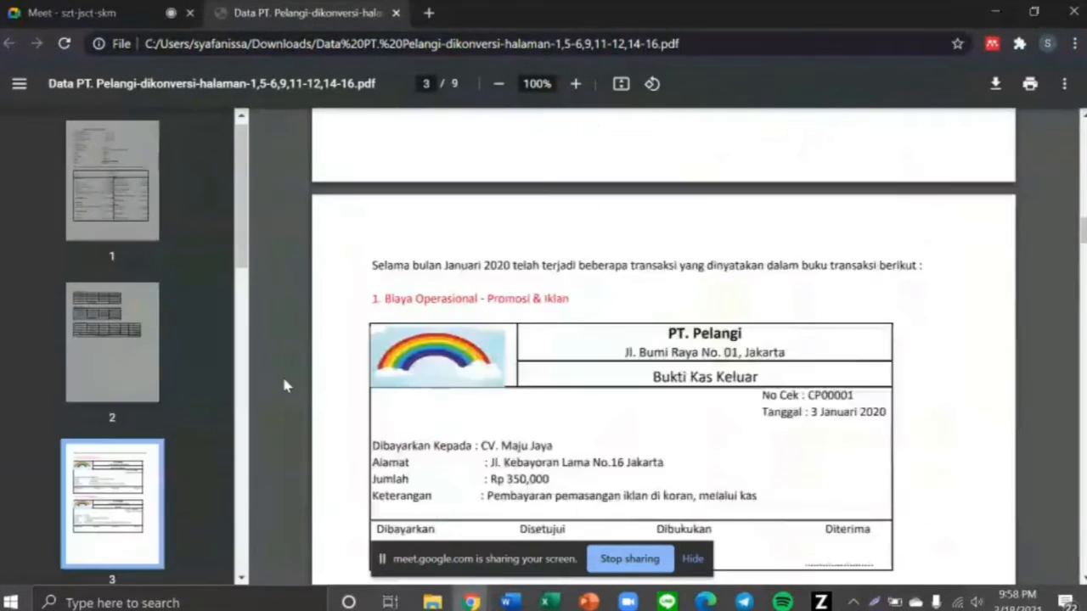
{"action": "scroll", "coordinate": [285, 386], "scroll_direction": "down", "scroll_amount": 2}
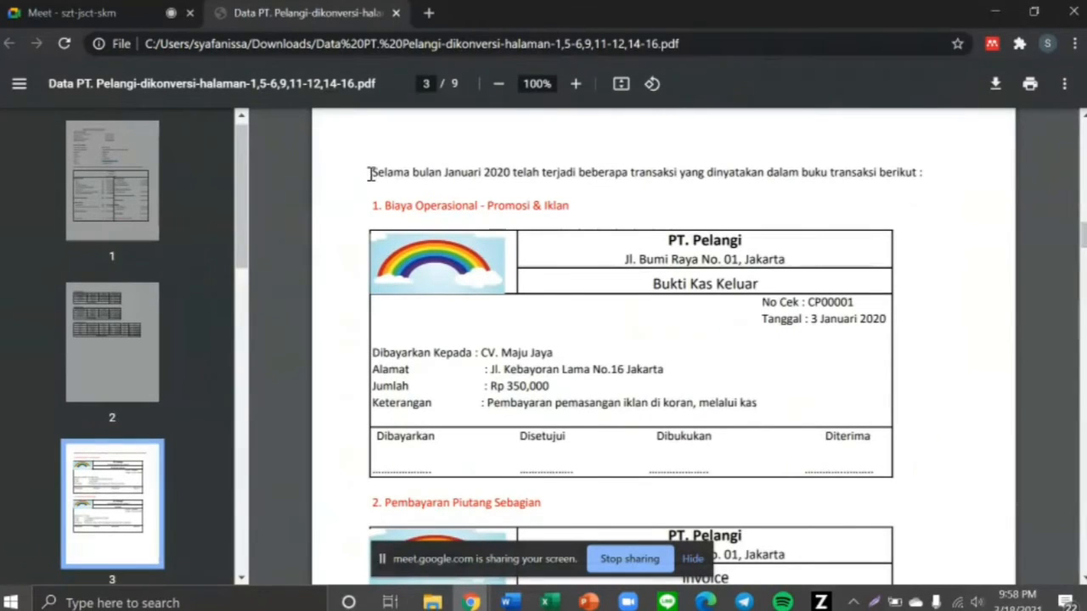
{"action": "left_click_drag", "start_coordinate": [371, 174], "coordinate": [496, 174]}
{"action": "left_click", "coordinate": [572, 201]}
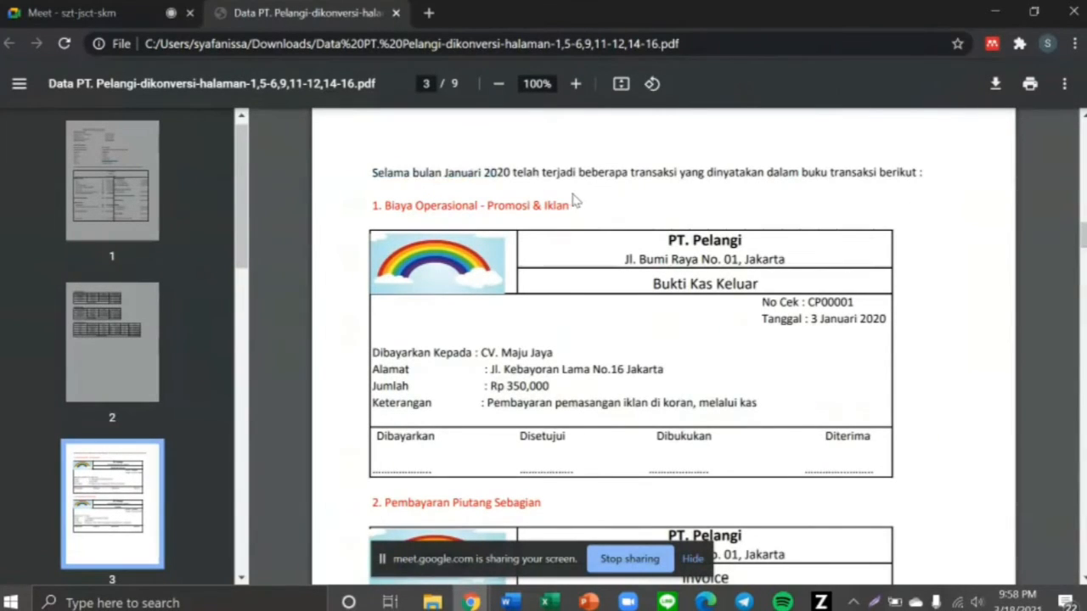
{"action": "scroll", "coordinate": [680, 245], "scroll_direction": "down", "scroll_amount": 1}
{"action": "scroll", "coordinate": [680, 245], "scroll_direction": "down", "scroll_amount": 1}
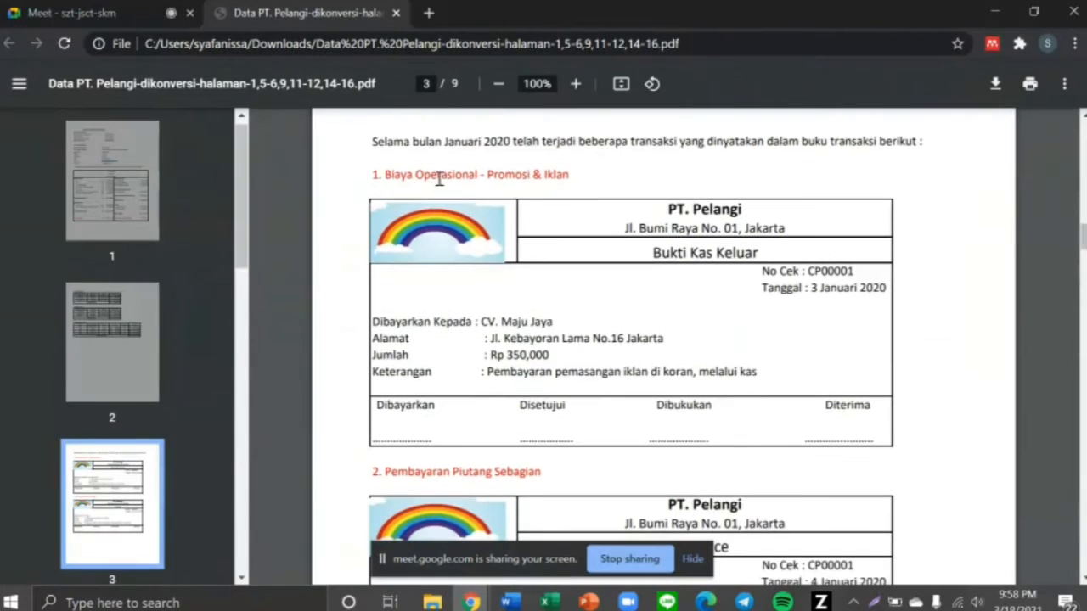
{"action": "left_click_drag", "start_coordinate": [385, 173], "coordinate": [563, 180]}
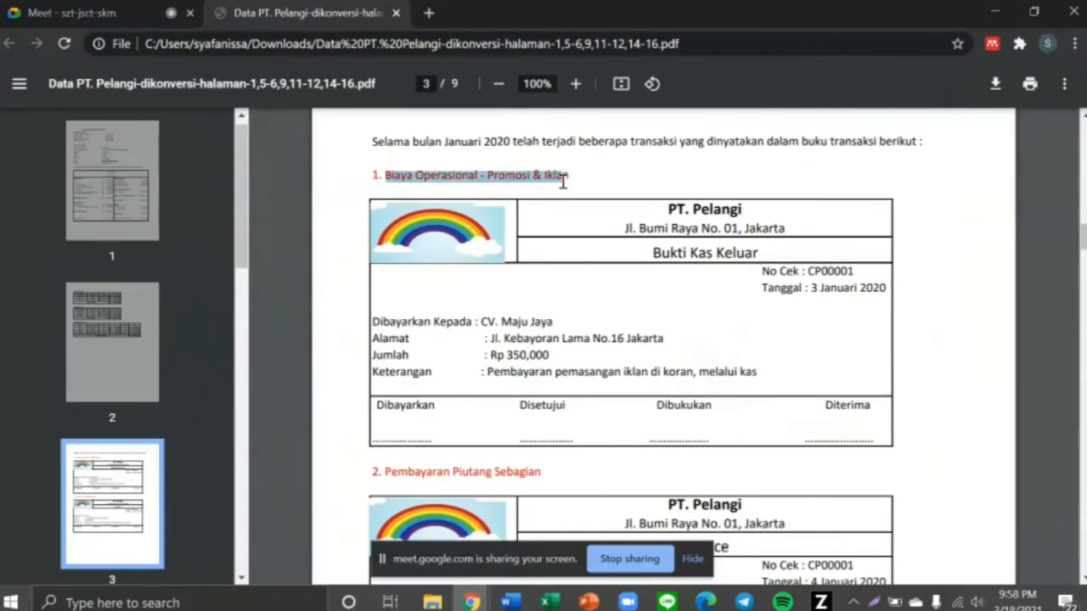
{"action": "left_click", "coordinate": [625, 203]}
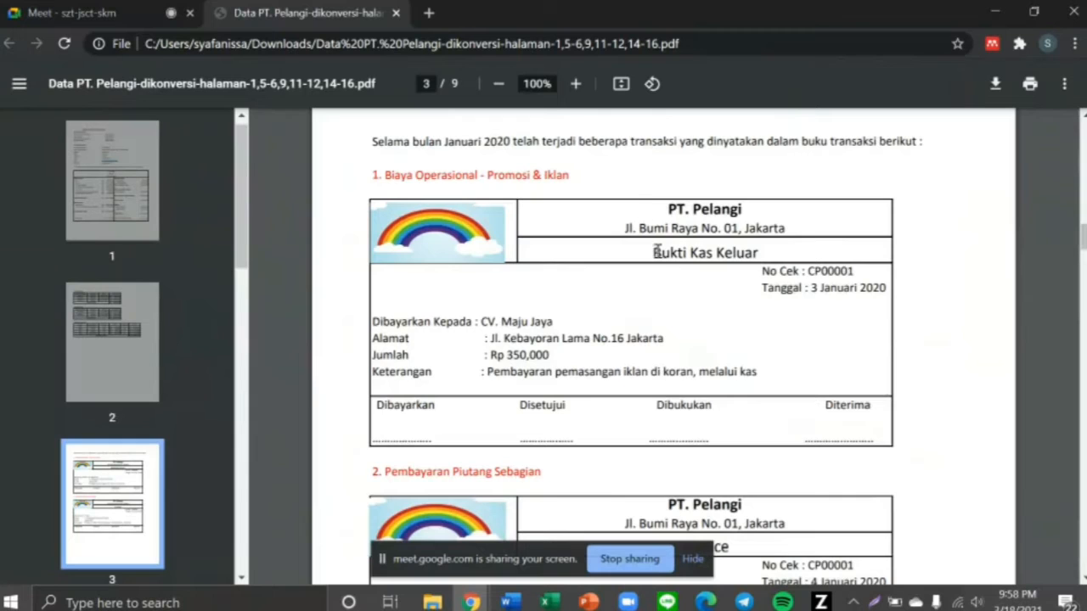
{"action": "left_click_drag", "start_coordinate": [655, 253], "coordinate": [751, 260]}
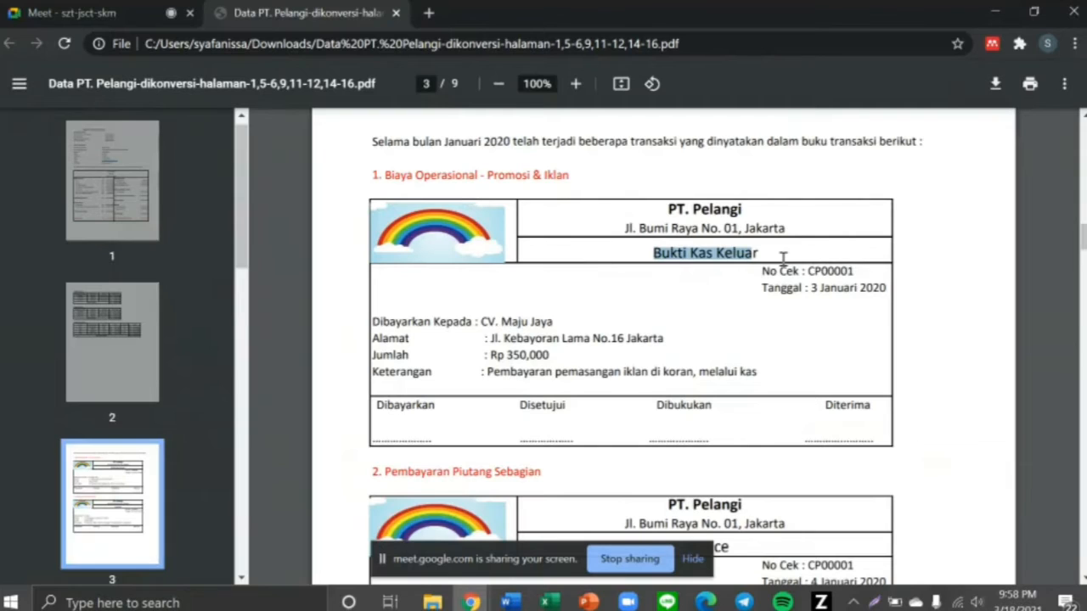
{"action": "left_click_drag", "start_coordinate": [662, 253], "coordinate": [758, 254]}
{"action": "key", "text": "alt+Tab"}
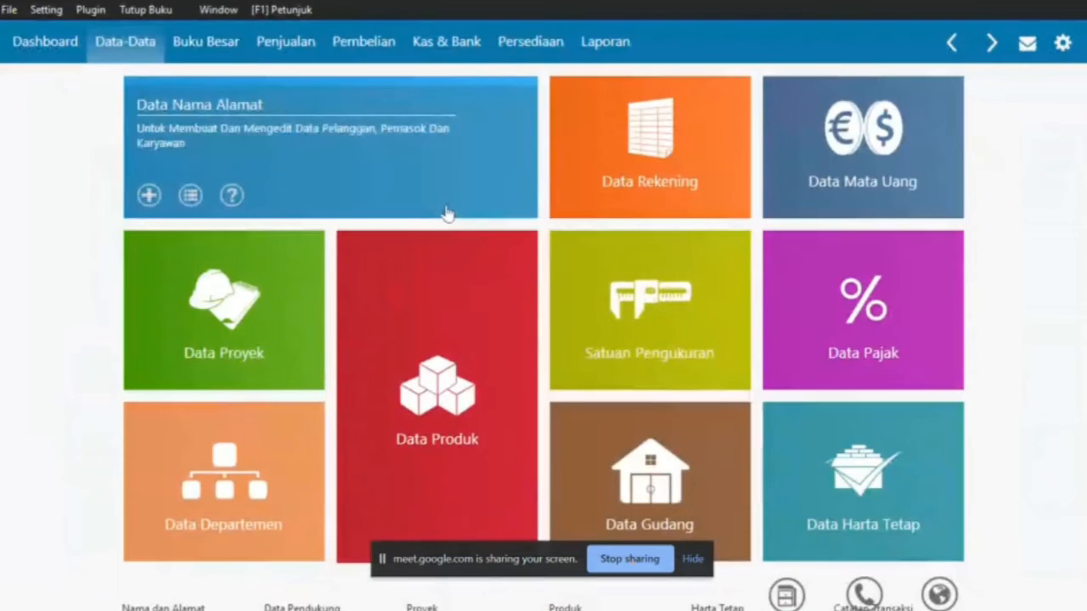
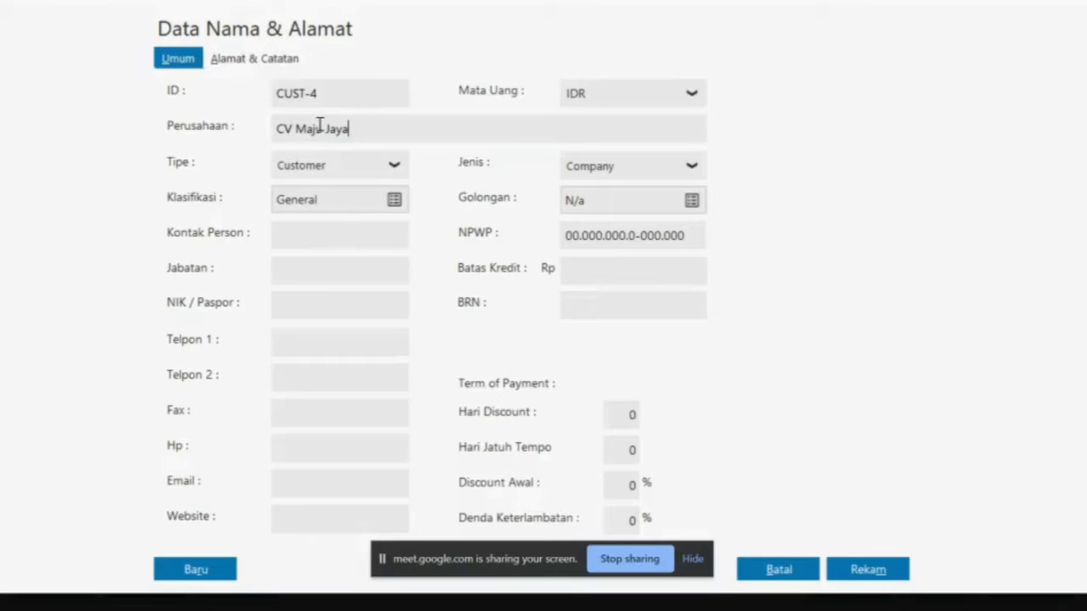
Change the CV Maju Jaya contact's type from customer to Vendor, giving it ID VNDR-4
{"action": "left_click", "coordinate": [396, 168]}
{"action": "left_click", "coordinate": [339, 222]}
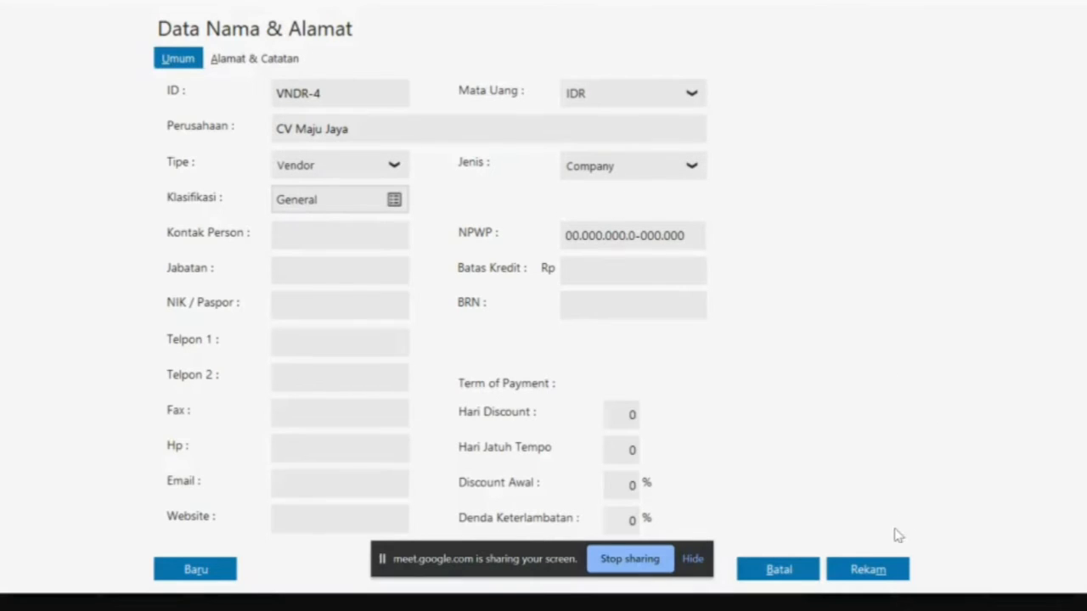
Copy CV Maju Jaya's Jl. Kebayoran Lama address from the Bukti Kas Keluar receipt in the PDF
{"action": "key", "text": "alt+Tab"}
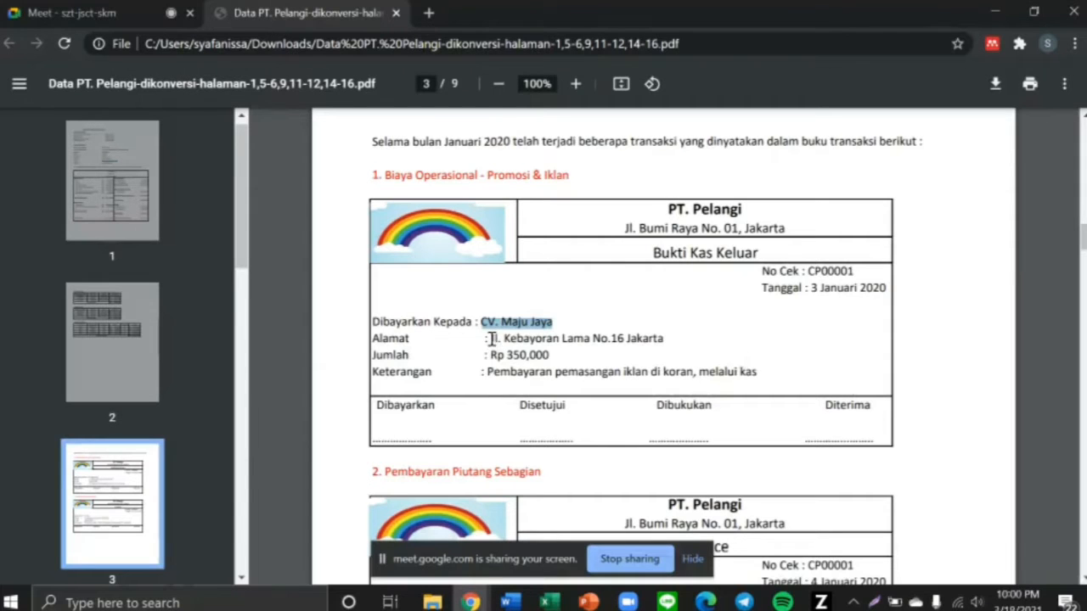
{"action": "left_click_drag", "start_coordinate": [488, 339], "coordinate": [658, 339]}
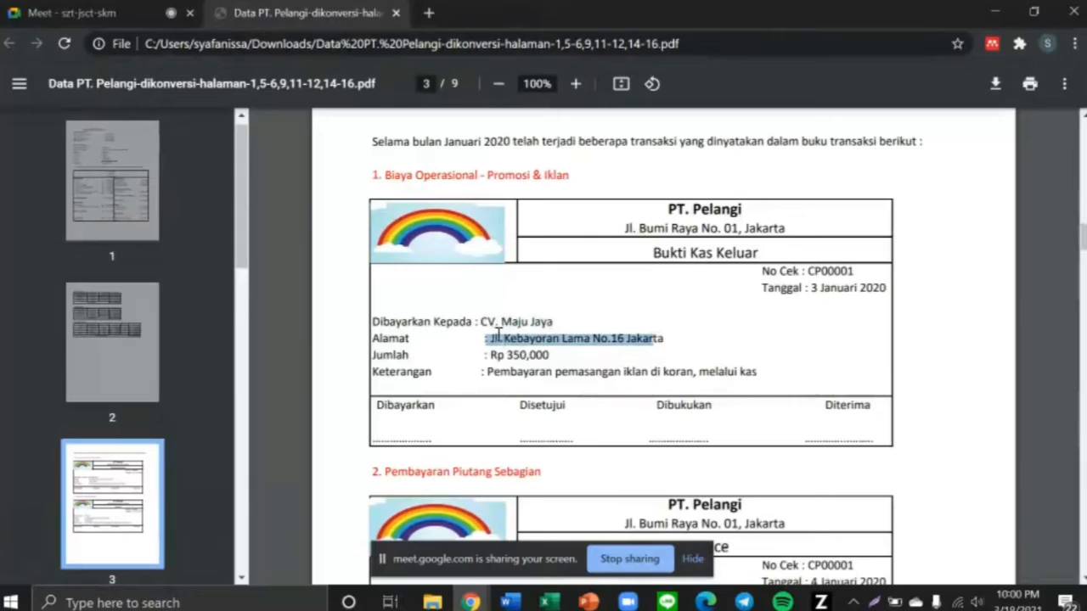
{"action": "left_click_drag", "start_coordinate": [492, 339], "coordinate": [678, 342]}
{"action": "key", "text": "ctrl+c"}
{"action": "key", "text": "alt+Tab"}
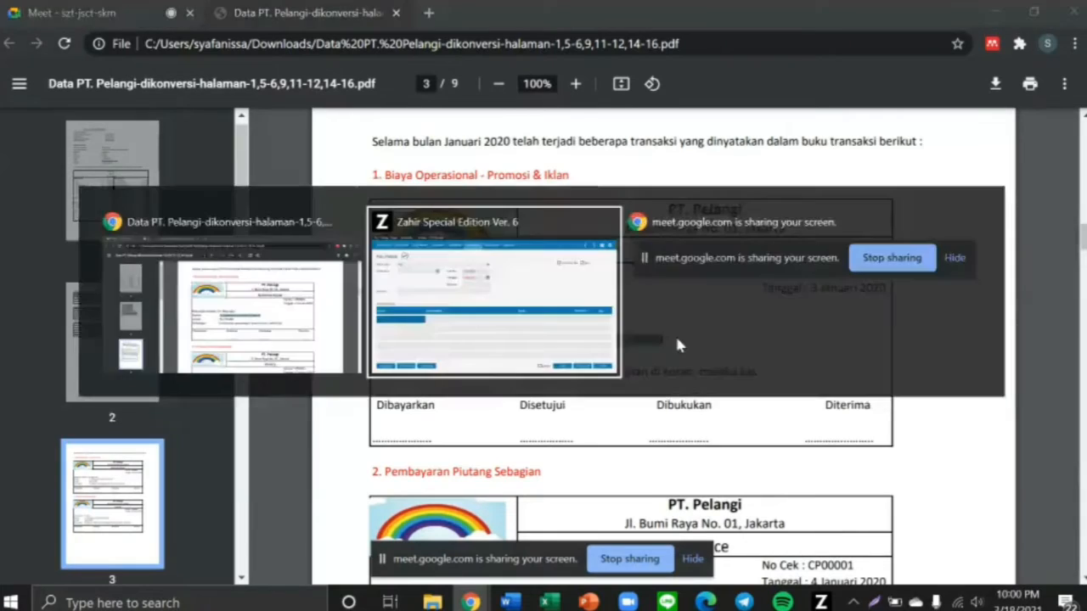
Paste the Kebayoran Lama address into CV Maju Jaya's record and save the vendor despite the NPWP/NIK warning
{"action": "left_click", "coordinate": [259, 66]}
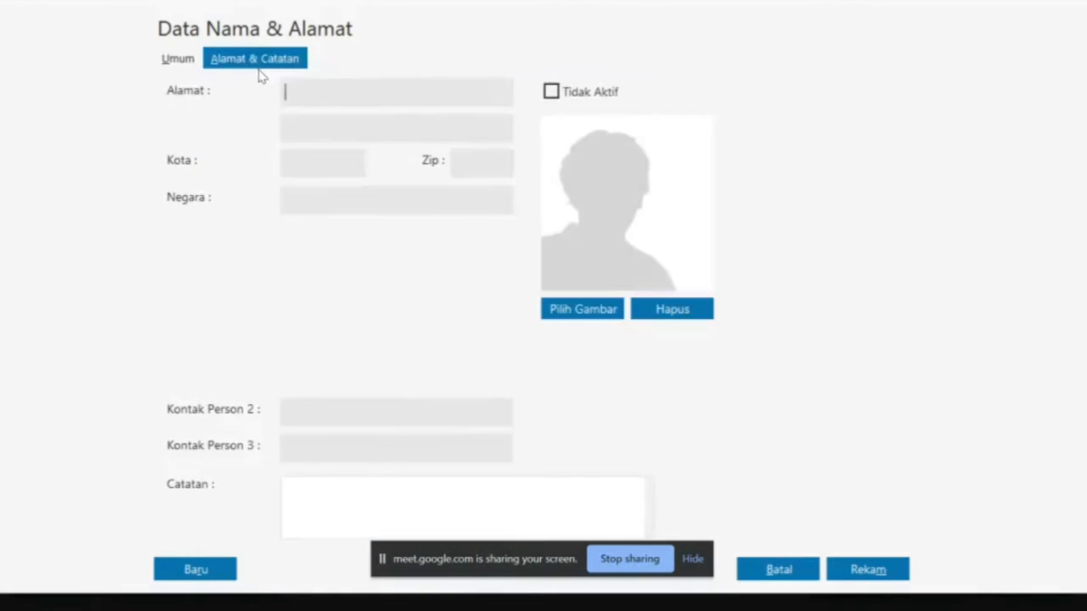
{"action": "key", "text": "ctrl+v"}
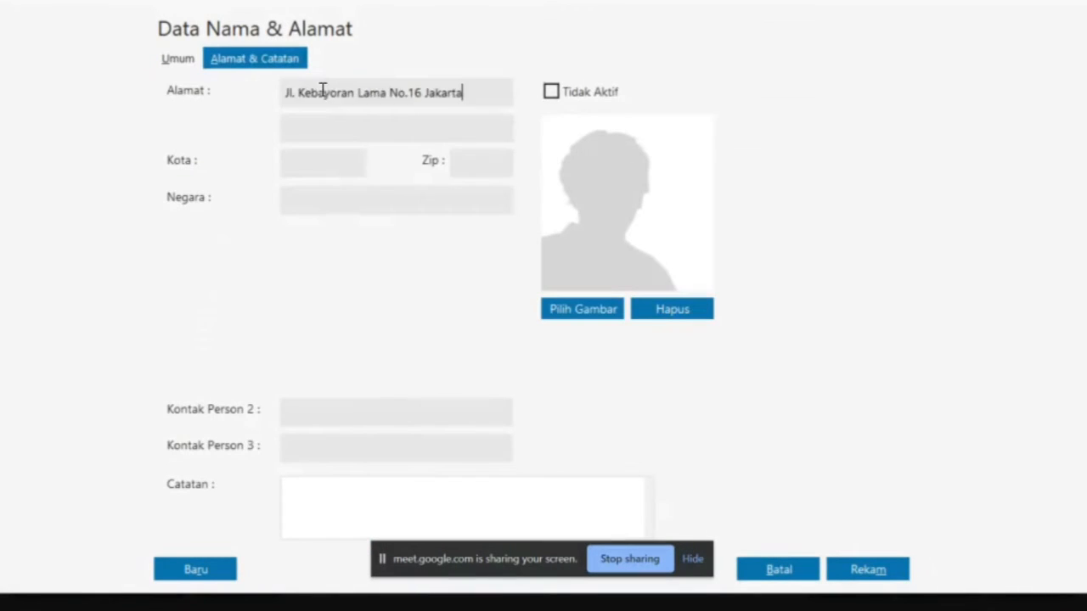
{"action": "left_click", "coordinate": [179, 62]}
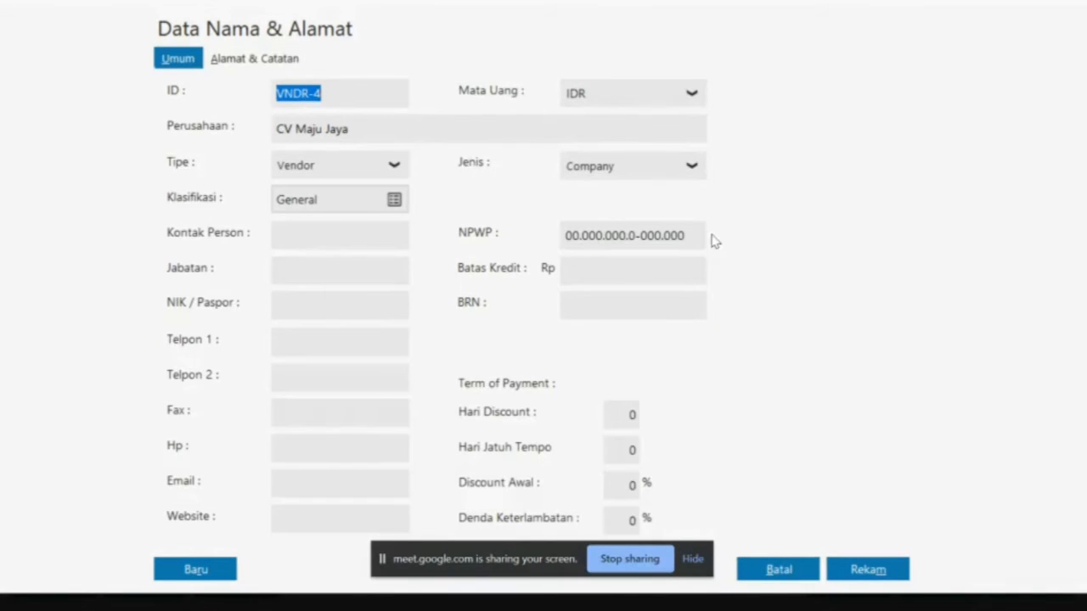
{"action": "left_click", "coordinate": [867, 571]}
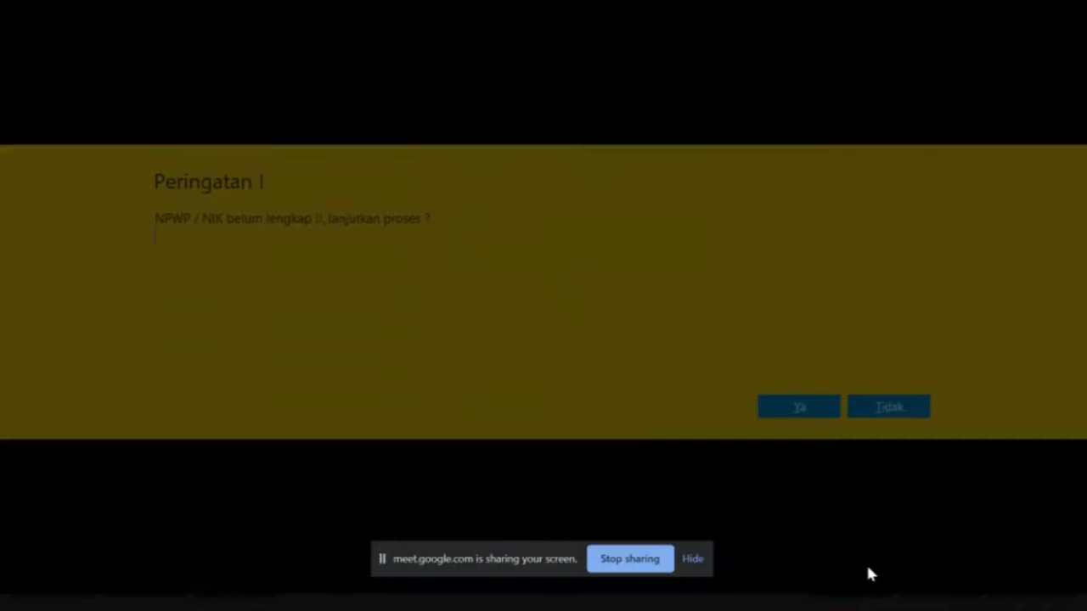
{"action": "left_click", "coordinate": [799, 406]}
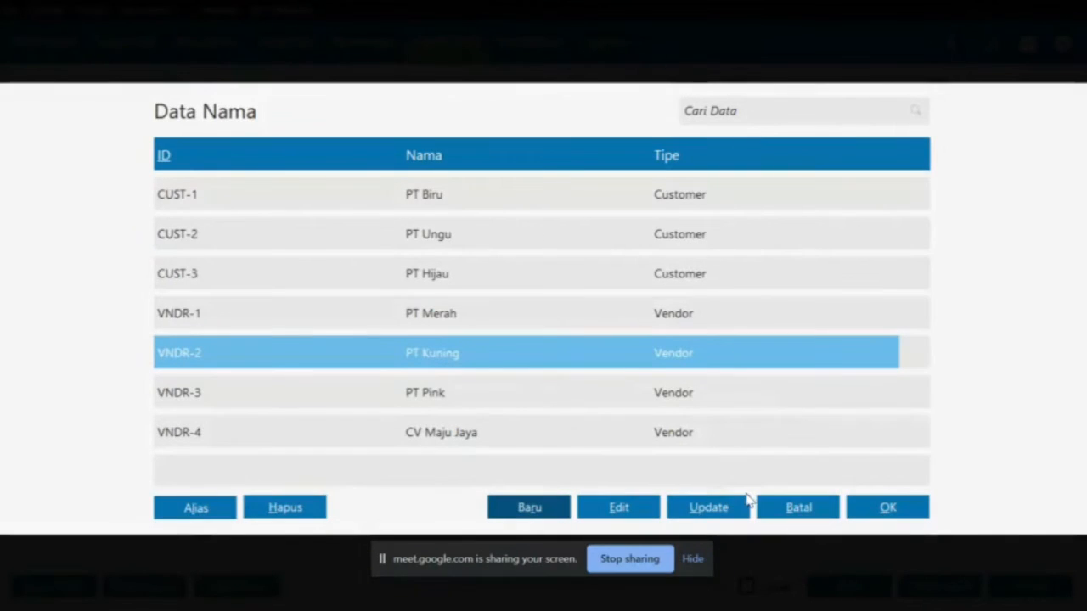
Refresh the contact list and choose CV Maju Jaya (VNDR-4) as the Kas Keluar recipient
{"action": "left_click", "coordinate": [708, 507]}
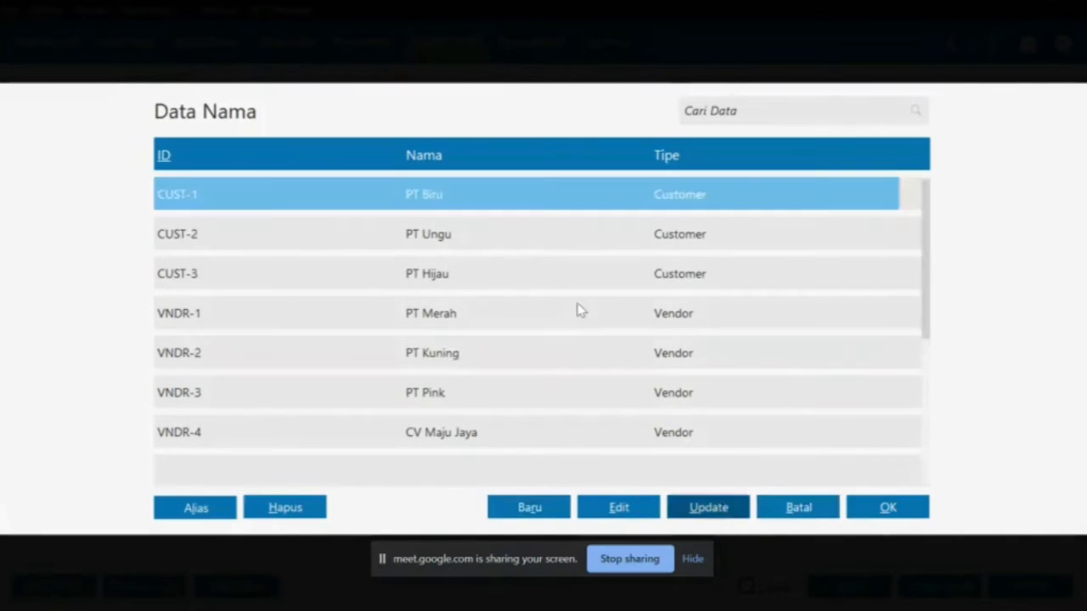
{"action": "scroll", "coordinate": [580, 311], "scroll_direction": "down", "scroll_amount": 5}
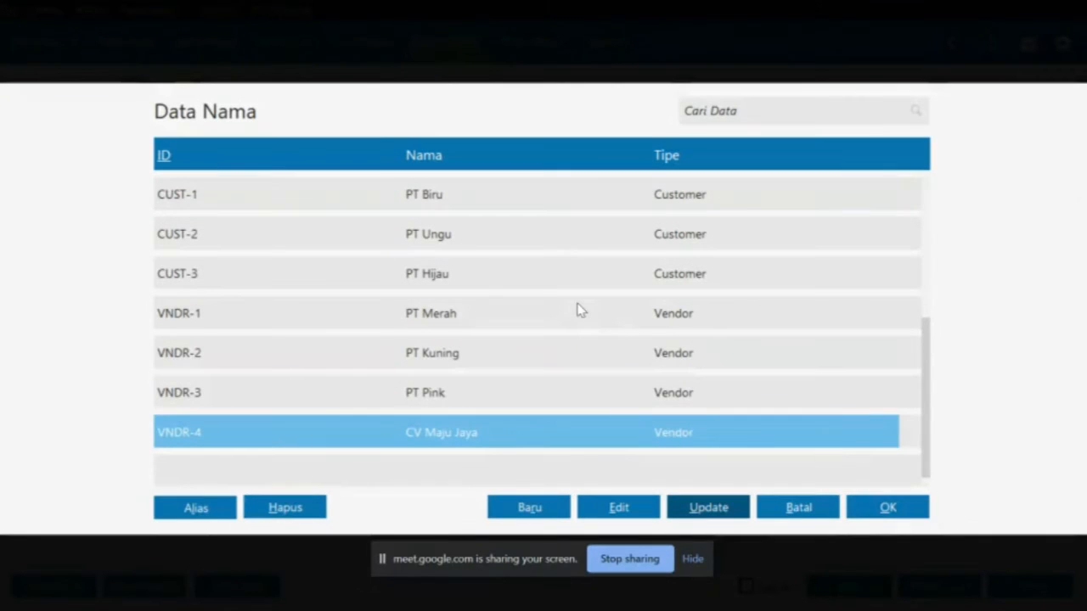
{"action": "double_click", "coordinate": [497, 447]}
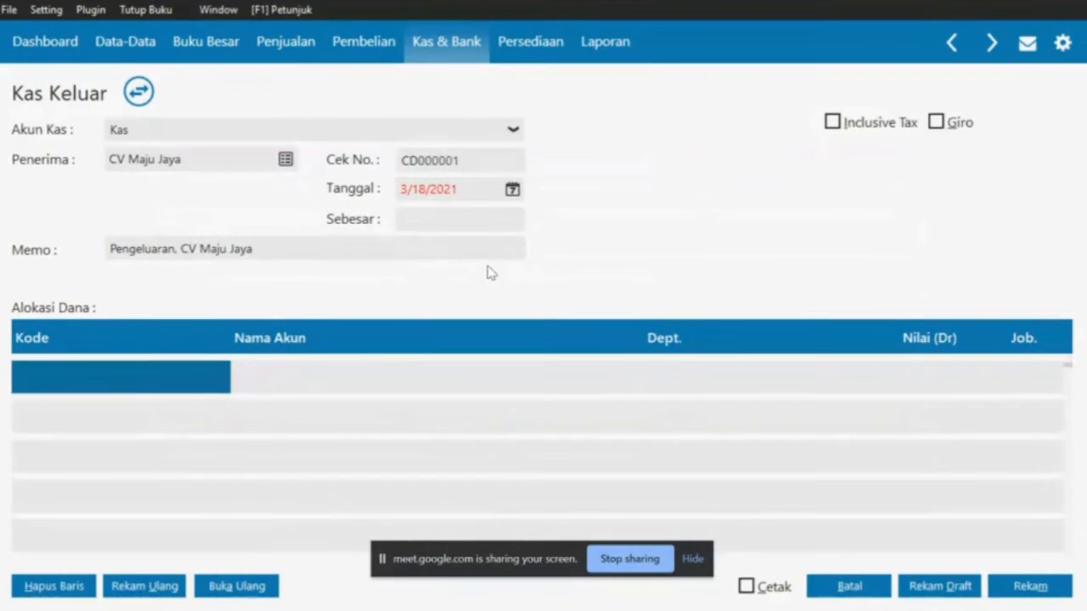
Date the cash-out 3 January 2020, matching the receipt's transaction date
{"action": "left_click", "coordinate": [512, 190]}
{"action": "key", "text": "alt+Tab"}
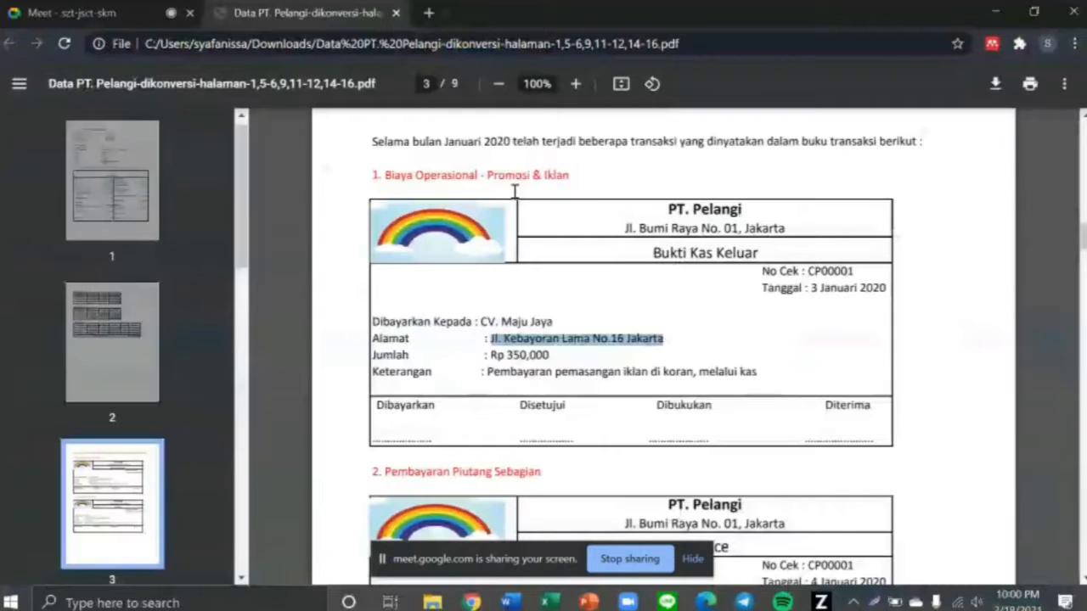
{"action": "left_click", "coordinate": [814, 290]}
{"action": "left_click_drag", "start_coordinate": [814, 290], "coordinate": [888, 288]}
{"action": "key", "text": "alt+Tab"}
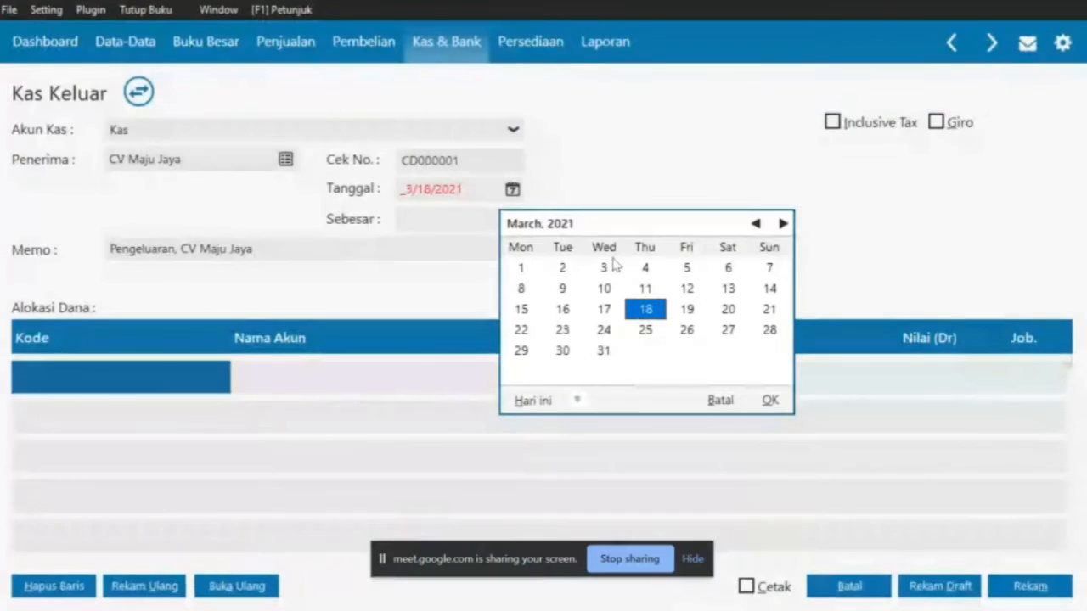
{"action": "double_click", "coordinate": [756, 224]}
{"action": "left_click", "coordinate": [756, 223]}
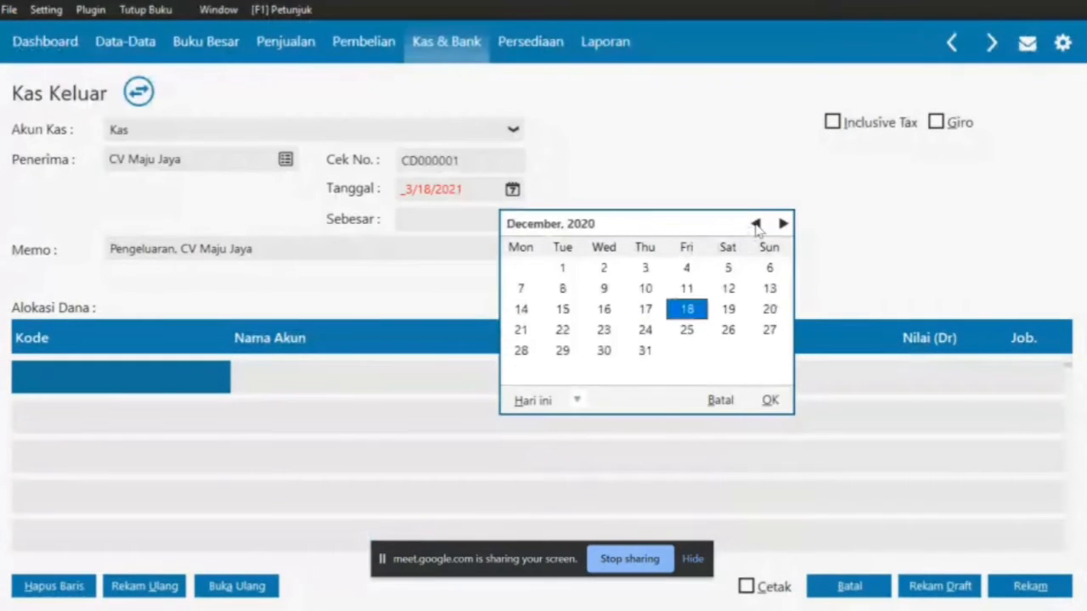
{"action": "triple_click", "coordinate": [755, 223]}
{"action": "left_click", "coordinate": [756, 224]}
{"action": "double_click", "coordinate": [755, 224]}
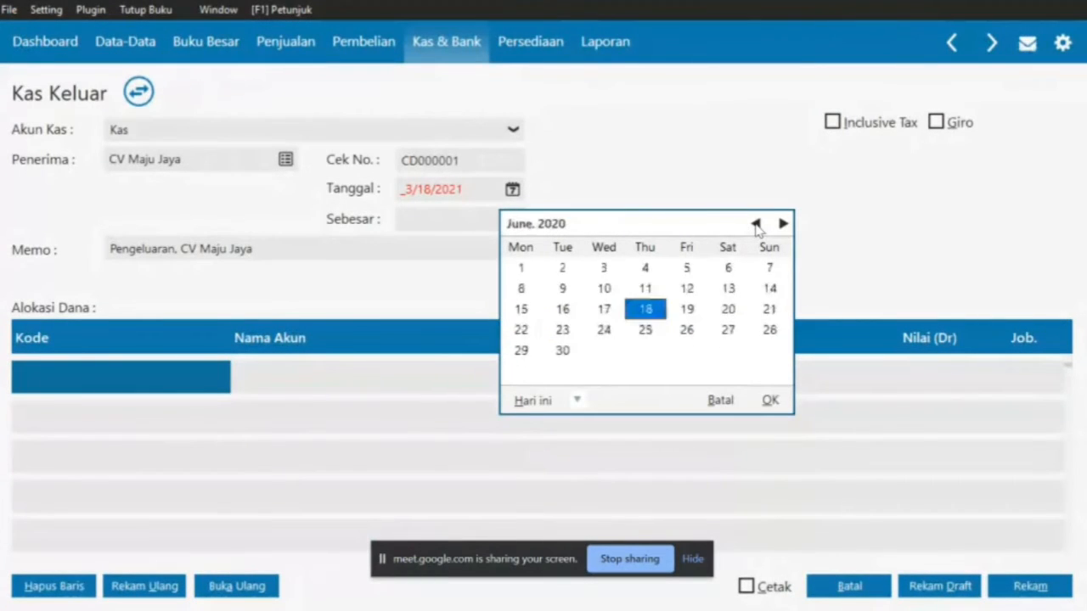
{"action": "triple_click", "coordinate": [755, 223]}
{"action": "left_click", "coordinate": [756, 224]}
{"action": "left_click", "coordinate": [756, 223]}
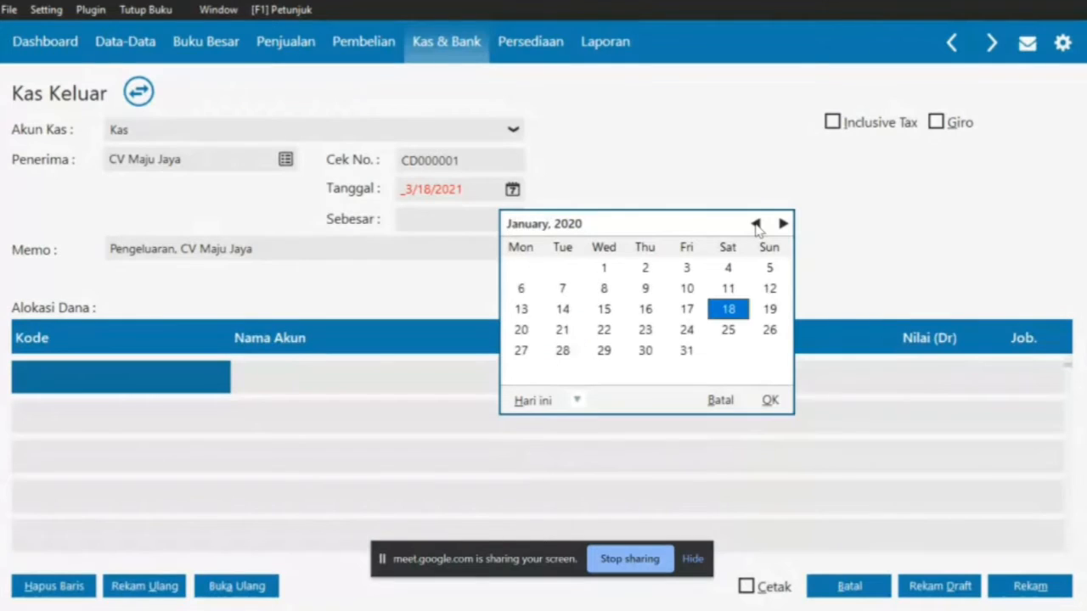
{"action": "left_click", "coordinate": [676, 268]}
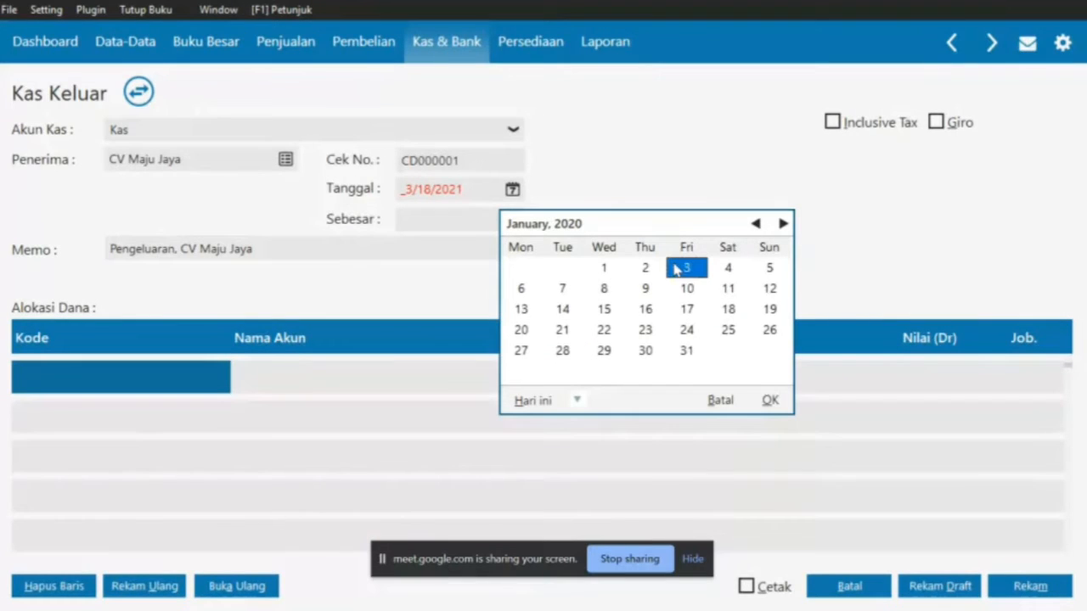
{"action": "left_click", "coordinate": [769, 400]}
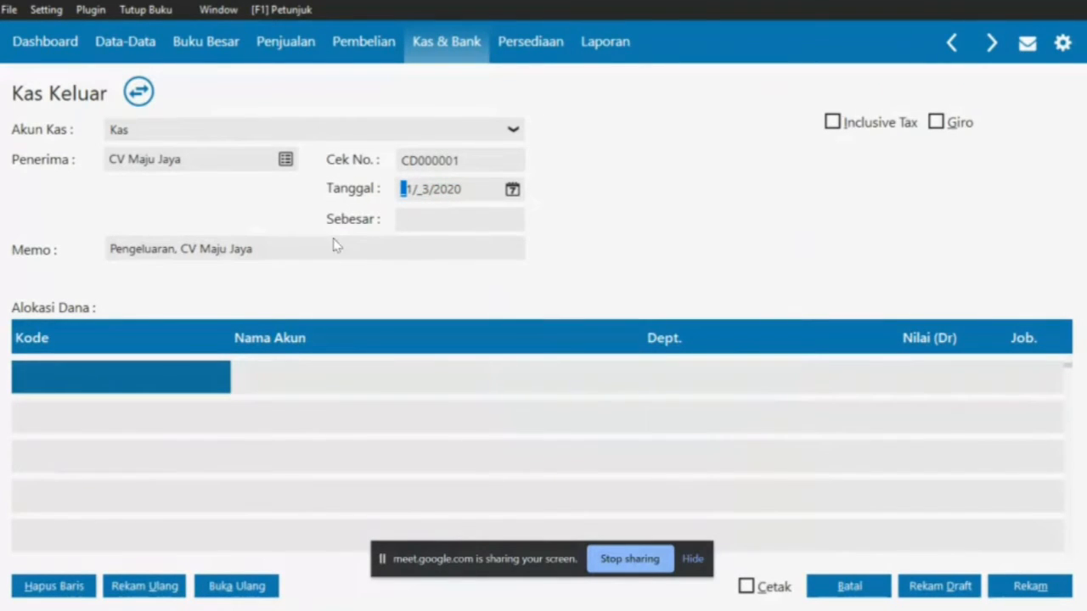
Change the memo to 'Pembayaran Pemasangan Iklan di Koran, CV Maju Jaya' and open the first allocation row's account list
{"action": "key", "text": "alt+Tab"}
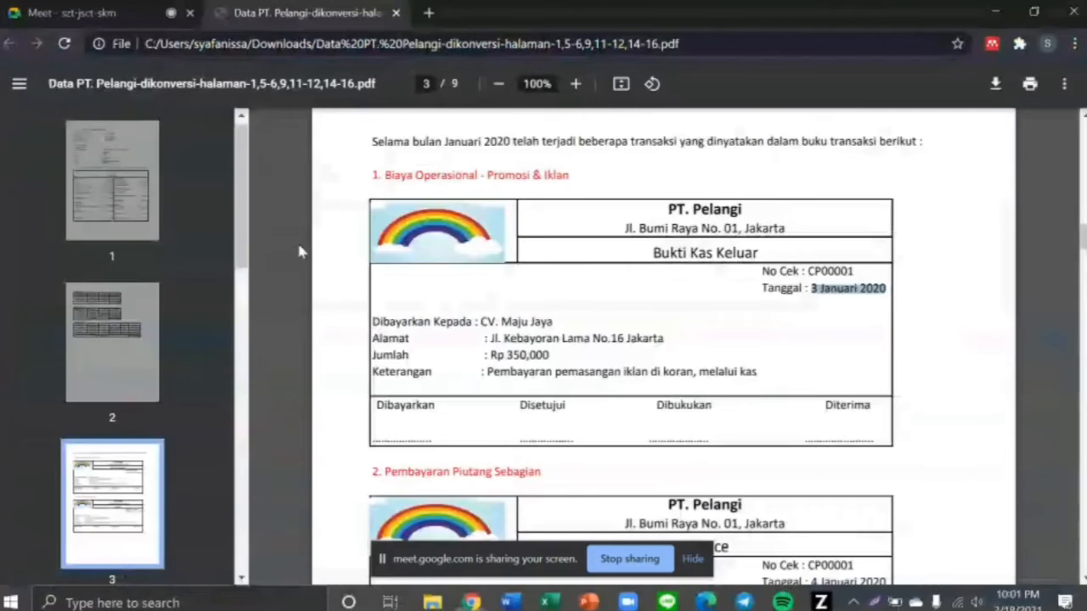
{"action": "left_click_drag", "start_coordinate": [487, 371], "coordinate": [688, 374]}
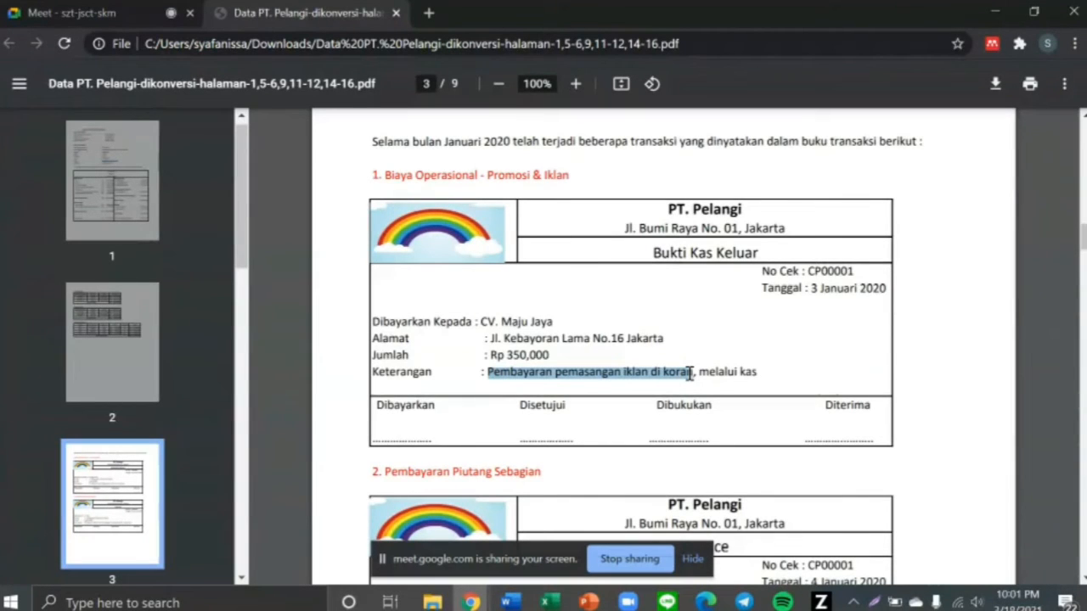
{"action": "key", "text": "alt+Tab"}
{"action": "double_click", "coordinate": [174, 248]}
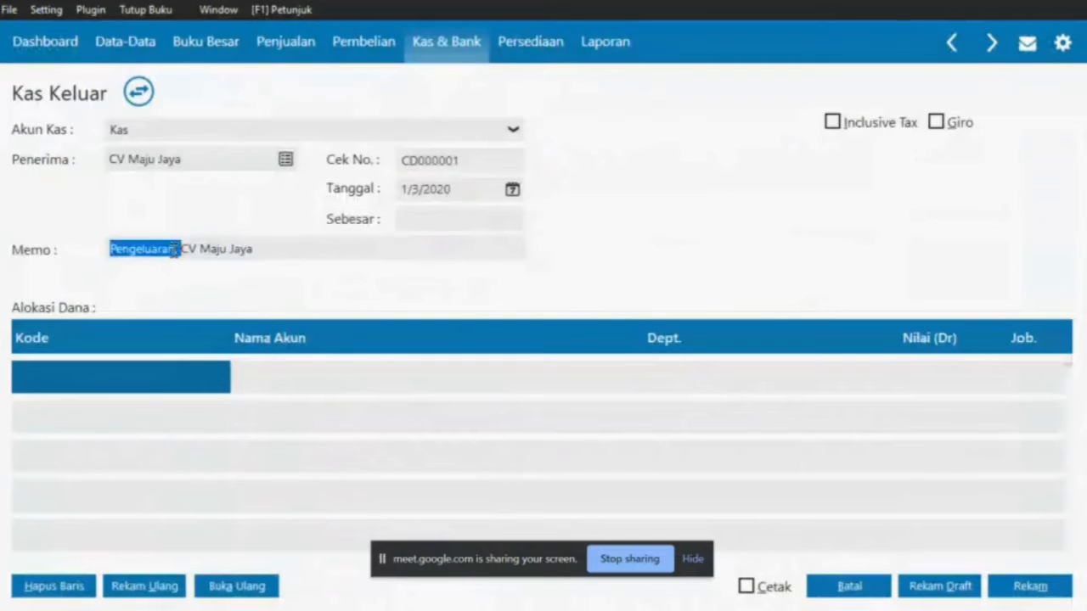
{"action": "left_click", "coordinate": [174, 248]}
{"action": "key", "text": "BackSpace"}
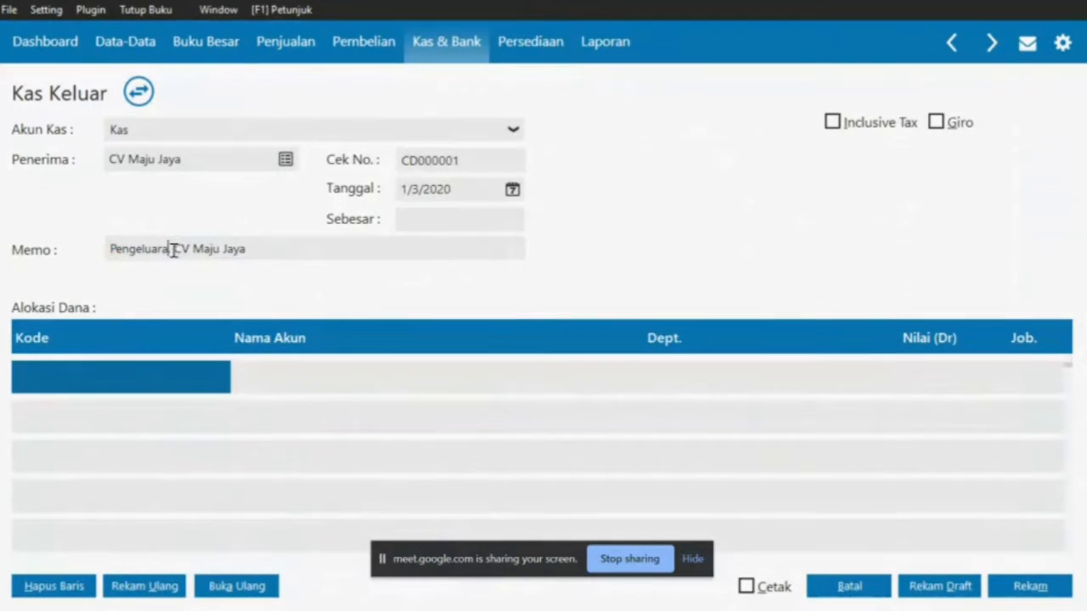
{"action": "key", "text": "BackSpace"}
{"action": "key", "text": "BackSpace"}
{"action": "key", "text": "BackSpace"}
{"action": "key", "text": "BackSpace"}
{"action": "key", "text": "BackSpace"}
{"action": "key", "text": "BackSpace"}
{"action": "key", "text": "BackSpace"}
{"action": "key", "text": "BackSpace"}
{"action": "key", "text": "BackSpace"}
{"action": "key", "text": "BackSpace"}
{"action": "type", "text": "Pembayaran Pemasang"}
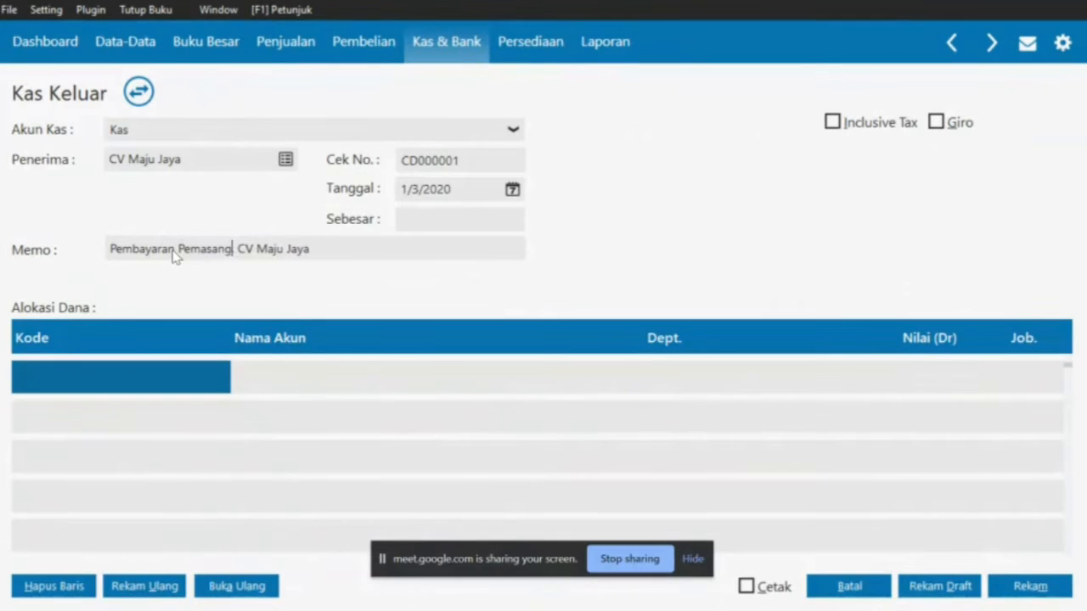
{"action": "type", "text": "an I"}
{"action": "type", "text": "klan di K"}
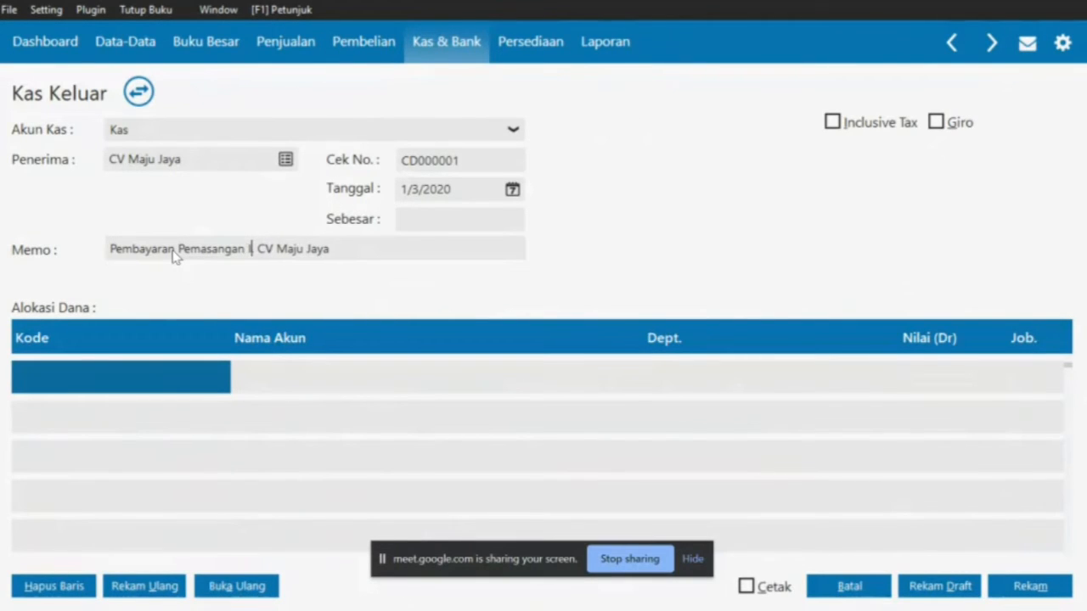
{"action": "type", "text": "oran,"}
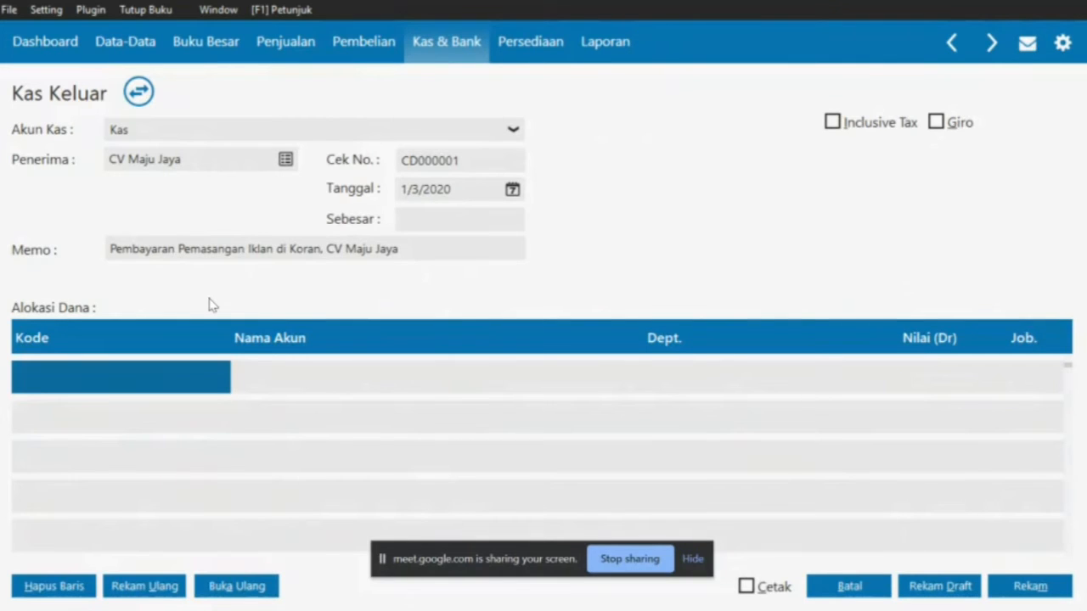
{"action": "double_click", "coordinate": [170, 384]}
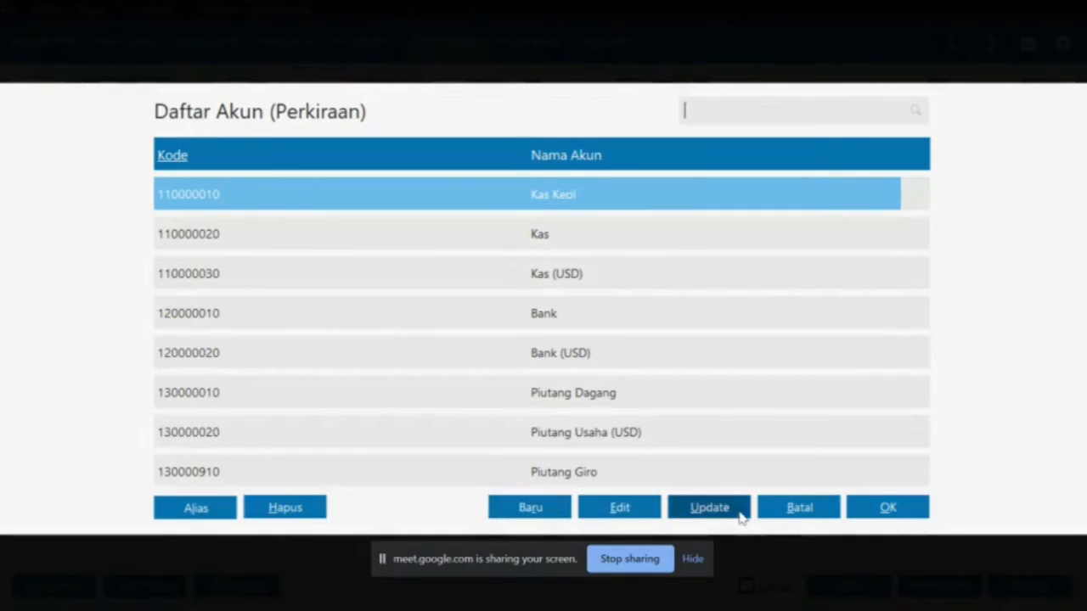
Reopen the account list, browse down to the expense accounts, and select 610000010 Beban Iklan & Promosi
{"action": "left_click", "coordinate": [813, 515]}
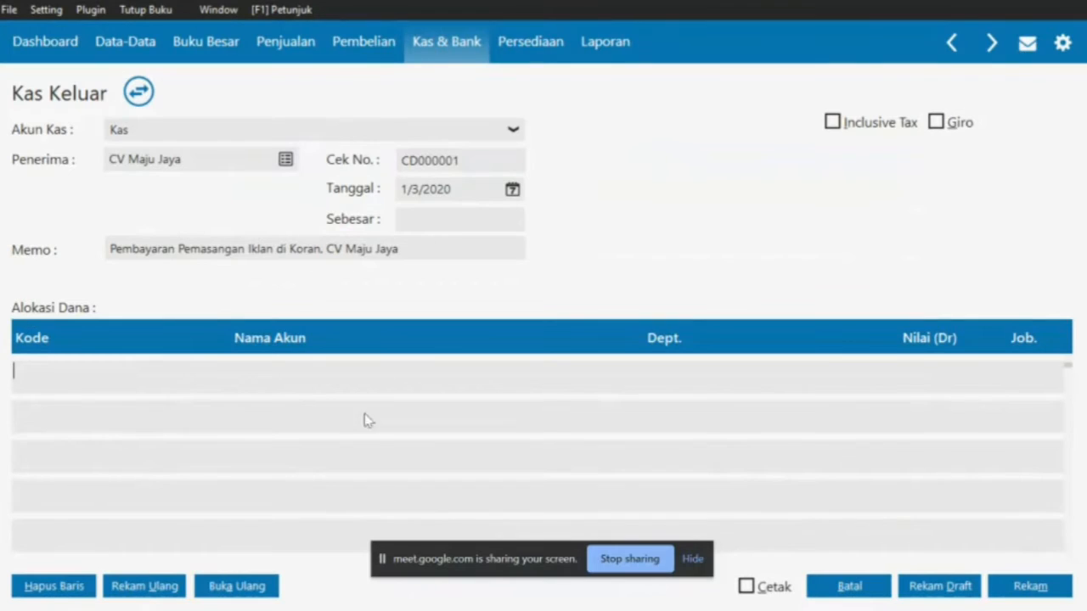
{"action": "double_click", "coordinate": [90, 383]}
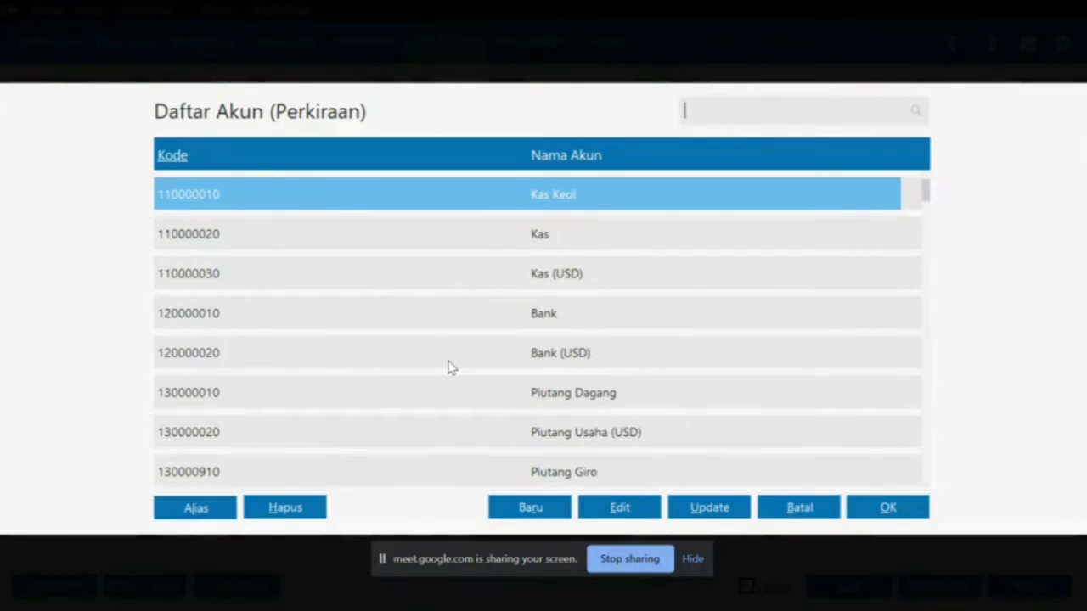
{"action": "key", "text": "Down"}
{"action": "key", "text": "Down"}
{"action": "key", "text": "Down"}
{"action": "key", "text": "Down"}
{"action": "key", "text": "Down"}
{"action": "key", "text": "Down"}
{"action": "key", "text": "Down"}
{"action": "key", "text": "Down"}
{"action": "key", "text": "Down"}
{"action": "key", "text": "Down"}
{"action": "key", "text": "Down"}
{"action": "key", "text": "Down"}
{"action": "key", "text": "Down"}
{"action": "key", "text": "Down"}
{"action": "key", "text": "Down"}
{"action": "key", "text": "Down"}
{"action": "key", "text": "Down"}
{"action": "key", "text": "Down"}
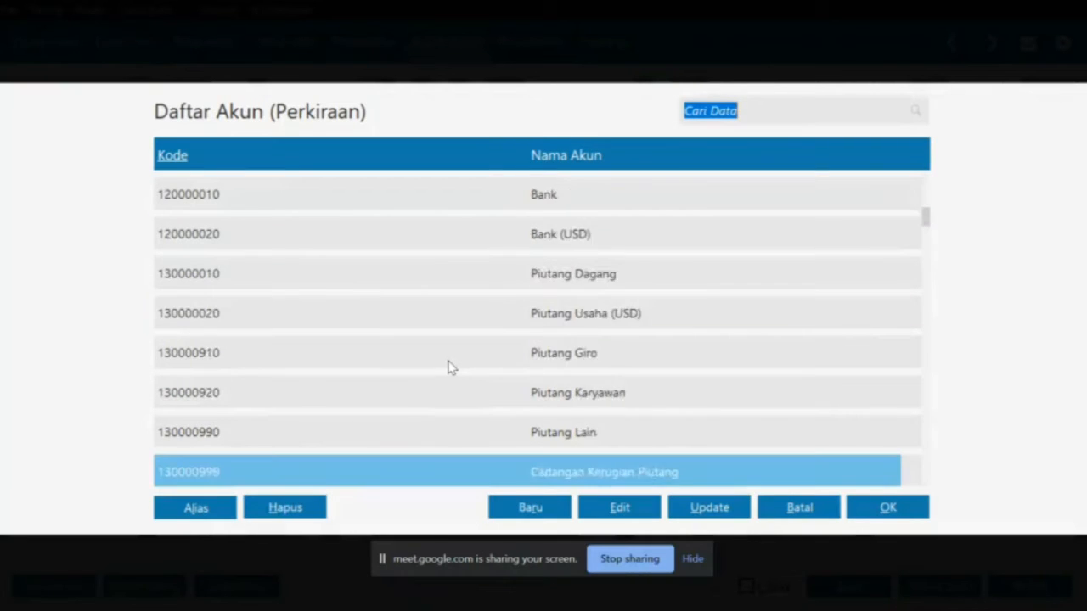
{"action": "key", "text": "Down"}
{"action": "key", "text": "Down"}
{"action": "key", "text": "Down"}
{"action": "key", "text": "Down"}
{"action": "key", "text": "Down"}
{"action": "key", "text": "Down"}
{"action": "key", "text": "Down"}
{"action": "key", "text": "Down"}
{"action": "key", "text": "Down"}
{"action": "key", "text": "Down"}
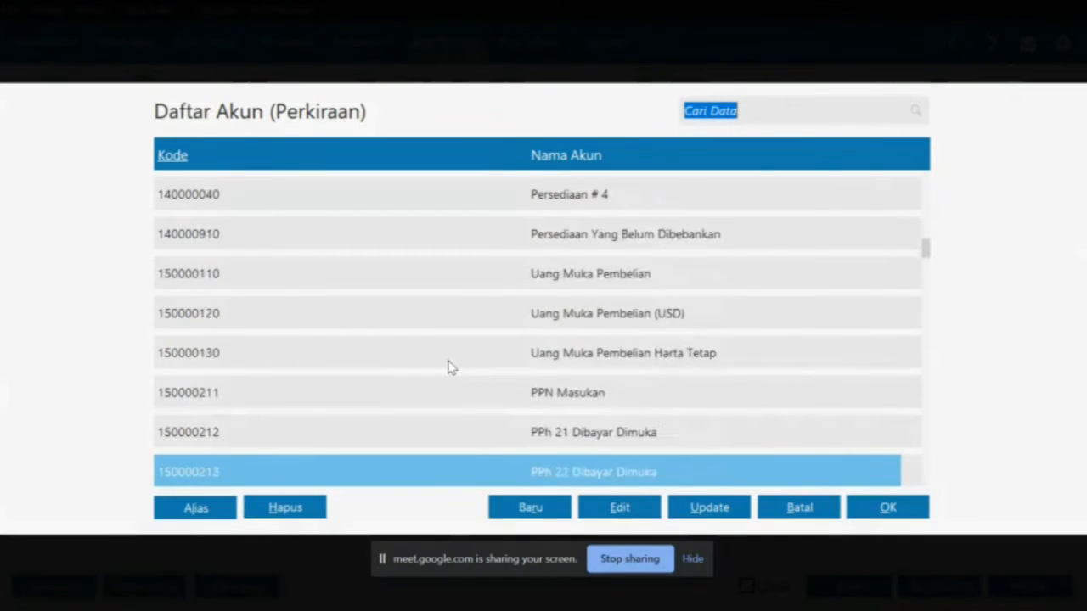
{"action": "key", "text": "Down"}
{"action": "key", "text": "Down"}
{"action": "key", "text": "Down"}
{"action": "key", "text": "Down"}
{"action": "key", "text": "Down"}
{"action": "key", "text": "Down"}
{"action": "key", "text": "Down"}
{"action": "key", "text": "Down"}
{"action": "key", "text": "Down"}
{"action": "key", "text": "Down"}
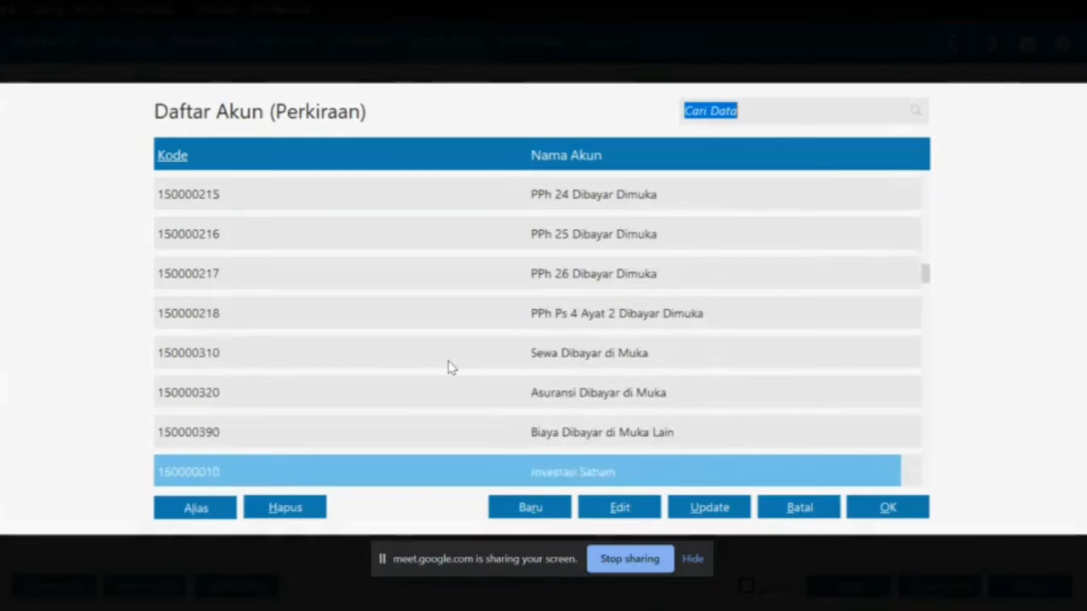
{"action": "key", "text": "Down"}
{"action": "key", "text": "Down"}
{"action": "key", "text": "Down"}
{"action": "key", "text": "Down"}
{"action": "key", "text": "Down"}
{"action": "key", "text": "Down"}
{"action": "key", "text": "Down"}
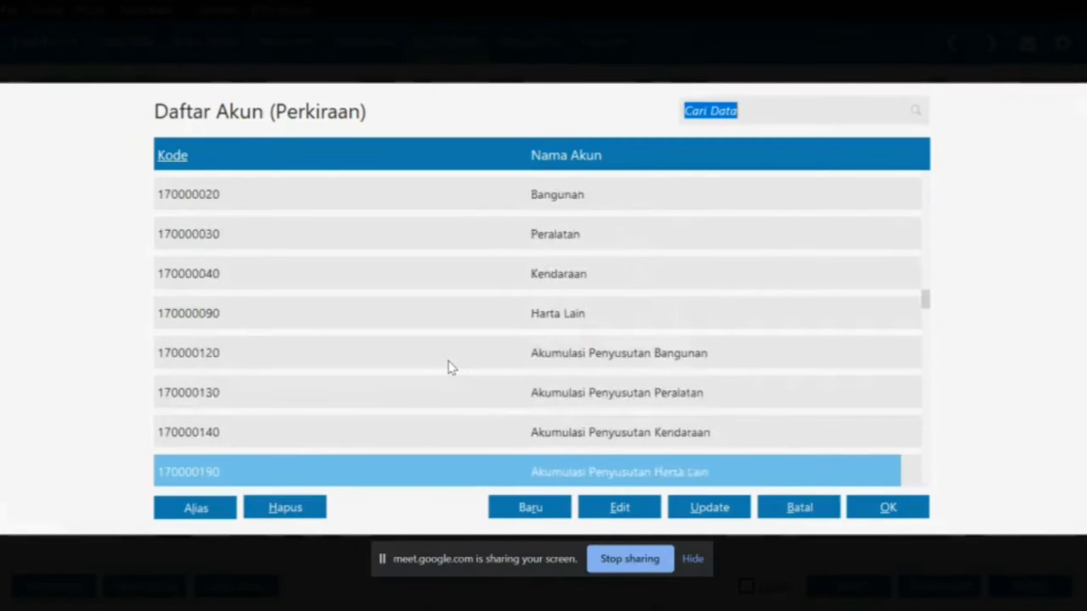
{"action": "key", "text": "Down"}
{"action": "key", "text": "Down"}
{"action": "key", "text": "Down"}
{"action": "key", "text": "Down"}
{"action": "key", "text": "Down"}
{"action": "key", "text": "Down"}
{"action": "key", "text": "Down"}
{"action": "key", "text": "Down"}
{"action": "key", "text": "Down"}
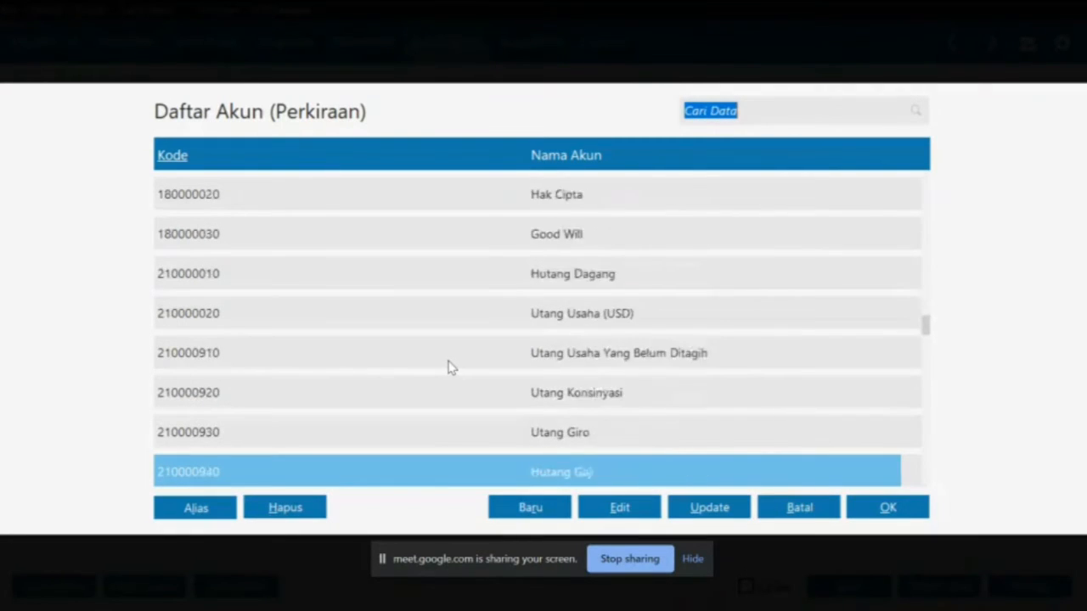
{"action": "key", "text": "Down"}
{"action": "key", "text": "Down"}
{"action": "key", "text": "Down"}
{"action": "key", "text": "Down"}
{"action": "key", "text": "Down"}
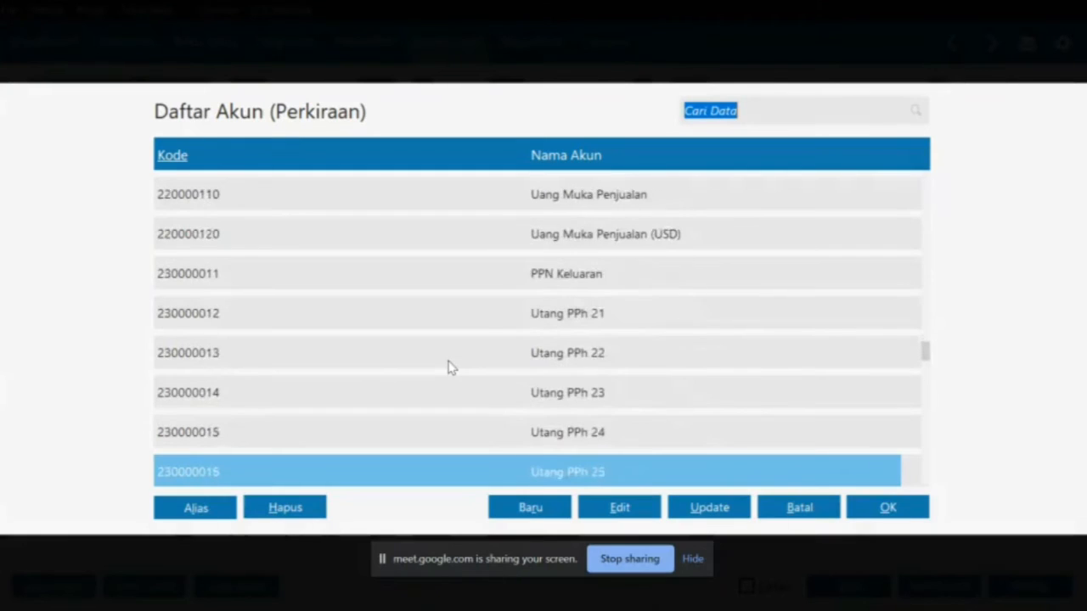
{"action": "key", "text": "Down"}
{"action": "key", "text": "Down"}
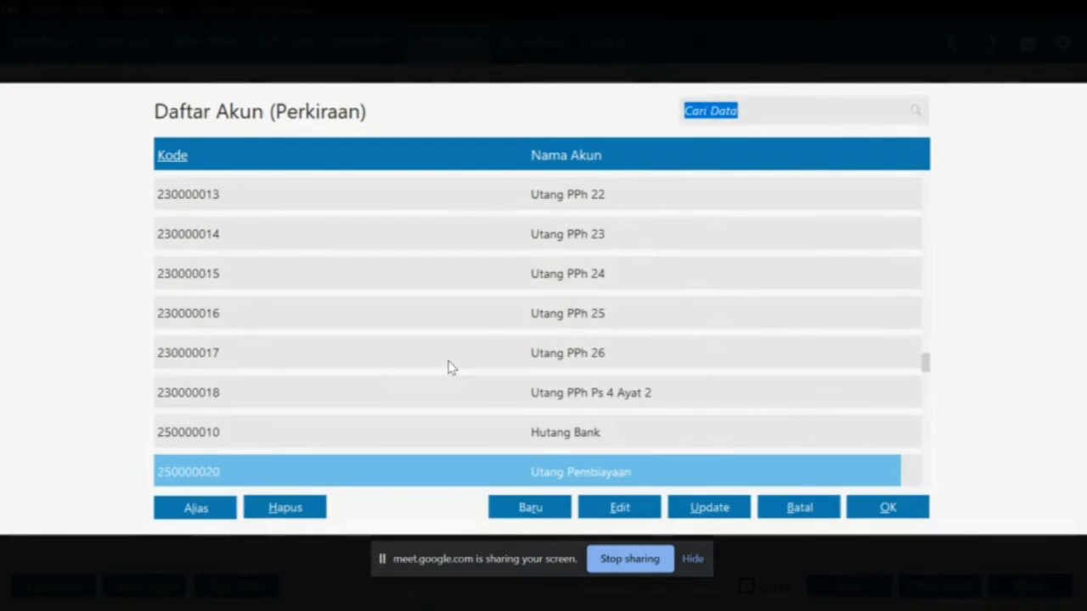
{"action": "key", "text": "Down"}
{"action": "key", "text": "Down"}
{"action": "key", "text": "Down"}
{"action": "key", "text": "Down"}
{"action": "key", "text": "Down"}
{"action": "key", "text": "Down"}
{"action": "key", "text": "Down"}
{"action": "key", "text": "Down"}
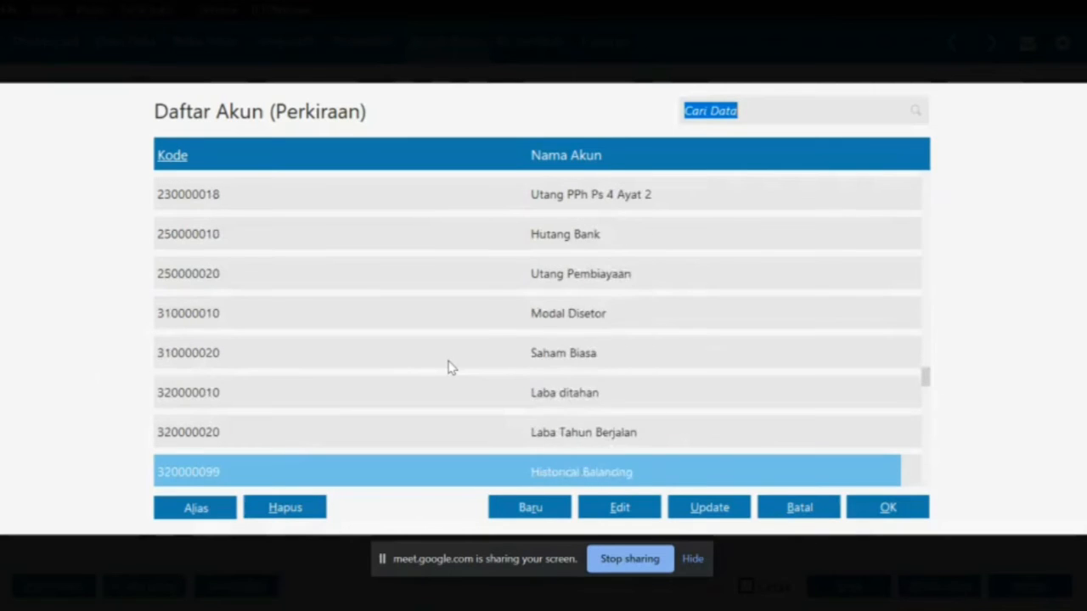
{"action": "key", "text": "Down"}
{"action": "key", "text": "Down"}
{"action": "key", "text": "Down"}
{"action": "key", "text": "Down"}
{"action": "key", "text": "Down"}
{"action": "key", "text": "Down"}
{"action": "key", "text": "Down"}
{"action": "key", "text": "Down"}
{"action": "key", "text": "Down"}
{"action": "key", "text": "Down"}
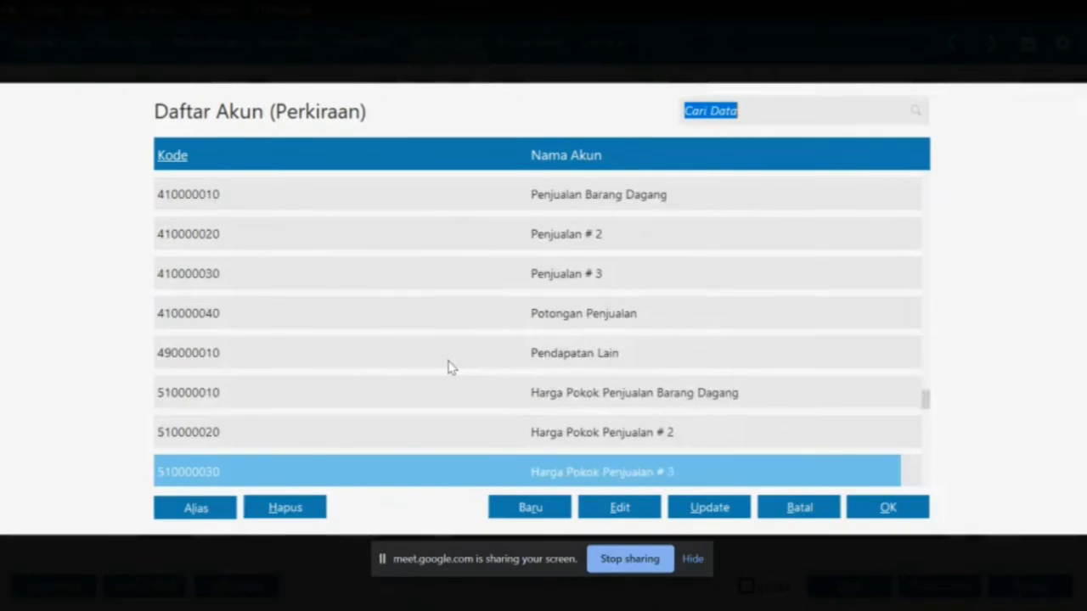
{"action": "key", "text": "Down"}
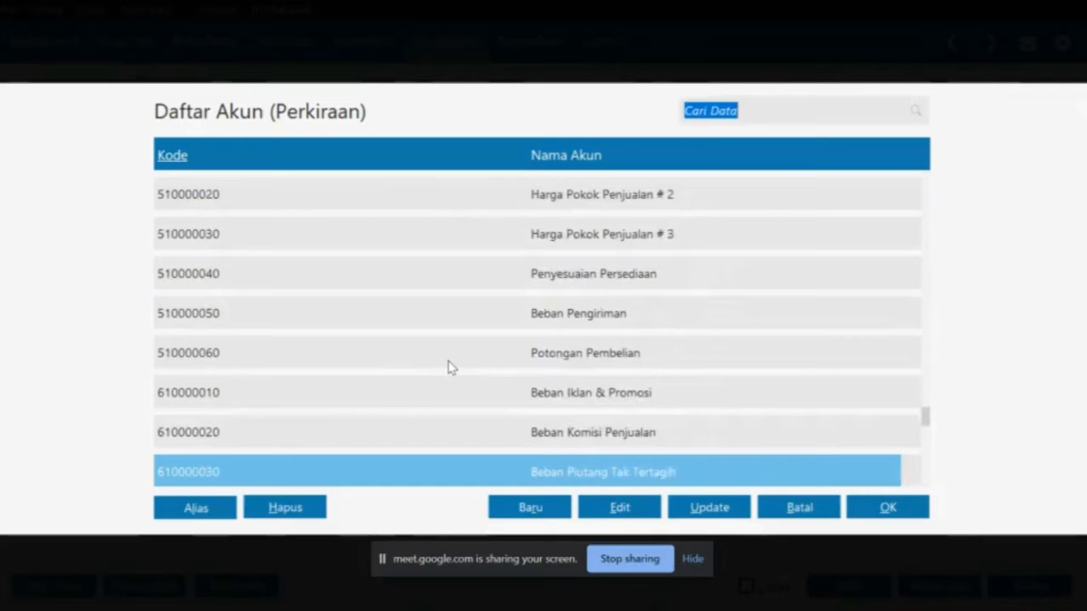
{"action": "key", "text": "Down"}
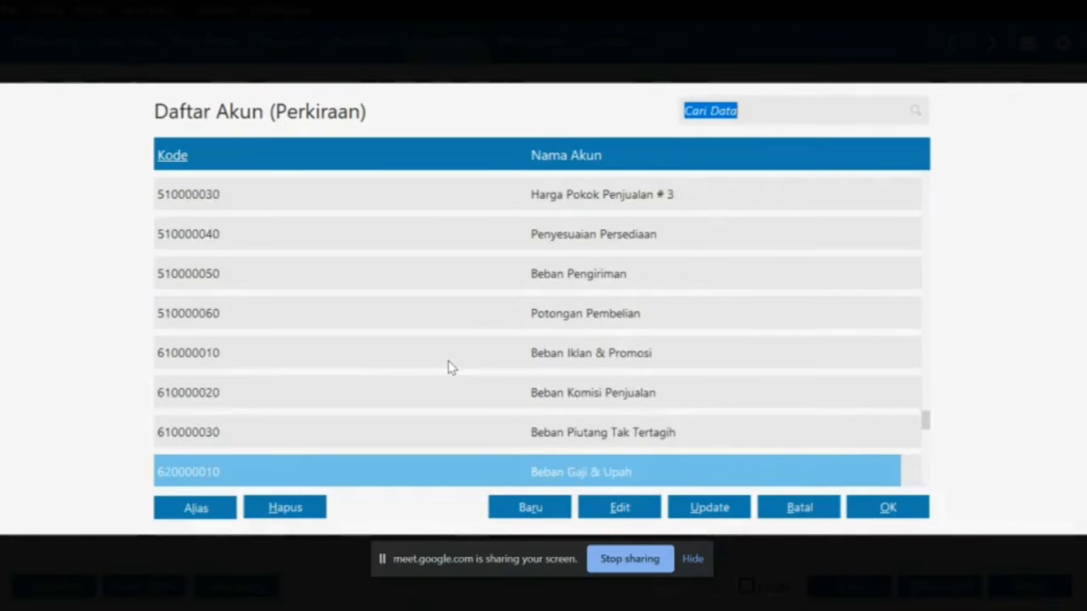
{"action": "left_click", "coordinate": [495, 363]}
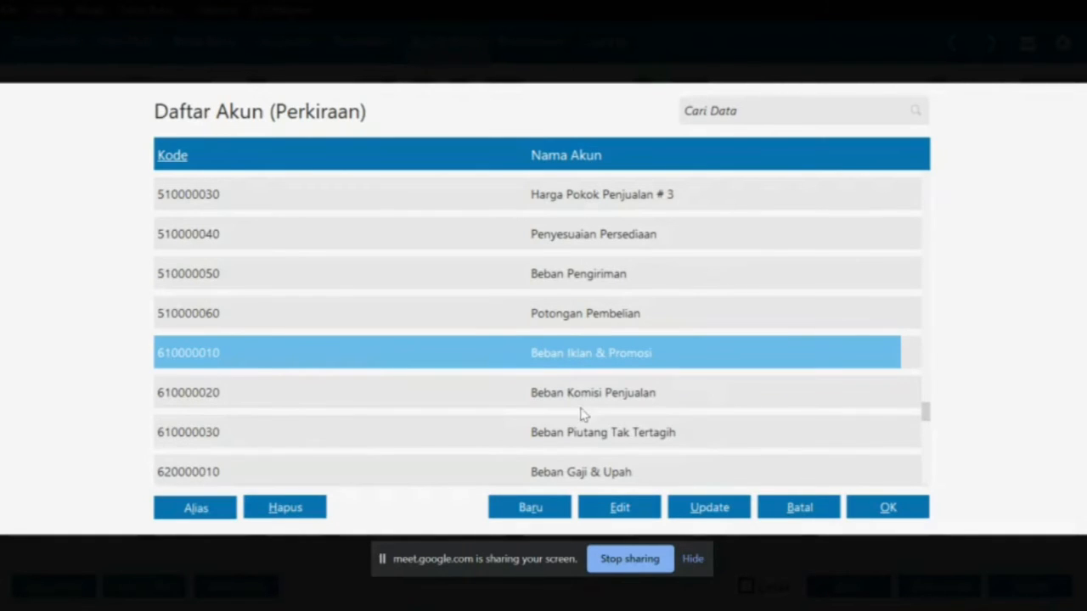
Compare the Beban Iklan & Promosi account name with the PDF, then go to the Penjualan module
{"action": "left_click", "coordinate": [600, 506]}
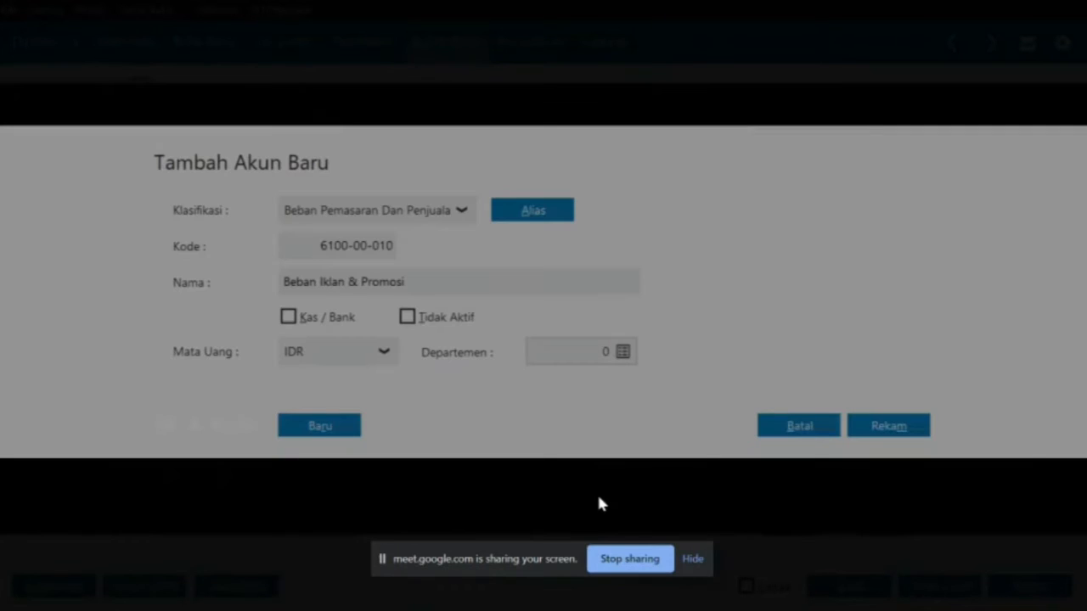
{"action": "double_click", "coordinate": [485, 284]}
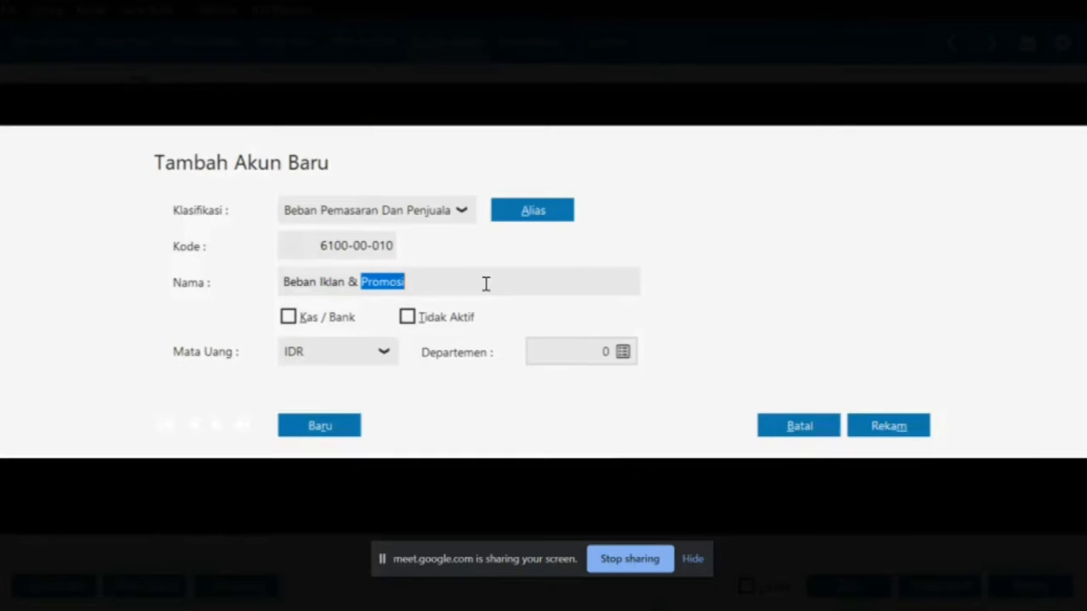
{"action": "key", "text": "alt+Tab"}
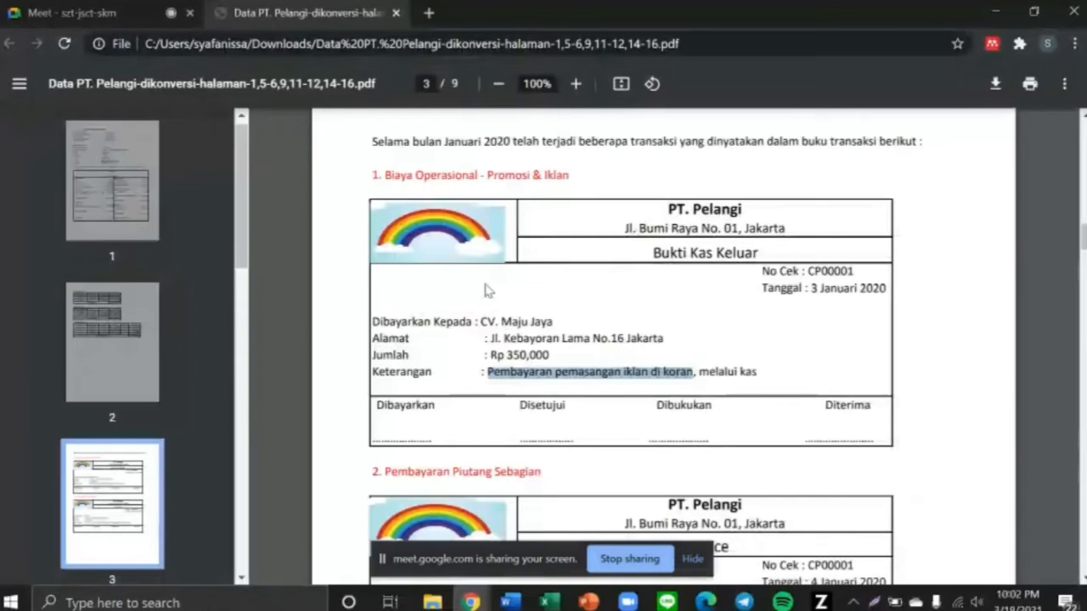
{"action": "key", "text": "alt+Tab"}
{"action": "left_click", "coordinate": [449, 286]}
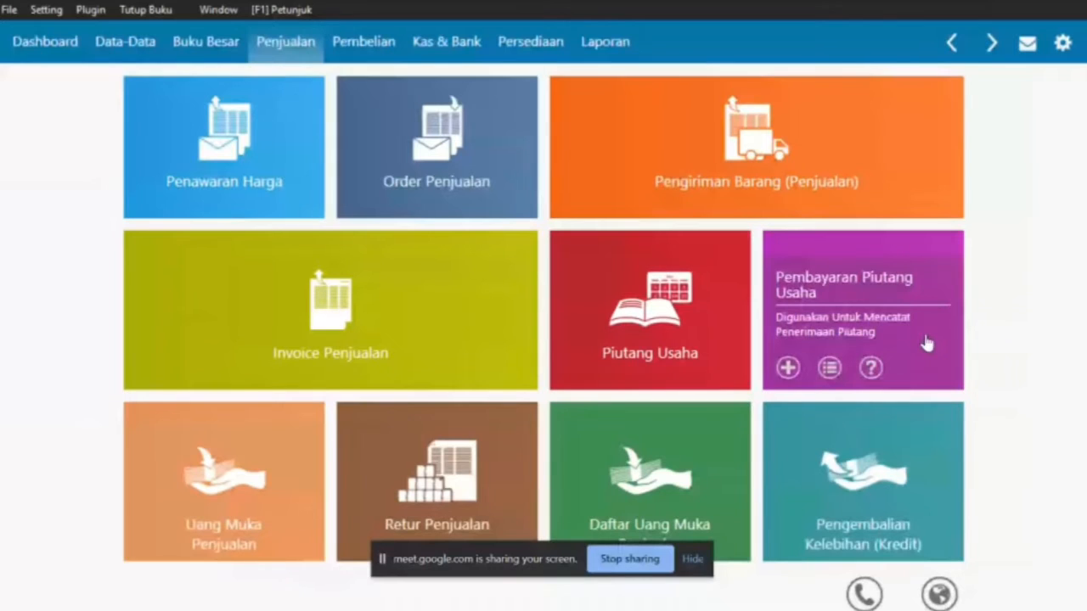
Start a new Pembayaran Piutang Usaha entry received into the Kas account, checked against the PDF
{"action": "left_click", "coordinate": [848, 327]}
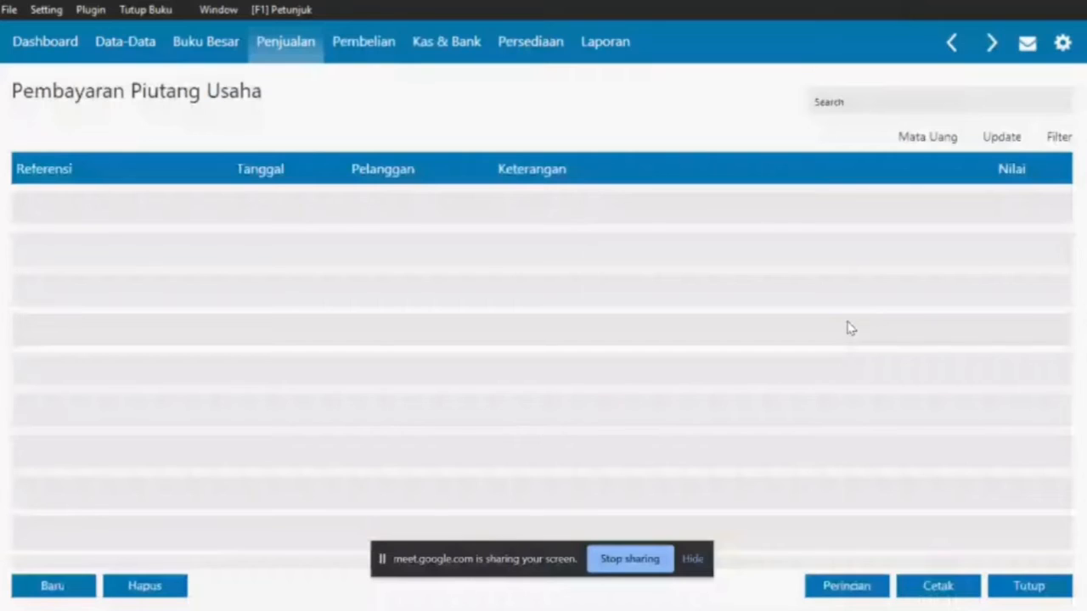
{"action": "left_click", "coordinate": [68, 585]}
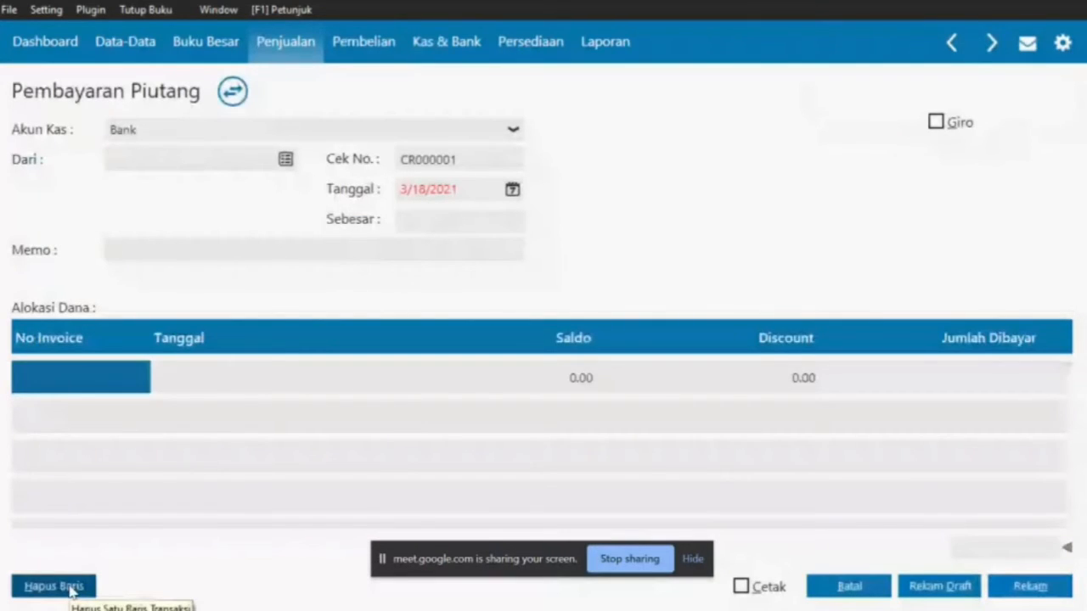
{"action": "left_click", "coordinate": [515, 134]}
{"action": "left_click", "coordinate": [370, 179]}
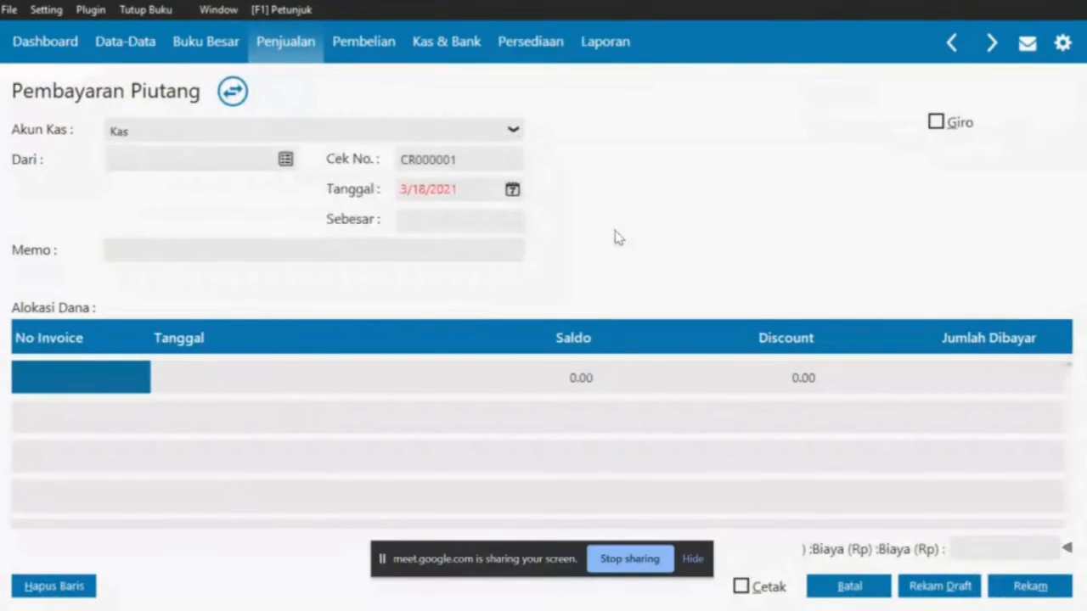
{"action": "key", "text": "alt+Tab"}
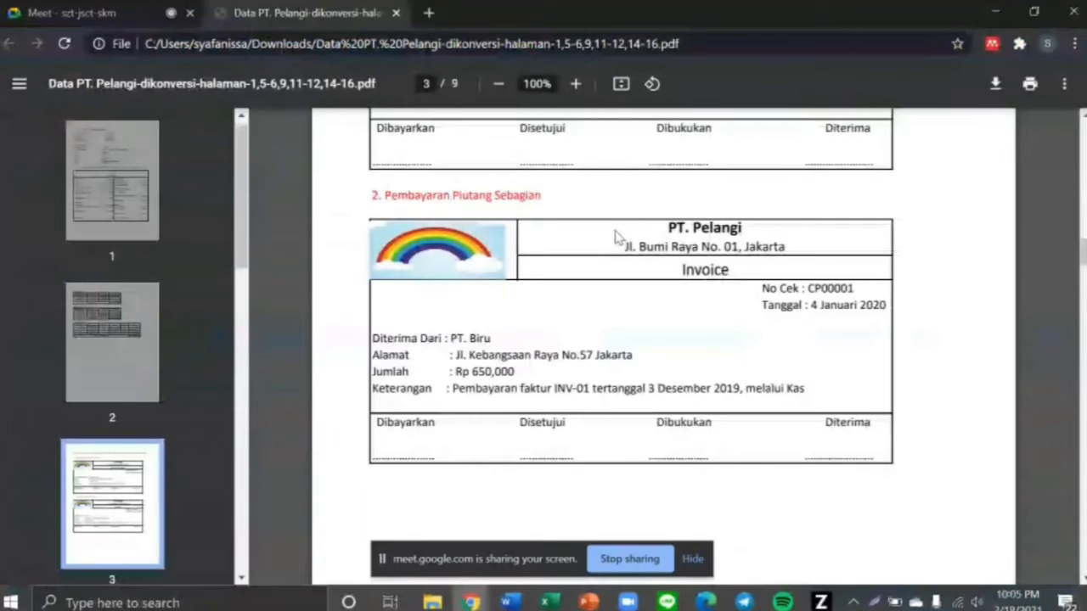
{"action": "left_click_drag", "start_coordinate": [745, 388], "coordinate": [812, 390]}
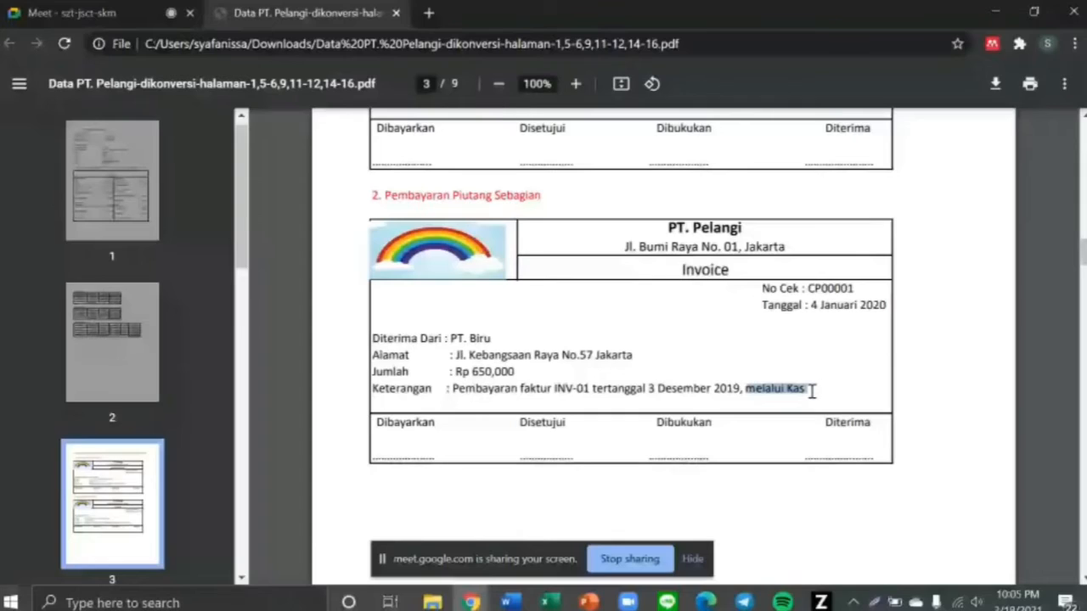
{"action": "key", "text": "alt+Tab"}
Choose PT Biru as the paying customer, confirmed against the PDF receipt
{"action": "left_click", "coordinate": [283, 161]}
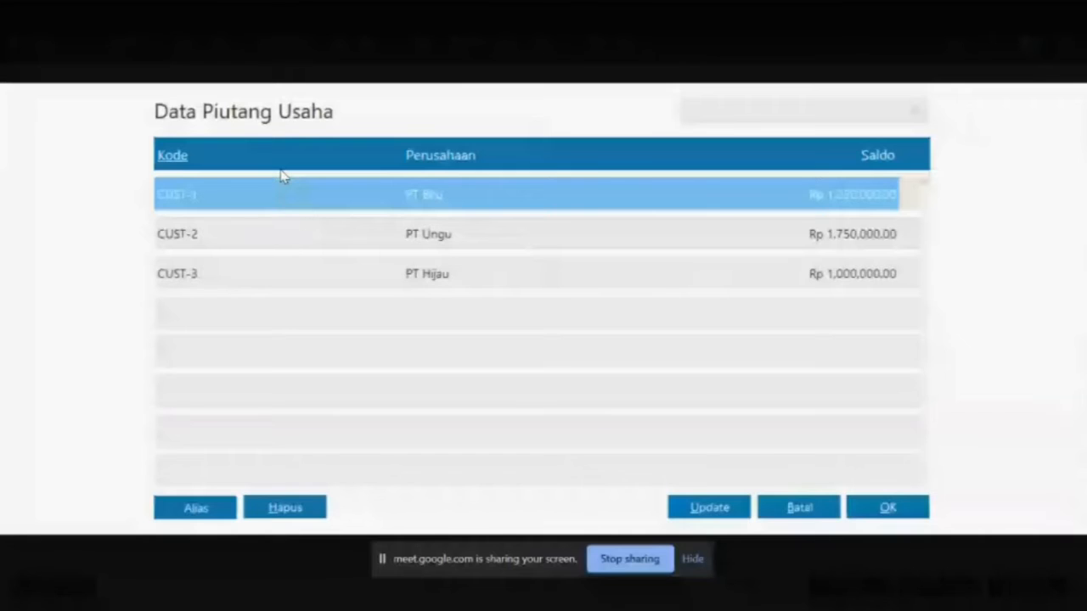
{"action": "key", "text": "alt+Tab"}
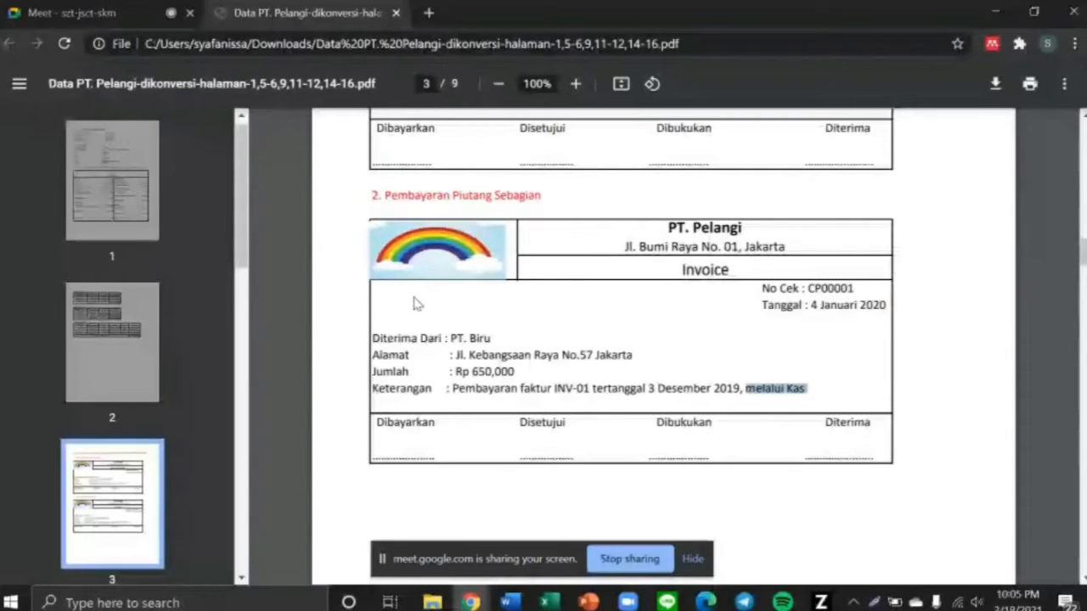
{"action": "key", "text": "alt+Tab"}
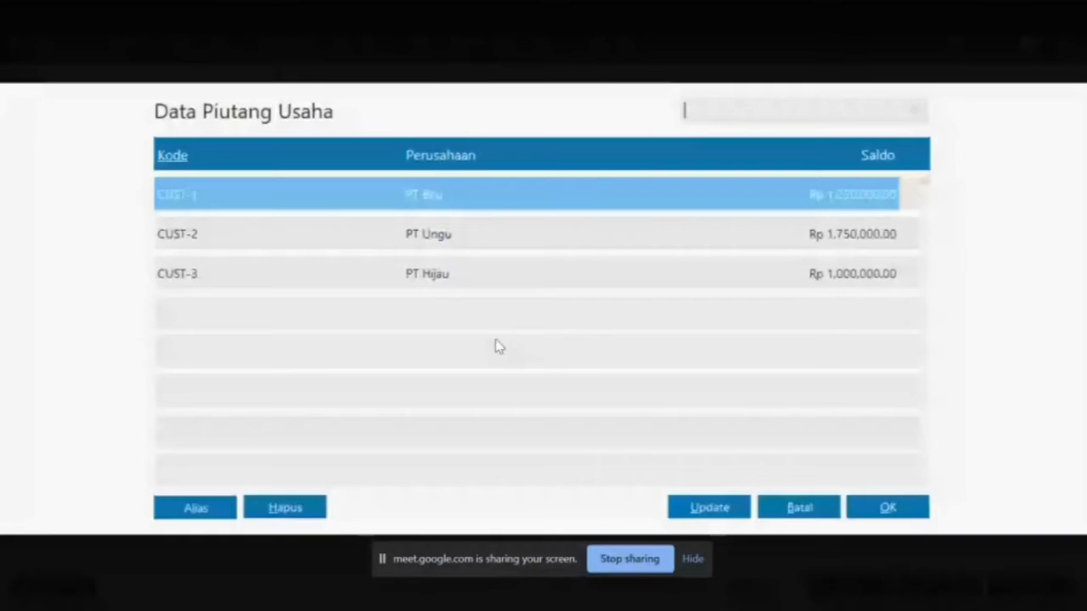
{"action": "double_click", "coordinate": [466, 203]}
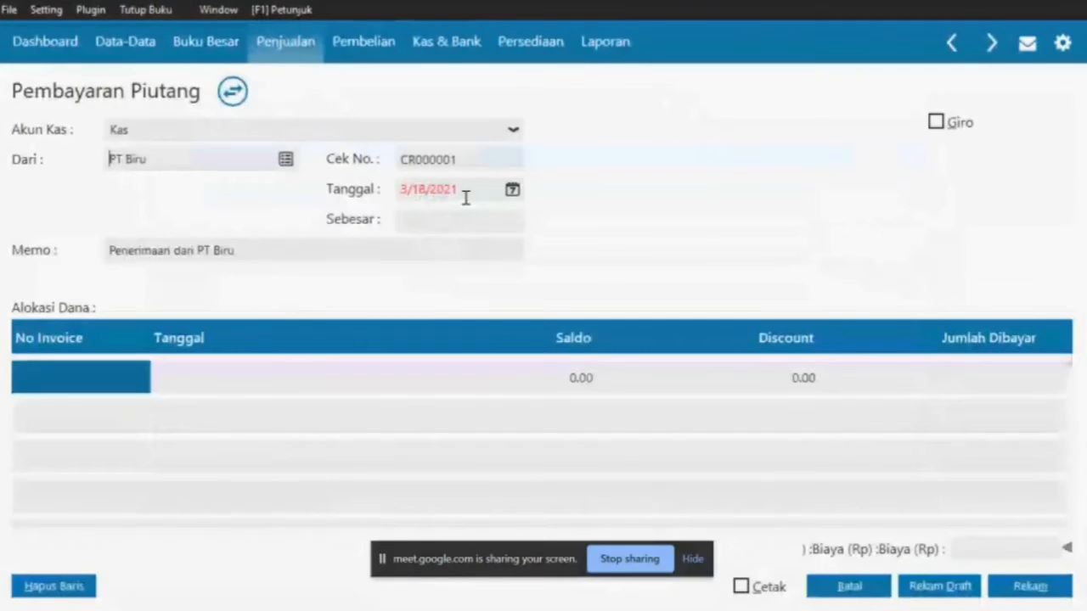
{"action": "key", "text": "alt+Tab"}
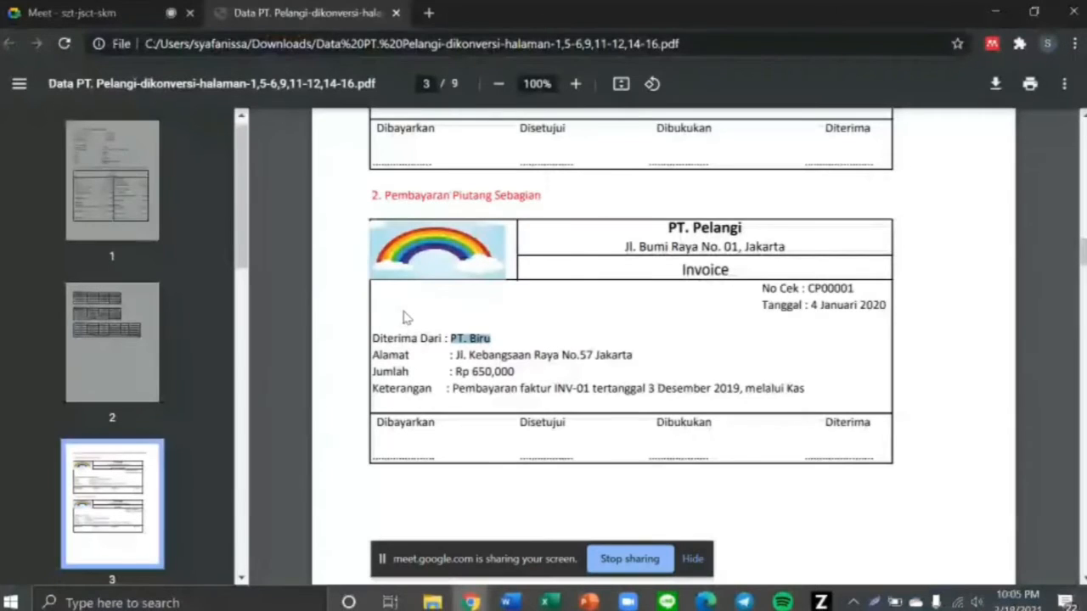
Change the memo to 'Pembayaran Faktur INV-01 dari PT Biru' and note the receipt date 4 Januari 2020
{"action": "left_click_drag", "start_coordinate": [453, 388], "coordinate": [590, 388]}
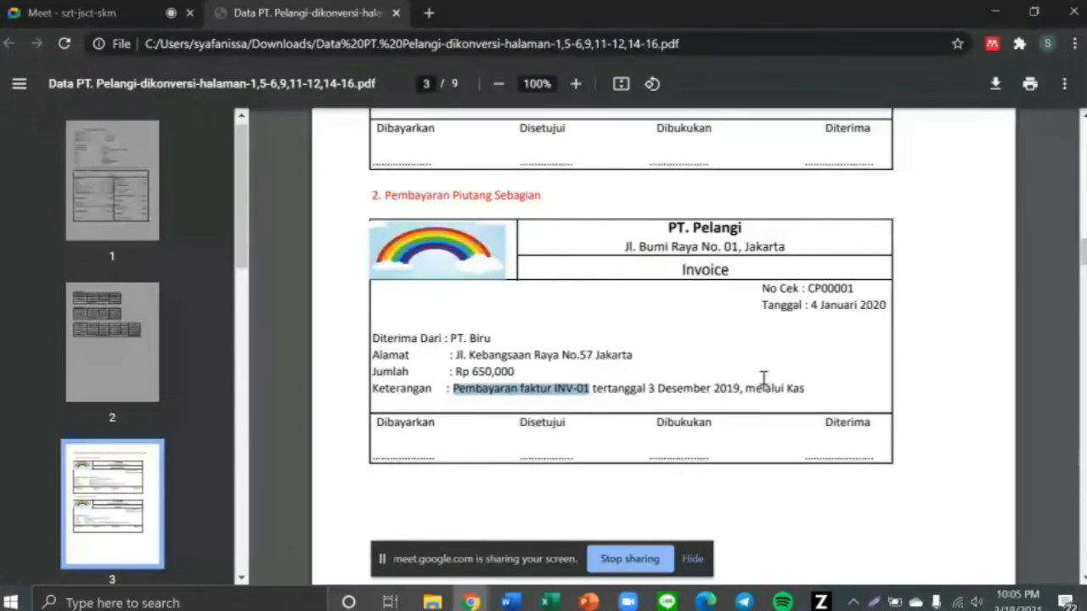
{"action": "key", "text": "alt+Tab"}
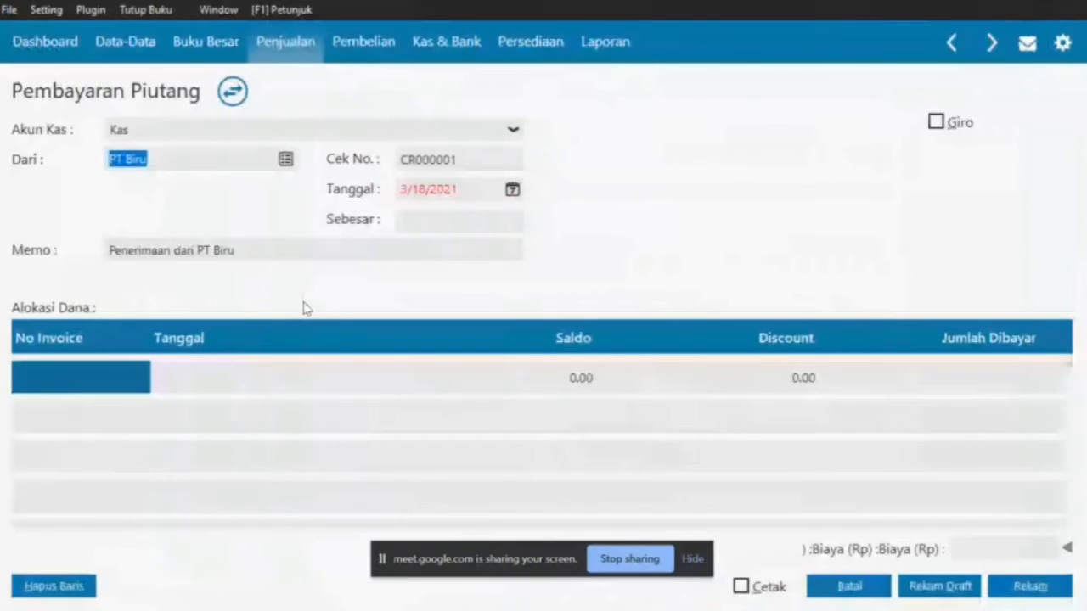
{"action": "left_click", "coordinate": [177, 251]}
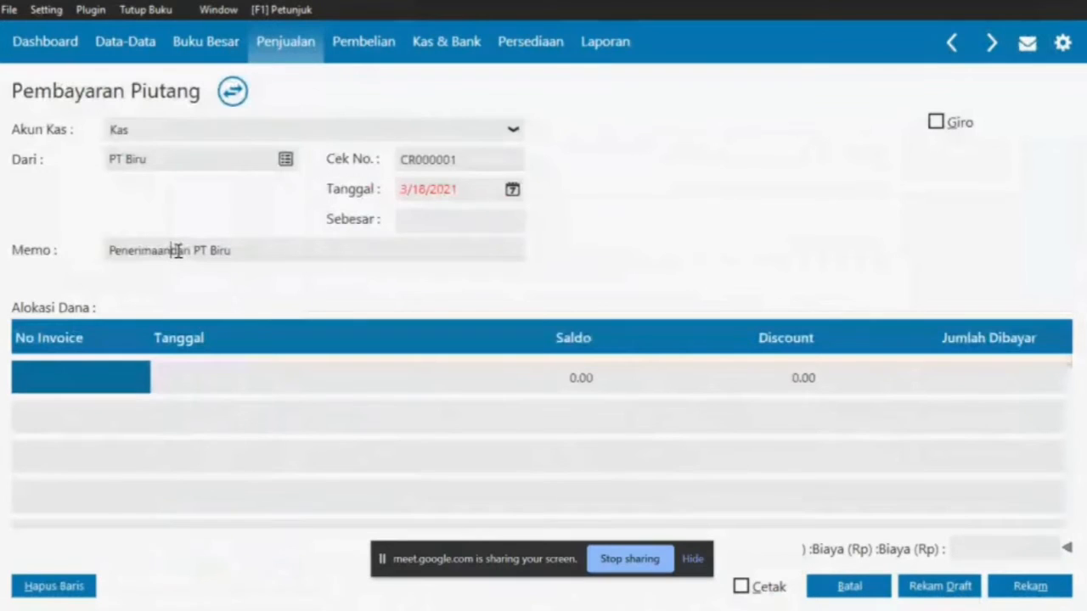
{"action": "key", "text": "ctrl+BackSpace"}
{"action": "type", "text": "Pembayaran Fakt"}
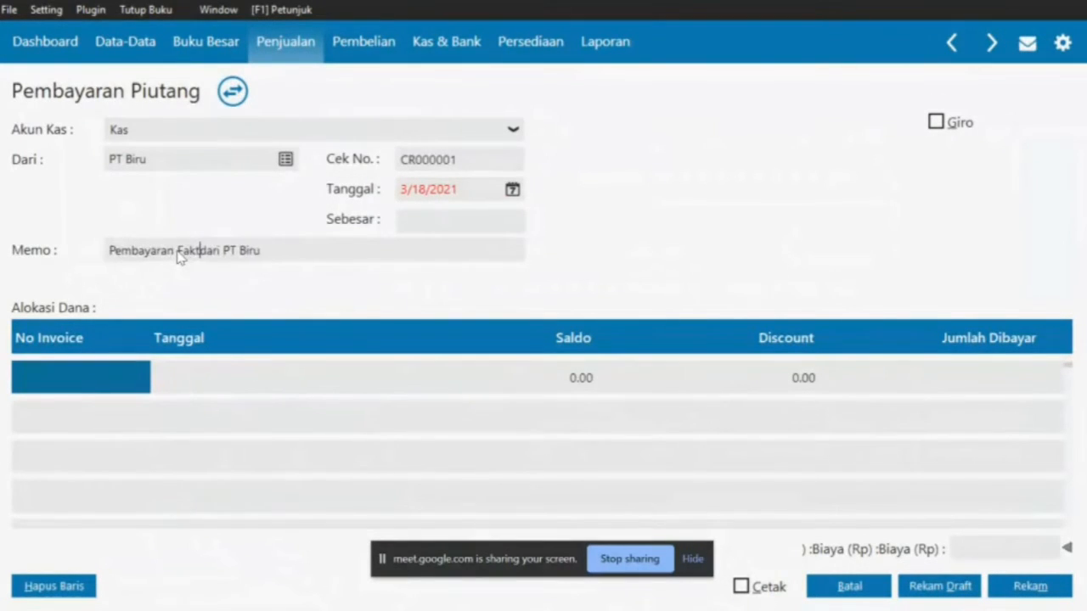
{"action": "type", "text": "ur INV-01"}
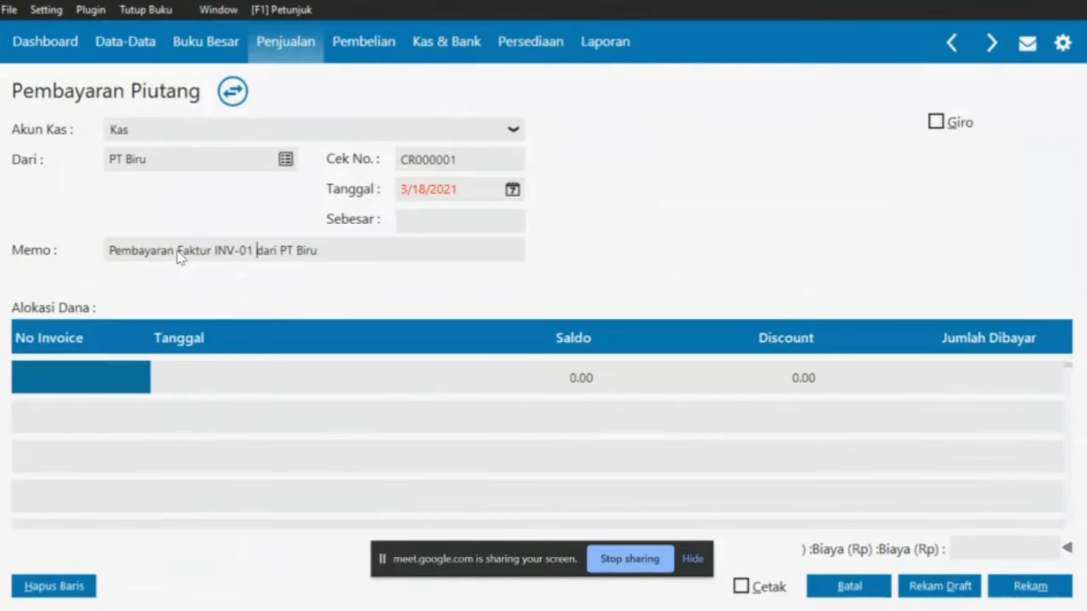
{"action": "key", "text": "alt+Tab"}
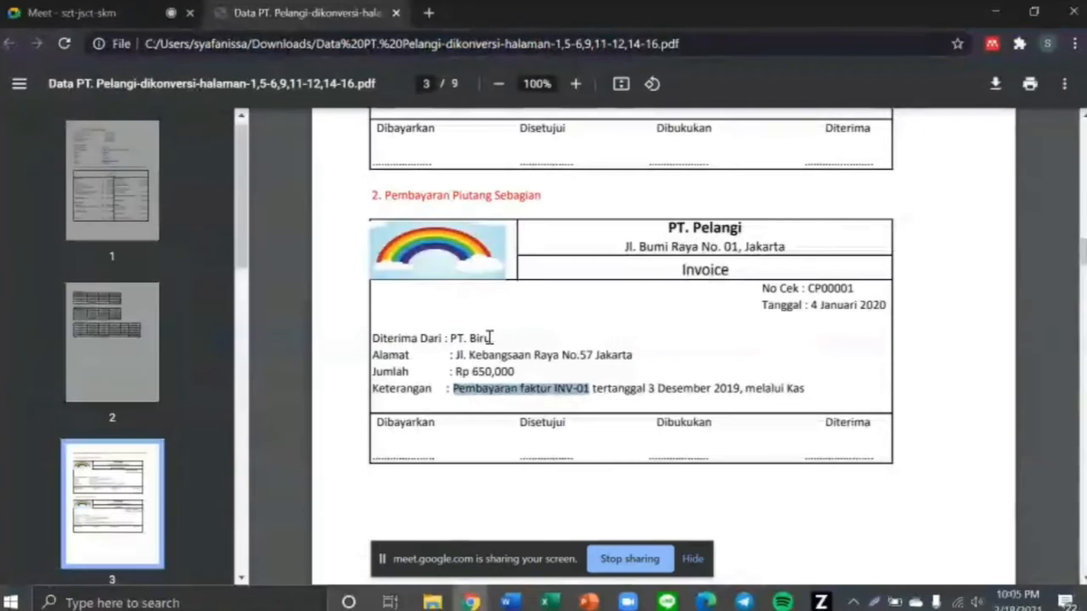
{"action": "left_click_drag", "start_coordinate": [807, 303], "coordinate": [895, 303]}
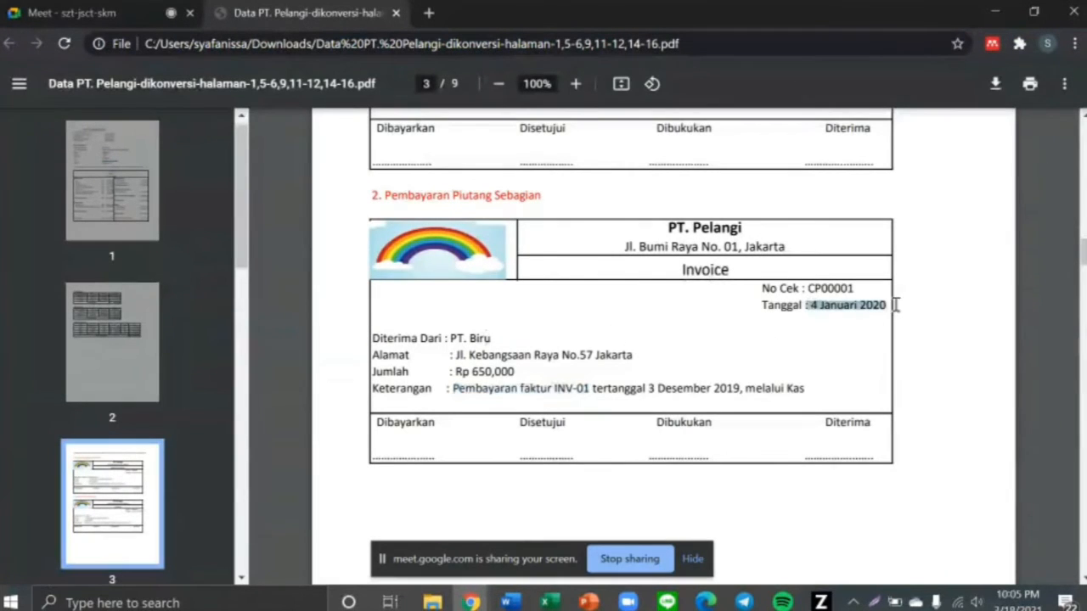
{"action": "key", "text": "alt+Tab"}
Set the payment date to 4 January 2020 using the calendar's month arrows
{"action": "left_click", "coordinate": [517, 189]}
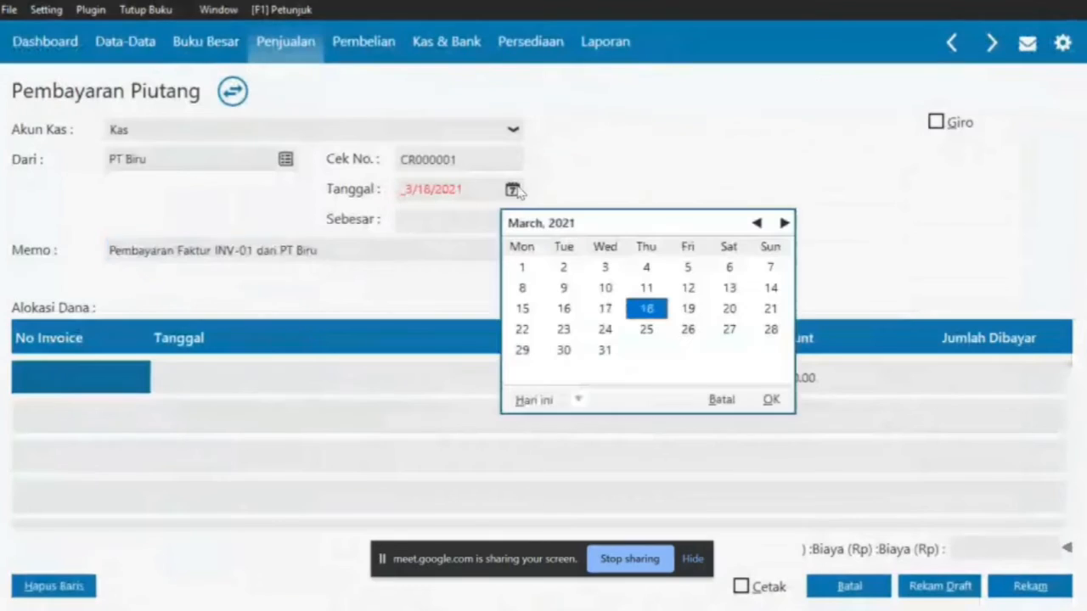
{"action": "left_click", "coordinate": [756, 222]}
{"action": "left_click", "coordinate": [756, 223]}
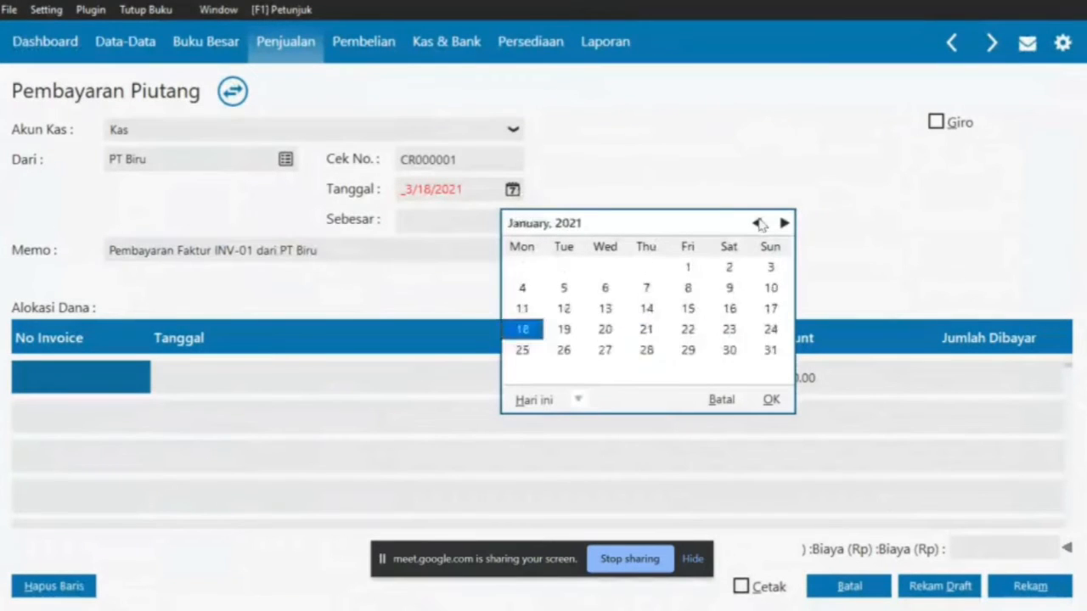
{"action": "left_click", "coordinate": [756, 222]}
{"action": "left_click", "coordinate": [757, 223]}
{"action": "left_click", "coordinate": [756, 223]}
{"action": "left_click", "coordinate": [757, 222]}
{"action": "left_click", "coordinate": [756, 222]}
{"action": "left_click", "coordinate": [757, 222]}
{"action": "left_click", "coordinate": [757, 222]}
{"action": "left_click", "coordinate": [756, 223]}
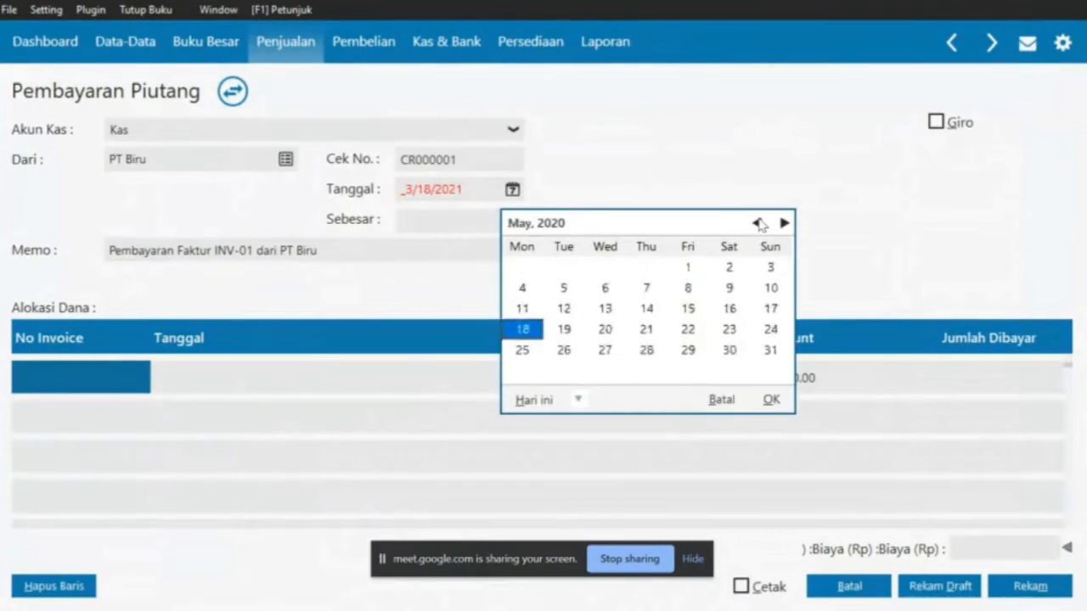
{"action": "left_click", "coordinate": [757, 223]}
{"action": "left_click", "coordinate": [756, 222]}
{"action": "triple_click", "coordinate": [756, 223]}
{"action": "left_click", "coordinate": [756, 222]}
{"action": "left_click", "coordinate": [757, 222]}
{"action": "left_click", "coordinate": [757, 222]}
{"action": "left_click", "coordinate": [756, 222]}
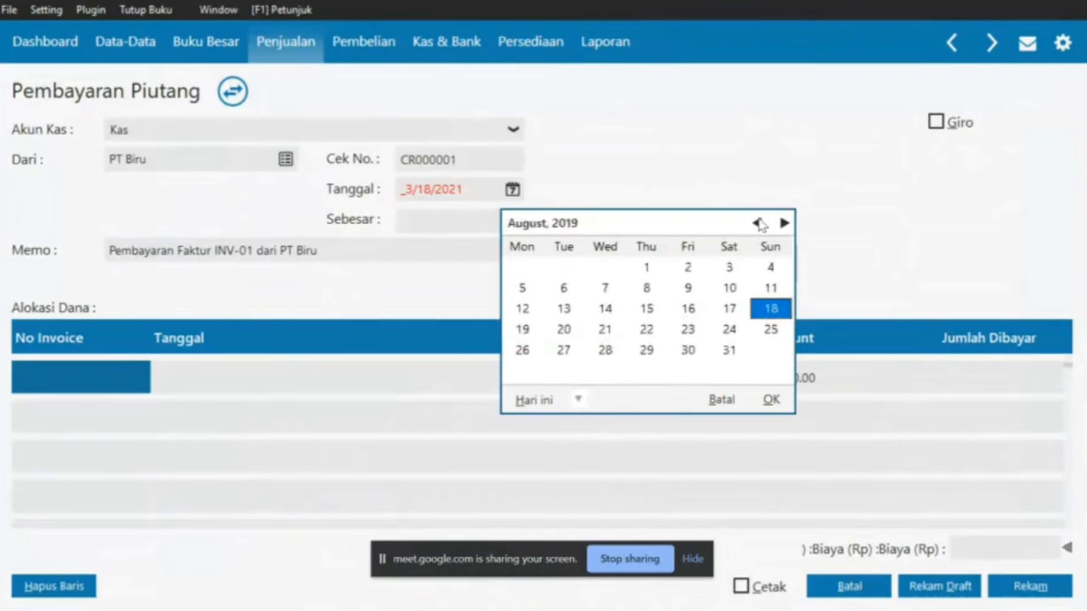
{"action": "left_click", "coordinate": [783, 223]}
{"action": "left_click", "coordinate": [783, 222]}
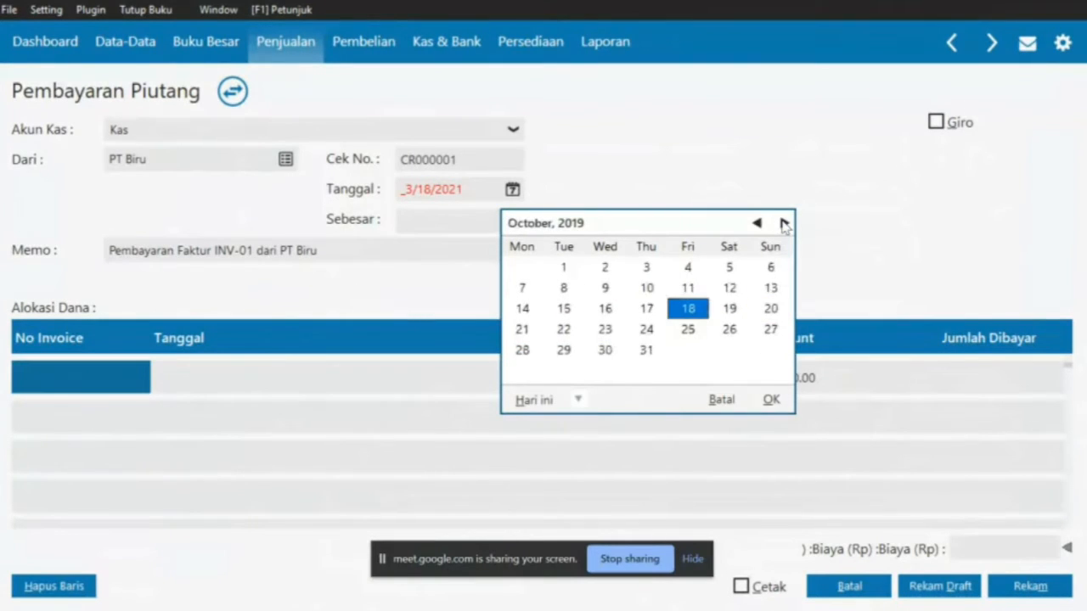
{"action": "left_click", "coordinate": [782, 222]}
{"action": "left_click", "coordinate": [782, 223]}
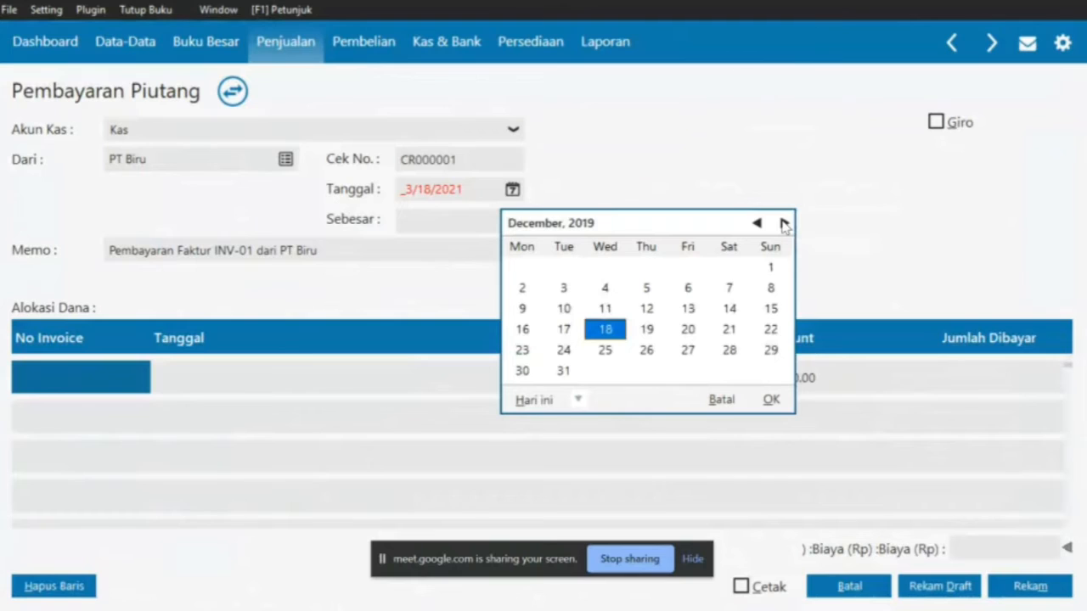
{"action": "left_click", "coordinate": [783, 223]}
{"action": "left_click", "coordinate": [733, 268]}
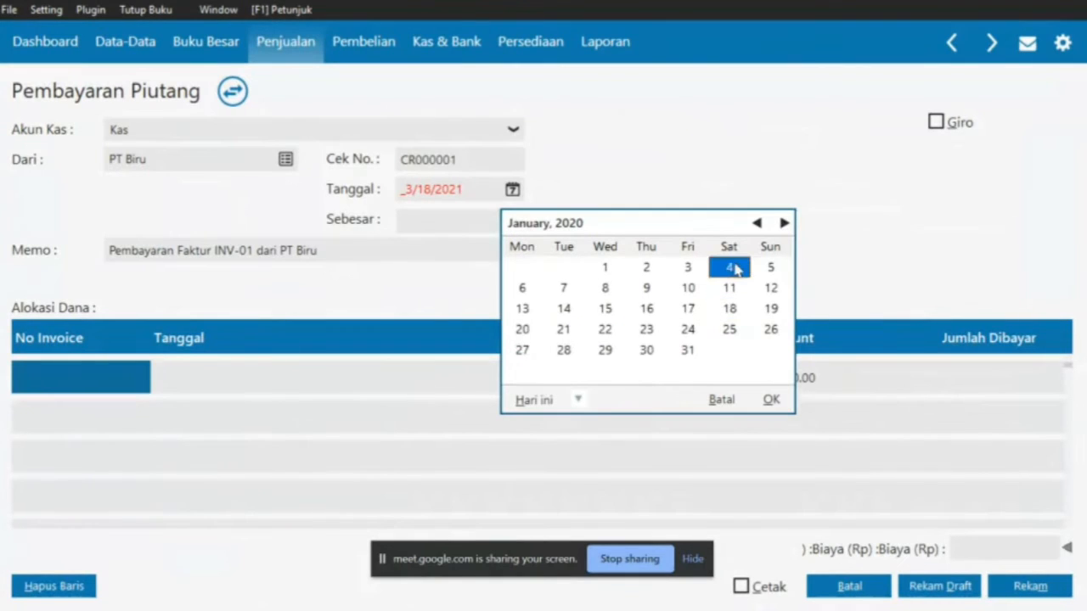
{"action": "left_click", "coordinate": [769, 399]}
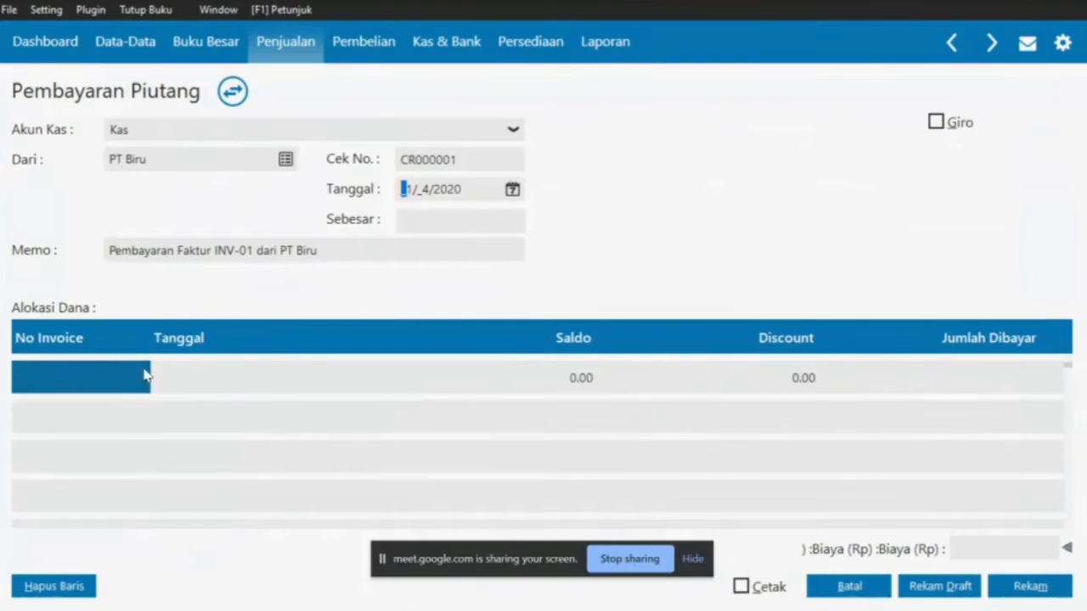
{"action": "left_click", "coordinate": [116, 381]}
Select invoice INV-01 for the payment and look up the 650,000 partial payment in the PDF
{"action": "double_click", "coordinate": [116, 380]}
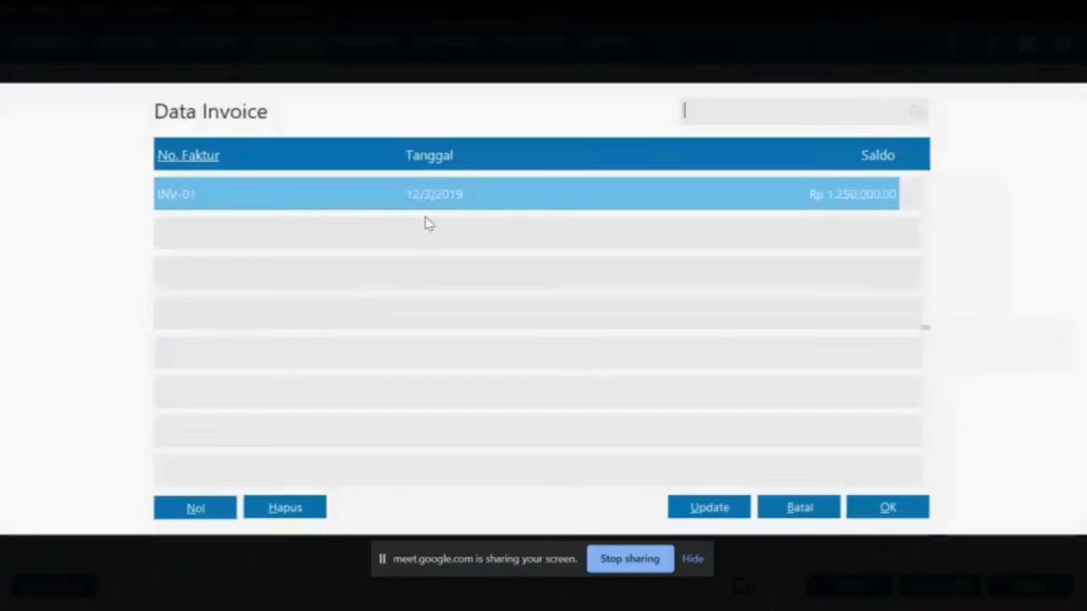
{"action": "double_click", "coordinate": [536, 204]}
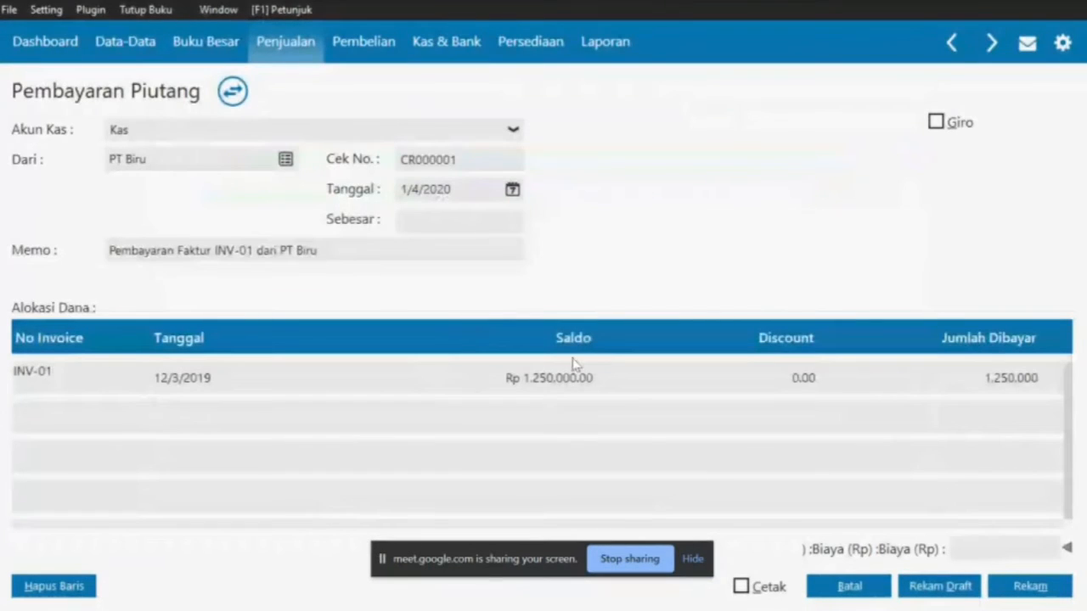
{"action": "key", "text": "alt+Tab"}
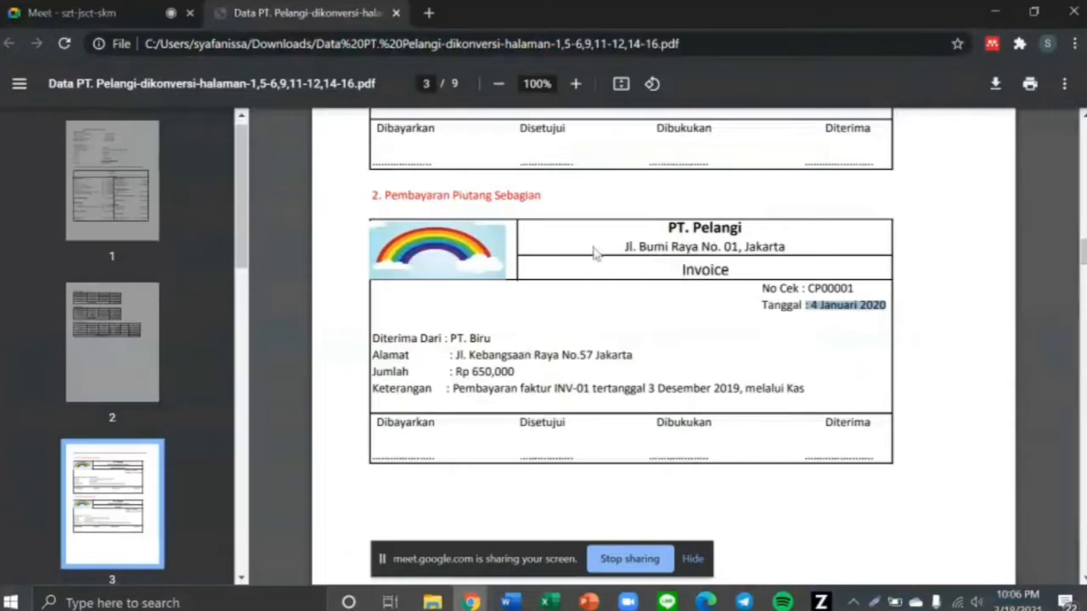
{"action": "left_click_drag", "start_coordinate": [381, 198], "coordinate": [551, 210]}
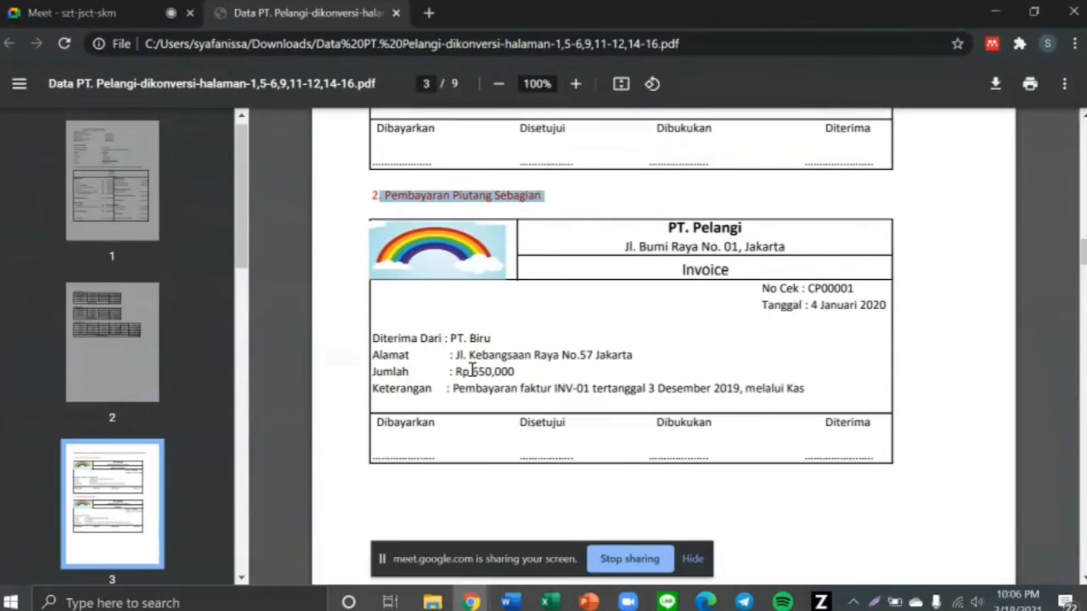
{"action": "left_click_drag", "start_coordinate": [468, 375], "coordinate": [525, 374]}
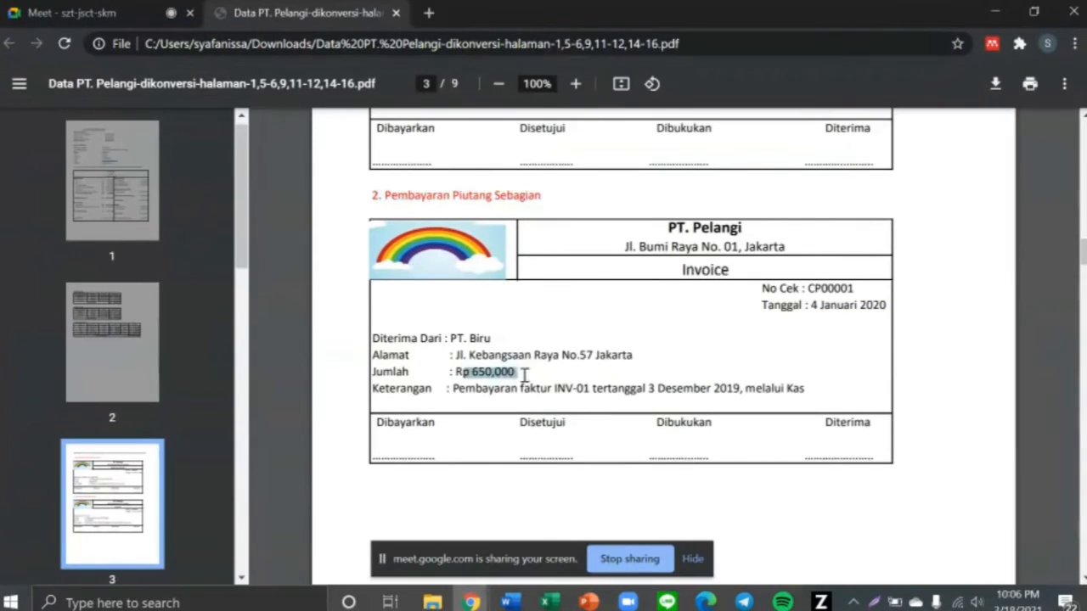
{"action": "key", "text": "alt+Tab"}
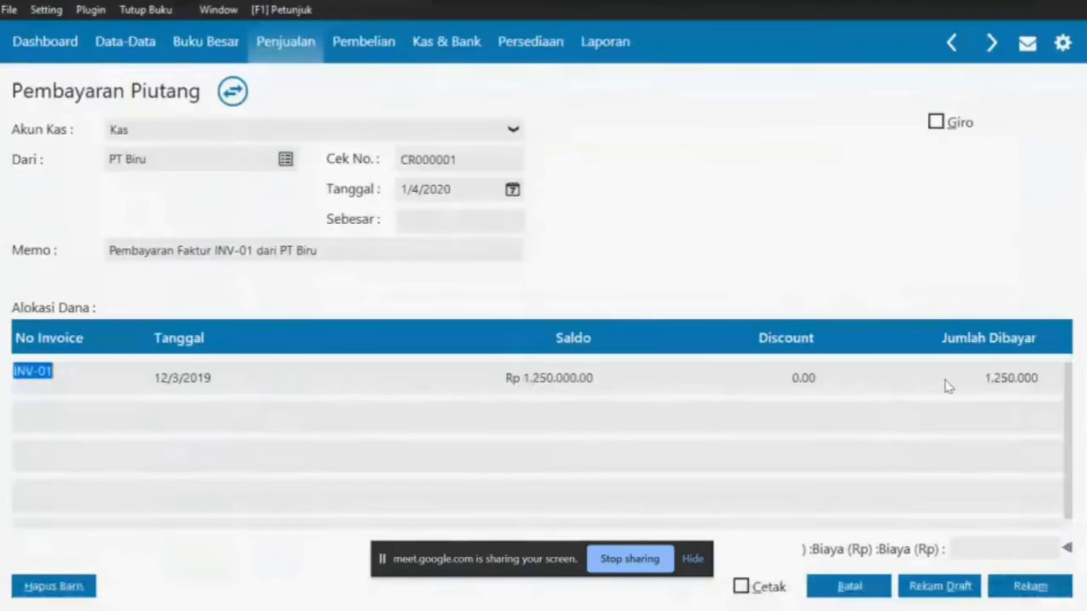
Enter 650,000 paid against INV-01, fill the receipt total from it, and save the receipt
{"action": "left_click", "coordinate": [947, 383]}
{"action": "type", "text": "65"}
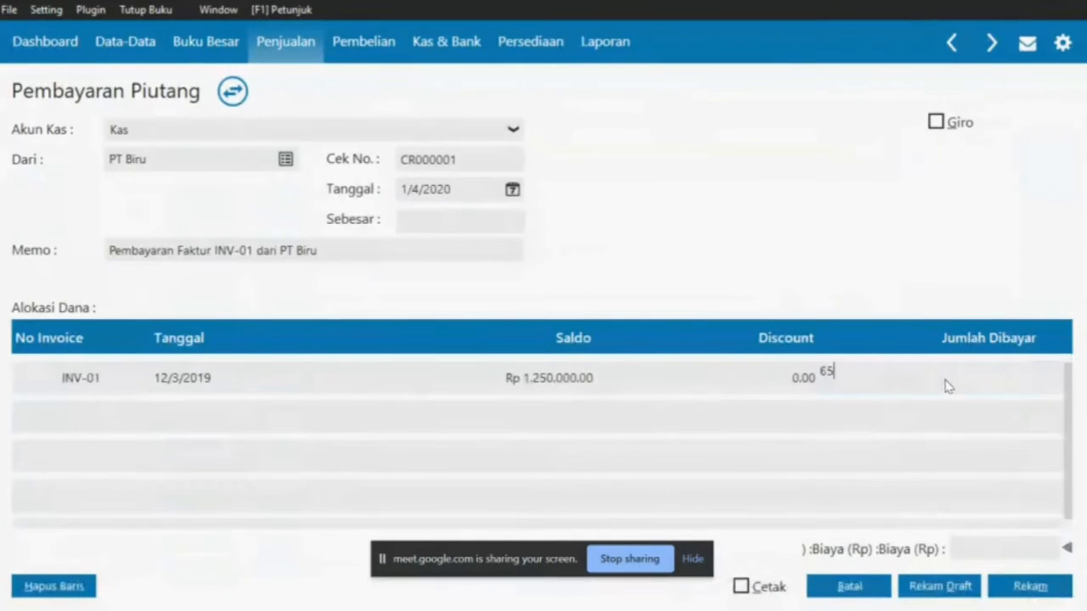
{"action": "type", "text": "0000"}
{"action": "key", "text": "Return"}
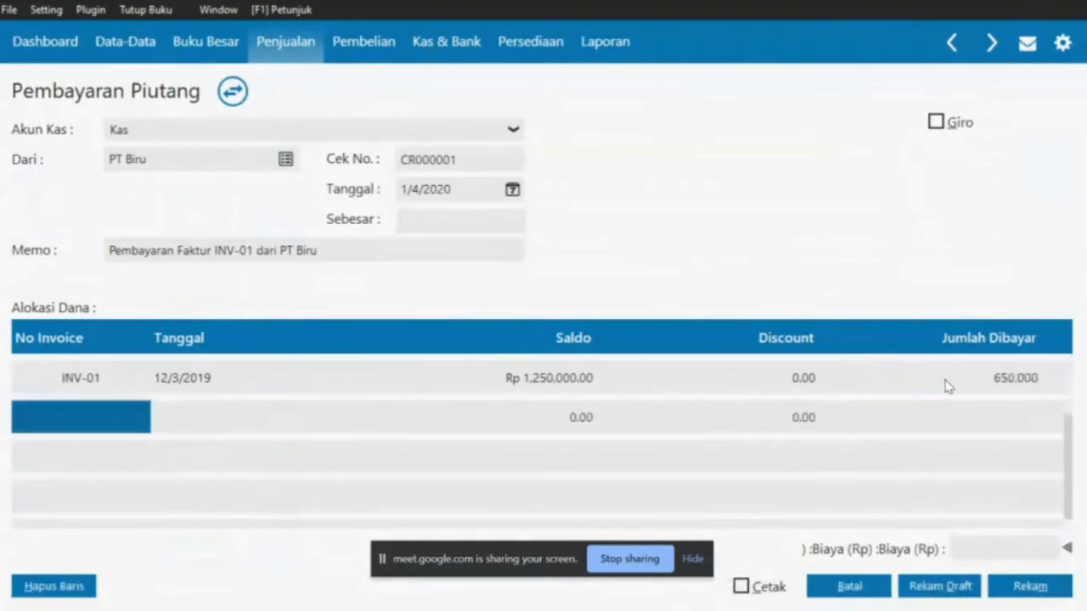
{"action": "left_click", "coordinate": [436, 224]}
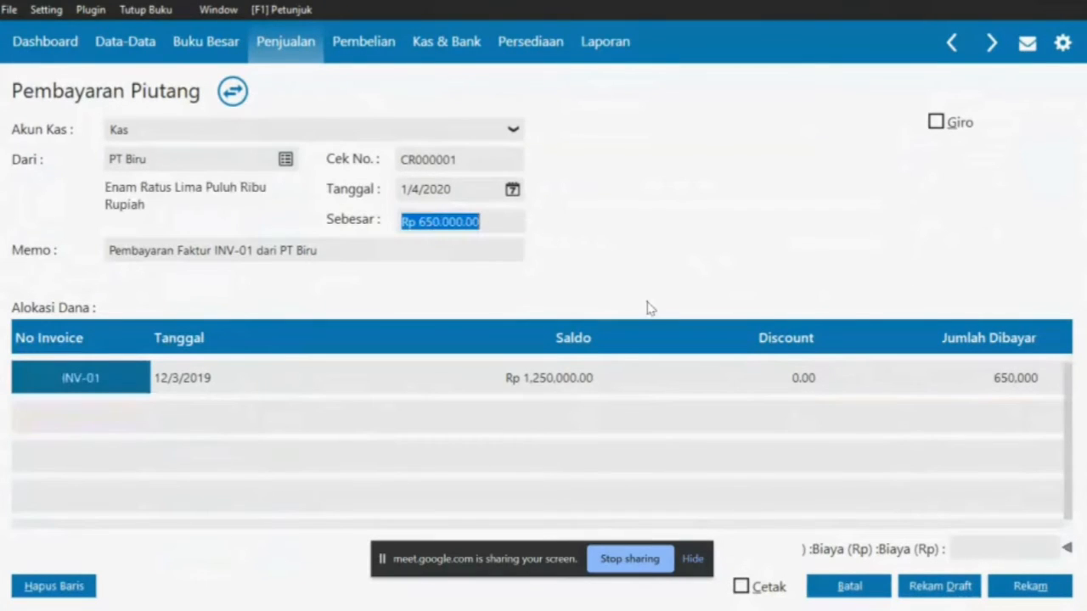
{"action": "key", "text": "Tab"}
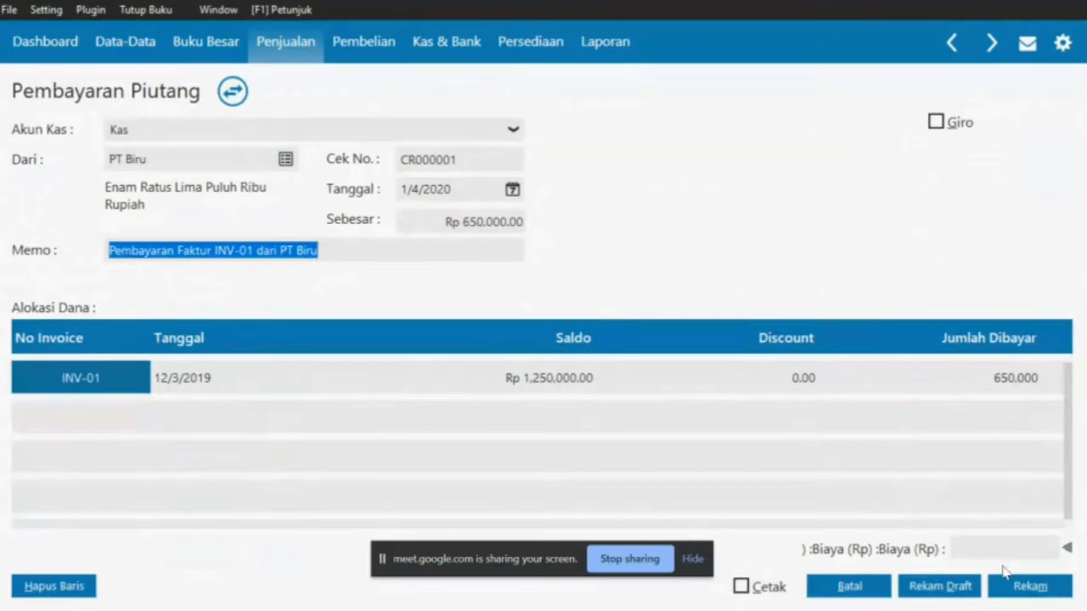
{"action": "left_click", "coordinate": [1016, 596]}
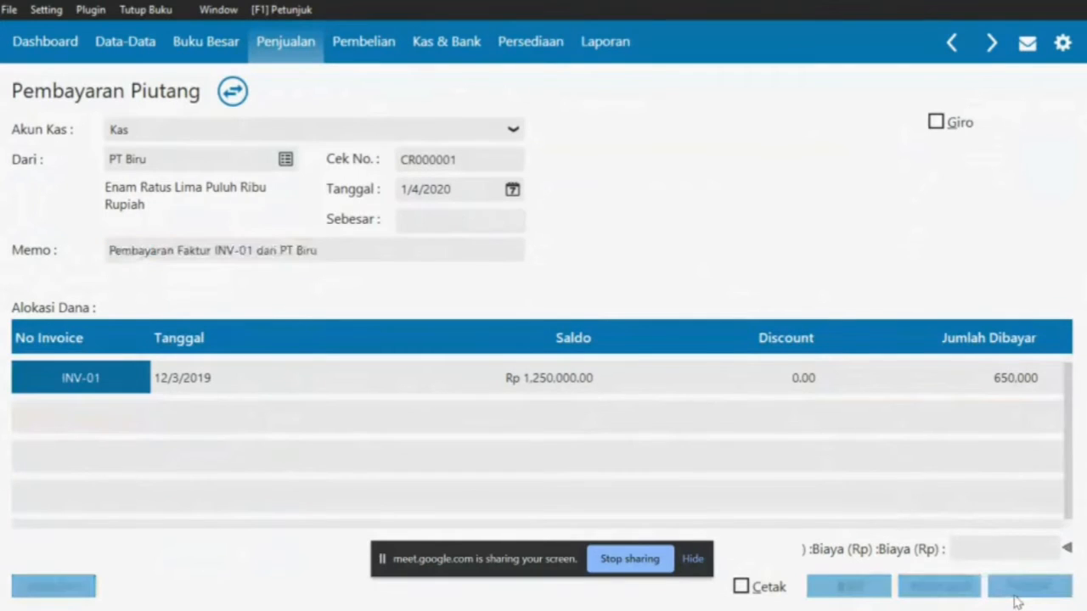
Close the customer receipt form and list, and clear the highlighted text in the PDF
{"action": "left_click", "coordinate": [867, 594]}
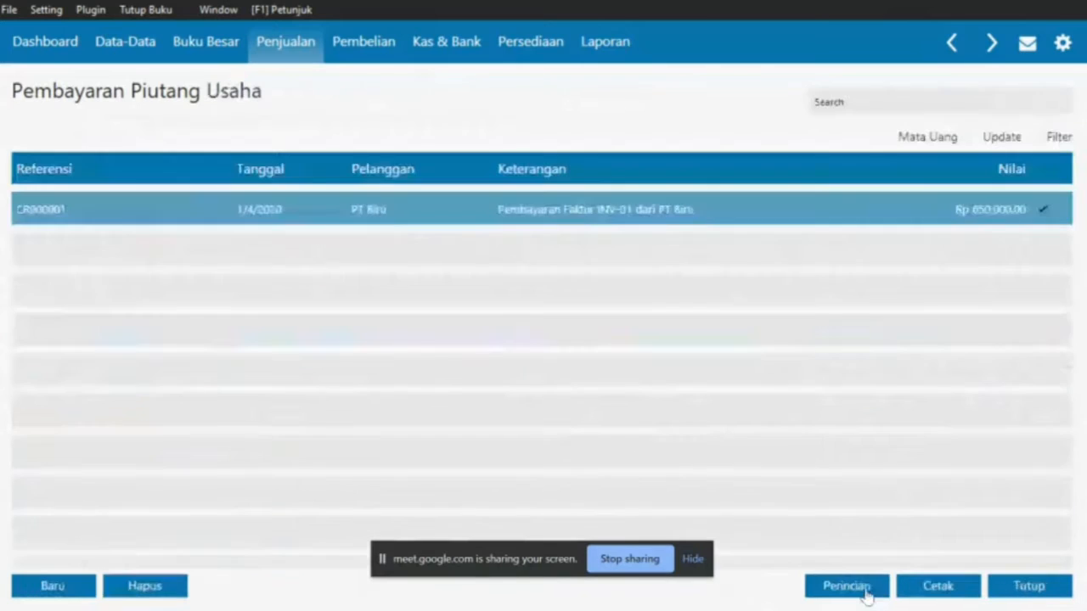
{"action": "left_click", "coordinate": [1023, 587]}
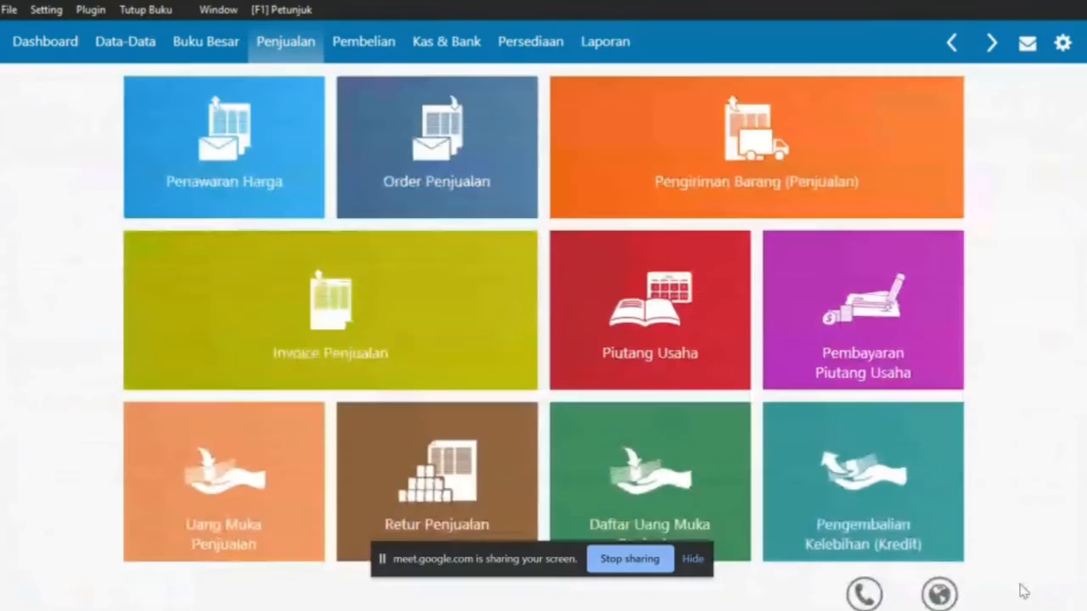
{"action": "key", "text": "alt+Tab"}
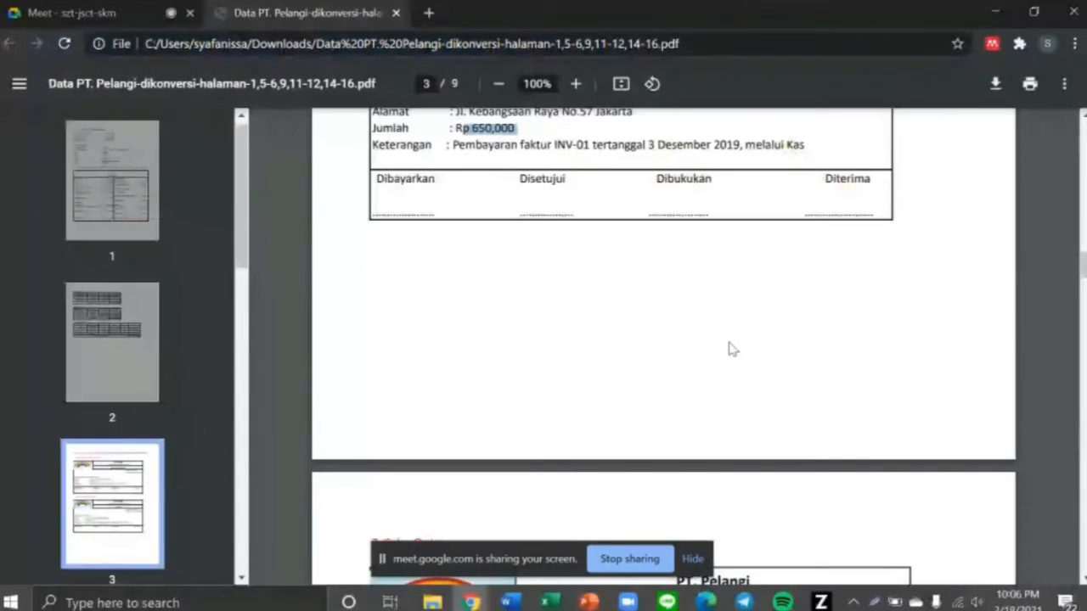
{"action": "scroll", "coordinate": [728, 347], "scroll_direction": "down", "scroll_amount": 4}
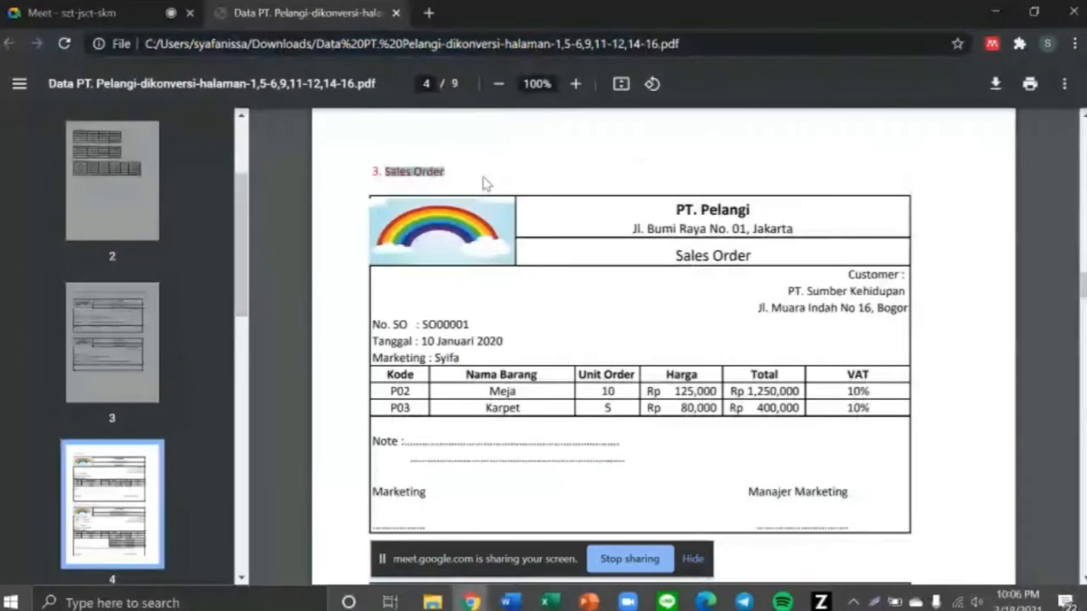
{"action": "left_click", "coordinate": [583, 219]}
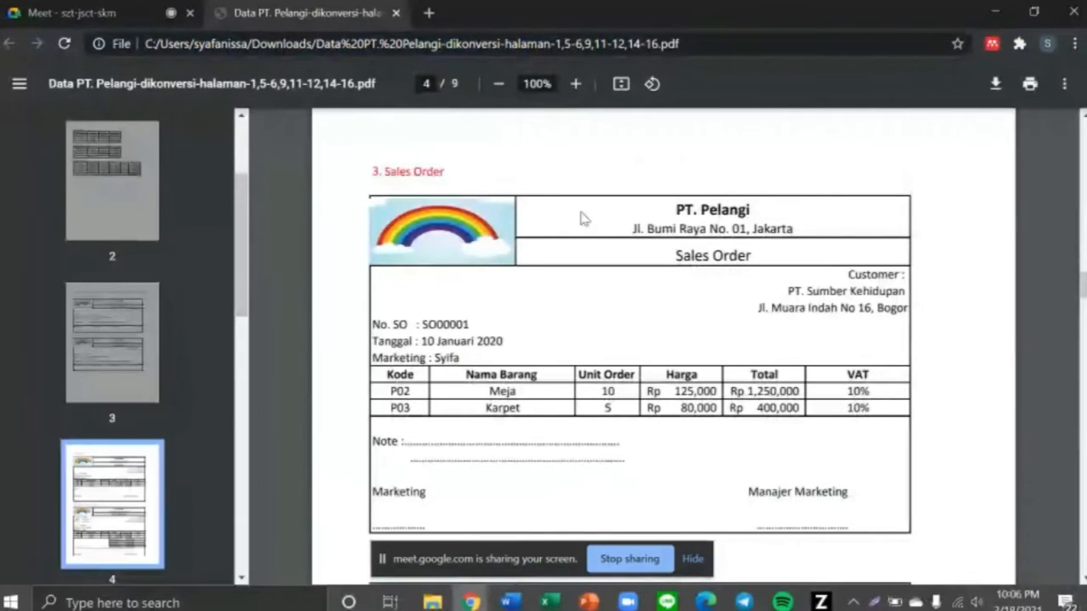
Open the Order Penjualan list from the Penjualan dashboard
{"action": "key", "text": "alt+Tab"}
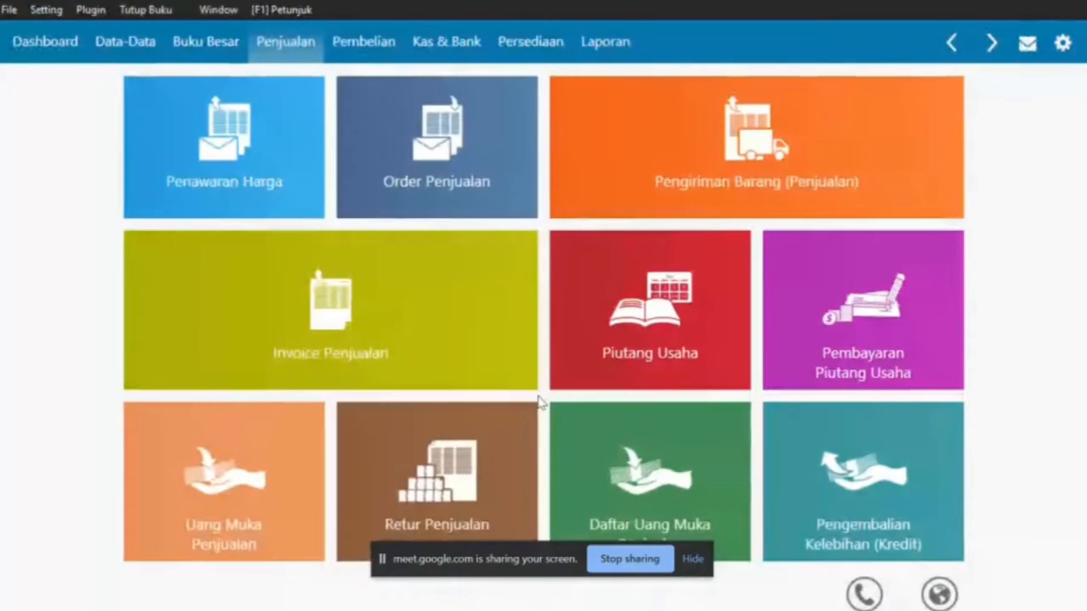
{"action": "mouse_move", "coordinate": [431, 196]}
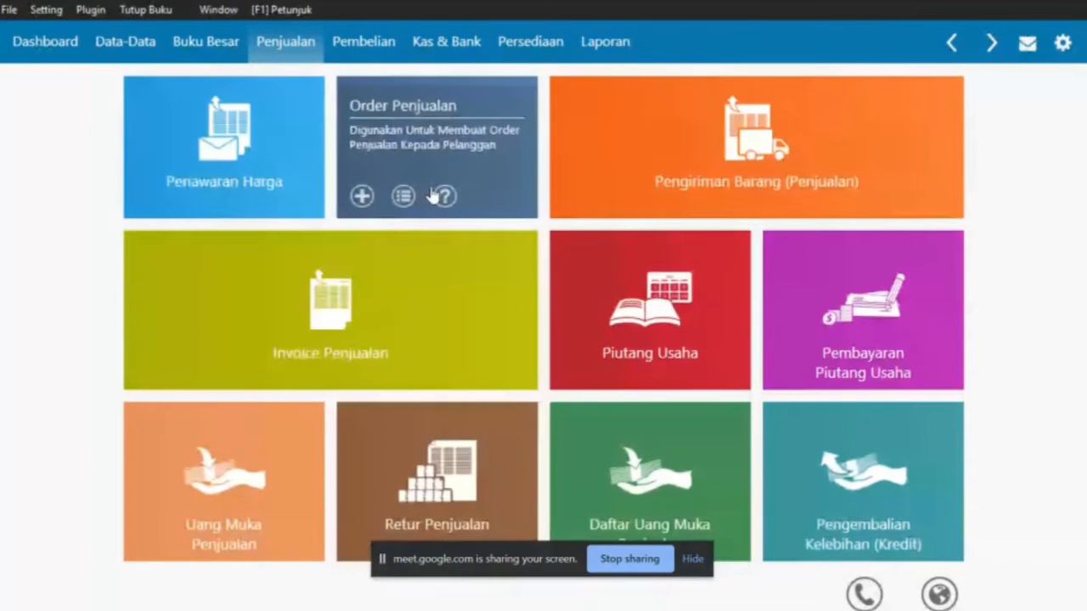
{"action": "left_click", "coordinate": [432, 196]}
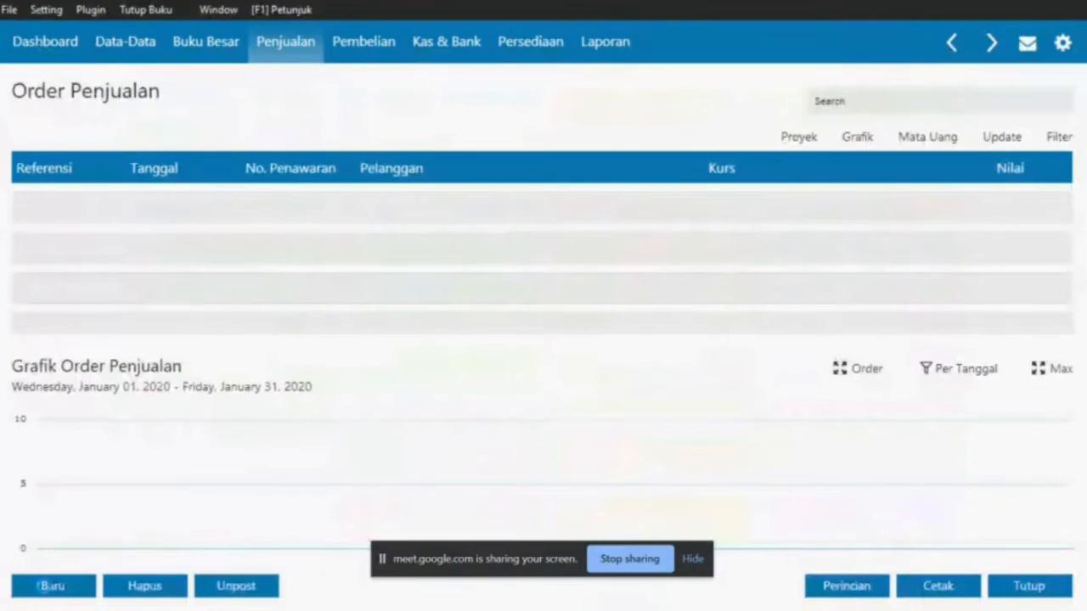
Start blank sales order SO000001 and select customer PT. Sumber Kehidupan in the PDF
{"action": "left_click", "coordinate": [39, 585]}
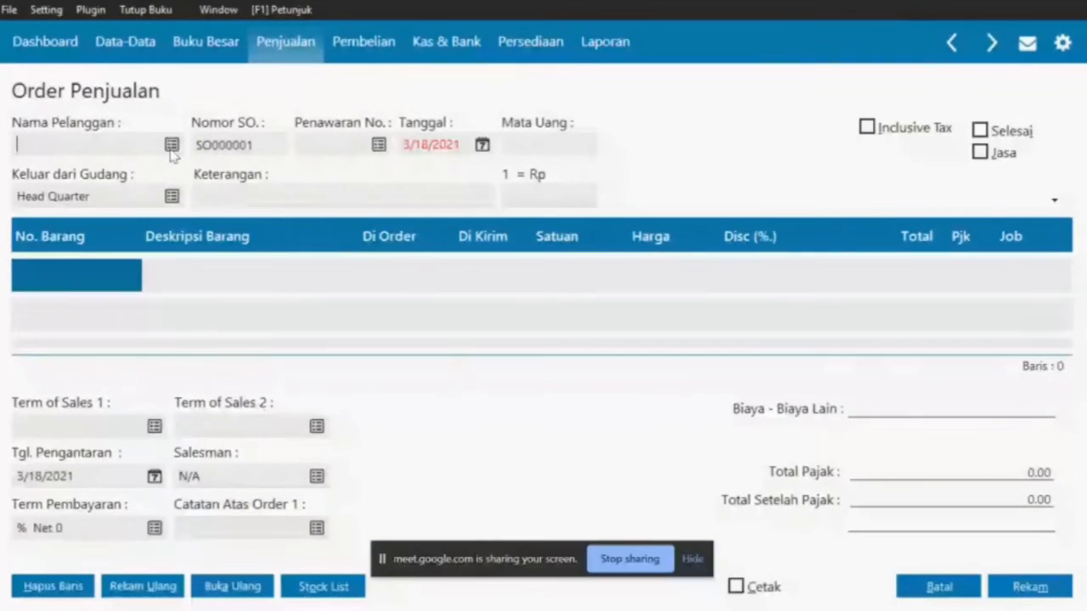
{"action": "key", "text": "alt+Tab"}
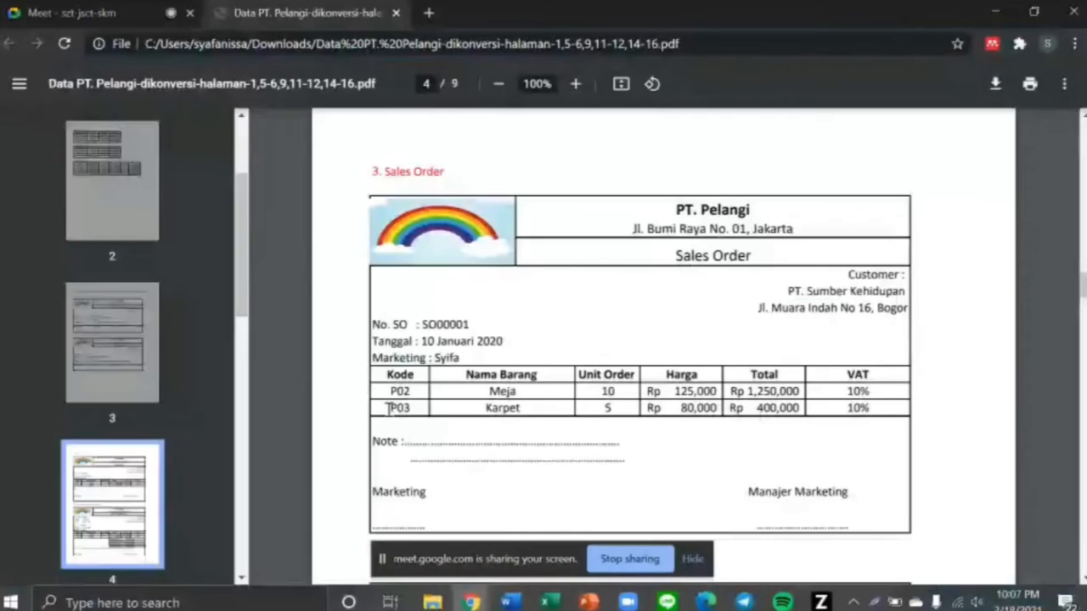
{"action": "left_click_drag", "start_coordinate": [787, 291], "coordinate": [898, 290]}
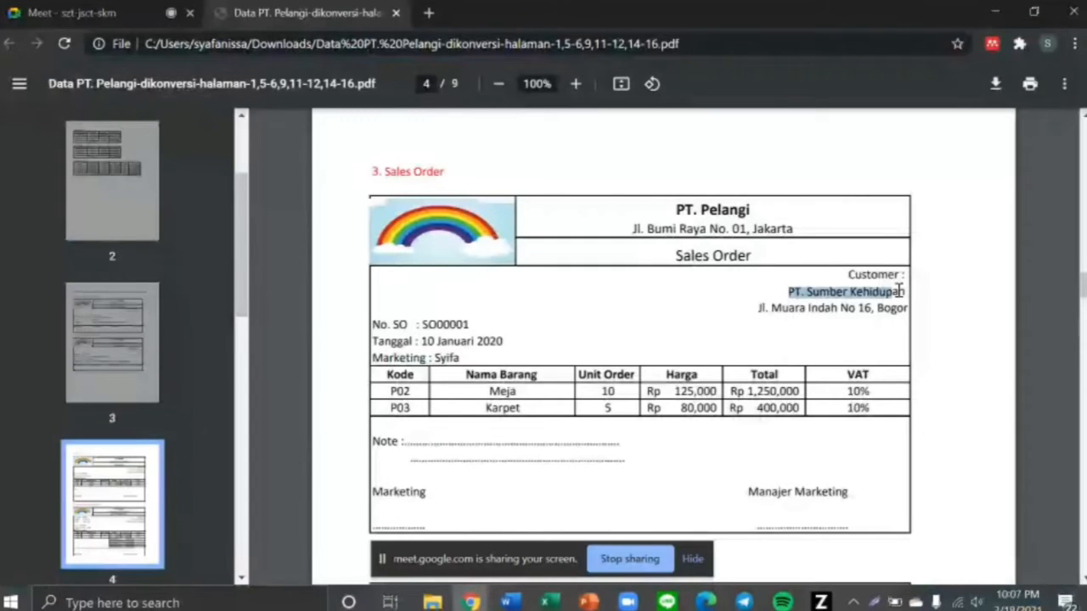
Start a new customer from the order's customer lookup, named PT Sumber Kehidupan
{"action": "key", "text": "alt+Tab"}
{"action": "left_click", "coordinate": [172, 150]}
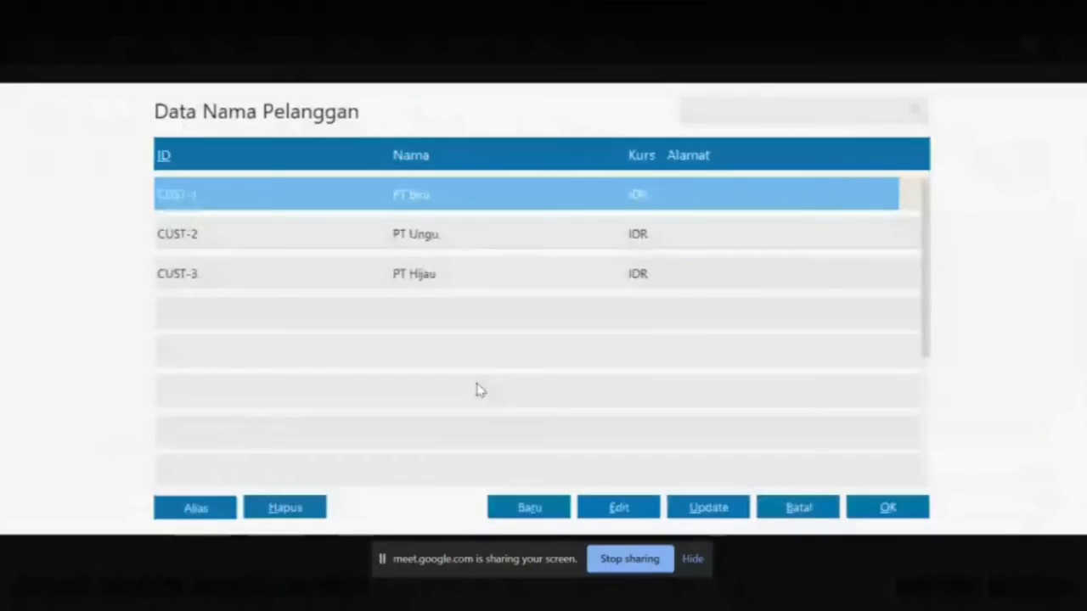
{"action": "left_click", "coordinate": [551, 505]}
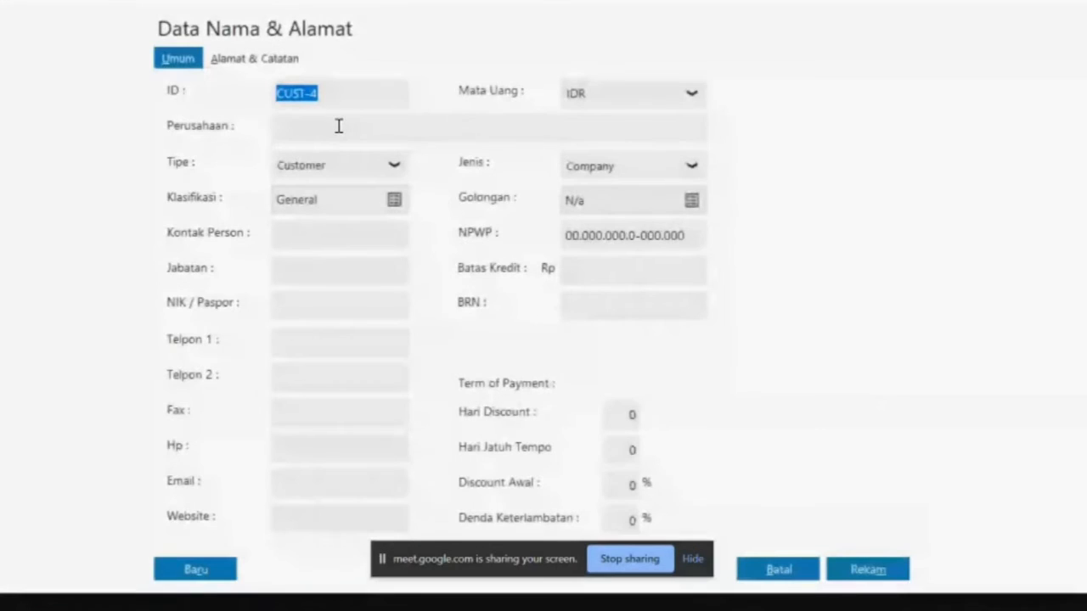
{"action": "left_click", "coordinate": [332, 128]}
{"action": "type", "text": "PT Sume"}
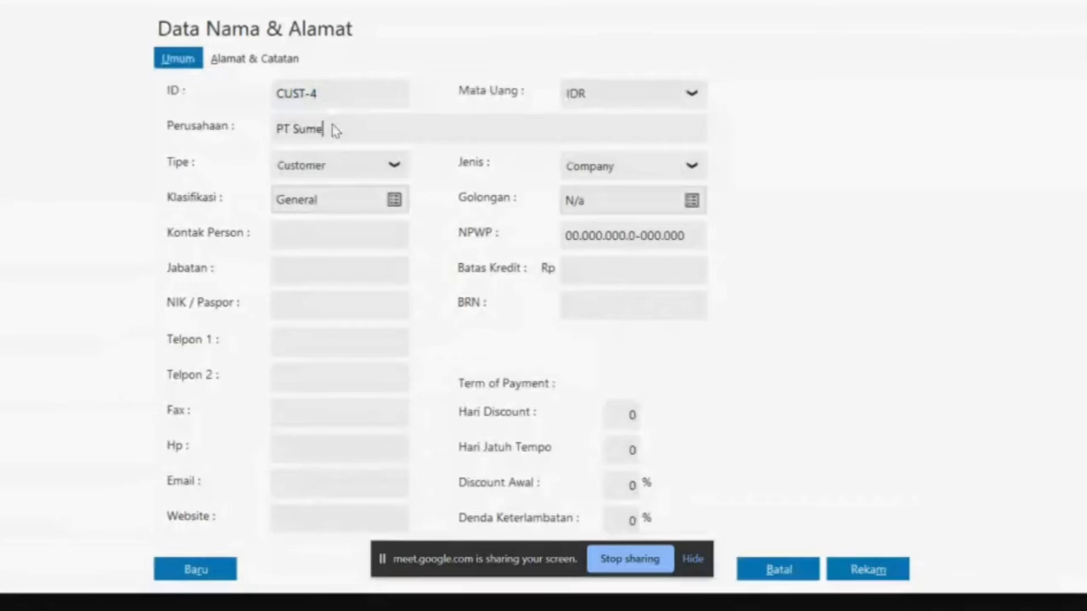
{"action": "key", "text": "BackSpace"}
{"action": "type", "text": "ber Kehidupan"}
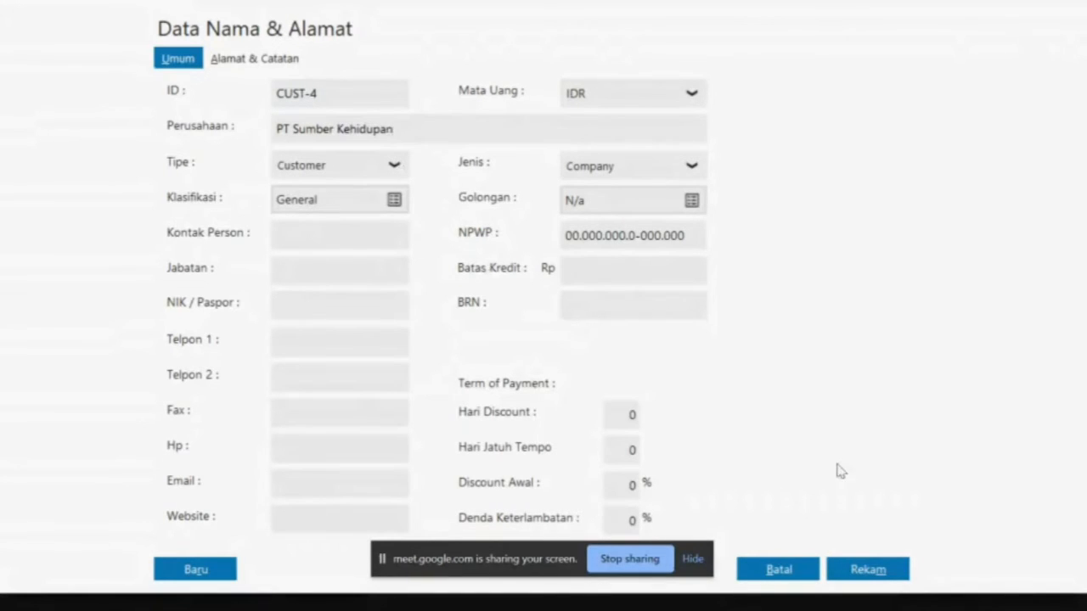
{"action": "left_click", "coordinate": [255, 60]}
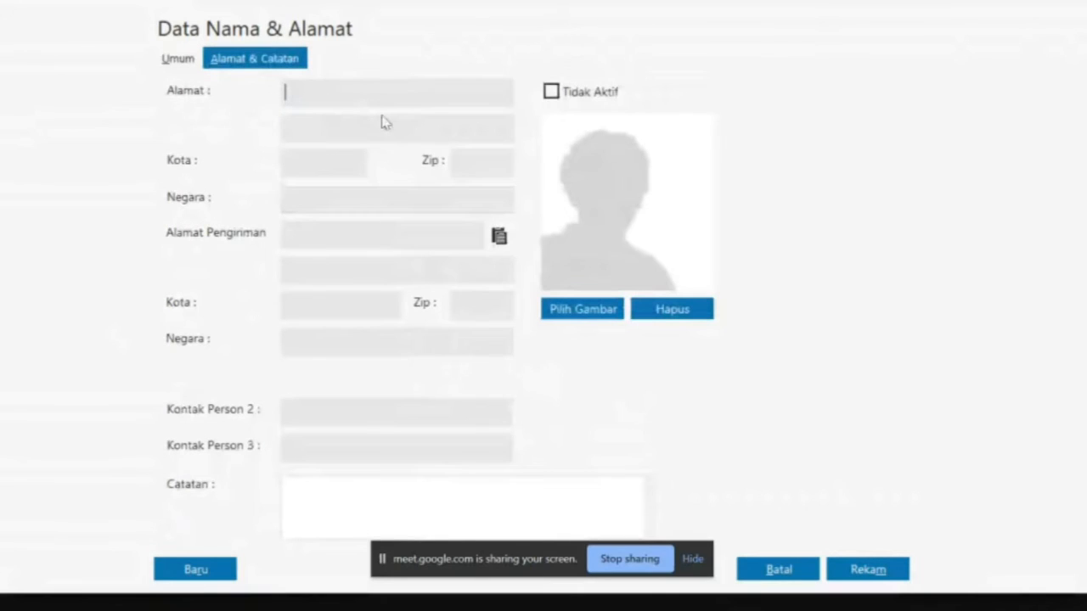
{"action": "key", "text": "alt+Tab"}
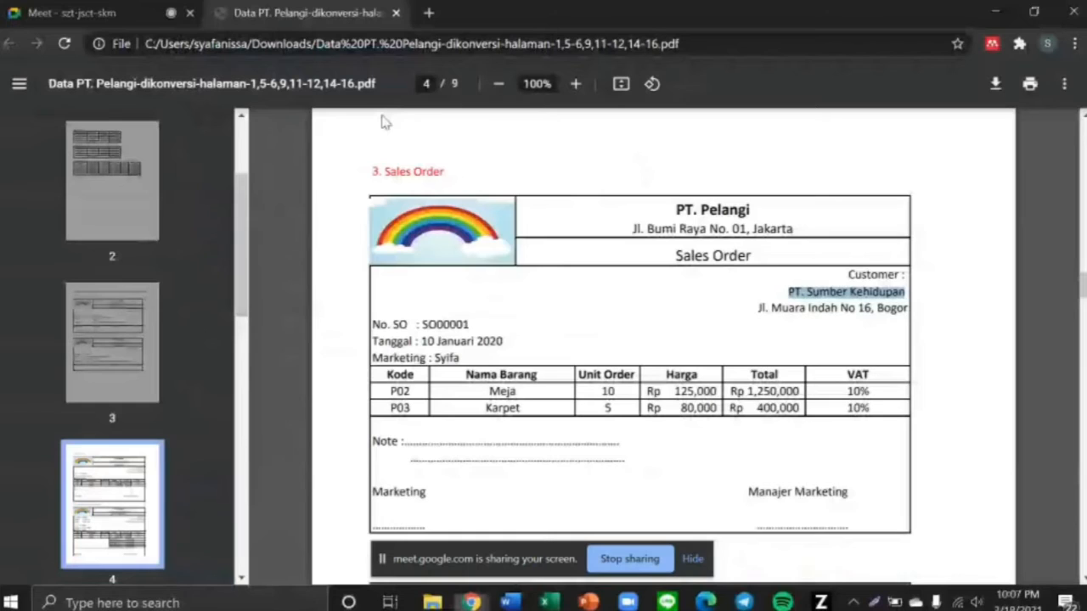
{"action": "left_click_drag", "start_coordinate": [758, 308], "coordinate": [914, 311]}
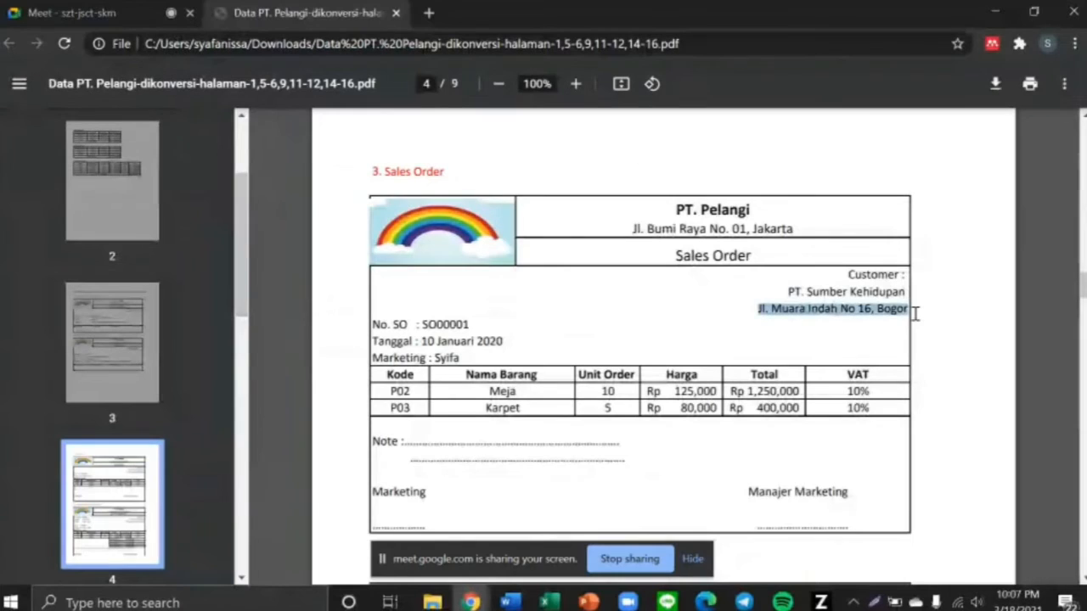
{"action": "key", "text": "ctrl+c"}
{"action": "key", "text": "alt+Tab"}
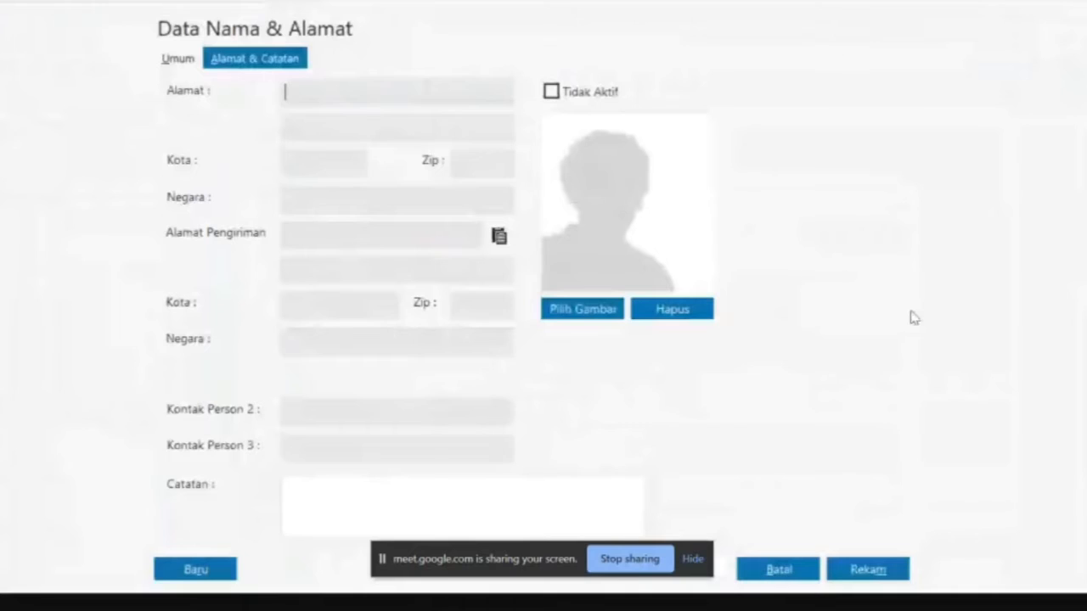
{"action": "left_click", "coordinate": [400, 92]}
{"action": "key", "text": "ctrl+v"}
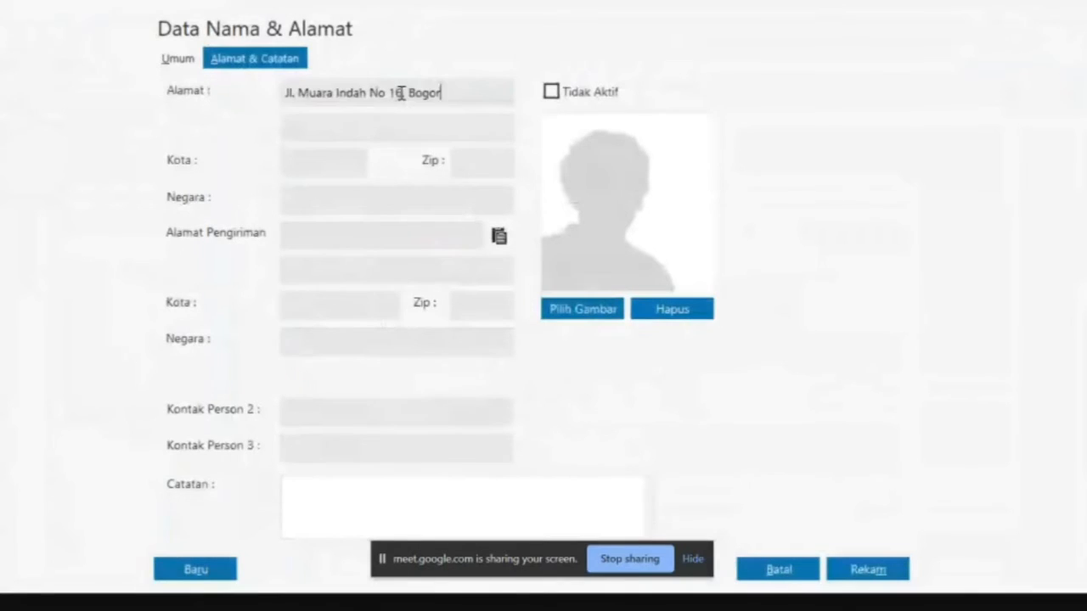
Save the customer as CUST-4 and select it for the sales order
{"action": "left_click", "coordinate": [178, 63]}
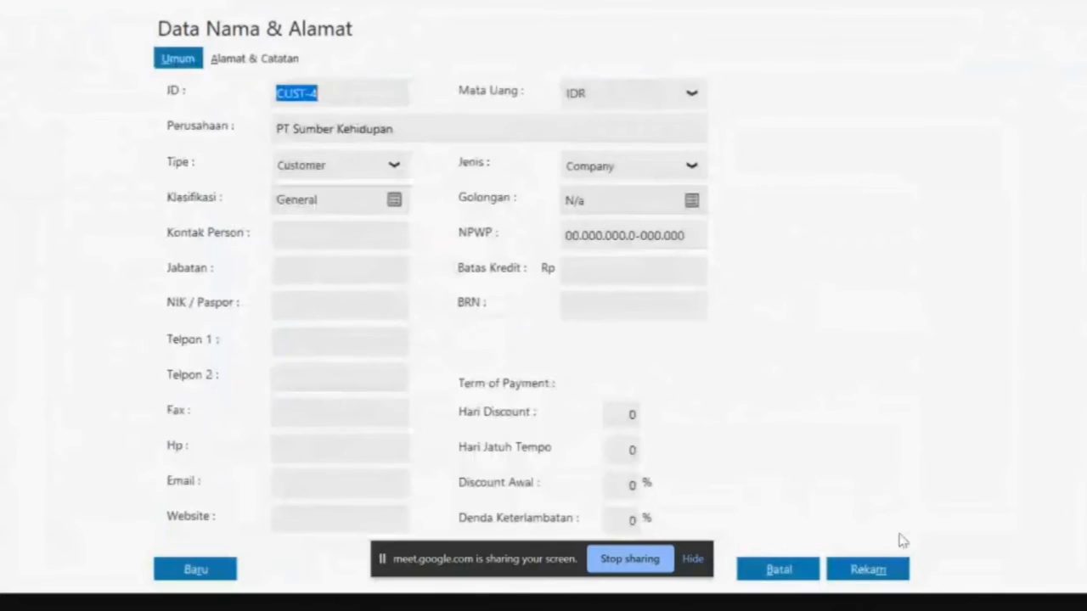
{"action": "left_click", "coordinate": [876, 576]}
{"action": "left_click", "coordinate": [802, 410]}
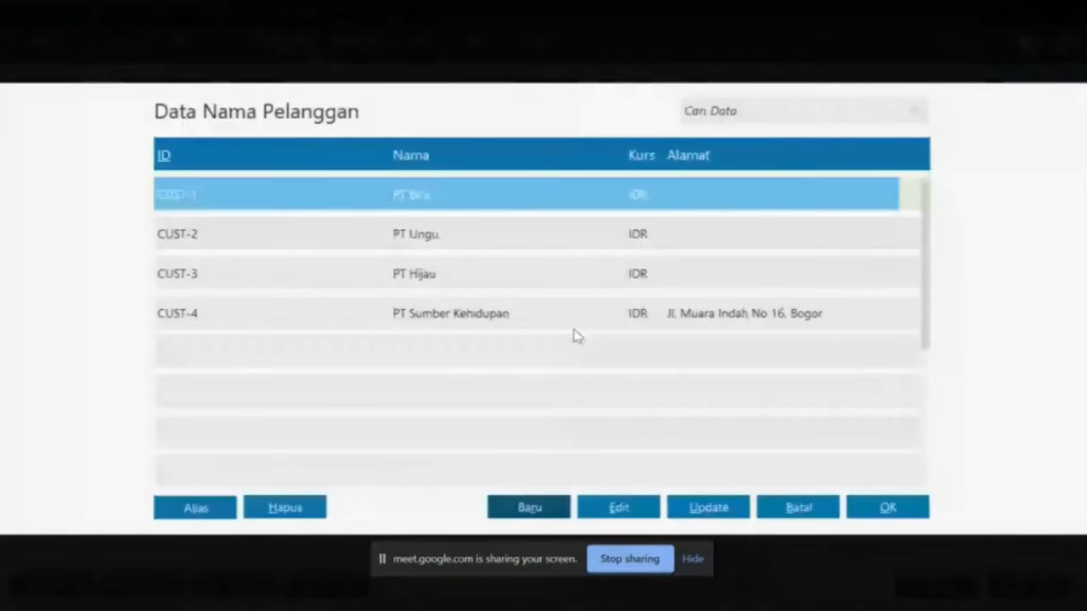
{"action": "double_click", "coordinate": [574, 327]}
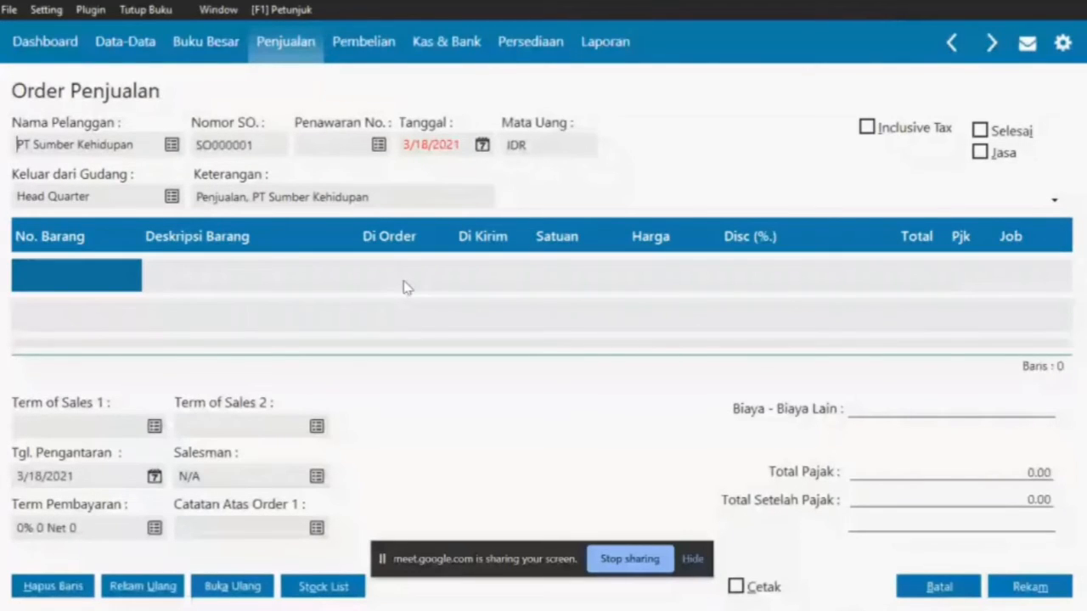
Date the order 1/10/2020 and enter the Meja (P02) line: 10 units at 265,000
{"action": "key", "text": "alt+Tab"}
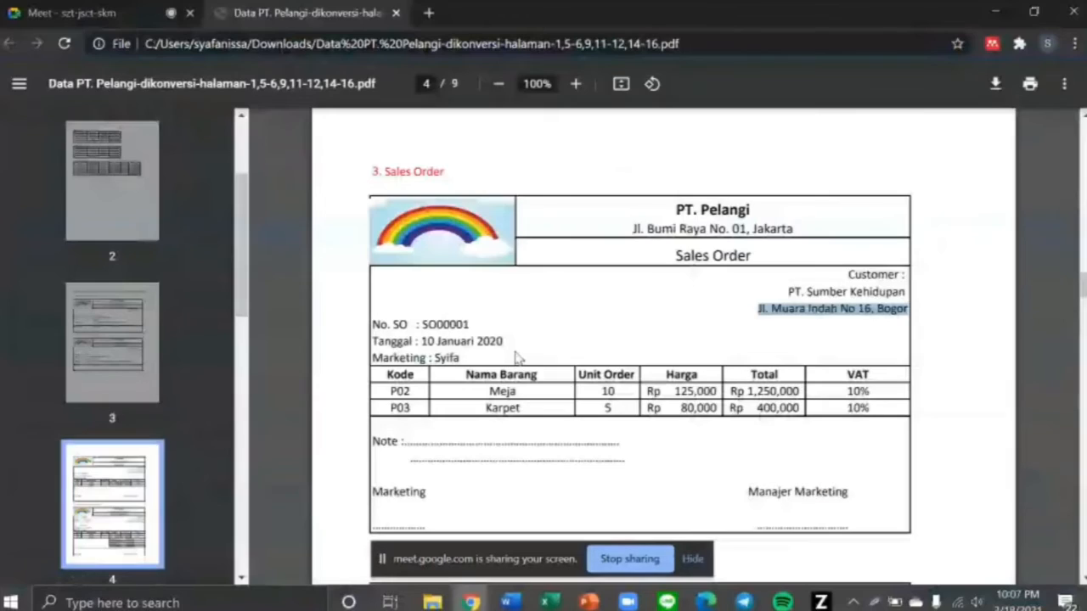
{"action": "key", "text": "alt+Tab"}
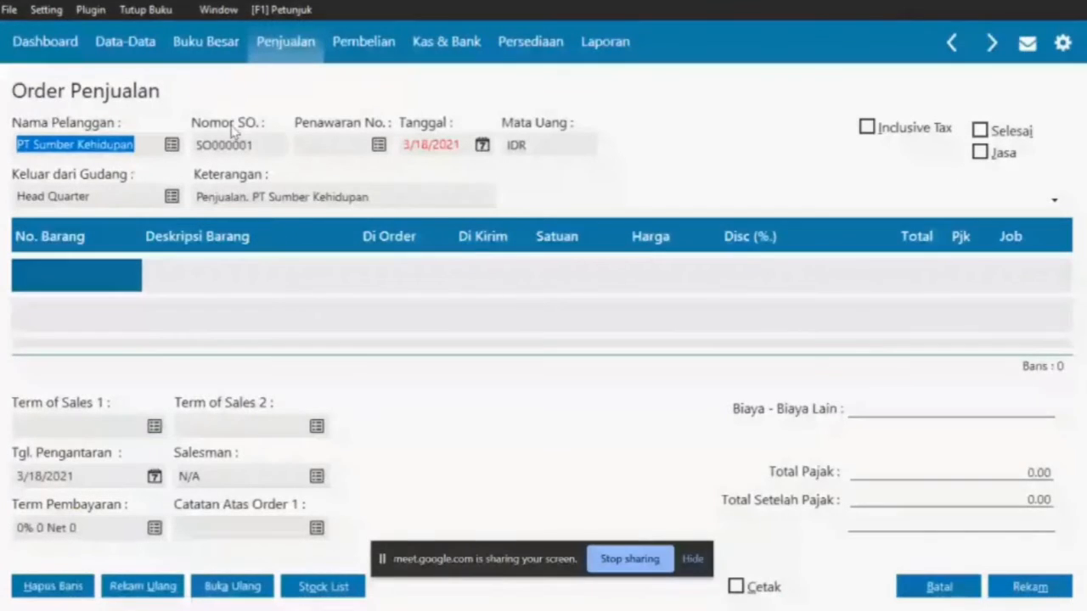
{"action": "key", "text": "alt+Tab"}
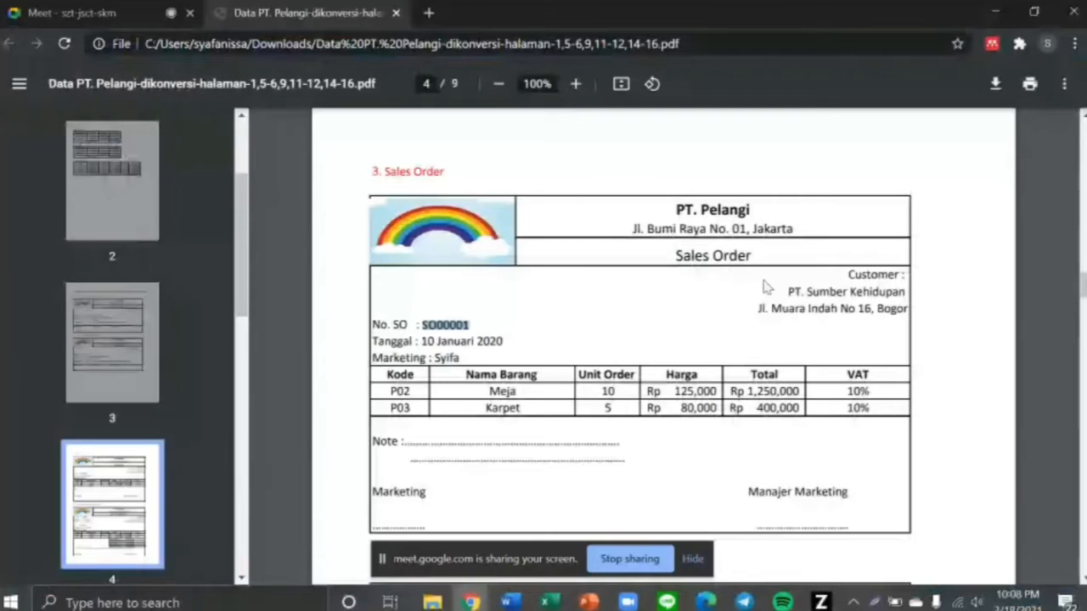
{"action": "left_click_drag", "start_coordinate": [415, 341], "coordinate": [510, 343]}
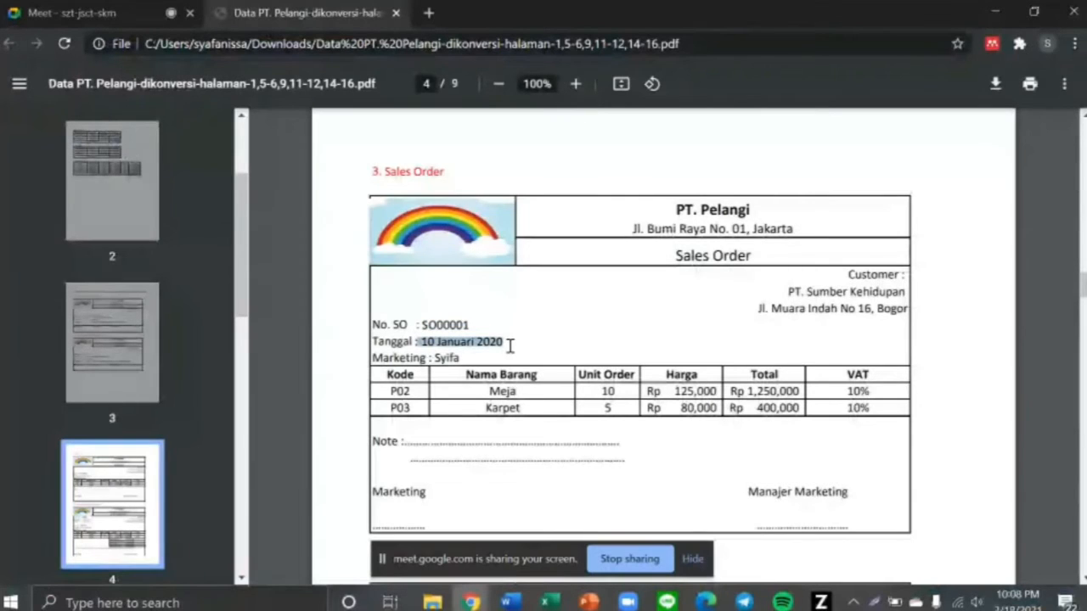
{"action": "key", "text": "alt+Tab"}
{"action": "type", "text": "26"}
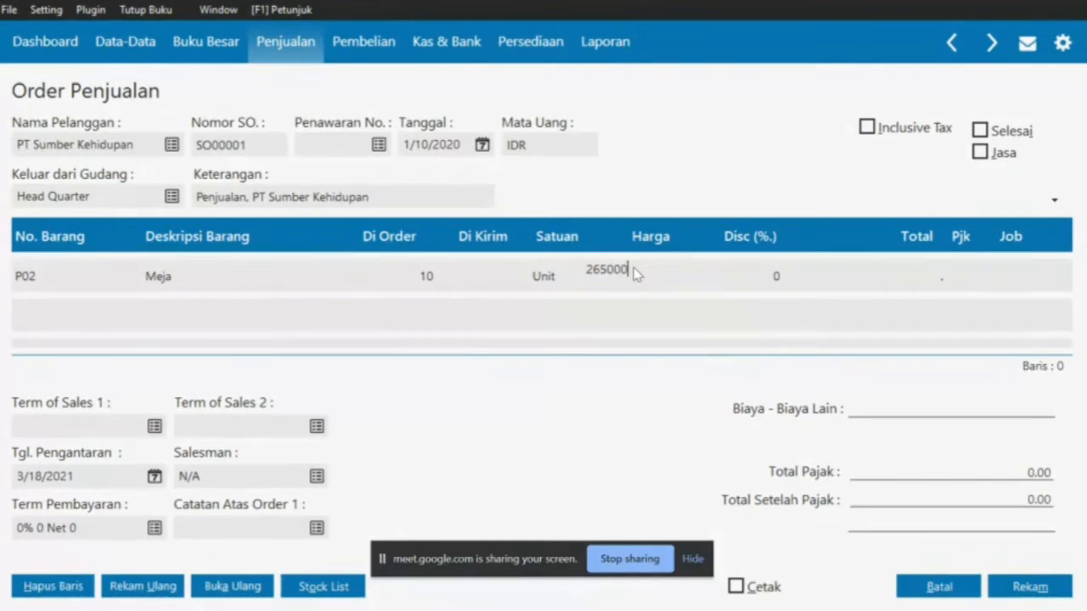
{"action": "left_click", "coordinate": [958, 283]}
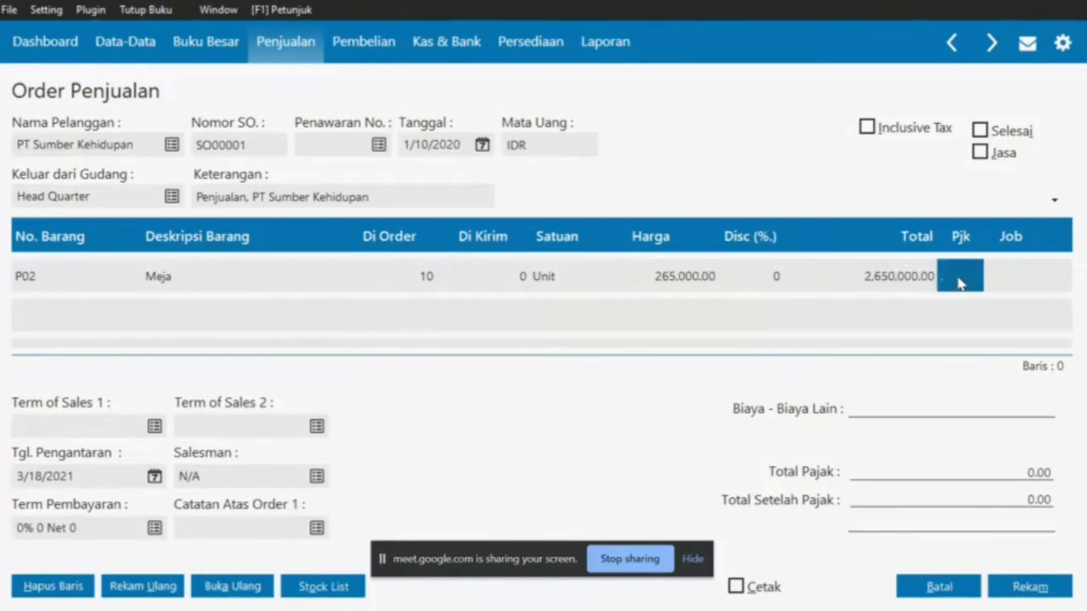
Apply VAT to the Meja line, bringing the order to 2,915,000
{"action": "left_click", "coordinate": [705, 209]}
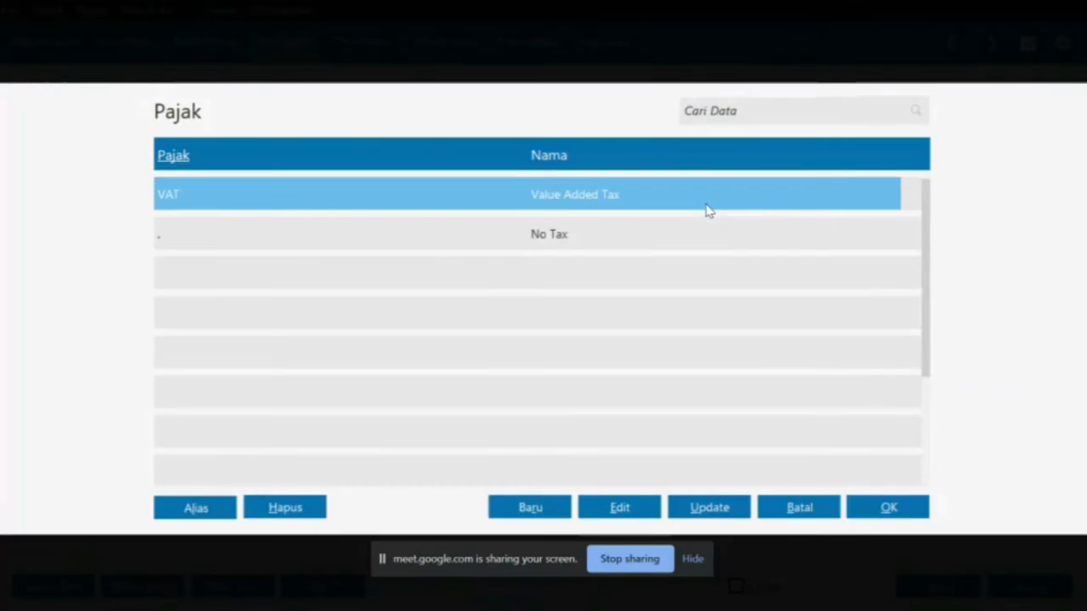
{"action": "double_click", "coordinate": [706, 209]}
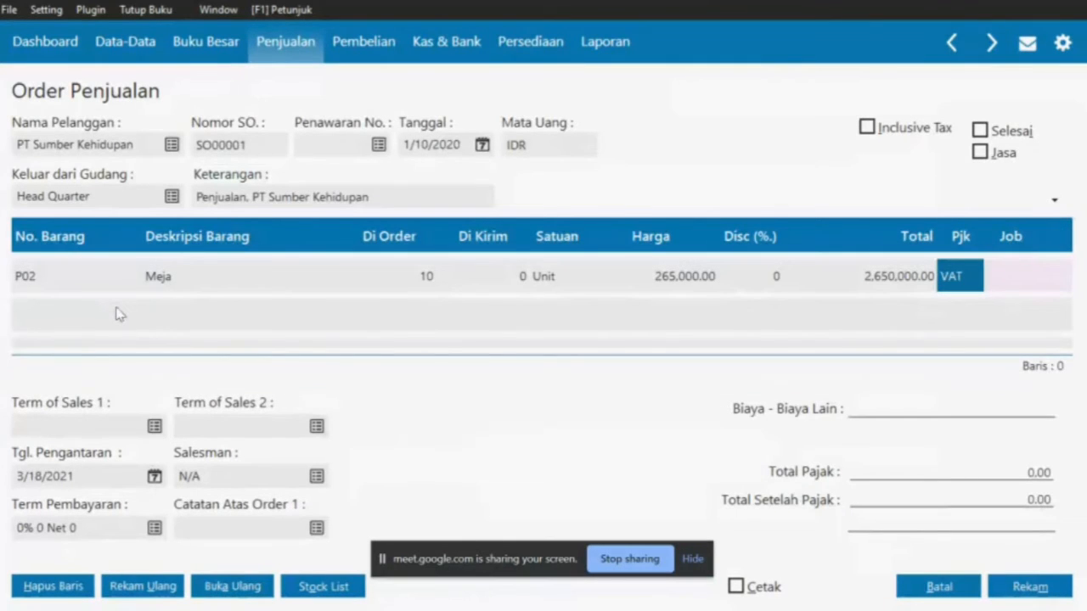
{"action": "left_click", "coordinate": [100, 332]}
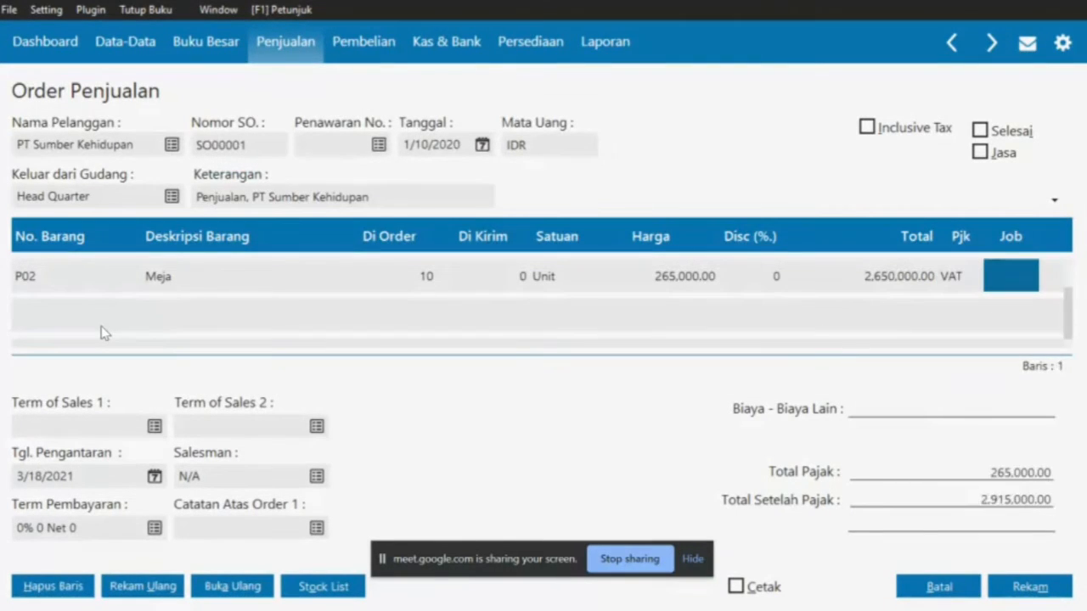
{"action": "double_click", "coordinate": [72, 329]}
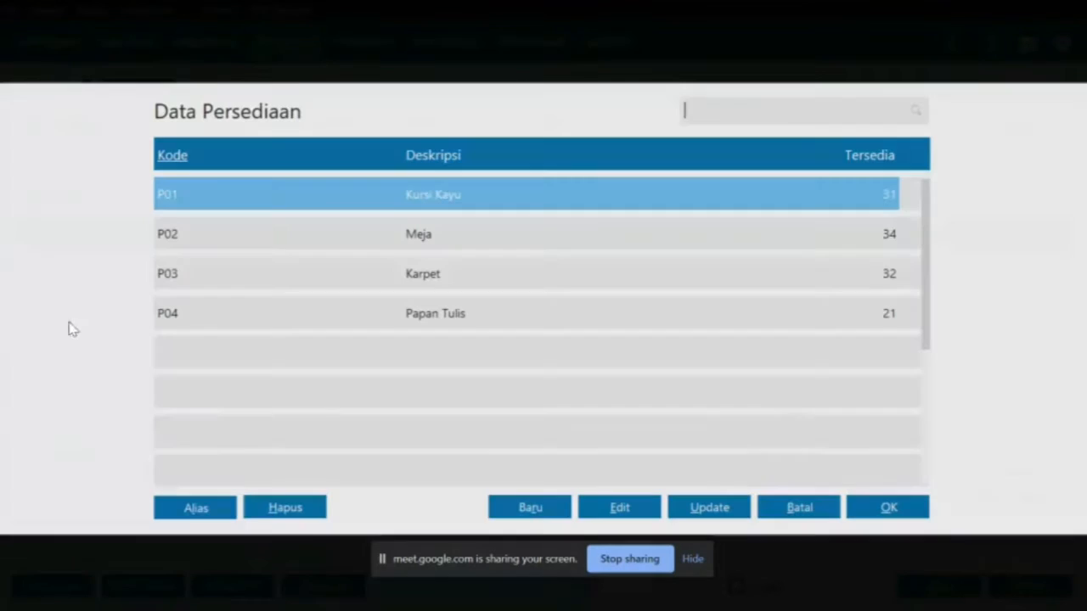
Add Karpet (P03) as the second order item, checking it against the PDF
{"action": "key", "text": "alt+Tab"}
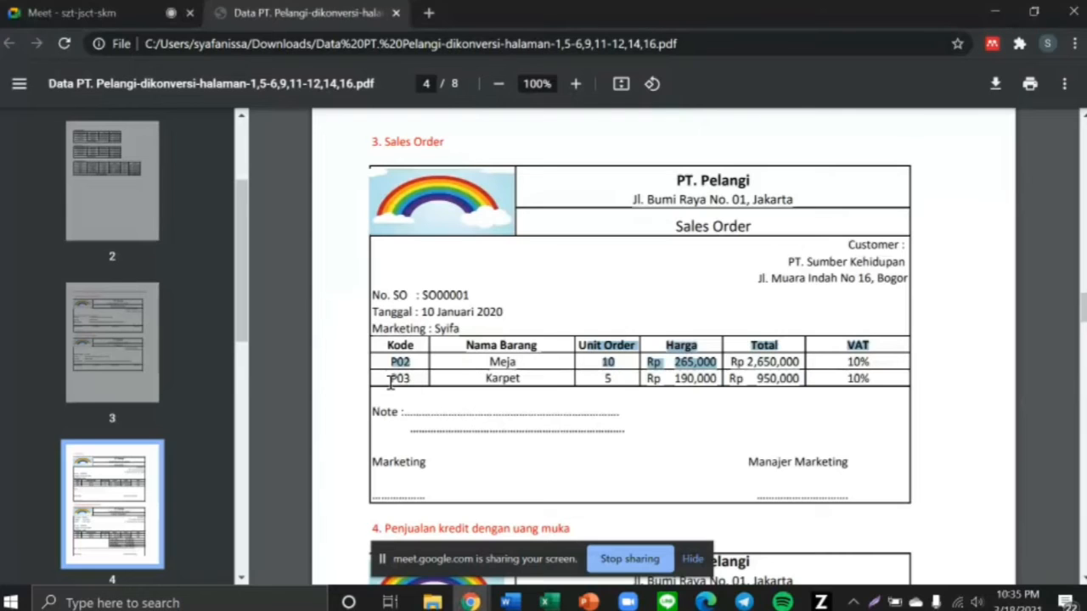
{"action": "left_click_drag", "start_coordinate": [388, 378], "coordinate": [414, 379]}
{"action": "key", "text": "alt+Tab"}
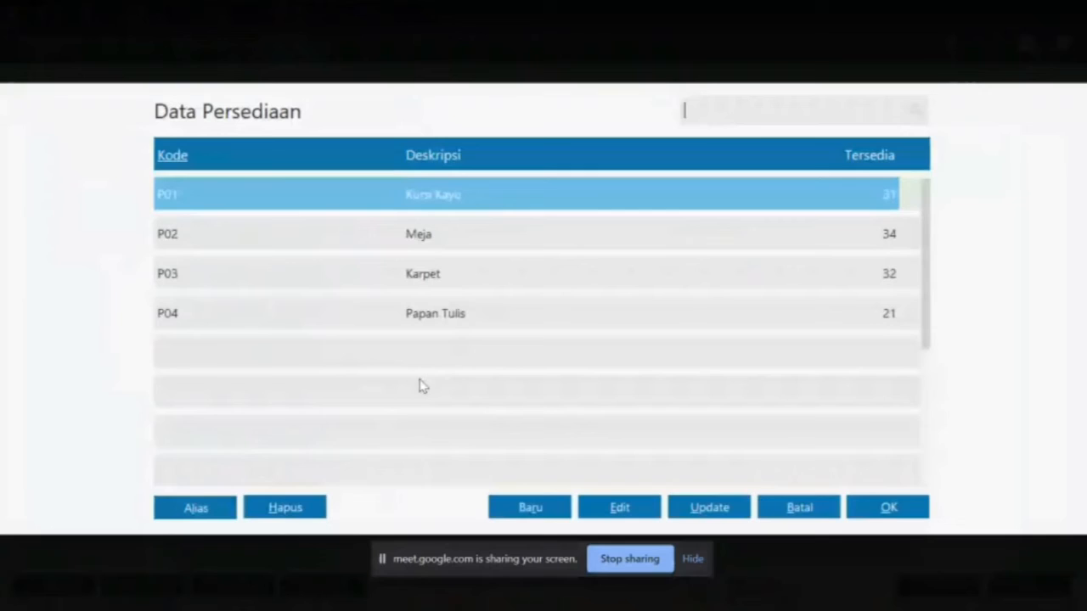
{"action": "double_click", "coordinate": [382, 280]}
{"action": "key", "text": "alt+Tab"}
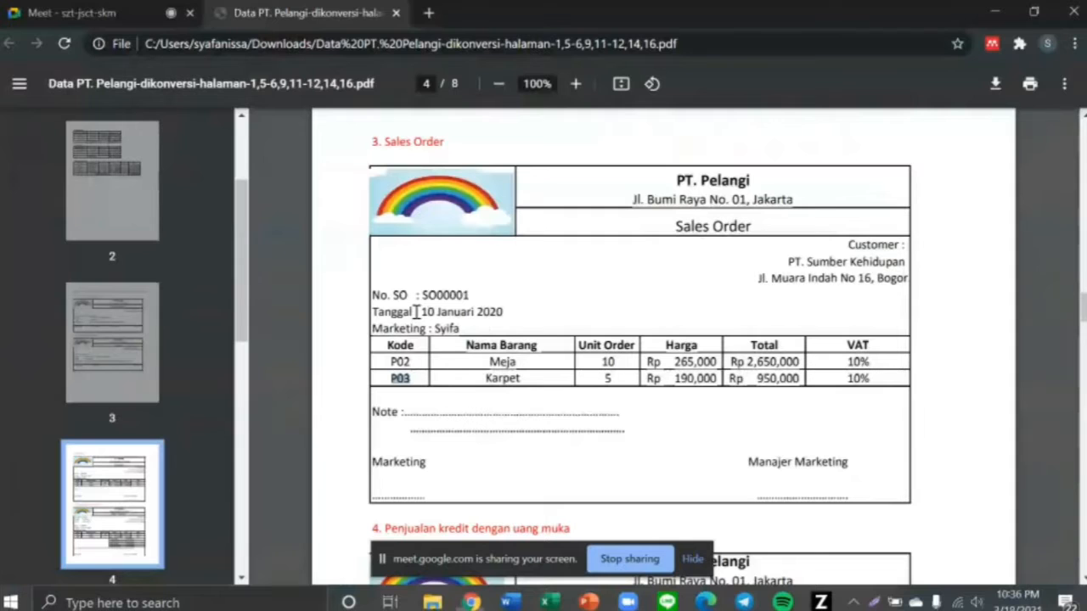
{"action": "left_click", "coordinate": [590, 380]}
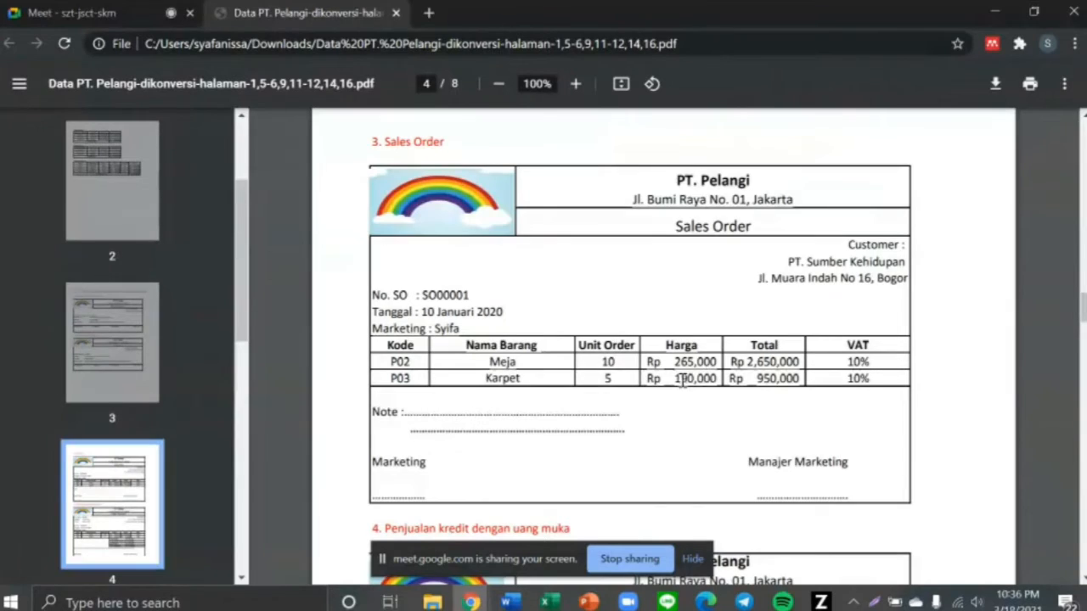
{"action": "key", "text": "alt+Tab"}
Give the Karpet line quantity 5, price 190,000 and VAT
{"action": "left_click", "coordinate": [438, 325]}
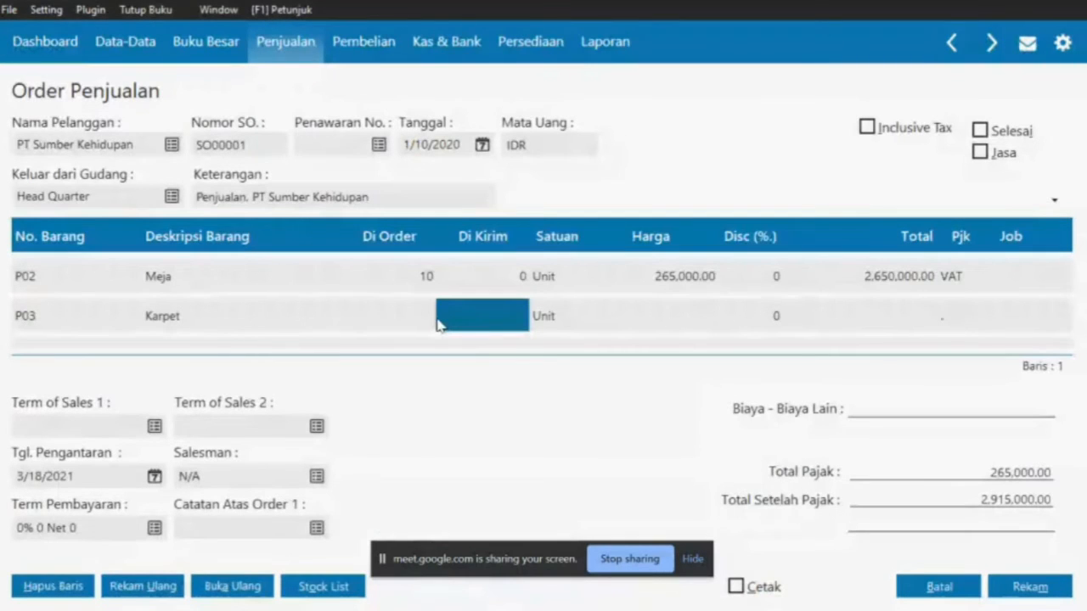
{"action": "left_click", "coordinate": [413, 324]}
{"action": "type", "text": "5"}
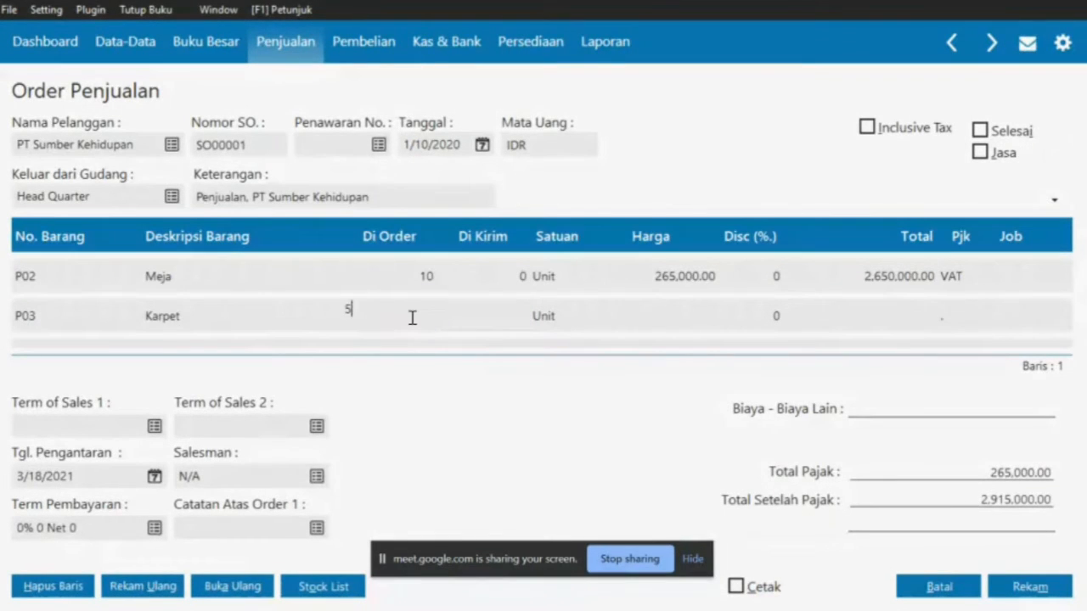
{"action": "left_click", "coordinate": [692, 321]}
{"action": "type", "text": "190000"}
{"action": "left_click", "coordinate": [959, 321]}
{"action": "double_click", "coordinate": [567, 193]}
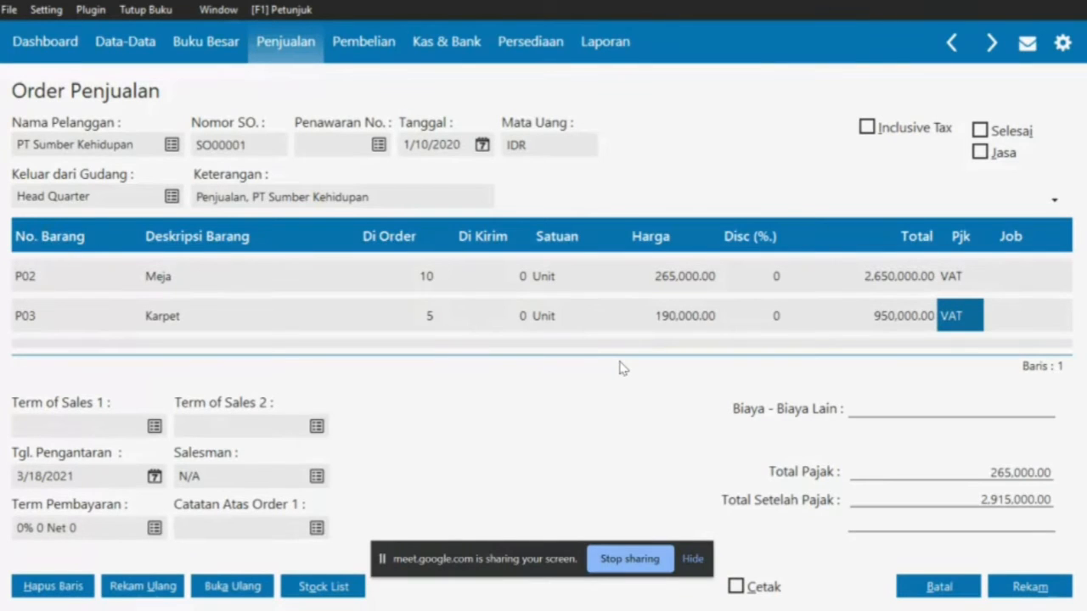
Highlight the Marketing line in the PDF for the salesman
{"action": "key", "text": "alt+Tab"}
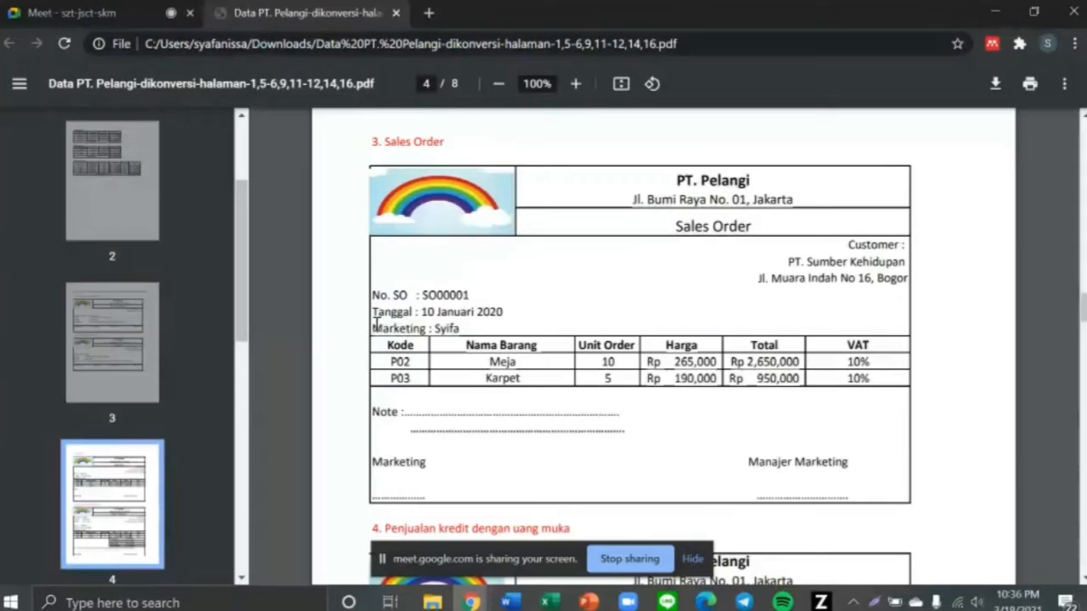
{"action": "left_click_drag", "start_coordinate": [376, 324], "coordinate": [463, 328]}
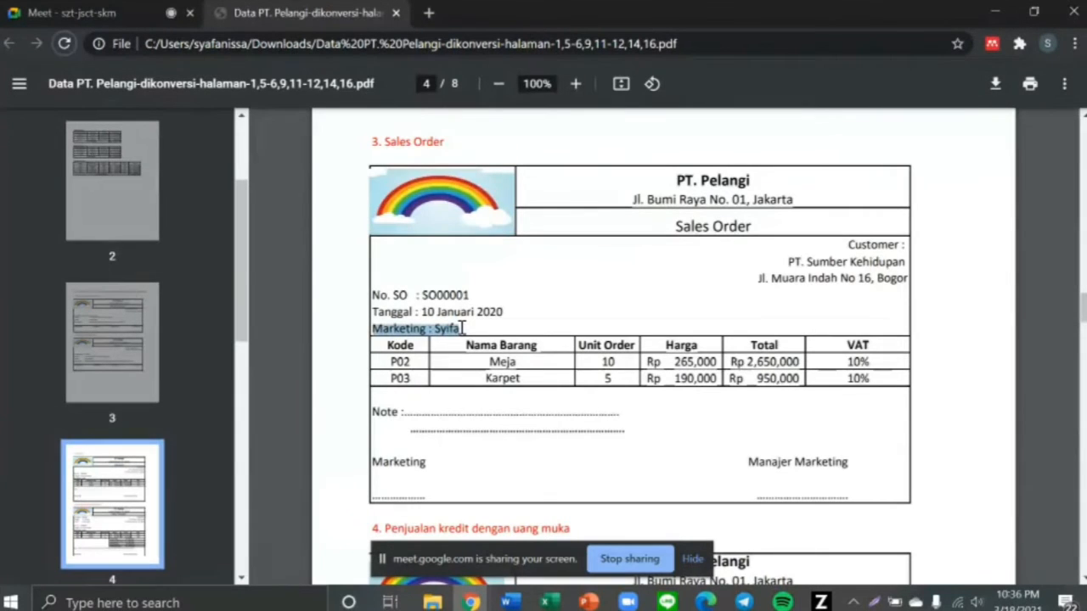
{"action": "key", "text": "alt+Tab"}
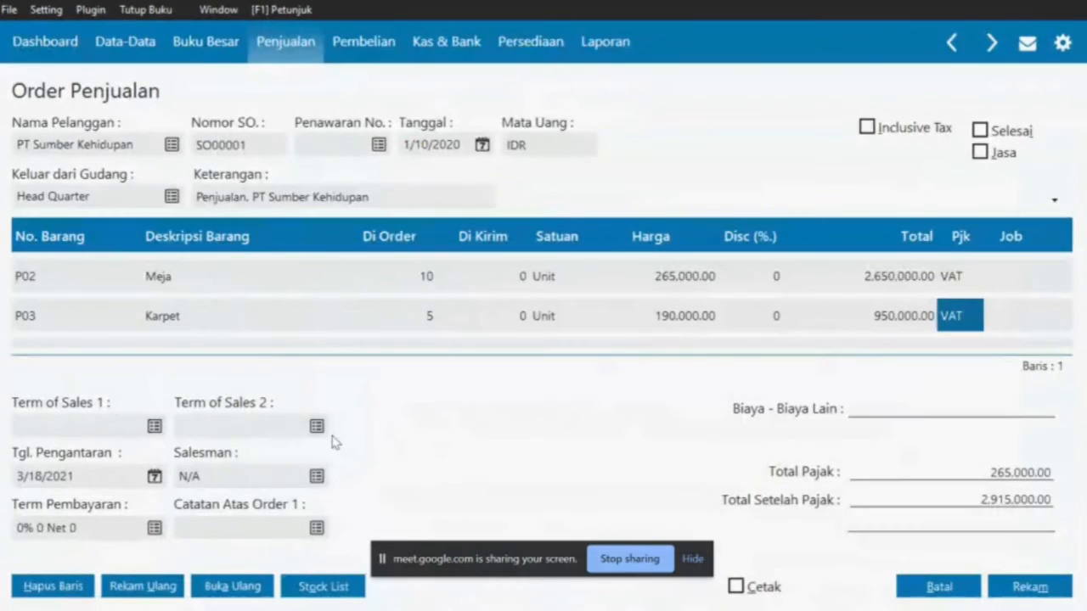
Save employee EMPL-1 with the marketing person's name and set them as salesman
{"action": "left_click", "coordinate": [316, 476]}
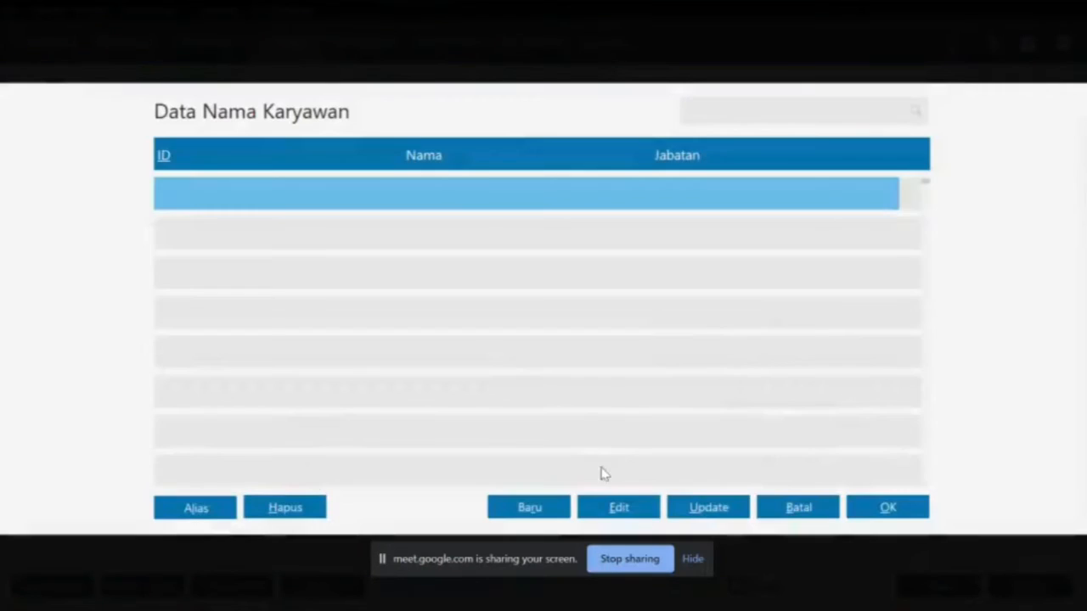
{"action": "left_click", "coordinate": [539, 509]}
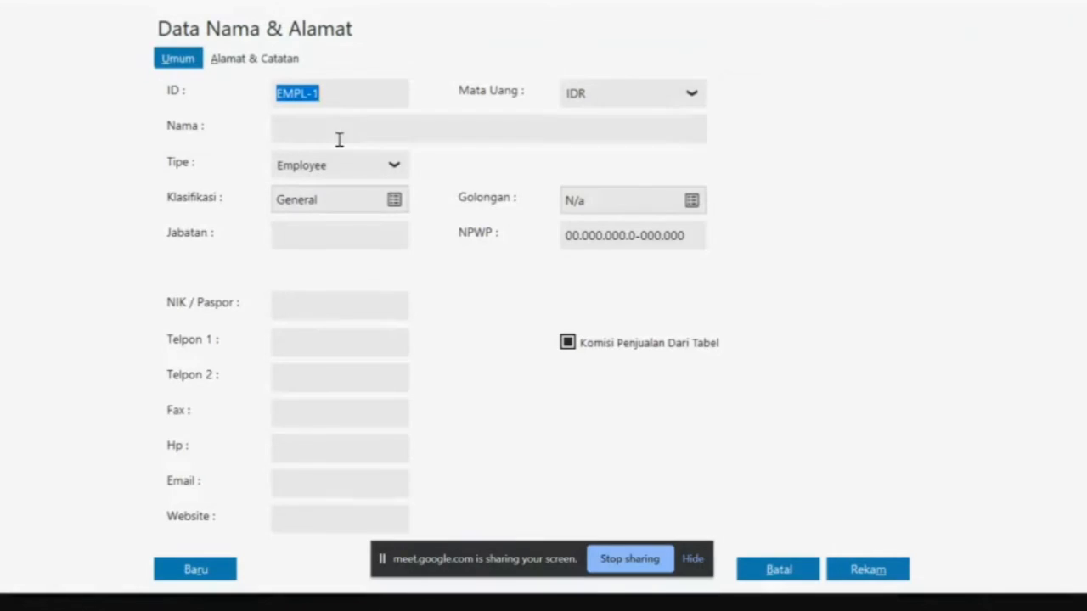
{"action": "left_click", "coordinate": [328, 133]}
{"action": "type", "text": "Syifa"}
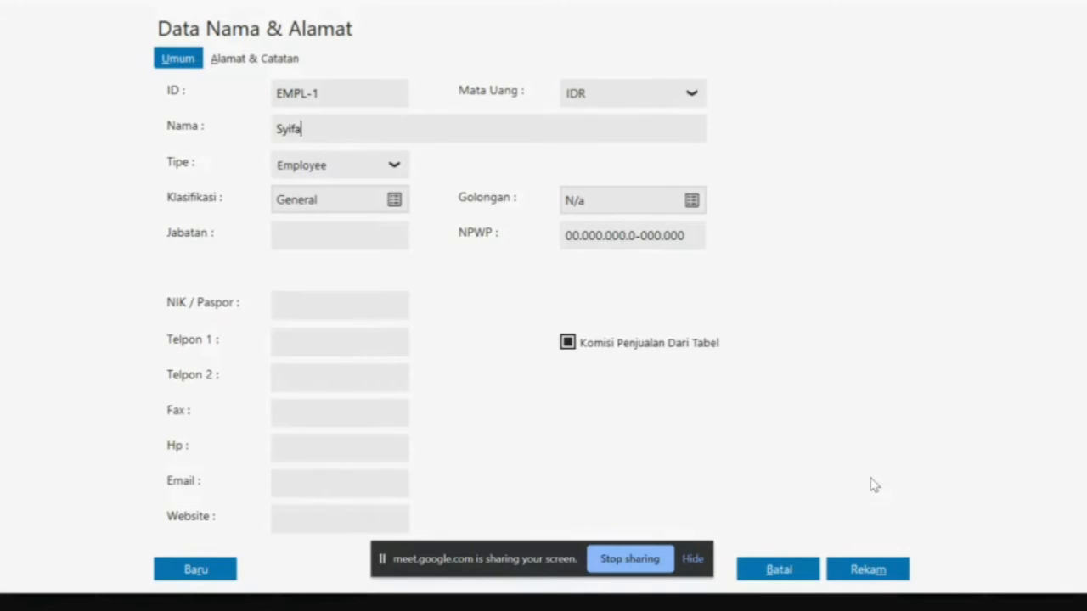
{"action": "left_click", "coordinate": [868, 570]}
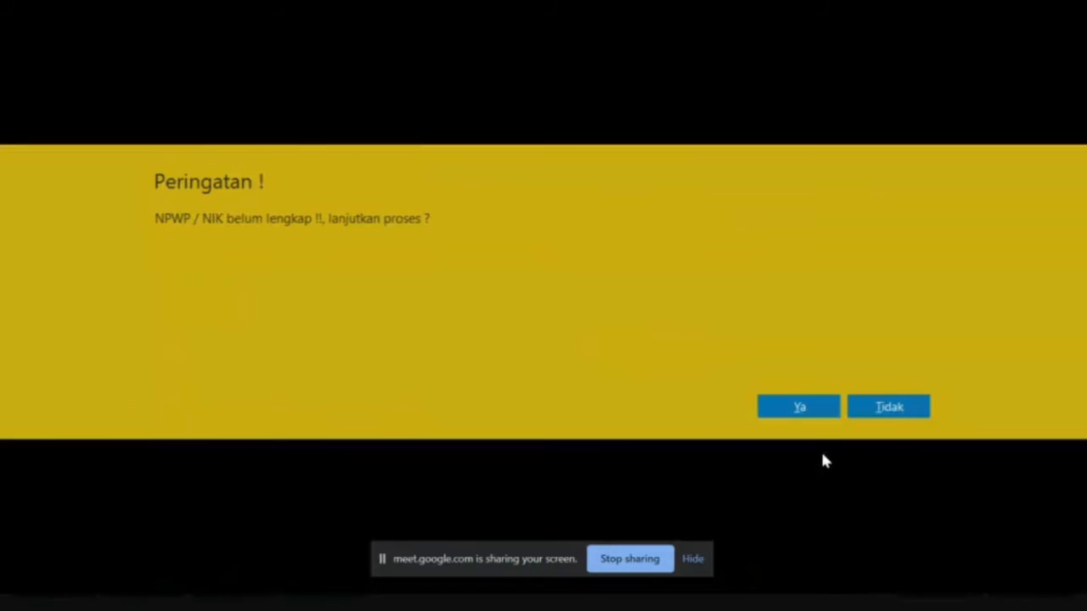
{"action": "left_click", "coordinate": [798, 411]}
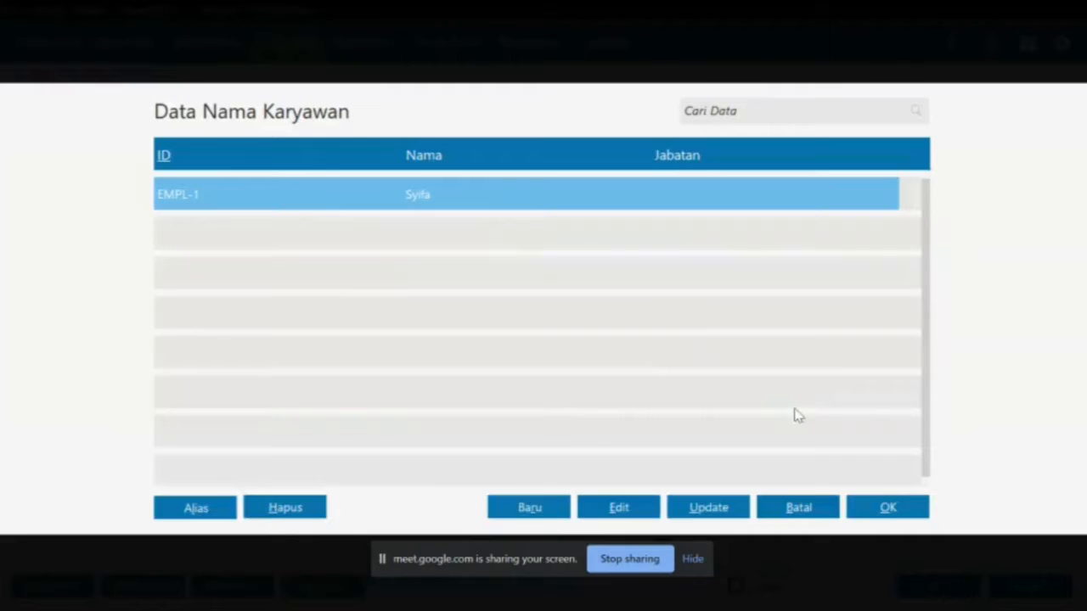
{"action": "double_click", "coordinate": [618, 195]}
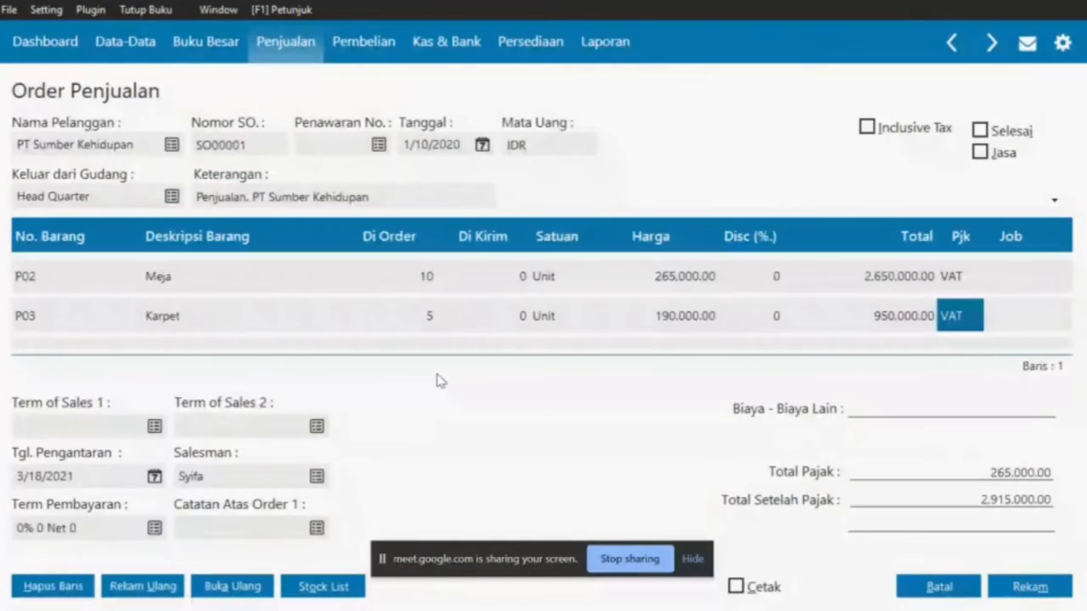
Cross-check the order against the PDF and save sales order SO000001
{"action": "key", "text": "alt+Tab"}
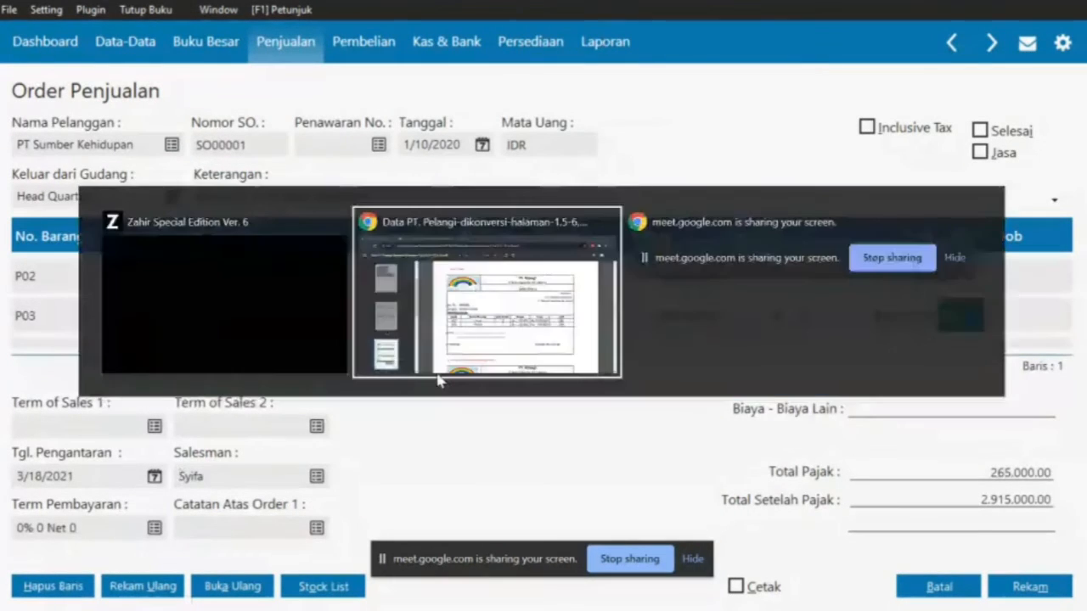
{"action": "scroll", "coordinate": [478, 416], "scroll_direction": "down", "scroll_amount": 1}
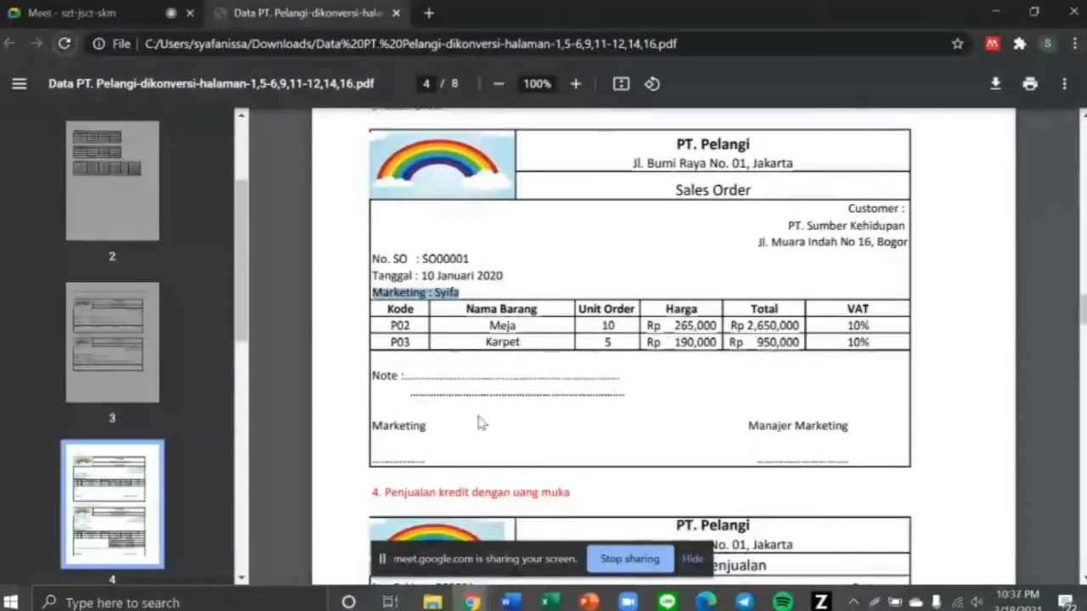
{"action": "key", "text": "alt+Tab"}
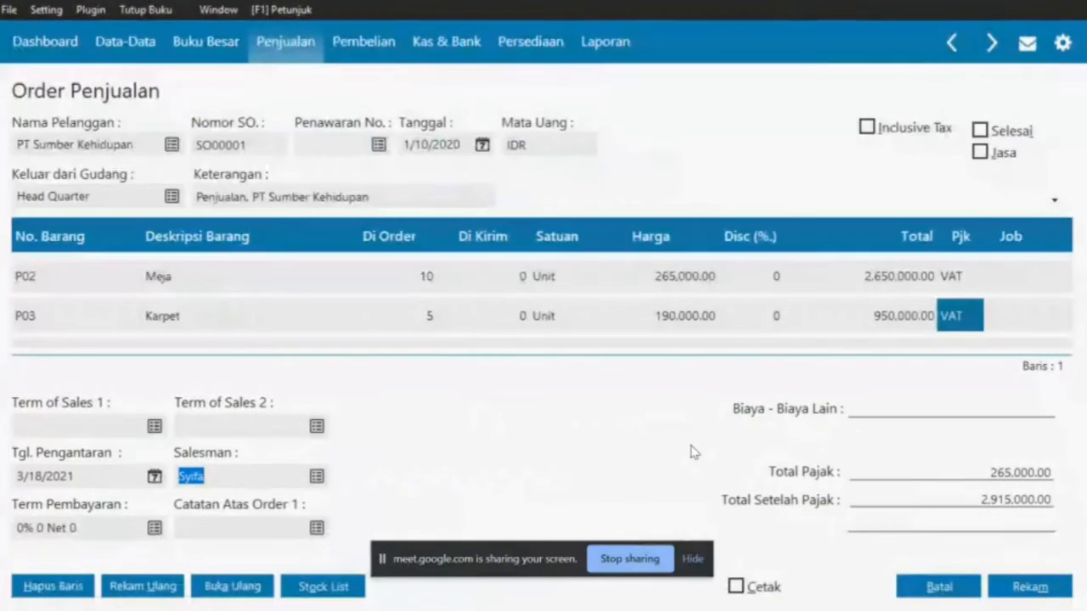
{"action": "key", "text": "alt+Tab"}
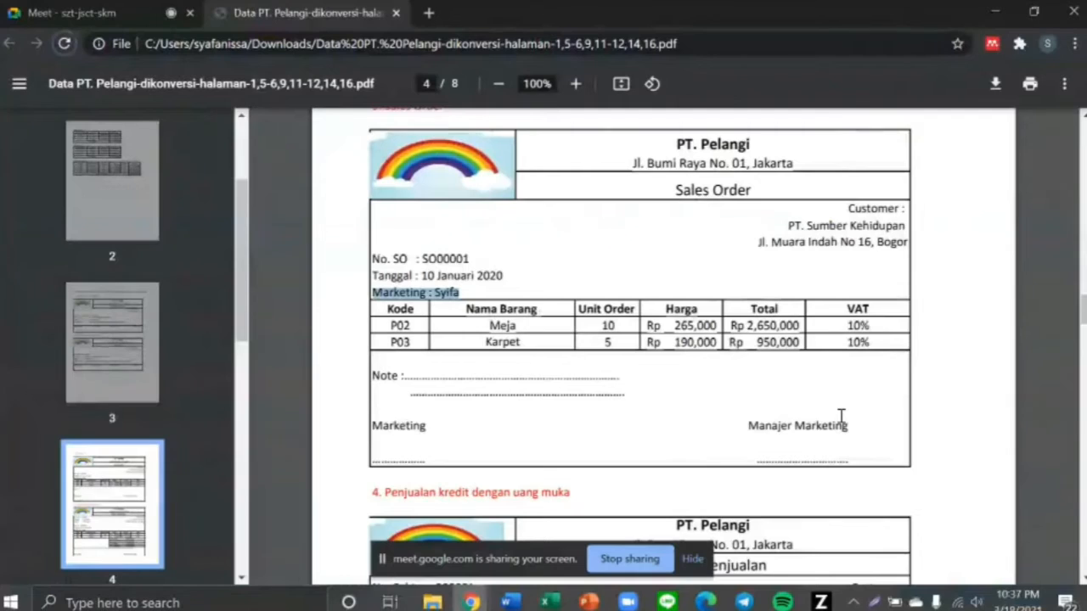
{"action": "key", "text": "alt+Tab"}
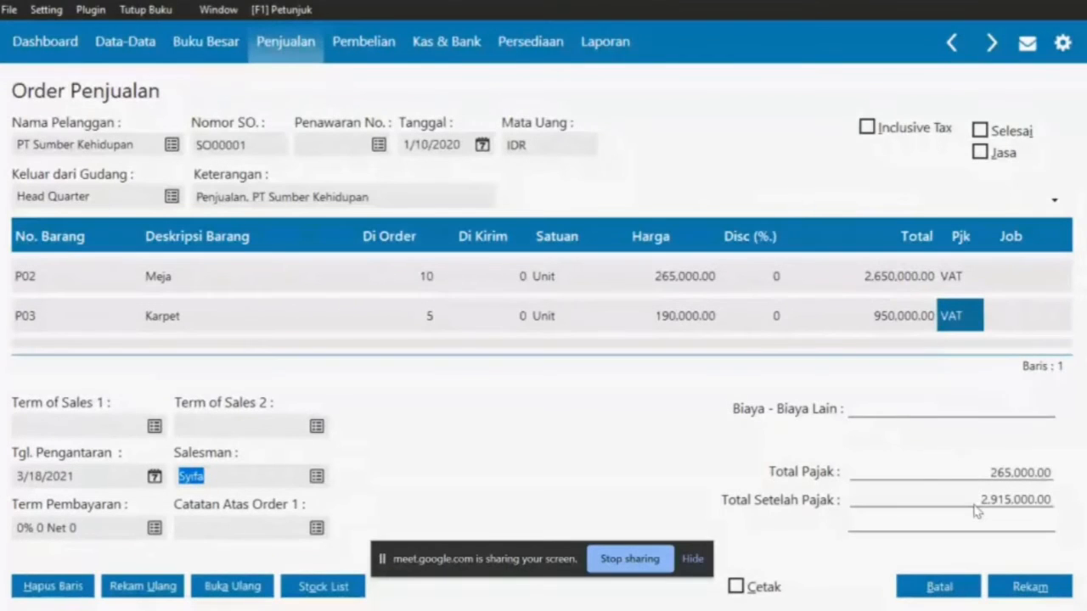
{"action": "key", "text": "alt+Tab"}
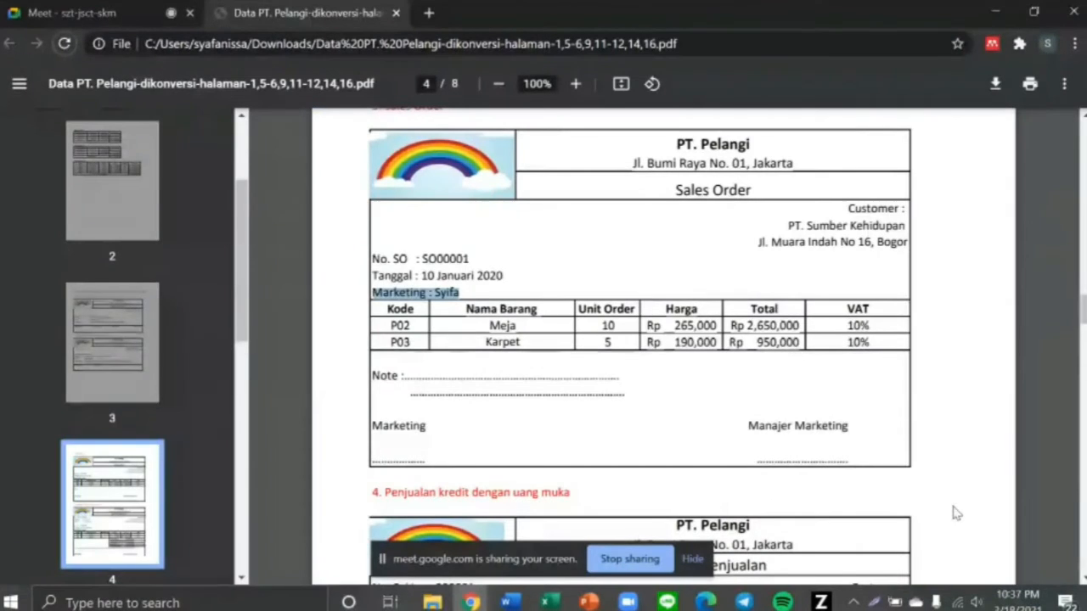
{"action": "key", "text": "alt+Tab"}
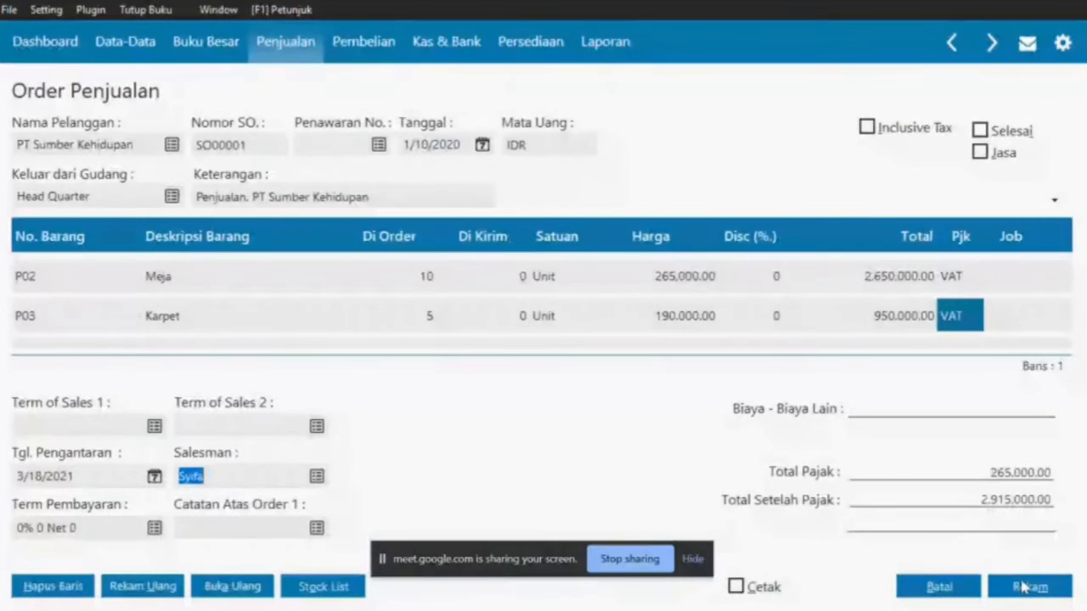
{"action": "left_click", "coordinate": [1023, 586]}
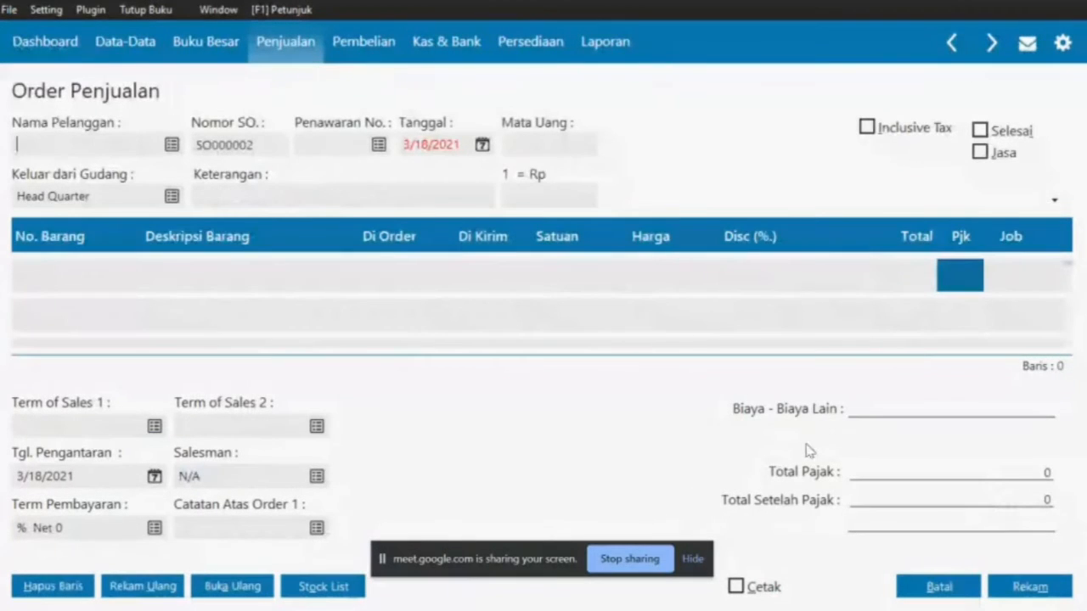
Close the order screens and scroll the PDF to section 4 Faktur Penjualan
{"action": "left_click", "coordinate": [913, 589]}
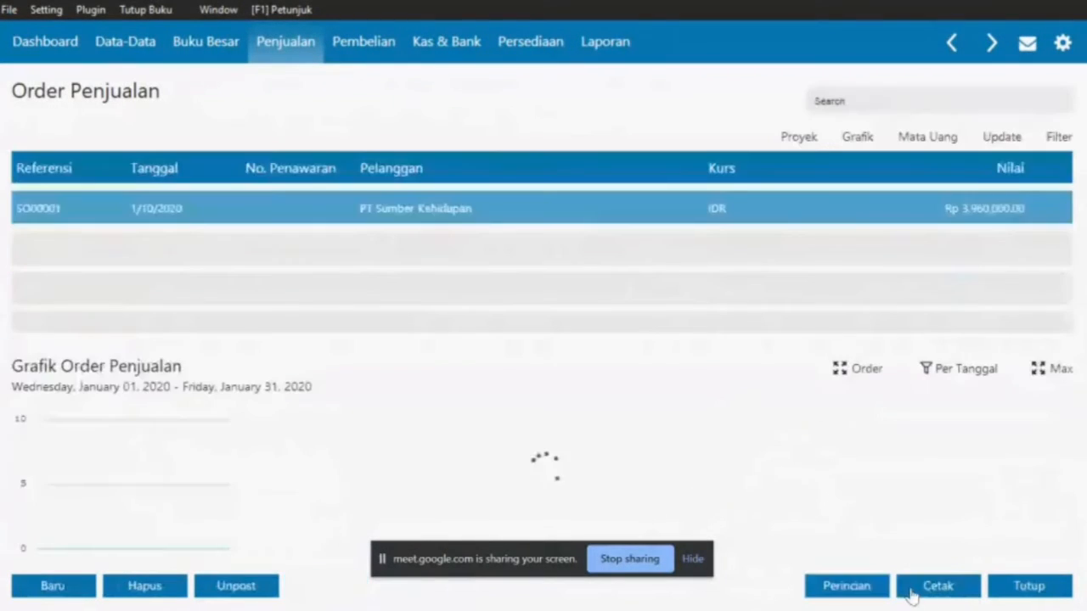
{"action": "left_click", "coordinate": [1023, 585]}
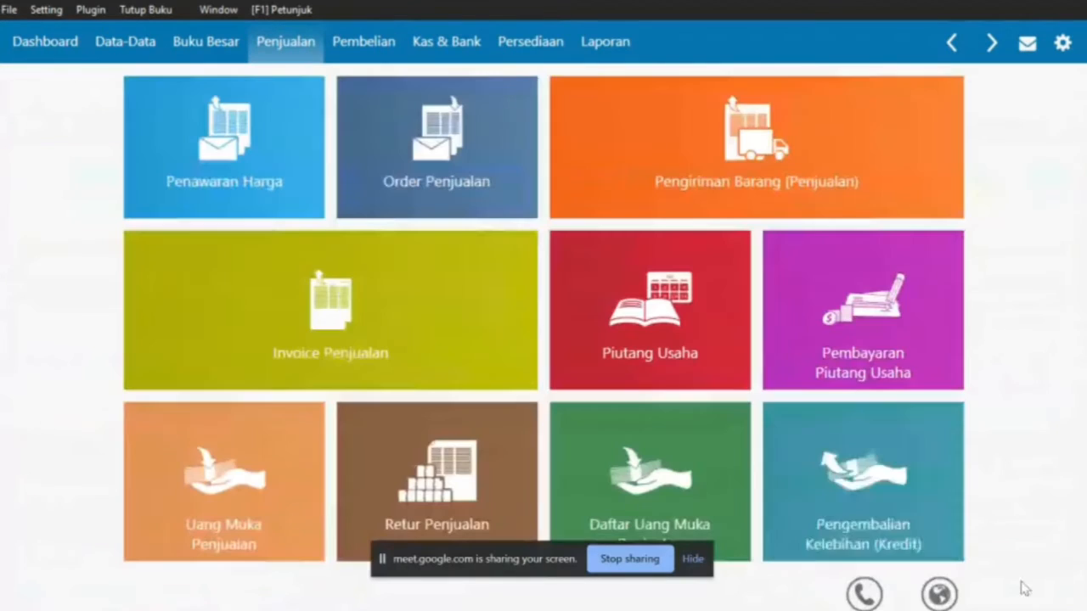
{"action": "key", "text": "alt+Tab"}
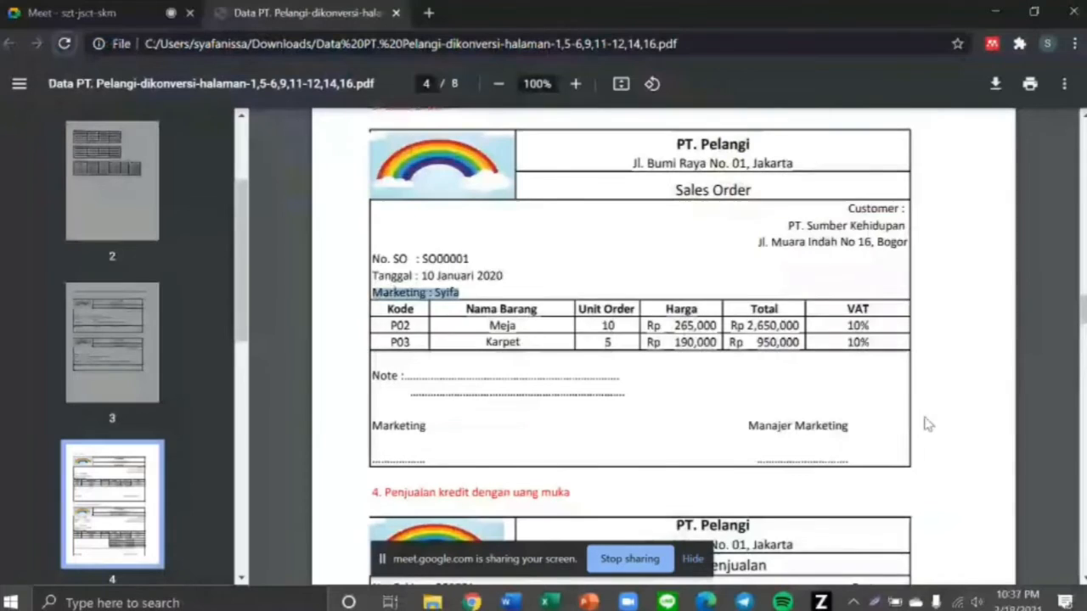
{"action": "scroll", "coordinate": [650, 382], "scroll_direction": "down", "scroll_amount": 4}
{"action": "scroll", "coordinate": [652, 387], "scroll_direction": "down", "scroll_amount": 2}
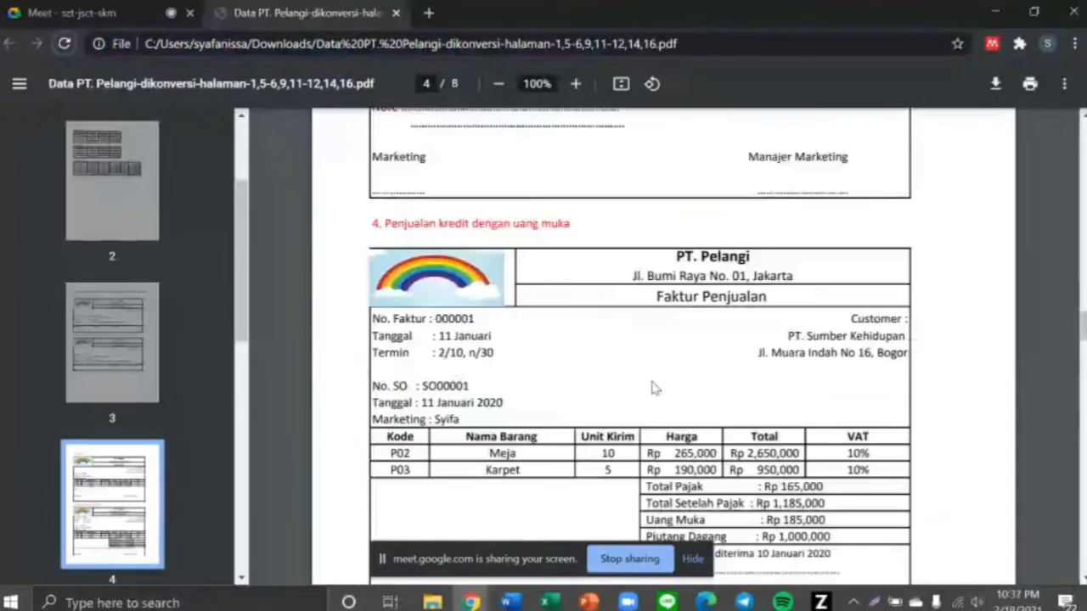
{"action": "scroll", "coordinate": [653, 388], "scroll_direction": "down", "scroll_amount": 1}
{"action": "left_click_drag", "start_coordinate": [384, 162], "coordinate": [583, 163]}
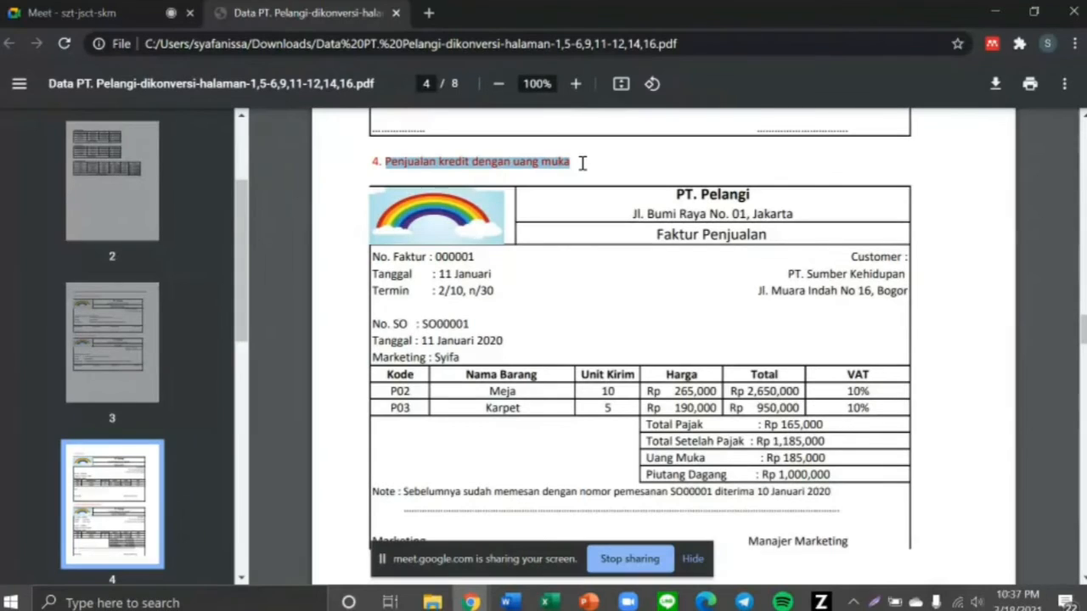
{"action": "key", "text": "alt+Tab"}
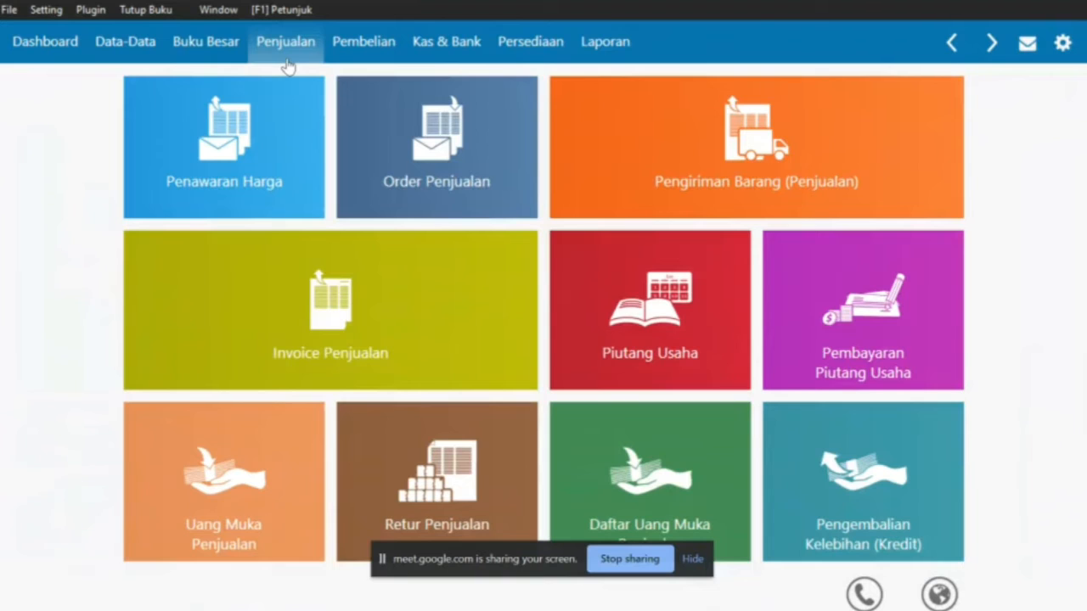
Open the sales down payment records after marking the down-payment heading in the PDF
{"action": "key", "text": "alt+Tab"}
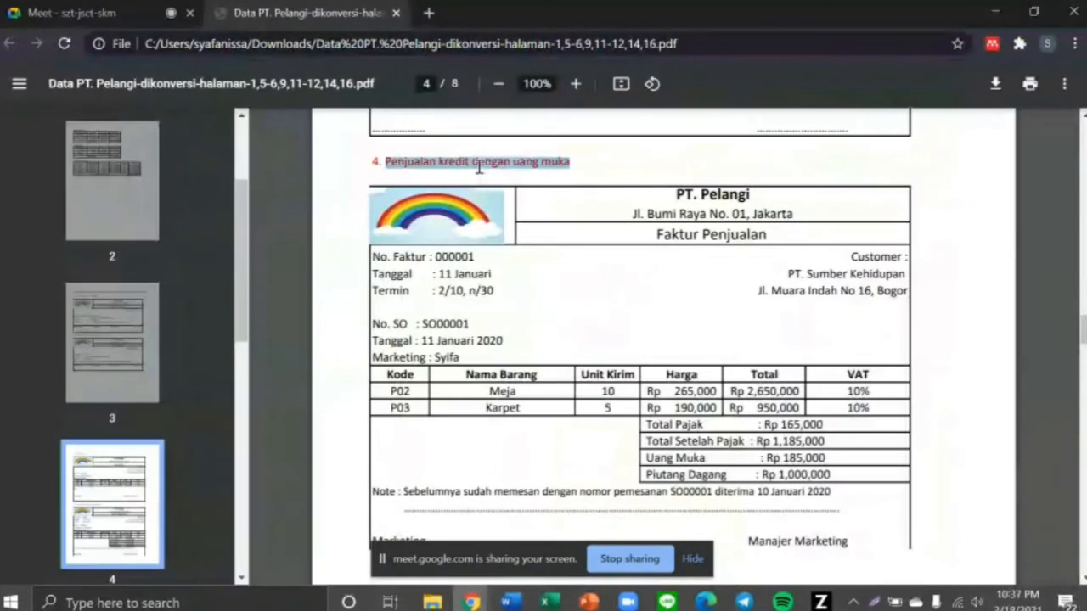
{"action": "left_click_drag", "start_coordinate": [478, 168], "coordinate": [566, 168]}
{"action": "key", "text": "alt+Tab"}
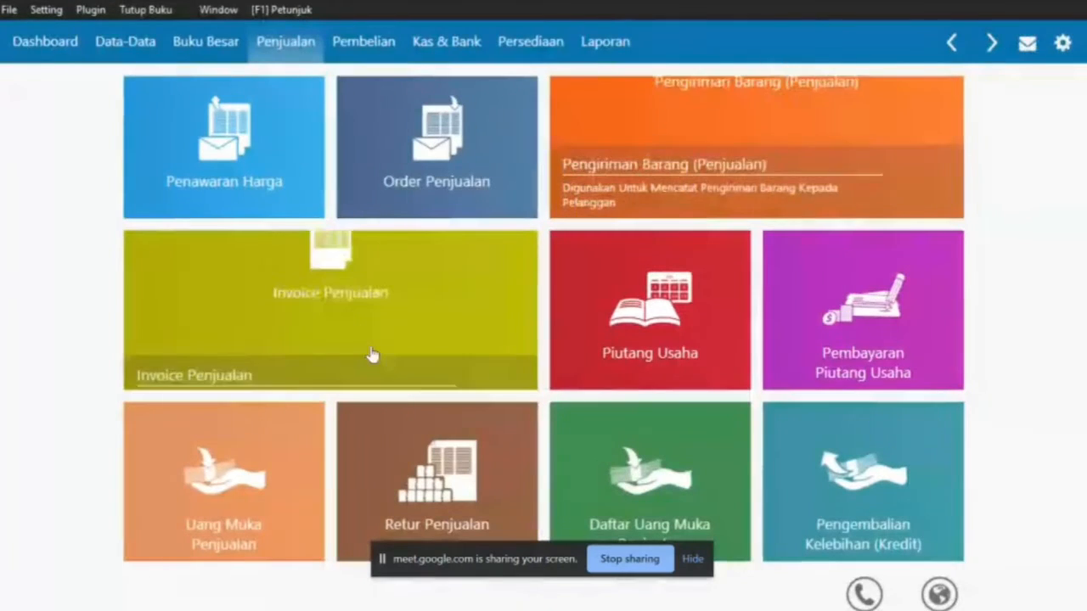
{"action": "left_click", "coordinate": [244, 449]}
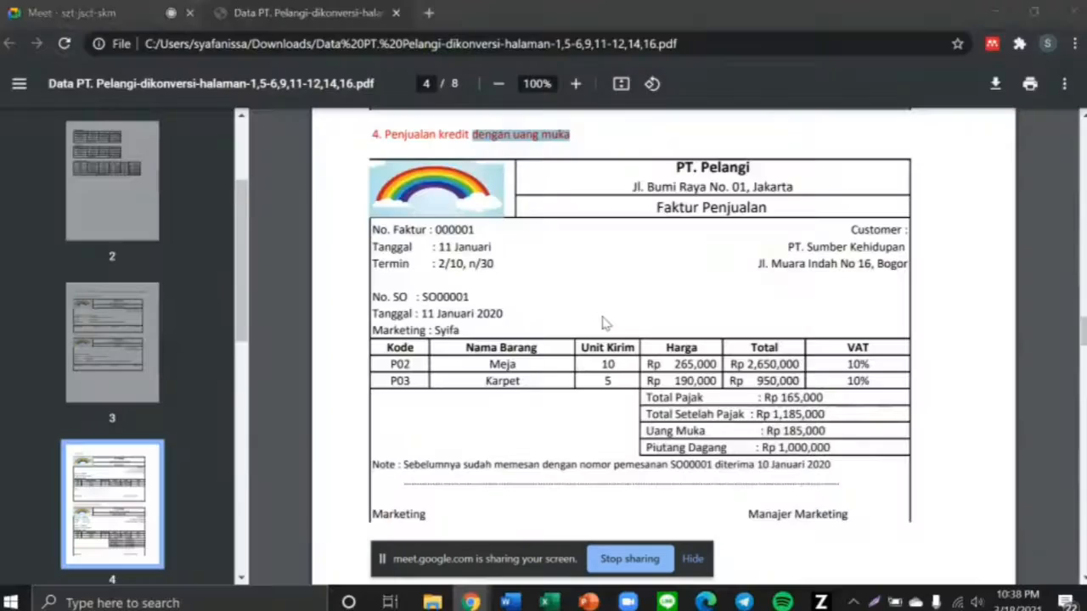
{"action": "key", "text": "alt+Tab"}
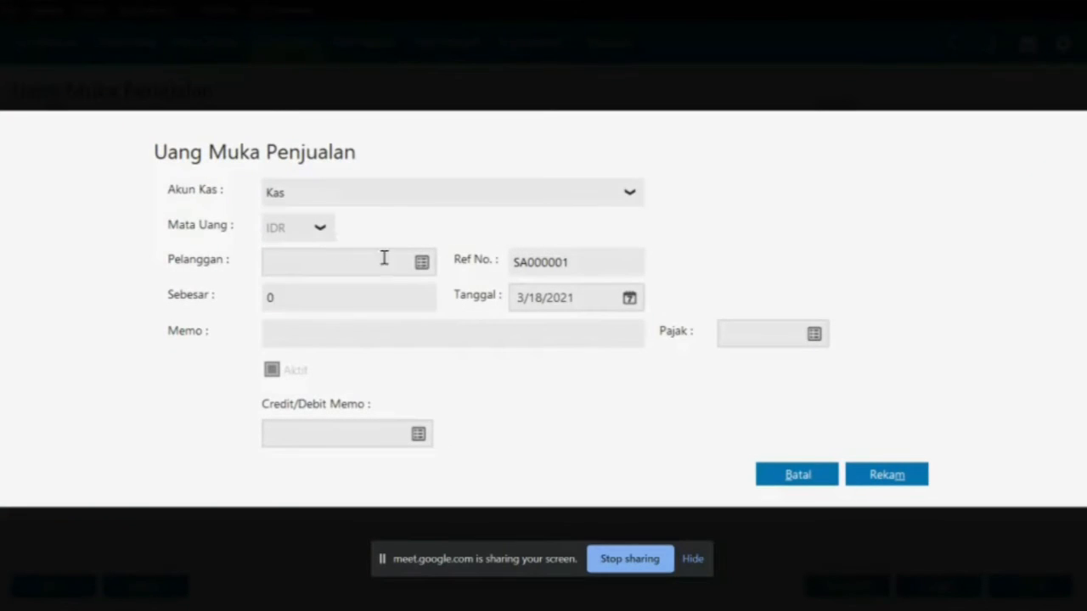
Choose PT Sumber Kehidupan as the down payment's customer
{"action": "left_click", "coordinate": [422, 262]}
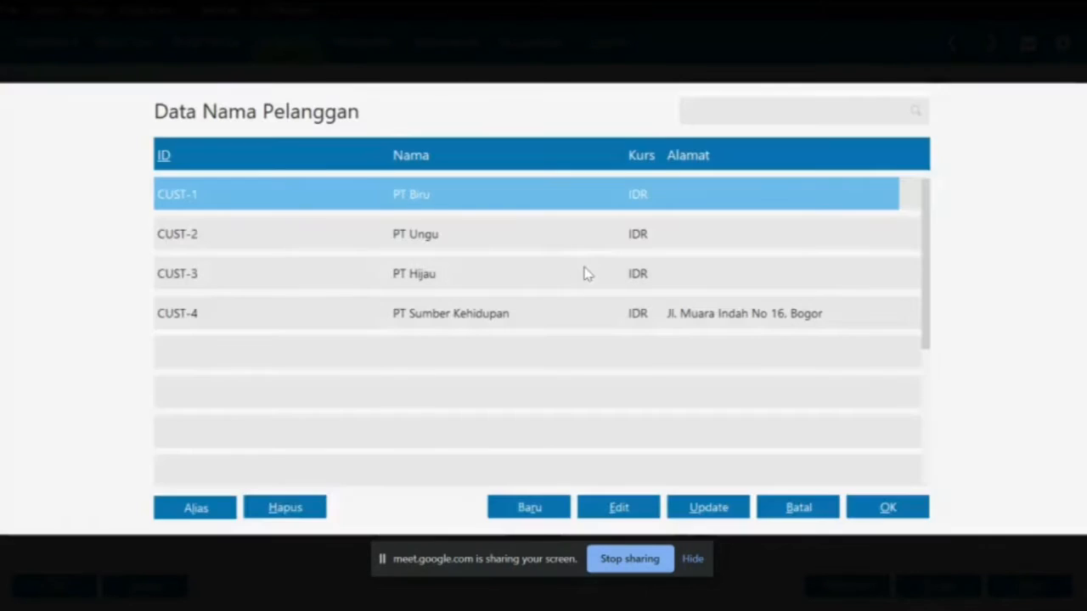
{"action": "key", "text": "alt+Tab"}
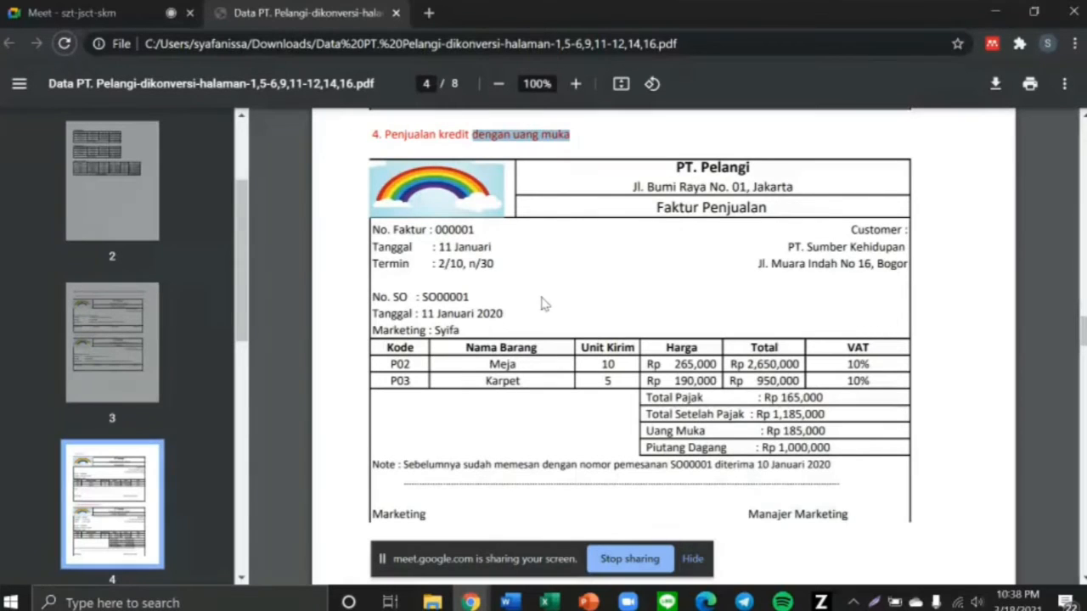
{"action": "left_click_drag", "start_coordinate": [772, 248], "coordinate": [890, 248]}
{"action": "key", "text": "alt+Tab"}
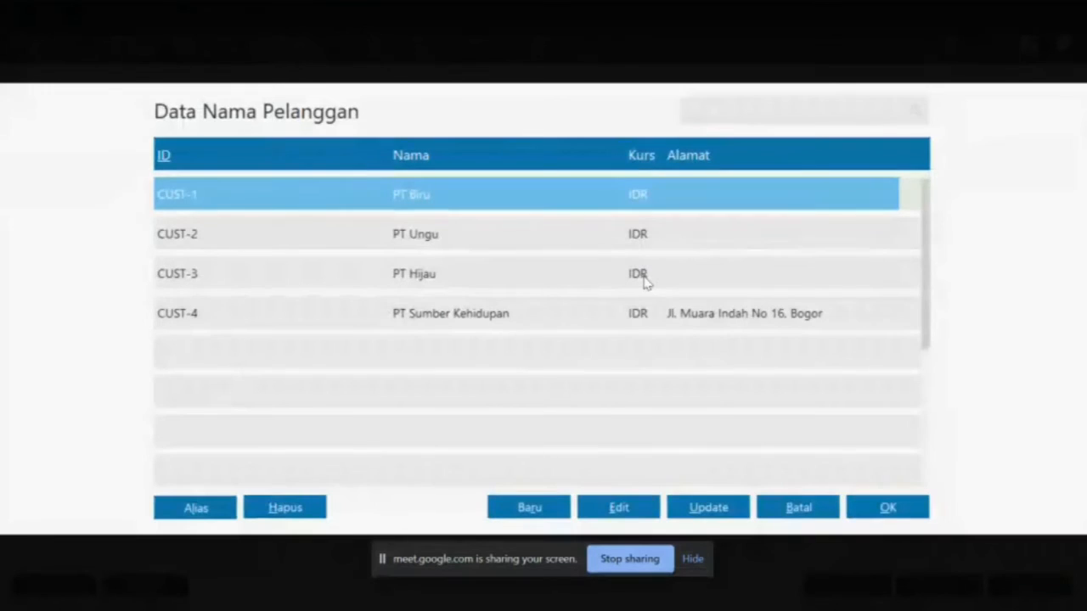
{"action": "double_click", "coordinate": [637, 316]}
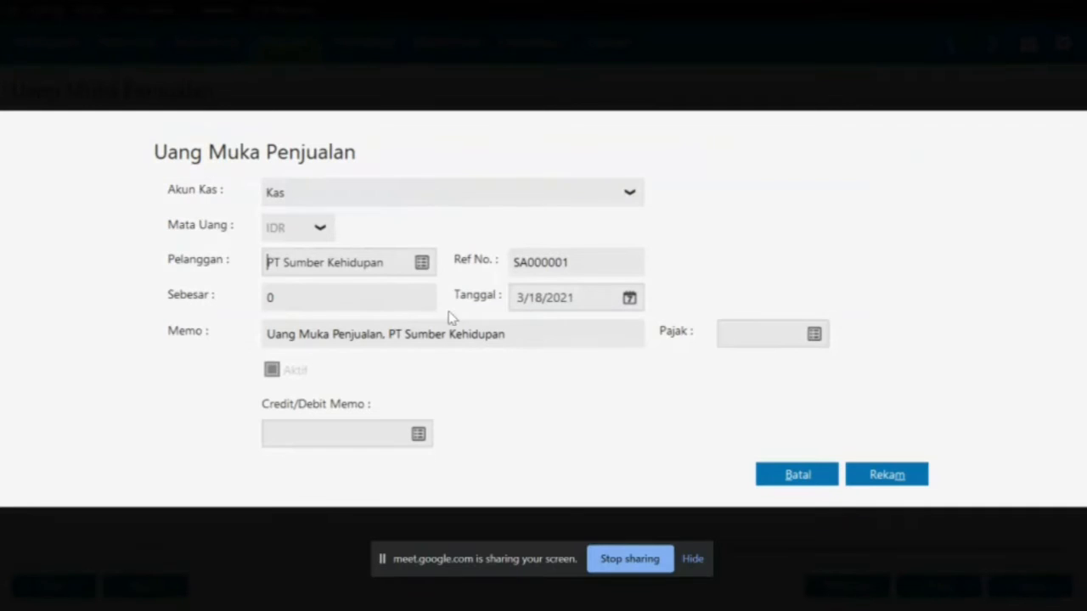
Clear the Sebesar field and locate the Rp 185,000 down payment in the PDF
{"action": "left_click", "coordinate": [414, 304]}
{"action": "key", "text": "alt+Tab"}
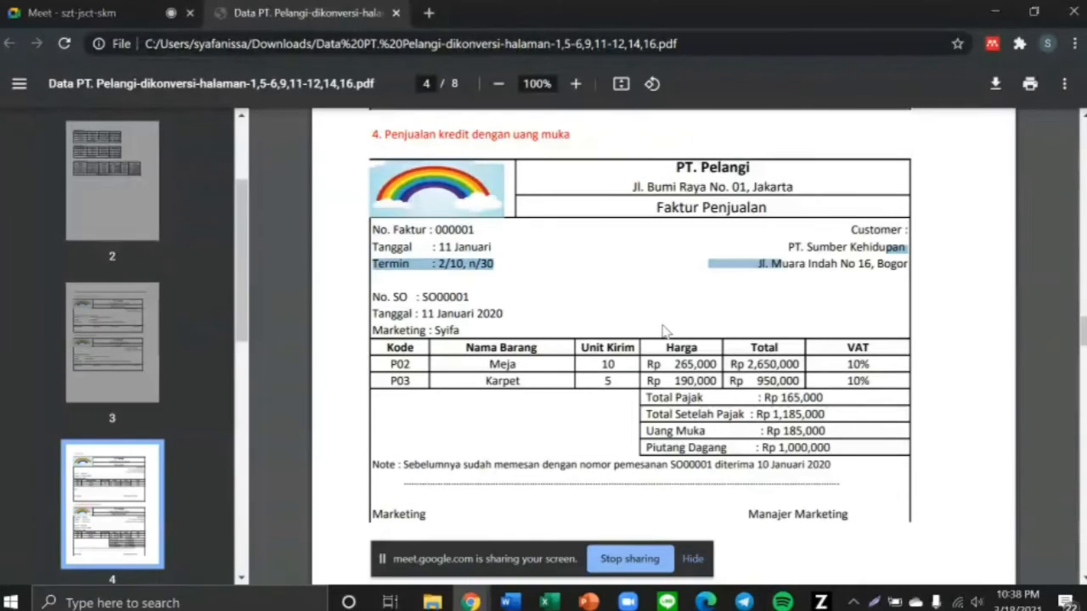
{"action": "left_click_drag", "start_coordinate": [767, 431], "coordinate": [828, 440]}
{"action": "key", "text": "alt+Tab"}
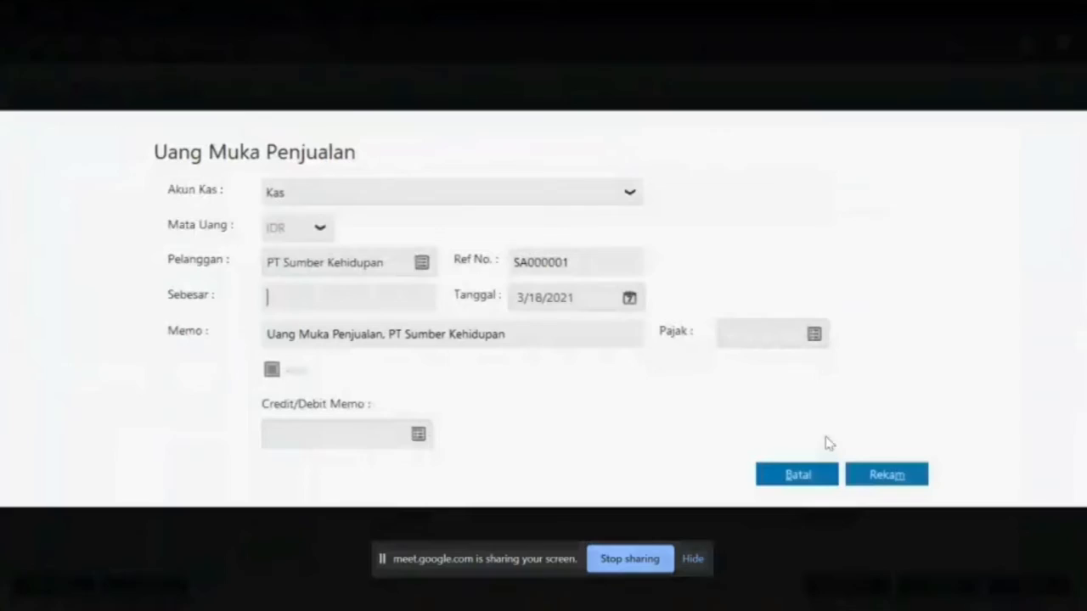
Enter the 185,000 amount and find the date 11 Januari 2020 in the PDF
{"action": "left_click", "coordinate": [366, 296]}
{"action": "type", "text": "185000"}
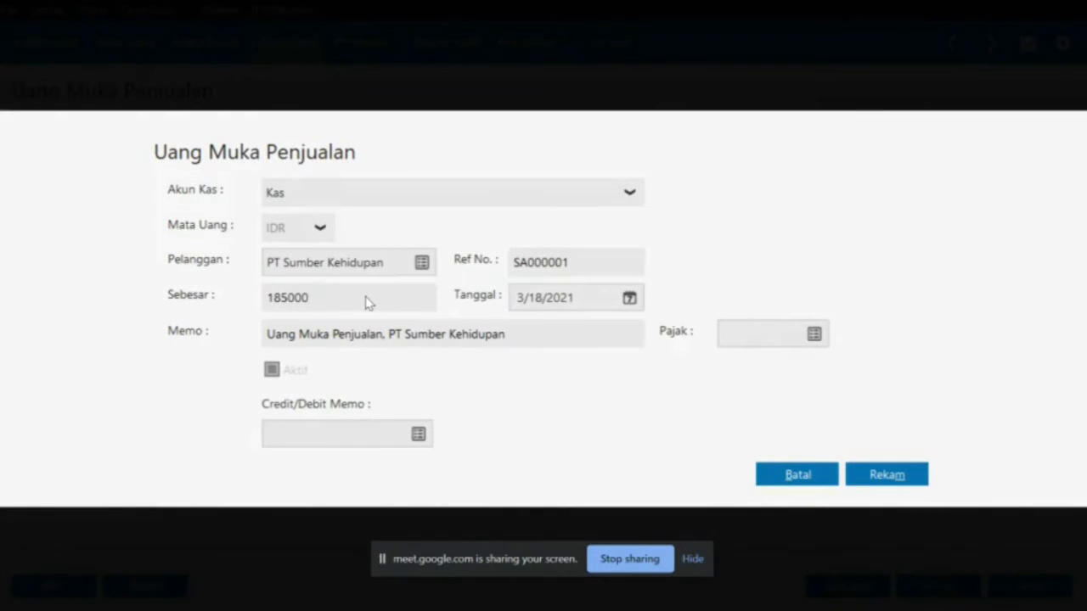
{"action": "left_click", "coordinate": [628, 299]}
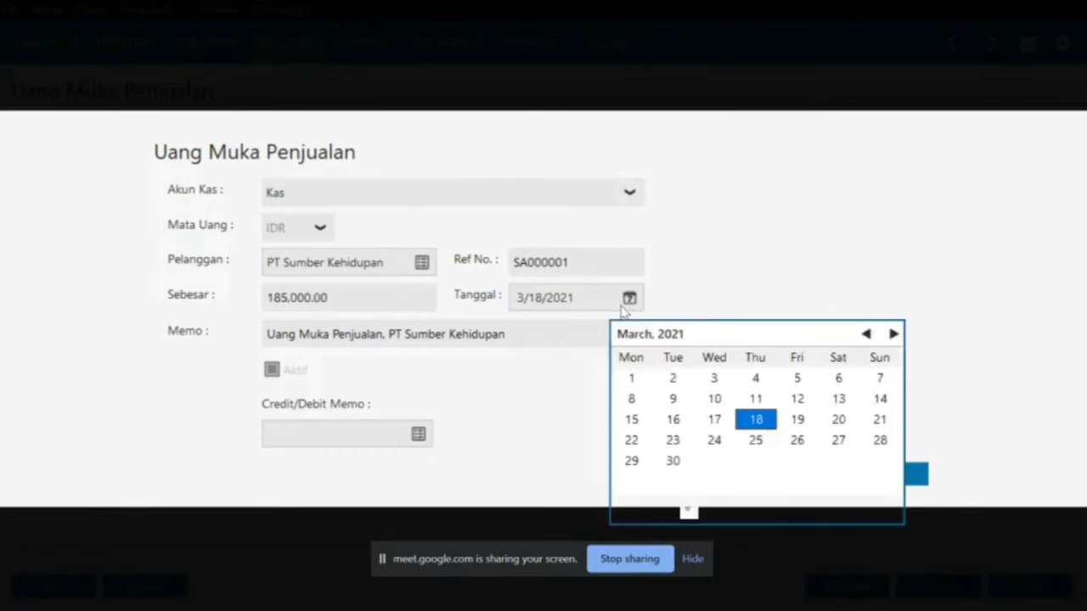
{"action": "key", "text": "alt+Tab"}
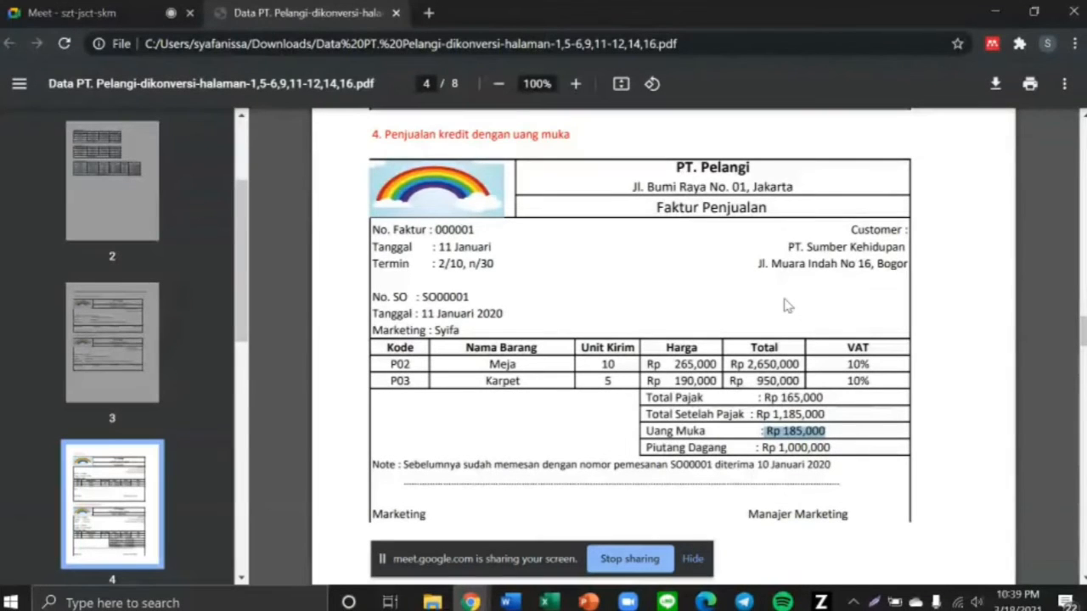
{"action": "left_click", "coordinate": [423, 314]}
{"action": "left_click_drag", "start_coordinate": [422, 314], "coordinate": [509, 314]}
{"action": "key", "text": "alt+Tab"}
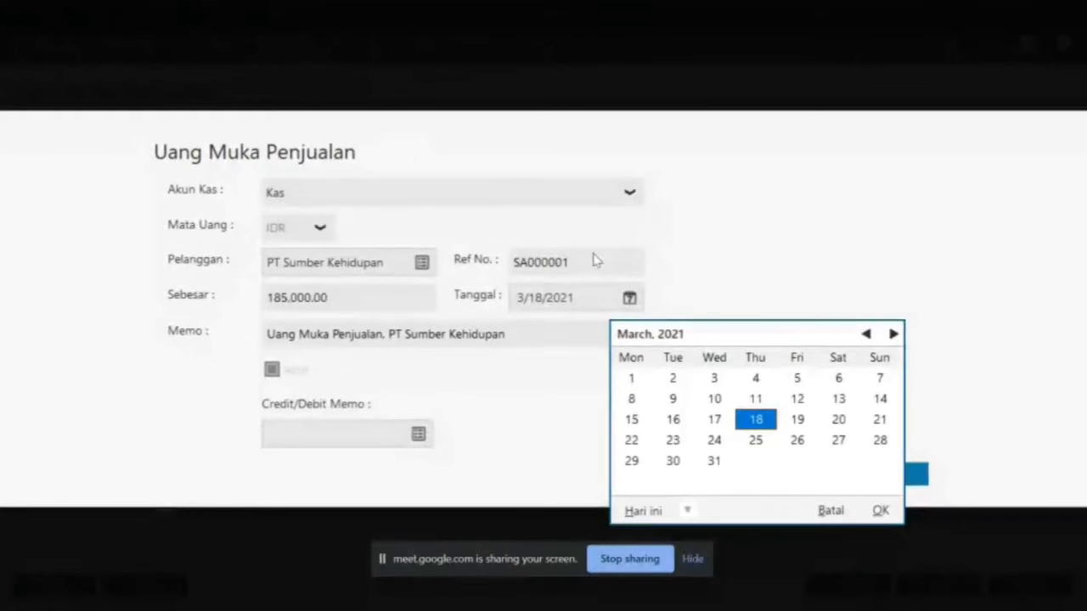
Set the transaction date to 1/11/2020 in the calendar
{"action": "left_click", "coordinate": [866, 334]}
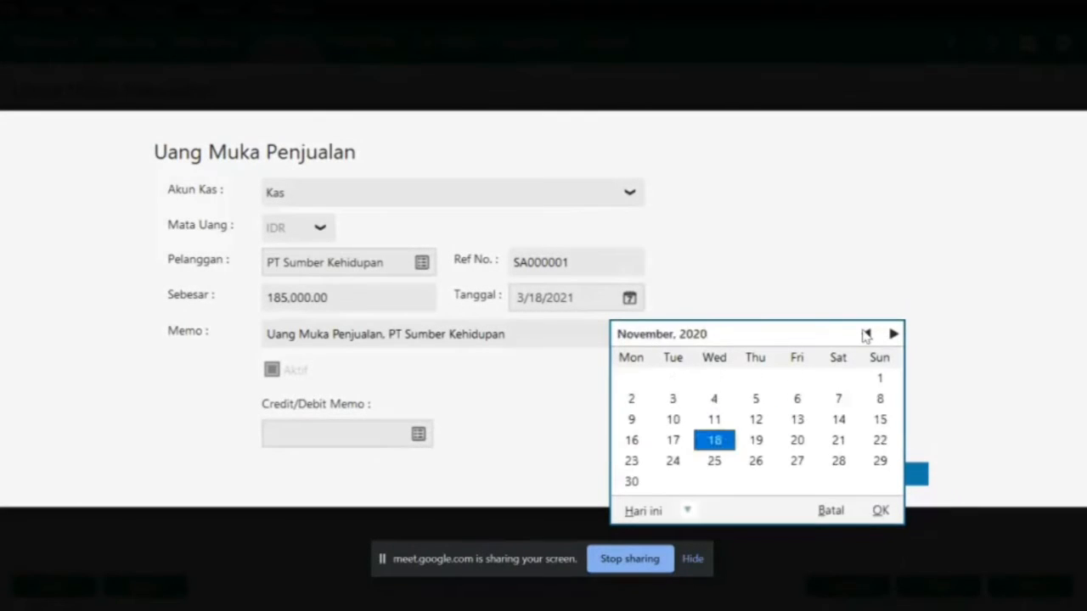
{"action": "left_click", "coordinate": [866, 335]}
{"action": "left_click", "coordinate": [866, 335]}
{"action": "left_click", "coordinate": [866, 335]}
{"action": "left_click", "coordinate": [866, 335]}
{"action": "left_click", "coordinate": [866, 334]}
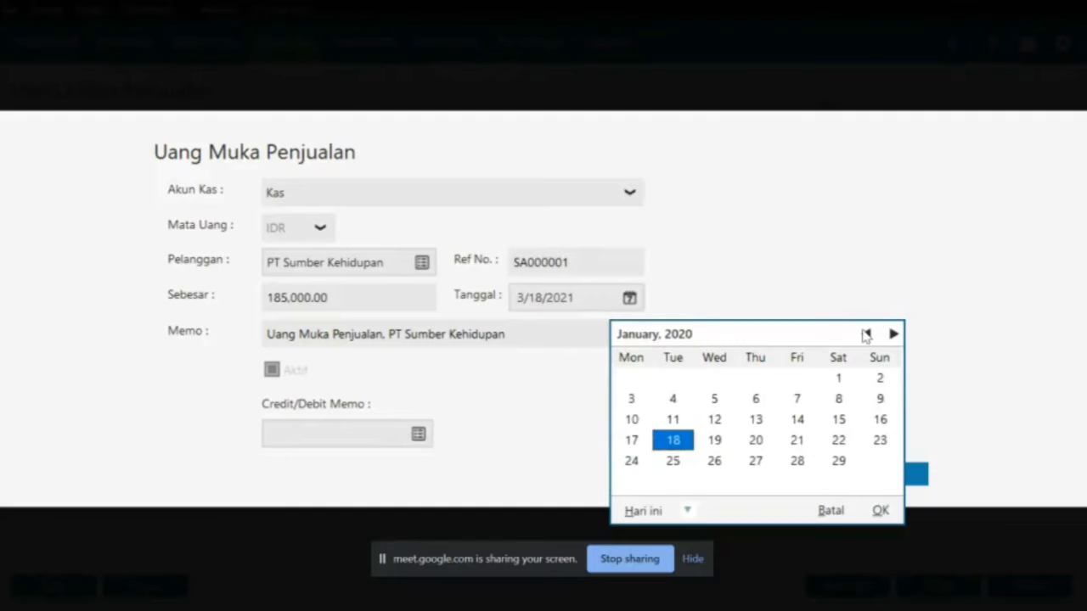
{"action": "left_click", "coordinate": [838, 400]}
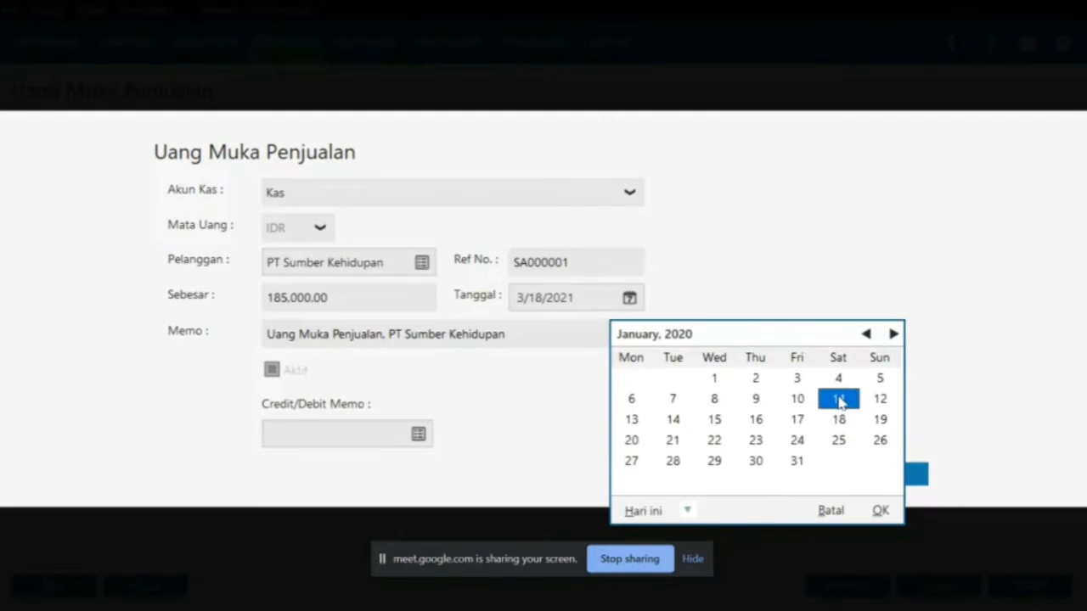
{"action": "left_click", "coordinate": [880, 510]}
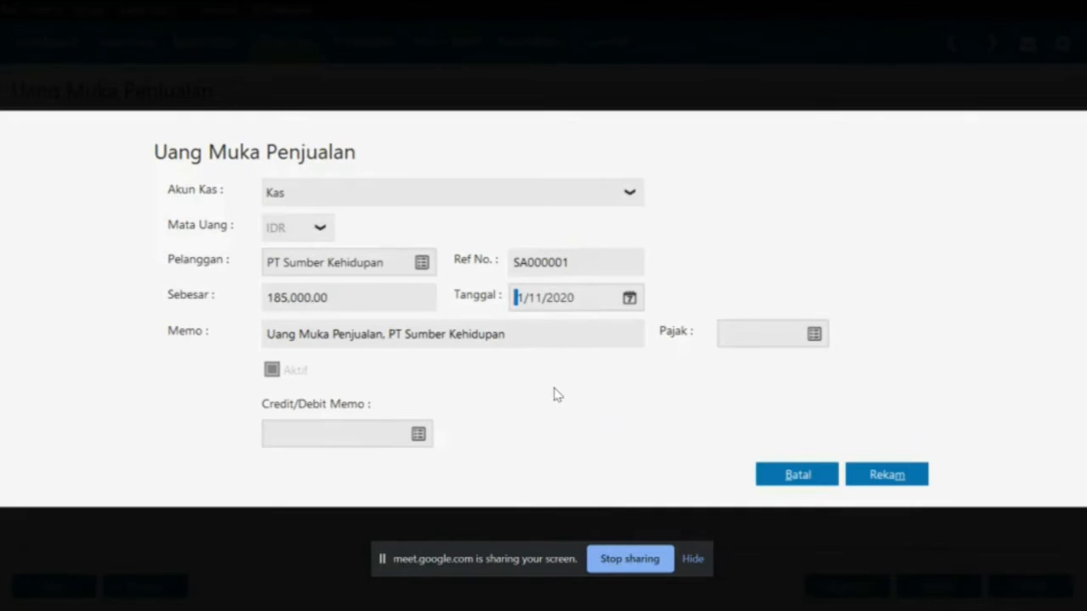
Recheck against the PDF and save down payment SA000001
{"action": "key", "text": "alt+Tab"}
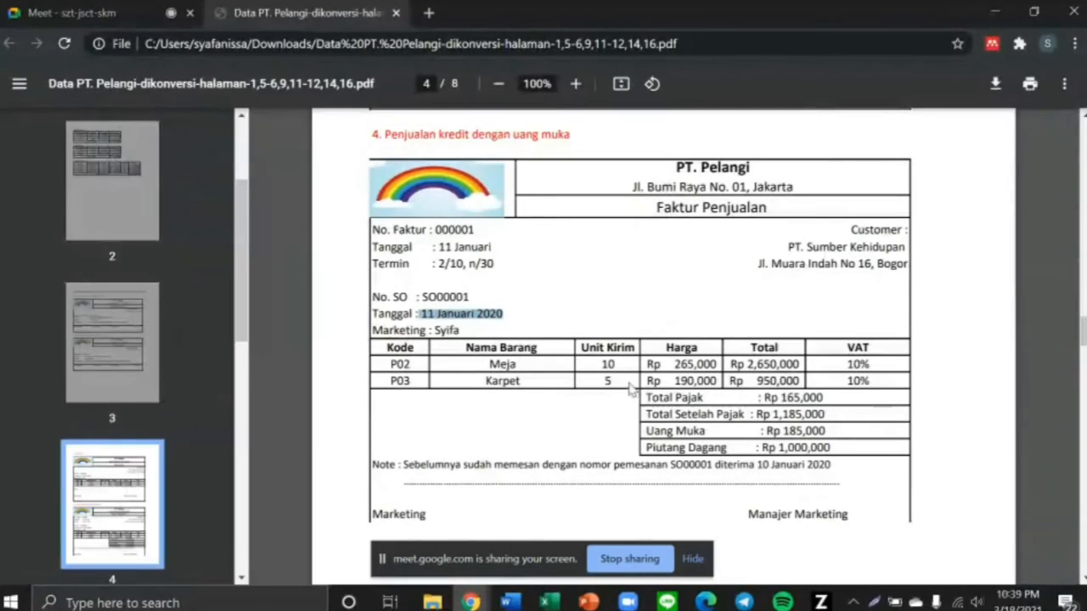
{"action": "key", "text": "alt+Tab"}
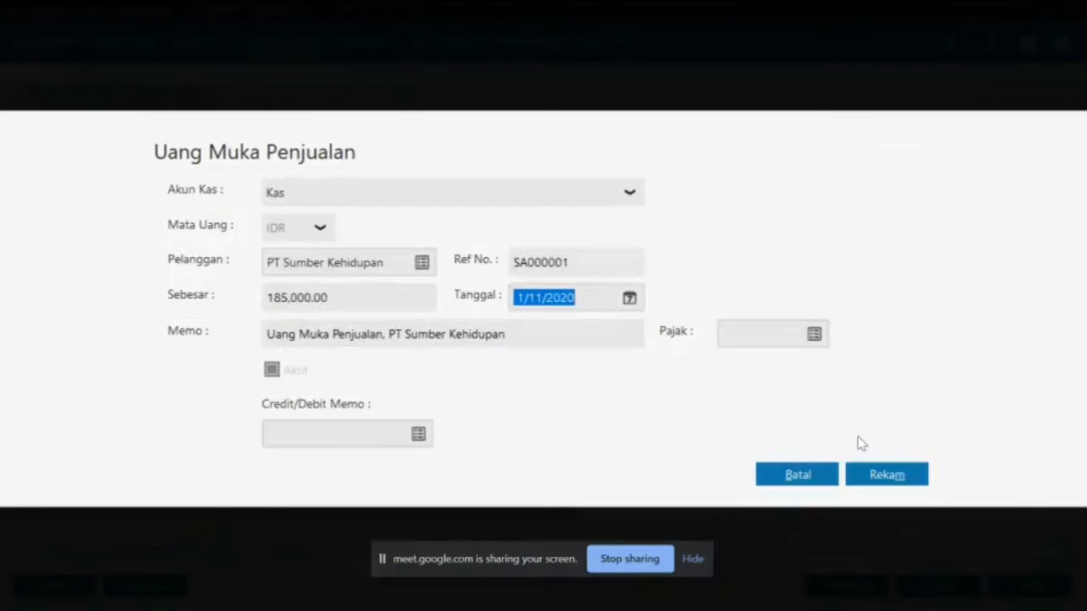
{"action": "left_click", "coordinate": [886, 476]}
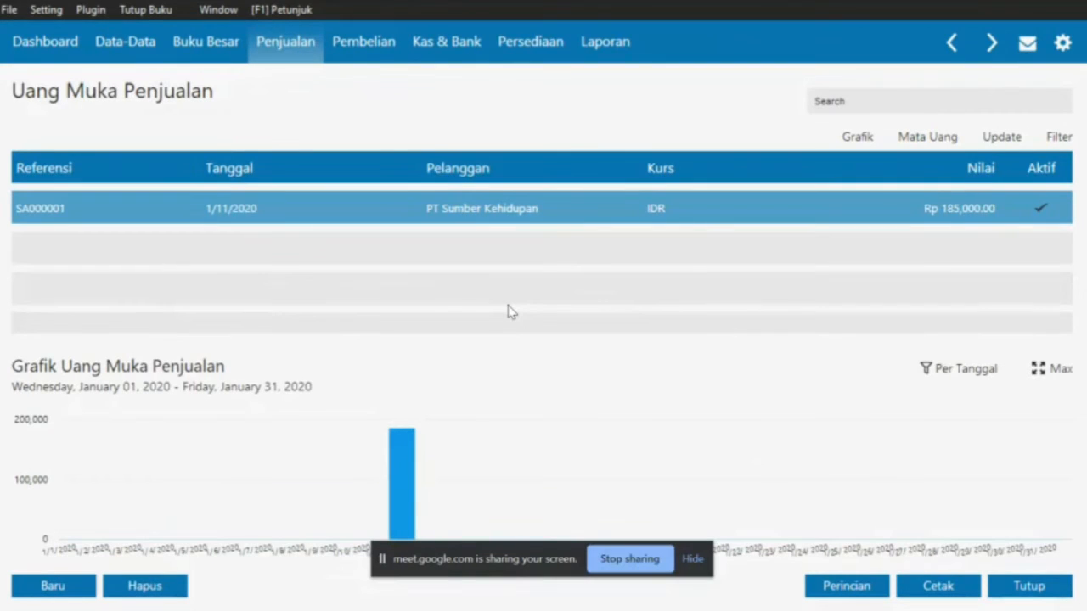
Close the down payment list and start a new sales invoice for customer PT Sumber Kehidupan
{"action": "left_click", "coordinate": [995, 589]}
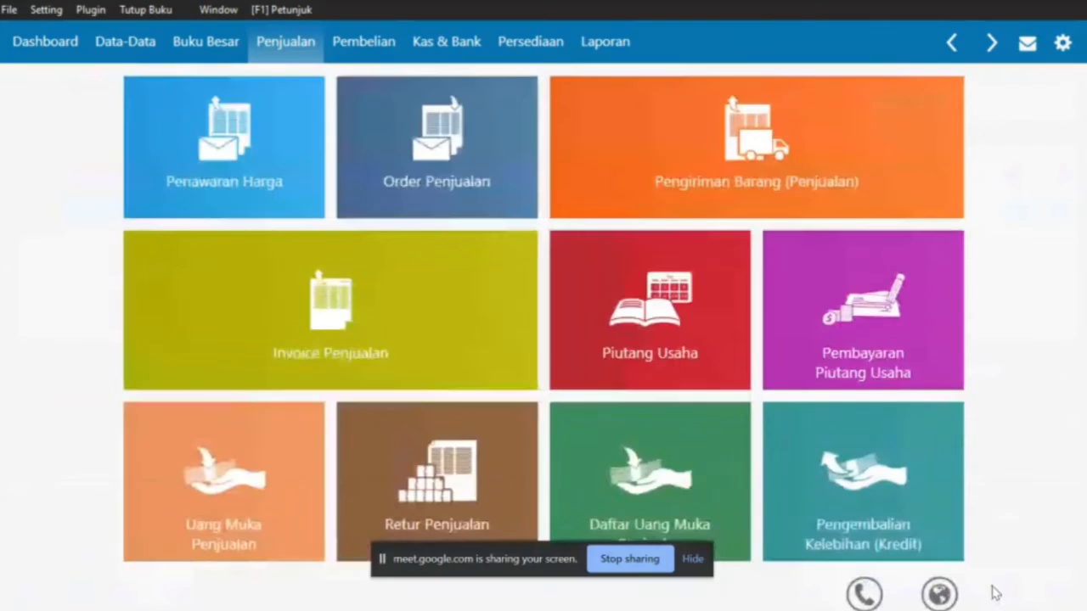
{"action": "mouse_move", "coordinate": [685, 439]}
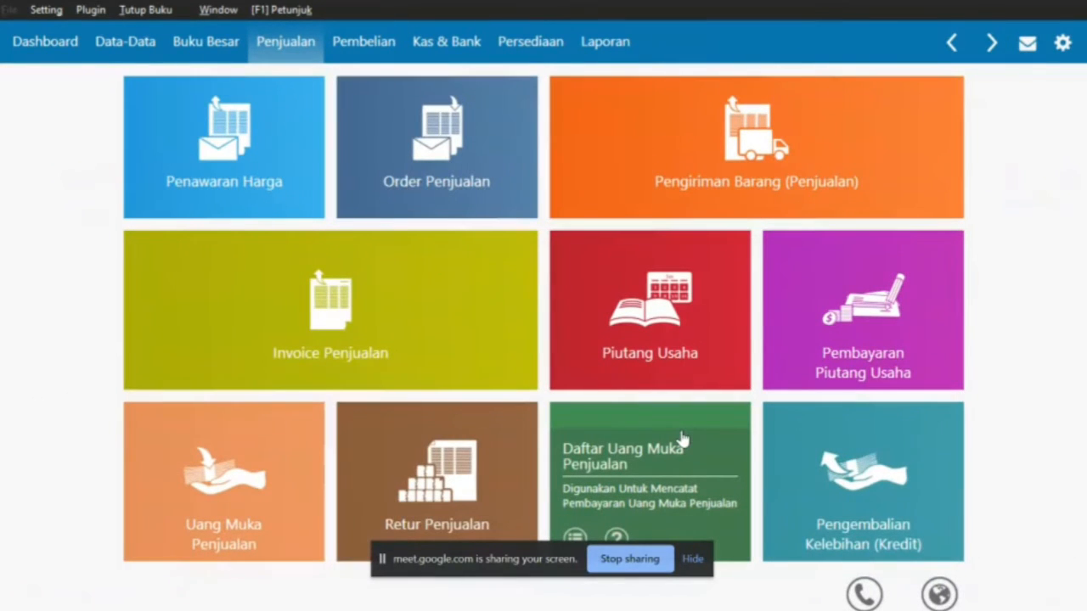
{"action": "mouse_move", "coordinate": [414, 299]}
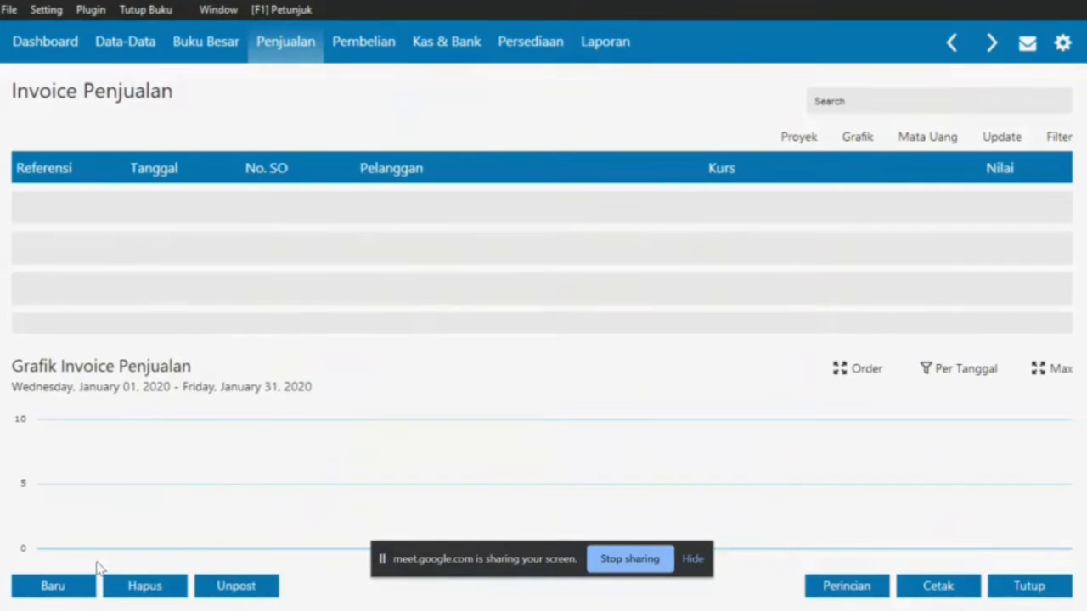
{"action": "left_click", "coordinate": [74, 590]}
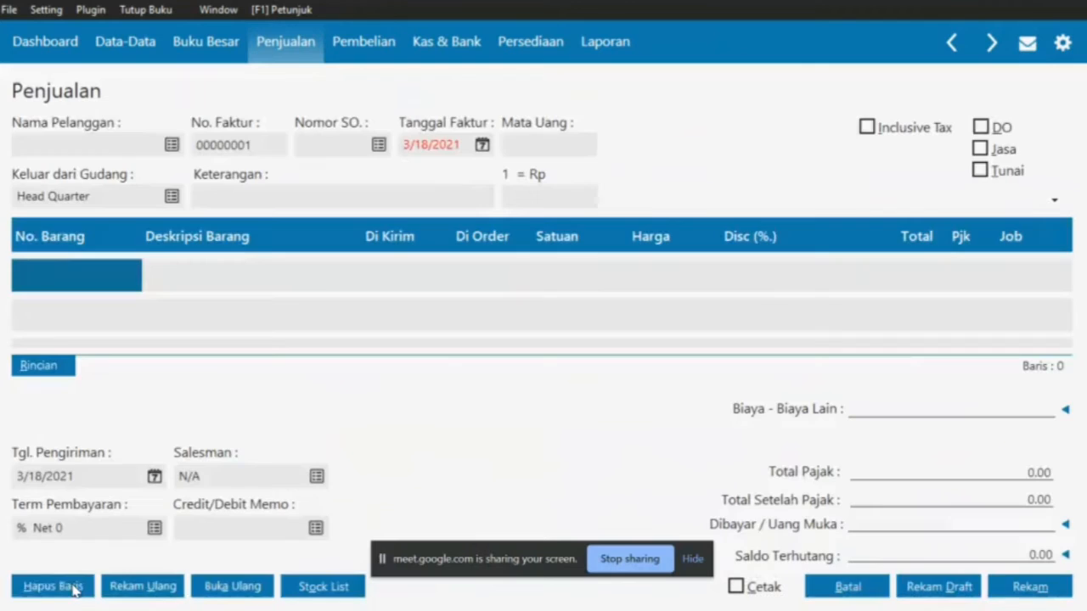
{"action": "left_click", "coordinate": [172, 146]}
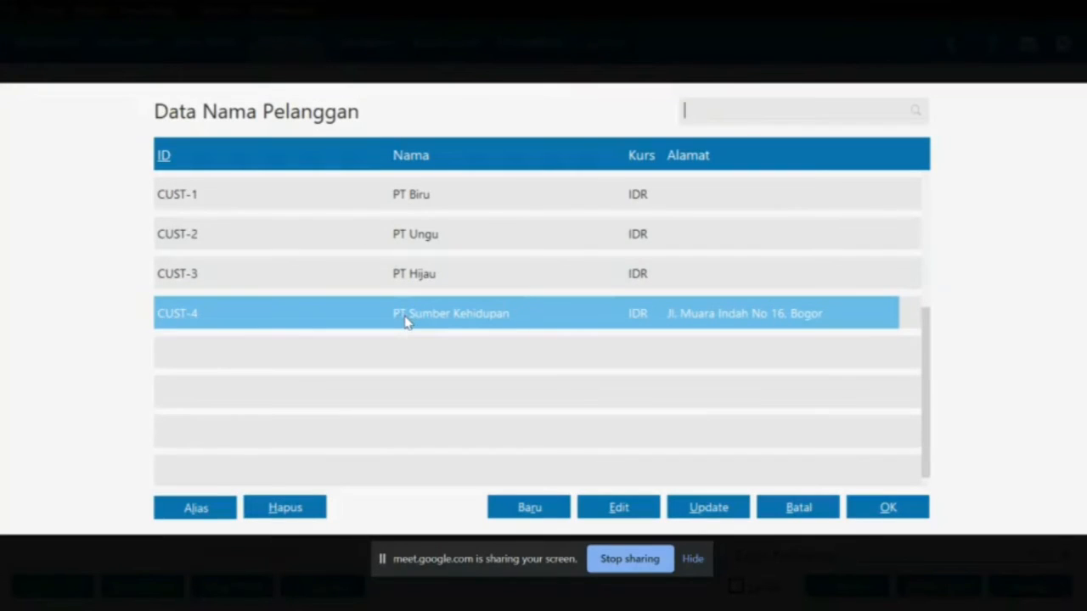
{"action": "key", "text": "alt+Tab"}
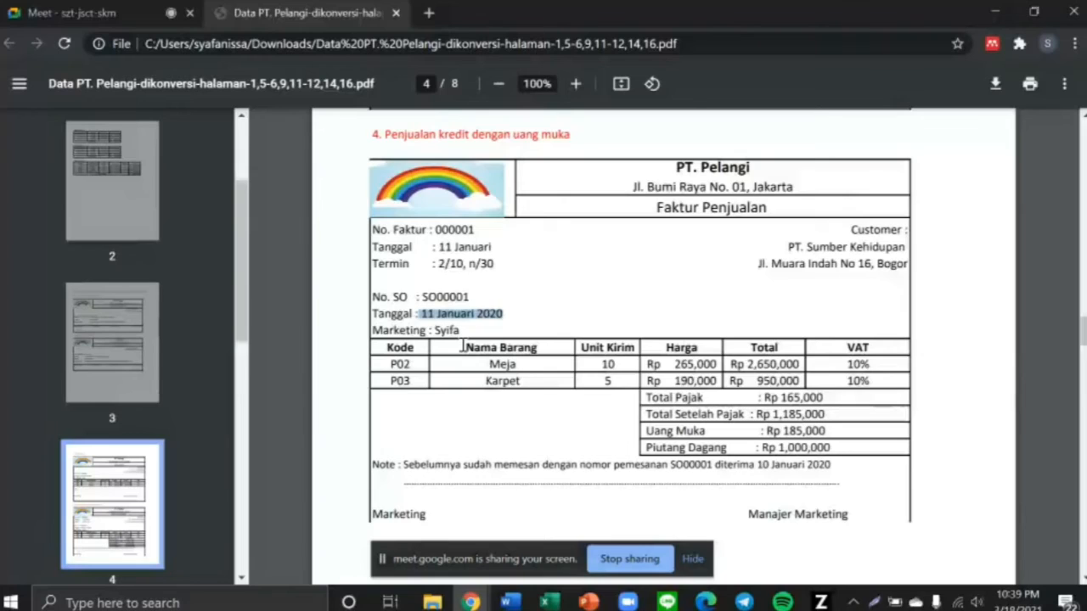
{"action": "key", "text": "alt+Tab"}
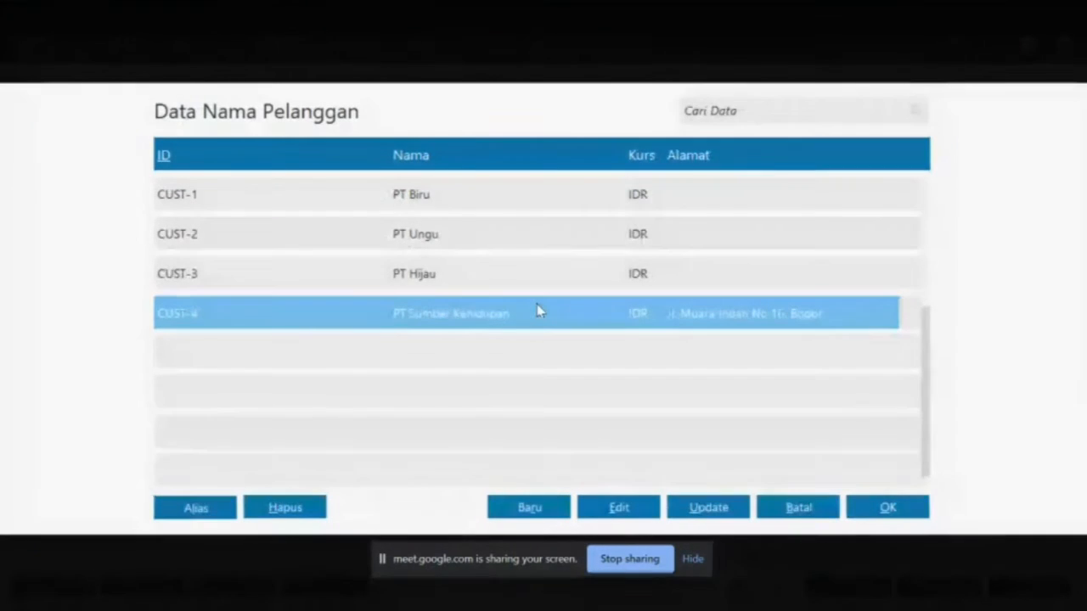
{"action": "double_click", "coordinate": [537, 311]}
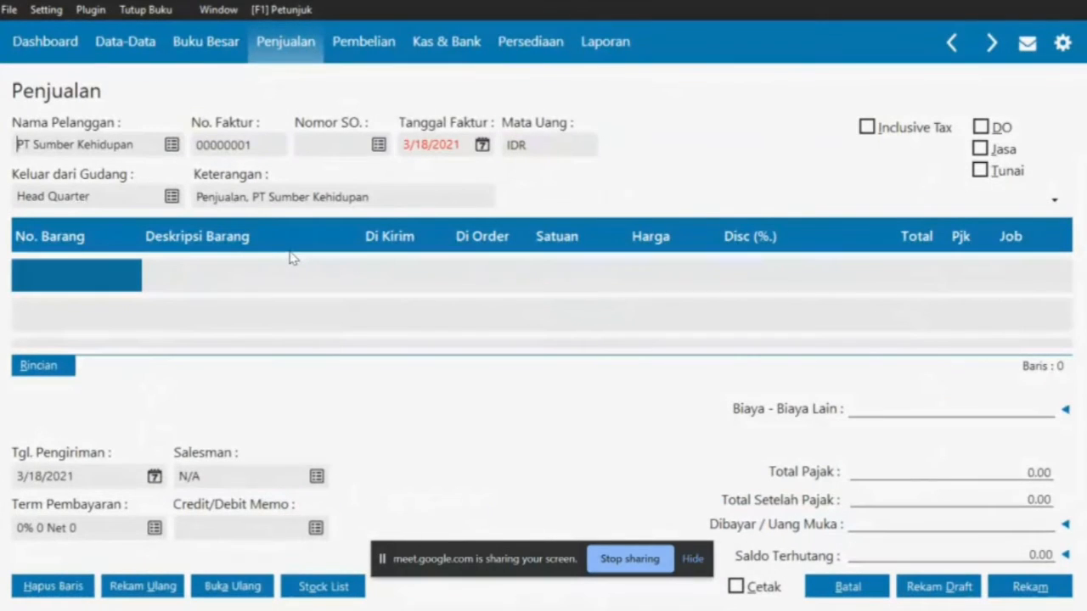
Look up order number SO00001 on the invoice PDF
{"action": "key", "text": "alt+Tab"}
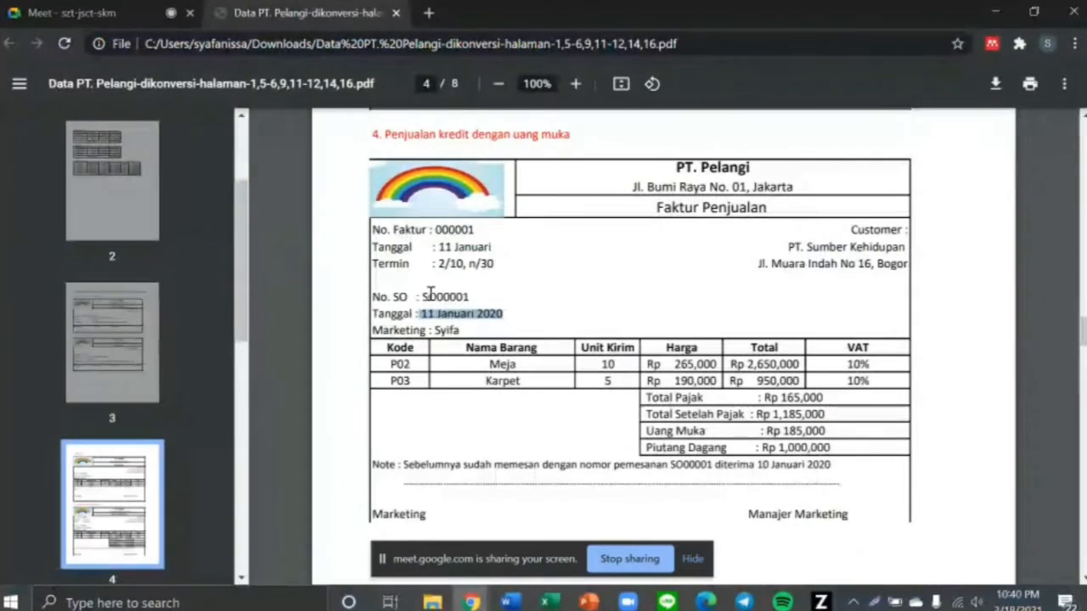
{"action": "left_click_drag", "start_coordinate": [424, 299], "coordinate": [471, 299]}
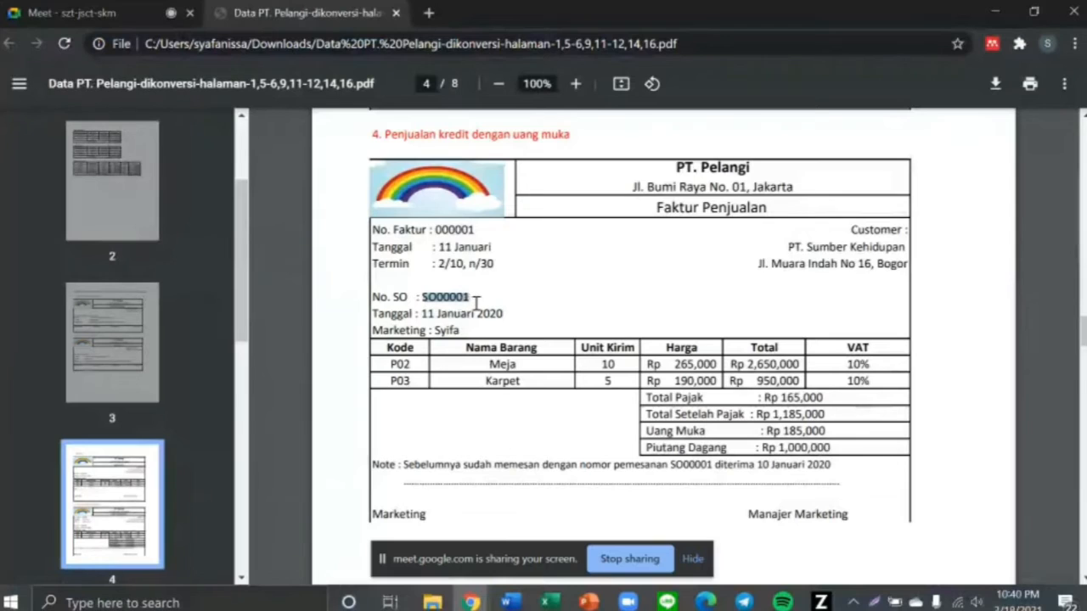
{"action": "key", "text": "alt+Tab"}
Link the invoice to sales order SO00001 so the Meja and Karpet lines fill in
{"action": "left_click", "coordinate": [350, 146]}
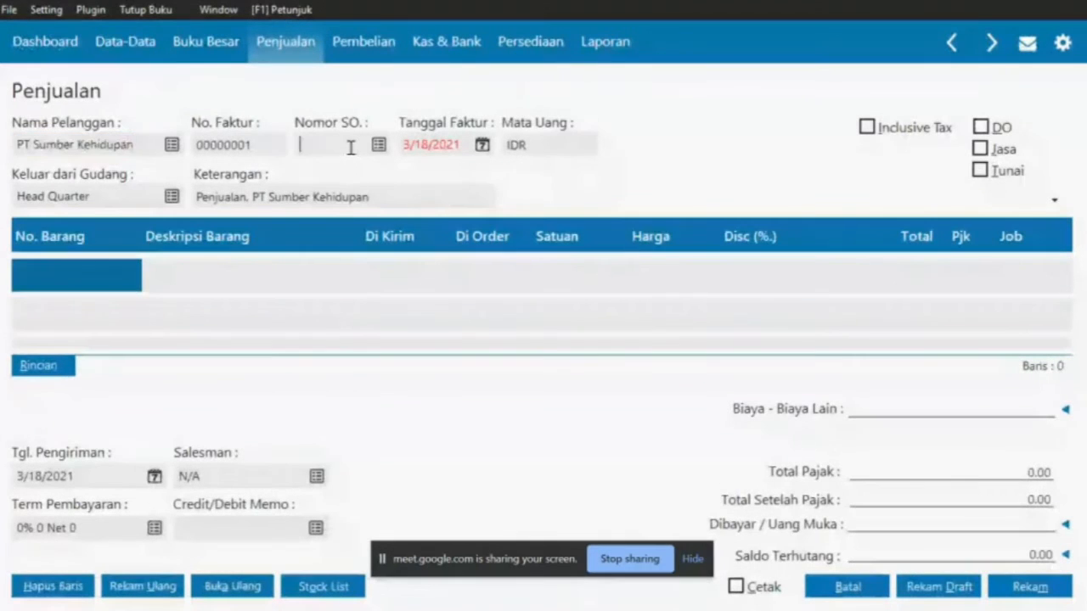
{"action": "left_click", "coordinate": [378, 145]}
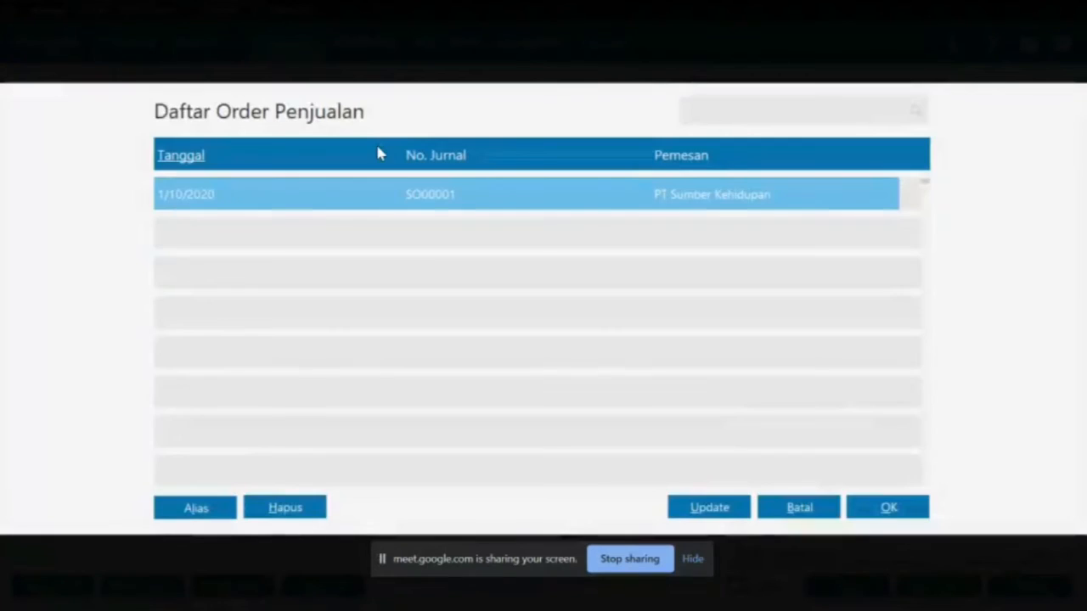
{"action": "double_click", "coordinate": [413, 194]}
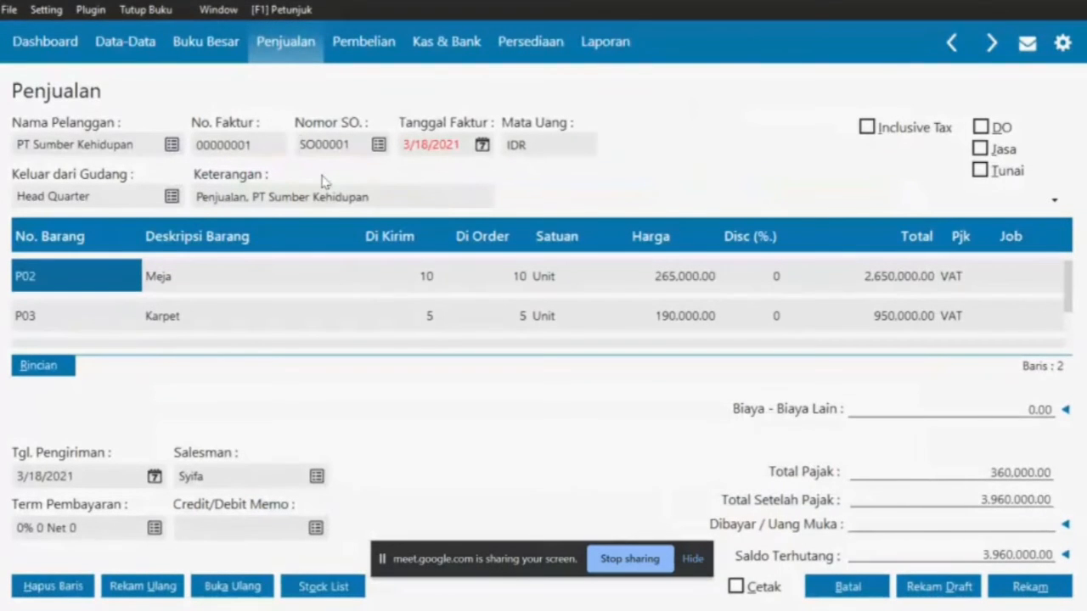
Change the invoice number to 000001 to match the PDF
{"action": "key", "text": "alt+Tab"}
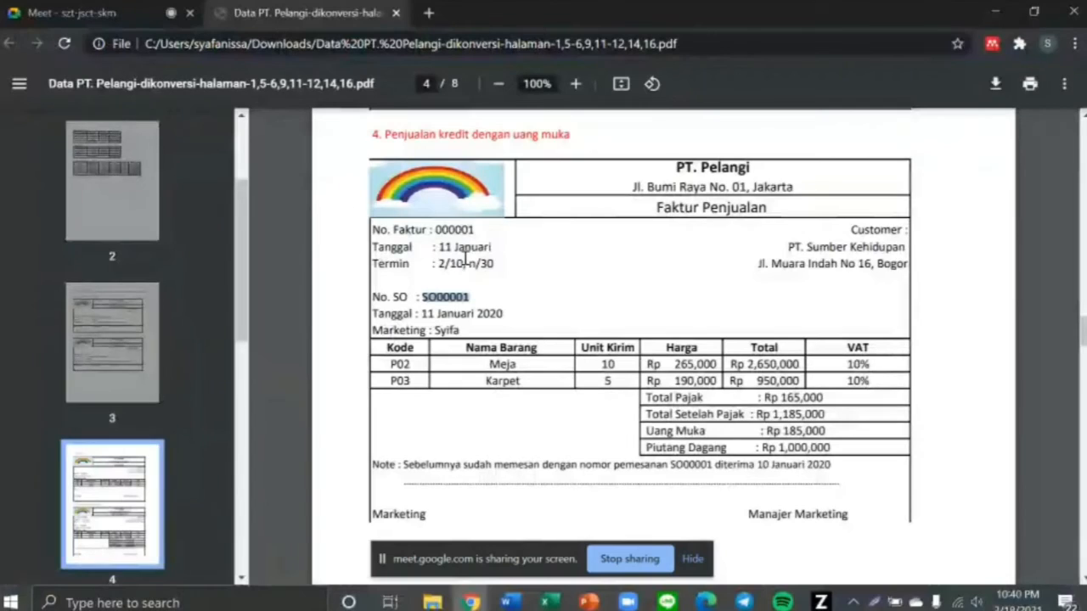
{"action": "left_click_drag", "start_coordinate": [436, 229], "coordinate": [480, 229]}
{"action": "key", "text": "alt+Tab"}
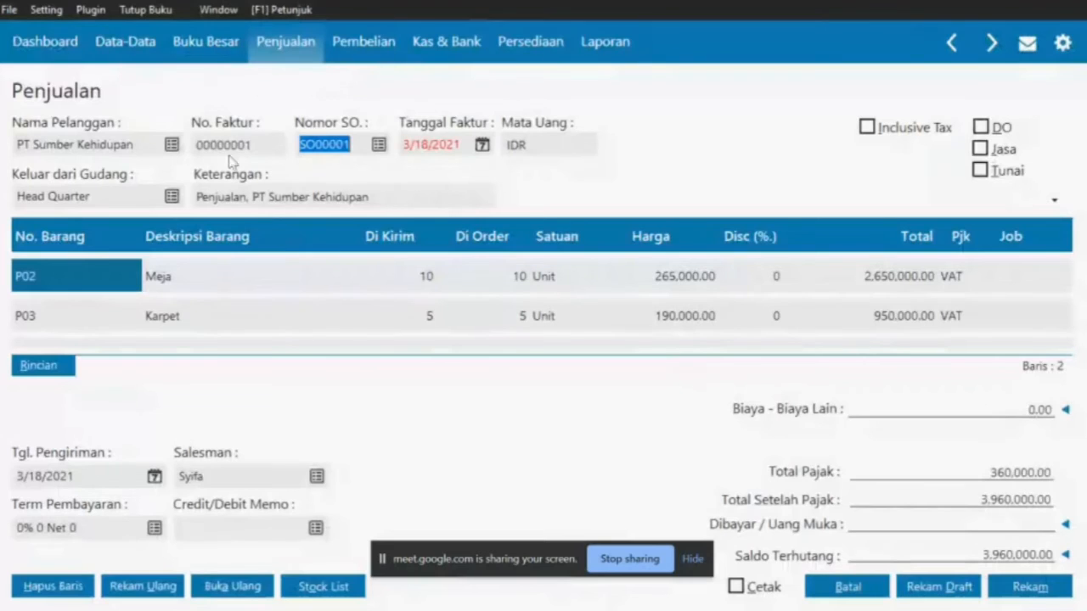
{"action": "key", "text": "alt+Tab"}
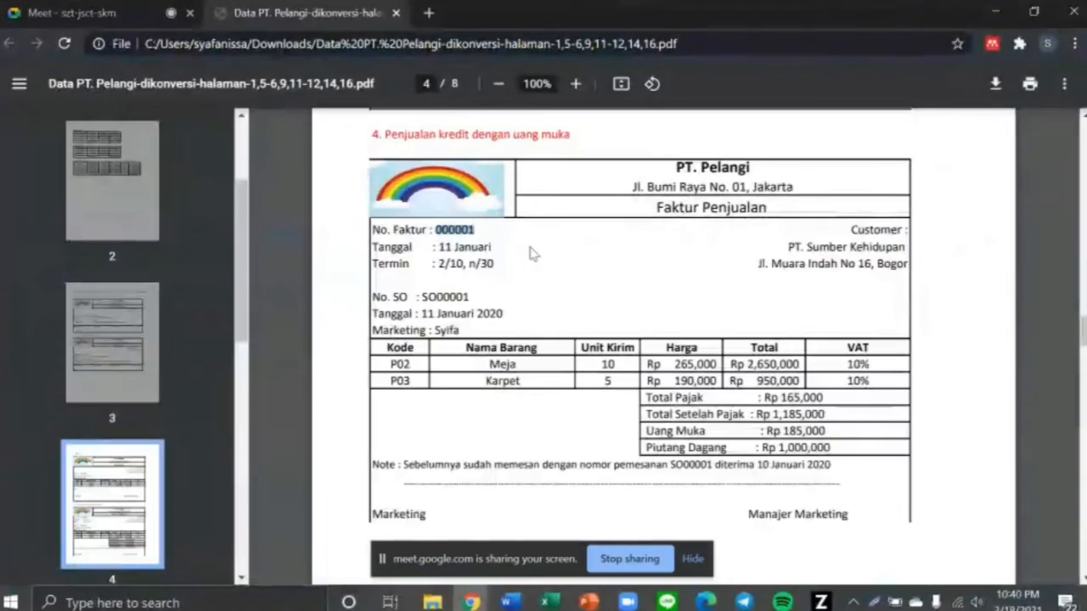
{"action": "key", "text": "alt+Tab"}
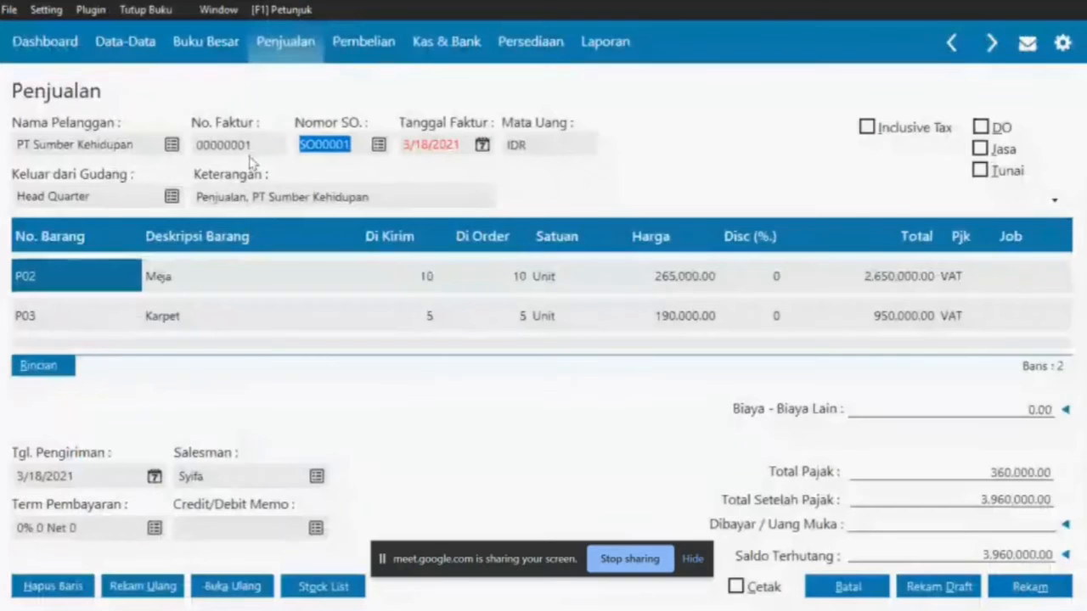
{"action": "left_click", "coordinate": [244, 148]}
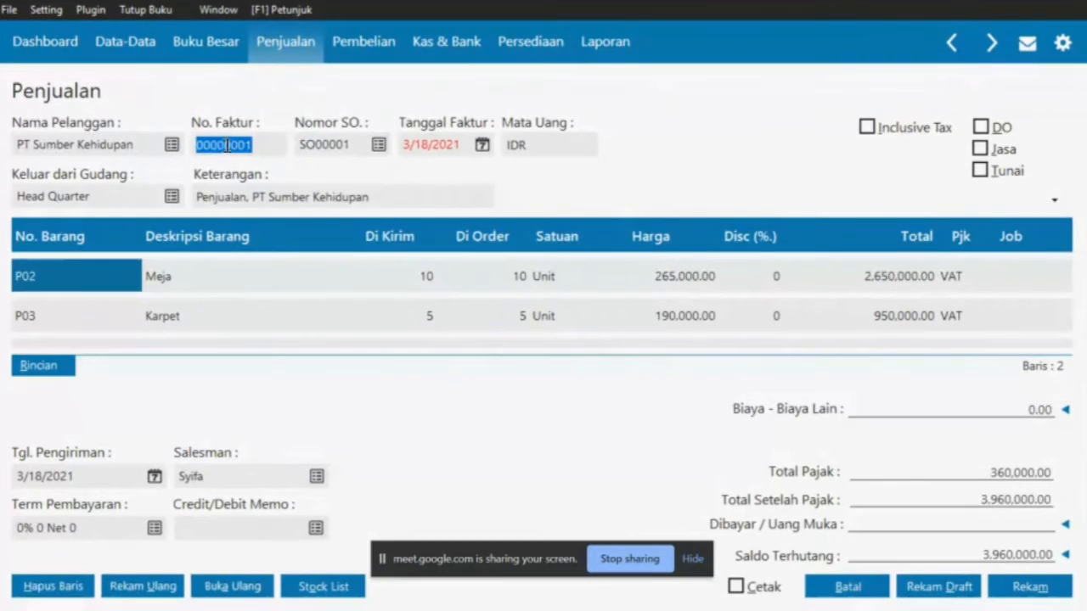
{"action": "left_click", "coordinate": [243, 146]}
{"action": "left_click", "coordinate": [244, 145]}
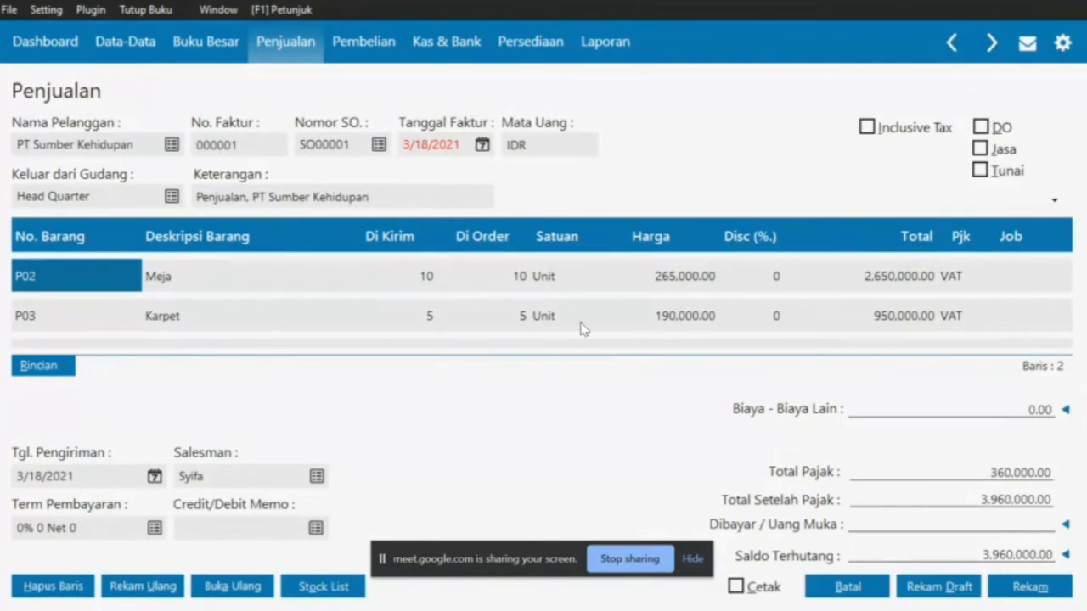
{"action": "scroll", "coordinate": [813, 323], "scroll_direction": "down", "scroll_amount": 2}
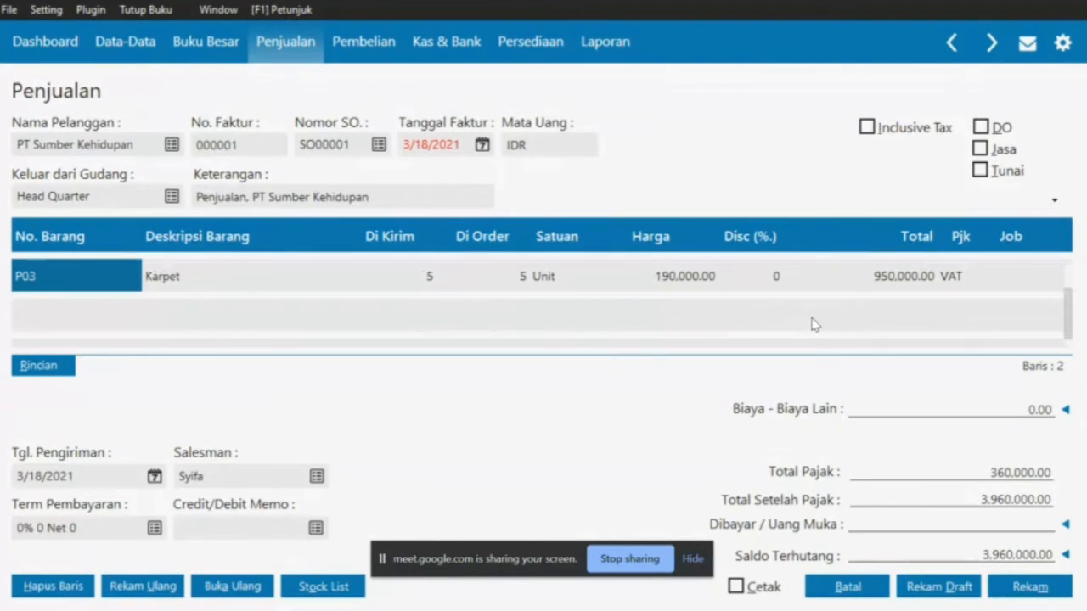
{"action": "scroll", "coordinate": [727, 309], "scroll_direction": "up", "scroll_amount": 2}
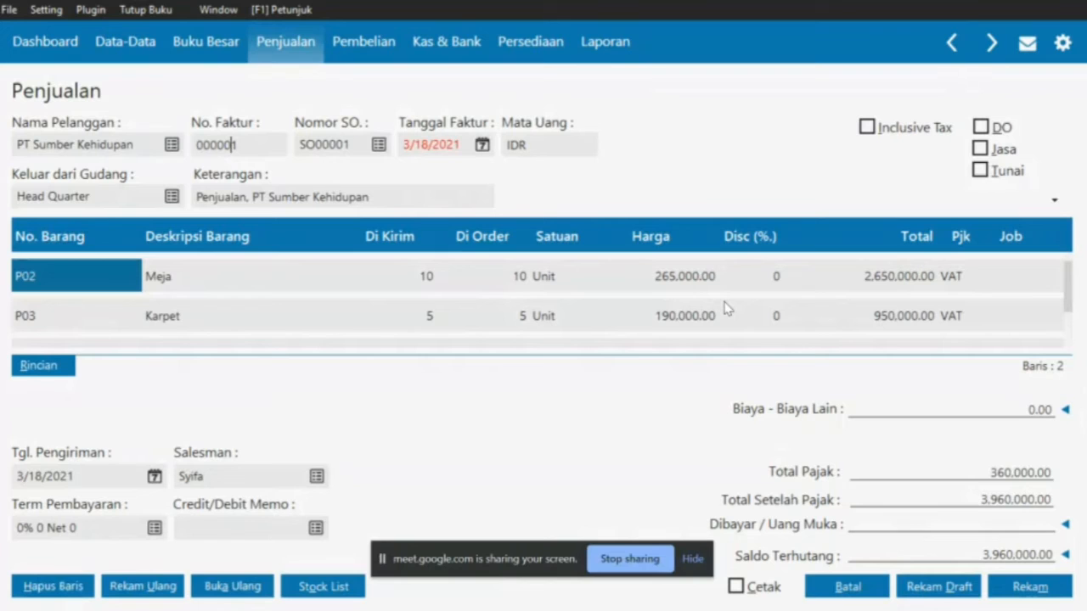
Compare the form with the PDF and find the 2/10, n/30 payment terms
{"action": "key", "text": "alt+Tab"}
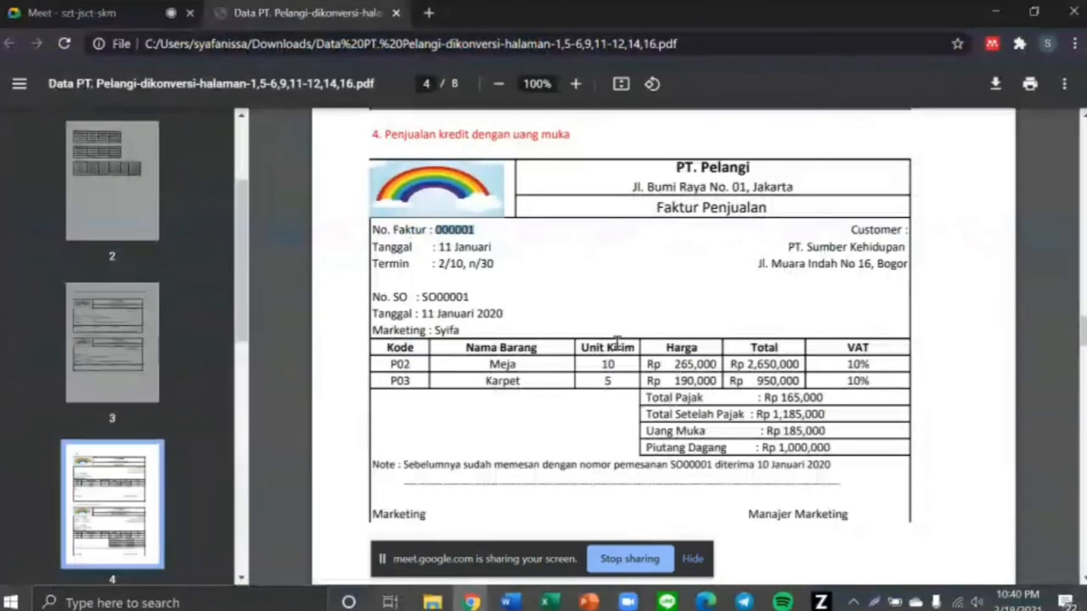
{"action": "key", "text": "alt+Tab"}
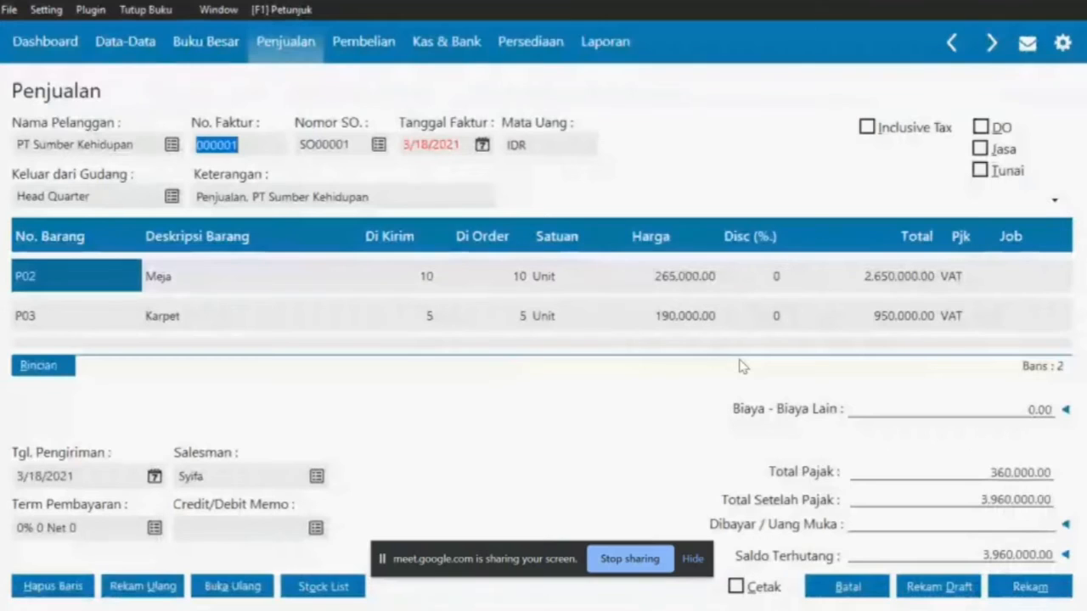
{"action": "key", "text": "alt+Tab"}
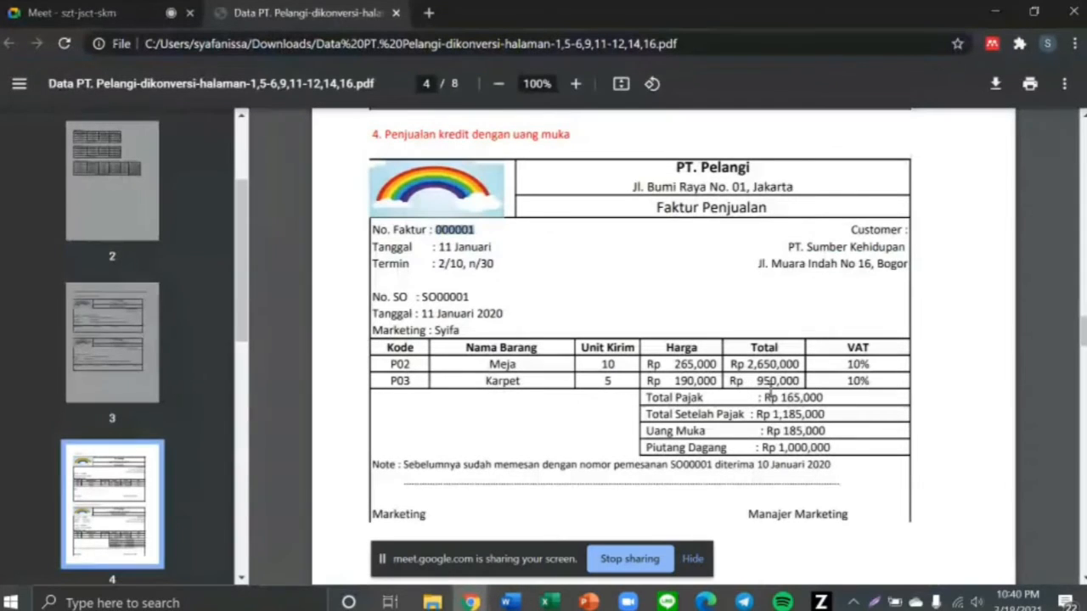
{"action": "key", "text": "alt+Tab"}
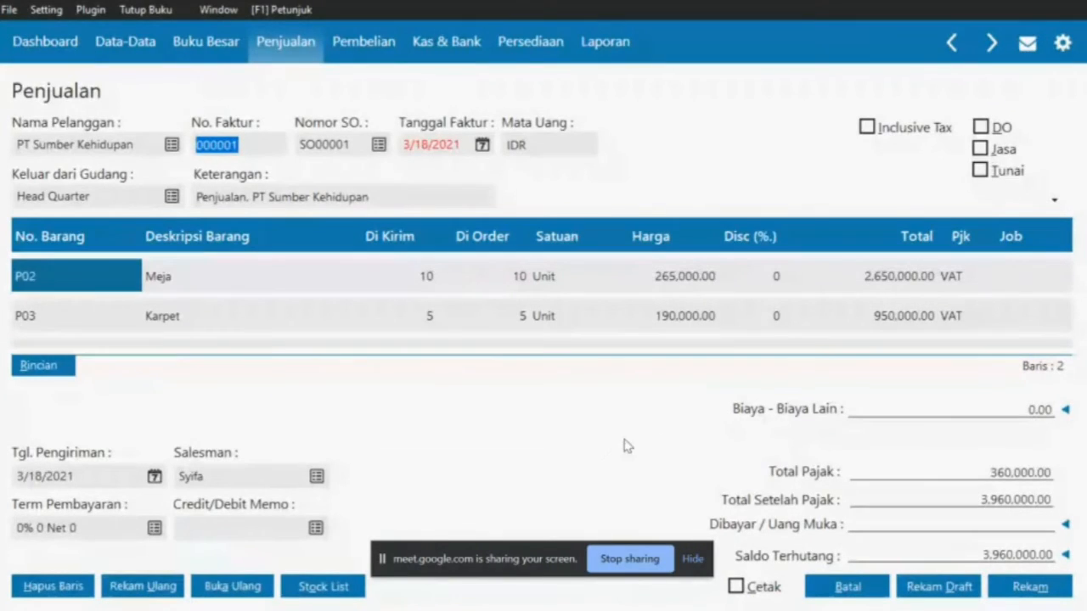
{"action": "key", "text": "alt+Tab"}
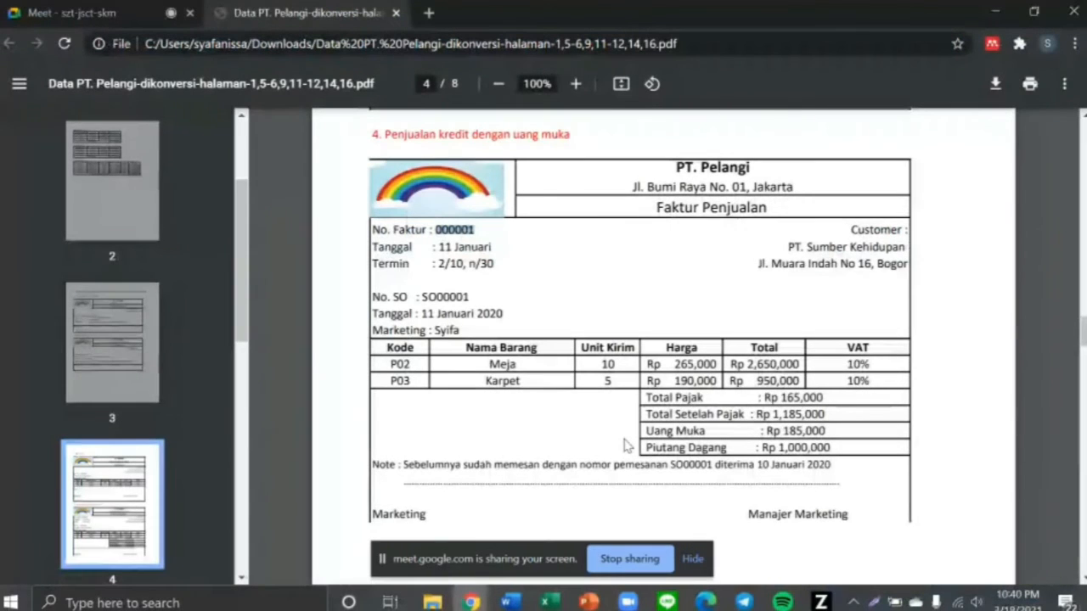
{"action": "key", "text": "alt+Tab"}
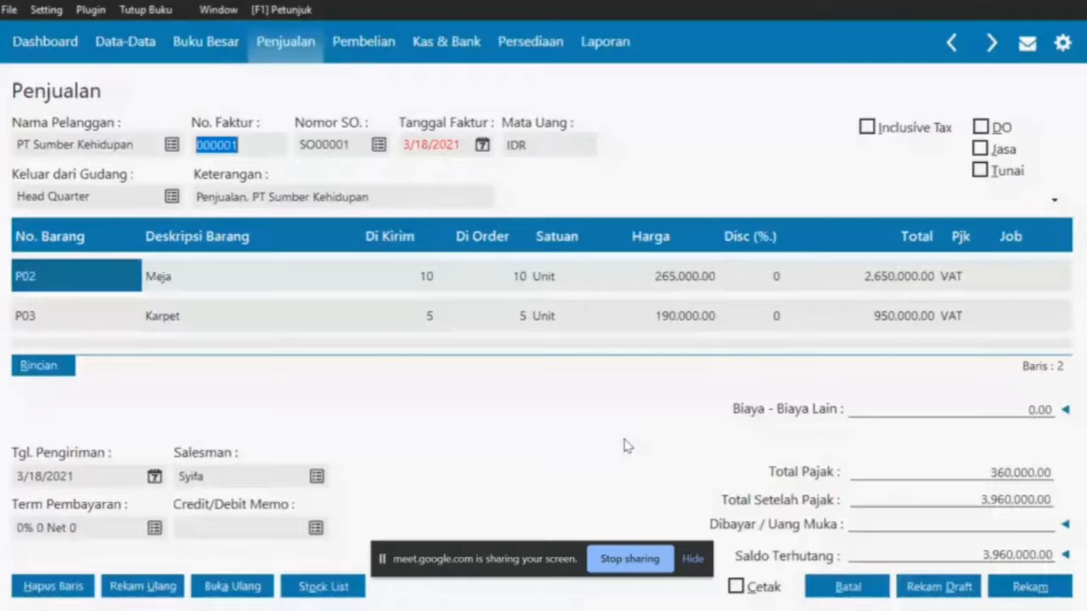
{"action": "key", "text": "alt+Tab"}
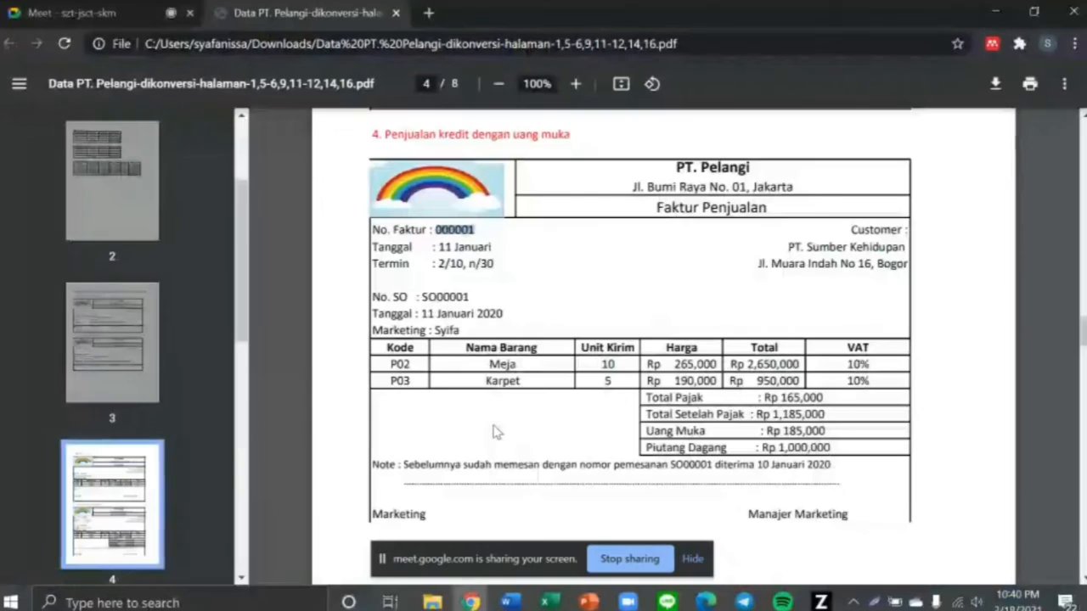
{"action": "left_click_drag", "start_coordinate": [435, 265], "coordinate": [497, 265]}
{"action": "key", "text": "alt+Tab"}
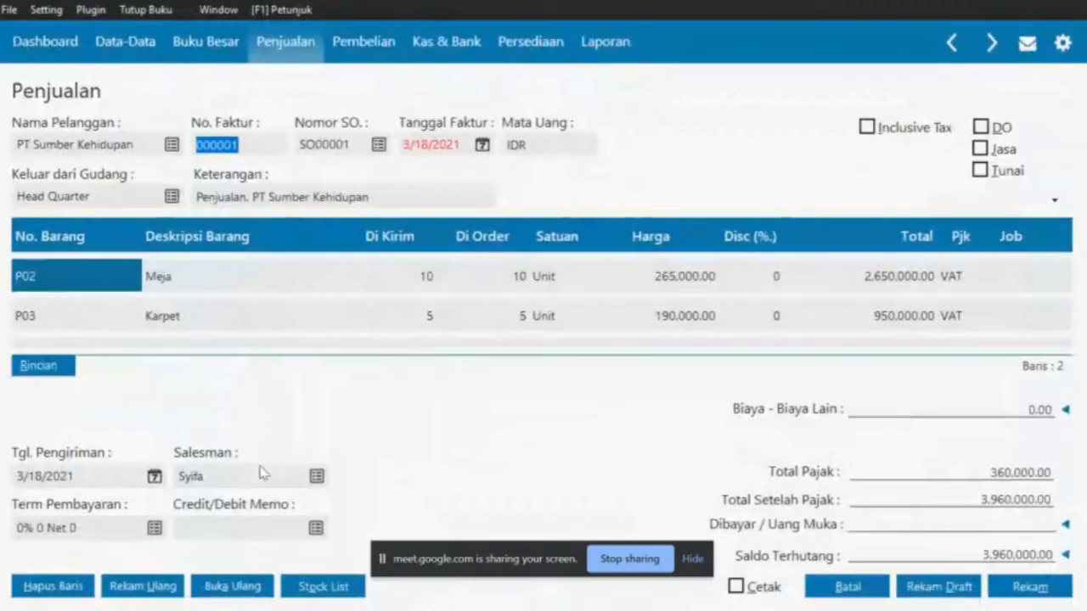
Set the invoice payment terms to 2% 10 Net 30
{"action": "left_click", "coordinate": [154, 527]}
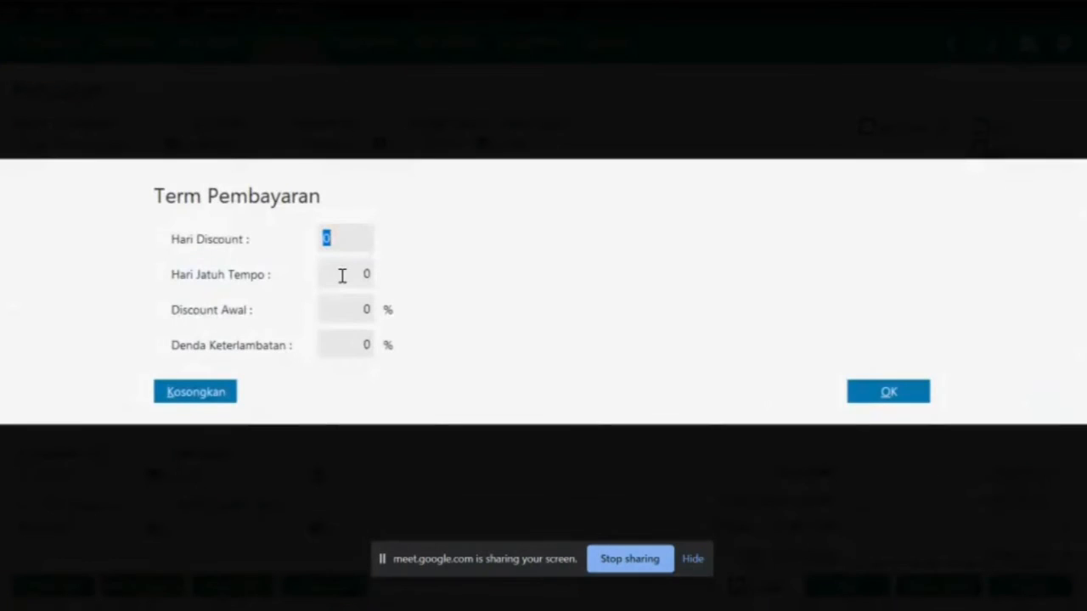
{"action": "type", "text": "1"}
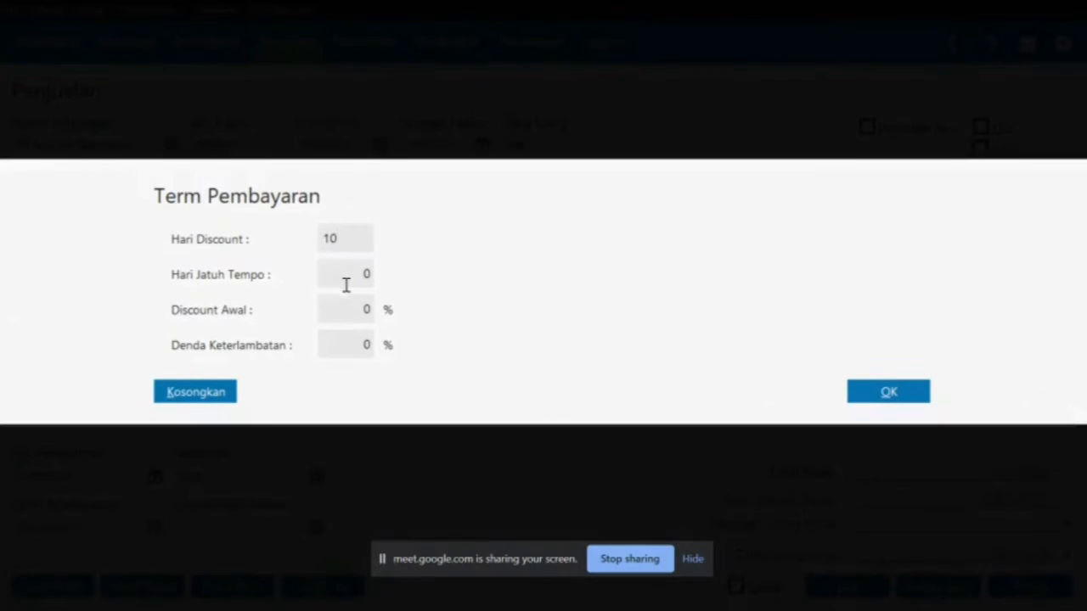
{"action": "left_click", "coordinate": [345, 283]}
{"action": "type", "text": "30"}
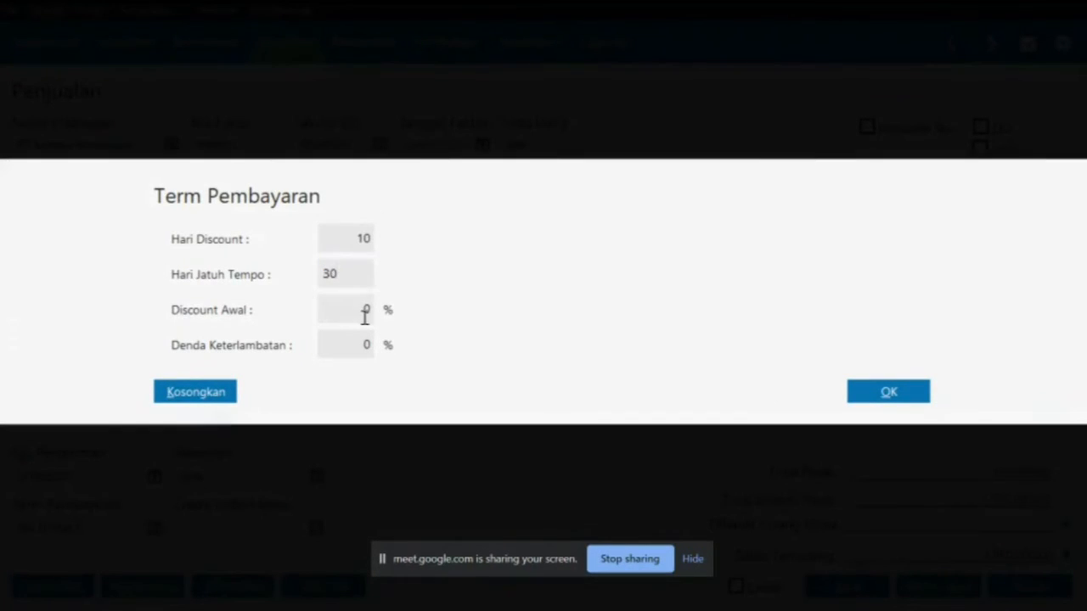
{"action": "left_click", "coordinate": [360, 309]}
{"action": "type", "text": "2"}
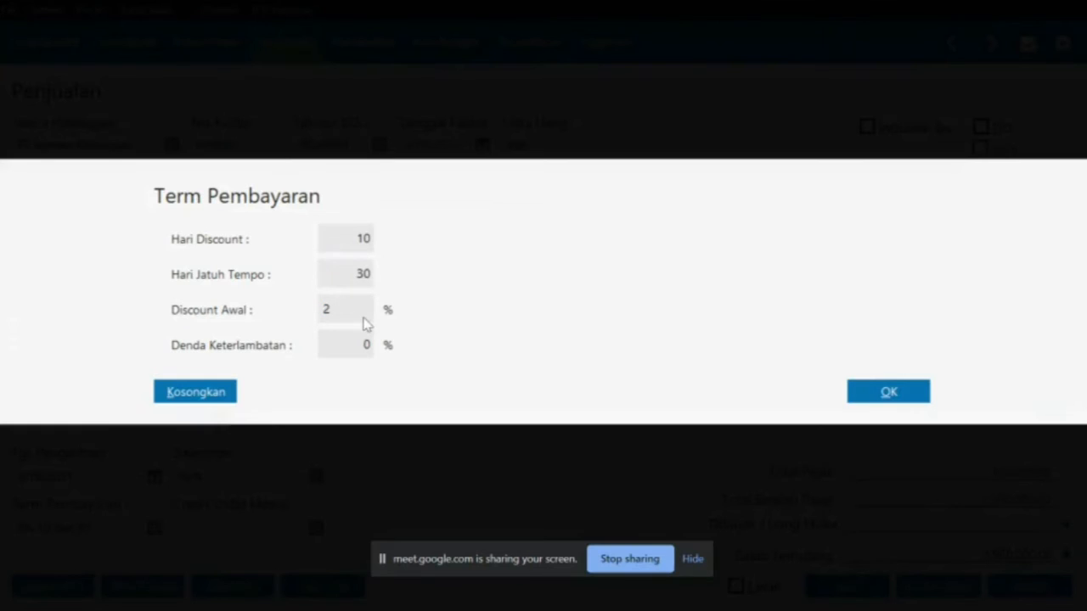
{"action": "left_click", "coordinate": [871, 401]}
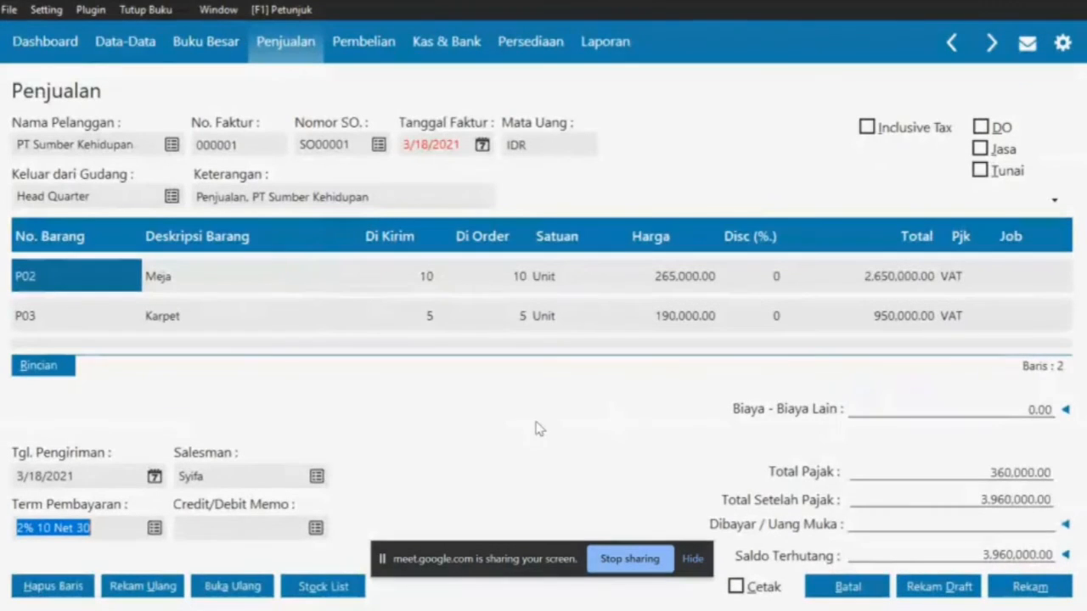
Verify the terms in the PDF and set the shipping date to 01/15/2020
{"action": "key", "text": "alt+Tab"}
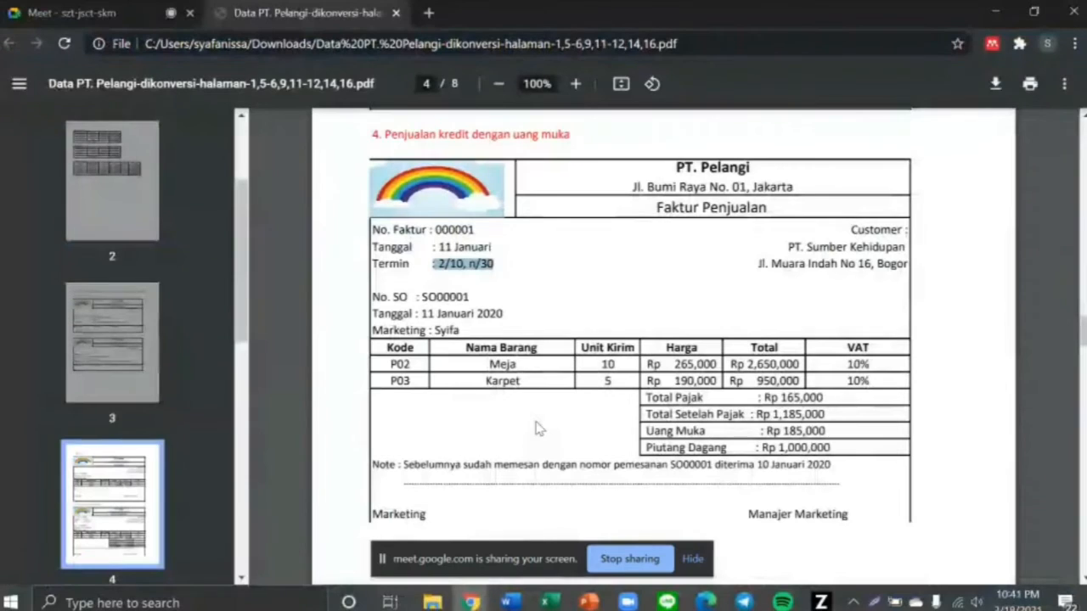
{"action": "scroll", "coordinate": [622, 447], "scroll_direction": "down", "scroll_amount": 1}
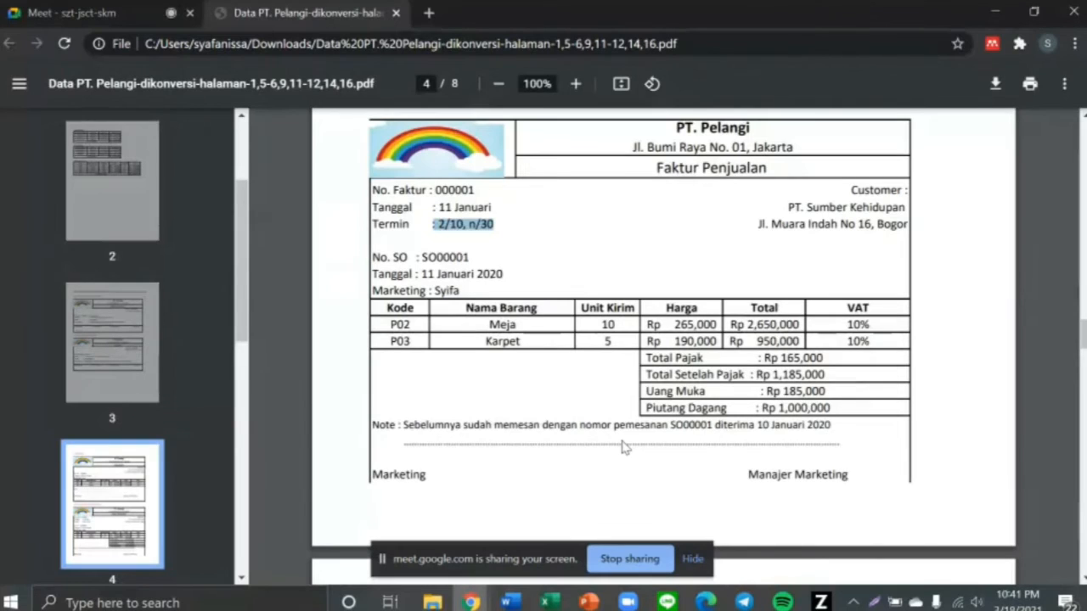
{"action": "key", "text": "alt+Tab"}
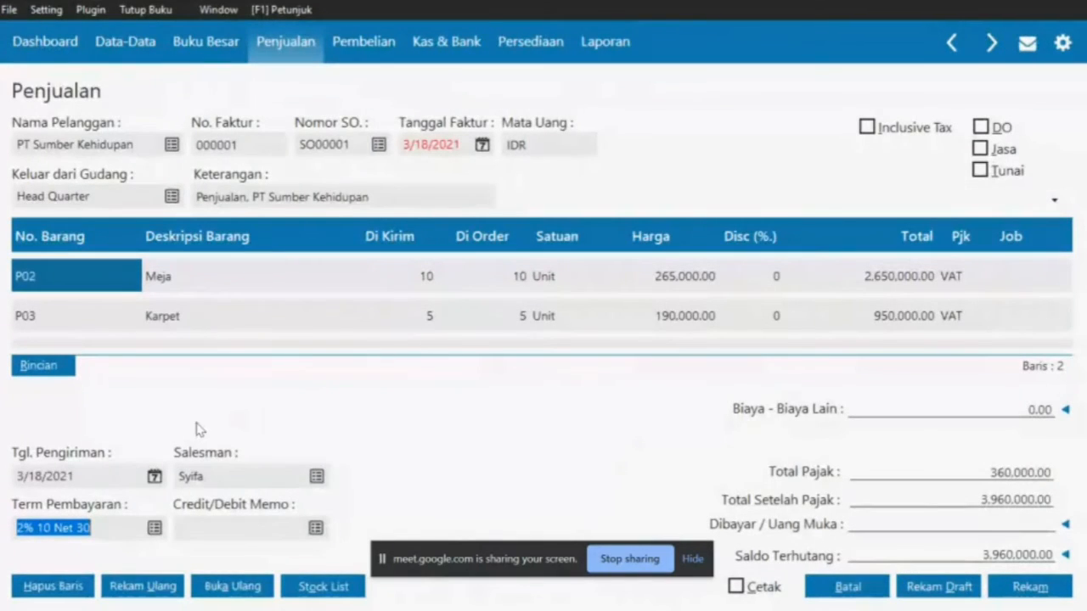
{"action": "left_click", "coordinate": [133, 475]}
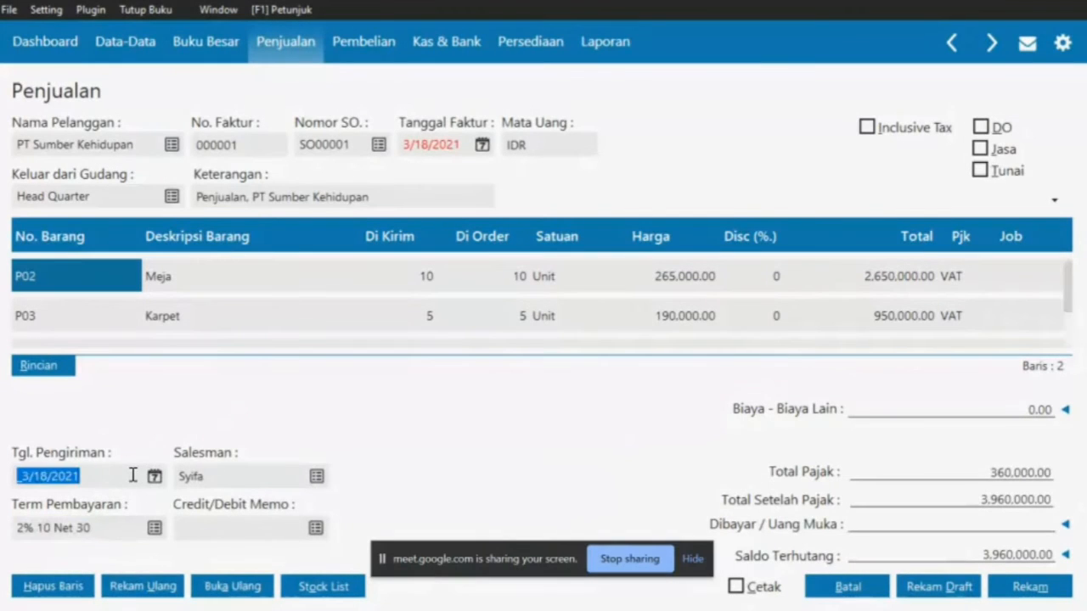
{"action": "type", "text": "01/15/"}
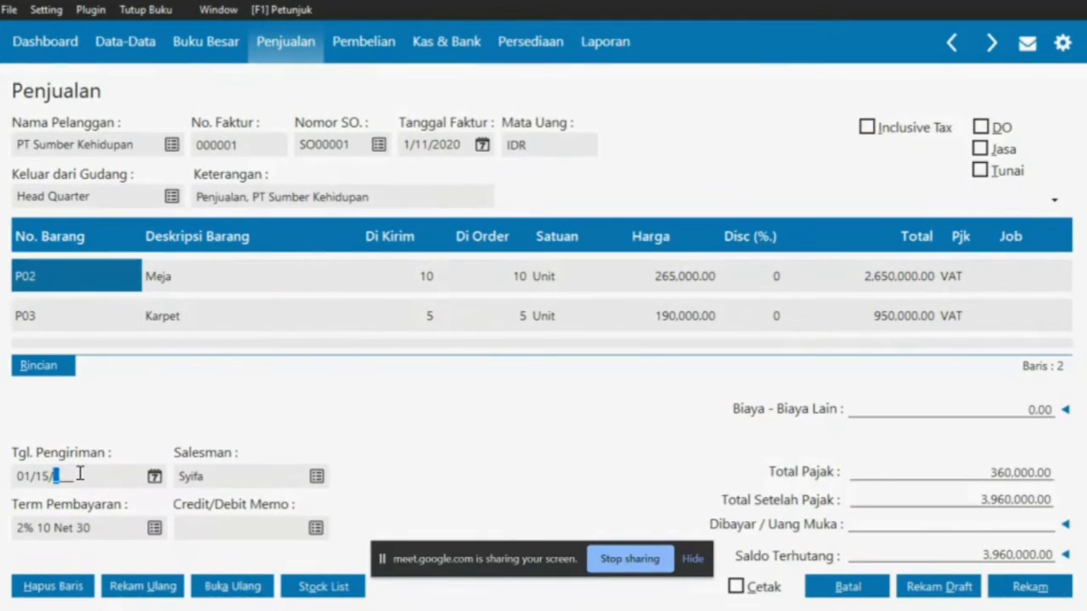
{"action": "type", "text": "2020"}
Apply down payment SA000001 of 185,000 to invoice 000001 and save it
{"action": "left_click", "coordinate": [1065, 525]}
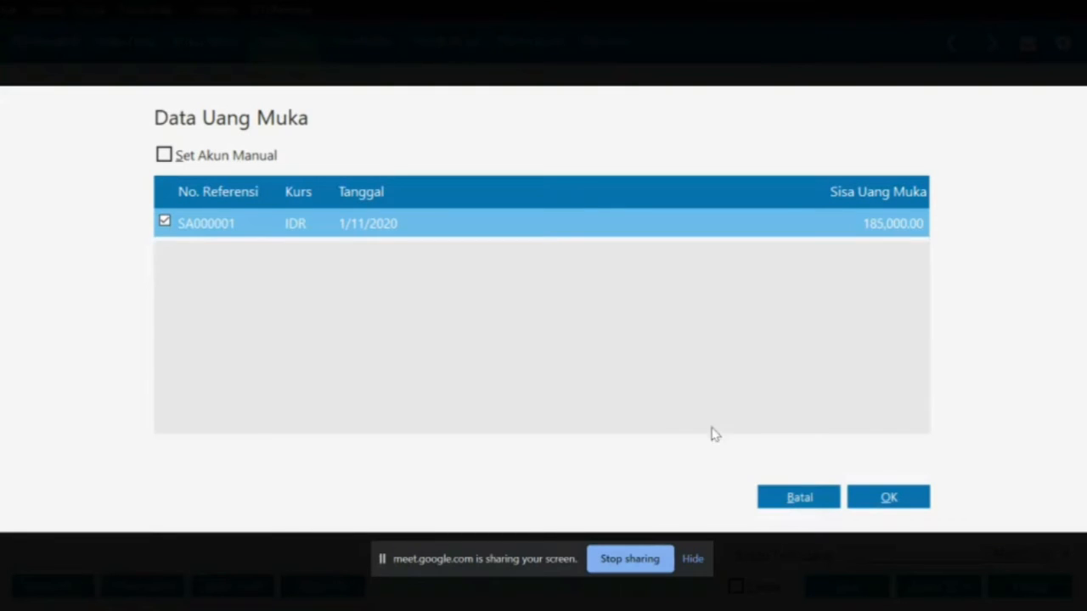
{"action": "left_click", "coordinate": [874, 498]}
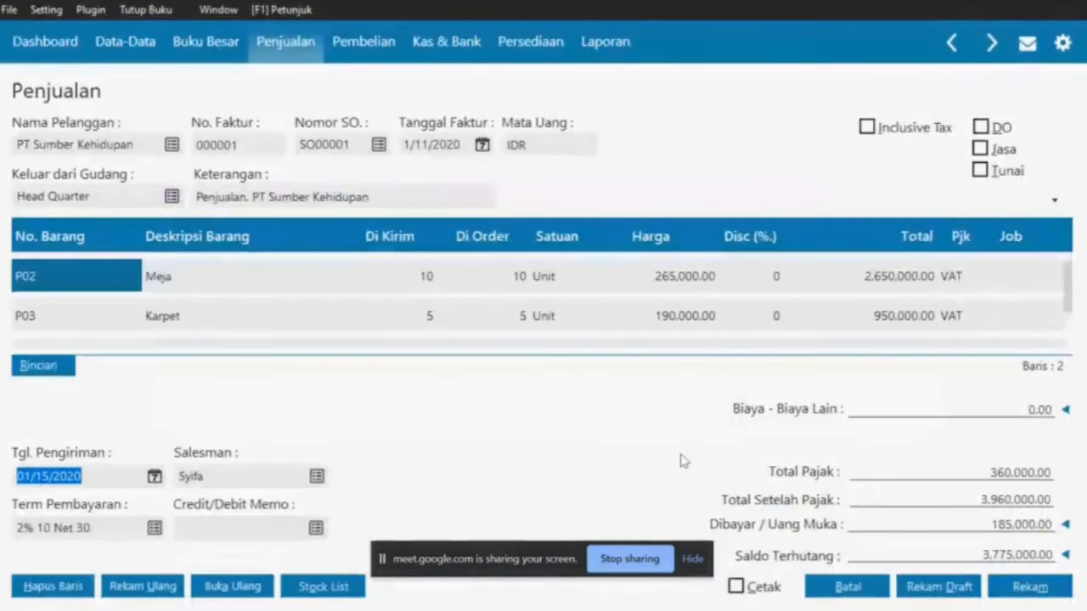
{"action": "key", "text": "alt+Tab"}
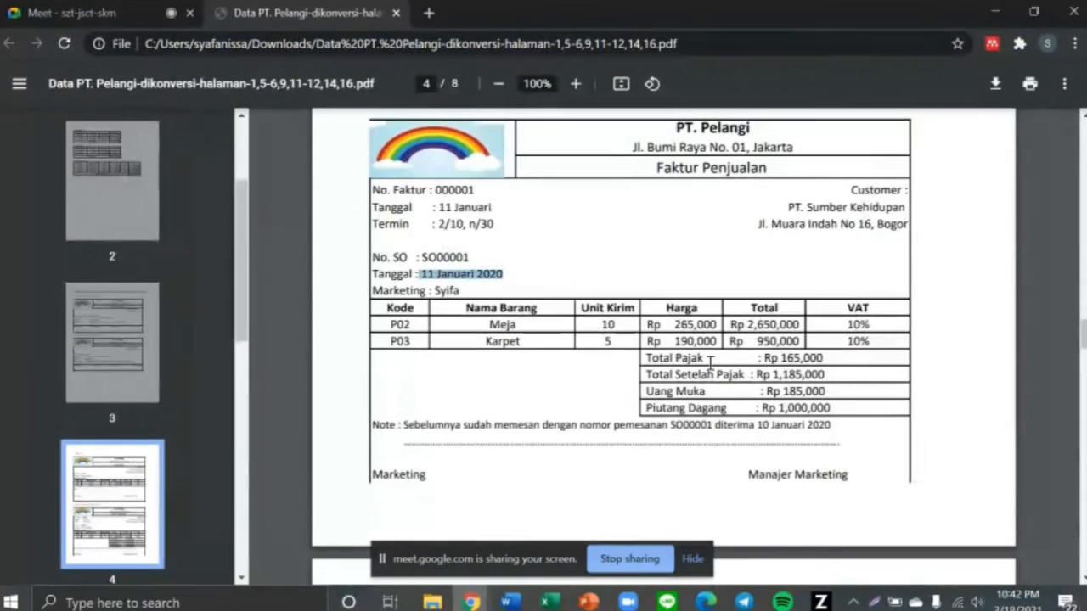
{"action": "key", "text": "alt+Tab"}
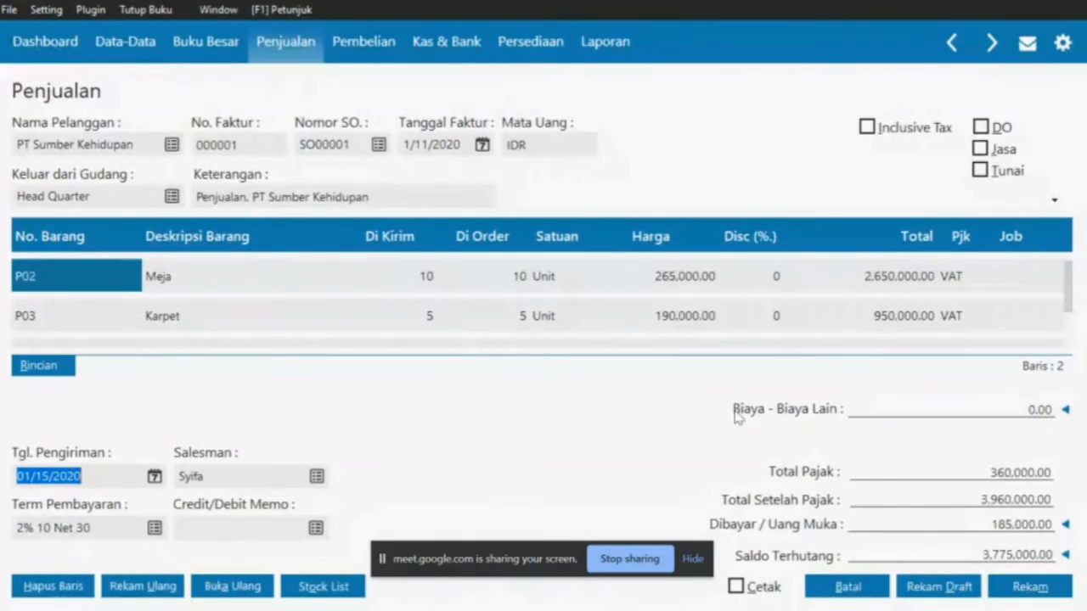
{"action": "left_click", "coordinate": [1051, 591]}
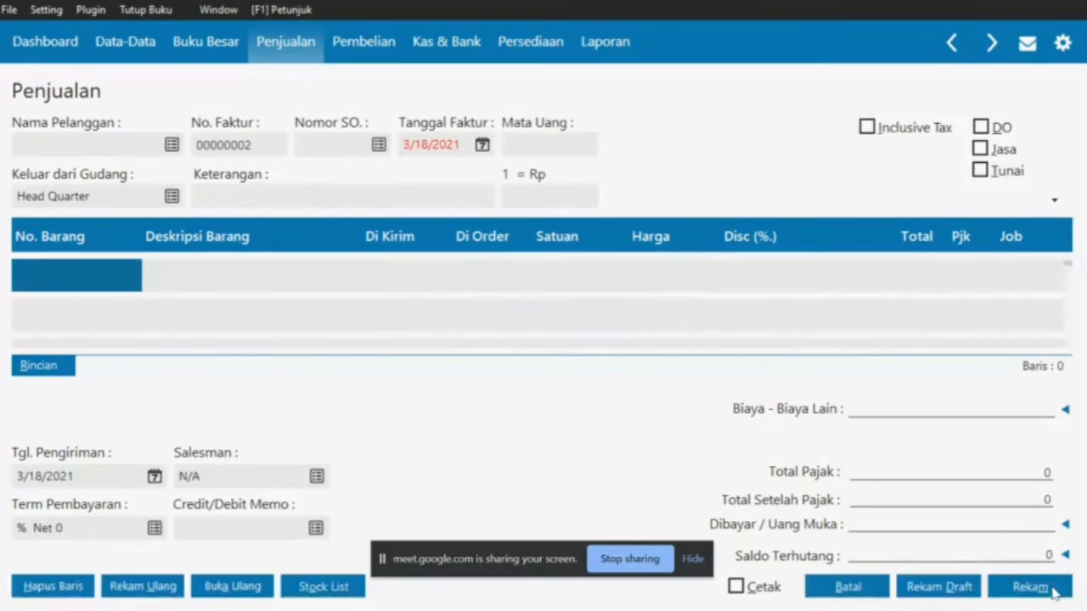
Close the blank invoice and invoice list, then read the purchase-on-credit exercise in the PDF
{"action": "left_click", "coordinate": [850, 597]}
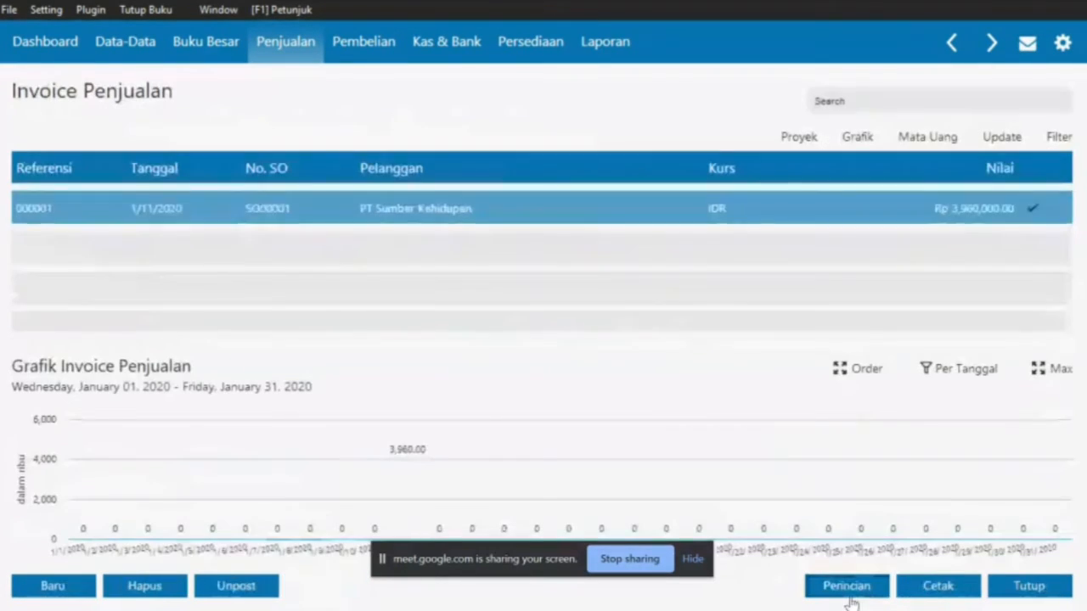
{"action": "left_click", "coordinate": [1018, 586]}
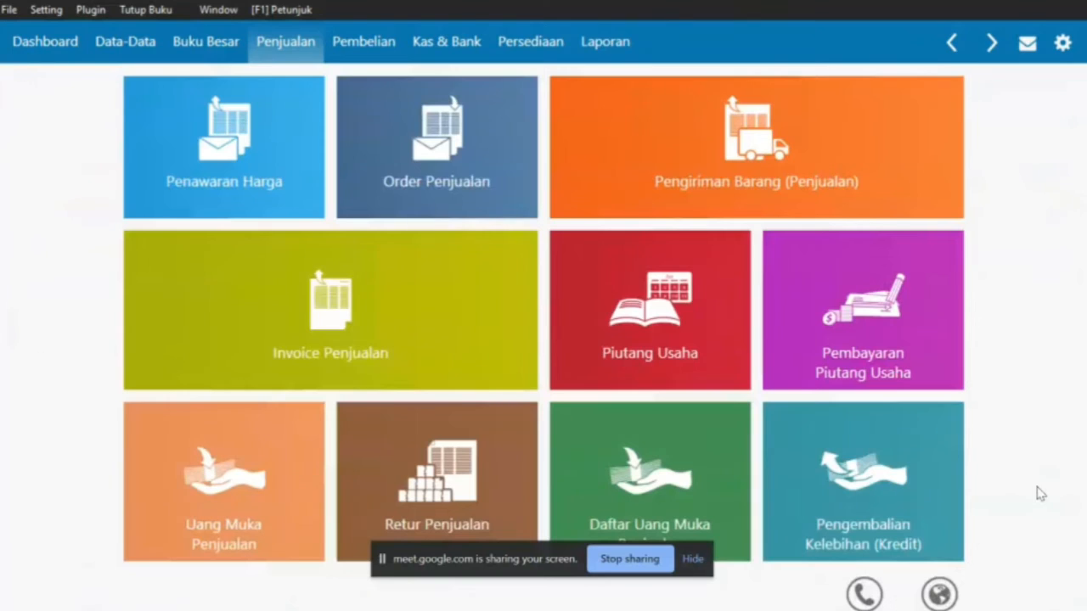
{"action": "key", "text": "alt+Tab"}
{"action": "scroll", "coordinate": [866, 461], "scroll_direction": "down", "scroll_amount": 5}
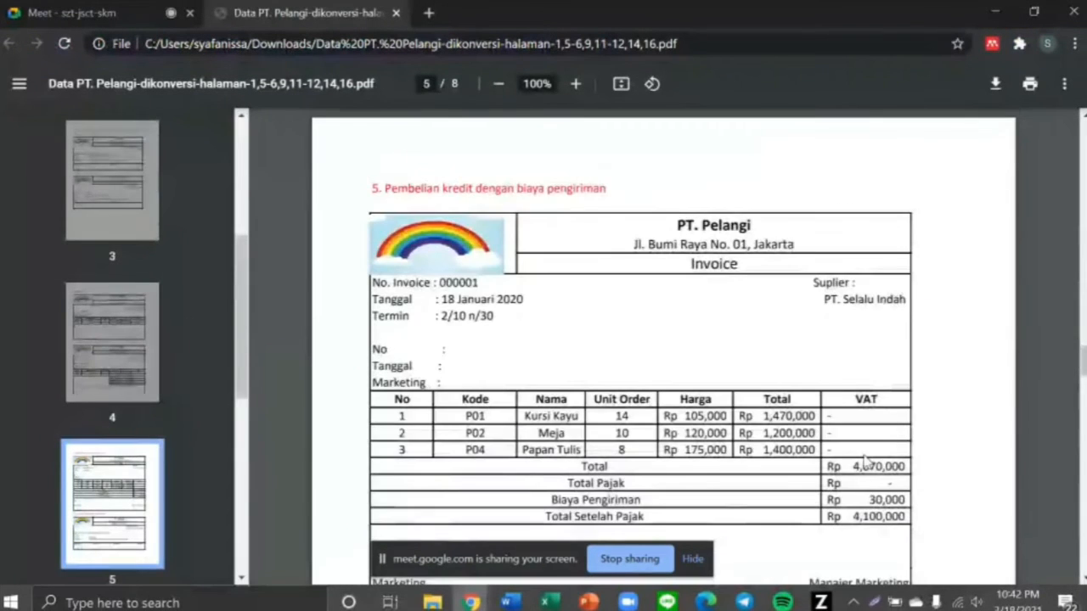
{"action": "scroll", "coordinate": [866, 461], "scroll_direction": "down", "scroll_amount": 1}
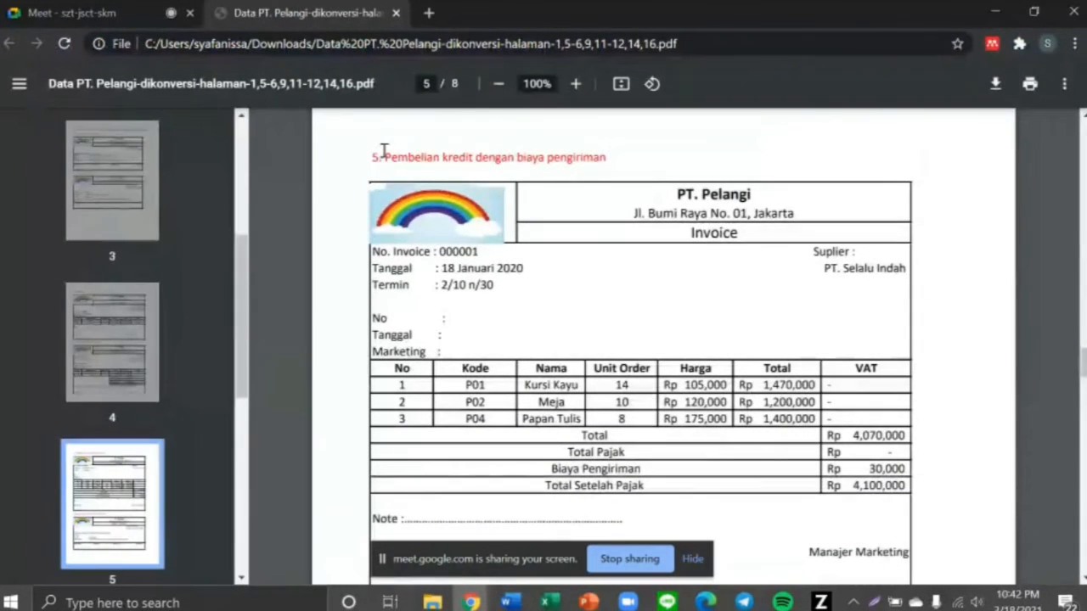
{"action": "left_click_drag", "start_coordinate": [384, 151], "coordinate": [608, 159]}
{"action": "left_click", "coordinate": [608, 159]}
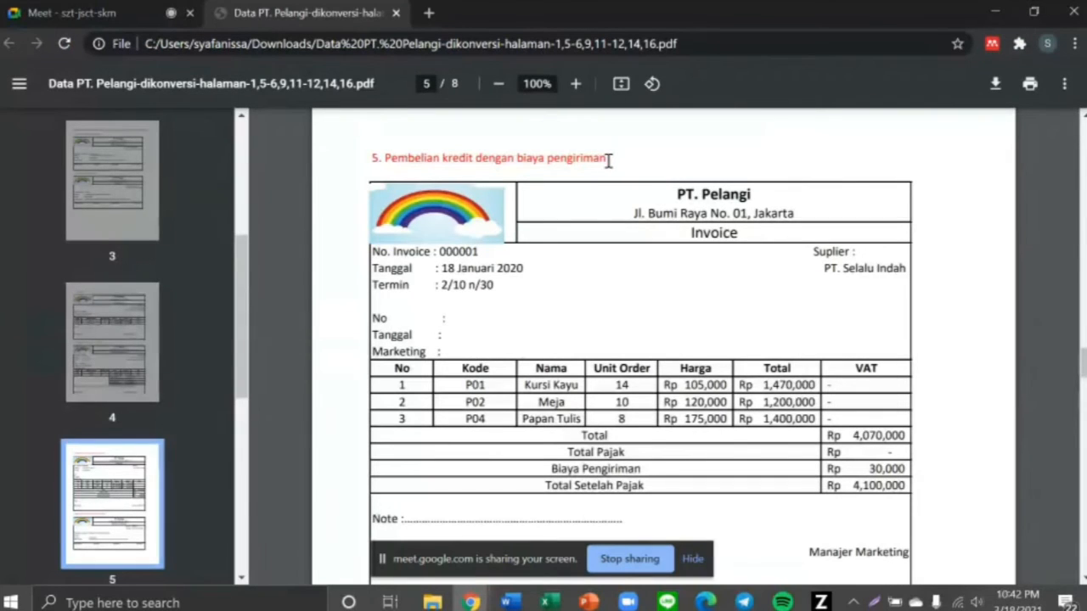
{"action": "scroll", "coordinate": [615, 323], "scroll_direction": "down", "scroll_amount": 1}
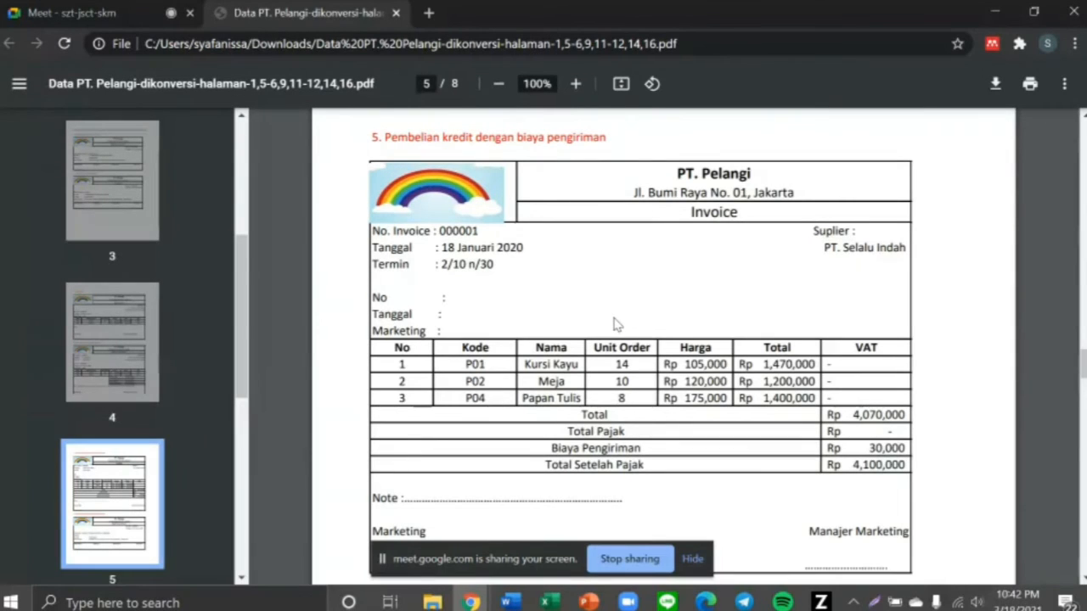
{"action": "key", "text": "alt+Tab"}
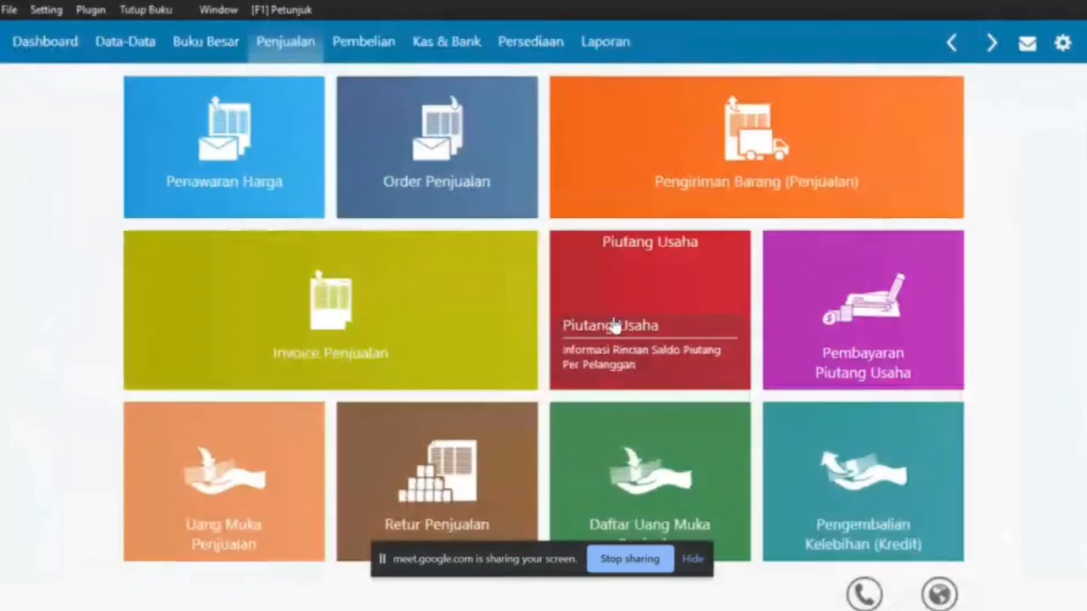
Start a new purchase invoice from the Pembelian module
{"action": "left_click", "coordinate": [364, 44]}
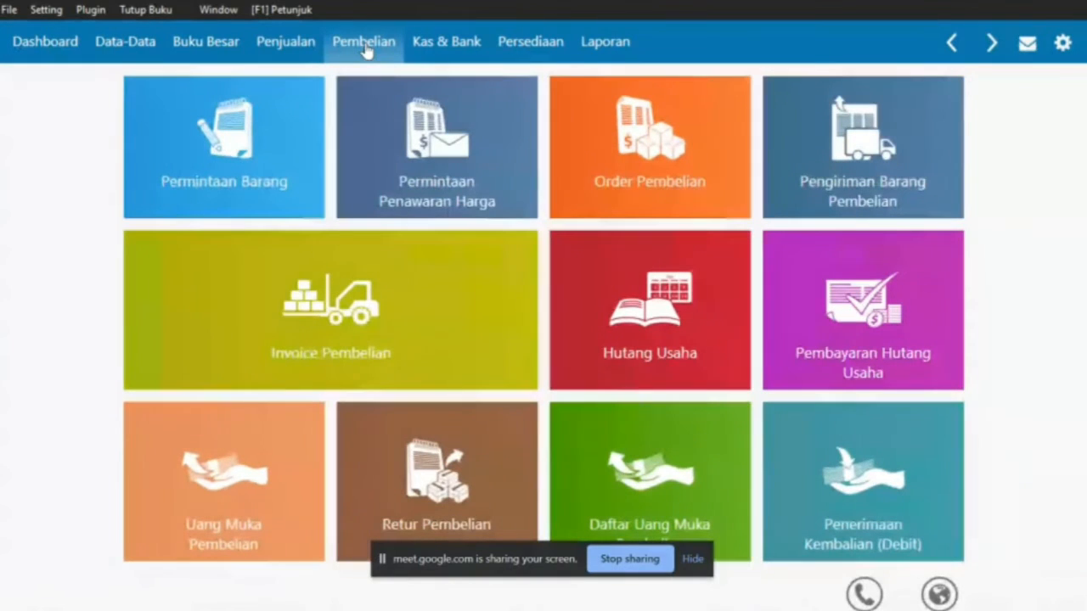
{"action": "left_click", "coordinate": [404, 289]}
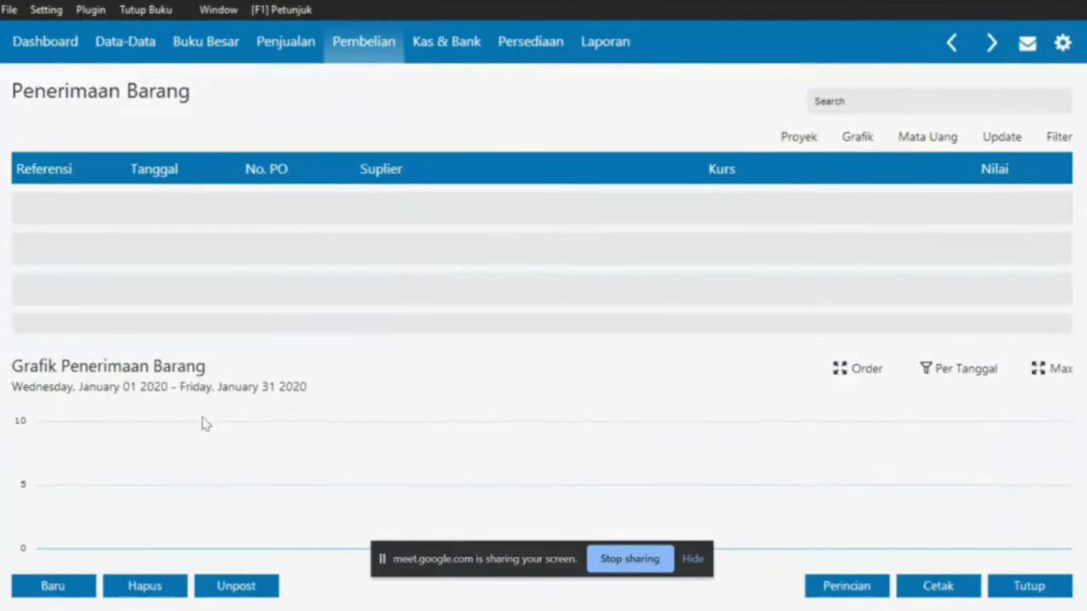
{"action": "left_click", "coordinate": [56, 586]}
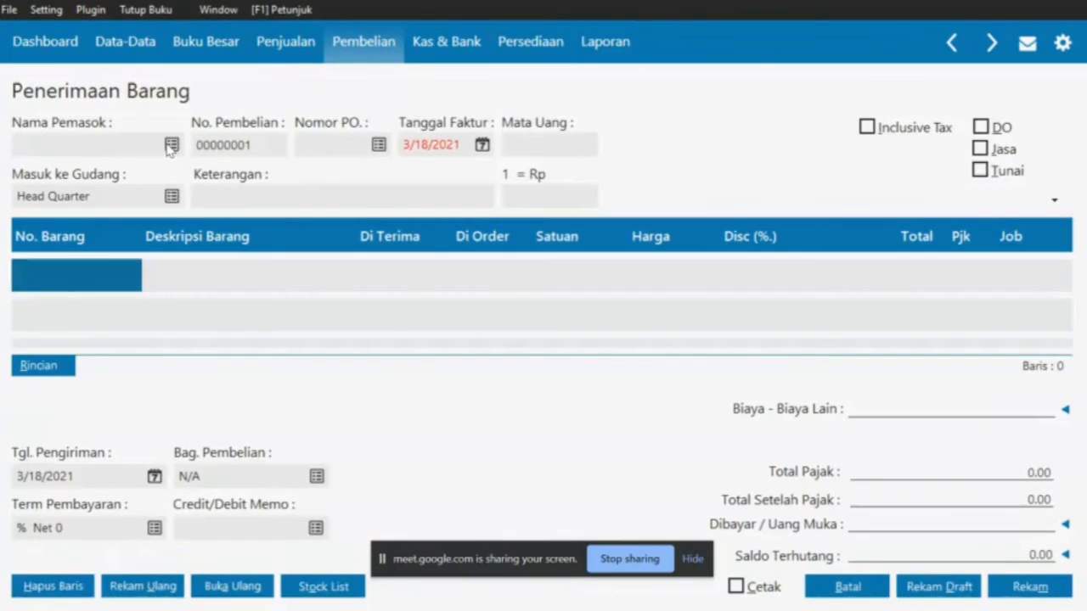
Create new vendor VNDR-5 for supplier PT. Selalu Indah, starting its company name
{"action": "key", "text": "alt+Tab"}
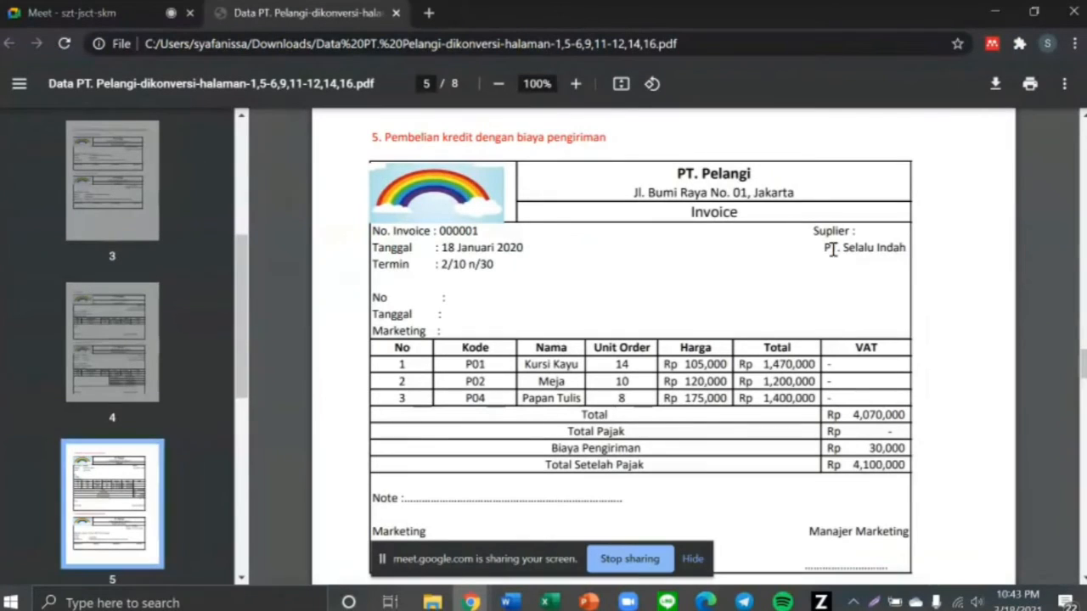
{"action": "left_click_drag", "start_coordinate": [826, 247], "coordinate": [910, 248]}
{"action": "key", "text": "alt+Tab"}
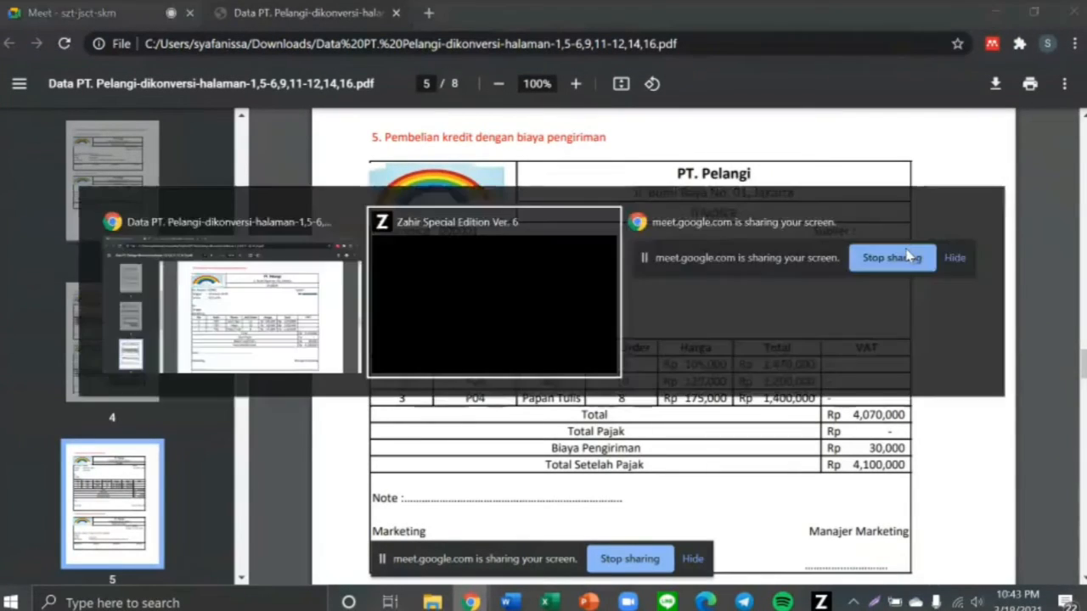
{"action": "left_click", "coordinate": [172, 144]}
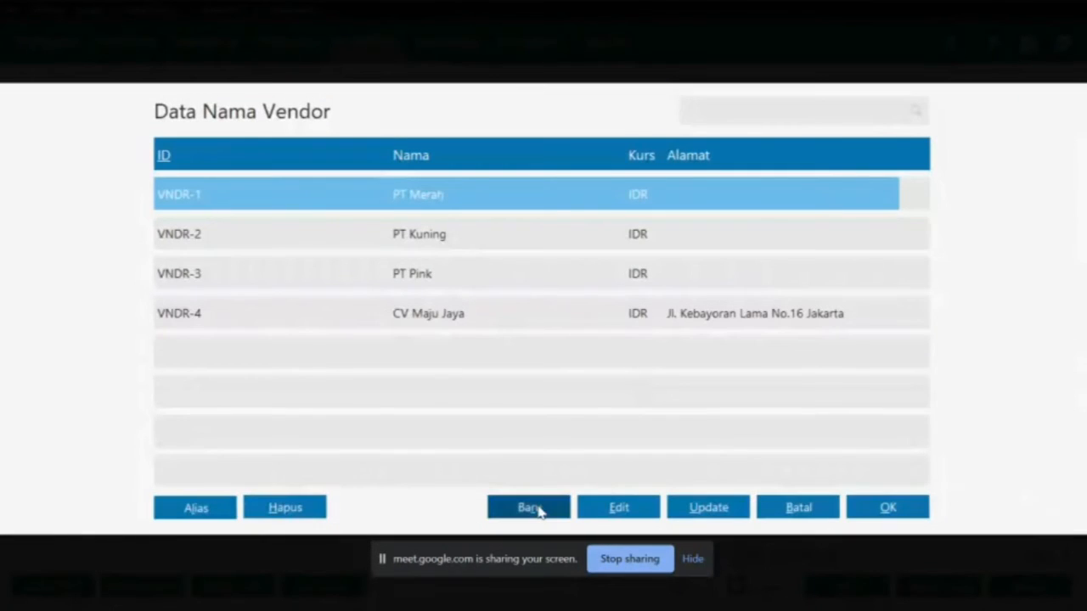
{"action": "left_click", "coordinate": [529, 508]}
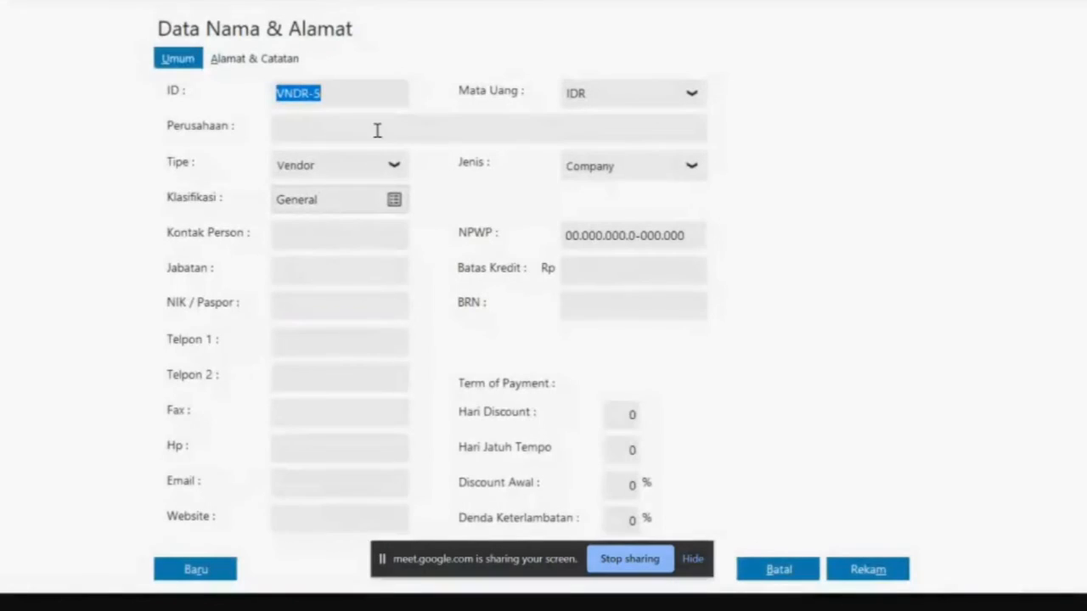
{"action": "left_click", "coordinate": [382, 128]}
{"action": "type", "text": "PT Selalu Indah"}
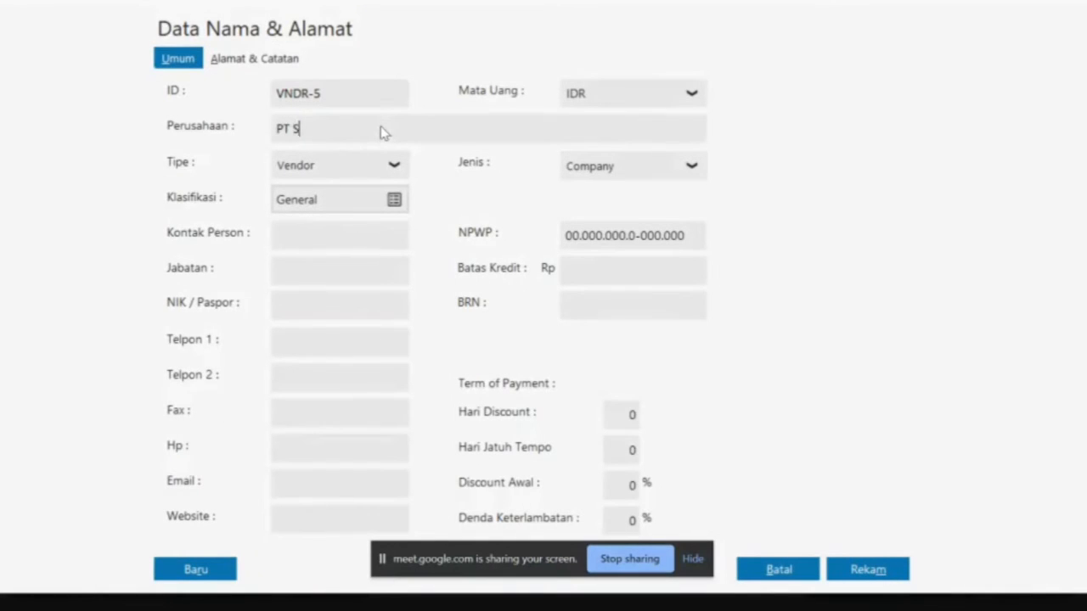
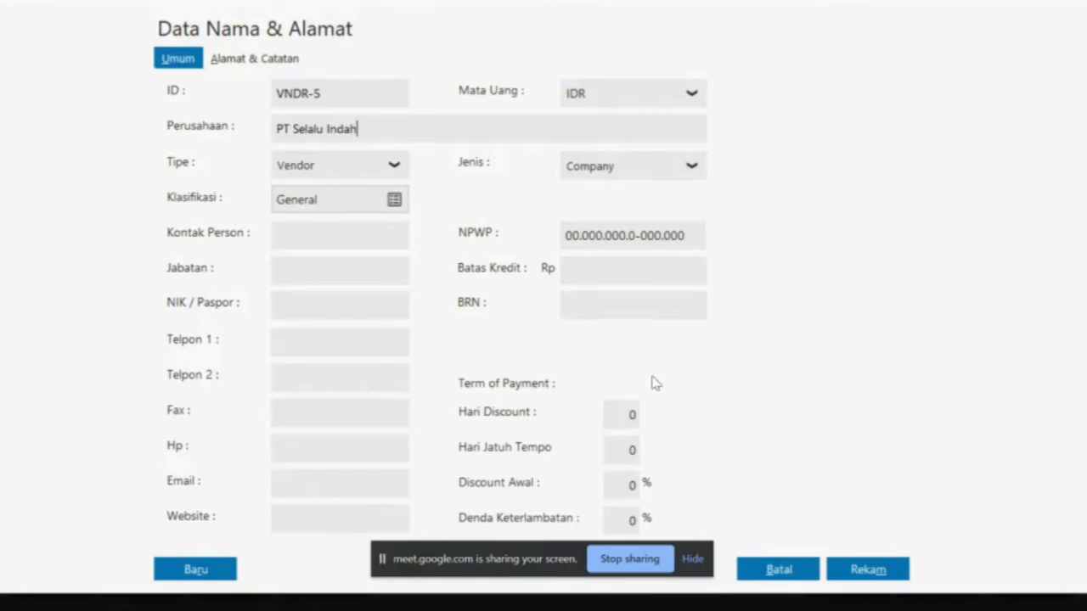
Save vendor VNDR-5 PT Selalu Indah, accepting the missing NPWP/NIK warning
{"action": "left_click", "coordinate": [892, 577]}
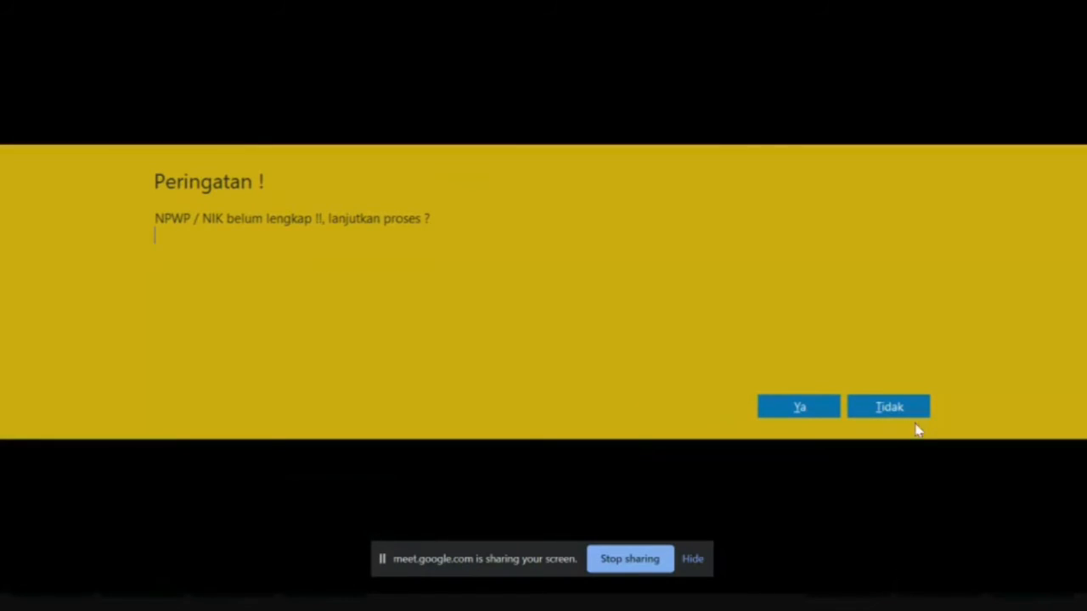
{"action": "key", "text": "alt+Tab"}
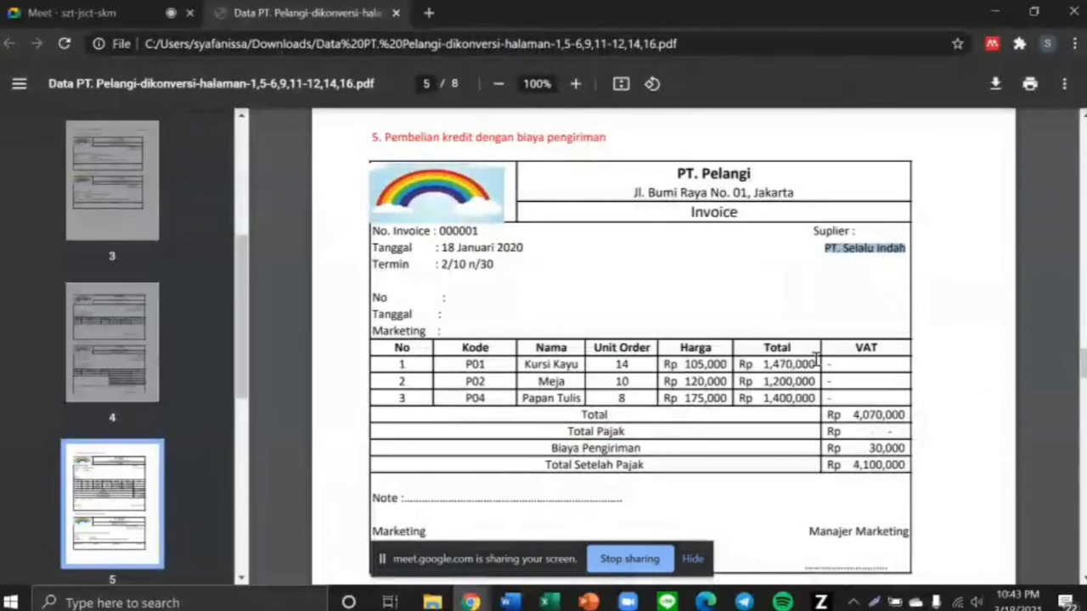
{"action": "key", "text": "alt+Tab"}
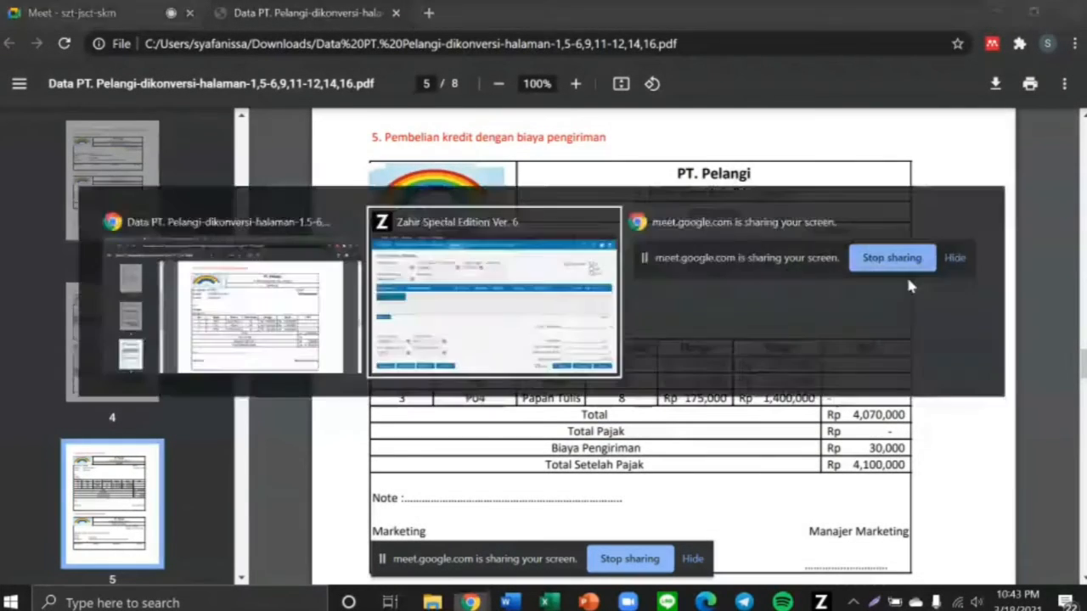
{"action": "left_click", "coordinate": [803, 408]}
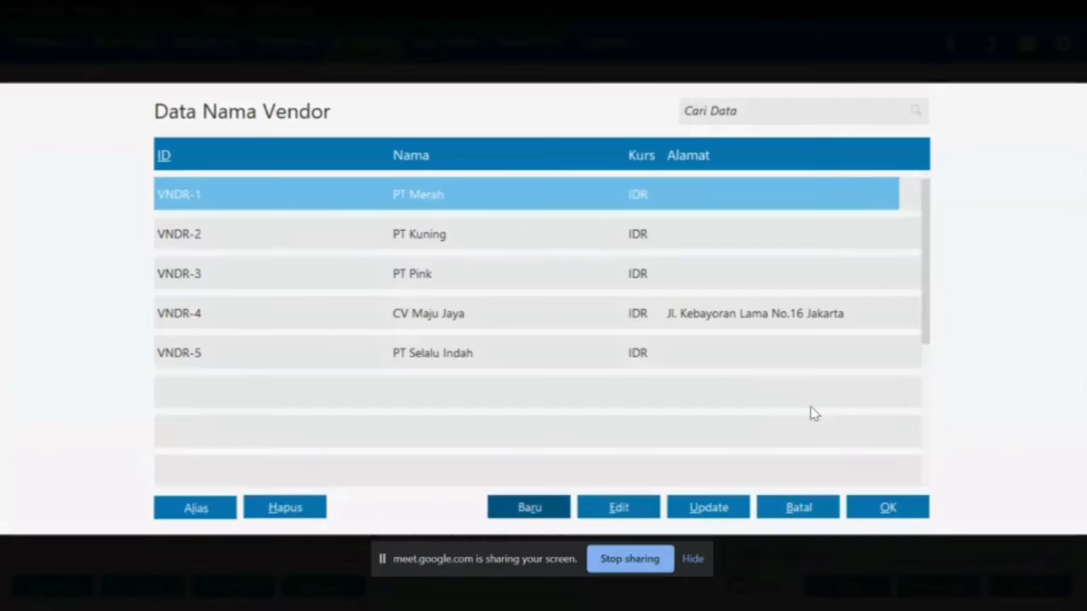
Choose PT Selalu Indah as supplier and add P01 Kursi Kayu to the first row
{"action": "double_click", "coordinate": [626, 360]}
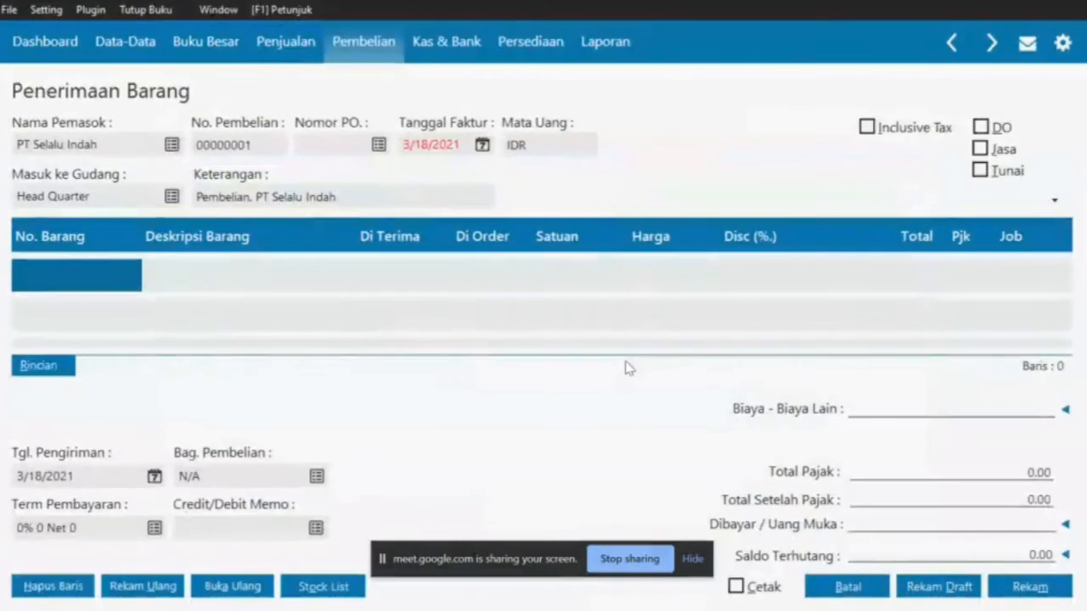
{"action": "double_click", "coordinate": [104, 276]}
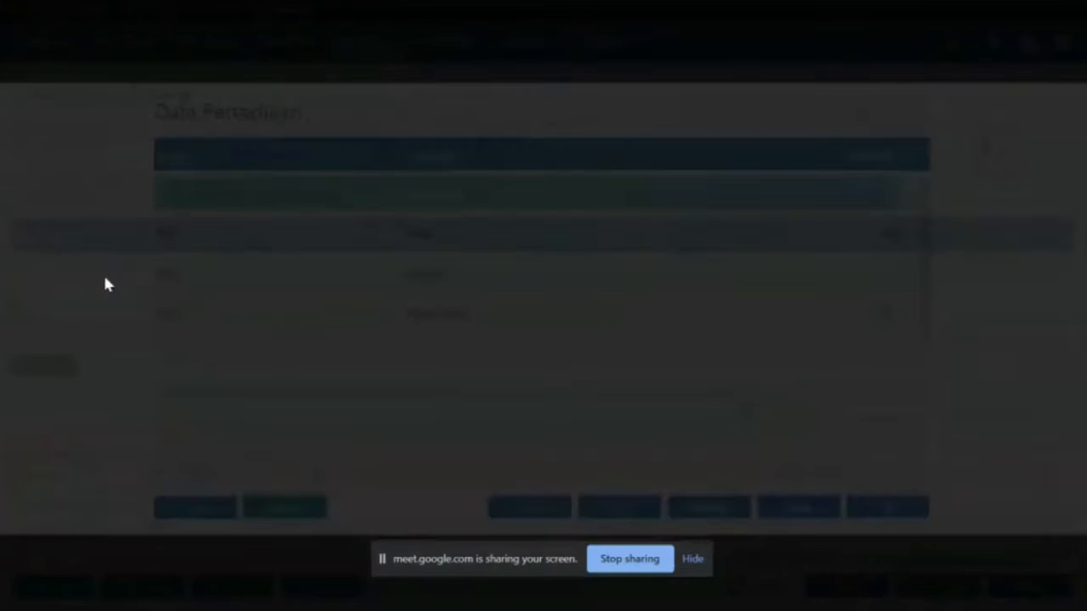
{"action": "key", "text": "alt+Tab"}
{"action": "scroll", "coordinate": [457, 306], "scroll_direction": "down", "scroll_amount": 2}
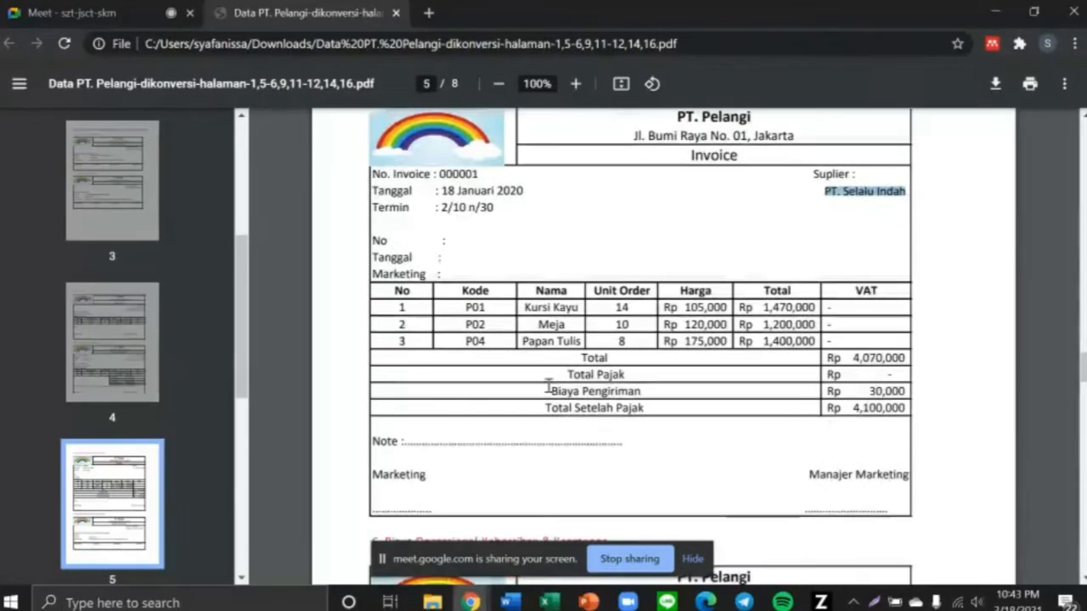
{"action": "left_click_drag", "start_coordinate": [457, 306], "coordinate": [567, 308]}
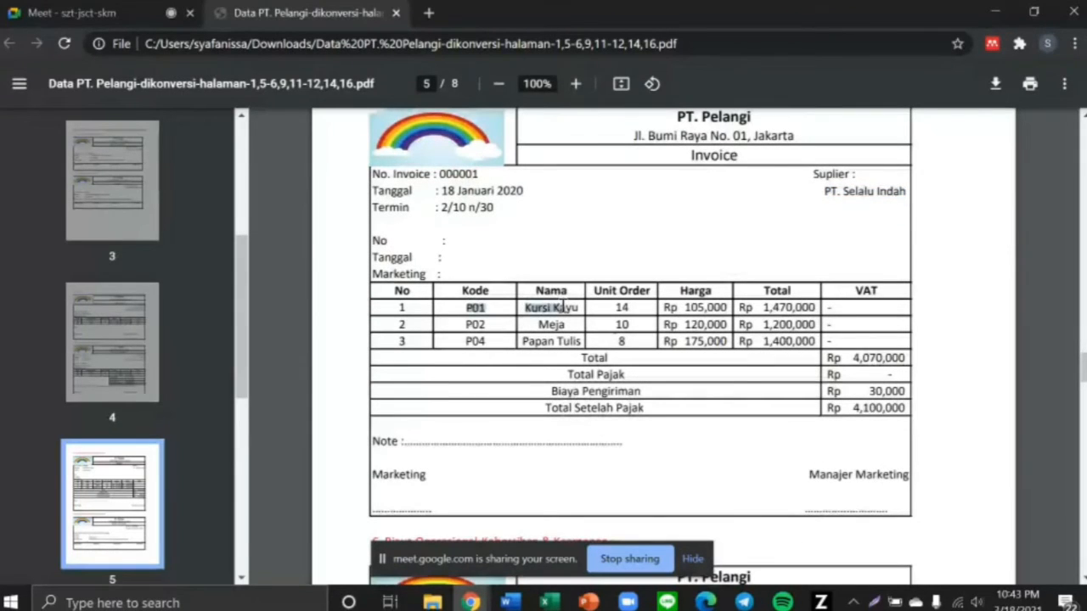
{"action": "key", "text": "alt+Tab"}
{"action": "double_click", "coordinate": [395, 202]}
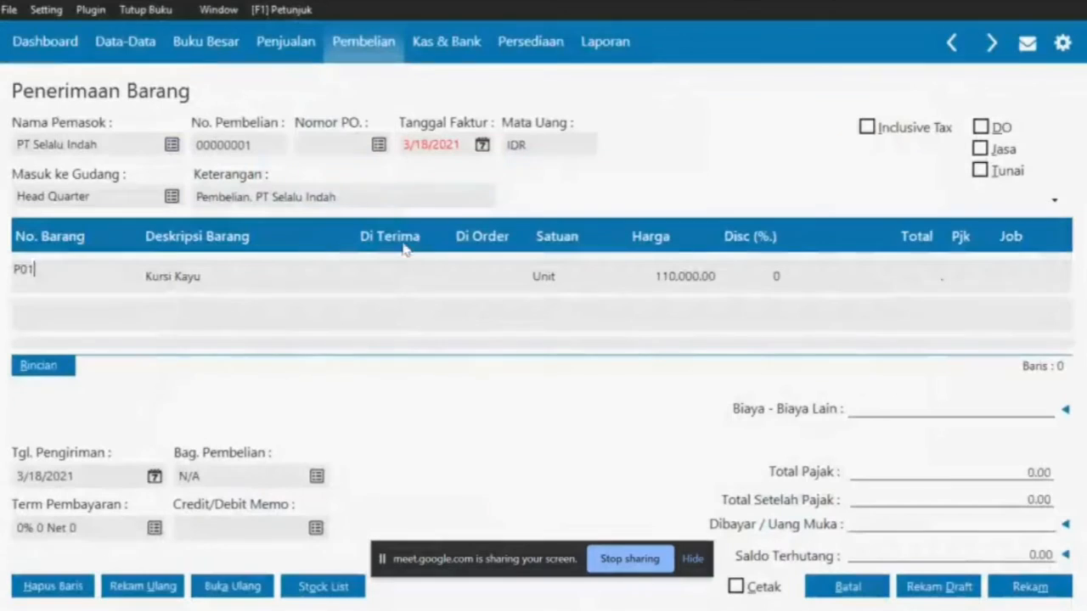
Enter 14 received units of Kursi Kayu at 105,000, totalling 1,470,000
{"action": "left_click", "coordinate": [384, 271]}
{"action": "key", "text": "alt+Tab"}
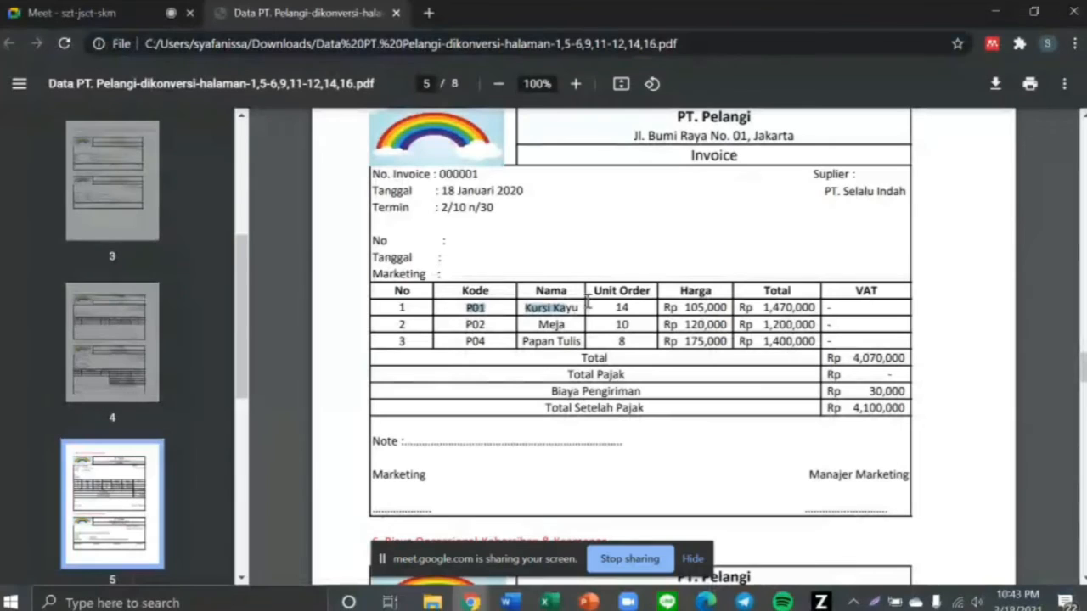
{"action": "key", "text": "alt+Tab"}
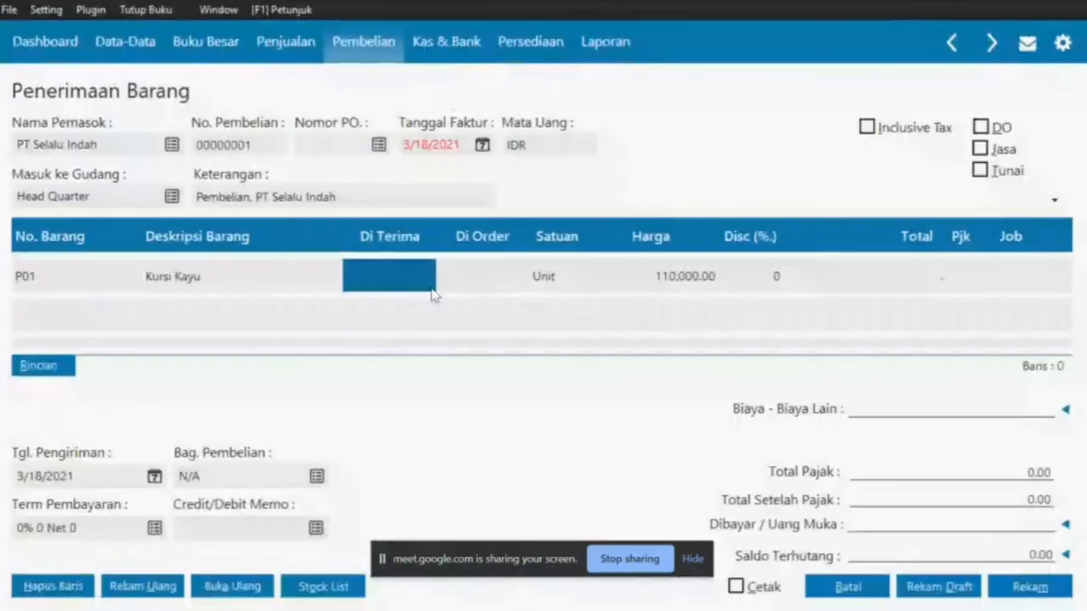
{"action": "type", "text": "14"}
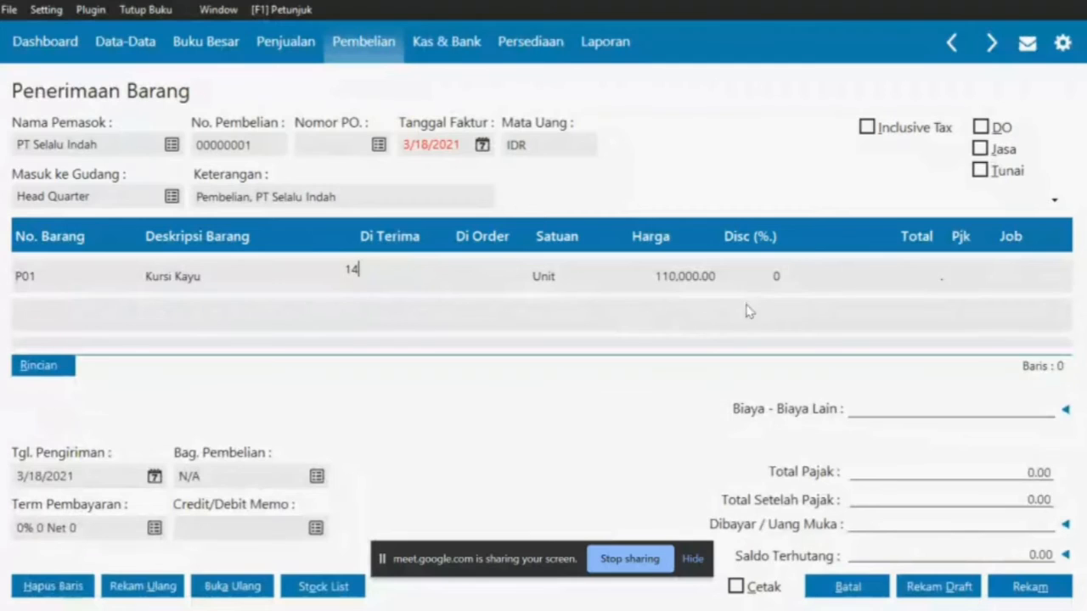
{"action": "key", "text": "alt+Tab"}
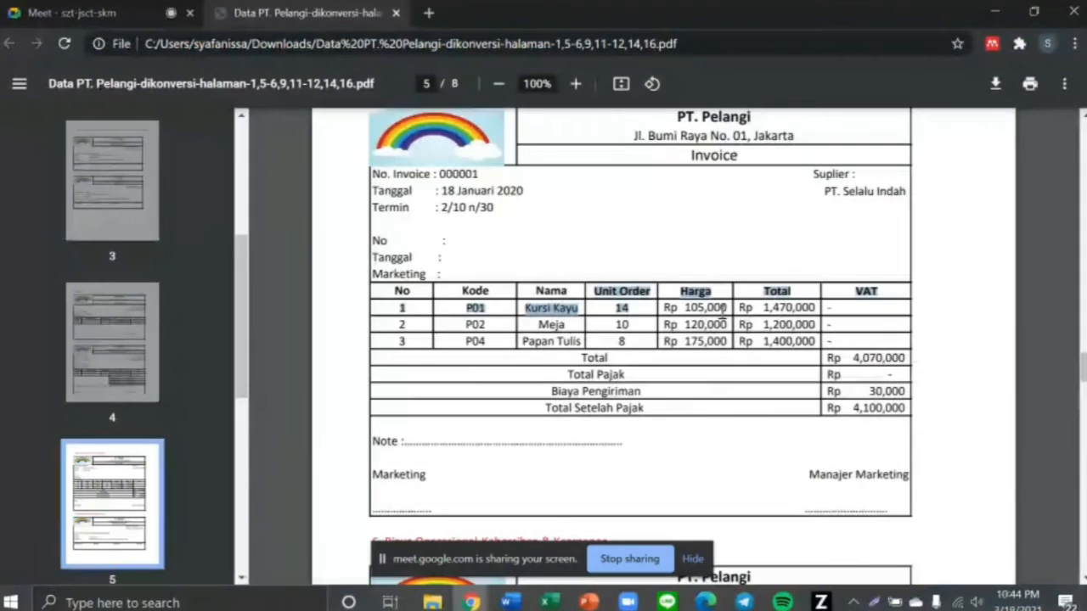
{"action": "key", "text": "alt+Tab"}
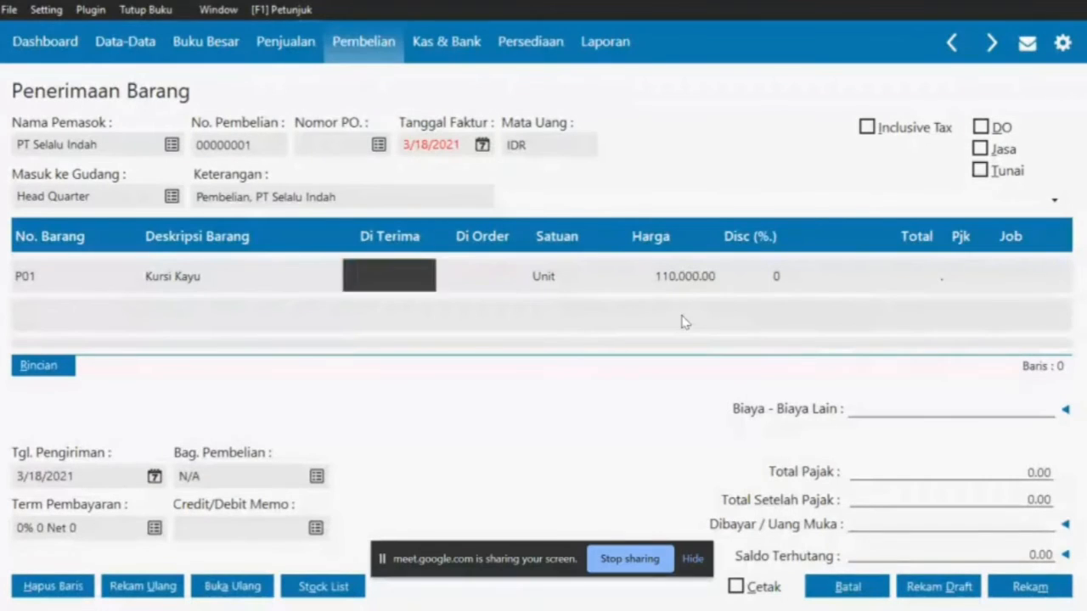
{"action": "left_click", "coordinate": [681, 276]}
{"action": "key", "text": "alt+Tab"}
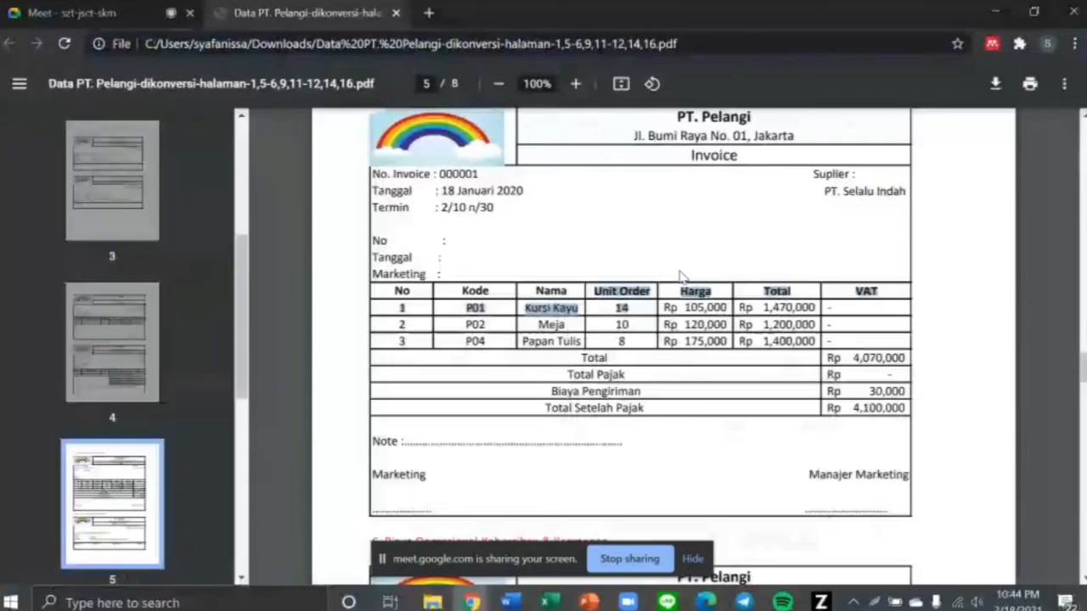
{"action": "key", "text": "alt+Tab"}
{"action": "type", "text": "1"}
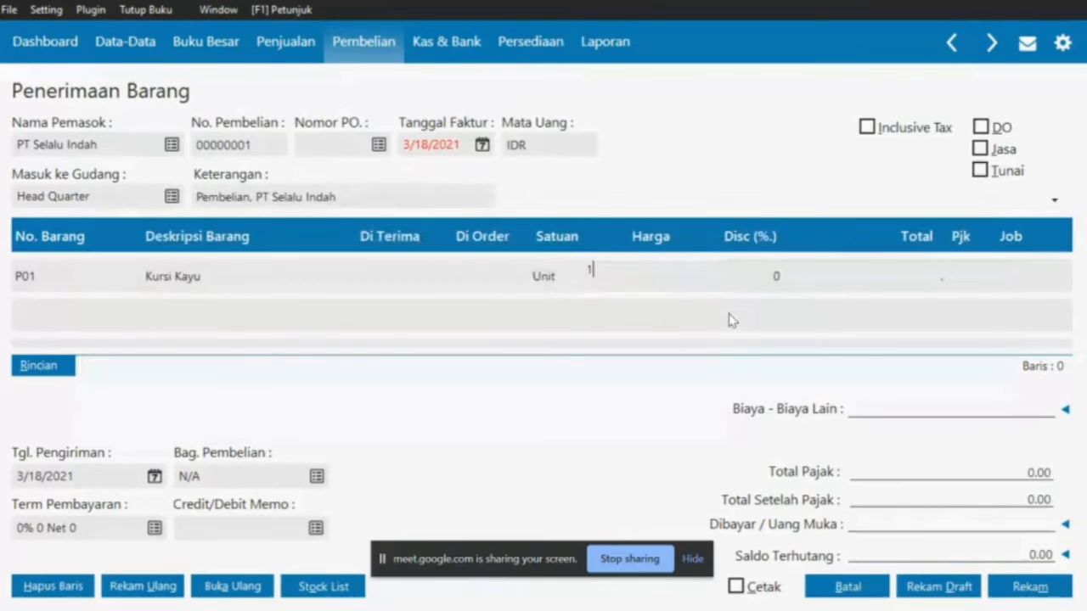
{"action": "type", "text": "05,000"}
{"action": "left_click", "coordinate": [389, 269]}
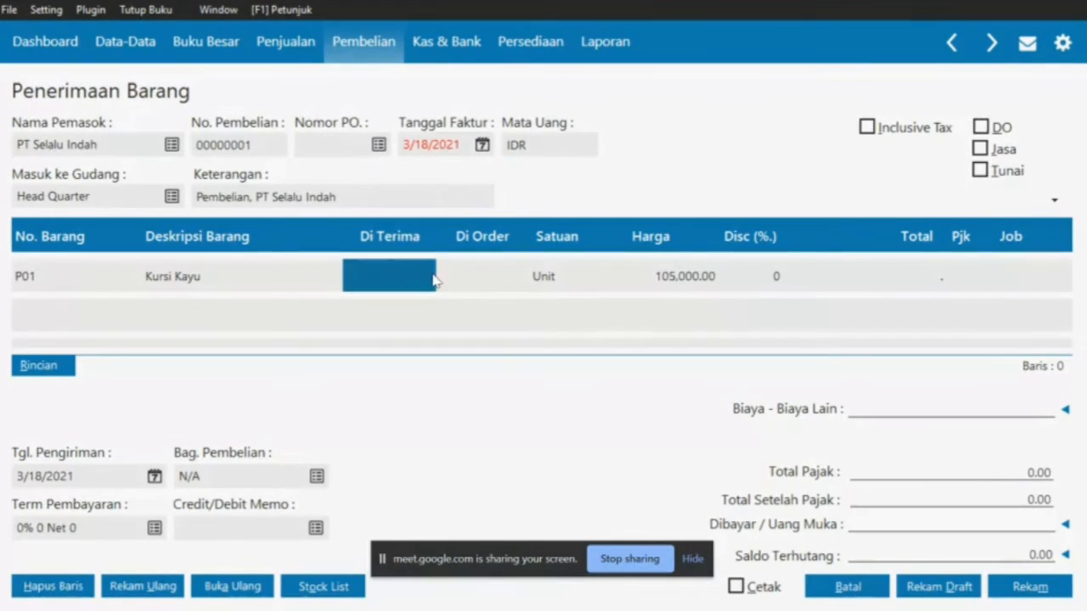
{"action": "key", "text": "alt+Tab"}
{"action": "key", "text": "alt+Tab"}
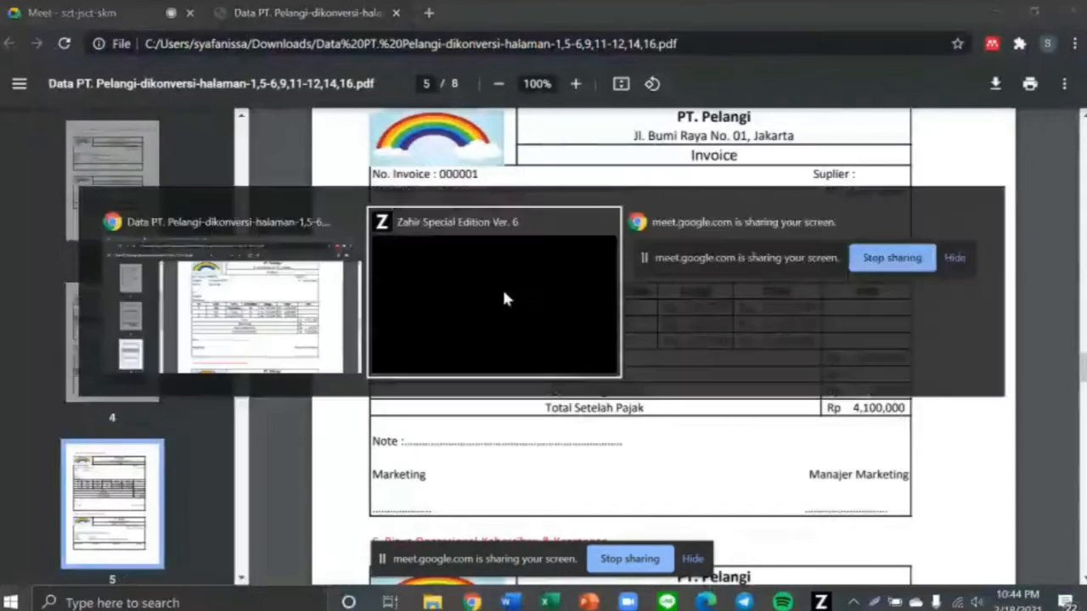
{"action": "type", "text": "14"}
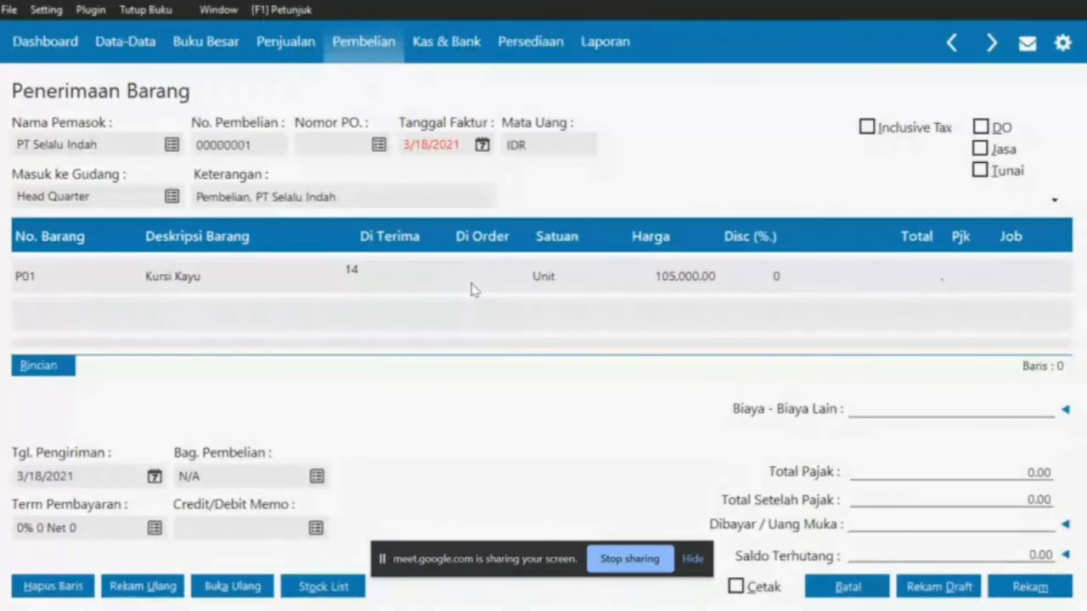
{"action": "key", "text": "Return"}
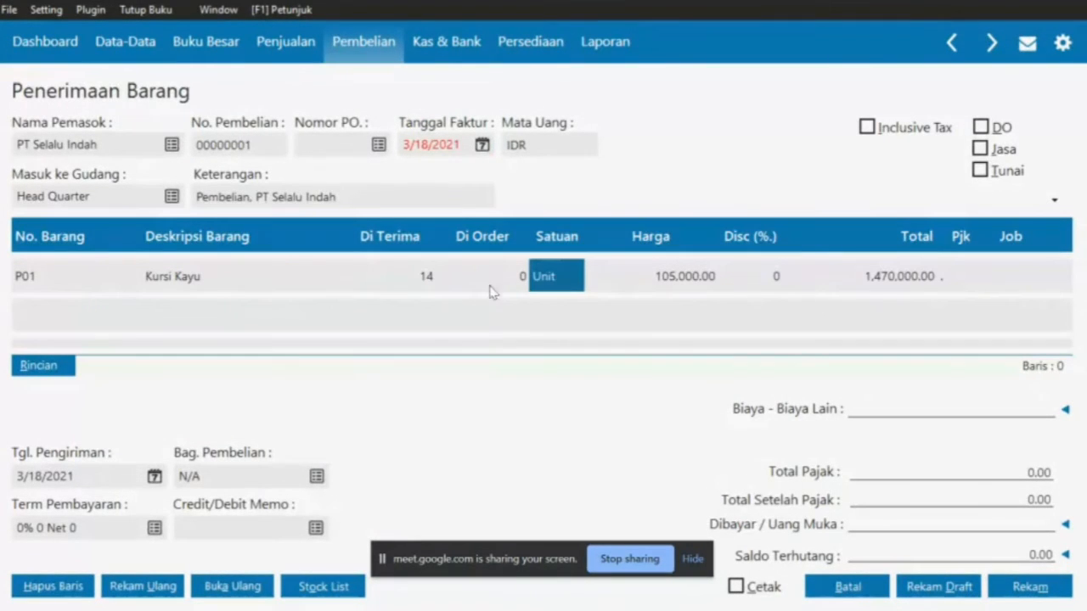
Check Kursi Kayu's unit list without changes and move to a new item row
{"action": "key", "text": "alt+Tab"}
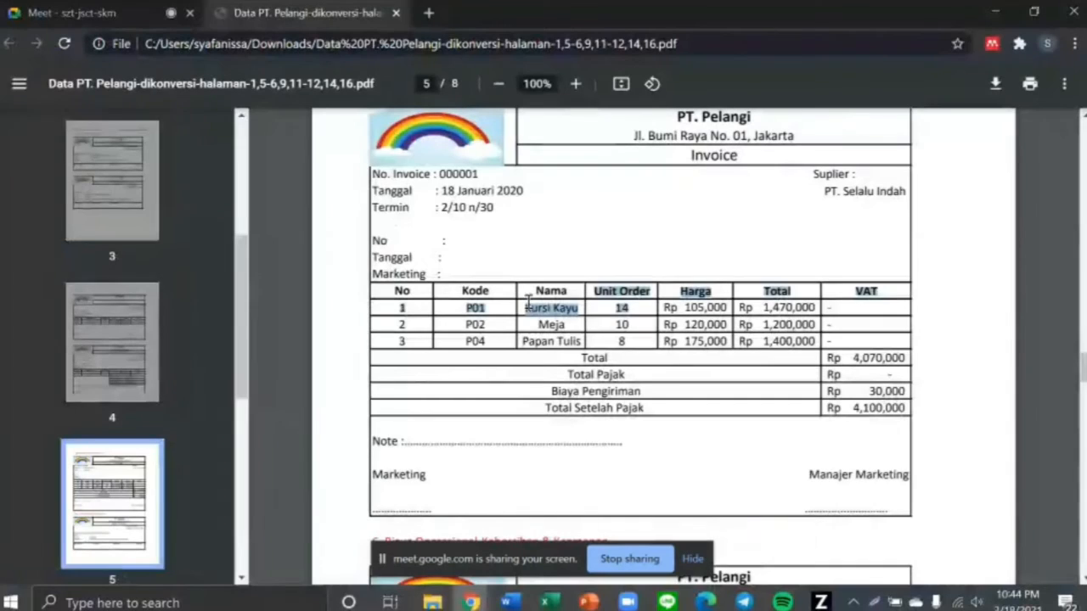
{"action": "left_click", "coordinate": [463, 327]}
{"action": "key", "text": "alt+Tab"}
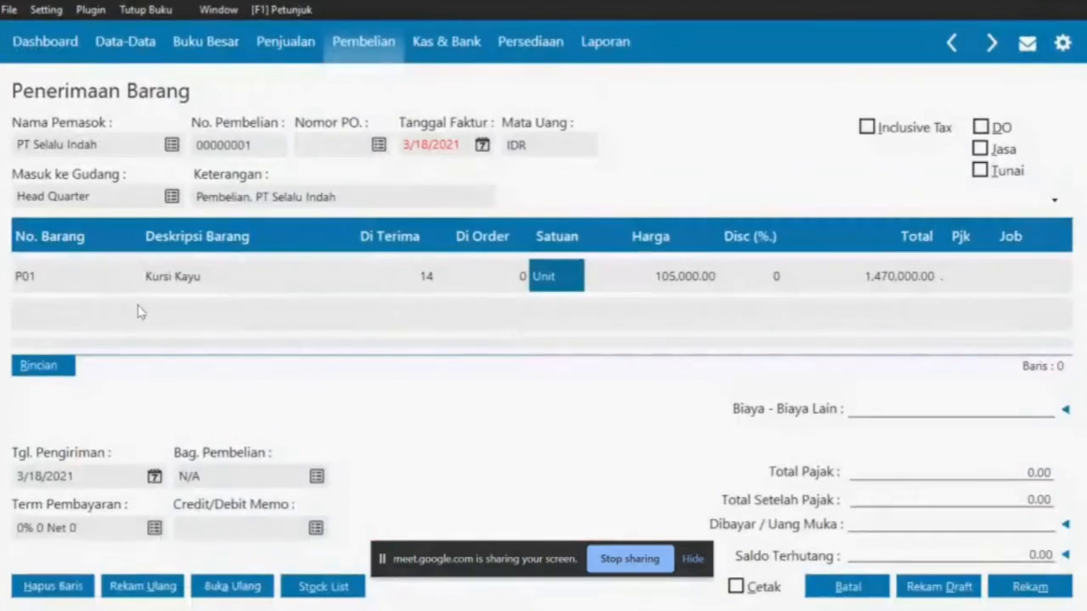
{"action": "double_click", "coordinate": [98, 312]}
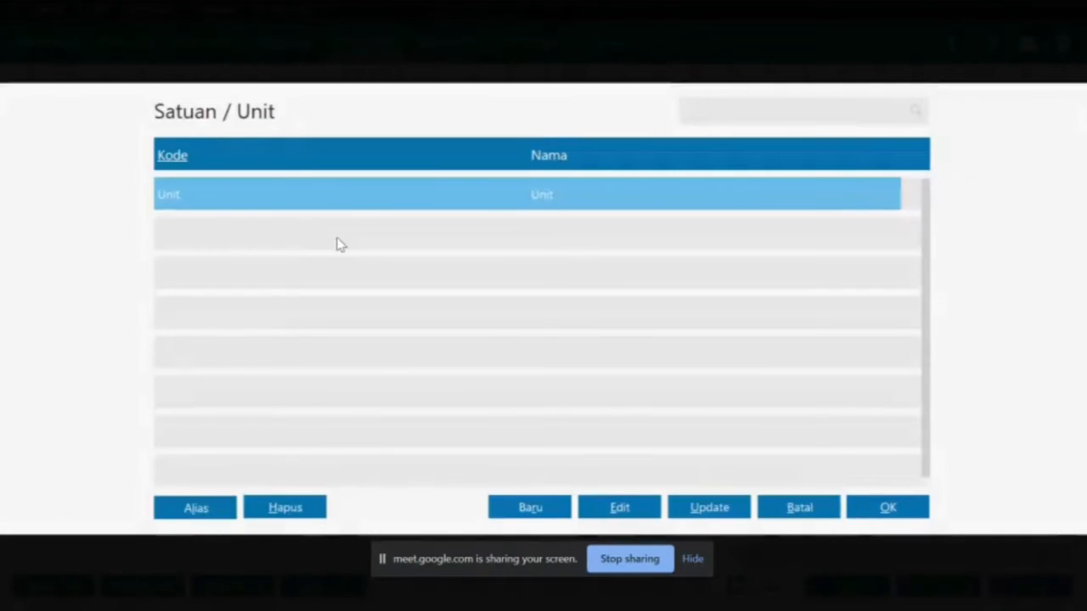
{"action": "left_click", "coordinate": [813, 508]}
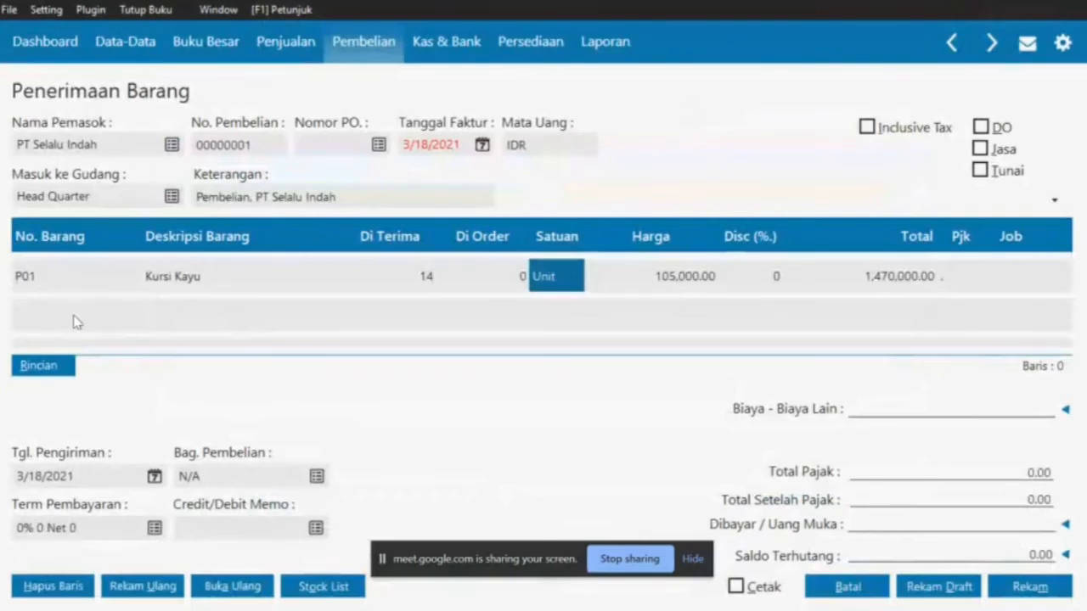
{"action": "key", "text": "Tab"}
{"action": "key", "text": "Tab"}
{"action": "key", "text": "Tab"}
{"action": "key", "text": "Tab"}
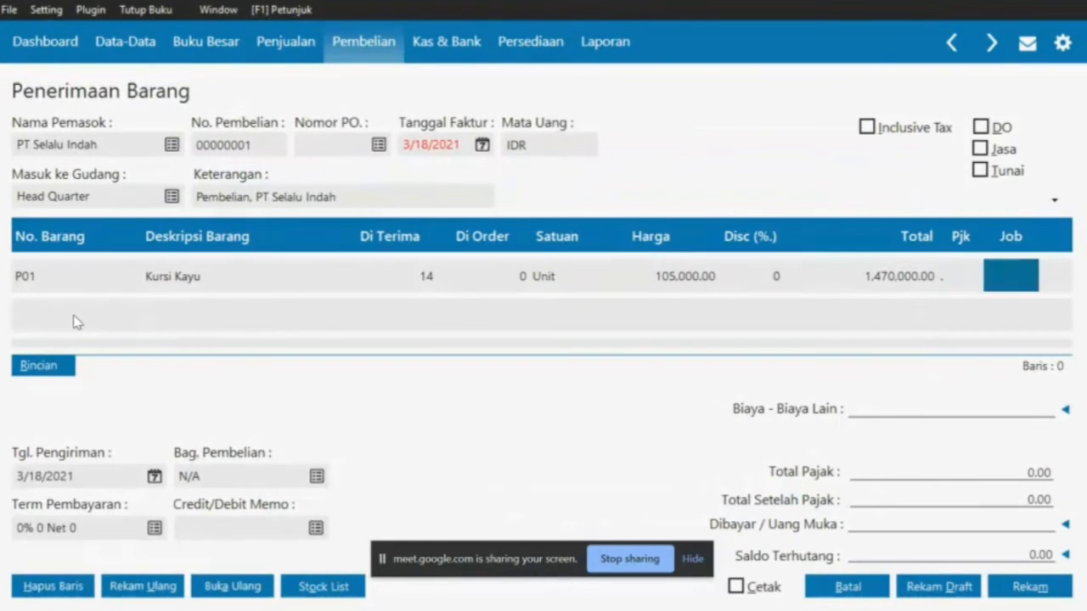
Add P02 Meja to the second row with 10 units received
{"action": "double_click", "coordinate": [116, 321]}
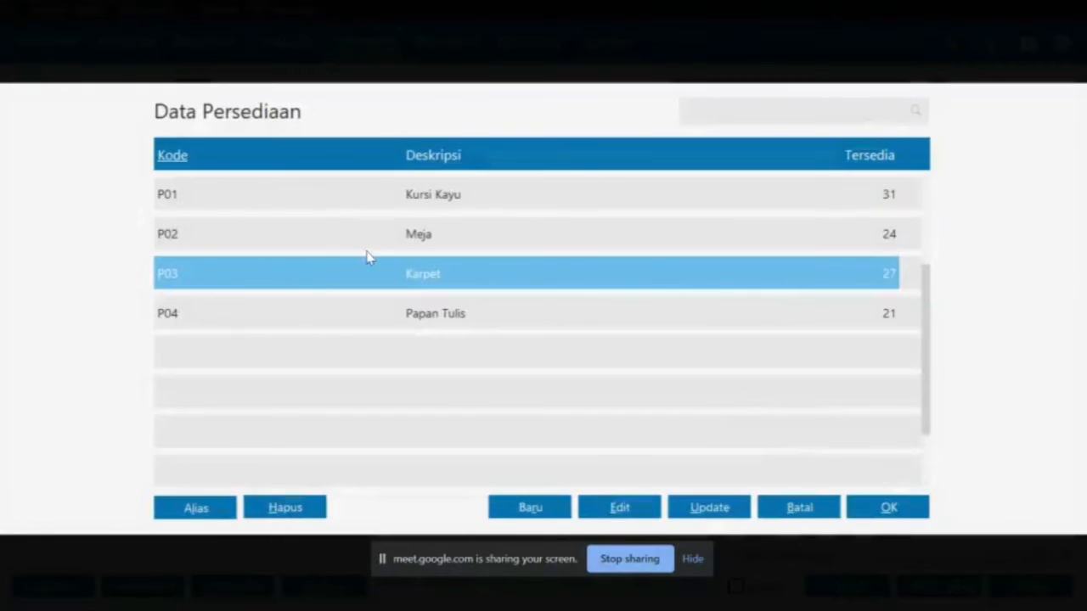
{"action": "left_click", "coordinate": [381, 247]}
{"action": "double_click", "coordinate": [381, 246]}
{"action": "key", "text": "alt+Tab"}
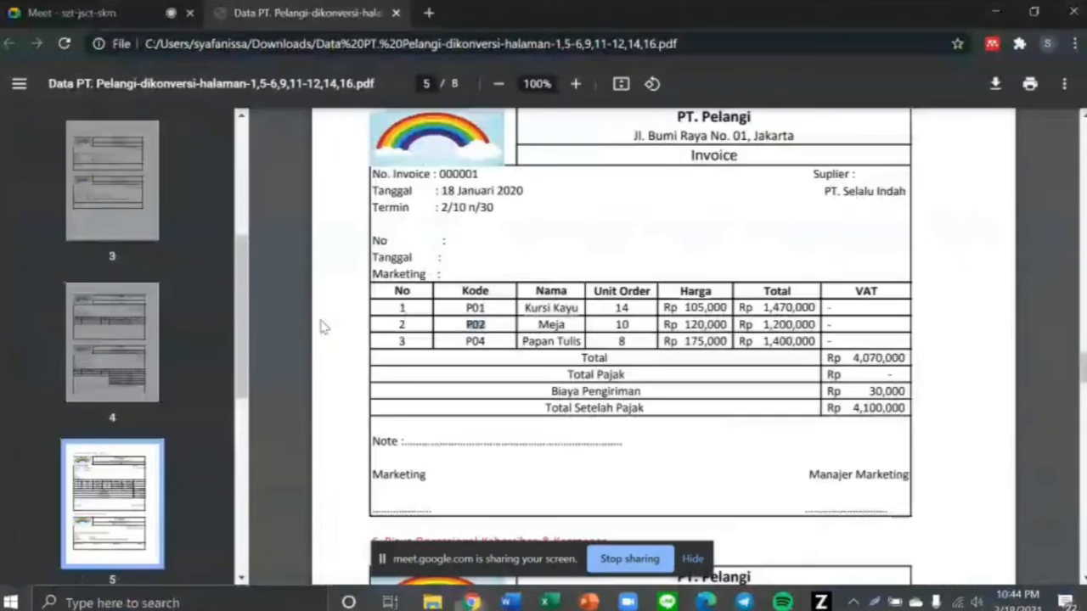
{"action": "double_click", "coordinate": [621, 325]}
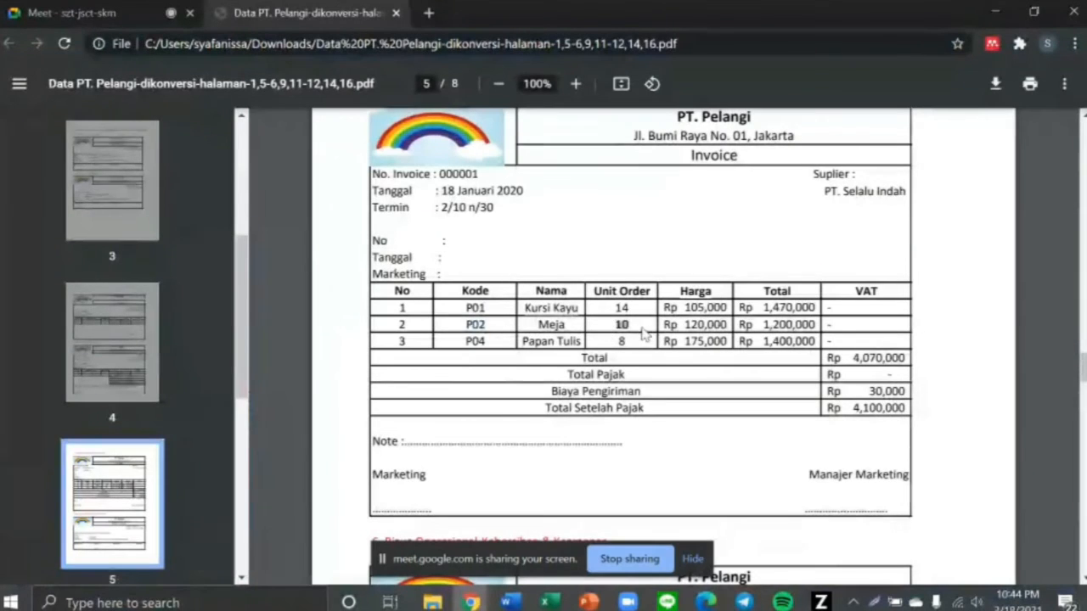
{"action": "key", "text": "alt+Tab"}
{"action": "left_click", "coordinate": [423, 319]}
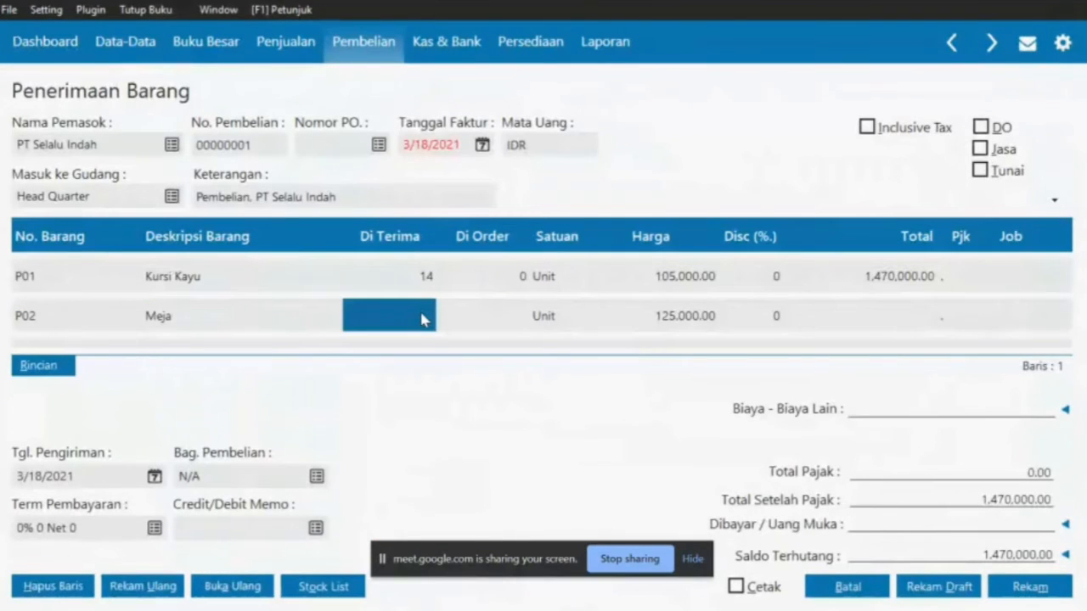
{"action": "type", "text": "10"}
Set Meja's price to 120,000, as on the supplier invoice
{"action": "left_click", "coordinate": [695, 324]}
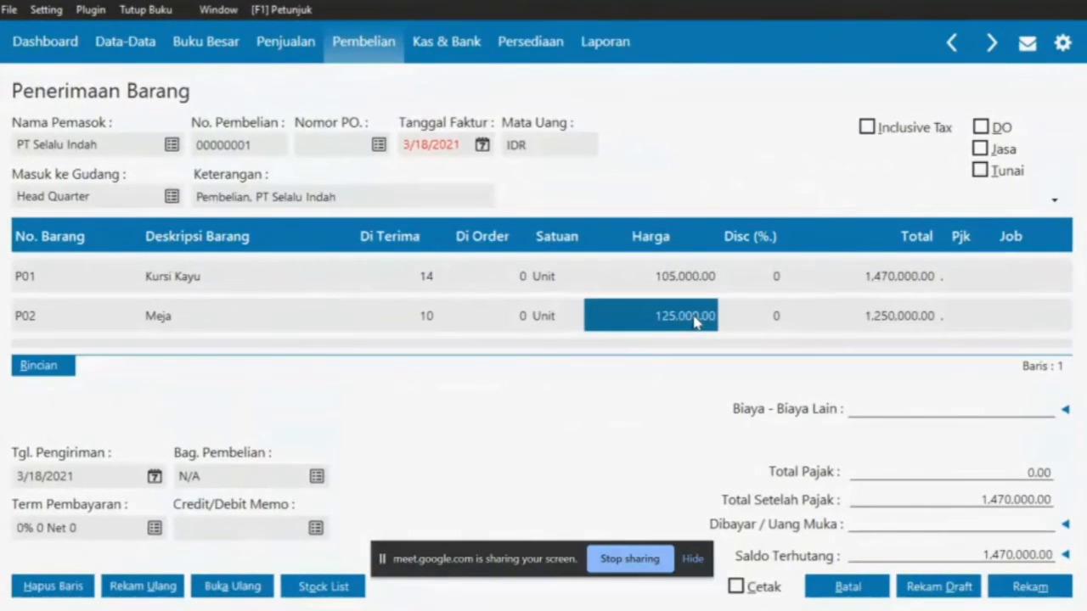
{"action": "key", "text": "alt+Tab"}
{"action": "left_click_drag", "start_coordinate": [685, 324], "coordinate": [727, 325]}
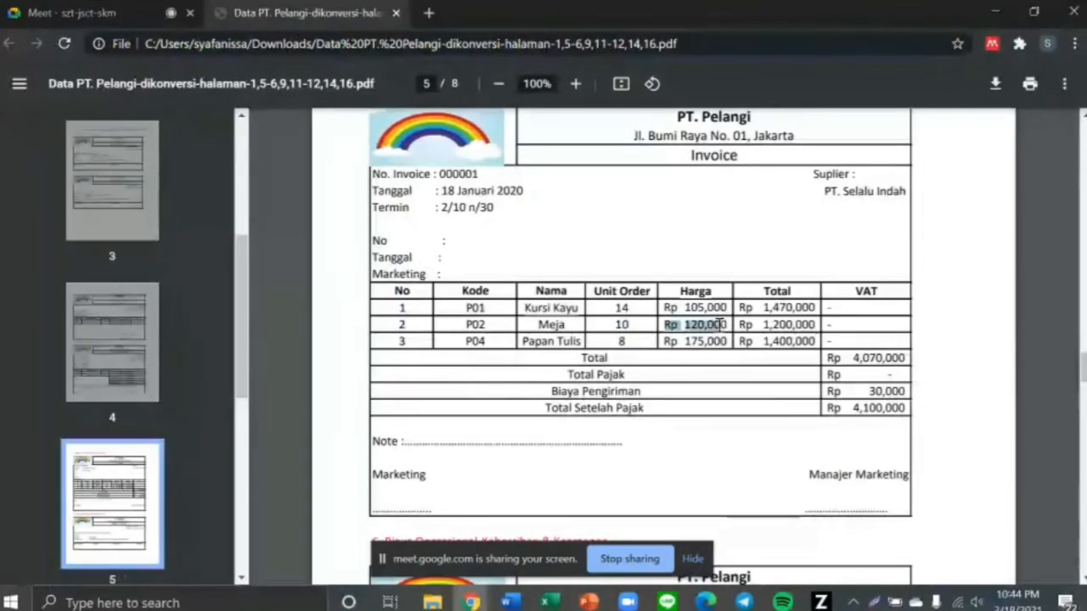
{"action": "key", "text": "alt+Tab"}
{"action": "type", "text": "120000"}
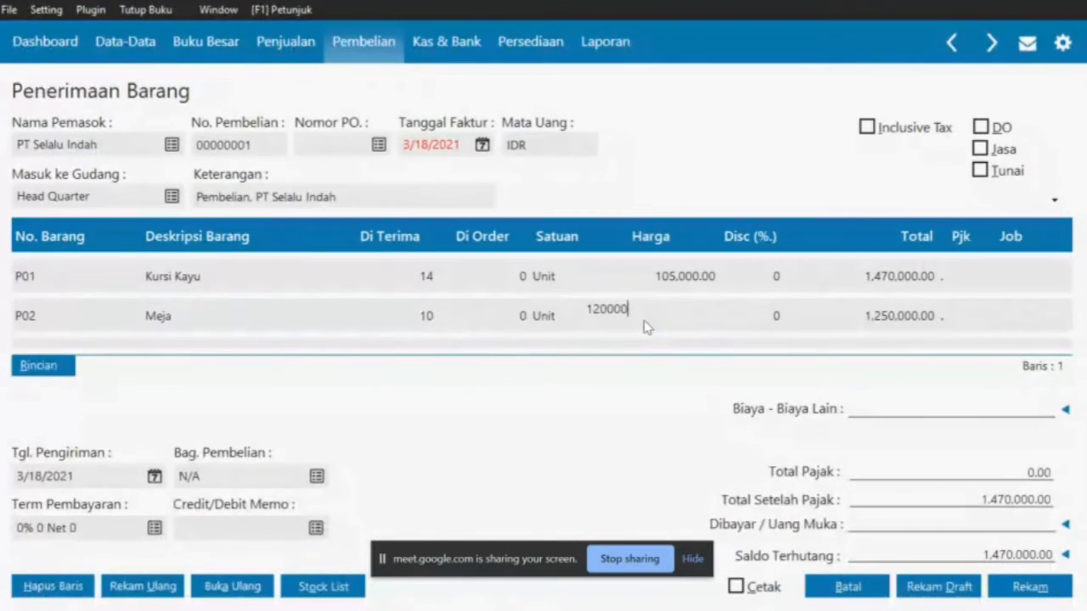
{"action": "key", "text": "Return"}
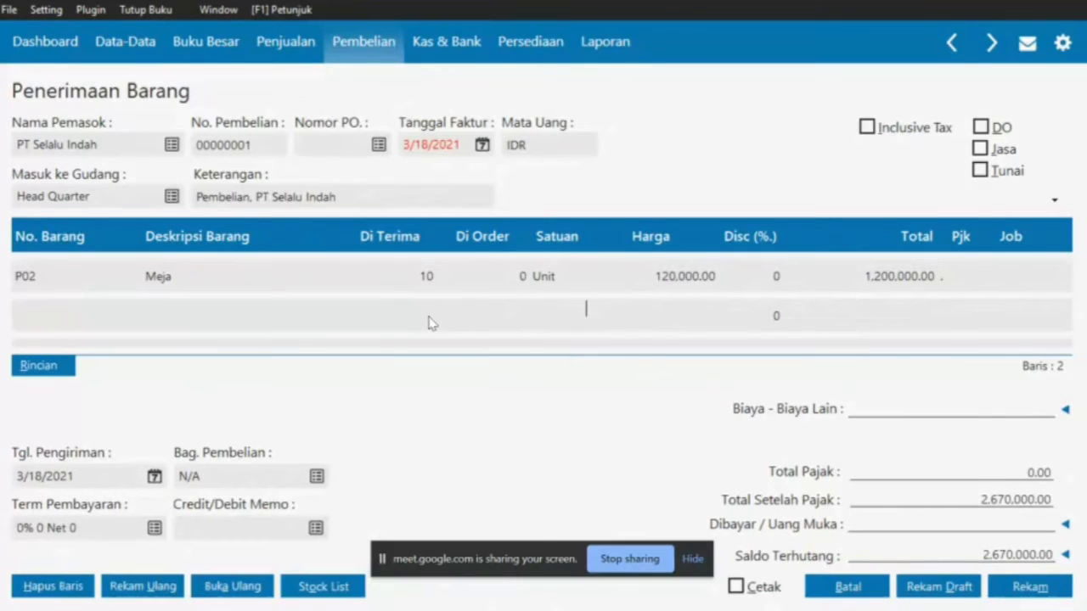
Add P04 Papan Tulis in a new row with 8 units received
{"action": "double_click", "coordinate": [82, 320]}
{"action": "key", "text": "alt+Tab"}
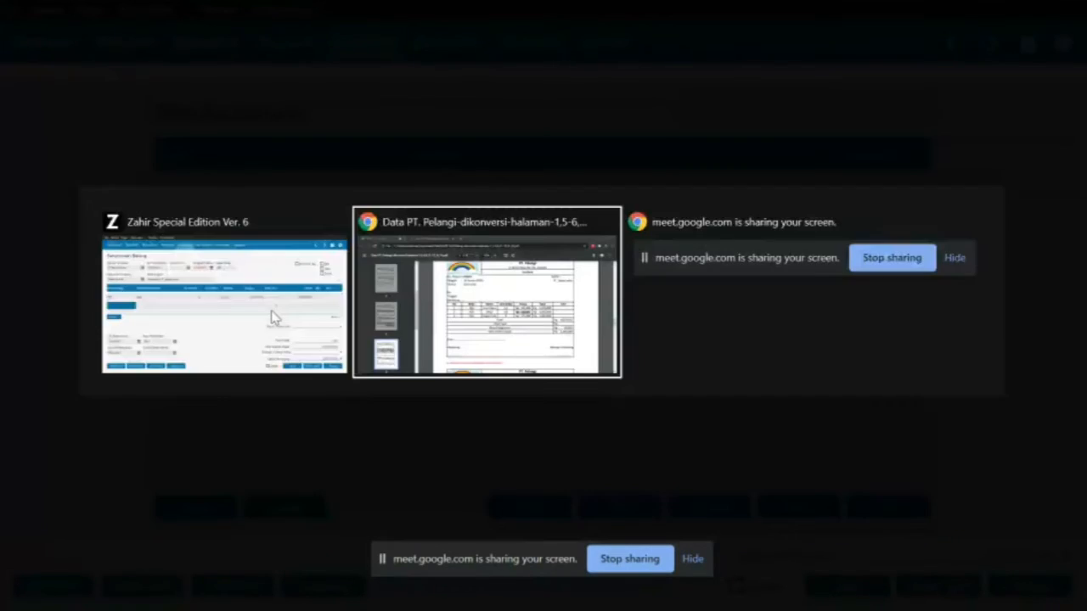
{"action": "left_click_drag", "start_coordinate": [457, 348], "coordinate": [594, 343]}
{"action": "key", "text": "alt+Tab"}
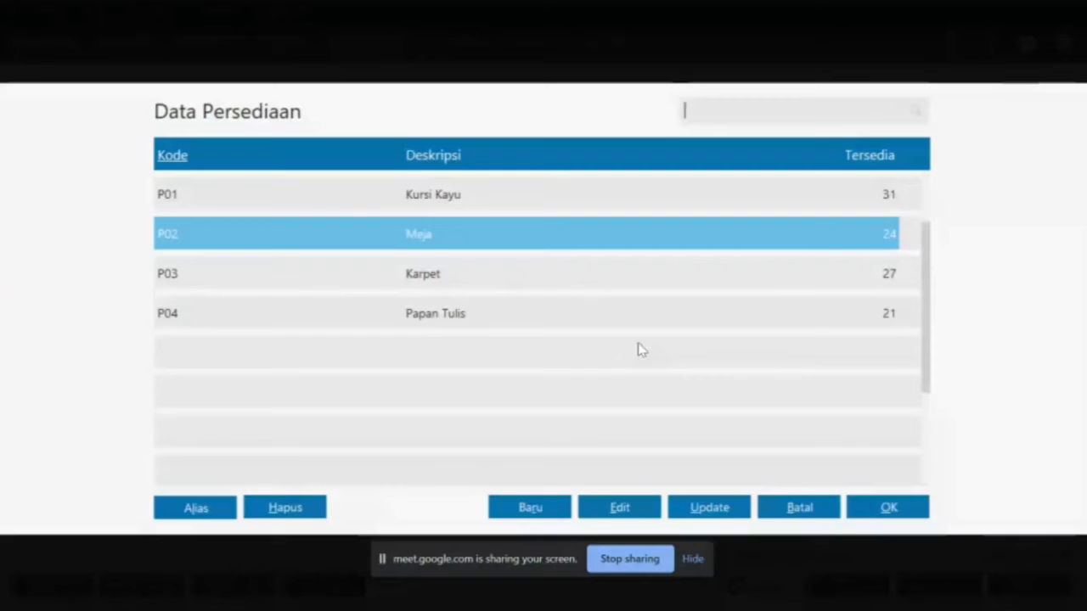
{"action": "double_click", "coordinate": [382, 307]}
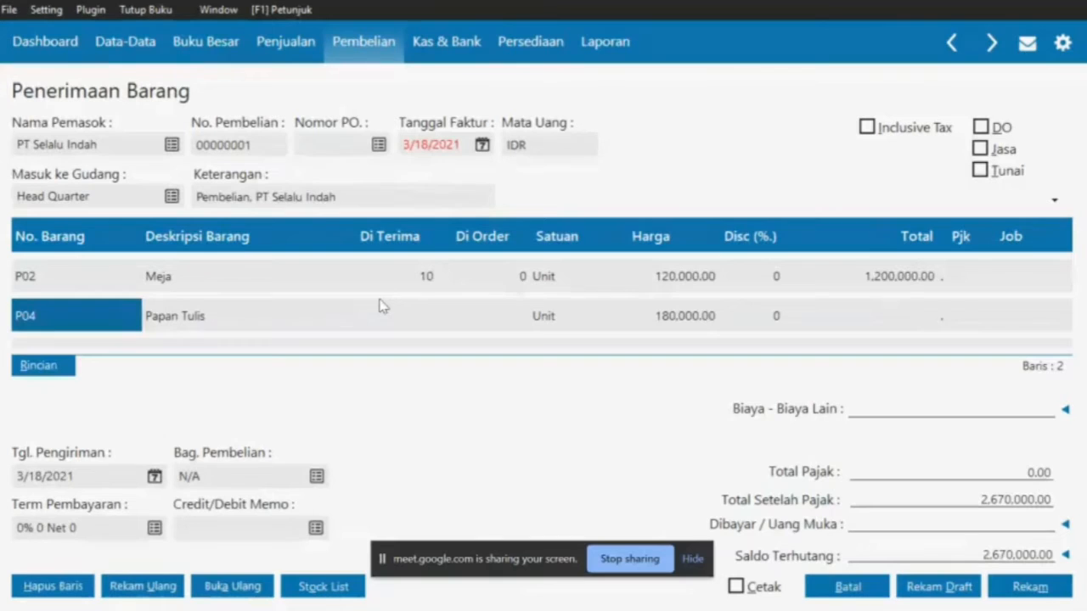
{"action": "left_click", "coordinate": [424, 327]}
{"action": "type", "text": "8"}
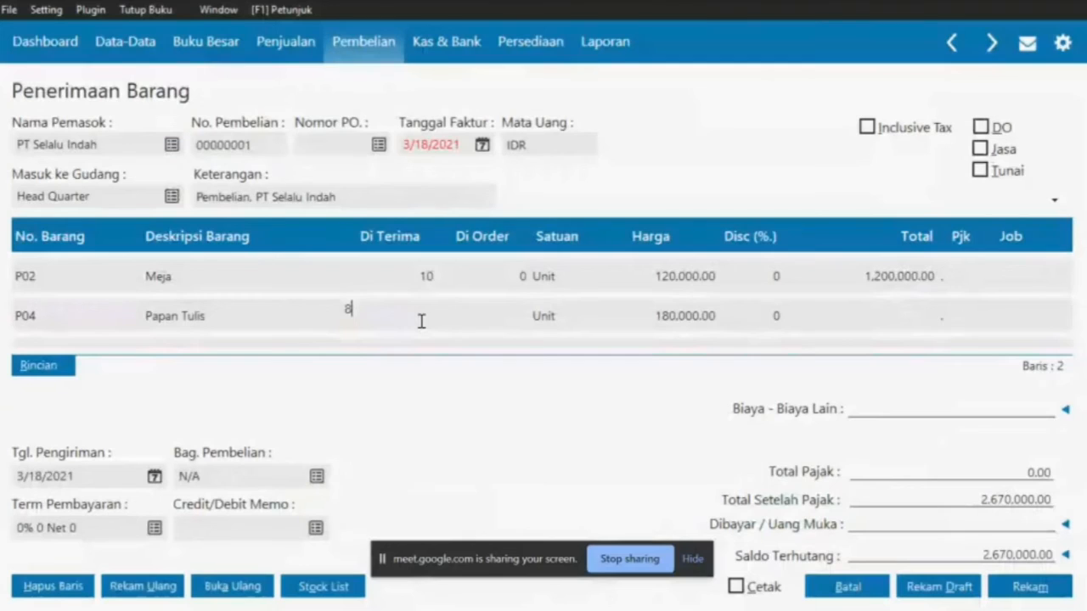
Set Papan Tulis's price to 175,000, bringing the total to 4,070,000
{"action": "left_click", "coordinate": [706, 327]}
{"action": "key", "text": "alt+Tab"}
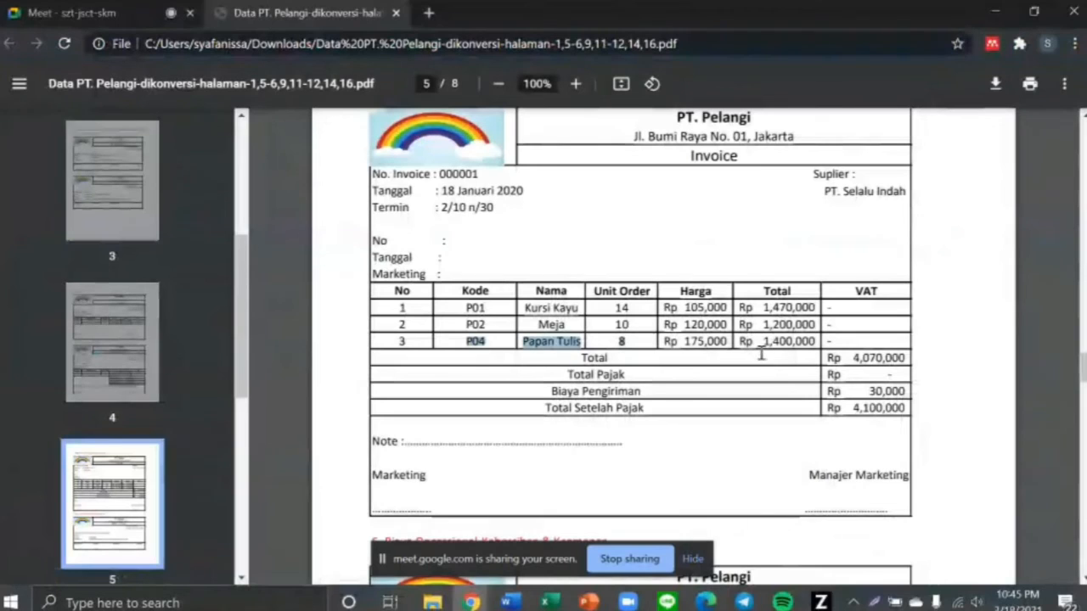
{"action": "left_click_drag", "start_coordinate": [667, 340], "coordinate": [729, 341]}
{"action": "key", "text": "alt+Tab"}
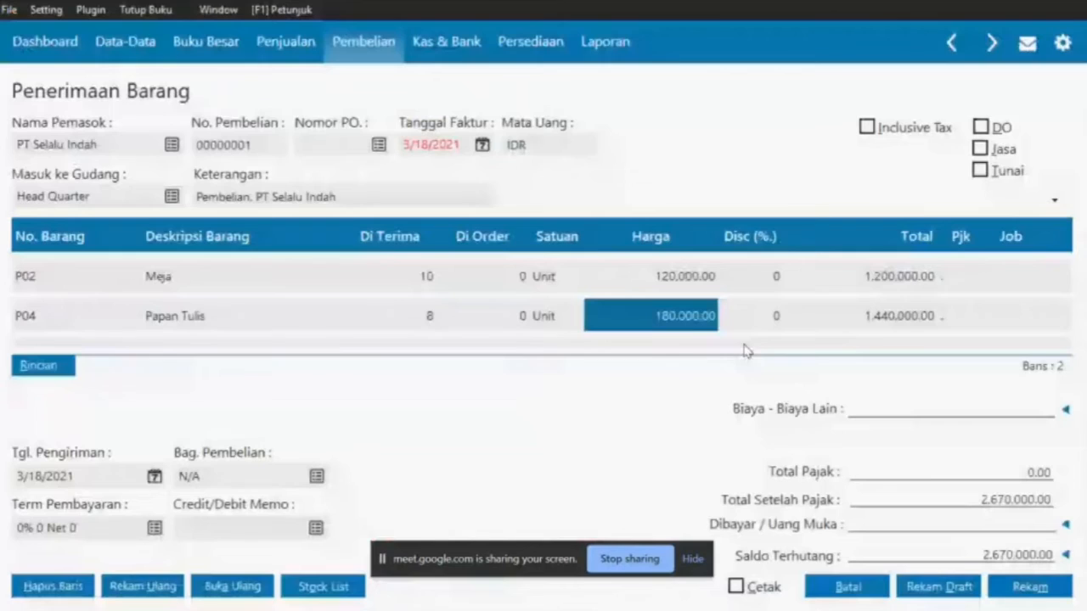
{"action": "double_click", "coordinate": [641, 304]}
{"action": "type", "text": "175000"}
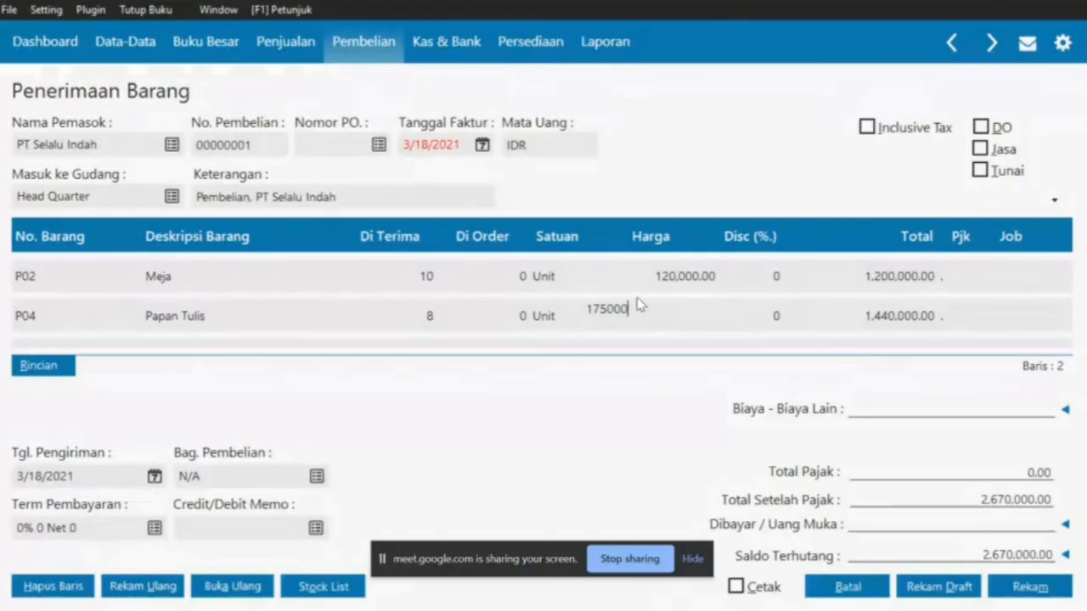
{"action": "key", "text": "Return"}
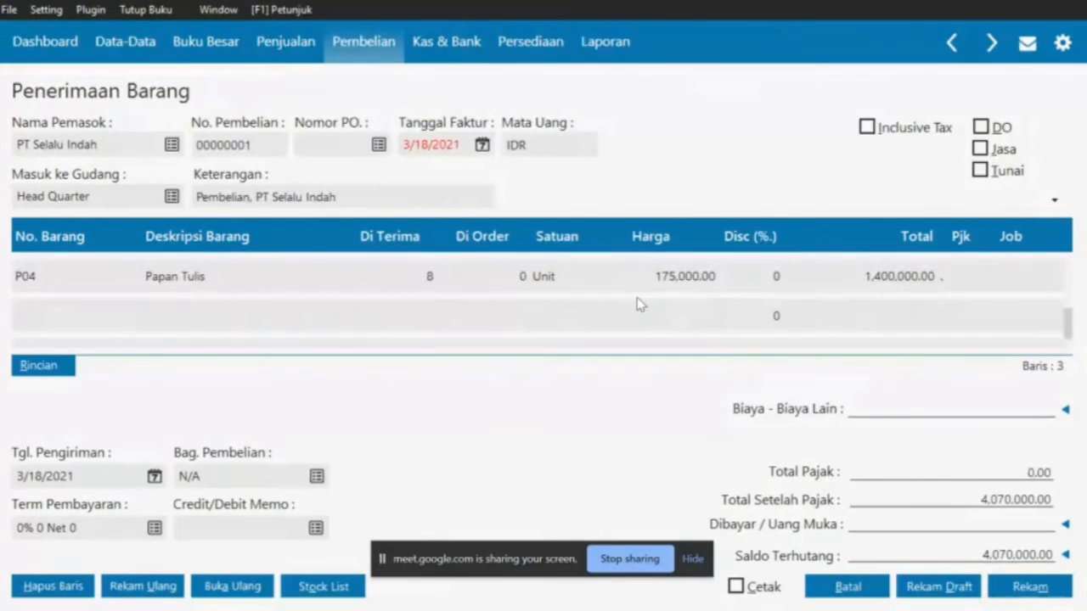
{"action": "key", "text": "alt+Tab"}
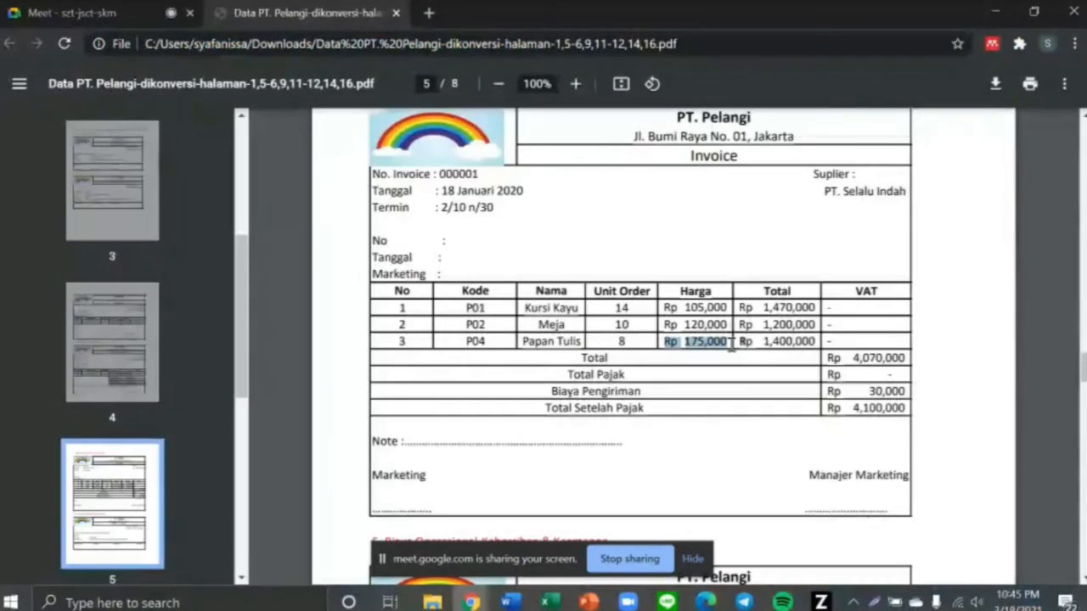
{"action": "key", "text": "alt+Tab"}
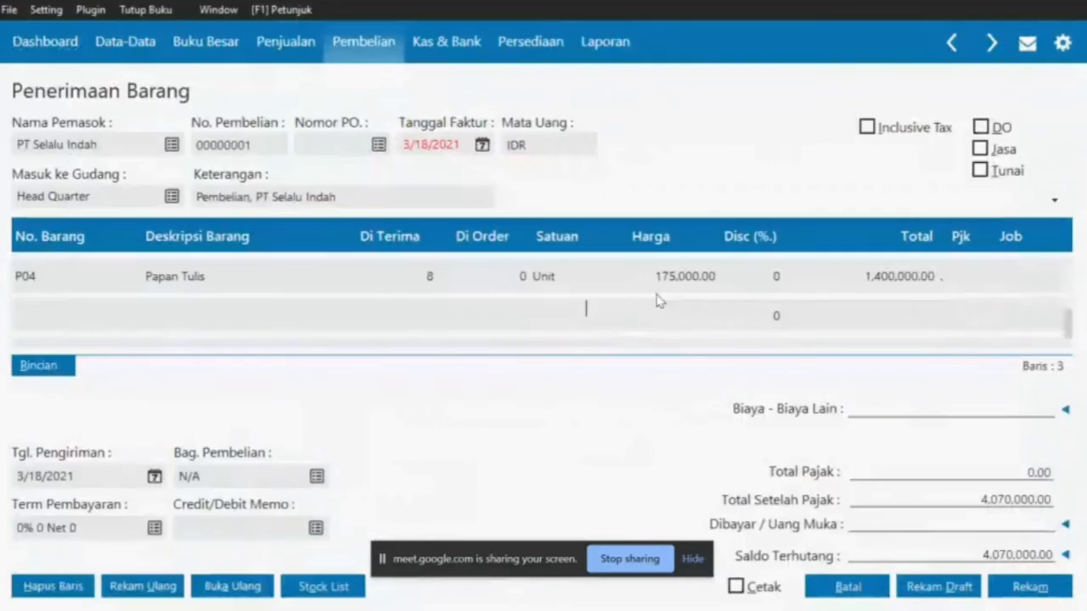
Set the invoice date (Tanggal Faktur) to 18 January 2020
{"action": "left_click", "coordinate": [483, 145]}
{"action": "key", "text": "alt+Tab"}
{"action": "left_click_drag", "start_coordinate": [439, 191], "coordinate": [527, 200]}
{"action": "key", "text": "alt+Tab"}
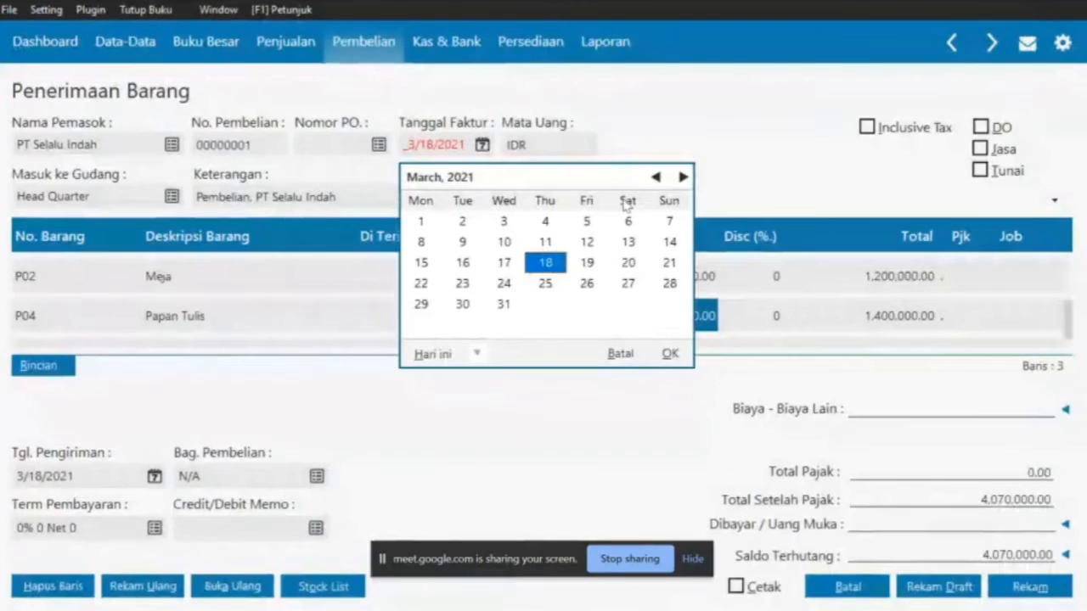
{"action": "left_click", "coordinate": [655, 177]}
{"action": "left_click", "coordinate": [656, 176]}
{"action": "triple_click", "coordinate": [653, 180]}
{"action": "triple_click", "coordinate": [652, 180]}
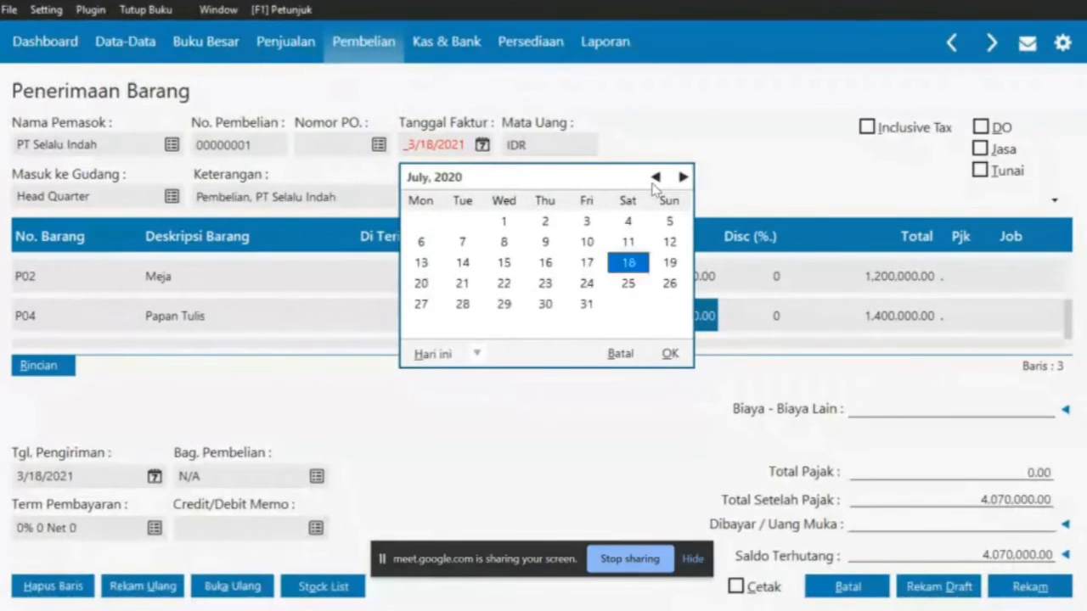
{"action": "double_click", "coordinate": [652, 180]}
{"action": "double_click", "coordinate": [653, 180]}
{"action": "double_click", "coordinate": [654, 177]}
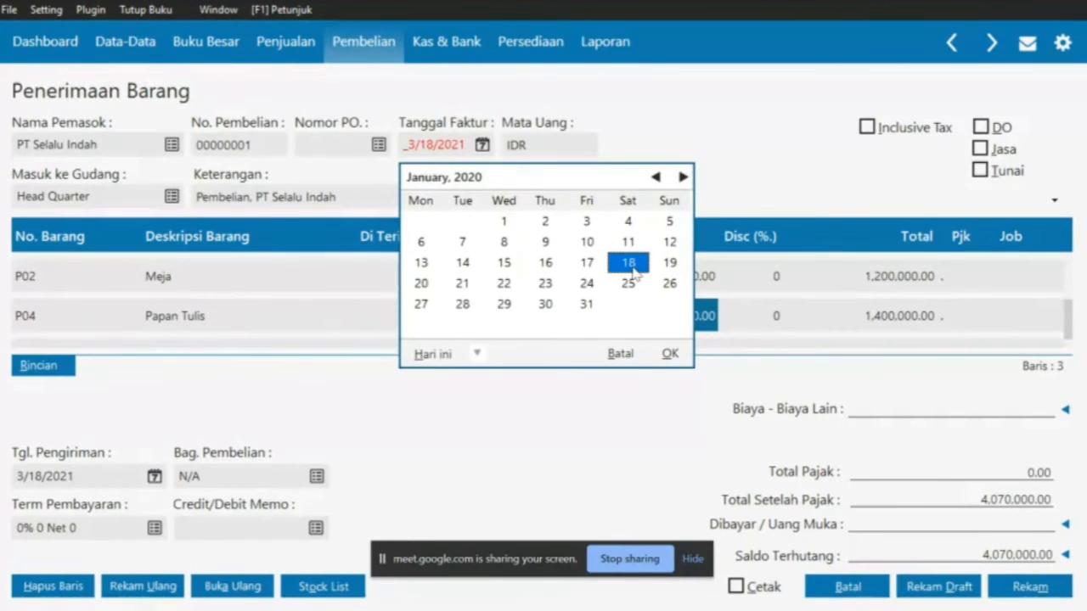
{"action": "left_click", "coordinate": [670, 355]}
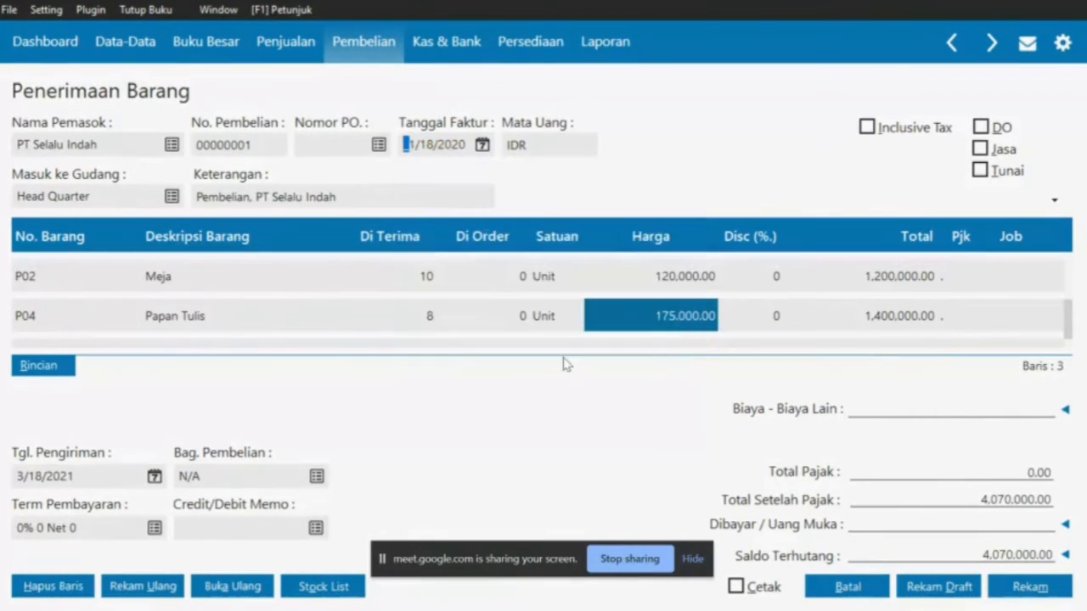
Look up the 2/10 n/30 payment terms on the PDF invoice
{"action": "key", "text": "alt+Tab"}
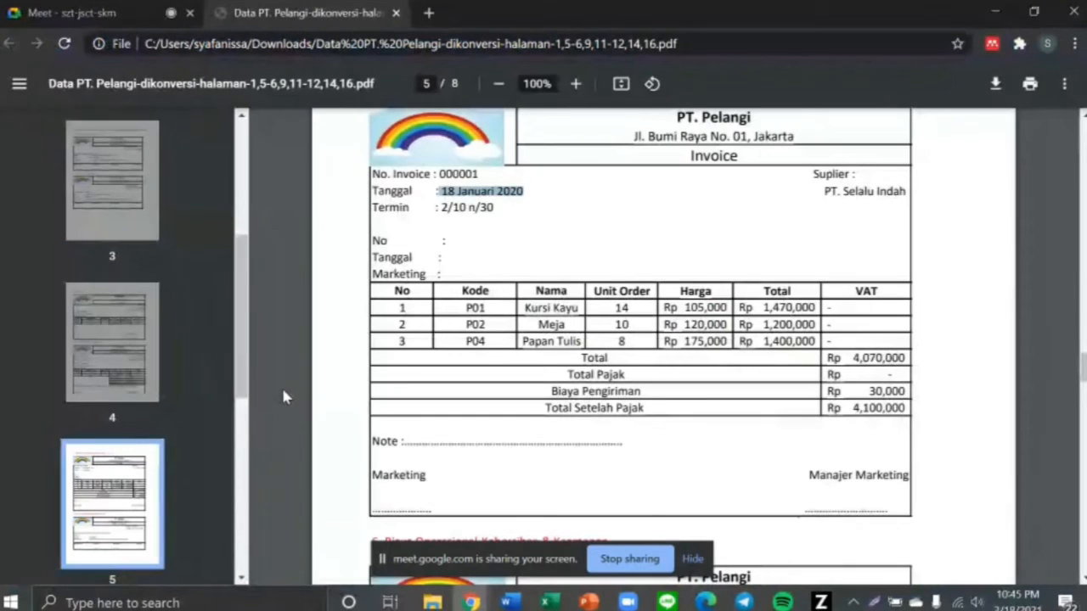
{"action": "scroll", "coordinate": [285, 397], "scroll_direction": "up", "scroll_amount": 1}
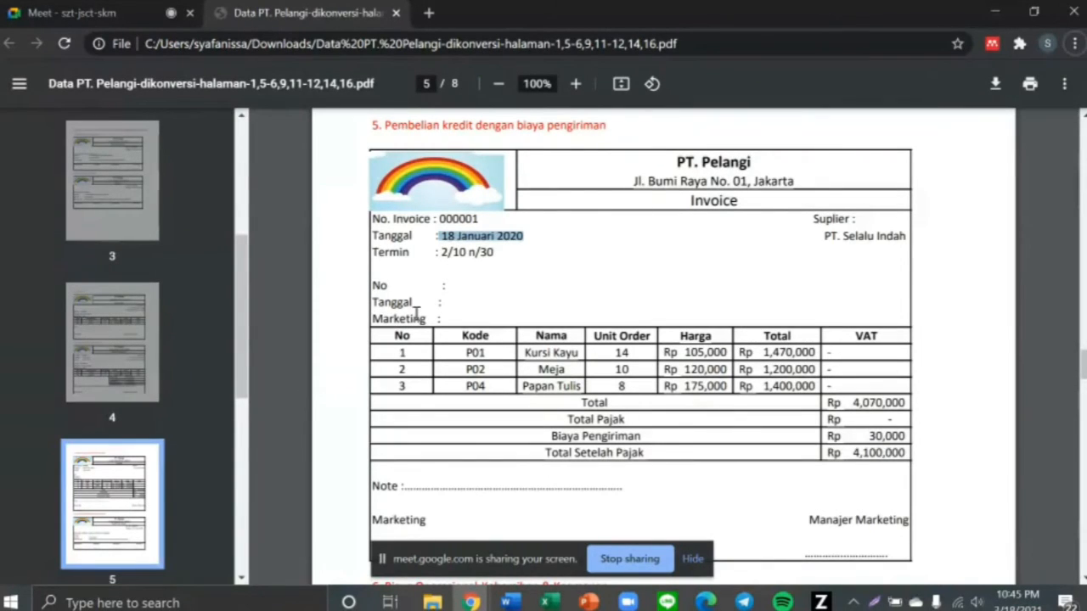
{"action": "left_click_drag", "start_coordinate": [439, 252], "coordinate": [495, 253]}
{"action": "key", "text": "alt+Tab"}
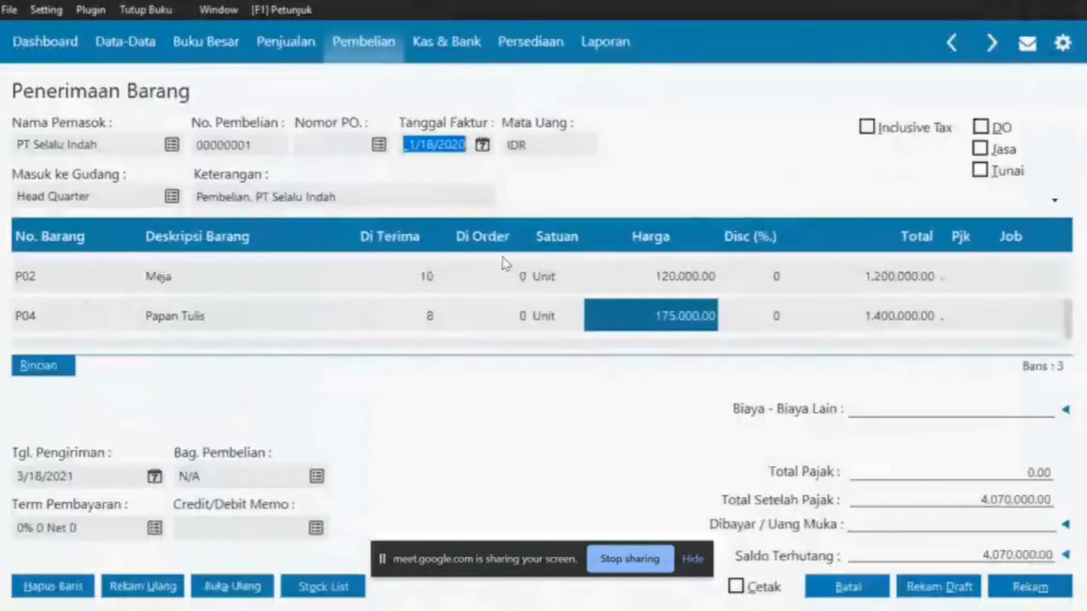
Set payment terms to 10 discount days, 30 days due and 2% early discount
{"action": "left_click", "coordinate": [153, 527]}
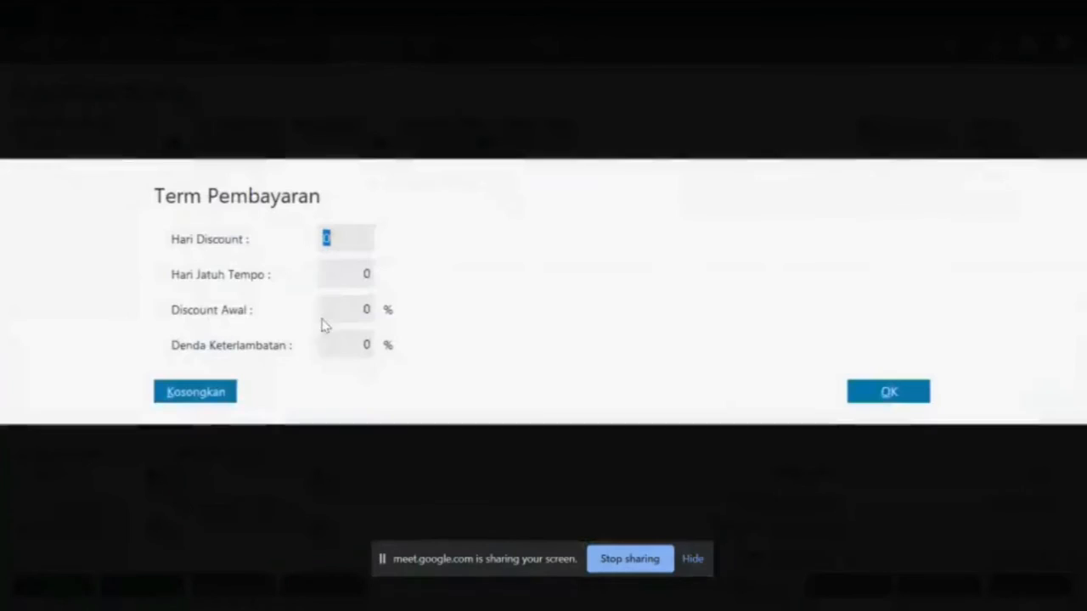
{"action": "type", "text": "10"}
{"action": "left_click", "coordinate": [335, 275]}
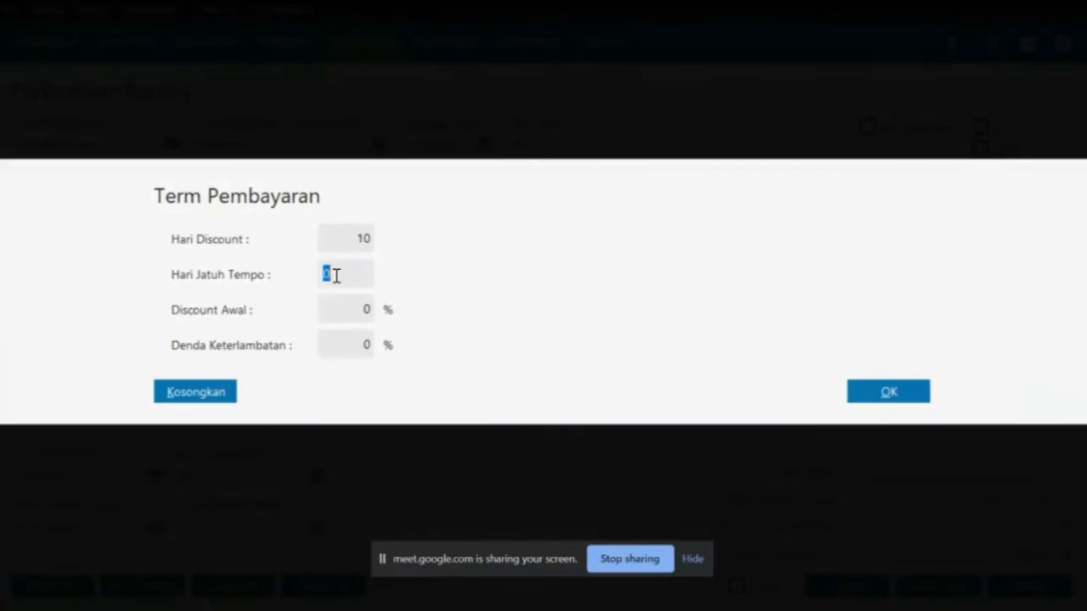
{"action": "type", "text": "30"}
{"action": "left_click", "coordinate": [349, 309]}
{"action": "type", "text": "2"}
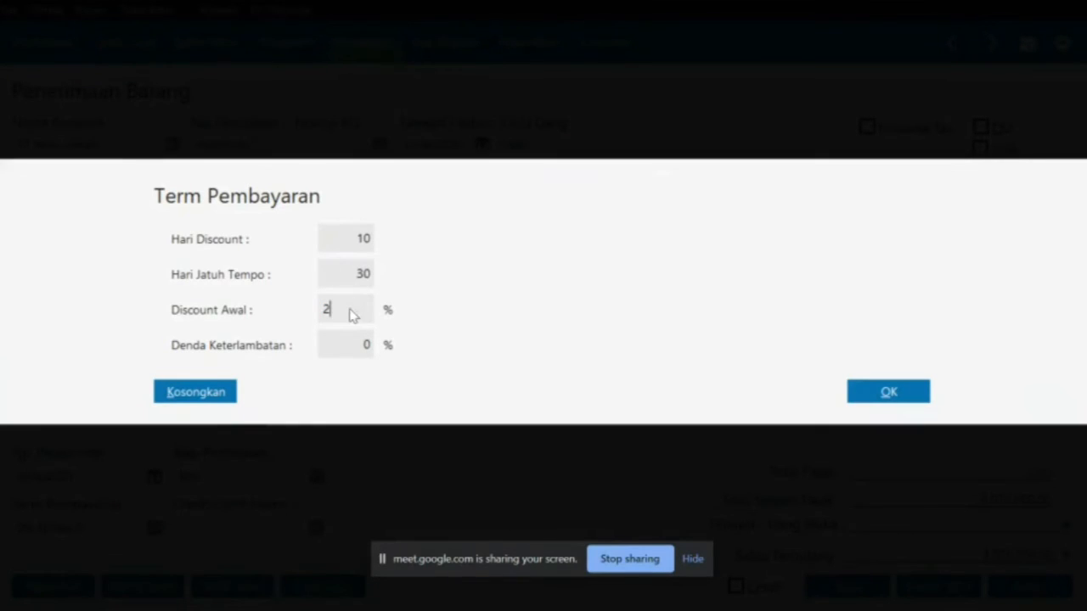
{"action": "left_click", "coordinate": [863, 399]}
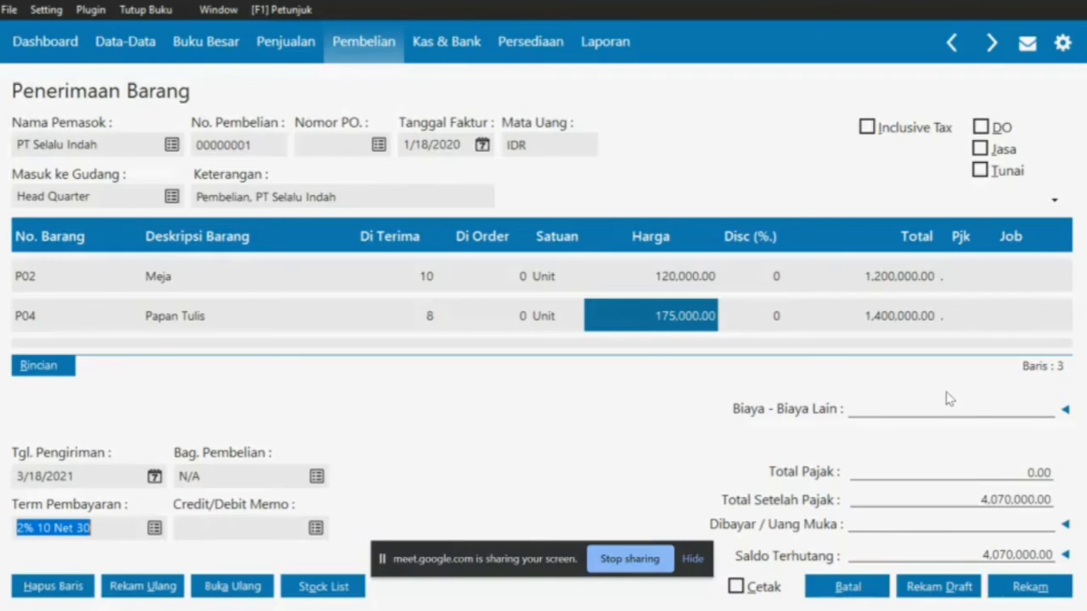
Start an other-cost entry for the invoice's shipping charge, accepting the expense account
{"action": "key", "text": "alt+Tab"}
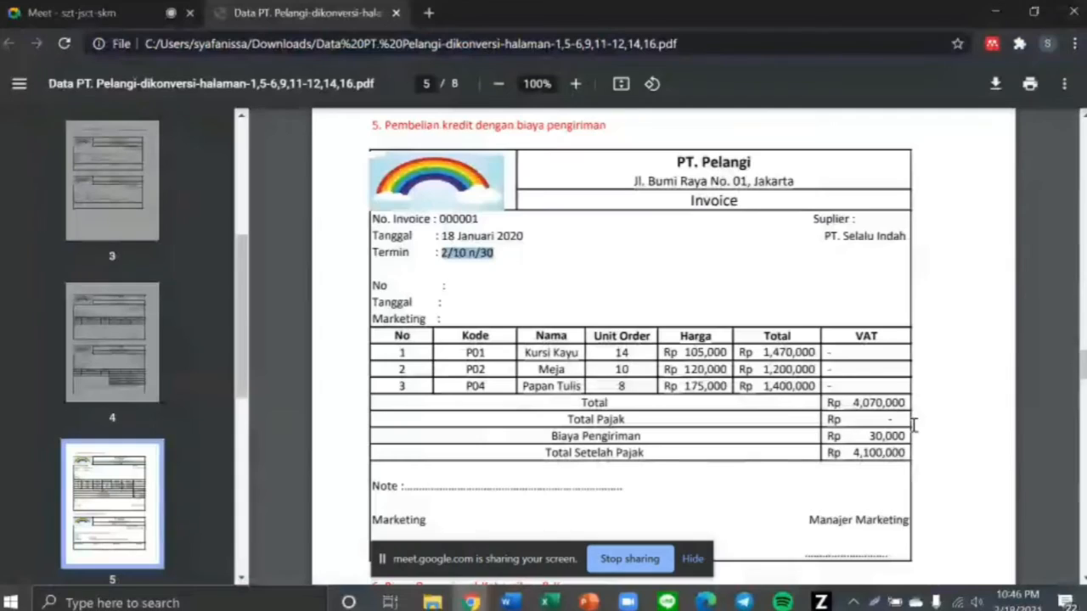
{"action": "left_click_drag", "start_coordinate": [543, 434], "coordinate": [655, 442]}
{"action": "key", "text": "alt+Tab"}
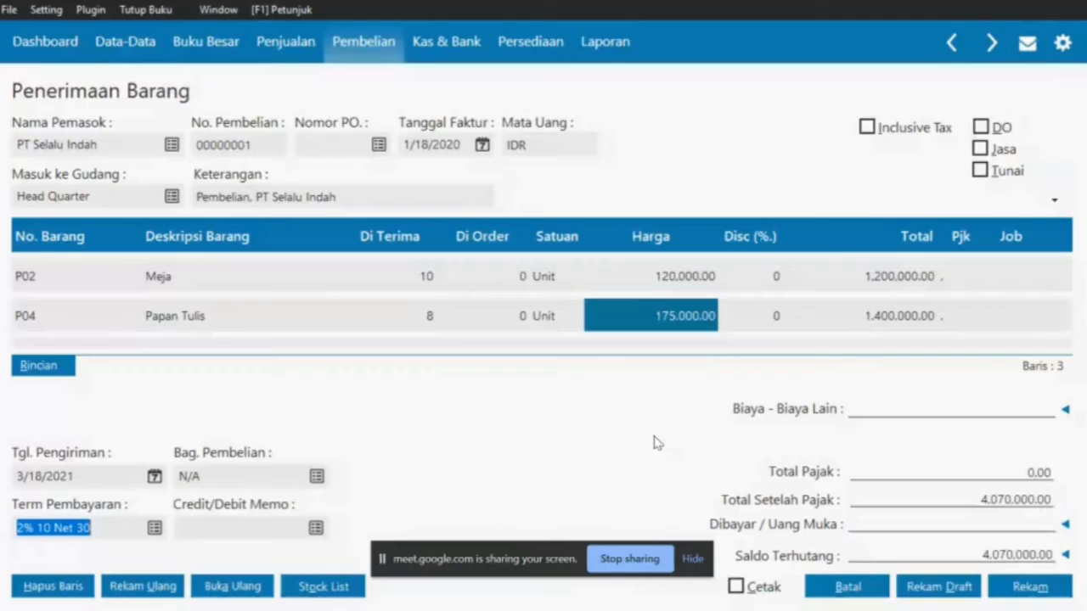
{"action": "left_click", "coordinate": [1065, 409]}
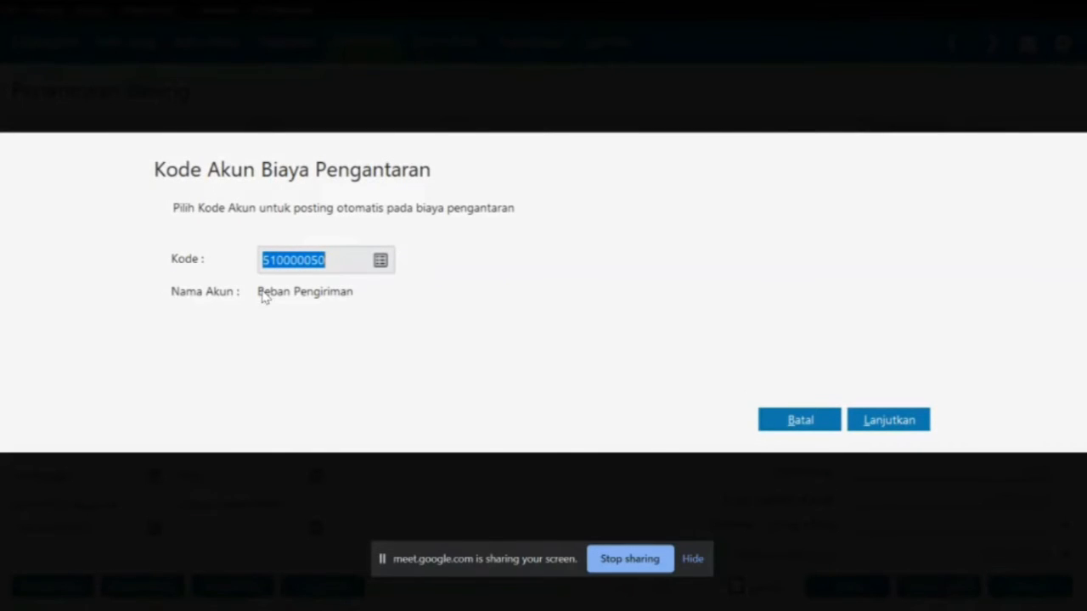
{"action": "left_click", "coordinate": [902, 422]}
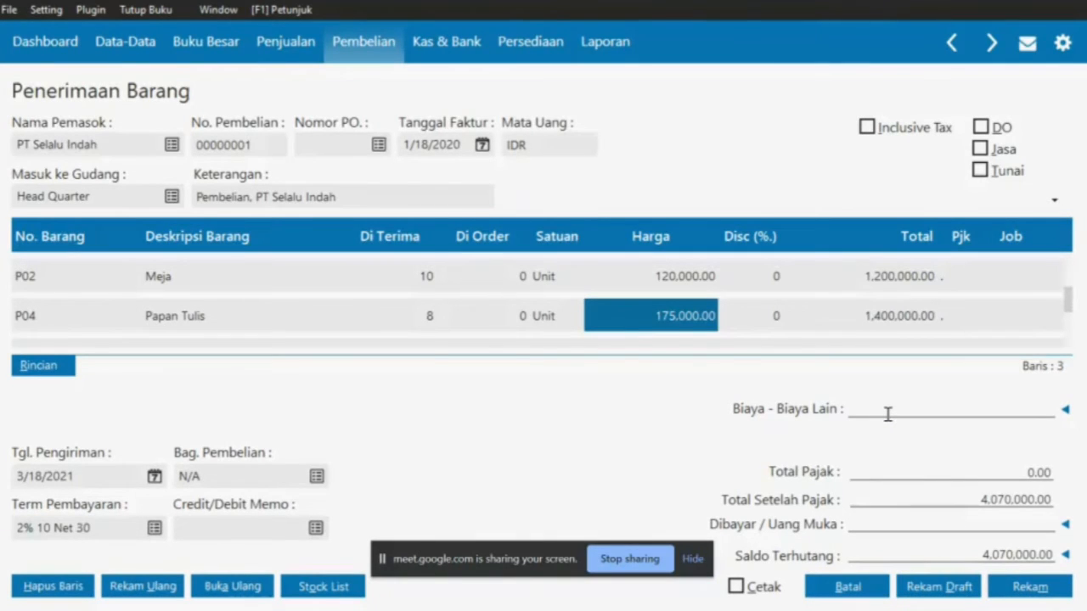
Enter 30,000 as other costs and check the 4,100,000 total against the invoice
{"action": "key", "text": "alt+Tab"}
{"action": "key", "text": "alt+Tab"}
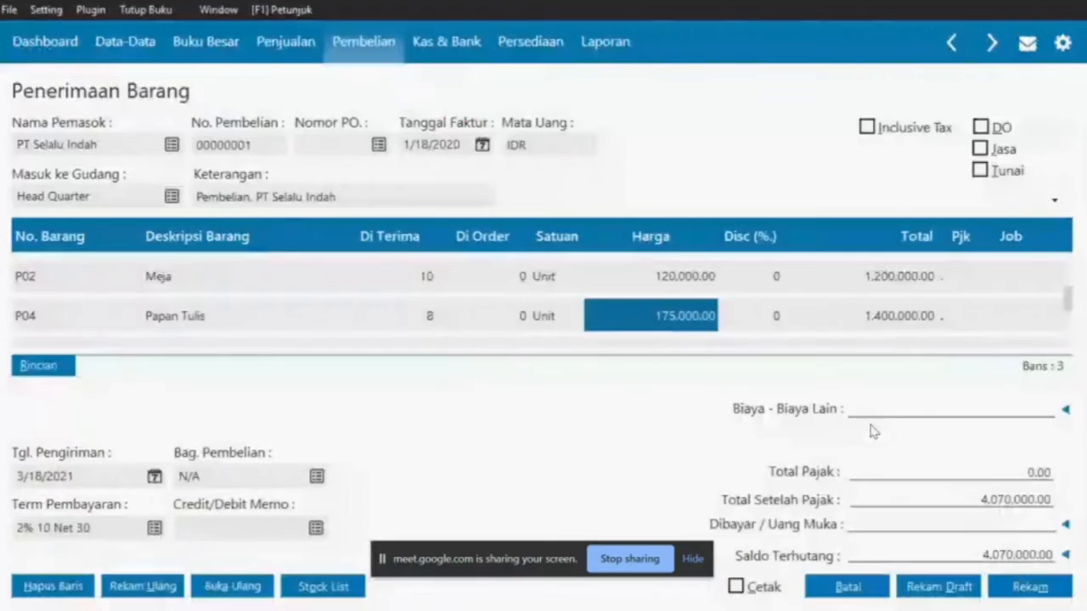
{"action": "left_click", "coordinate": [913, 413]}
{"action": "type", "text": "3"}
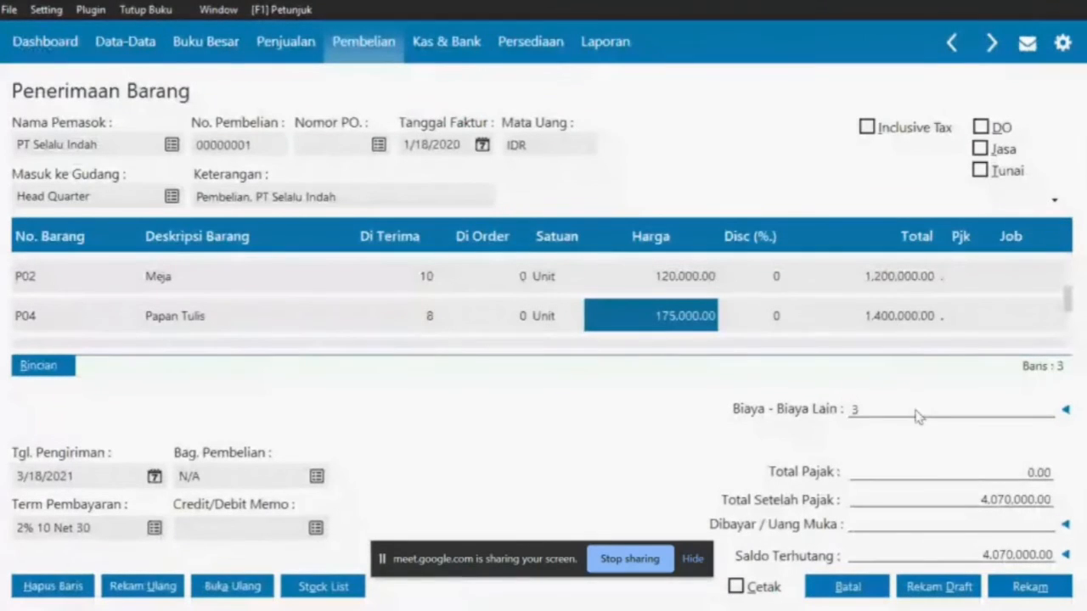
{"action": "type", "text": "0000"}
{"action": "key", "text": "Return"}
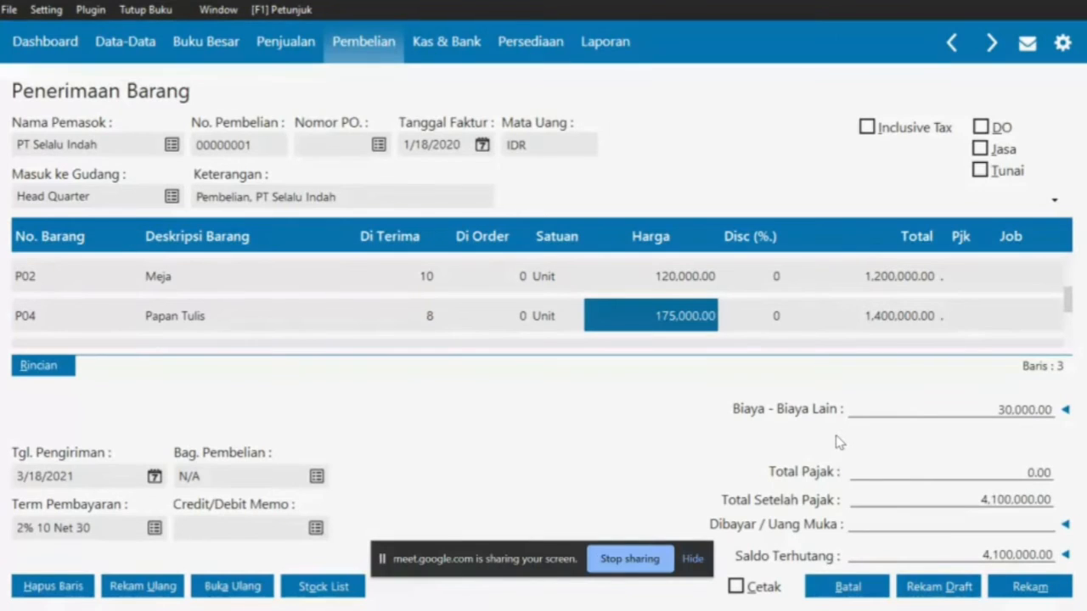
{"action": "key", "text": "alt+Tab"}
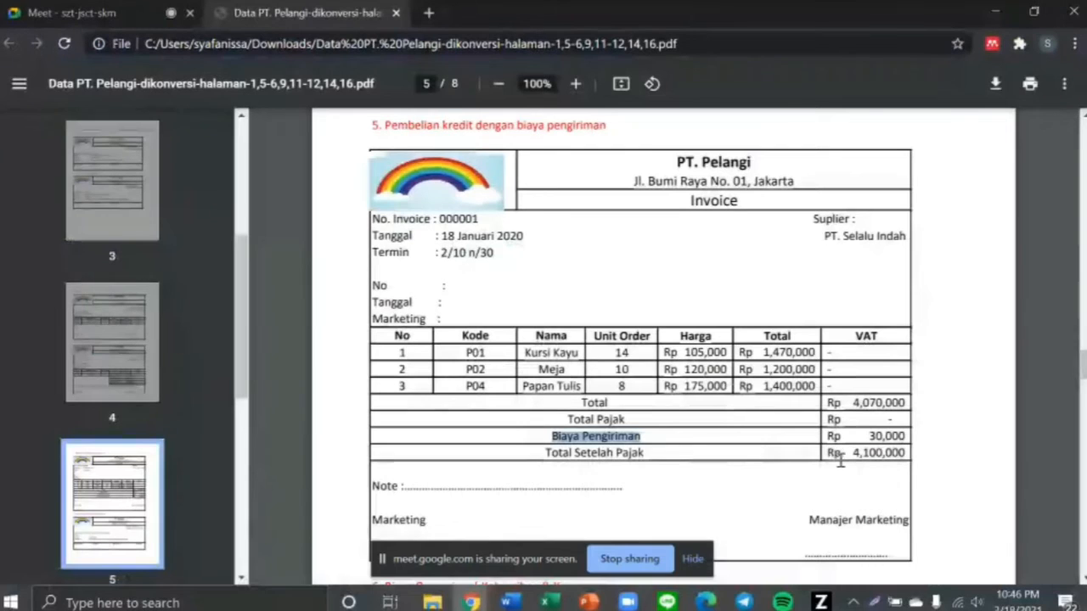
{"action": "left_click_drag", "start_coordinate": [828, 455], "coordinate": [903, 456]}
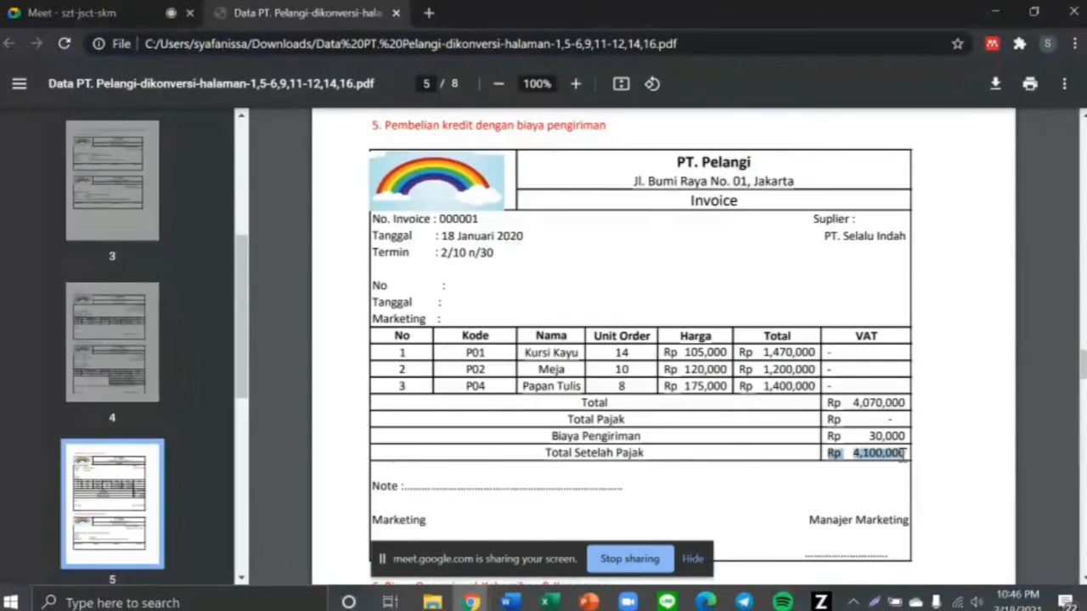
{"action": "key", "text": "alt+Tab"}
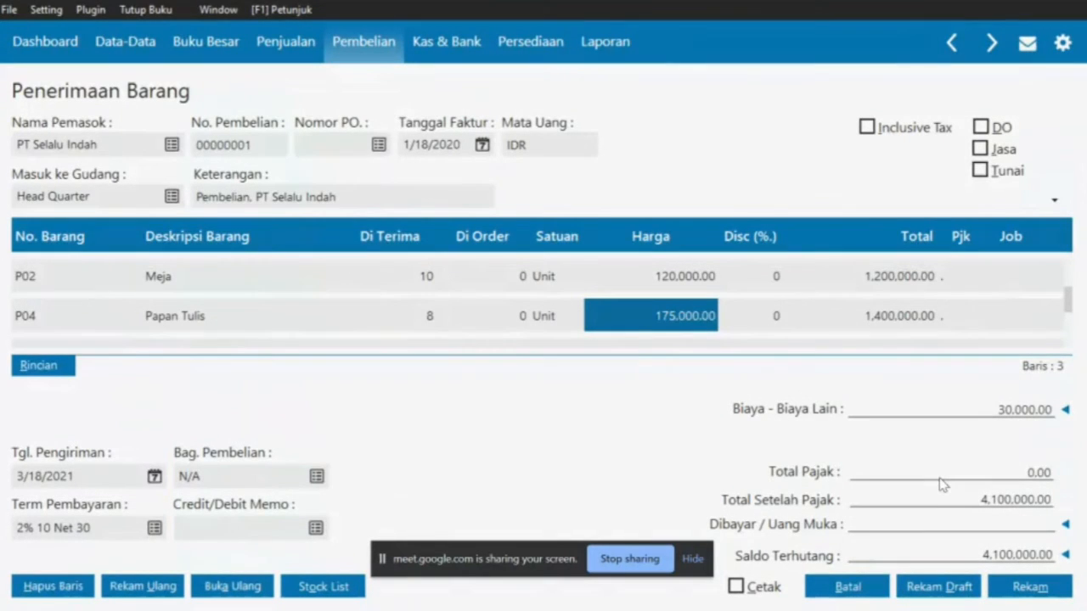
Record the 4,100,000 goods receipt and close the receipt forms
{"action": "left_click", "coordinate": [1032, 586]}
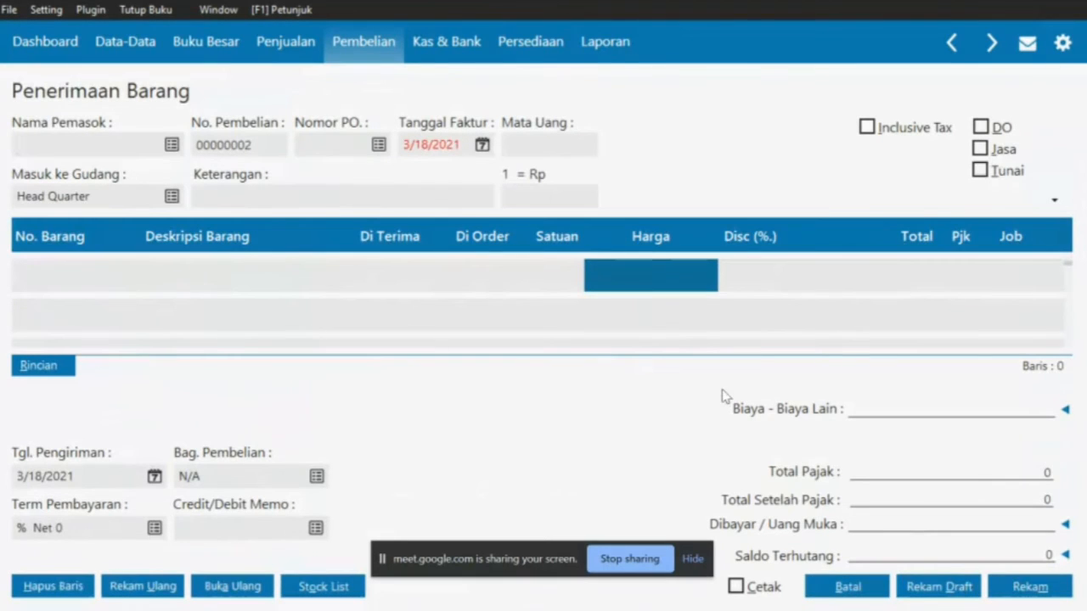
{"action": "left_click", "coordinate": [839, 586]}
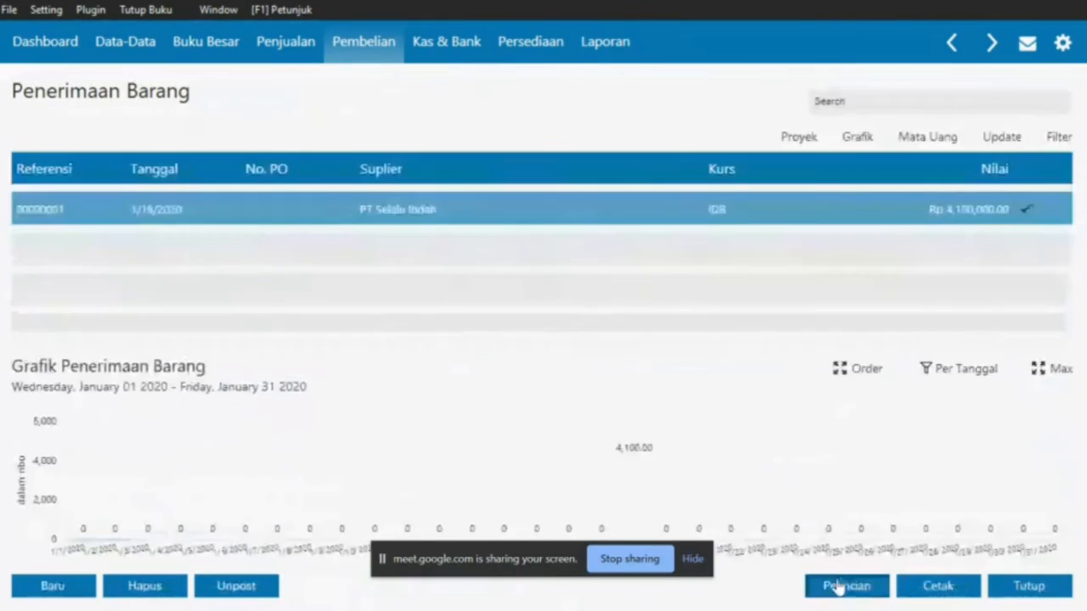
{"action": "left_click", "coordinate": [1019, 585]}
Read the cleaning-and-security cash payment exercise in the PDF, then go to Kas & Bank
{"action": "key", "text": "alt+Tab"}
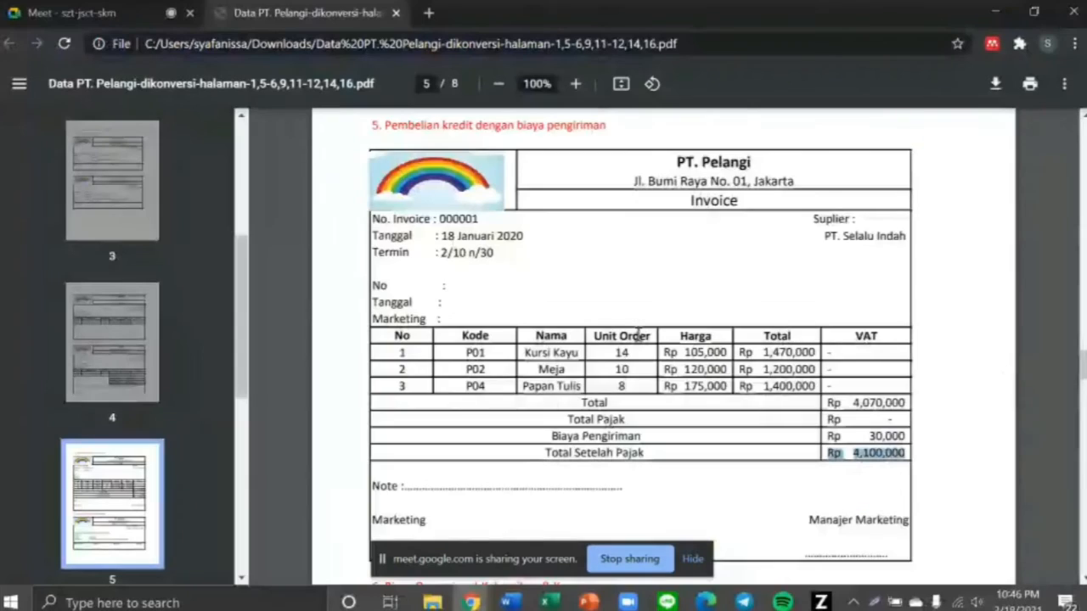
{"action": "scroll", "coordinate": [704, 334], "scroll_direction": "down", "scroll_amount": 5}
{"action": "scroll", "coordinate": [638, 335], "scroll_direction": "up", "scroll_amount": 1}
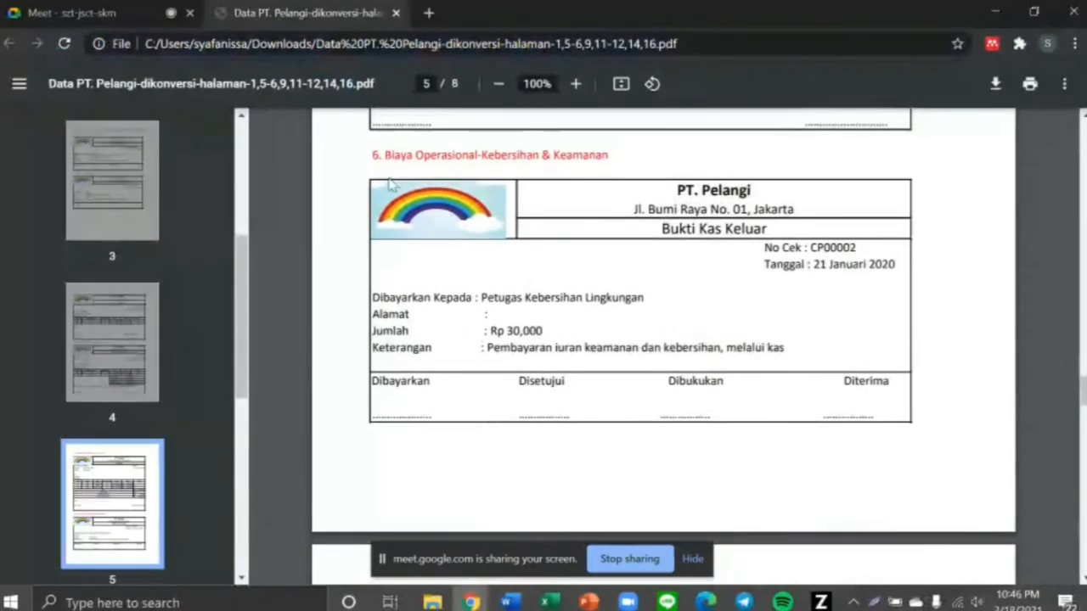
{"action": "left_click_drag", "start_coordinate": [378, 154], "coordinate": [601, 159]}
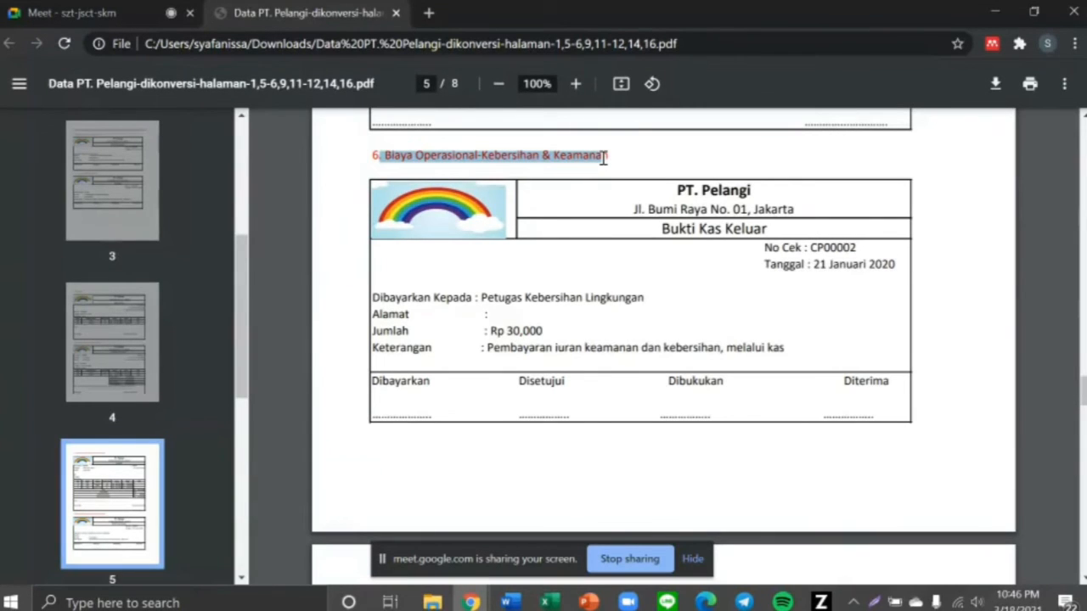
{"action": "key", "text": "alt+Tab"}
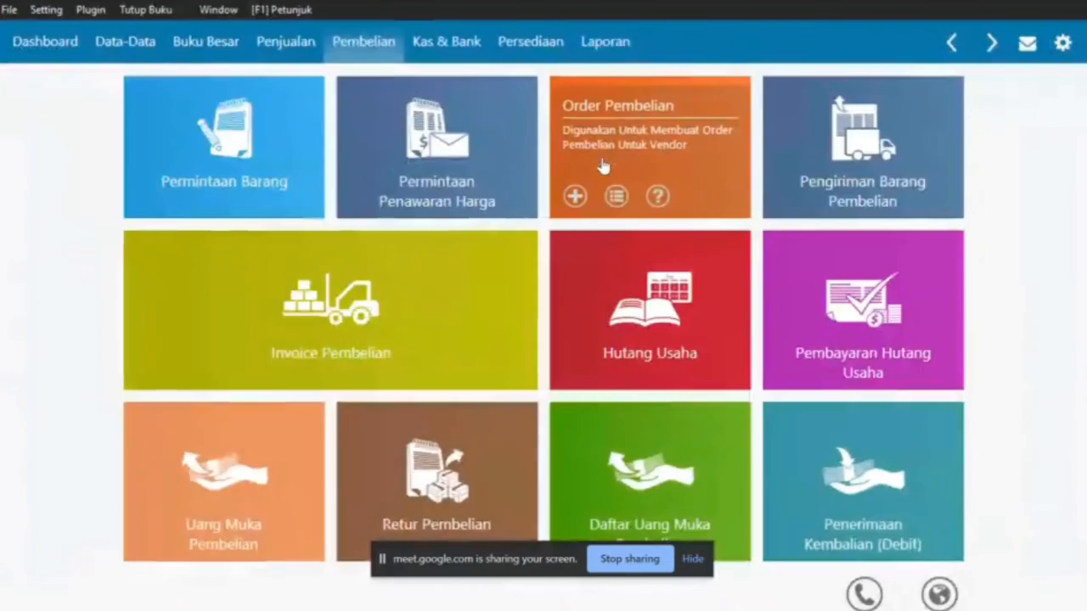
{"action": "left_click", "coordinate": [420, 49]}
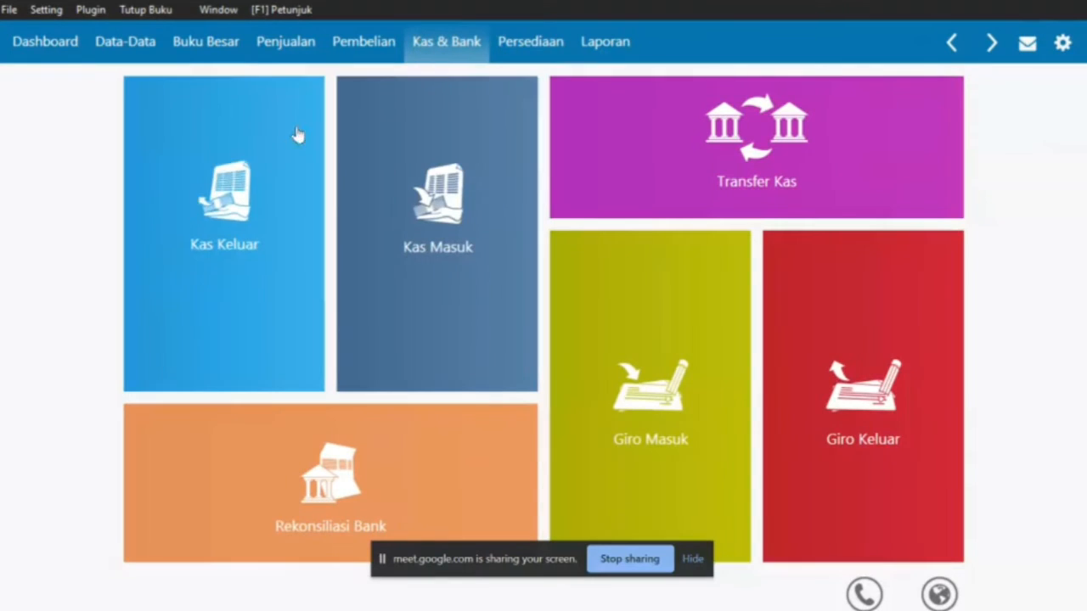
Begin a new Kas Keluar entry paid from the Kas account
{"action": "left_click", "coordinate": [232, 184]}
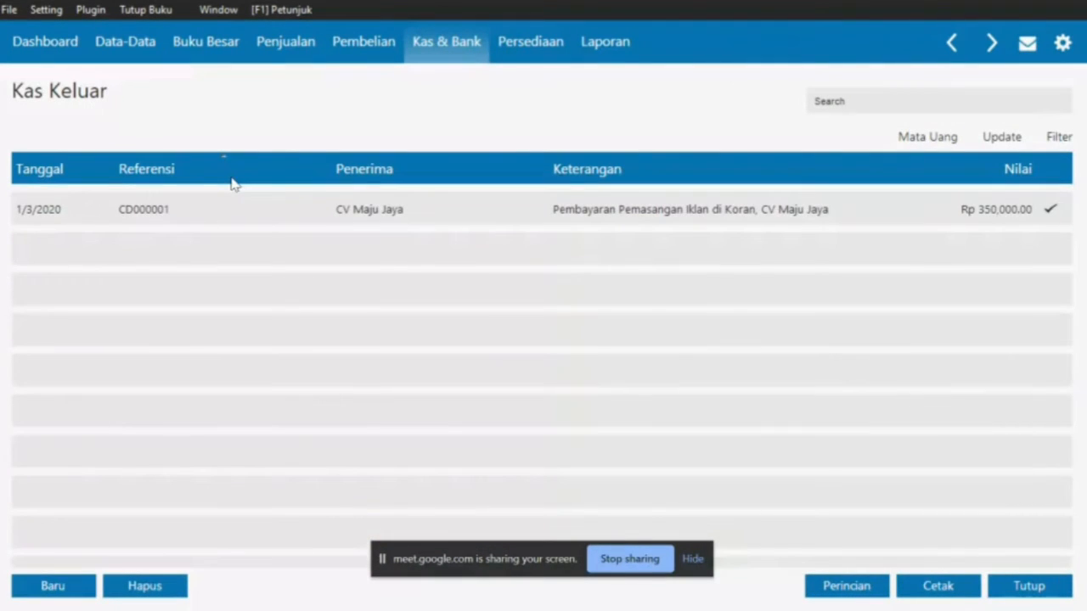
{"action": "left_click", "coordinate": [49, 586]}
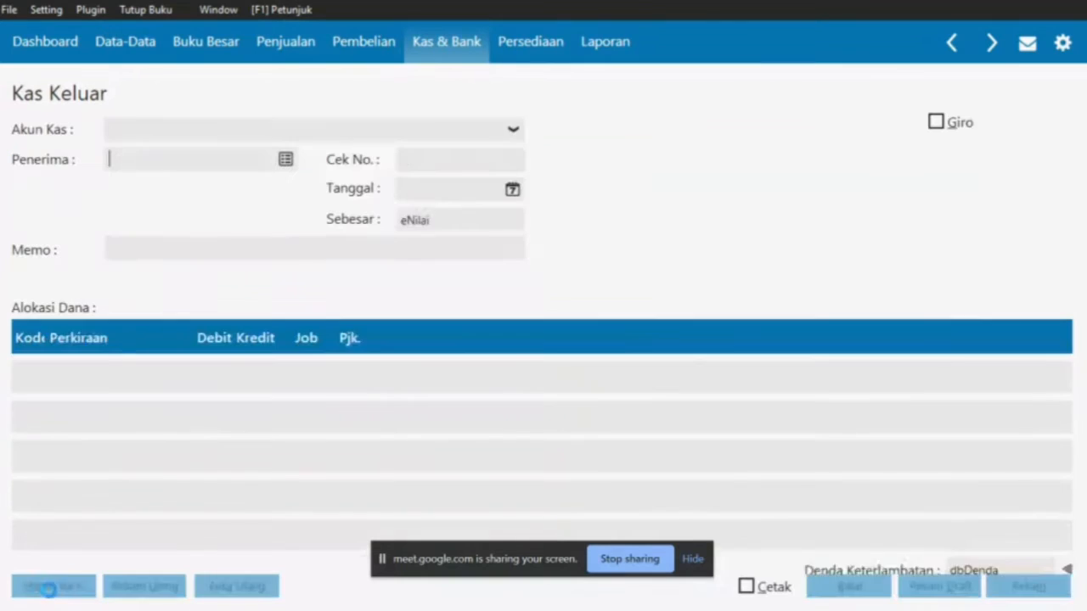
{"action": "left_click", "coordinate": [313, 130]}
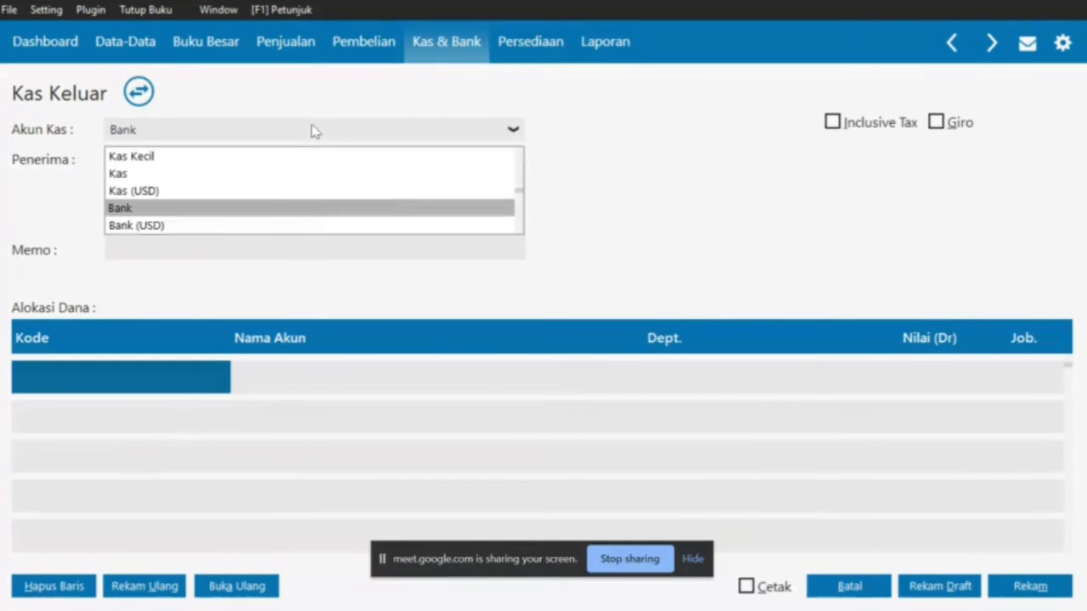
{"action": "left_click", "coordinate": [256, 175]}
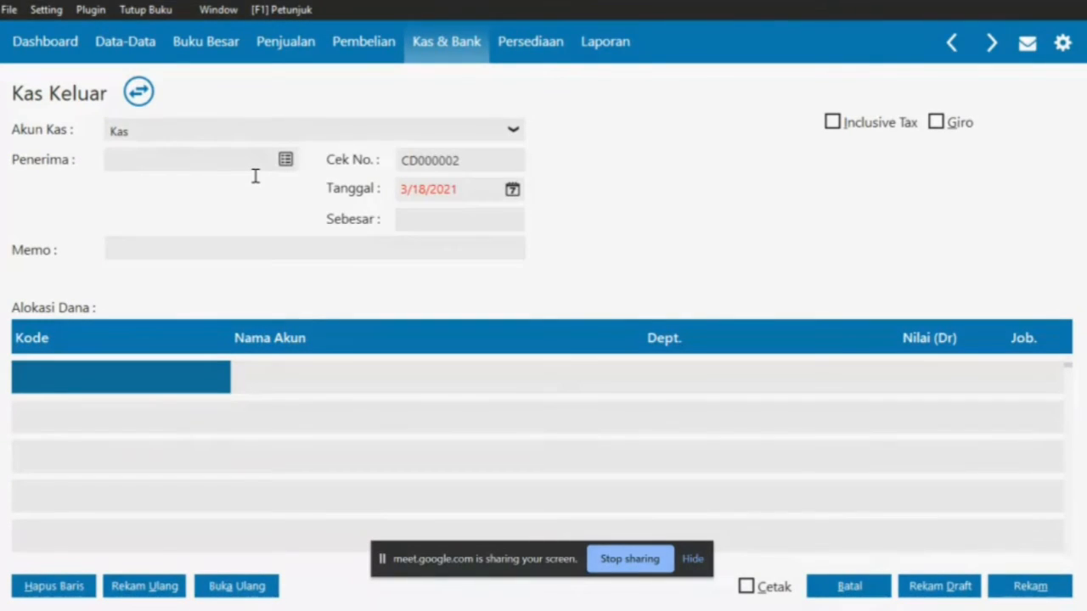
{"action": "key", "text": "alt+Tab"}
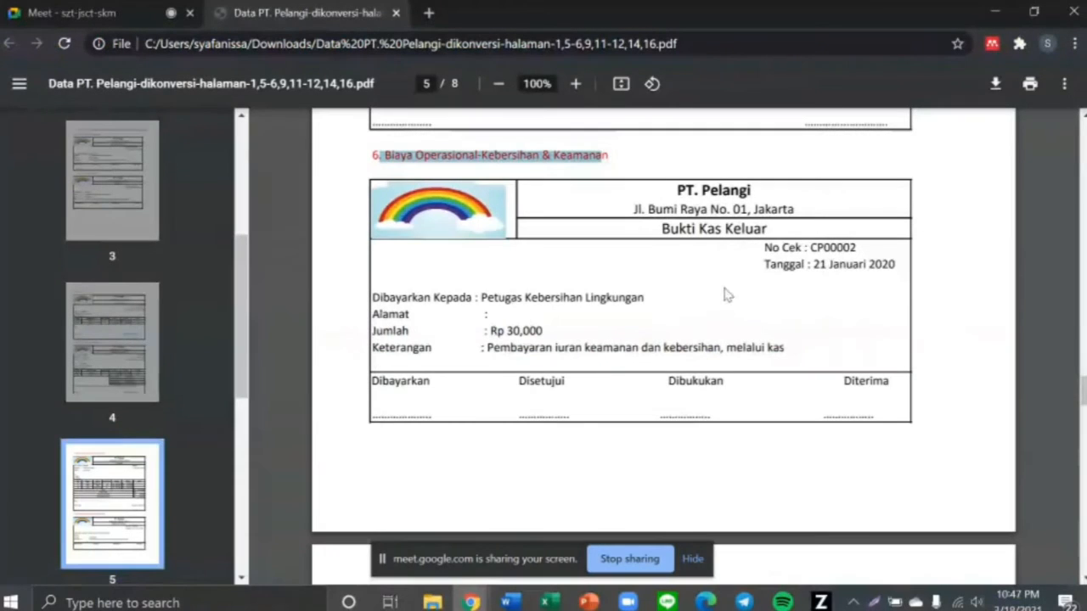
{"action": "left_click_drag", "start_coordinate": [727, 347], "coordinate": [792, 349]}
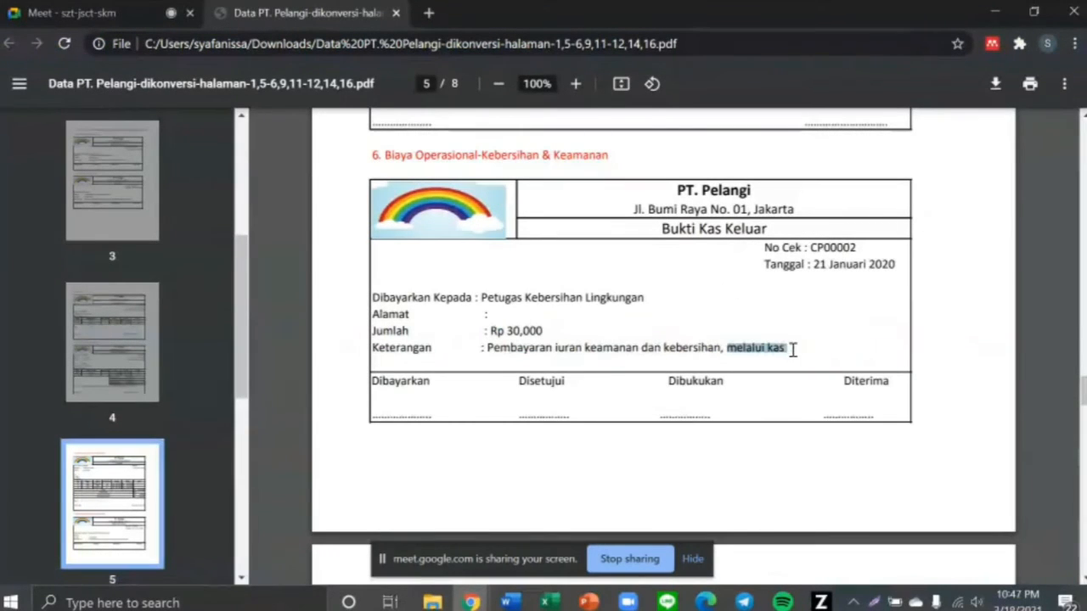
{"action": "key", "text": "alt+Tab"}
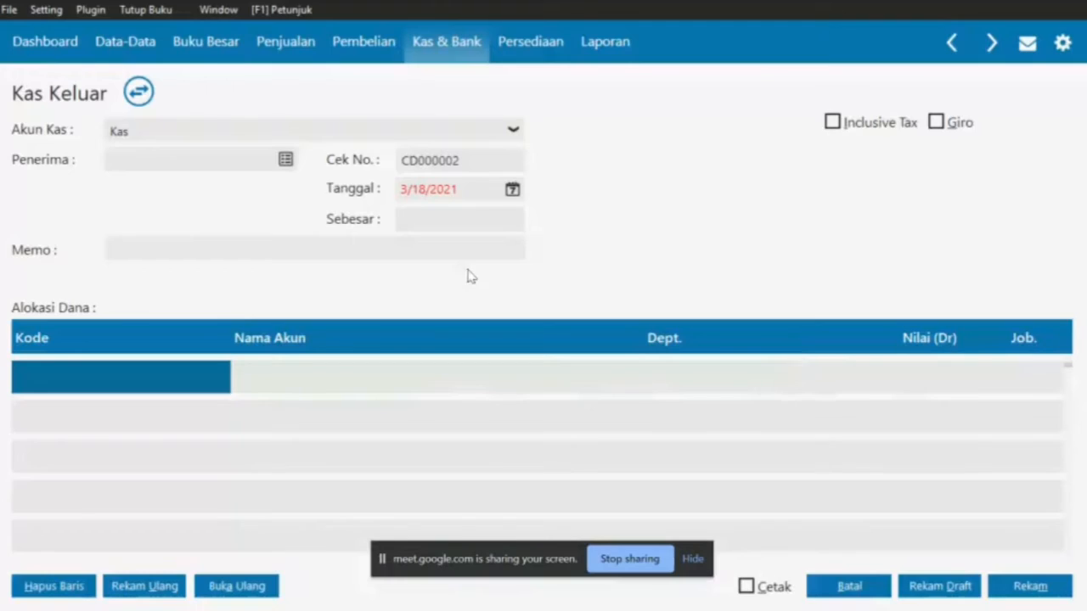
Open the Penerima names list, noting the payee Petugas Kebersihan Lingkungan in the PDF
{"action": "left_click", "coordinate": [286, 160]}
{"action": "key", "text": "alt+Tab"}
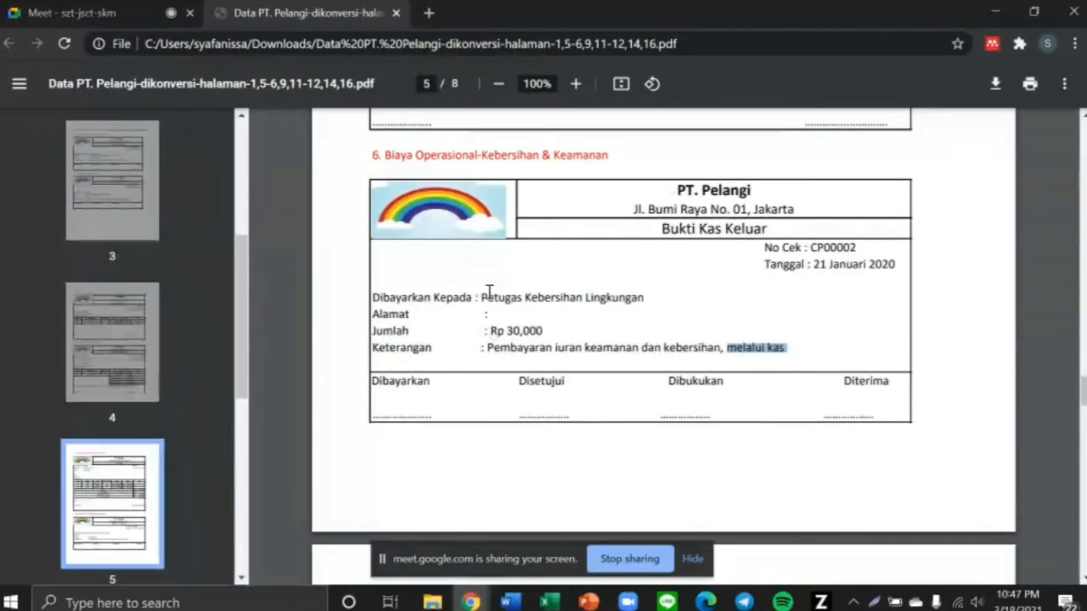
{"action": "left_click_drag", "start_coordinate": [481, 297], "coordinate": [647, 293]}
Create Others contact Petugas Kebersihan Lingkungan past the tax-number warning and select it as payee
{"action": "key", "text": "alt+Tab"}
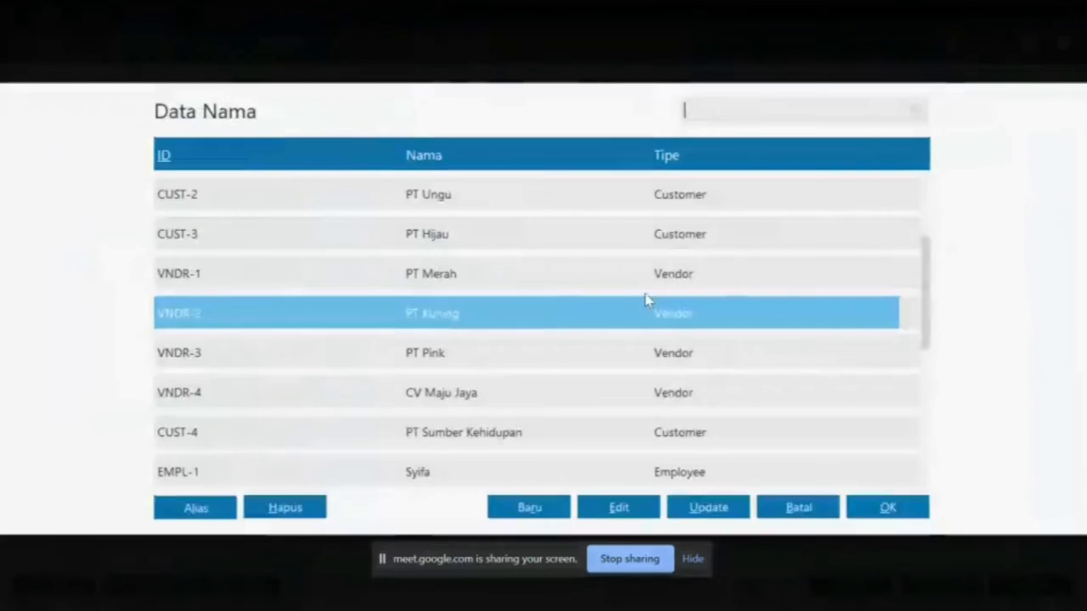
{"action": "left_click", "coordinate": [537, 514]}
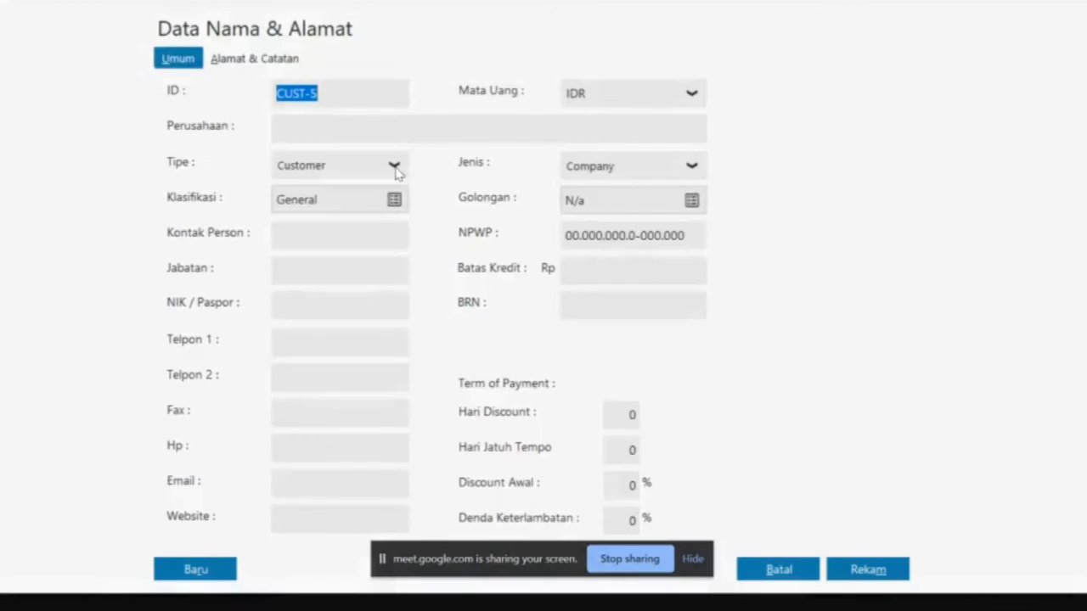
{"action": "left_click", "coordinate": [394, 166]}
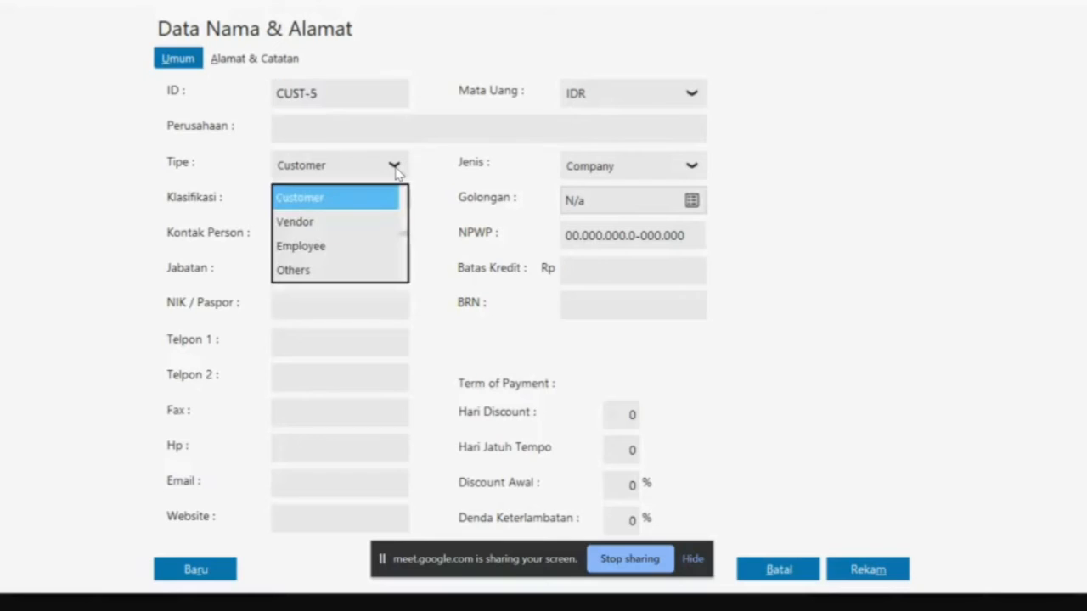
{"action": "left_click", "coordinate": [332, 269]}
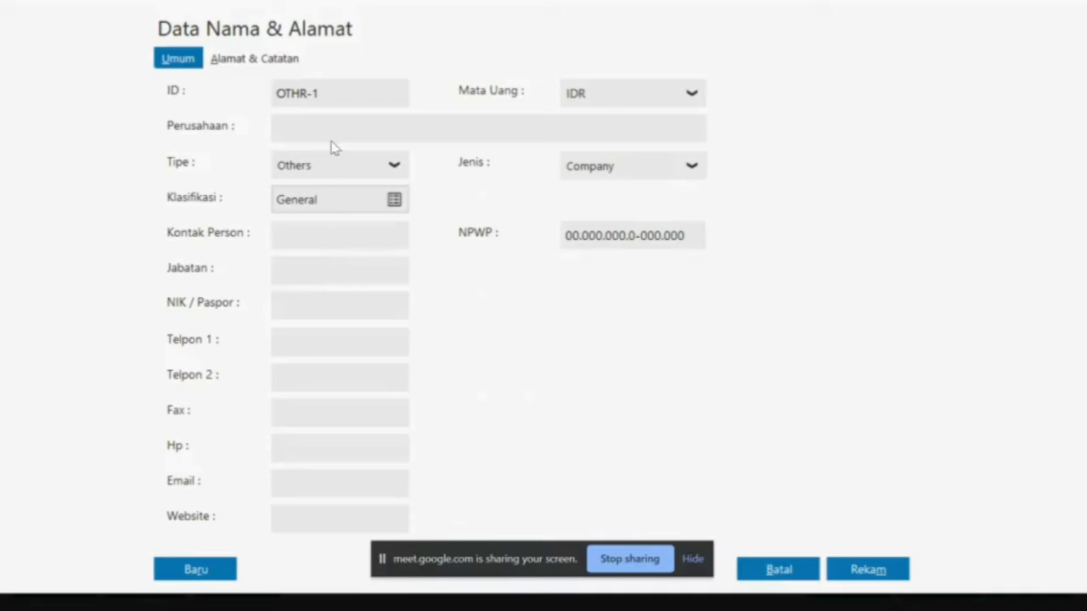
{"action": "type", "text": "Petugas Kebersihan"}
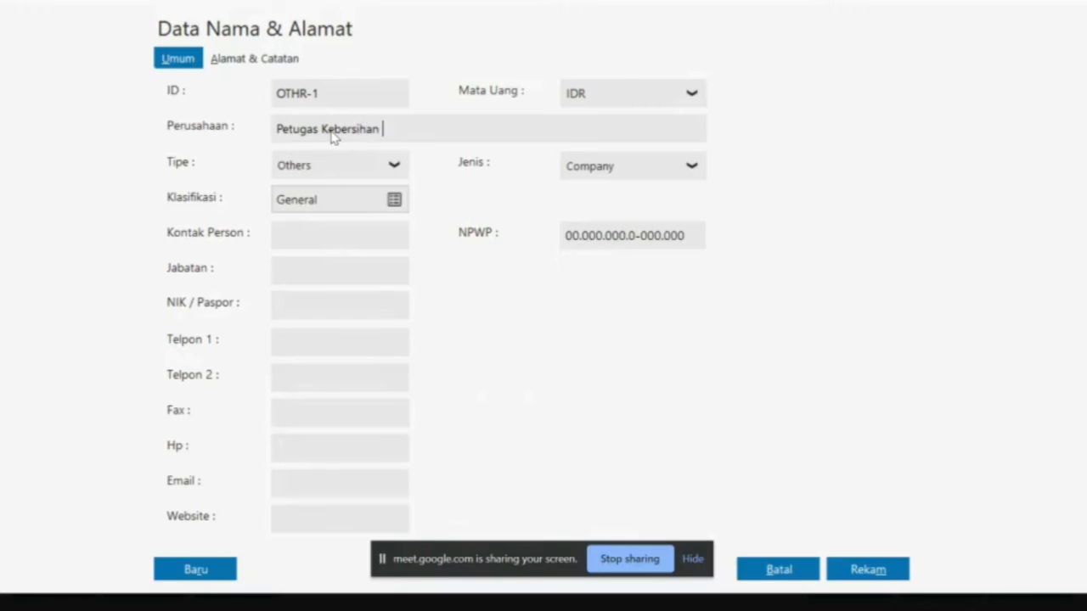
{"action": "type", "text": "Lingkungan"}
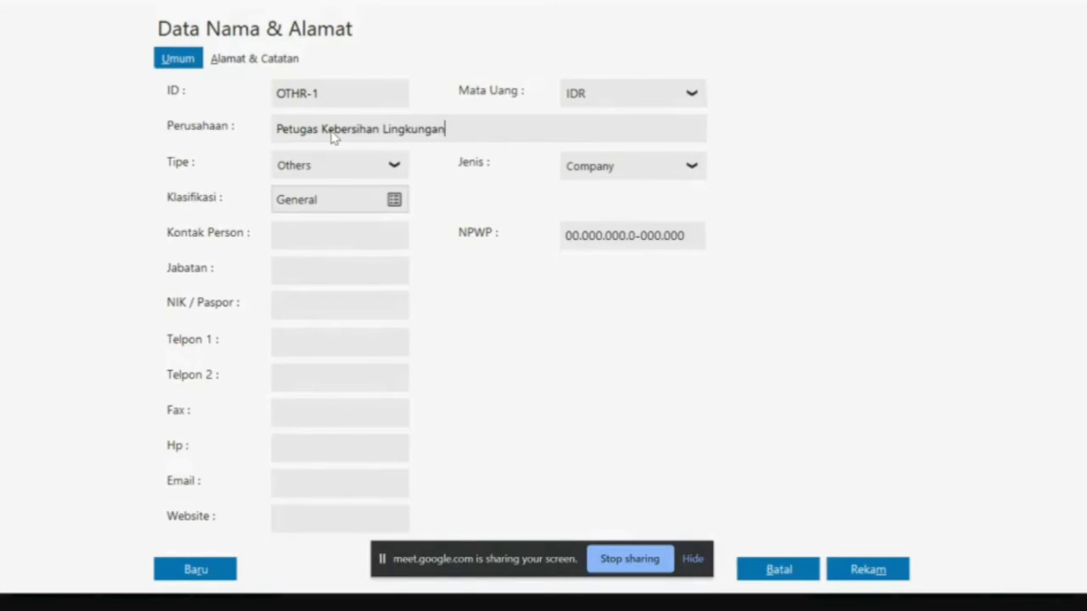
{"action": "left_click", "coordinate": [860, 569]}
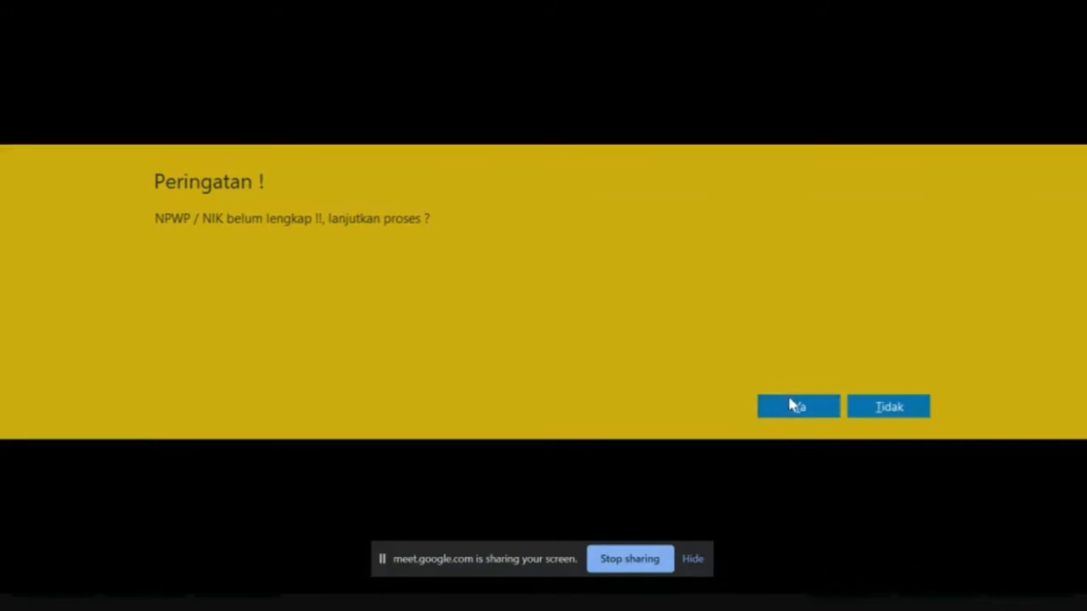
{"action": "left_click", "coordinate": [790, 406]}
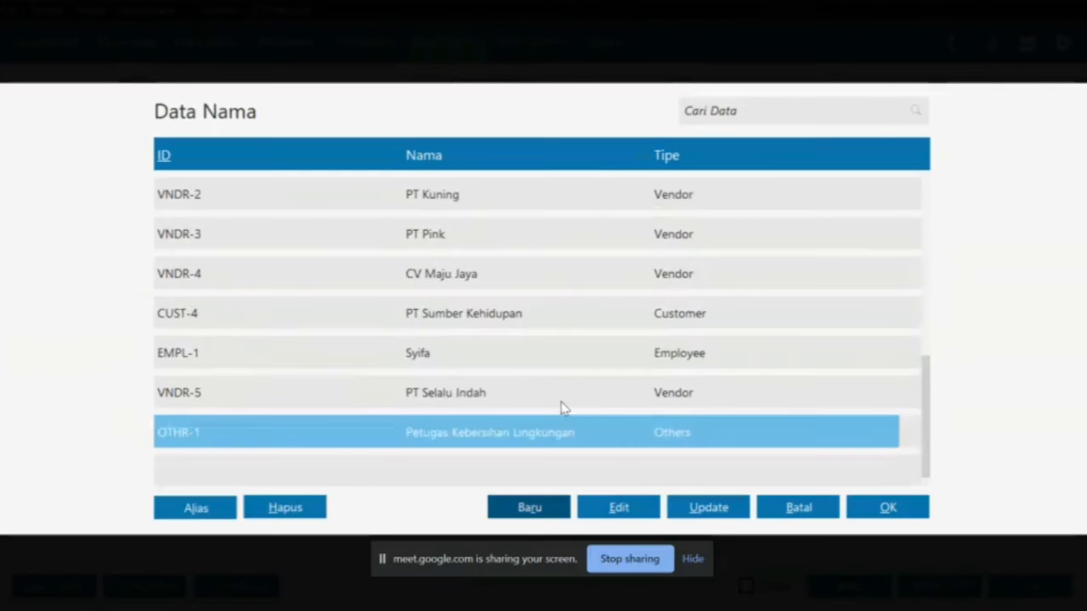
{"action": "double_click", "coordinate": [518, 431]}
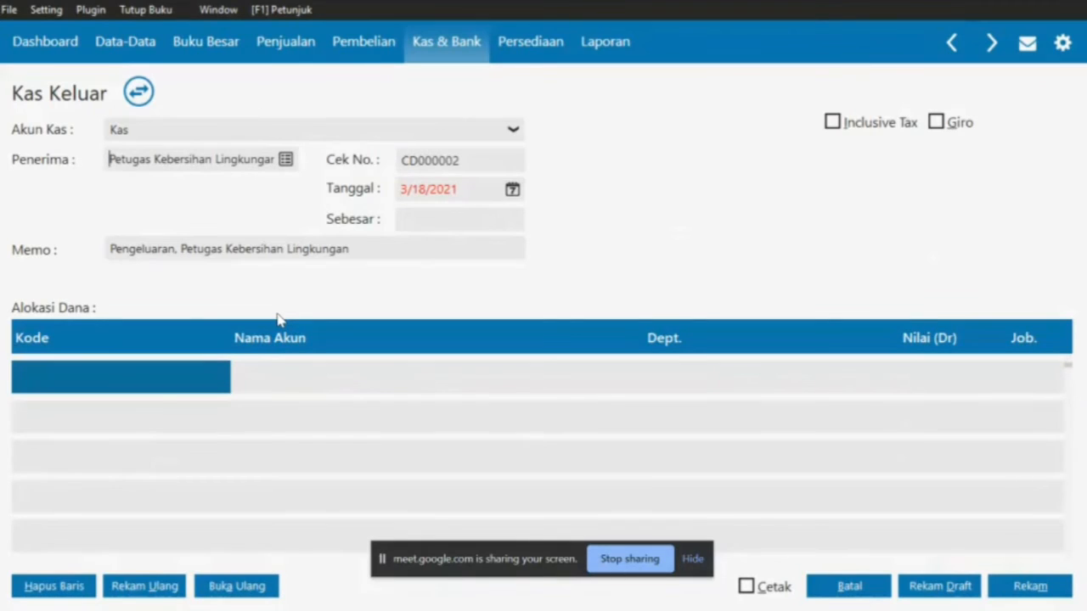
Set the Kas Keluar date to 21 January 2020, as on the cash voucher
{"action": "key", "text": "alt+Tab"}
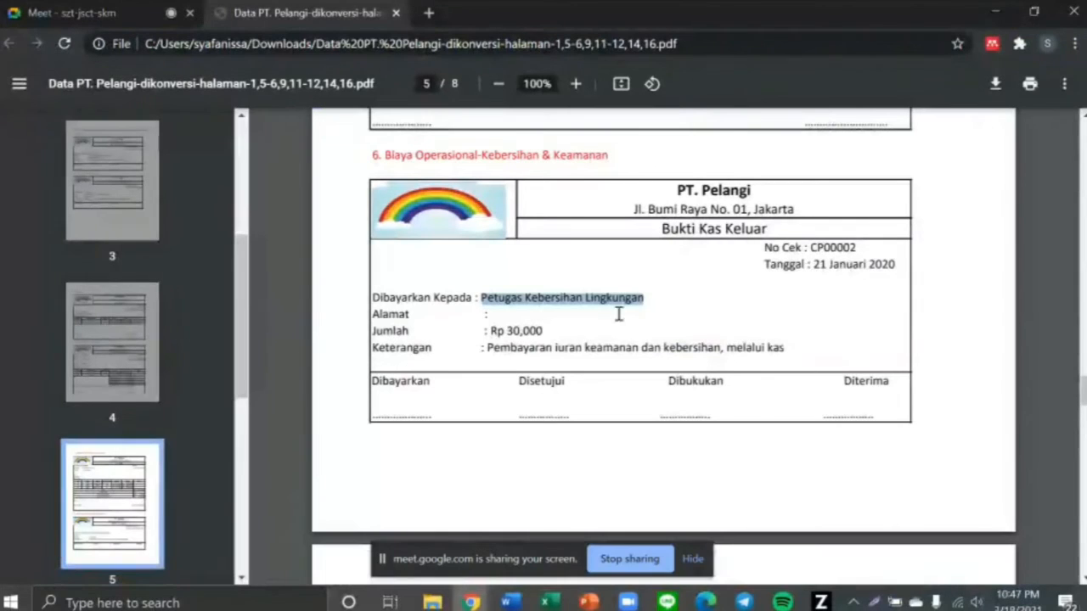
{"action": "left_click_drag", "start_coordinate": [796, 265], "coordinate": [906, 273]}
{"action": "key", "text": "alt+Tab"}
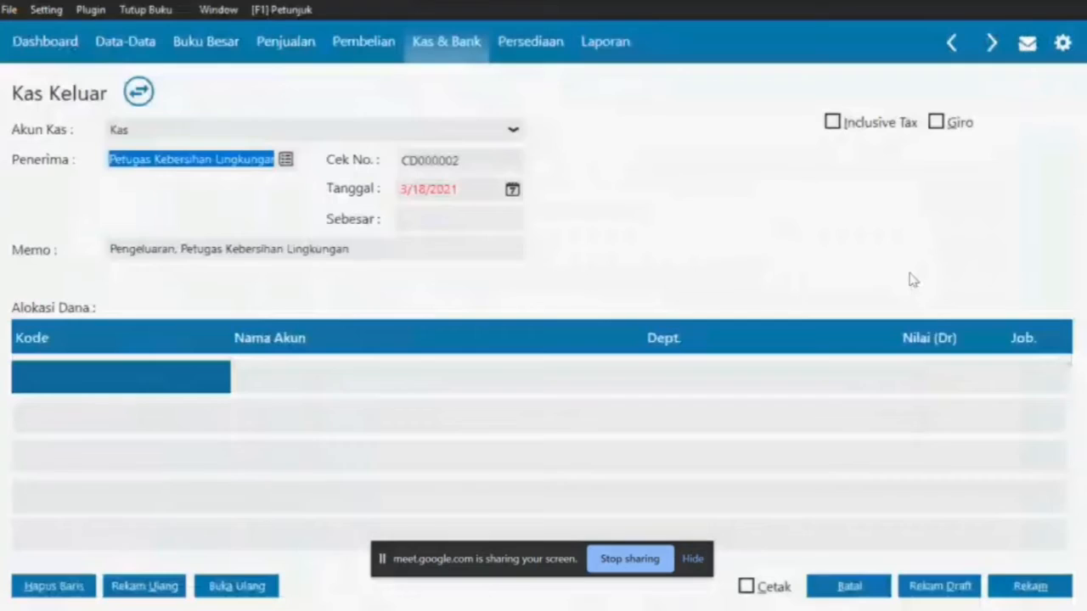
{"action": "left_click", "coordinate": [512, 190]}
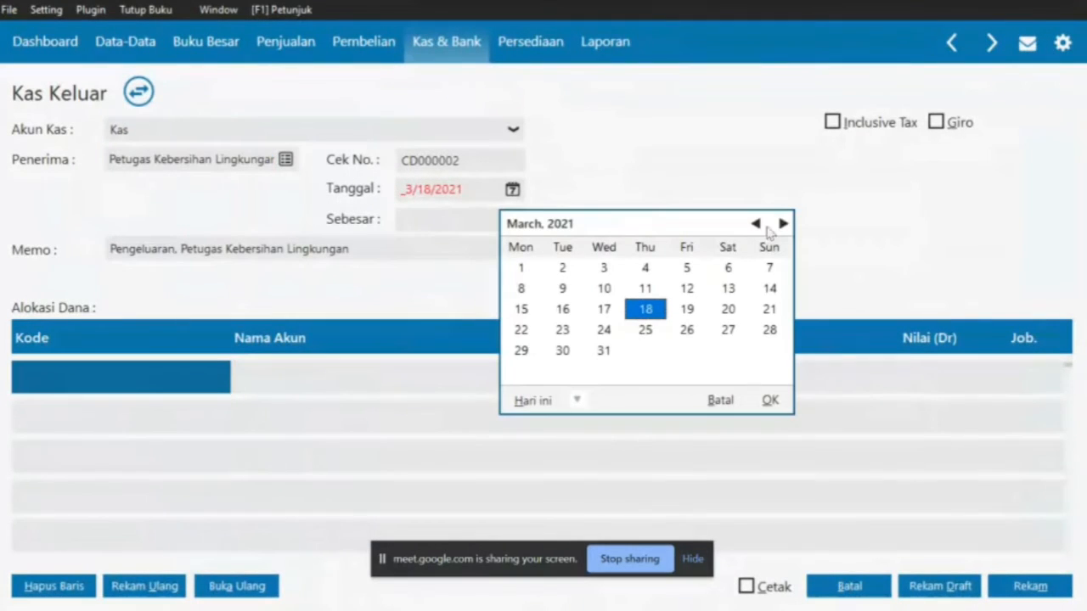
{"action": "left_click", "coordinate": [756, 223]}
{"action": "left_click", "coordinate": [756, 223]}
{"action": "left_click", "coordinate": [755, 224]}
{"action": "triple_click", "coordinate": [756, 224]}
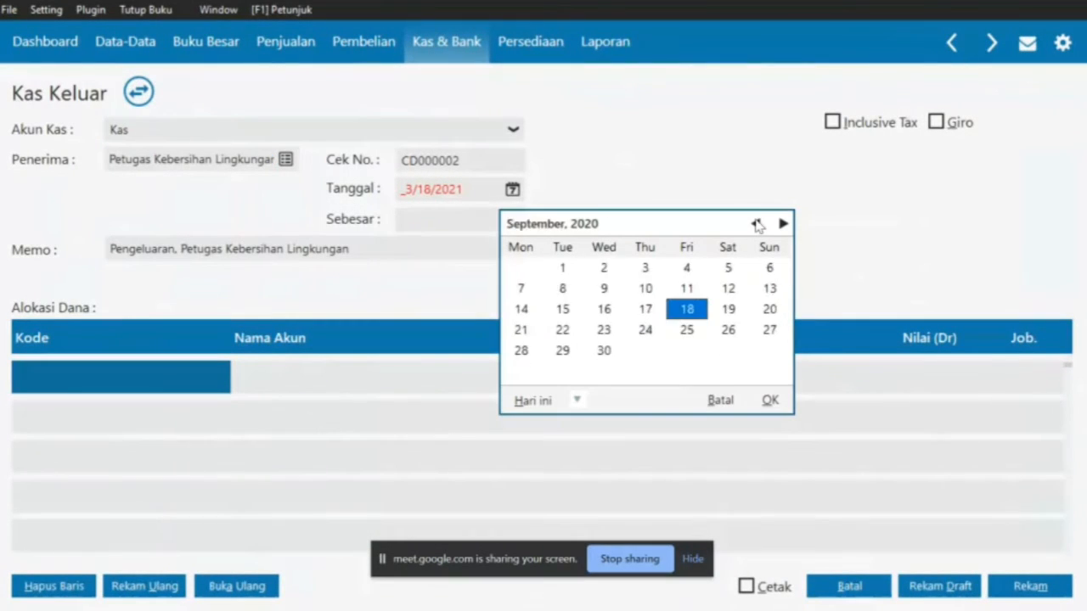
{"action": "triple_click", "coordinate": [755, 223]}
{"action": "triple_click", "coordinate": [756, 224]}
{"action": "triple_click", "coordinate": [755, 223]}
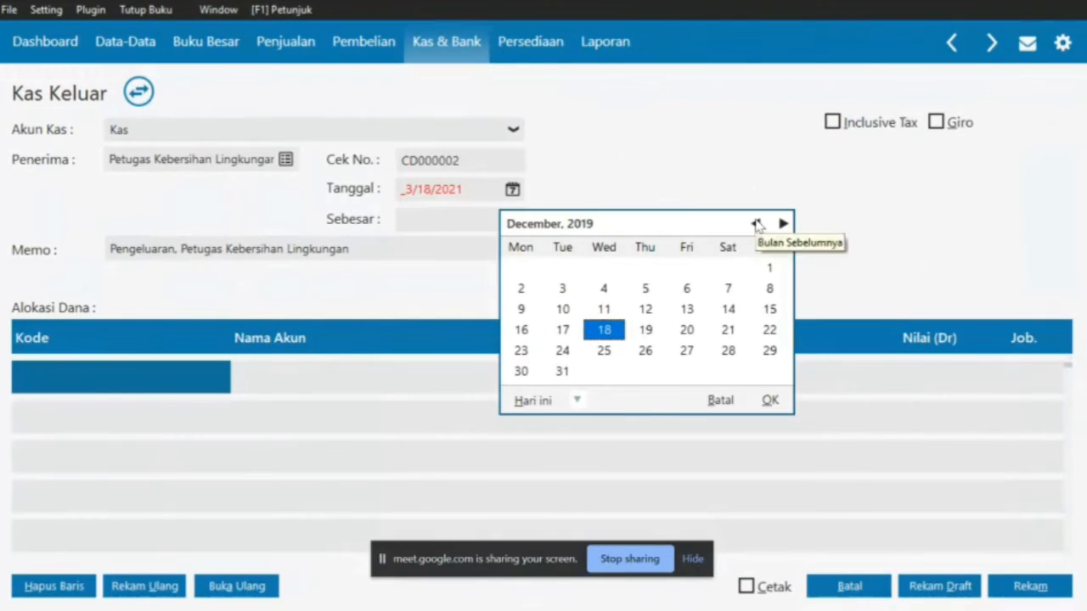
{"action": "left_click", "coordinate": [782, 223]}
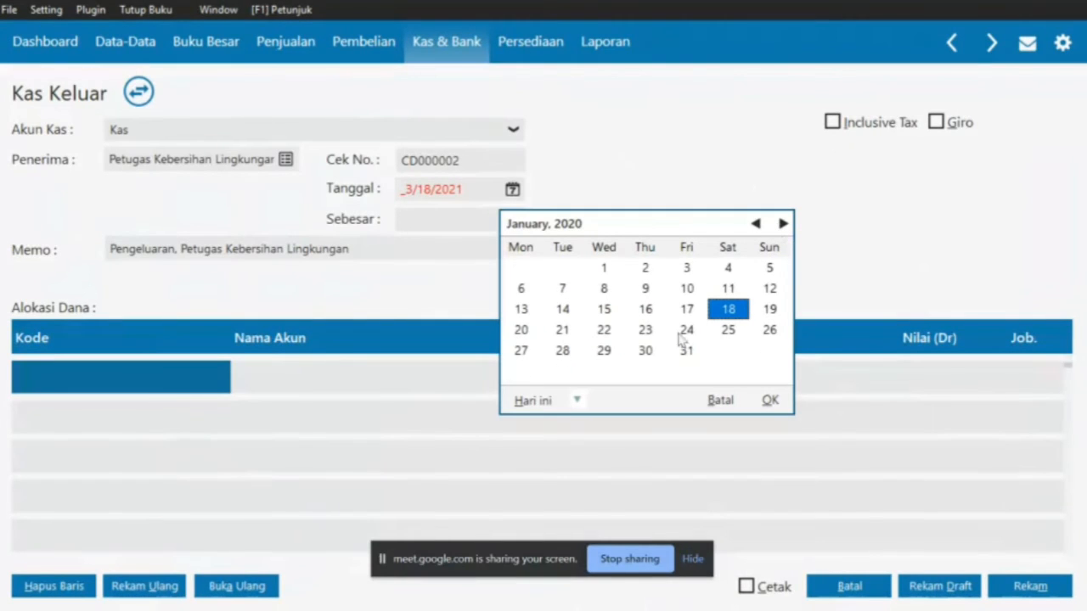
{"action": "left_click", "coordinate": [563, 333]}
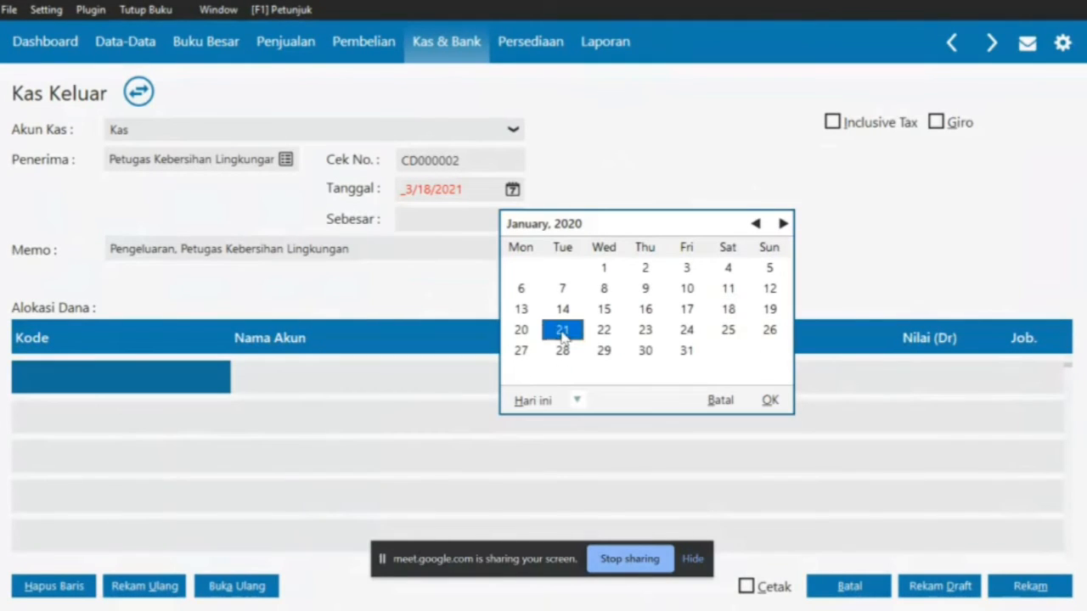
{"action": "left_click", "coordinate": [770, 400]}
{"action": "double_click", "coordinate": [176, 382]}
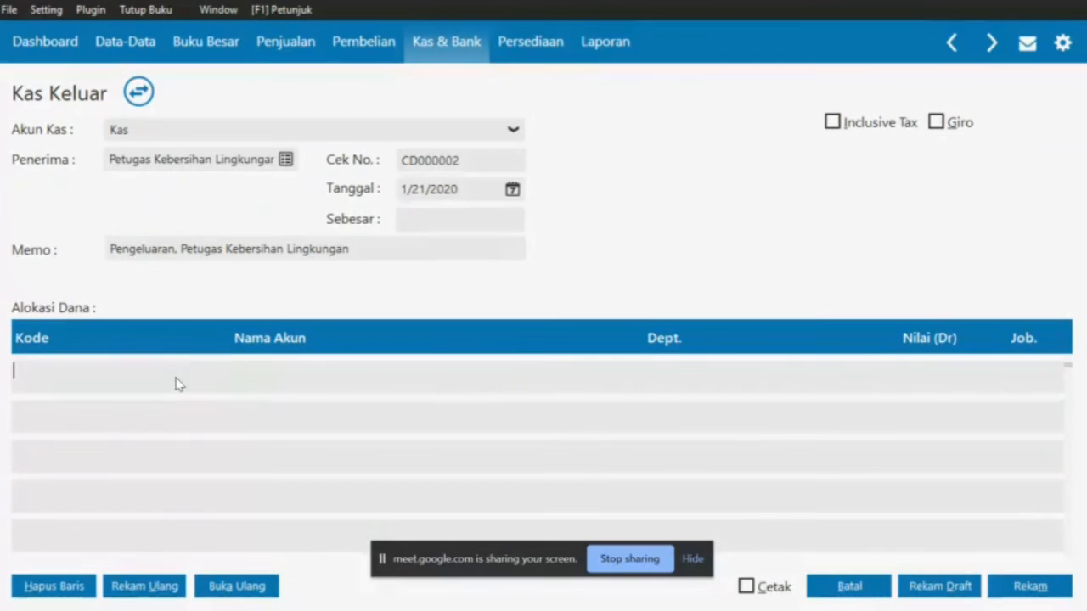
Edit the Beban Lain account, replacing 'Lain' with 'Kebersihan dan Keamanan', and save it
{"action": "key", "text": "alt+Tab"}
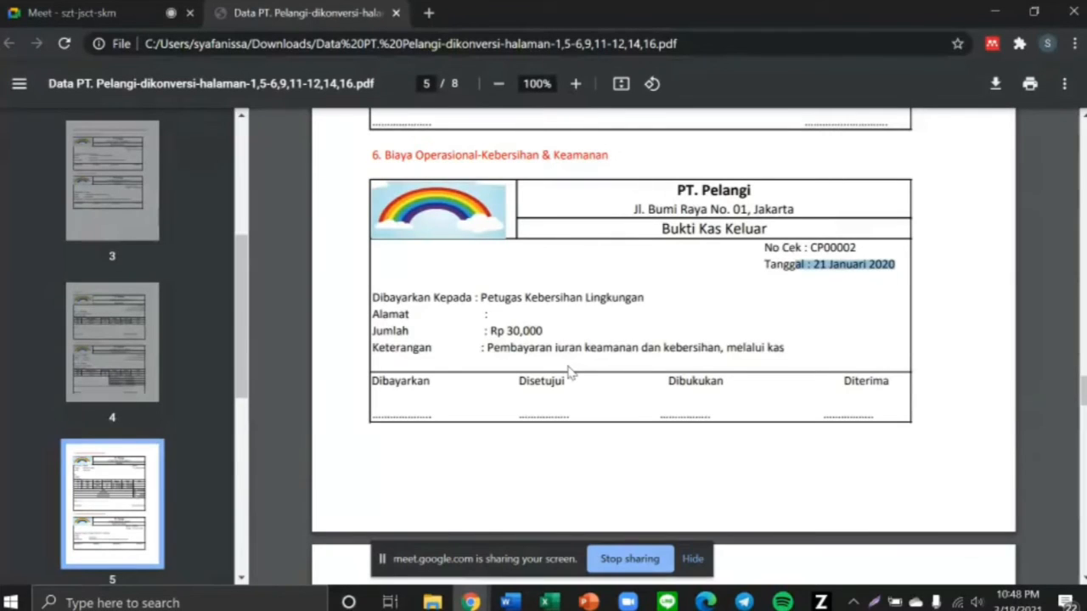
{"action": "key", "text": "alt+Tab"}
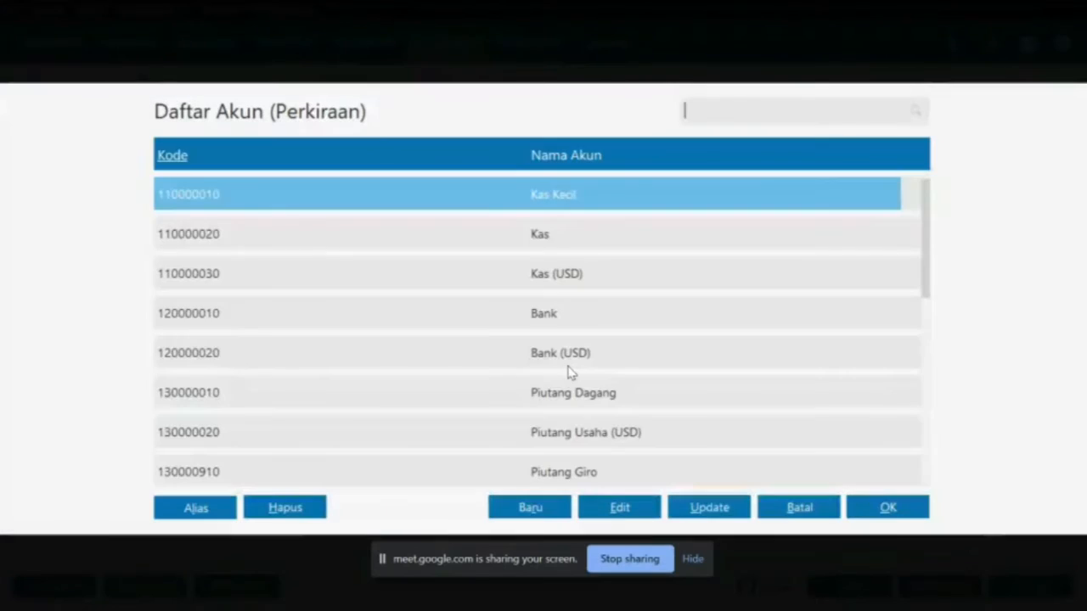
{"action": "scroll", "coordinate": [696, 404], "scroll_direction": "down", "scroll_amount": 10}
{"action": "left_click", "coordinate": [606, 508]}
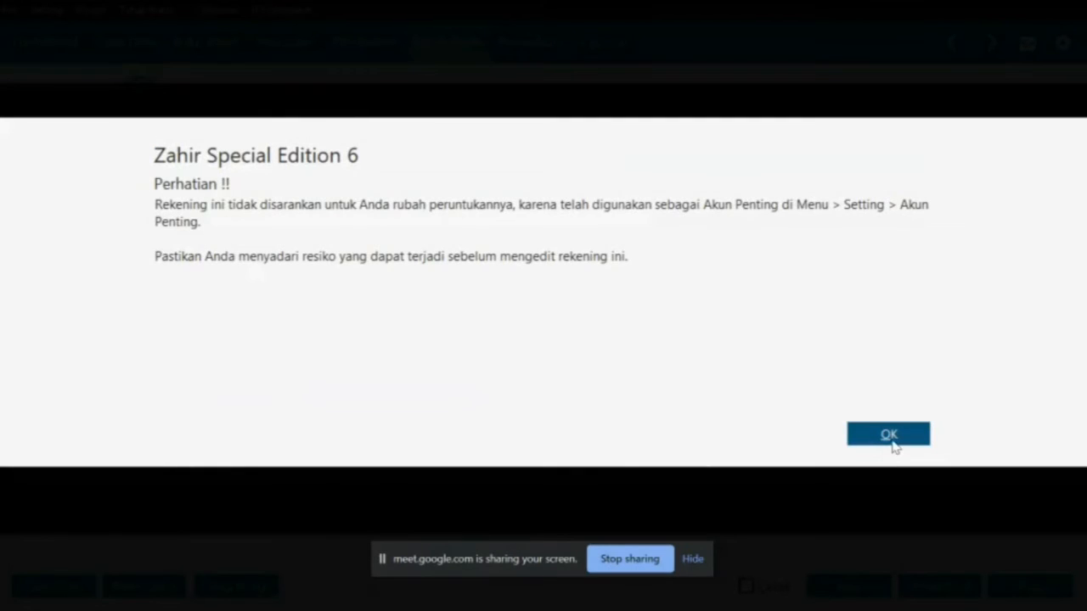
{"action": "left_click", "coordinate": [890, 436]}
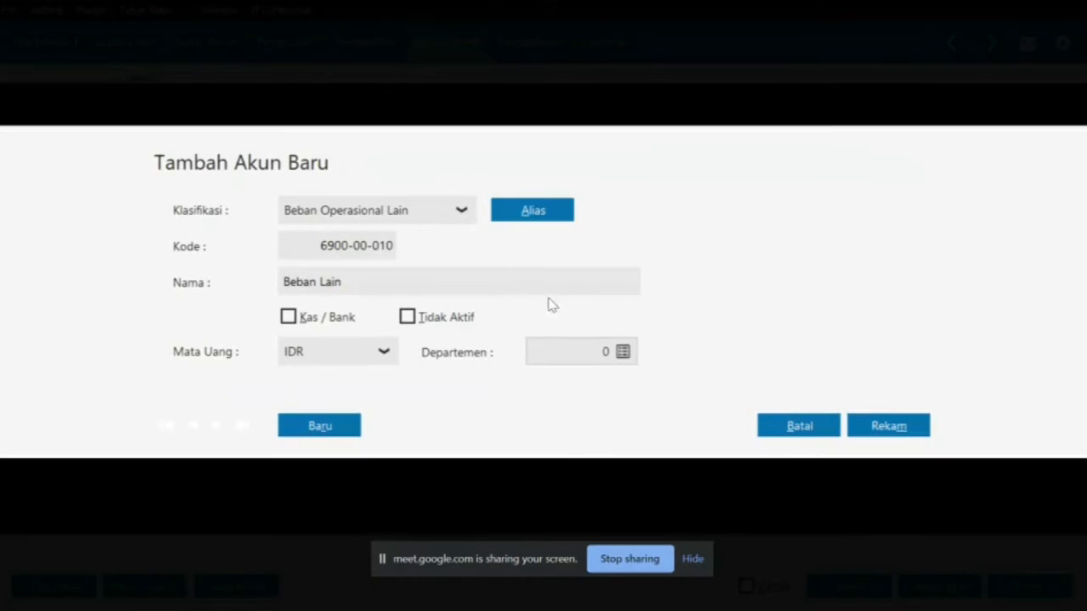
{"action": "left_click", "coordinate": [536, 286]}
{"action": "double_click", "coordinate": [538, 287]}
{"action": "key", "text": "BackSpace"}
{"action": "type", "text": "Kebersihan dan K"}
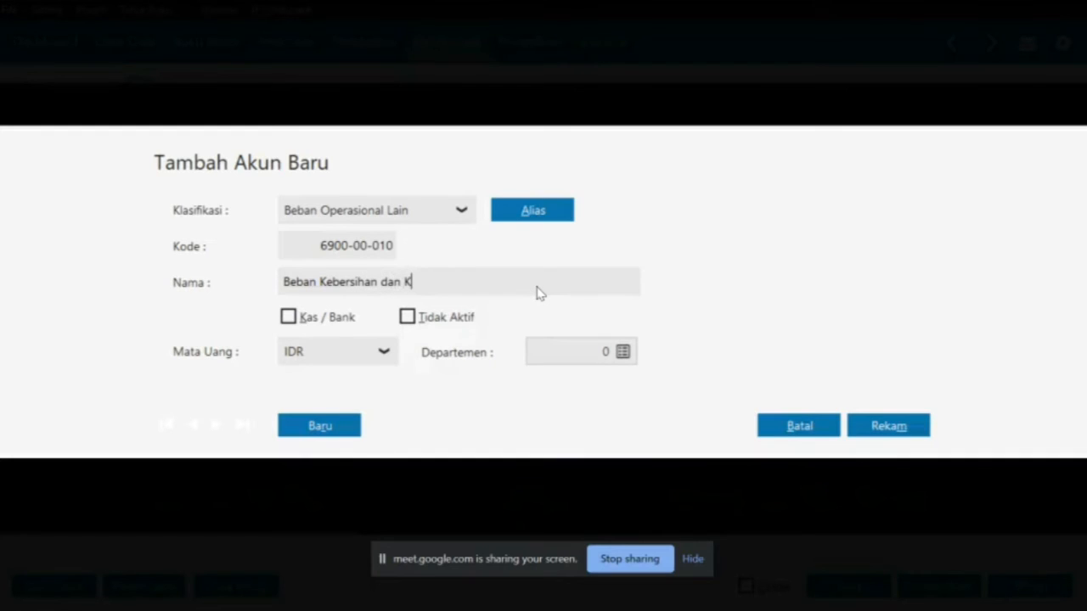
{"action": "type", "text": "eamanan"}
{"action": "left_click", "coordinate": [887, 429]}
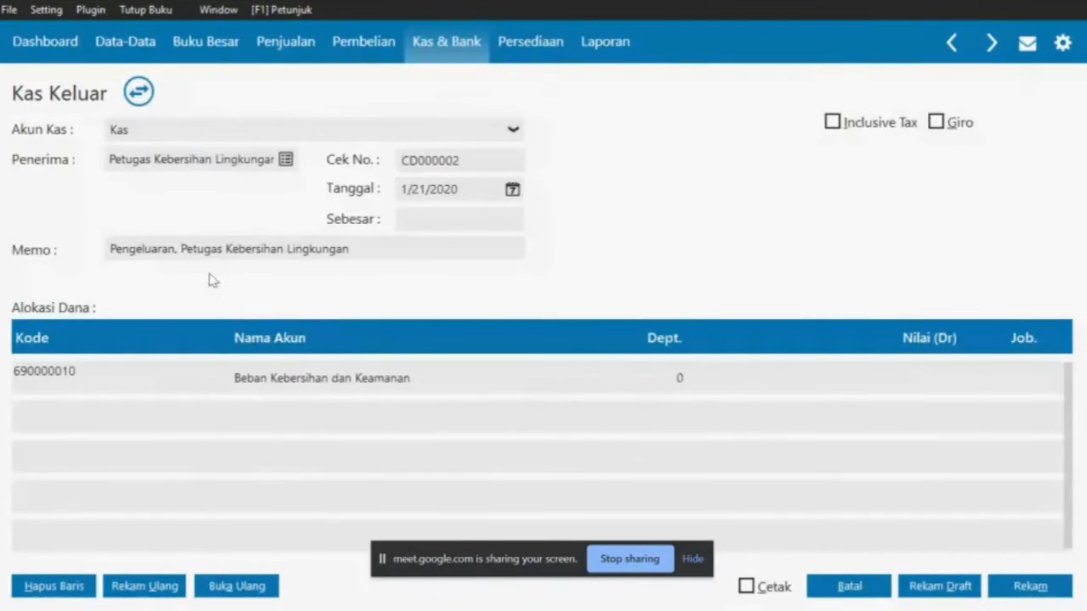
Replace 'Pengeluaran' in the memo with 'Pembayaran iuran Kebersihan dan Keamanan'
{"action": "double_click", "coordinate": [174, 247]}
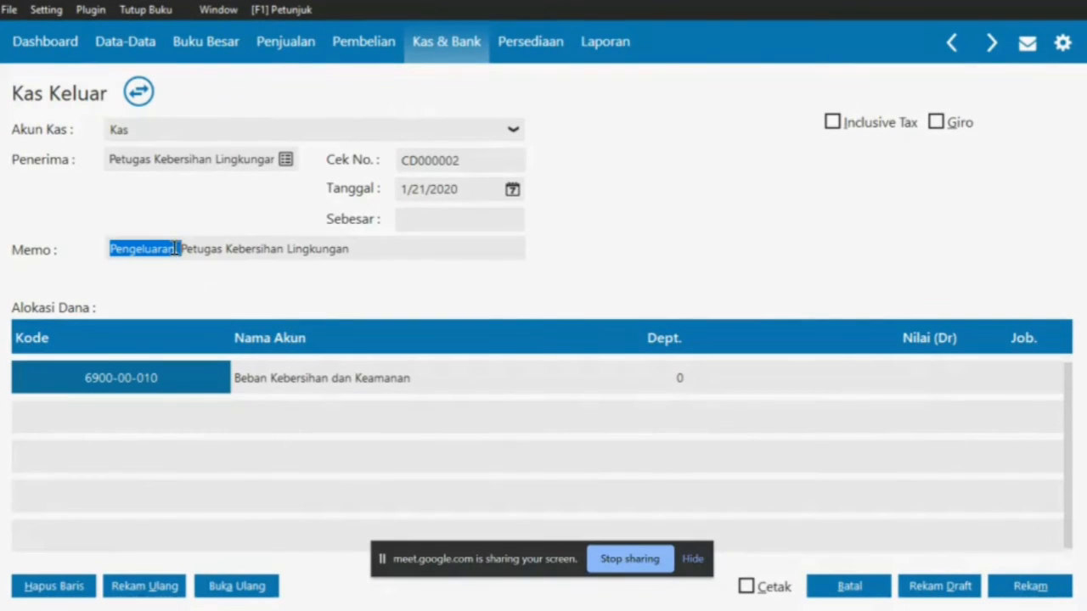
{"action": "key", "text": "BackSpace"}
{"action": "type", "text": "Pembayara"}
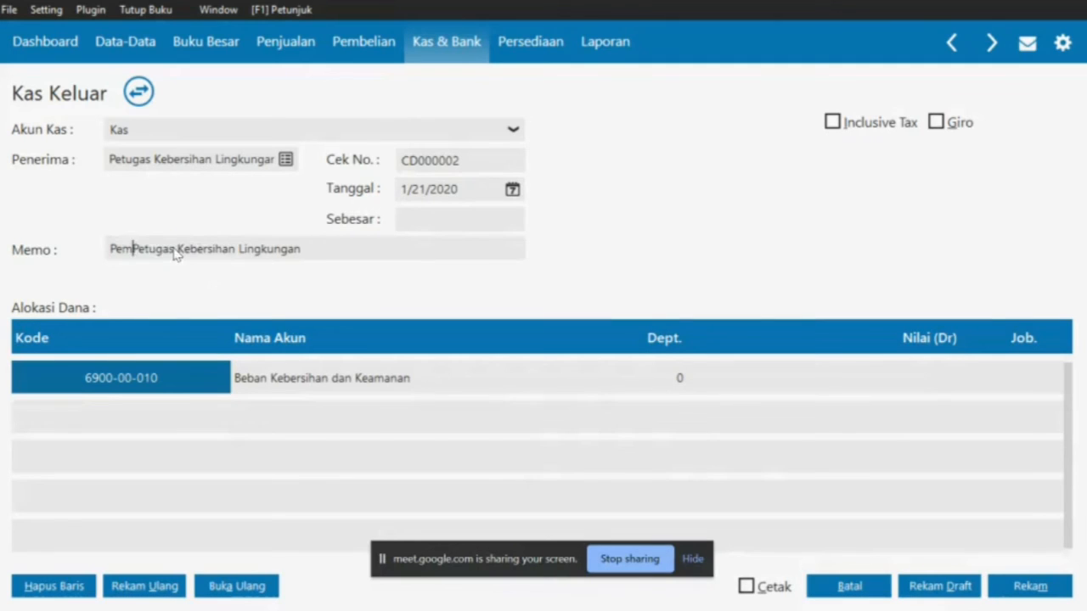
{"action": "type", "text": "n "}
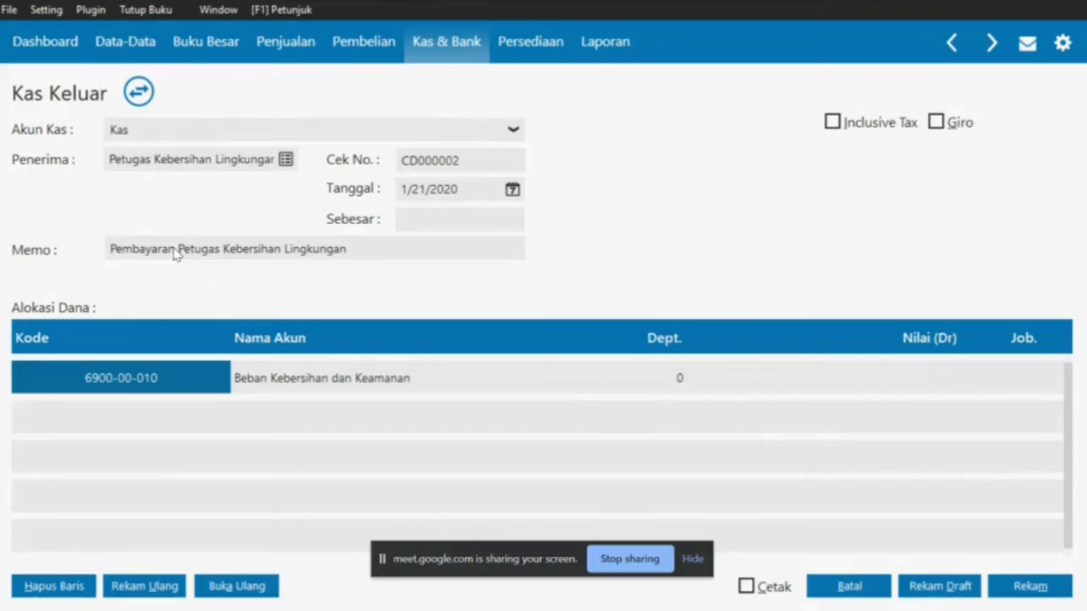
{"action": "type", "text": "iura"}
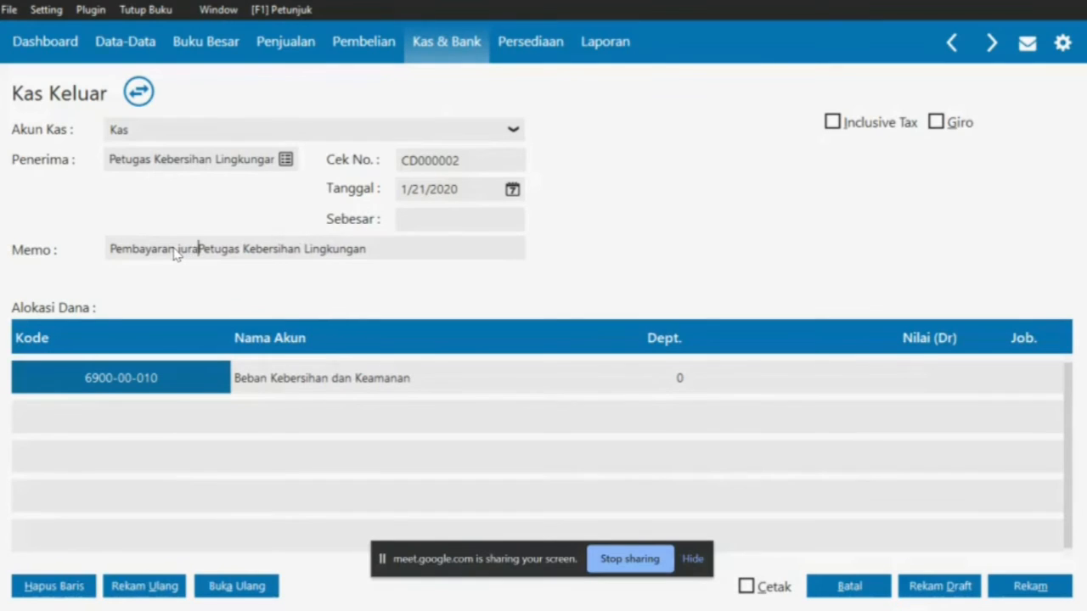
{"action": "type", "text": "n"}
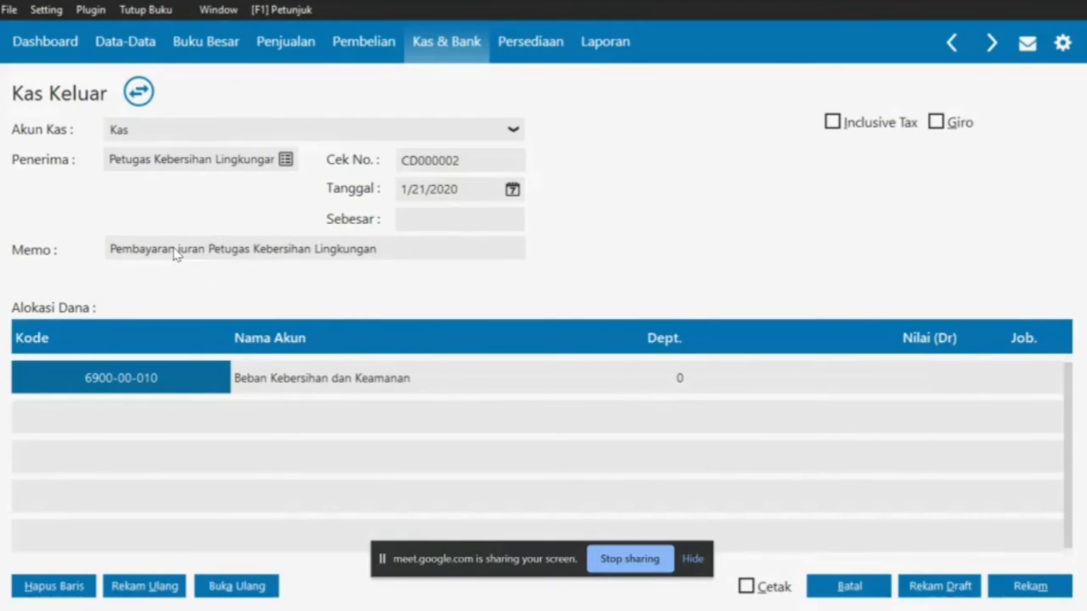
{"action": "type", "text": " Kebersi"}
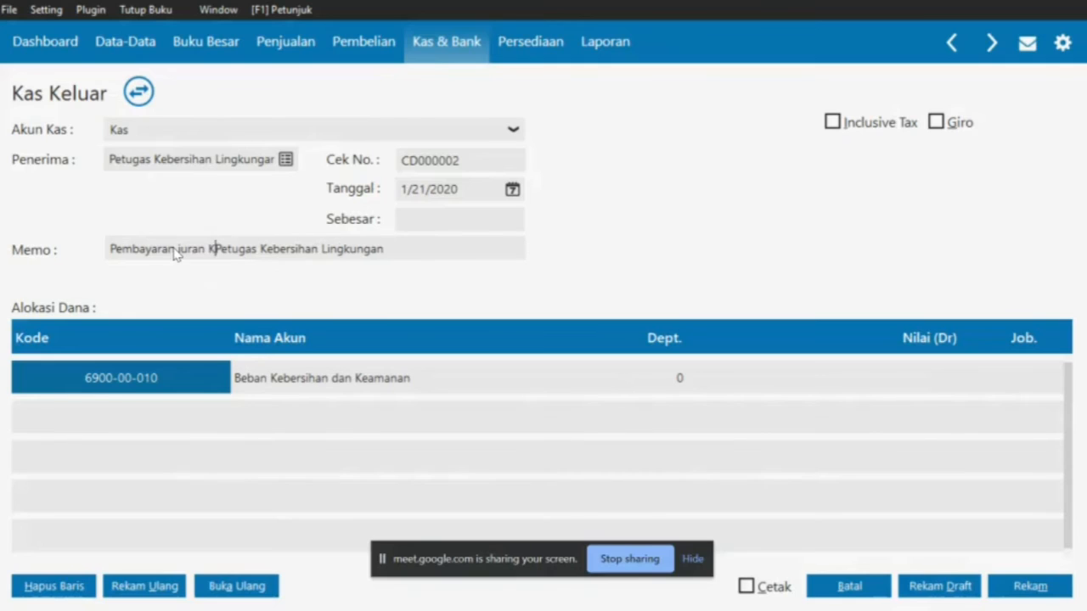
{"action": "type", "text": "han dan Ke"}
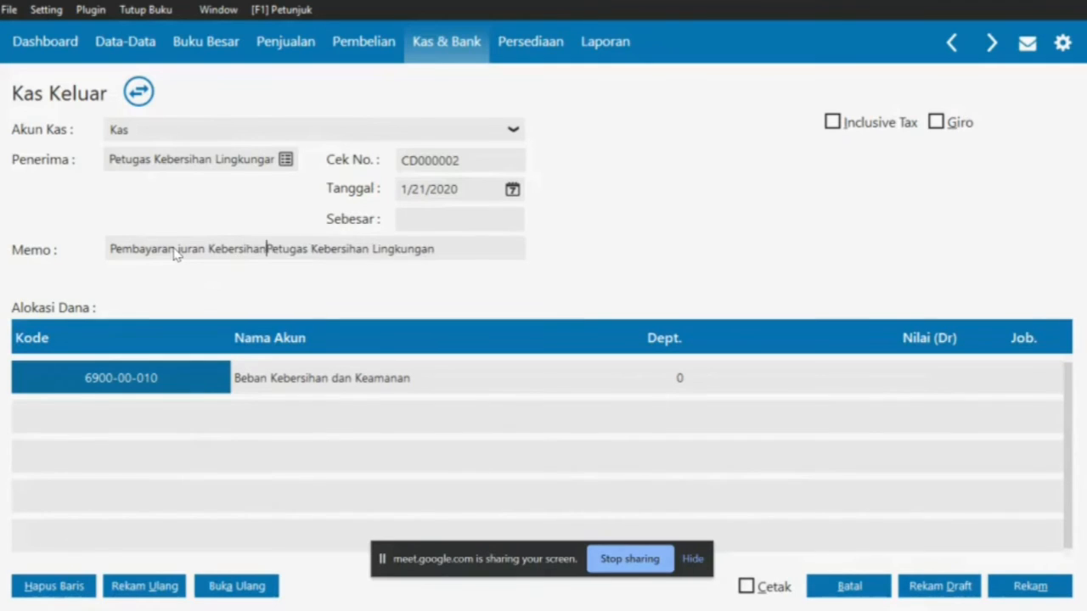
{"action": "type", "text": "amanan"}
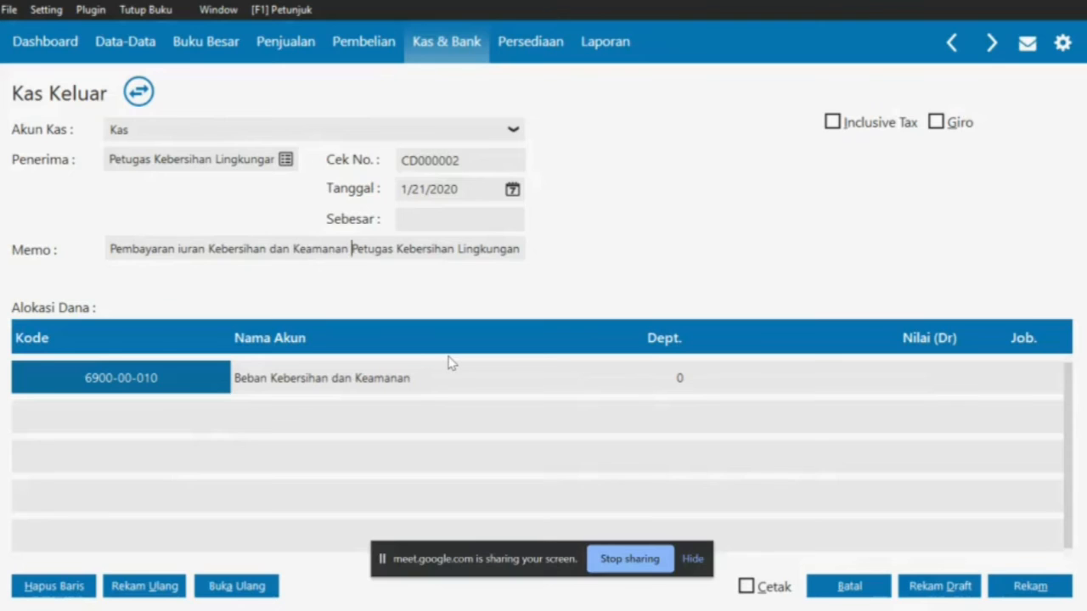
Enter 30,000 as the allocation debit and payment total, then save the cash payment
{"action": "key", "text": "alt+Tab"}
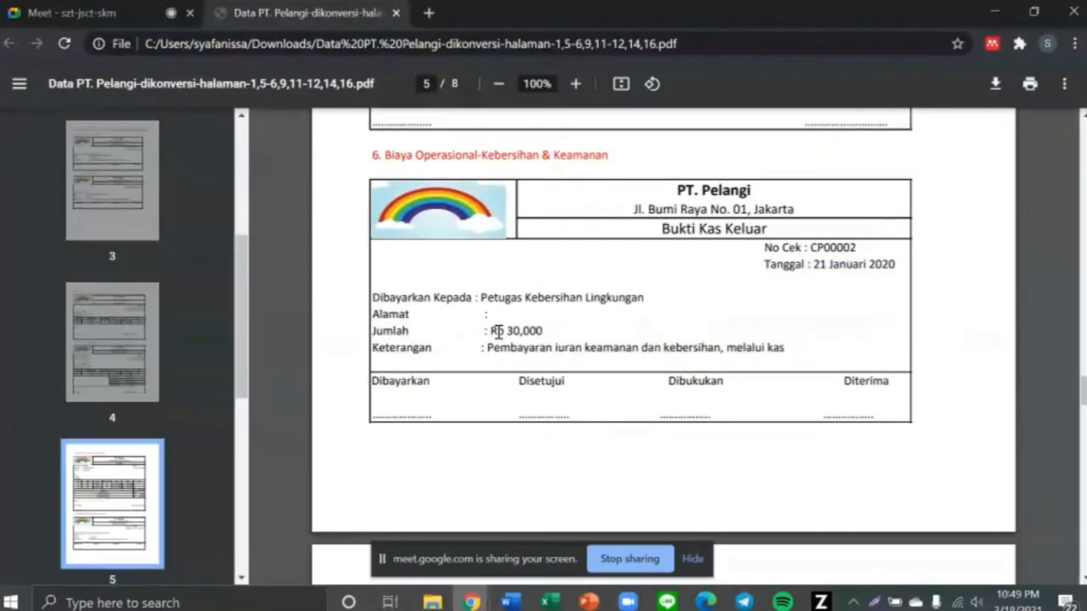
{"action": "key", "text": "alt+Tab"}
{"action": "left_click", "coordinate": [878, 371]}
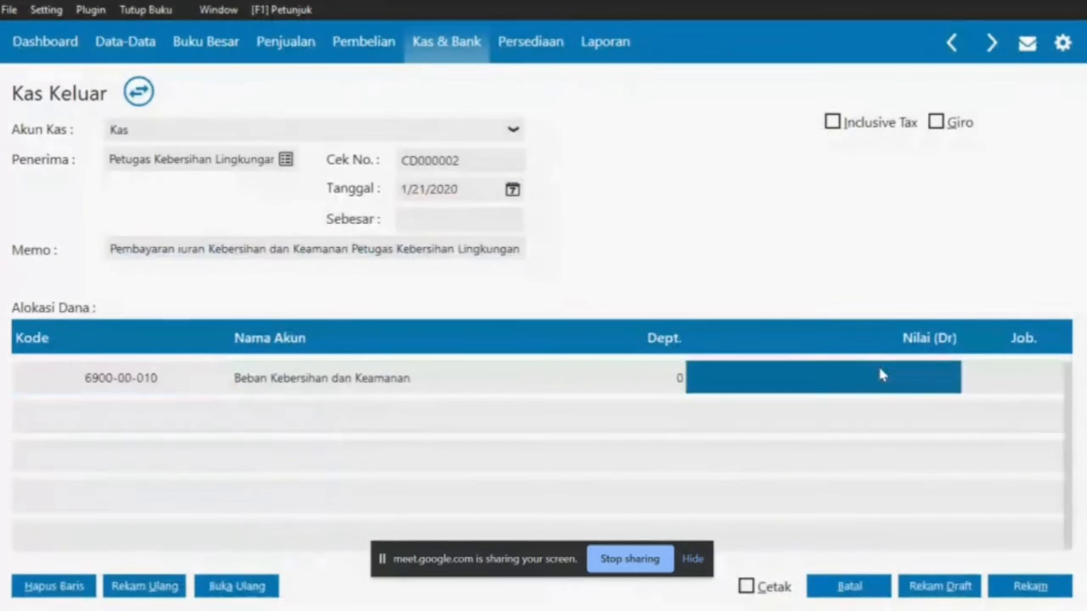
{"action": "type", "text": "30000"}
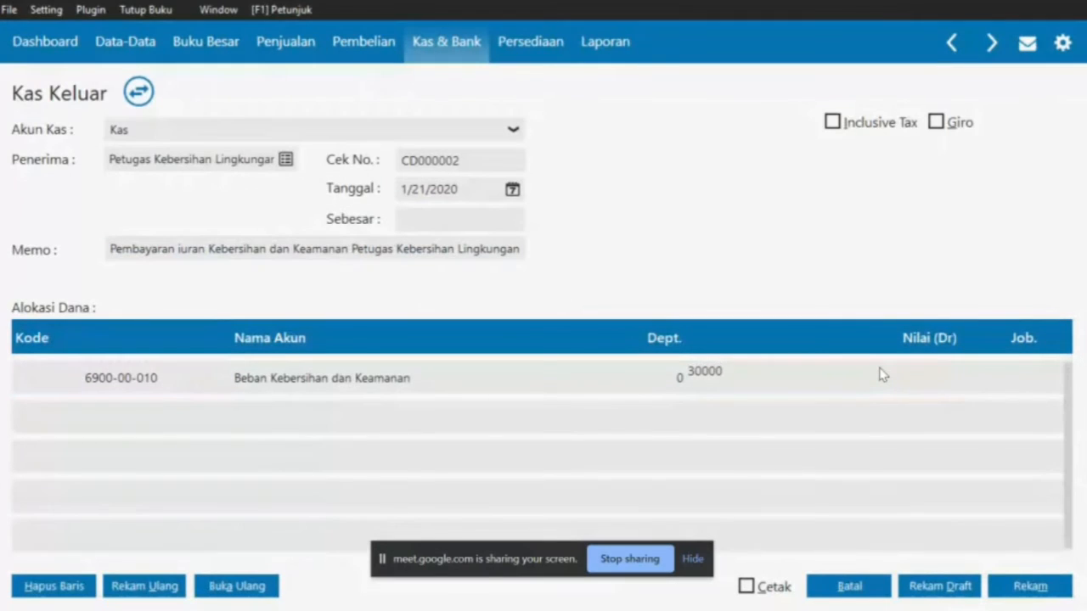
{"action": "key", "text": "Tab"}
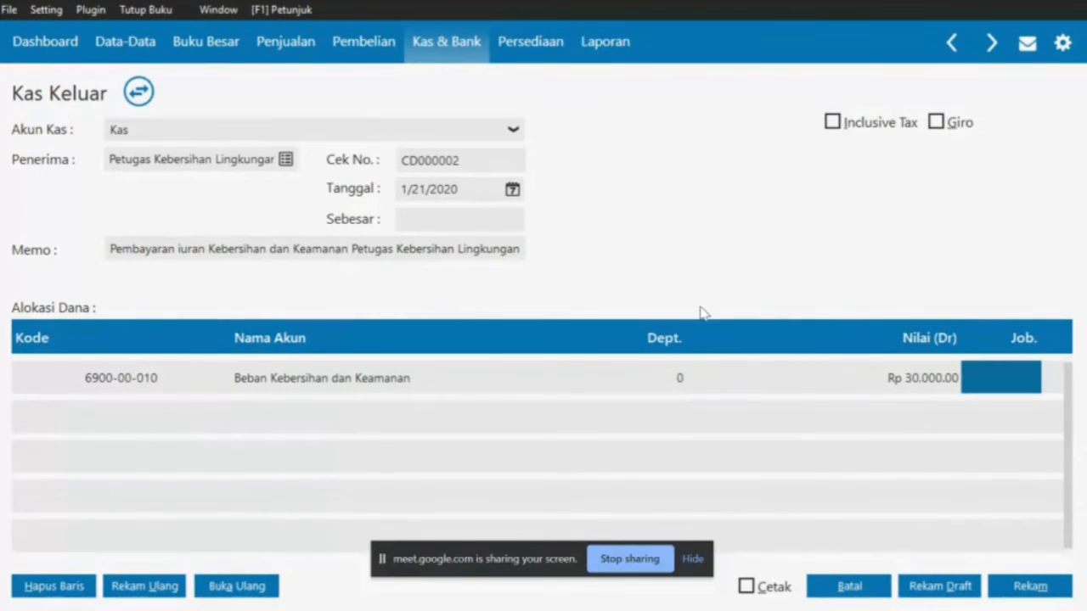
{"action": "left_click", "coordinate": [420, 217]}
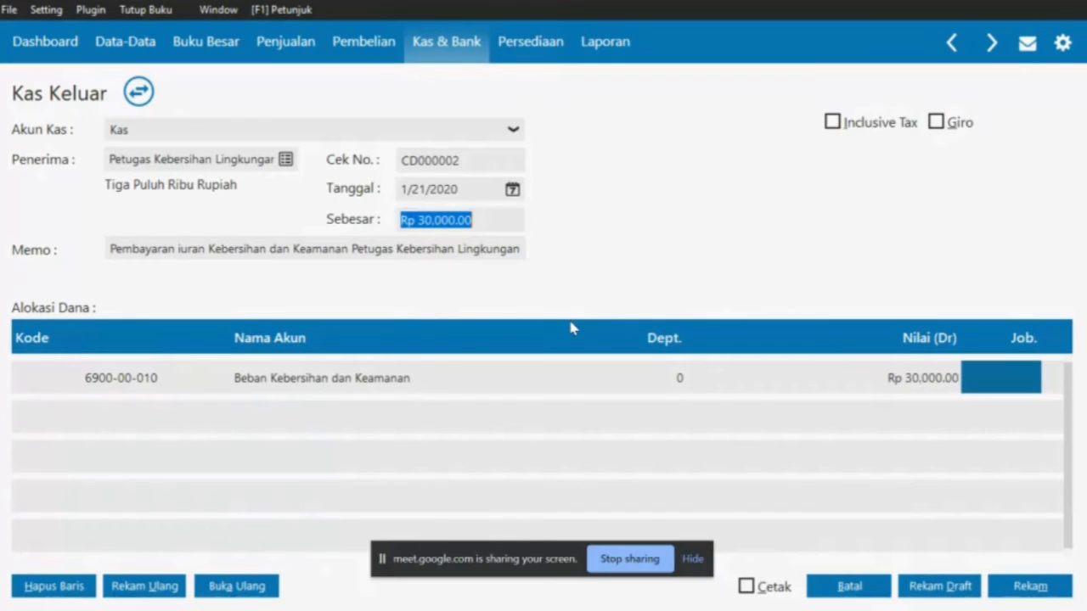
{"action": "key", "text": "Tab"}
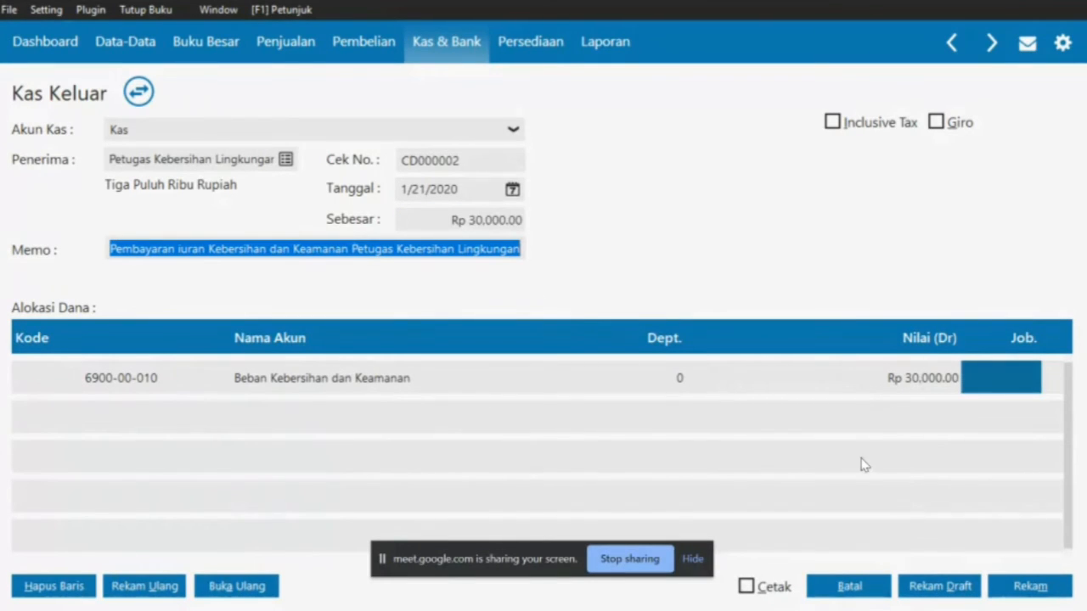
{"action": "left_click", "coordinate": [1024, 580]}
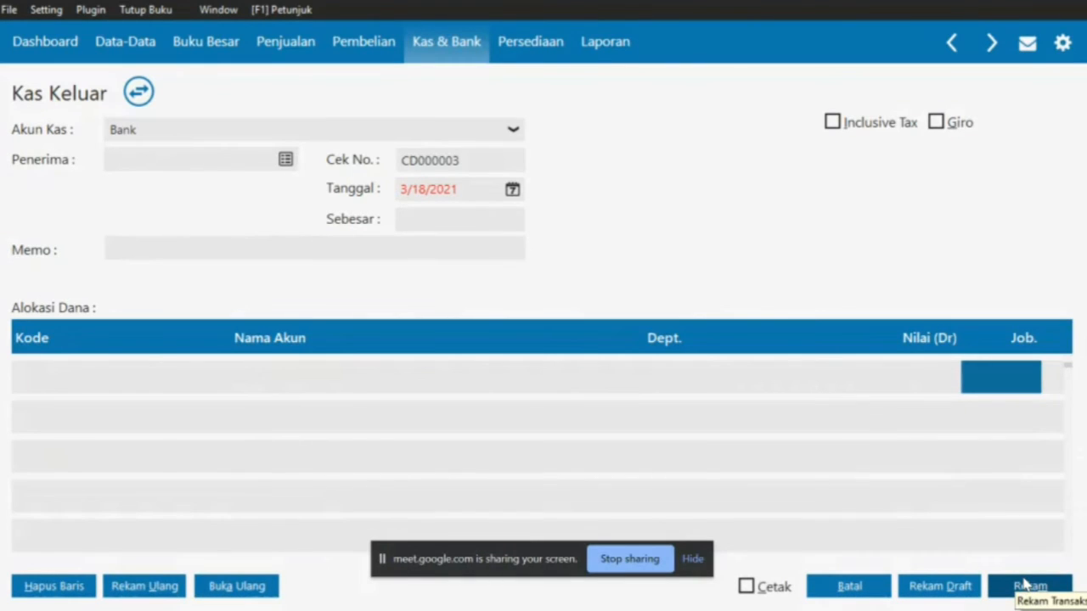
Close the cash-out screens and locate the case 7 PT. Merah heading in the PDF
{"action": "left_click", "coordinate": [858, 589]}
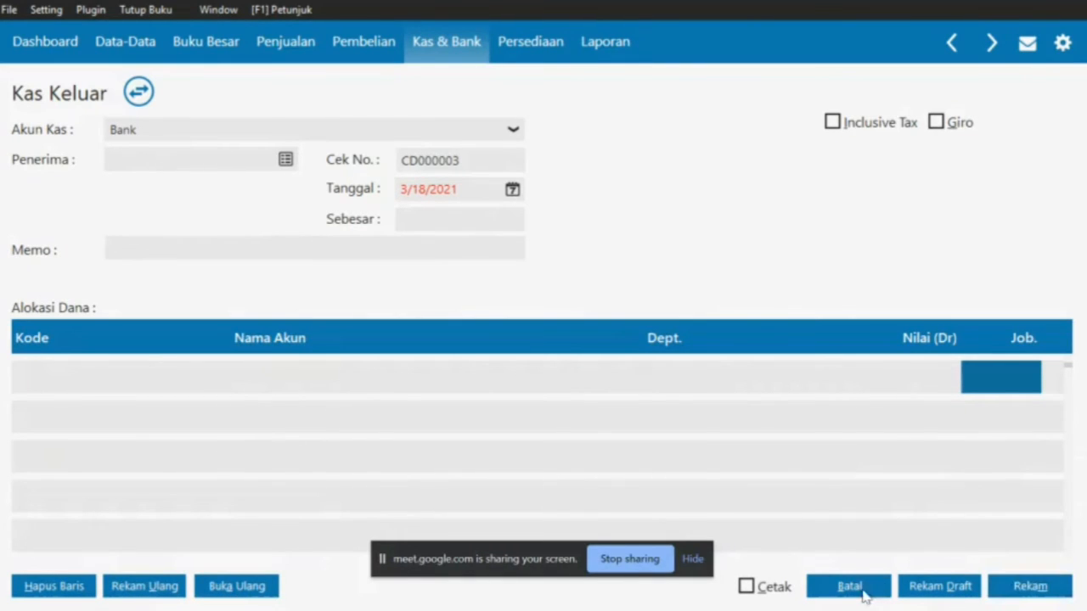
{"action": "left_click", "coordinate": [993, 594]}
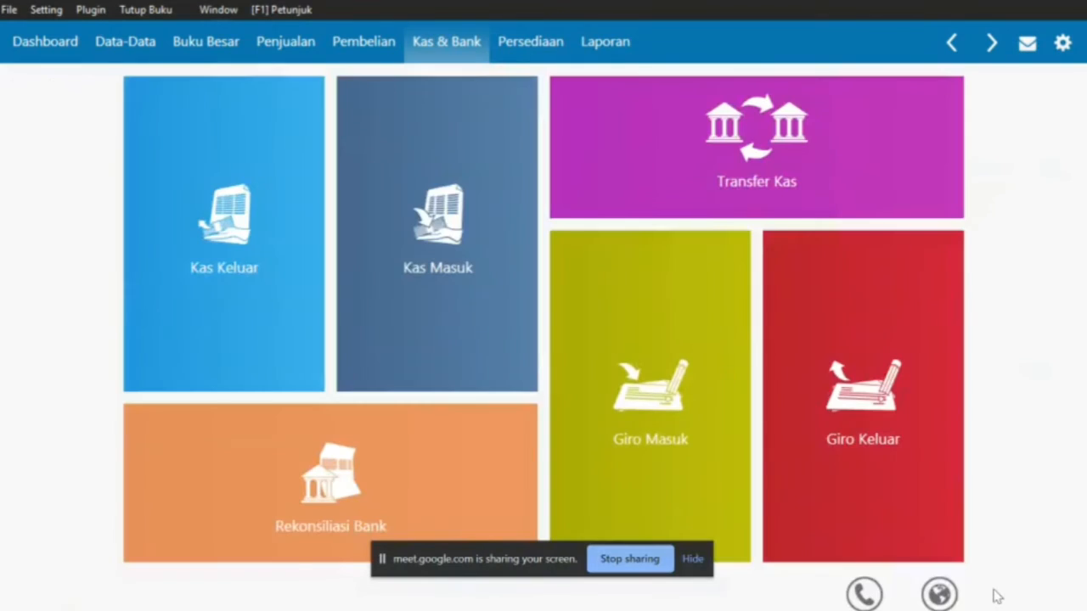
{"action": "key", "text": "alt+Tab"}
{"action": "scroll", "coordinate": [728, 477], "scroll_direction": "down", "scroll_amount": 5}
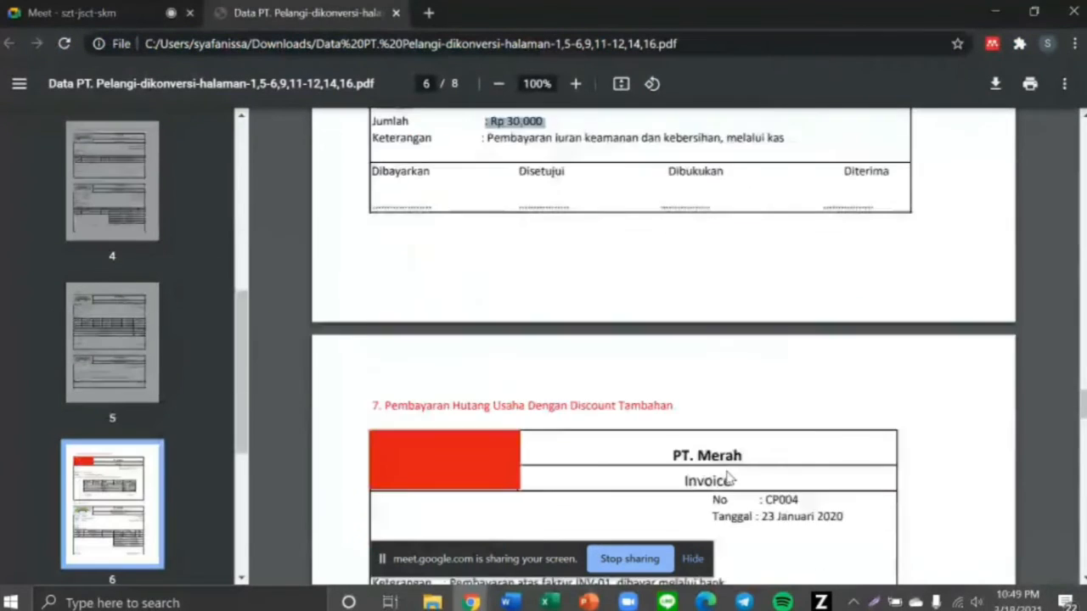
{"action": "scroll", "coordinate": [728, 478], "scroll_direction": "down", "scroll_amount": 1}
{"action": "scroll", "coordinate": [728, 478], "scroll_direction": "up", "scroll_amount": 1}
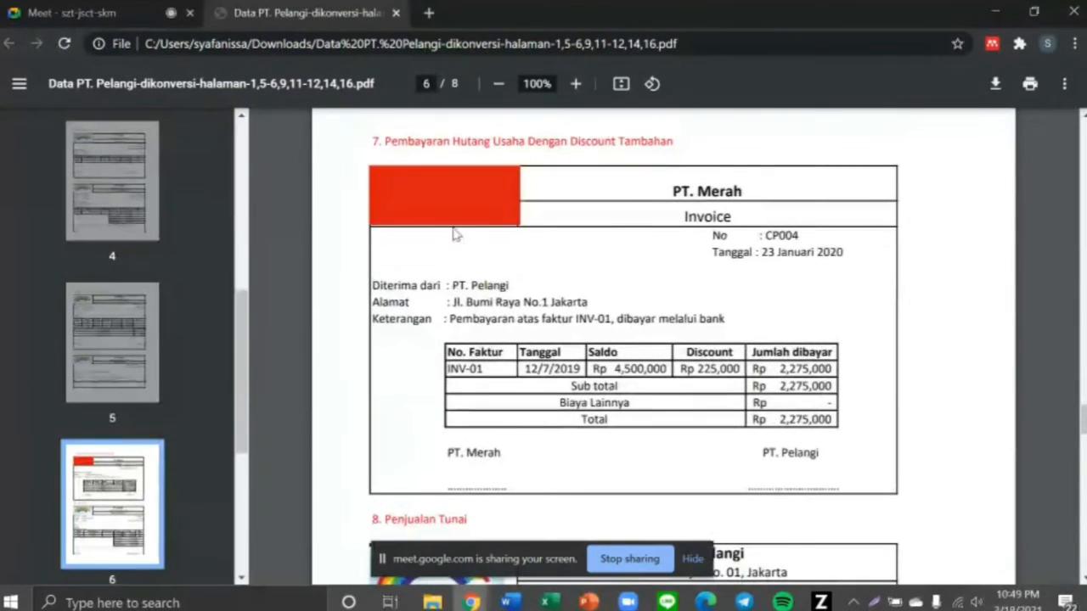
{"action": "left_click_drag", "start_coordinate": [383, 139], "coordinate": [685, 143]}
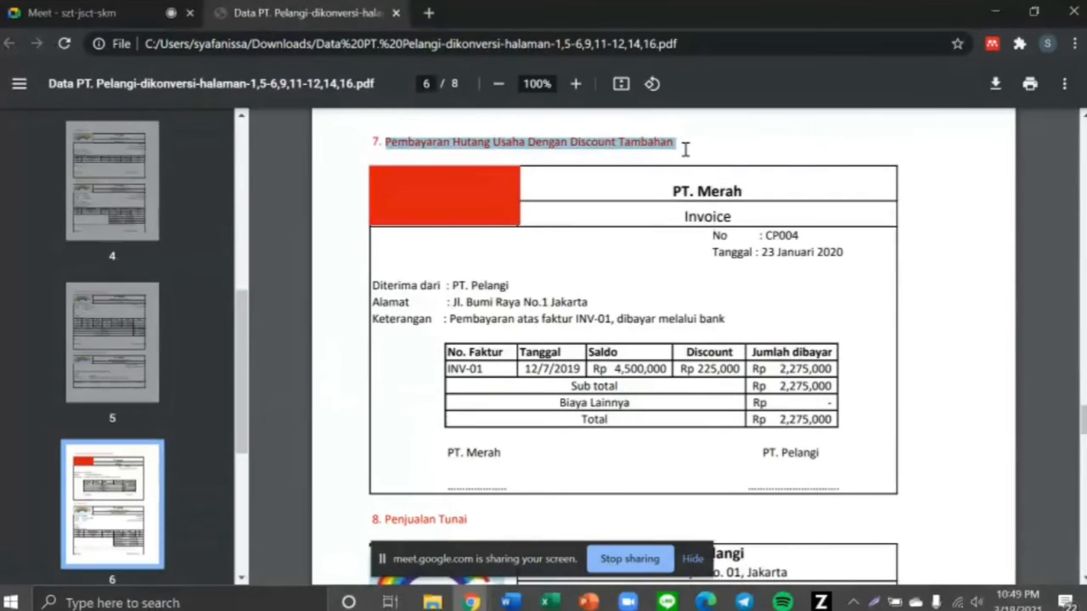
{"action": "left_click", "coordinate": [635, 204]}
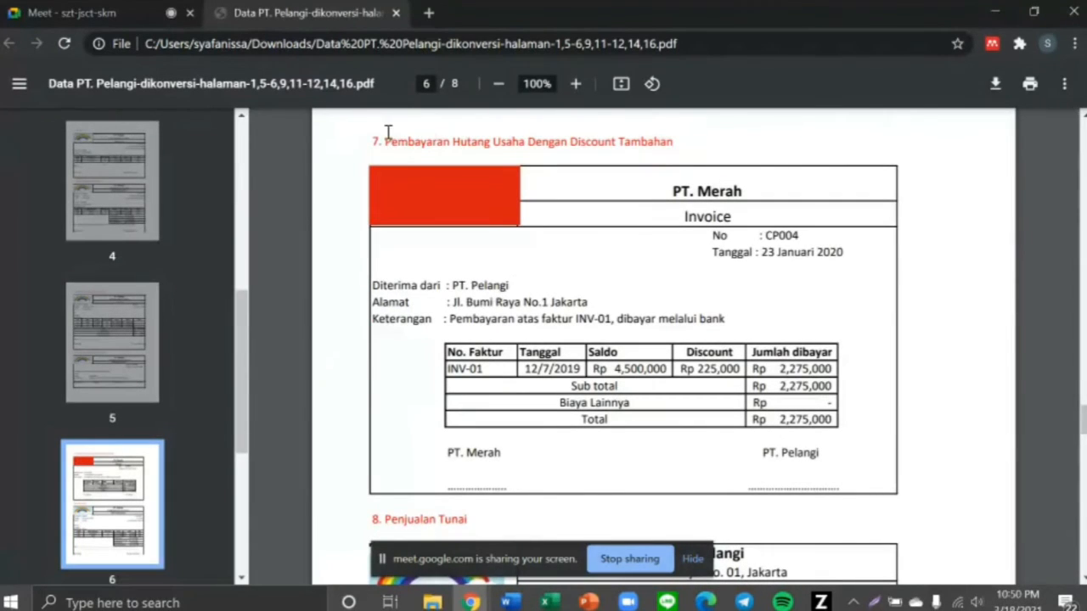
{"action": "left_click_drag", "start_coordinate": [386, 138], "coordinate": [675, 144]}
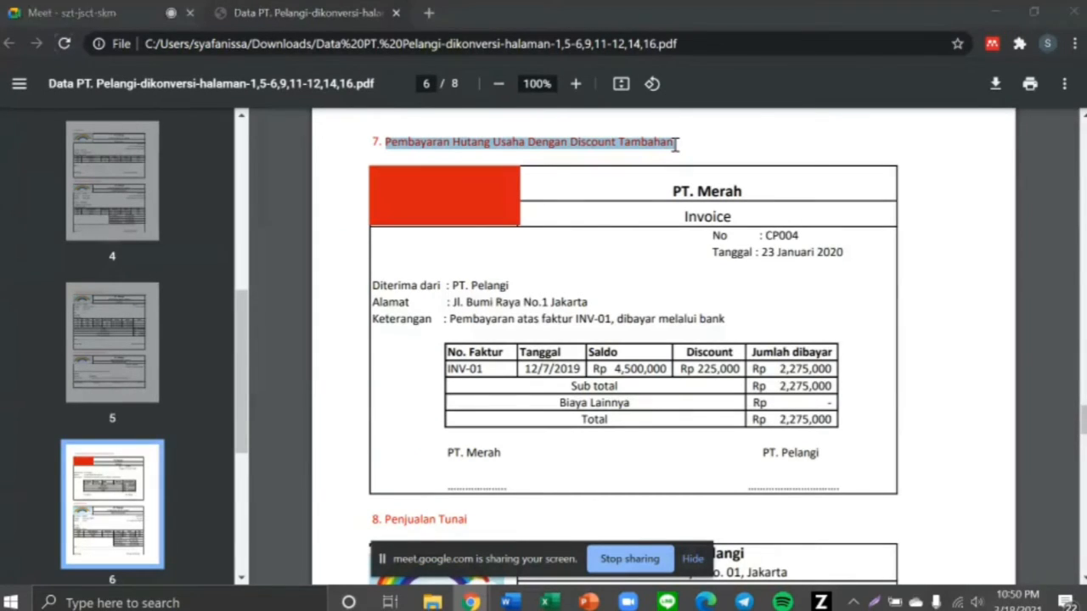
{"action": "key", "text": "alt+Tab"}
Start a new Pembayaran Hutang Usaha payment under Pembelian, checking the payment method in the PDF
{"action": "left_click", "coordinate": [356, 41]}
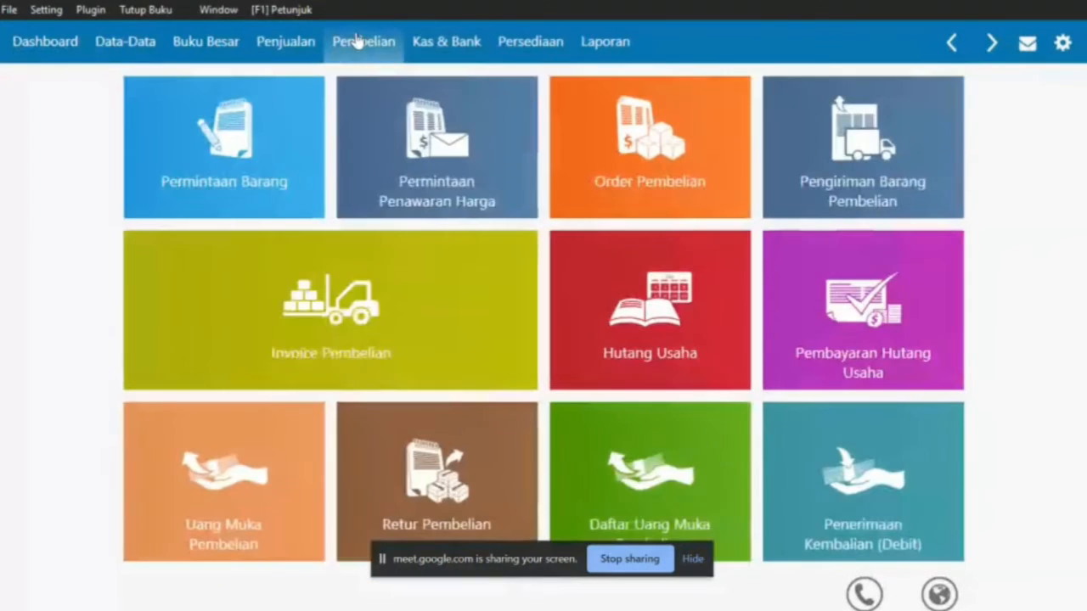
{"action": "mouse_move", "coordinate": [849, 374]}
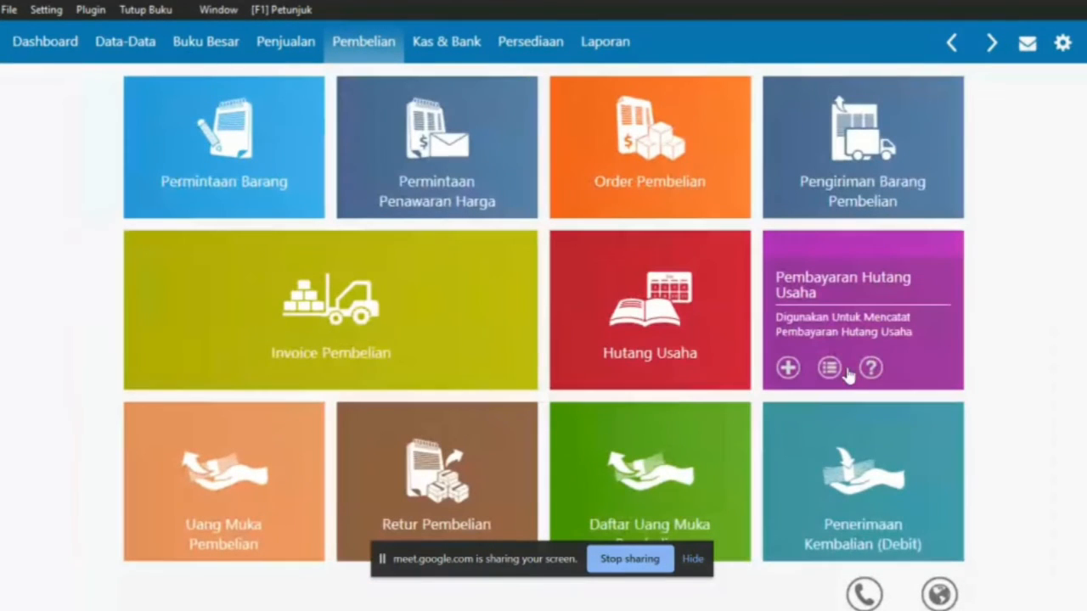
{"action": "left_click", "coordinate": [833, 331]}
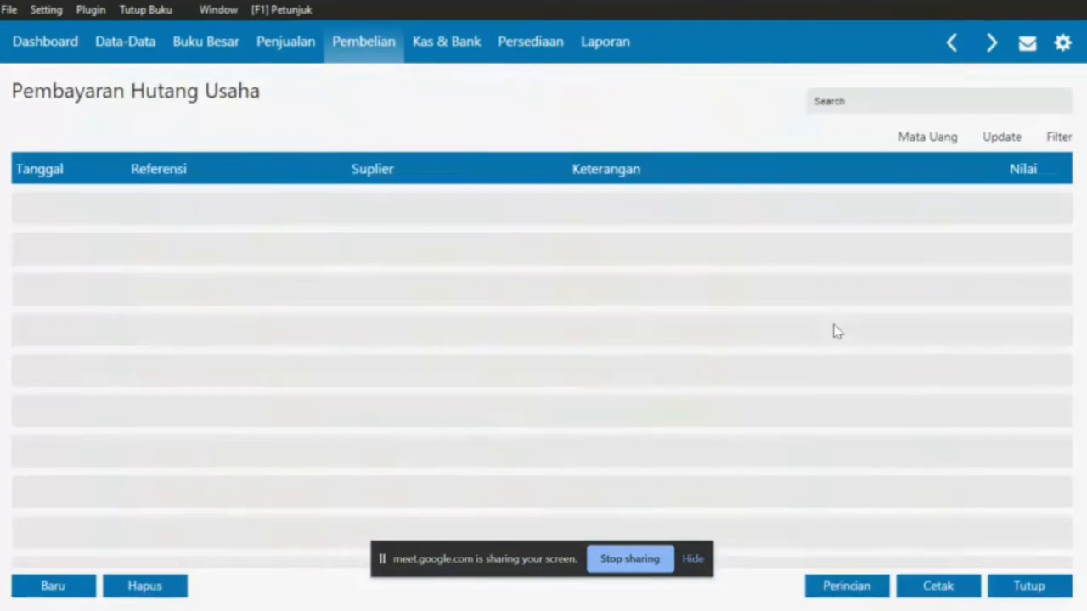
{"action": "left_click", "coordinate": [53, 586]}
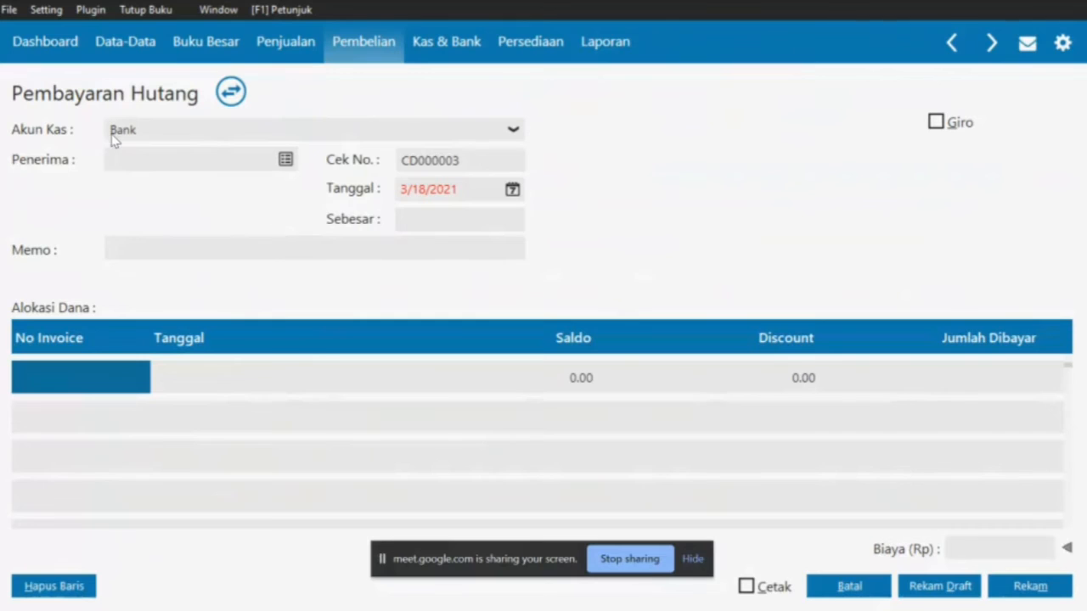
{"action": "left_click", "coordinate": [290, 166]}
{"action": "key", "text": "alt+Tab"}
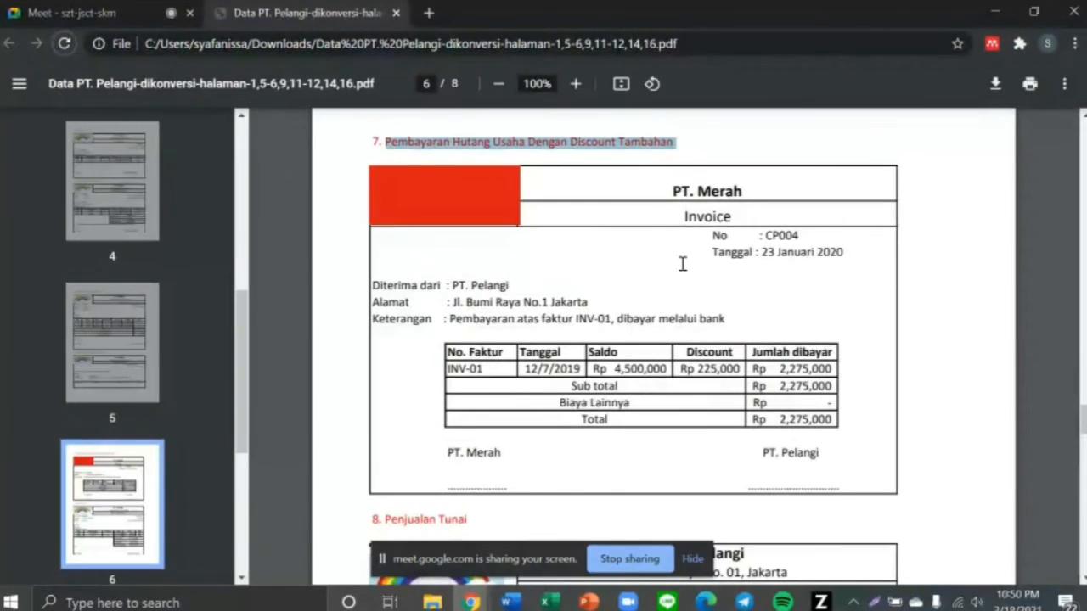
{"action": "left_click_drag", "start_coordinate": [617, 319], "coordinate": [727, 319]}
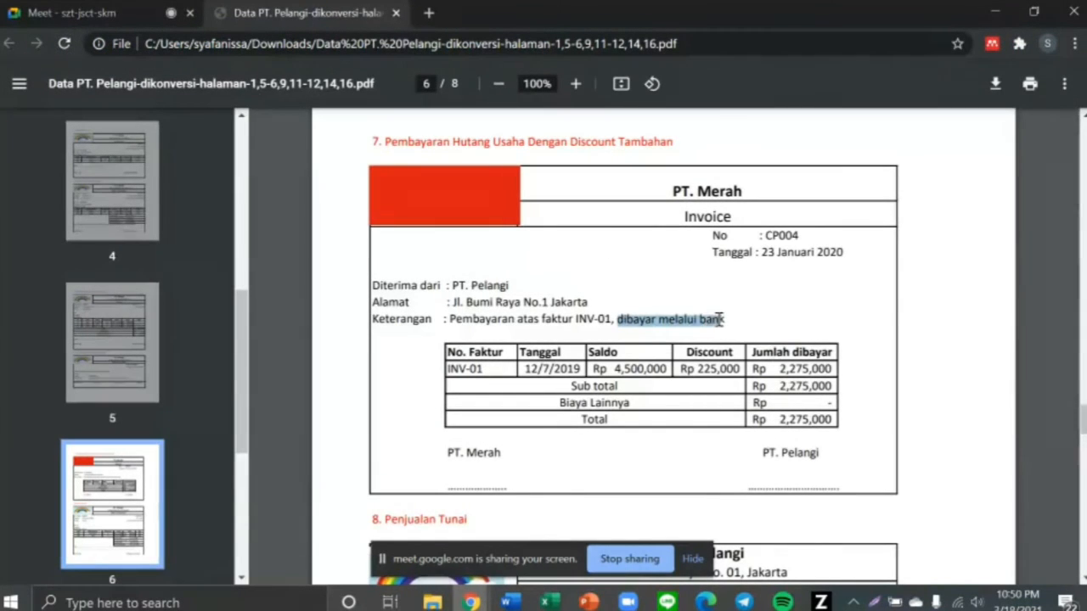
{"action": "key", "text": "alt+Tab"}
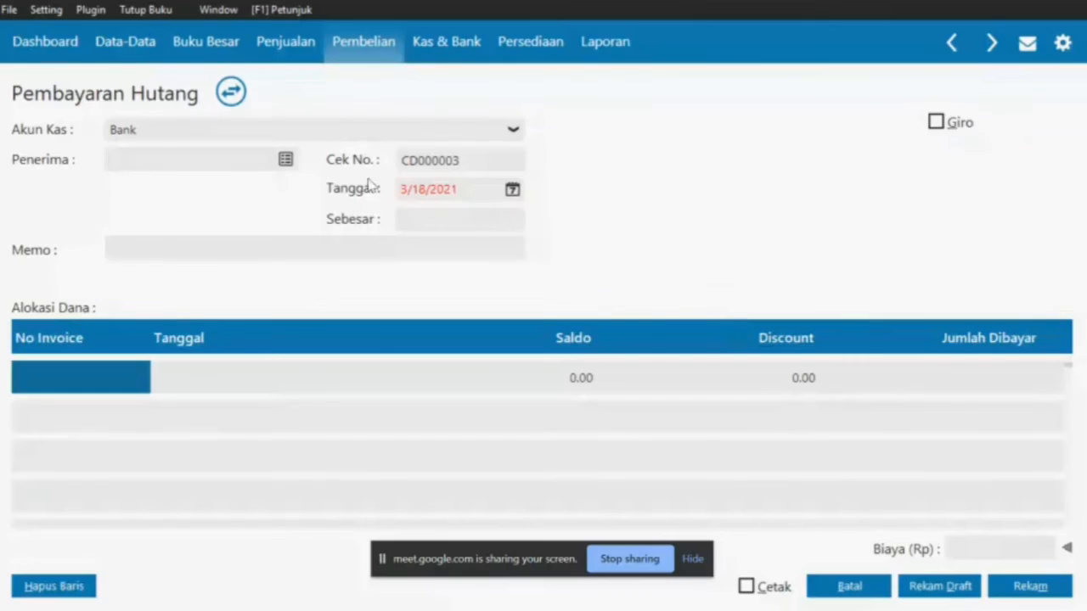
Choose VNDR-1 PT Merah from the supplier list as the payee, verified against the PDF
{"action": "left_click", "coordinate": [285, 159]}
{"action": "key", "text": "alt+Tab"}
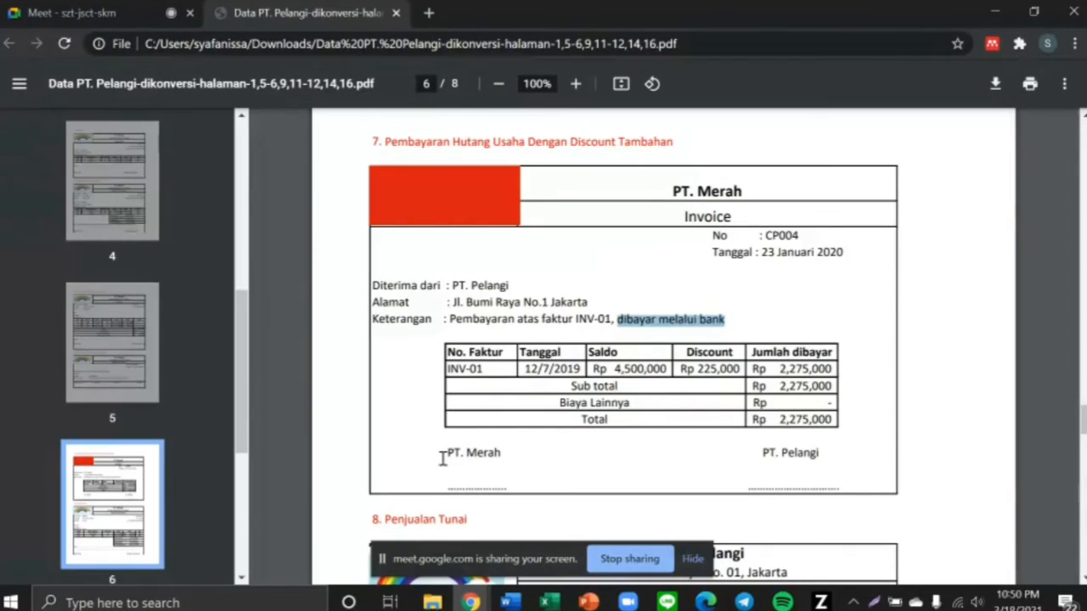
{"action": "left_click_drag", "start_coordinate": [442, 454], "coordinate": [519, 461]}
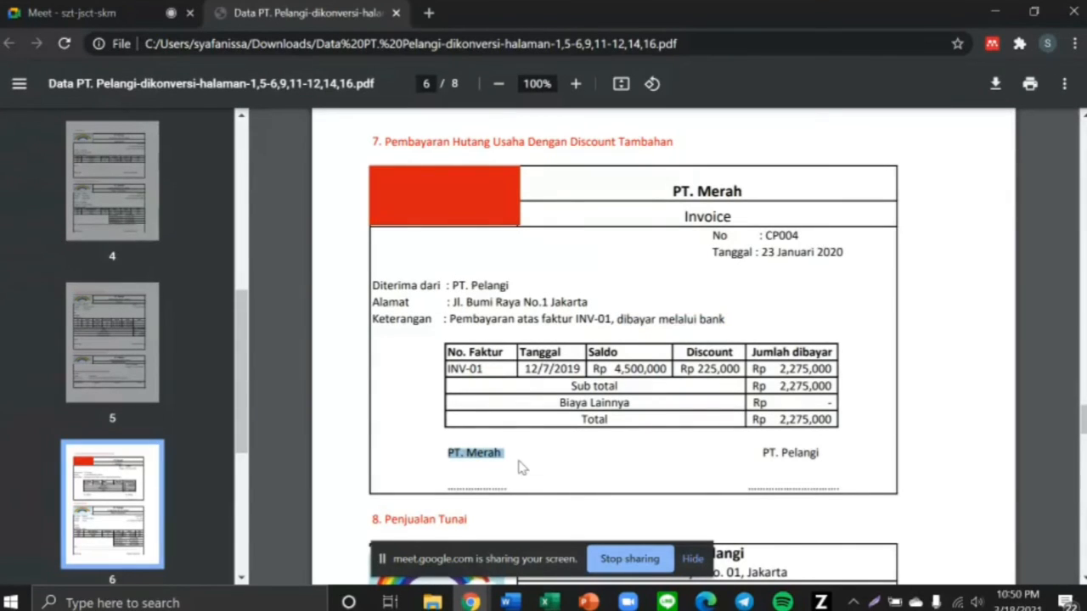
{"action": "left_click_drag", "start_coordinate": [383, 283], "coordinate": [512, 287]}
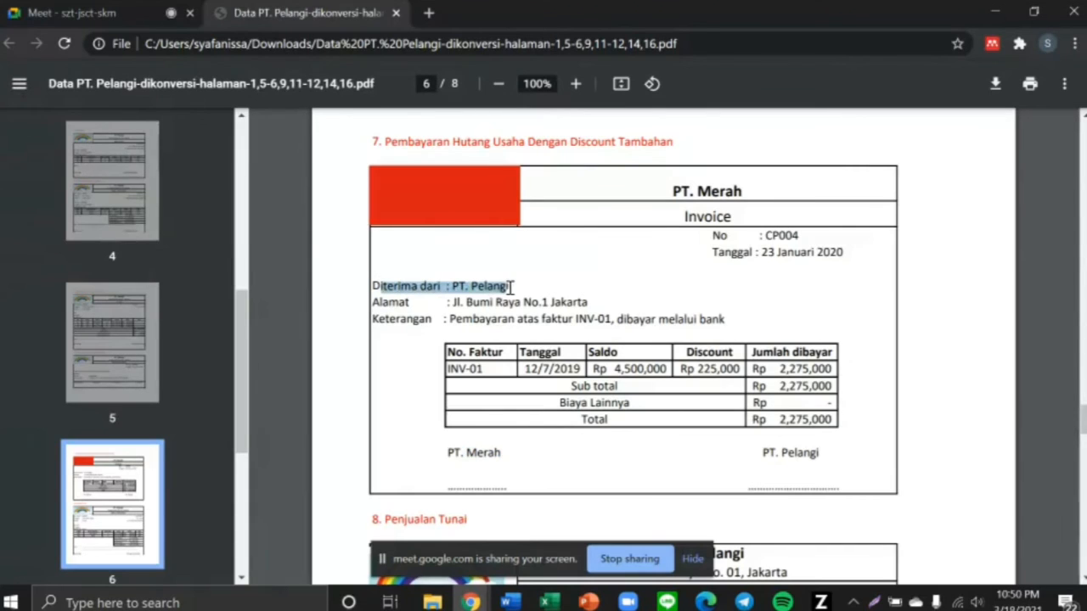
{"action": "left_click_drag", "start_coordinate": [457, 453], "coordinate": [501, 452]}
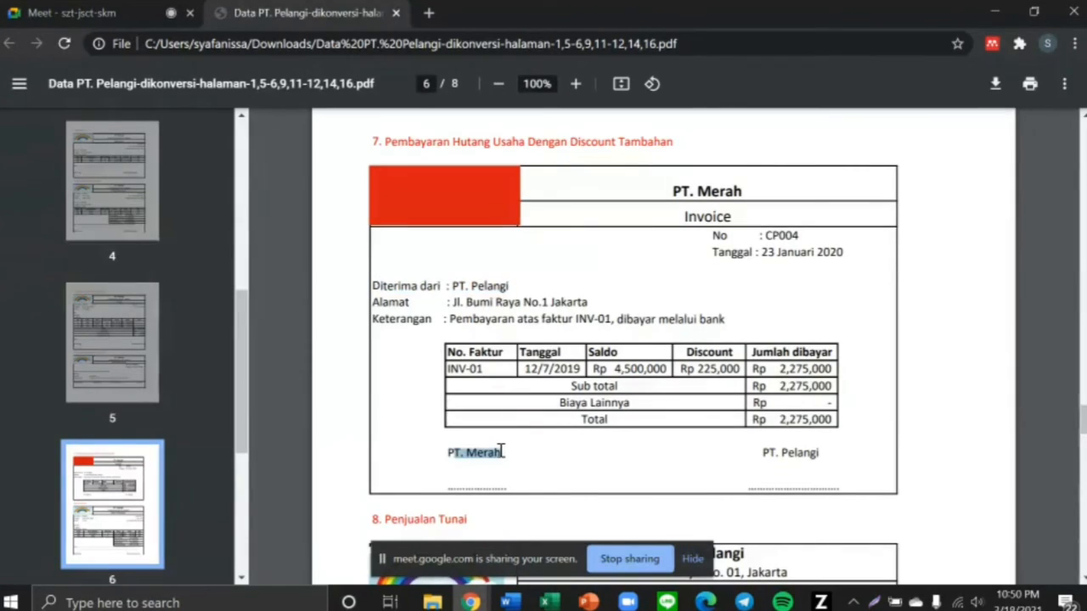
{"action": "key", "text": "alt+Tab"}
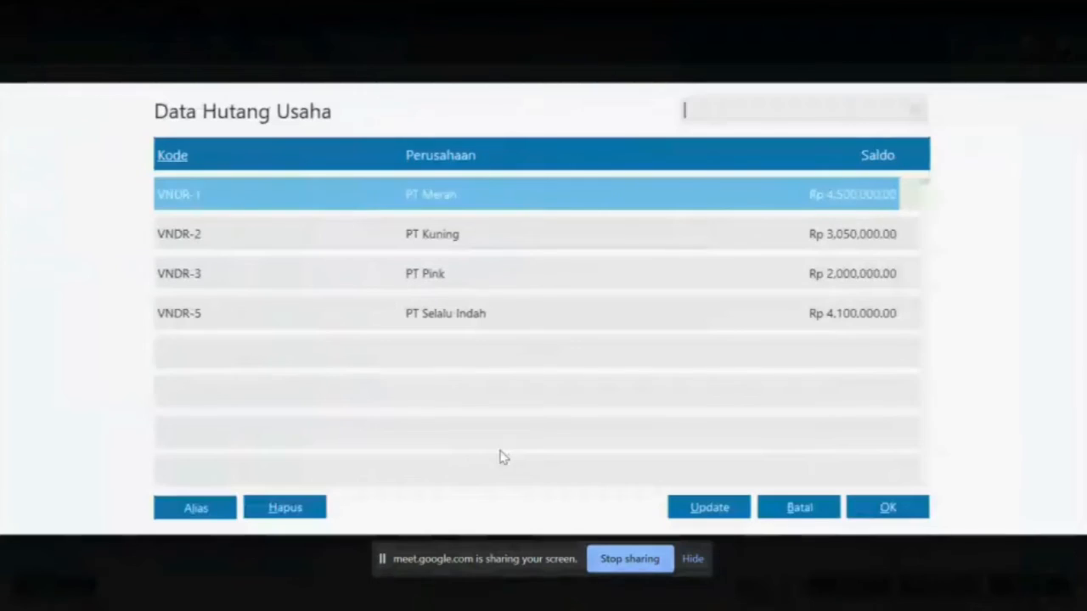
{"action": "double_click", "coordinate": [444, 204]}
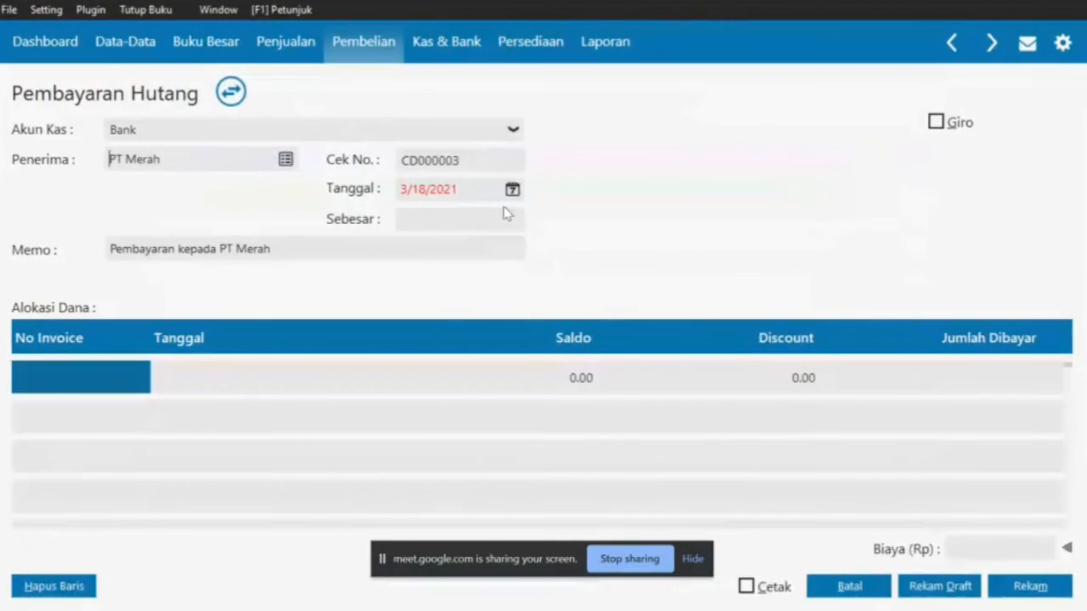
{"action": "key", "text": "alt+Tab"}
Set the payment date to 1/23/2020 using the calendar
{"action": "left_click_drag", "start_coordinate": [756, 252], "coordinate": [854, 262]}
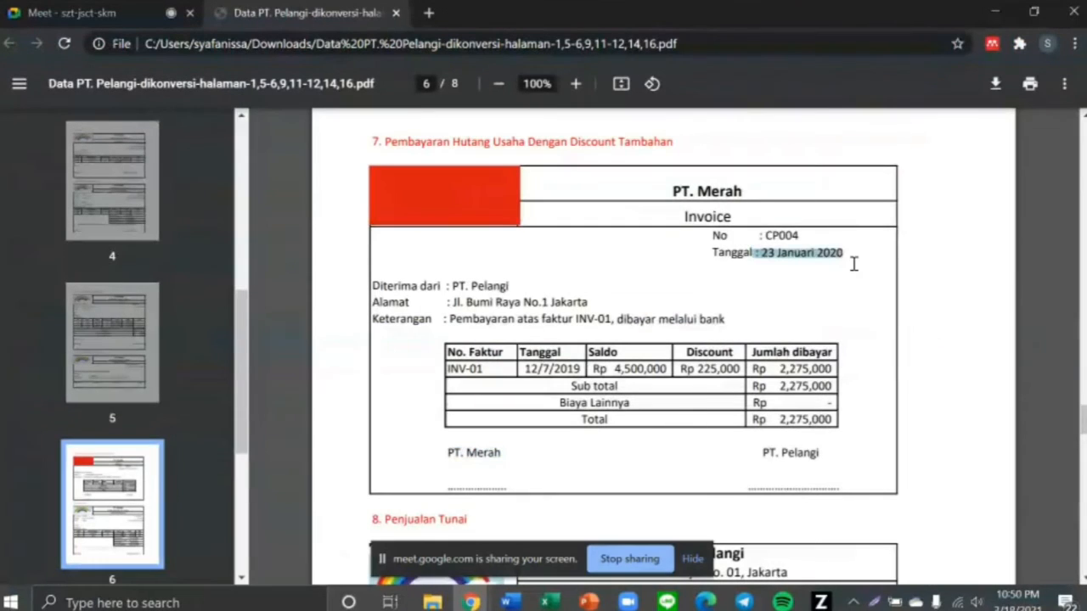
{"action": "key", "text": "alt+Tab"}
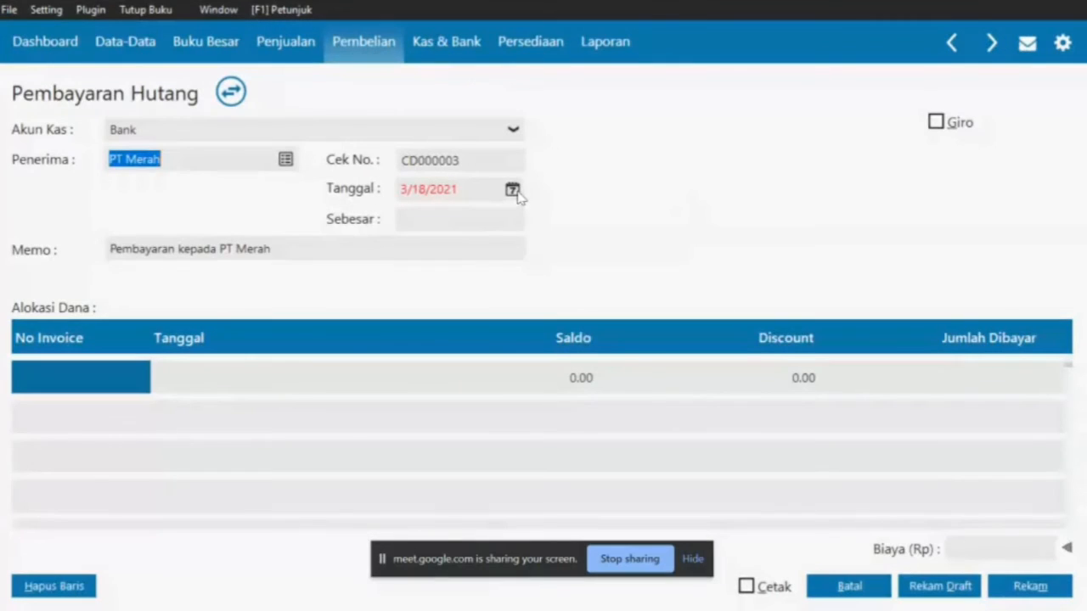
{"action": "left_click", "coordinate": [515, 191]}
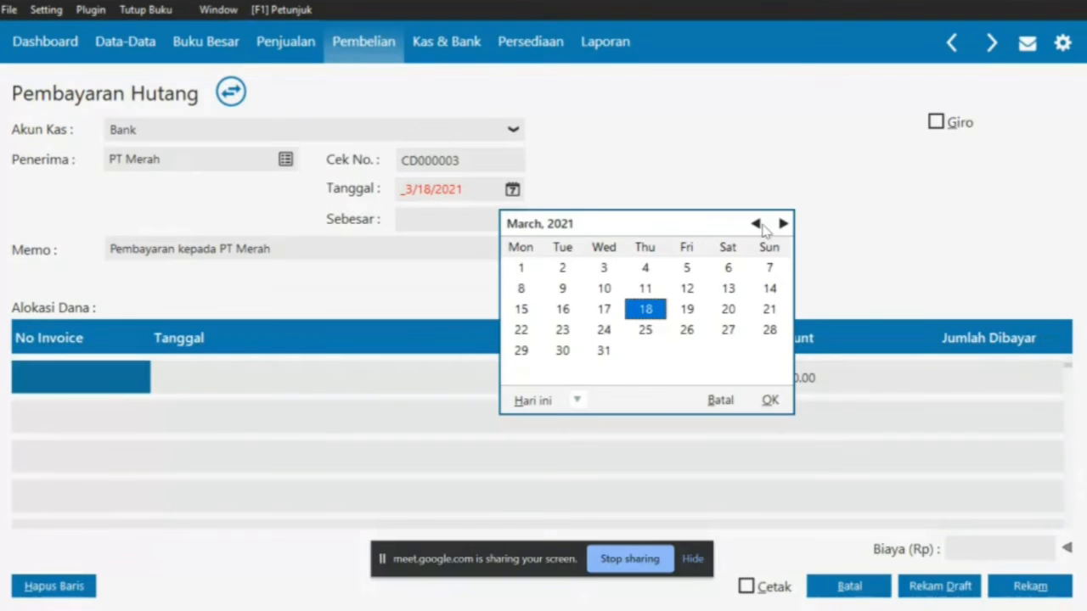
{"action": "double_click", "coordinate": [755, 223]}
{"action": "double_click", "coordinate": [756, 223]}
{"action": "double_click", "coordinate": [756, 224]}
{"action": "double_click", "coordinate": [755, 223]}
{"action": "double_click", "coordinate": [756, 223]}
{"action": "left_click", "coordinate": [755, 224]}
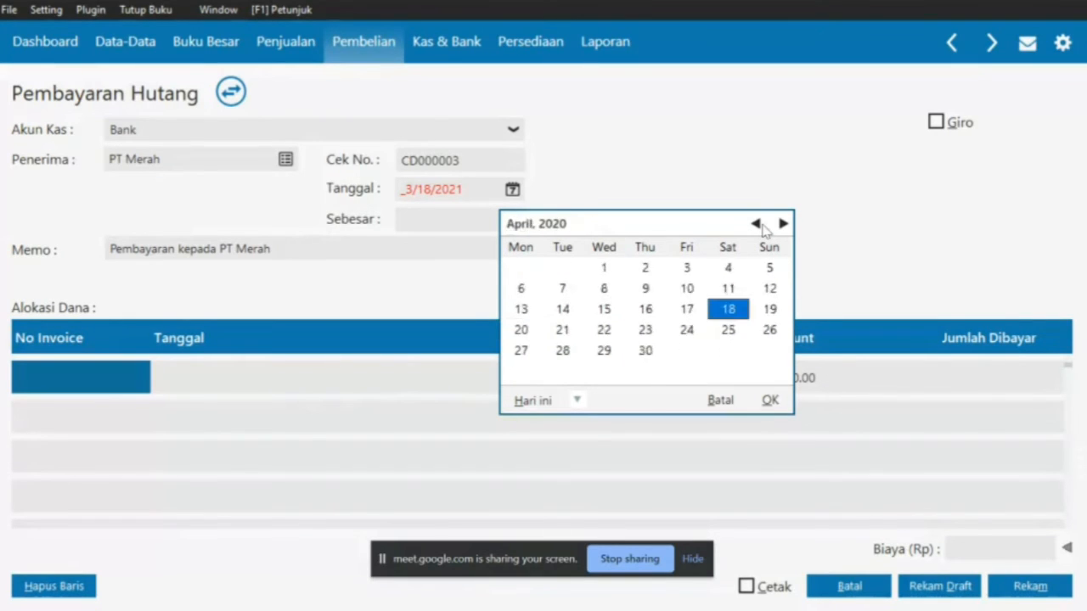
{"action": "double_click", "coordinate": [756, 223]}
{"action": "left_click", "coordinate": [756, 223]}
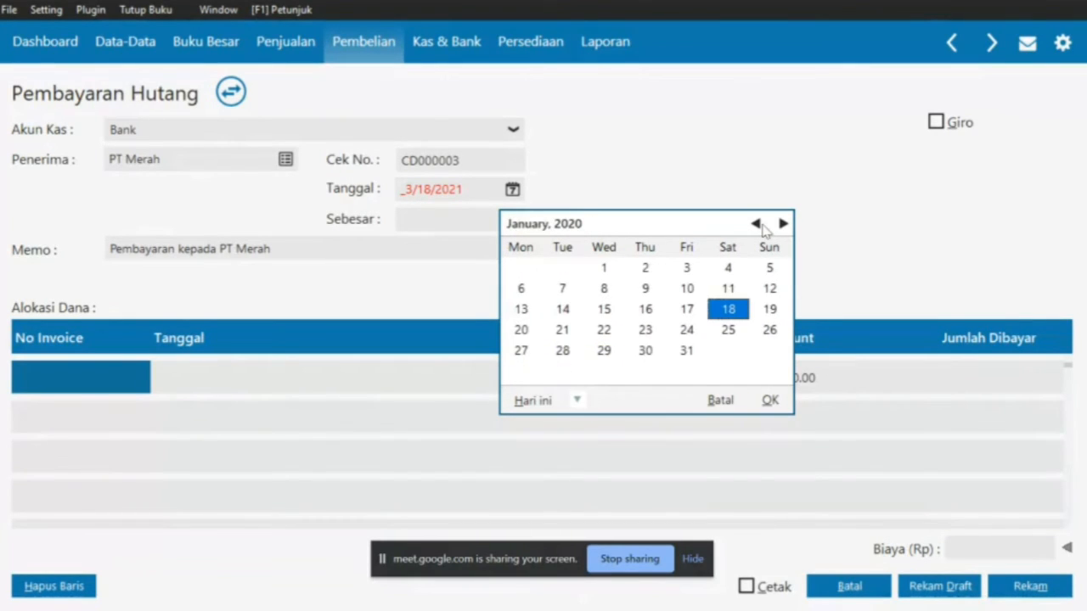
{"action": "left_click", "coordinate": [653, 332]}
{"action": "left_click", "coordinate": [768, 399]}
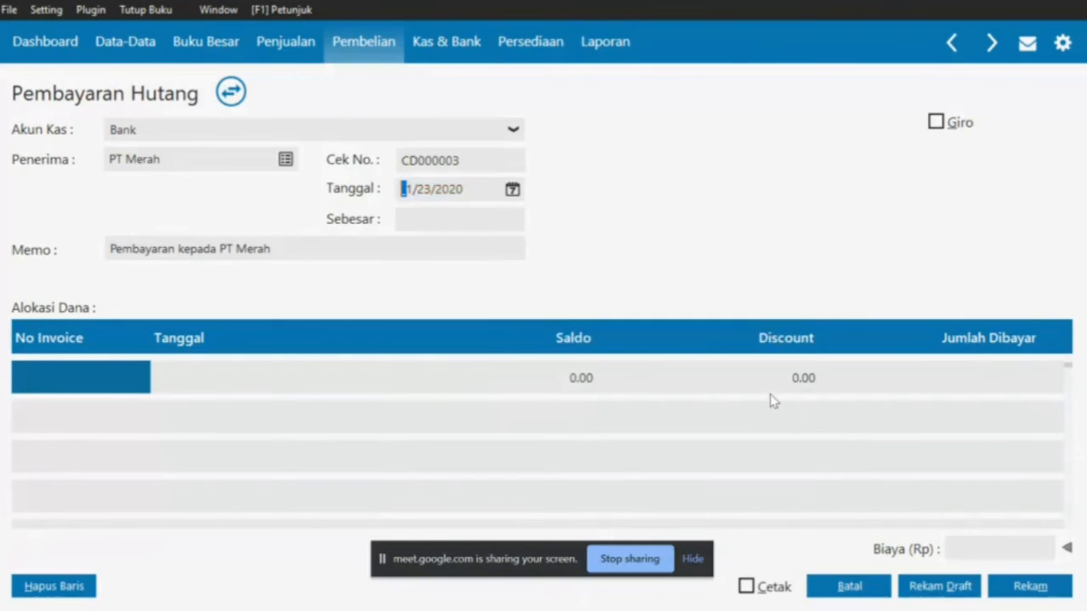
Insert 'Atas Faktur INV-01' before 'kepada' in the payment memo
{"action": "key", "text": "alt+Tab"}
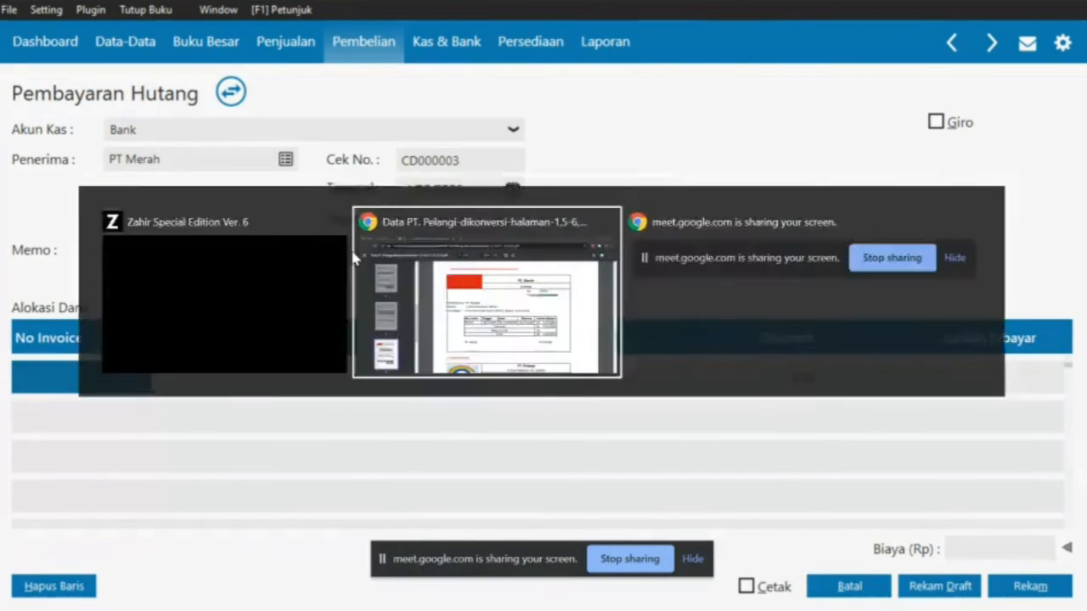
{"action": "key", "text": "alt+Tab"}
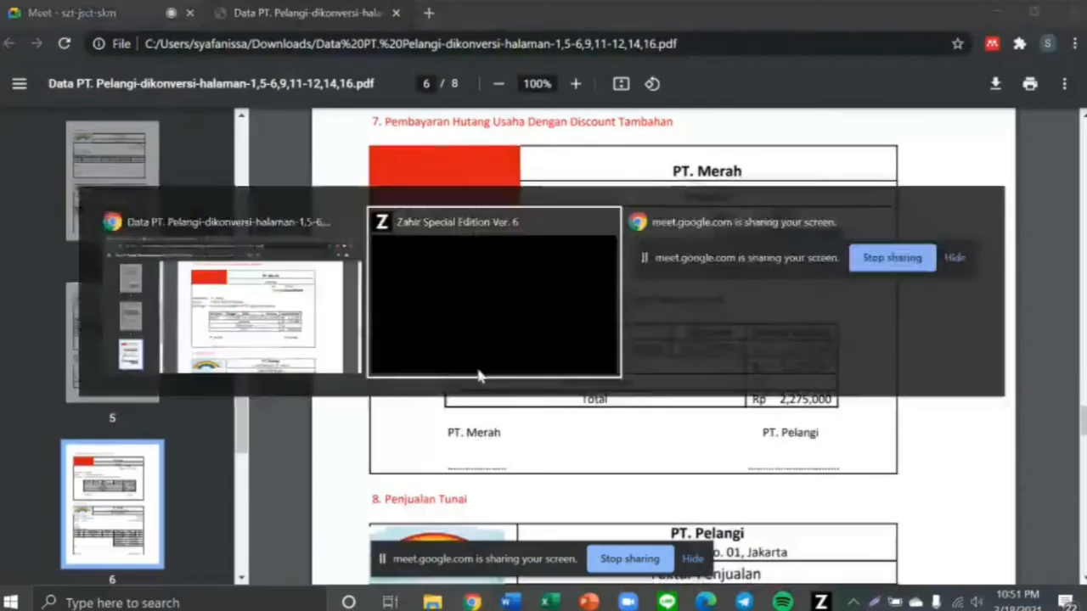
{"action": "left_click", "coordinate": [179, 249]}
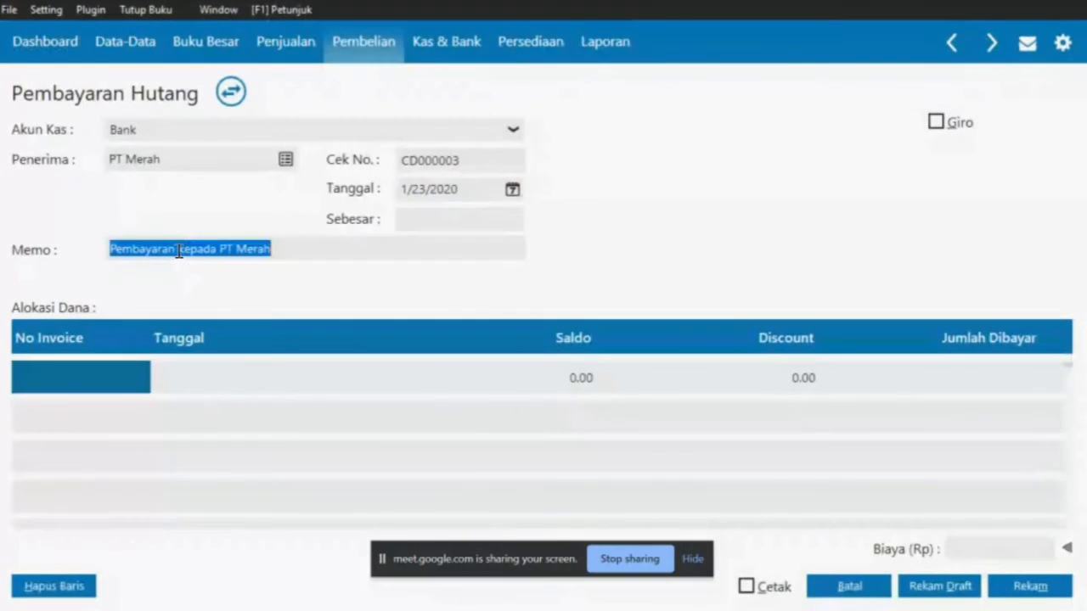
{"action": "double_click", "coordinate": [179, 249]}
{"action": "left_click", "coordinate": [180, 251]}
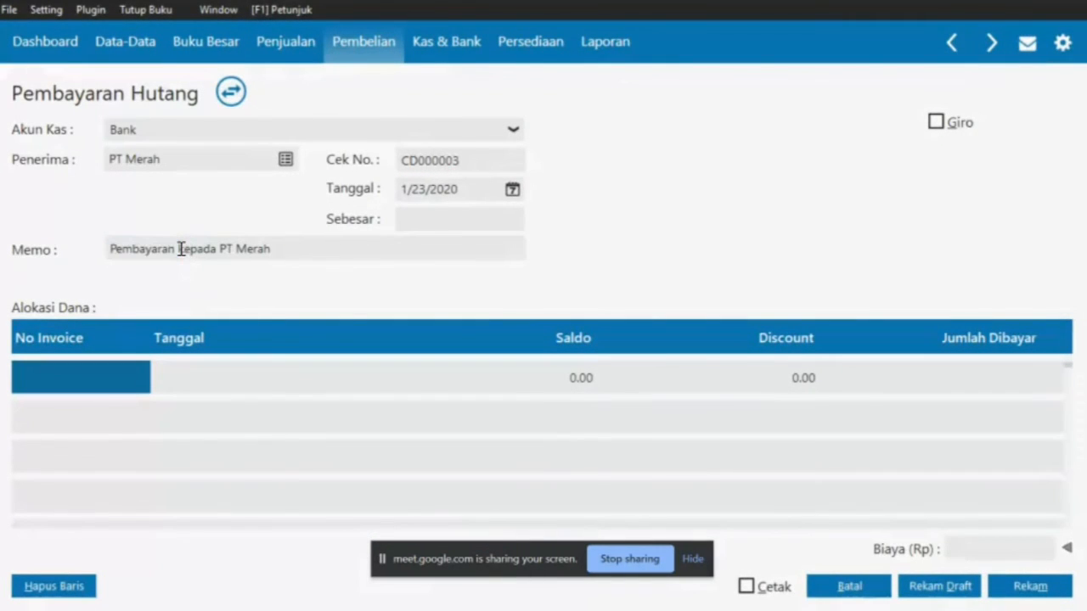
{"action": "key", "text": "alt+Tab"}
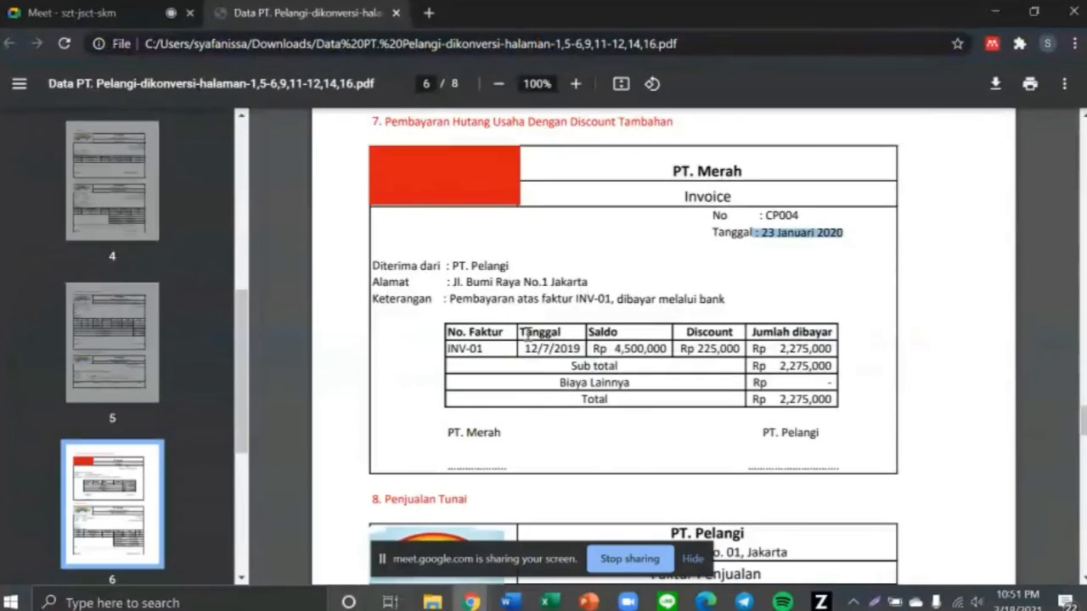
{"action": "left_click_drag", "start_coordinate": [518, 298], "coordinate": [612, 299]}
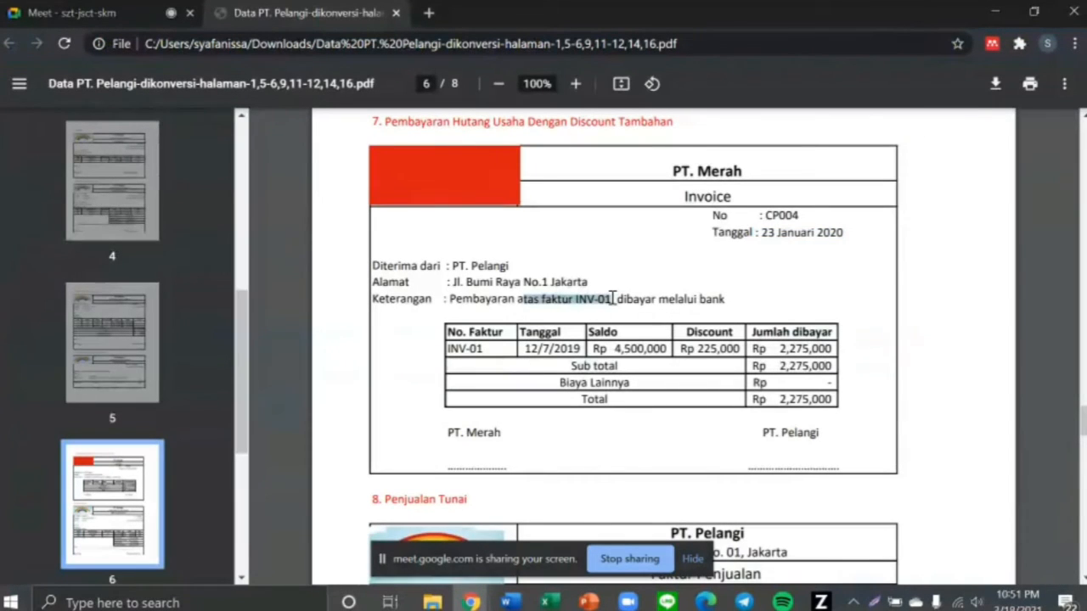
{"action": "key", "text": "alt+Tab"}
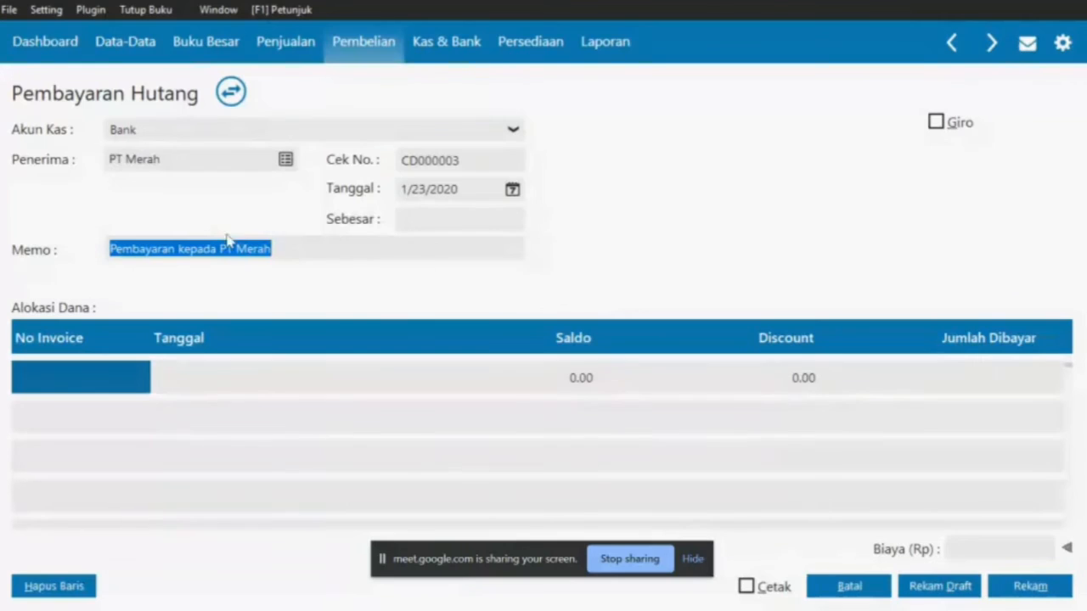
{"action": "left_click", "coordinate": [180, 247]}
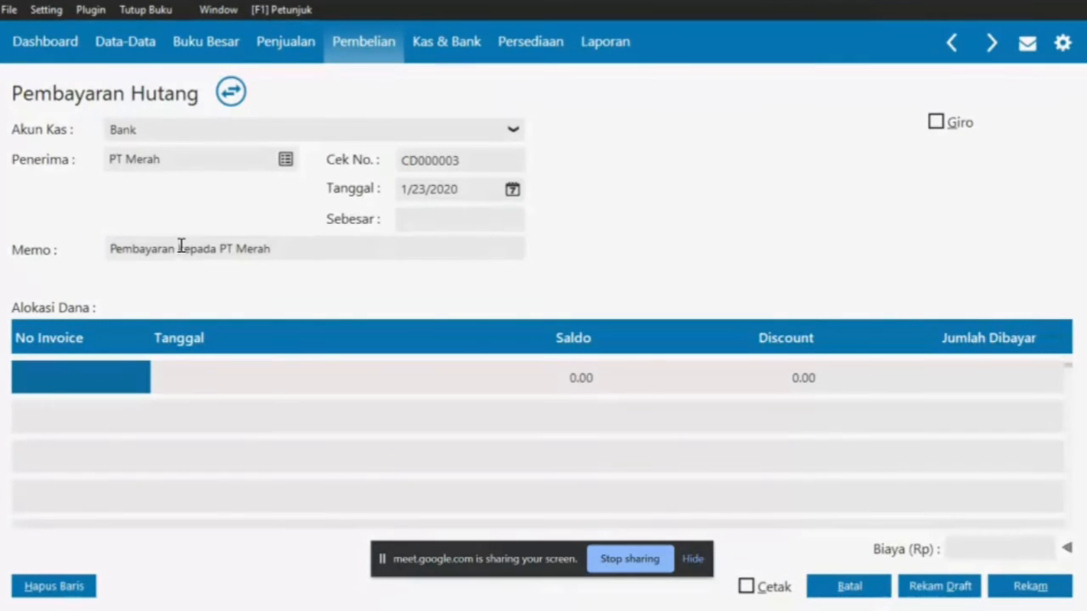
{"action": "type", "text": "Atas Fa"}
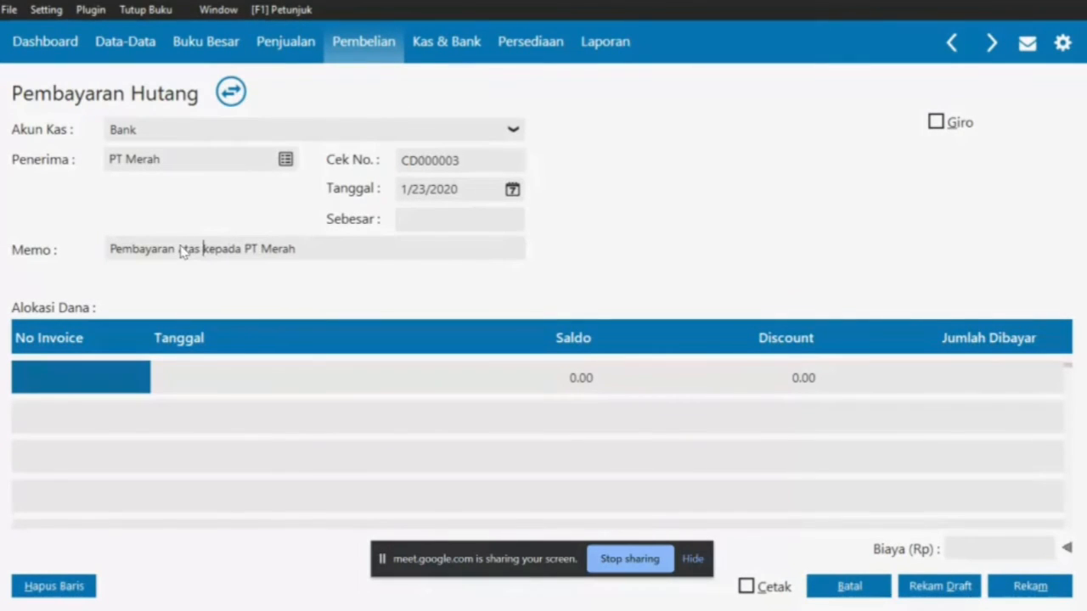
{"action": "type", "text": "ktur "}
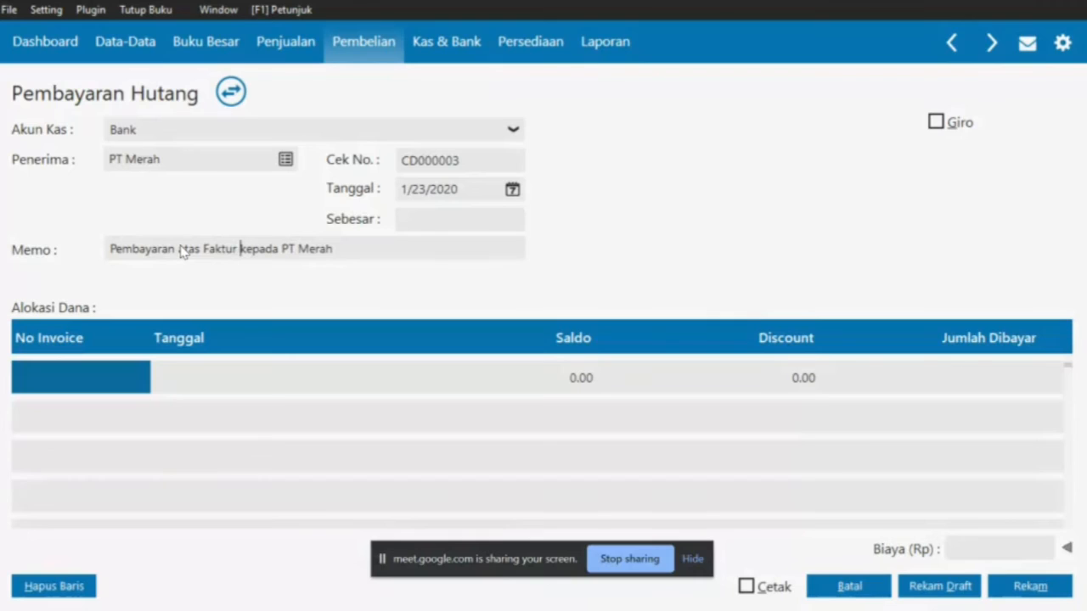
{"action": "type", "text": "INV-01"}
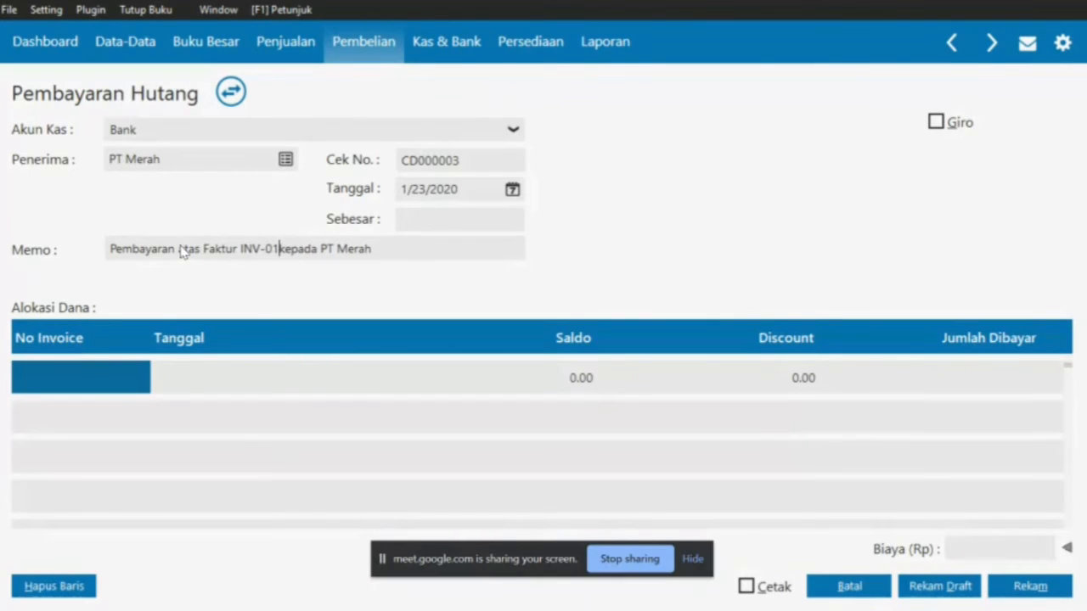
Add invoice INV-01 to the payment and give it a 225,000 discount
{"action": "double_click", "coordinate": [98, 376]}
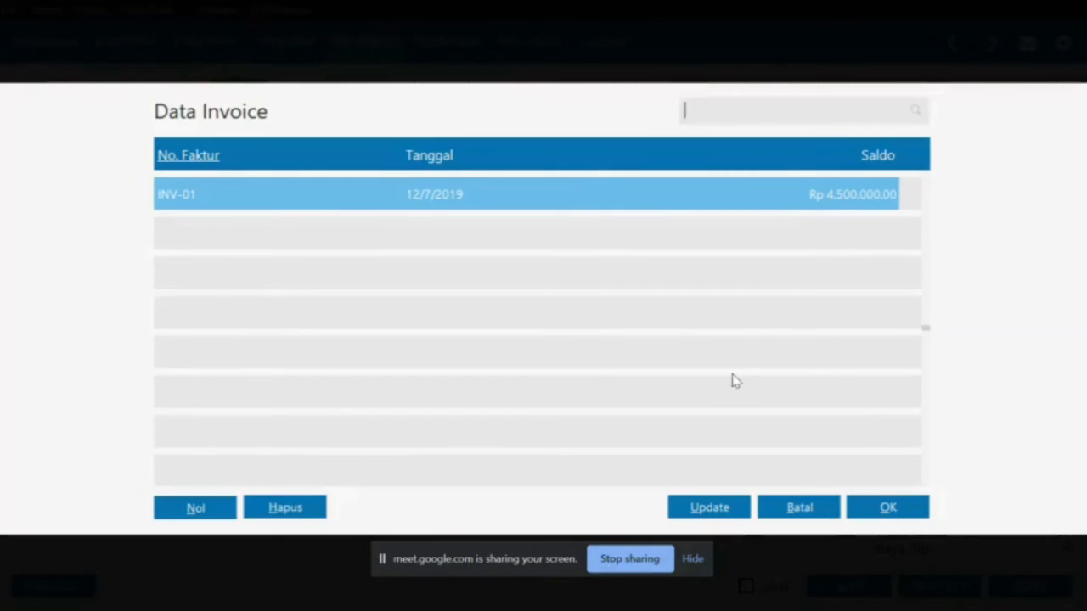
{"action": "left_click", "coordinate": [879, 509]}
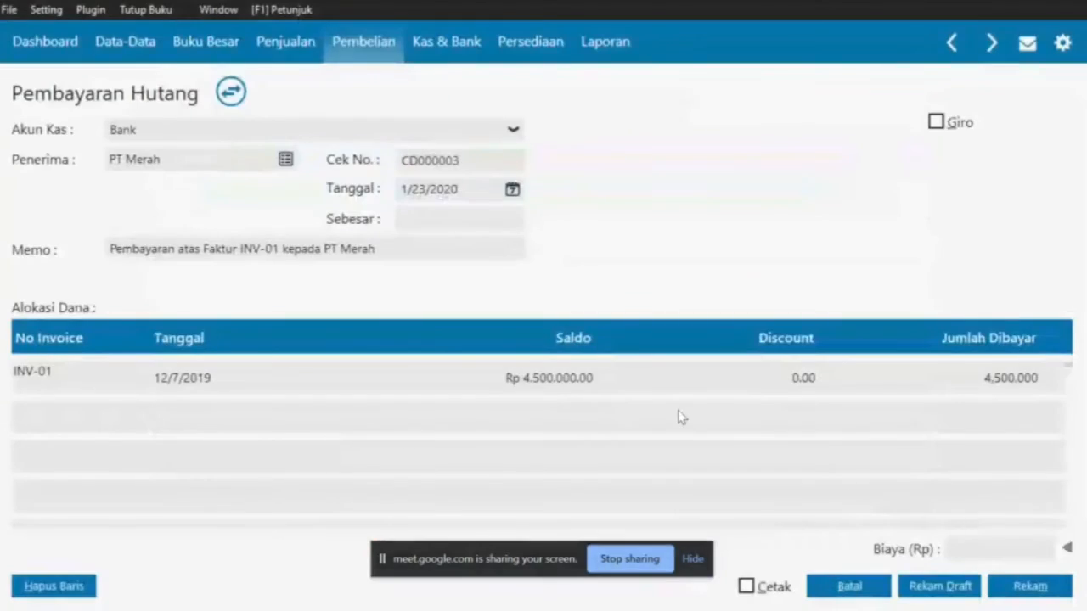
{"action": "key", "text": "alt+Tab"}
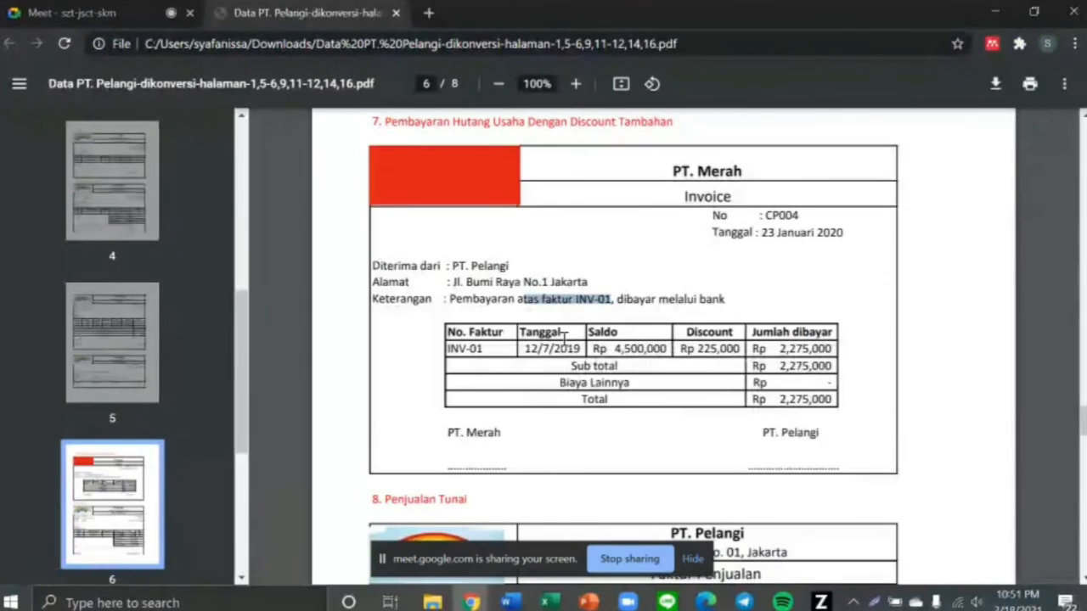
{"action": "left_click_drag", "start_coordinate": [683, 329], "coordinate": [737, 345]}
{"action": "left_click_drag", "start_coordinate": [696, 348], "coordinate": [744, 348]}
{"action": "key", "text": "alt+Tab"}
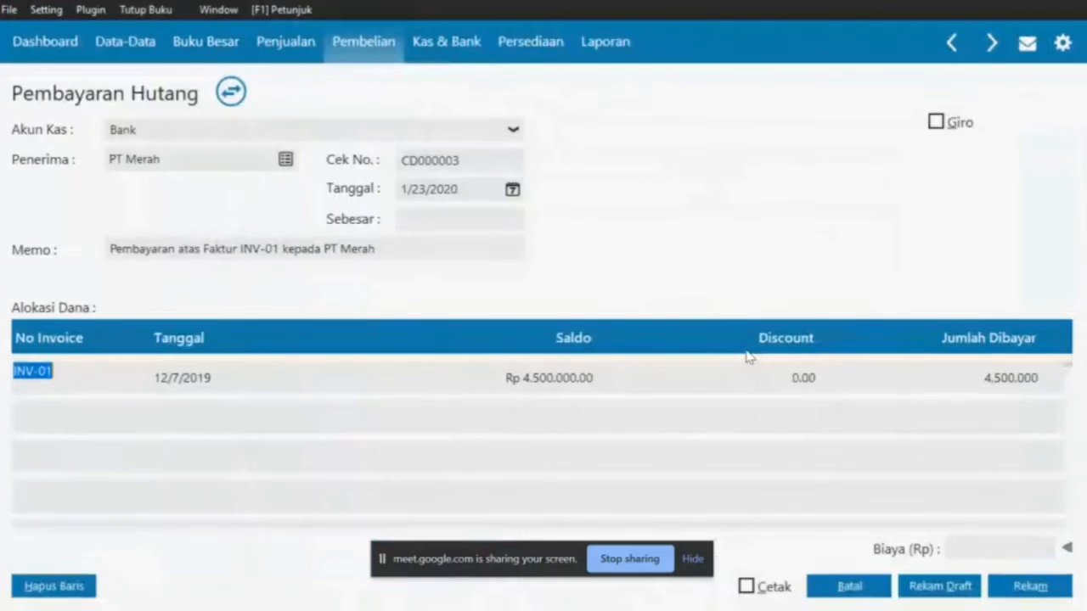
{"action": "left_click", "coordinate": [797, 371]}
{"action": "type", "text": "225000"}
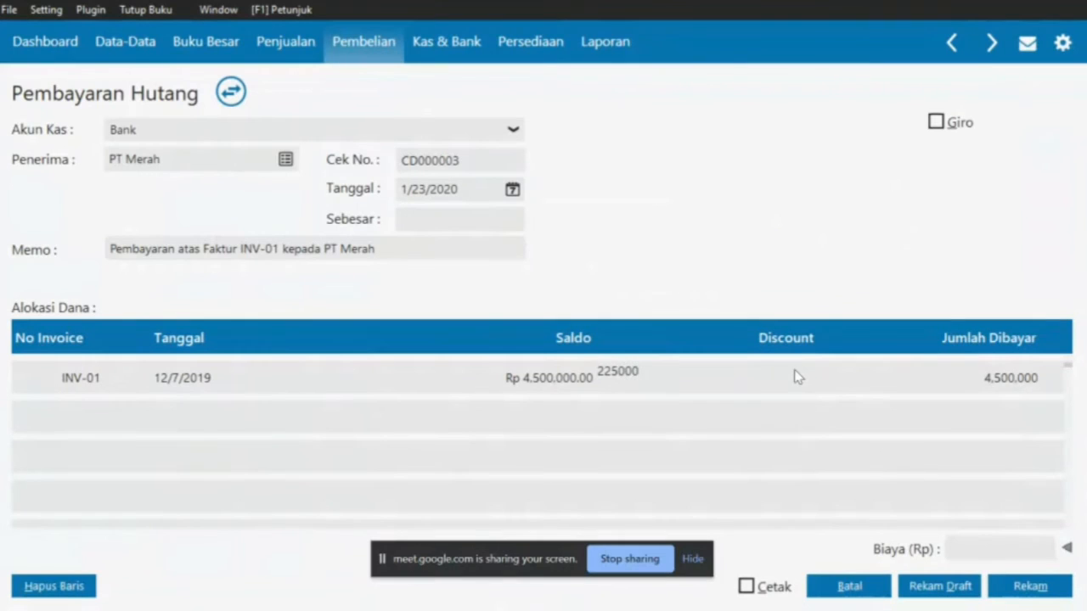
{"action": "type", "text": "5,000"}
{"action": "key", "text": "Return"}
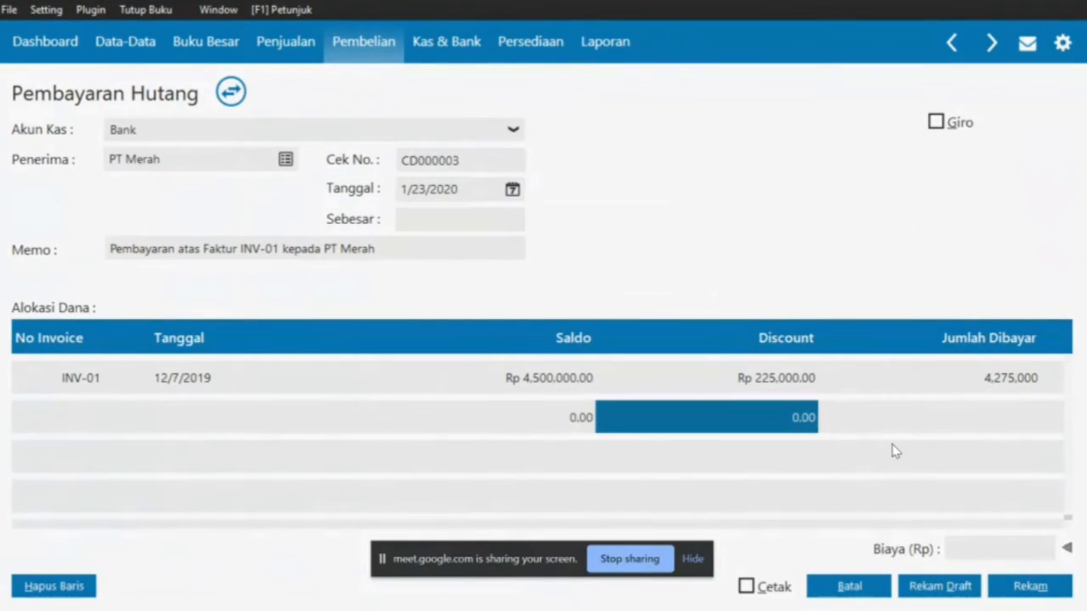
Enter 2,275,000 as the amount paid for INV-01
{"action": "key", "text": "alt+Tab"}
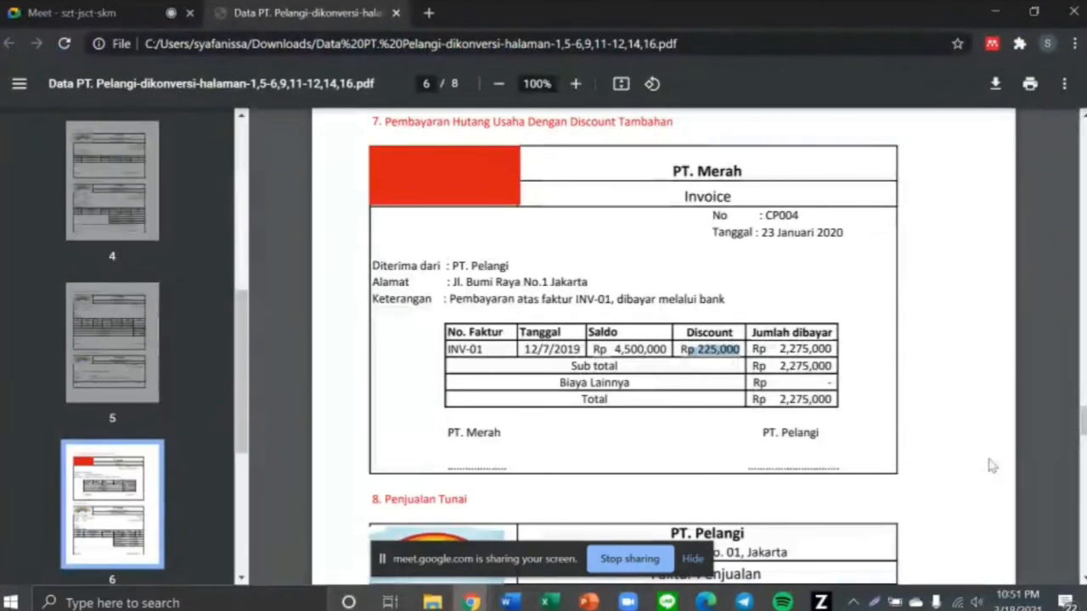
{"action": "left_click_drag", "start_coordinate": [775, 348], "coordinate": [851, 358]}
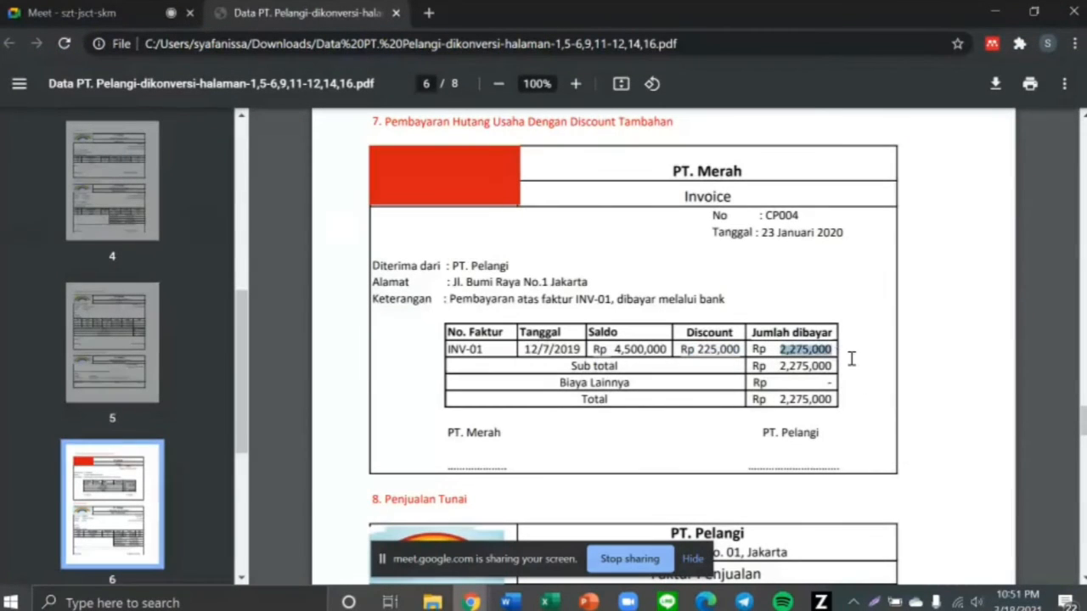
{"action": "key", "text": "alt+Tab"}
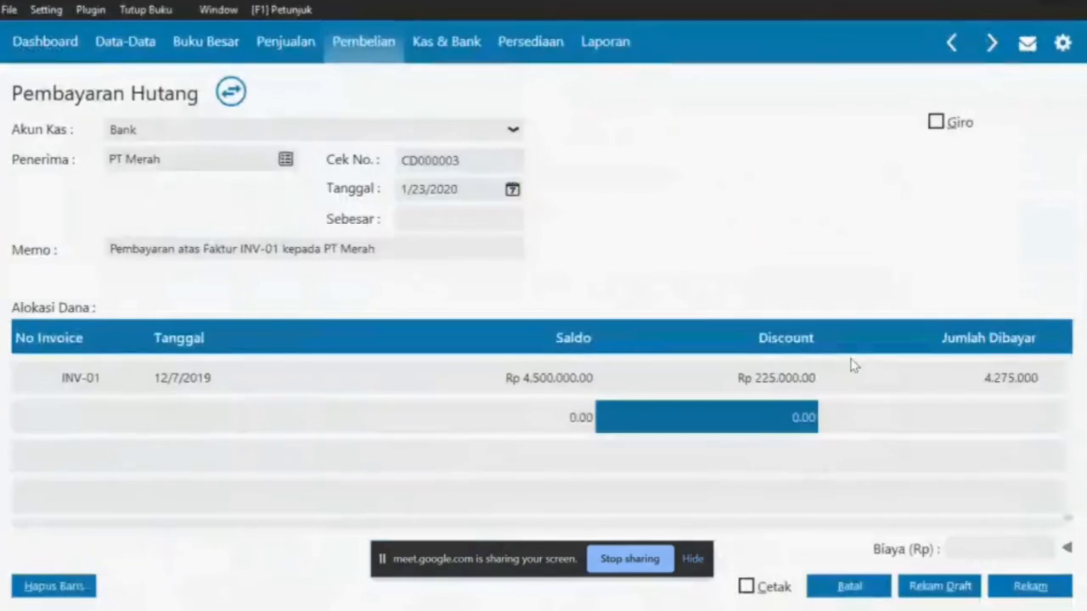
{"action": "left_click", "coordinate": [962, 374]}
{"action": "type", "text": "2,2"}
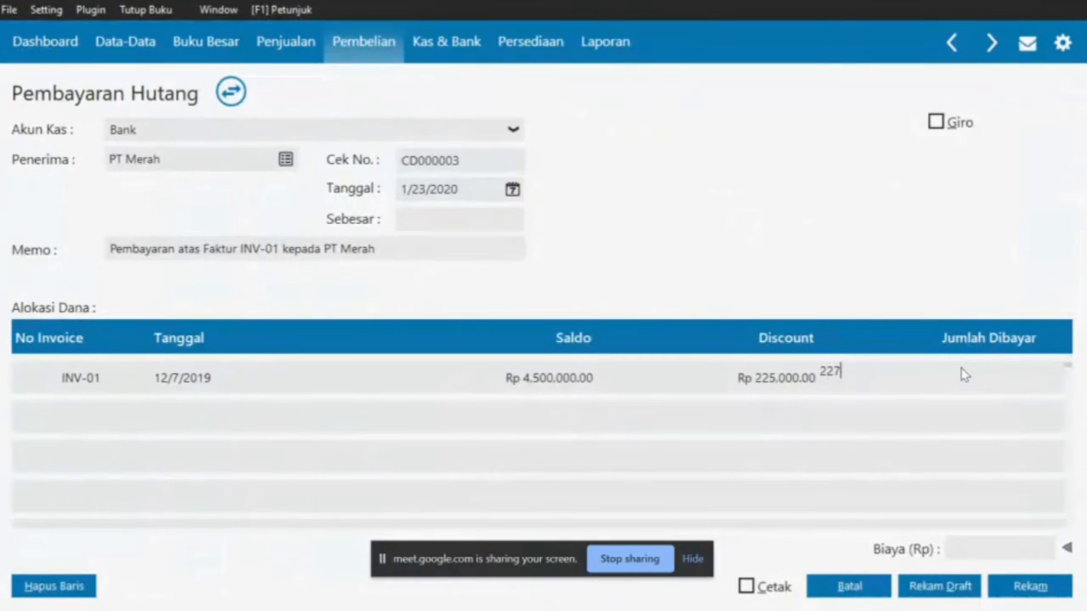
{"action": "type", "text": "75.000"}
{"action": "key", "text": "Return"}
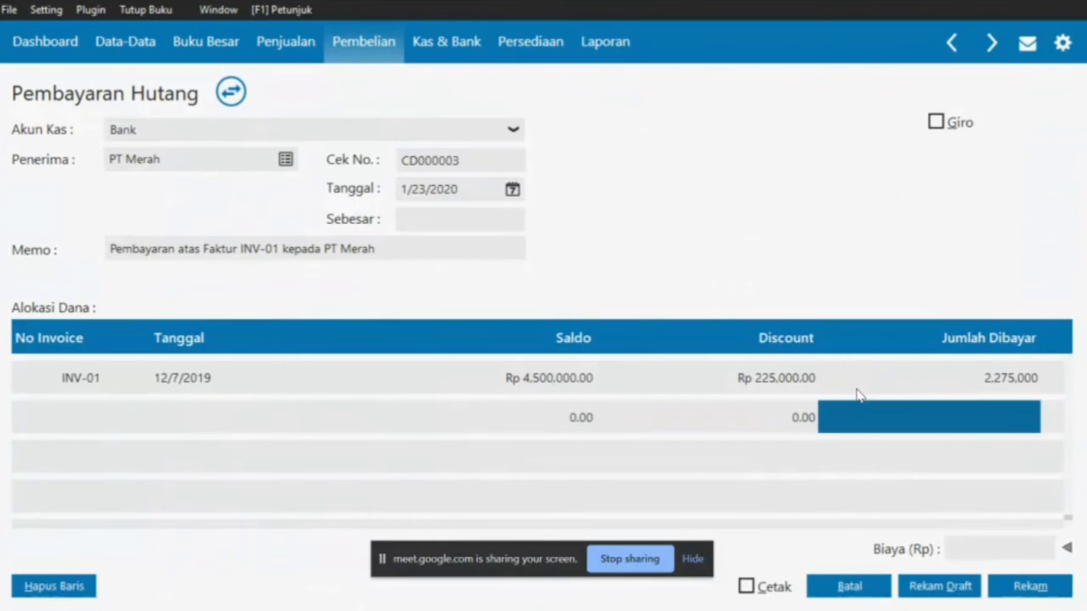
Fill the Rp 2,275,000 payment total and save the PT Merah payment
{"action": "key", "text": "alt+Tab"}
{"action": "key", "text": "alt+Tab"}
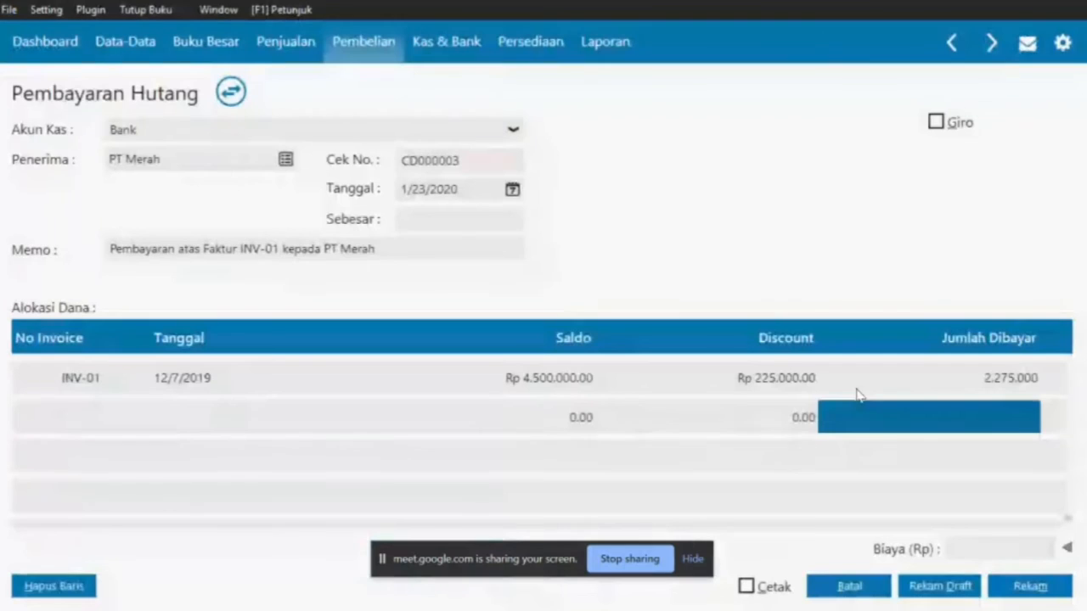
{"action": "left_click", "coordinate": [437, 219]}
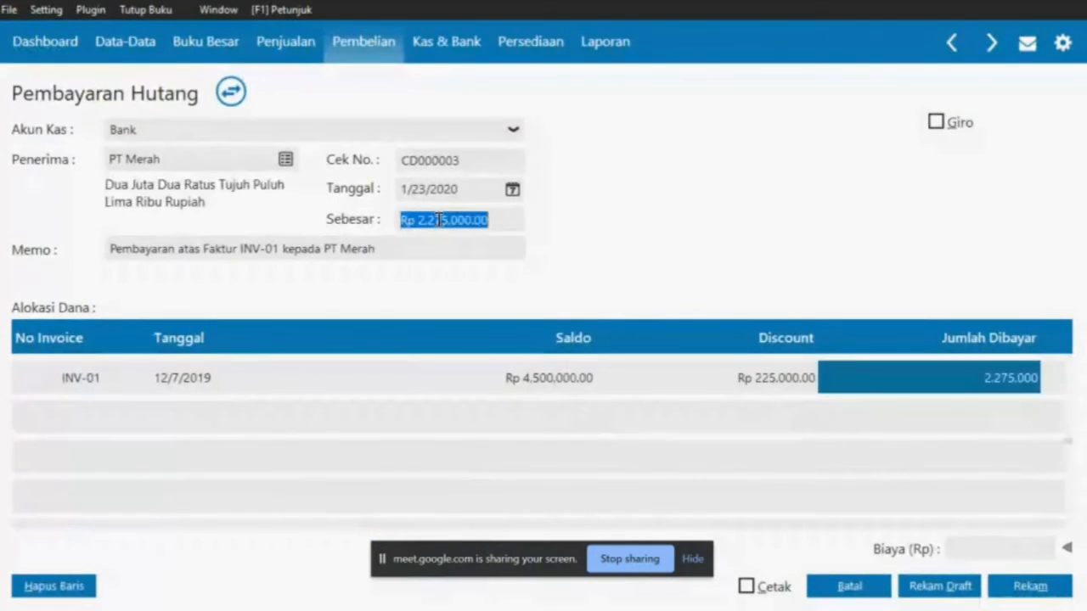
{"action": "key", "text": "Tab"}
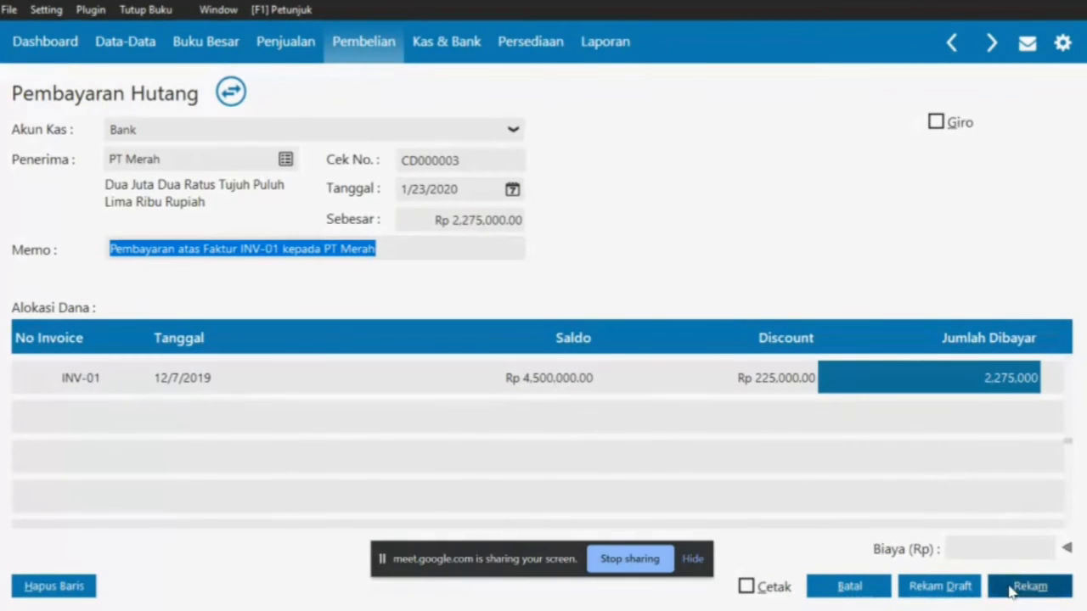
{"action": "key", "text": "alt+Tab"}
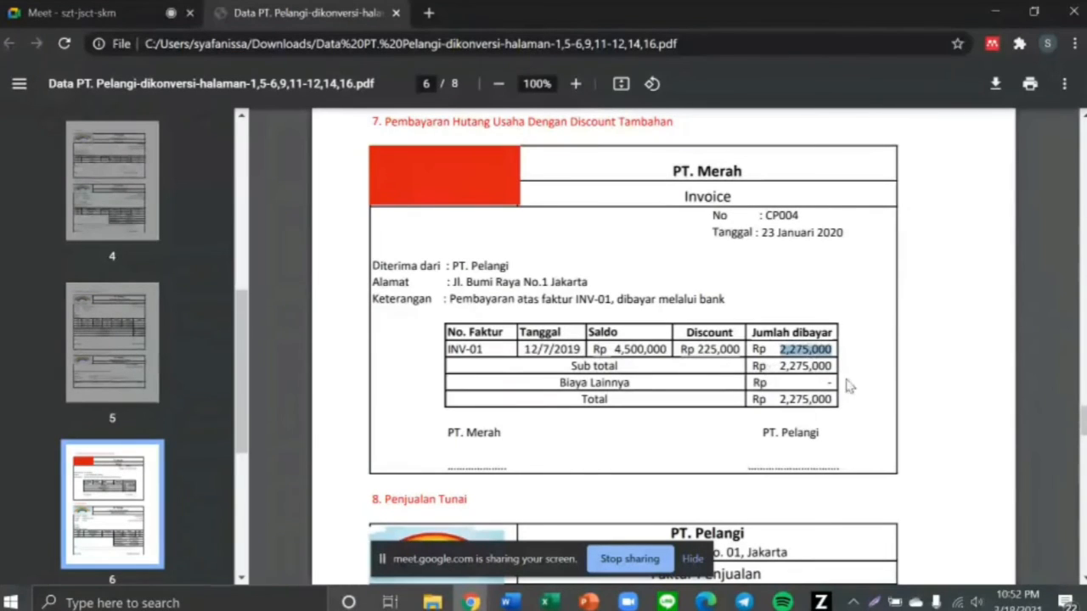
{"action": "key", "text": "alt+Tab"}
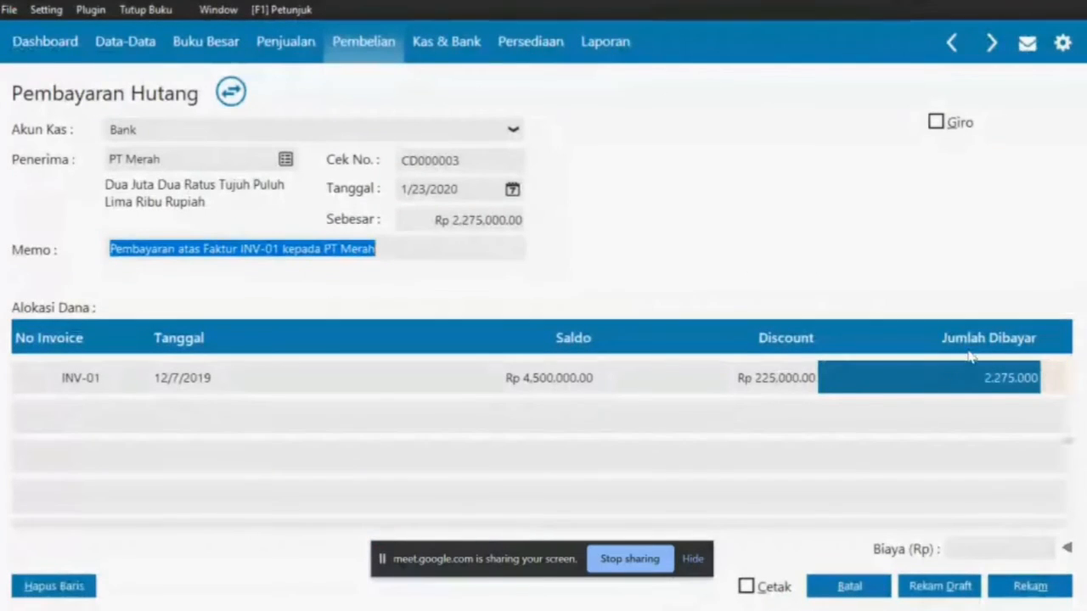
{"action": "left_click", "coordinate": [1030, 594]}
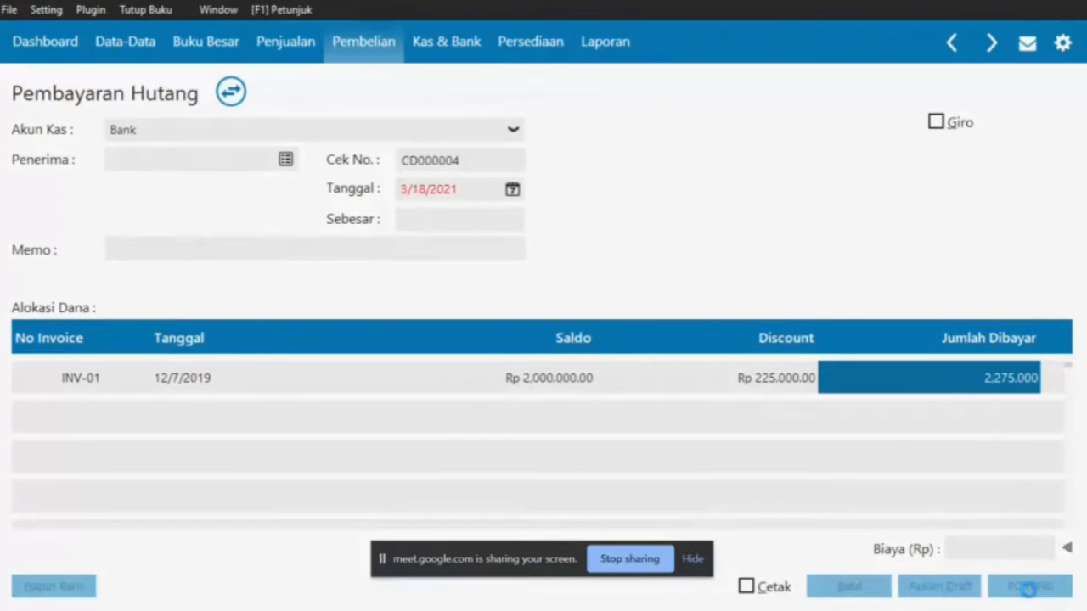
Start a new sales invoice and select the customer shown on the reference invoice
{"action": "left_click", "coordinate": [876, 594]}
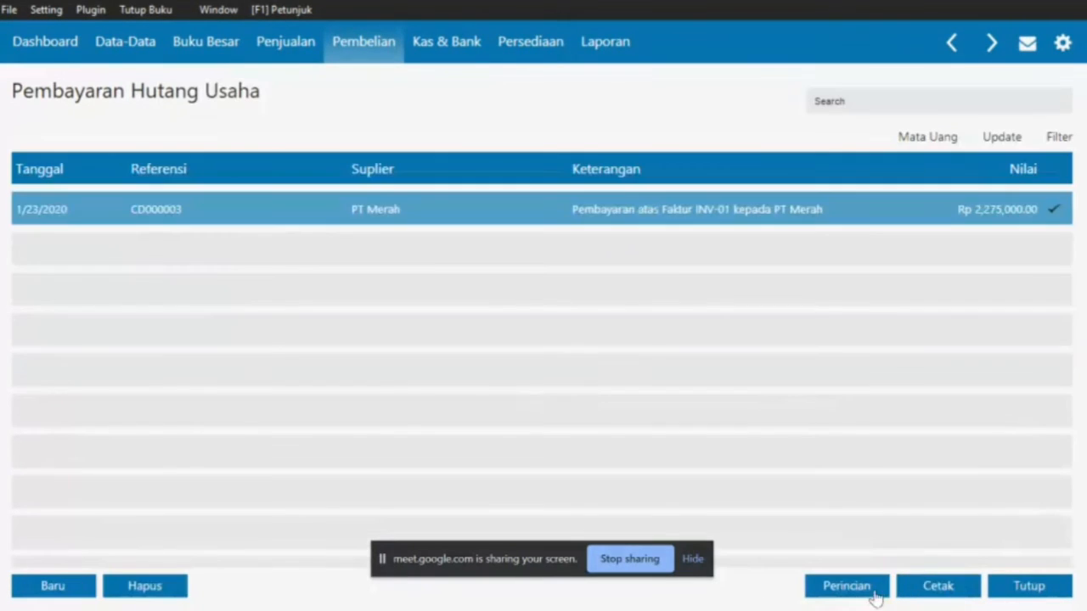
{"action": "key", "text": "alt+Tab"}
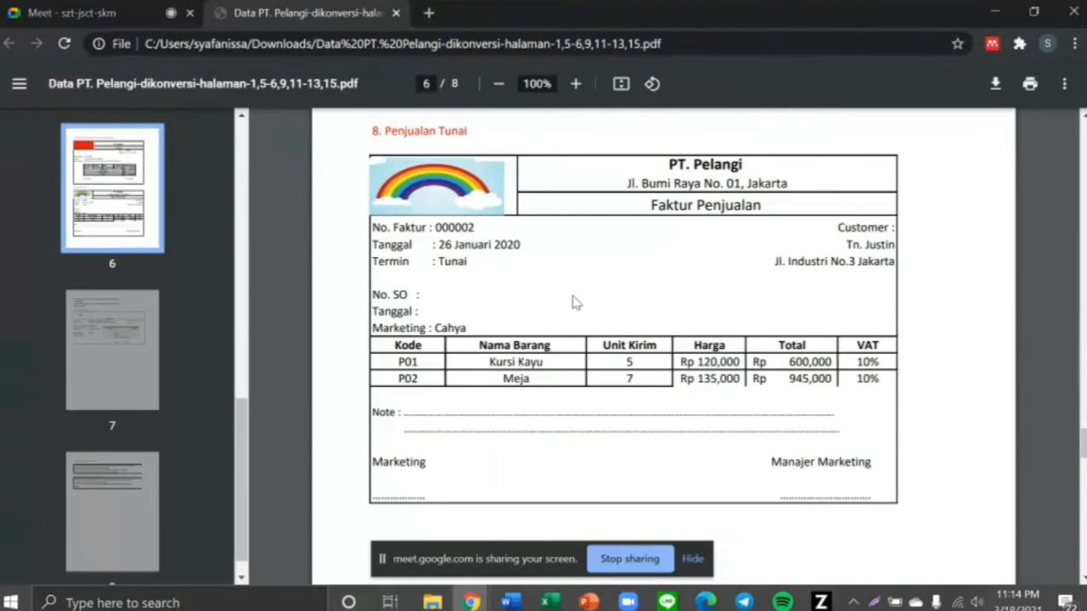
{"action": "key", "text": "alt+Tab"}
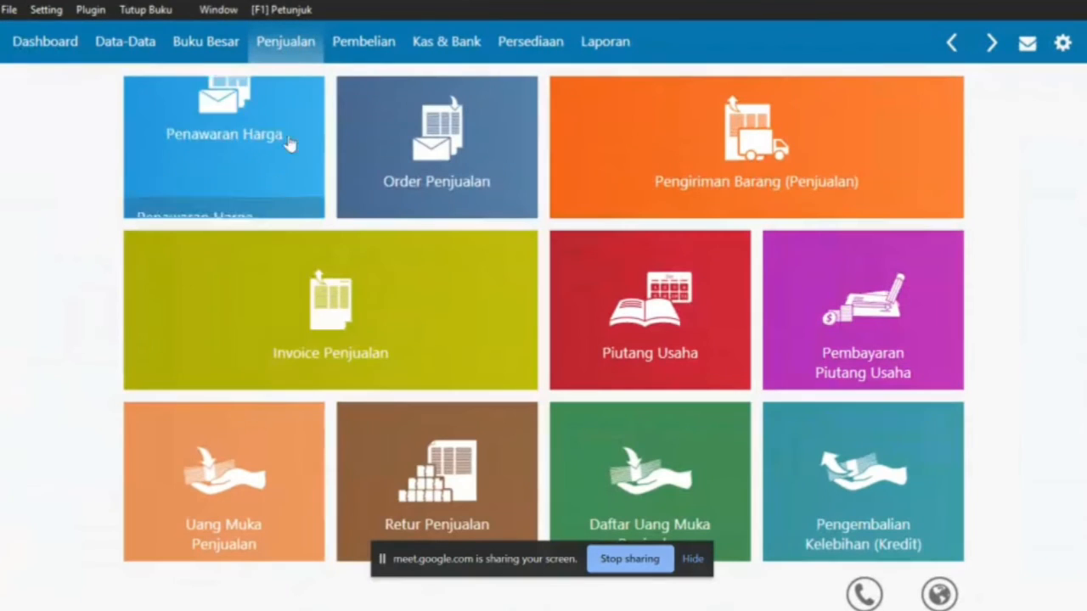
{"action": "left_click", "coordinate": [310, 303]}
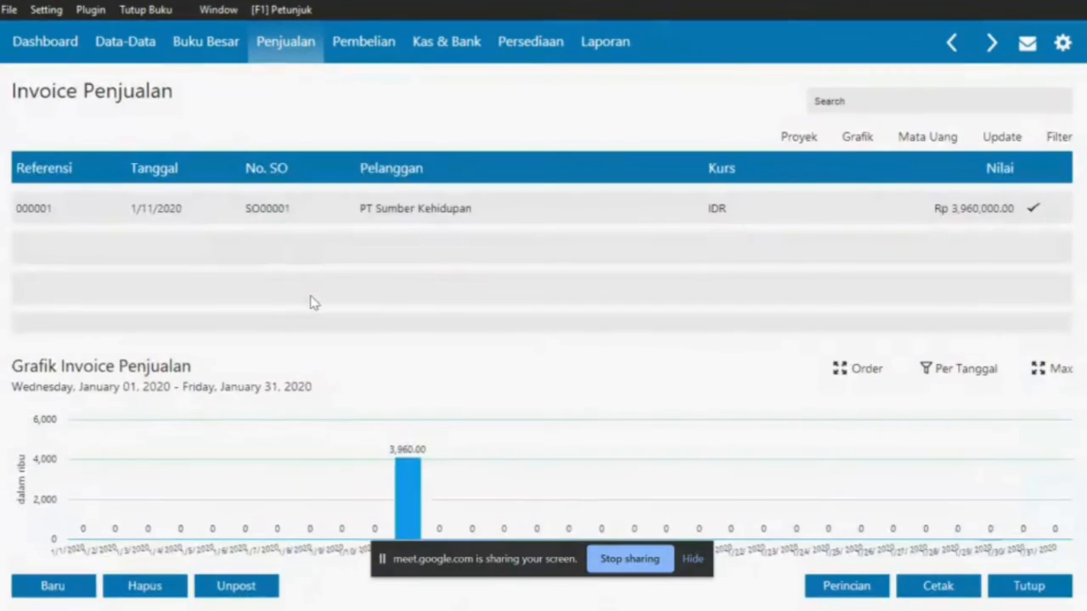
{"action": "left_click", "coordinate": [22, 587]}
{"action": "left_click", "coordinate": [172, 145]}
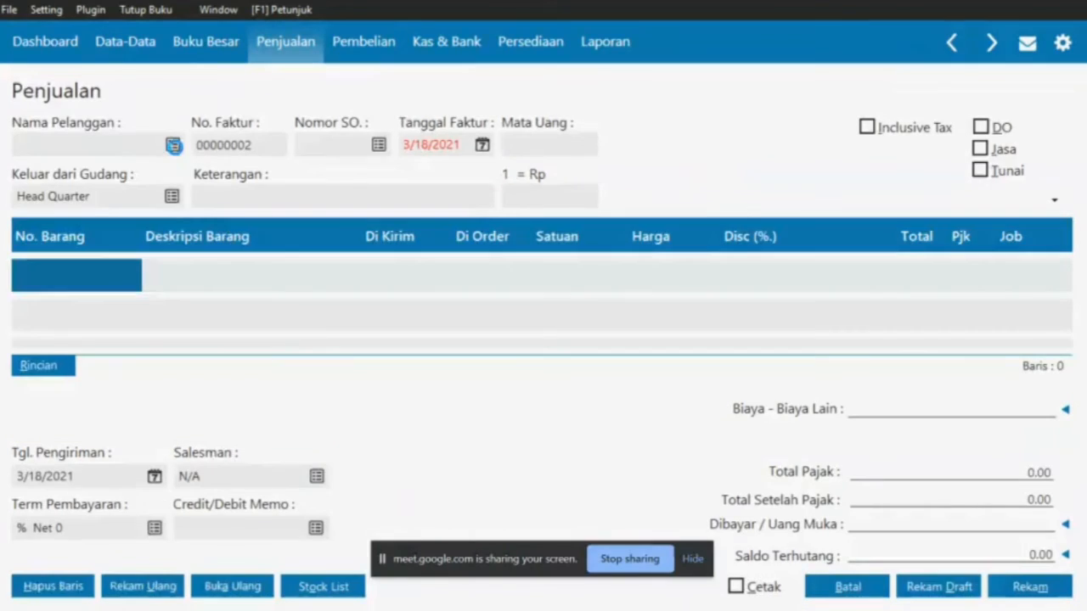
{"action": "key", "text": "alt+Tab"}
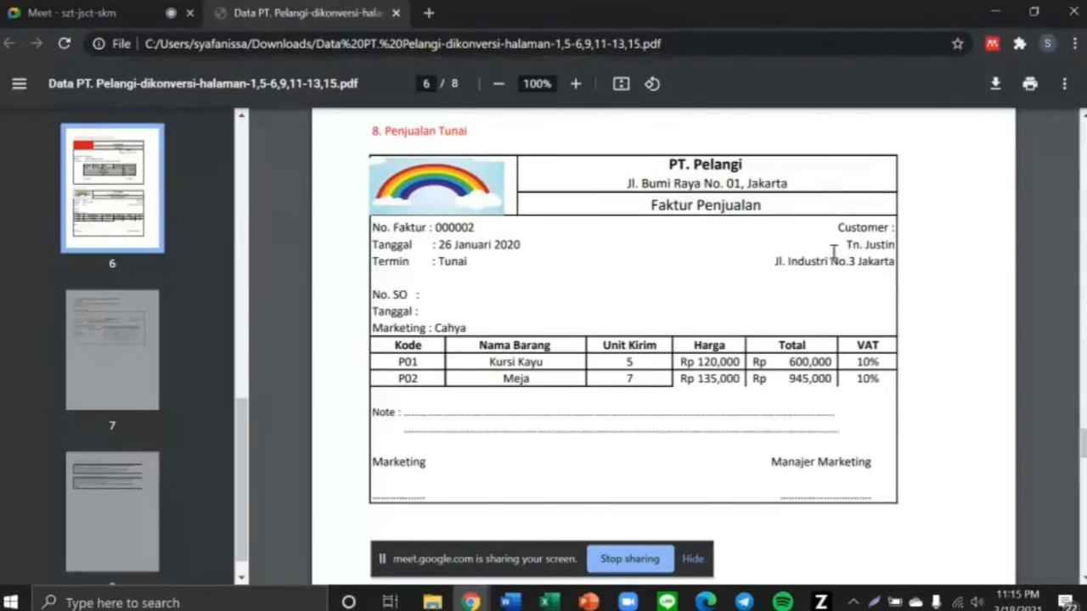
{"action": "left_click_drag", "start_coordinate": [833, 252], "coordinate": [897, 286]}
{"action": "key", "text": "alt+Tab"}
{"action": "left_click", "coordinate": [616, 350]}
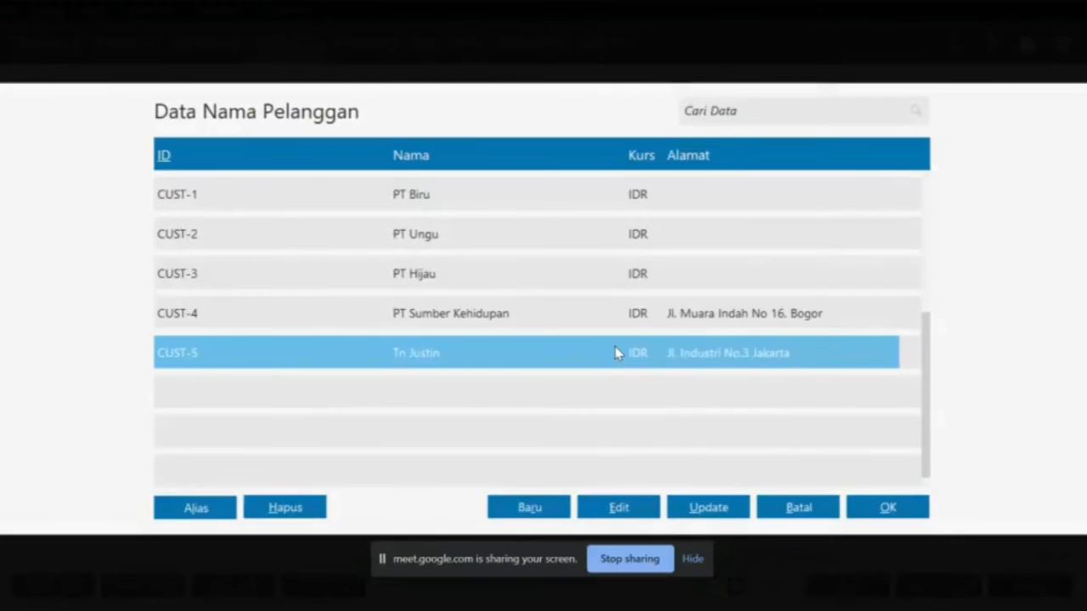
{"action": "double_click", "coordinate": [616, 350]}
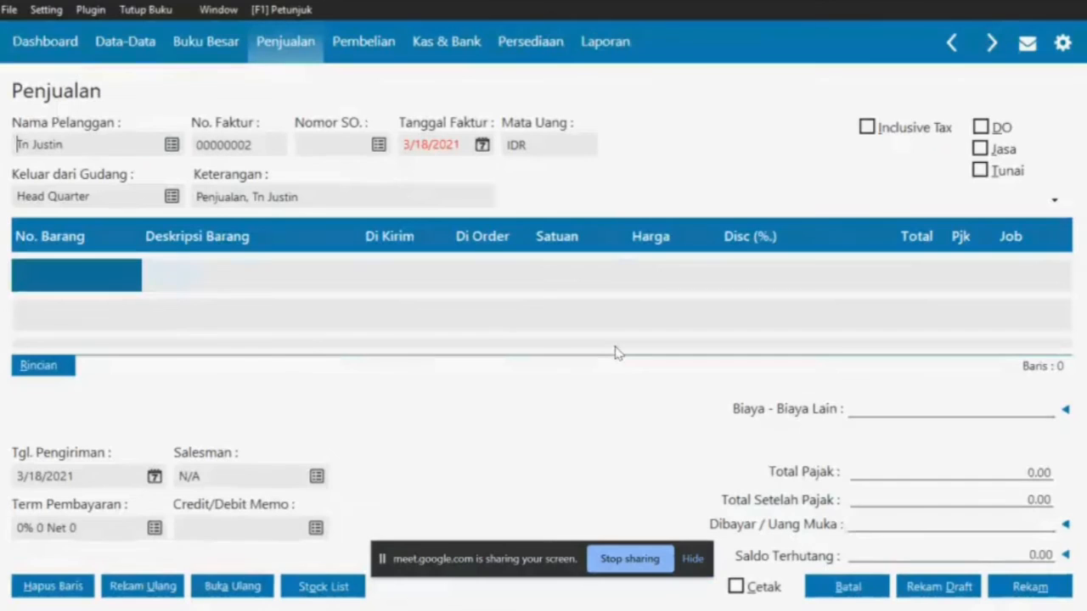
Change the invoice number to 000002
{"action": "double_click", "coordinate": [214, 145]}
{"action": "key", "text": "alt+Tab"}
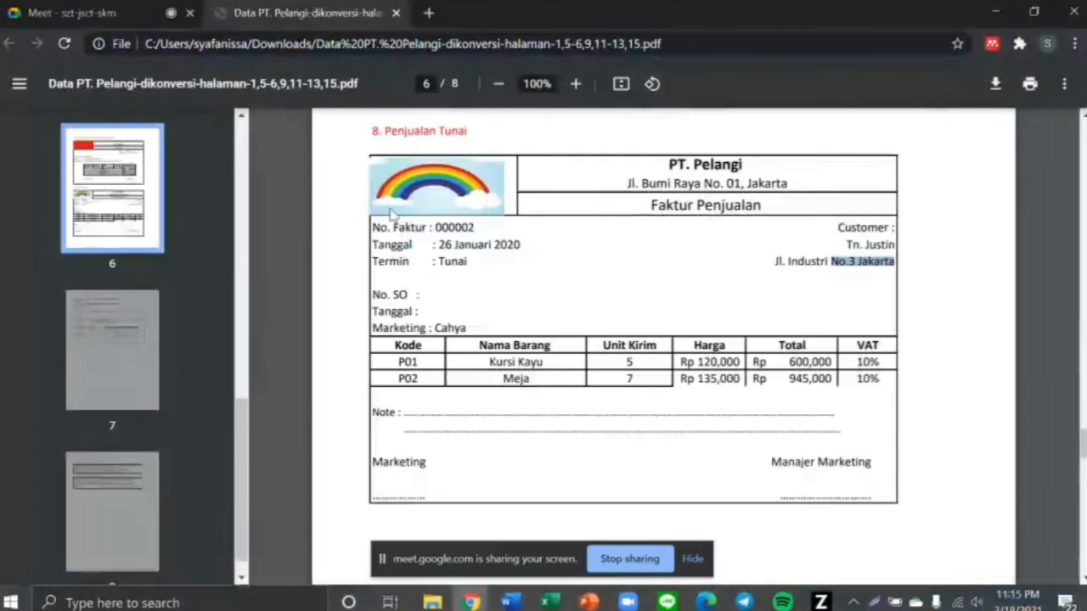
{"action": "left_click", "coordinate": [430, 226]}
{"action": "left_click_drag", "start_coordinate": [431, 227], "coordinate": [481, 228]}
{"action": "key", "text": "alt+Tab"}
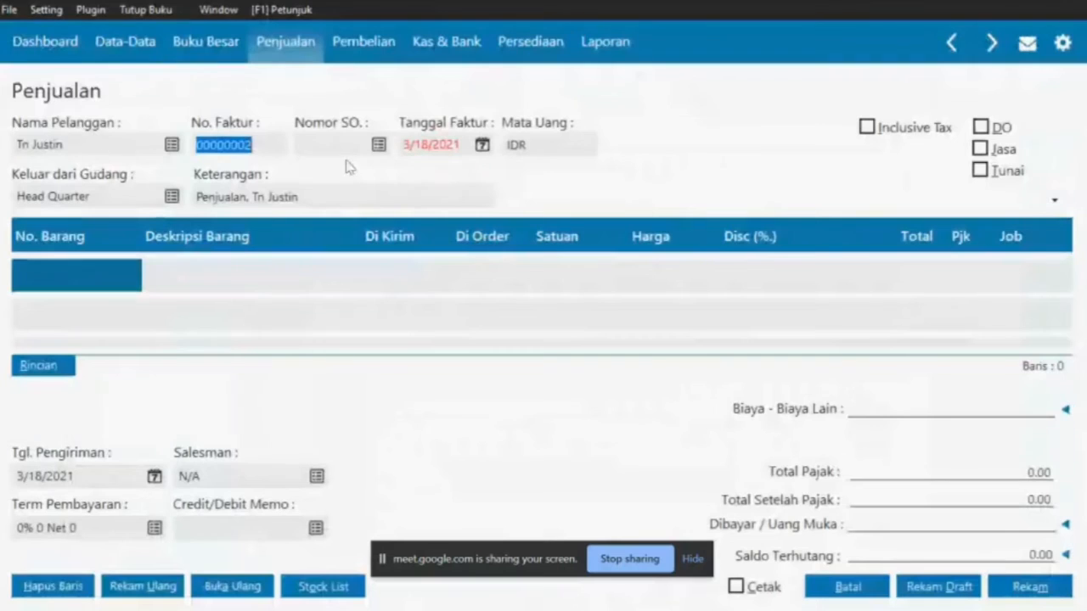
{"action": "left_click", "coordinate": [206, 146]}
{"action": "double_click", "coordinate": [206, 146]}
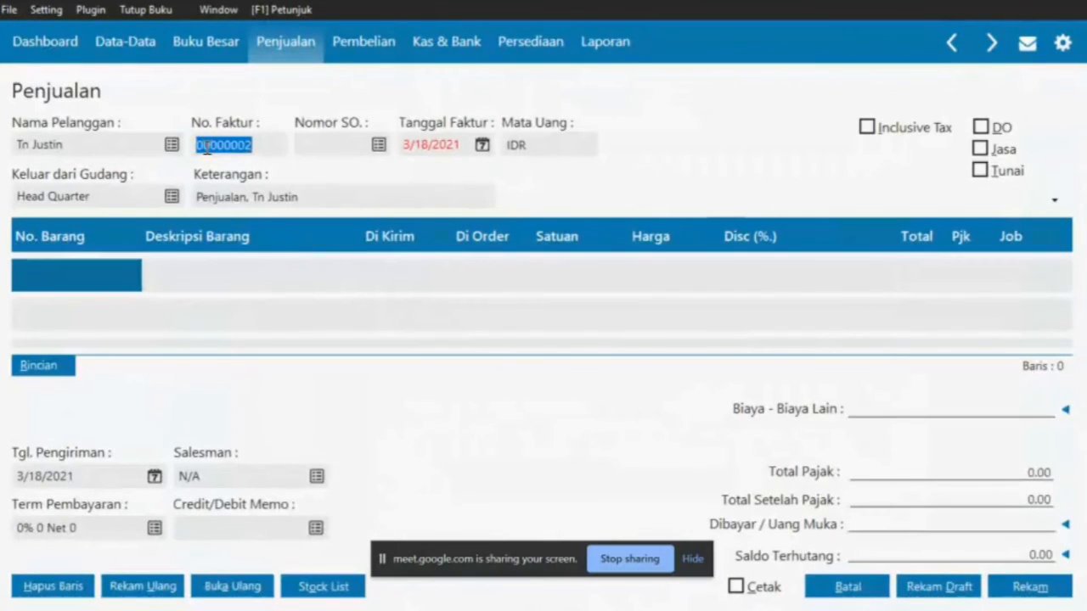
{"action": "left_click", "coordinate": [206, 146]}
{"action": "key", "text": "BackSpace"}
{"action": "key", "text": "BackSpace"}
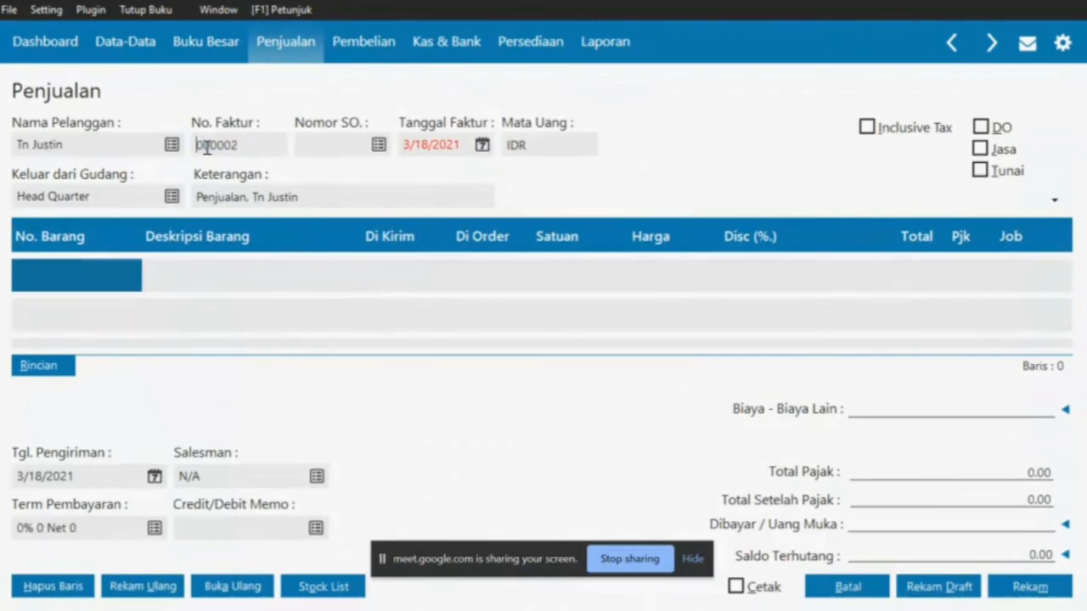
Set the invoice date to 1/26/2020 and bring up the inventory list for the first line
{"action": "left_click", "coordinate": [481, 146]}
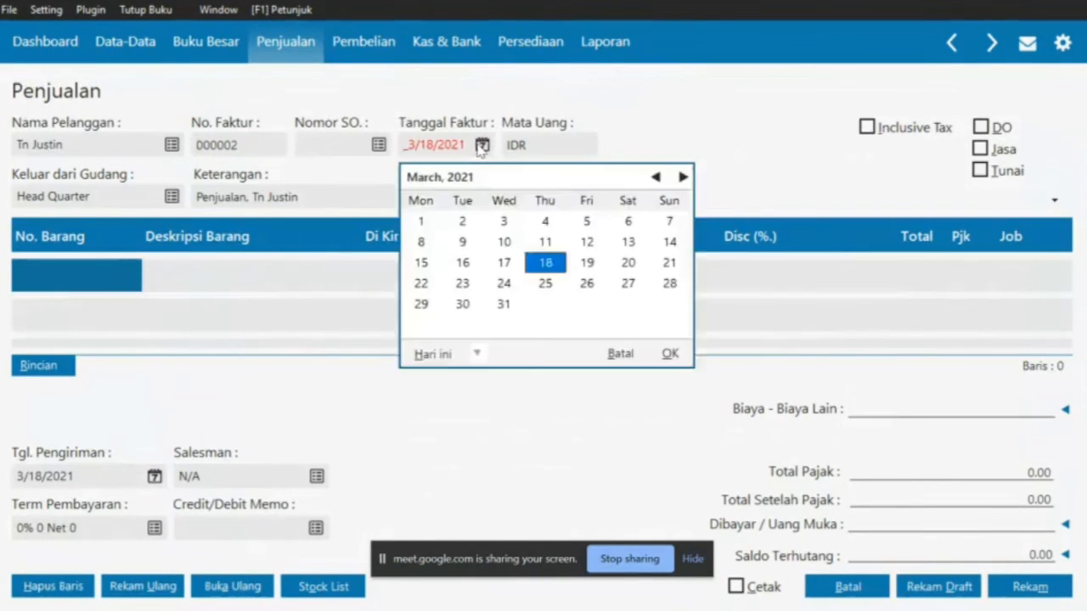
{"action": "key", "text": "alt+Tab"}
{"action": "left_click_drag", "start_coordinate": [440, 245], "coordinate": [519, 245]}
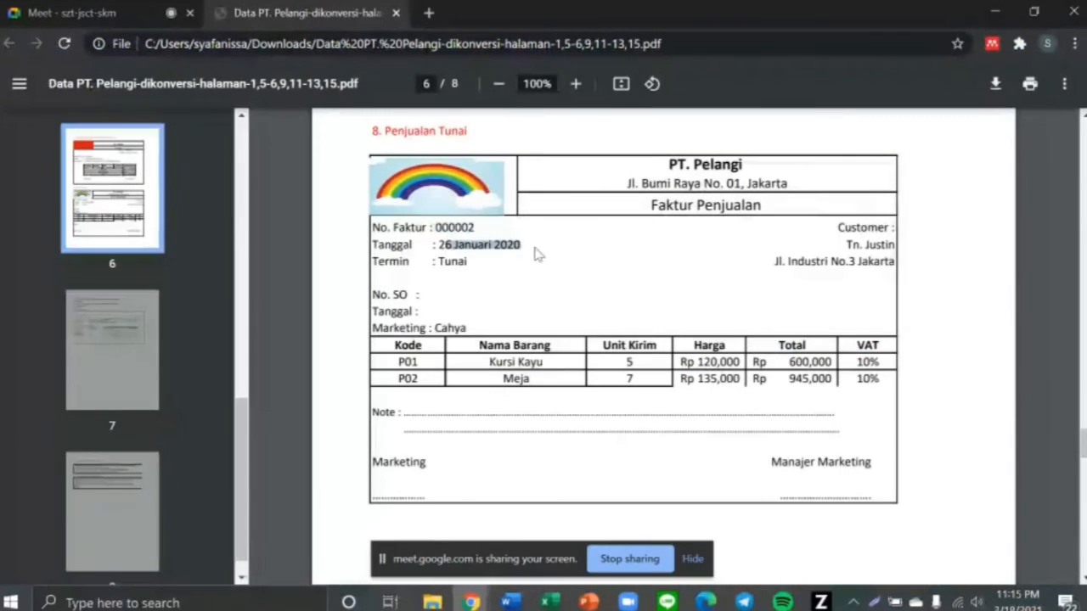
{"action": "key", "text": "alt+Tab"}
{"action": "left_click", "coordinate": [656, 177]}
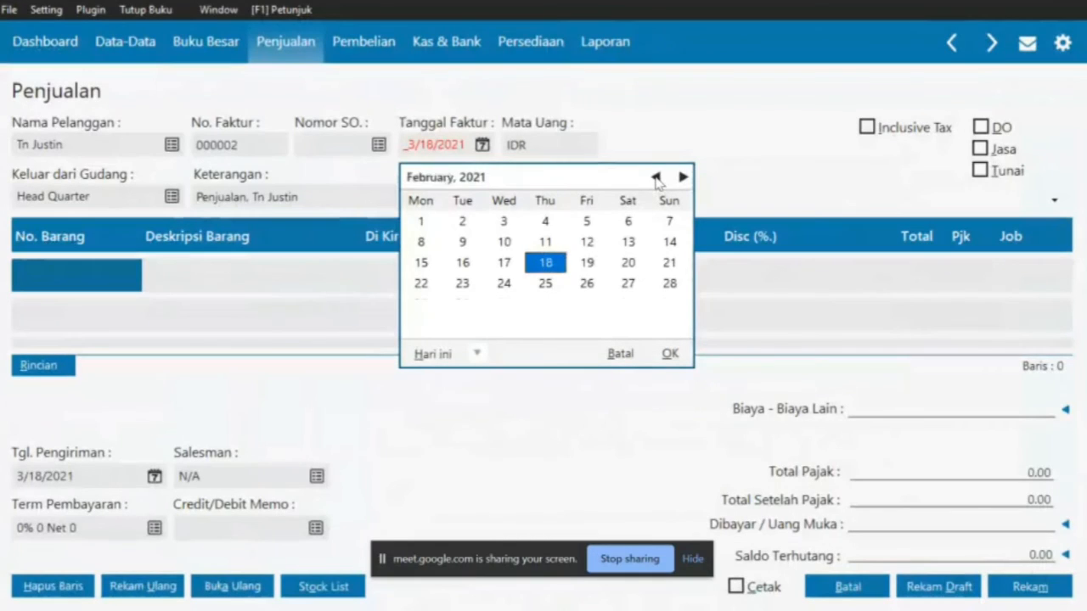
{"action": "double_click", "coordinate": [656, 178]}
{"action": "double_click", "coordinate": [656, 177]}
{"action": "triple_click", "coordinate": [657, 178]}
{"action": "double_click", "coordinate": [656, 178]}
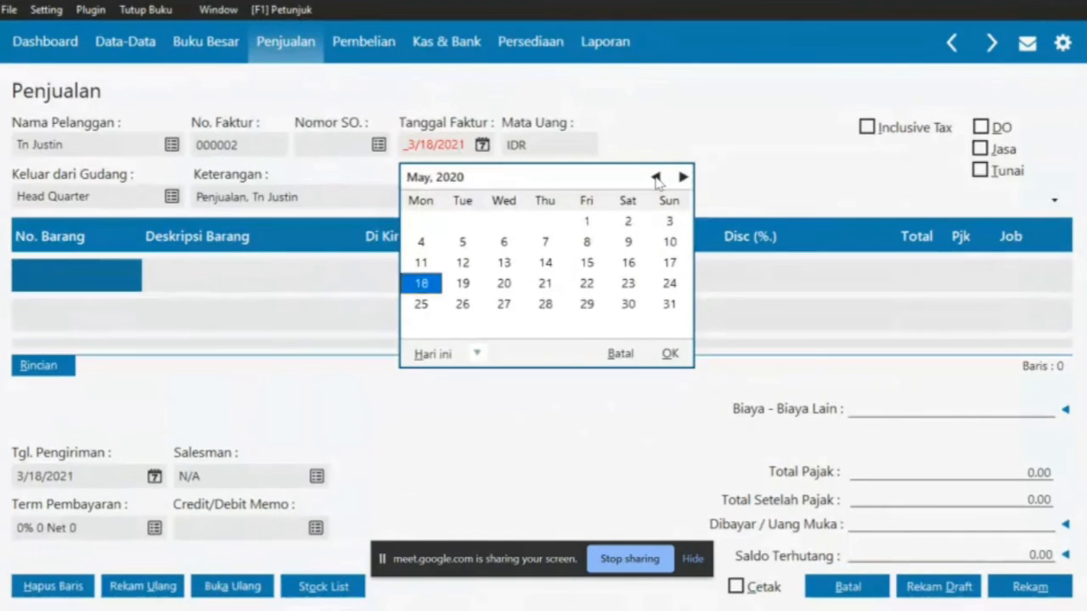
{"action": "triple_click", "coordinate": [656, 177]}
{"action": "left_click", "coordinate": [656, 177]}
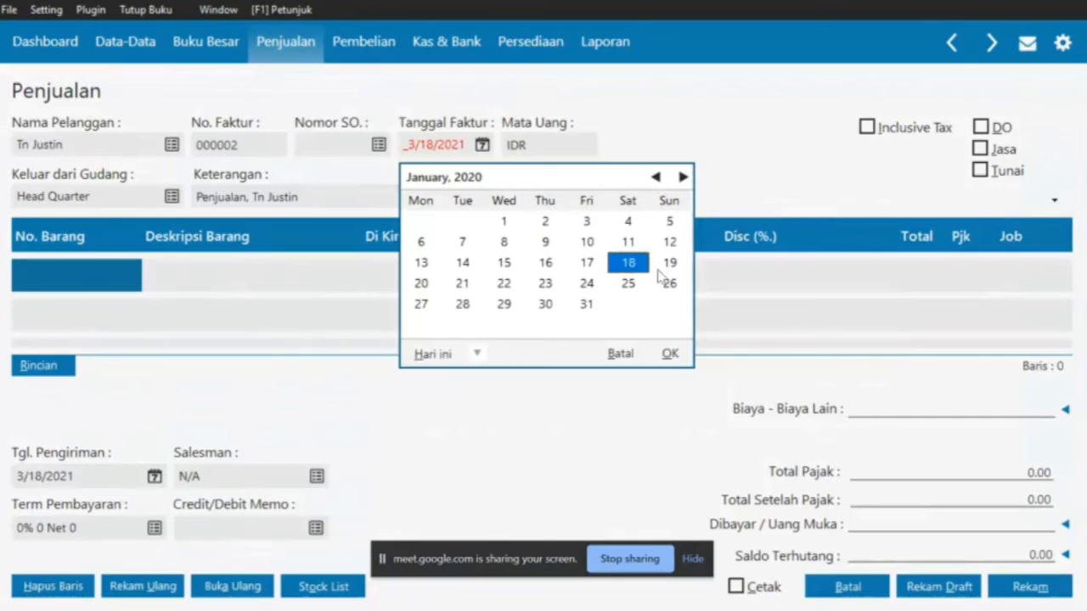
{"action": "left_click", "coordinate": [668, 264]}
{"action": "left_click", "coordinate": [670, 287]}
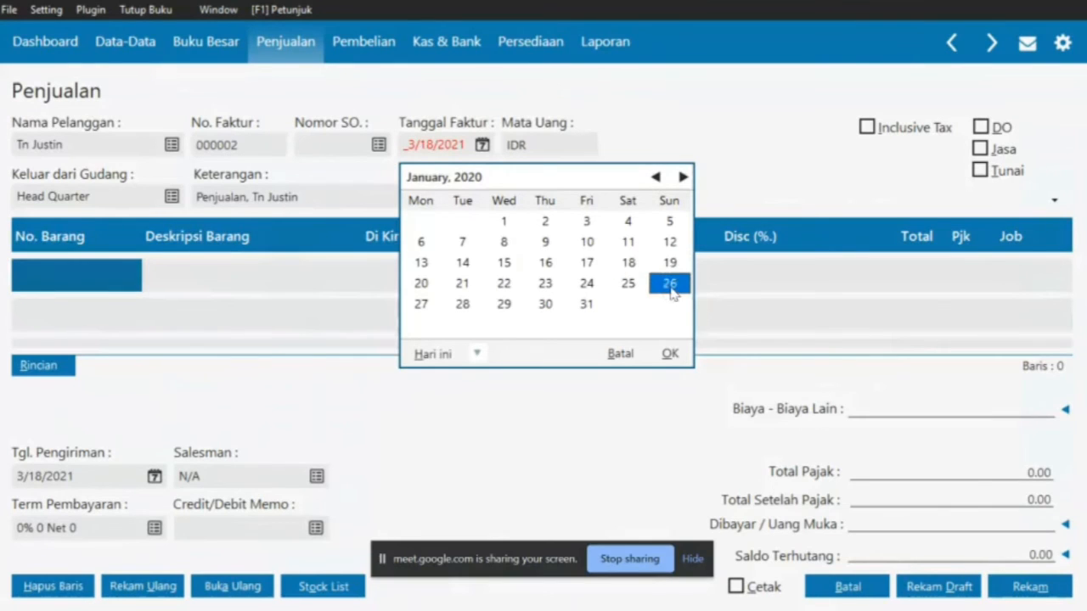
{"action": "left_click", "coordinate": [670, 353]}
{"action": "double_click", "coordinate": [75, 260]}
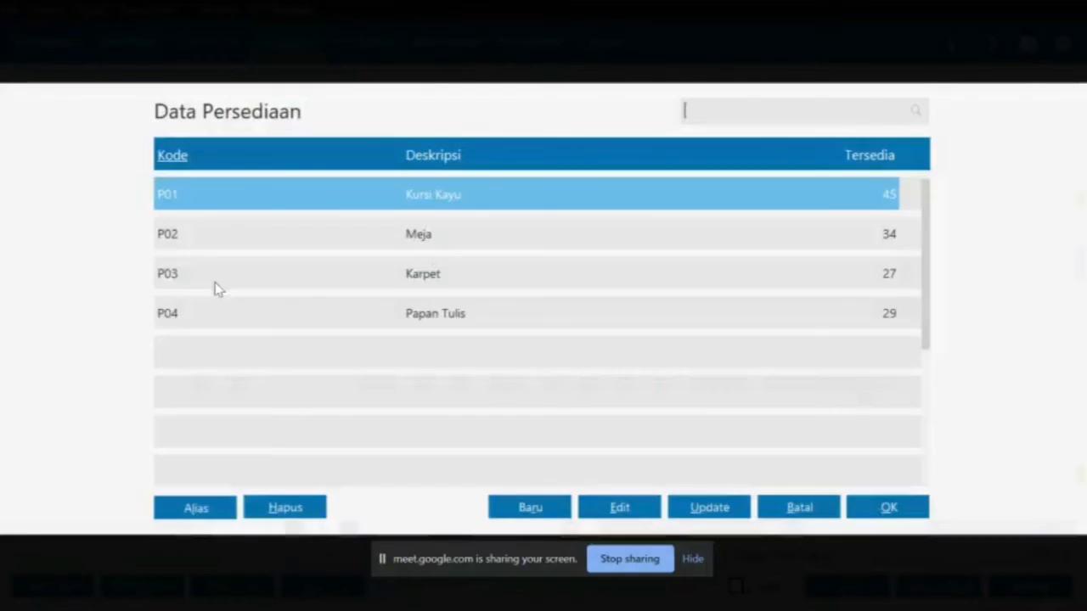
Add Kursi Kayu (P01) as the first invoice line with a delivered quantity of 5
{"action": "key", "text": "alt+Tab"}
{"action": "double_click", "coordinate": [410, 361]}
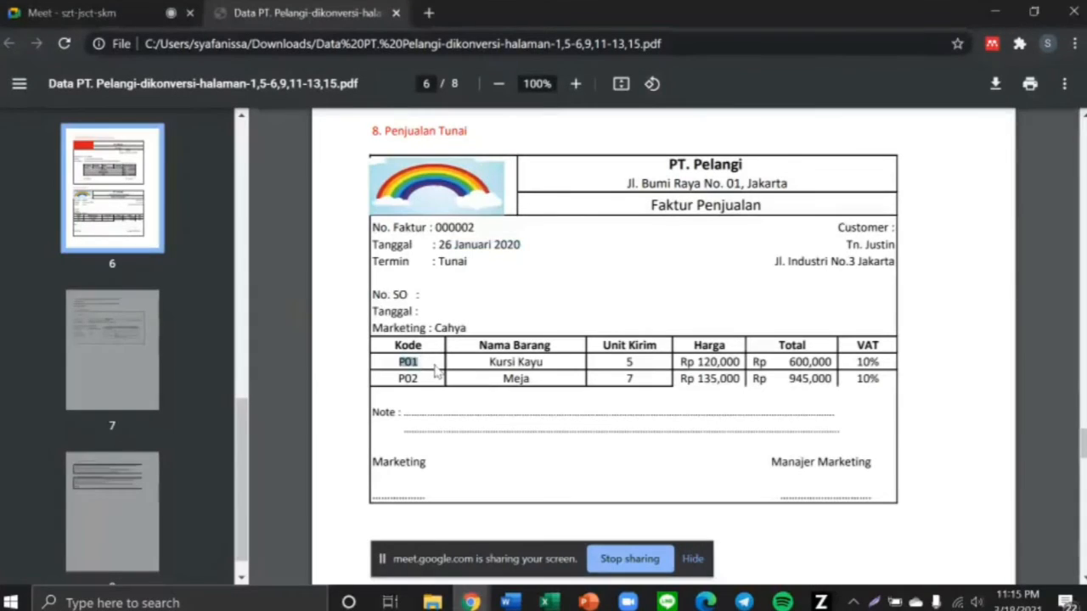
{"action": "key", "text": "alt+Tab"}
{"action": "double_click", "coordinate": [264, 204]}
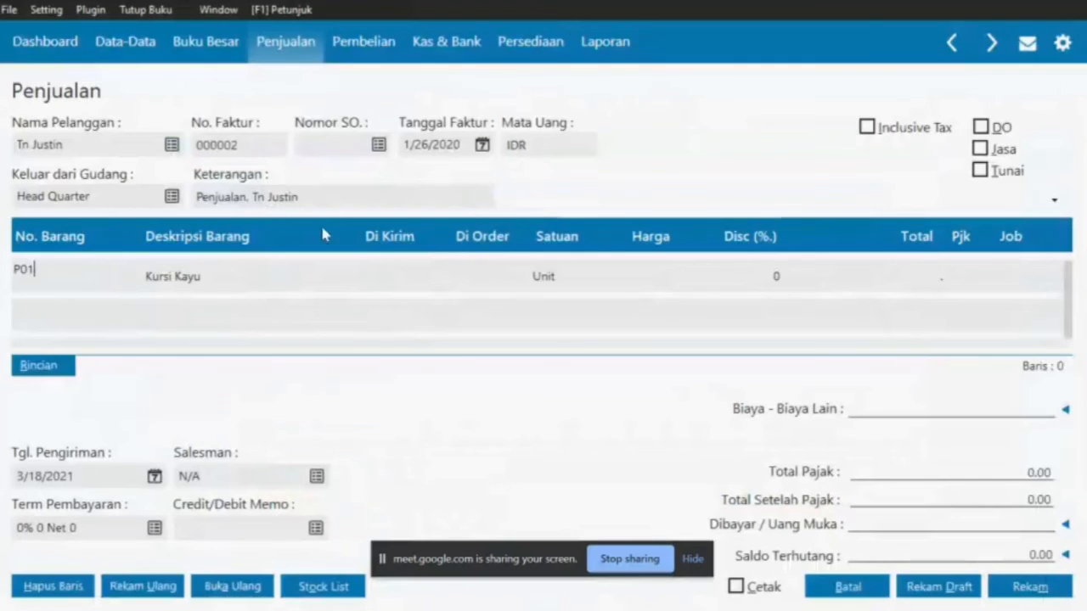
{"action": "left_click", "coordinate": [389, 276]}
{"action": "key", "text": "alt+Tab"}
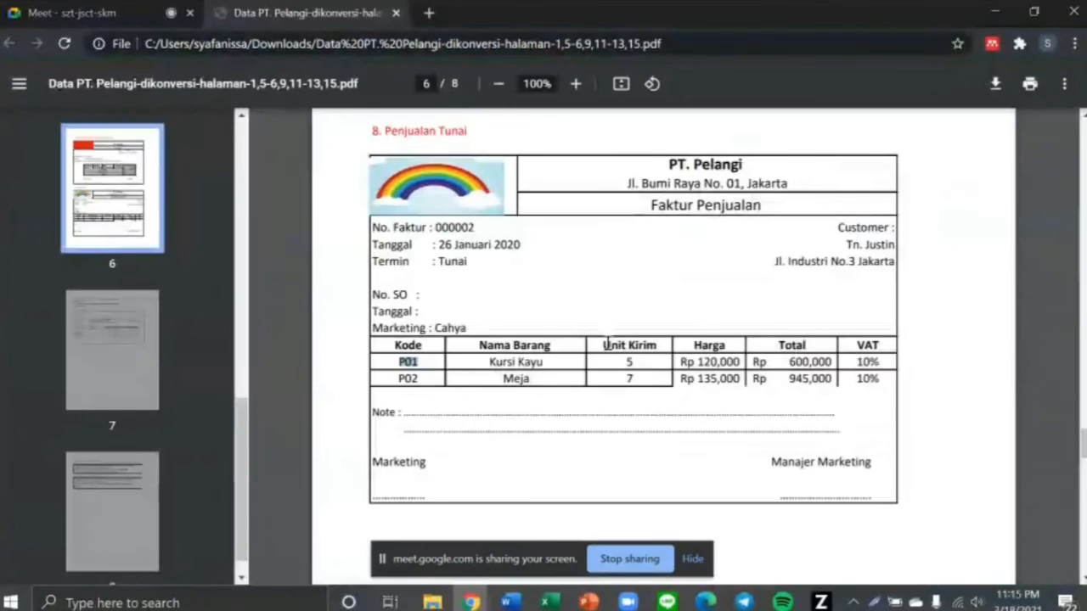
{"action": "key", "text": "alt+Tab"}
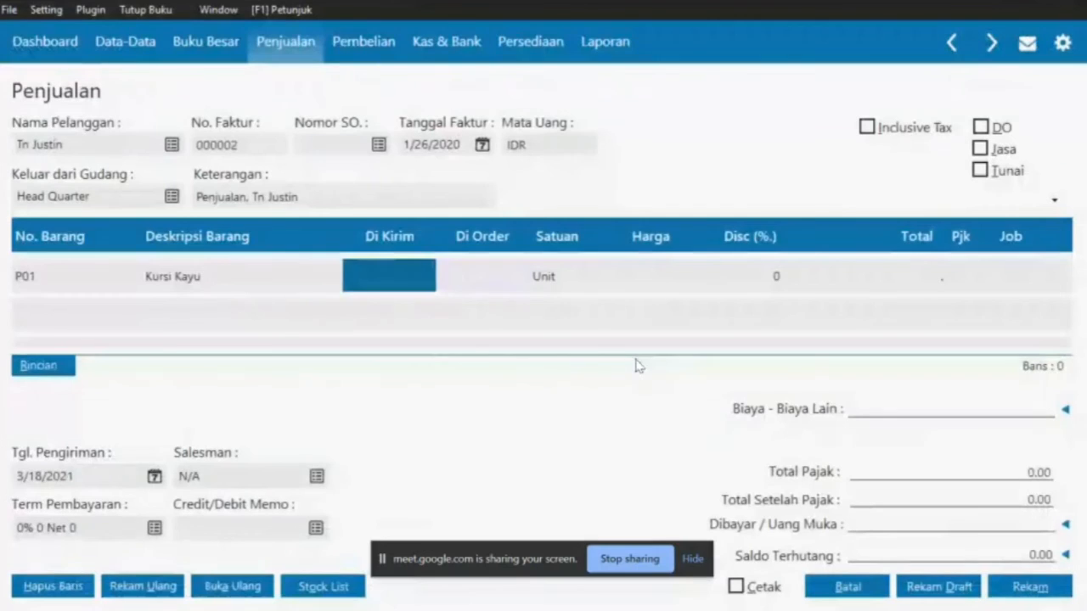
{"action": "type", "text": "5"}
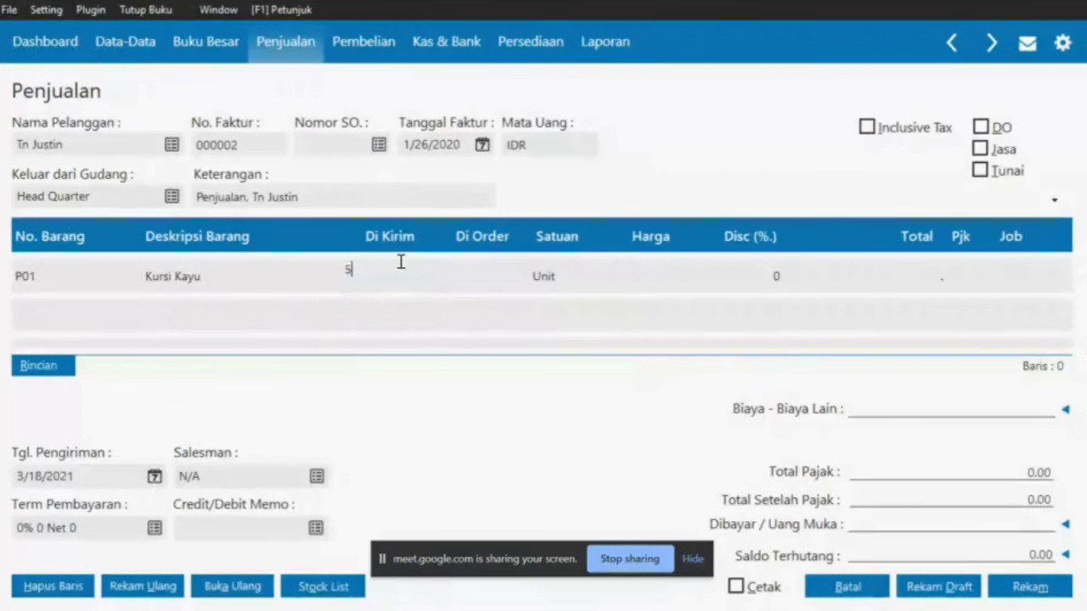
{"action": "left_click", "coordinate": [651, 284]}
Give the Kursi Kayu line a price of 120,000 and the VAT tax code
{"action": "key", "text": "alt+Tab"}
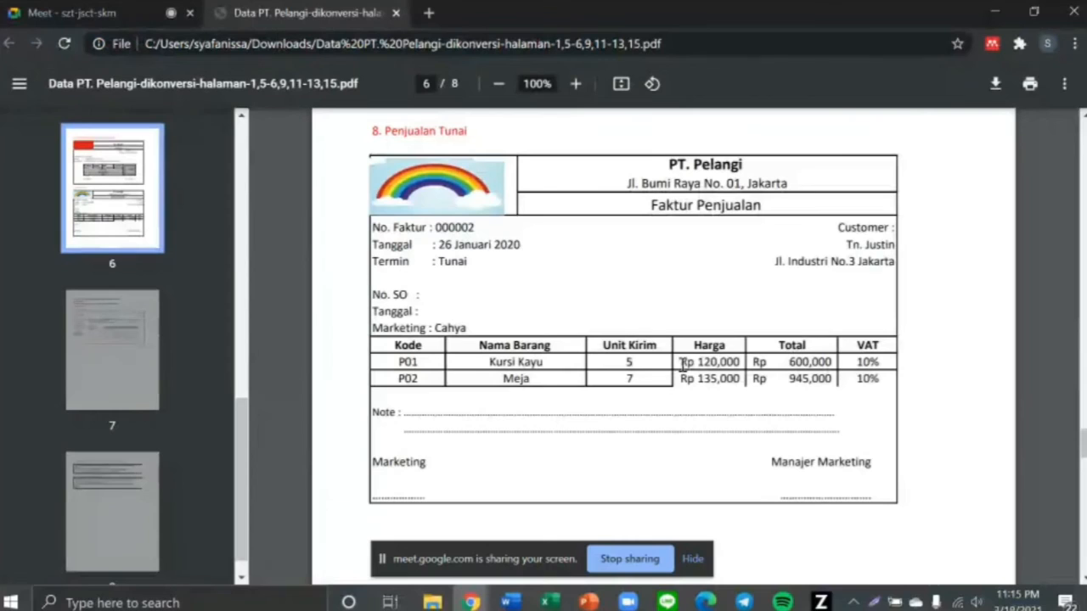
{"action": "left_click_drag", "start_coordinate": [682, 365], "coordinate": [740, 363]}
{"action": "key", "text": "alt+Tab"}
{"action": "type", "text": "1"}
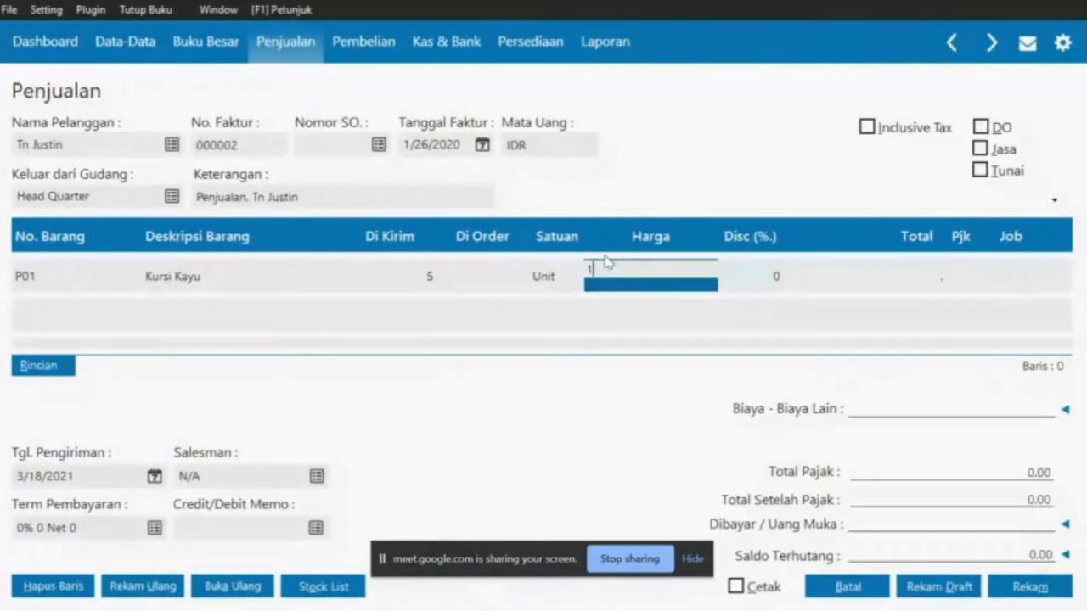
{"action": "type", "text": "20000"}
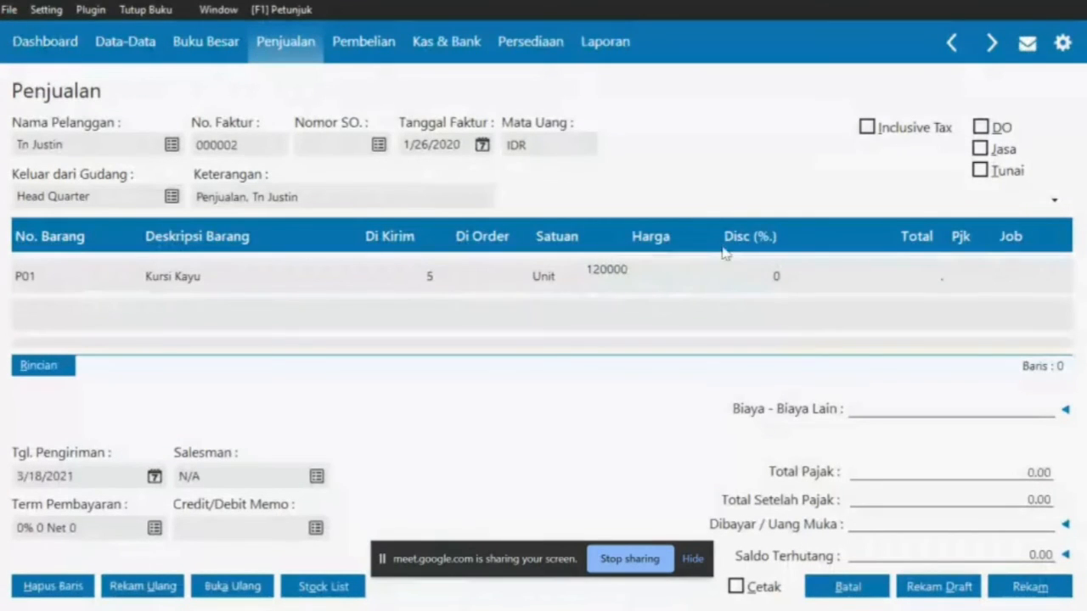
{"action": "double_click", "coordinate": [954, 284]}
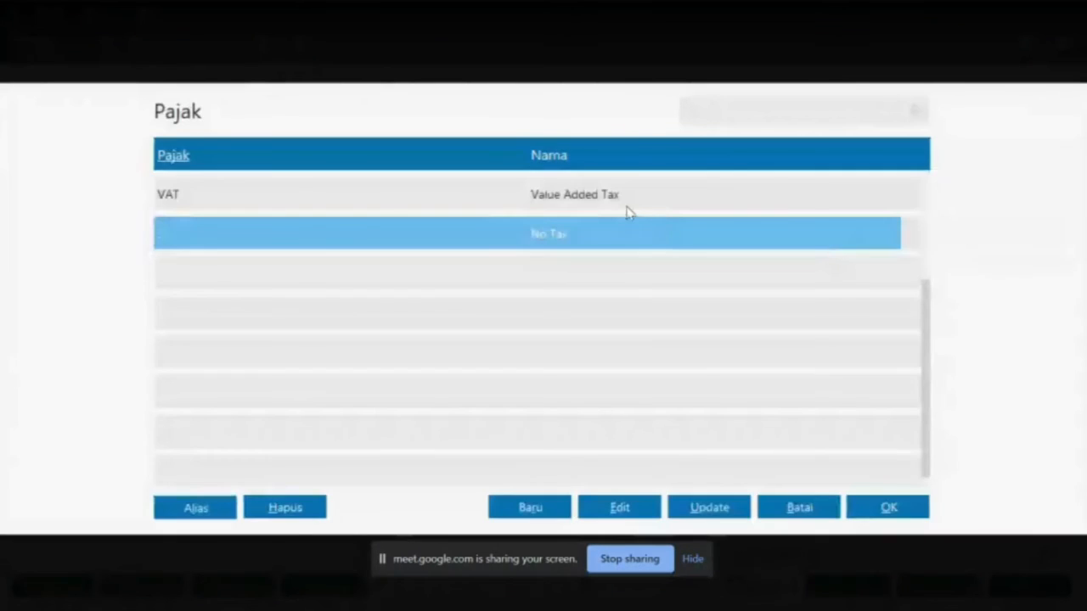
{"action": "left_click", "coordinate": [626, 209]}
{"action": "double_click", "coordinate": [626, 211]}
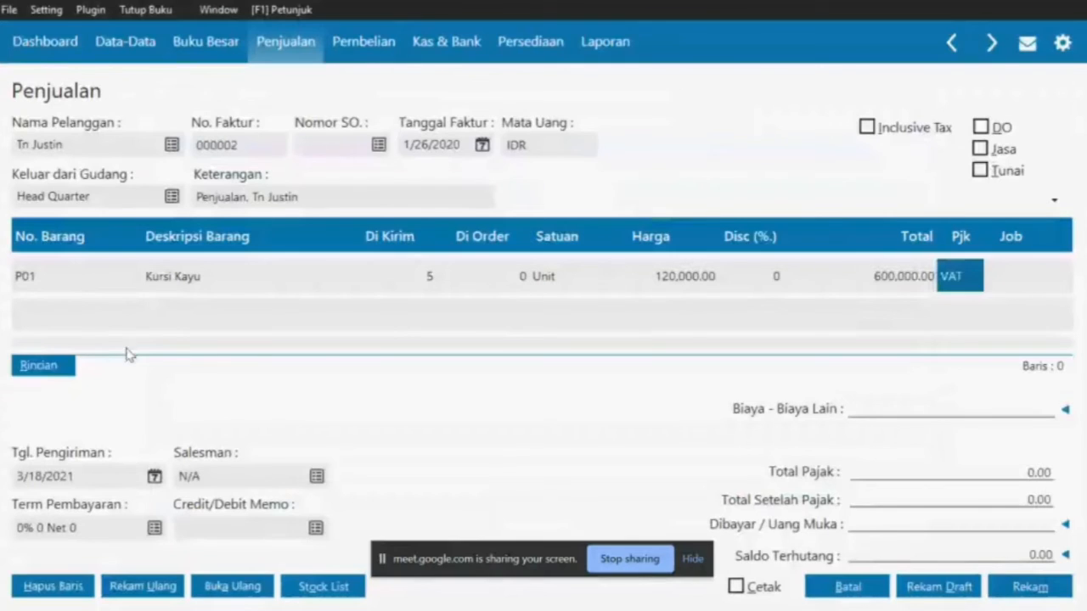
{"action": "double_click", "coordinate": [89, 314]}
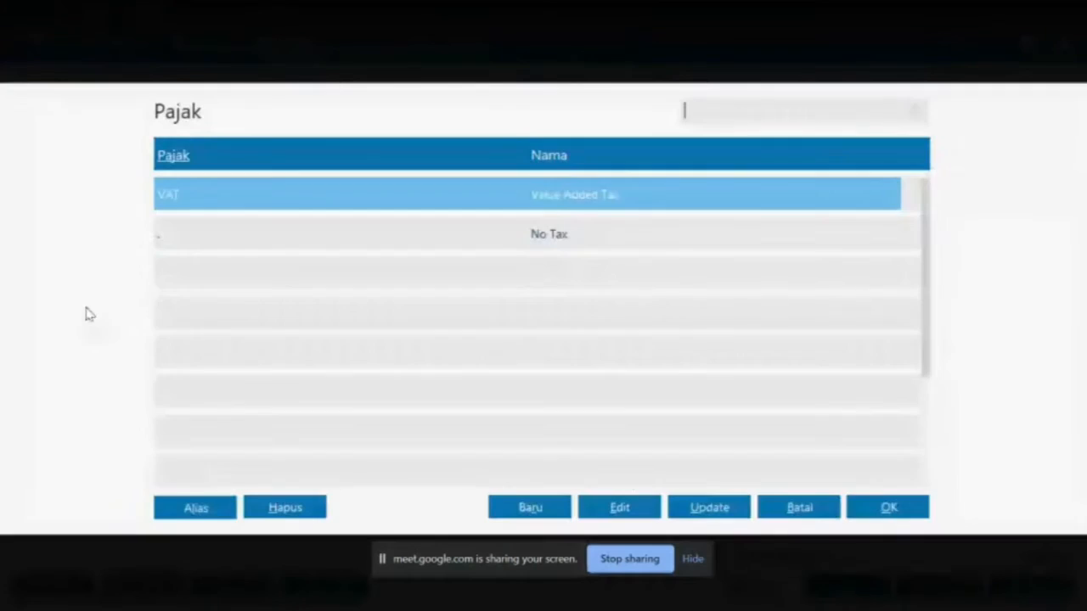
{"action": "left_click", "coordinate": [782, 512]}
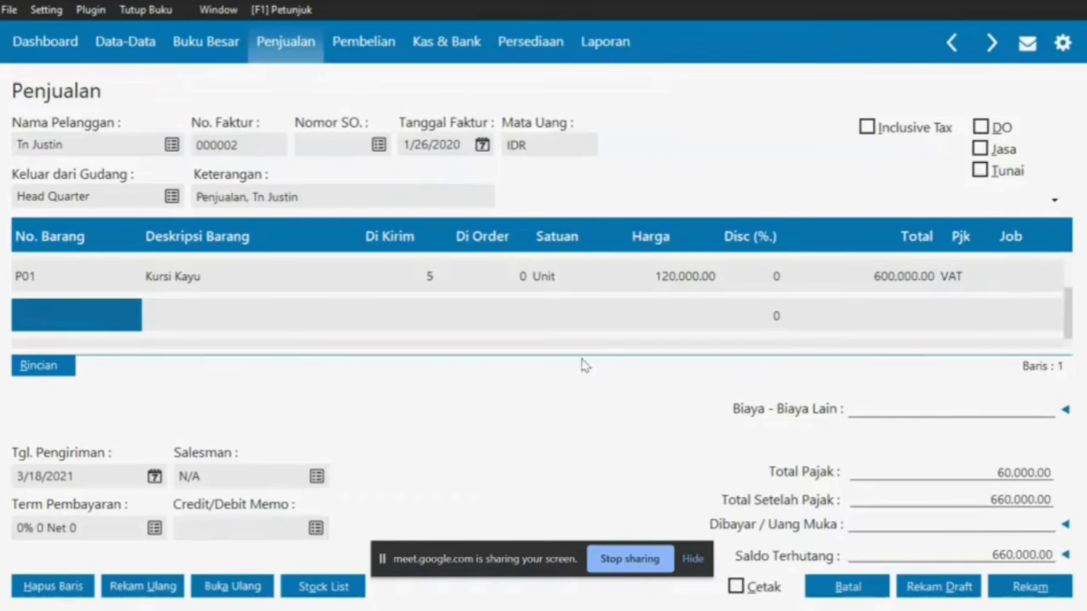
Add Meja (P02) as the second invoice line with a delivered quantity of 7
{"action": "double_click", "coordinate": [109, 316]}
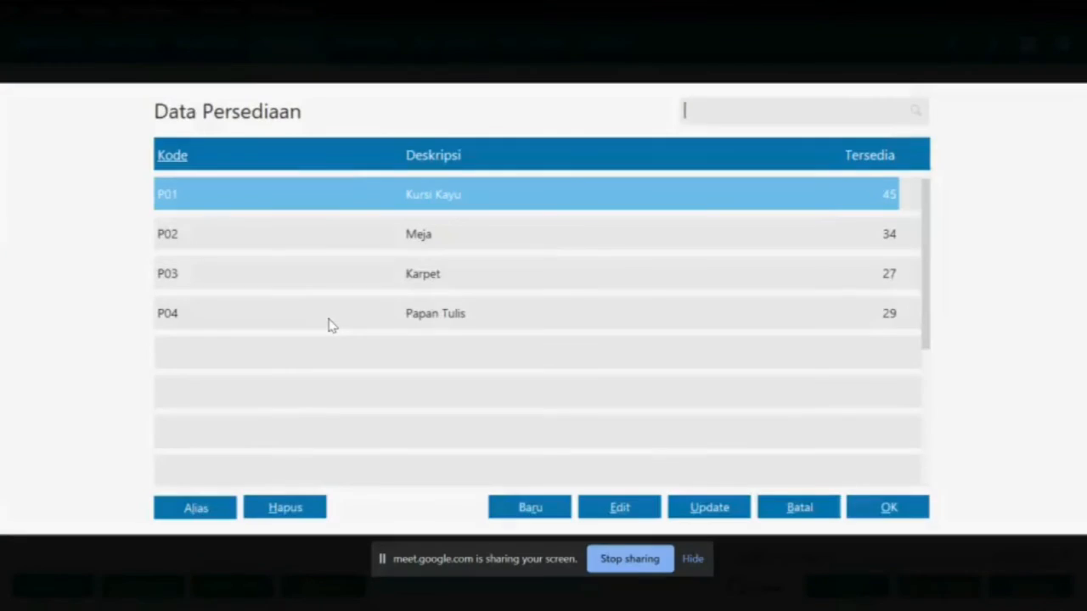
{"action": "key", "text": "alt+Tab"}
{"action": "left_click_drag", "start_coordinate": [393, 377], "coordinate": [424, 375]}
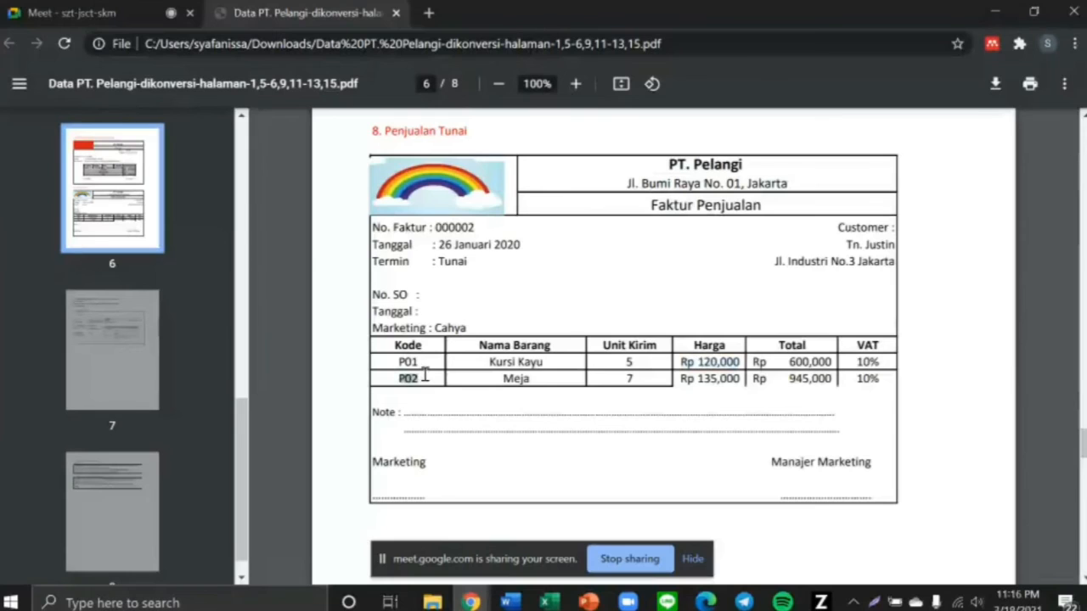
{"action": "key", "text": "alt+Tab"}
{"action": "left_click", "coordinate": [251, 236]}
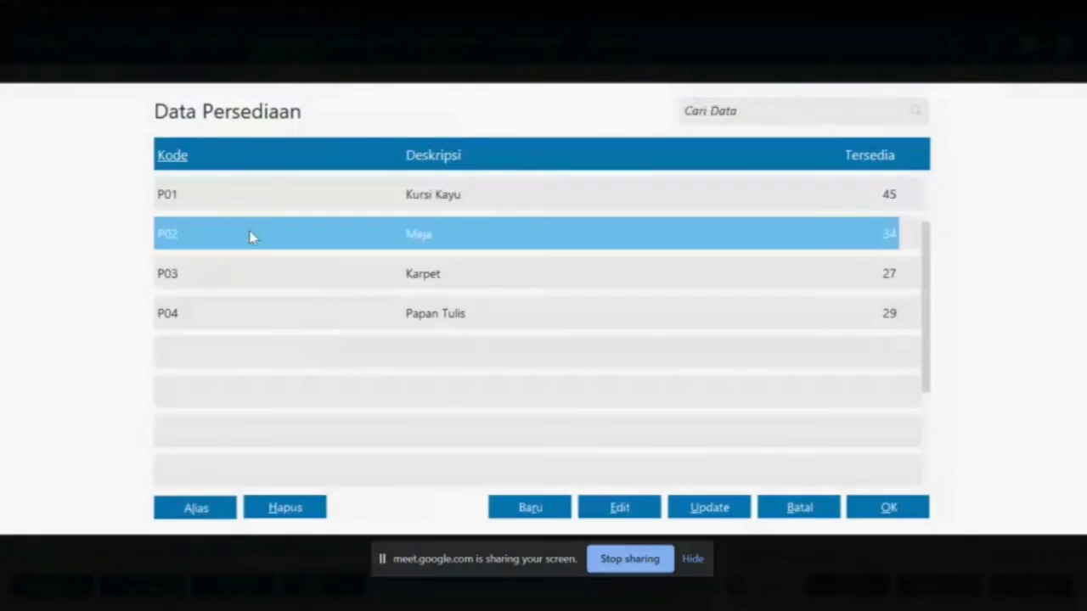
{"action": "double_click", "coordinate": [251, 236]}
{"action": "left_click", "coordinate": [419, 316]}
{"action": "key", "text": "alt+Tab"}
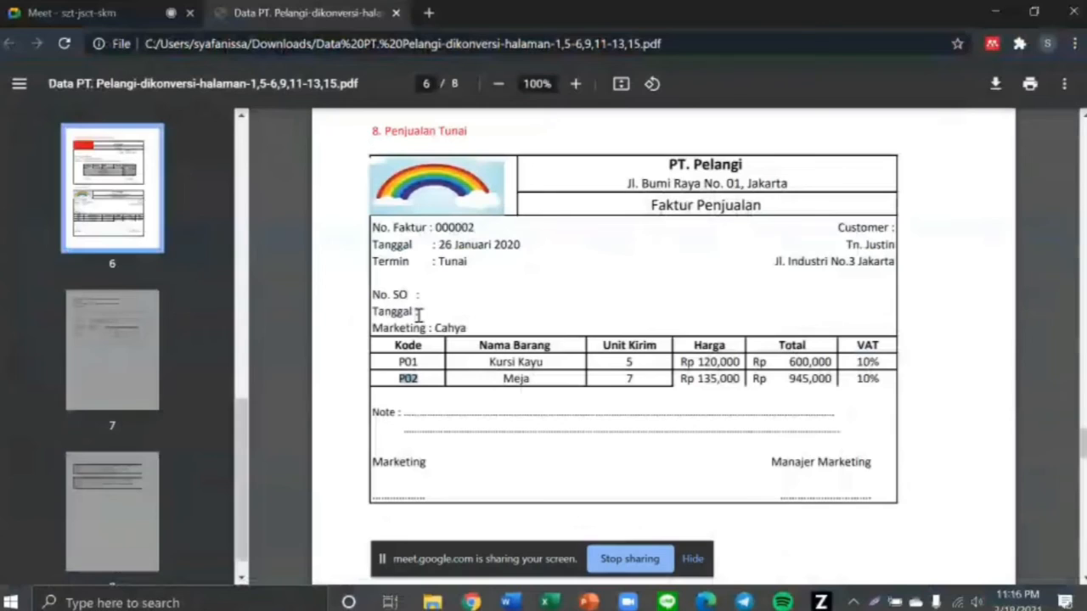
{"action": "left_click", "coordinate": [629, 378]}
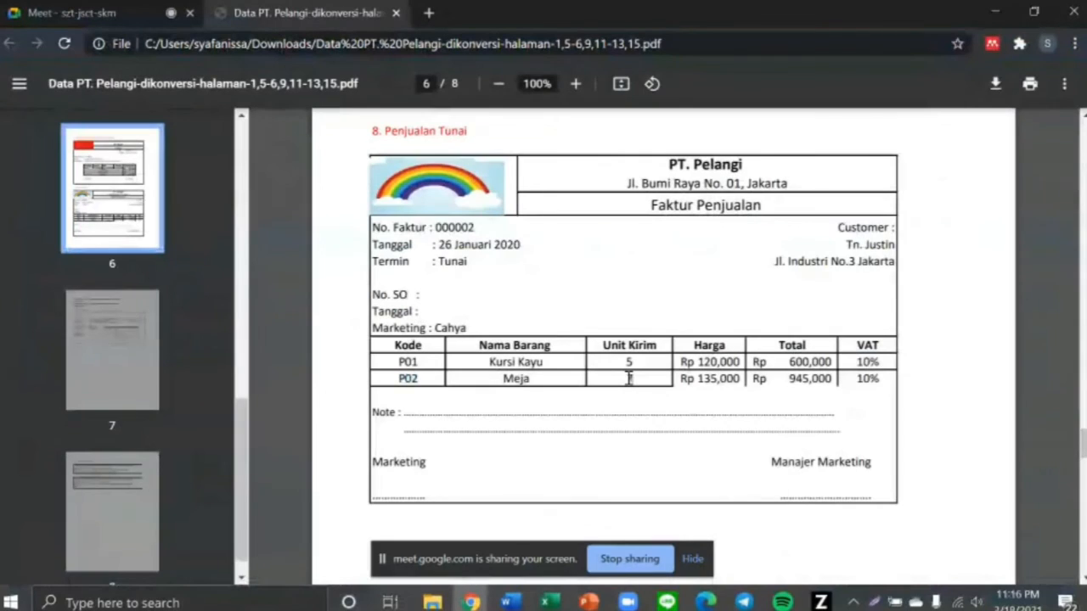
{"action": "key", "text": "alt+Tab"}
{"action": "type", "text": "7"}
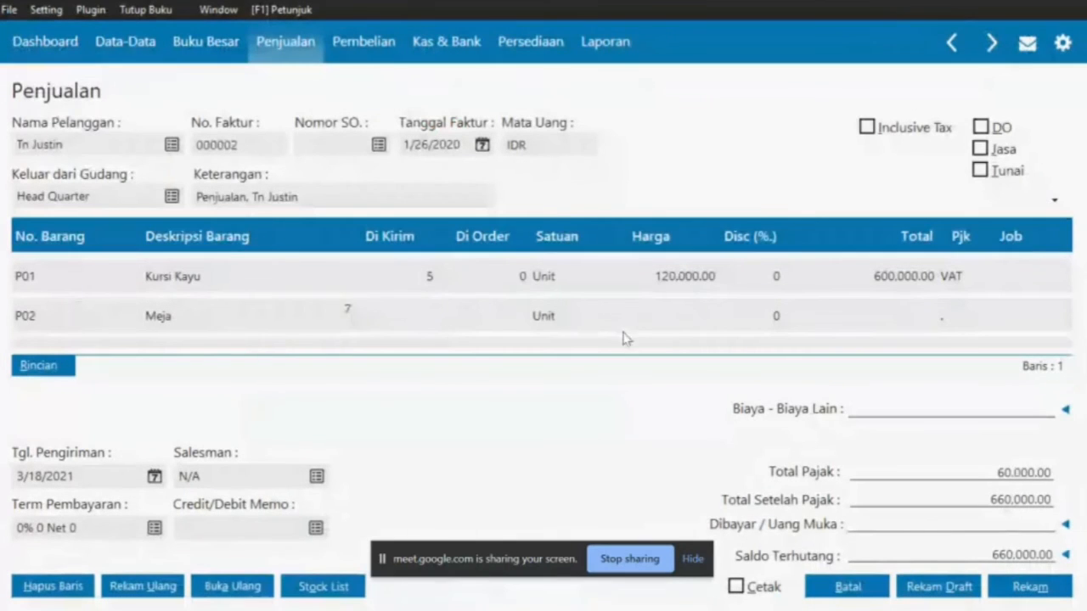
{"action": "left_click", "coordinate": [649, 331]}
Set the Meja line price to 135,000 and apply the VAT tax code
{"action": "key", "text": "alt+Tab"}
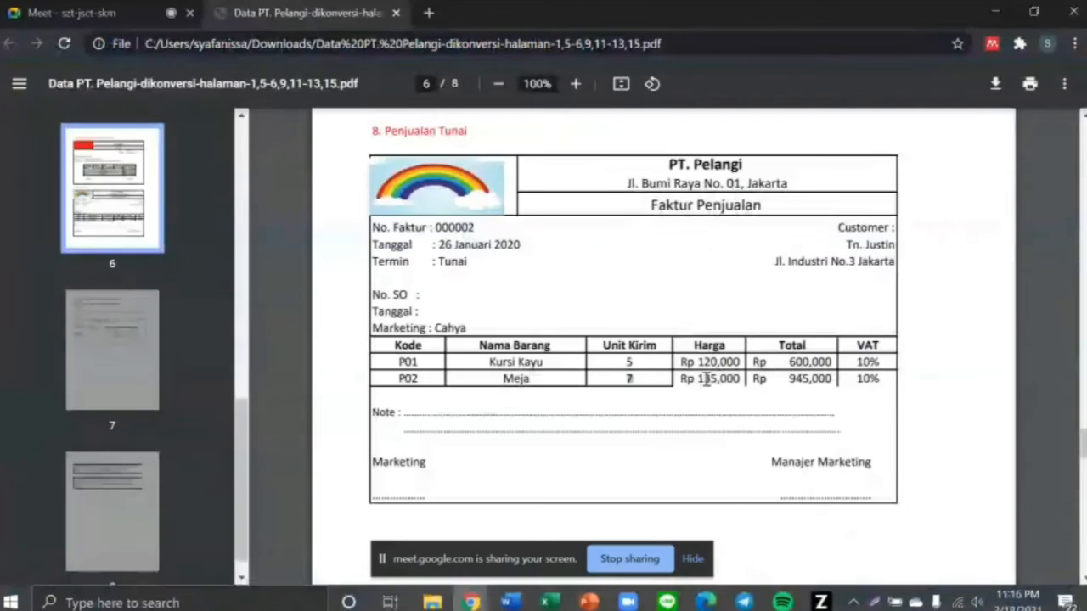
{"action": "left_click_drag", "start_coordinate": [686, 382], "coordinate": [749, 383]}
{"action": "key", "text": "alt+Tab"}
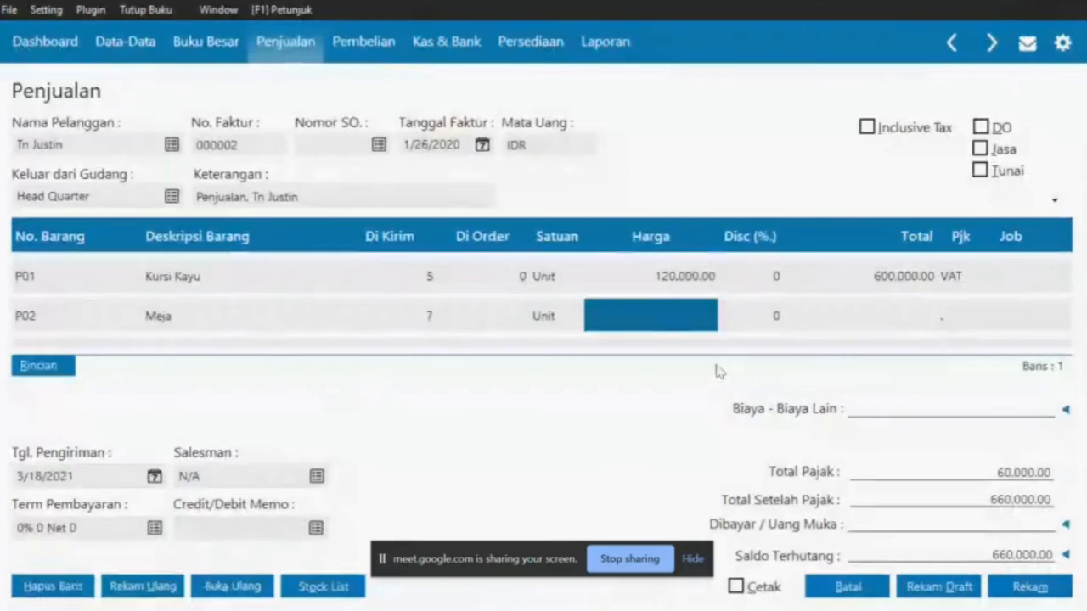
{"action": "type", "text": "135000"}
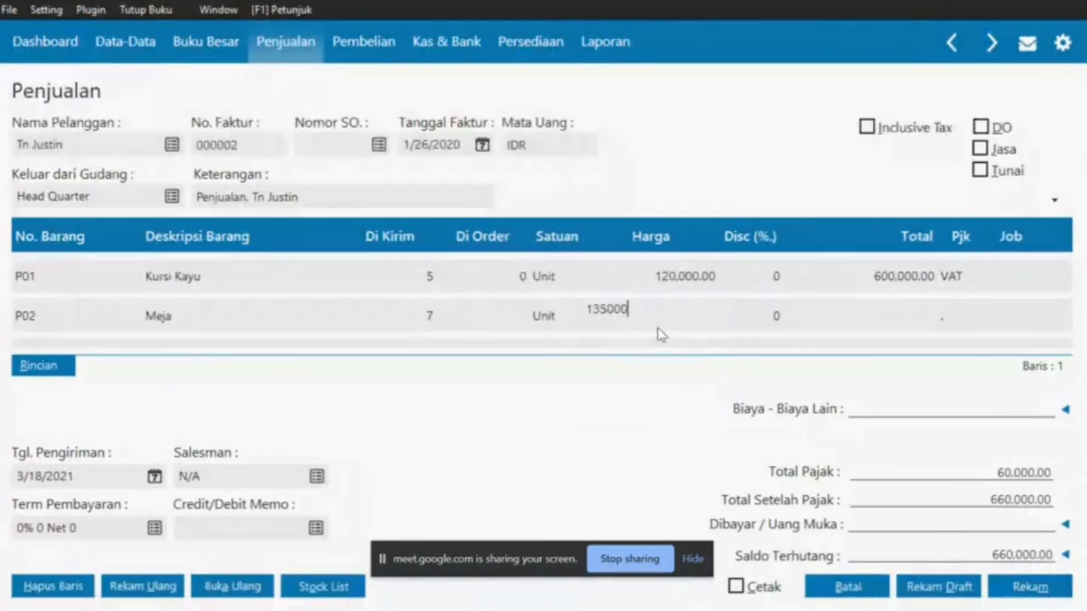
{"action": "key", "text": "Tab"}
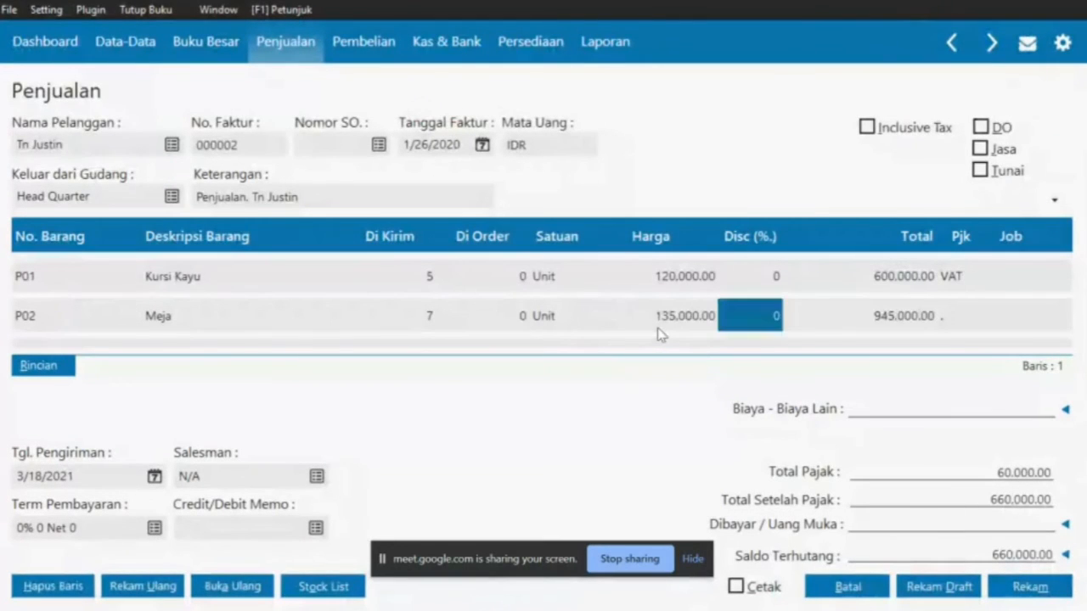
{"action": "left_click", "coordinate": [957, 314]}
{"action": "double_click", "coordinate": [636, 197]}
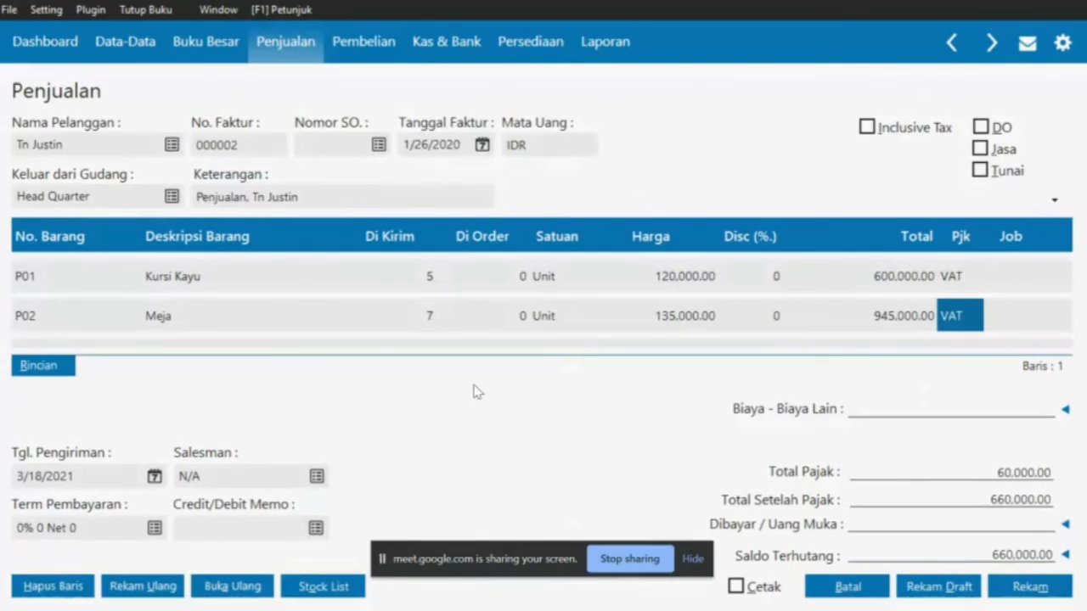
Check the Tunai payment term and salesman Cahya on the reference invoice PDF
{"action": "key", "text": "alt+Tab"}
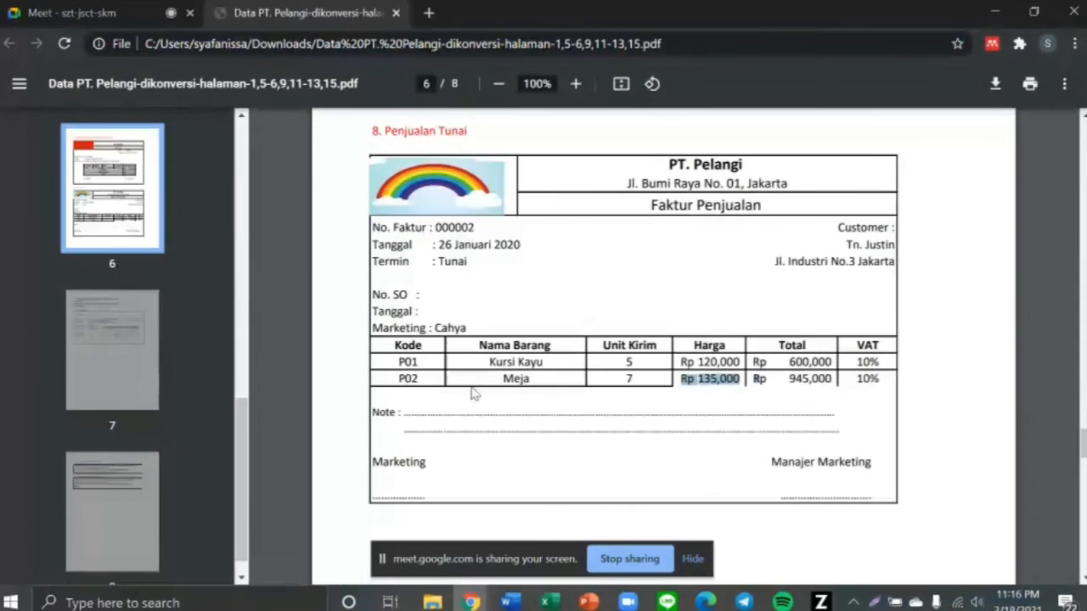
{"action": "left_click", "coordinate": [431, 261]}
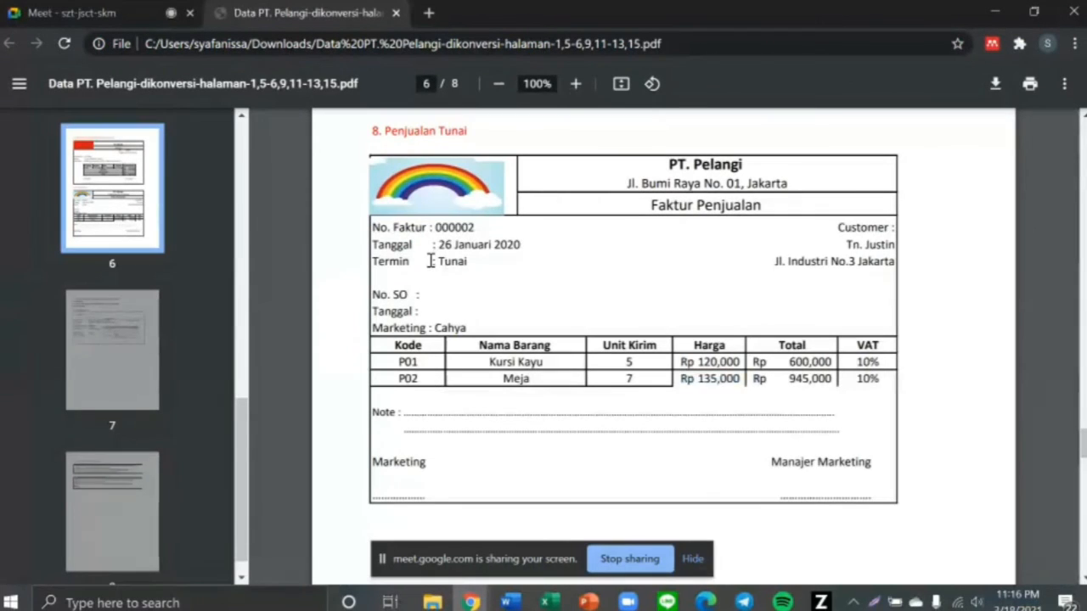
{"action": "left_click_drag", "start_coordinate": [430, 261], "coordinate": [473, 261]}
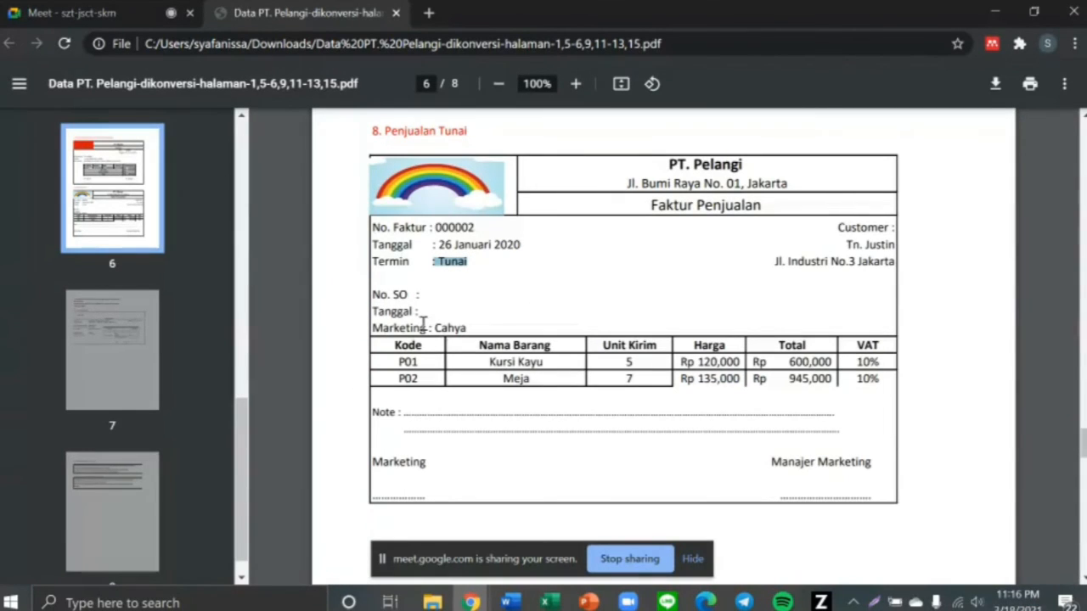
{"action": "left_click_drag", "start_coordinate": [433, 328], "coordinate": [489, 329]}
{"action": "key", "text": "alt+Tab"}
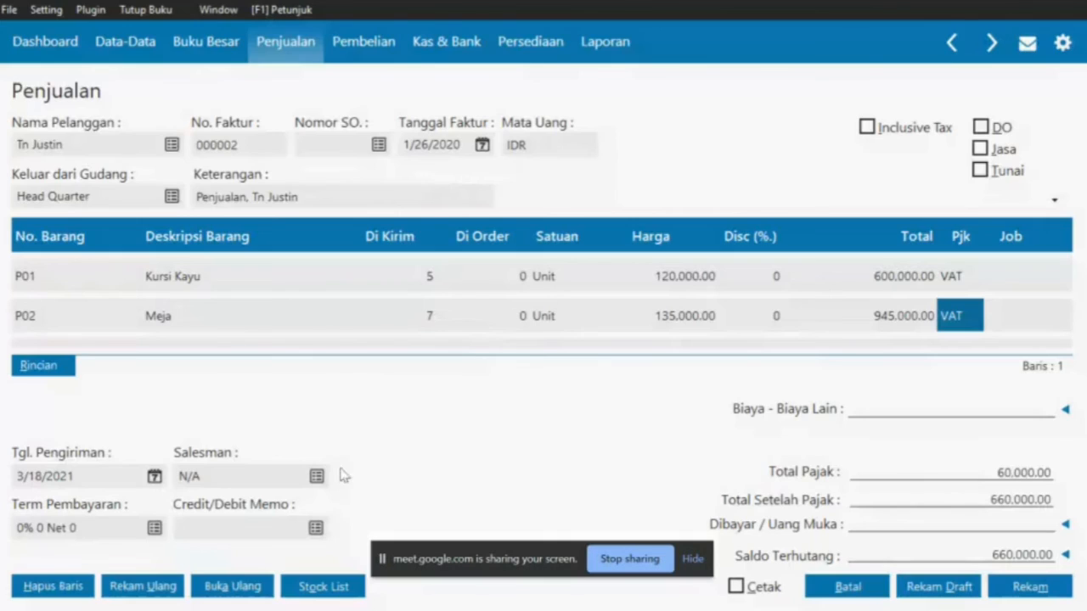
Set Cahya as the salesman and mark the invoice as a Tunai cash sale
{"action": "left_click", "coordinate": [315, 476]}
{"action": "double_click", "coordinate": [430, 235]}
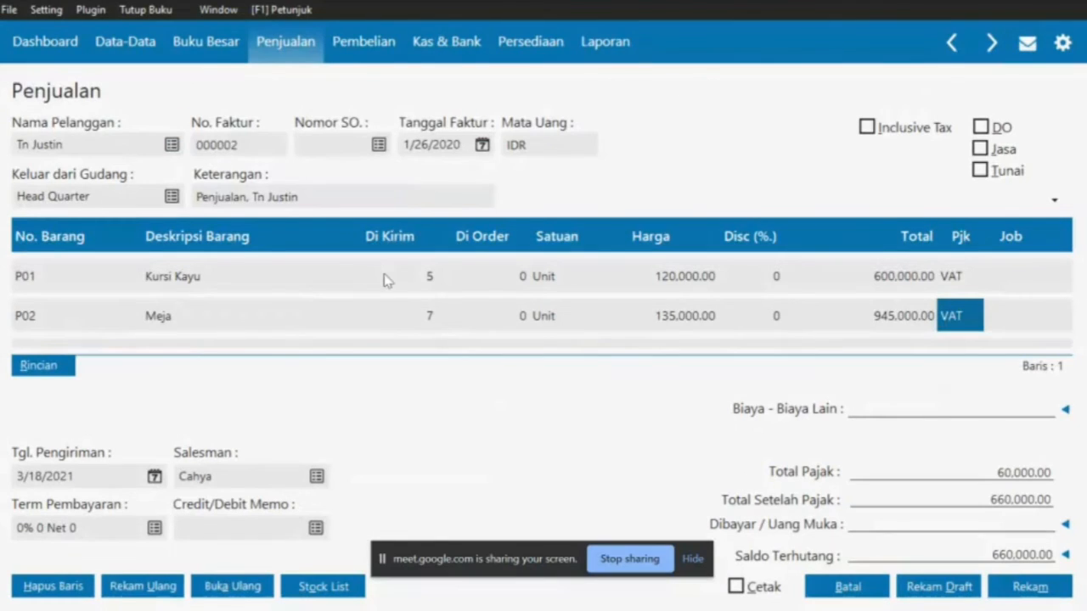
{"action": "key", "text": "alt+Tab"}
{"action": "left_click_drag", "start_coordinate": [440, 264], "coordinate": [473, 265]}
{"action": "key", "text": "alt+Tab"}
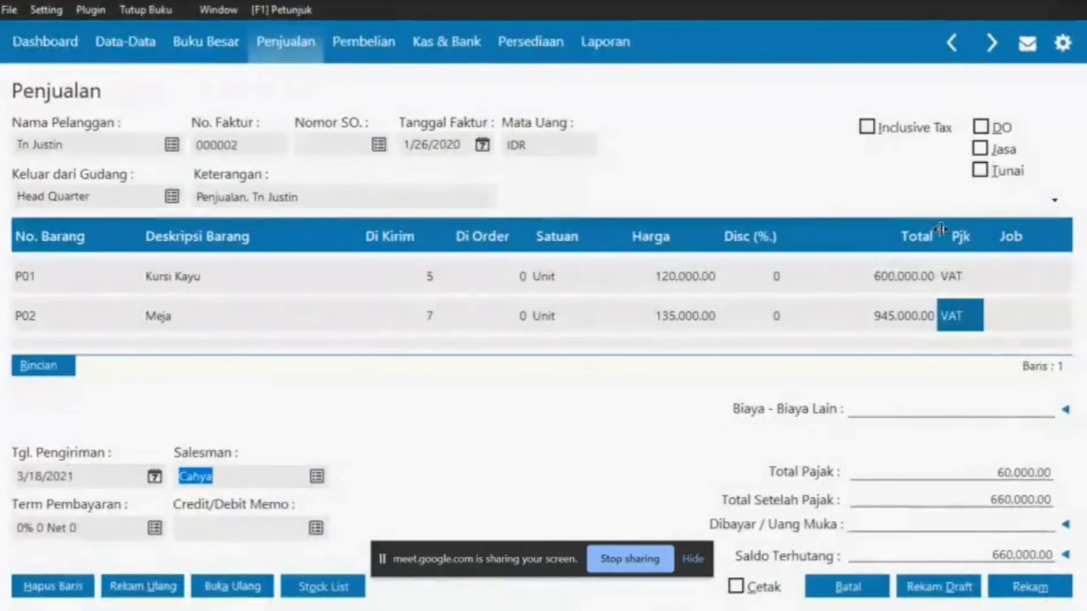
{"action": "left_click", "coordinate": [980, 170]}
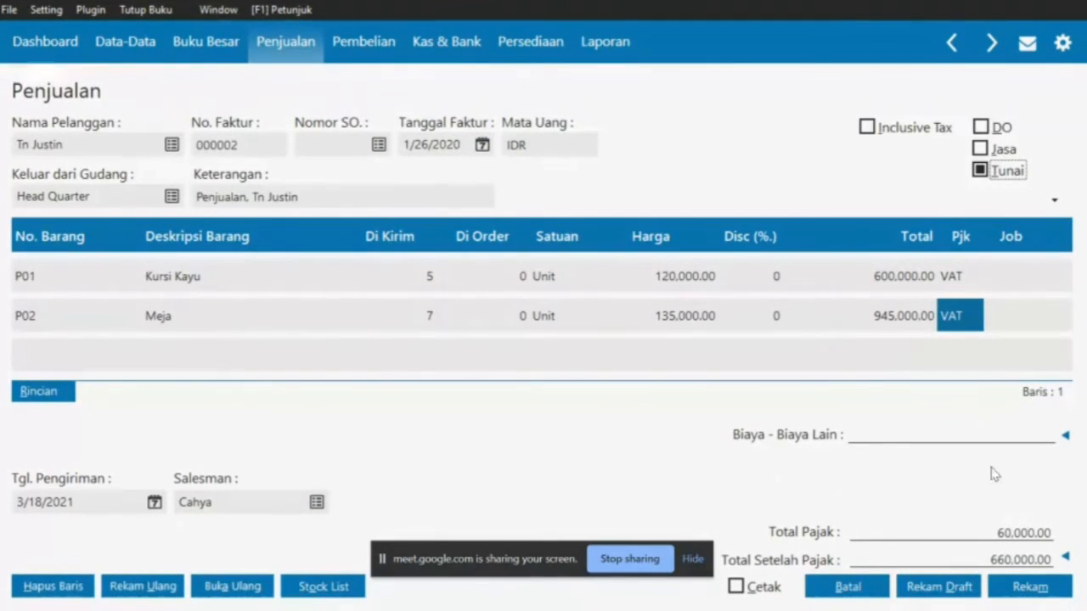
Compare the invoice with the PDF, record it, and close the blank new invoice
{"action": "key", "text": "alt+Tab"}
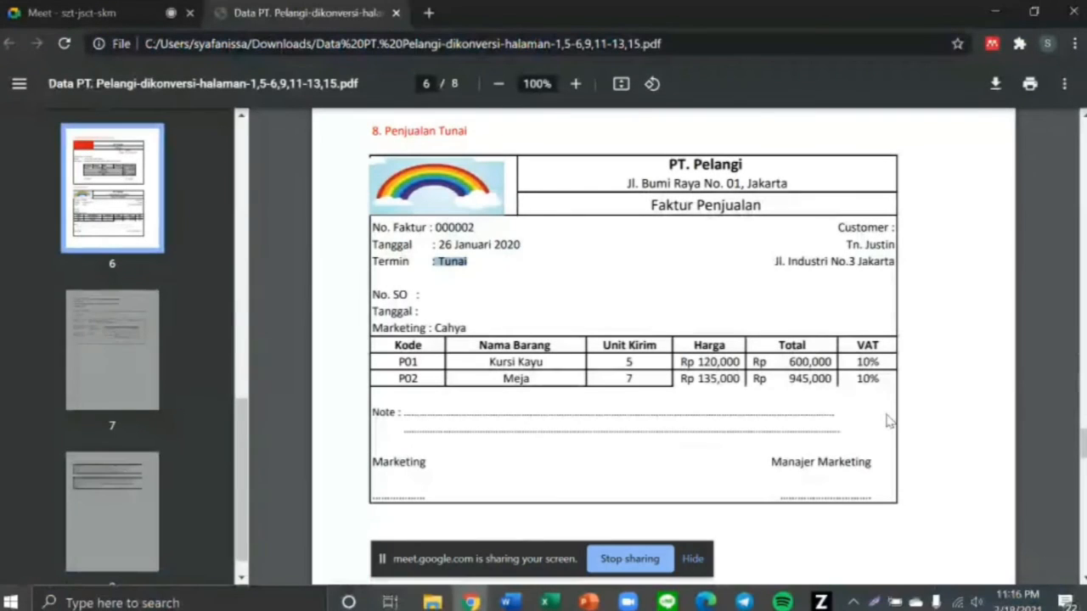
{"action": "key", "text": "alt+Tab"}
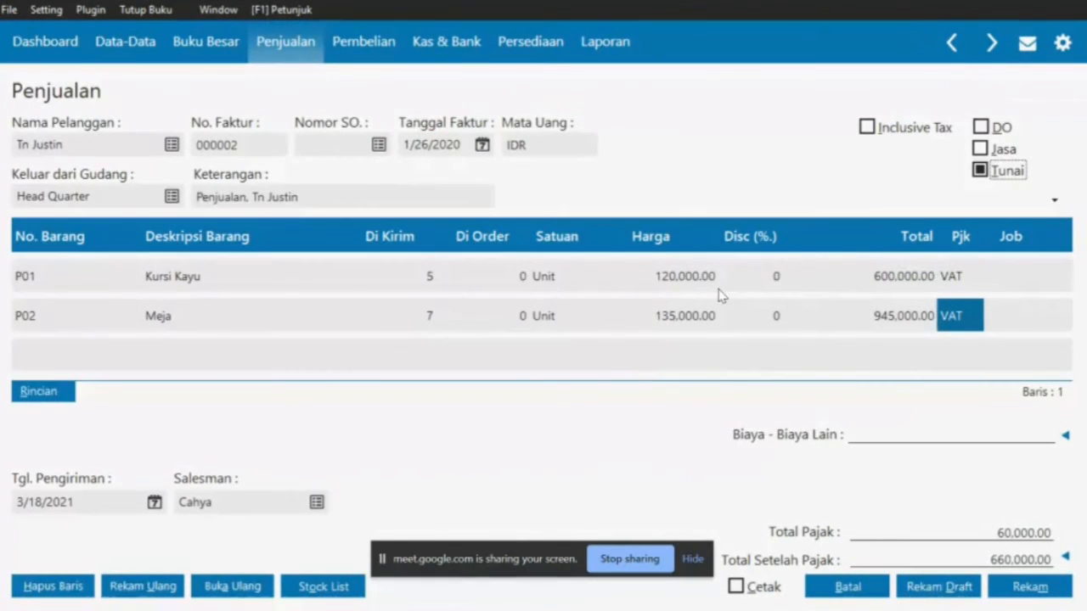
{"action": "key", "text": "alt+Tab"}
{"action": "key", "text": "alt+Tab"}
{"action": "left_click", "coordinate": [1011, 575]}
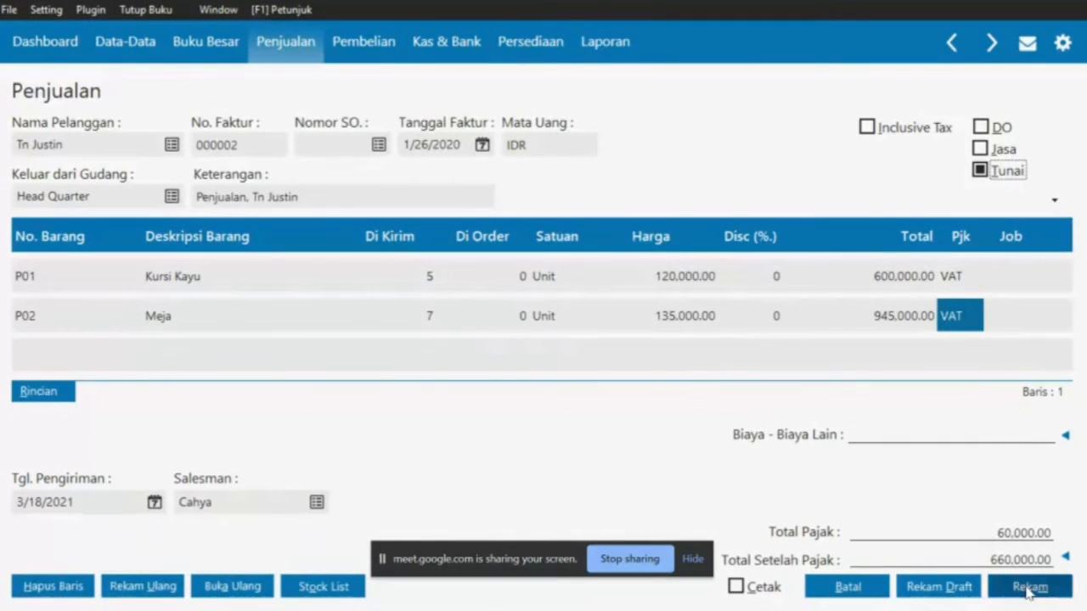
{"action": "left_click", "coordinate": [849, 588]}
Close the invoice list and scroll the PDF to item 9, the Rp 1,500,000 giro payment to PT. Pink
{"action": "left_click", "coordinate": [1023, 584]}
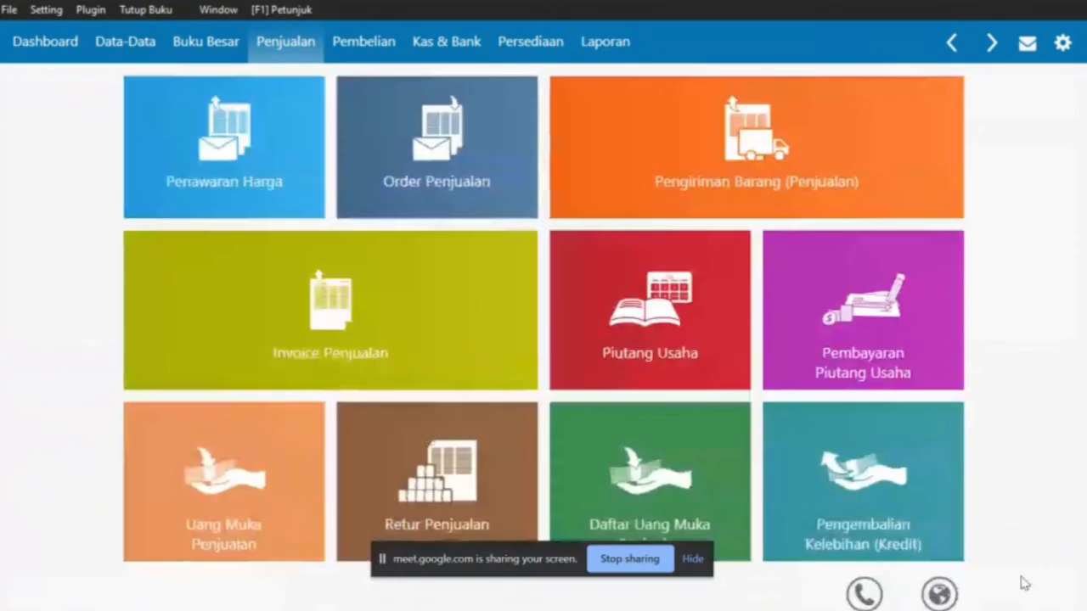
{"action": "key", "text": "alt+Tab"}
{"action": "scroll", "coordinate": [603, 384], "scroll_direction": "down", "scroll_amount": 5}
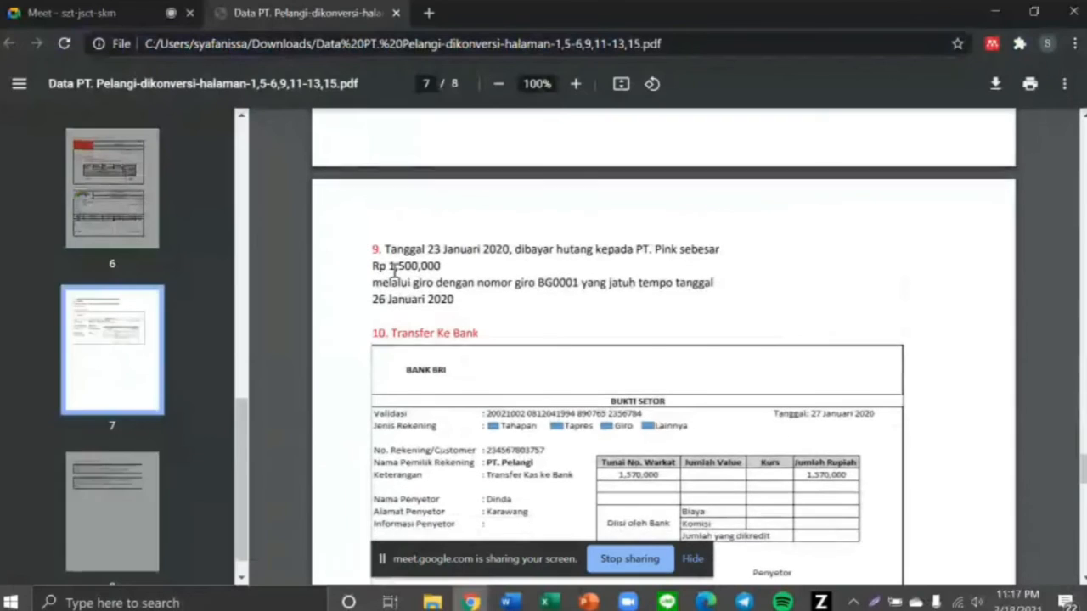
{"action": "left_click_drag", "start_coordinate": [386, 252], "coordinate": [460, 294]}
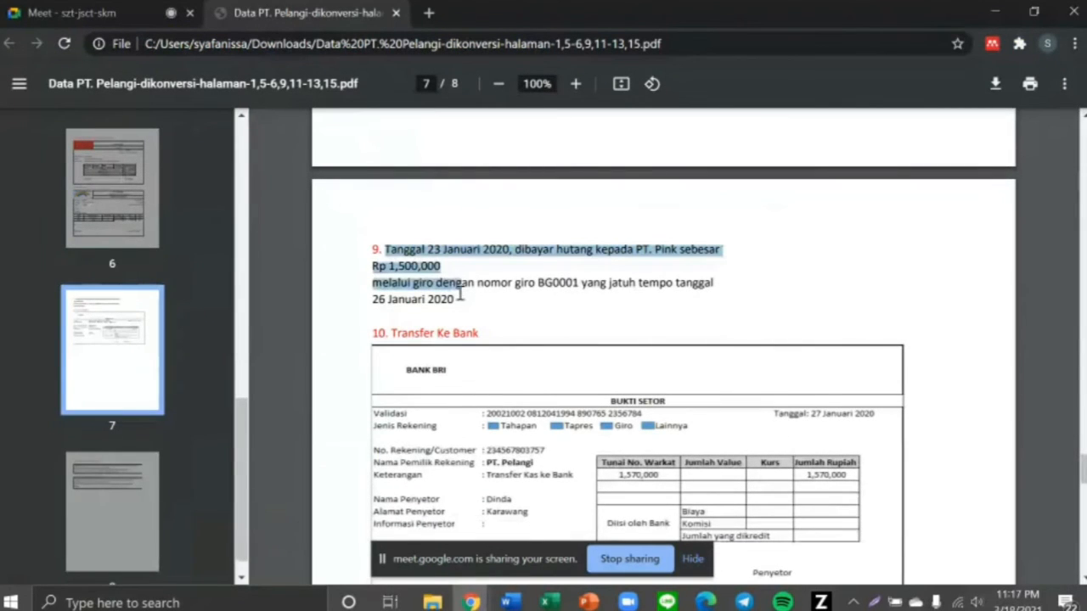
{"action": "left_click", "coordinate": [462, 295]}
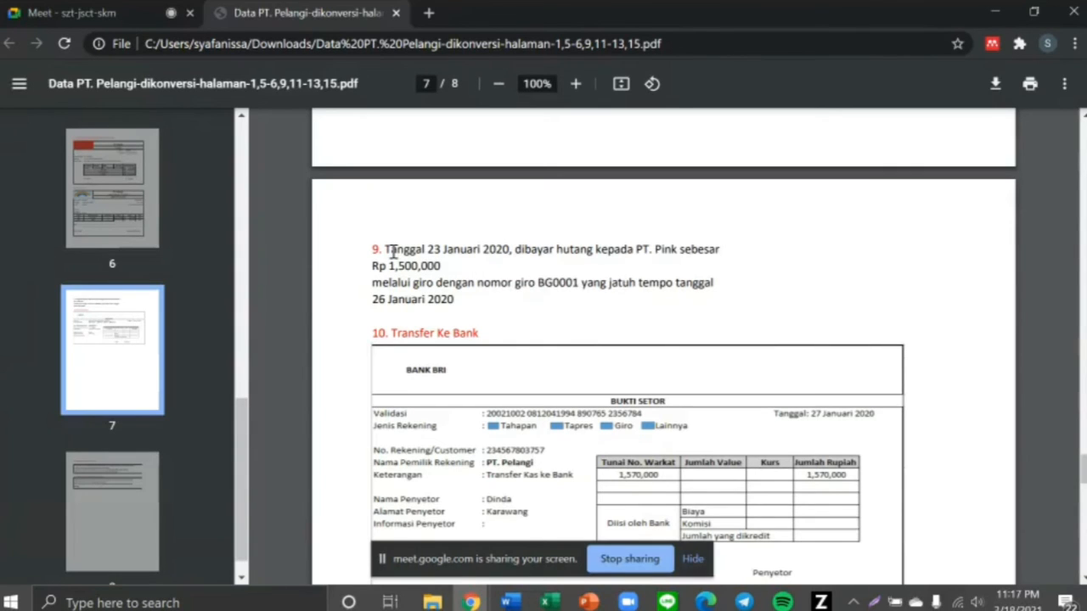
Switch back to Zahir and show the Pembelian purchasing tasks
{"action": "key", "text": "alt+Tab"}
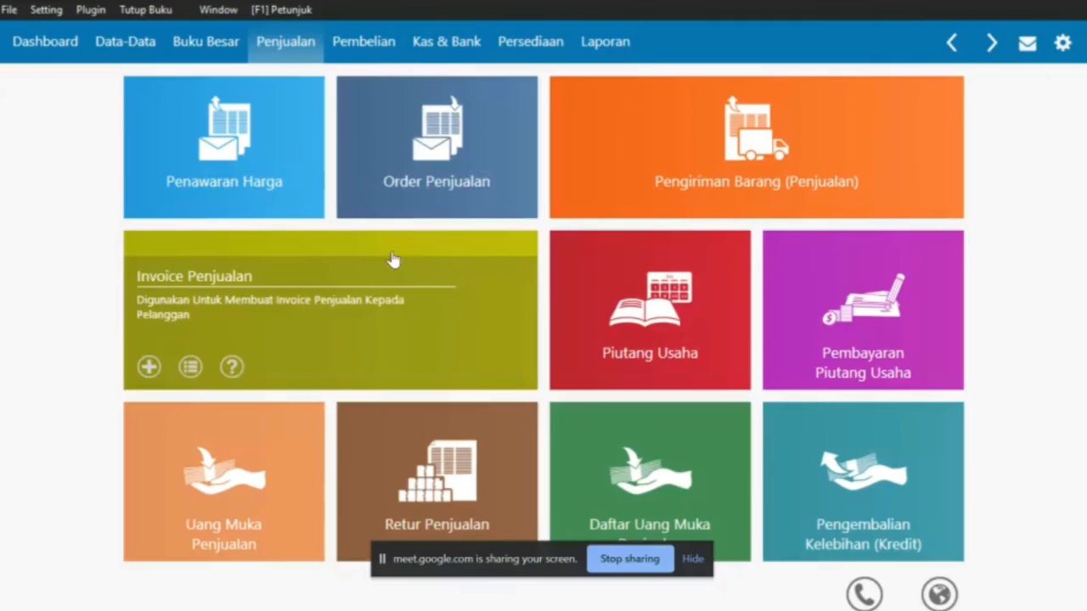
{"action": "left_click", "coordinate": [365, 47]}
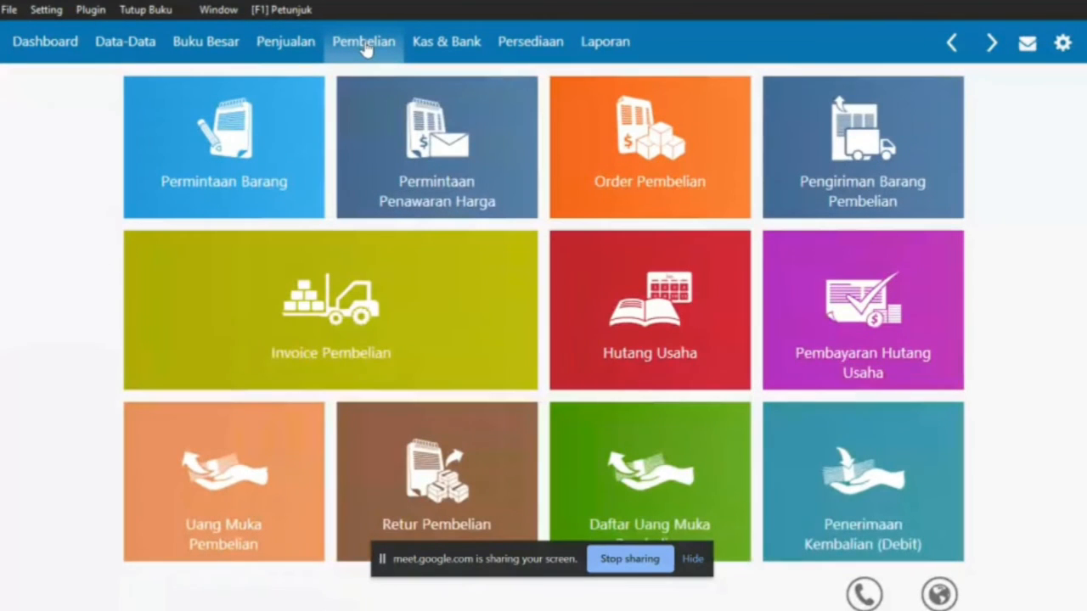
Close the help window and start new debt payment CD000004 from the Pembayaran Hutang Usaha list
{"action": "left_click", "coordinate": [871, 367]}
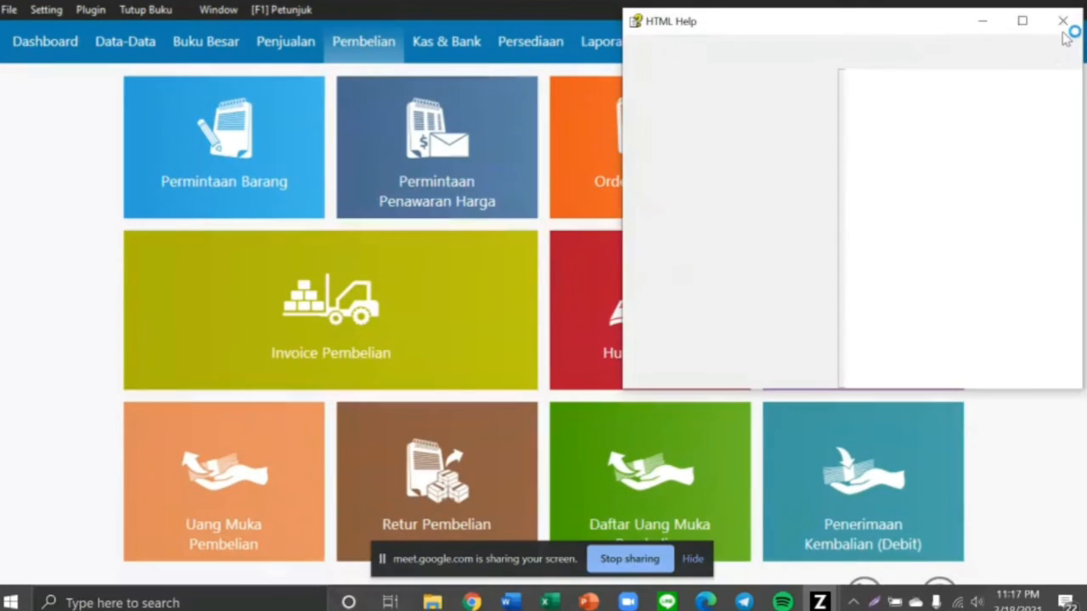
{"action": "left_click", "coordinate": [1063, 22]}
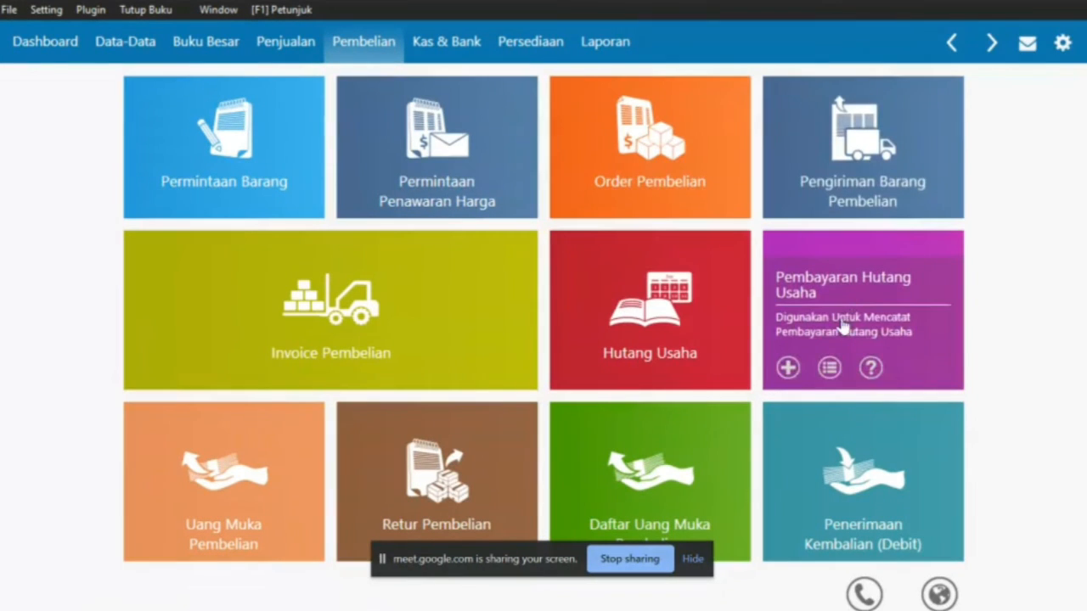
{"action": "left_click", "coordinate": [839, 303]}
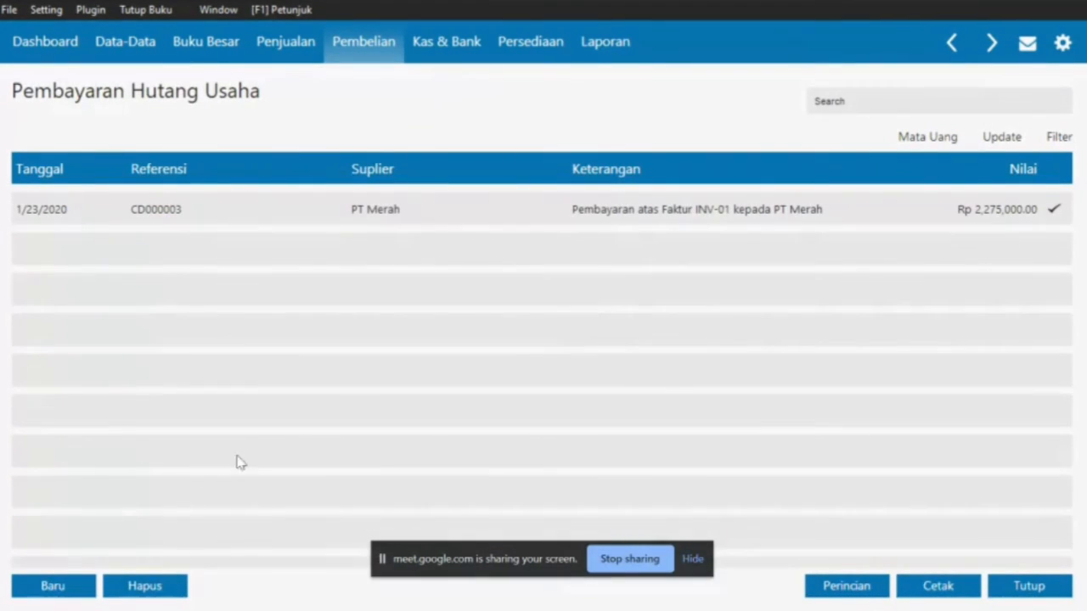
{"action": "left_click", "coordinate": [53, 585]}
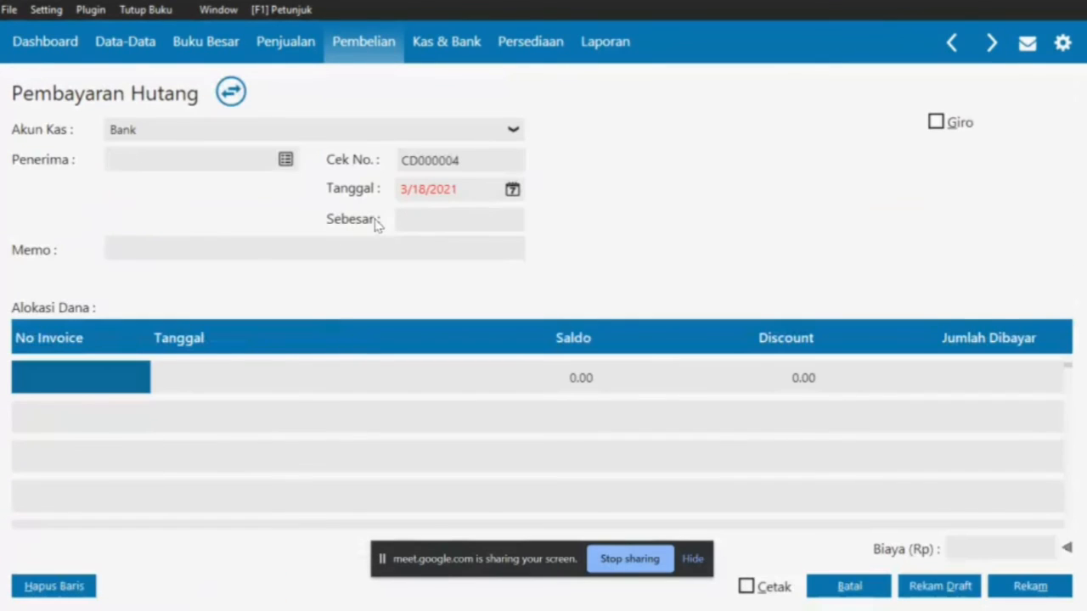
Choose PT Pink as the payee from the supplier list
{"action": "left_click", "coordinate": [293, 161]}
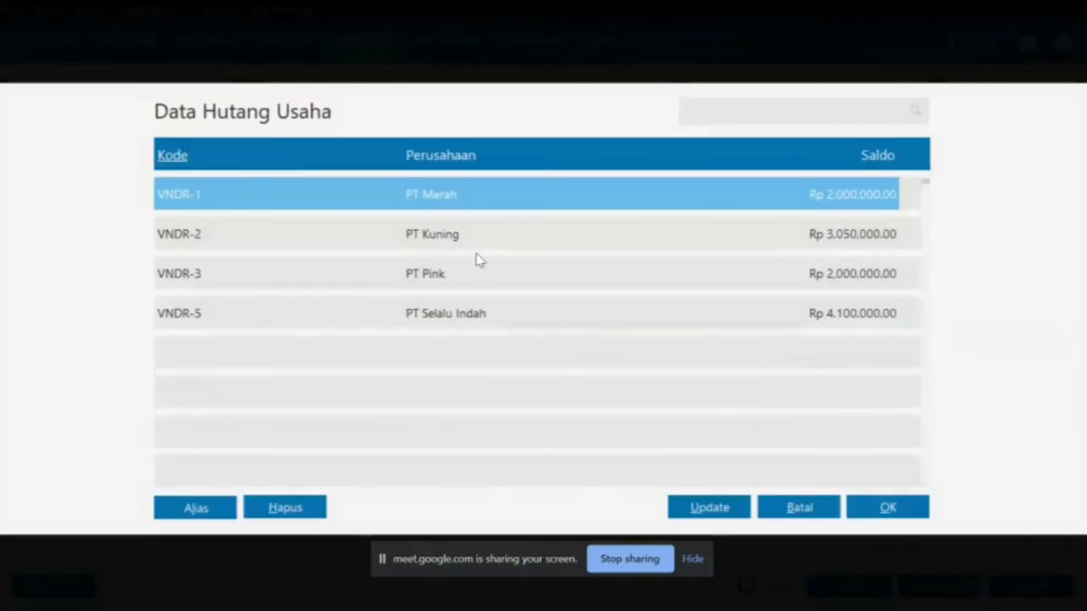
{"action": "key", "text": "alt+Tab"}
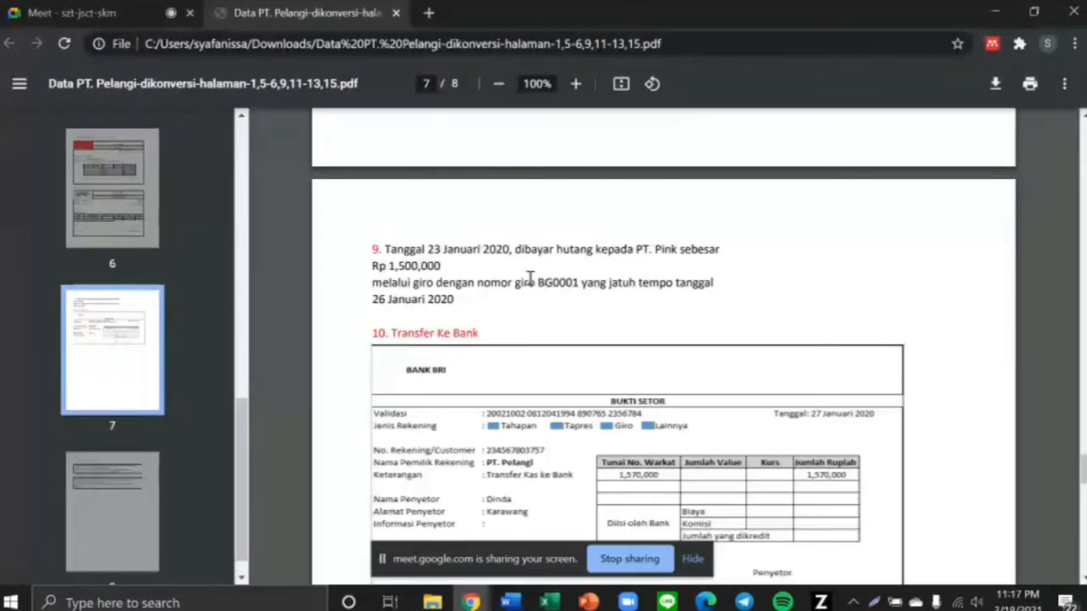
{"action": "key", "text": "alt+Tab"}
{"action": "double_click", "coordinate": [447, 287]}
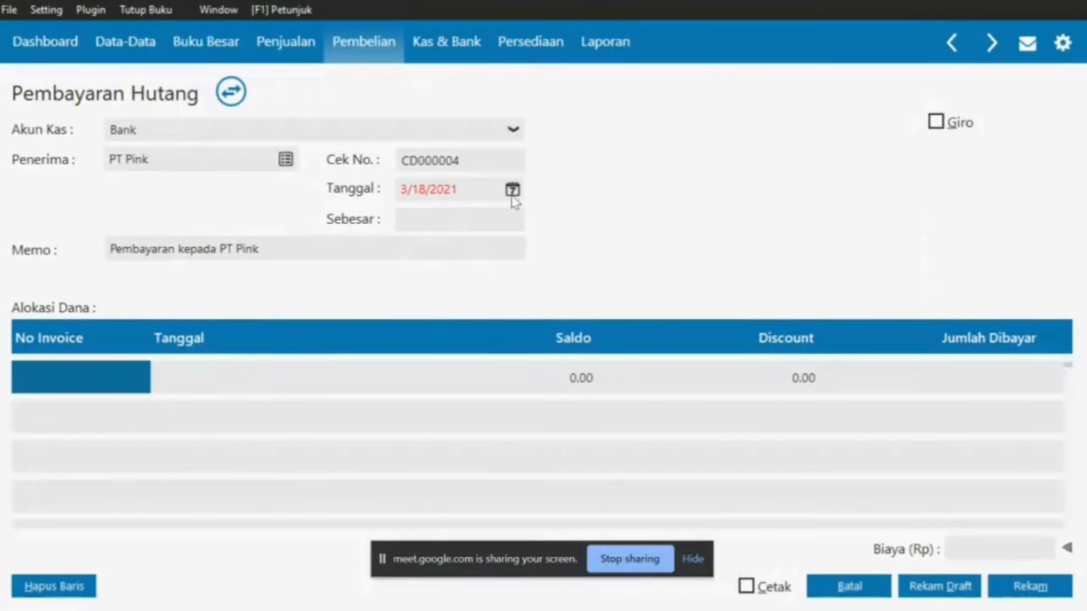
Set the payment date to 23 January 2020 per the PDF
{"action": "key", "text": "alt+Tab"}
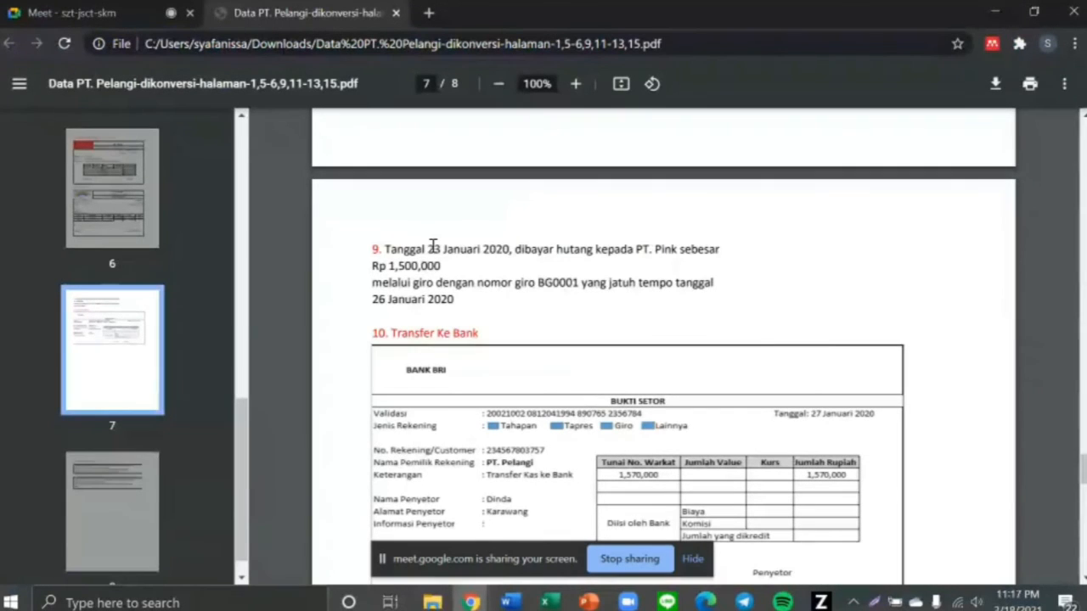
{"action": "left_click_drag", "start_coordinate": [427, 249], "coordinate": [507, 247]}
{"action": "key", "text": "alt+Tab"}
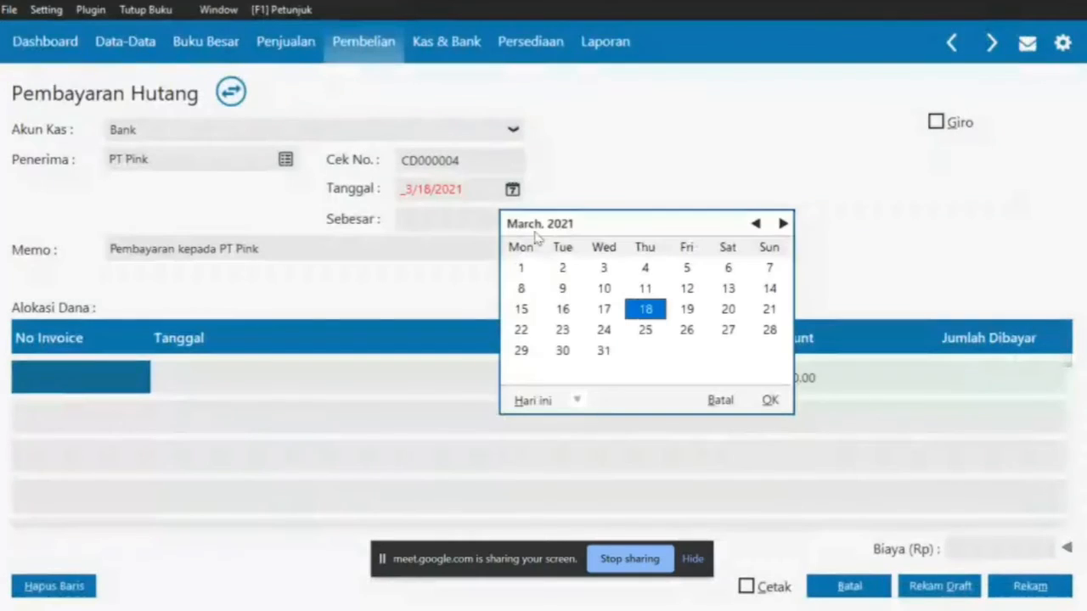
{"action": "left_click", "coordinate": [755, 224]}
{"action": "left_click", "coordinate": [755, 224]}
{"action": "left_click", "coordinate": [755, 224]}
{"action": "left_click", "coordinate": [755, 224]}
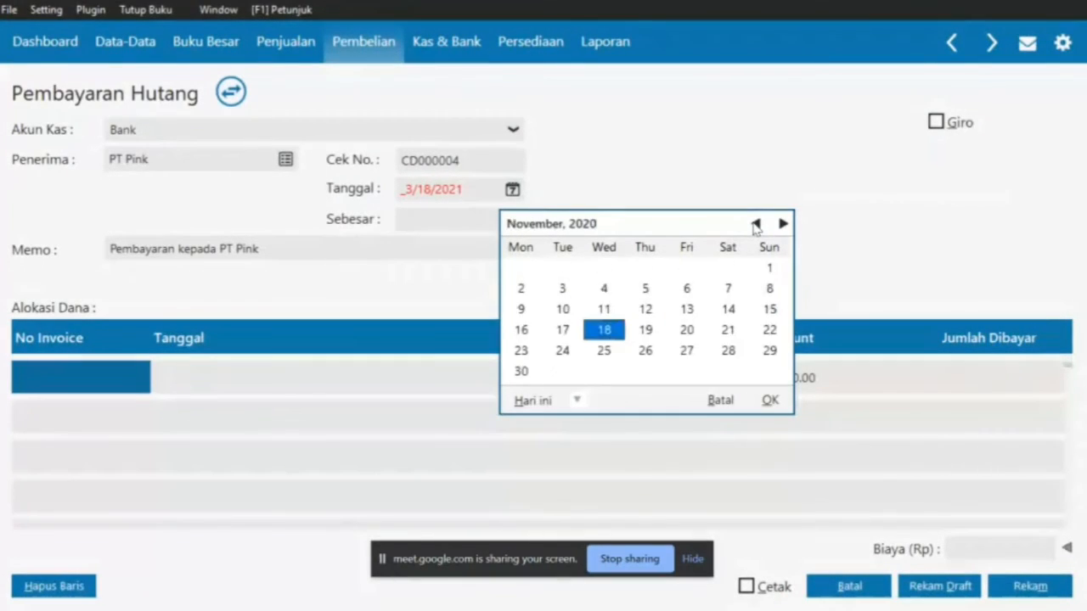
{"action": "left_click", "coordinate": [754, 224]}
{"action": "left_click", "coordinate": [754, 224]}
{"action": "left_click", "coordinate": [754, 225]}
{"action": "left_click", "coordinate": [754, 224]}
{"action": "left_click", "coordinate": [755, 224]}
{"action": "left_click", "coordinate": [754, 224]}
{"action": "left_click", "coordinate": [755, 224]}
{"action": "left_click", "coordinate": [754, 224]}
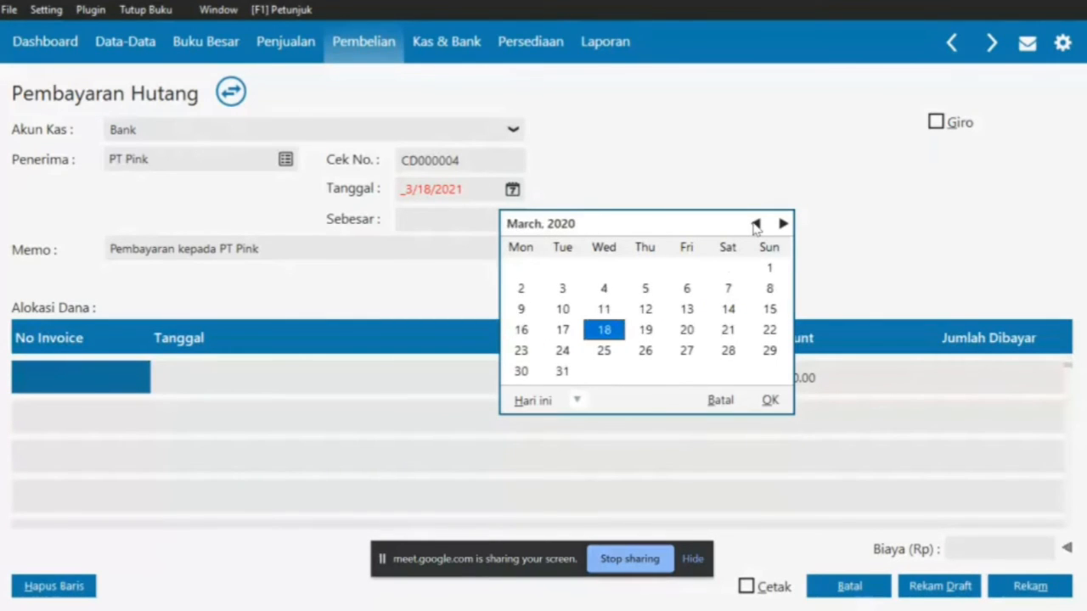
{"action": "left_click", "coordinate": [755, 225]}
{"action": "left_click", "coordinate": [755, 224]}
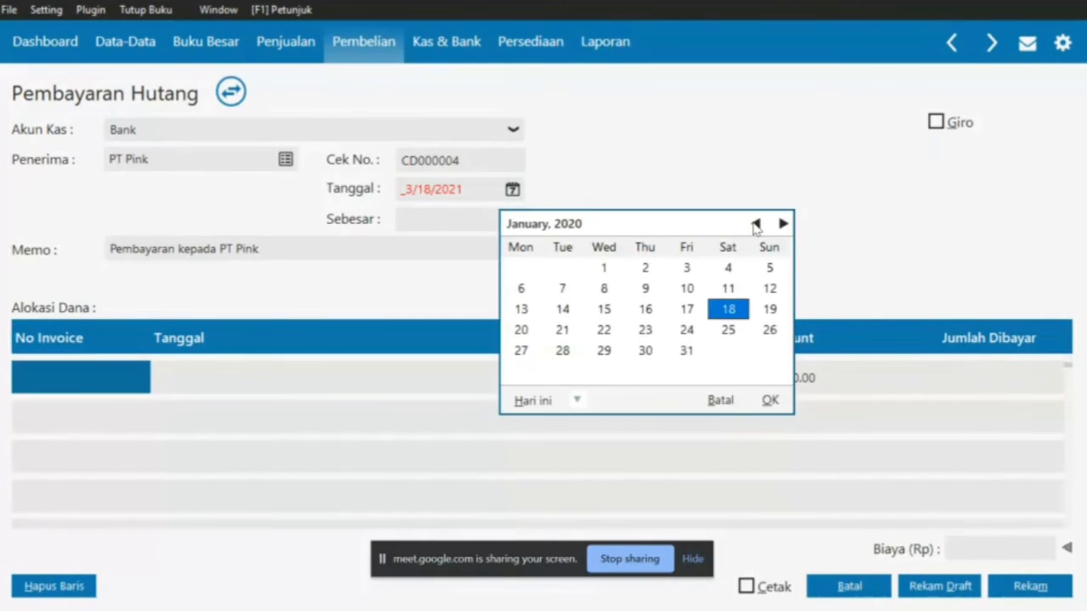
{"action": "left_click", "coordinate": [645, 330]}
{"action": "left_click", "coordinate": [769, 400]}
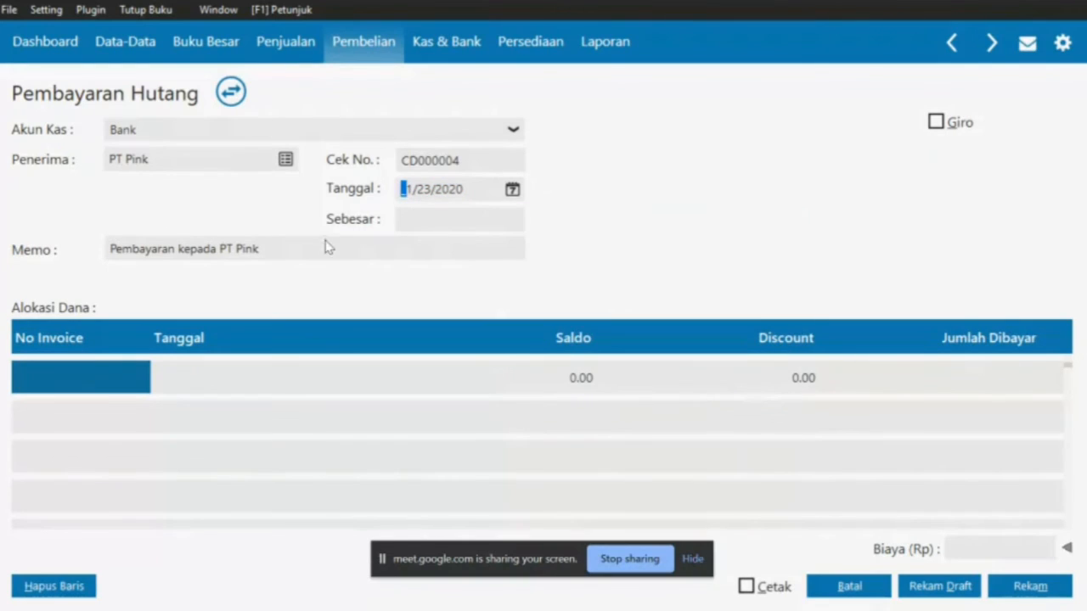
Mark the payment as made by giro
{"action": "key", "text": "alt+Tab"}
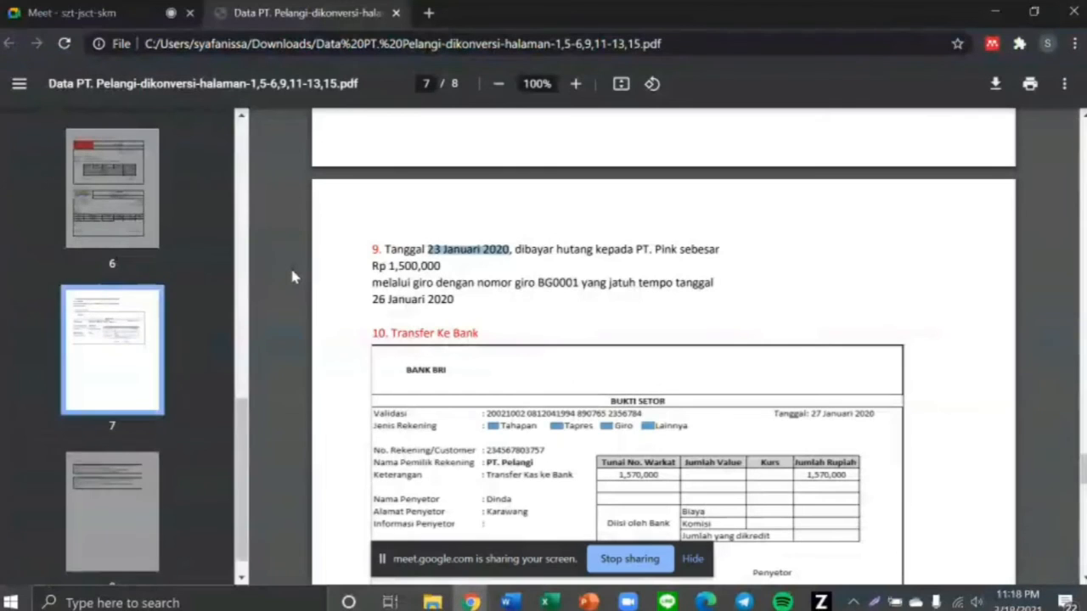
{"action": "key", "text": "alt+Tab"}
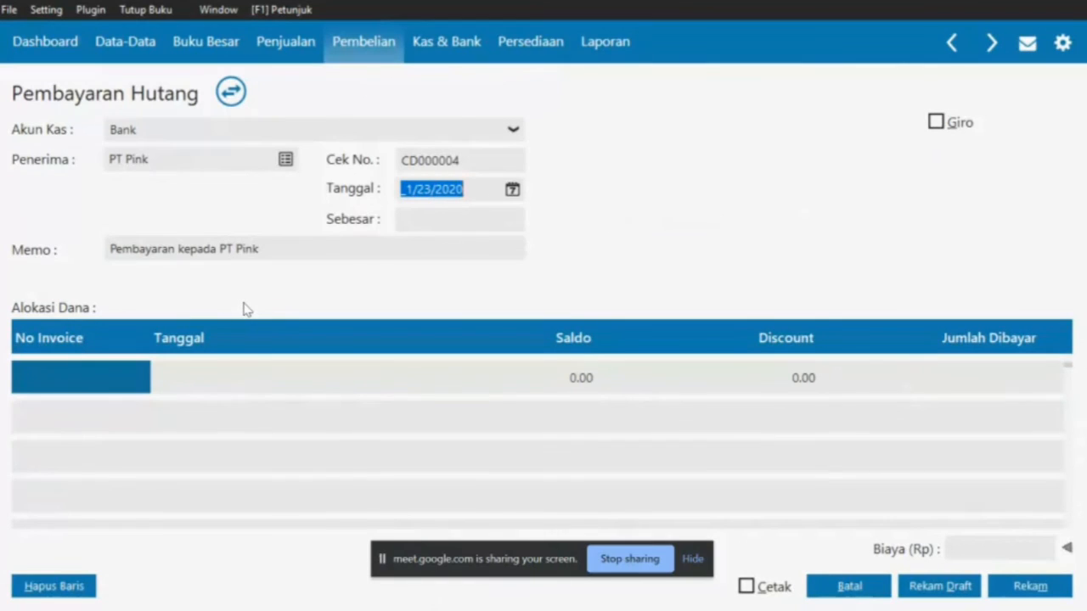
{"action": "key", "text": "alt+Tab"}
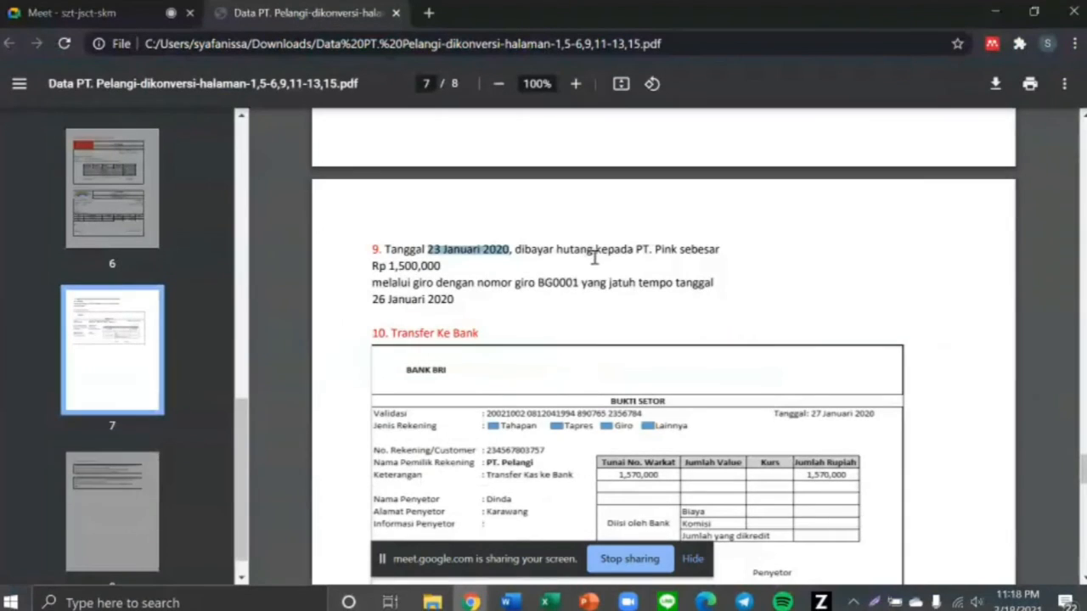
{"action": "left_click_drag", "start_coordinate": [411, 282], "coordinate": [449, 284]}
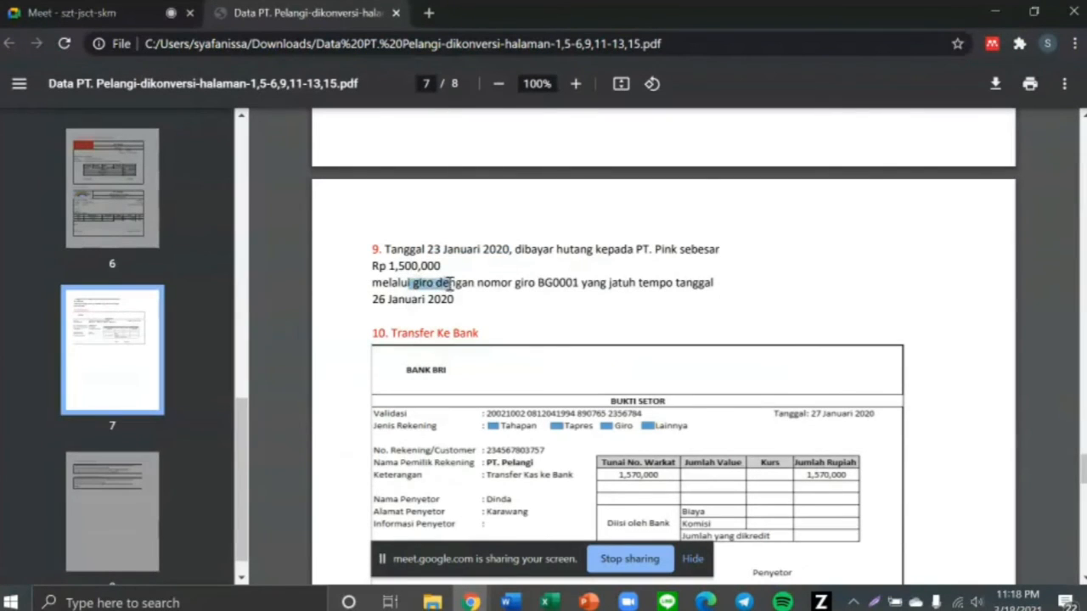
{"action": "key", "text": "alt+Tab"}
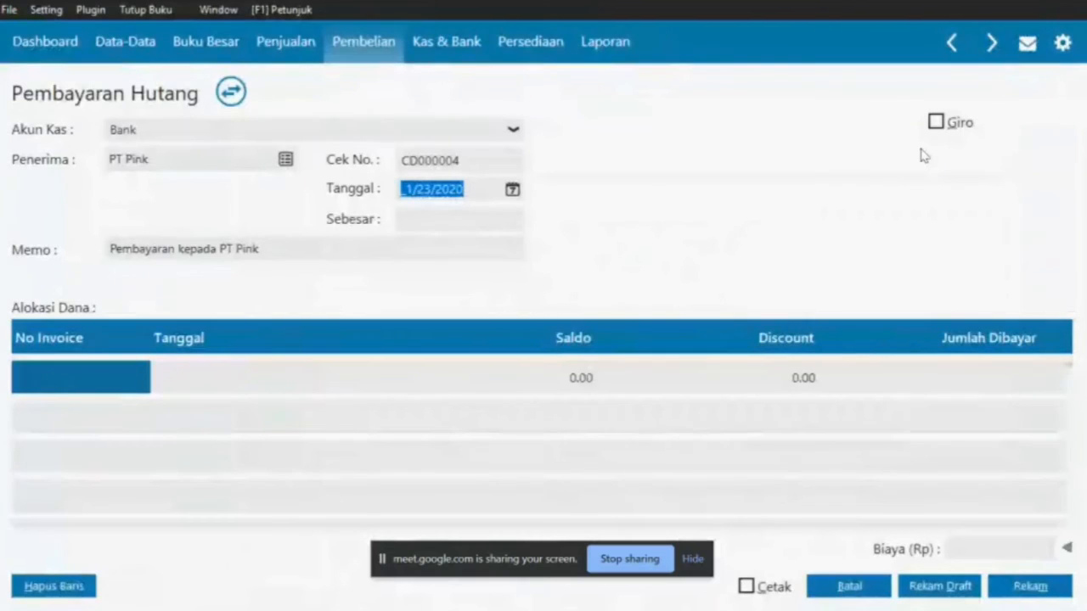
{"action": "left_click", "coordinate": [934, 124]}
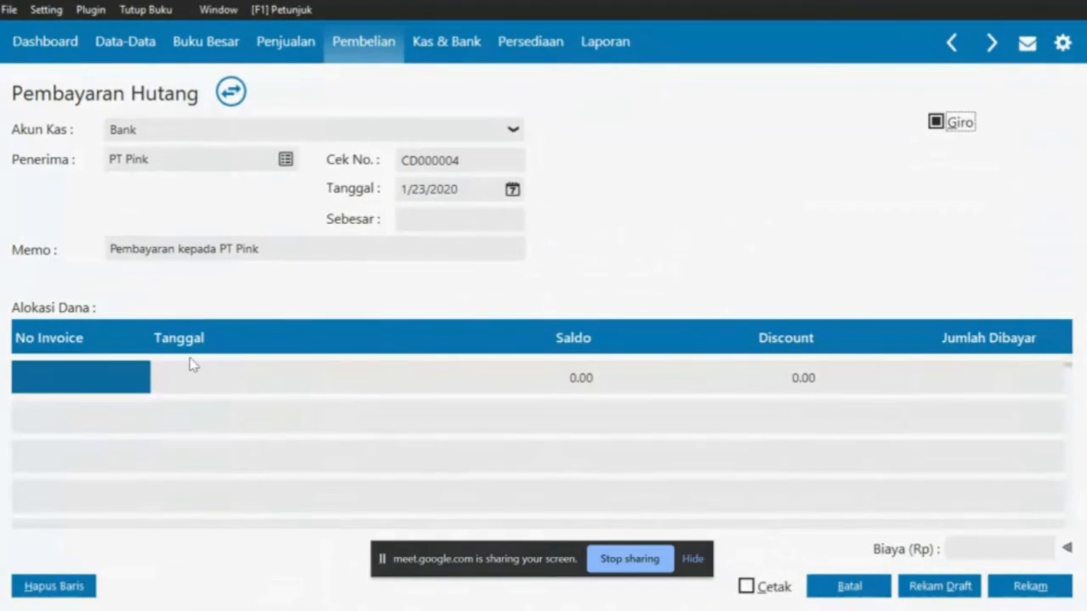
Allocate 1,500,000 to invoice INV-03, making the payment total Rp 1,500,000.00
{"action": "left_click", "coordinate": [123, 374]}
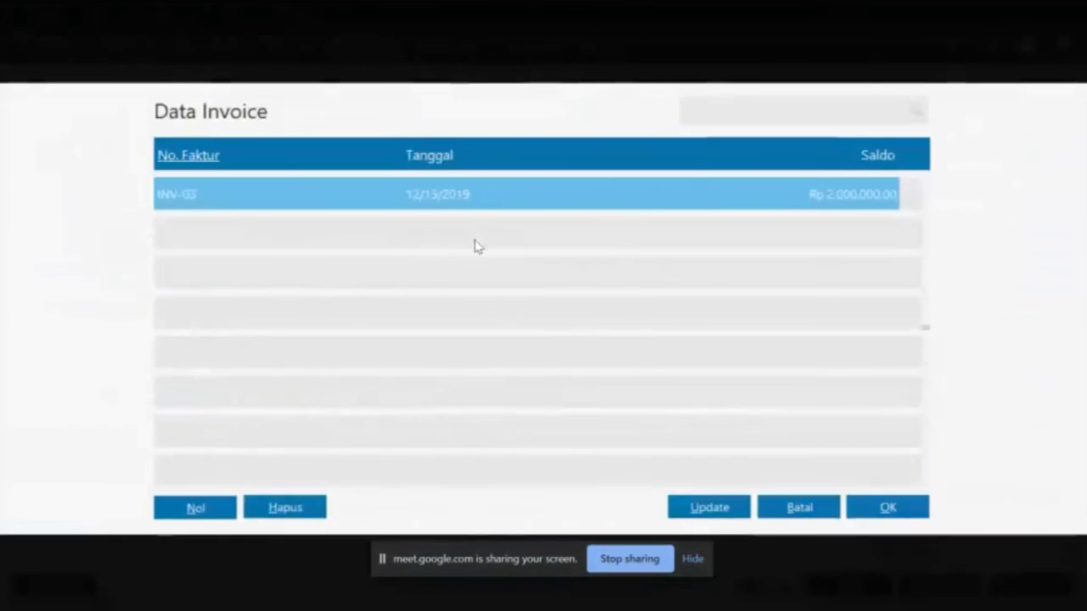
{"action": "double_click", "coordinate": [721, 204]}
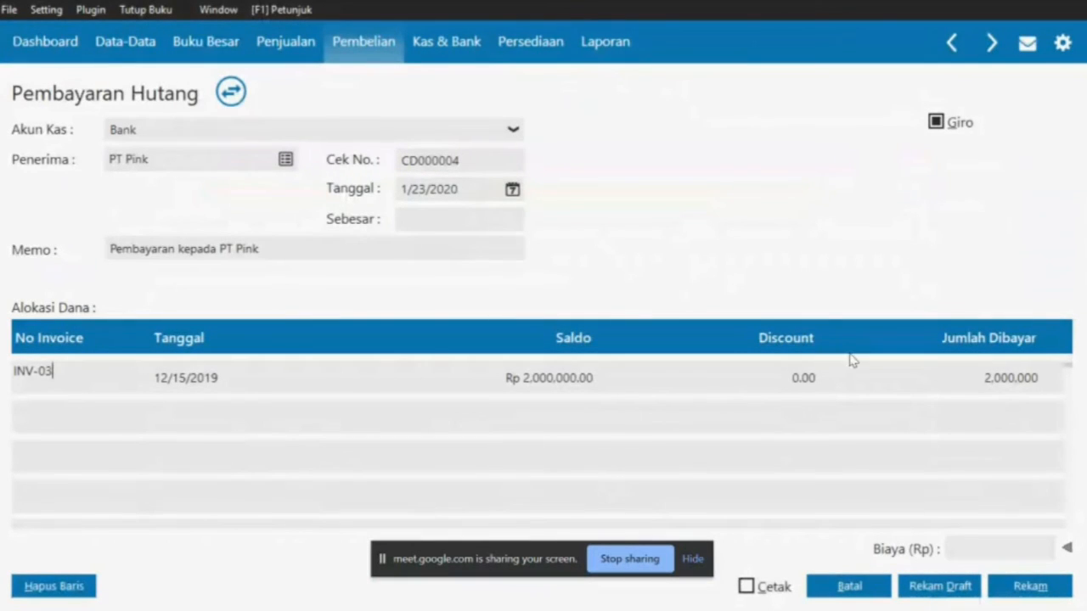
{"action": "key", "text": "alt+Tab"}
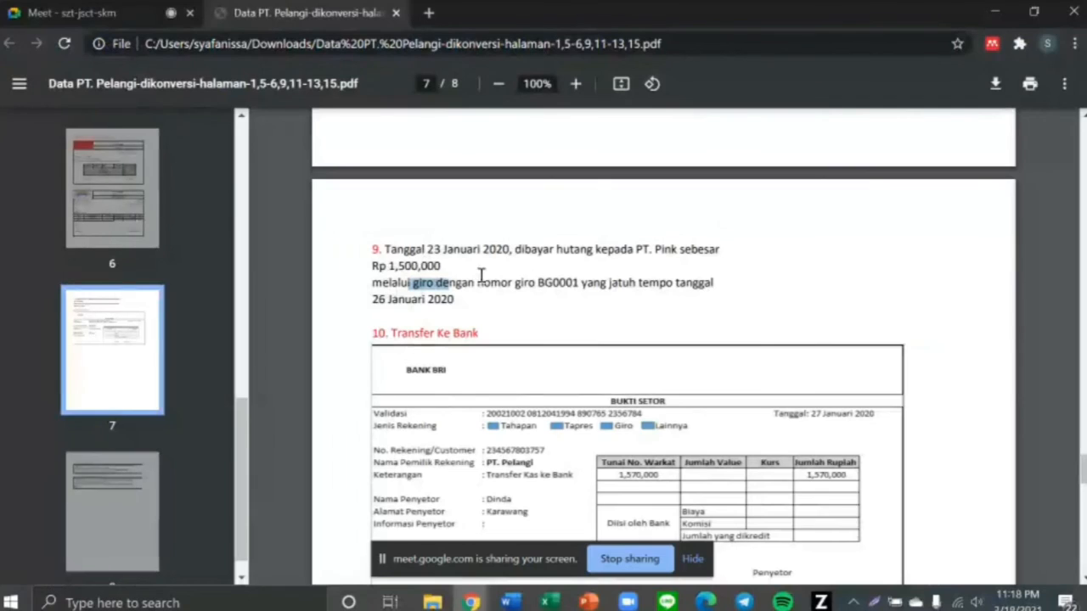
{"action": "left_click_drag", "start_coordinate": [381, 267], "coordinate": [462, 271]}
{"action": "key", "text": "alt+Tab"}
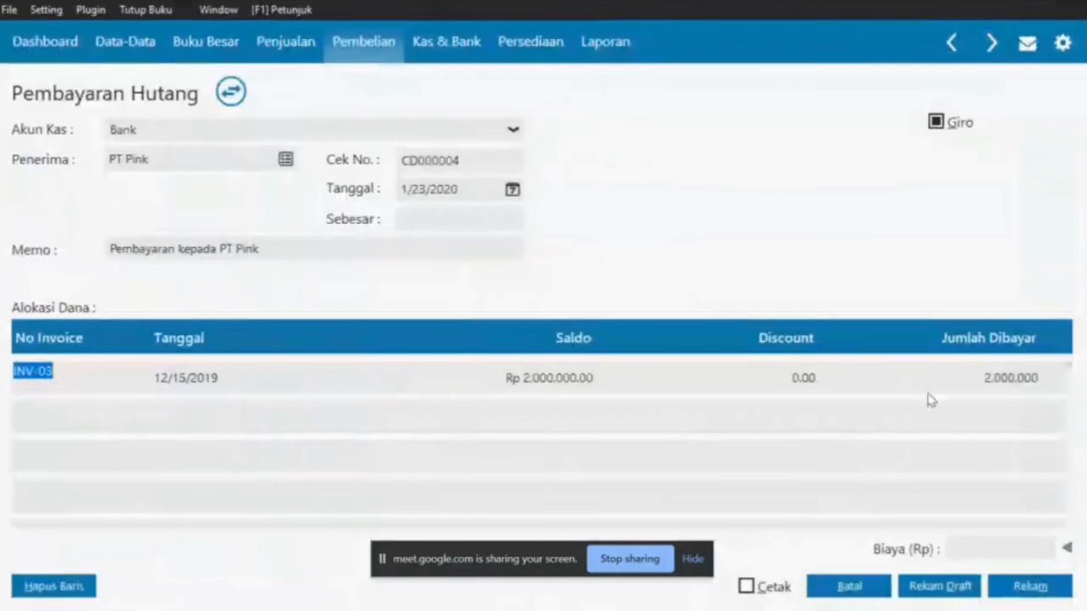
{"action": "left_click", "coordinate": [982, 382]}
{"action": "type", "text": "1"}
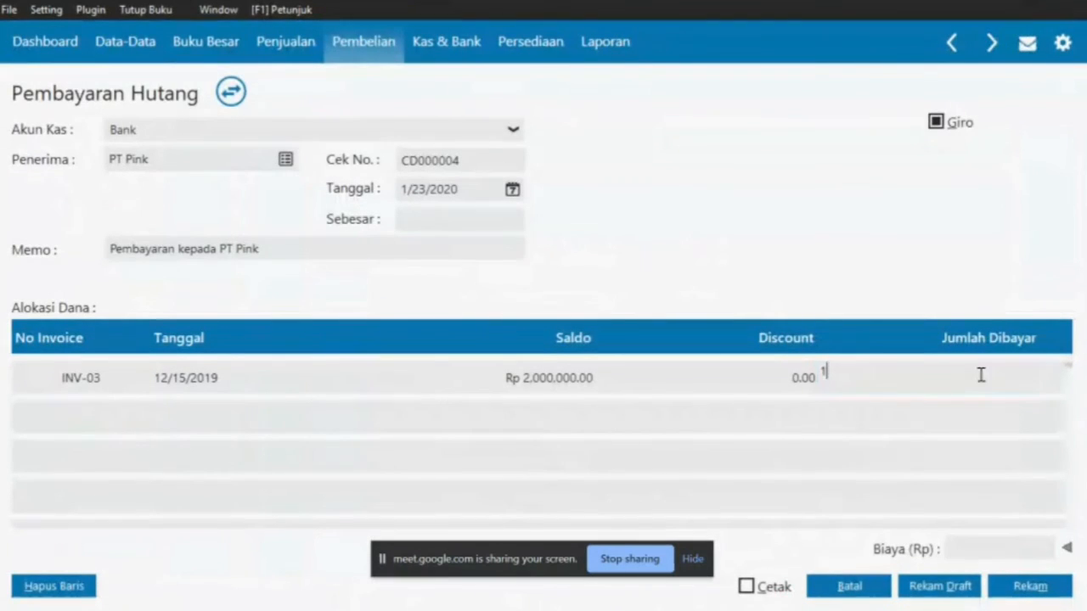
{"action": "type", "text": ",500,000"}
{"action": "key", "text": "Return"}
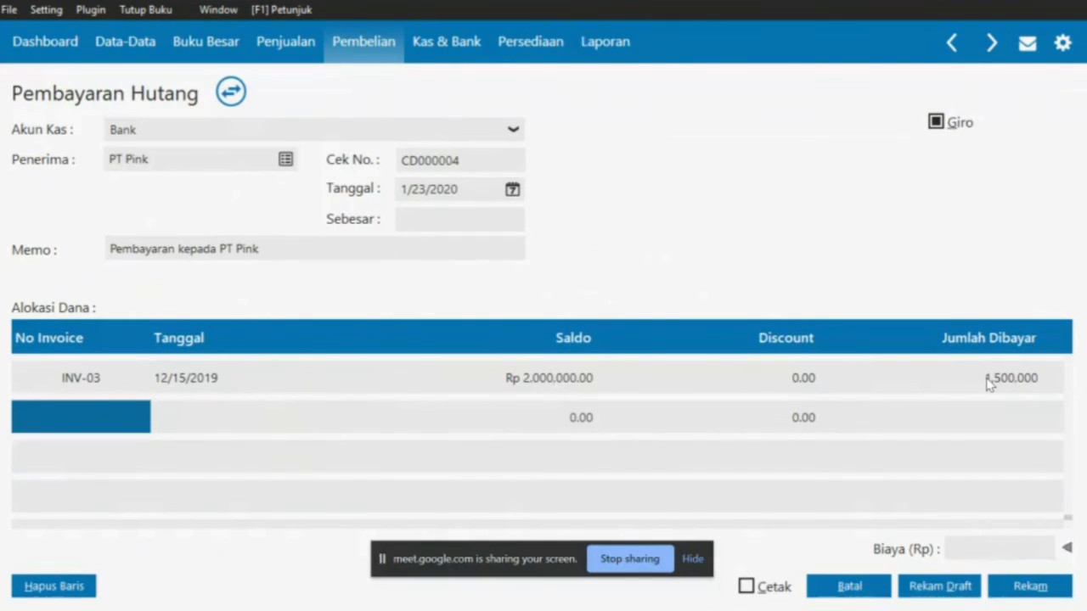
{"action": "left_click", "coordinate": [457, 220]}
{"action": "key", "text": "Tab"}
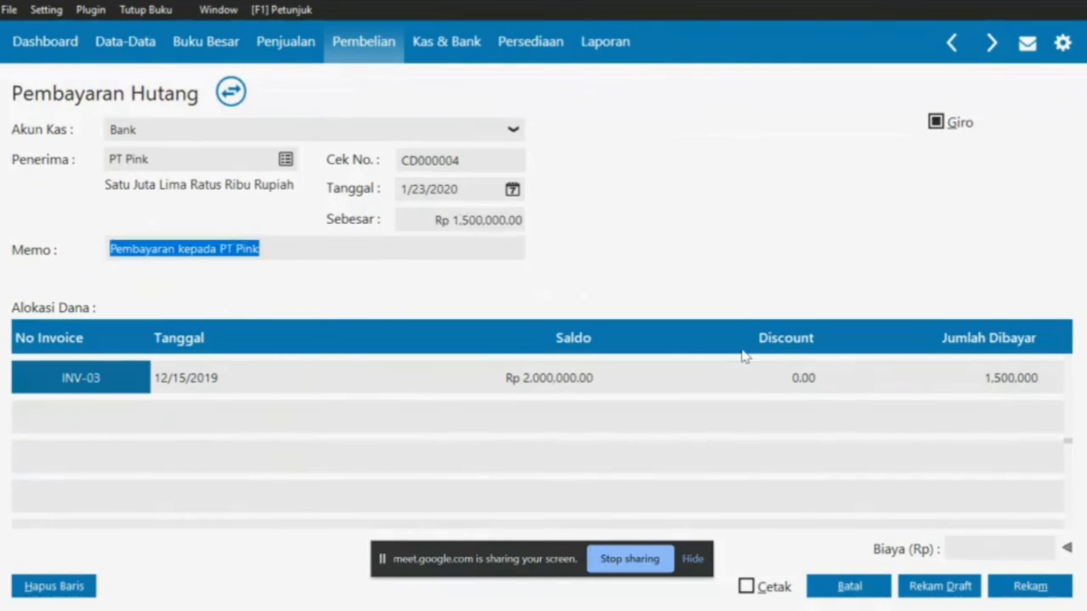
Save the payment and enter giro number BG0001 copied from the PDF
{"action": "left_click", "coordinate": [1015, 588]}
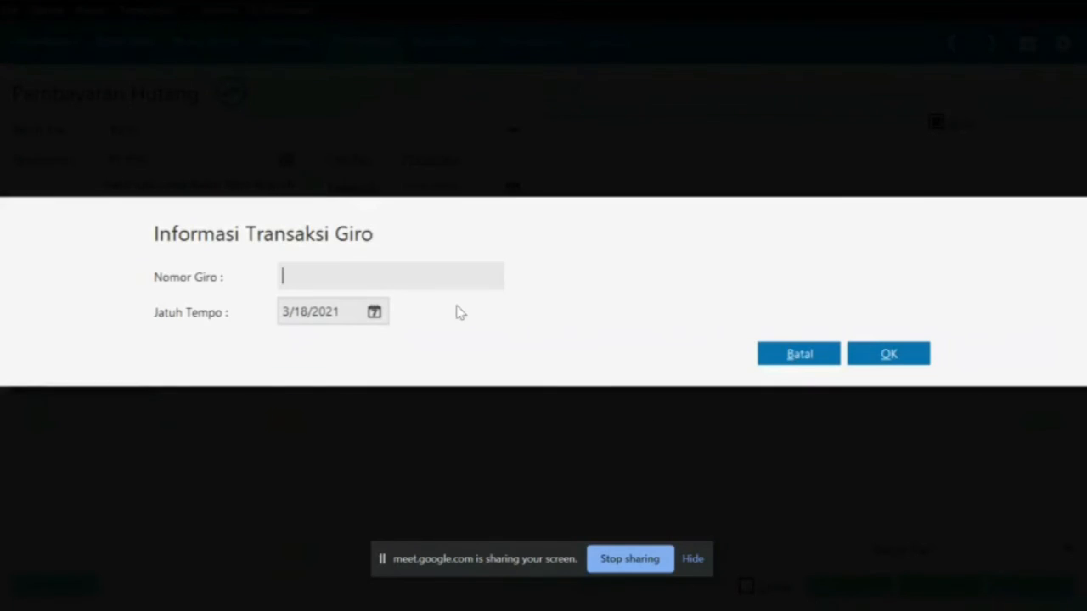
{"action": "key", "text": "alt+Tab"}
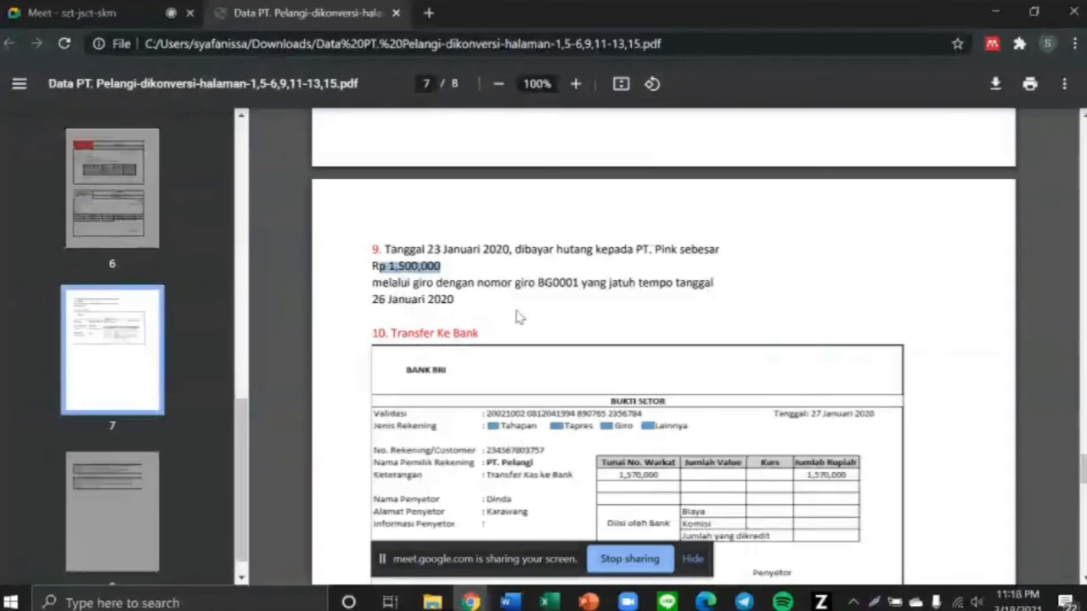
{"action": "left_click_drag", "start_coordinate": [539, 284], "coordinate": [578, 285]}
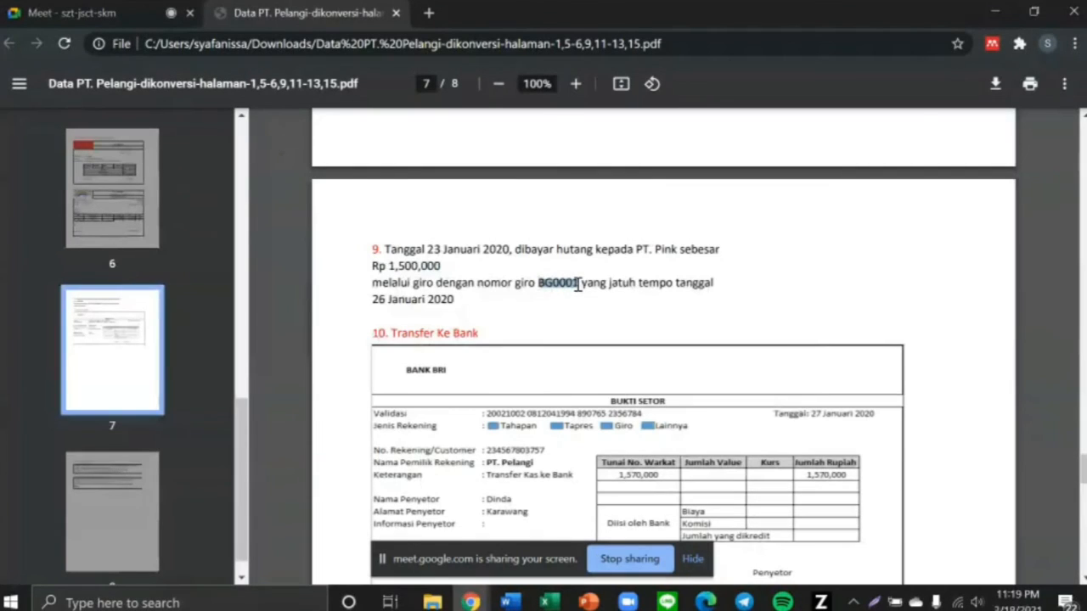
{"action": "key", "text": "ctrl+c"}
{"action": "key", "text": "alt+Tab"}
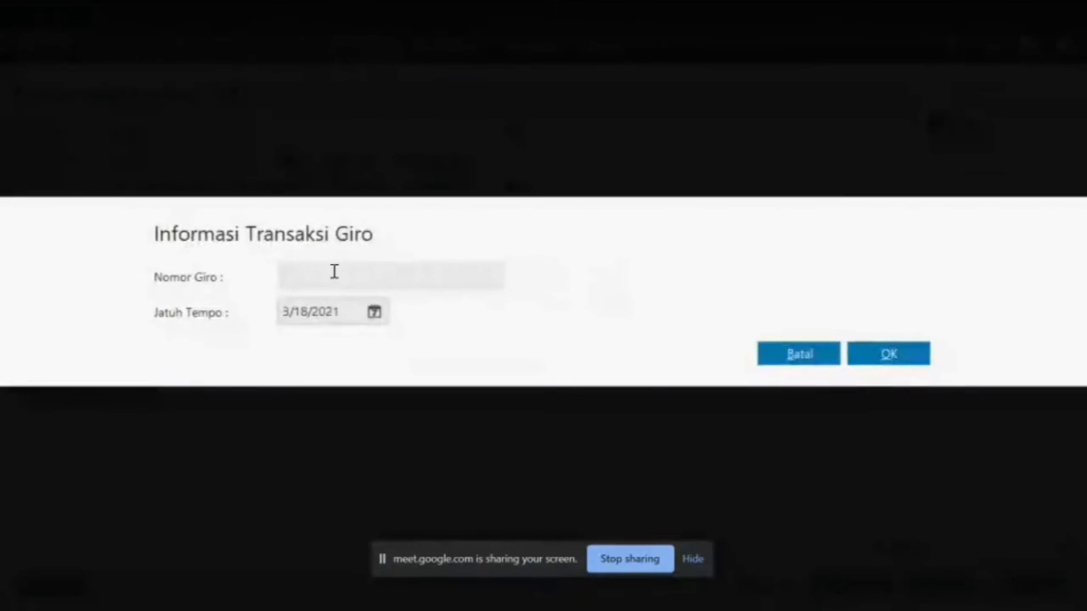
{"action": "key", "text": "ctrl+v"}
Set the giro due date to 26 January 2020
{"action": "key", "text": "alt+Tab"}
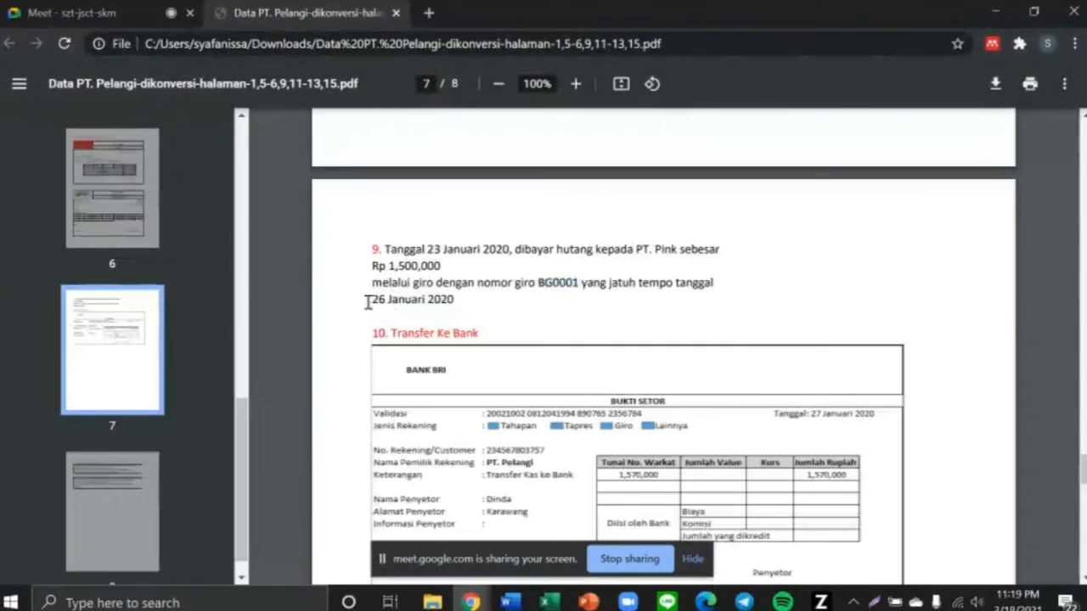
{"action": "left_click_drag", "start_coordinate": [366, 303], "coordinate": [458, 305]}
{"action": "key", "text": "ctrl+c"}
{"action": "key", "text": "alt+Tab"}
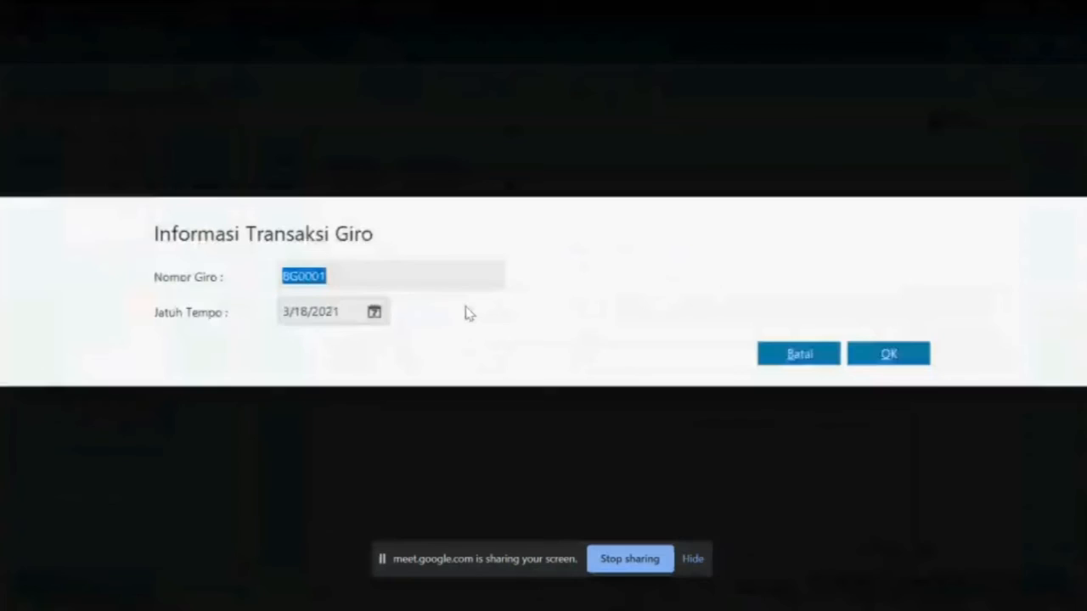
{"action": "left_click", "coordinate": [374, 311]}
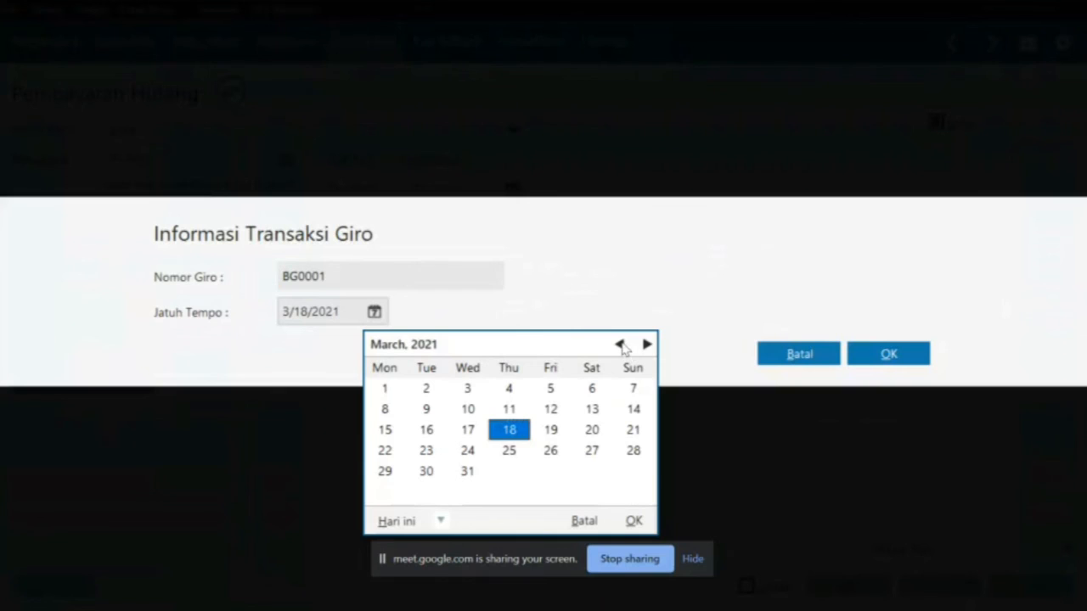
{"action": "left_click", "coordinate": [621, 344]}
{"action": "left_click", "coordinate": [620, 344]}
{"action": "left_click", "coordinate": [621, 344]}
{"action": "left_click", "coordinate": [621, 344]}
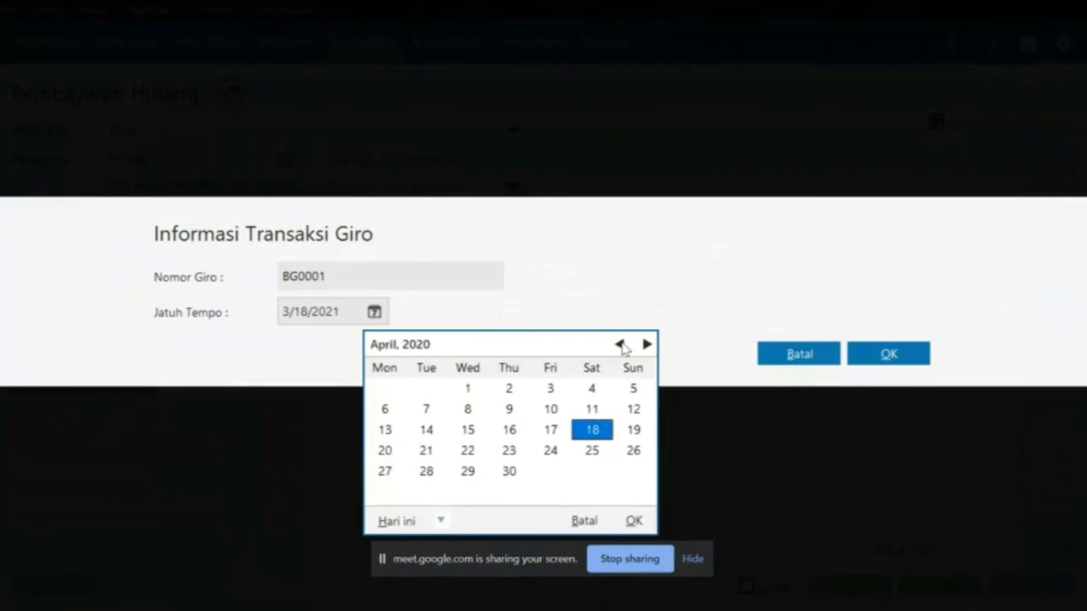
{"action": "left_click", "coordinate": [621, 344]}
{"action": "left_click", "coordinate": [621, 344]}
{"action": "left_click", "coordinate": [620, 344]}
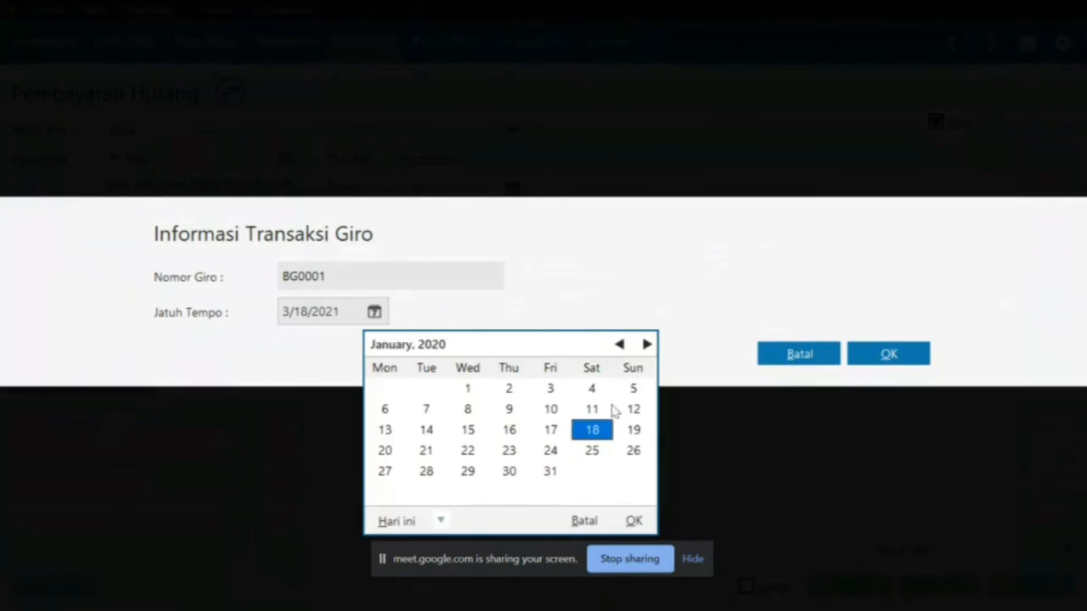
{"action": "left_click", "coordinate": [631, 453]}
{"action": "left_click", "coordinate": [634, 521]}
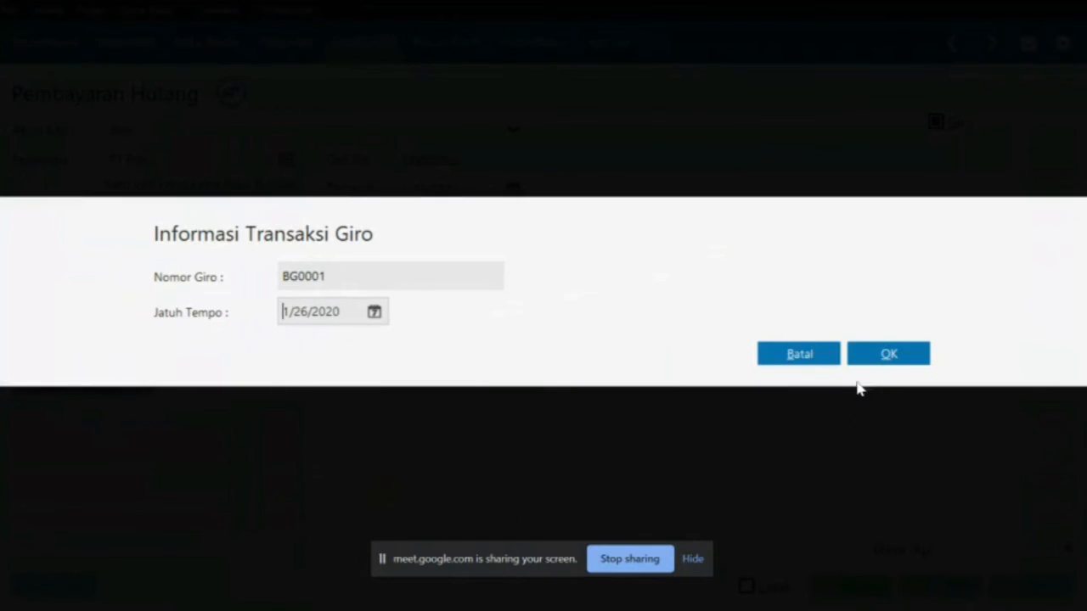
Confirm the giro, keep the original transaction date, and close the payment form and list
{"action": "left_click", "coordinate": [891, 354]}
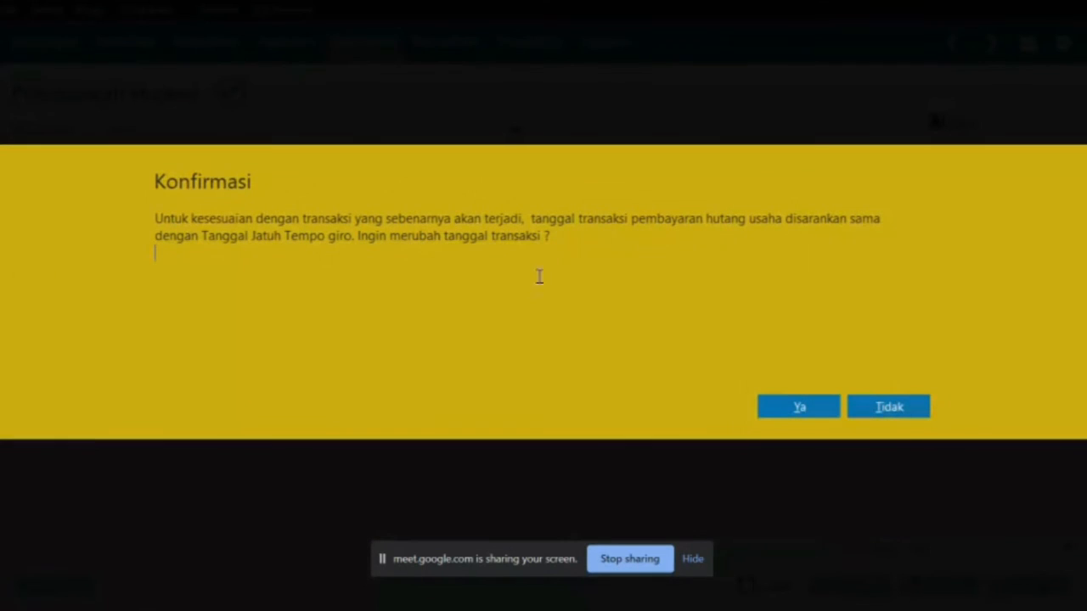
{"action": "left_click", "coordinate": [900, 408]}
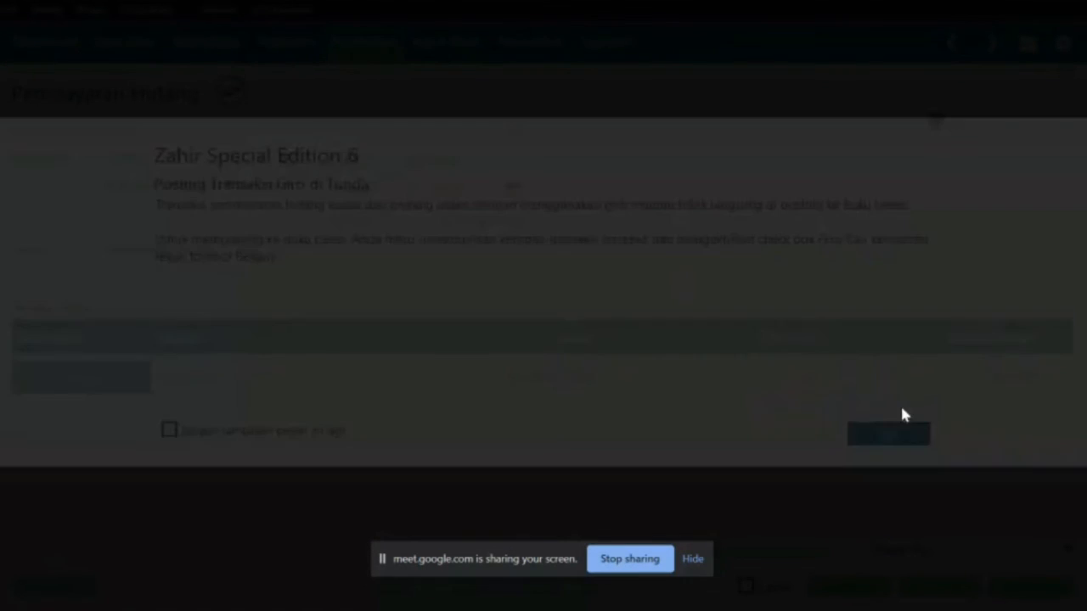
{"action": "left_click", "coordinate": [893, 435]}
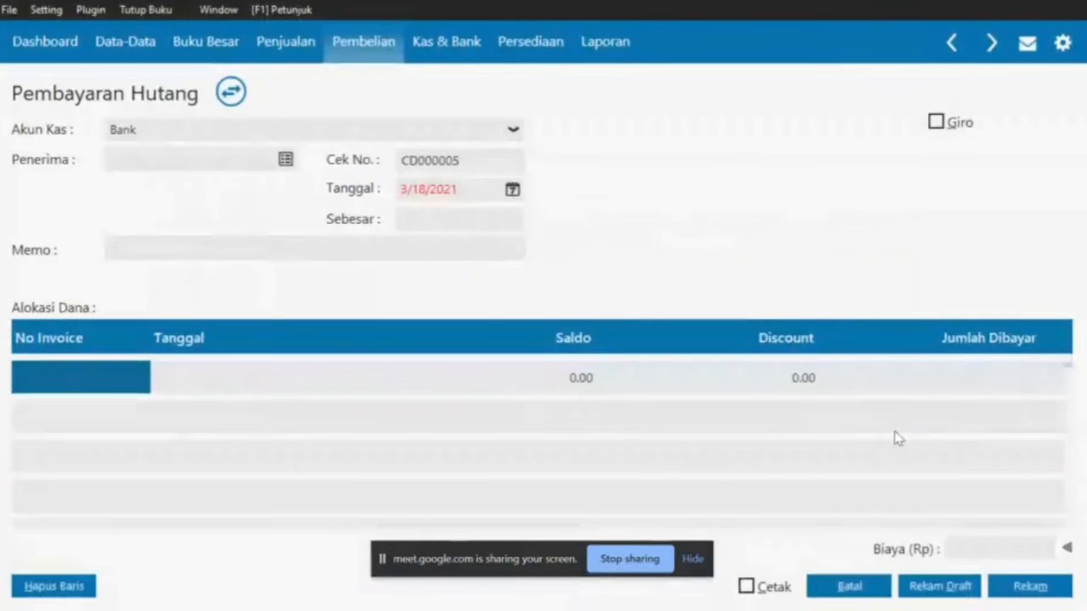
{"action": "left_click", "coordinate": [849, 585]}
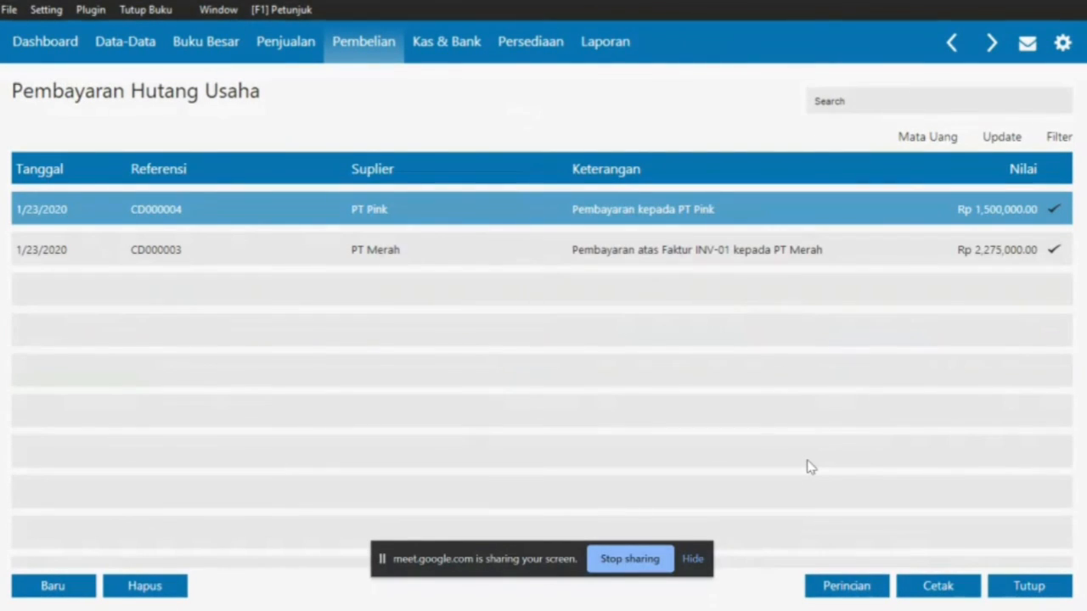
{"action": "left_click", "coordinate": [1022, 589]}
{"action": "mouse_move", "coordinate": [928, 463]}
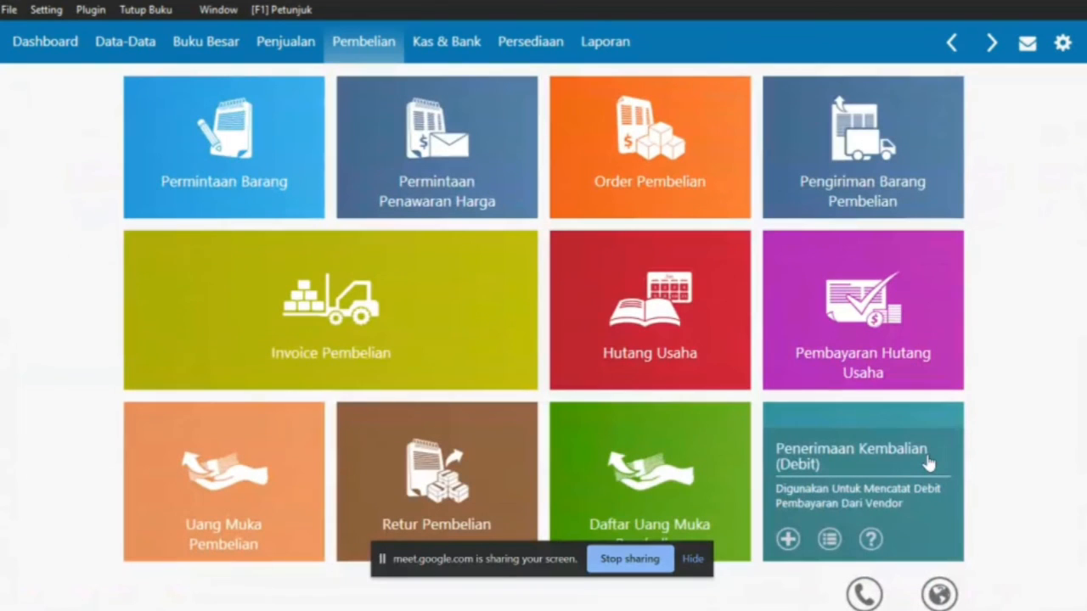
Scroll the PDF to item 10's Transfer Ke Bank slip, mark its heading, and return to Zahir
{"action": "mouse_move", "coordinate": [570, 434]}
{"action": "key", "text": "alt+Tab"}
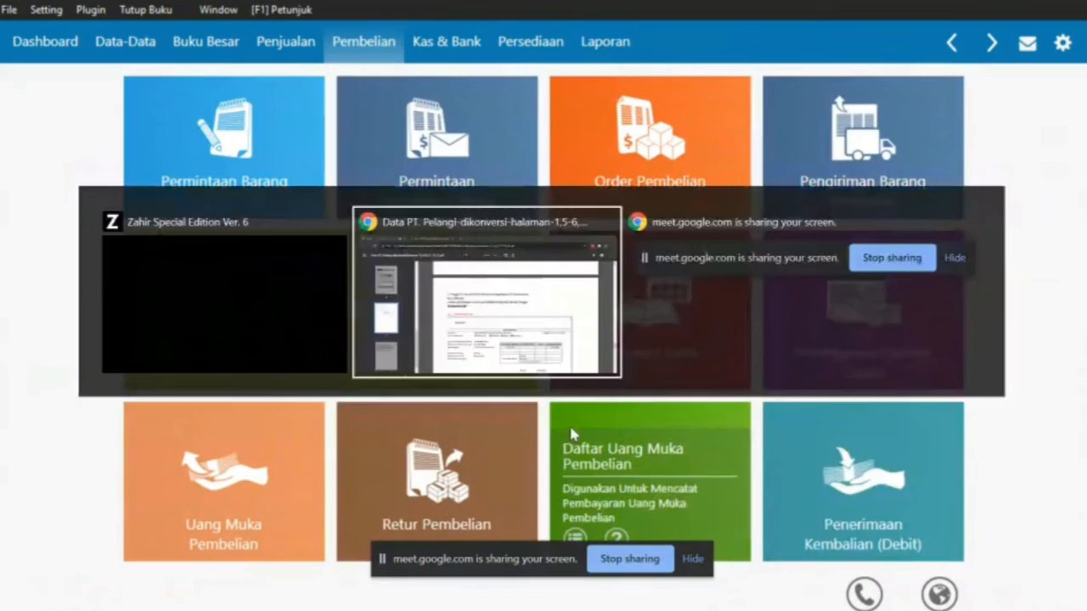
{"action": "scroll", "coordinate": [472, 337], "scroll_direction": "down", "scroll_amount": 1}
{"action": "scroll", "coordinate": [472, 337], "scroll_direction": "down", "scroll_amount": 3}
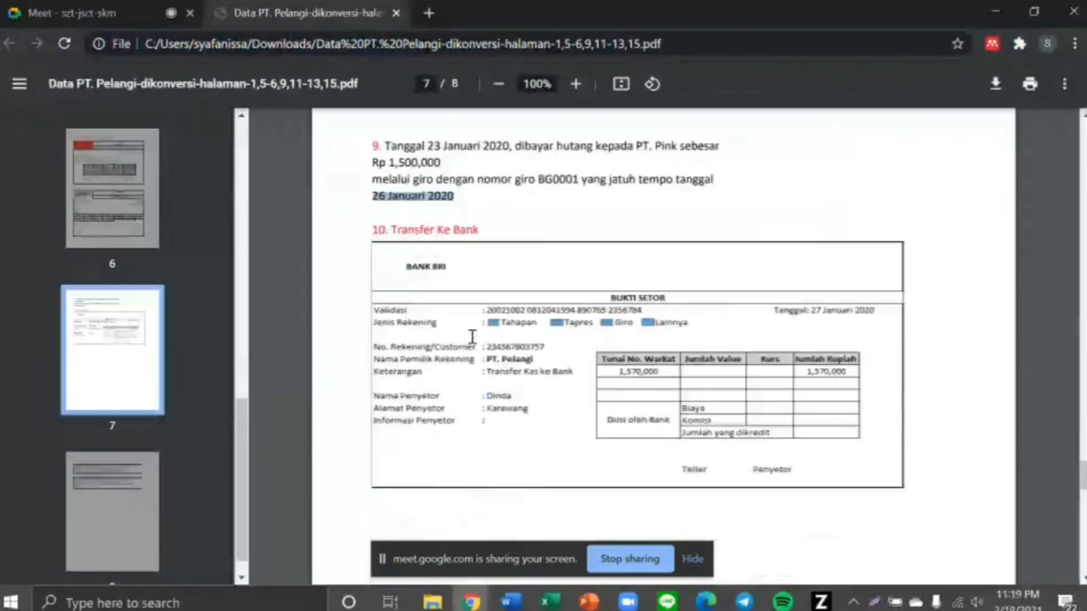
{"action": "left_click_drag", "start_coordinate": [374, 209], "coordinate": [497, 229]}
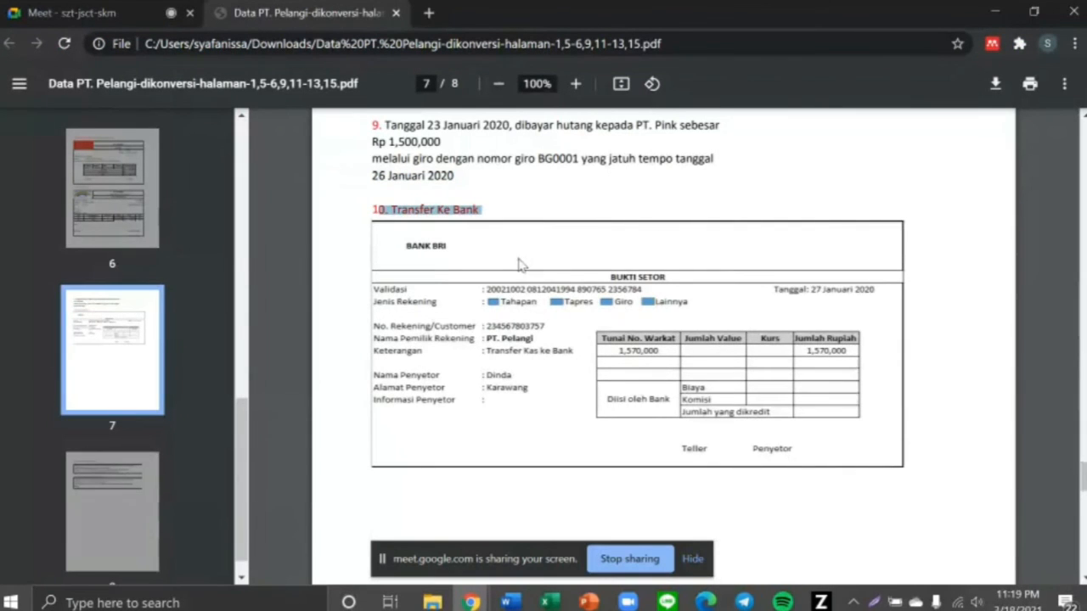
{"action": "key", "text": "alt+Tab"}
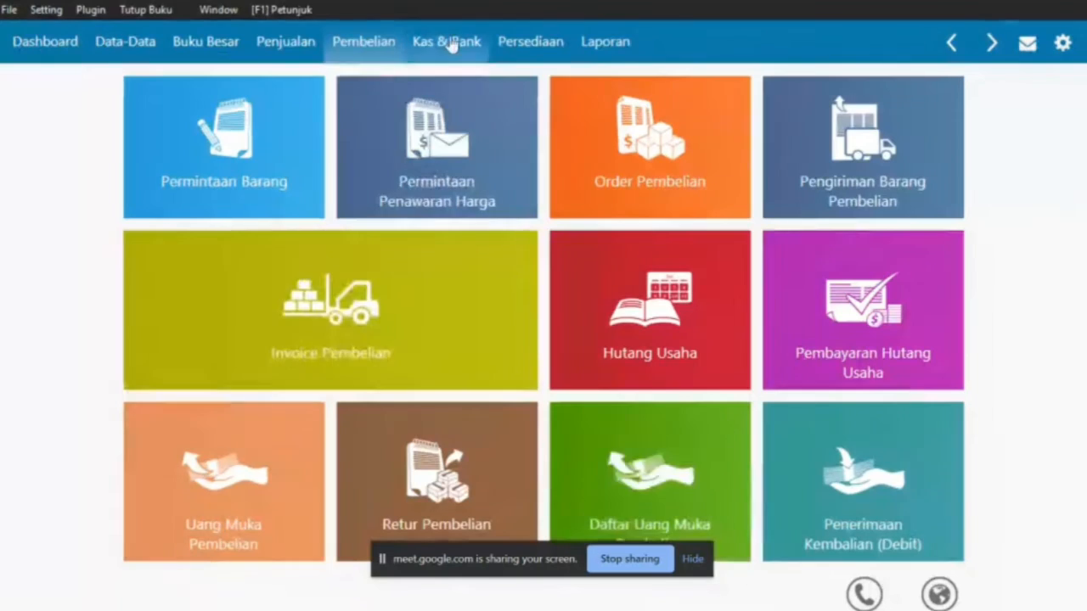
Start a new Kas & Bank transfer from the Kas account to the Bank account
{"action": "left_click", "coordinate": [448, 43]}
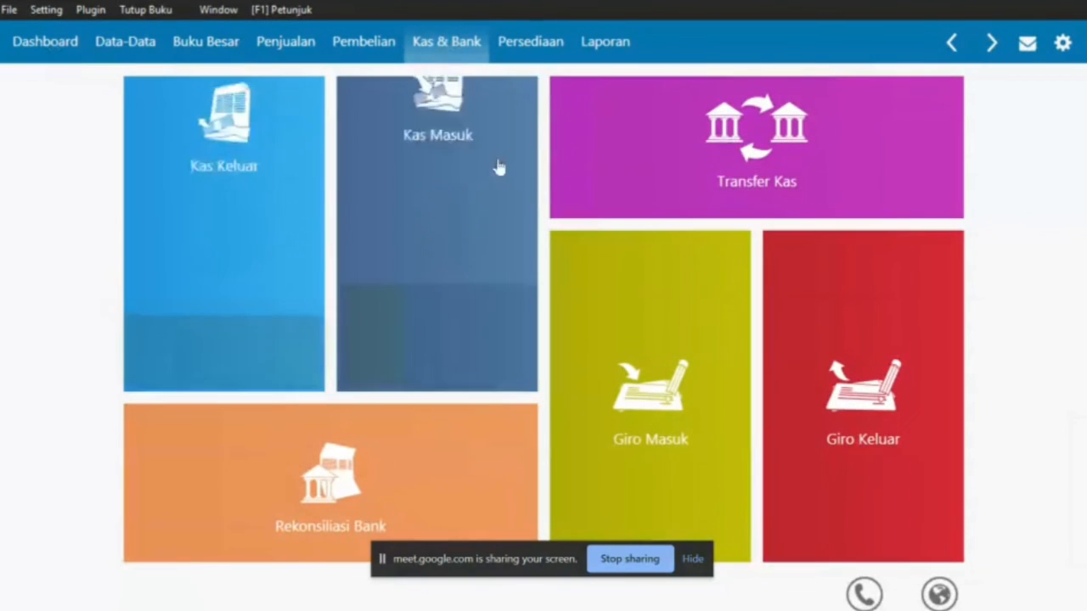
{"action": "mouse_move", "coordinate": [580, 158]}
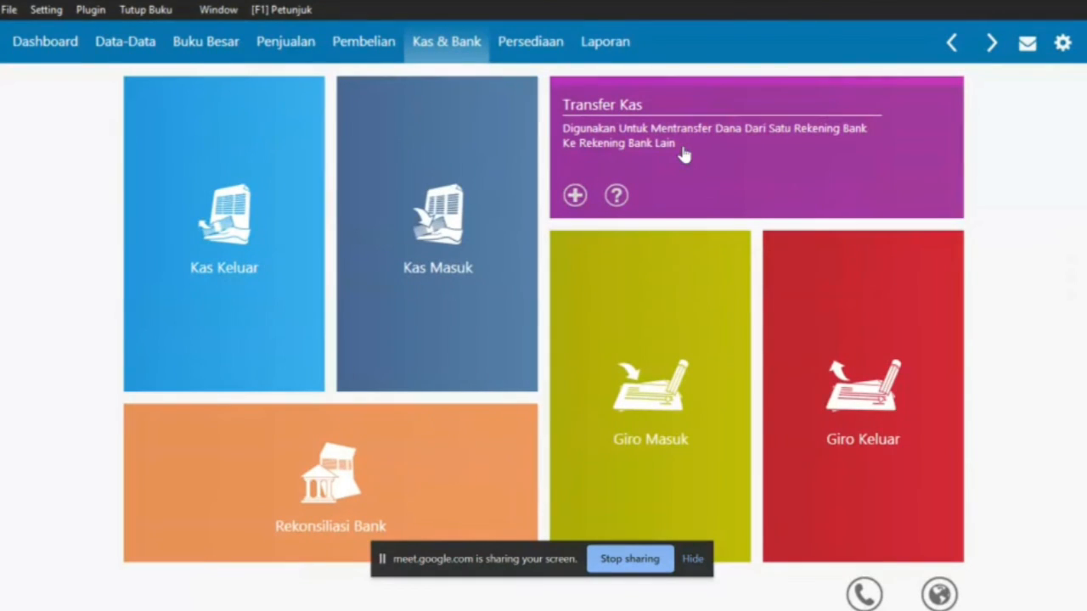
{"action": "left_click", "coordinate": [575, 195]}
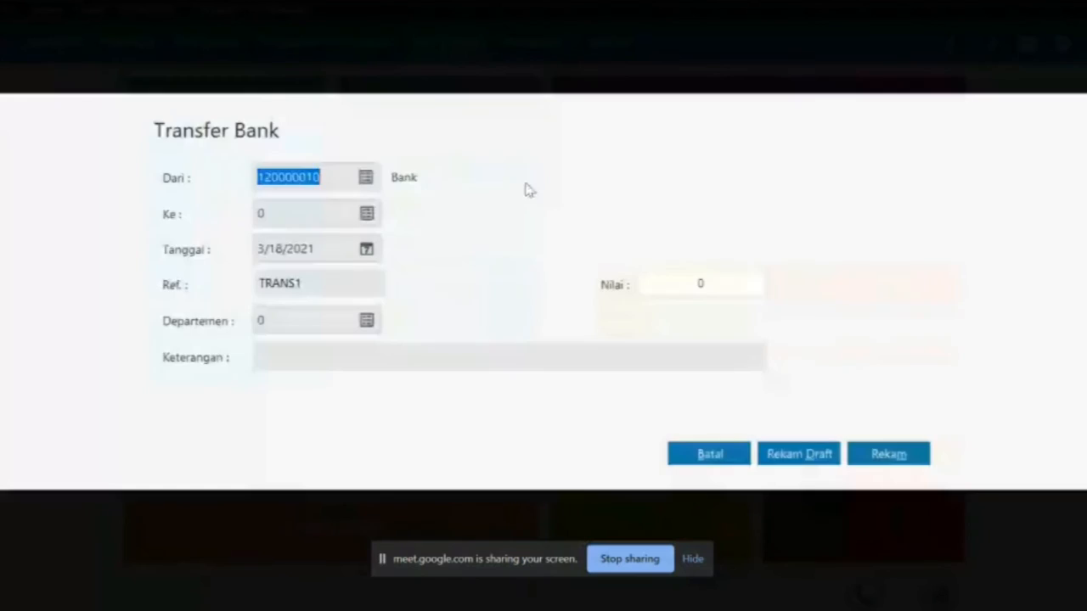
{"action": "left_click", "coordinate": [366, 180]}
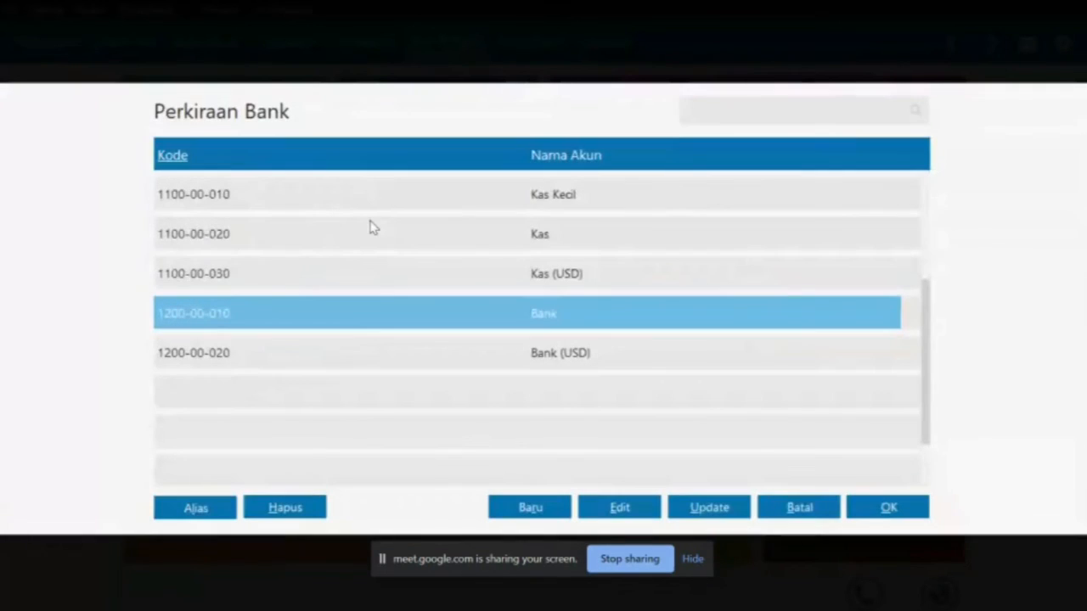
{"action": "double_click", "coordinate": [371, 229]}
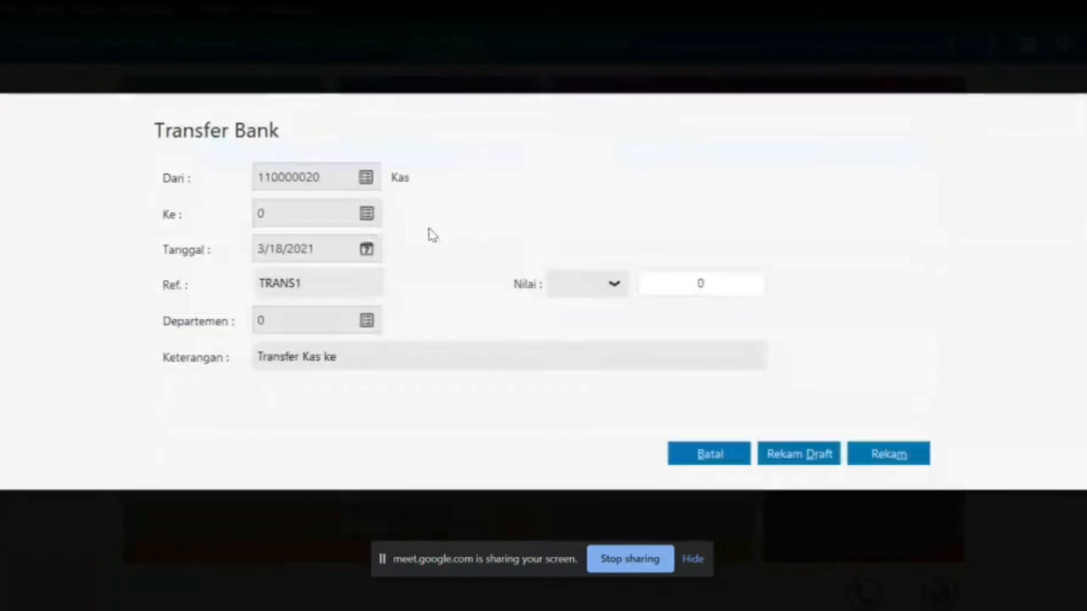
{"action": "left_click", "coordinate": [366, 213]}
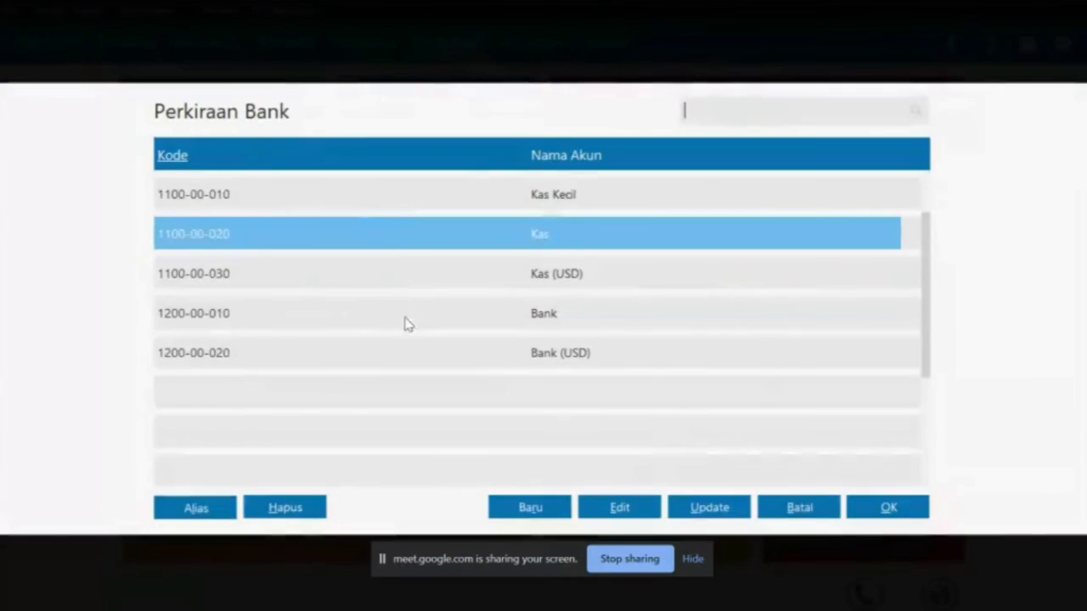
{"action": "double_click", "coordinate": [405, 316]}
Set the transfer date to 27 January 2020
{"action": "left_click", "coordinate": [366, 251]}
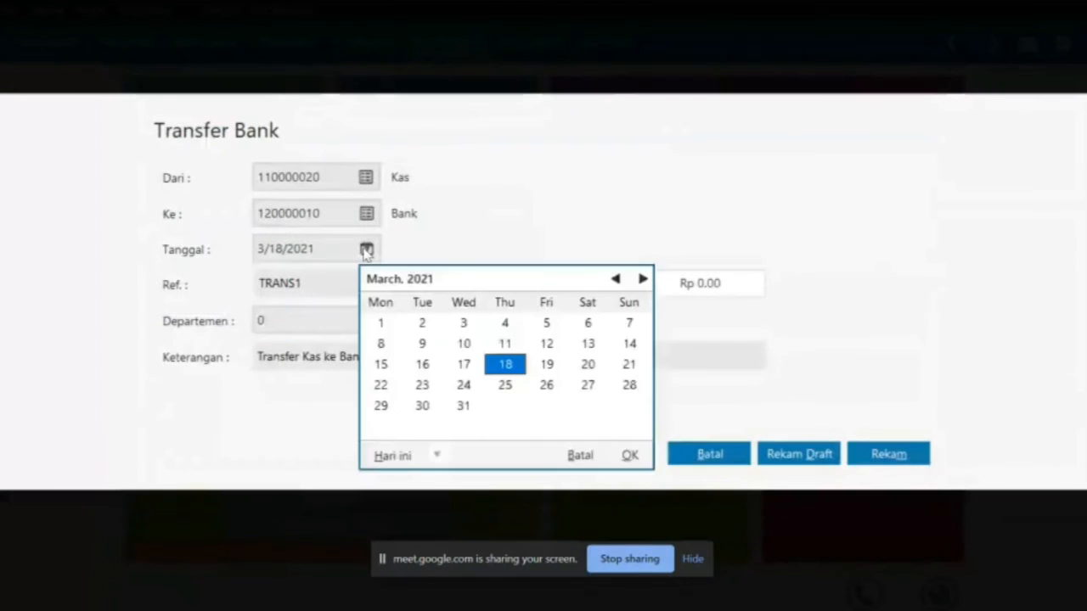
{"action": "key", "text": "alt+Tab"}
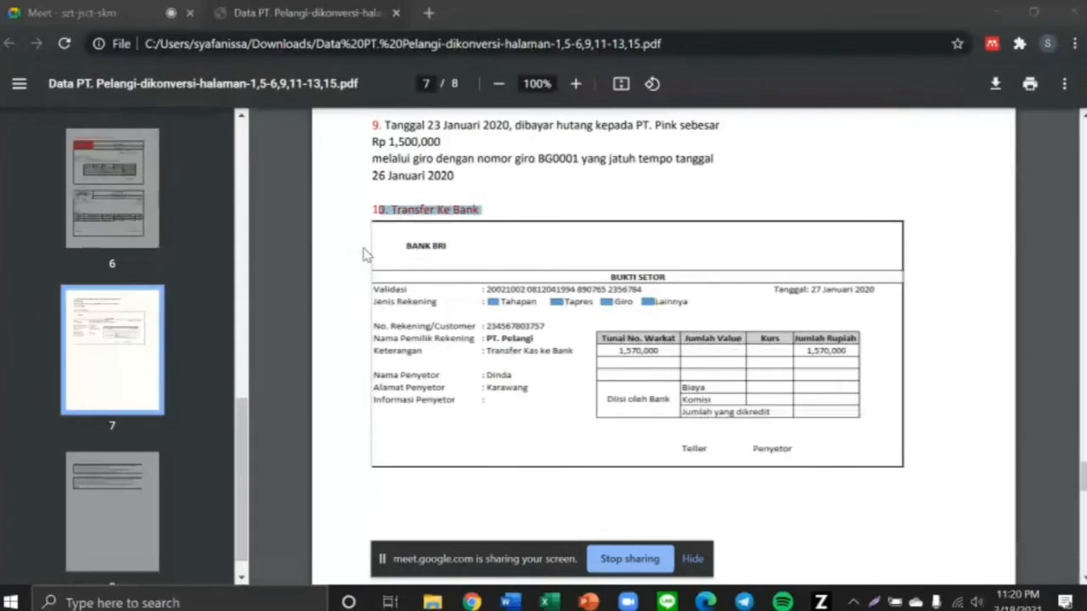
{"action": "key", "text": "alt+Tab"}
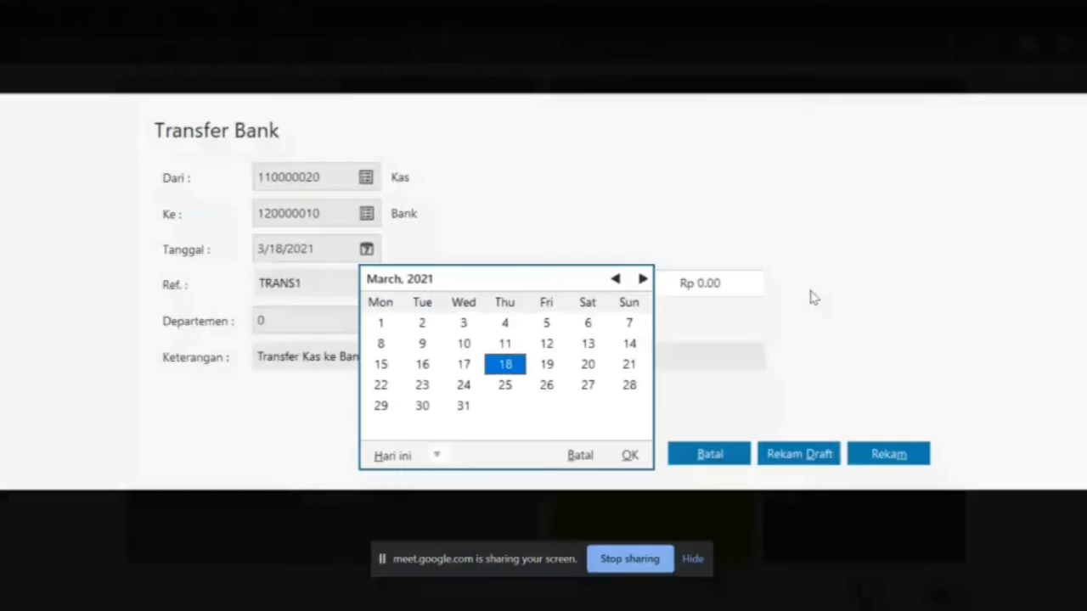
{"action": "left_click", "coordinate": [615, 280]}
{"action": "left_click", "coordinate": [615, 279]}
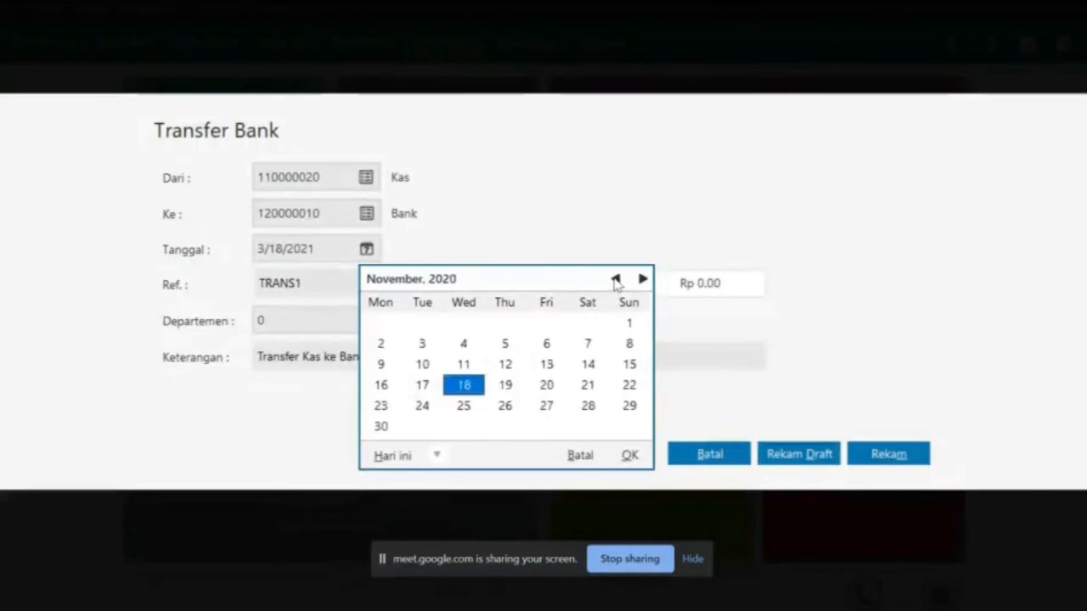
{"action": "left_click", "coordinate": [615, 280]}
{"action": "left_click", "coordinate": [615, 280]}
{"action": "left_click", "coordinate": [615, 279]}
{"action": "left_click", "coordinate": [615, 279]}
{"action": "left_click", "coordinate": [615, 279]}
{"action": "left_click", "coordinate": [615, 279]}
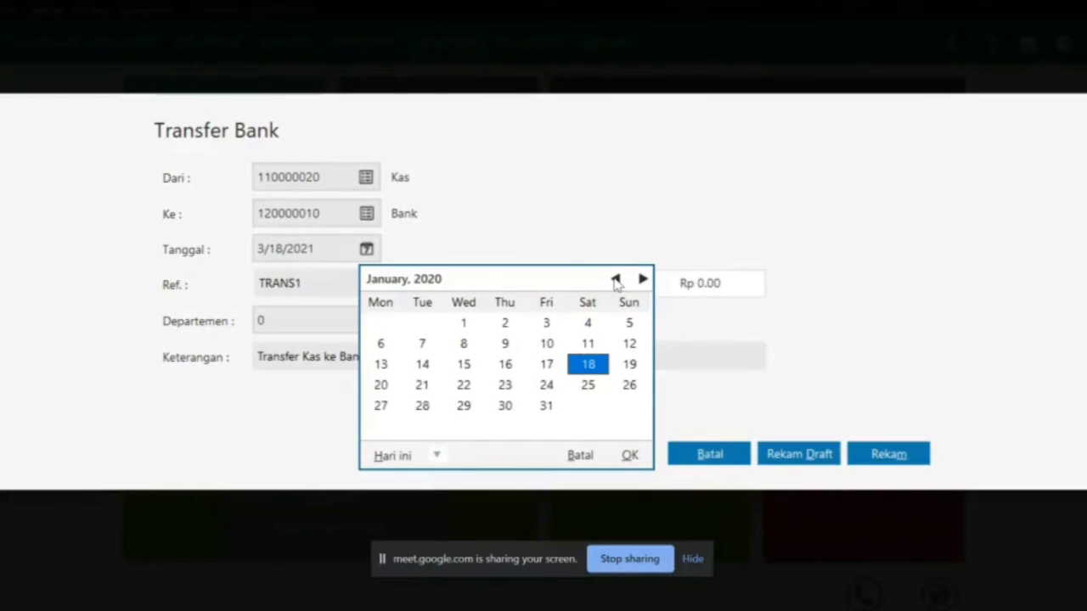
{"action": "left_click", "coordinate": [388, 410]}
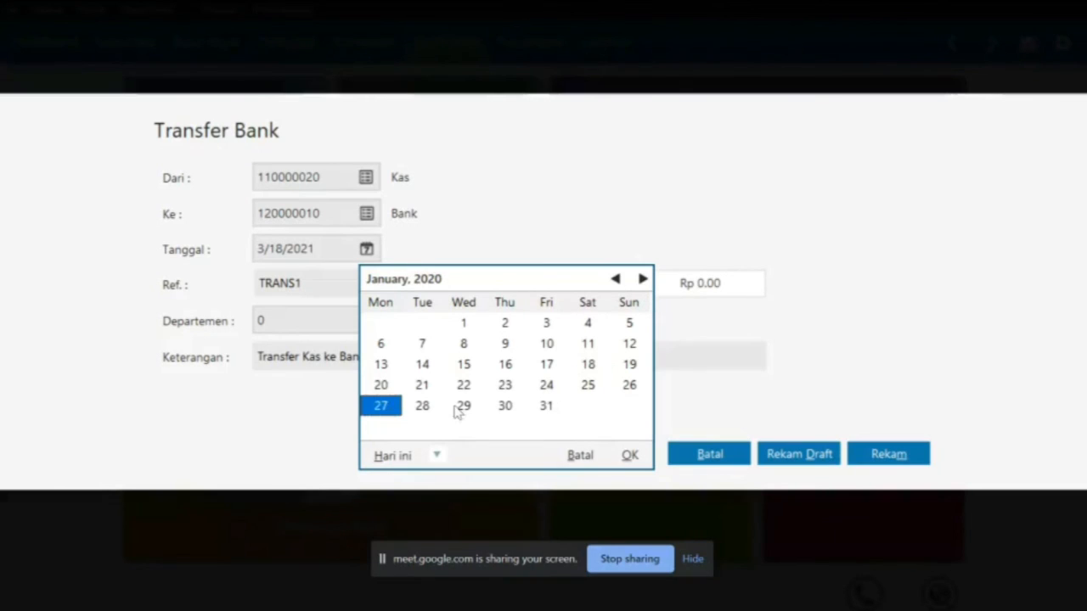
{"action": "left_click", "coordinate": [629, 454]}
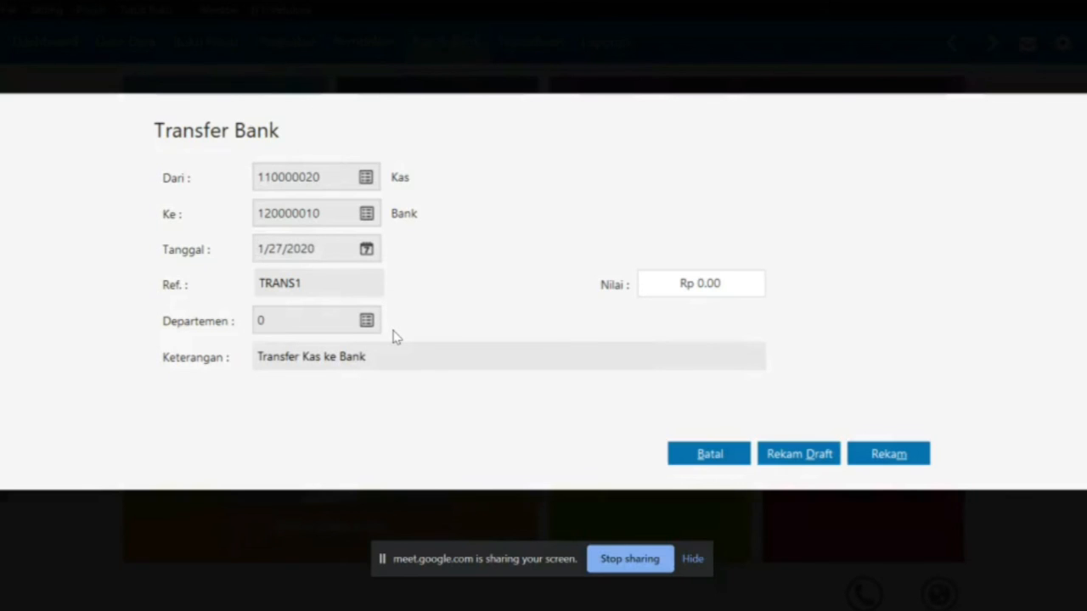
Enter 1570000 as the transfer amount
{"action": "left_click", "coordinate": [715, 287]}
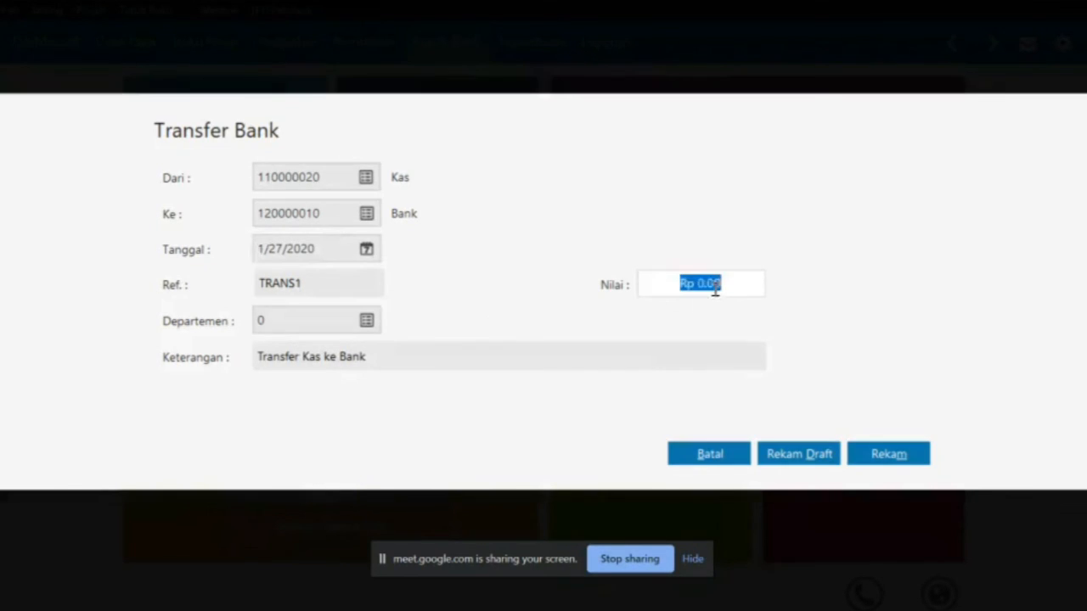
{"action": "key", "text": "alt+Tab"}
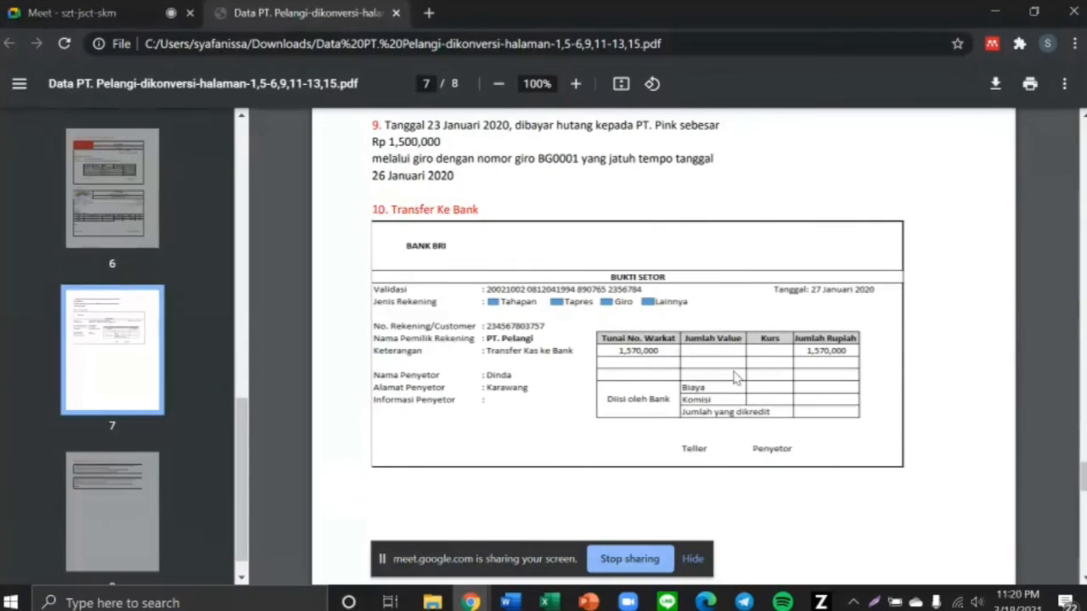
{"action": "key", "text": "alt+Tab"}
{"action": "type", "text": "1"}
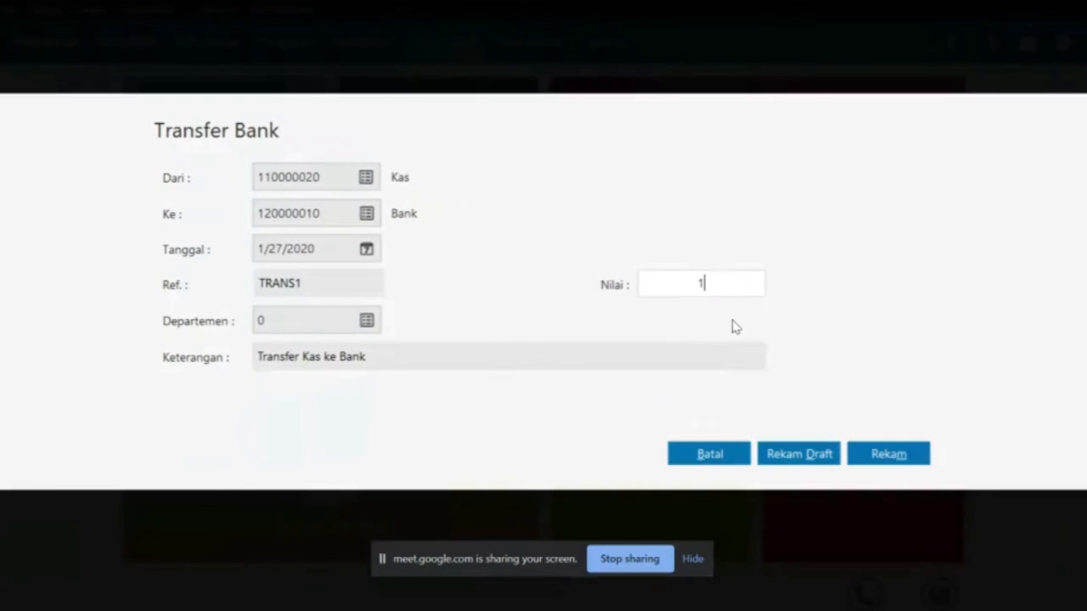
{"action": "type", "text": "570000"}
{"action": "key", "text": "Tab"}
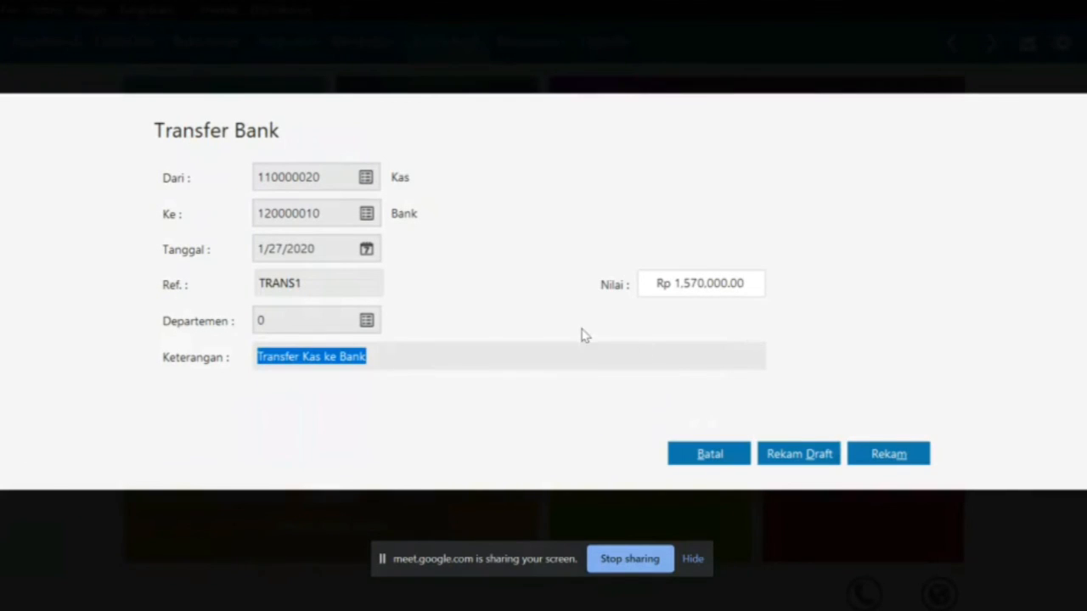
Append the depositor's name to the description and save the transfer
{"action": "left_click", "coordinate": [429, 352]}
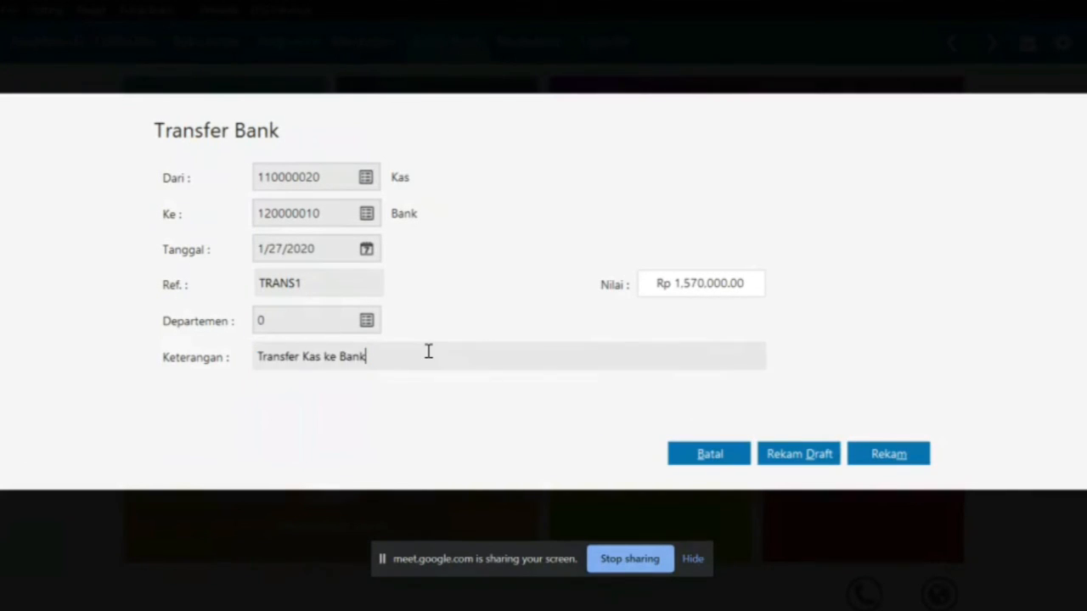
{"action": "key", "text": "alt+Tab"}
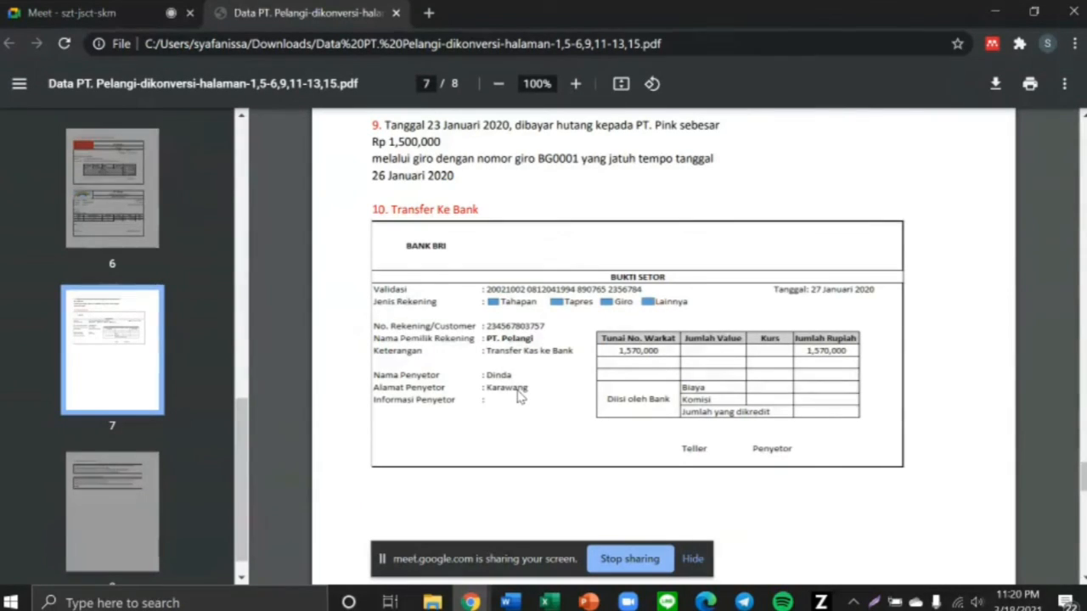
{"action": "key", "text": "alt+Tab"}
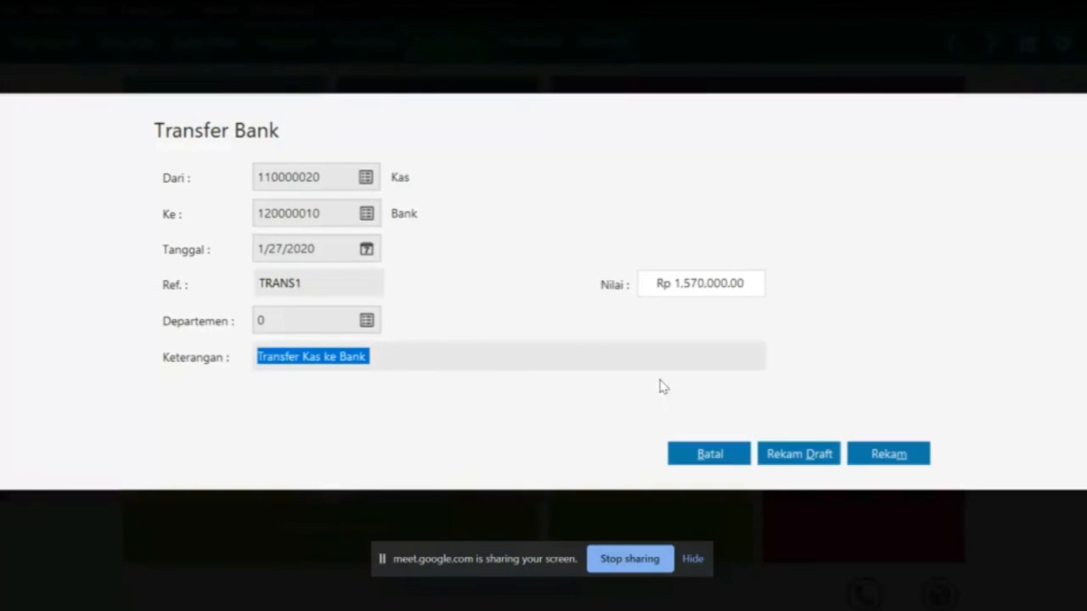
{"action": "left_click", "coordinate": [571, 349]}
{"action": "type", "text": "oleh Dind"}
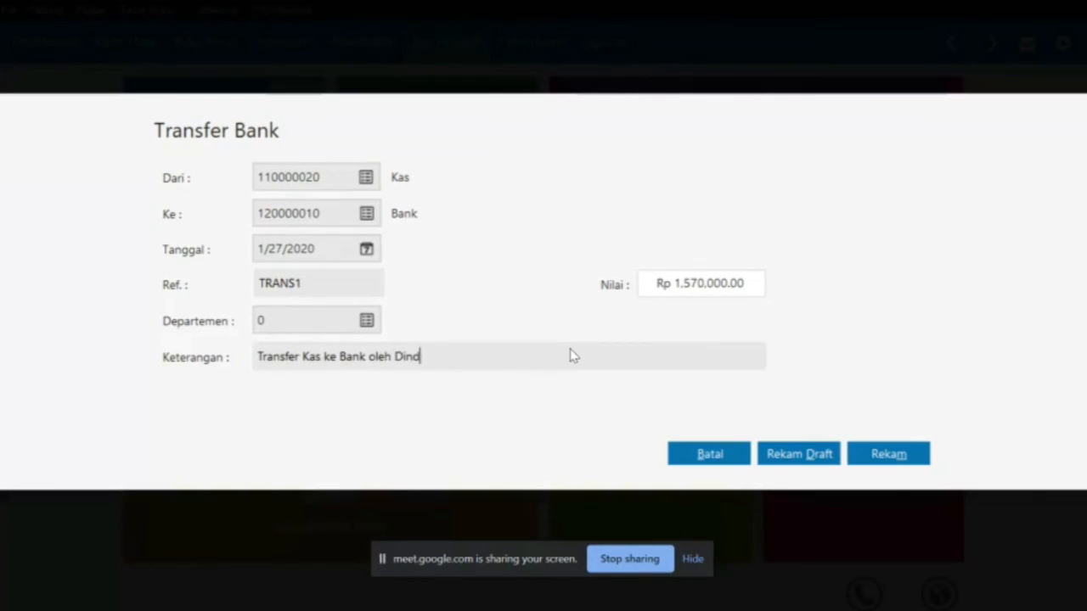
{"action": "type", "text": "a di Karawang"}
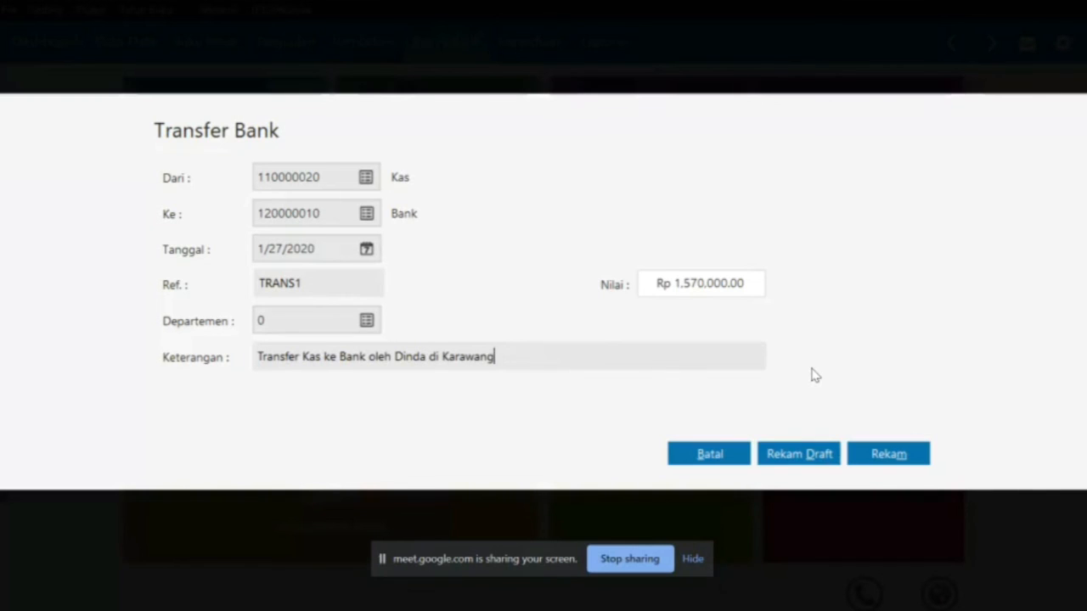
{"action": "key", "text": "alt+Tab"}
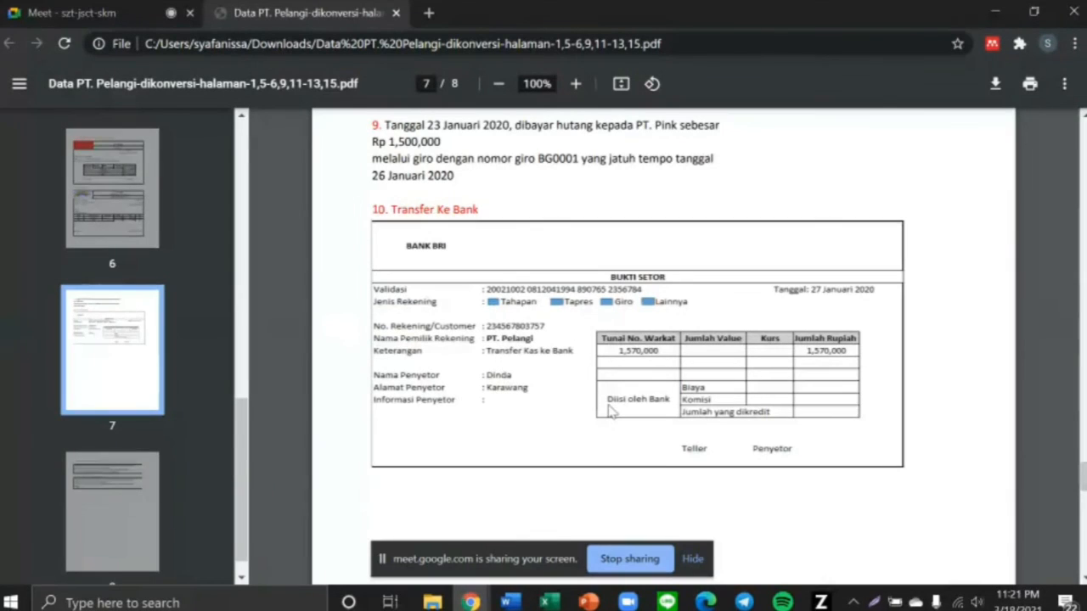
{"action": "key", "text": "alt+Tab"}
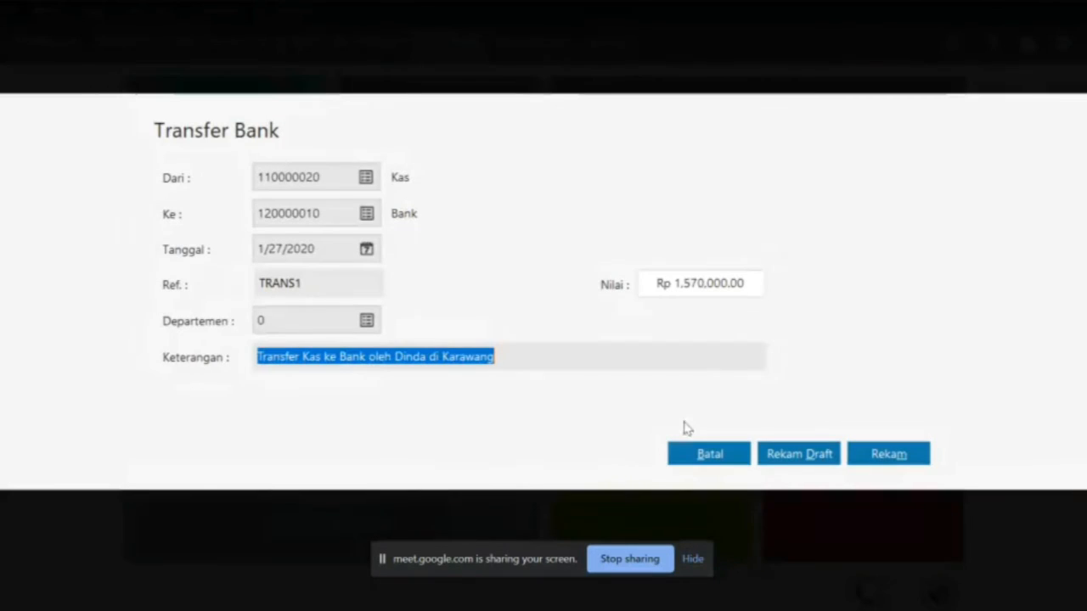
{"action": "left_click", "coordinate": [862, 454]}
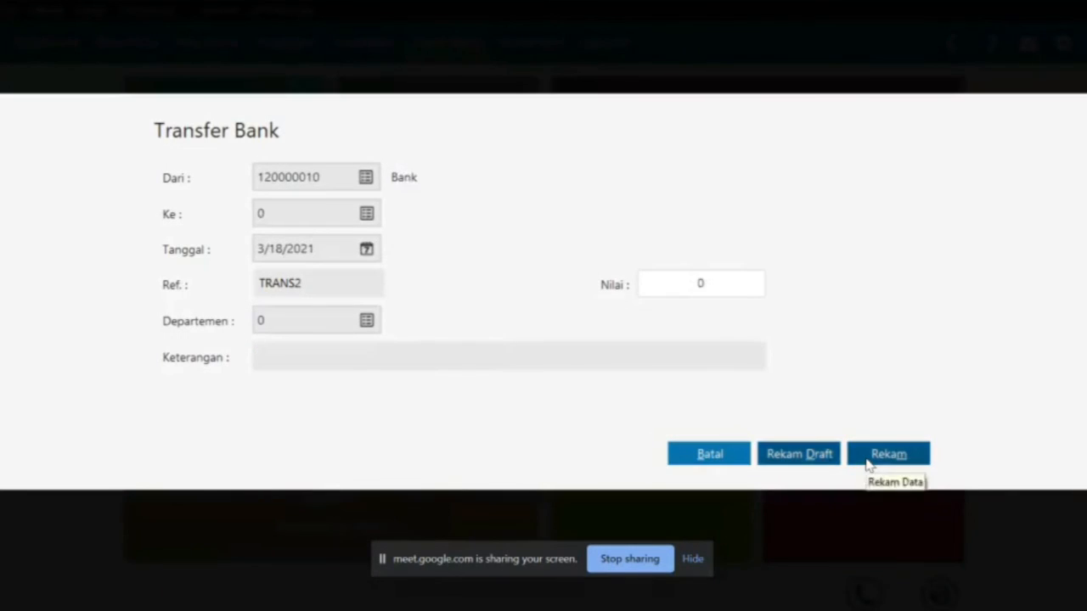
Discard the blank TRANS2 entry, close the Transfer Bank form, and return to the PDF
{"action": "left_click", "coordinate": [732, 464]}
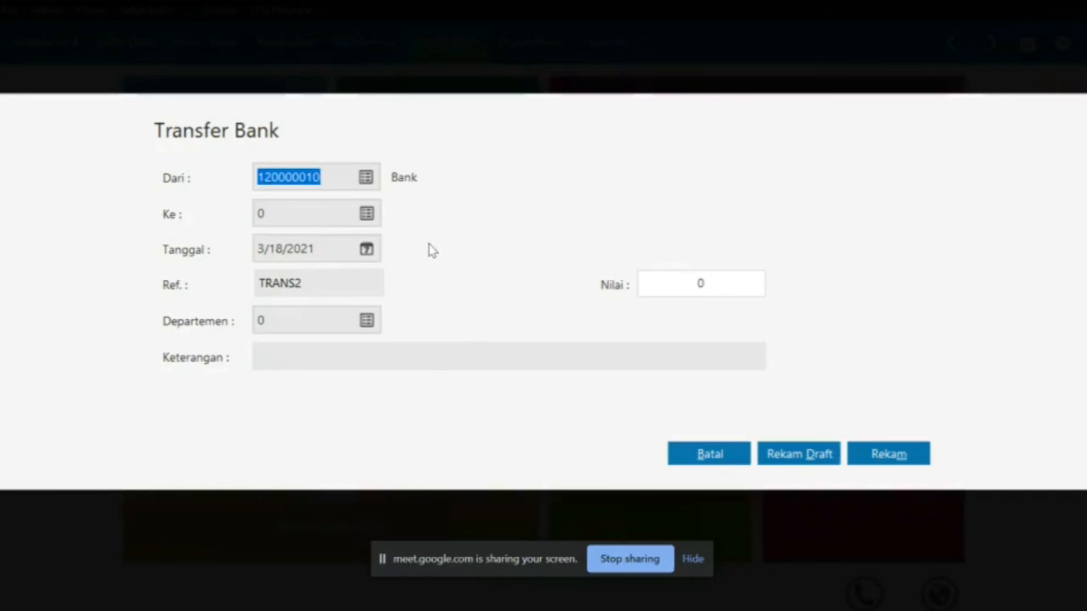
{"action": "left_click", "coordinate": [704, 455]}
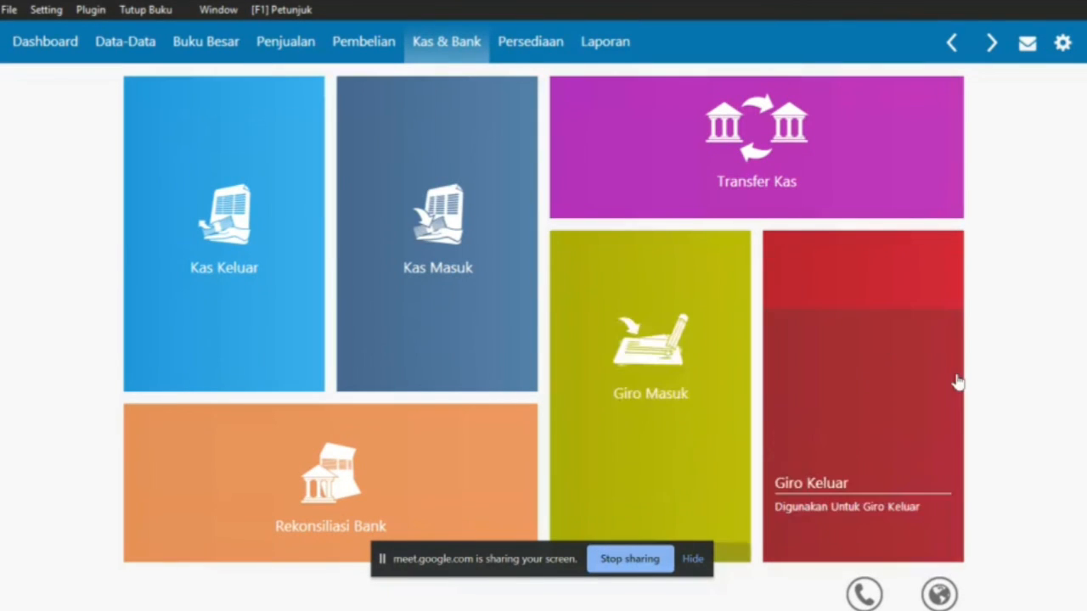
{"action": "key", "text": "alt+Tab"}
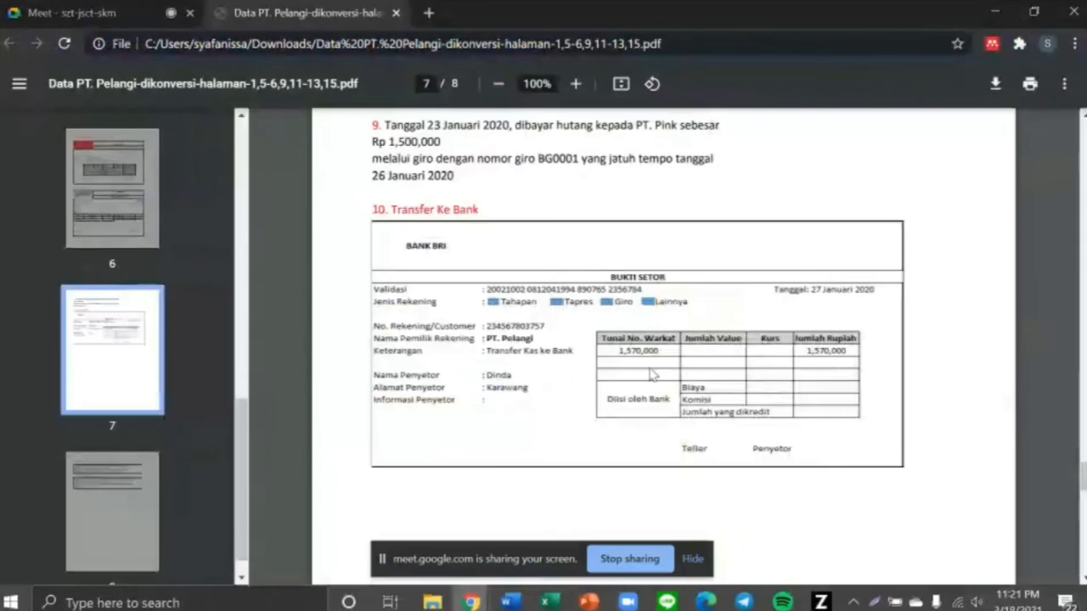
Scroll to page 8 and highlight item 11's giro-clearing heading and paragraph, then return to Zahir
{"action": "scroll", "coordinate": [651, 374], "scroll_direction": "down", "scroll_amount": 7}
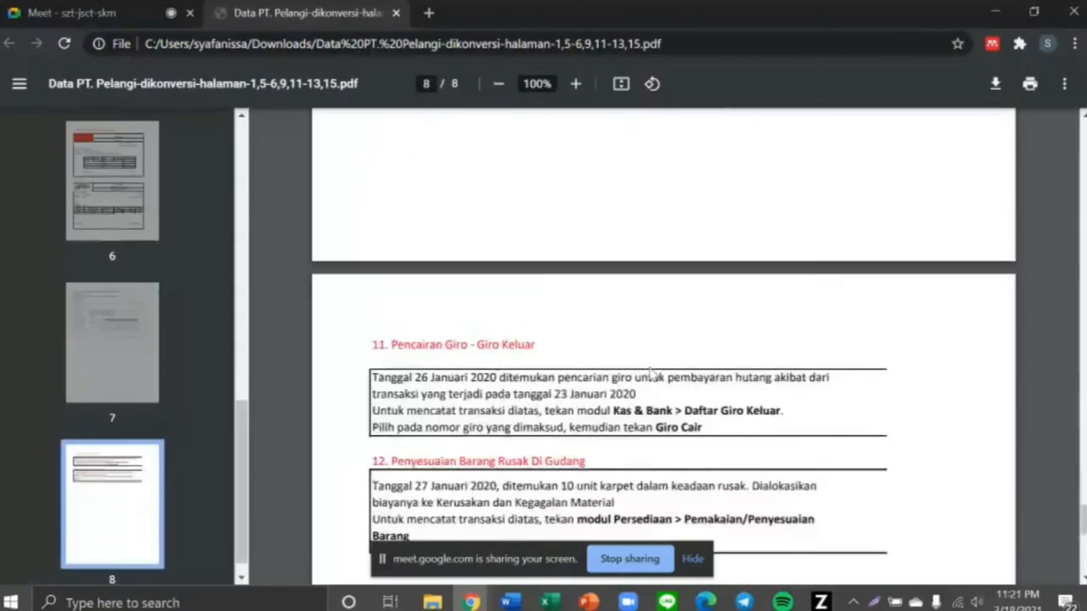
{"action": "left_click_drag", "start_coordinate": [371, 254], "coordinate": [578, 260]}
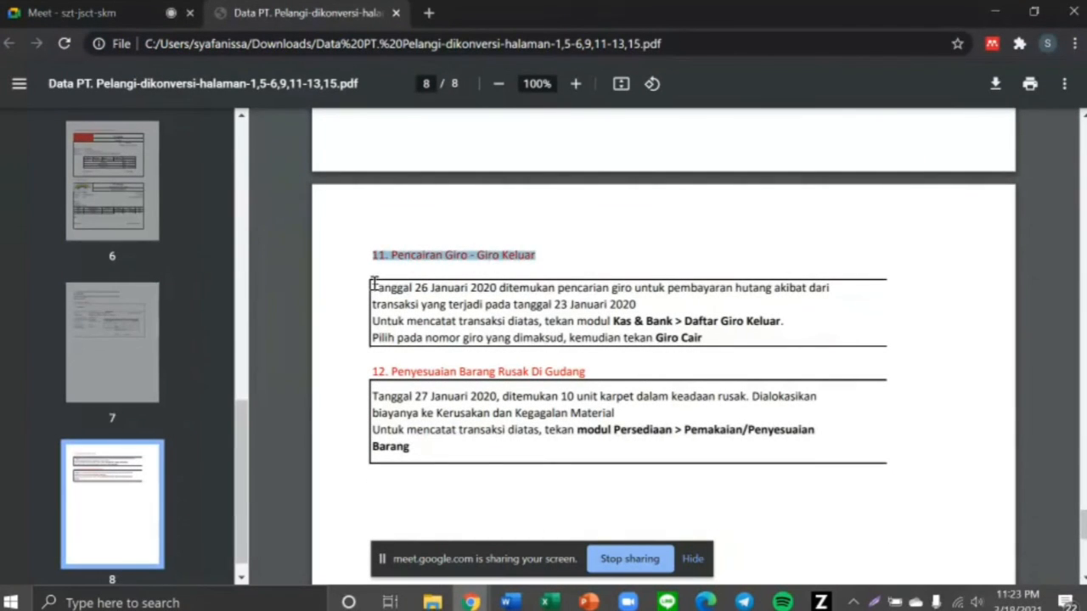
{"action": "left_click_drag", "start_coordinate": [374, 283], "coordinate": [713, 341]}
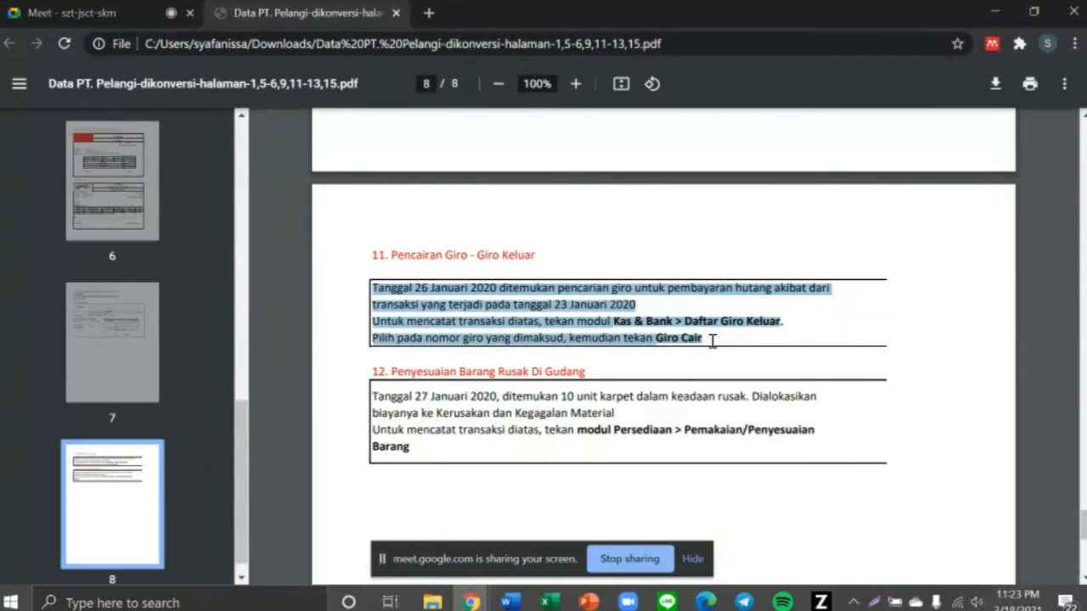
{"action": "key", "text": "alt+Tab"}
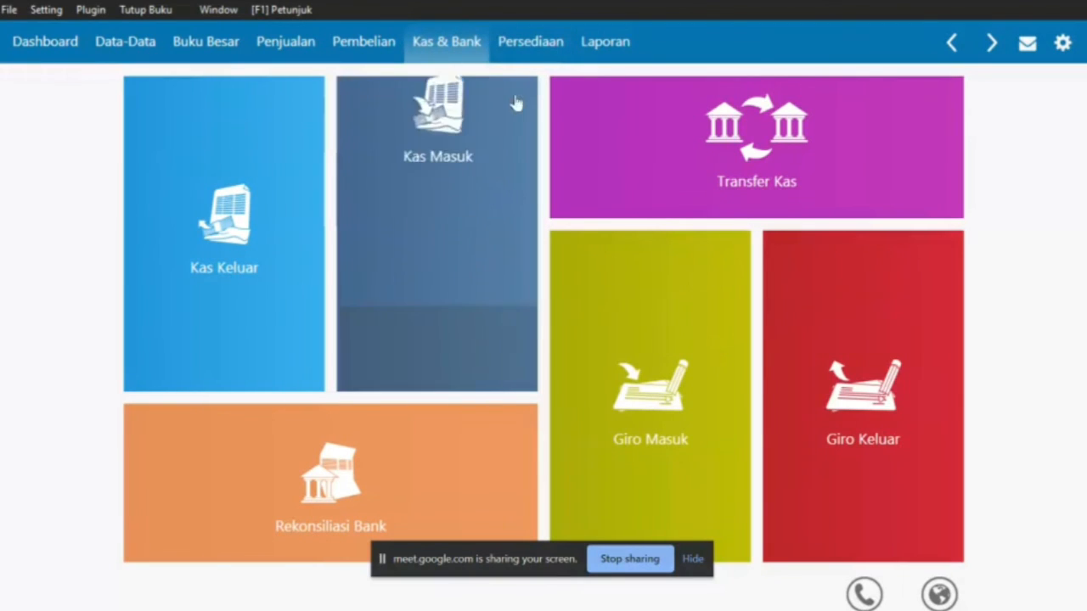
Select outgoing giro BG0001 for PT Pink and begin clearing it
{"action": "left_click", "coordinate": [886, 434]}
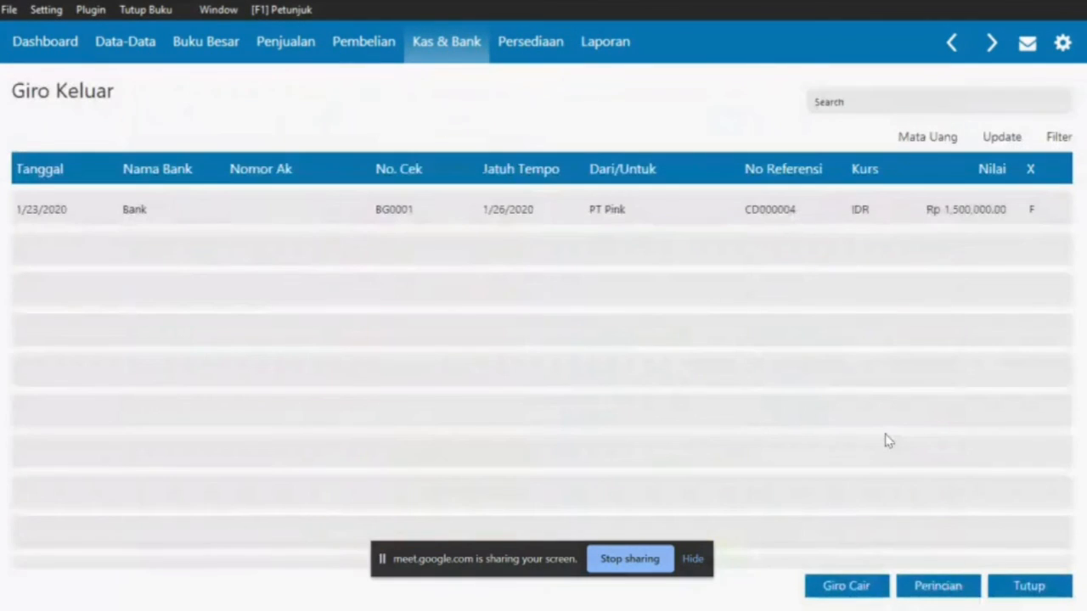
{"action": "left_click", "coordinate": [614, 223]}
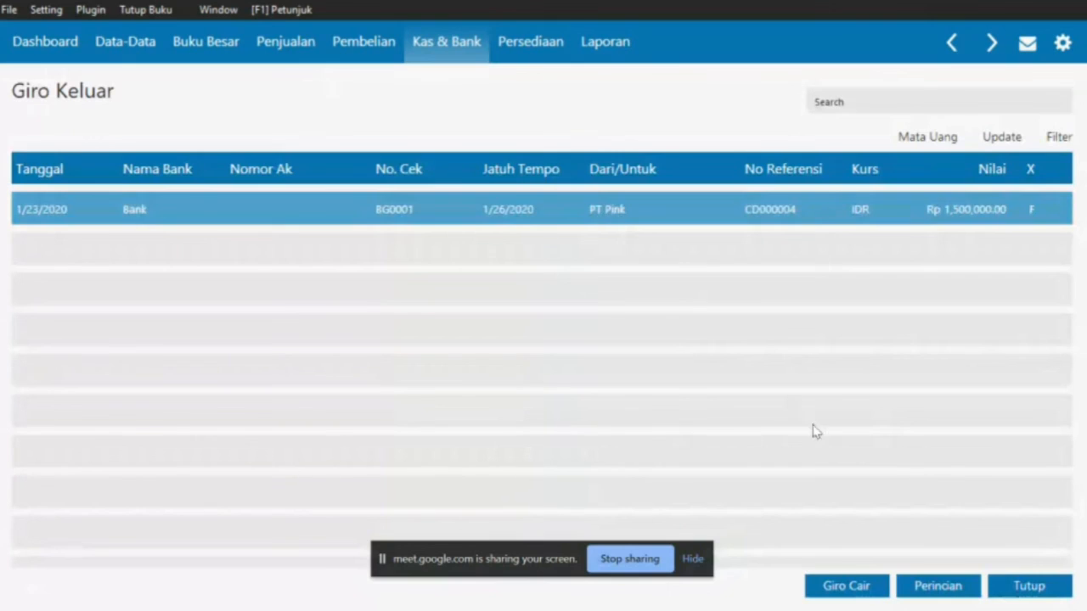
{"action": "left_click", "coordinate": [847, 586]}
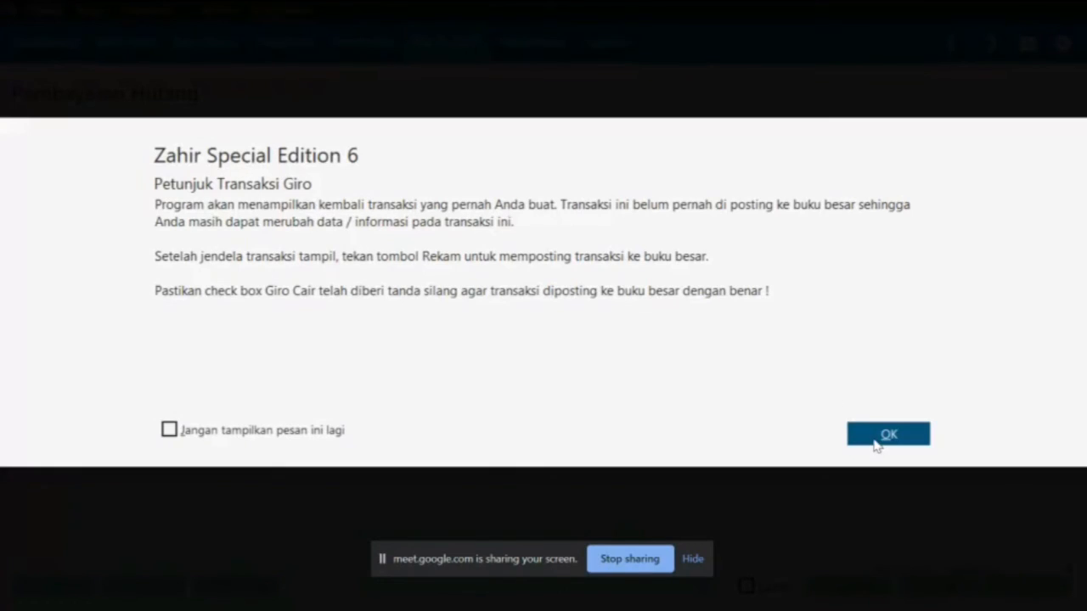
{"action": "left_click", "coordinate": [876, 442]}
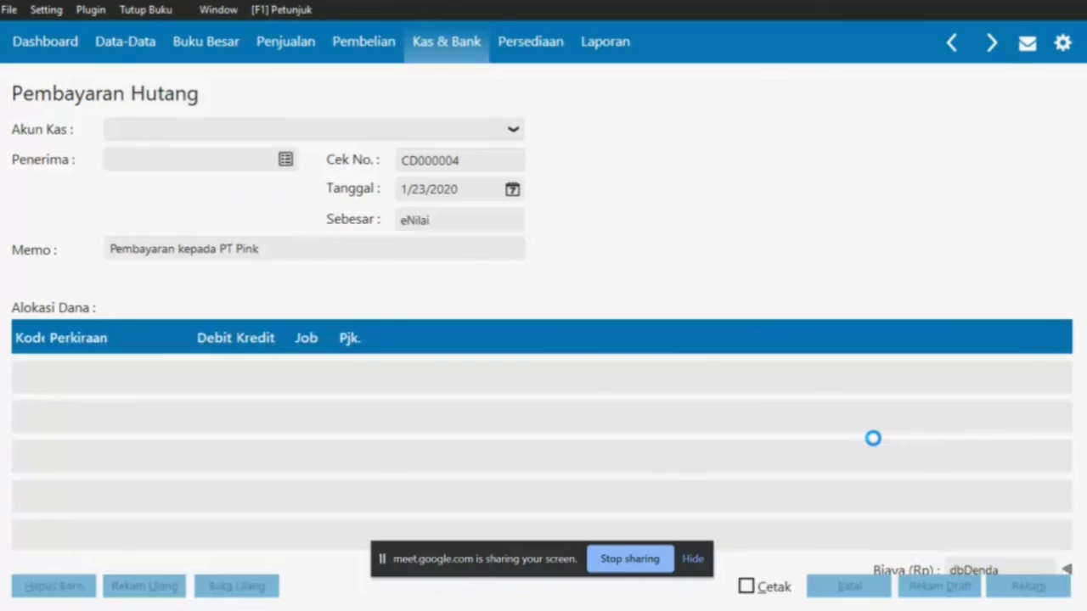
Set the giro clearing date to 26 January 2020, as given in the PDF
{"action": "left_click", "coordinate": [512, 190]}
{"action": "key", "text": "alt+Tab"}
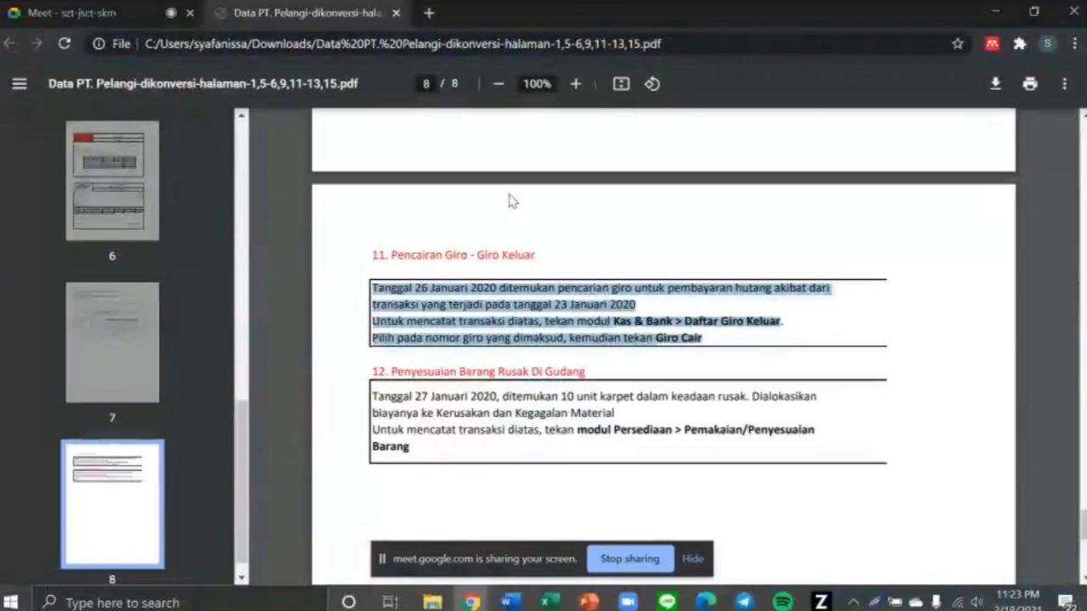
{"action": "left_click", "coordinate": [393, 291]}
{"action": "left_click_drag", "start_coordinate": [372, 290], "coordinate": [505, 291]}
{"action": "key", "text": "alt+Tab"}
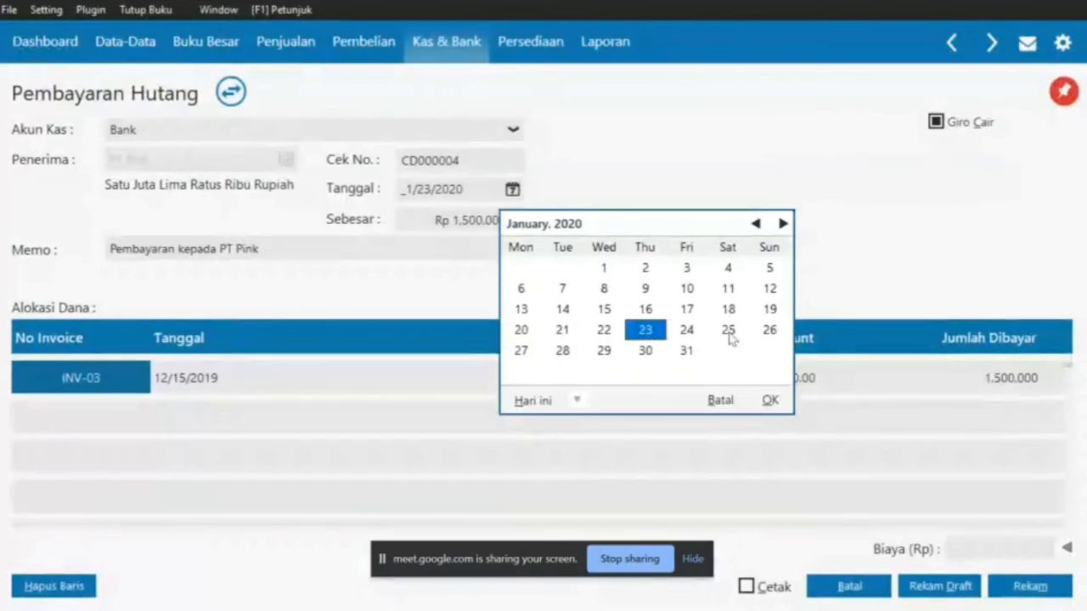
{"action": "left_click", "coordinate": [769, 330]}
{"action": "left_click", "coordinate": [770, 401]}
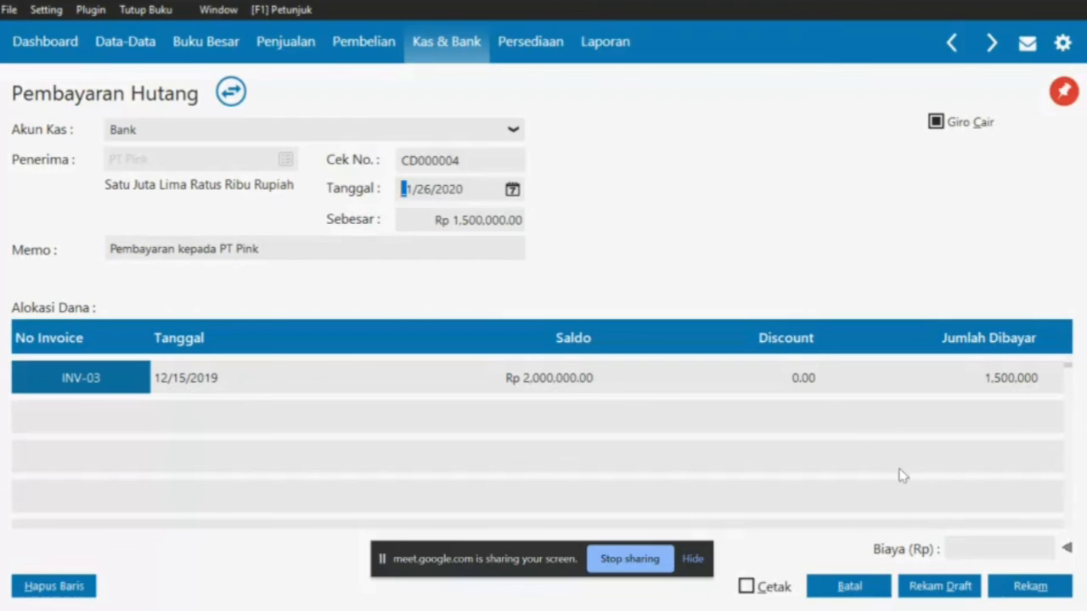
Save the cleared giro payment and close the payment form and giro list
{"action": "left_click", "coordinate": [1016, 597]}
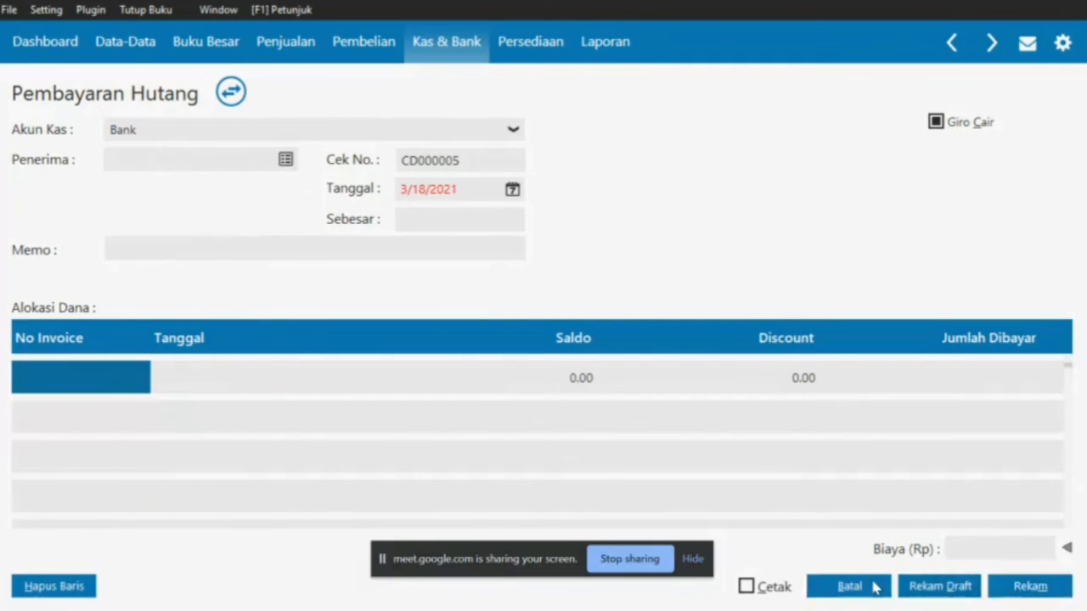
{"action": "left_click", "coordinate": [876, 586]}
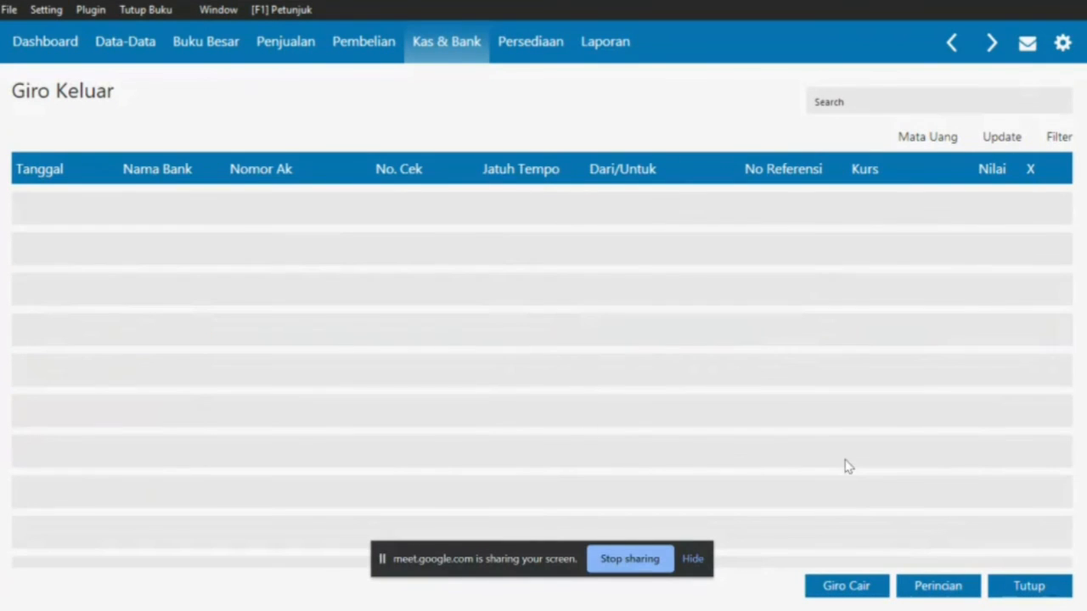
{"action": "left_click", "coordinate": [1026, 585]}
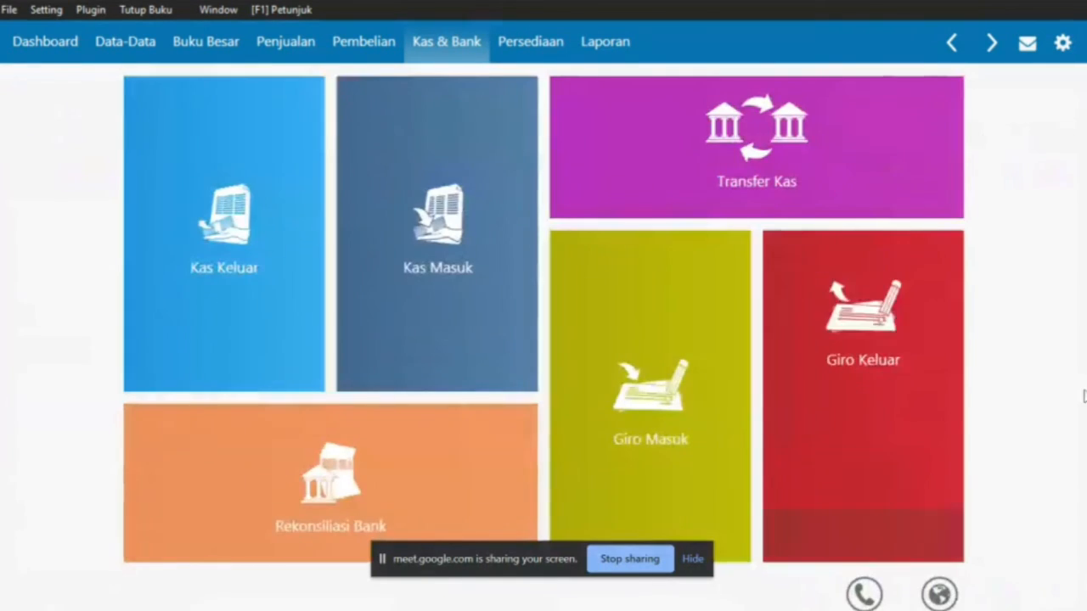
Read item 12's damaged-carpet instructions in the exercise PDF
{"action": "key", "text": "alt+Tab"}
{"action": "scroll", "coordinate": [662, 380], "scroll_direction": "down", "scroll_amount": 1}
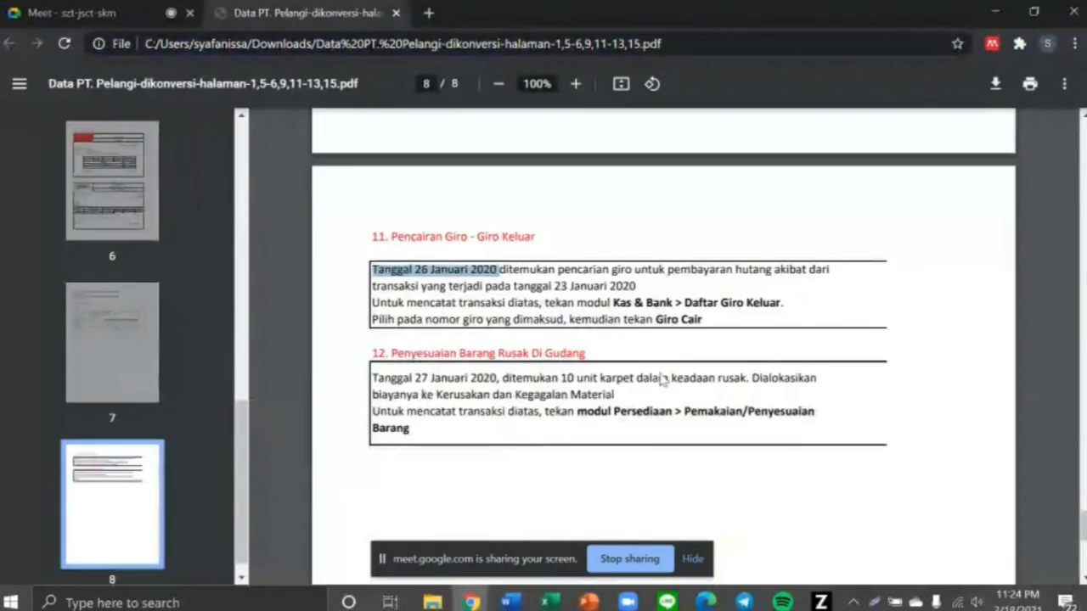
{"action": "left_click_drag", "start_coordinate": [371, 329], "coordinate": [499, 400]}
{"action": "left_click", "coordinate": [500, 402]}
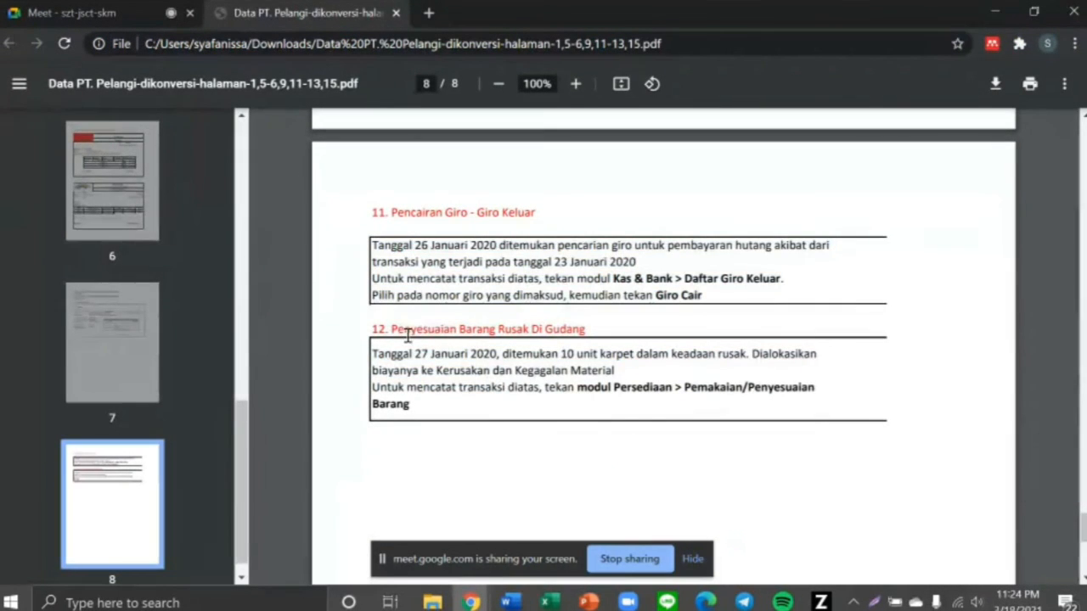
{"action": "left_click_drag", "start_coordinate": [407, 333], "coordinate": [583, 348]}
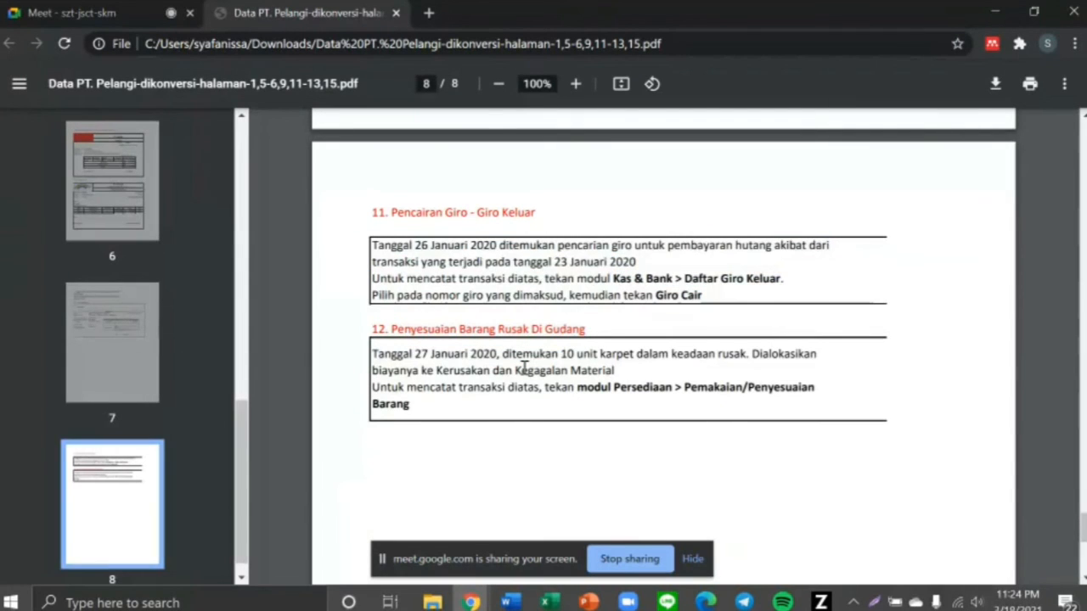
Back in Zahir, open the Persediaan inventory module
{"action": "key", "text": "alt+Tab"}
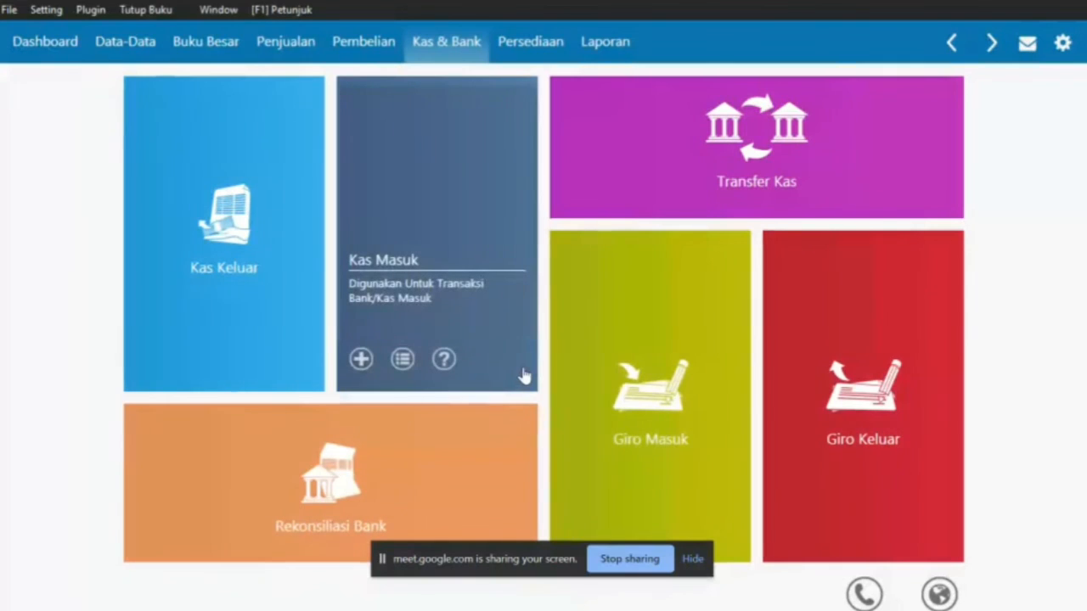
{"action": "left_click", "coordinate": [522, 48]}
{"action": "mouse_move", "coordinate": [451, 117]}
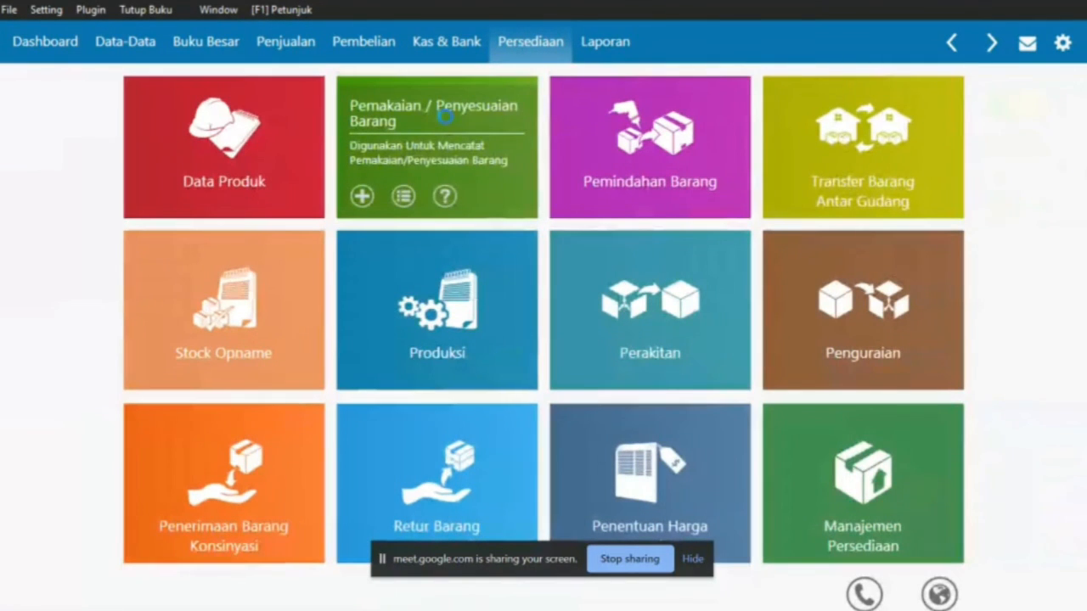
Create a new Pemakaian / Penyesuaian Barang entry dated 27 January 2020
{"action": "left_click", "coordinate": [445, 118]}
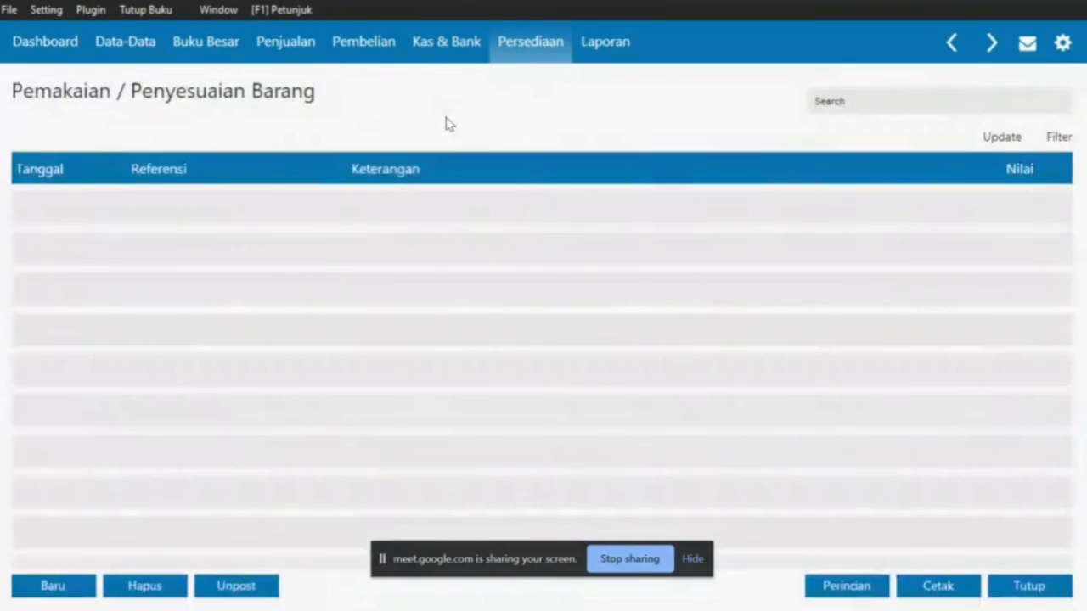
{"action": "left_click", "coordinate": [53, 586]}
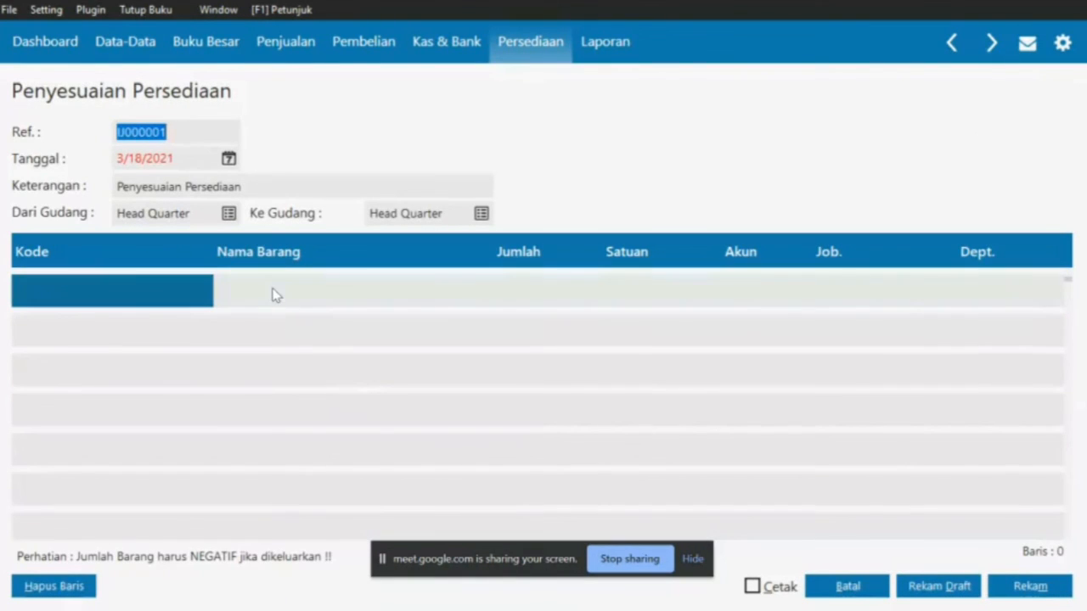
{"action": "left_click", "coordinate": [228, 158]}
{"action": "key", "text": "alt+Tab"}
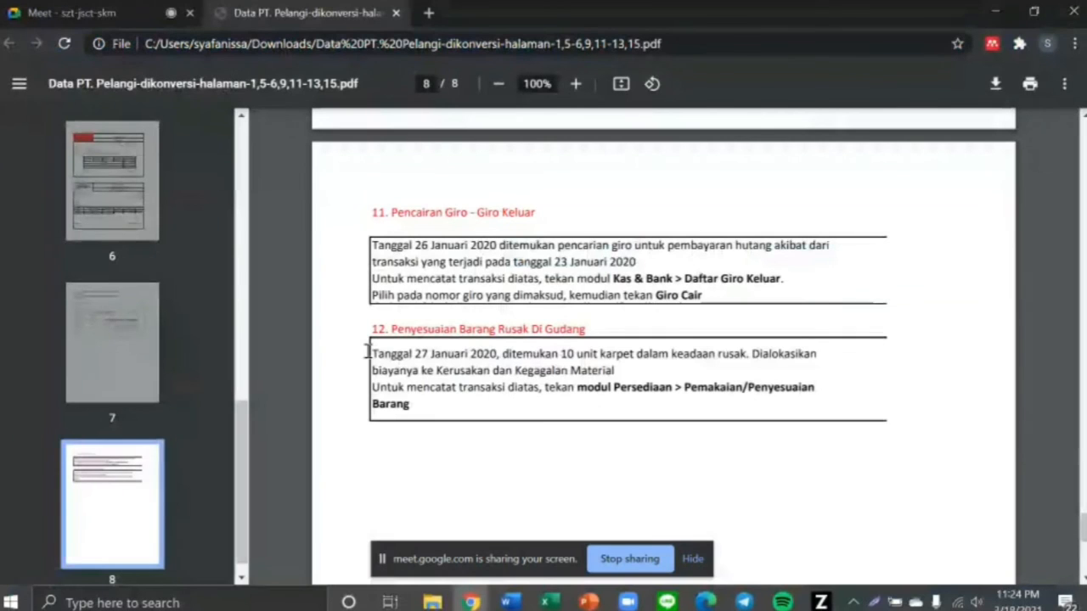
{"action": "key", "text": "alt+Tab"}
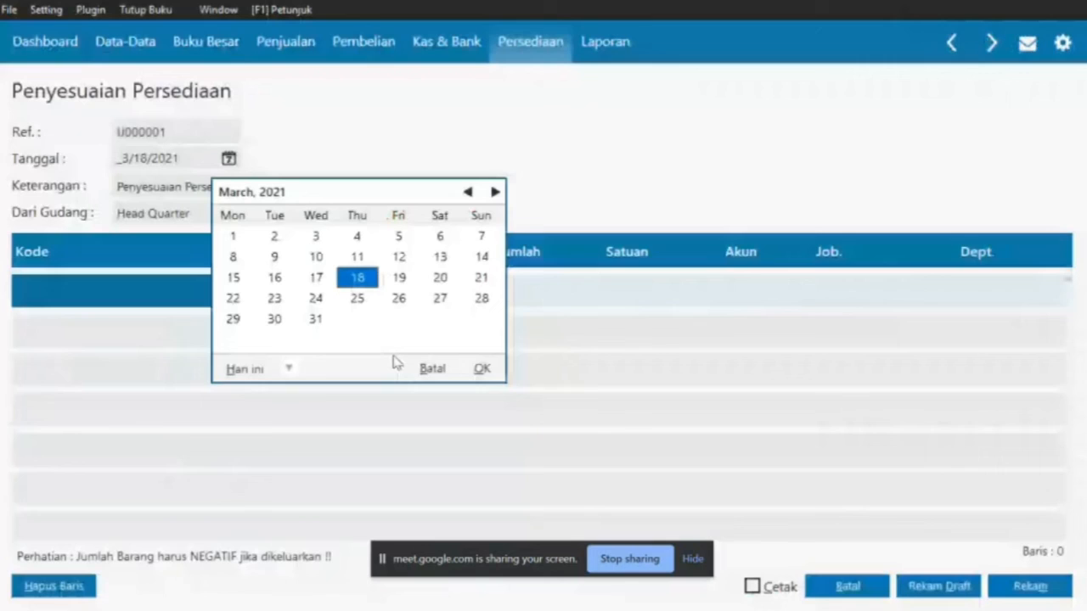
{"action": "left_click", "coordinate": [467, 193]}
{"action": "left_click", "coordinate": [467, 193]}
{"action": "left_click", "coordinate": [467, 193]}
{"action": "left_click", "coordinate": [467, 192]}
{"action": "left_click", "coordinate": [467, 193]}
{"action": "left_click", "coordinate": [467, 193]}
{"action": "left_click", "coordinate": [467, 193]}
{"action": "left_click", "coordinate": [467, 193]}
{"action": "left_click", "coordinate": [467, 193]}
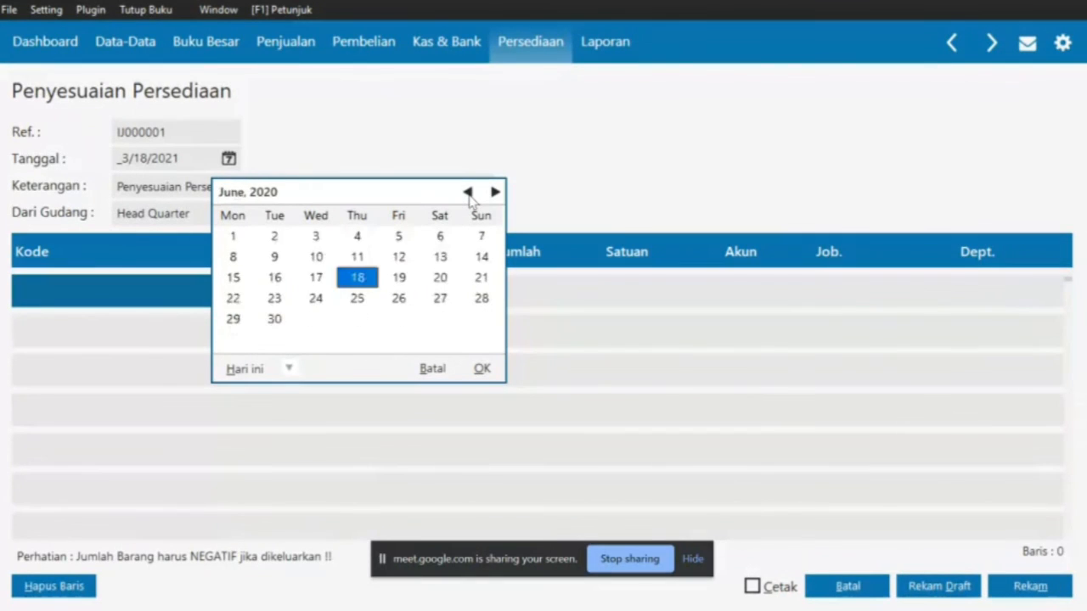
{"action": "left_click", "coordinate": [467, 193]}
{"action": "left_click", "coordinate": [467, 193]}
{"action": "left_click", "coordinate": [467, 193]}
{"action": "left_click", "coordinate": [467, 193]}
{"action": "left_click", "coordinate": [467, 193]}
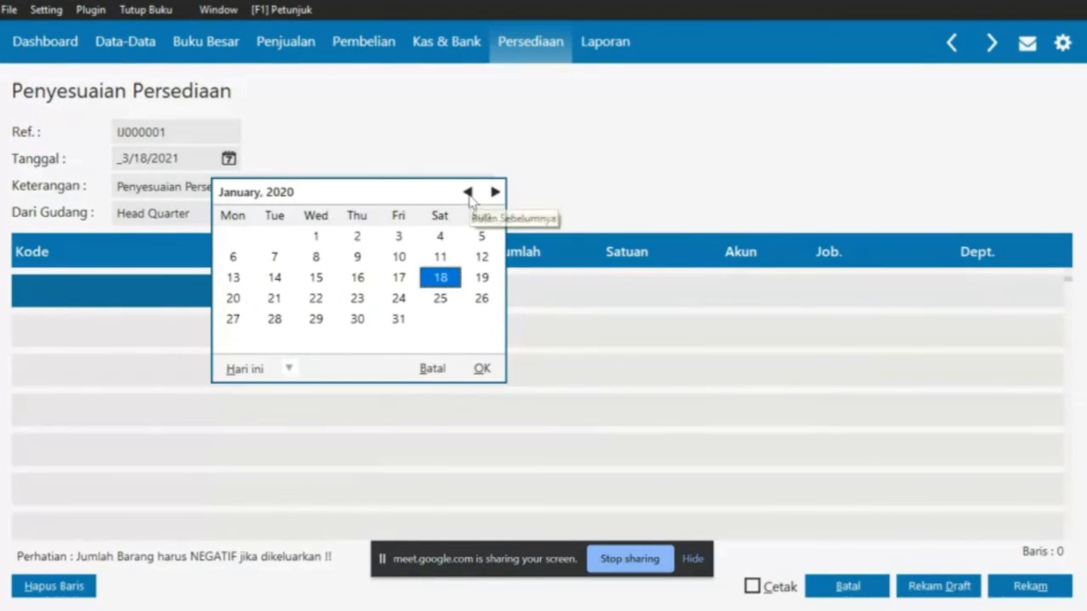
{"action": "left_click", "coordinate": [232, 319]}
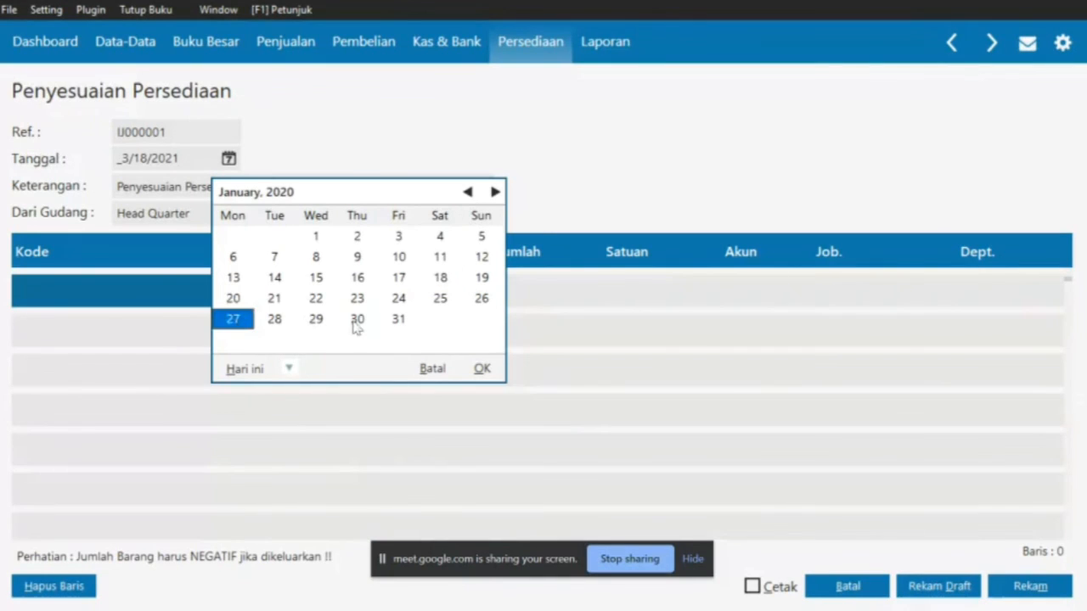
{"action": "left_click", "coordinate": [482, 369]}
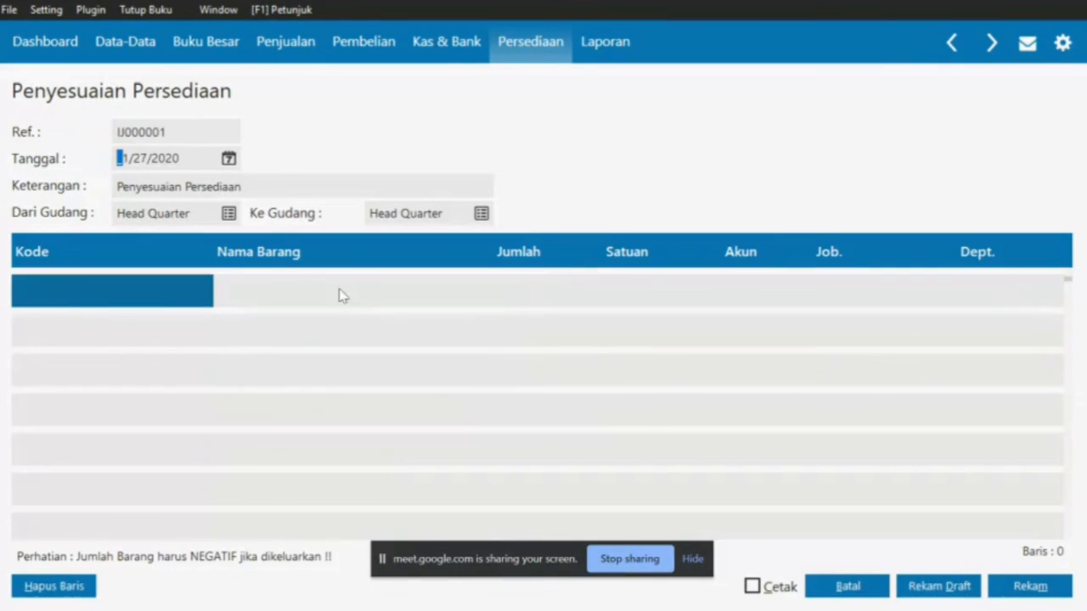
Check the 10-unit karpet quantity in the instructions PDF
{"action": "key", "text": "alt+Tab"}
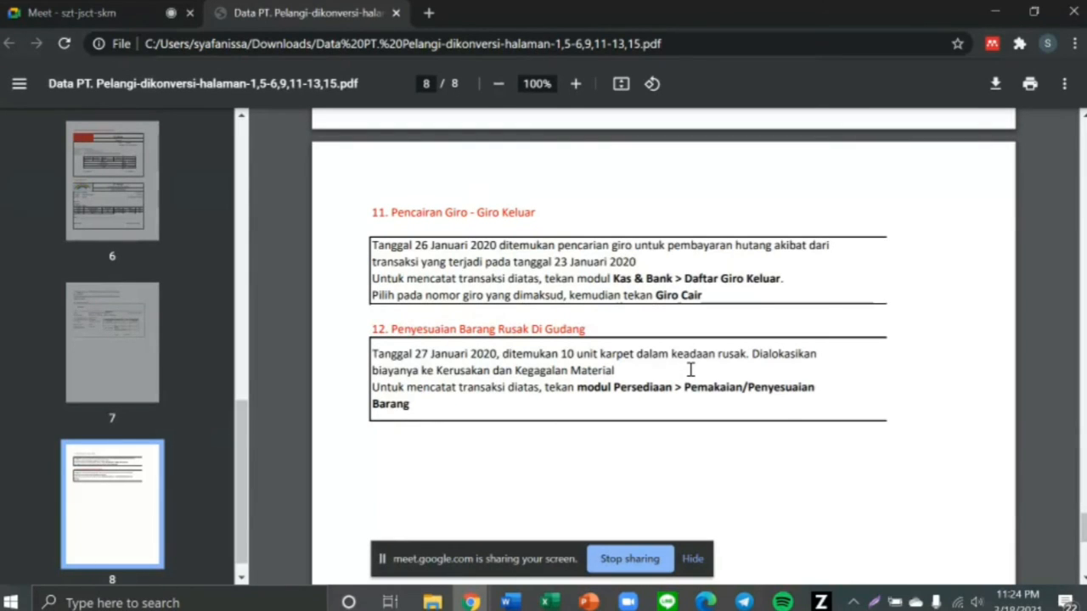
{"action": "left_click_drag", "start_coordinate": [562, 355], "coordinate": [654, 359]}
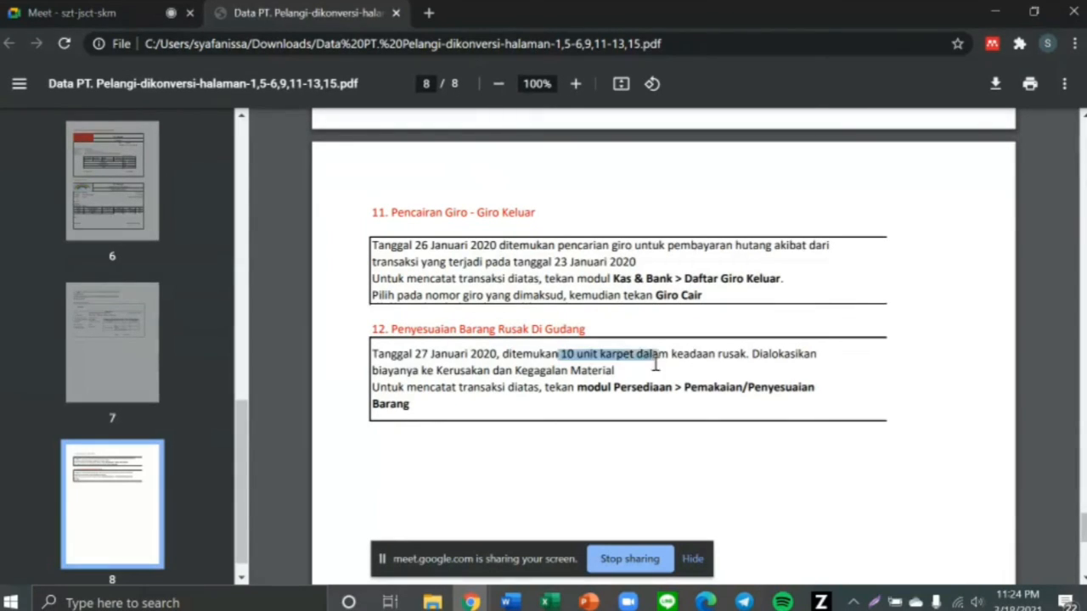
{"action": "key", "text": "alt+Tab"}
Add item P03 Karpet to row one with quantity -10
{"action": "left_click", "coordinate": [121, 291]}
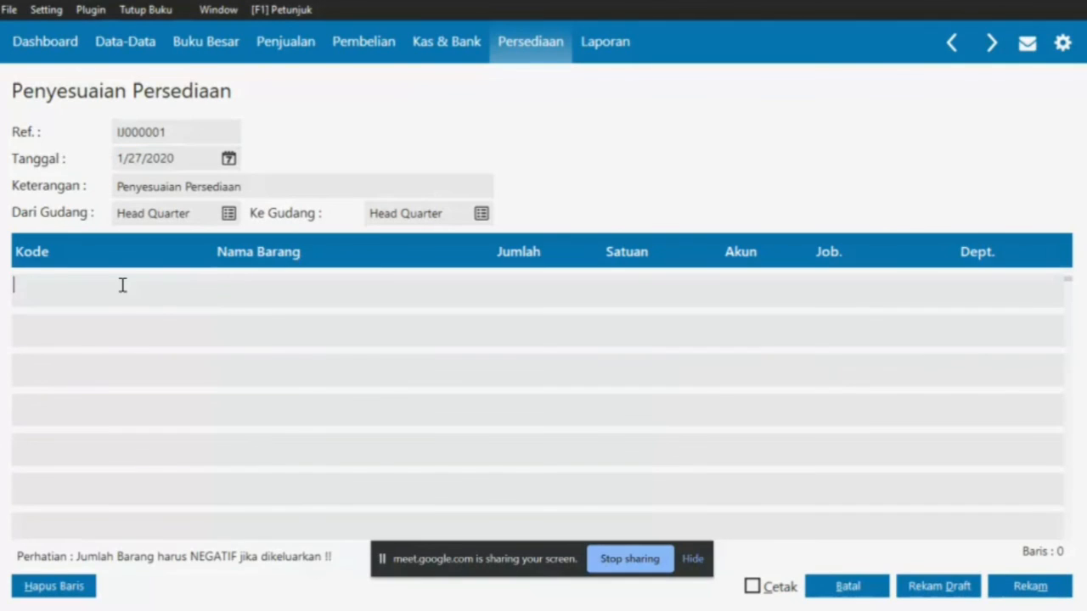
{"action": "double_click", "coordinate": [122, 286]}
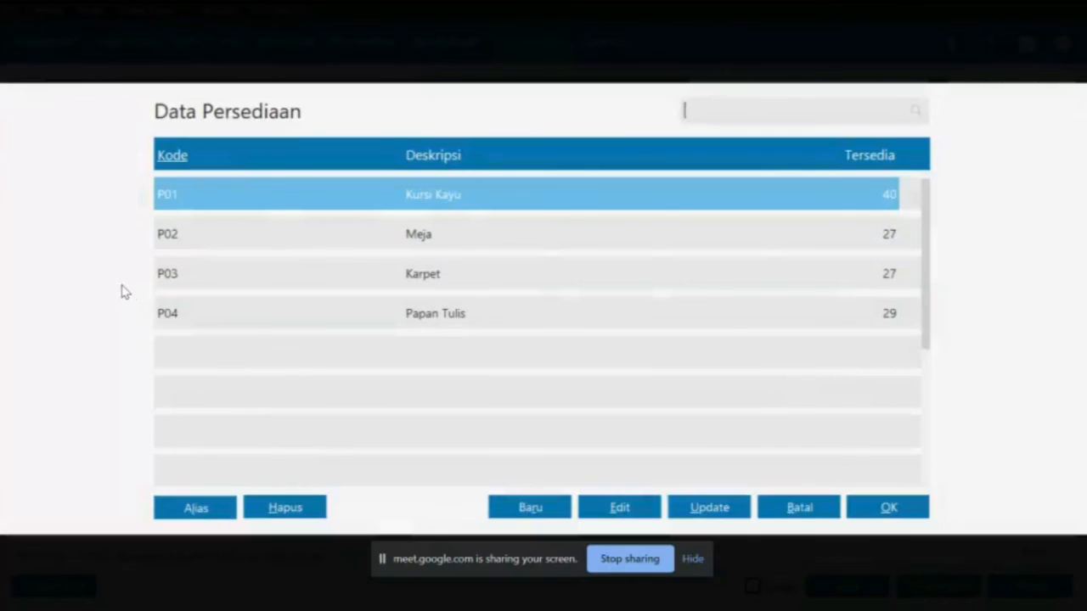
{"action": "double_click", "coordinate": [307, 283]}
{"action": "left_click", "coordinate": [492, 291]}
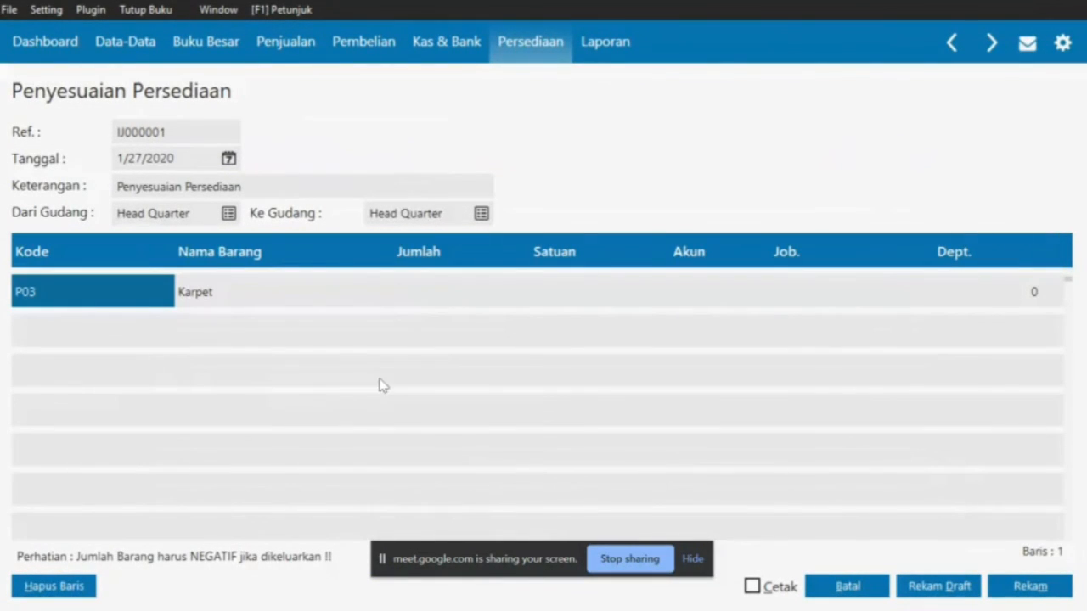
{"action": "left_click", "coordinate": [408, 298]}
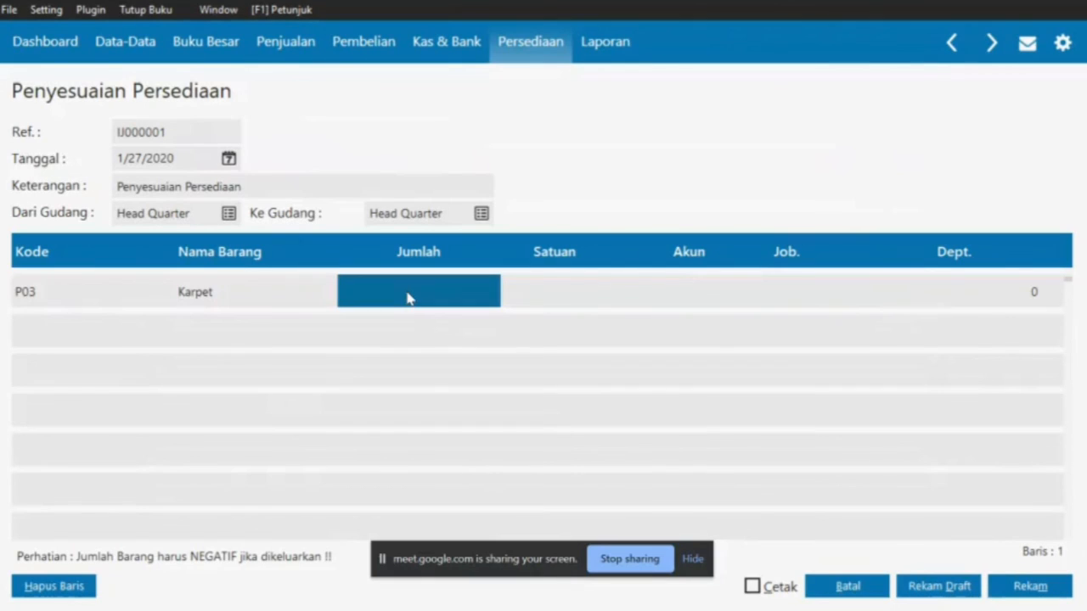
{"action": "left_click", "coordinate": [407, 298]}
{"action": "type", "text": "-10"}
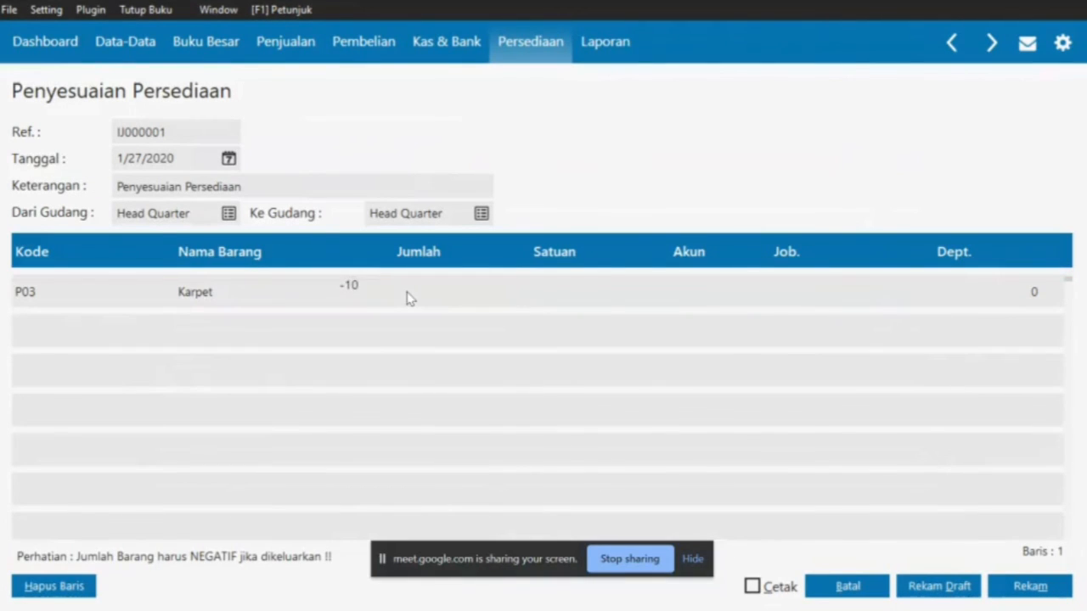
{"action": "key", "text": "Return"}
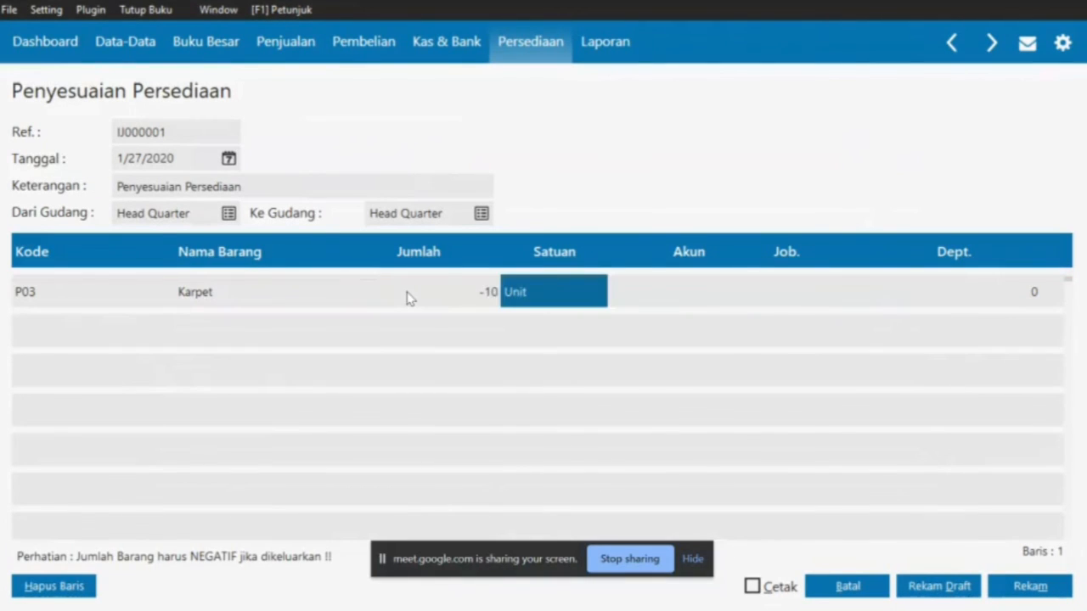
Open the account list for the Karpet row, checking the PDF's Kerusakan dan Kegagalan Material account
{"action": "left_click", "coordinate": [696, 294]}
{"action": "key", "text": "alt+Tab"}
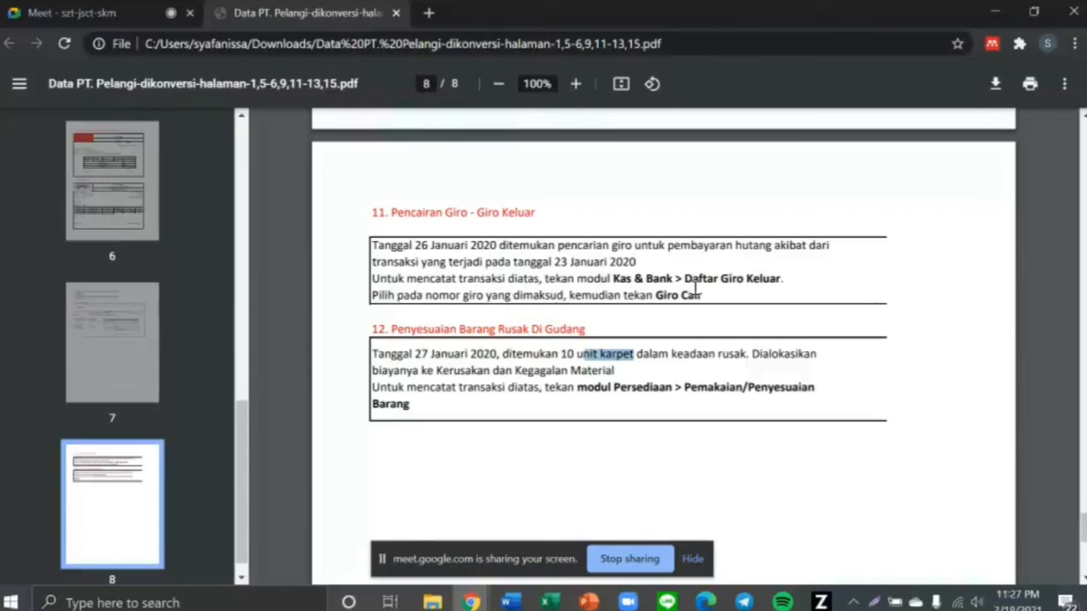
{"action": "key", "text": "alt+Tab"}
{"action": "double_click", "coordinate": [696, 294]}
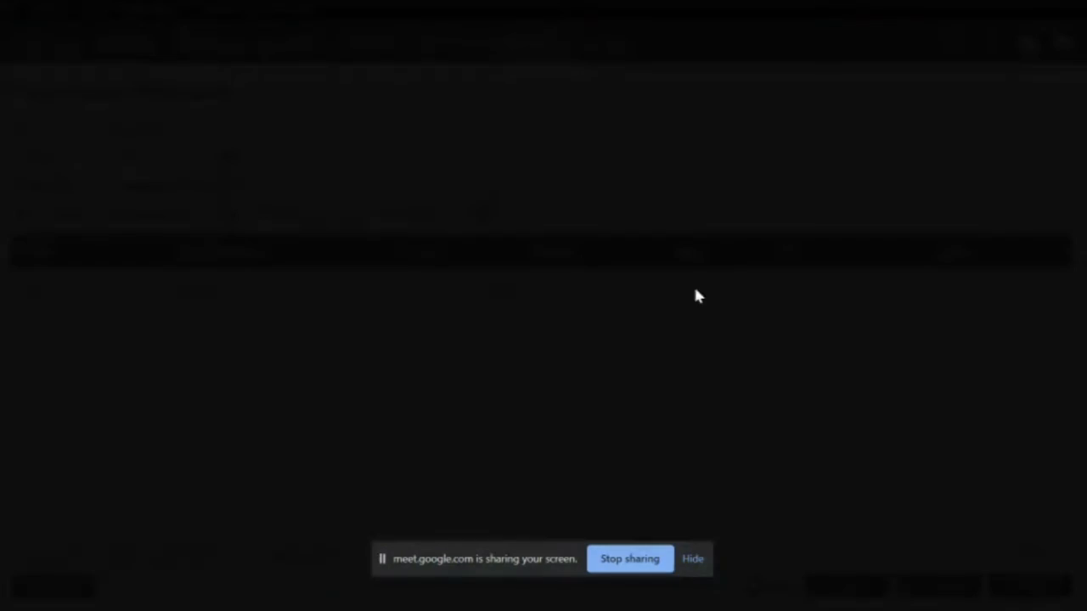
{"action": "scroll", "coordinate": [607, 338], "scroll_direction": "down", "scroll_amount": 5}
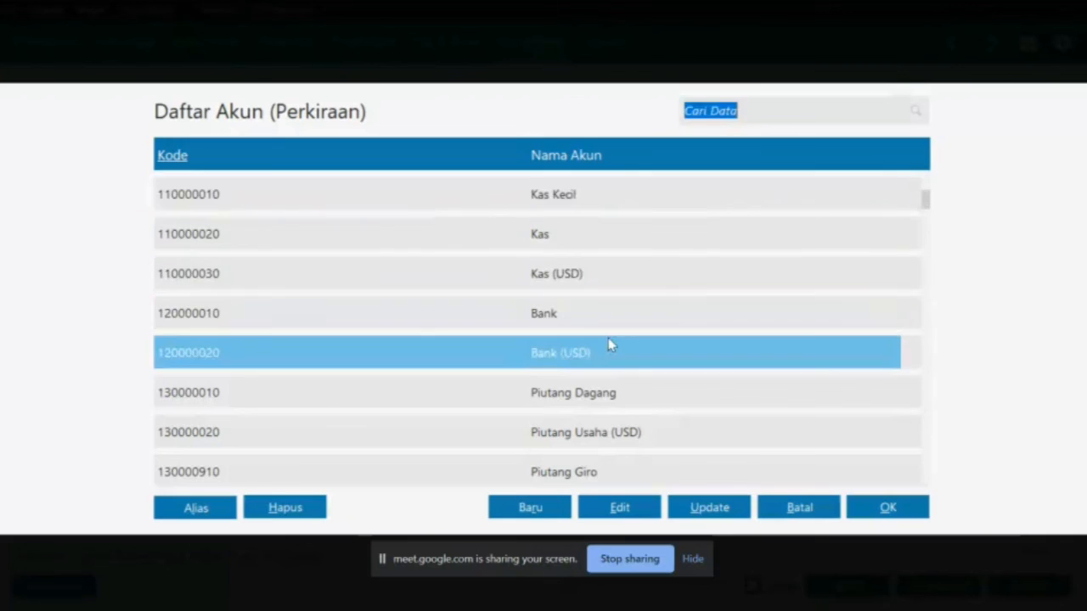
{"action": "key", "text": "alt+Tab"}
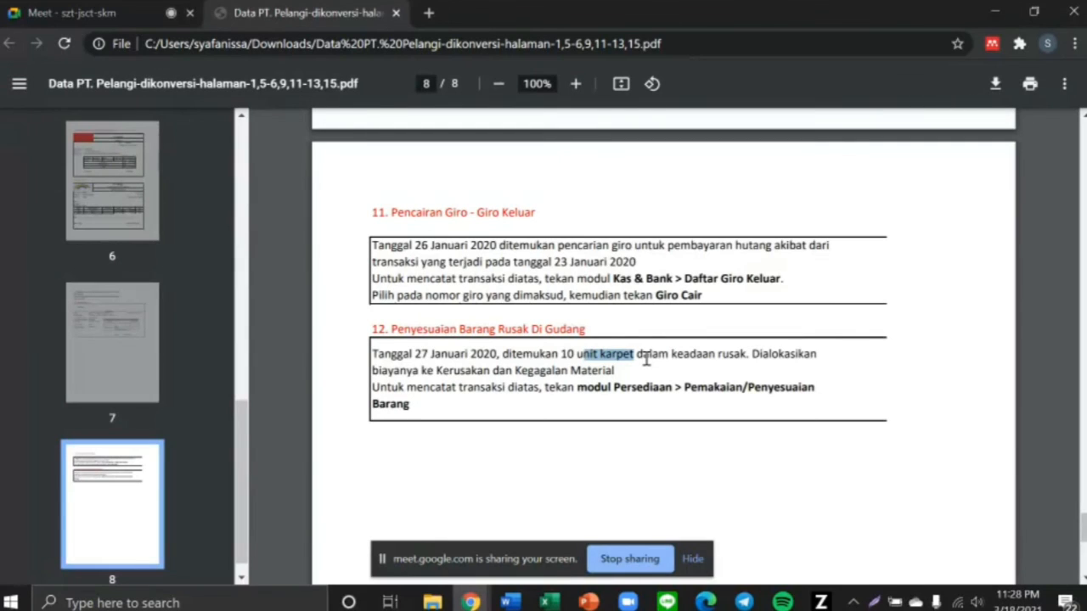
{"action": "key", "text": "alt+Tab"}
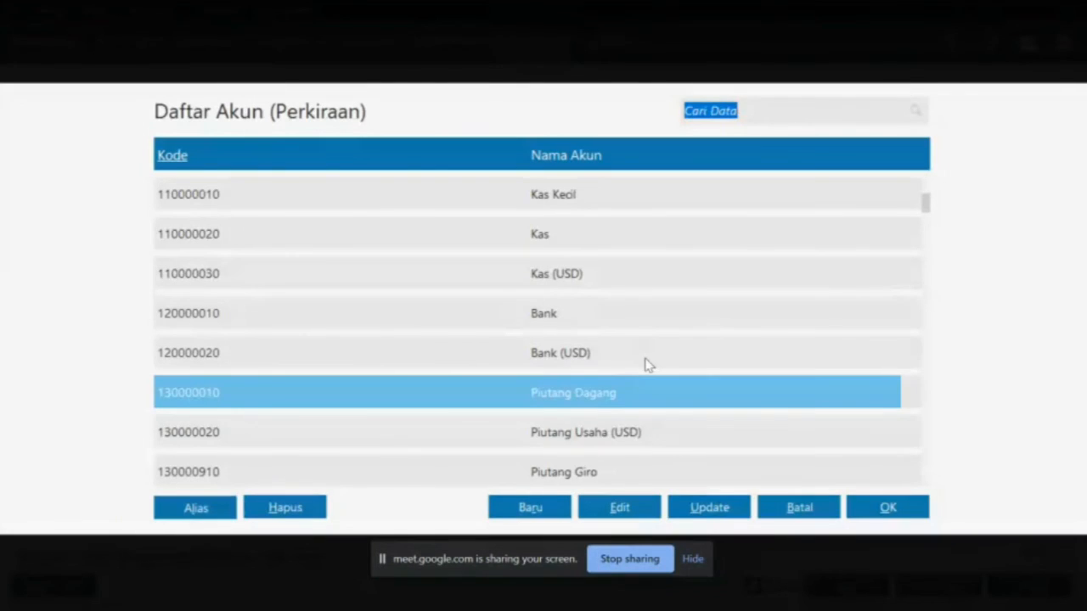
{"action": "key", "text": "alt+Tab"}
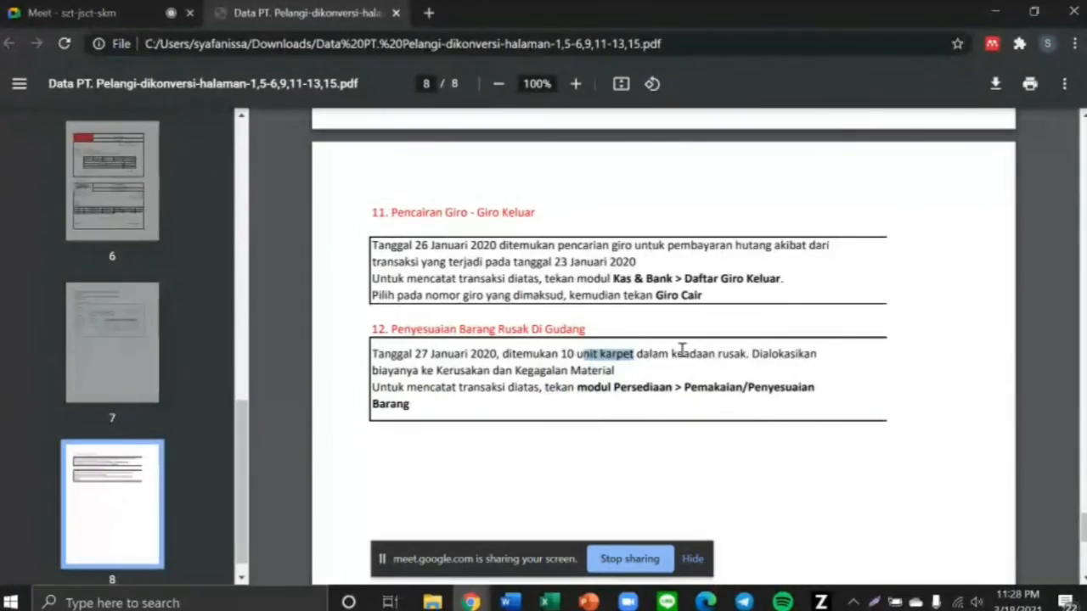
{"action": "left_click_drag", "start_coordinate": [672, 355], "coordinate": [745, 355]}
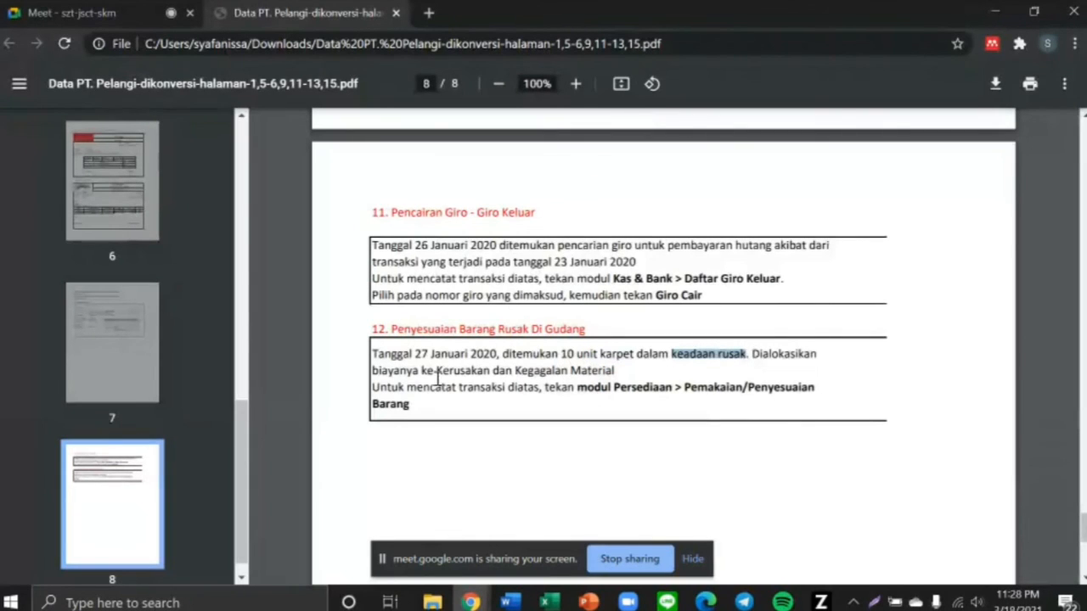
{"action": "left_click_drag", "start_coordinate": [429, 371], "coordinate": [616, 376]}
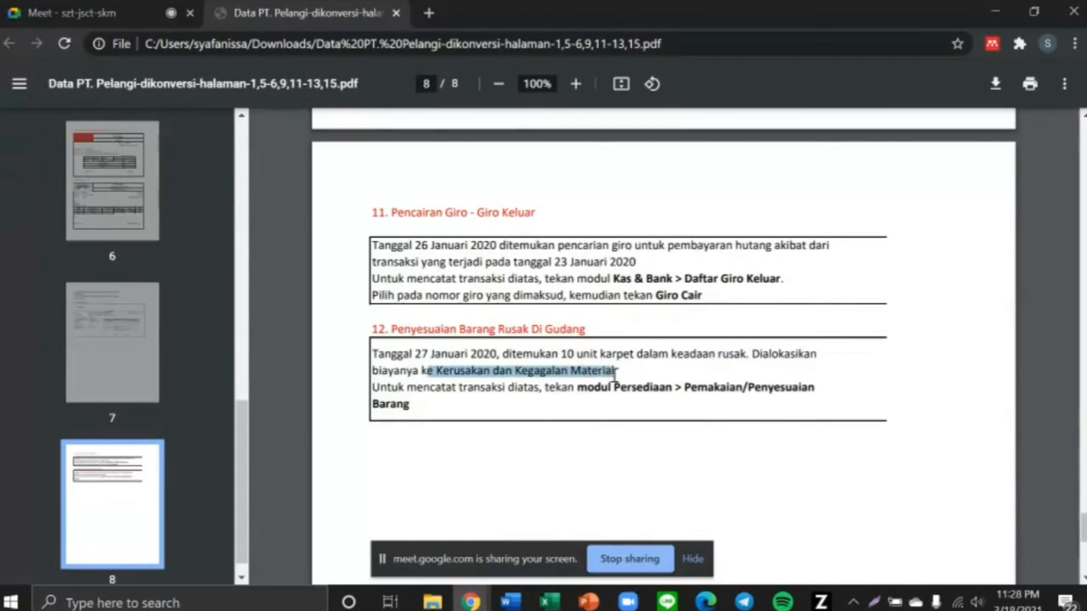
{"action": "key", "text": "alt+Tab"}
Select account 5100-00-040 Penyesuaian Persediaan in the account list
{"action": "key", "text": "Down"}
{"action": "key", "text": "Down"}
{"action": "key", "text": "Down"}
{"action": "key", "text": "Down"}
{"action": "key", "text": "Down"}
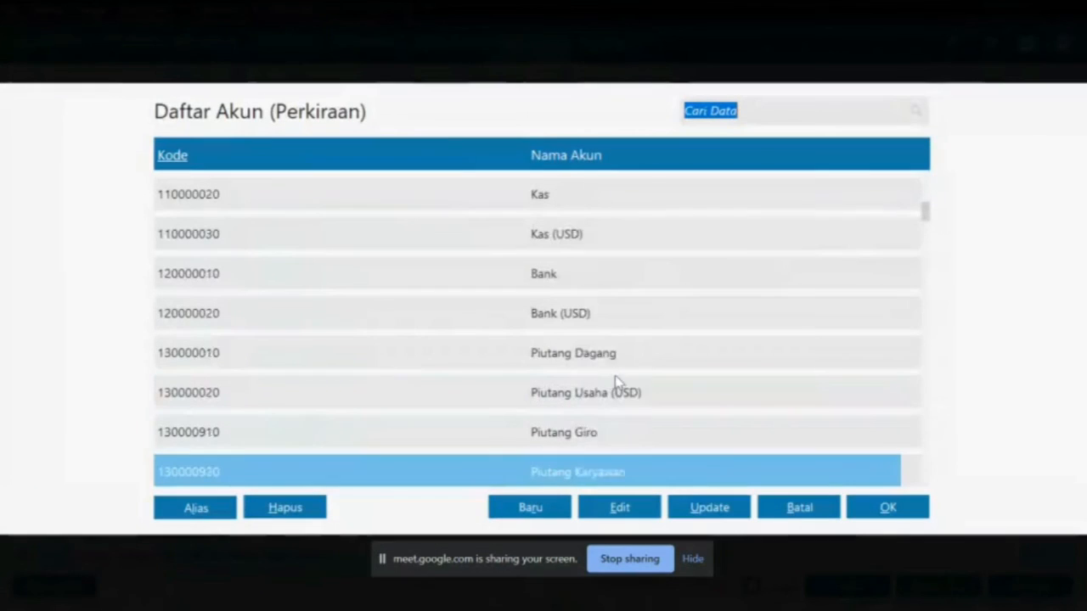
{"action": "key", "text": "Down"}
{"action": "key", "text": "Down"}
{"action": "key", "text": "Down"}
{"action": "key", "text": "Down"}
{"action": "key", "text": "Down"}
{"action": "key", "text": "Down"}
{"action": "key", "text": "Down"}
{"action": "key", "text": "Down"}
{"action": "key", "text": "Down"}
{"action": "key", "text": "Down"}
{"action": "key", "text": "Down"}
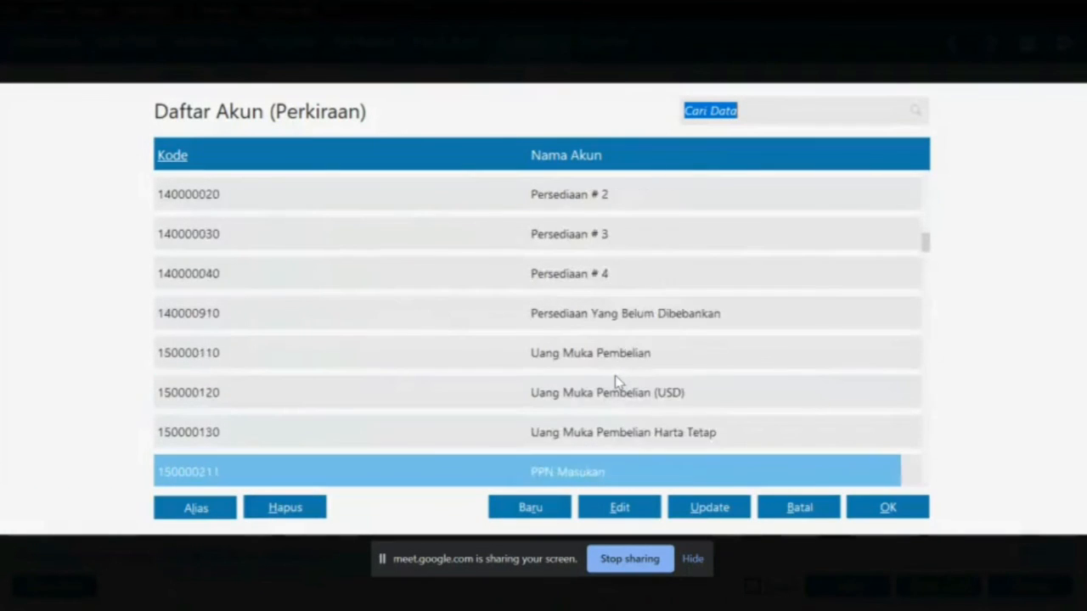
{"action": "key", "text": "Down"}
{"action": "key", "text": "Down"}
{"action": "key", "text": "Down"}
{"action": "key", "text": "Down"}
{"action": "key", "text": "Down"}
{"action": "key", "text": "Down"}
{"action": "key", "text": "Down"}
{"action": "key", "text": "Down"}
{"action": "key", "text": "Down"}
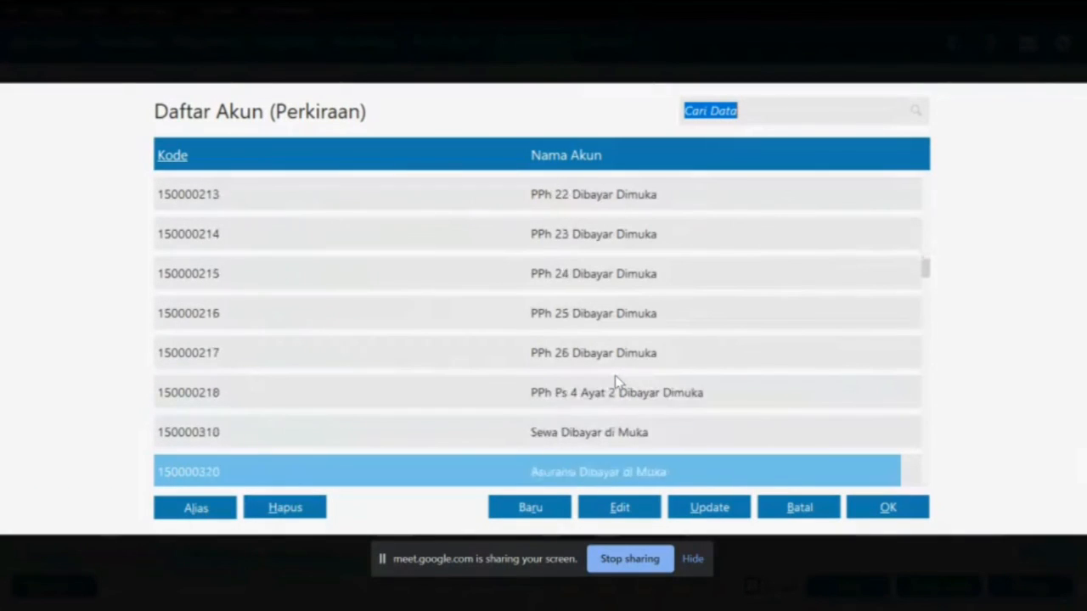
{"action": "key", "text": "Down"}
{"action": "key", "text": "Down"}
{"action": "key", "text": "Down"}
{"action": "key", "text": "Down"}
{"action": "key", "text": "Down"}
{"action": "key", "text": "Down"}
{"action": "key", "text": "Down"}
{"action": "key", "text": "Down"}
{"action": "key", "text": "Down"}
{"action": "key", "text": "Down"}
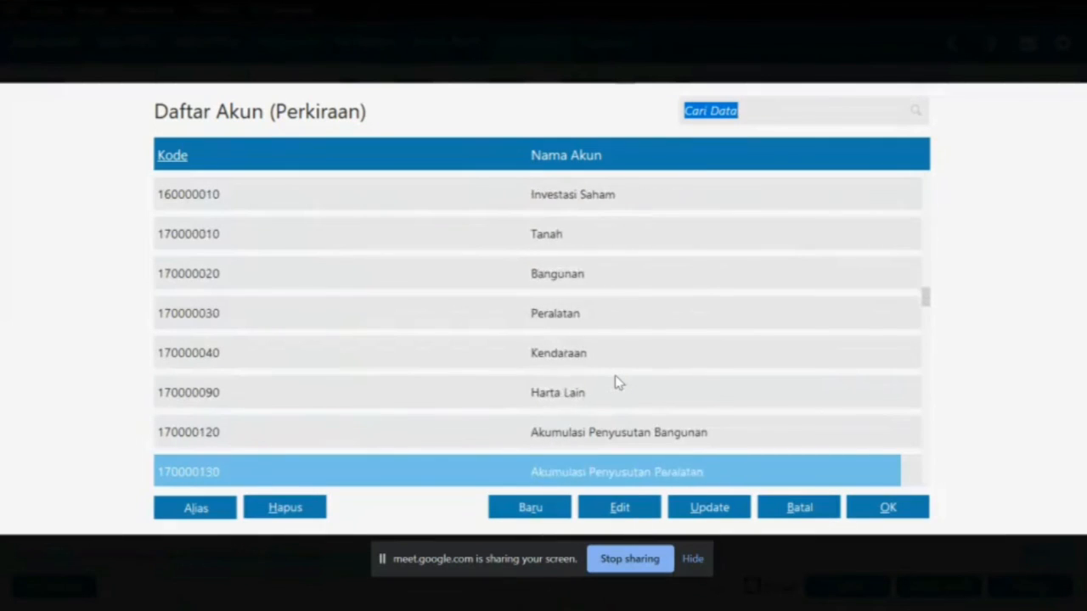
{"action": "key", "text": "Down"}
{"action": "key", "text": "Down"}
{"action": "key", "text": "Down"}
{"action": "key", "text": "Down"}
{"action": "key", "text": "Down"}
{"action": "key", "text": "Down"}
{"action": "key", "text": "Down"}
{"action": "key", "text": "Down"}
{"action": "key", "text": "Down"}
{"action": "key", "text": "Down"}
{"action": "key", "text": "Down"}
{"action": "key", "text": "Down"}
{"action": "key", "text": "Down"}
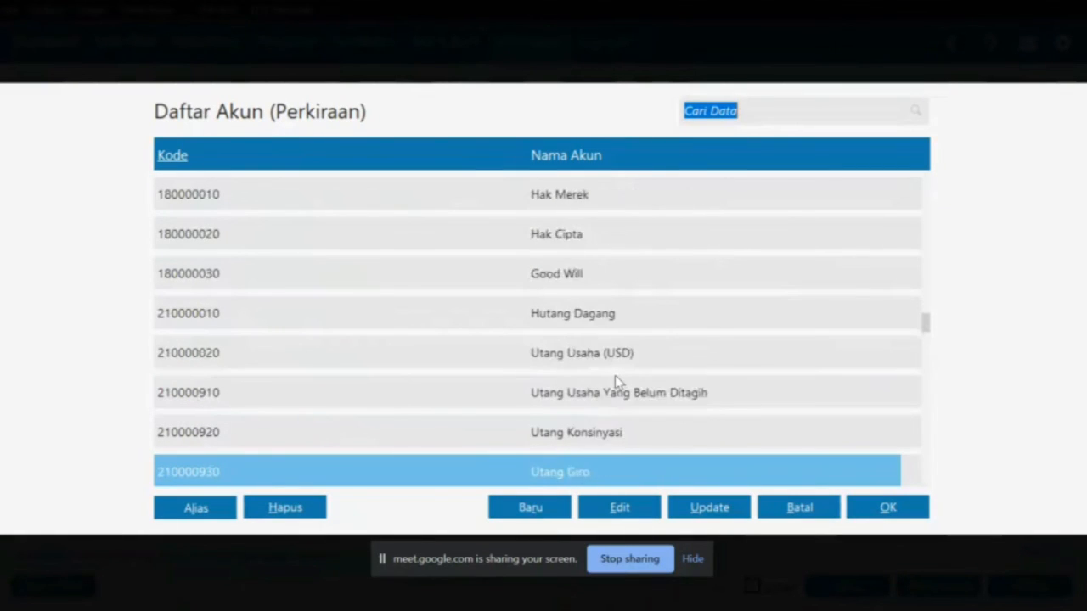
{"action": "key", "text": "Down"}
{"action": "key", "text": "Down"}
{"action": "key", "text": "Down"}
{"action": "key", "text": "Down"}
{"action": "key", "text": "Down"}
{"action": "key", "text": "Down"}
{"action": "key", "text": "Down"}
{"action": "key", "text": "Down"}
{"action": "key", "text": "Down"}
{"action": "key", "text": "Down"}
{"action": "key", "text": "Down"}
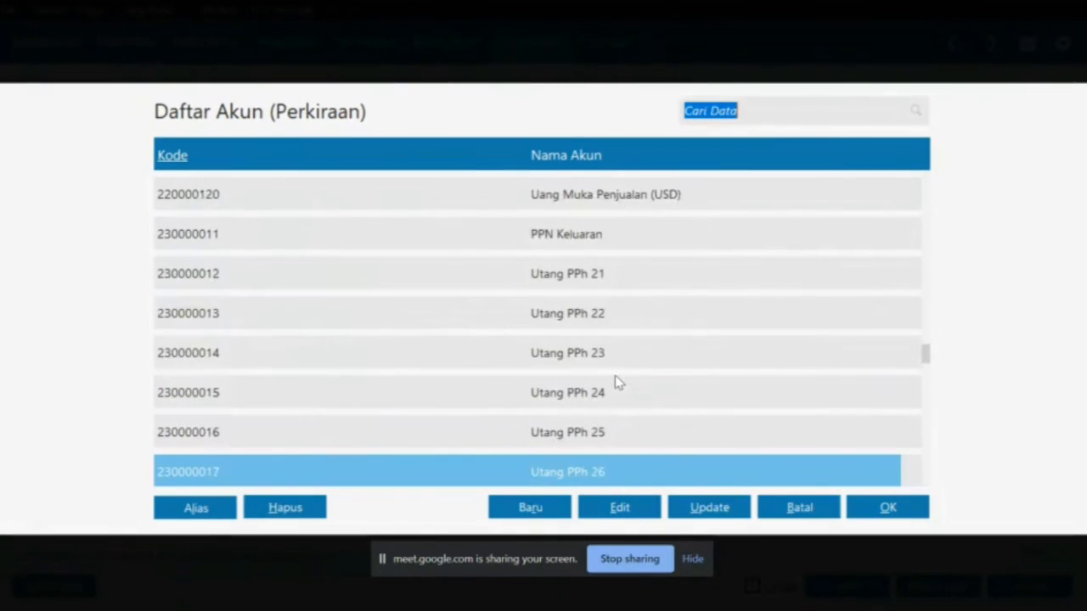
{"action": "key", "text": "Down"}
{"action": "key", "text": "Down"}
{"action": "key", "text": "Down"}
{"action": "key", "text": "Down"}
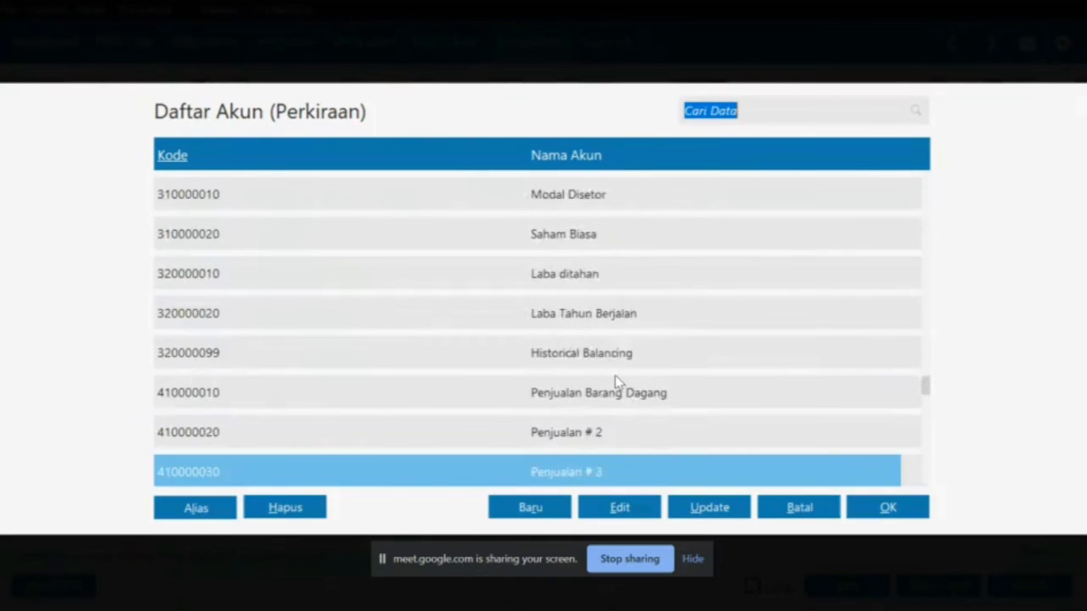
{"action": "key", "text": "Down"}
{"action": "key", "text": "Down"}
{"action": "key", "text": "Down"}
{"action": "key", "text": "Down"}
{"action": "key", "text": "Down"}
{"action": "key", "text": "Down"}
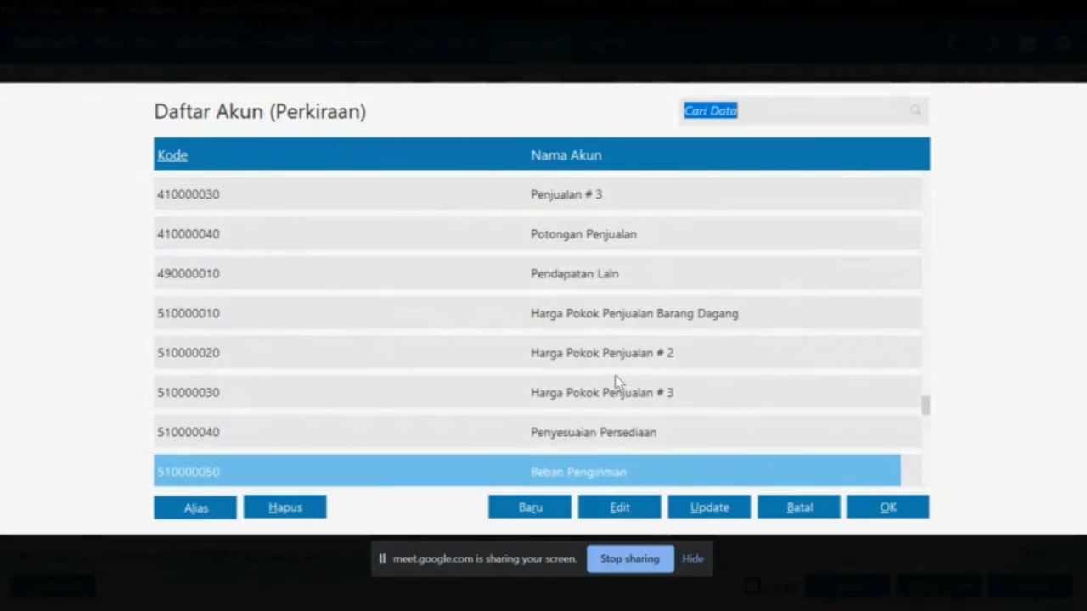
{"action": "left_click", "coordinate": [591, 387]}
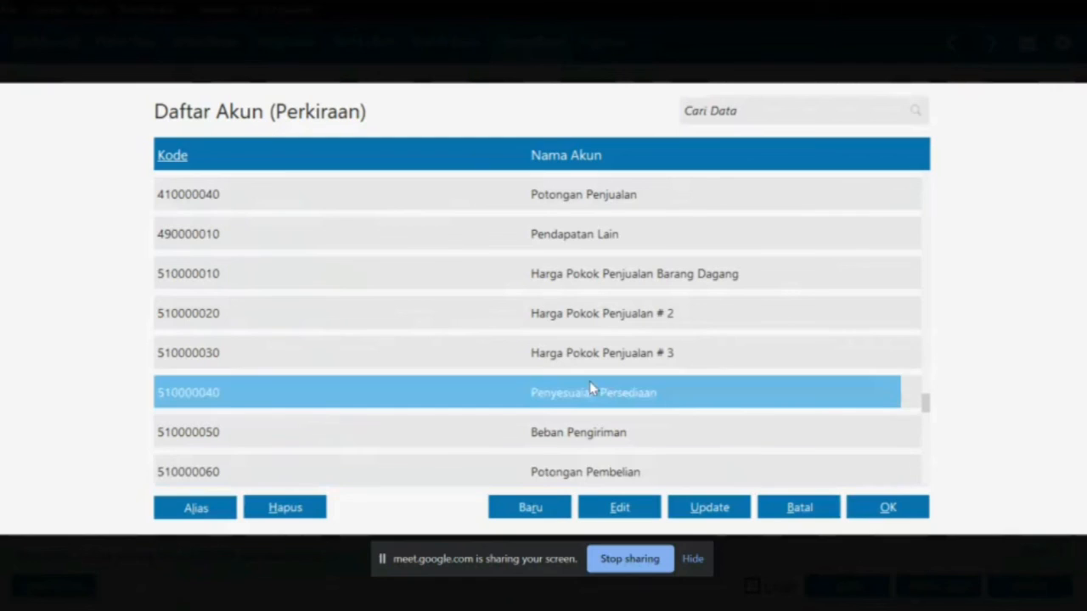
Rename the account to 'Kerusakan dan Kegagalan Material' and save it
{"action": "left_click", "coordinate": [607, 509]}
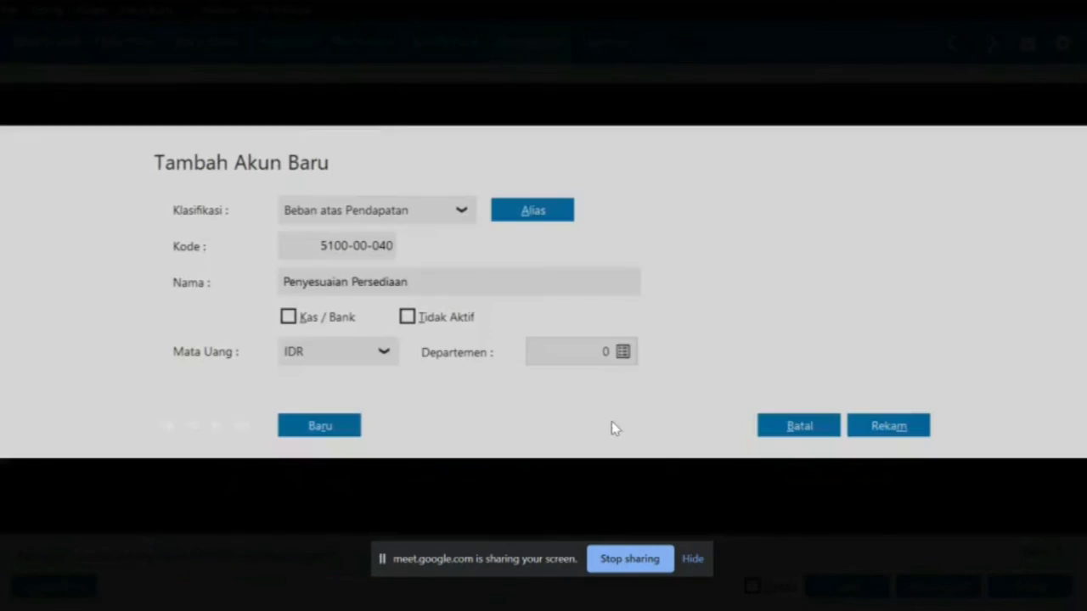
{"action": "left_click", "coordinate": [412, 282]}
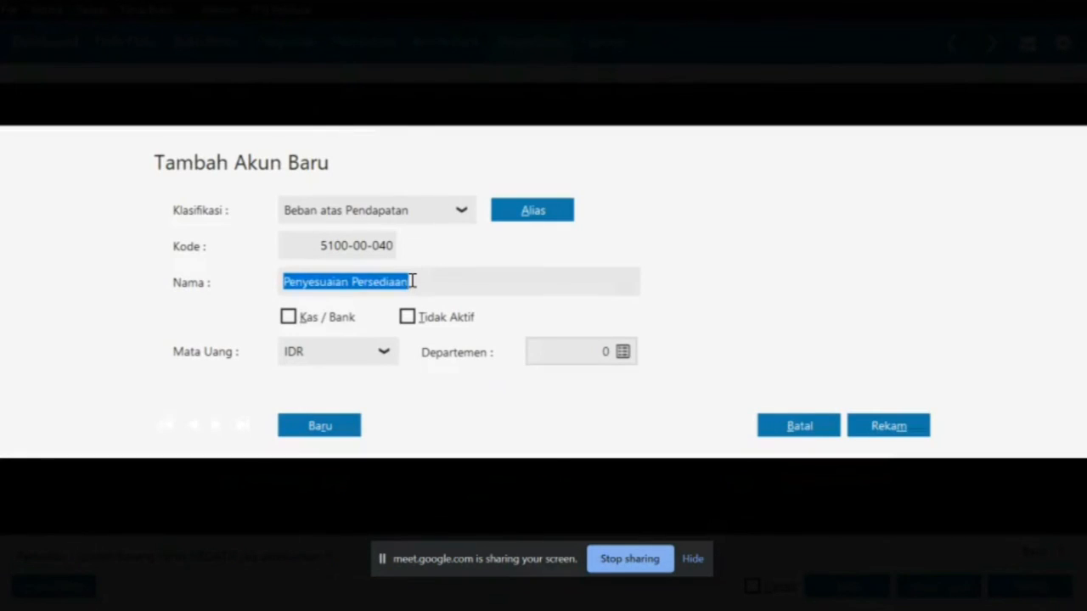
{"action": "key", "text": "BackSpace"}
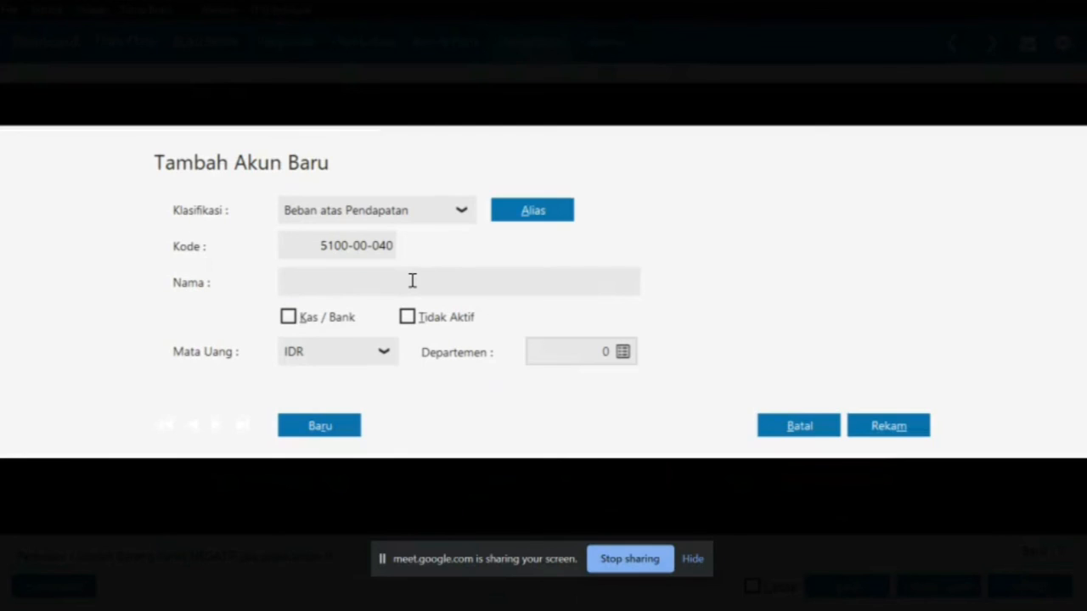
{"action": "type", "text": "Kerusaka"}
{"action": "type", "text": "n dsn "}
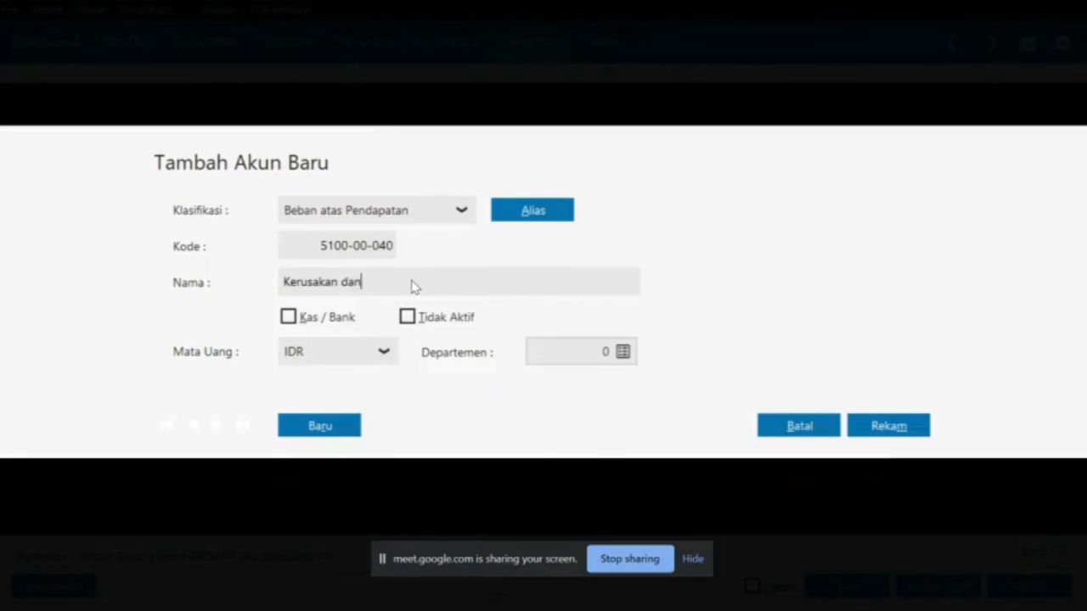
{"action": "type", "text": " Kegagalan"}
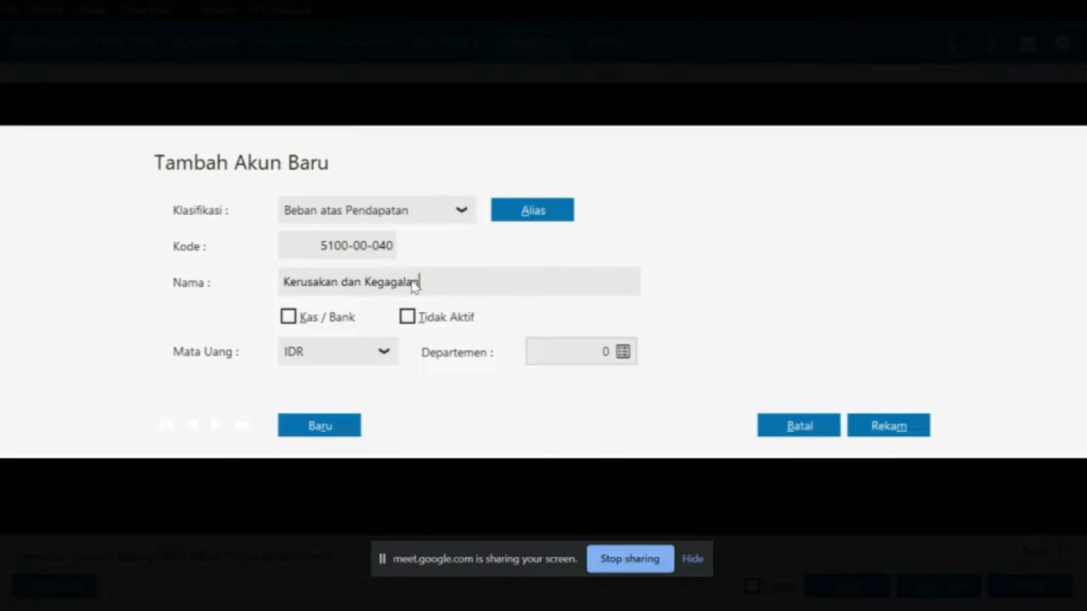
{"action": "type", "text": " Material"}
{"action": "left_click", "coordinate": [889, 430]}
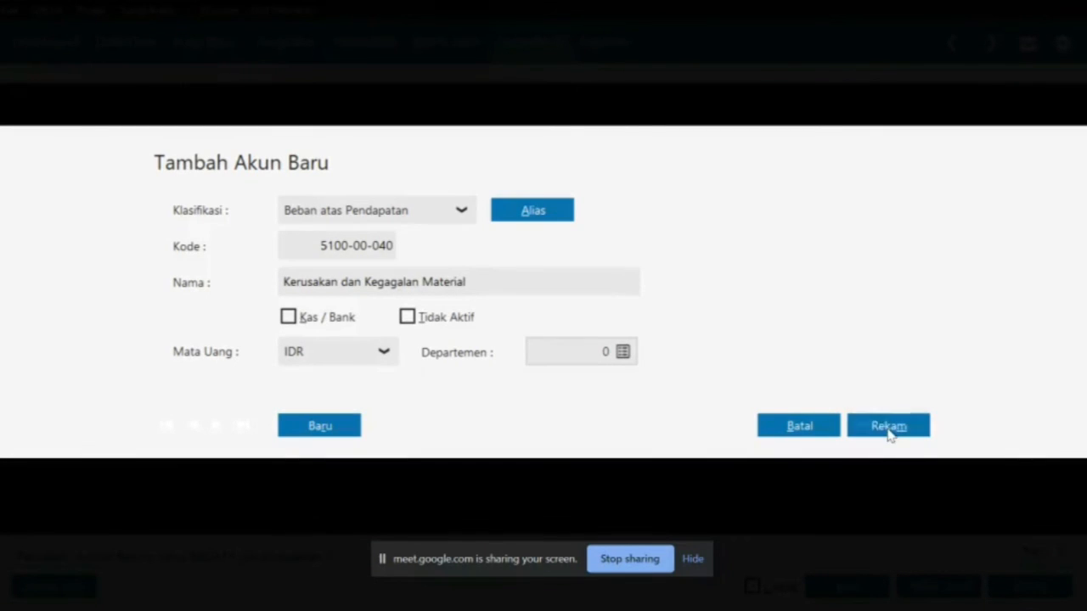
Charge the Karpet row to the renamed account, save adjustment IJ000001, and exit to the inventory menu
{"action": "double_click", "coordinate": [695, 326]}
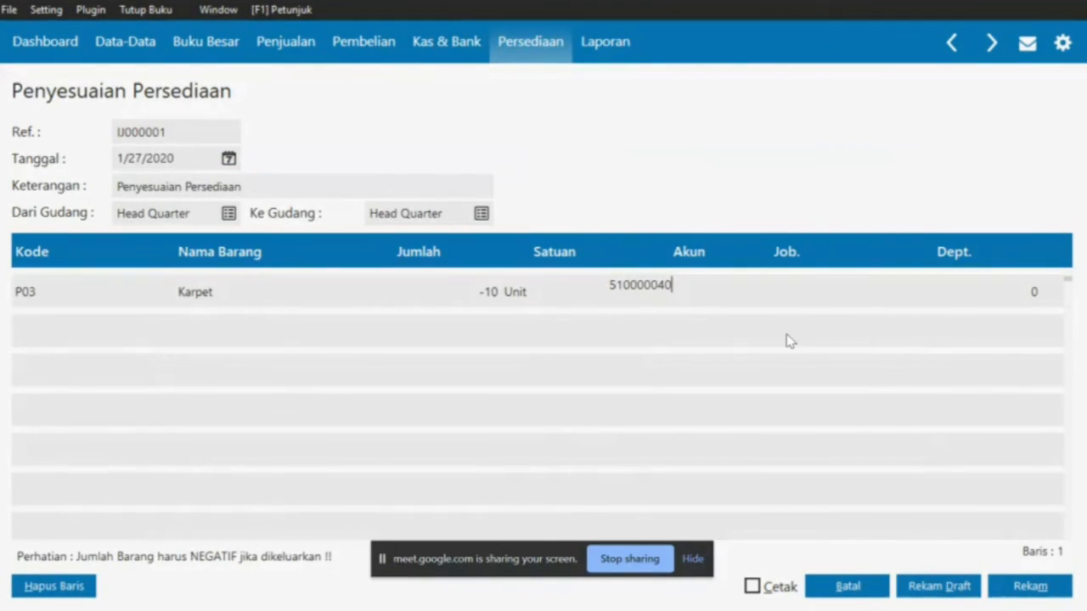
{"action": "left_click", "coordinate": [1028, 596]}
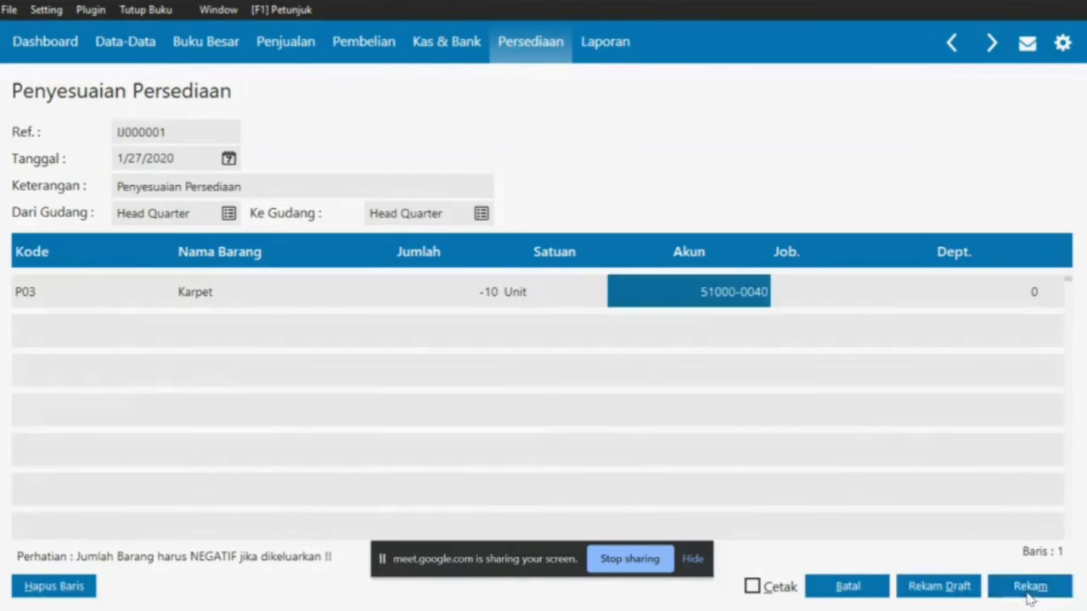
{"action": "left_click", "coordinate": [864, 590]}
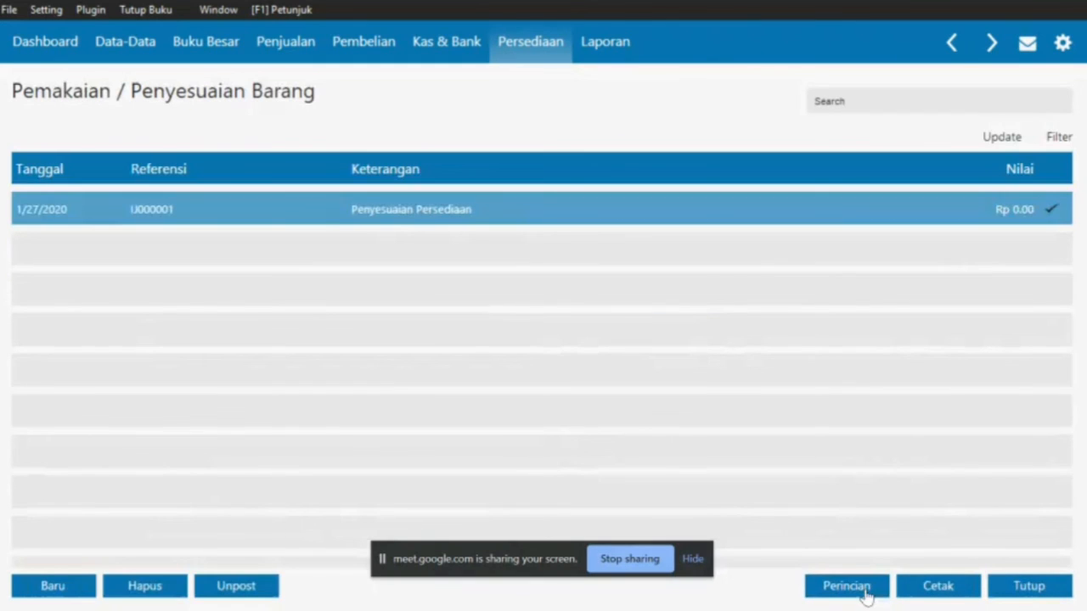
{"action": "left_click", "coordinate": [1019, 594]}
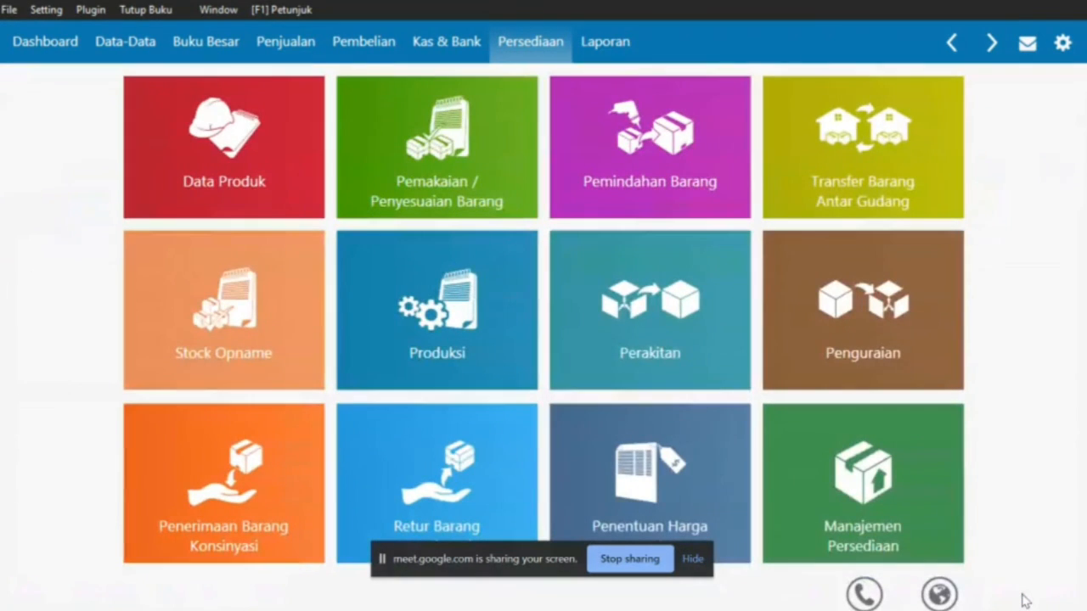
Review the next instructions in the assignment PDF
{"action": "key", "text": "alt+Tab"}
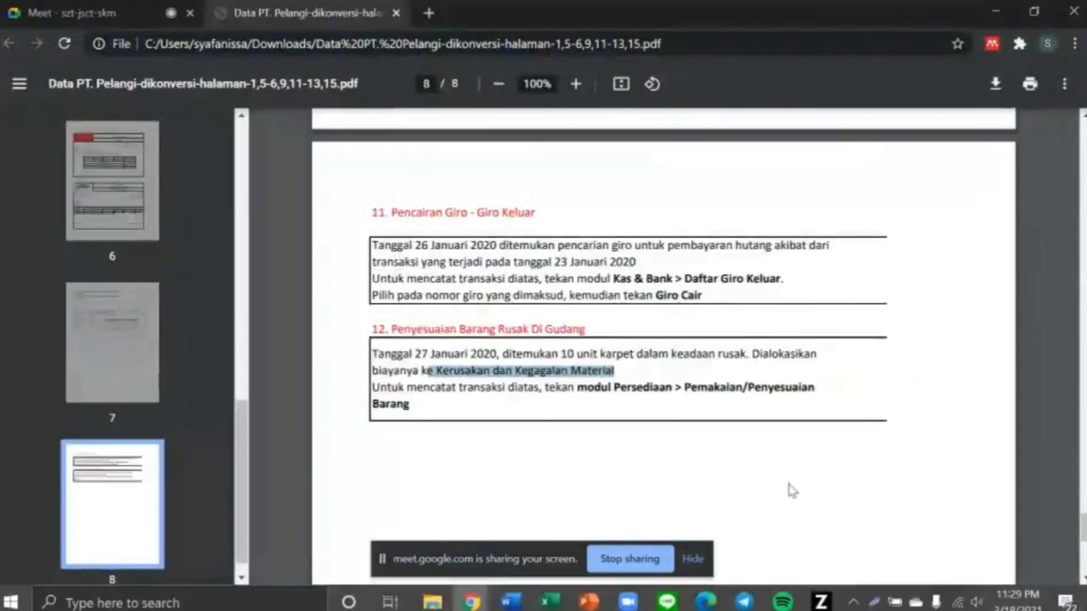
{"action": "scroll", "coordinate": [788, 490], "scroll_direction": "down", "scroll_amount": 5}
{"action": "scroll", "coordinate": [788, 490], "scroll_direction": "up", "scroll_amount": 5}
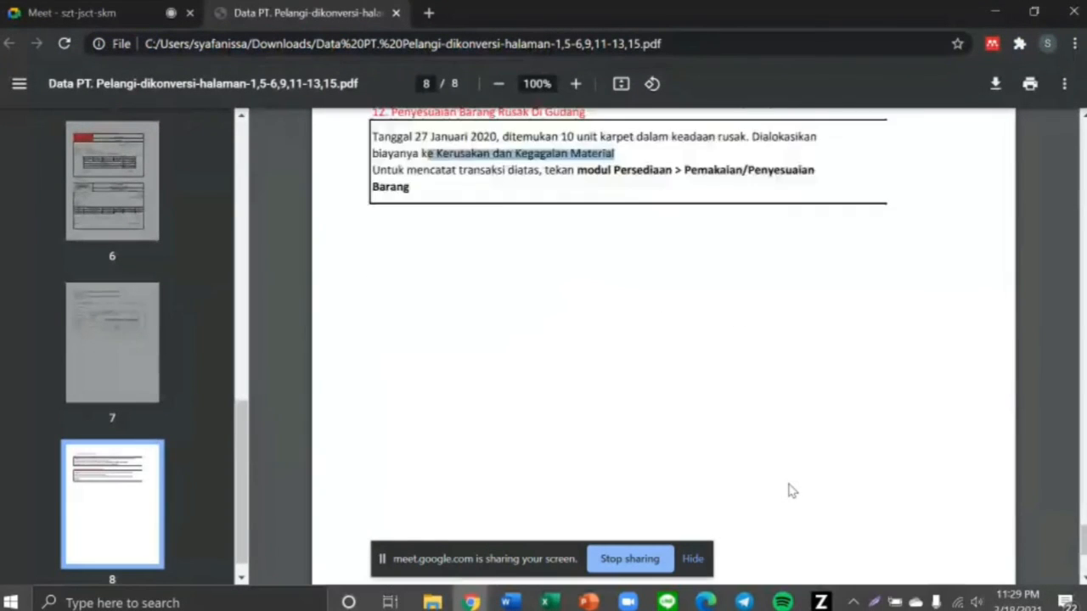
{"action": "key", "text": "alt+Tab"}
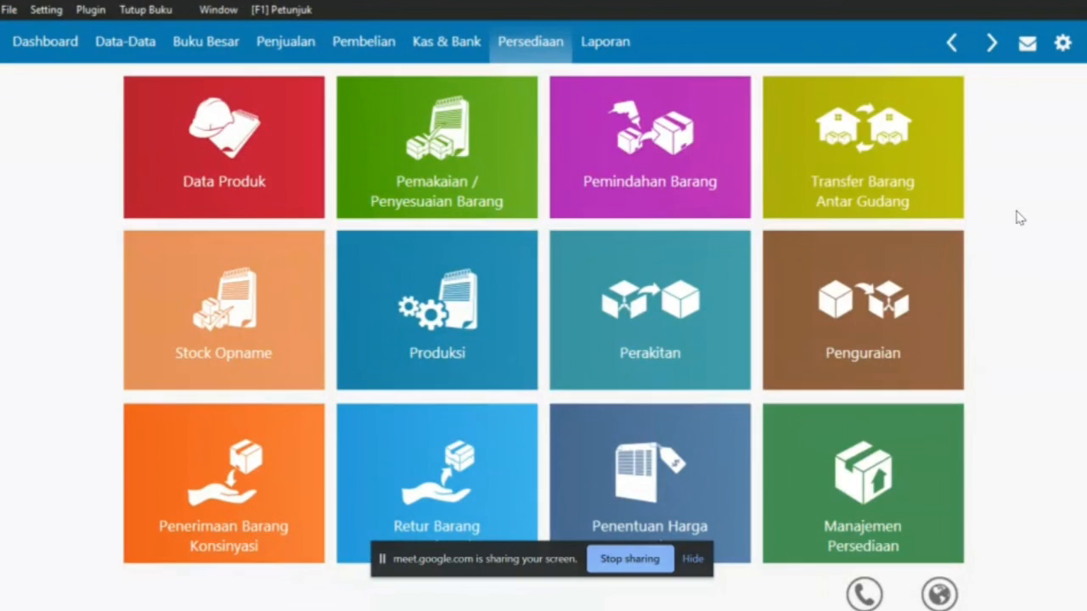
Open the Daftar Jurnal - Semua Transaksi report under Laporan > Buku Besar
{"action": "mouse_move", "coordinate": [659, 391]}
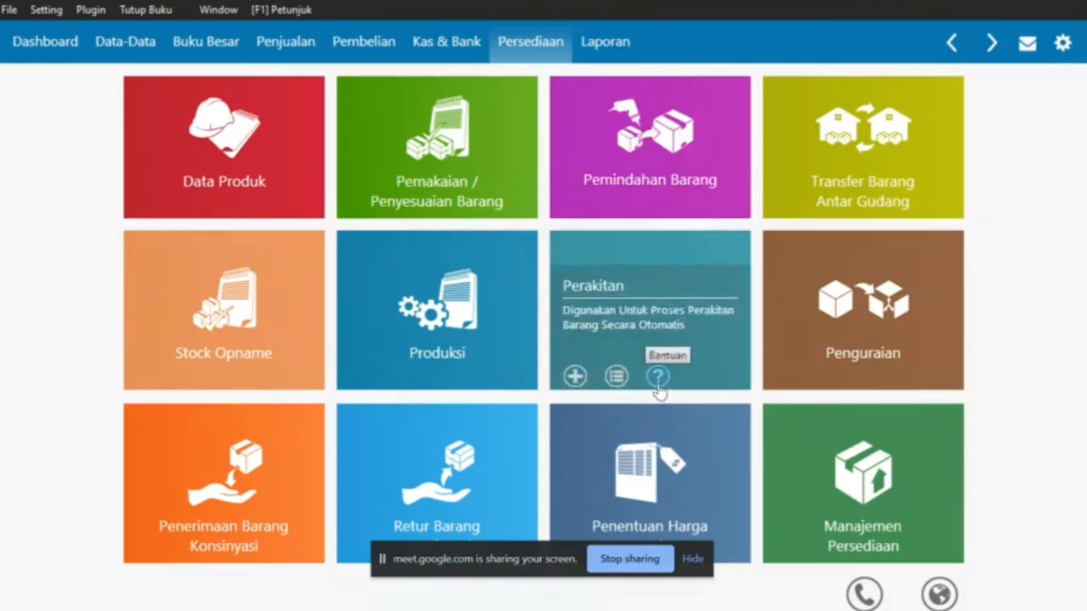
{"action": "left_click", "coordinate": [606, 43]}
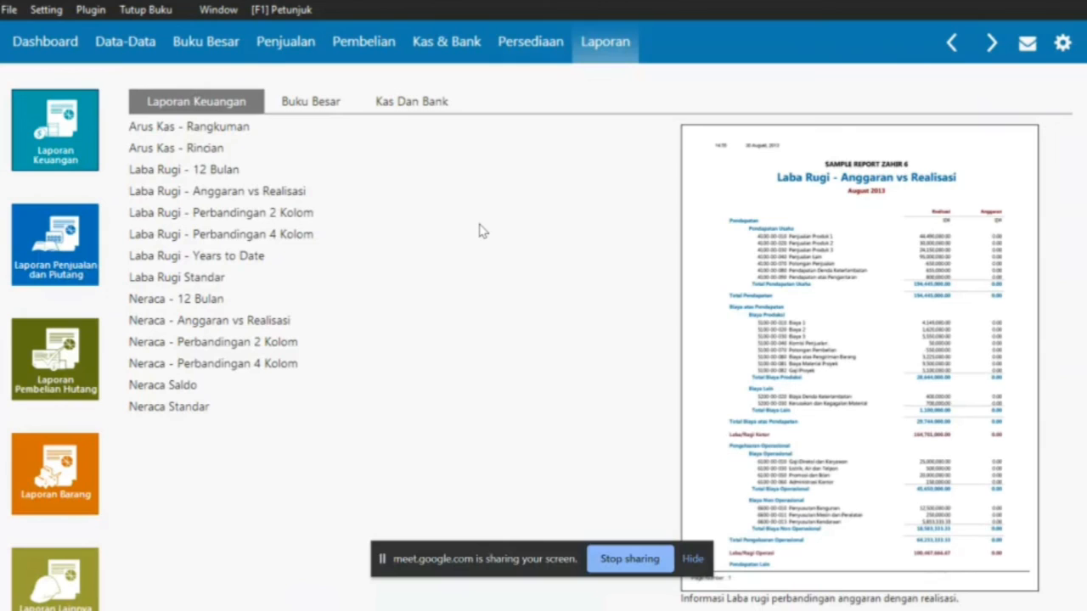
{"action": "left_click", "coordinate": [298, 110]}
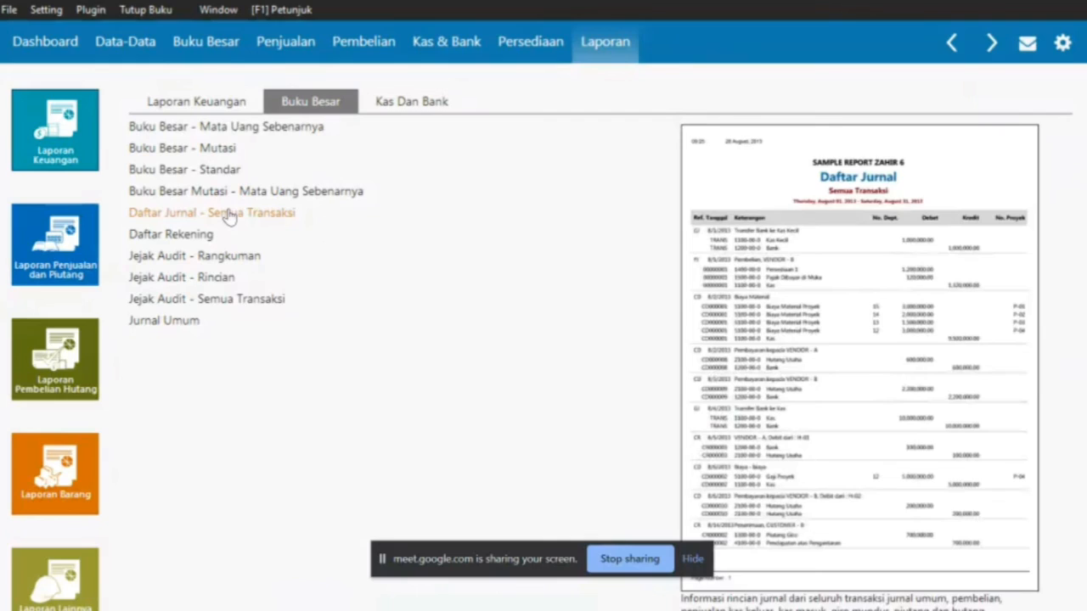
{"action": "left_click", "coordinate": [230, 216]}
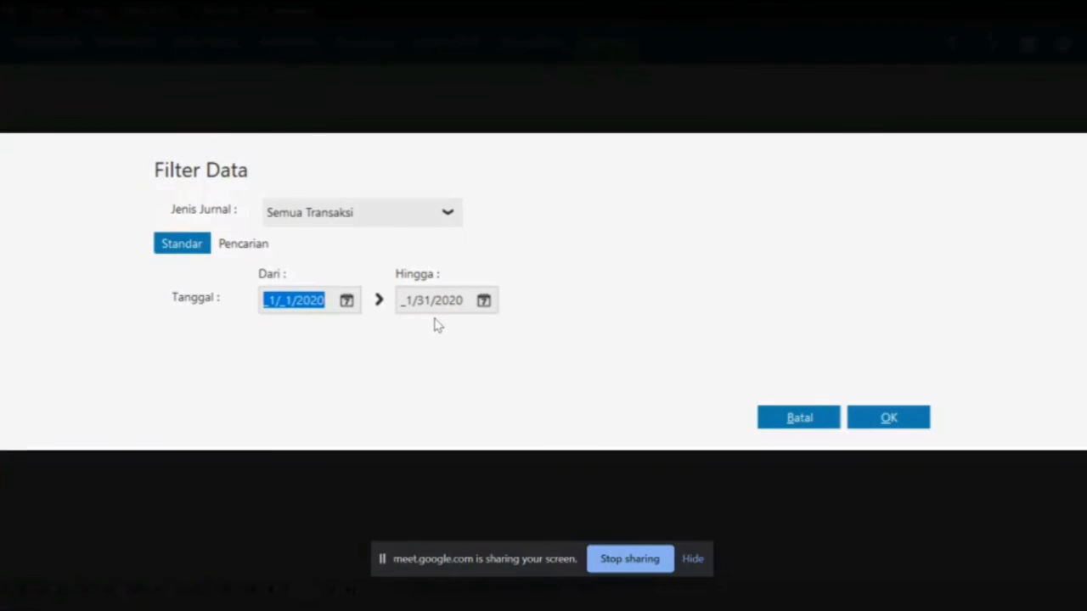
Run the journal report for 1/1/2020-1/31/2020 and scroll down to page 2
{"action": "left_click", "coordinate": [891, 418]}
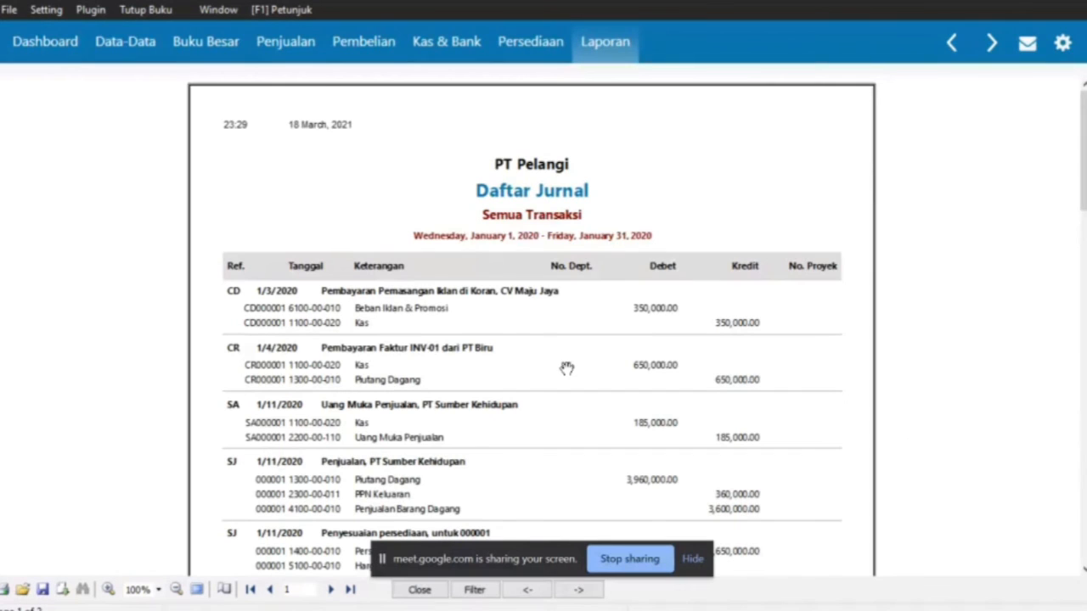
{"action": "scroll", "coordinate": [566, 368], "scroll_direction": "down", "scroll_amount": 1}
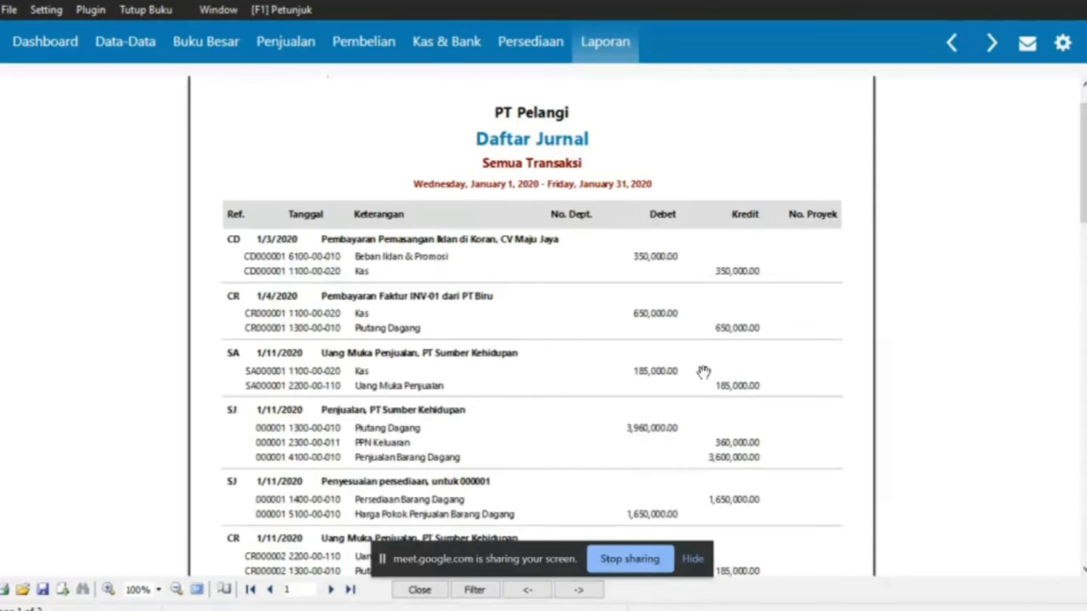
{"action": "left_click_drag", "start_coordinate": [704, 371], "coordinate": [692, 87]}
{"action": "left_click_drag", "start_coordinate": [759, 388], "coordinate": [808, 119]}
{"action": "left_click_drag", "start_coordinate": [838, 371], "coordinate": [837, 144]}
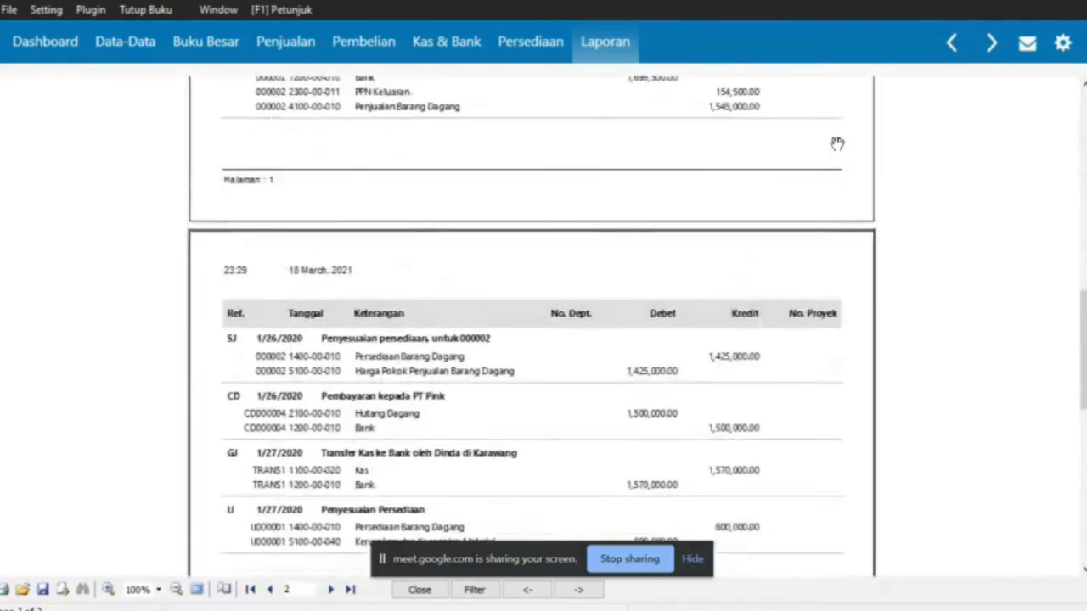
{"action": "left_click_drag", "start_coordinate": [868, 380], "coordinate": [832, 209]}
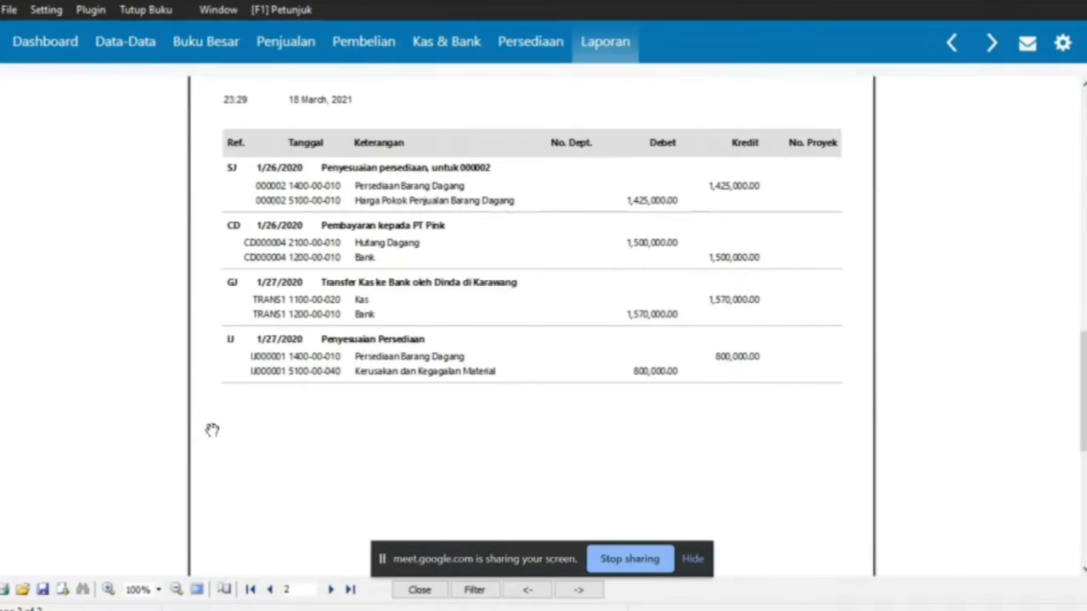
Print the journal report with Microsoft Print to PDF as 'PT Pelangi' in Documents
{"action": "left_click", "coordinate": [5, 589]}
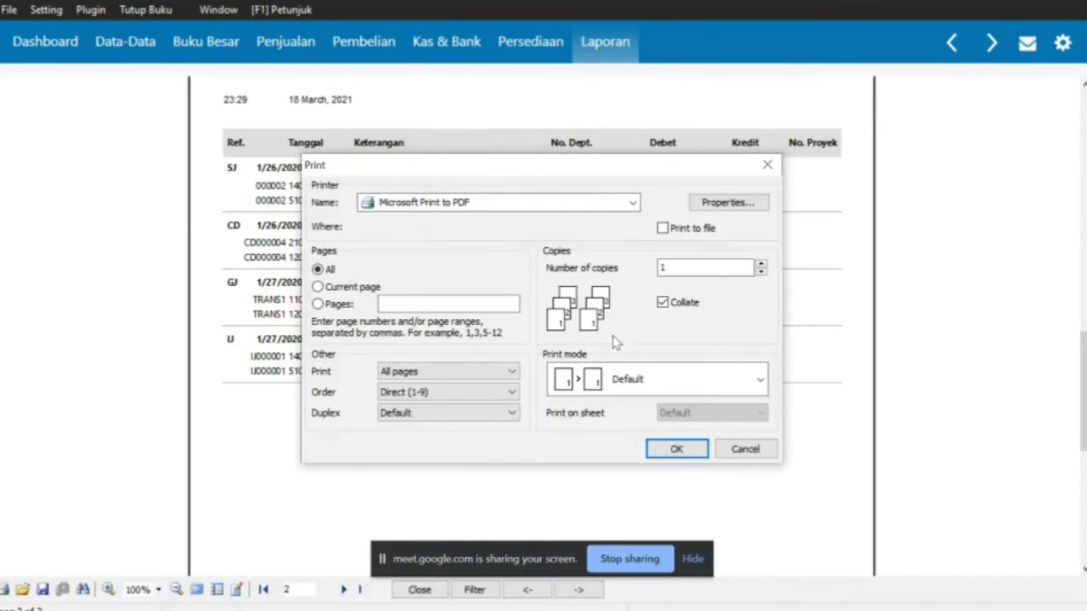
{"action": "left_click", "coordinate": [684, 451]}
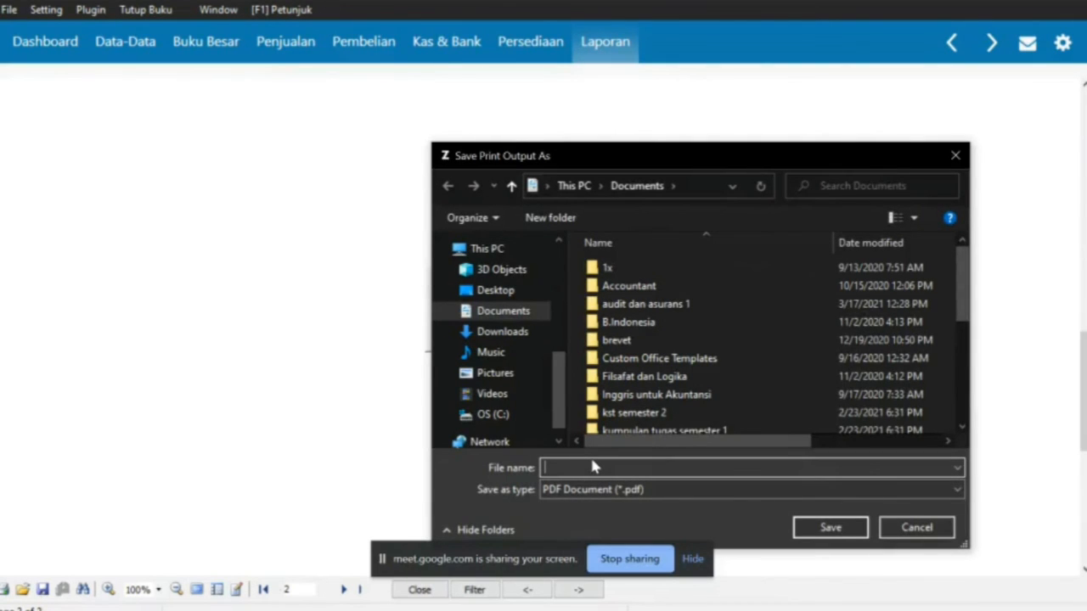
{"action": "type", "text": "PT"}
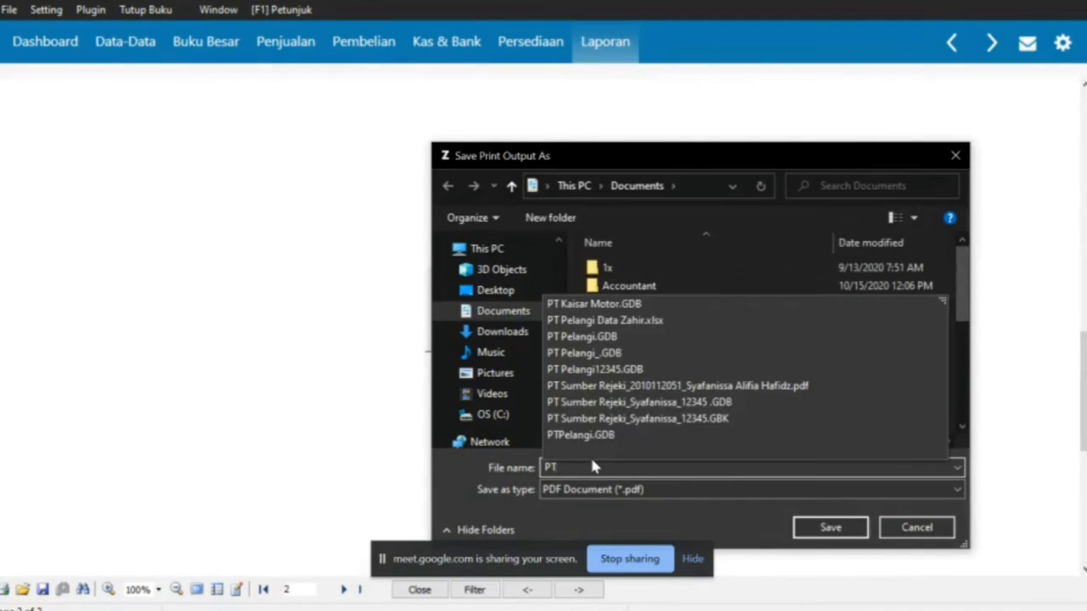
{"action": "type", "text": " Pelangi"}
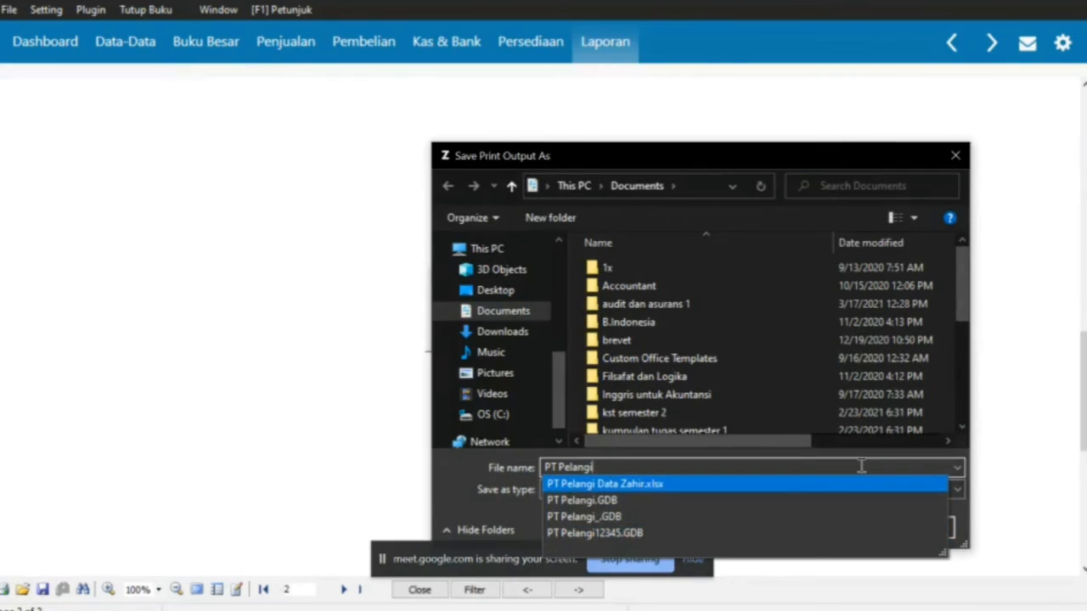
{"action": "left_click", "coordinate": [766, 543]}
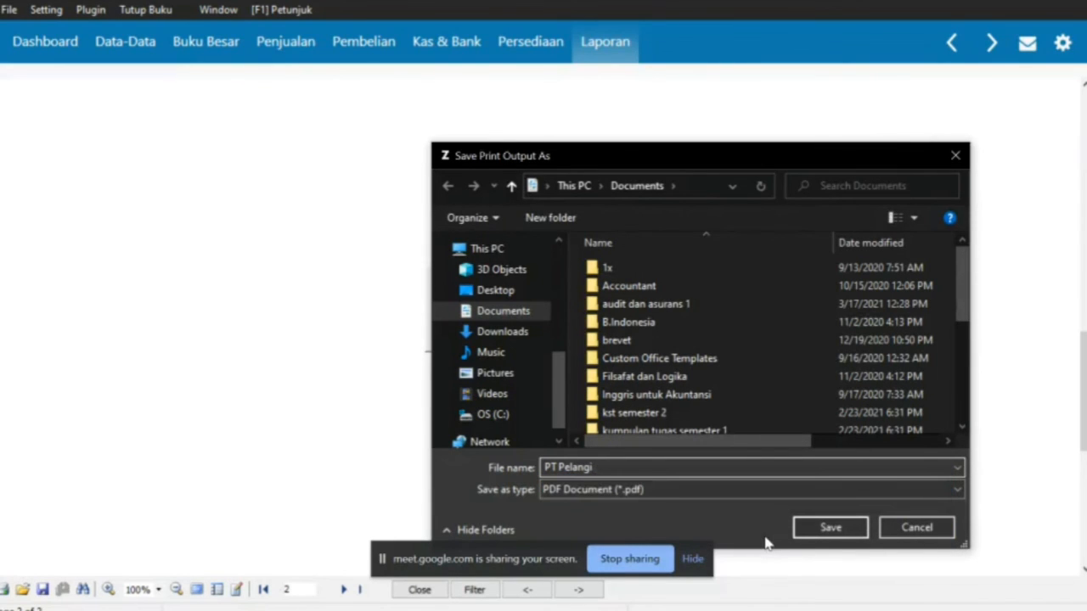
{"action": "left_click", "coordinate": [830, 528]}
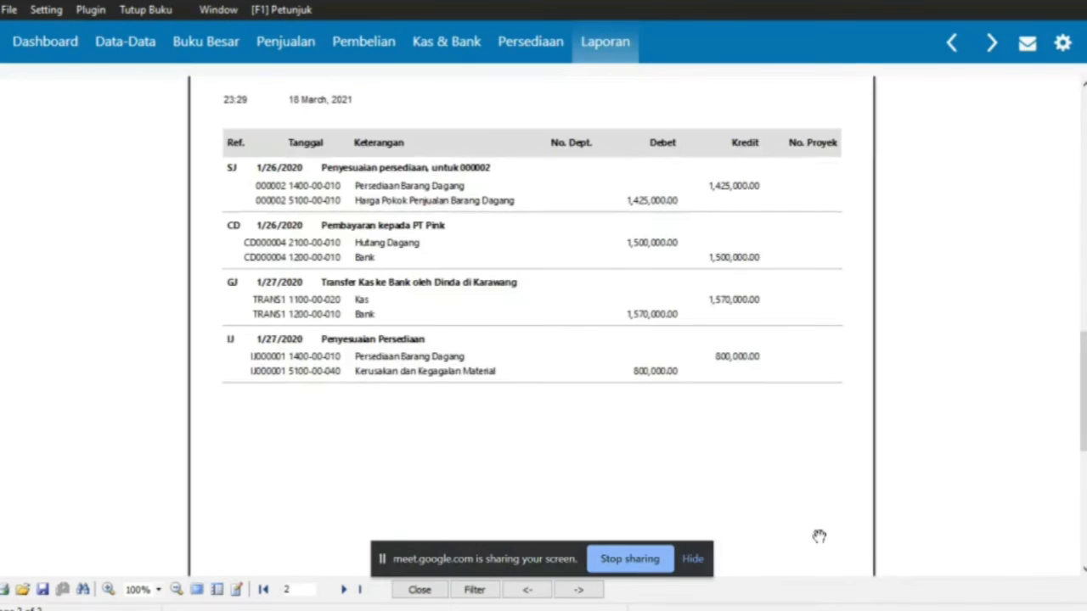